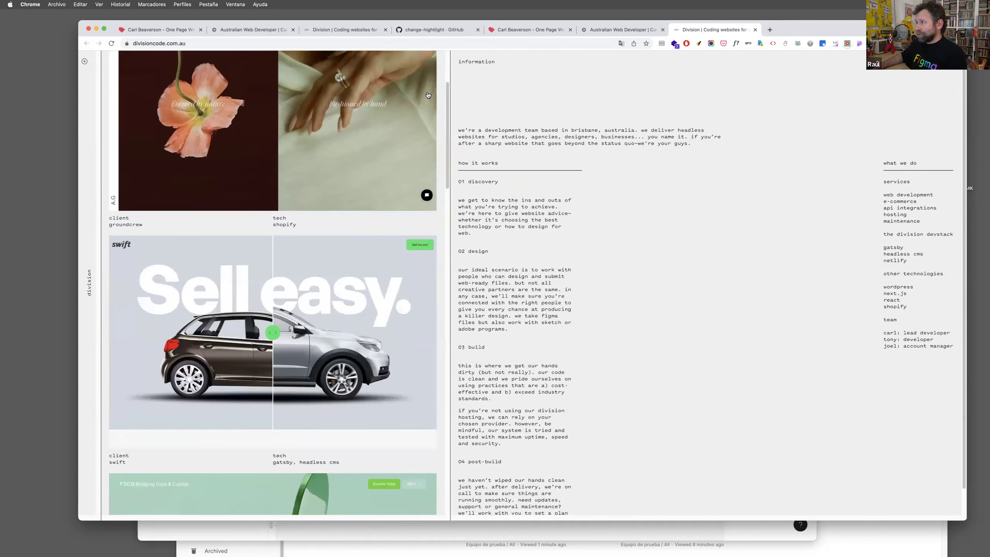
Highlight the introductory paragraph about the development team to view the site's text selection colour.
drag(449, 103, 448, 68)
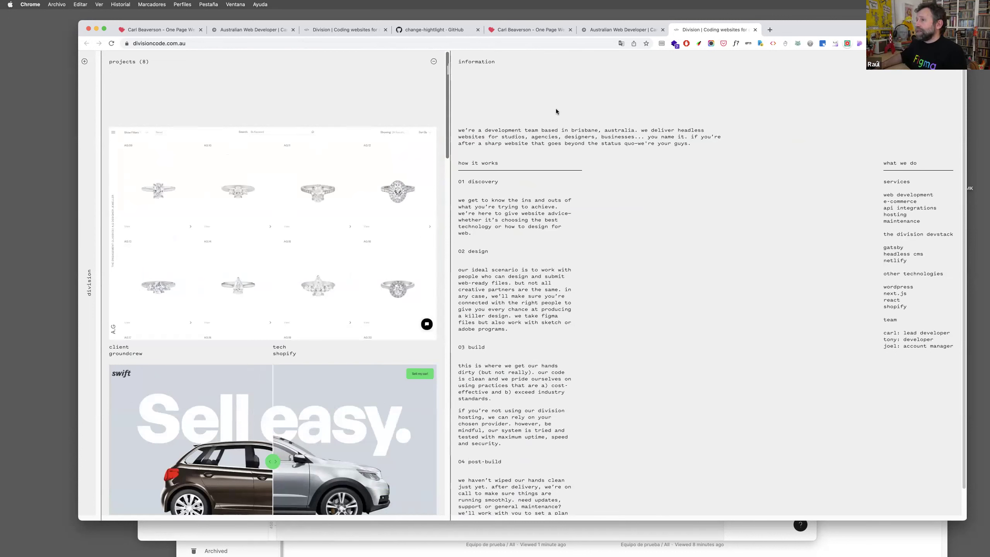
drag(550, 156, 565, 157)
key(super+m)
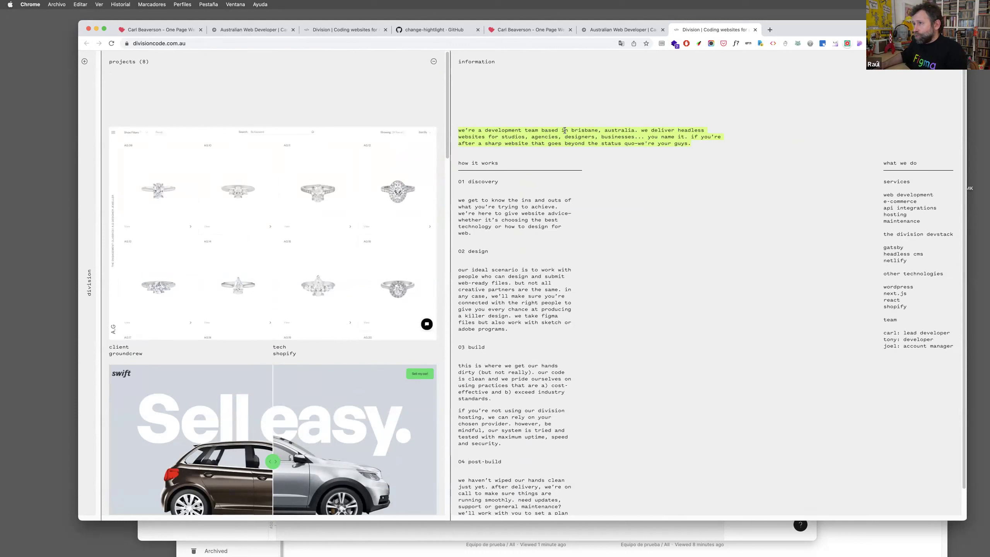
key(super+m)
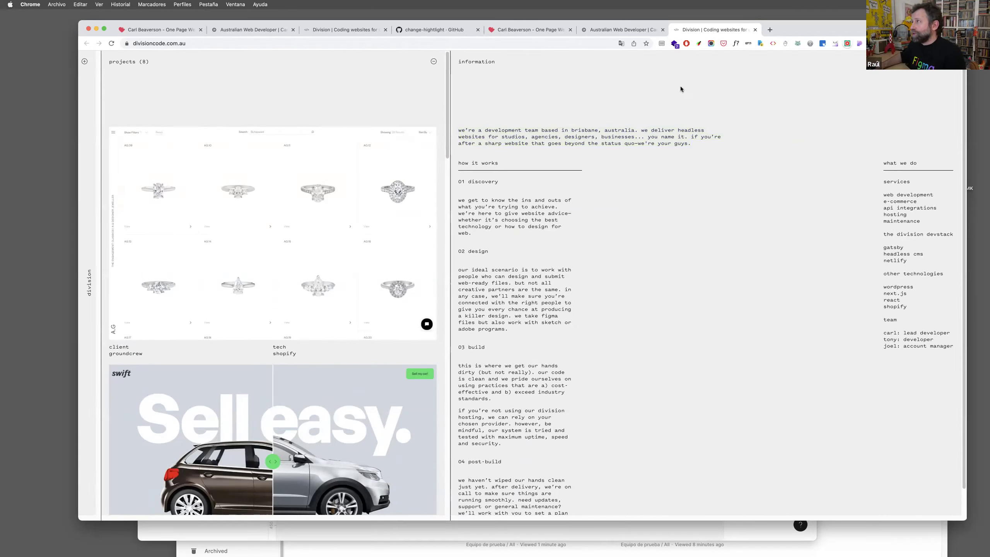
click(736, 44)
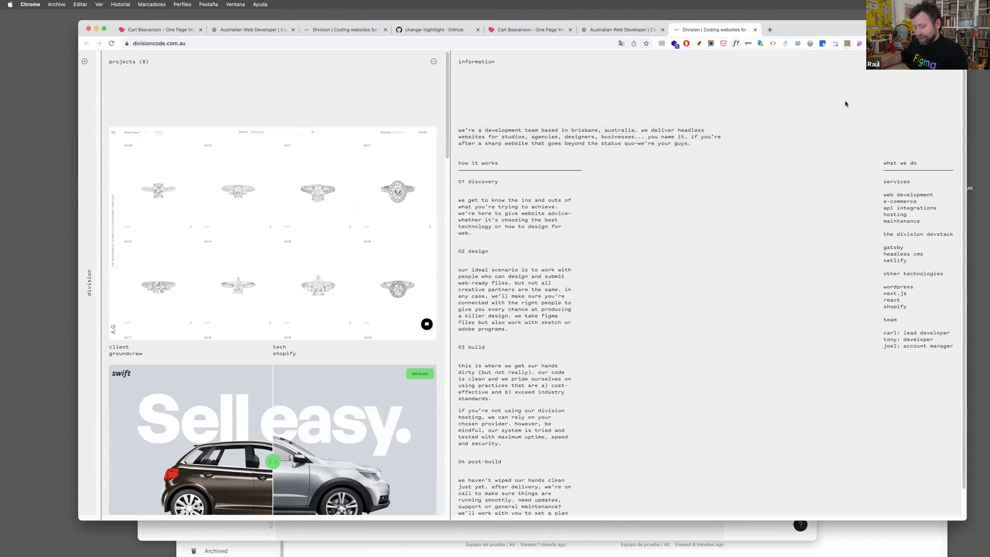
click(933, 73)
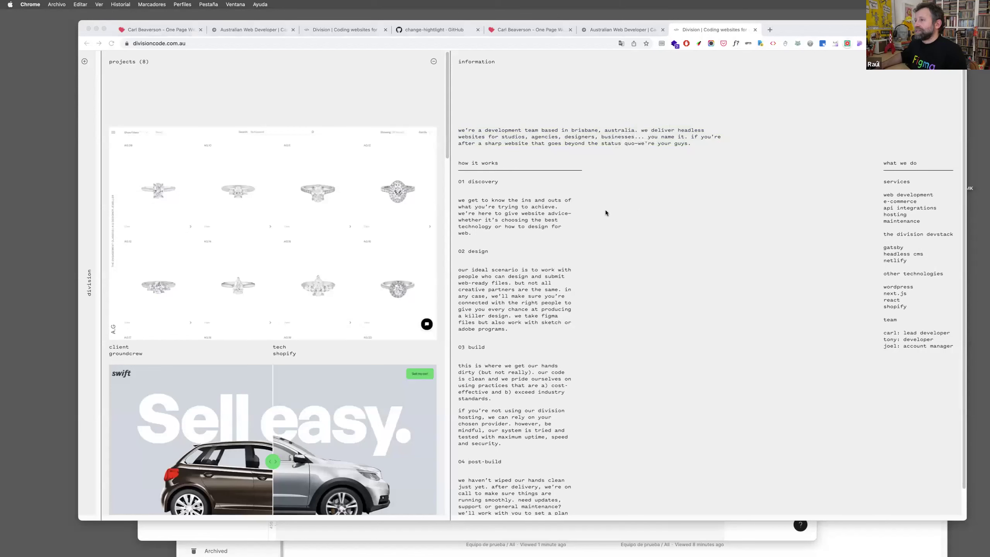
click(599, 213)
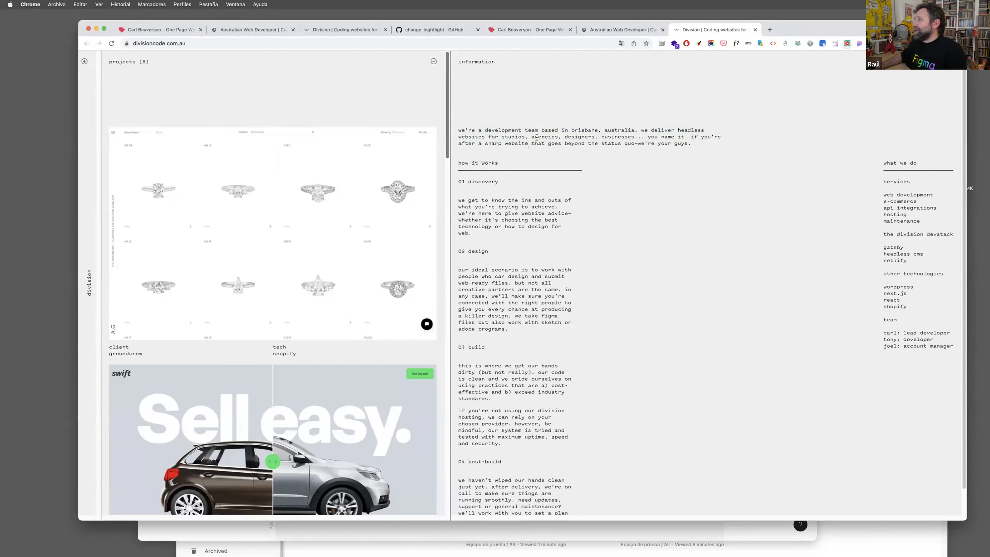
Inspect the introductory paragraph and examine the font family in its inherited body styles.
right_click(537, 138)
click(573, 248)
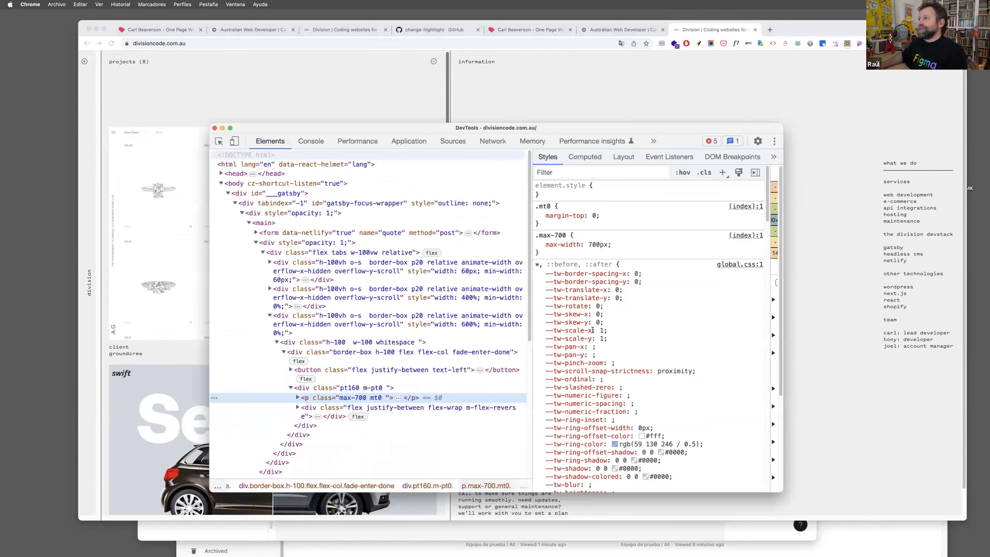
scroll(593, 330, down, 10)
scroll(592, 330, down, 8)
click(607, 273)
click(629, 275)
key(Escape)
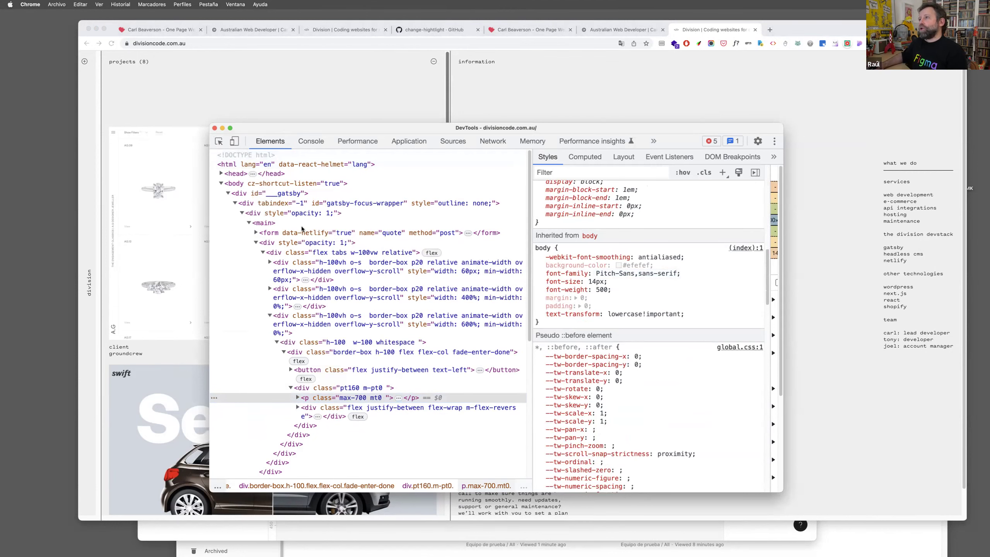
drag(296, 127, 308, 165)
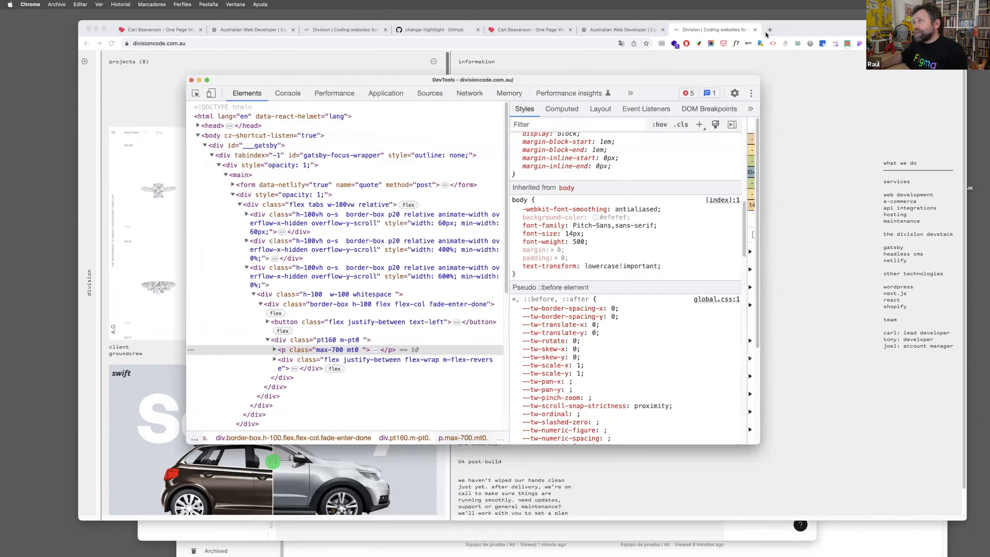
Search Google for "pitch sans" in a new tab and open Klim Type Foundry's page for the font.
click(775, 30)
text(pir)
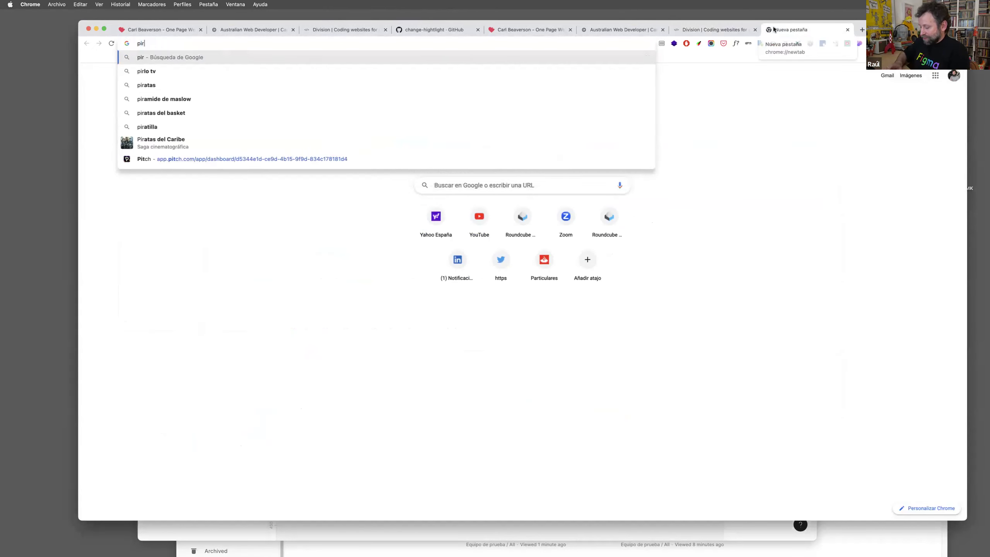
key(BackSpace)
text(tch sans)
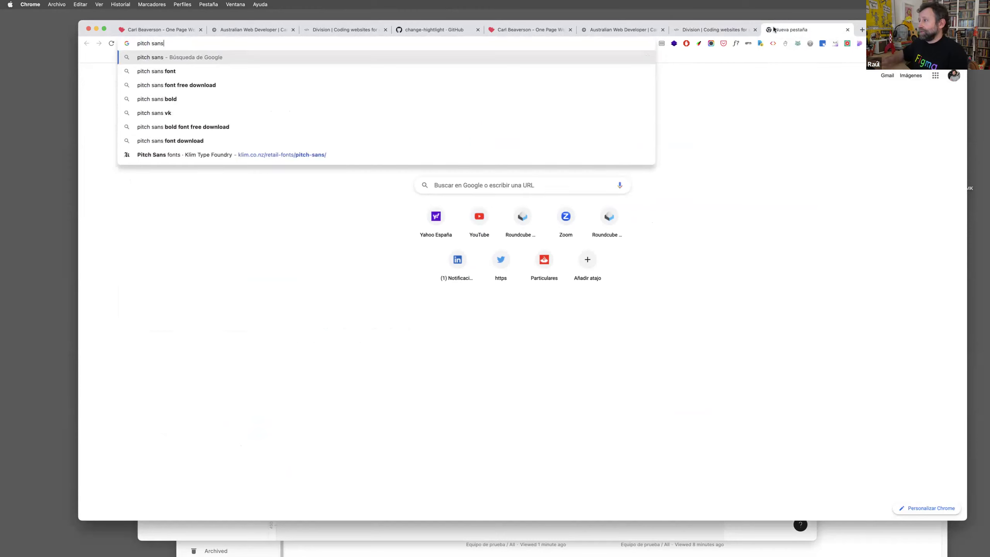
key(Return)
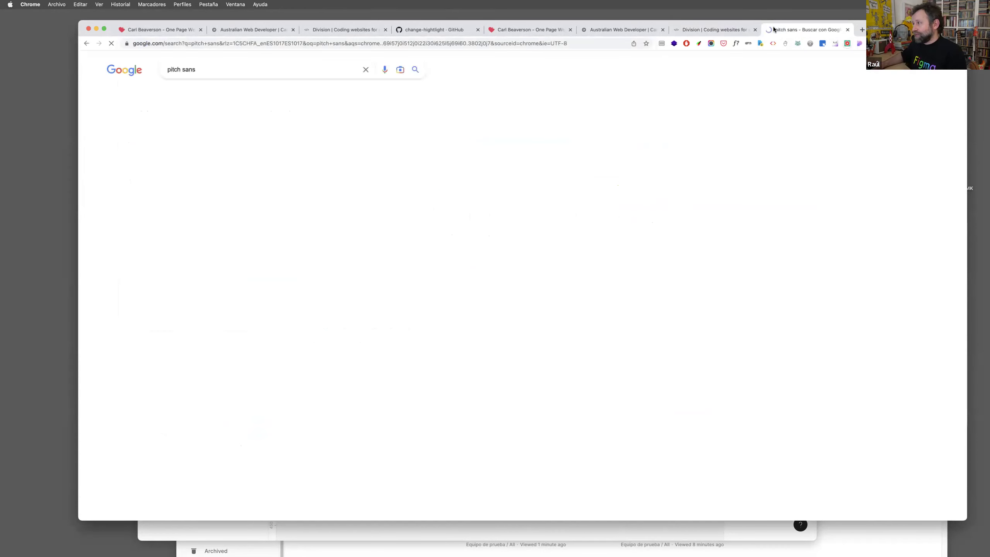
click(219, 209)
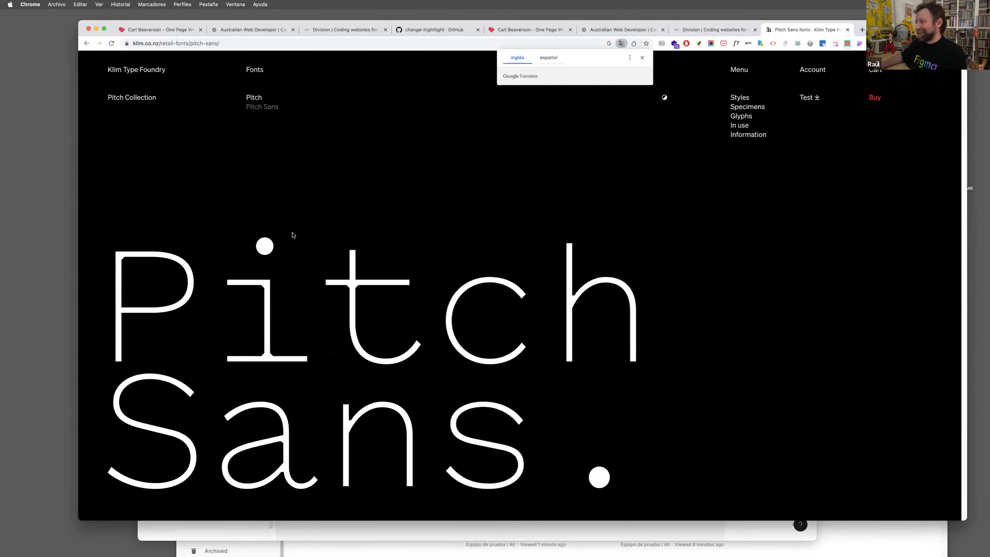
Open the purchase page for Pitch, review its licence and font options, and close that tab.
scroll(370, 290, down, 1)
scroll(370, 290, up, 1)
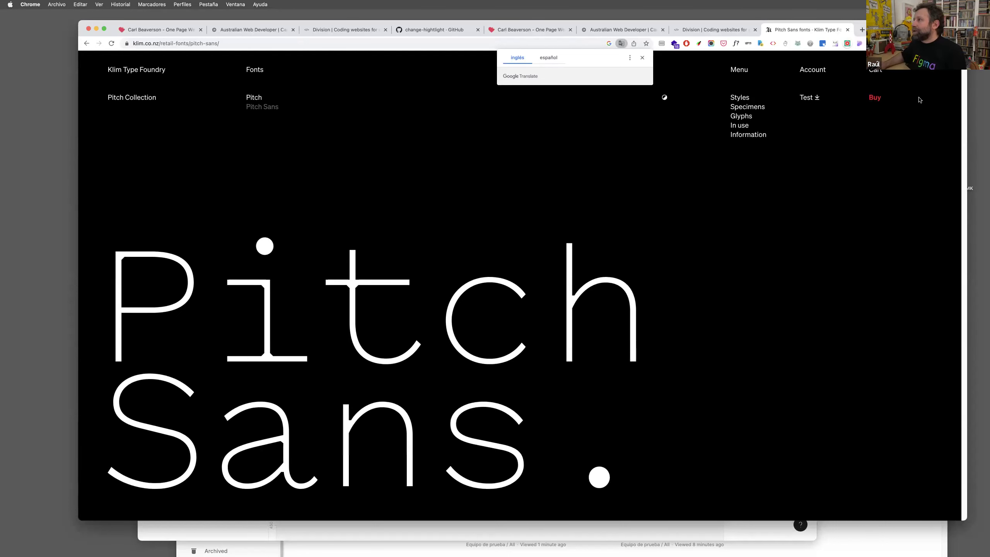
click(875, 98)
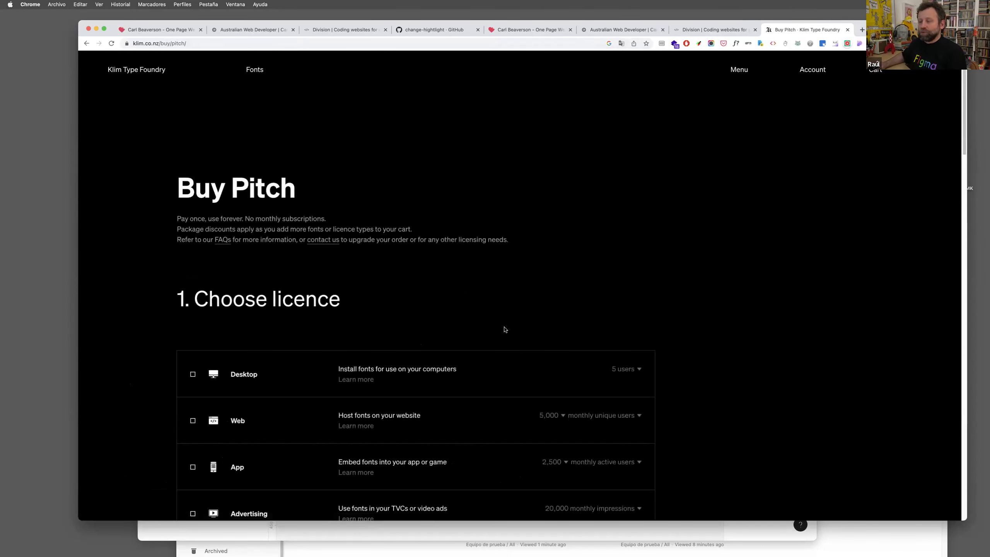
scroll(505, 329, down, 3)
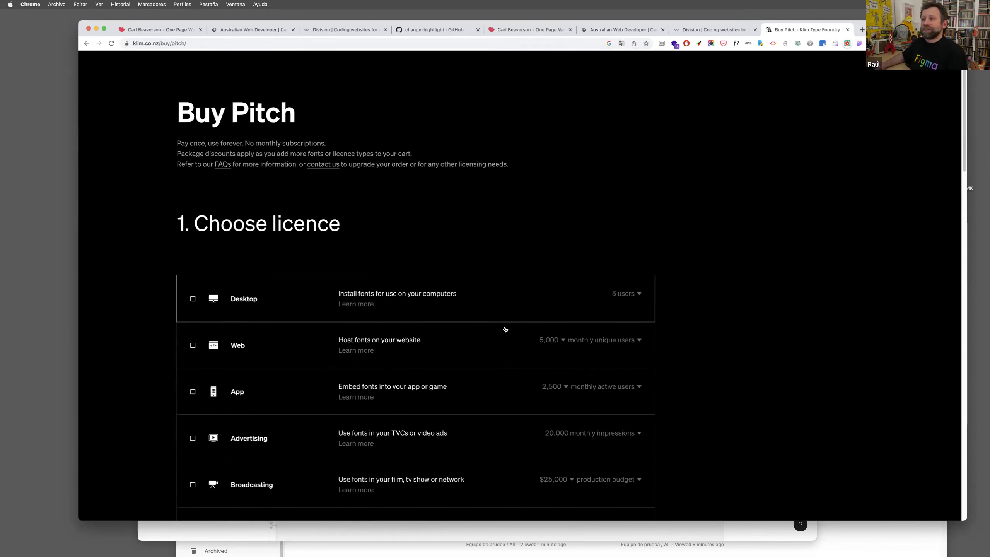
scroll(505, 329, down, 10)
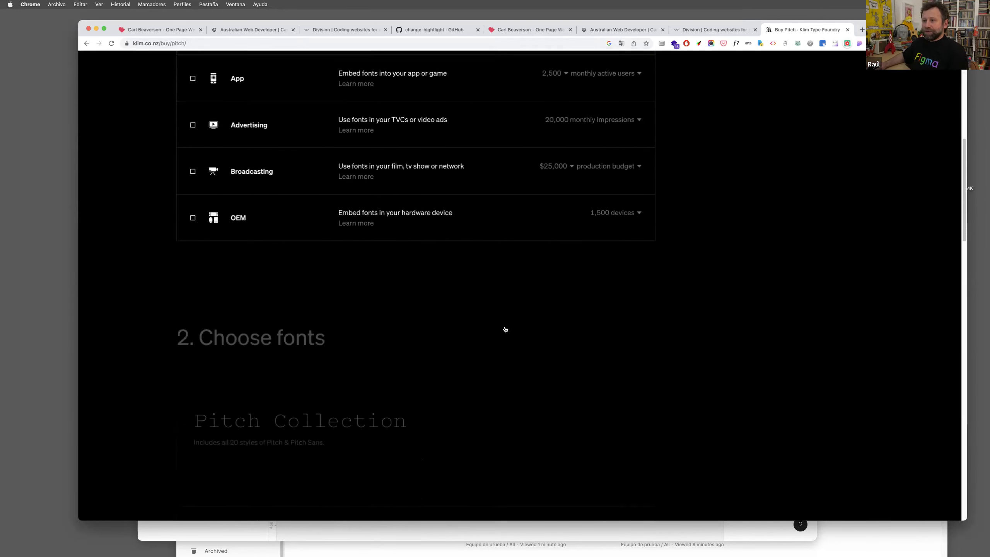
scroll(505, 329, up, 13)
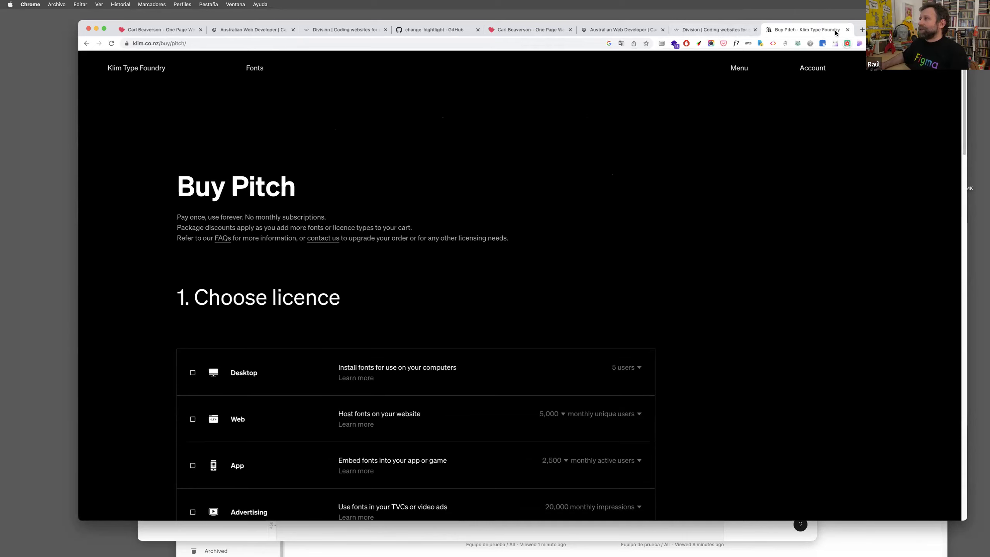
click(848, 30)
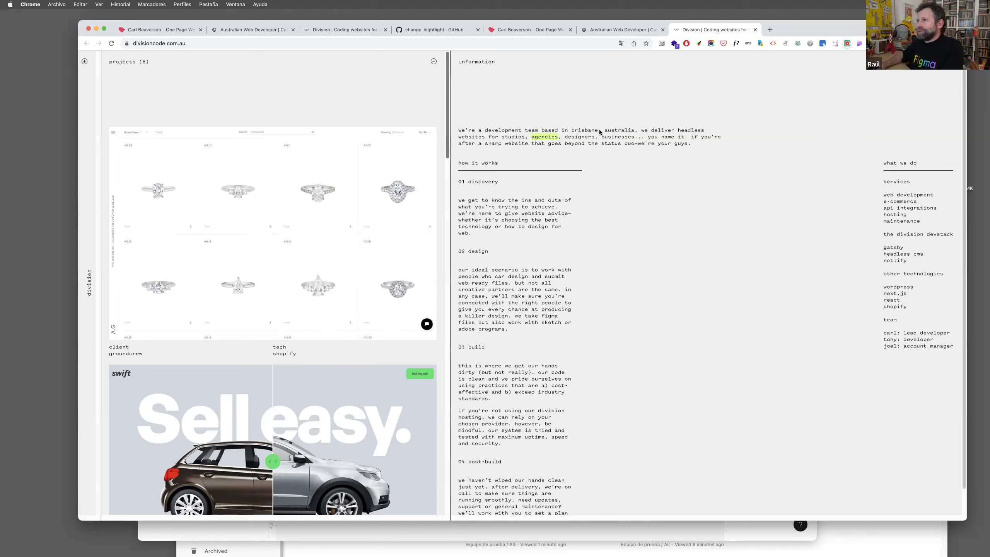
Inspect the introductory paragraph again and open the network activity log in the developer tools.
right_click(534, 131)
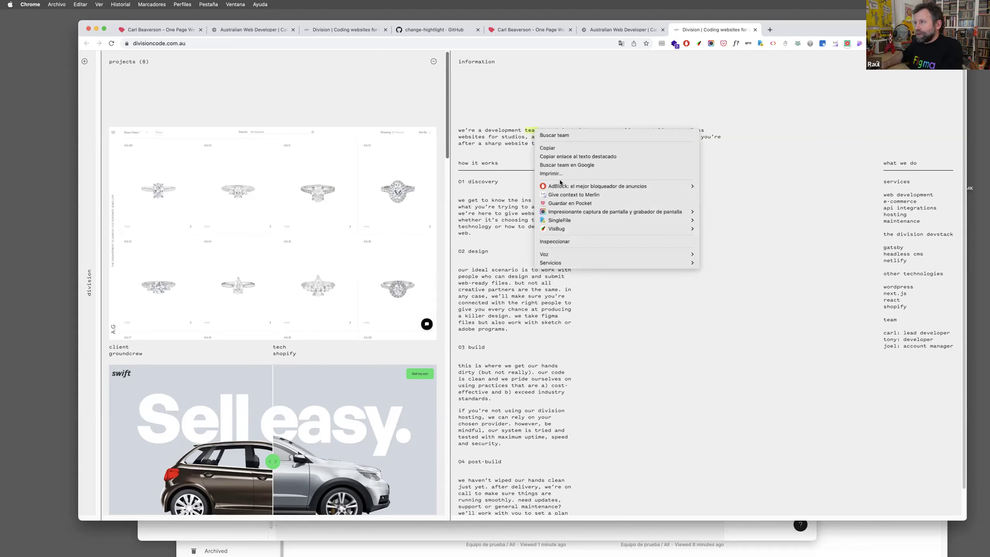
click(573, 242)
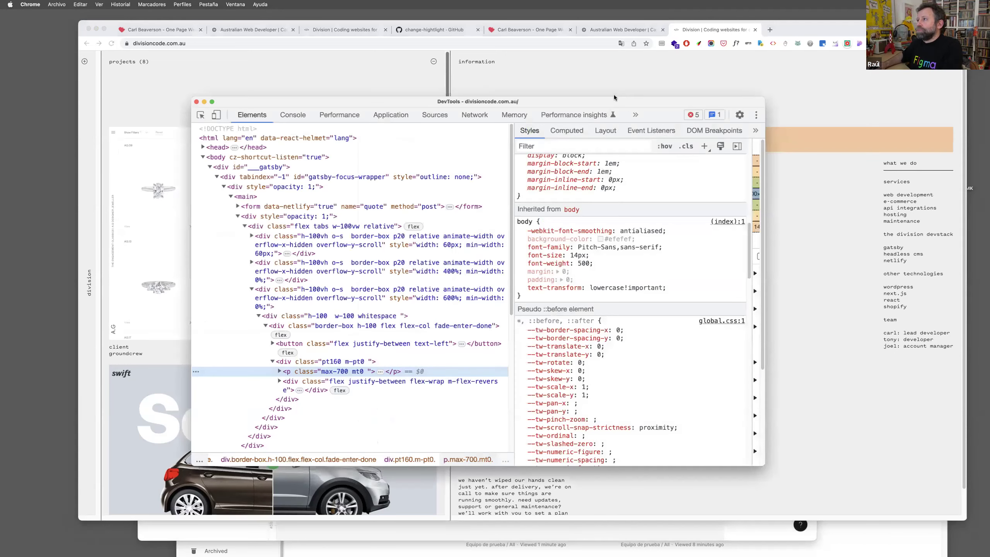
drag(614, 98, 605, 82)
drag(445, 87, 472, 63)
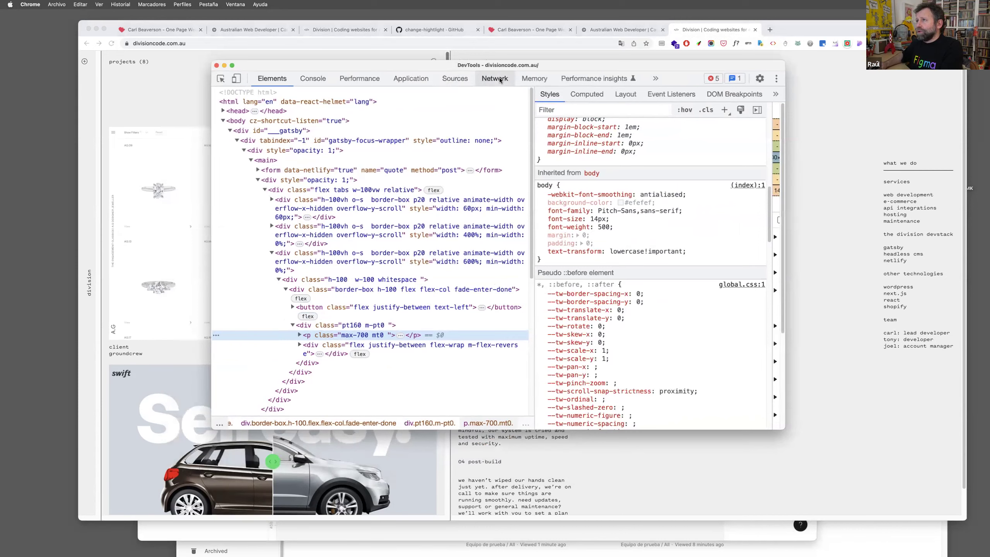
click(496, 79)
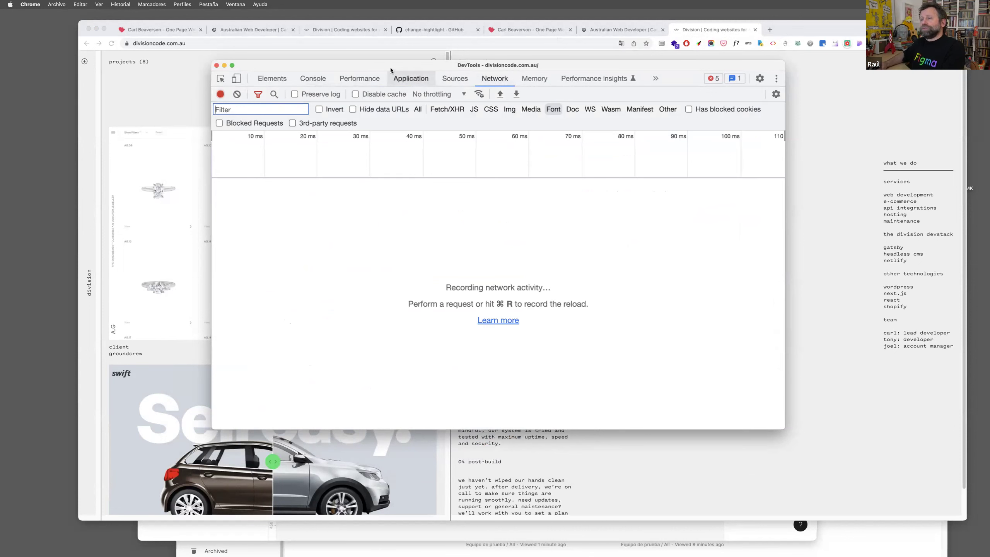
drag(387, 54, 388, 54)
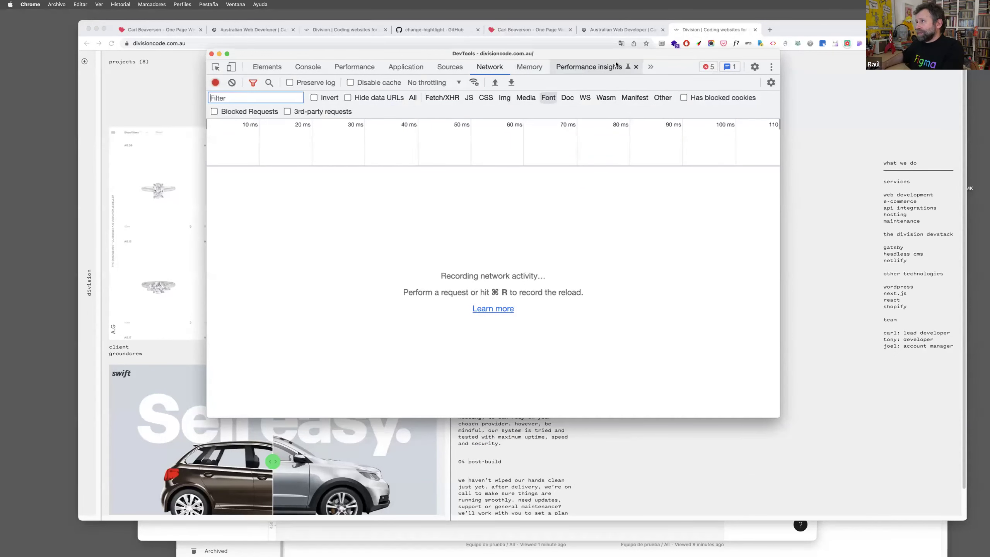
mouse_move(650, 53)
mouse_down()
mouse_move(664, 72)
mouse_move(580, 43)
mouse_move(708, 82)
mouse_move(669, 17)
mouse_move(638, 125)
mouse_move(616, 11)
mouse_move(640, 51)
mouse_up()
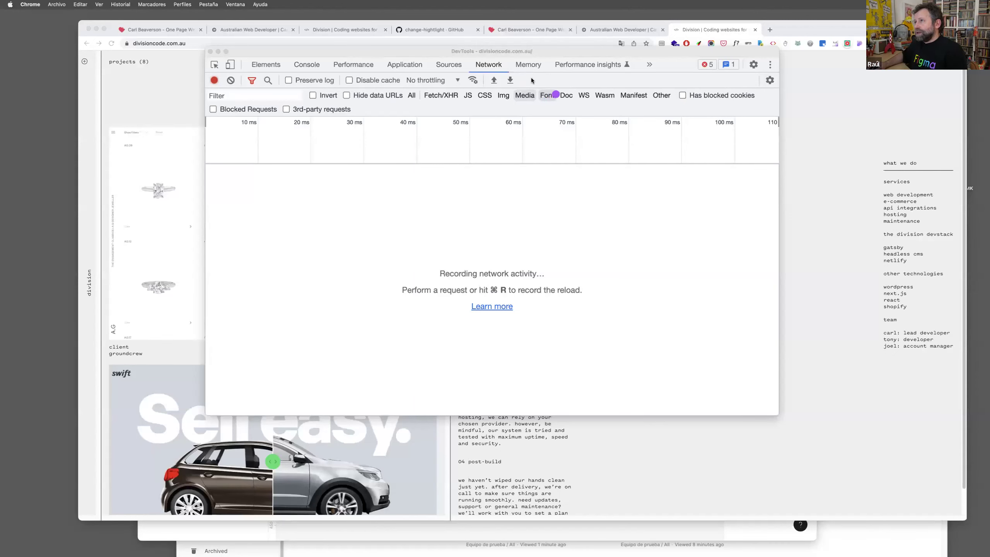
Filter the network activity to fonts and reload the page to record its font requests.
click(548, 100)
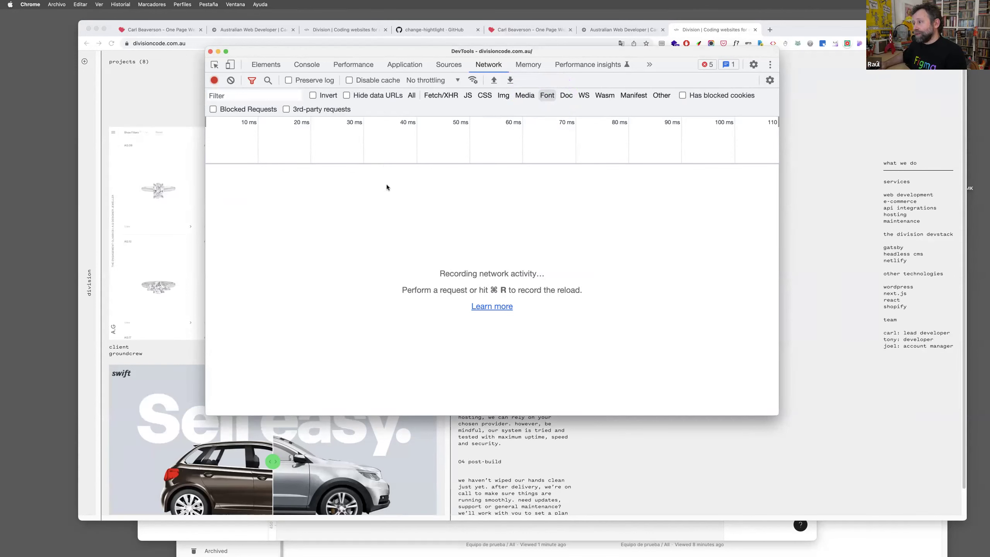
key(super+r)
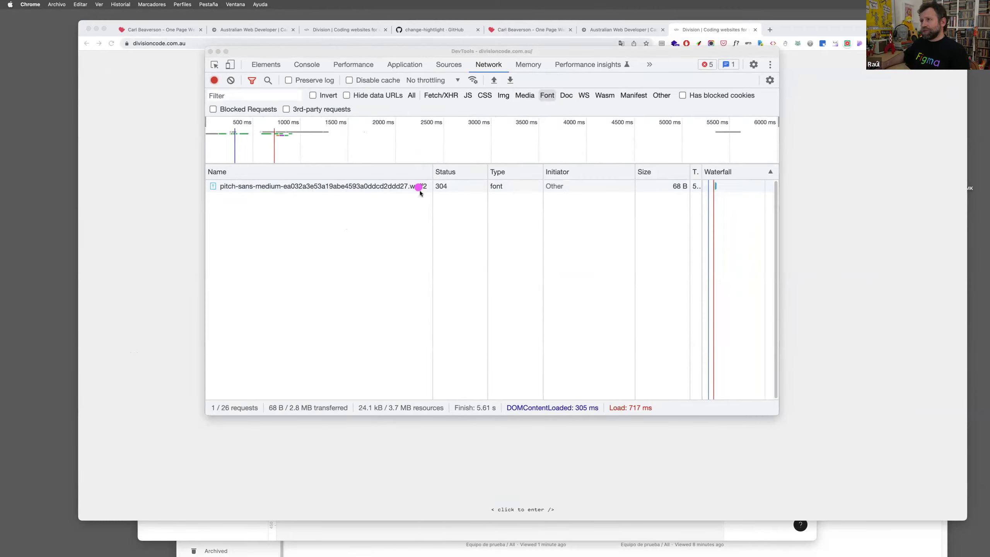
key(ctrl+shift+m)
key(ctrl+shift+m)
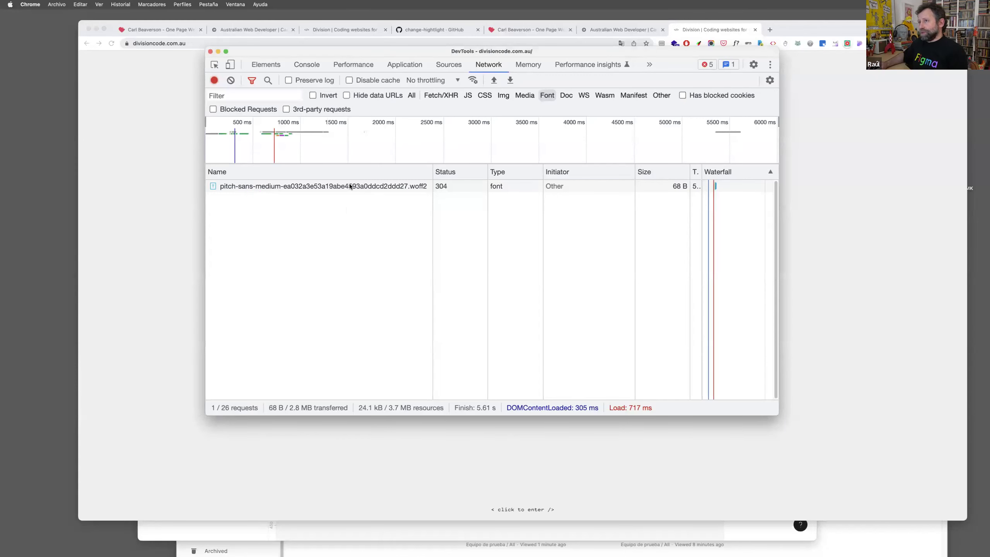
Preview the pitch-sans-medium font request, reload the page, and download the font's .woff2 file.
click(349, 188)
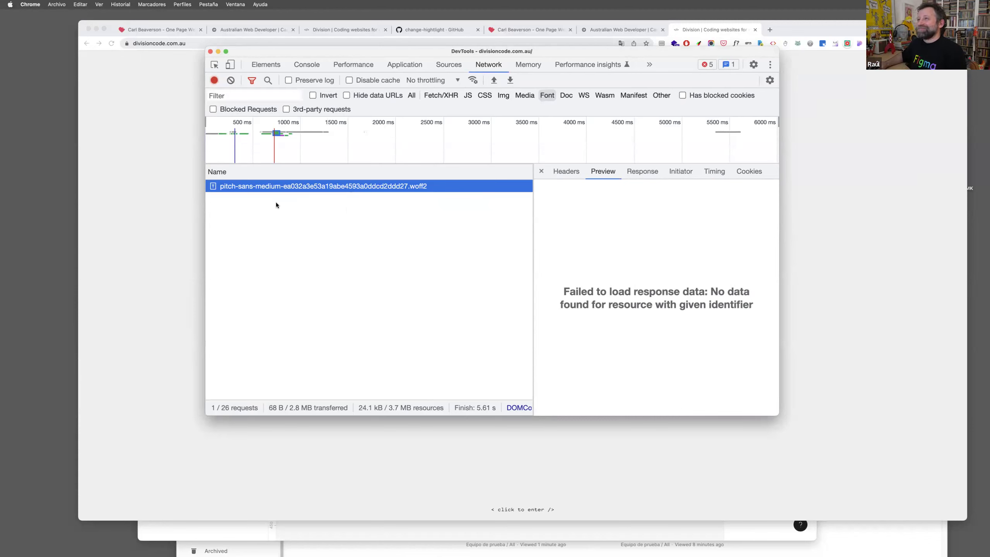
click(549, 98)
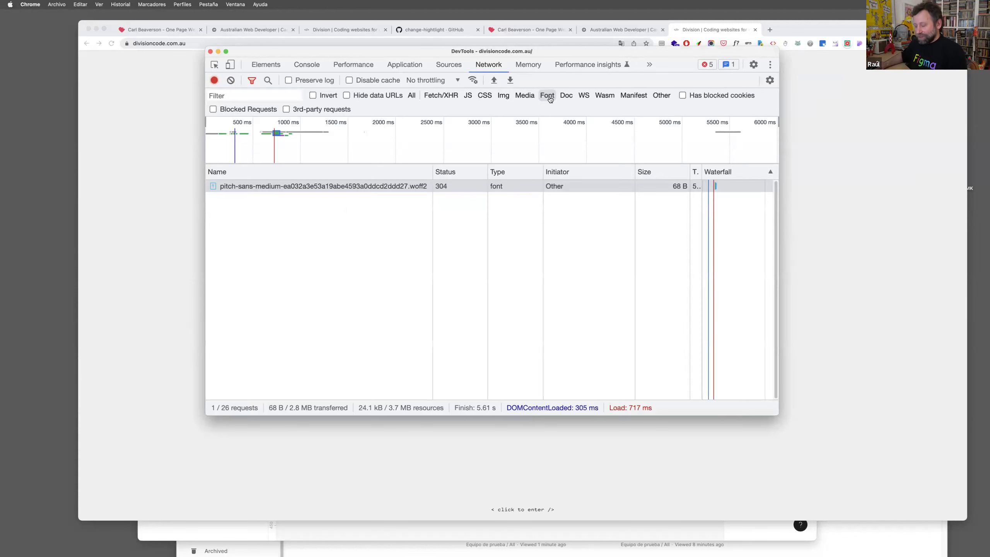
key(super+r)
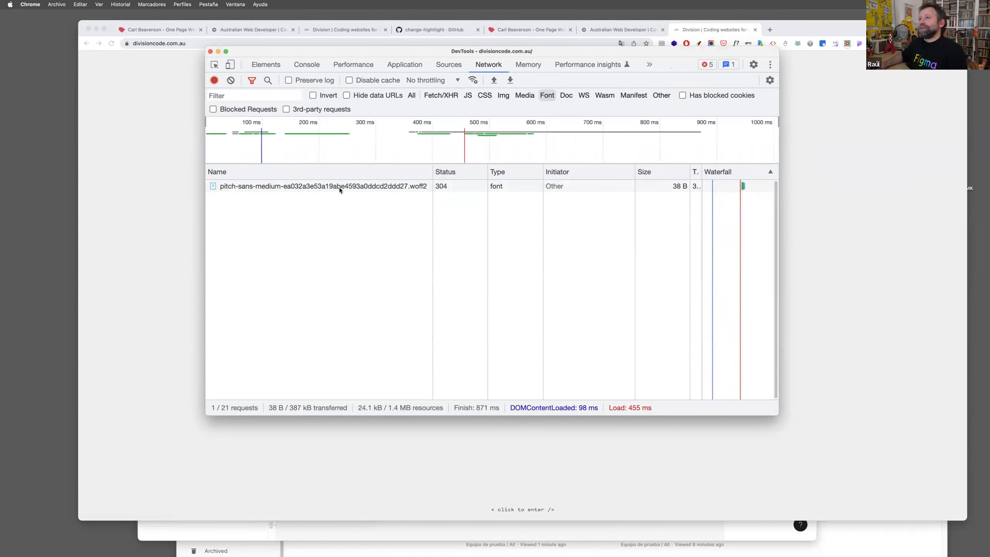
double_click(340, 186)
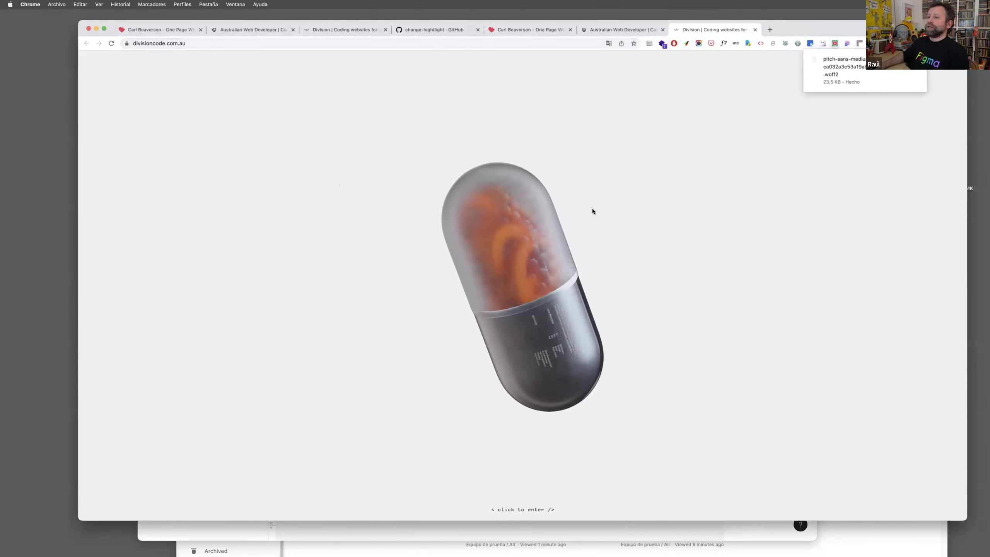
Move the browser window clear of the developer tools and download the pitch-sans-medium .woff2 file again.
drag(803, 32, 782, 215)
click(497, 48)
double_click(259, 186)
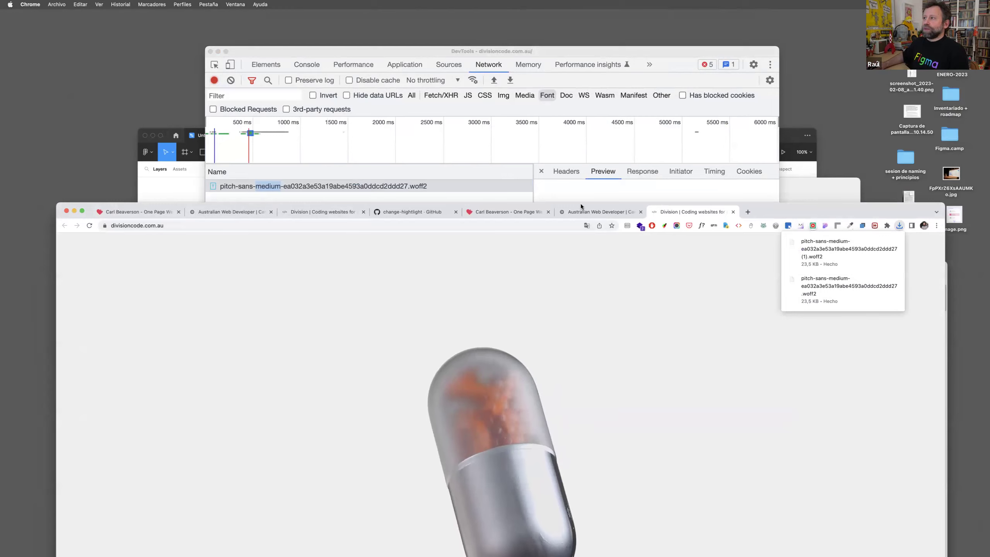
Uncover the developer tools behind the browser window and download the pitch-sans-medium .woff2 file once more.
drag(572, 213, 612, 39)
drag(612, 89, 611, 95)
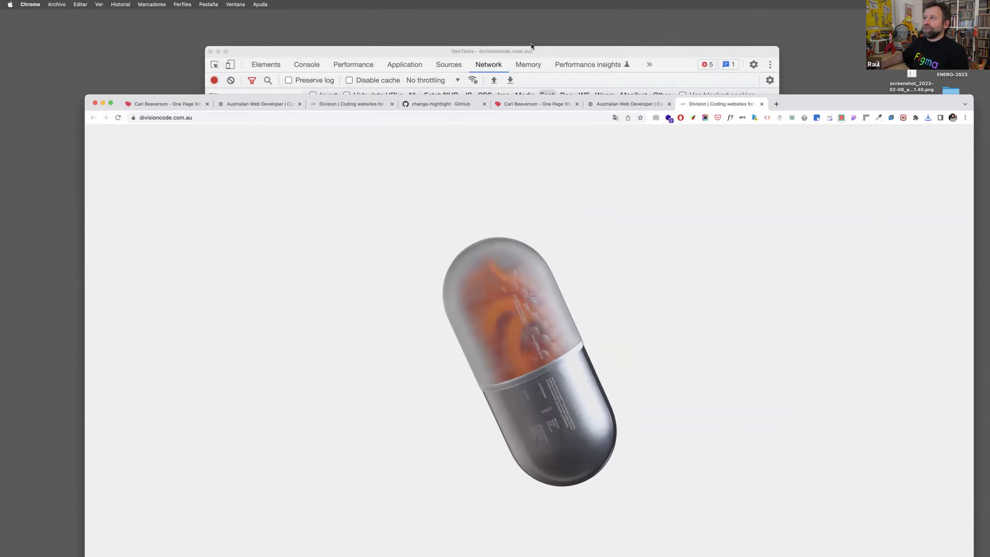
click(530, 46)
right_click(295, 187)
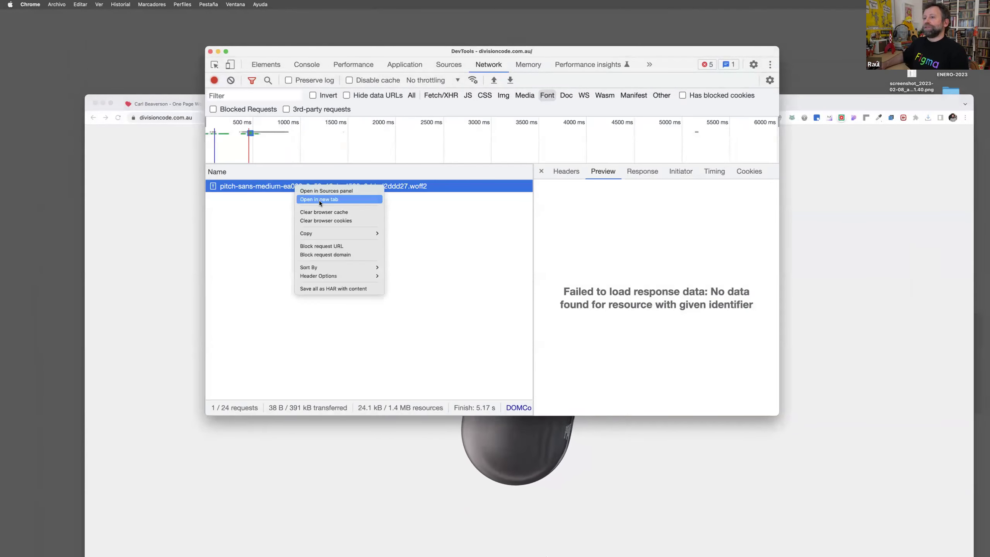
click(319, 200)
drag(361, 97, 395, 77)
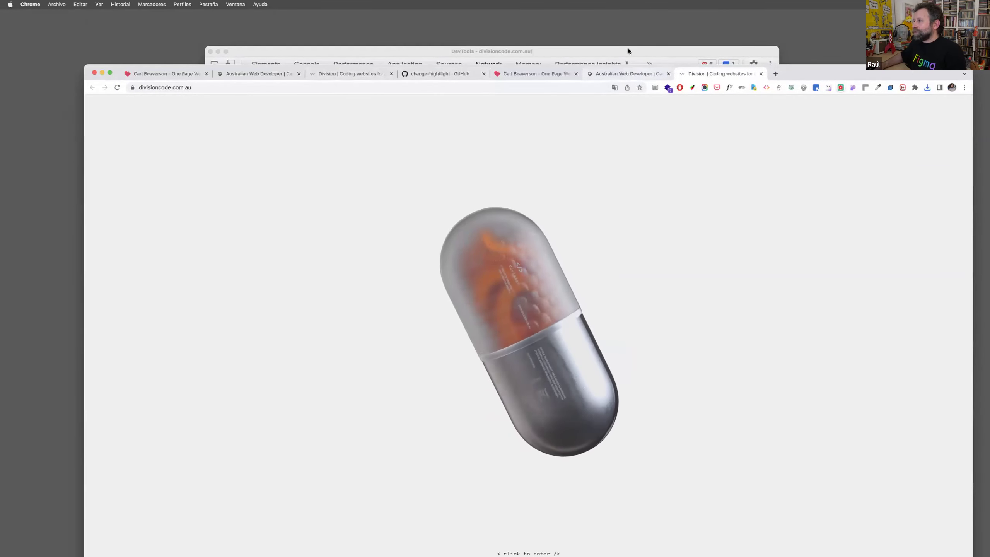
Close the developer tools and enter the Division site from its capsule splash page.
drag(620, 45, 620, 33)
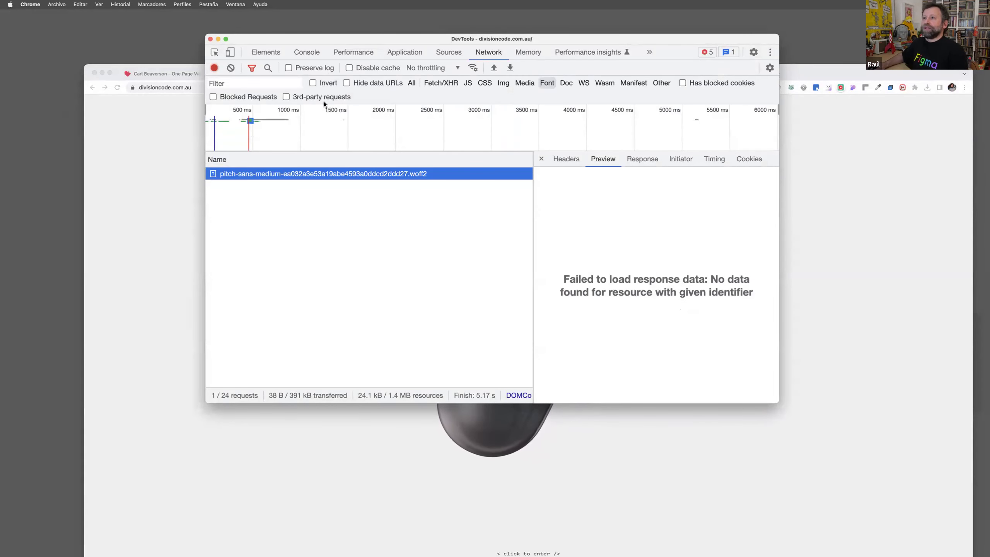
click(210, 40)
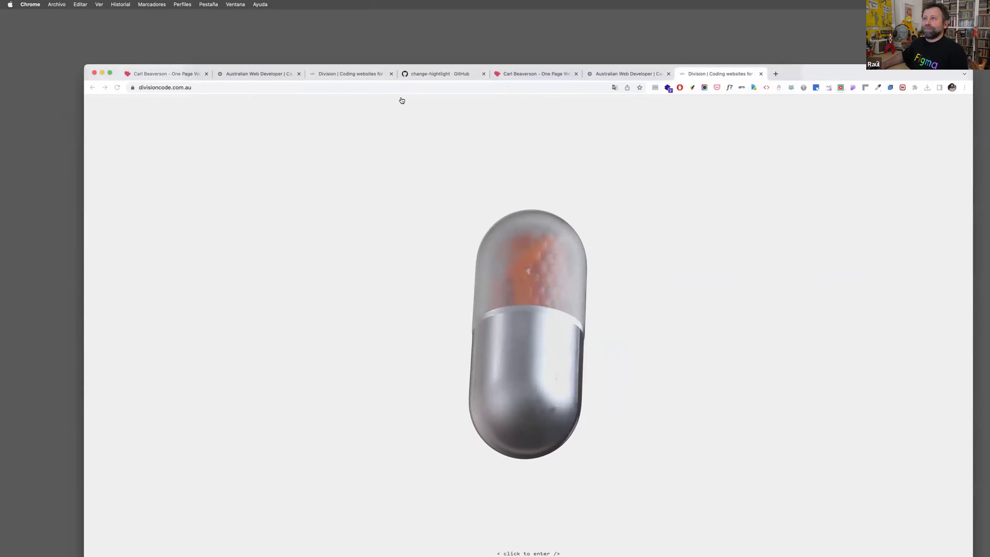
double_click(811, 69)
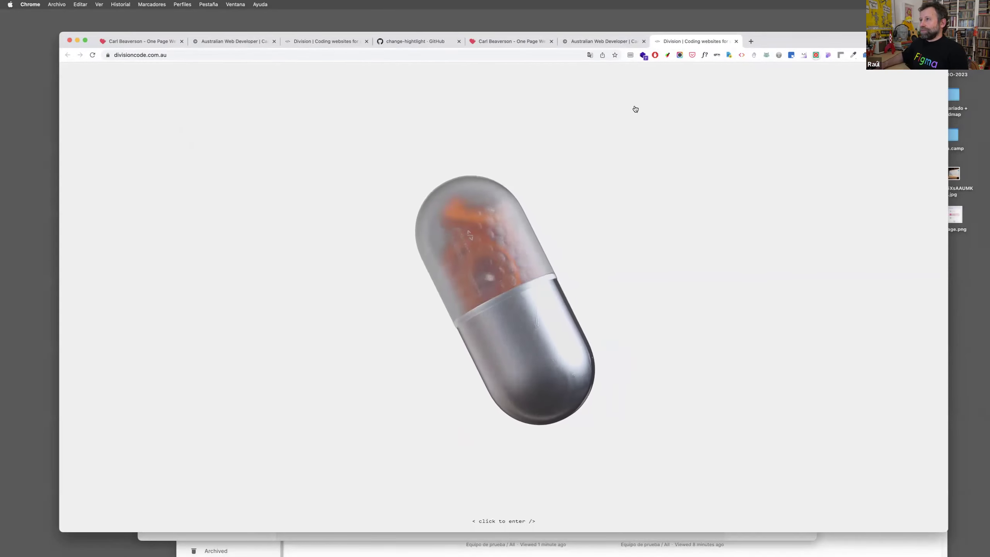
click(501, 523)
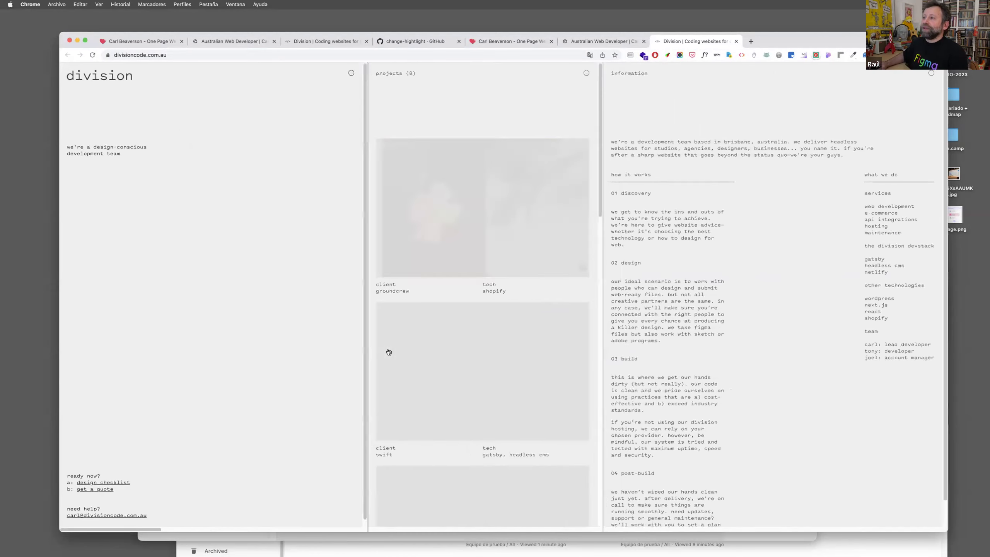
Inspect the page's information column and reload the site with the network activity log showing font requests.
right_click(641, 193)
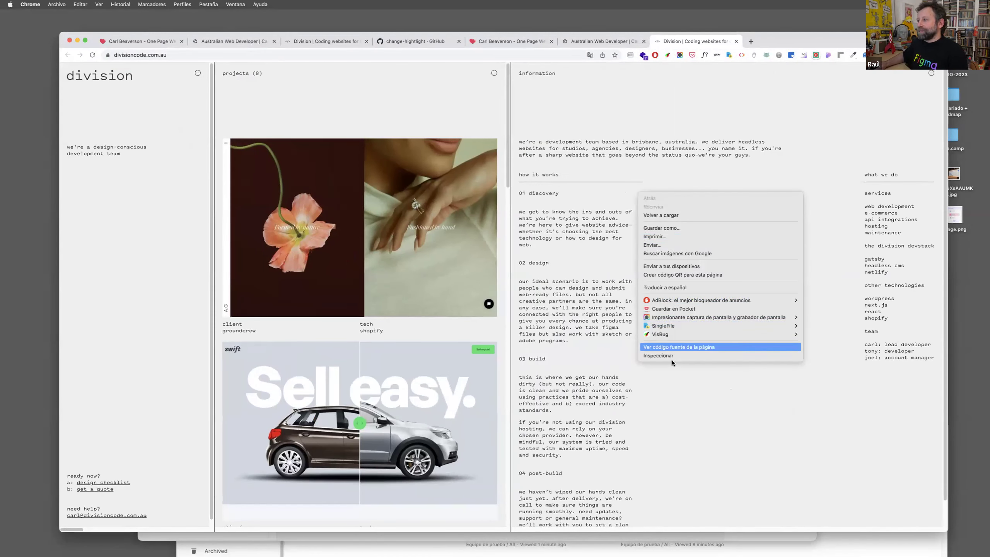
click(674, 355)
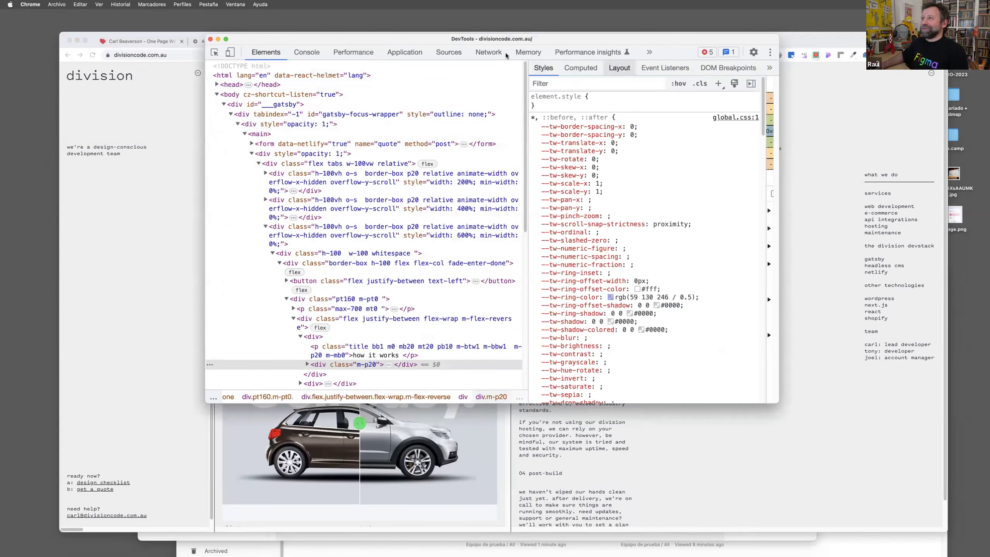
click(489, 52)
click(387, 94)
key(super+r)
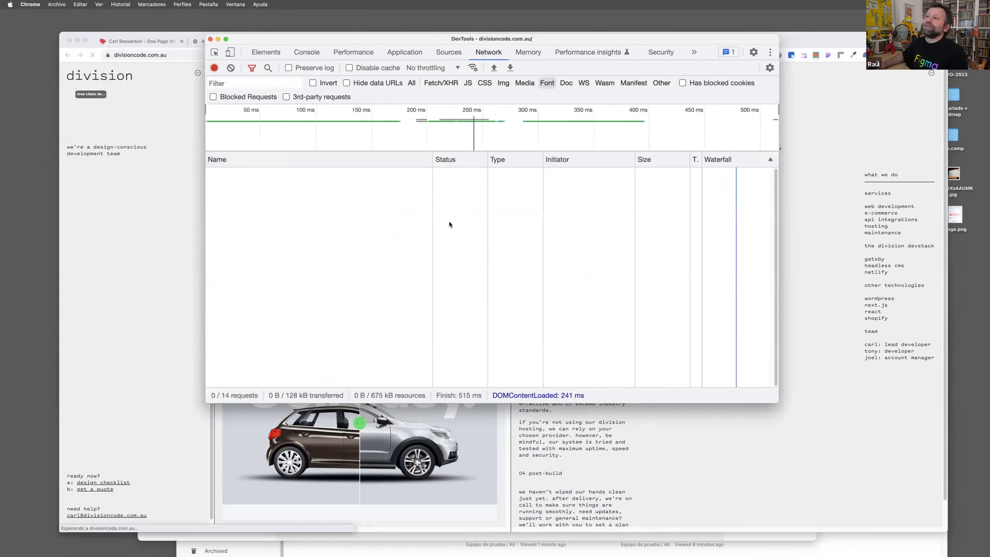
Download the pitch-sans-medium .woff2 file from the network log and place the newest copy on the desktop.
right_click(357, 173)
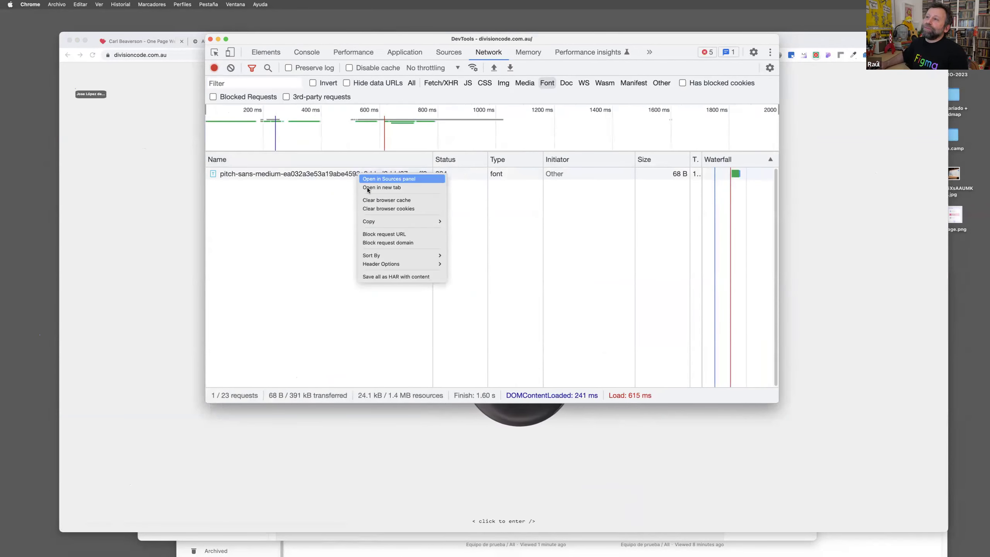
click(367, 190)
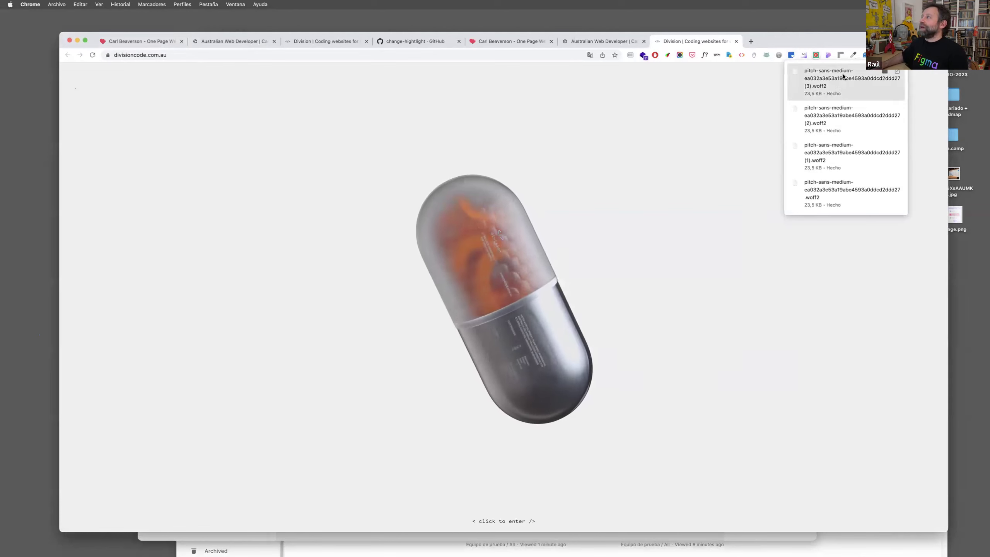
drag(34, 114, 30, 108)
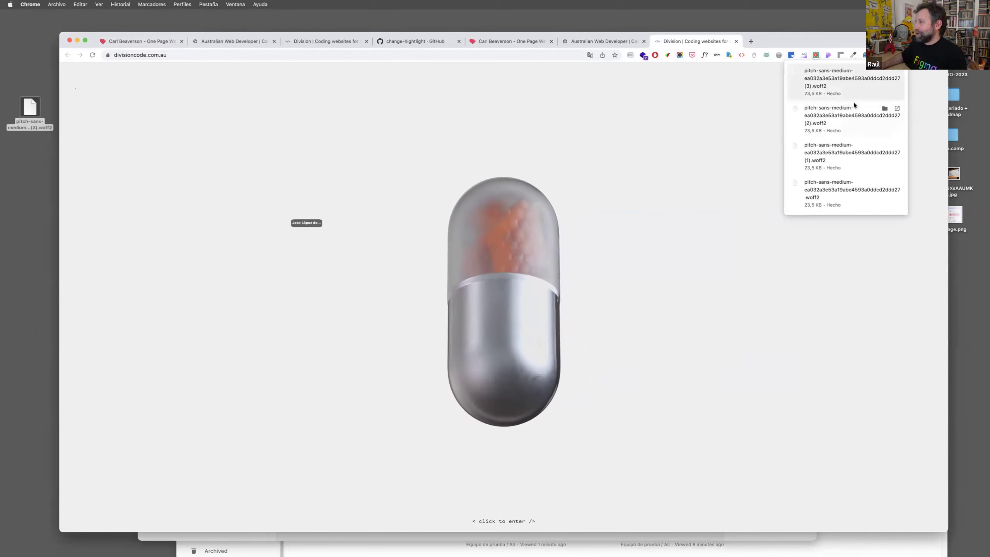
click(429, 146)
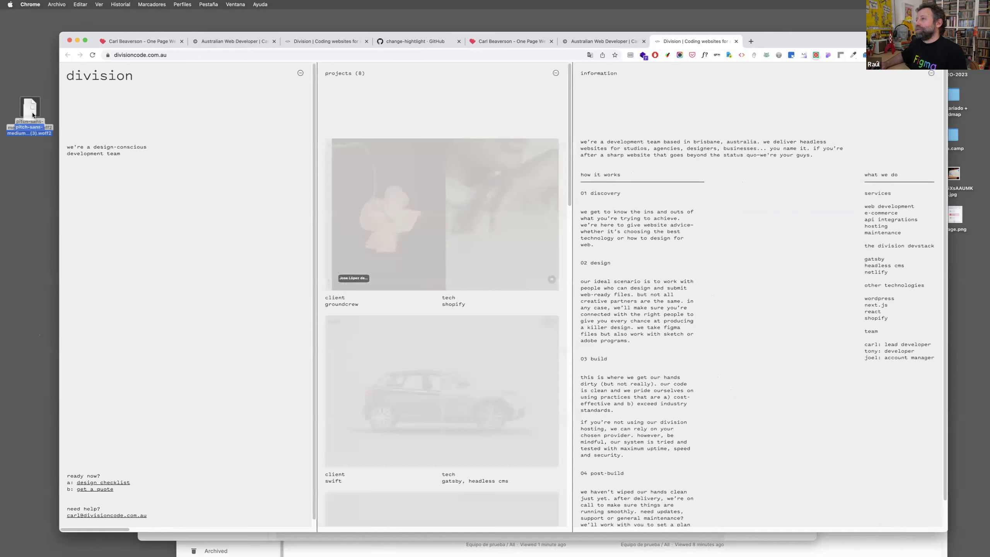
drag(40, 110, 34, 114)
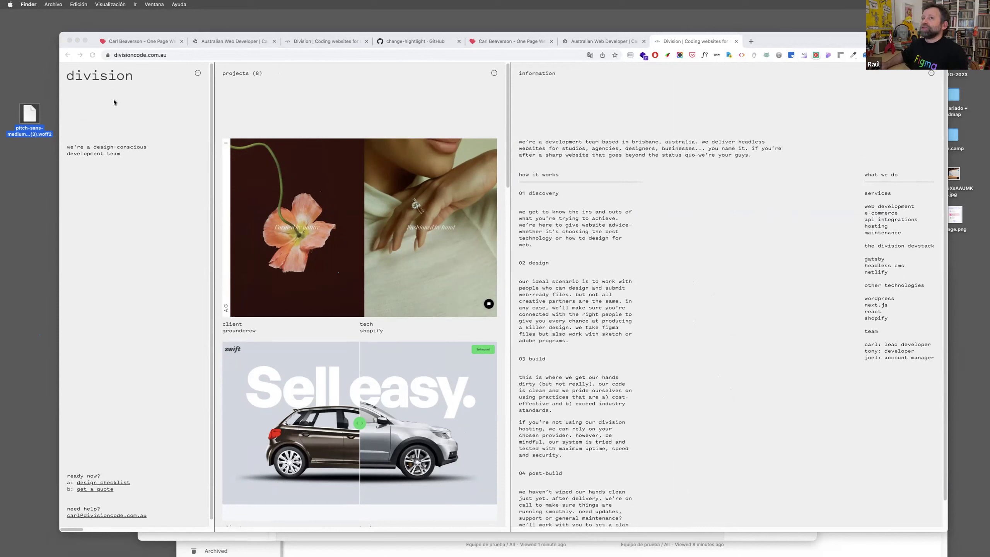
drag(31, 112, 31, 104)
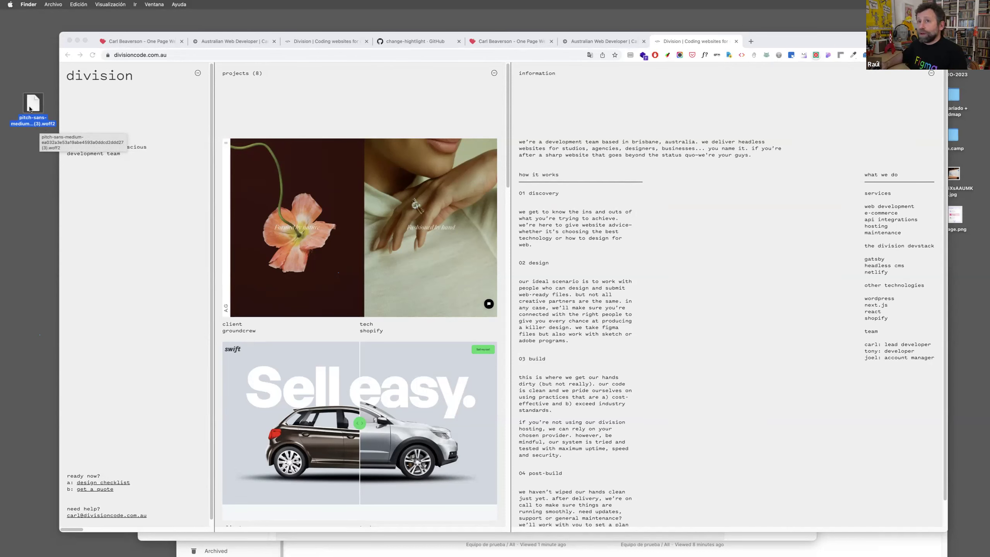
drag(34, 99, 711, 34)
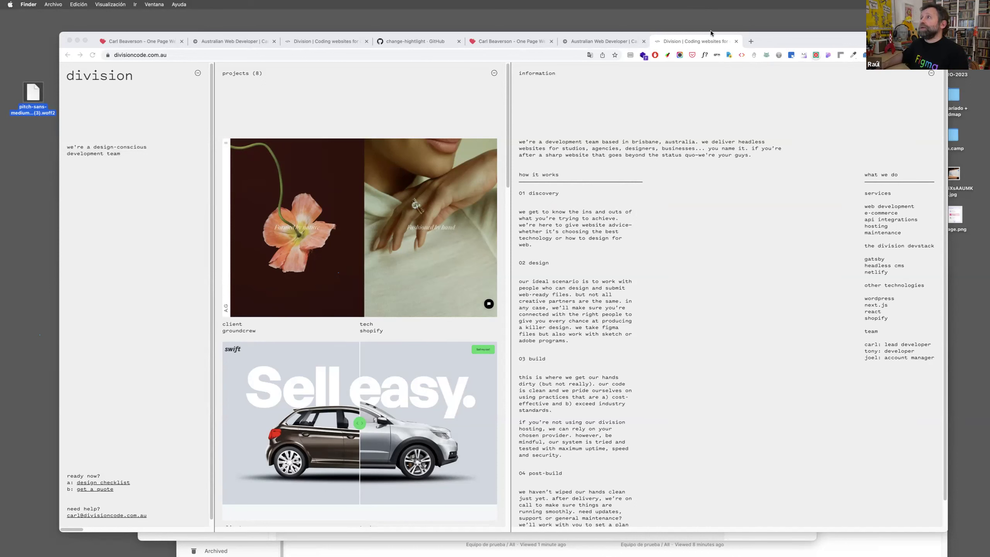
Open cloudconvert.com in a new tab and try to convert the pitch-sans-medium .woff2 file to OTF.
click(752, 41)
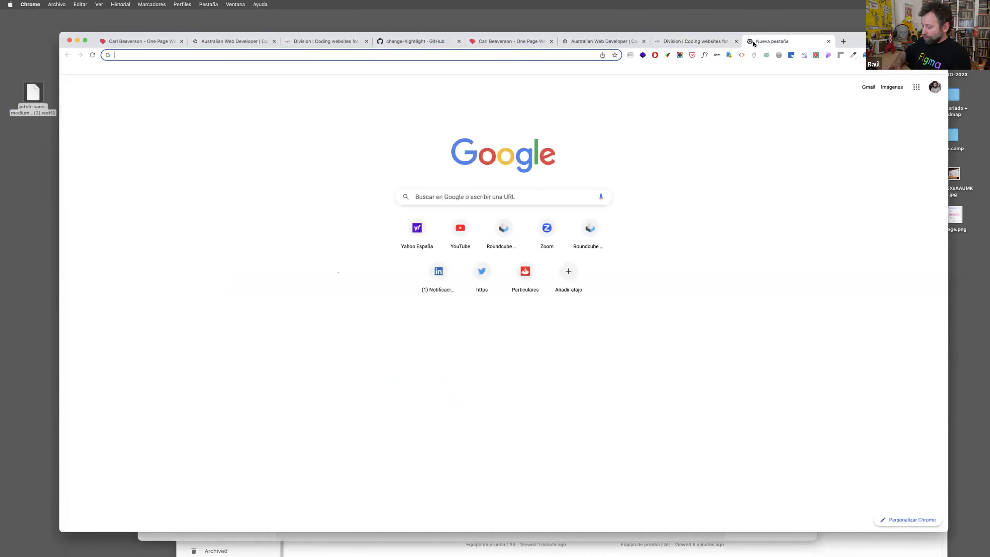
text(cloudconvert.com)
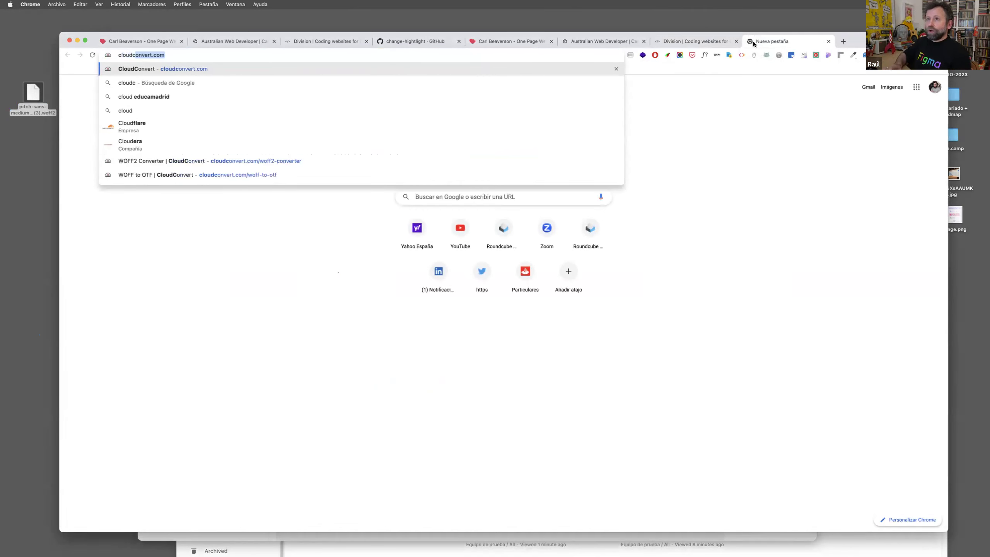
key(Return)
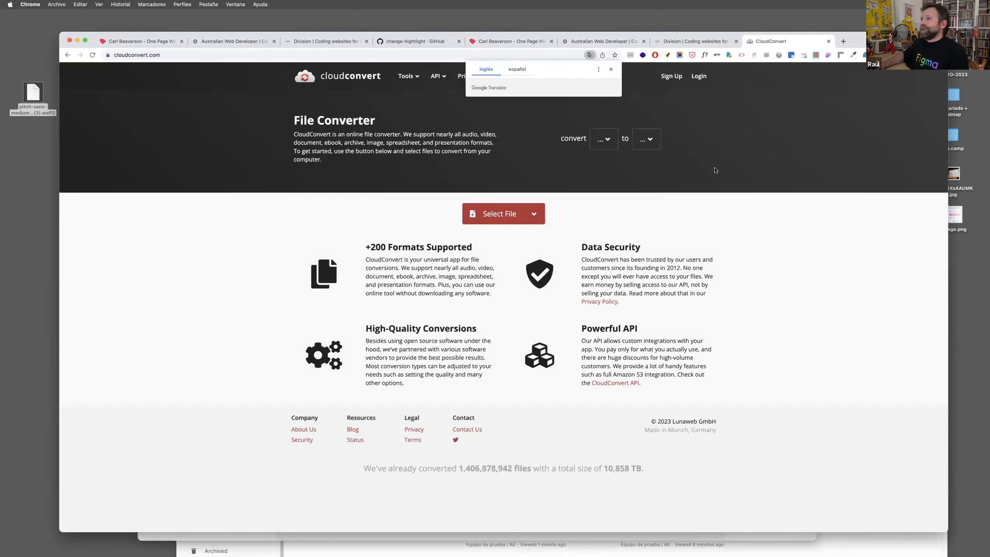
drag(41, 93, 504, 213)
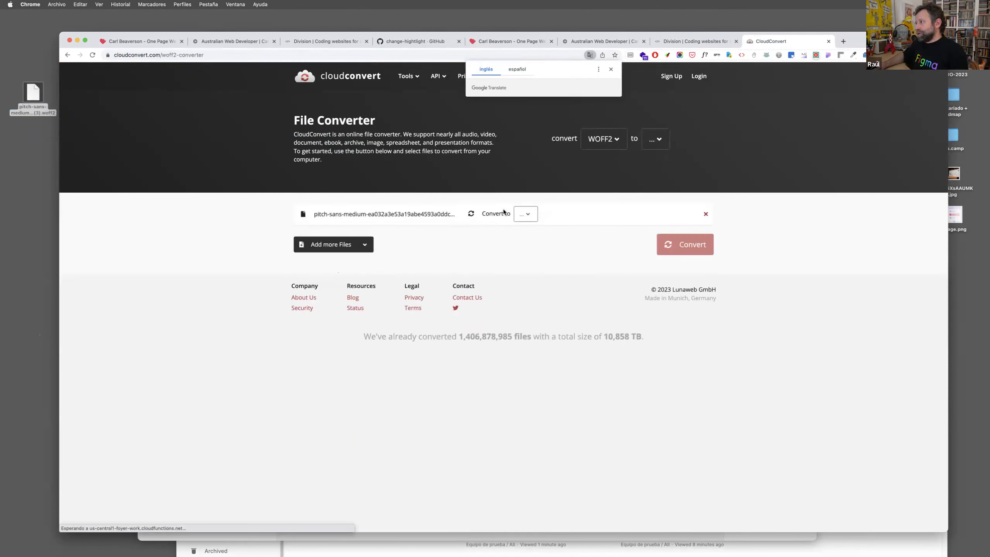
click(520, 201)
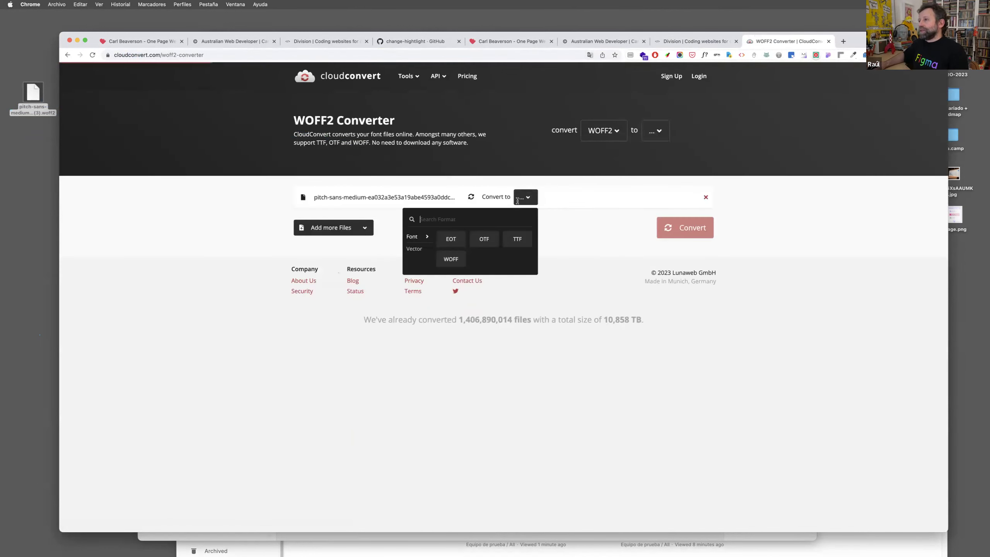
click(485, 239)
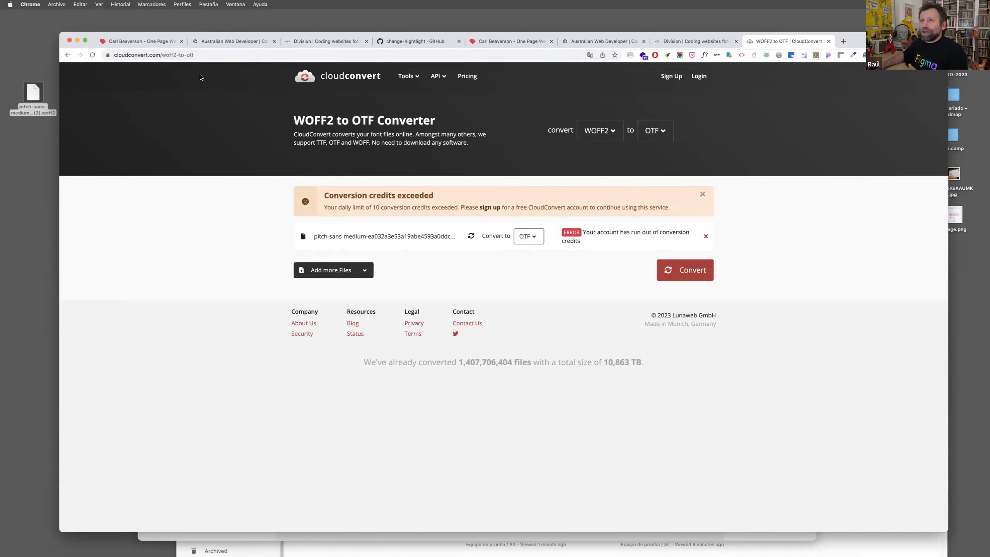
Search the web for "convert woff2 to ttf" and open the Everything Fonts converter.
click(212, 55)
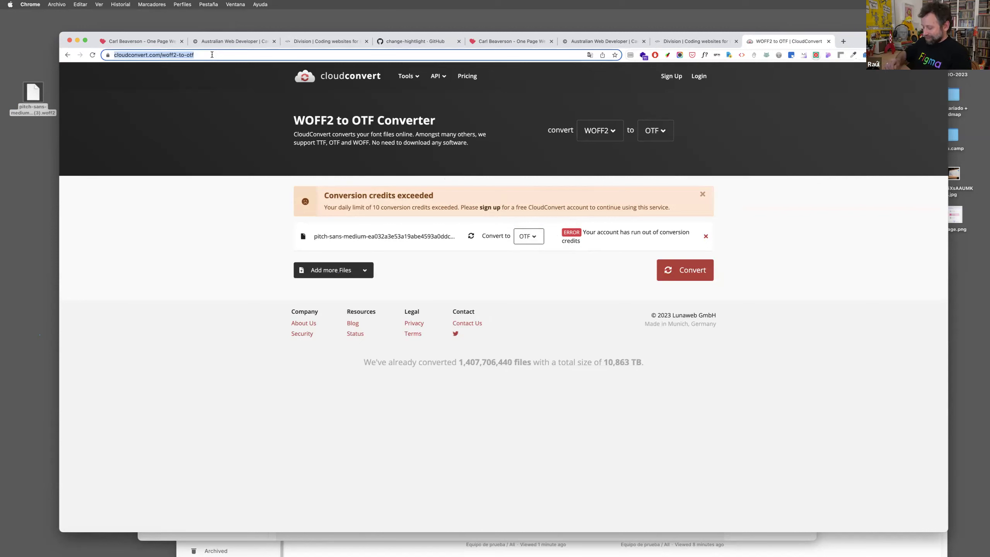
text(convert )
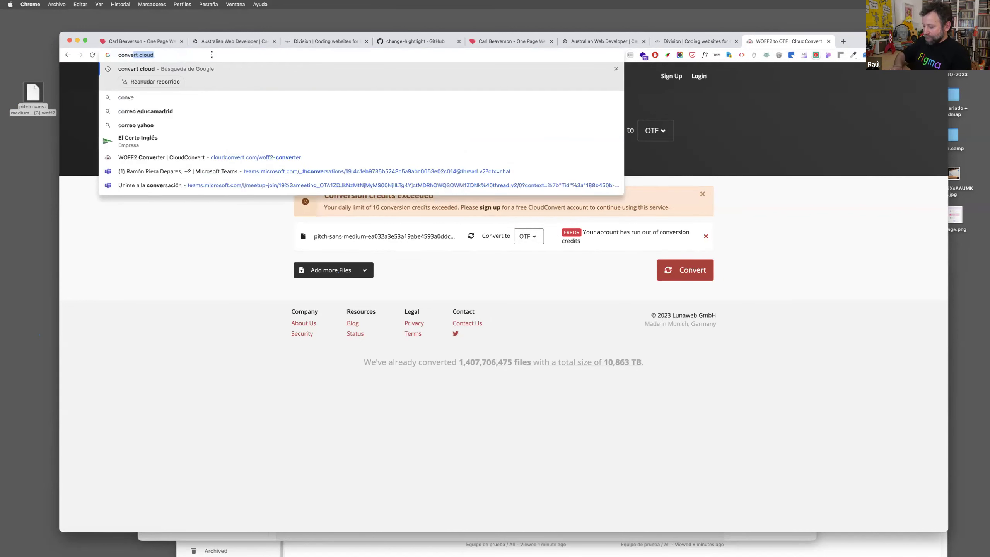
text(woff2)
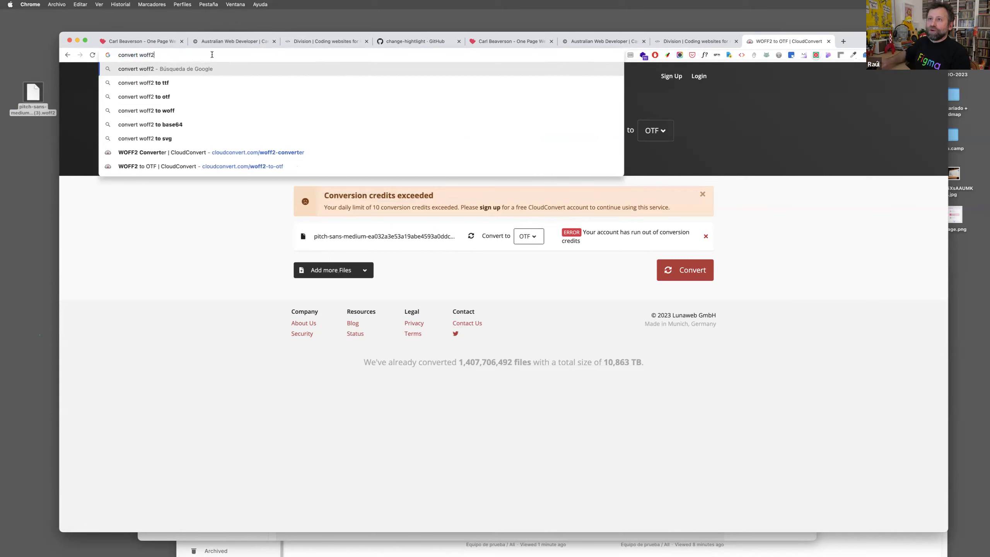
click(164, 83)
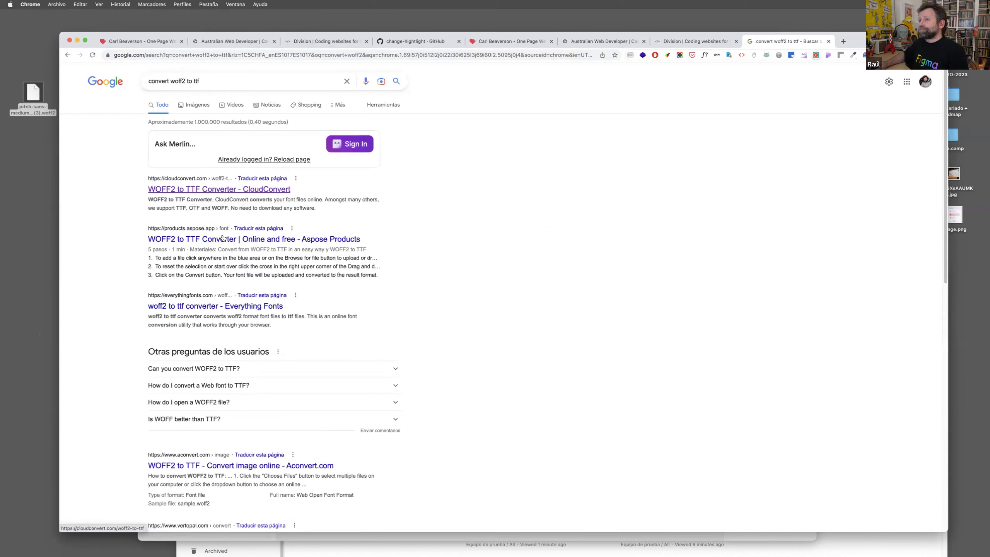
click(229, 306)
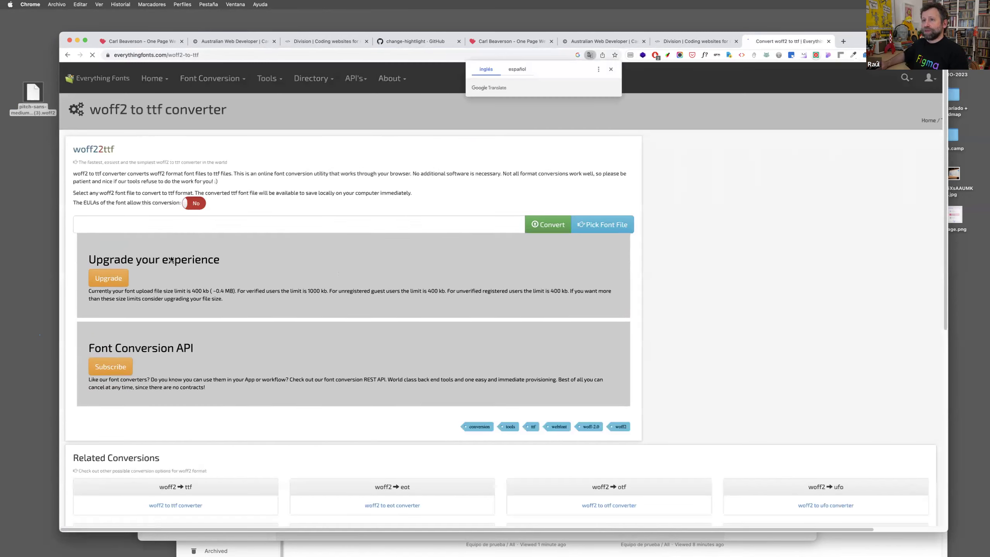
Convert the desktop's pitch-sans-medium .woff2 file to TTF, setting the font EULA permission to Yes.
click(598, 225)
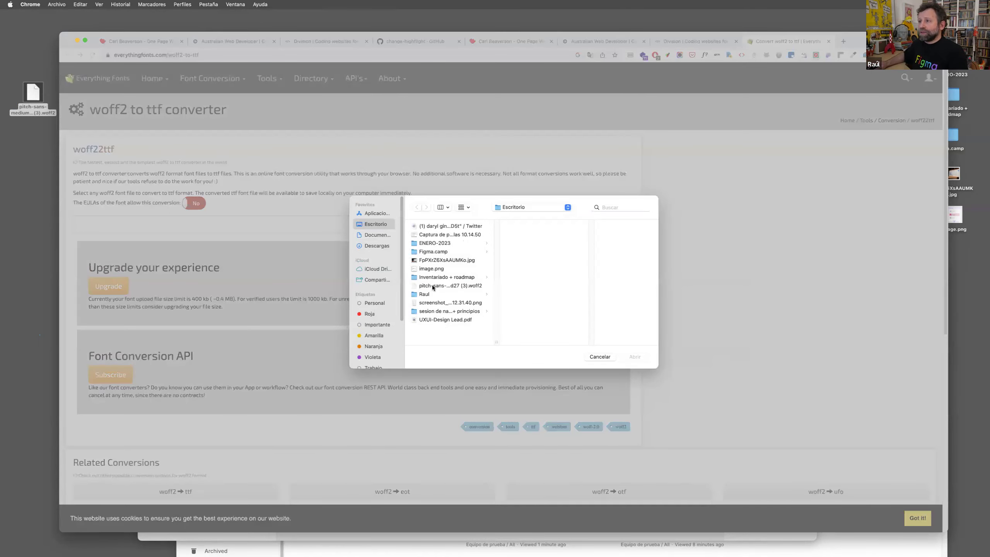
click(472, 286)
click(633, 357)
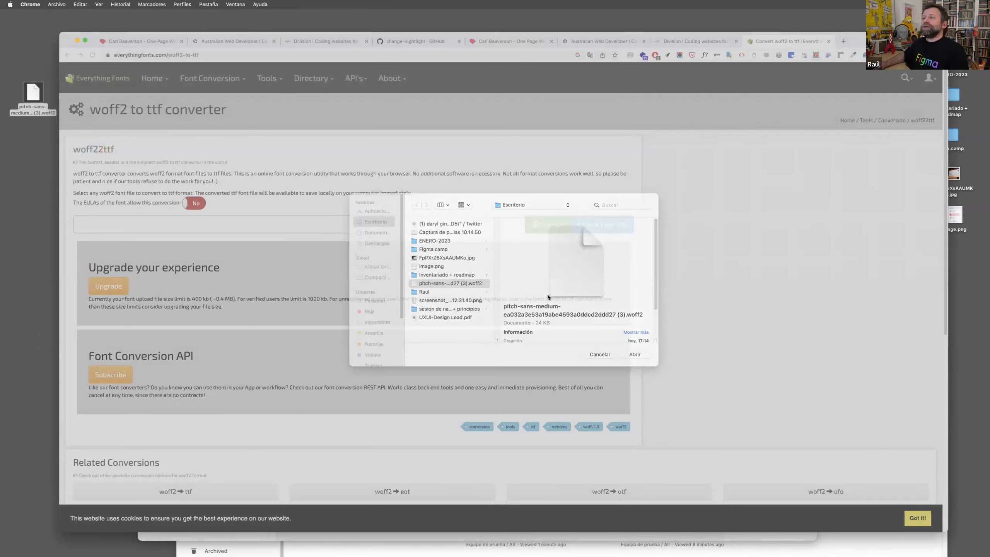
click(198, 205)
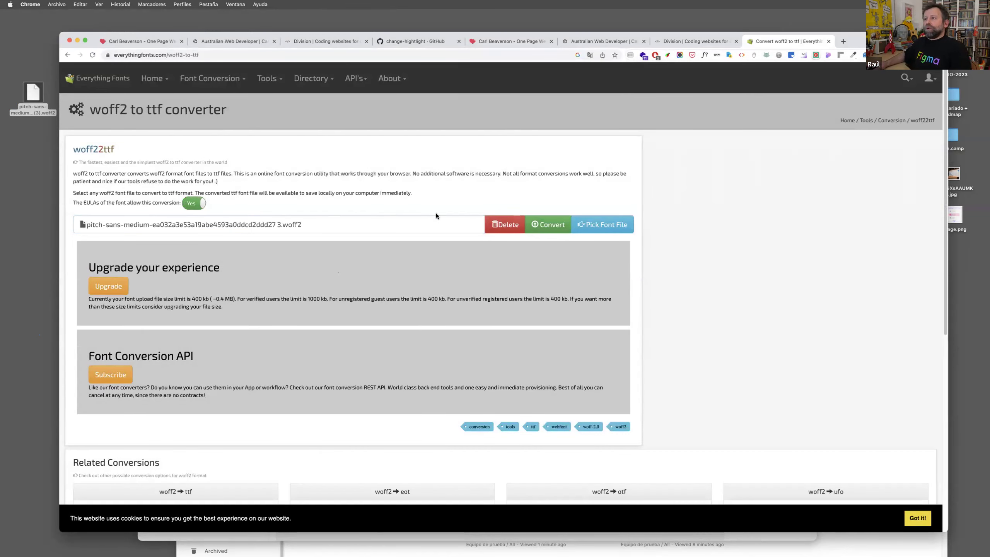
click(547, 224)
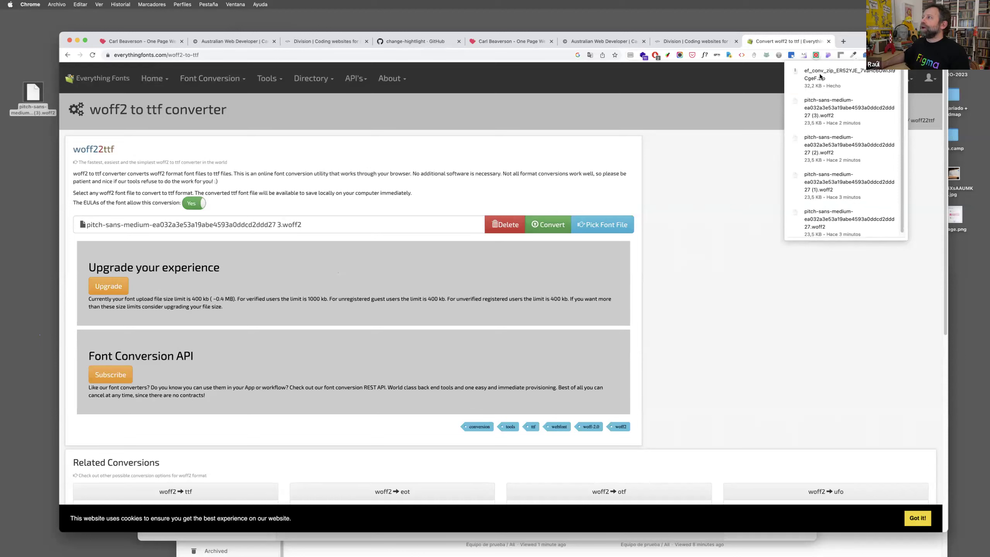
Extract the converted font archive on the desktop and import its TTF file into RightFont's Font Library.
drag(857, 77, 27, 149)
double_click(26, 150)
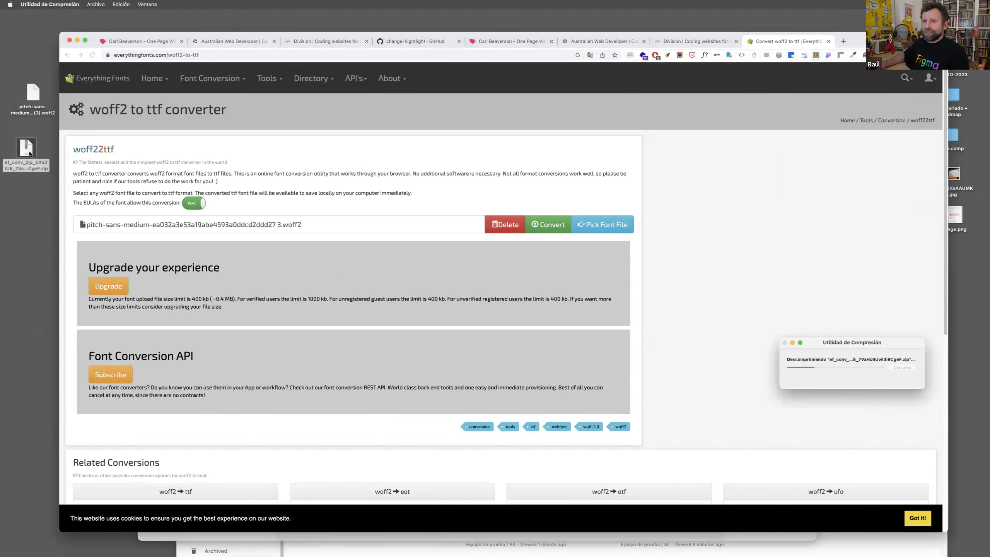
double_click(30, 200)
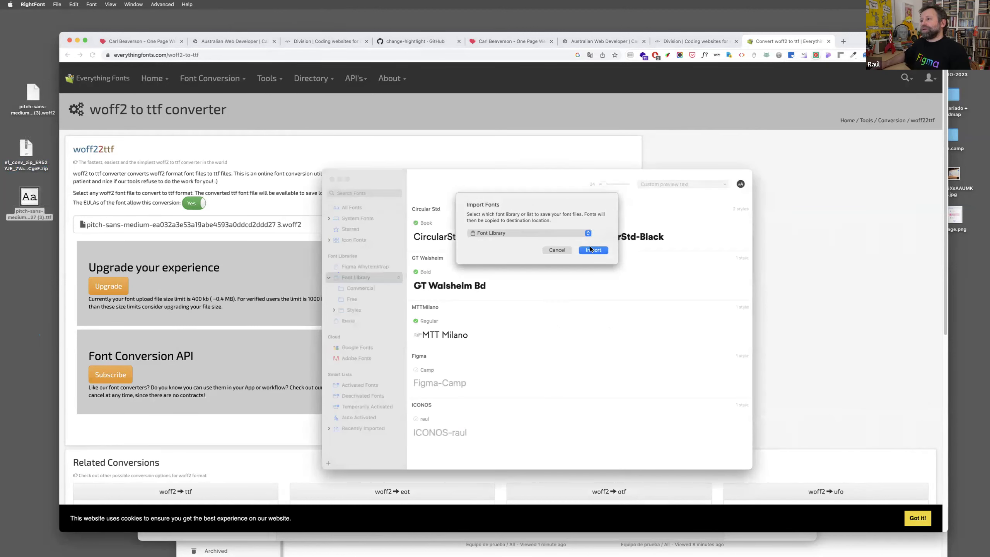
click(592, 251)
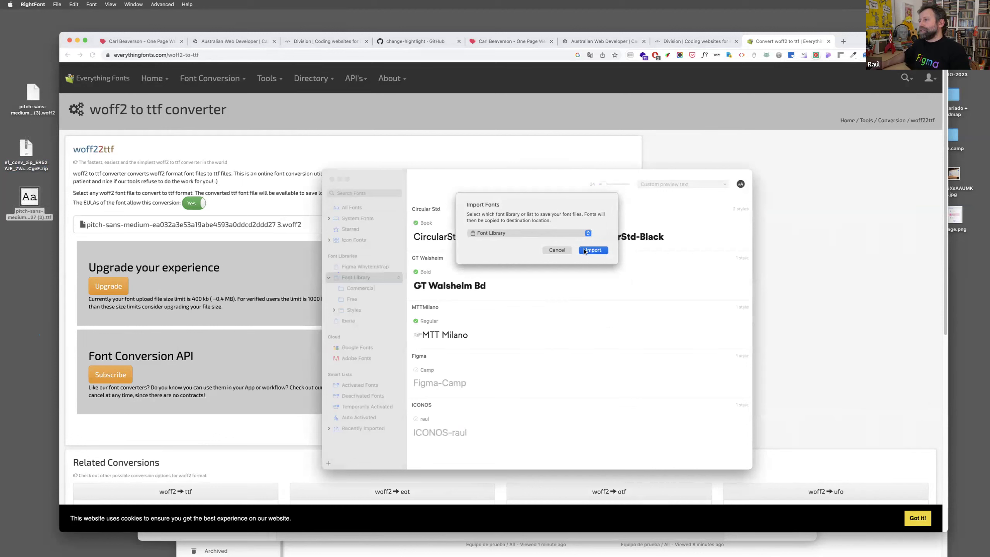
Delete the leftover pitch-sans-medium .woff2 file and the zip archive from the desktop, keep the TTF file, and close the RightFont window.
drag(30, 203, 34, 213)
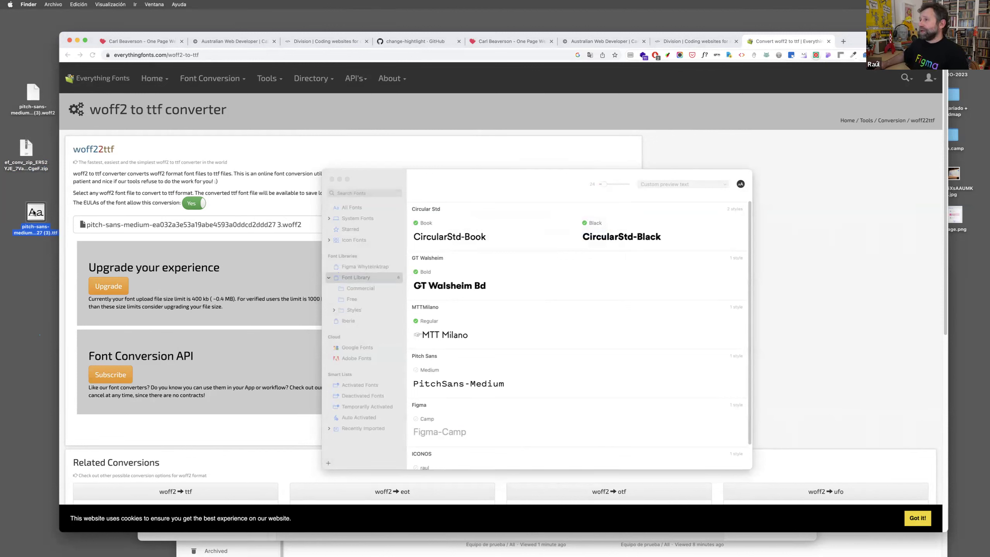
mouse_move(33, 212)
mouse_down()
mouse_move(33, 203)
mouse_move(28, 211)
mouse_up()
drag(16, 106, 40, 155)
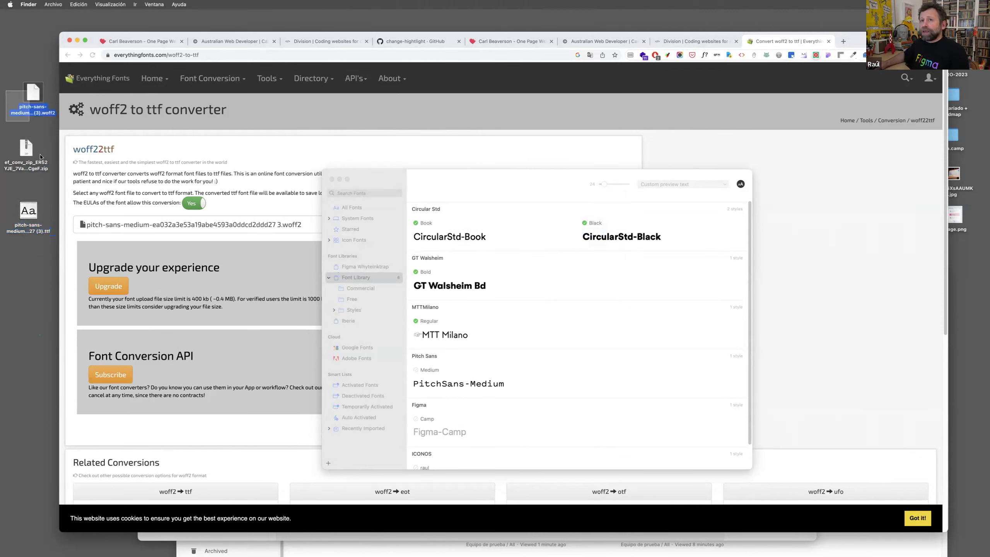
key(super+BackSpace)
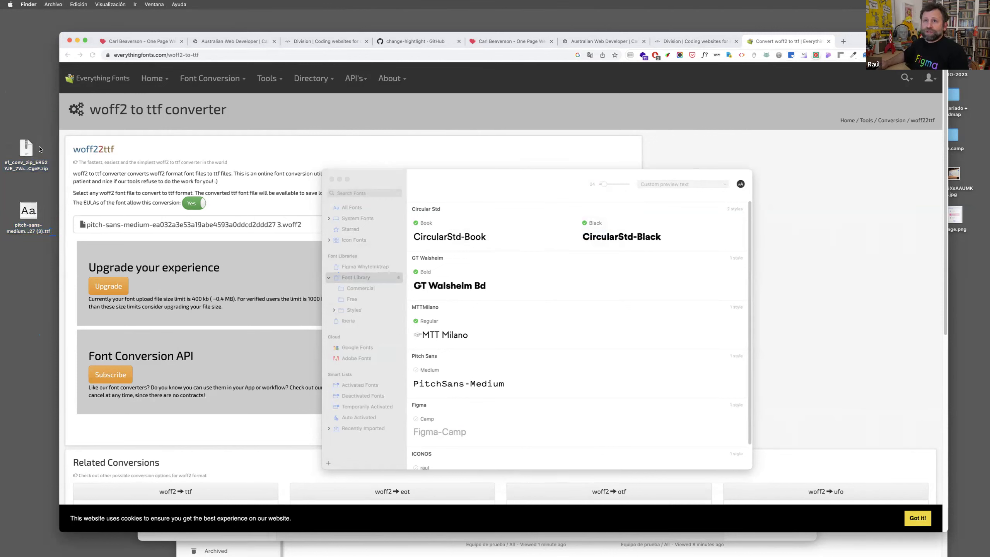
click(332, 180)
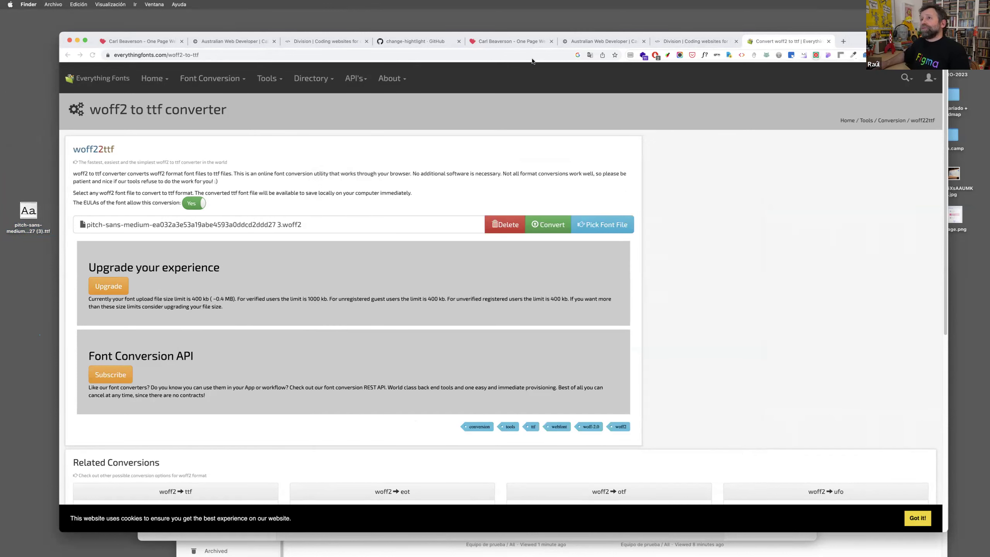
Revisit the Division website and return to the Australian Web Developer portfolio page, moving the TTF file higher on the desktop.
click(223, 41)
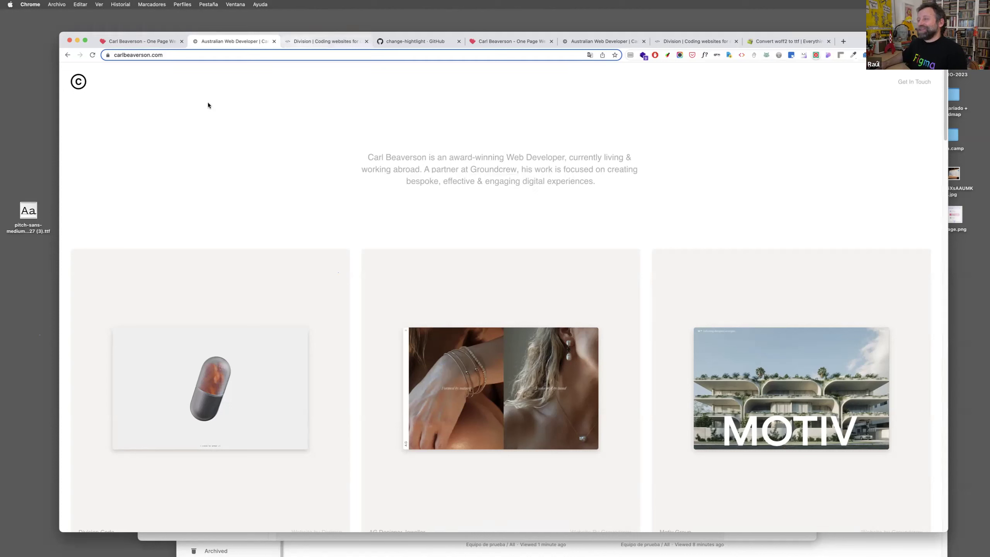
drag(29, 211, 36, 165)
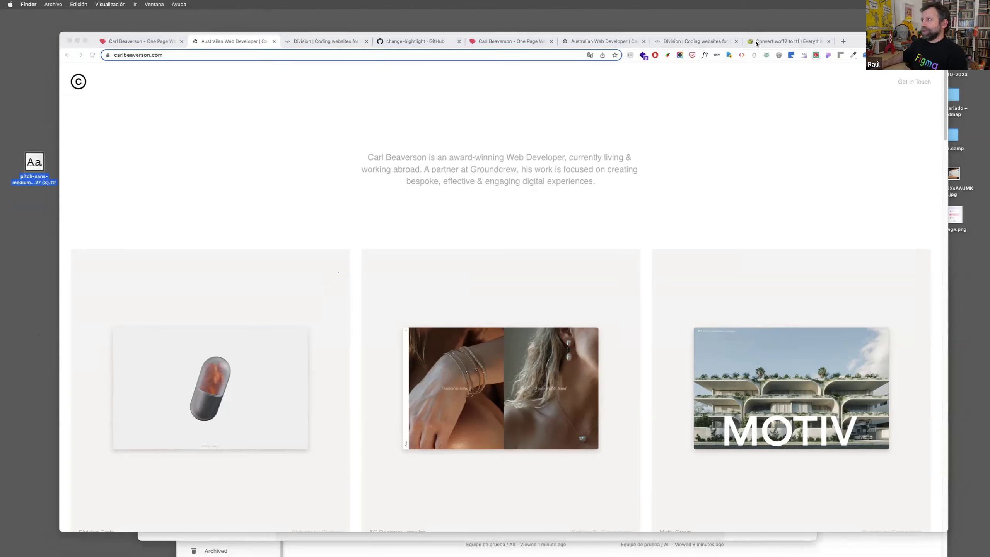
click(322, 40)
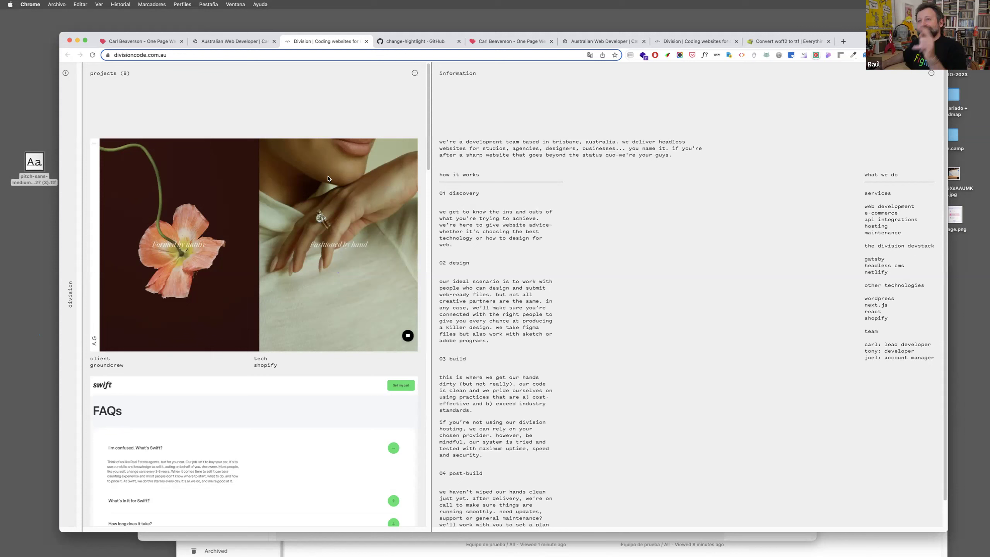
drag(34, 162, 24, 134)
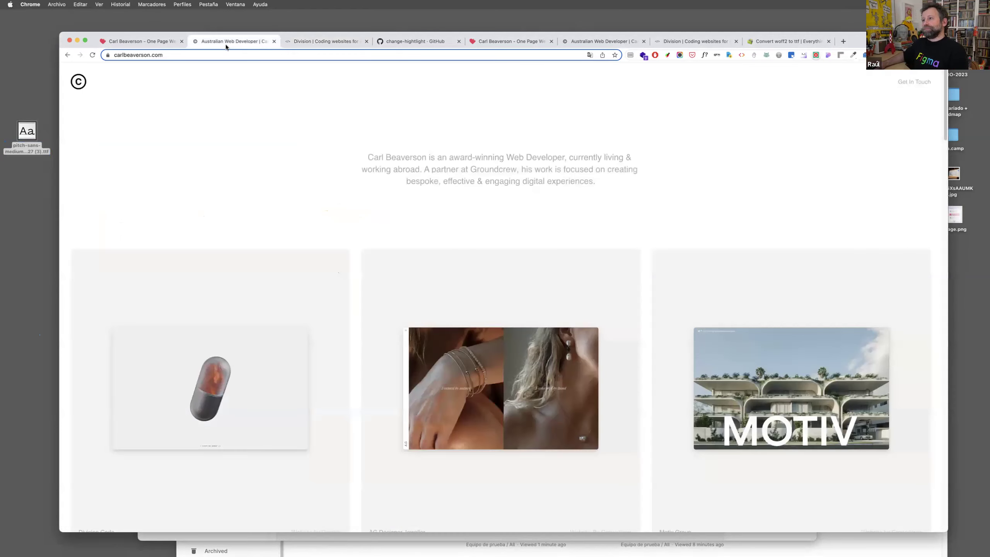
click(226, 45)
scroll(384, 243, down, 1)
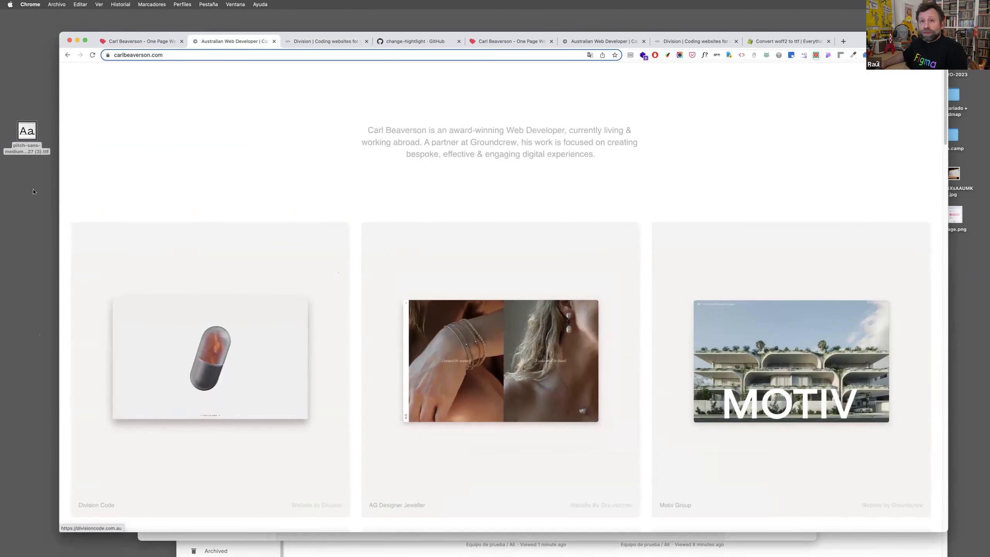
Create a desktop folder named "material robado" and move the pitch-sans-medium TTF file into it.
right_click(27, 174)
click(46, 177)
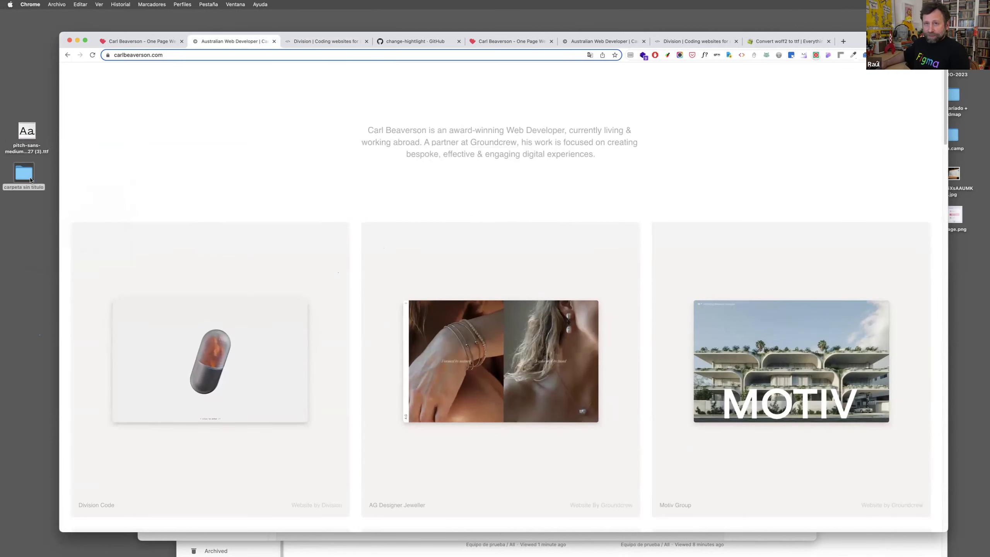
click(30, 189)
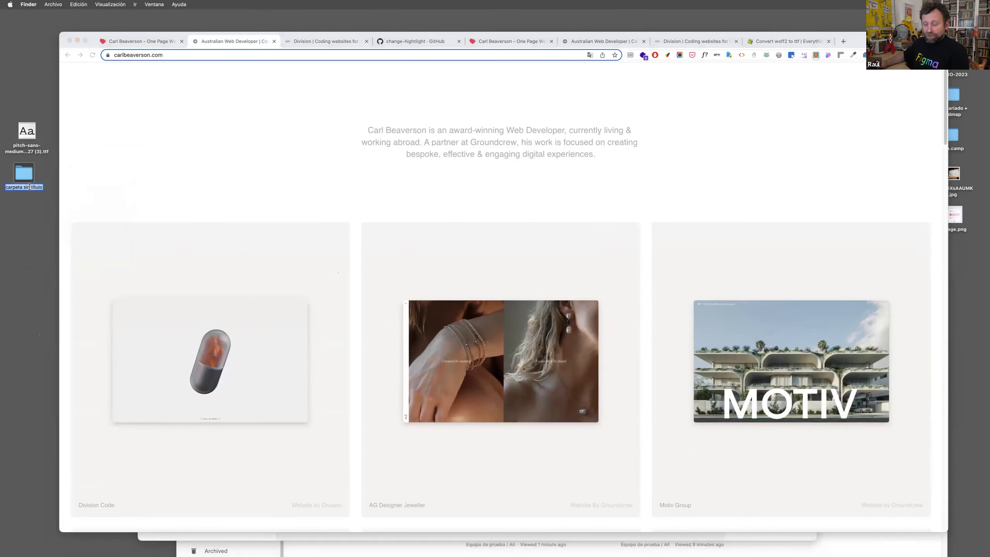
key(BackSpace)
text(mate)
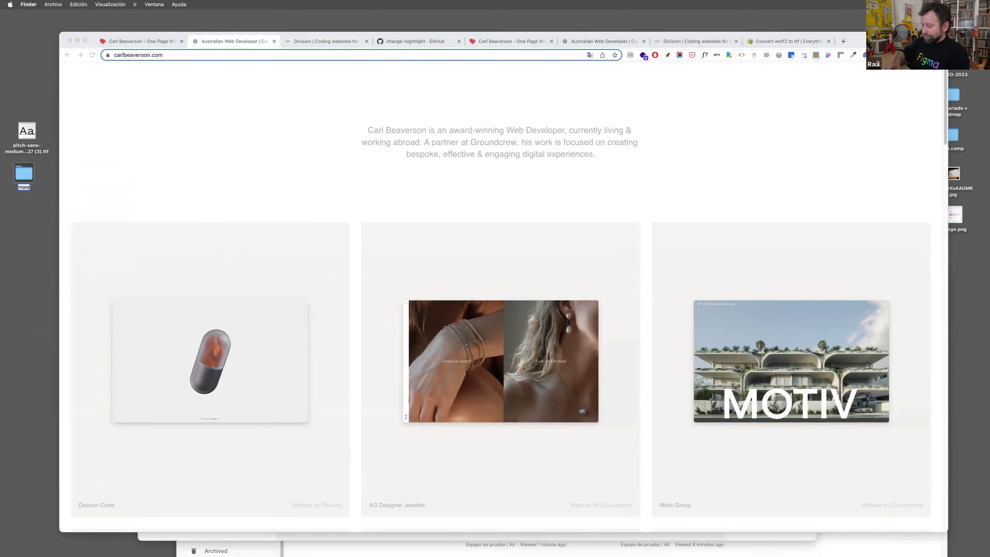
text(rial robado)
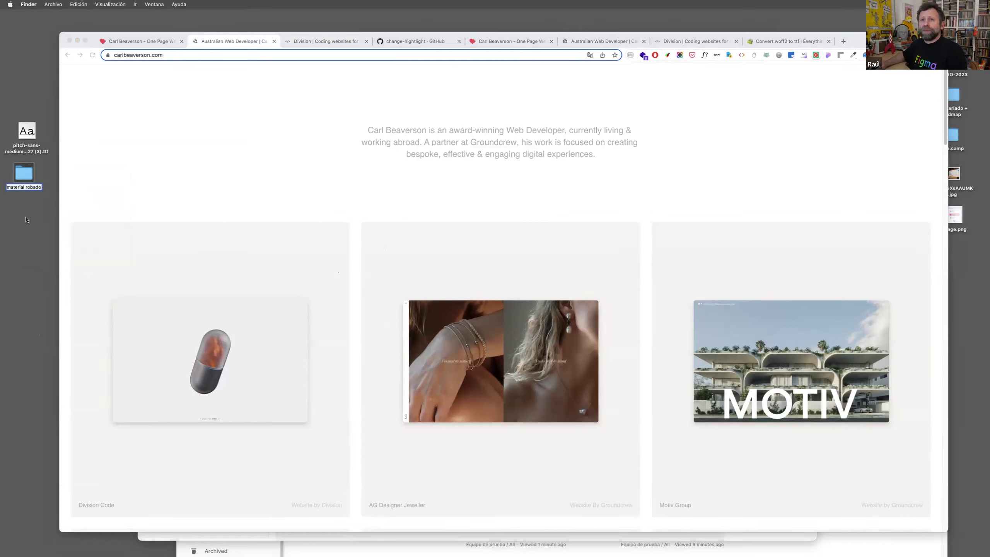
key(Return)
drag(27, 132, 24, 172)
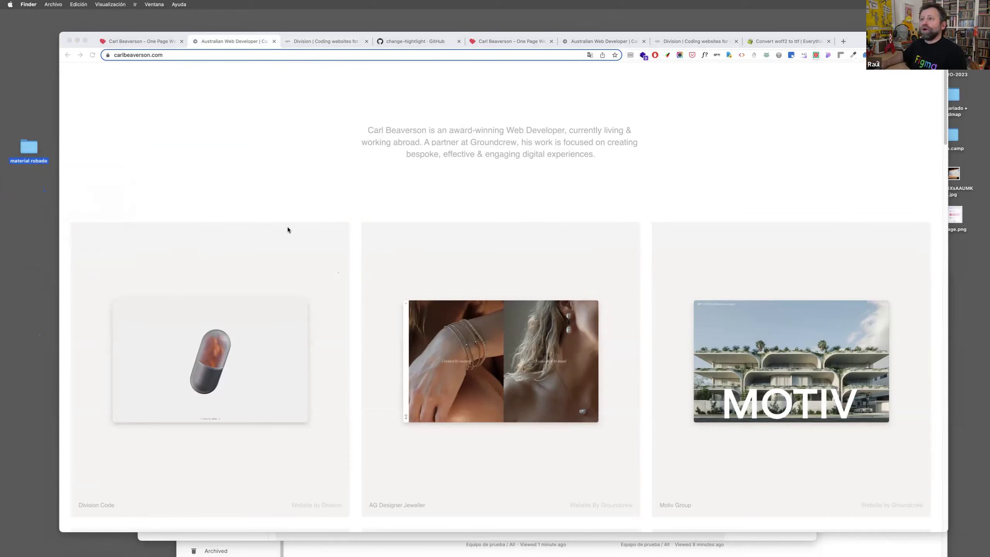
Look through the portfolio page's whole project gallery, from the introduction down to the footer.
scroll(462, 218, down, 5)
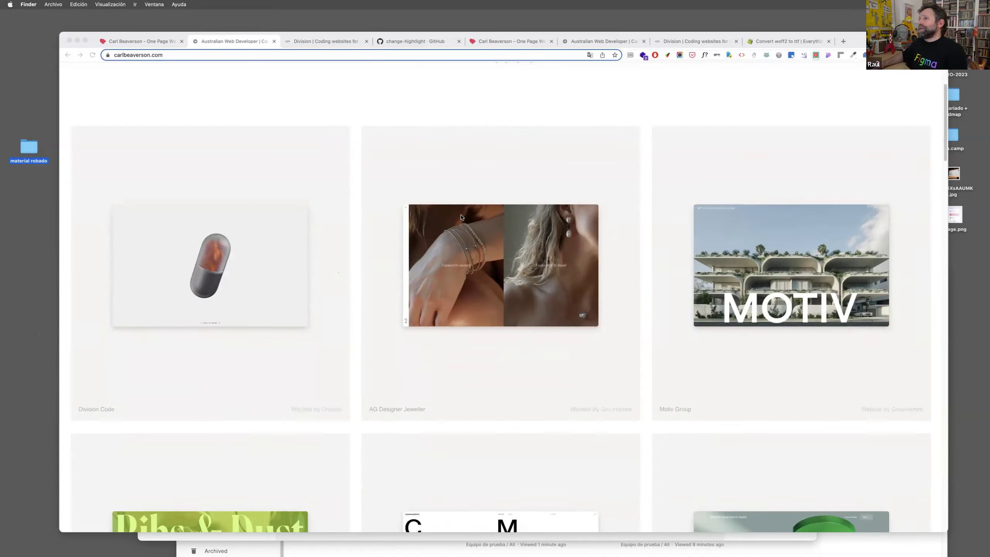
scroll(461, 215, down, 2)
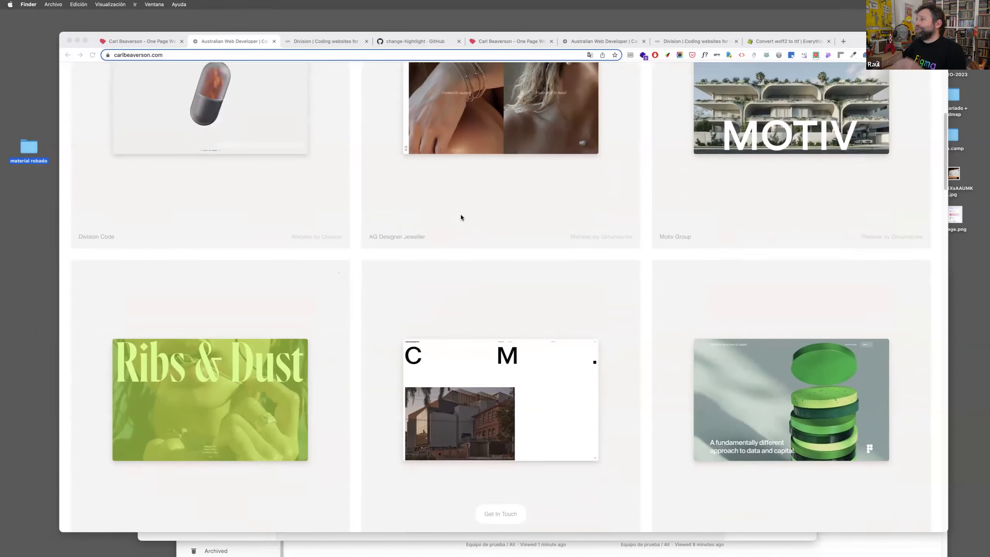
scroll(461, 215, up, 6)
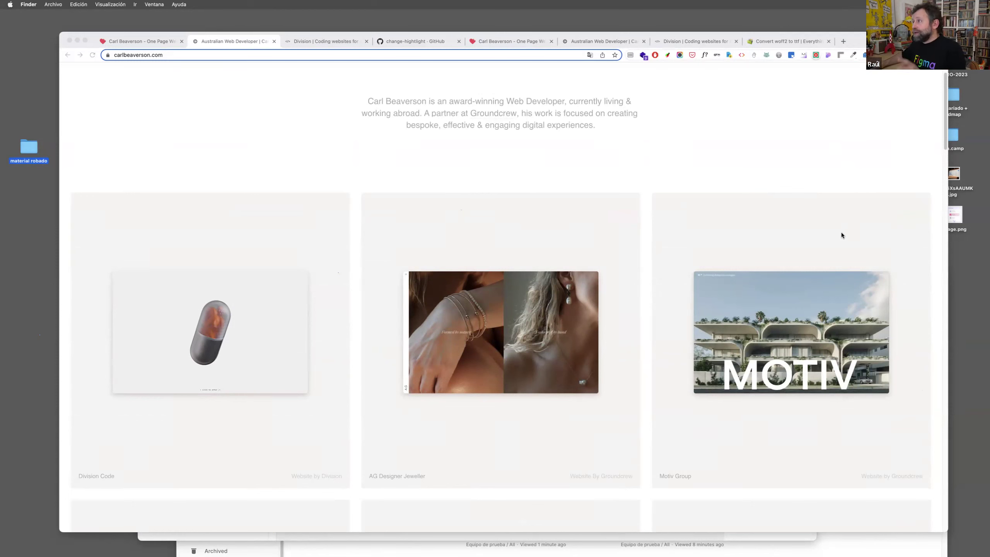
scroll(539, 251, down, 10)
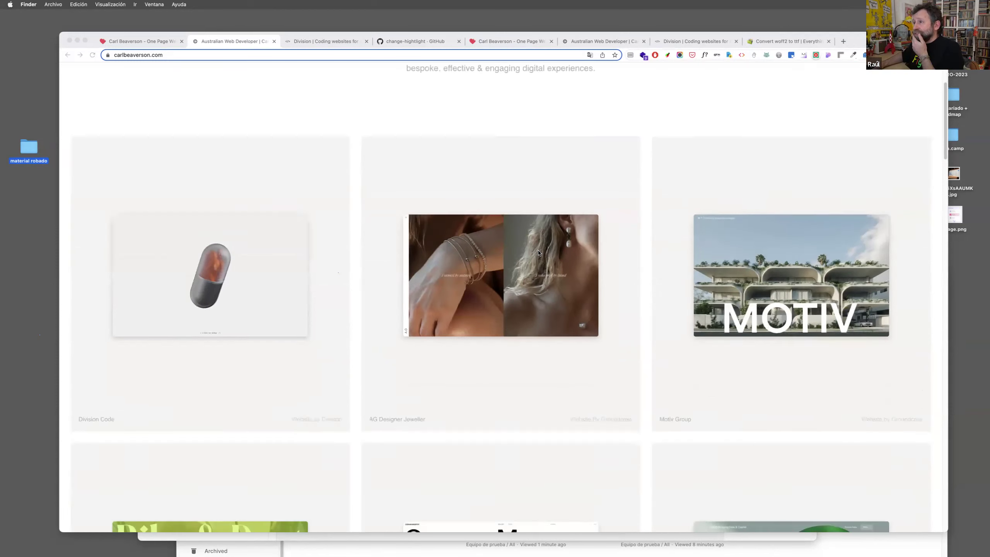
scroll(538, 252, down, 20)
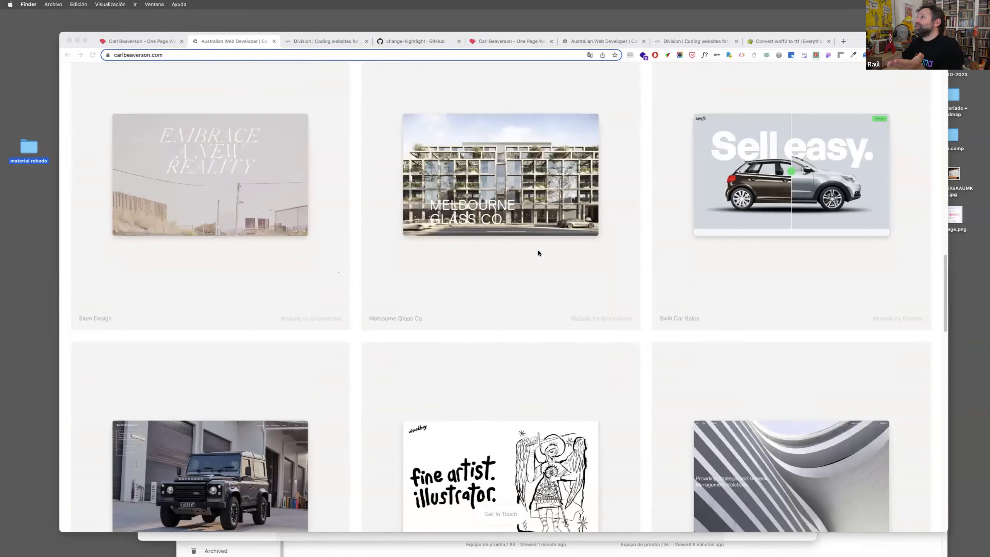
scroll(539, 253, down, 8)
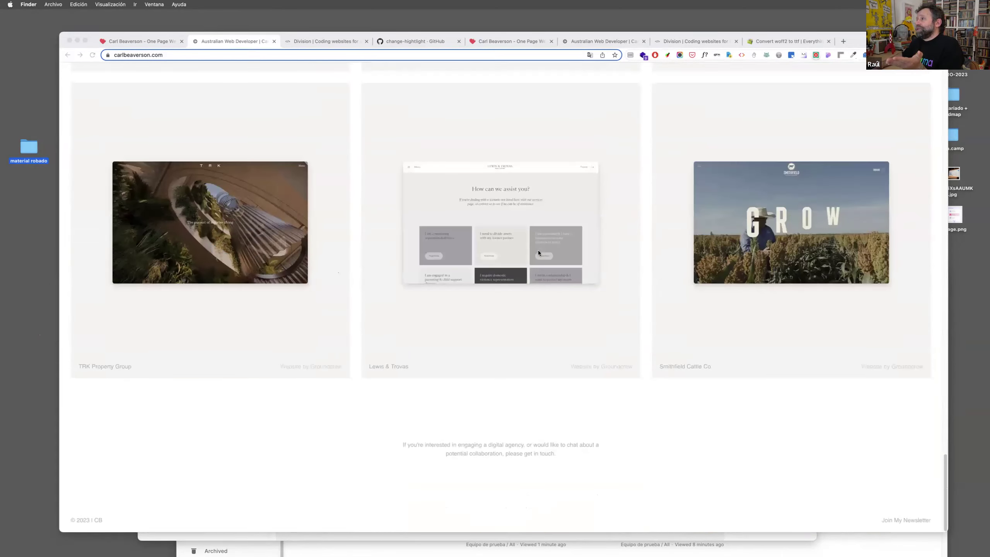
scroll(539, 253, down, 20)
scroll(538, 253, up, 20)
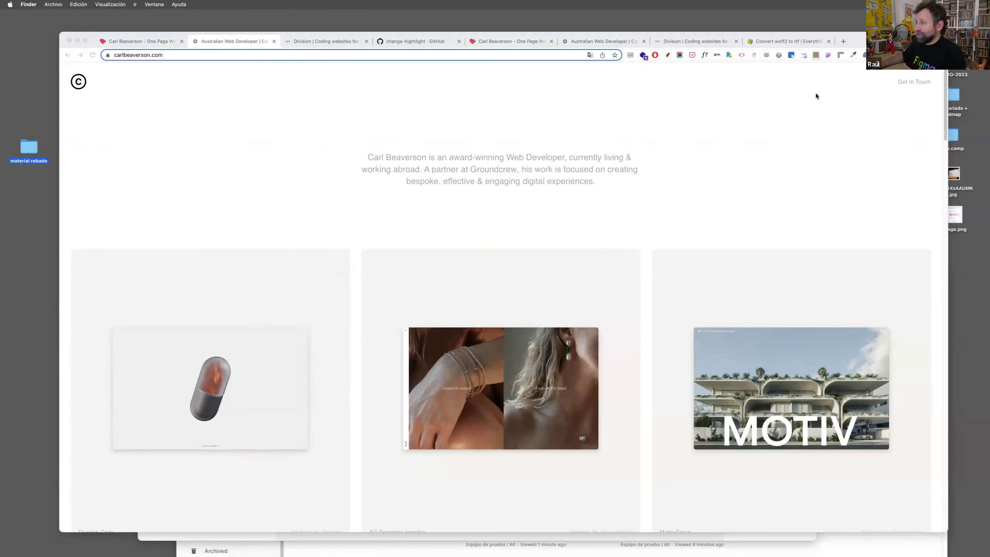
Bring up CSS Peeper on the portfolio page, search the web for "css peeper" in a new tab, and review its Chrome Web Store listing.
click(829, 56)
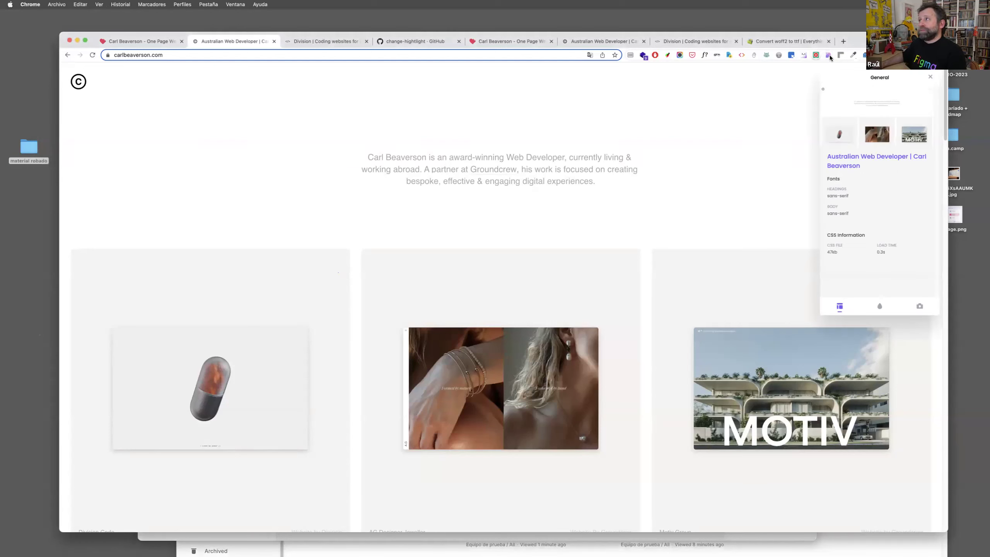
click(843, 41)
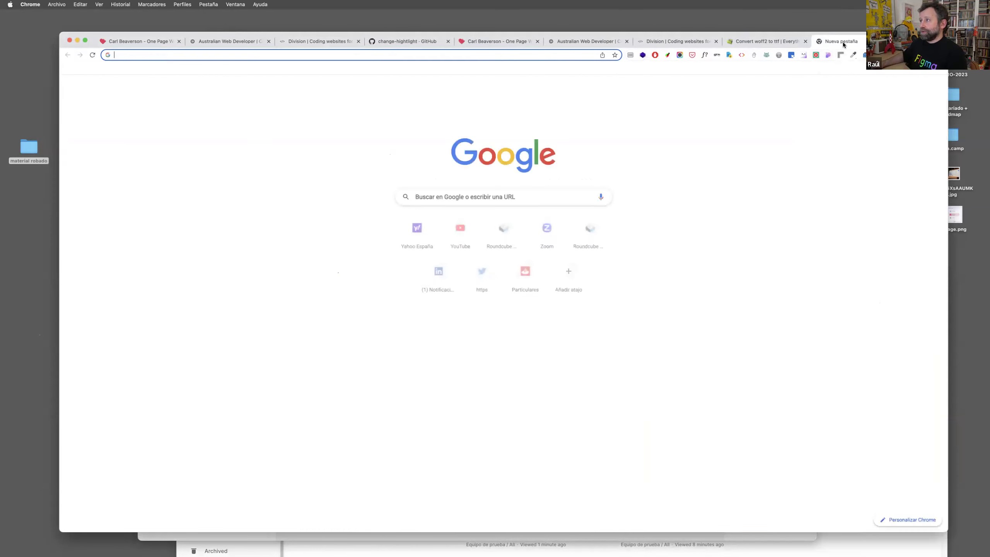
text(css peeper)
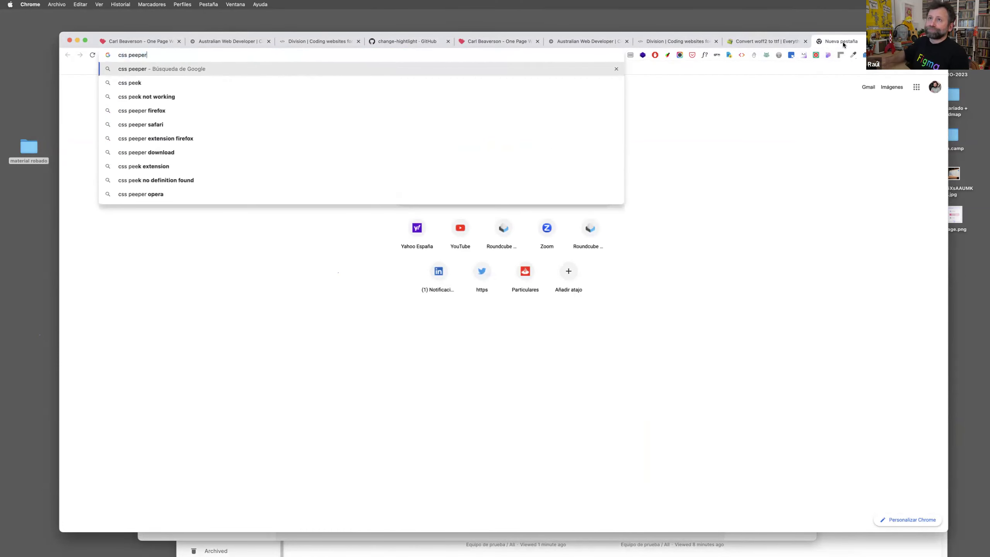
key(Return)
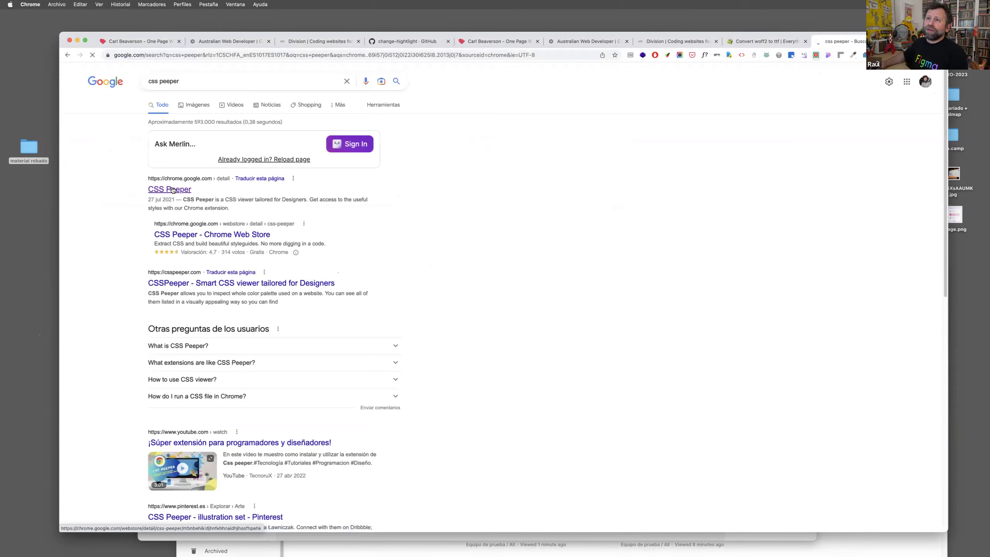
click(176, 190)
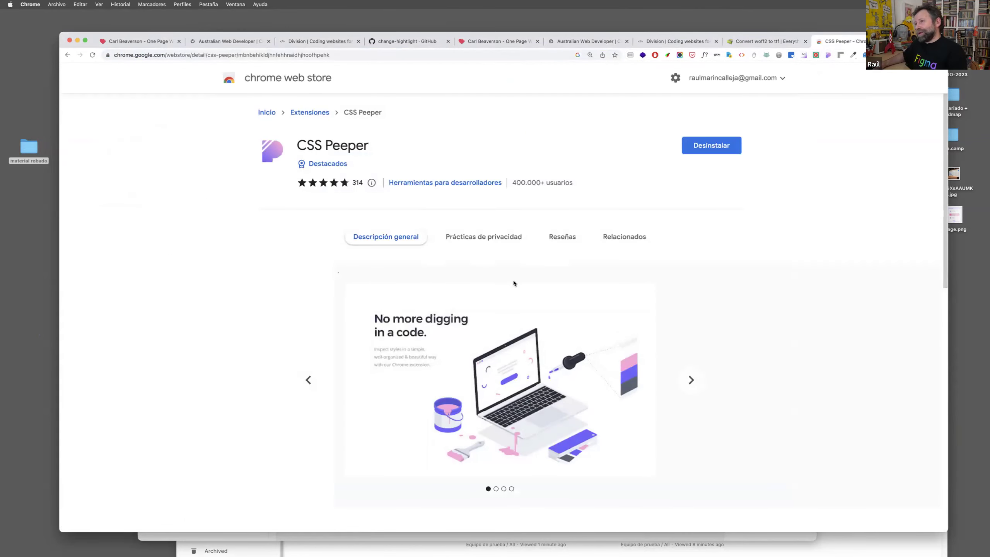
scroll(513, 281, down, 5)
scroll(514, 281, down, 3)
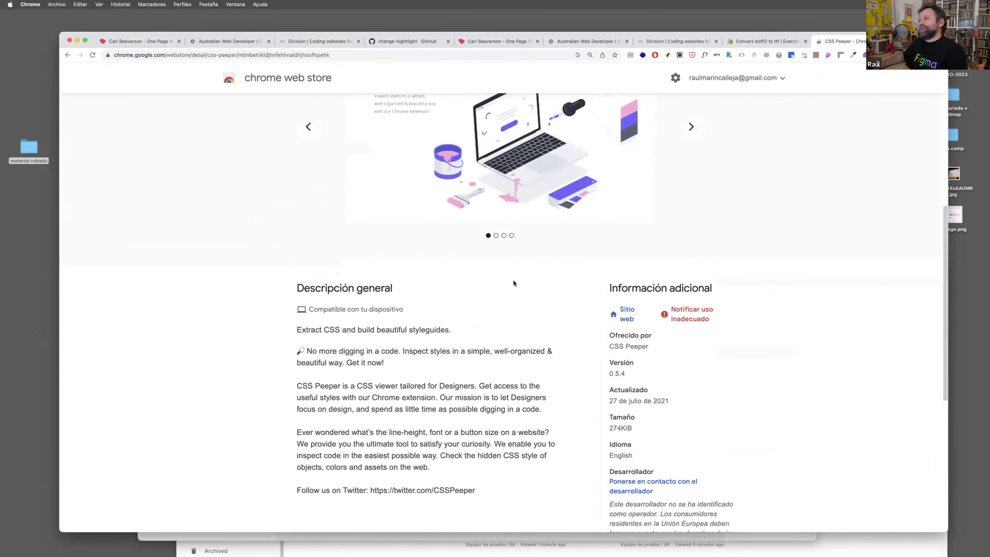
scroll(514, 280, up, 7)
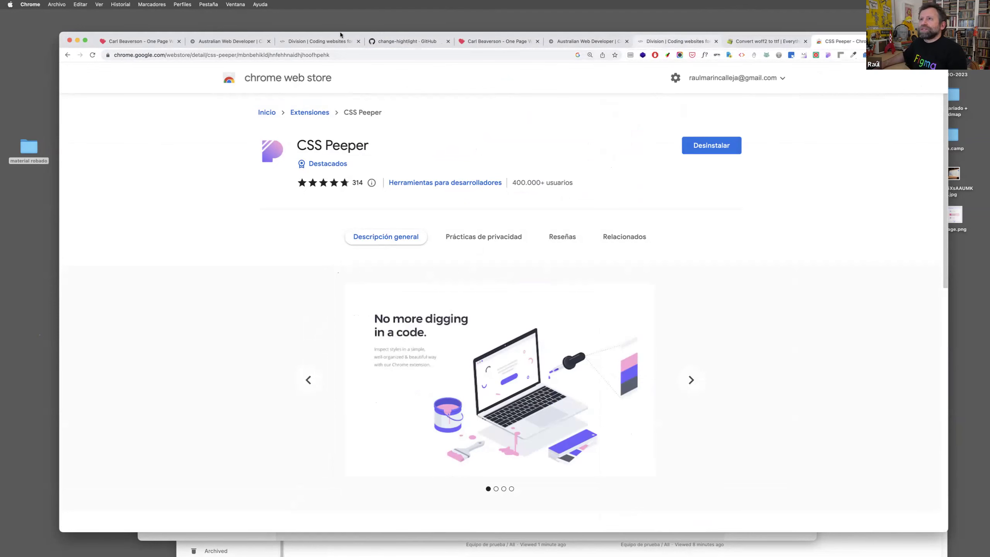
Return to the portfolio page and examine its general information and complete color palette with CSS Peeper.
click(230, 41)
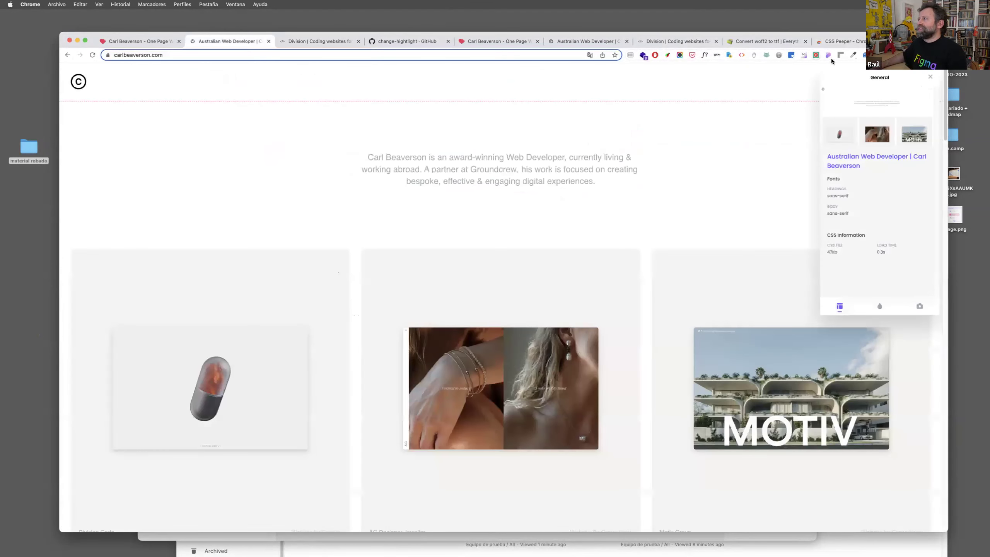
click(893, 105)
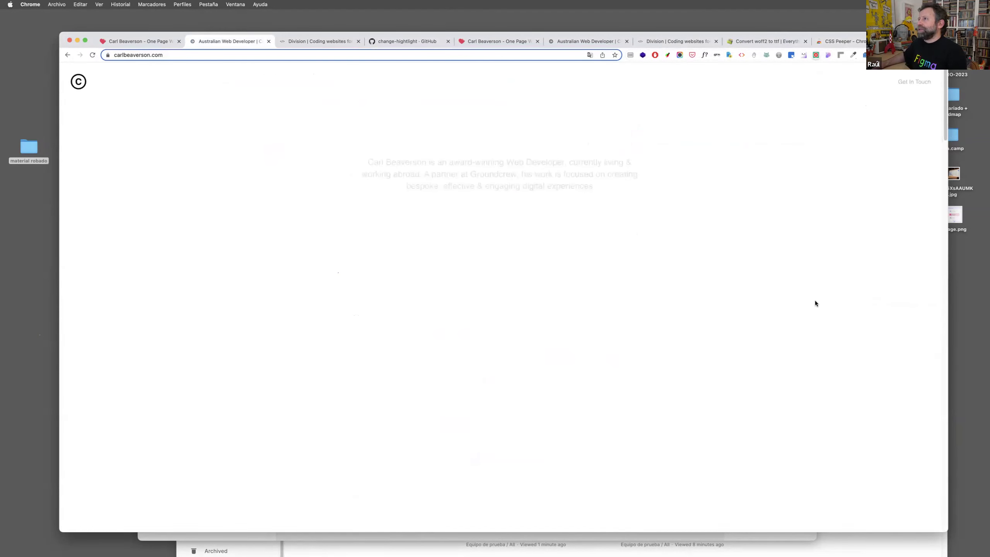
click(828, 55)
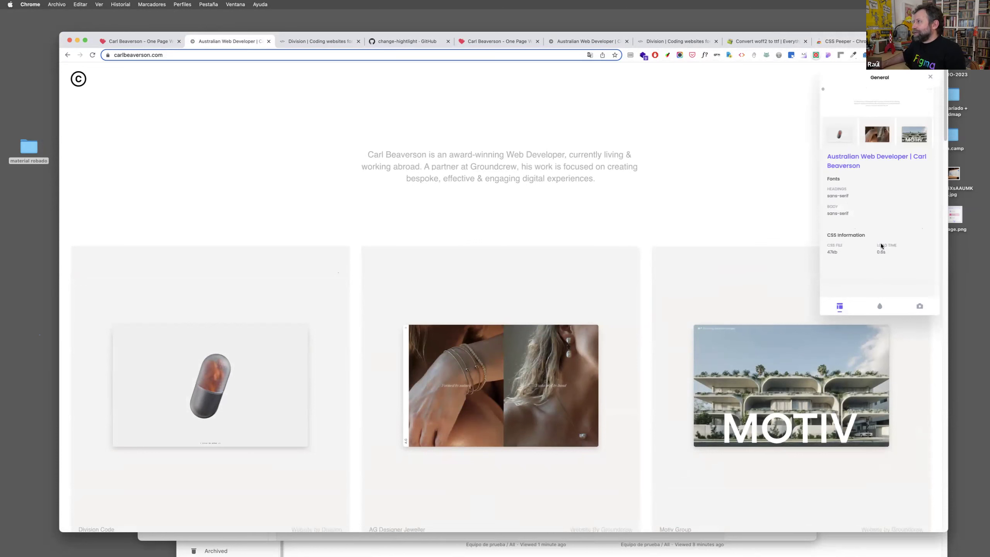
click(880, 306)
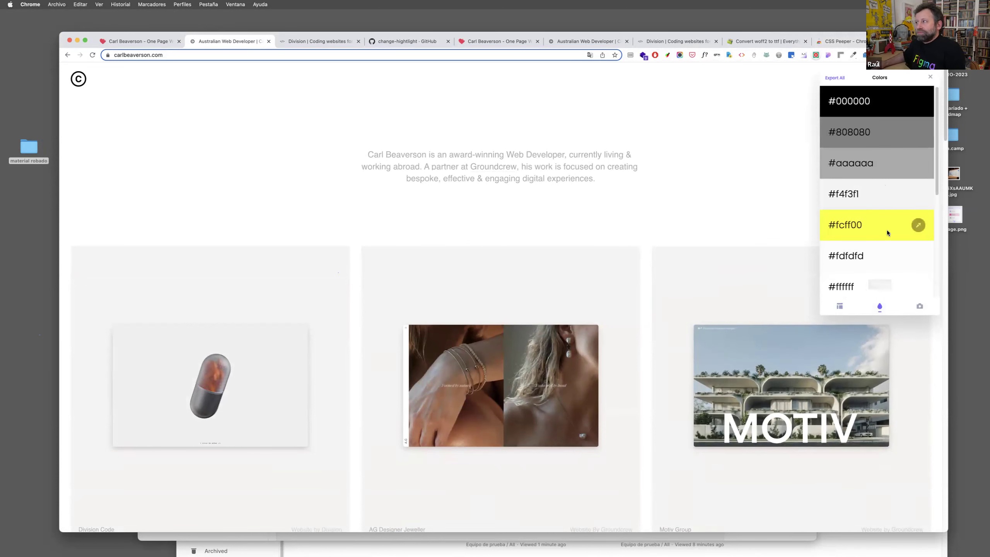
scroll(886, 218, down, 5)
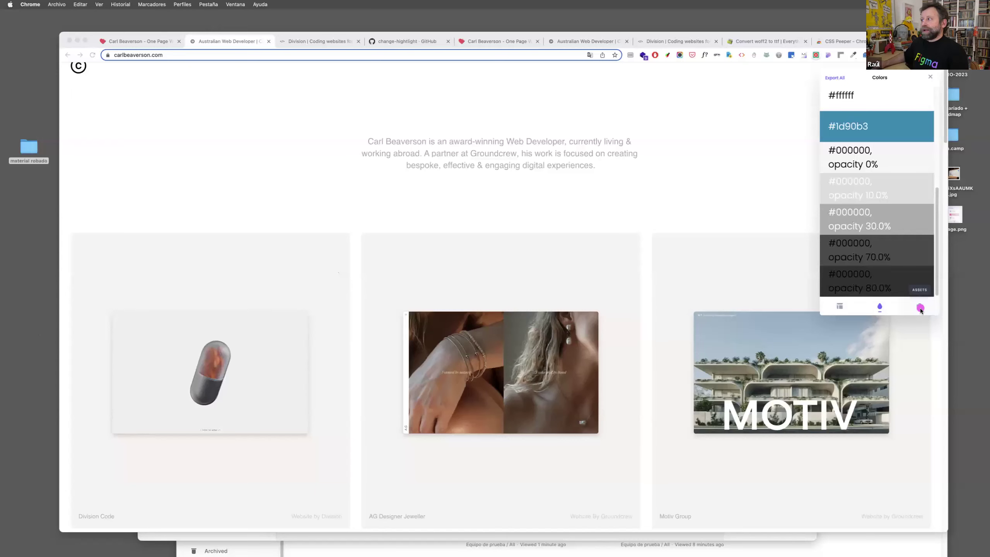
Export all of the portfolio's assets from CSS Peeper and store assets.zip in the "material robado" desktop folder.
click(921, 307)
scroll(904, 250, down, 10)
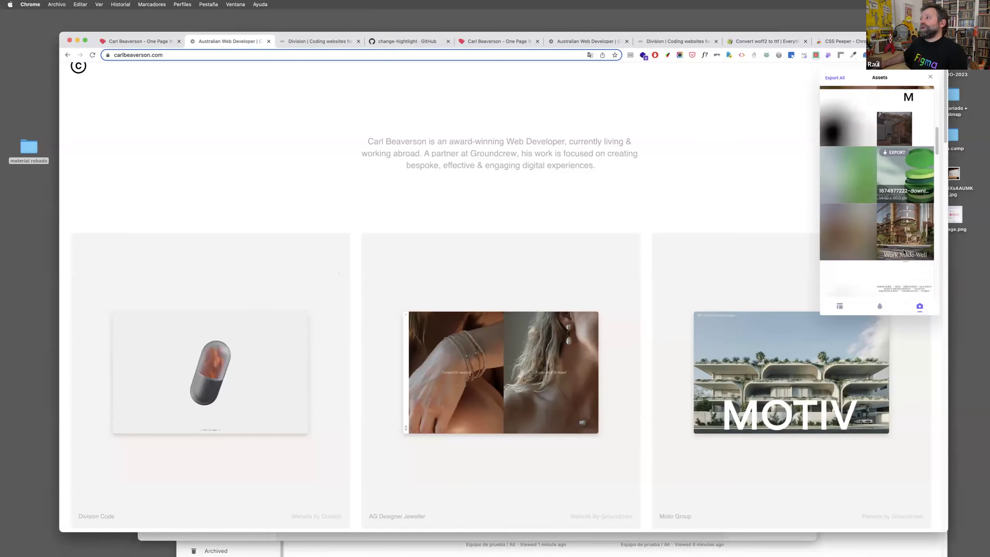
scroll(905, 249, down, 10)
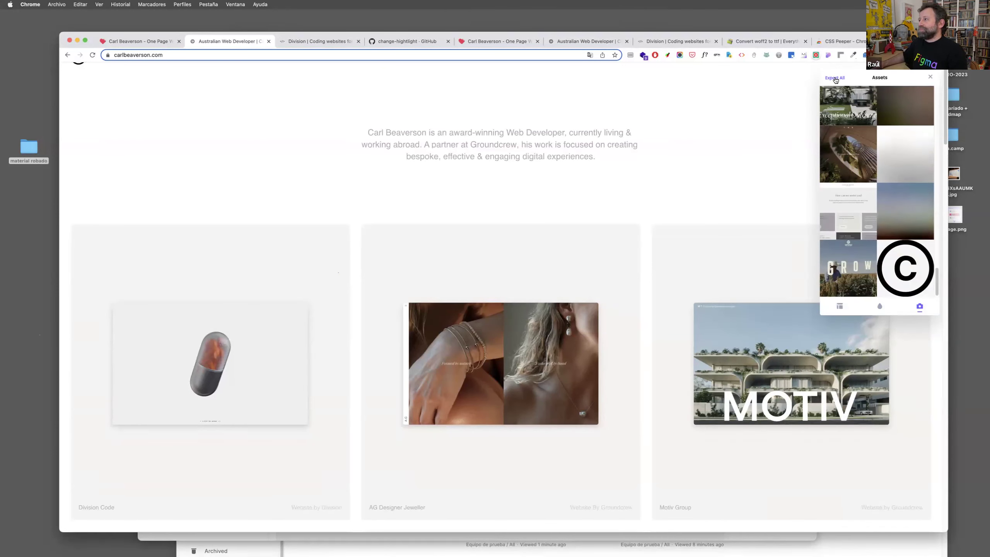
click(834, 78)
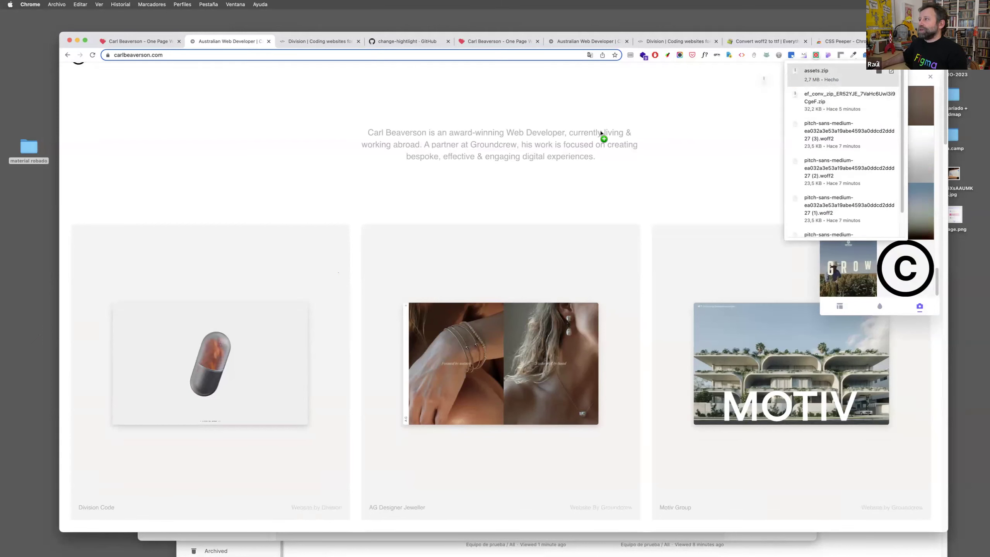
drag(966, 274, 35, 150)
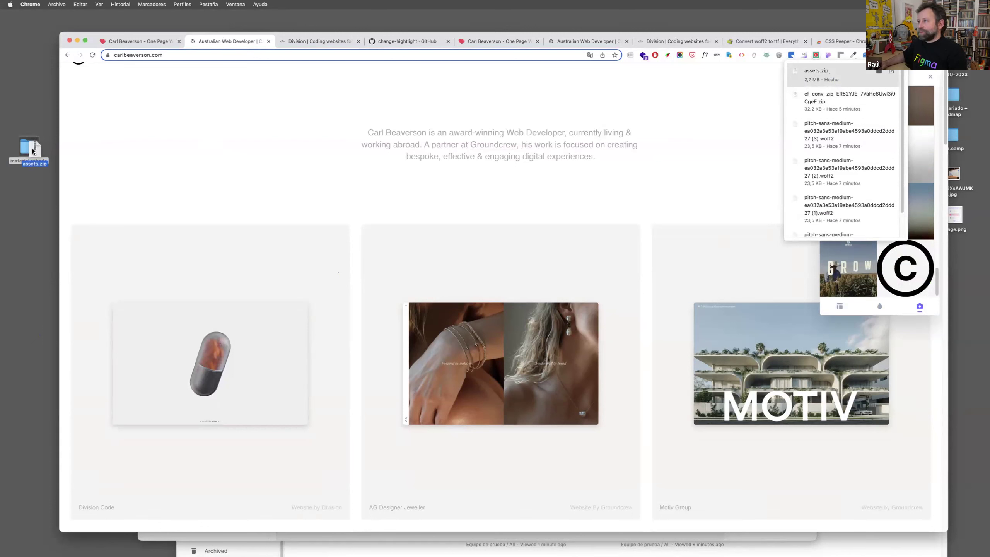
Extract assets.zip inside the "material robado" folder and open the extracted assets folder.
double_click(32, 148)
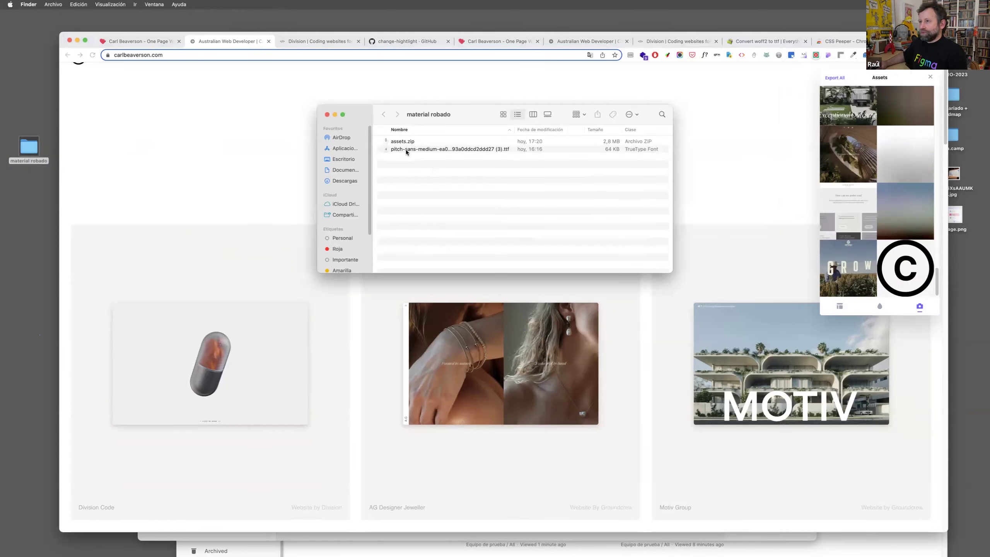
double_click(394, 141)
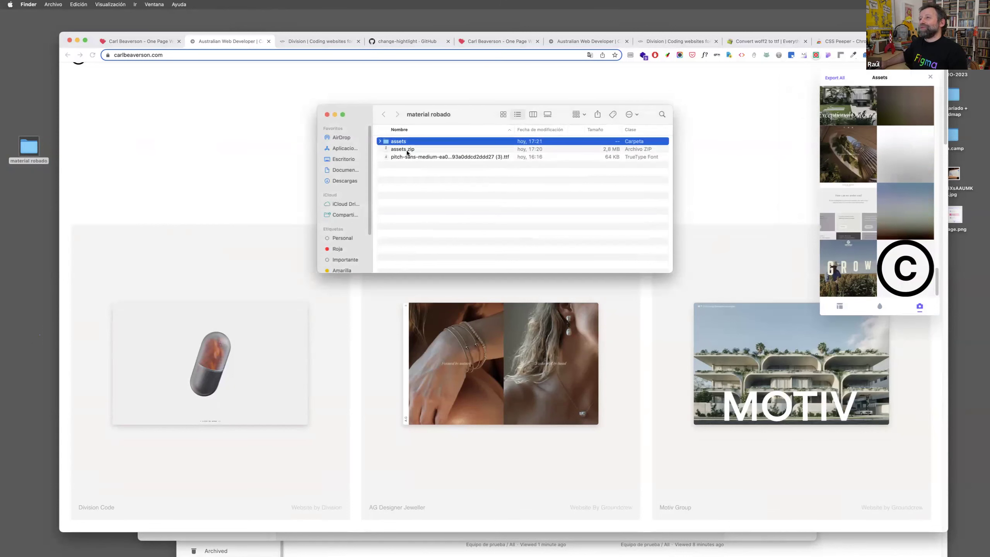
double_click(398, 141)
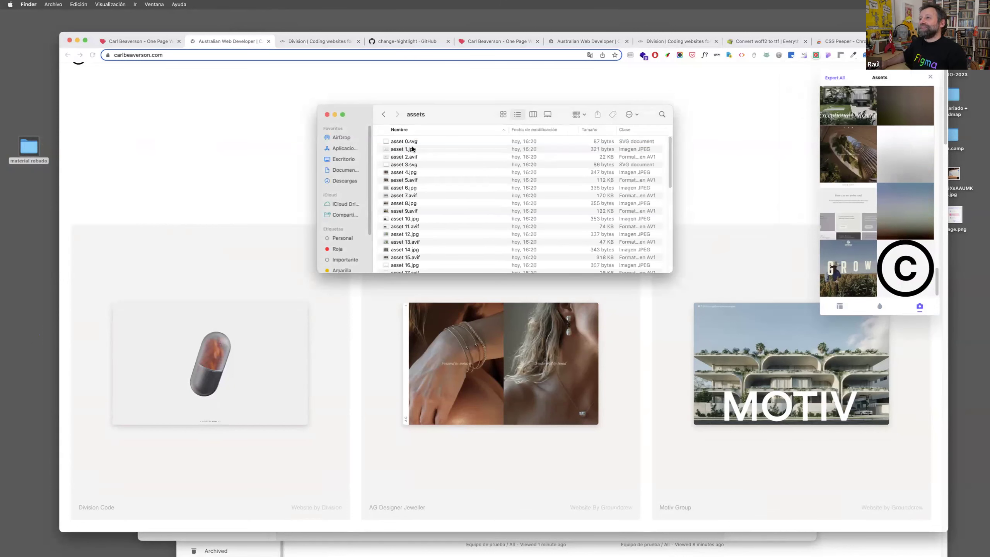
Preview asset 8.jpg and asset 9.avif from the assets folder, then quit the image viewer.
click(413, 149)
double_click(404, 203)
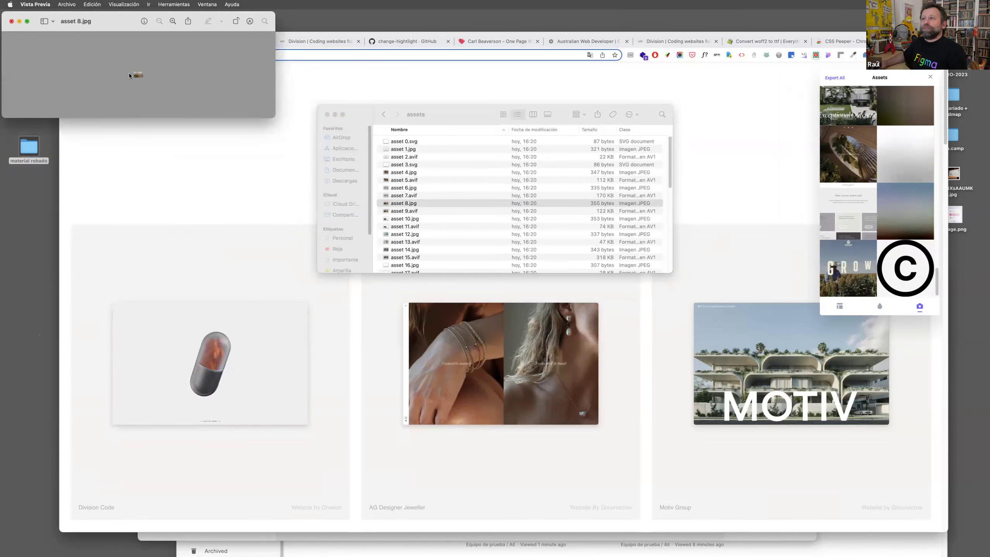
click(11, 21)
double_click(405, 211)
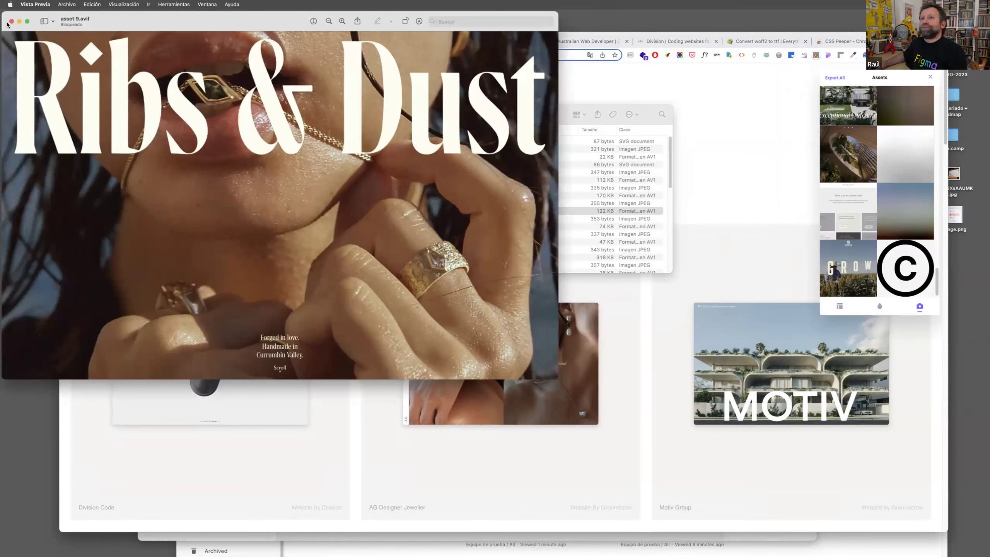
click(12, 21)
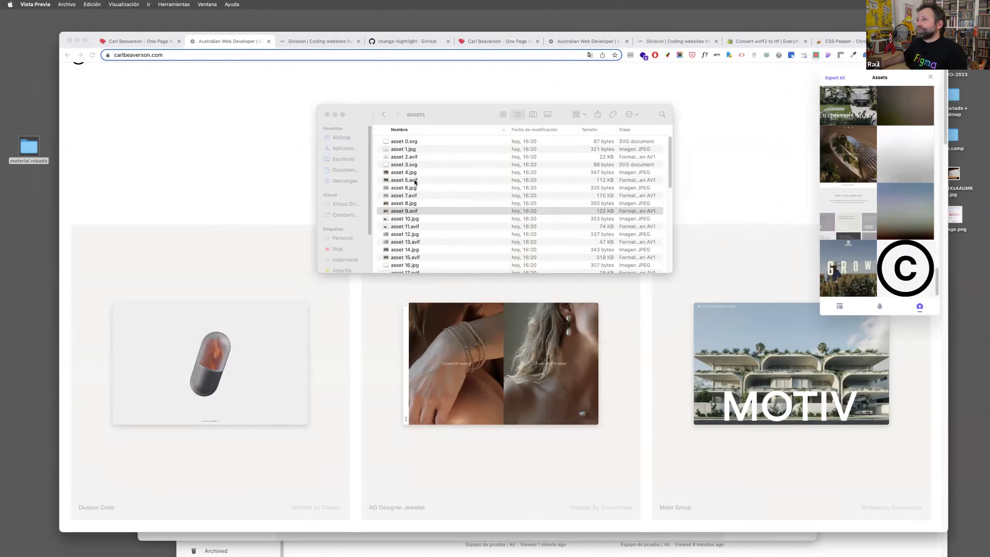
key(super+q)
Convert asset 7.avif to a JPEG image with the Finder quick action, keeping its name.
click(413, 198)
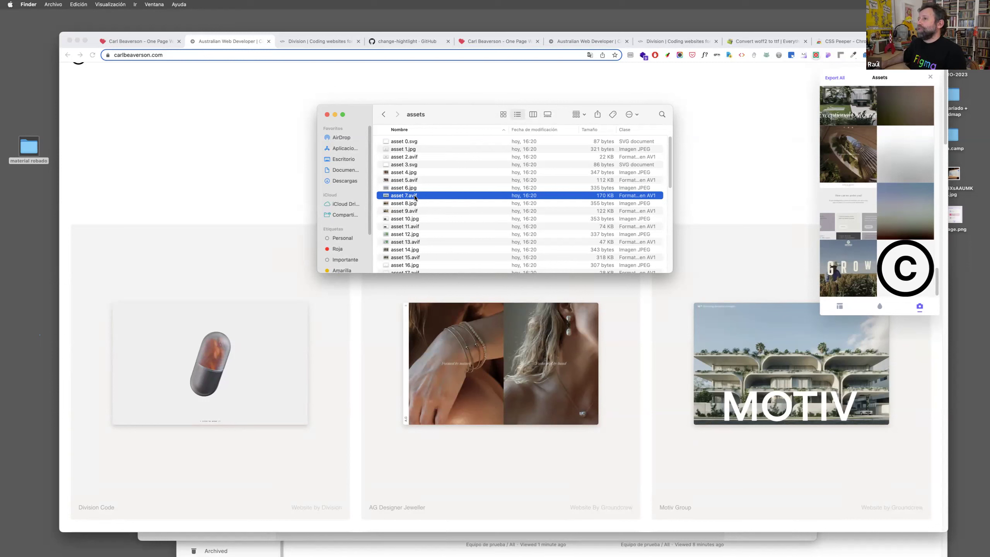
right_click(416, 197)
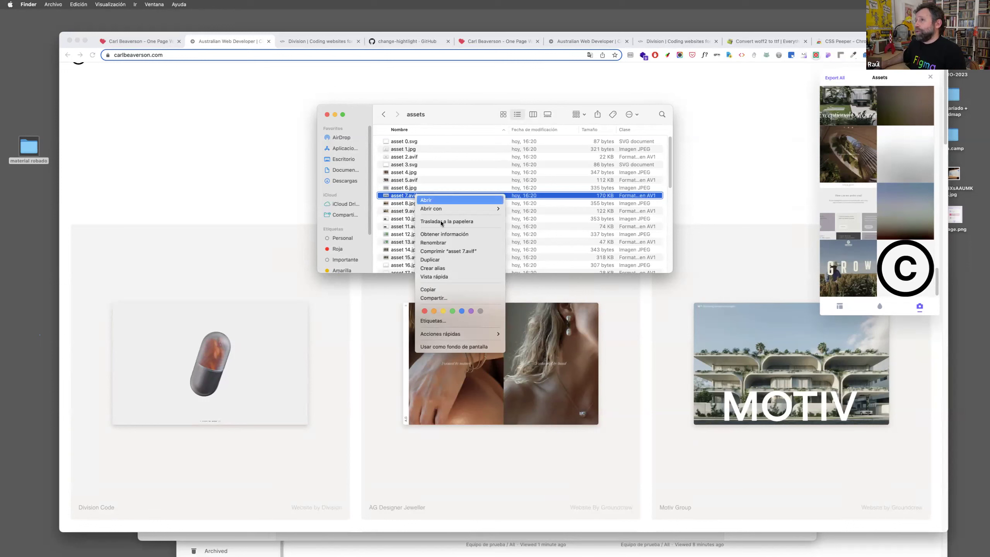
mouse_move(467, 338)
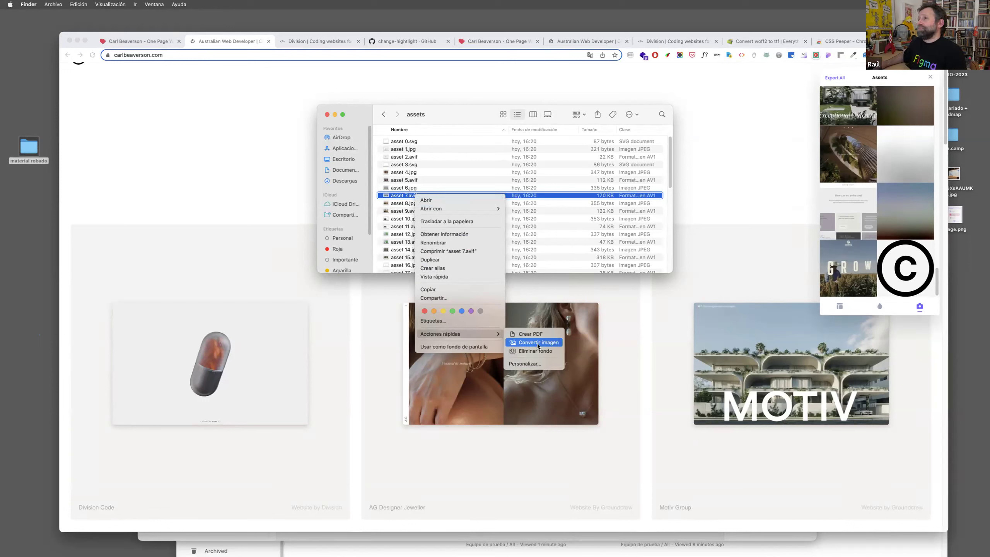
click(538, 342)
click(597, 179)
click(597, 206)
click(654, 212)
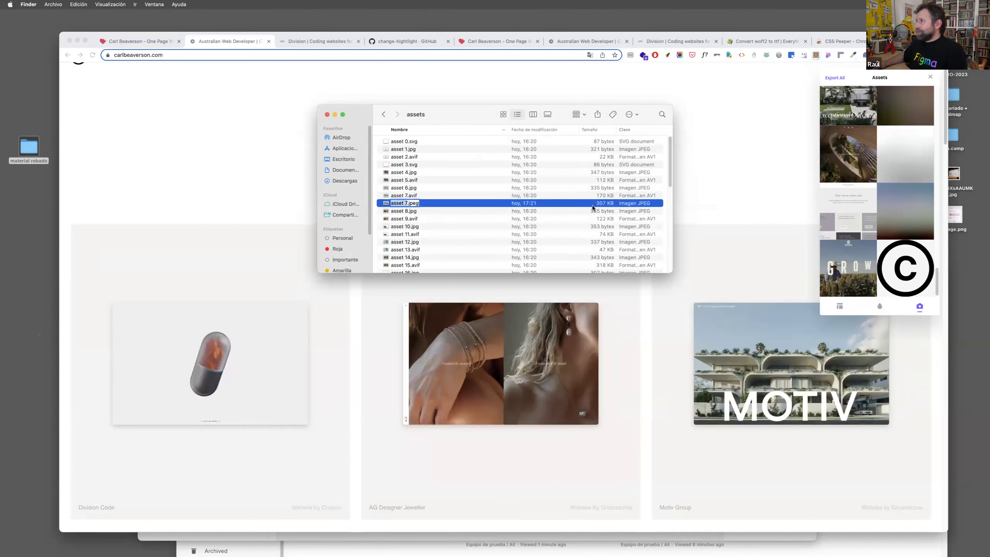
click(422, 213)
click(411, 202)
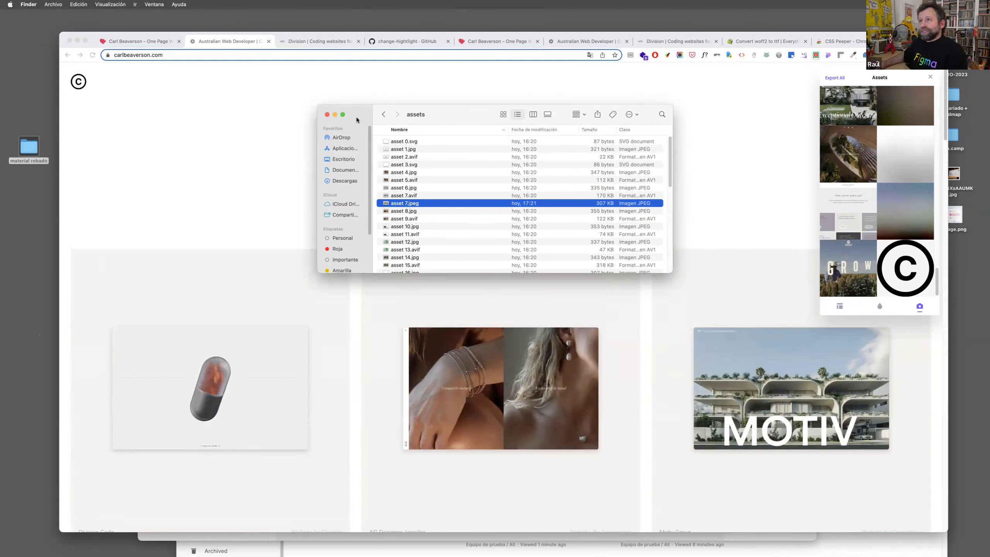
drag(357, 116, 358, 97)
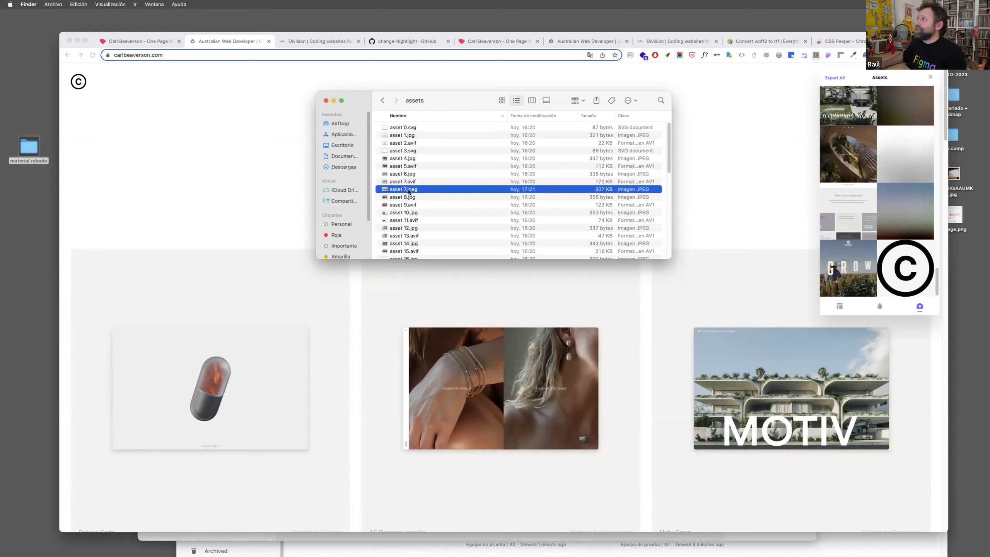
mouse_move(409, 189)
mouse_down()
mouse_move(449, 180)
mouse_move(409, 191)
mouse_up()
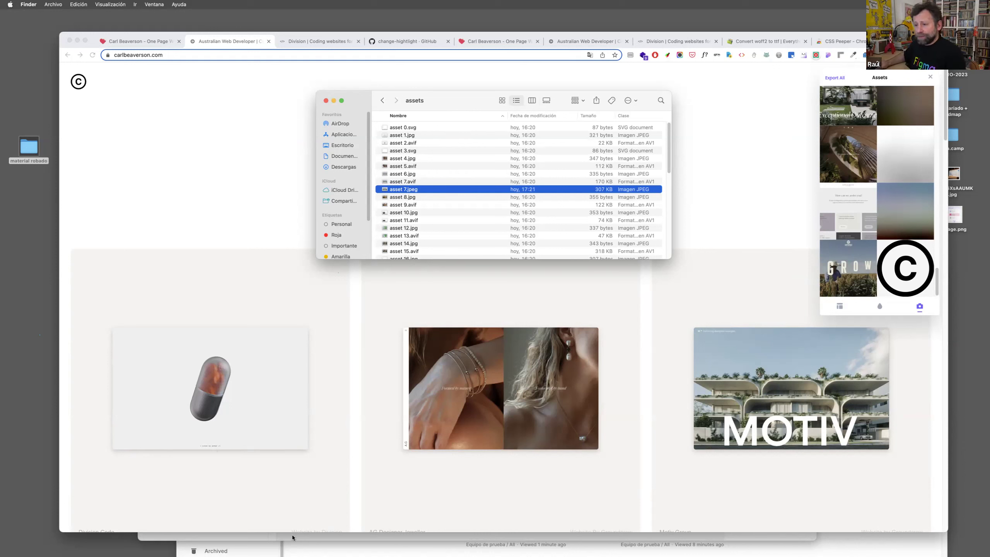
Return to the portfolio page in Chrome, skim its first projects, and reload the page to dismiss CSS Peeper.
click(258, 220)
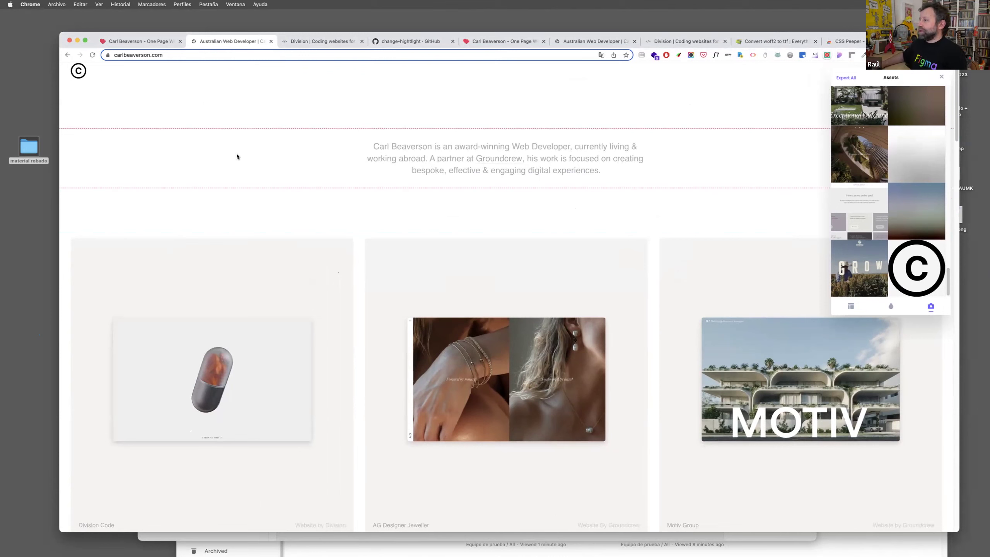
scroll(307, 191, down, 5)
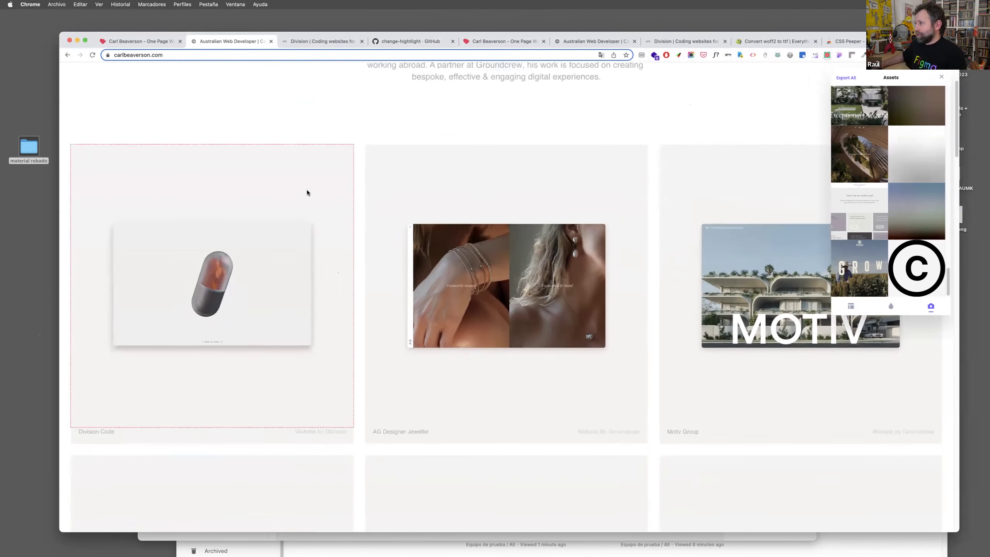
scroll(307, 192, down, 5)
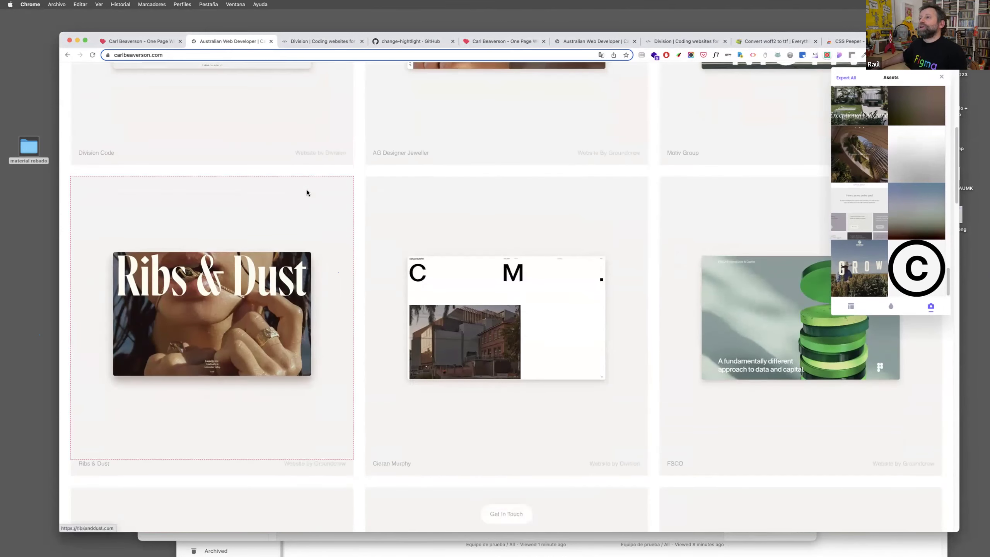
scroll(307, 193, up, 7)
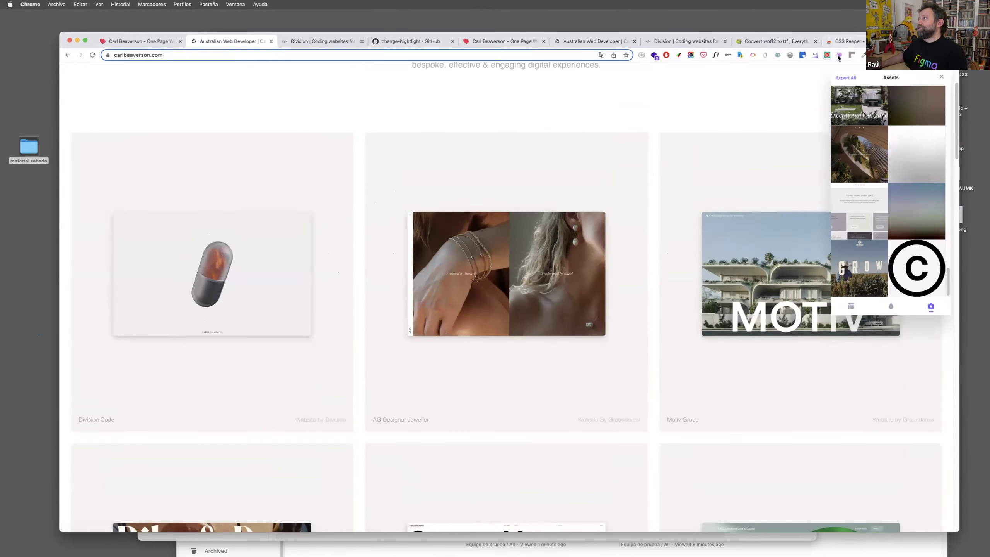
key(super+r)
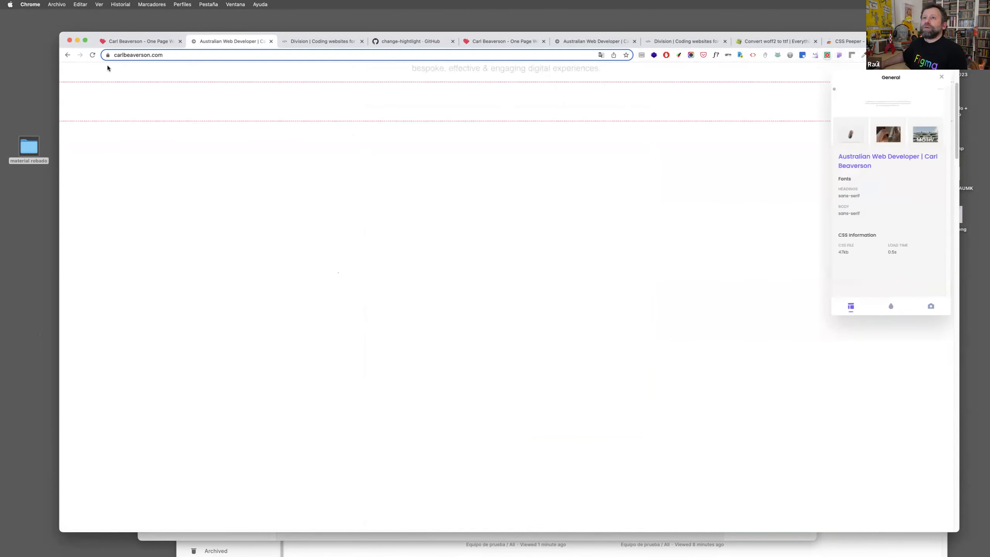
click(93, 55)
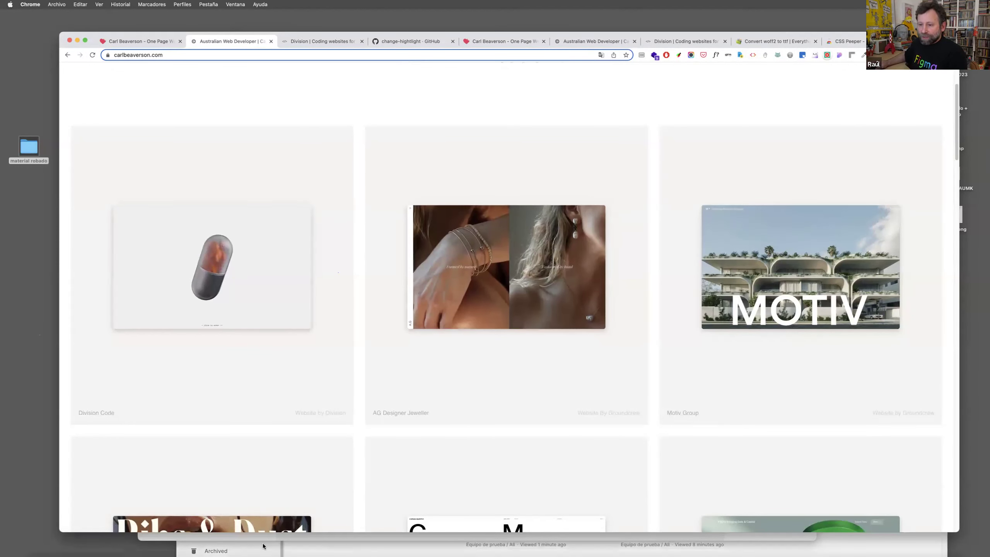
Switch to the Untitled draft in Figma and run the "Builder.io - Figma to HTML, React, and more" plugin.
mouse_move(240, 544)
click(190, 540)
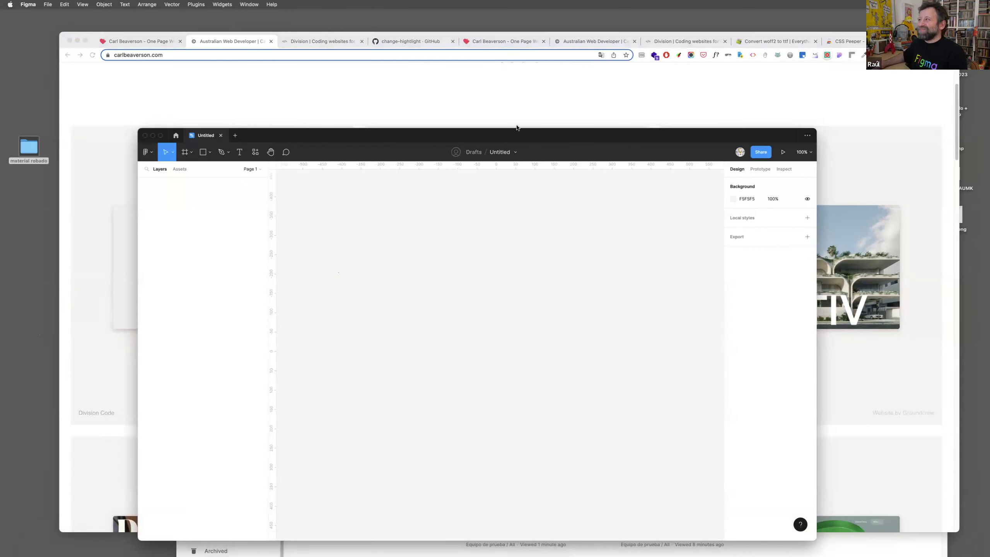
scroll(518, 156, down, 1)
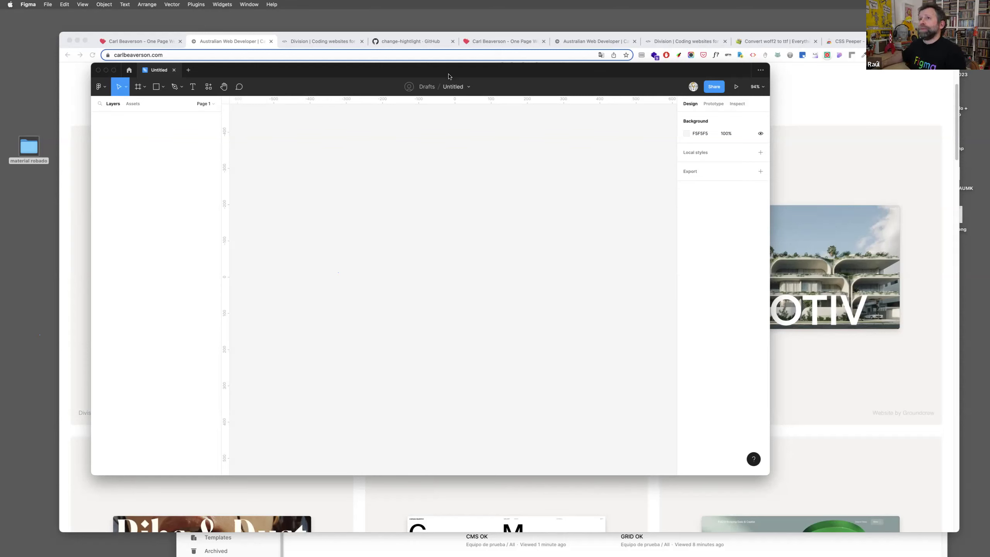
click(209, 87)
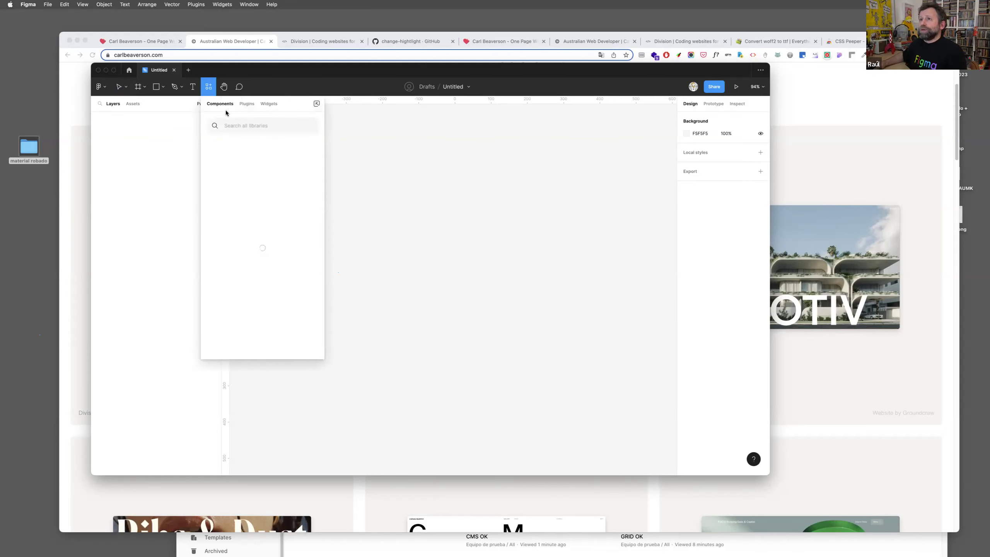
click(250, 107)
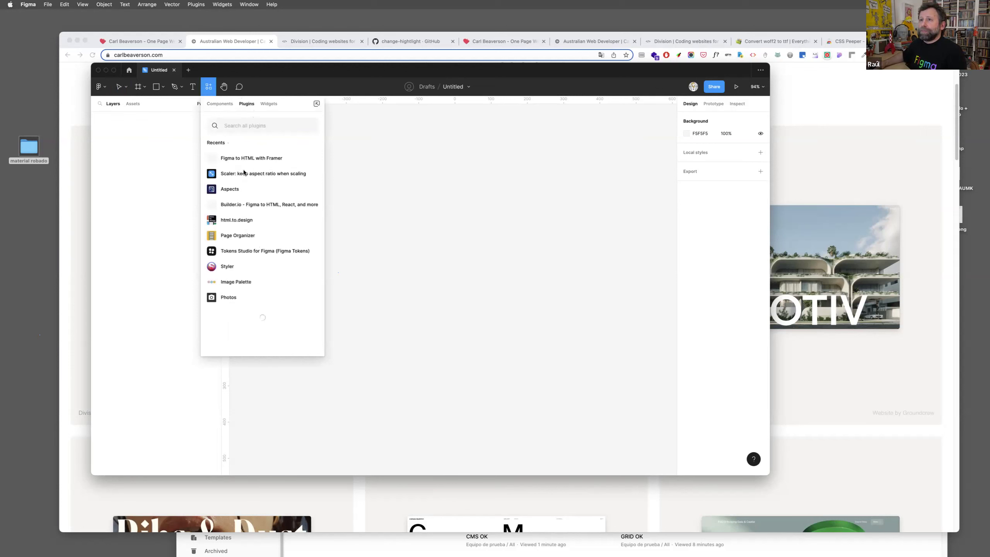
click(249, 204)
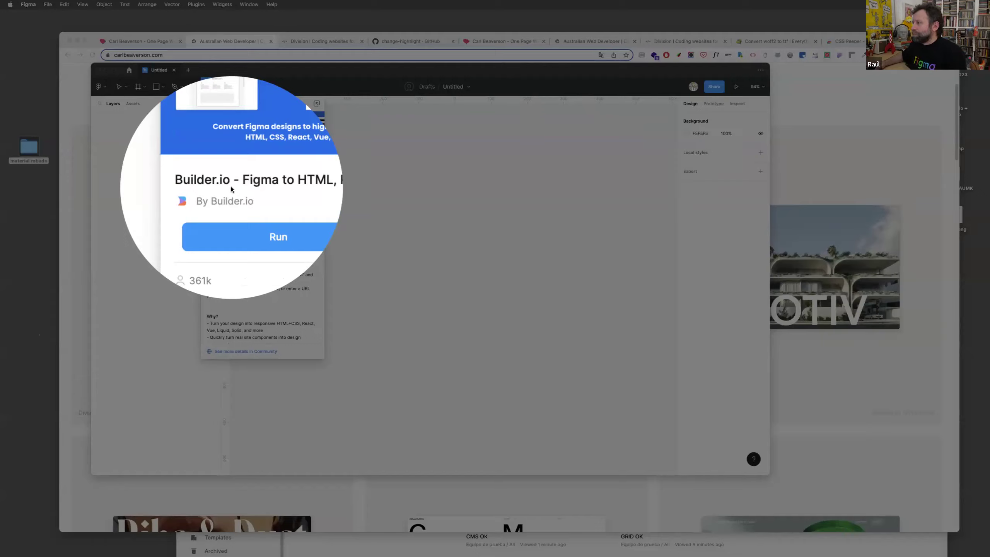
click(231, 189)
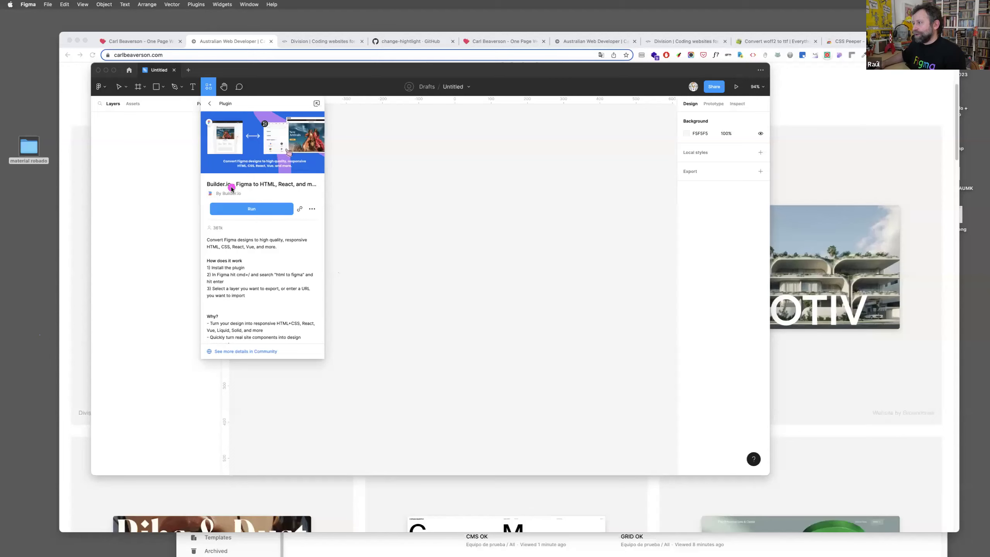
click(258, 206)
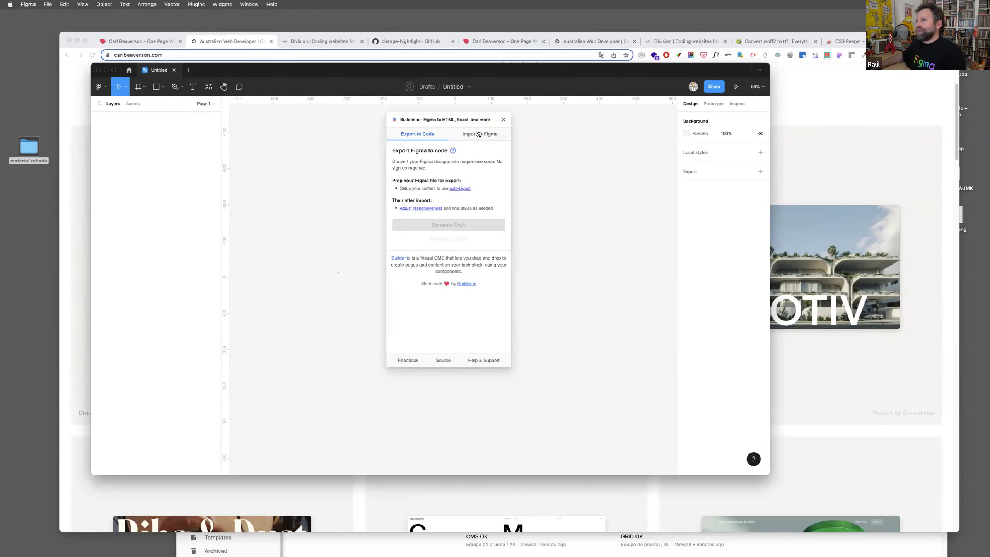
Open the plugin's Import to Figma form and select the default address in the URL to import field.
click(478, 134)
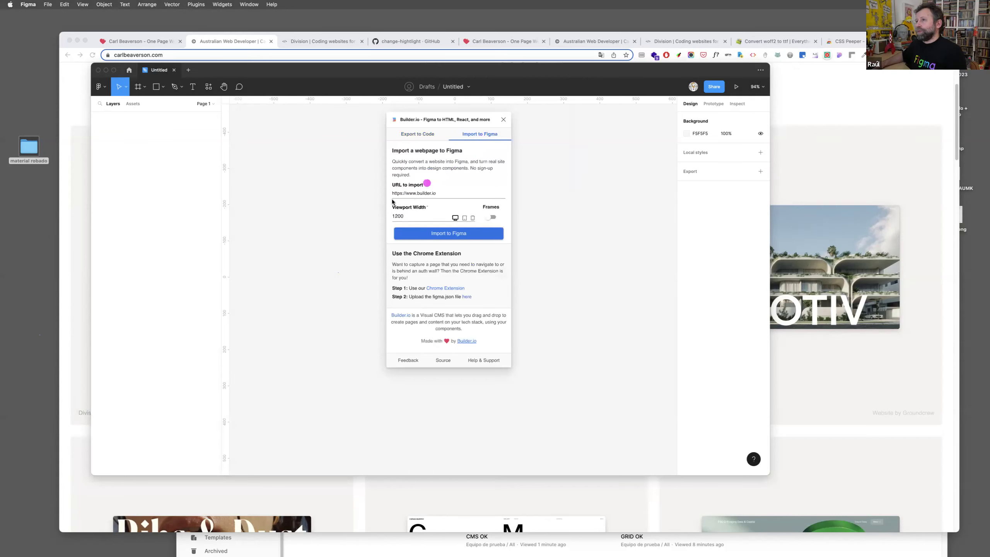
mouse_move(396, 181)
mouse_down()
mouse_move(456, 189)
mouse_move(386, 198)
mouse_up()
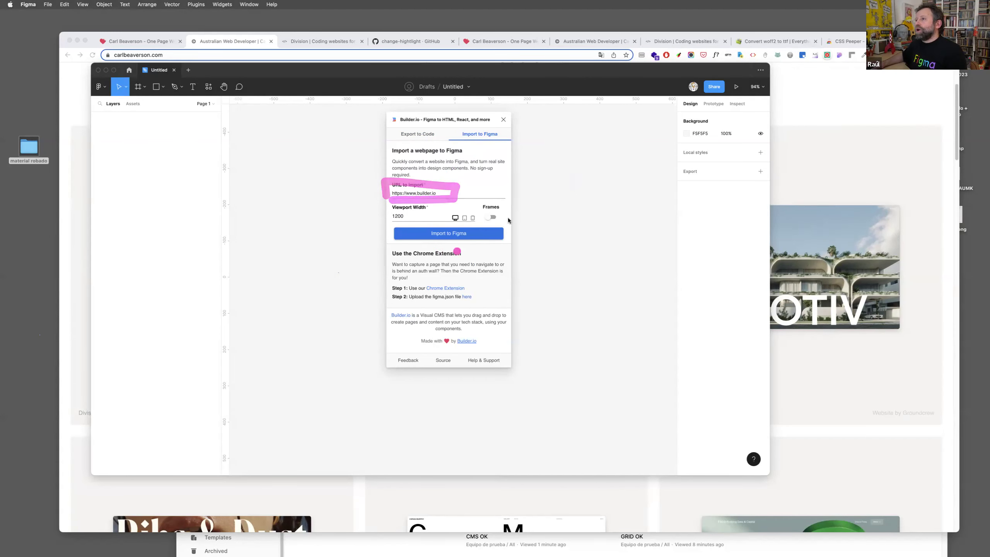
click(442, 194)
key(super+a)
click(463, 197)
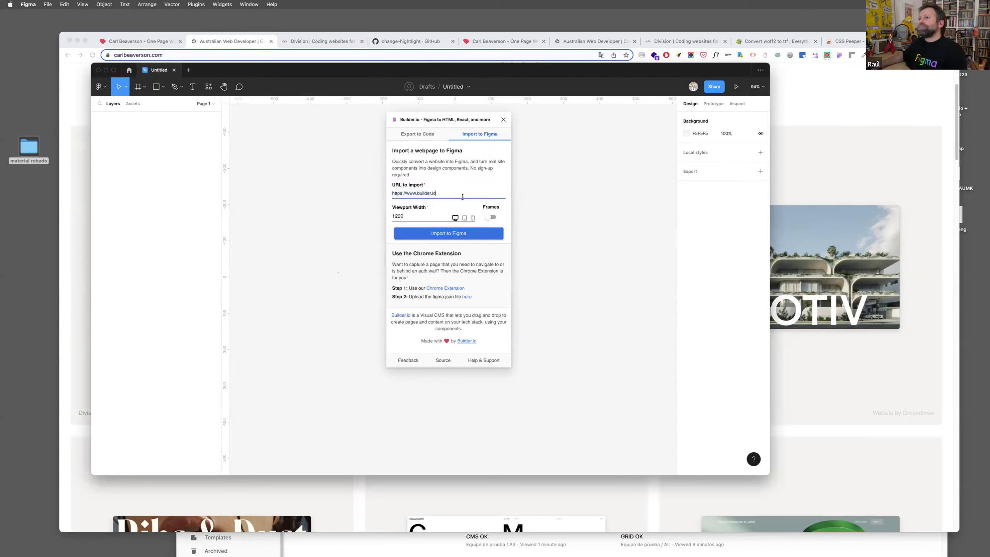
drag(388, 197, 395, 195)
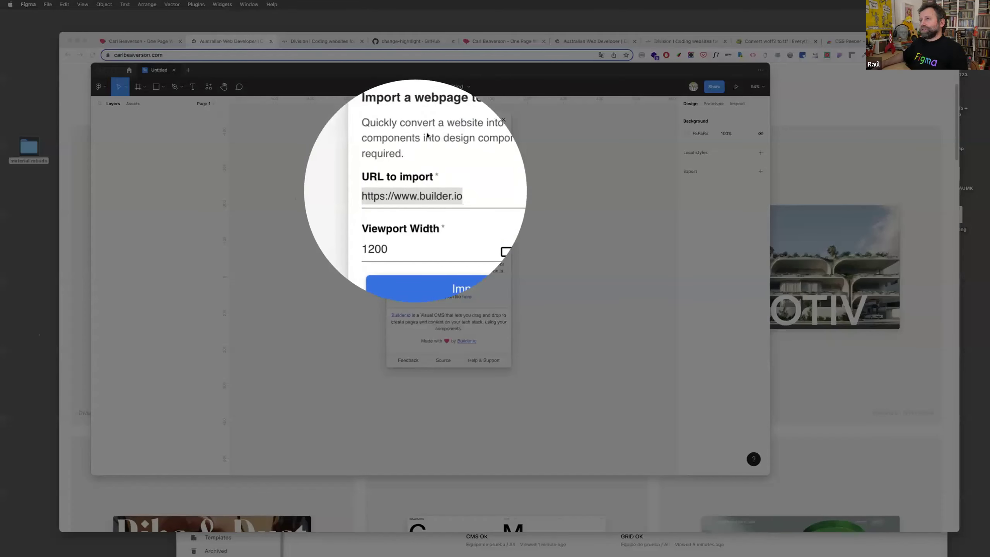
click(426, 134)
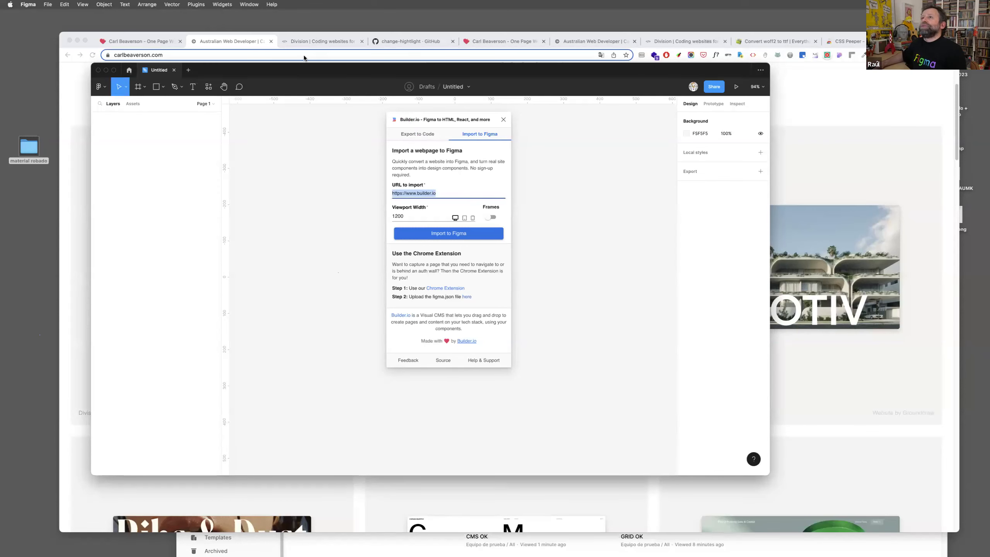
Switch to Chrome and copy the portfolio page's web address.
click(166, 58)
click(186, 55)
key(super+c)
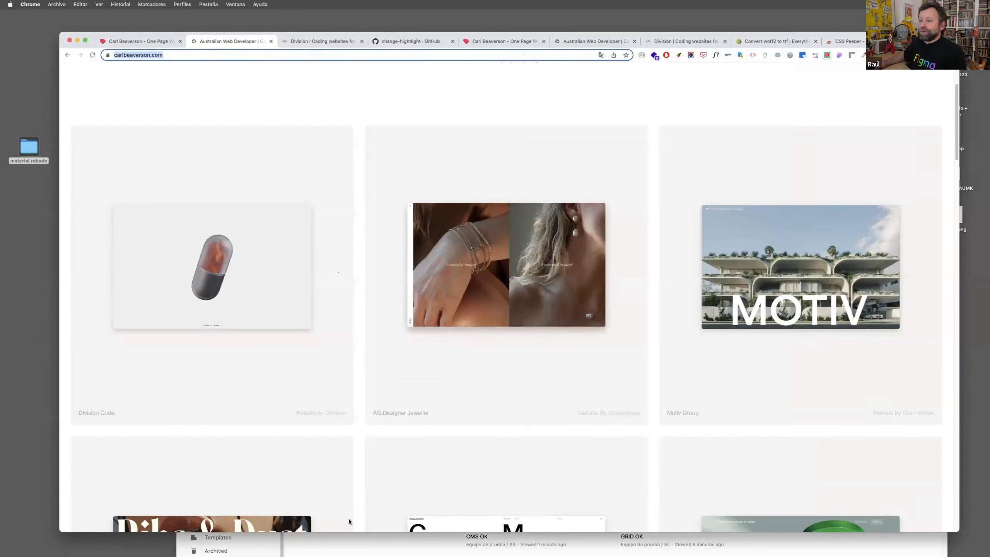
Return to the Figma draft, replace the URL to import with the copied portfolio address, and import the webpage.
mouse_move(314, 542)
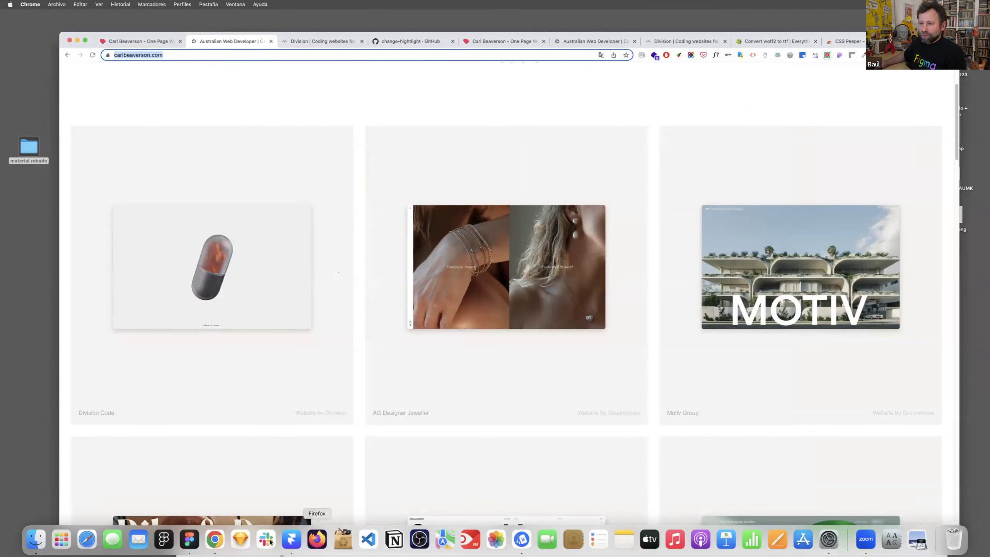
click(189, 541)
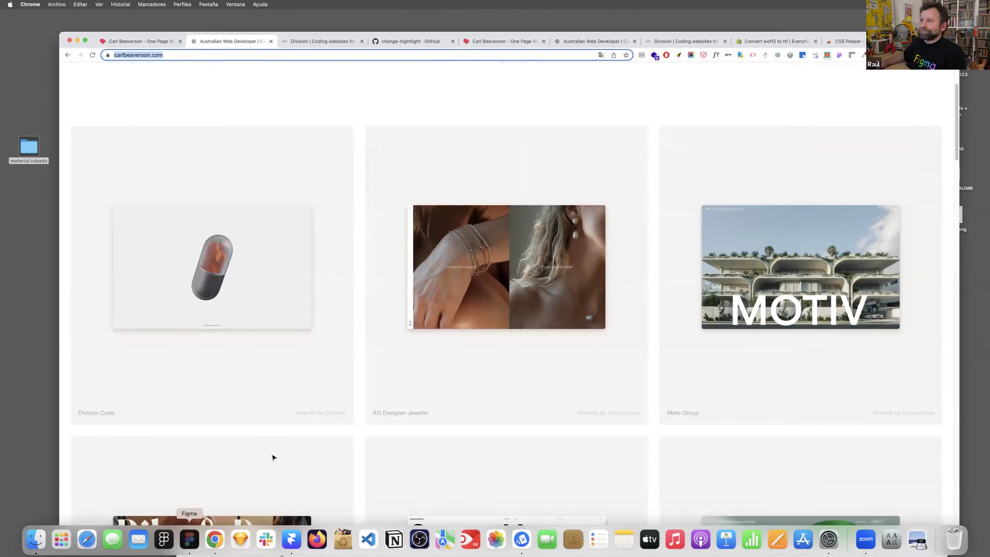
key(super+v)
click(451, 236)
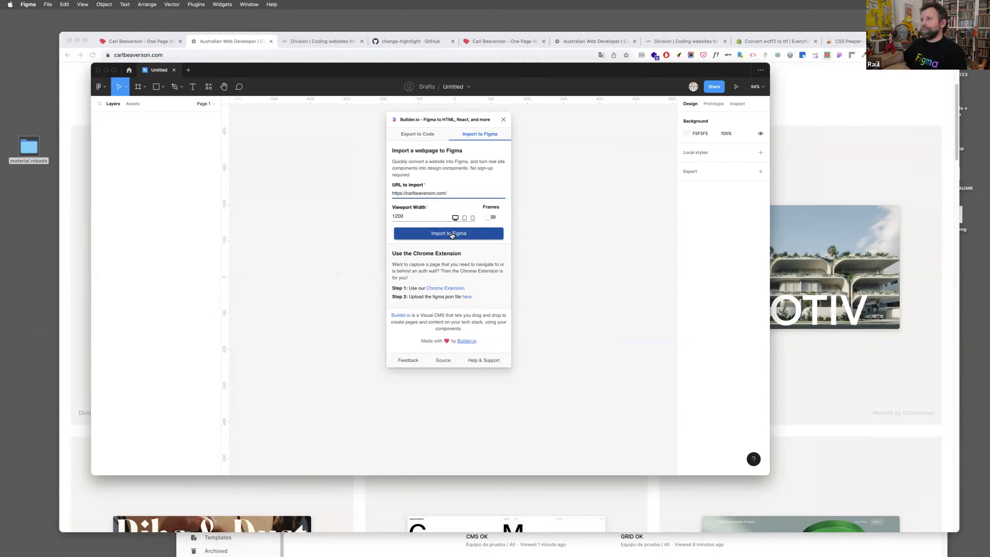
click(451, 234)
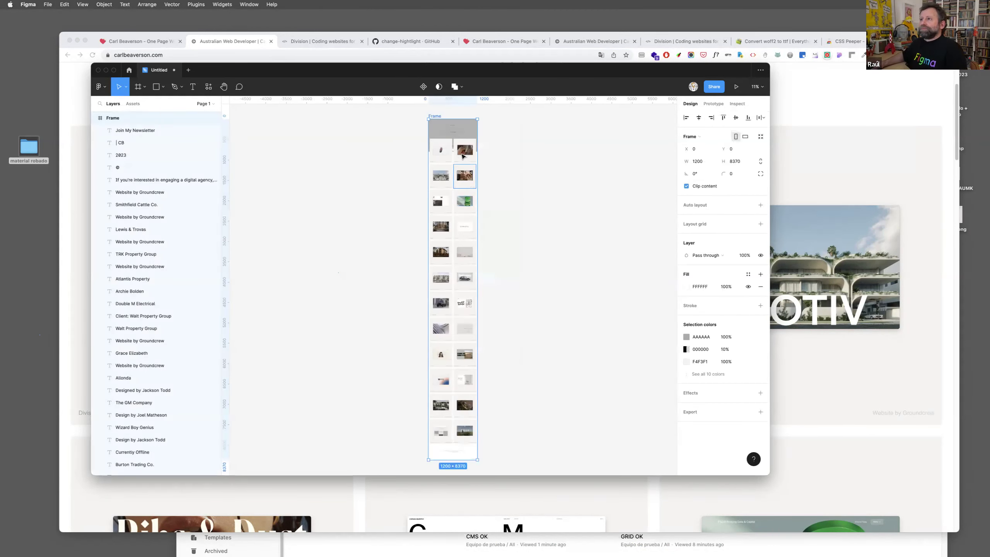
Delete the grey overlay rectangles and the Newsletter Signup heading from the header area of the imported frame.
scroll(451, 120, up, 5)
scroll(452, 120, up, 5)
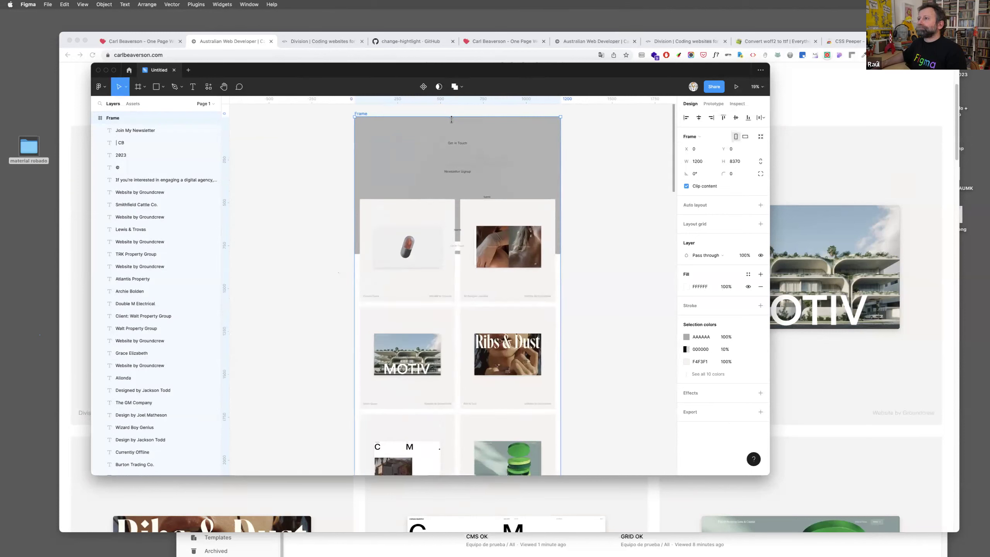
click(501, 129)
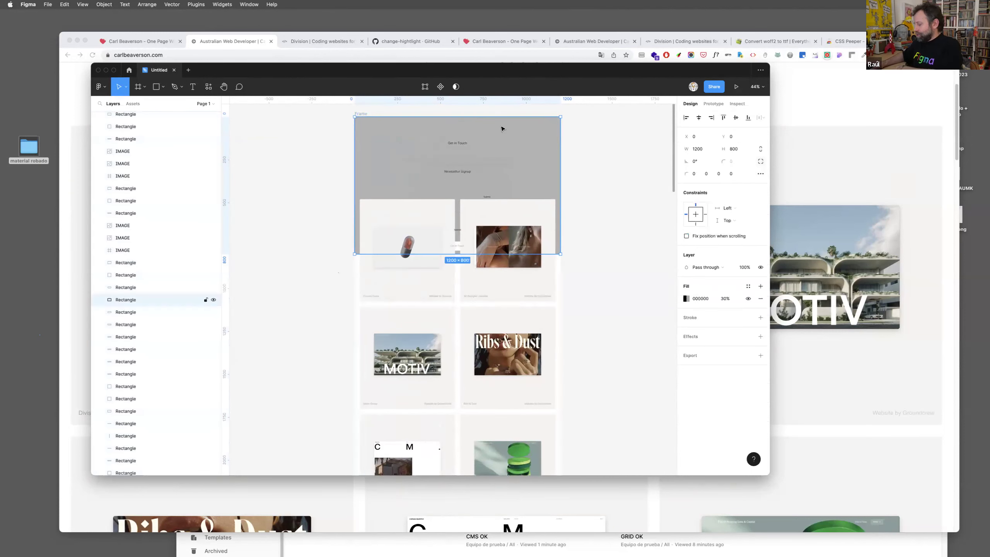
key(Delete)
click(498, 134)
key(Delete)
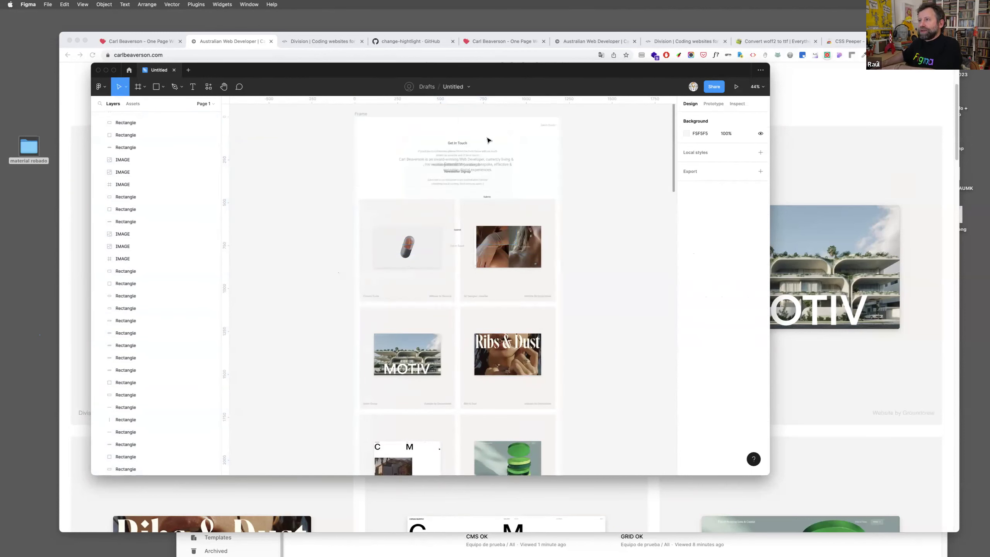
click(458, 174)
key(Delete)
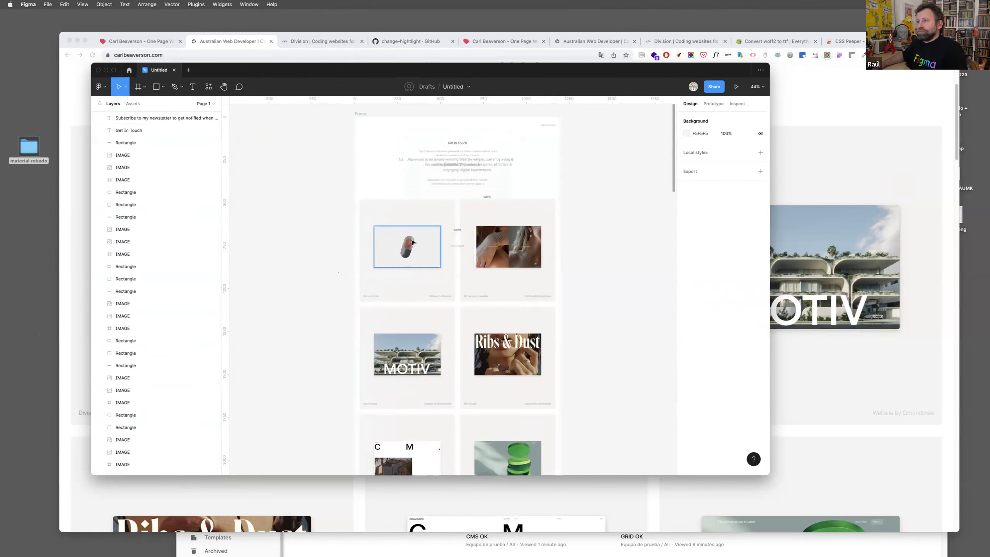
Examine the Division Code project's image and caption layers, then look over the imported frame's project grid.
click(411, 237)
scroll(411, 237, up, 5)
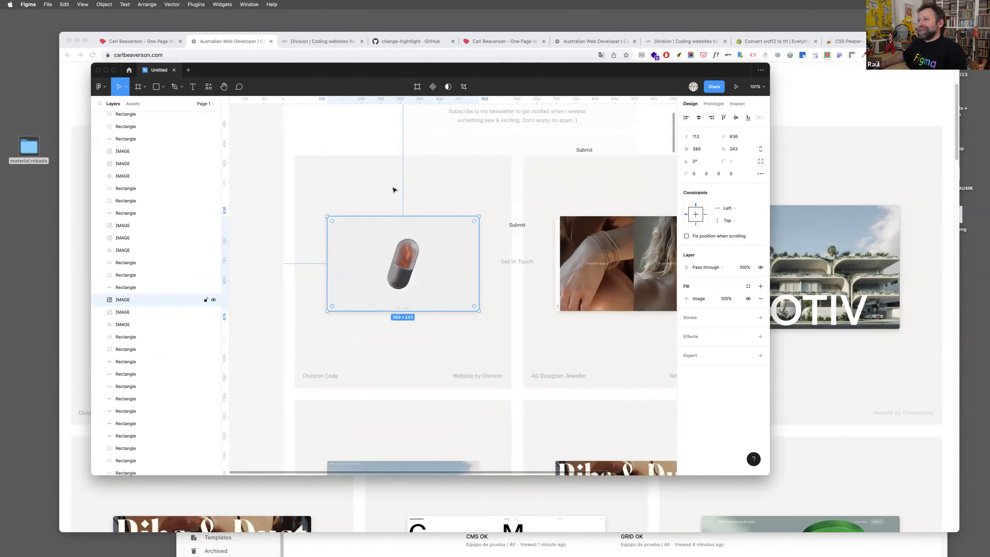
click(320, 376)
click(426, 259)
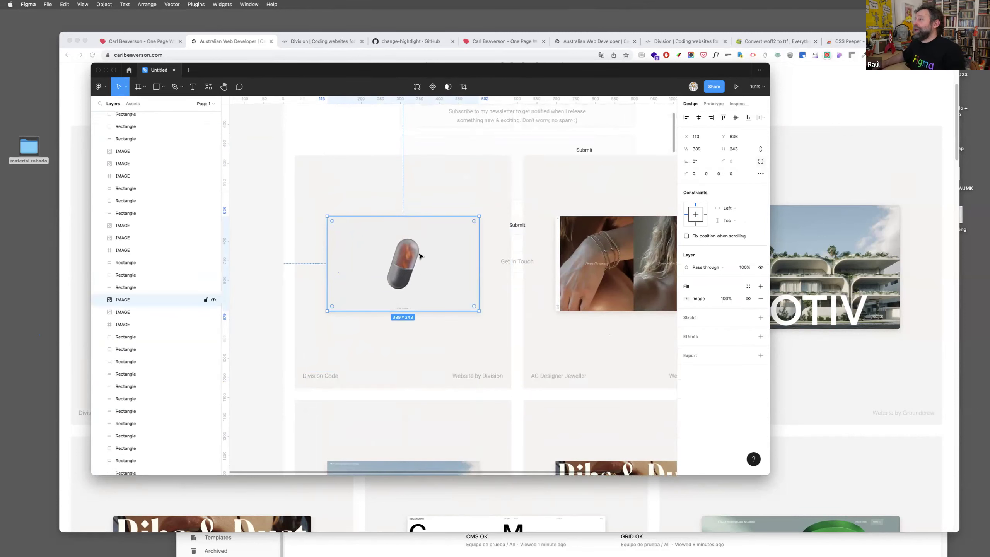
scroll(420, 256, down, 10)
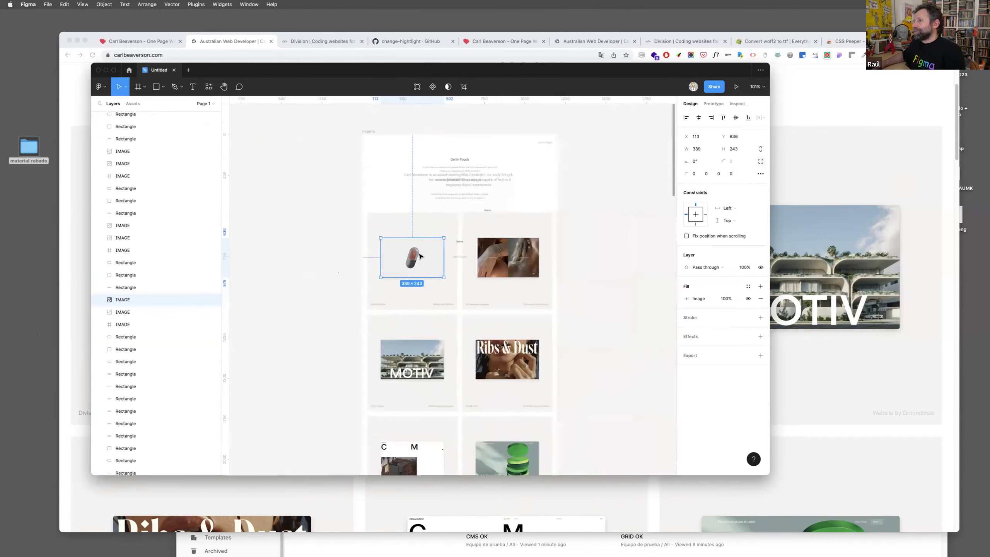
scroll(420, 256, down, 2)
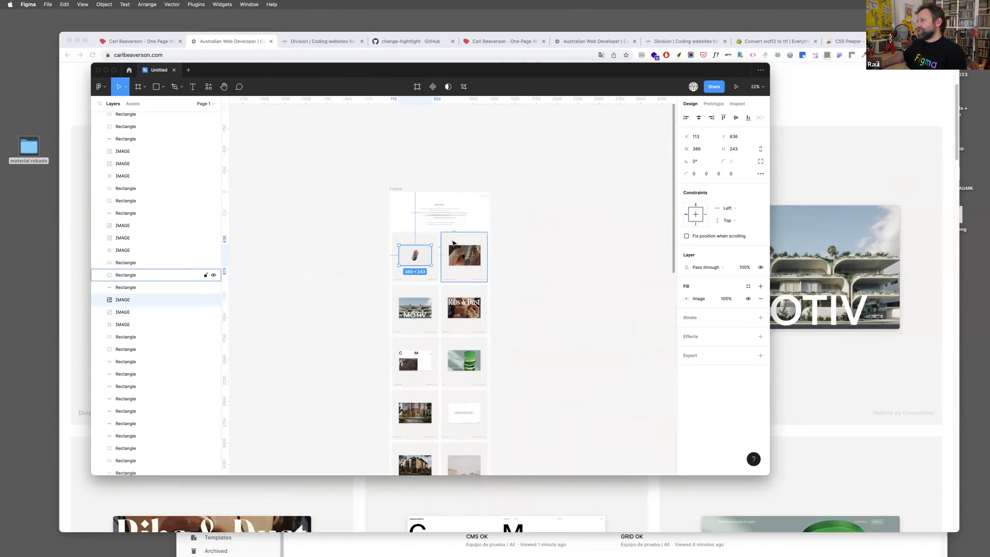
scroll(453, 242, up, 1)
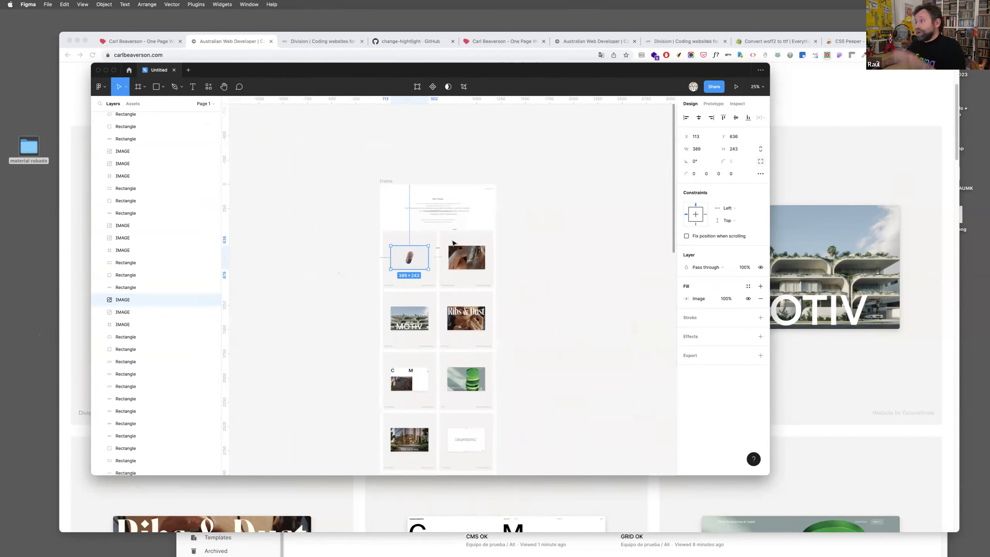
click(535, 232)
scroll(535, 233, right, 5)
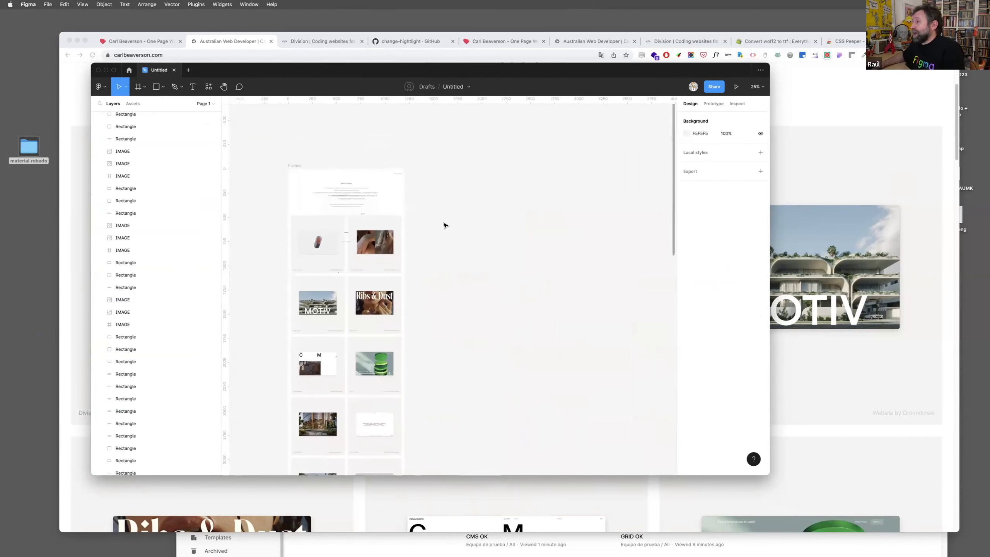
scroll(444, 225, down, 6)
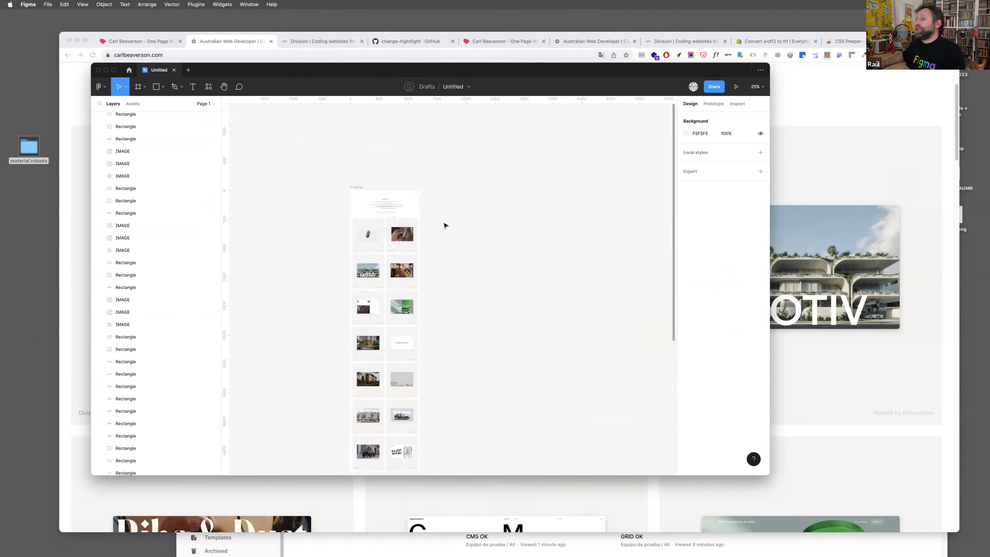
scroll(417, 236, up, 3)
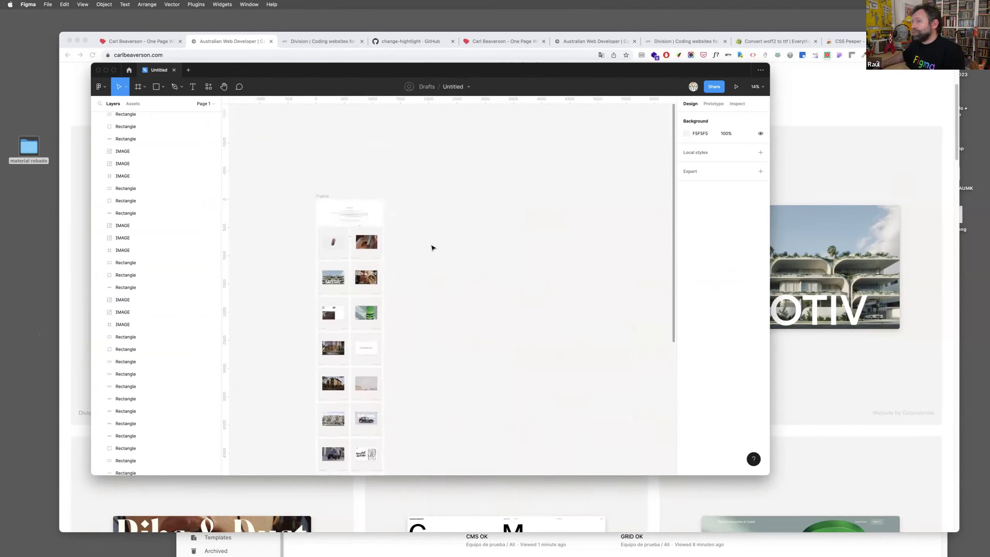
scroll(390, 240, right, 2)
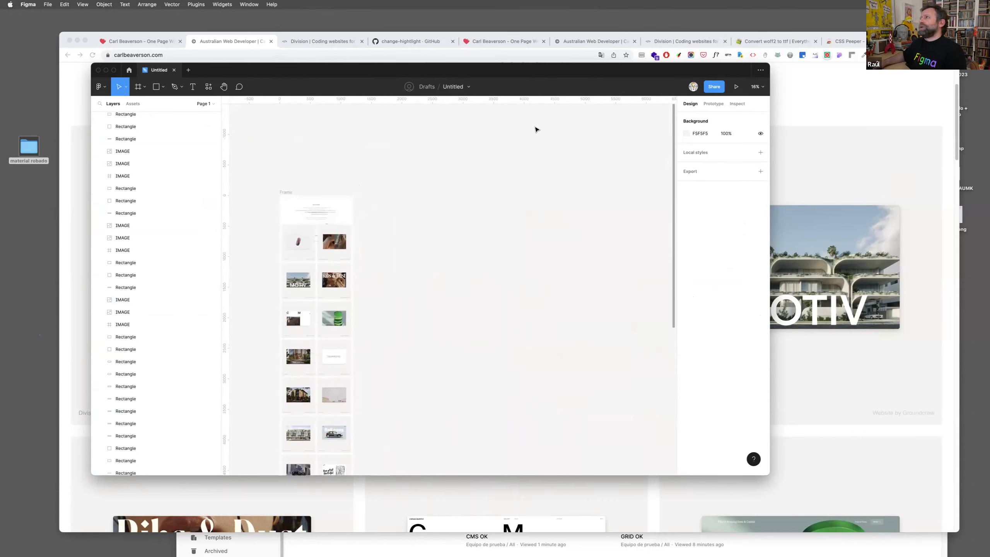
Search Google for "html to figma chrome" in a new Chrome tab and view the "HTML to Figma - by Builder.io" extension page.
click(225, 40)
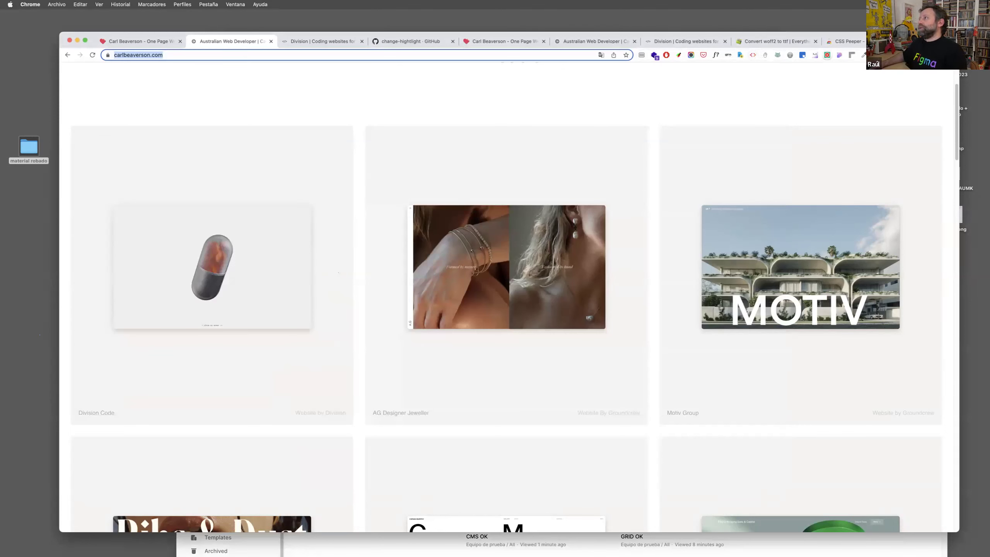
key(super+t)
text(htm)
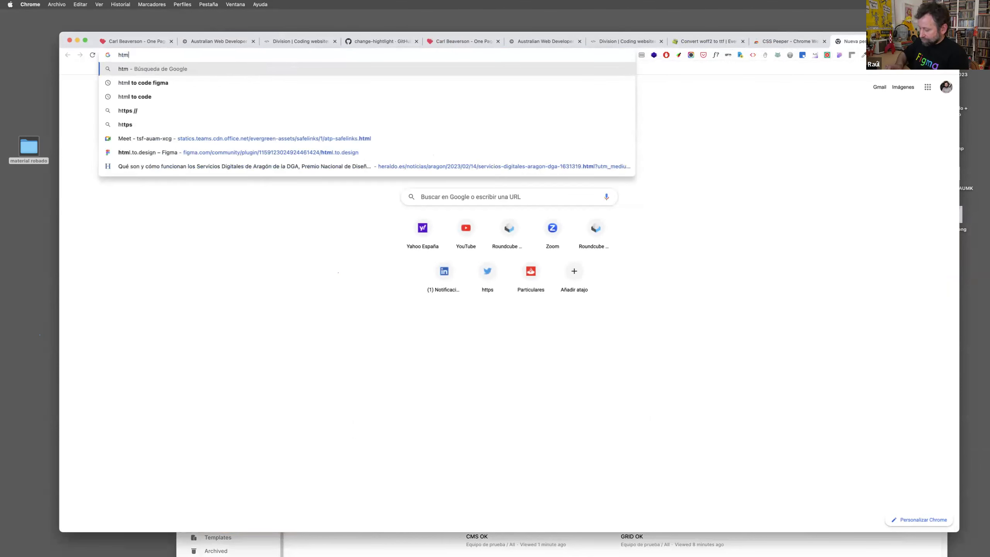
text(l to fig)
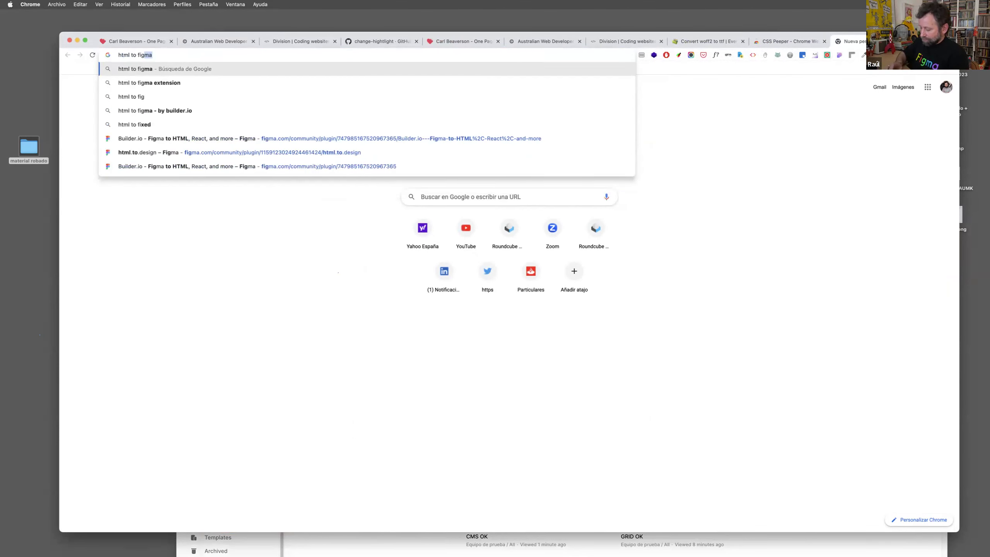
text(ma chrome)
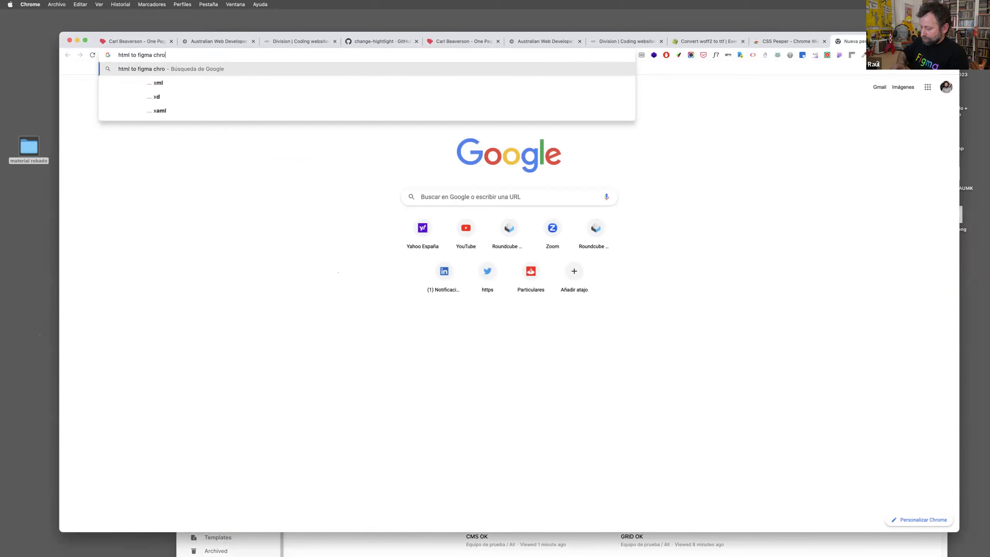
key(Return)
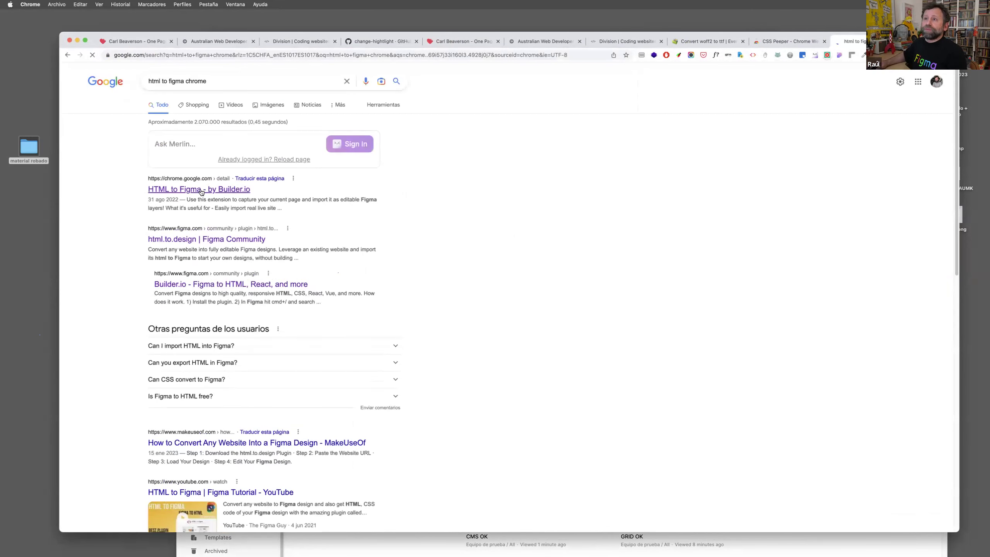
click(200, 189)
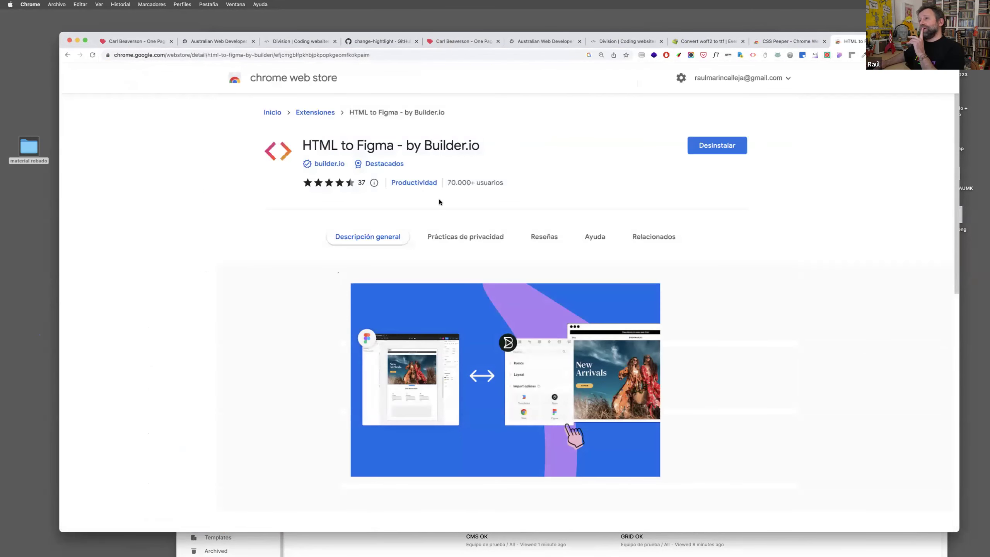
scroll(437, 197, down, 1)
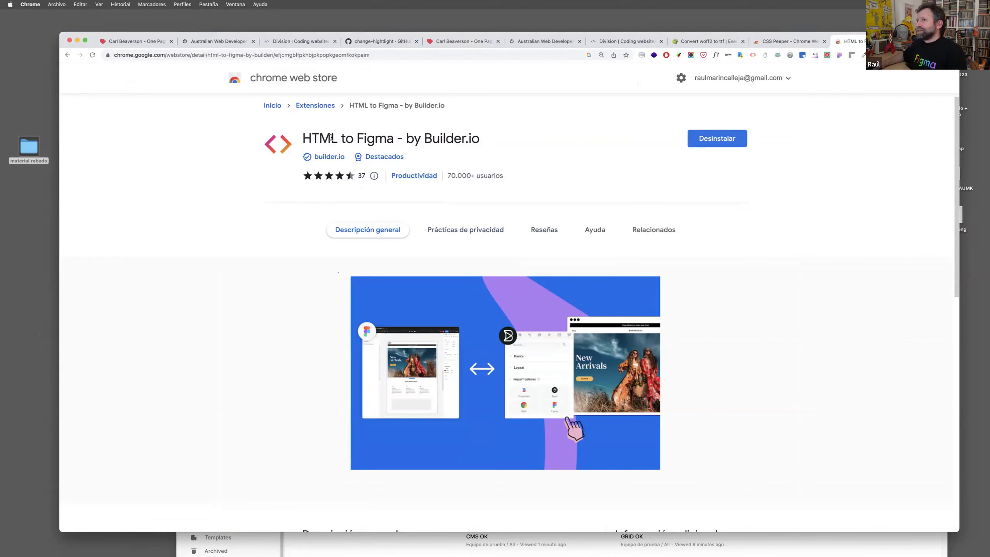
triple_click(482, 136)
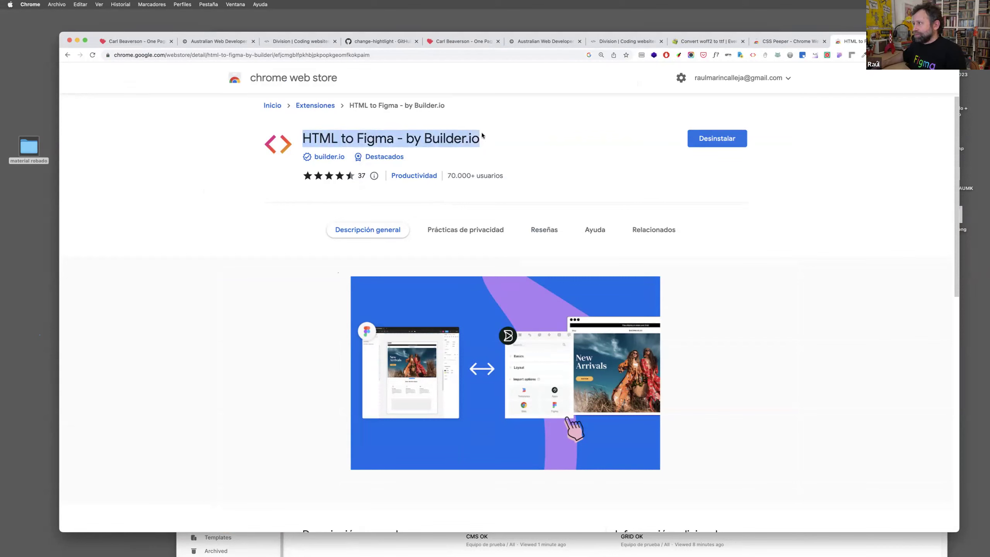
Return to the portfolio page and capture it as a Figma JSON file with the HTML To Figma extension.
click(214, 40)
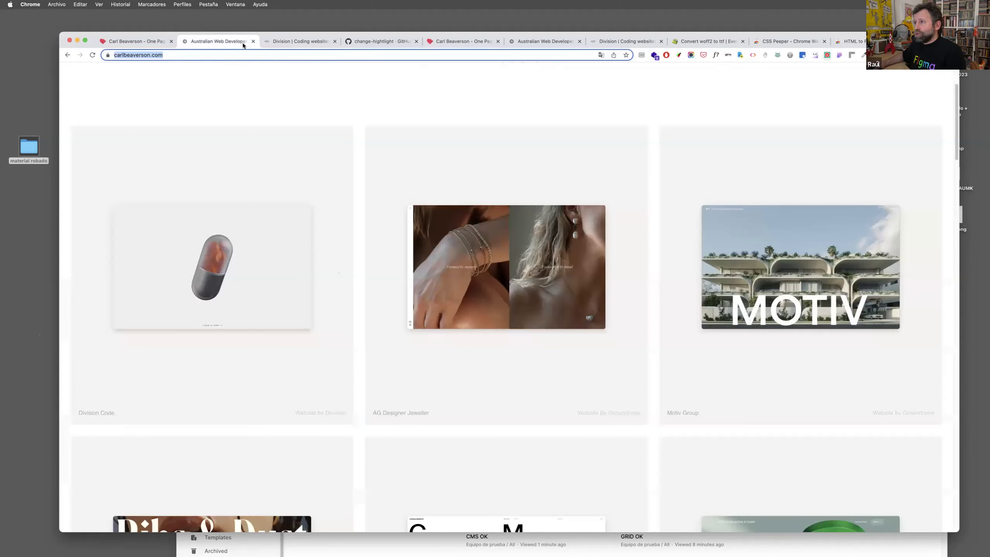
click(753, 55)
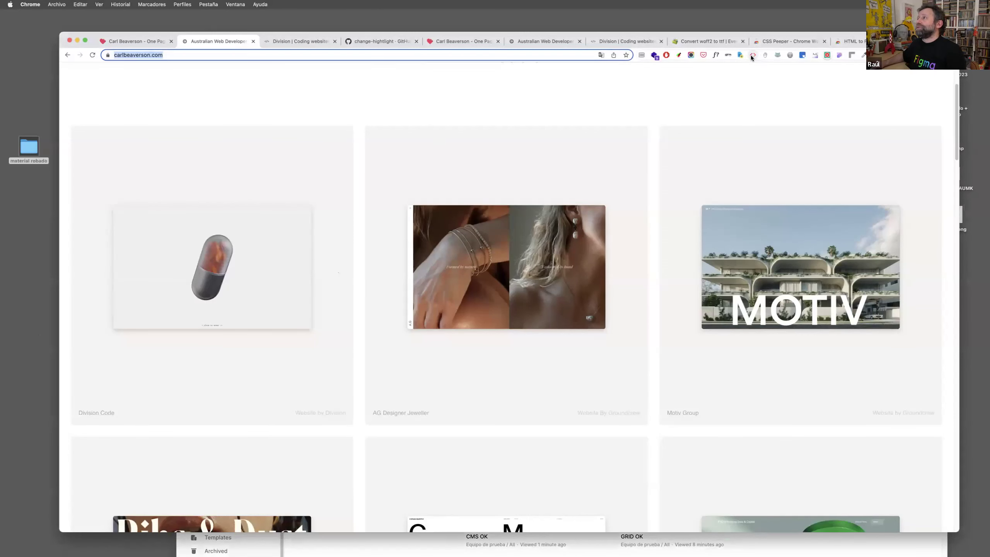
click(752, 57)
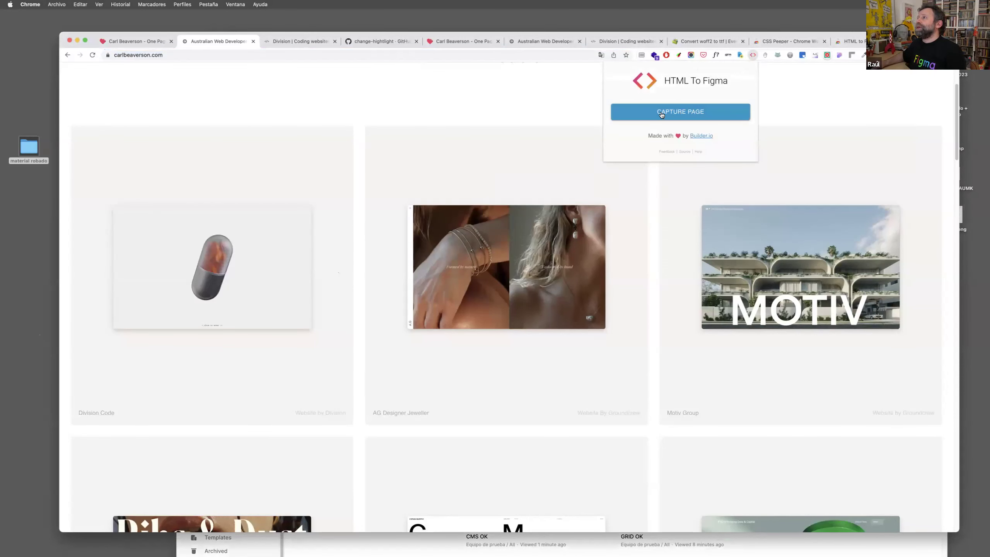
click(688, 115)
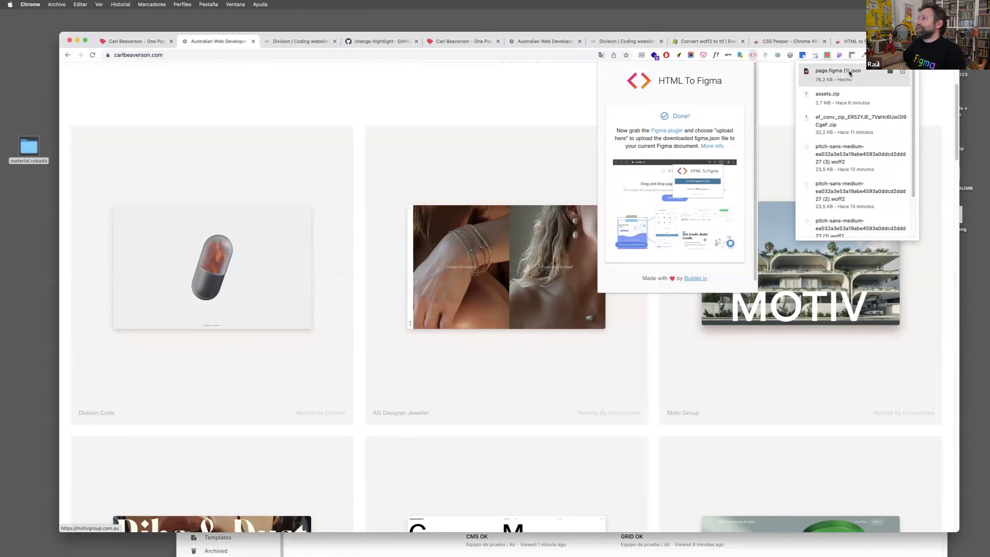
Save the downloaded page.figma (1).json file to the desktop and inspect its layer data in Firefox.
drag(969, 265, 972, 276)
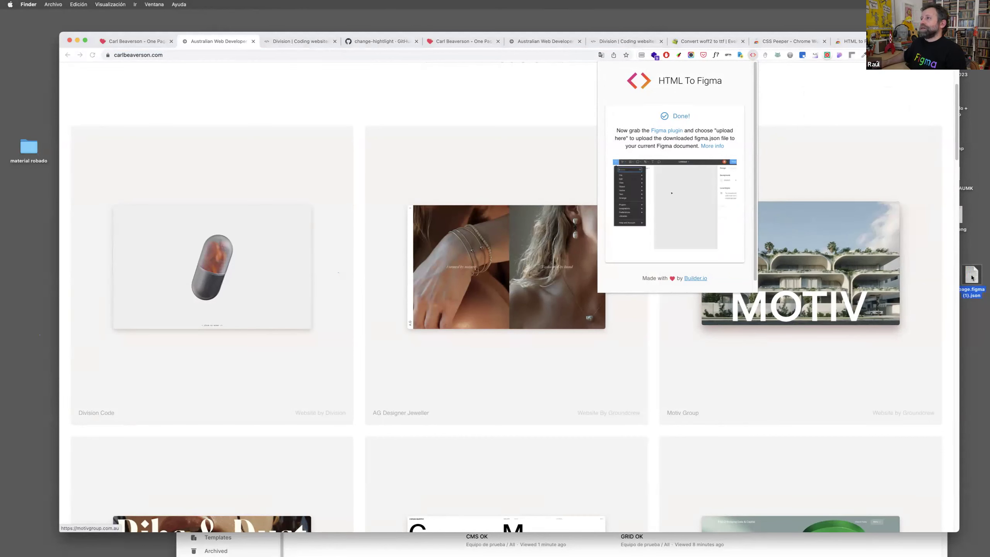
click(972, 277)
double_click(972, 277)
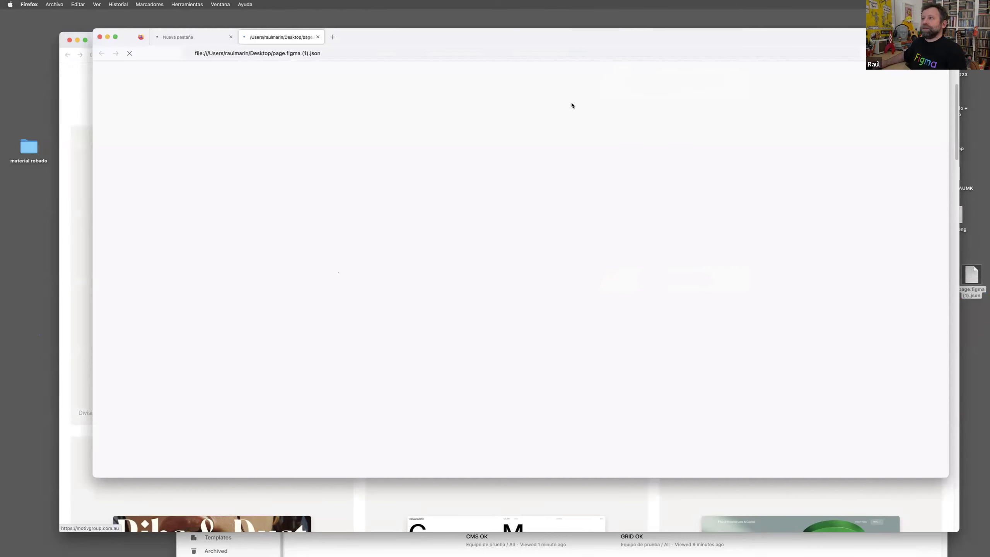
scroll(238, 245, down, 3)
scroll(238, 245, down, 15)
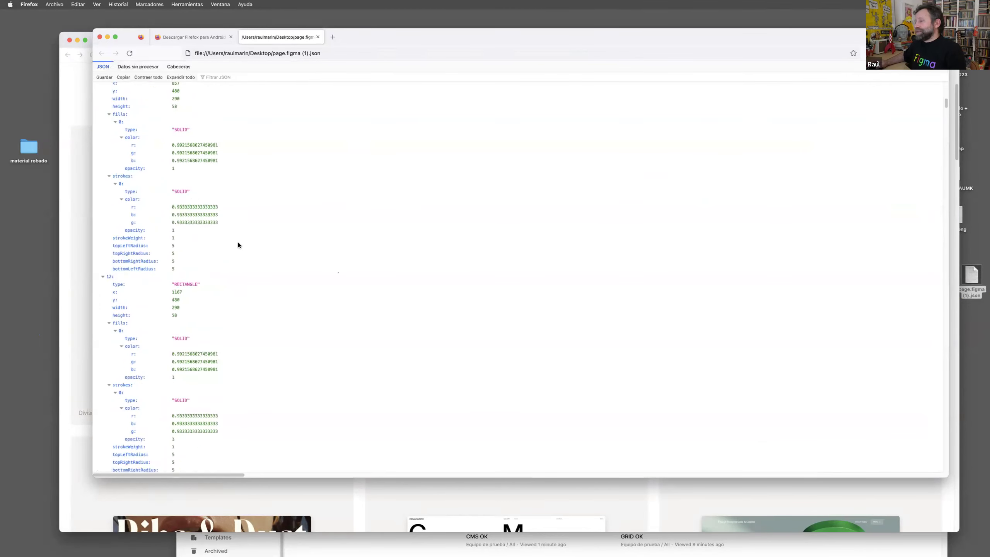
scroll(238, 245, down, 10)
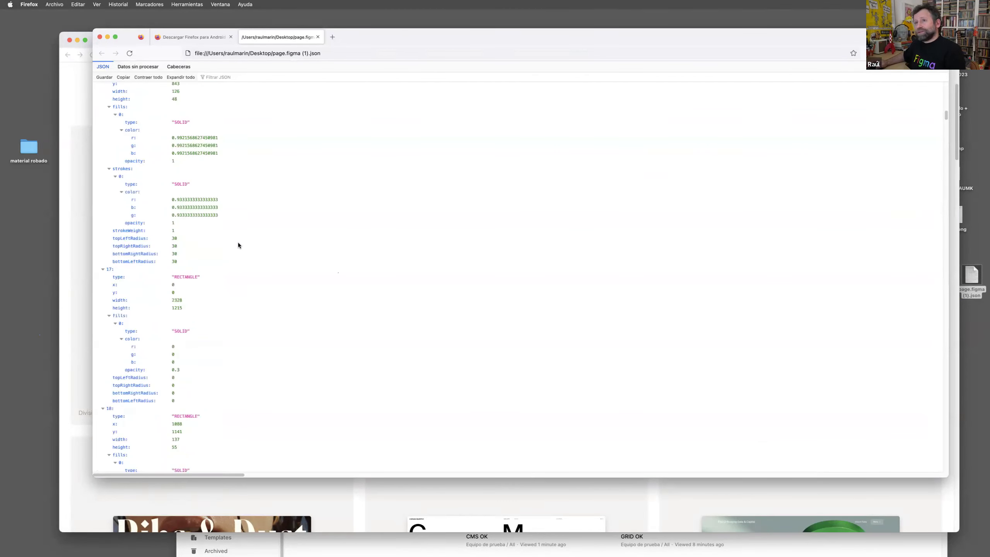
scroll(238, 245, up, 20)
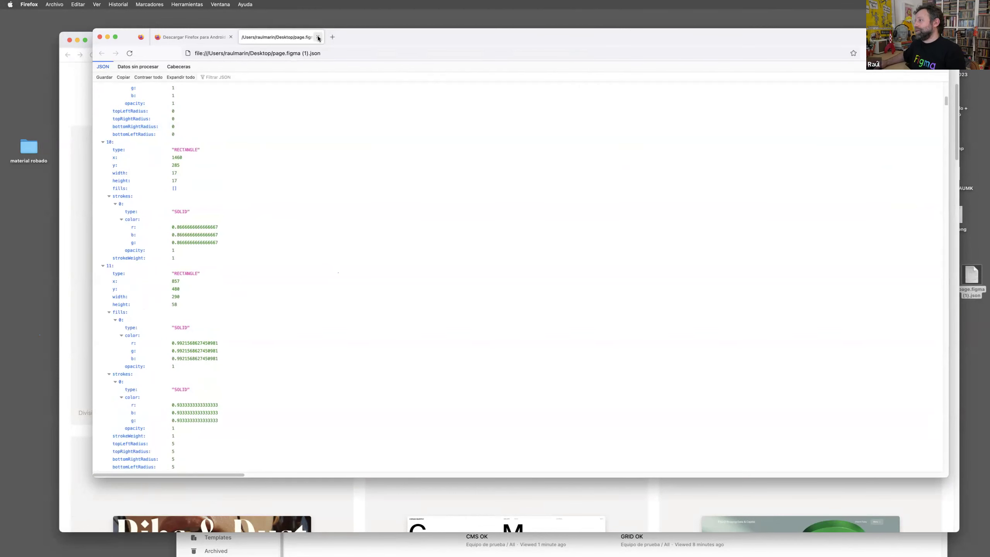
click(99, 37)
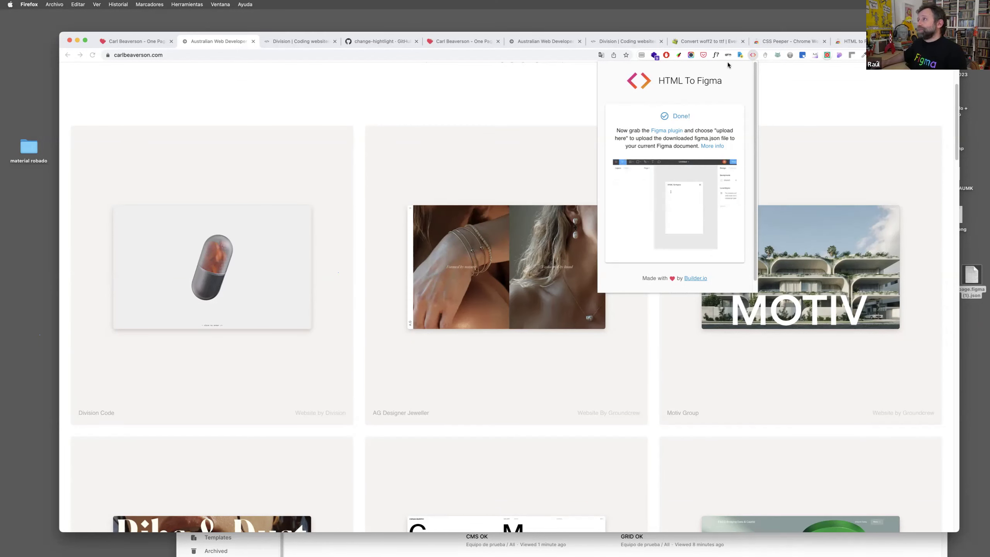
Switch to Figma and import page.figma (1).json from the desktop with the Builder.io plugin.
click(349, 68)
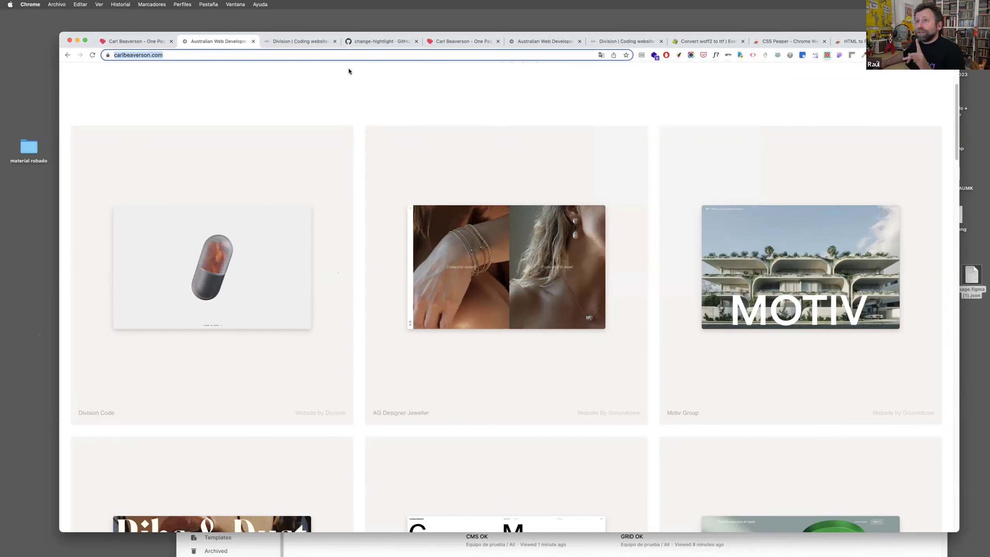
mouse_move(390, 543)
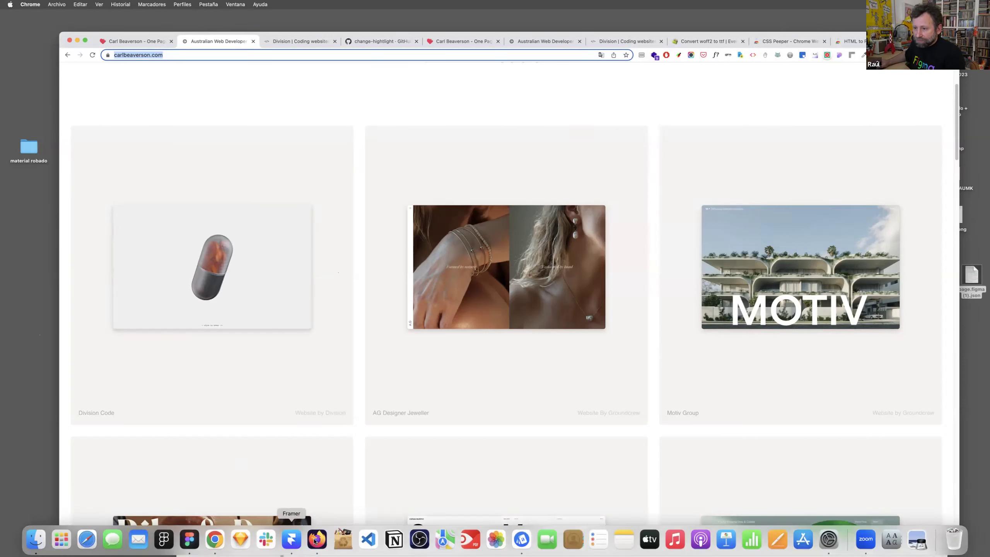
click(189, 540)
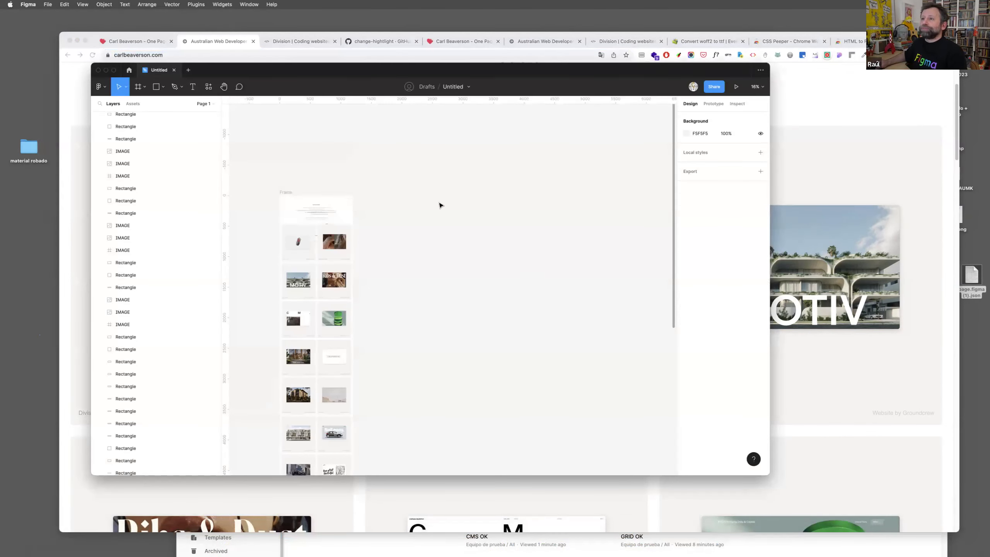
drag(432, 187, 405, 161)
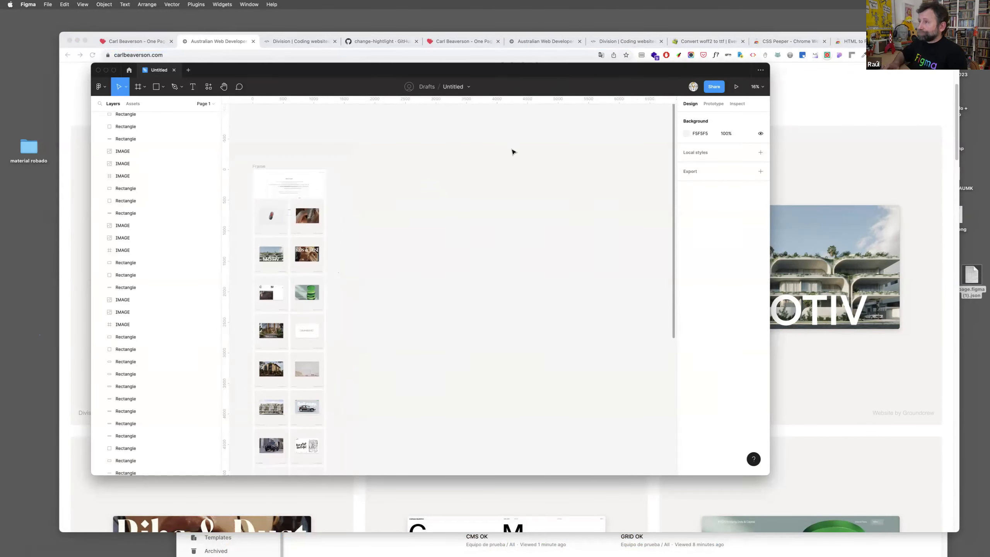
key(super+alt+p)
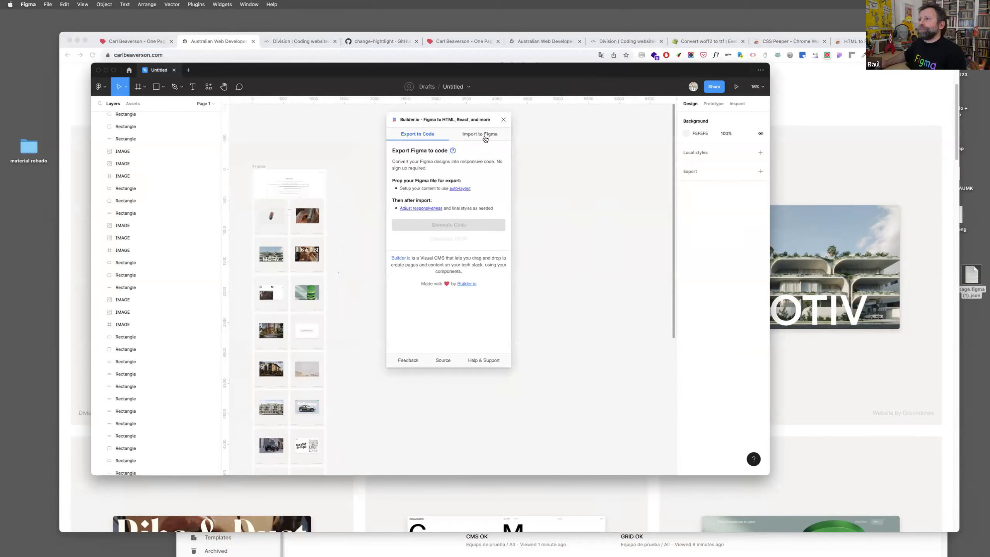
click(485, 139)
drag(483, 194, 379, 196)
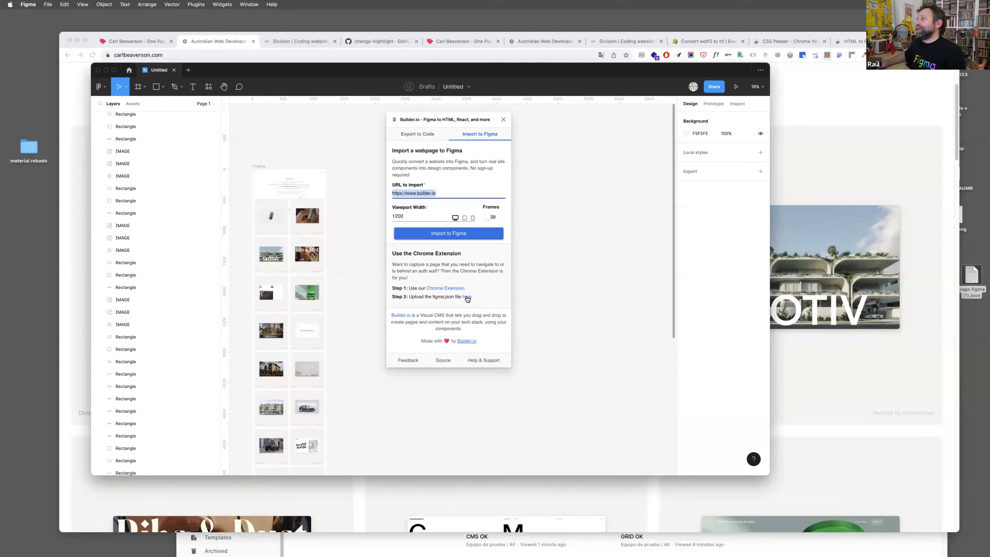
click(467, 298)
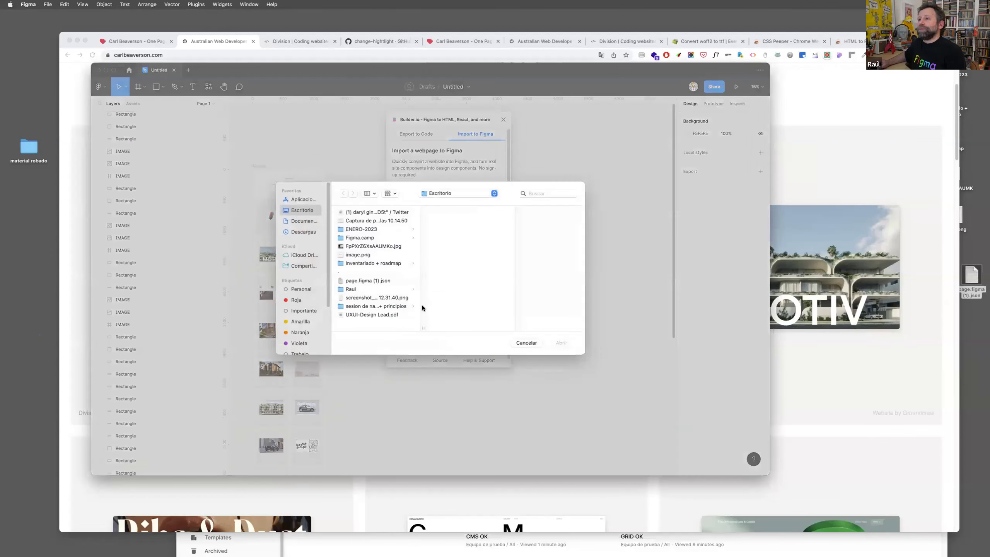
click(369, 281)
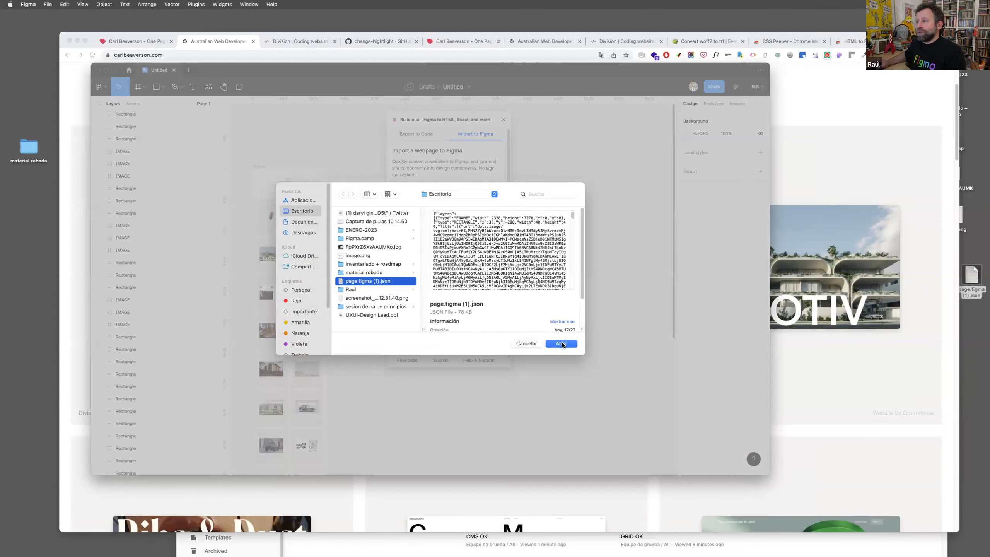
click(562, 344)
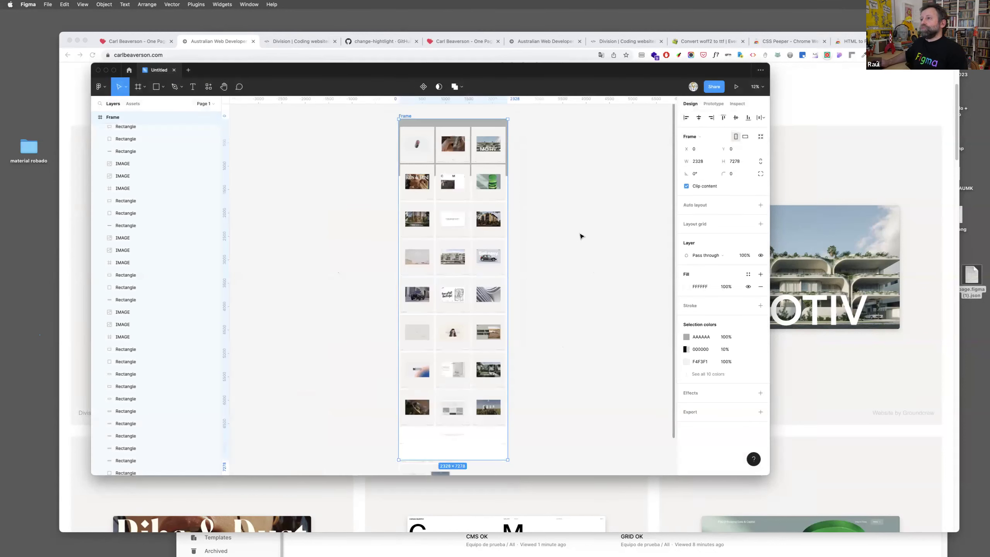
Move the newly imported three-column frame to the right of the earlier two-column frame.
scroll(486, 167, up, 3)
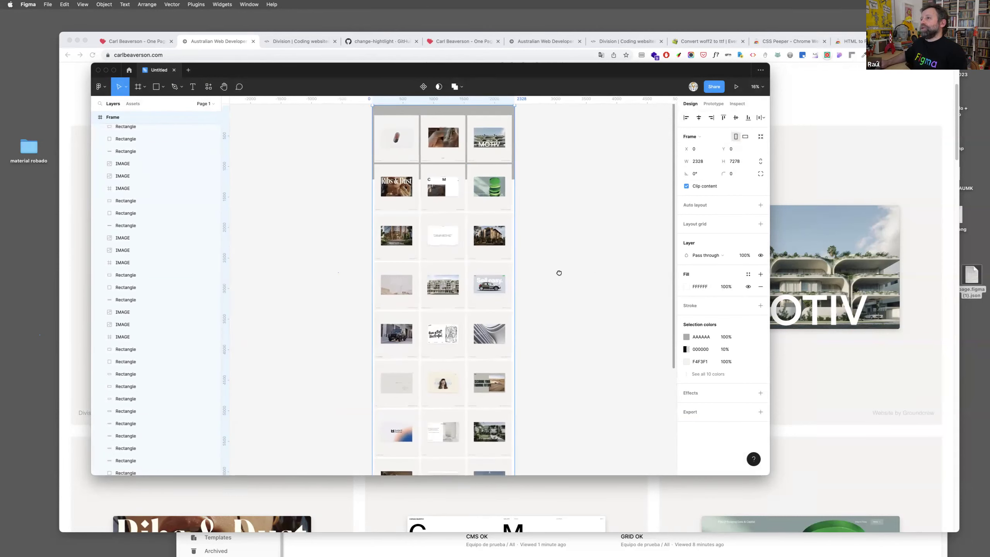
scroll(557, 272, up, 3)
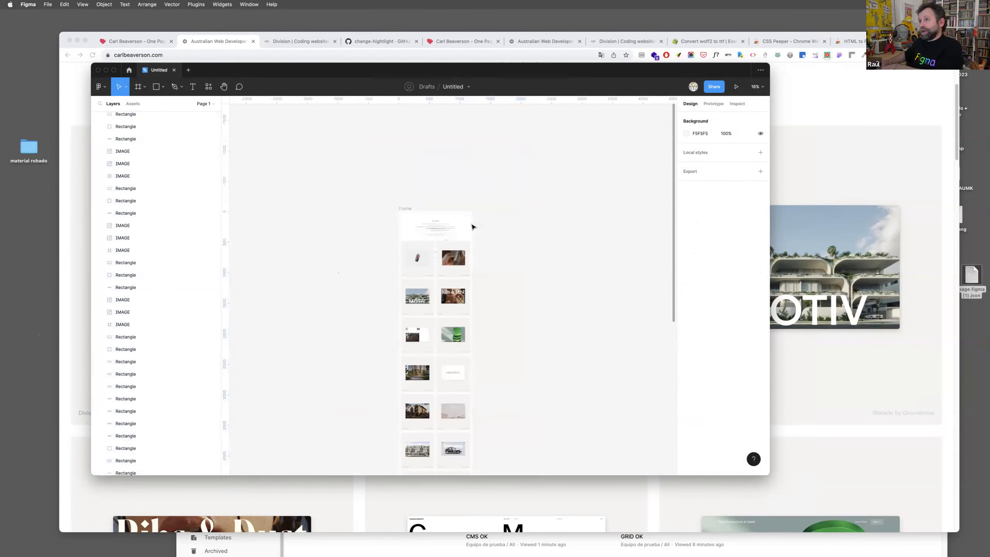
click(408, 208)
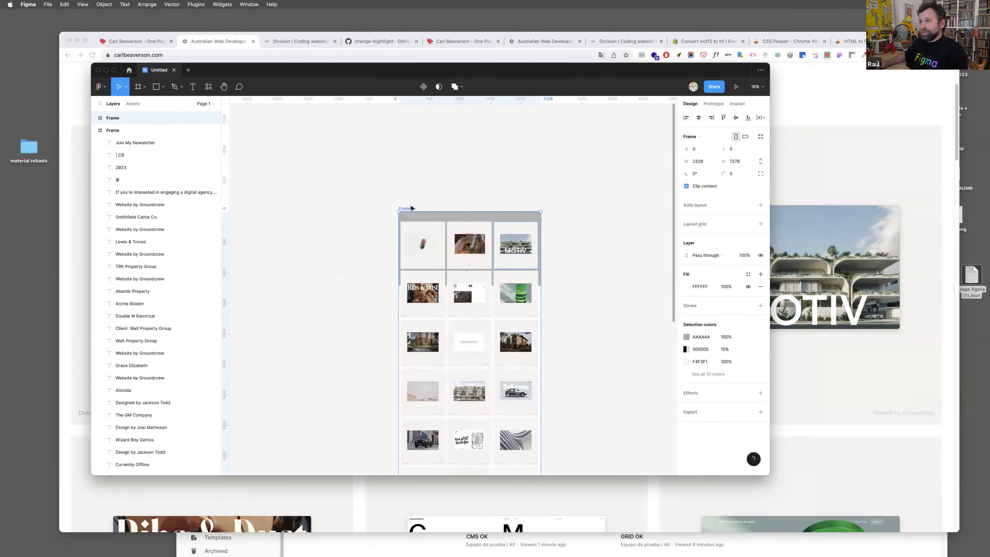
drag(435, 211, 562, 211)
scroll(429, 172, right, 5)
scroll(432, 189, up, 1)
scroll(433, 190, up, 3)
Delete the grey overlay rectangle from the three-column frame and extend the frame's top edge upward to include the clipped header text.
click(476, 297)
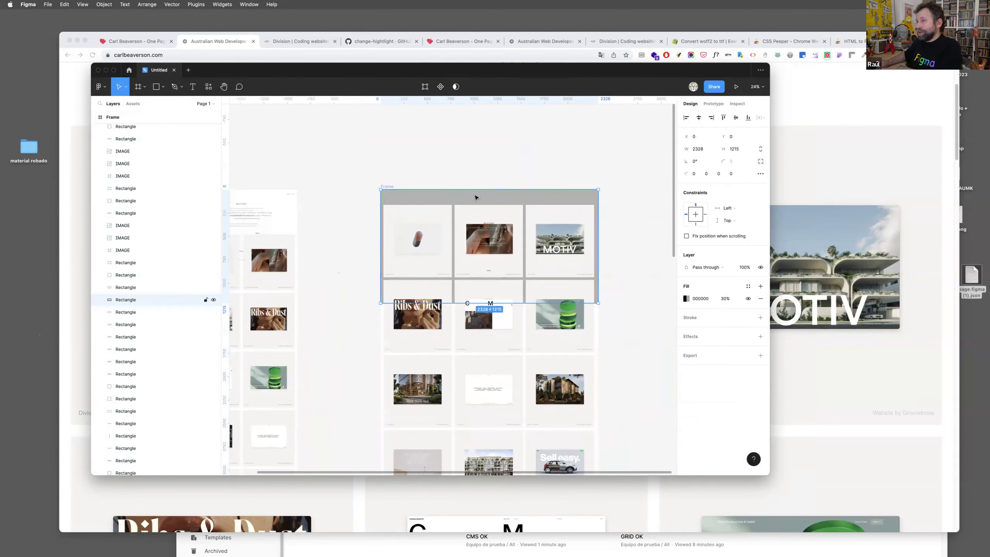
key(Escape)
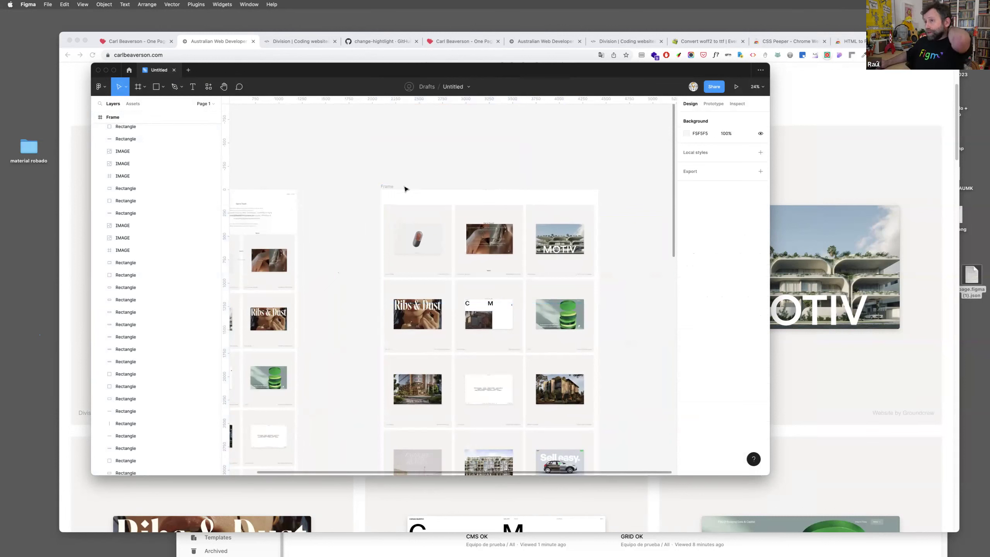
click(387, 187)
drag(424, 183, 430, 157)
click(432, 142)
scroll(445, 214, down, 6)
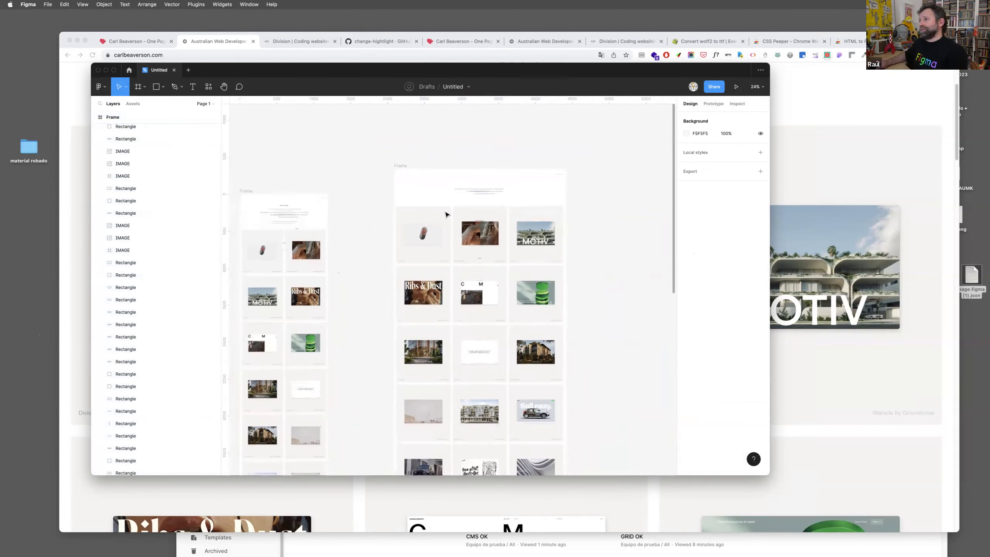
Examine the Division Code image layer and the Get In Touch text layers overlapping the AG Designer Jeweller image.
scroll(445, 214, up, 3)
click(432, 220)
scroll(428, 226, up, 3)
click(428, 225)
scroll(428, 226, up, 6)
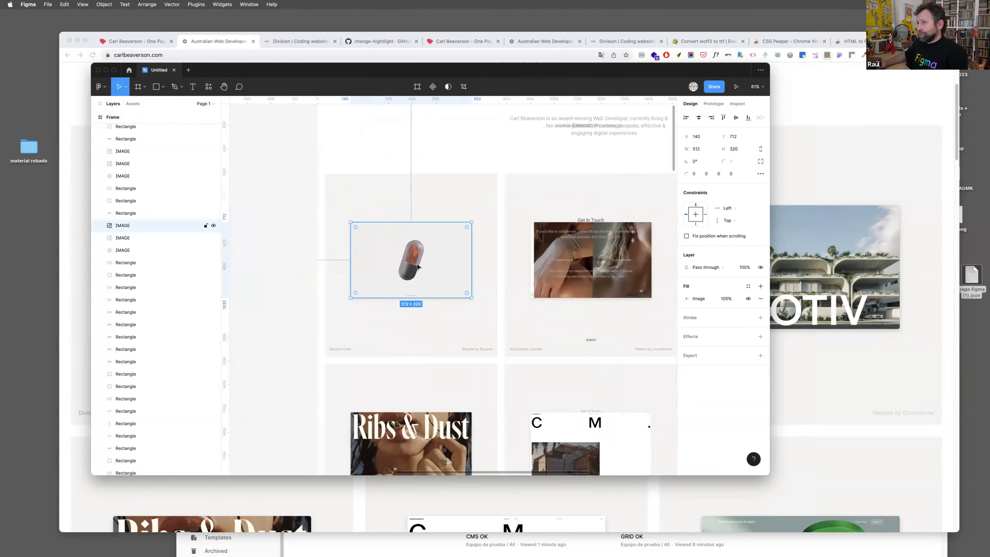
drag(376, 275, 374, 290)
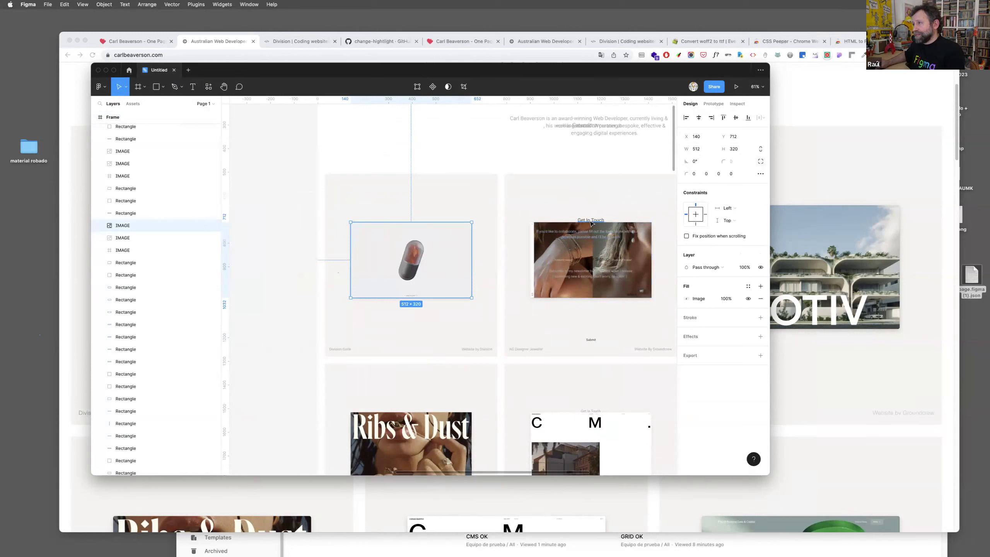
key(Escape)
click(596, 238)
click(590, 274)
key(Escape)
click(567, 262)
key(Escape)
Compare the project grids of the two imported frames, checking the background rectangle of a second-row card.
scroll(546, 227, down, 3)
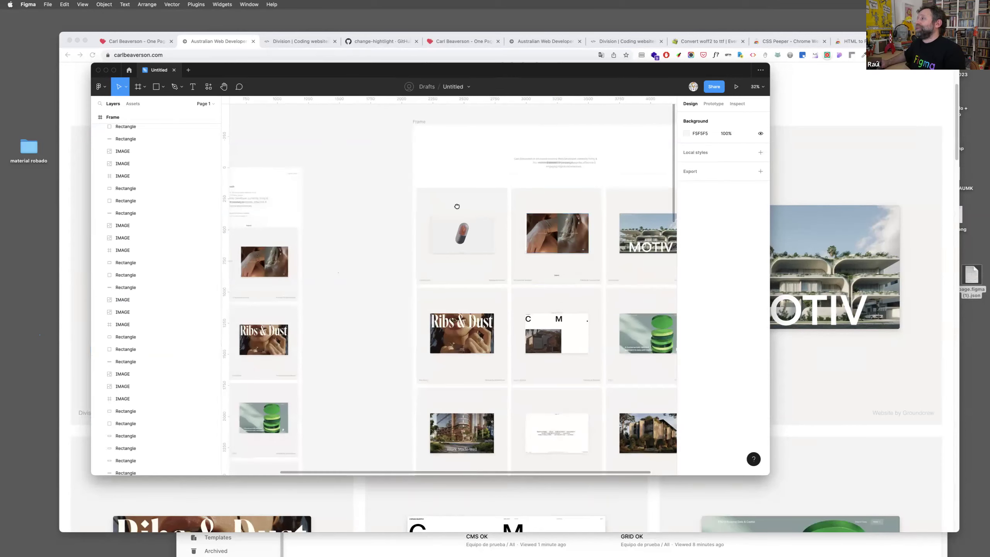
scroll(559, 241, down, 3)
scroll(540, 185, left, 3)
scroll(539, 185, down, 3)
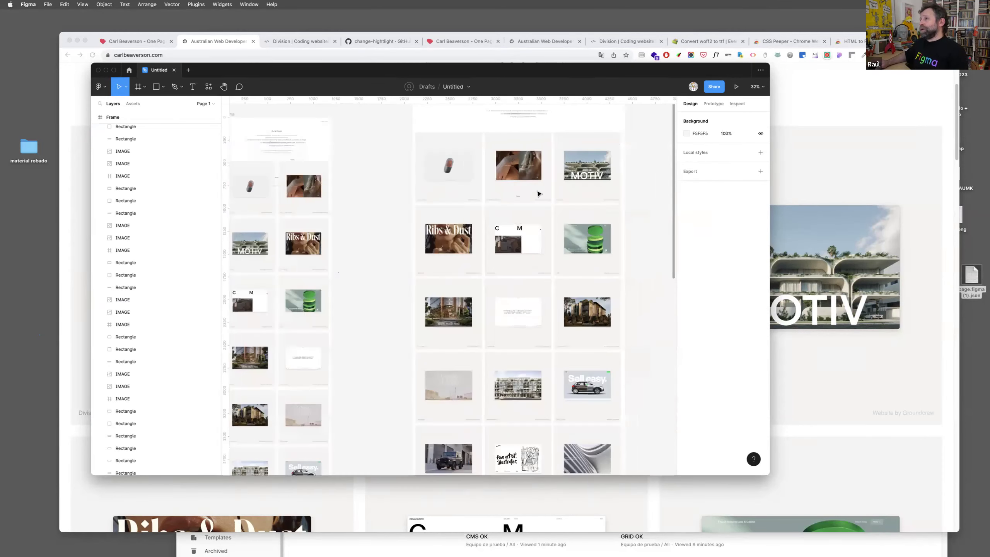
click(517, 214)
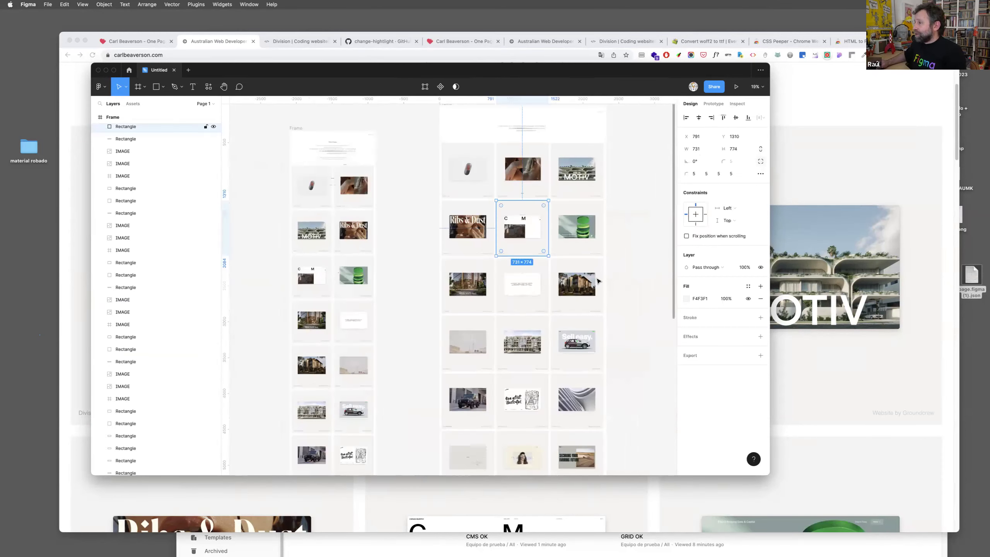
click(630, 204)
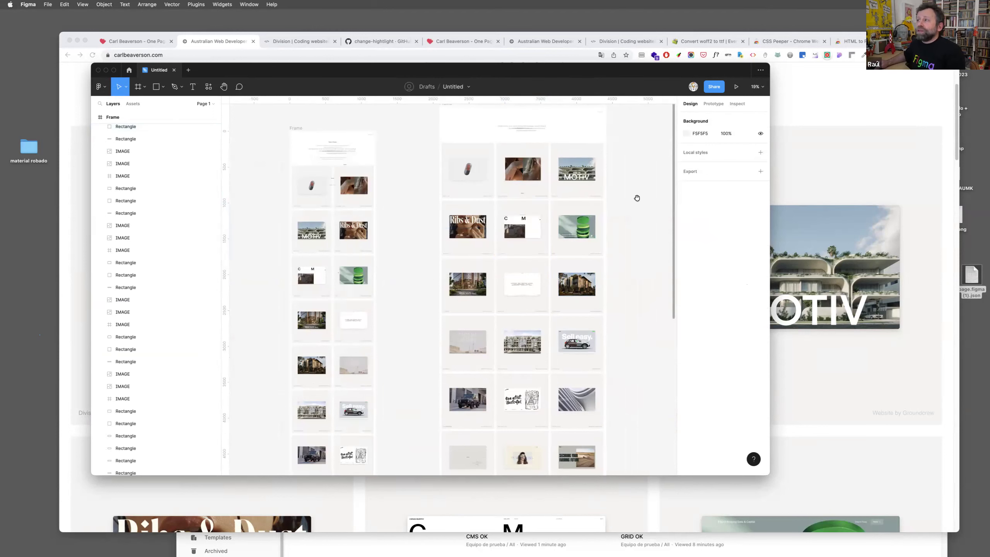
drag(637, 198, 599, 225)
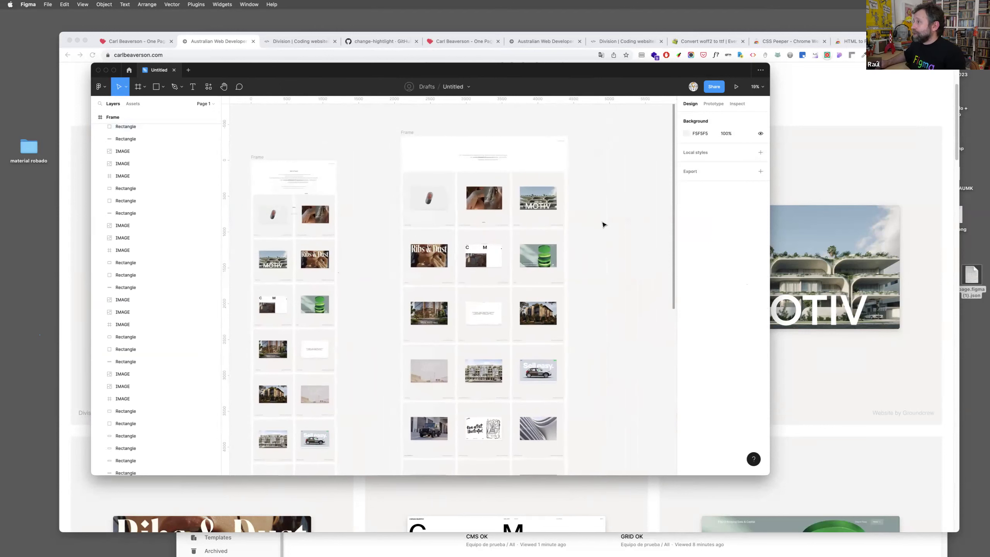
Run the html.to.design plugin from the recent plugins, with empty canvas in view beside the three-column frame.
scroll(369, 163, right, 10)
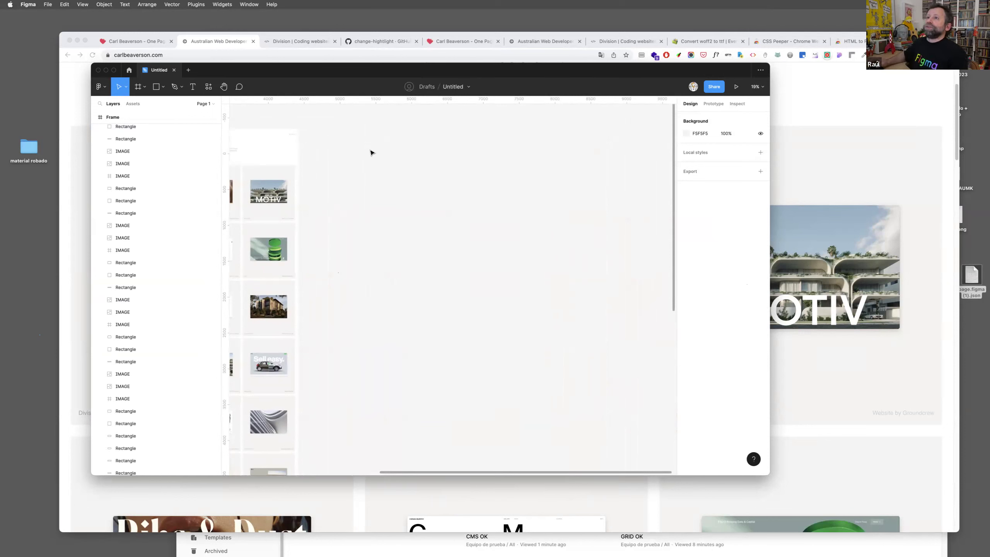
click(210, 88)
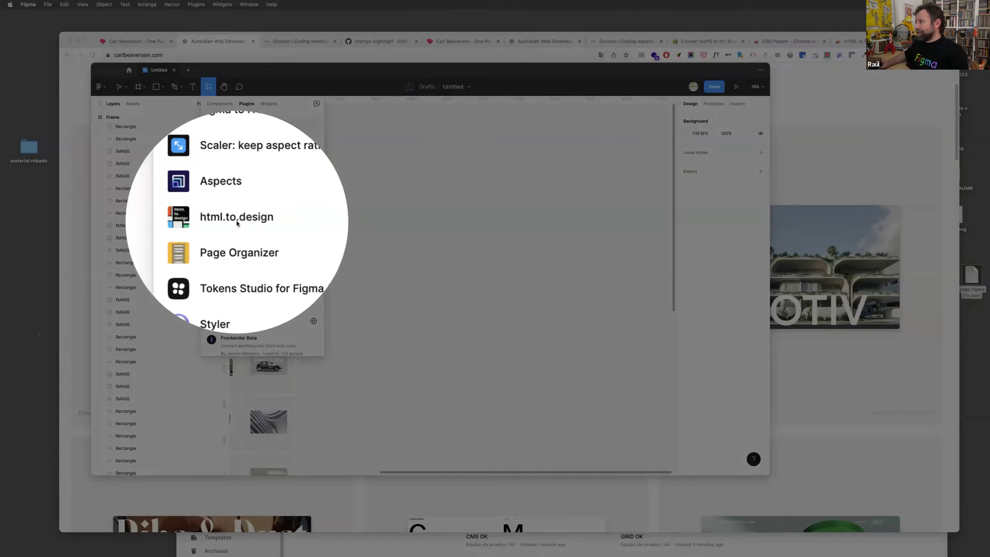
click(236, 222)
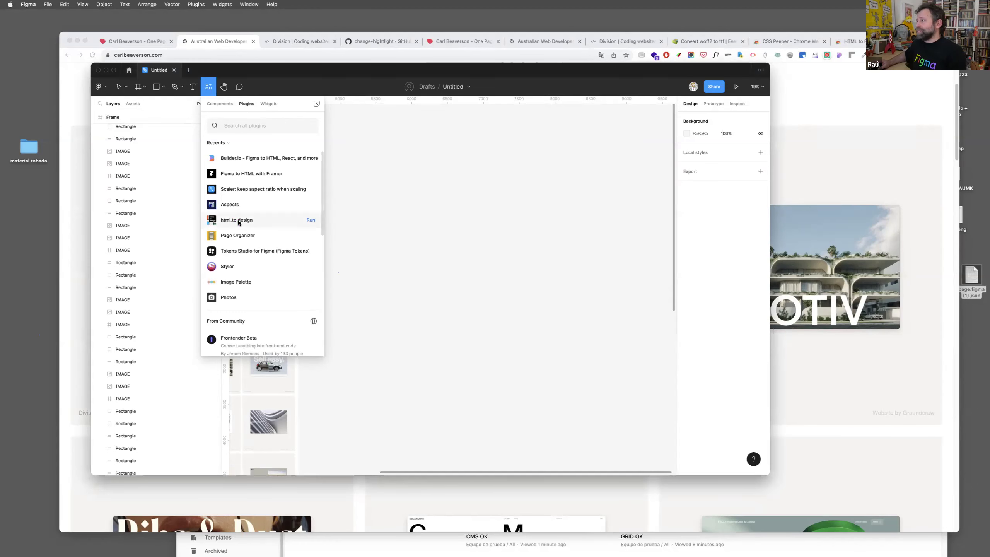
click(239, 221)
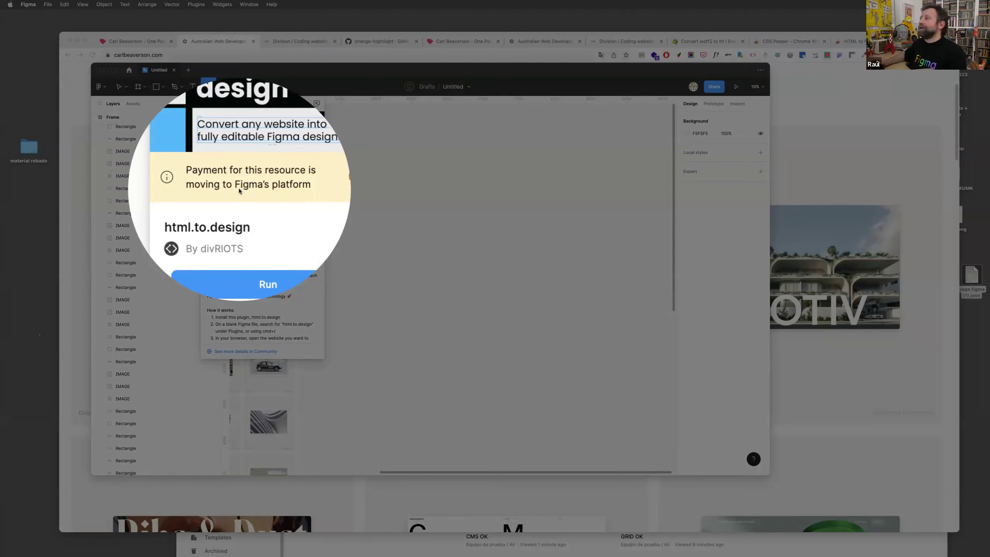
click(239, 190)
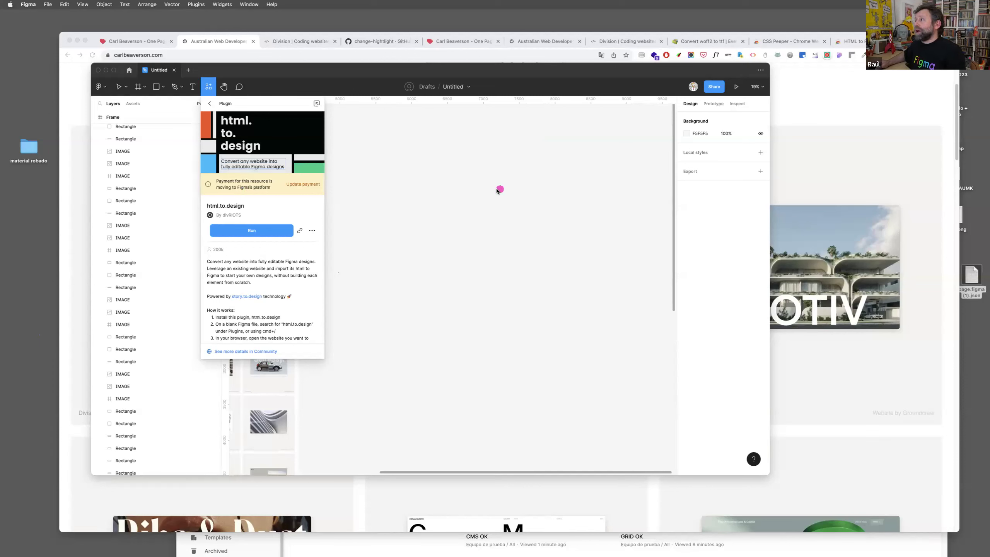
click(260, 232)
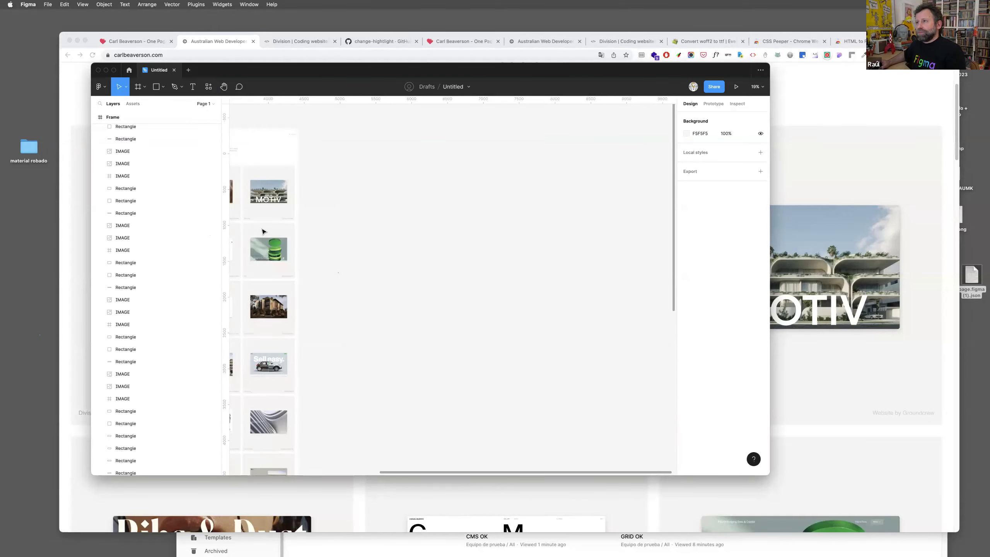
Import the portfolio homepage open in the browser by its URL with html.to.design, and close the plugin.
drag(674, 158, 448, 133)
triple_click(454, 207)
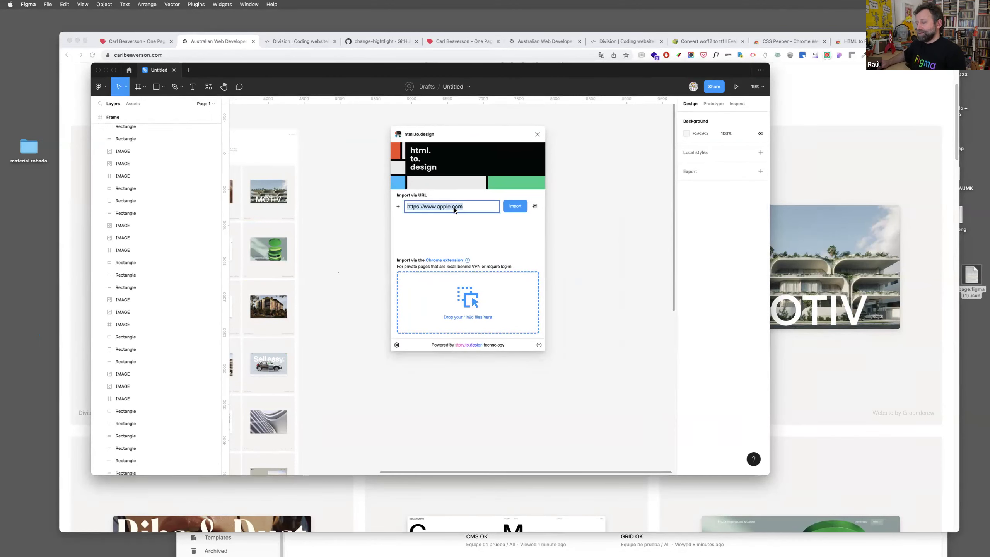
text(https://carlbeaverson.com/)
click(515, 206)
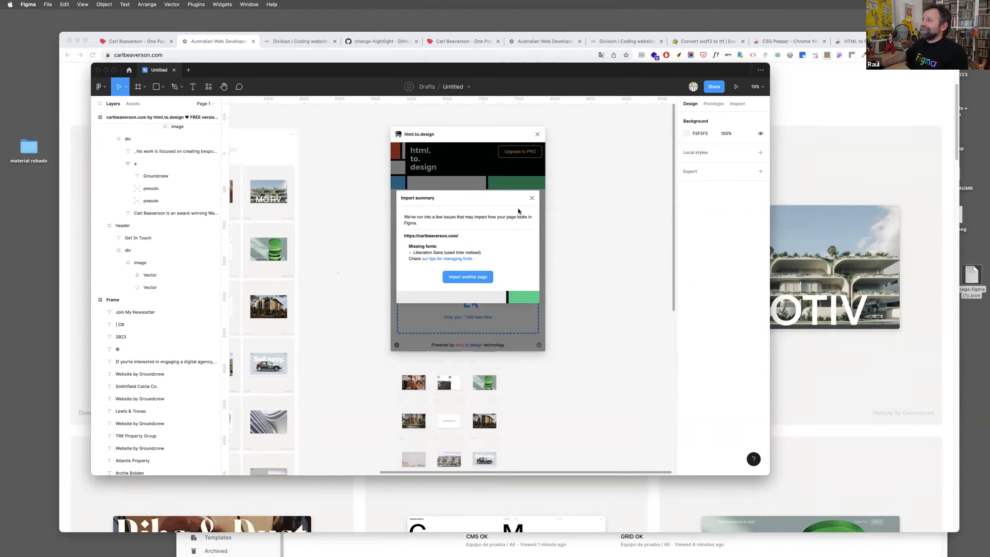
click(537, 134)
Add a white FFFFFF fill to the main frame inside the page imported by html.to.design.
scroll(507, 187, down, 5)
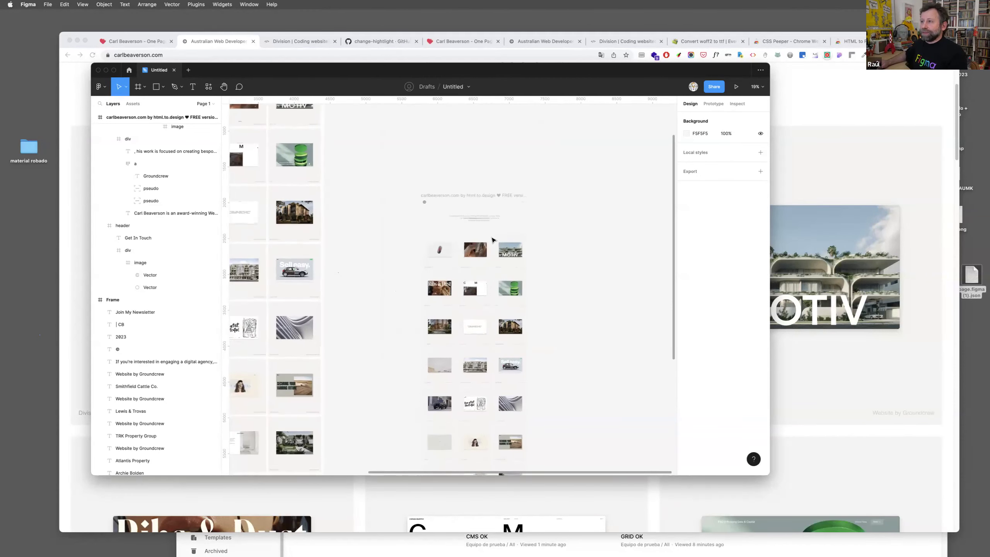
scroll(467, 236, up, 3)
scroll(467, 236, up, 2)
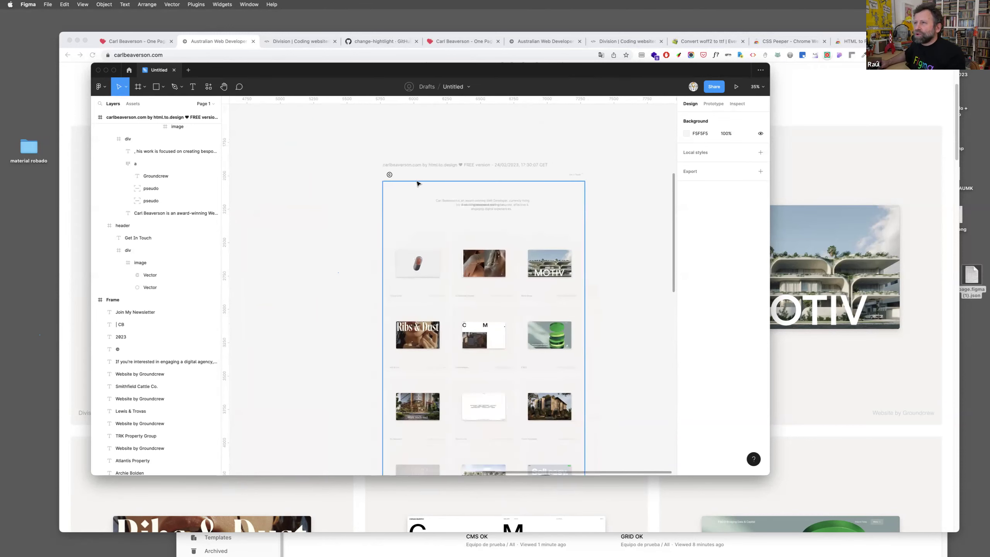
click(389, 175)
click(594, 197)
click(522, 190)
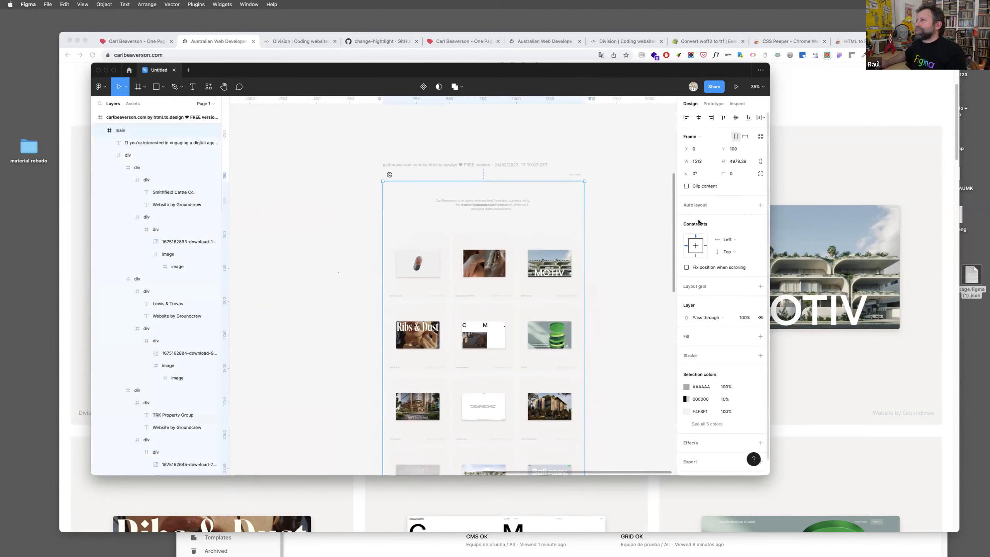
scroll(694, 273, down, 1)
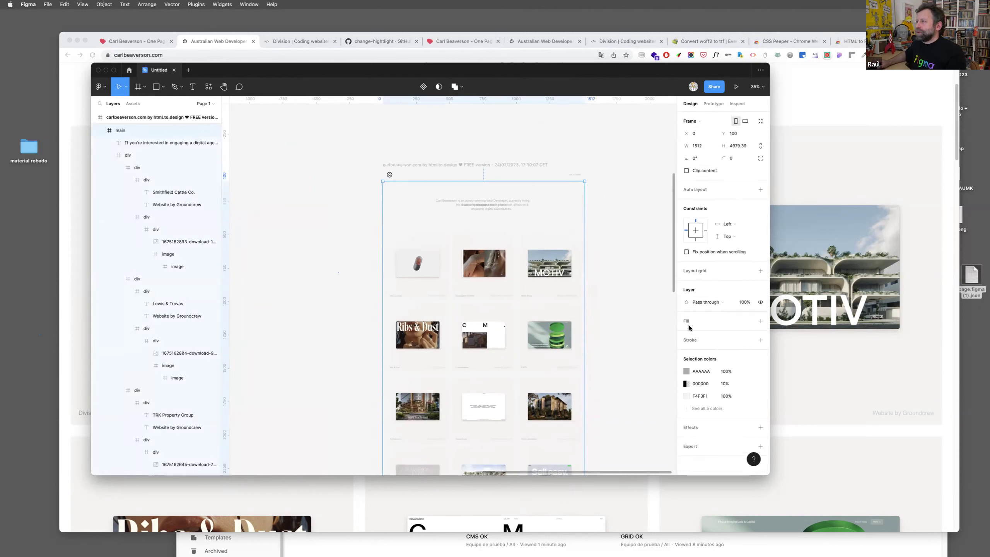
click(619, 256)
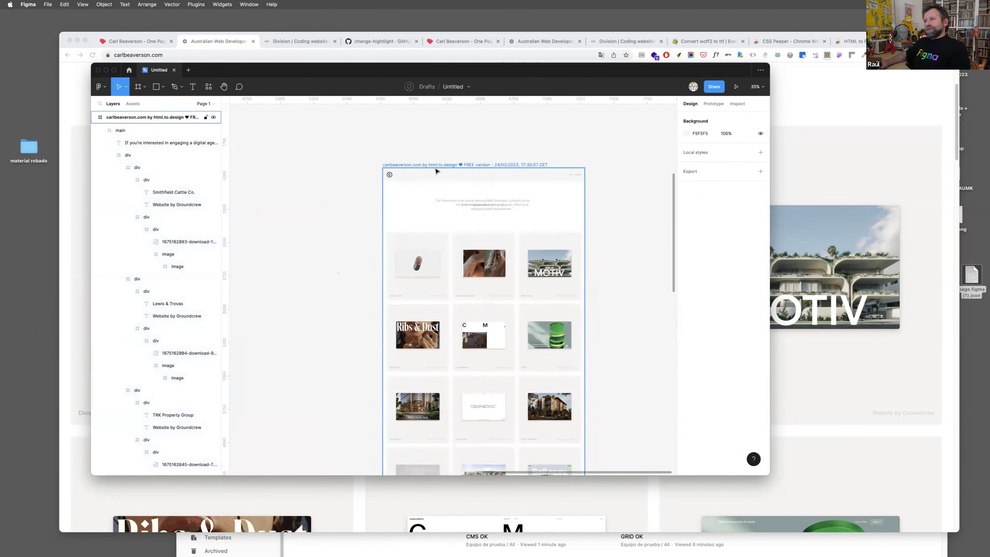
Examine the Motiv Group card in the imported grid and how its divs, texts and images are nested in the layers.
scroll(448, 199, up, 5)
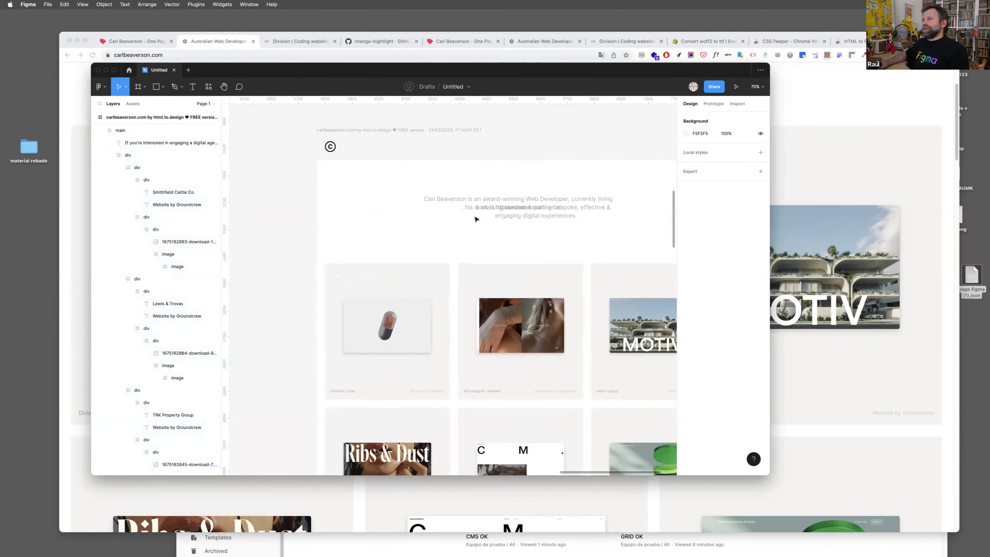
scroll(475, 218, down, 4)
scroll(507, 234, down, 2)
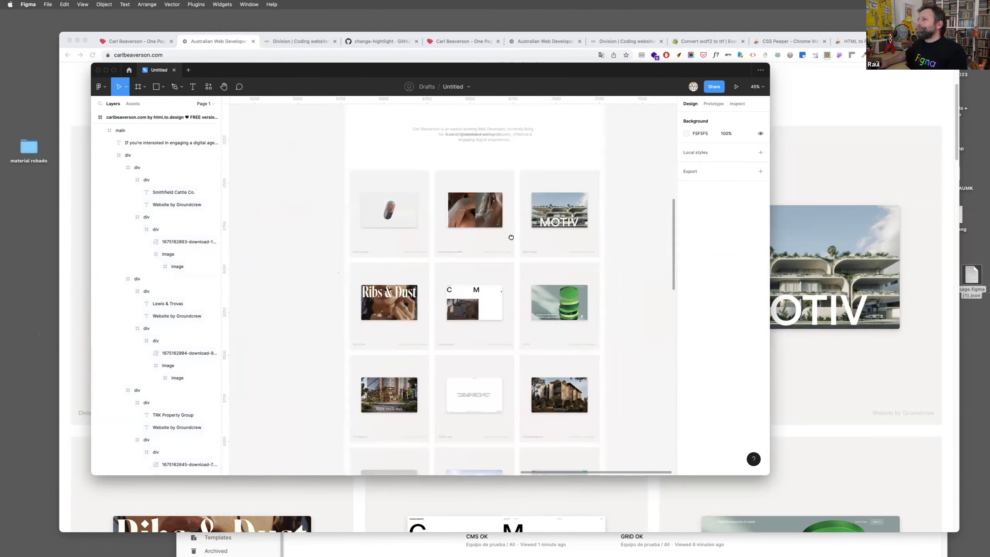
scroll(511, 237, down, 2)
click(551, 182)
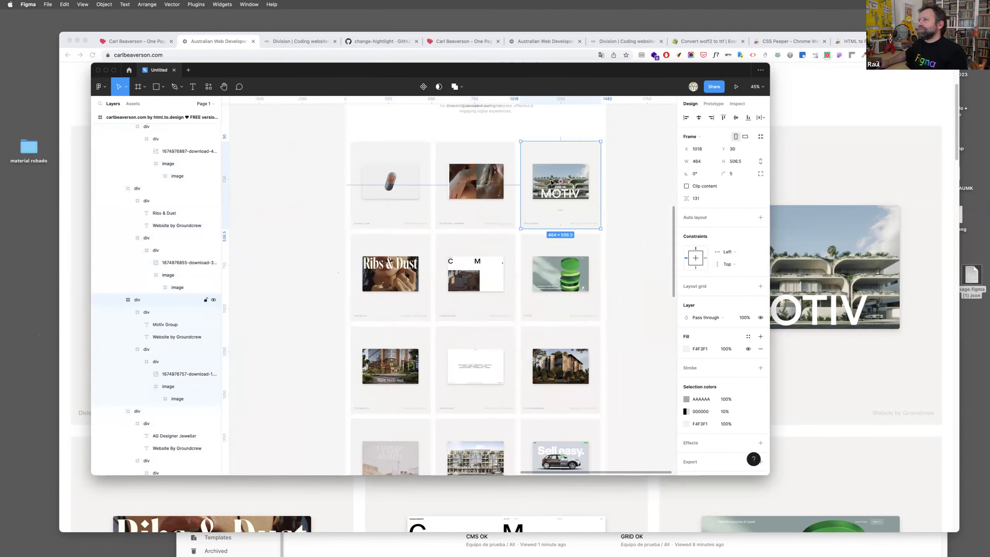
click(568, 178)
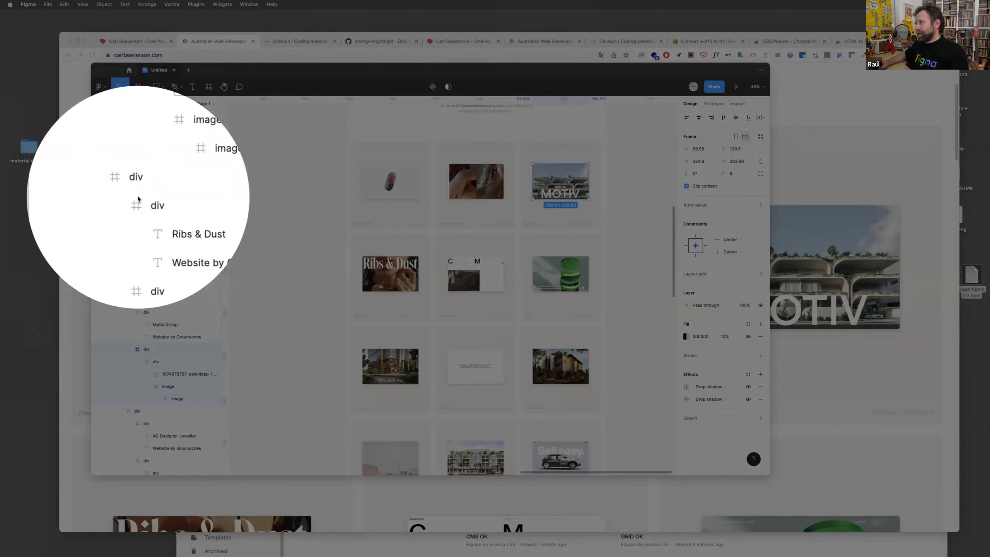
key(Escape)
mouse_move(110, 175)
mouse_down()
mouse_move(150, 184)
mouse_move(115, 195)
mouse_up()
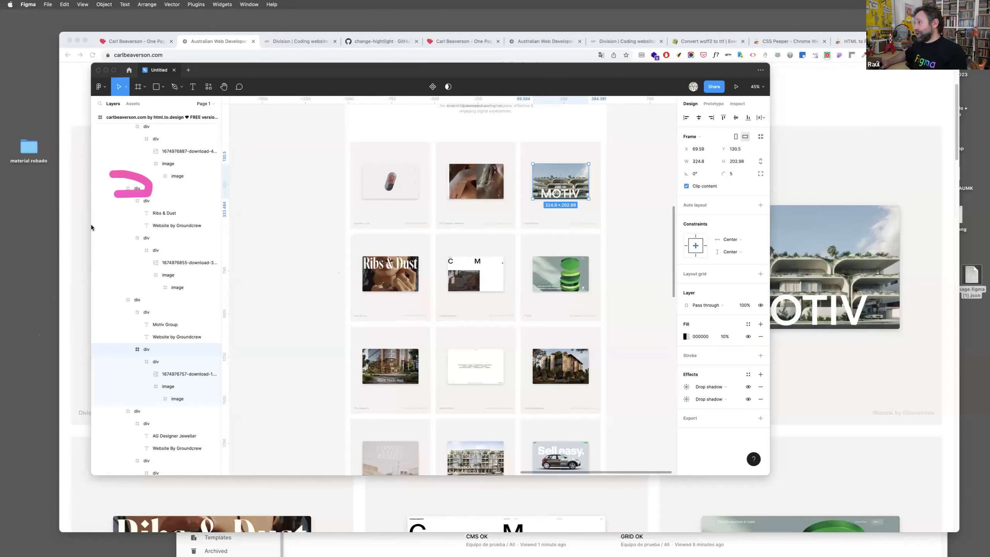
mouse_move(202, 305)
mouse_down()
mouse_move(201, 316)
mouse_move(167, 246)
mouse_up()
drag(167, 246, 188, 263)
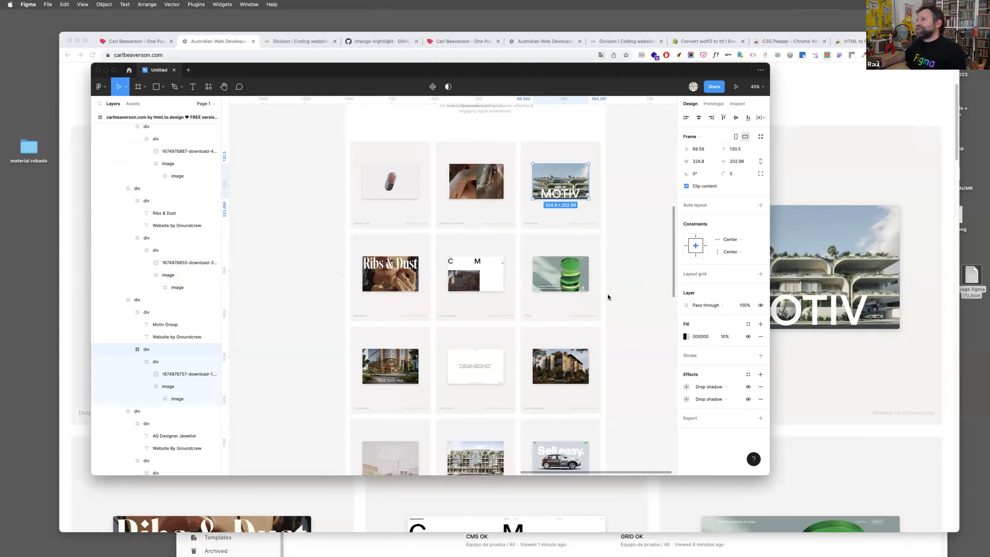
Examine the Division Code card's caption frame and its title text layer in the imported page.
scroll(608, 294, down, 5)
click(630, 293)
drag(558, 261, 567, 260)
click(630, 274)
scroll(586, 261, right, 2)
scroll(586, 261, down, 1)
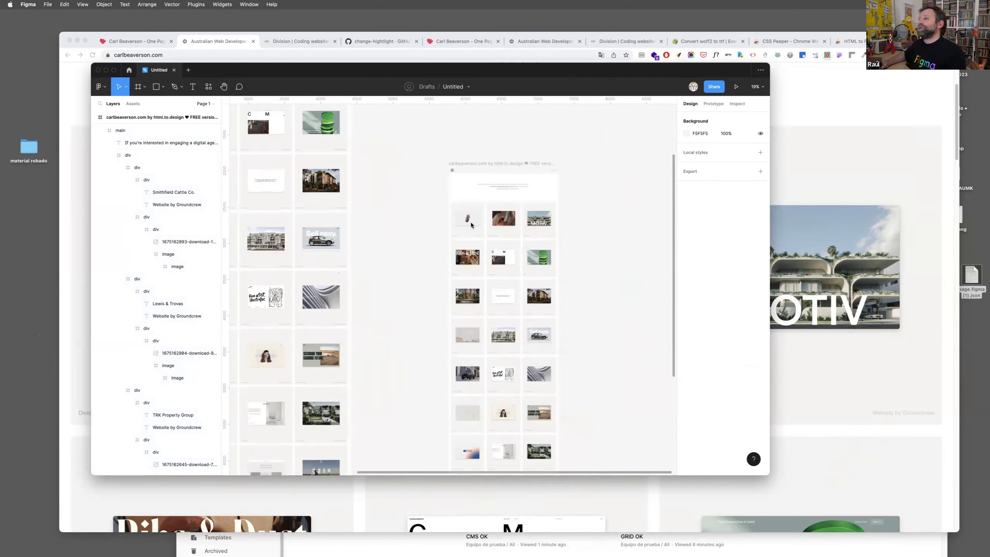
scroll(470, 223, up, 10)
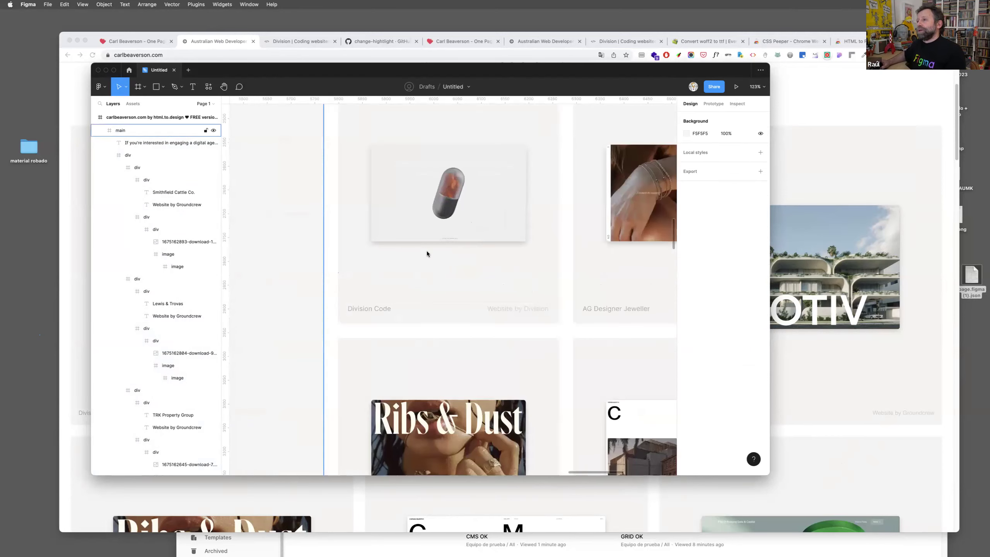
click(420, 240)
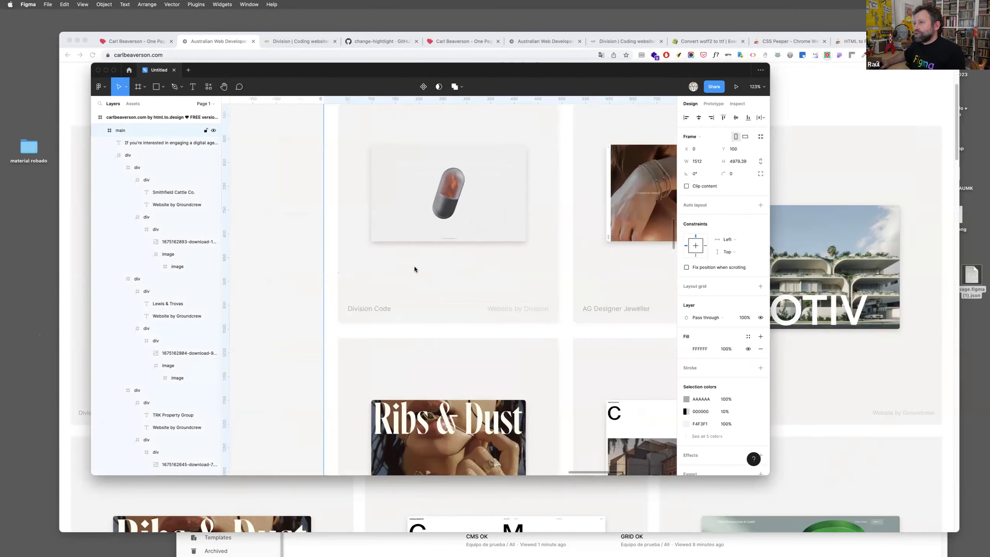
click(371, 309)
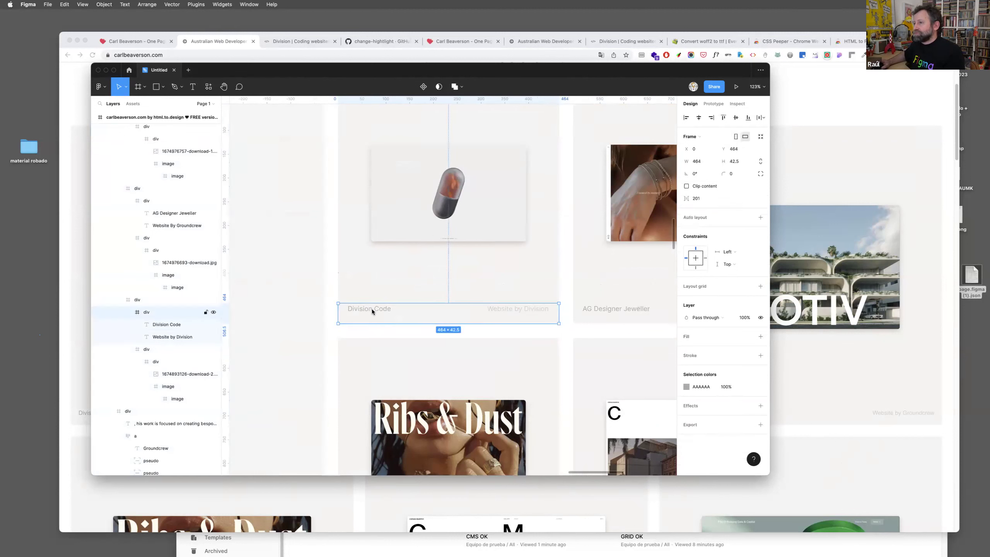
click(371, 309)
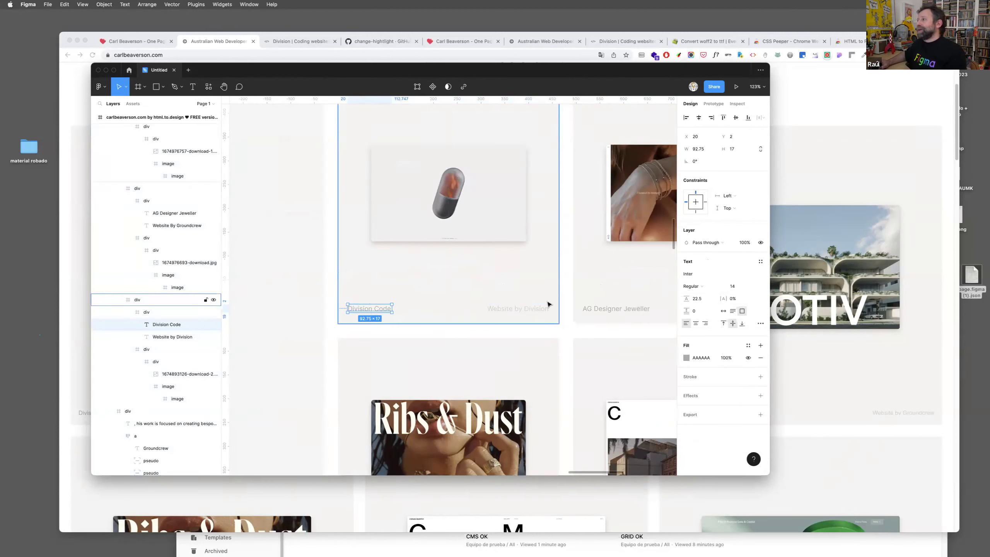
Examine the imported page's main frame and the image frame of the middle card in the third row.
scroll(548, 305, down, 5)
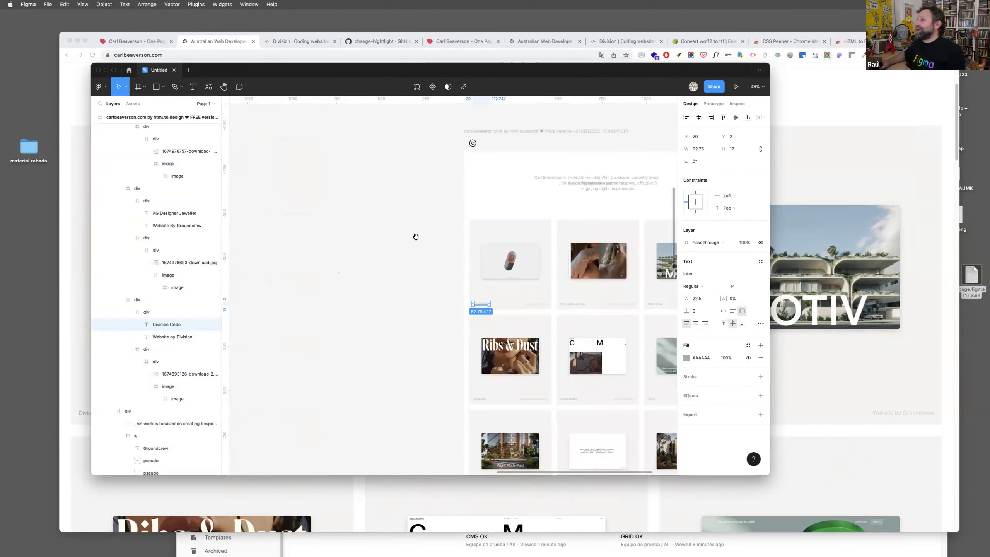
click(415, 236)
scroll(308, 241, down, 1)
scroll(308, 241, right, 2)
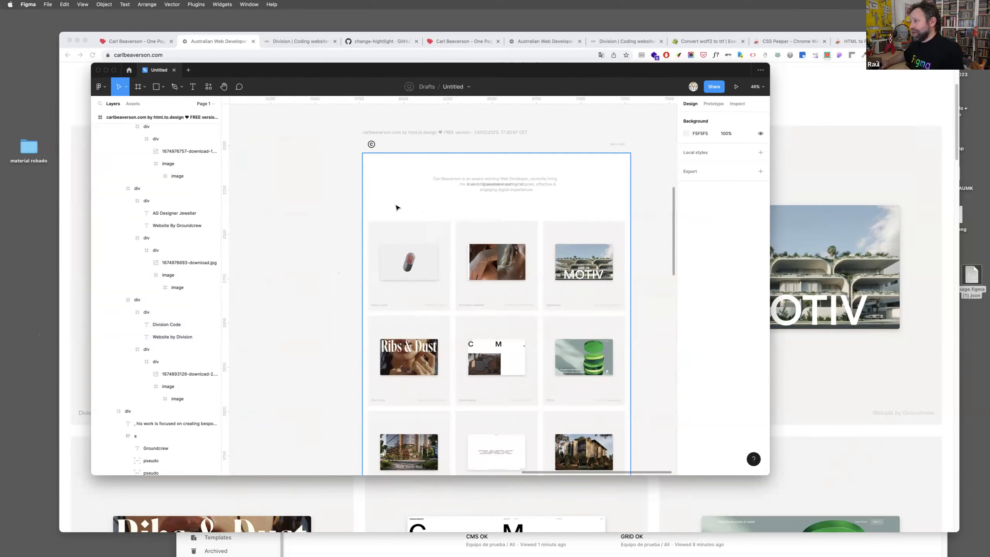
click(488, 184)
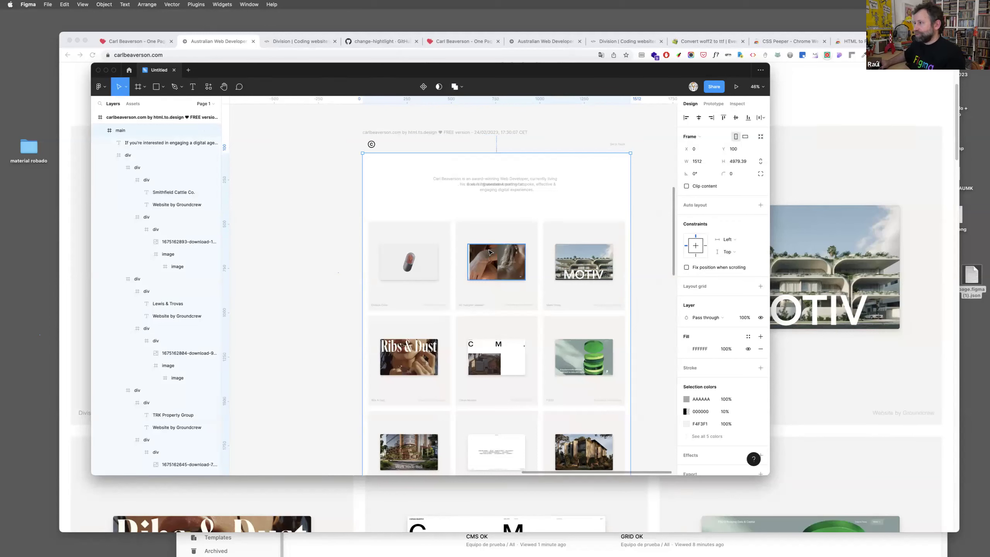
scroll(489, 251, down, 5)
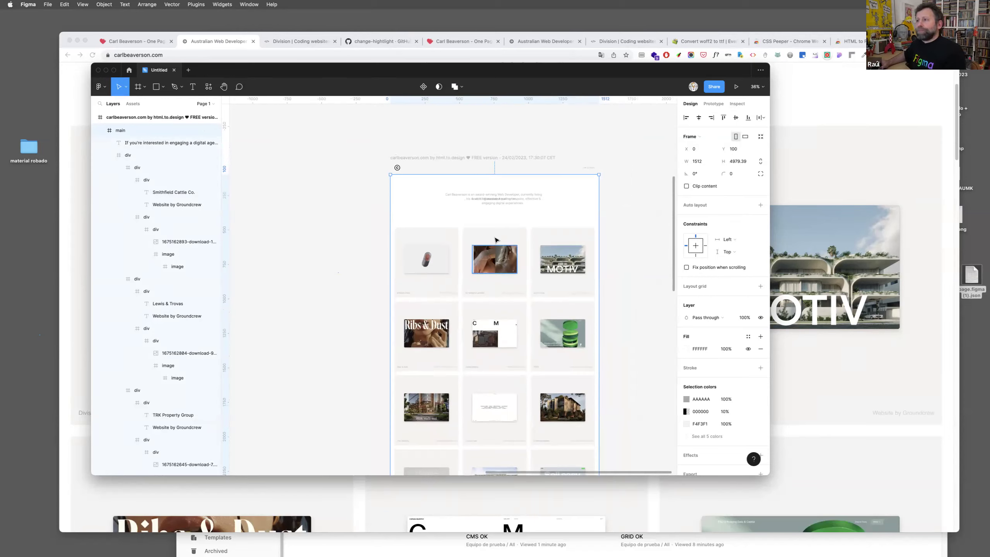
scroll(495, 239, down, 10)
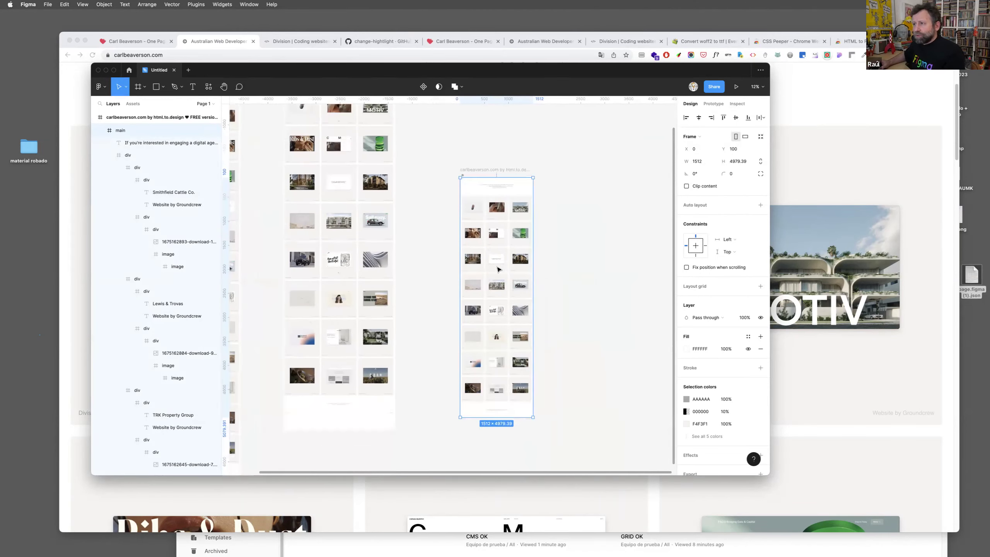
scroll(498, 265, up, 6)
click(490, 252)
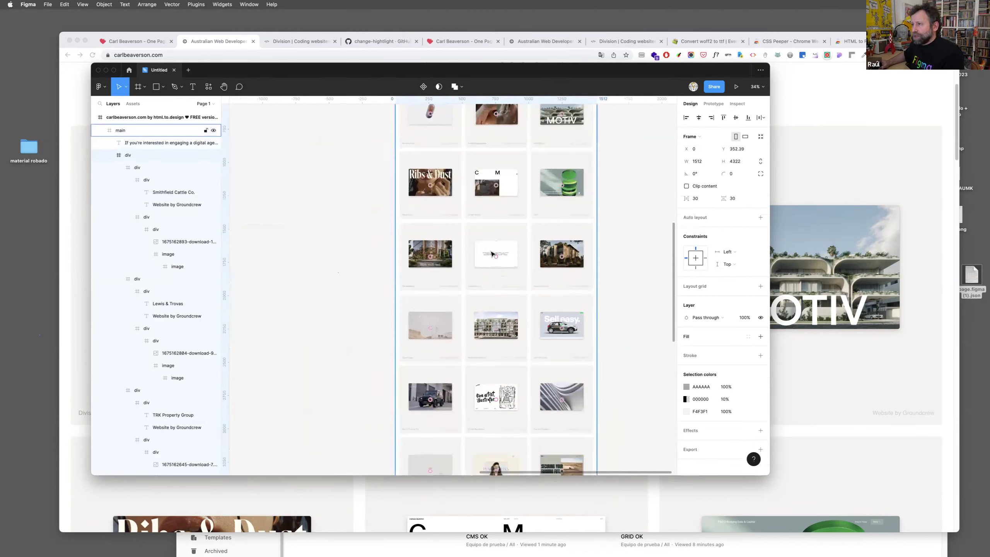
double_click(490, 252)
double_click(490, 252)
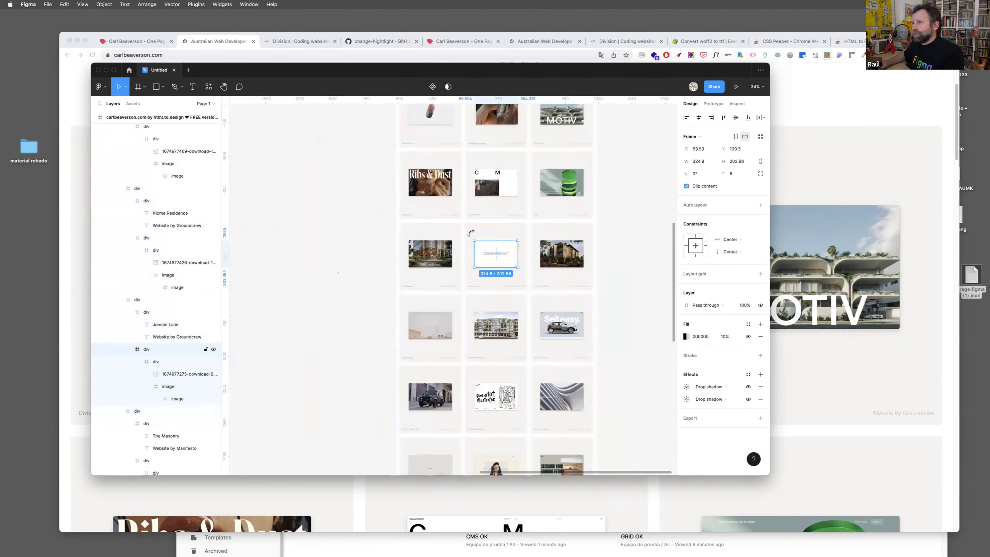
Try pulling the Division Code card out of the imported grid onto the empty canvas beside the page.
scroll(436, 168, up, 2)
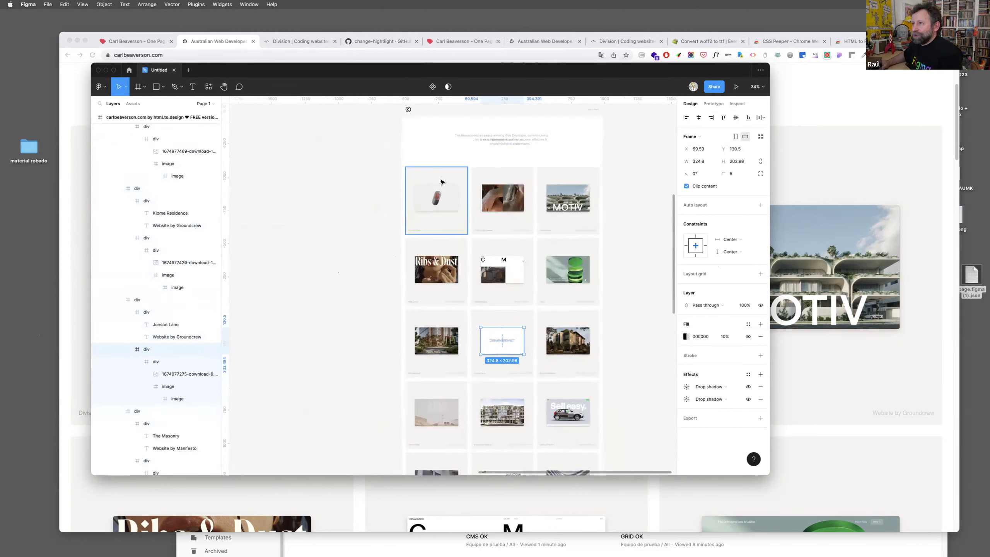
scroll(435, 164, up, 3)
click(435, 166)
drag(438, 174, 367, 195)
scroll(366, 194, up, 5)
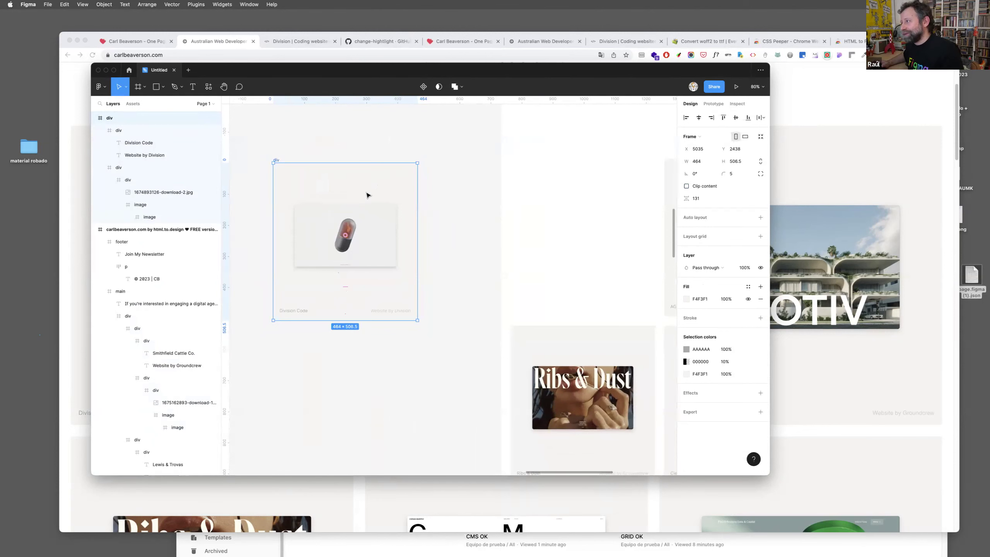
Undo the moves of the Division Code card and deselect it.
key(super+z)
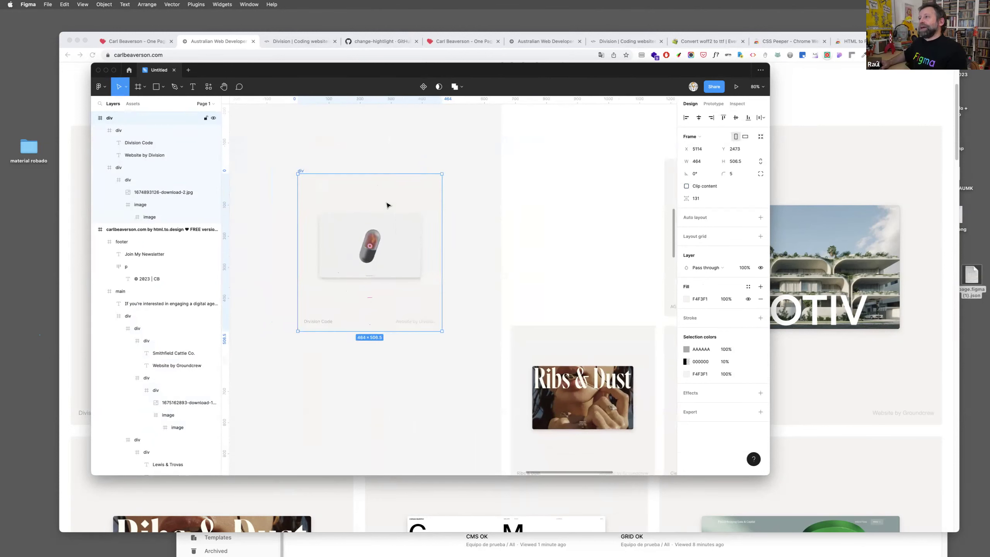
key(super+z)
click(429, 262)
scroll(429, 262, down, 10)
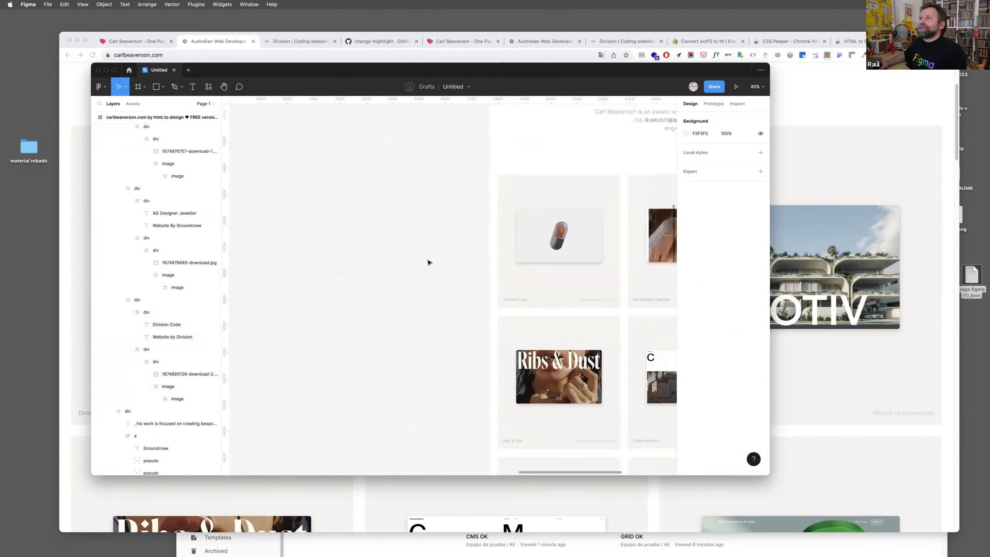
Examine the smaller html.to.design import beside the large one, including its intro text and first project rows.
scroll(429, 262, down, 3)
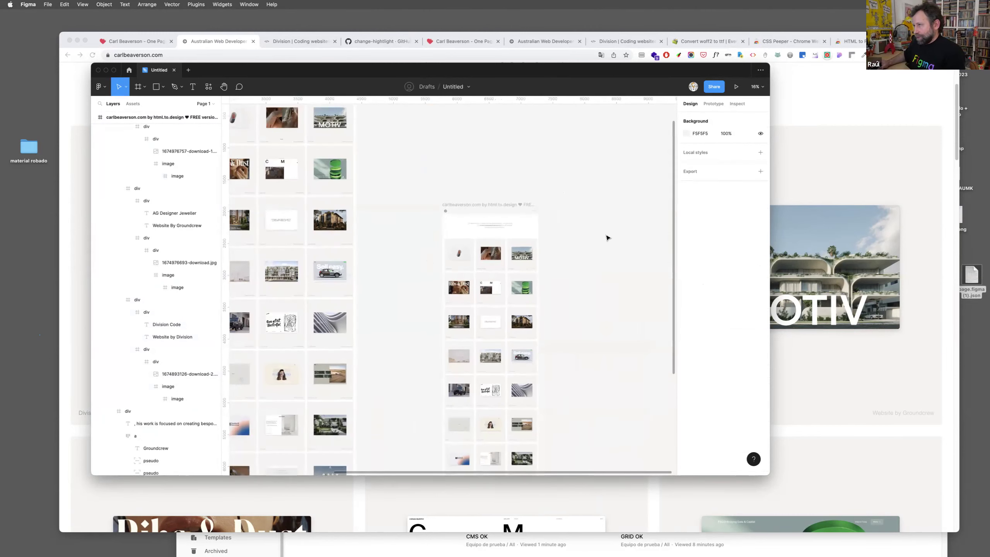
scroll(544, 233, right, 3)
scroll(540, 219, down, 4)
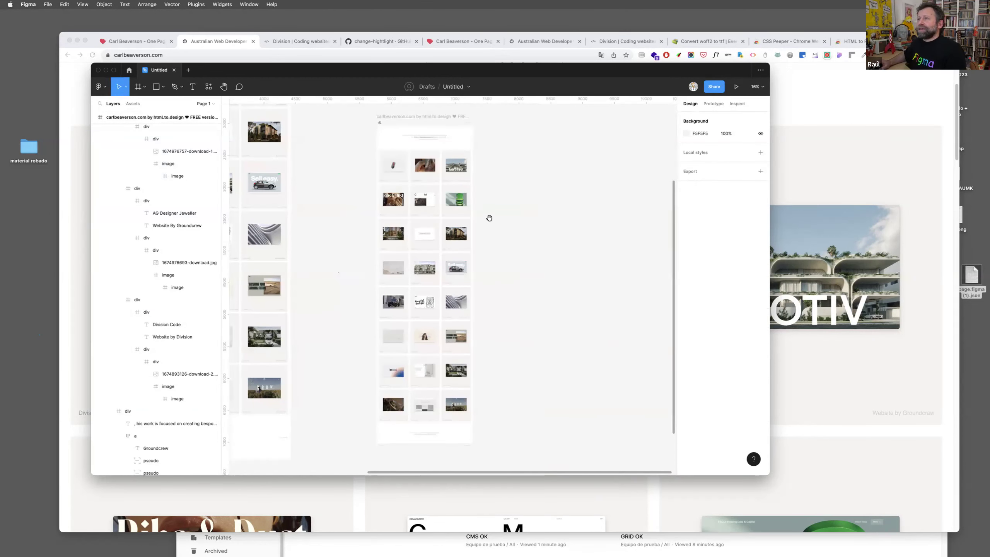
scroll(490, 218, up, 2)
scroll(498, 236, down, 1)
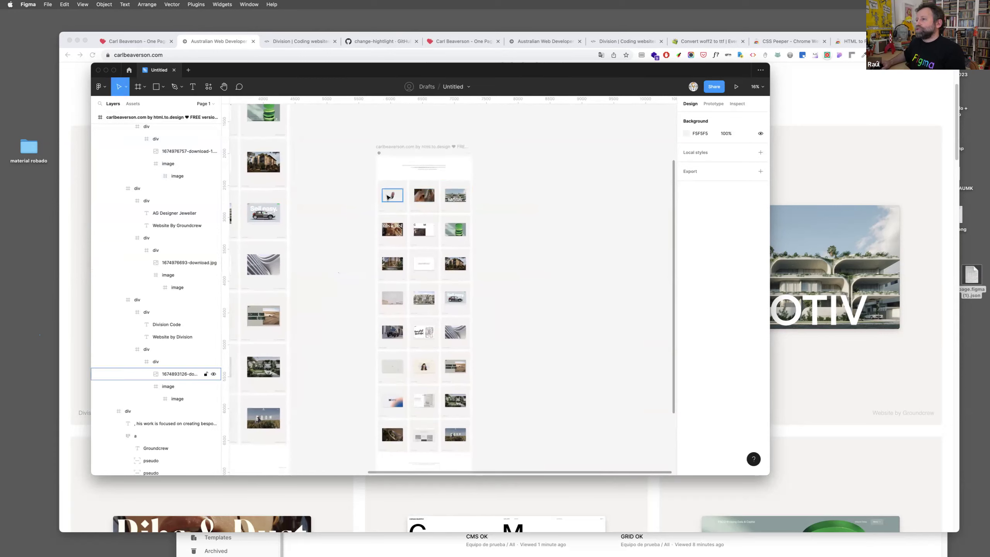
scroll(390, 199, up, 3)
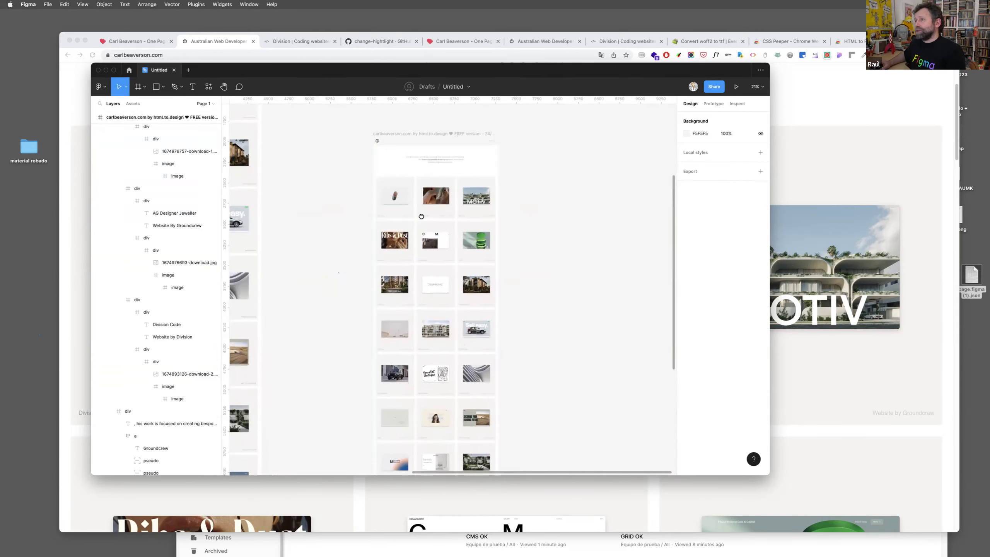
scroll(417, 216, up, 2)
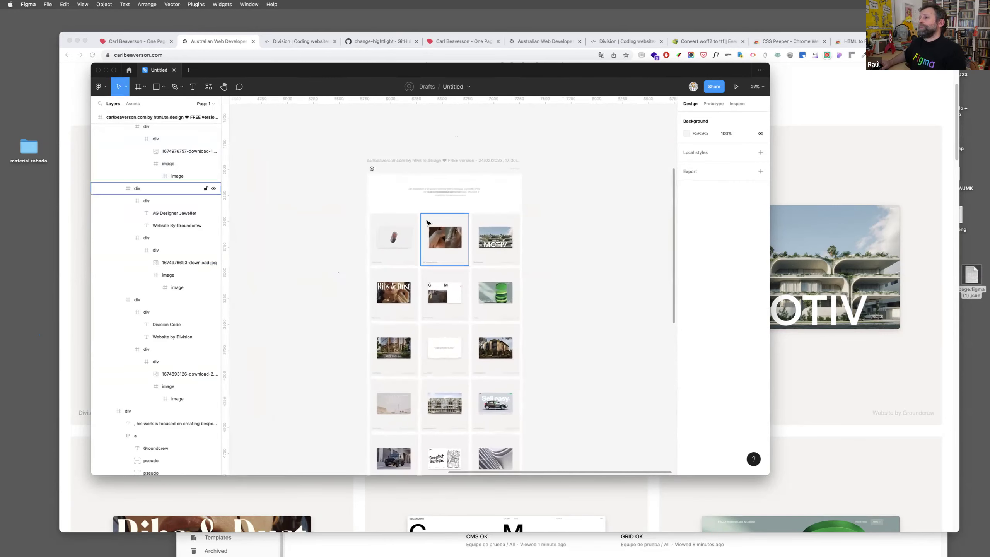
scroll(426, 224, up, 5)
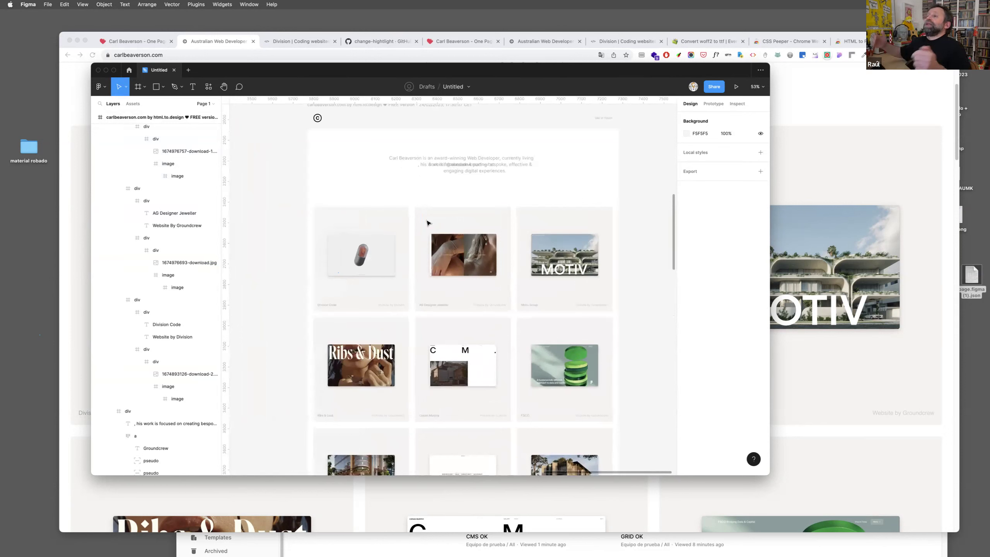
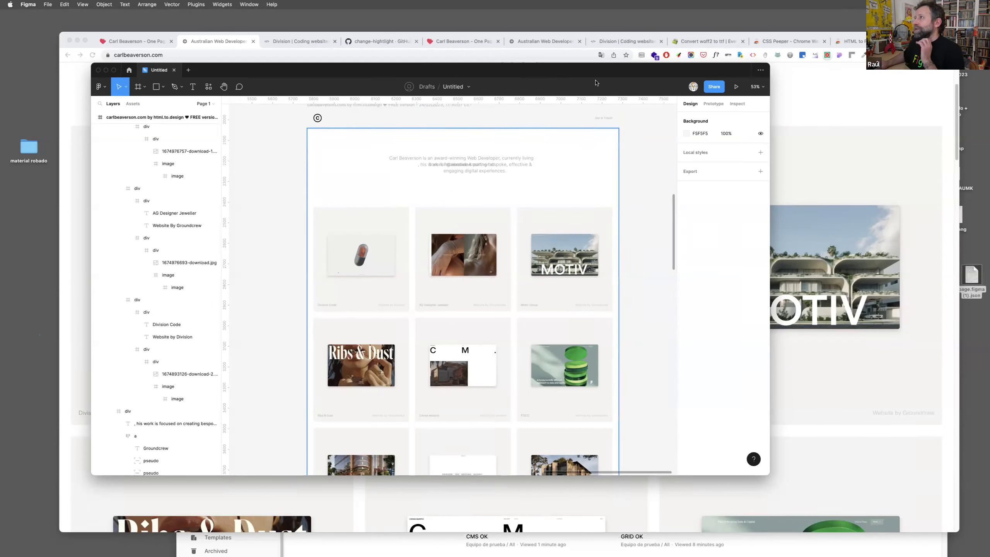
Switch to Chrome and look through the full project grid of the original carlbeaverson.com page.
click(283, 42)
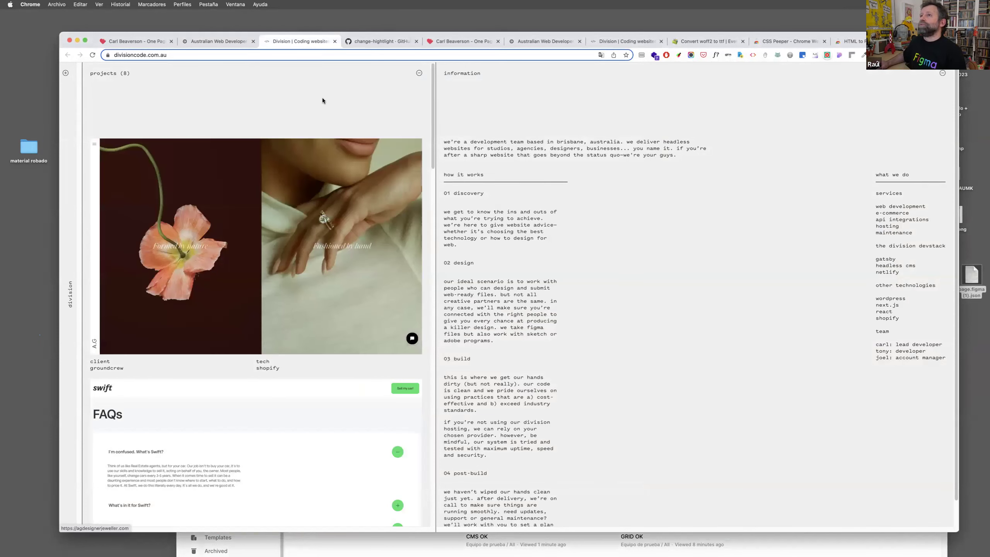
click(223, 42)
scroll(568, 273, down, 3)
scroll(569, 274, down, 15)
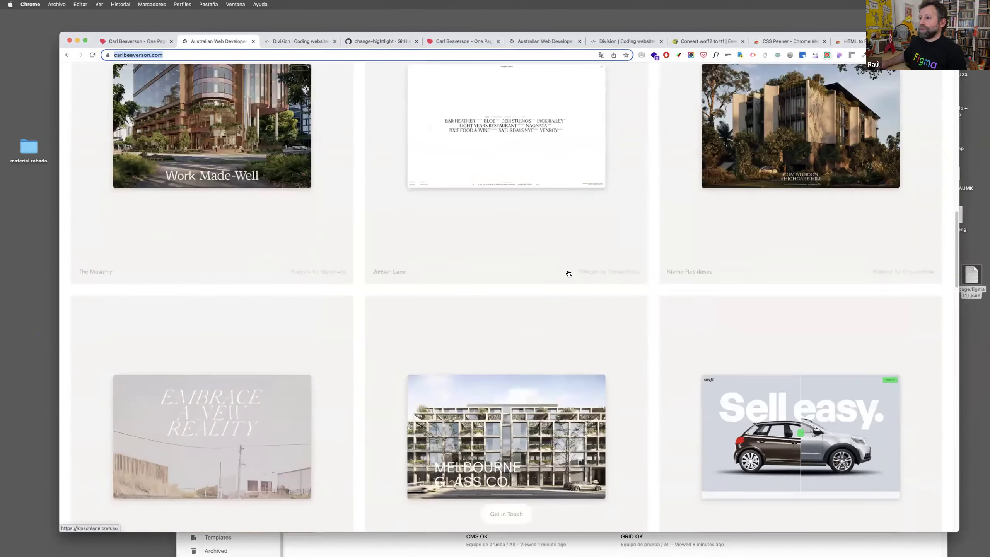
scroll(569, 274, down, 20)
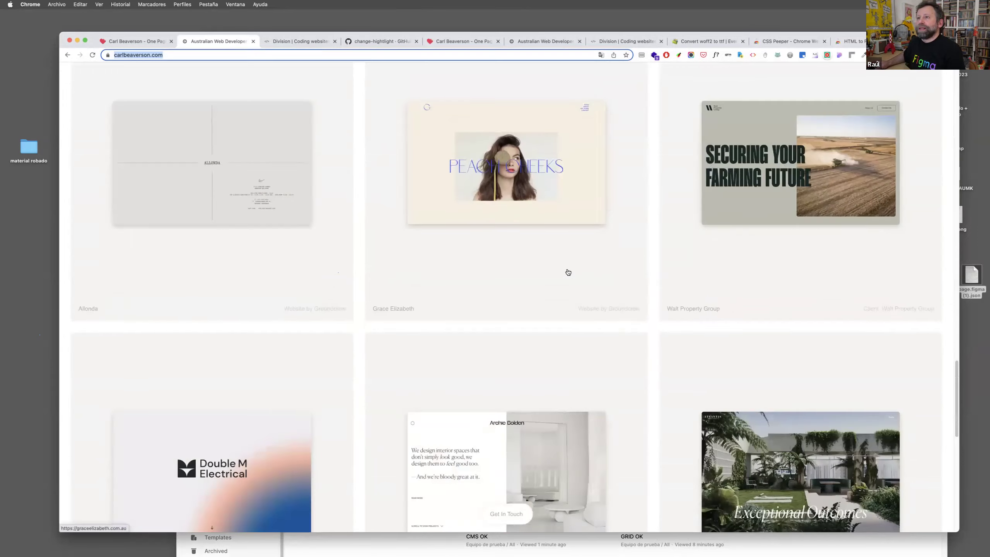
scroll(568, 273, up, 20)
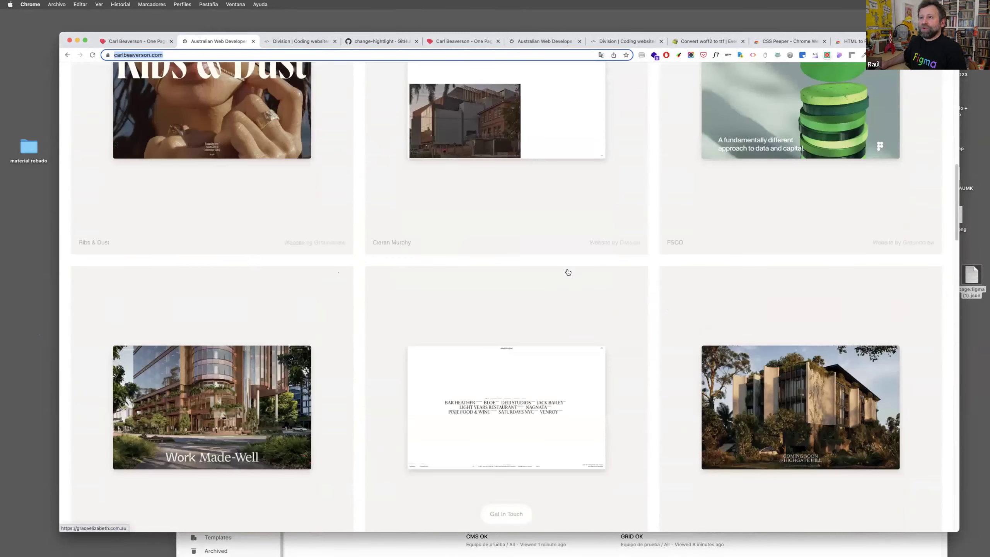
scroll(569, 272, up, 12)
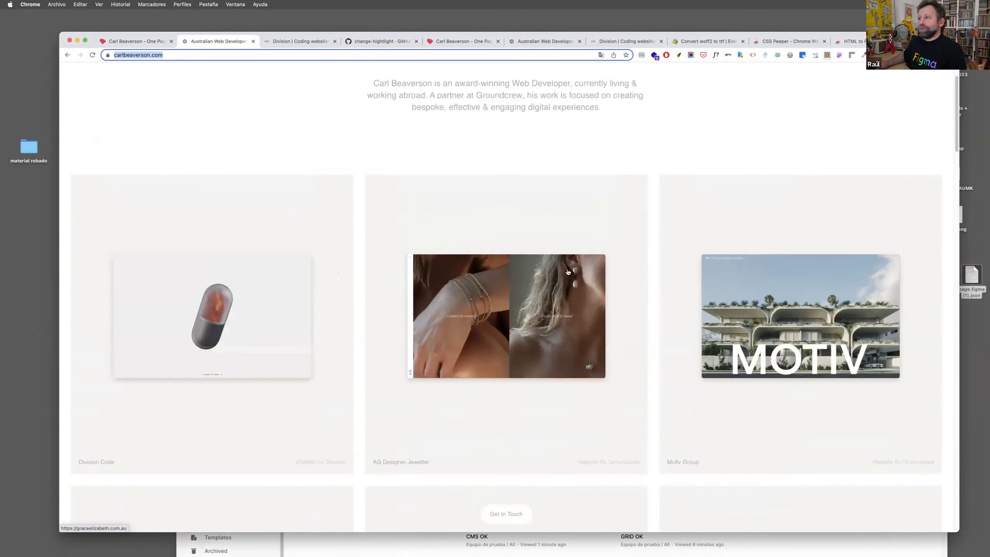
scroll(568, 272, down, 10)
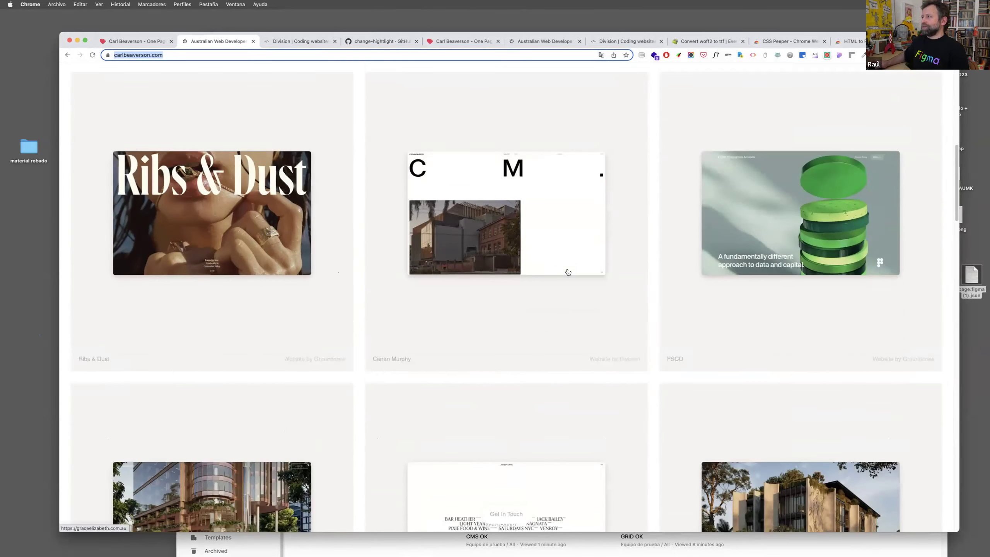
scroll(568, 272, down, 20)
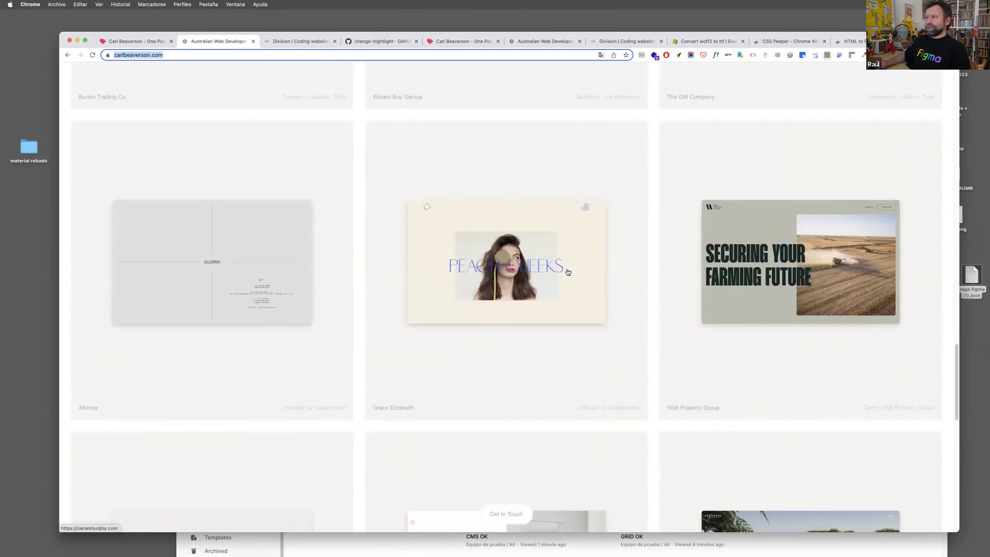
scroll(569, 272, down, 6)
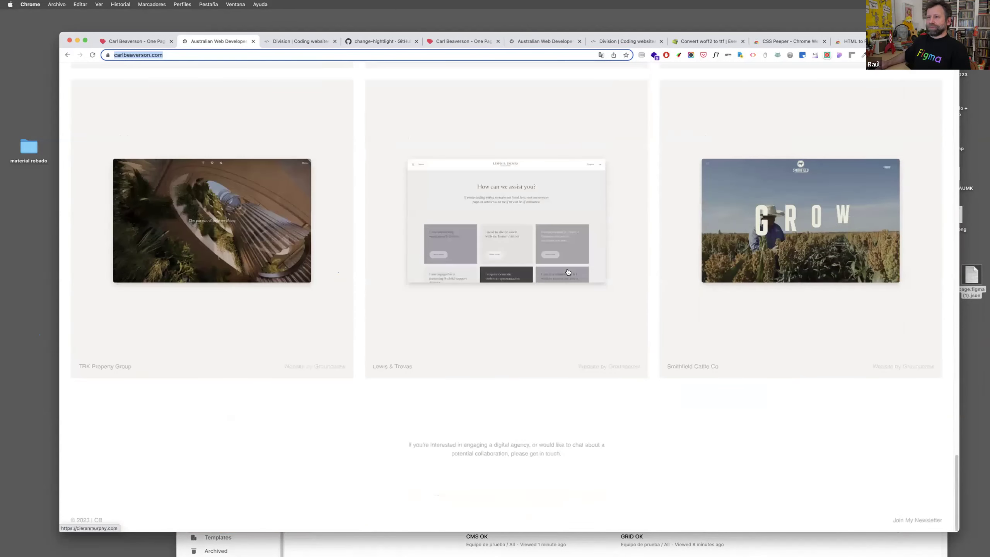
scroll(568, 272, up, 20)
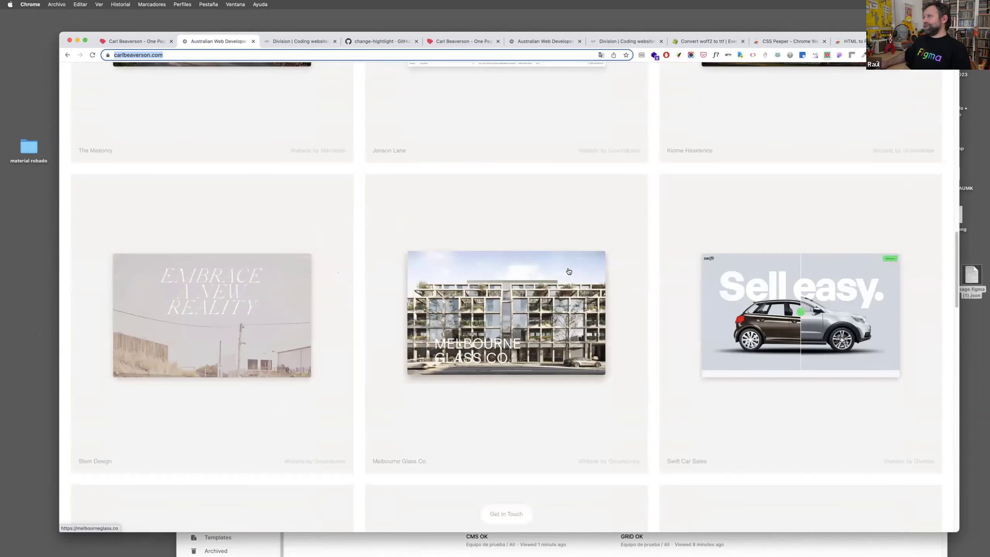
Open the FSCO project's website from the portfolio grid and go to its Our Products section.
scroll(719, 237, up, 5)
click(724, 231)
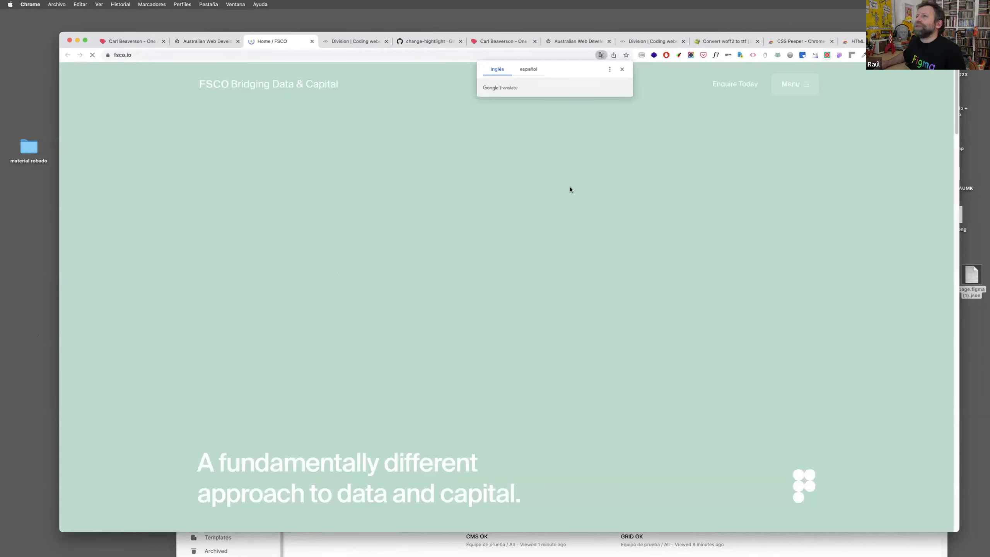
scroll(507, 236, down, 15)
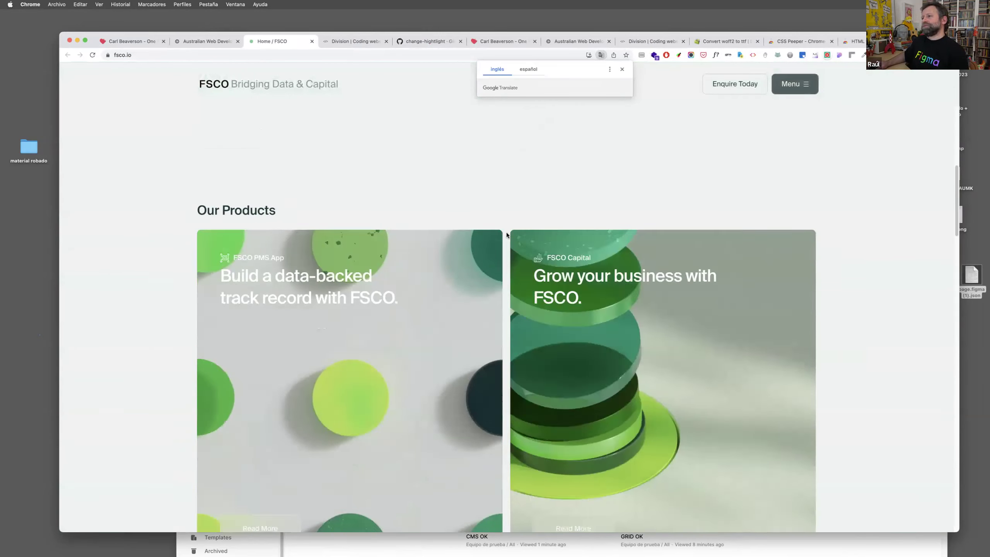
scroll(506, 234, up, 1)
scroll(506, 236, down, 1)
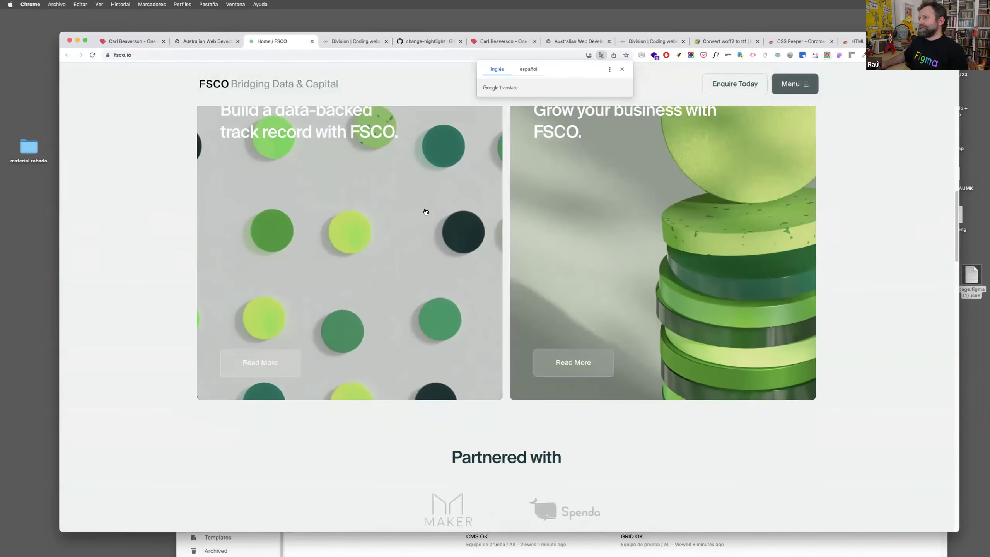
Inspect the FSCO PMS App card in DevTools and expand its nested markup down to the Read More button.
right_click(411, 193)
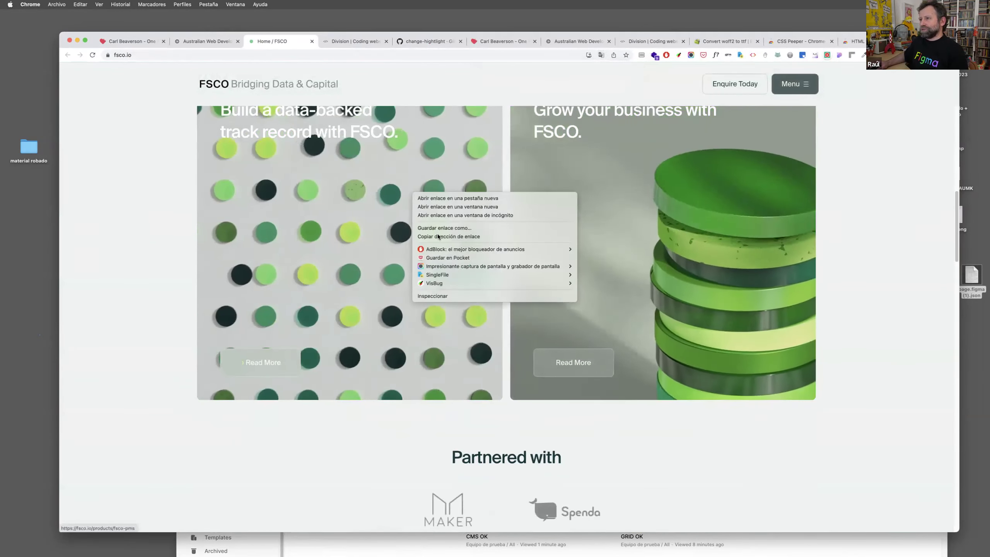
click(461, 295)
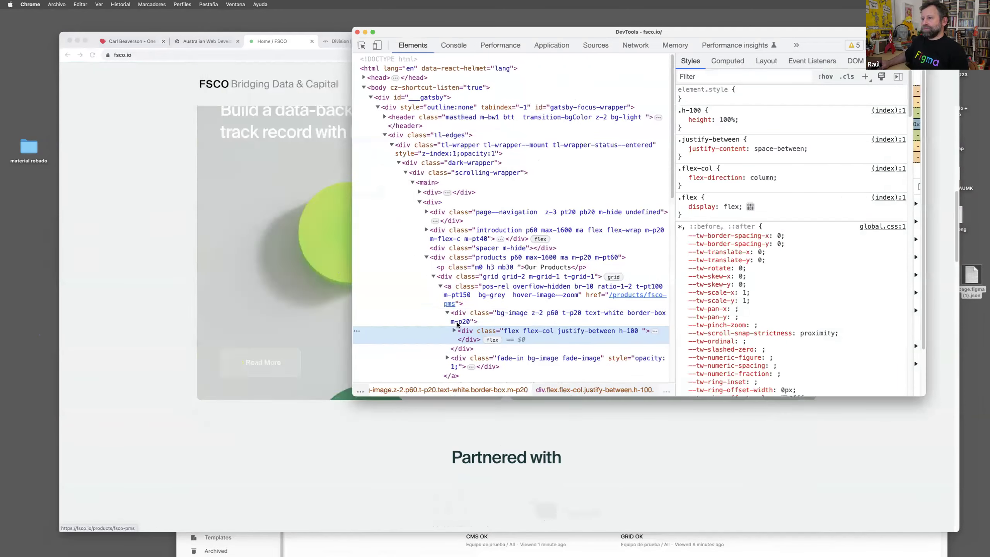
scroll(458, 325, down, 1)
click(455, 324)
scroll(476, 312, down, 3)
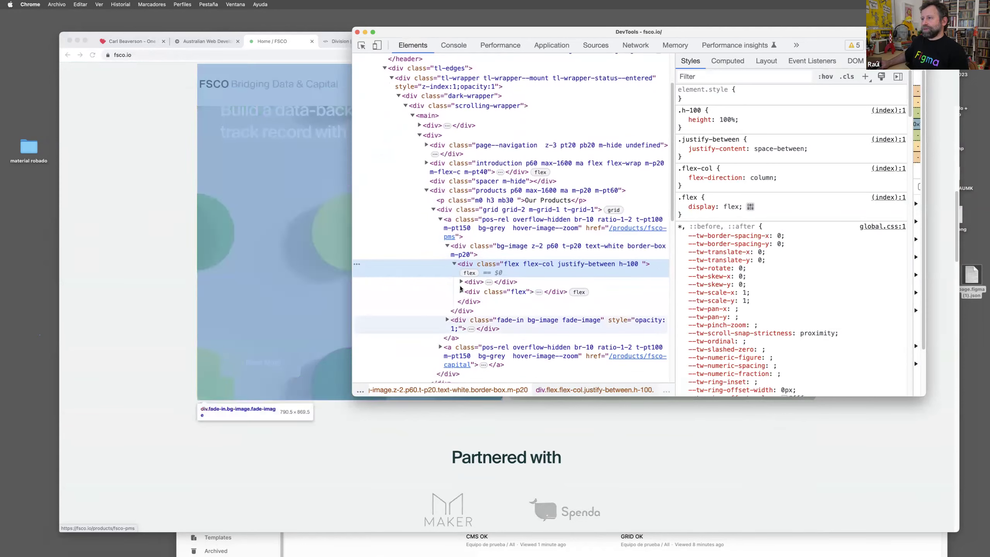
click(461, 291)
scroll(467, 277, down, 1)
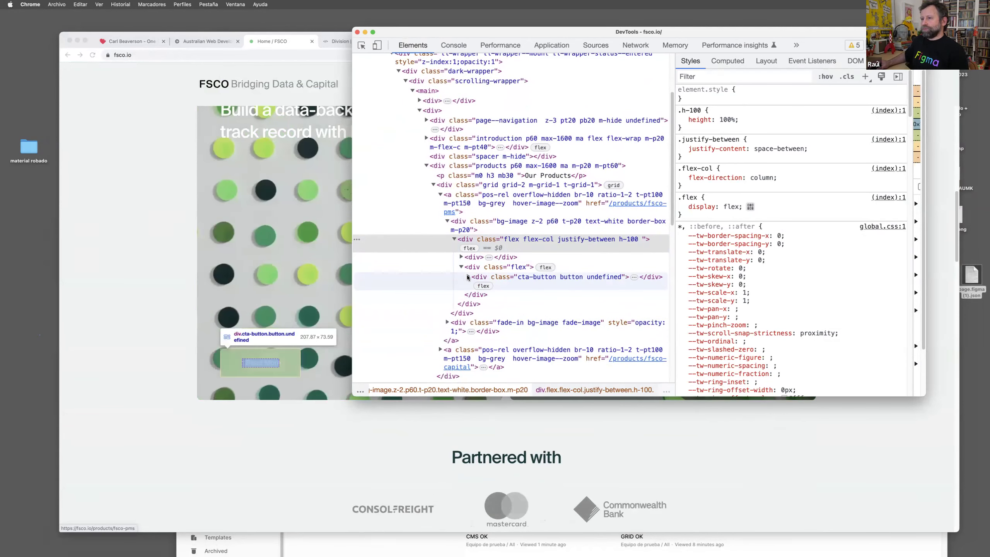
click(468, 277)
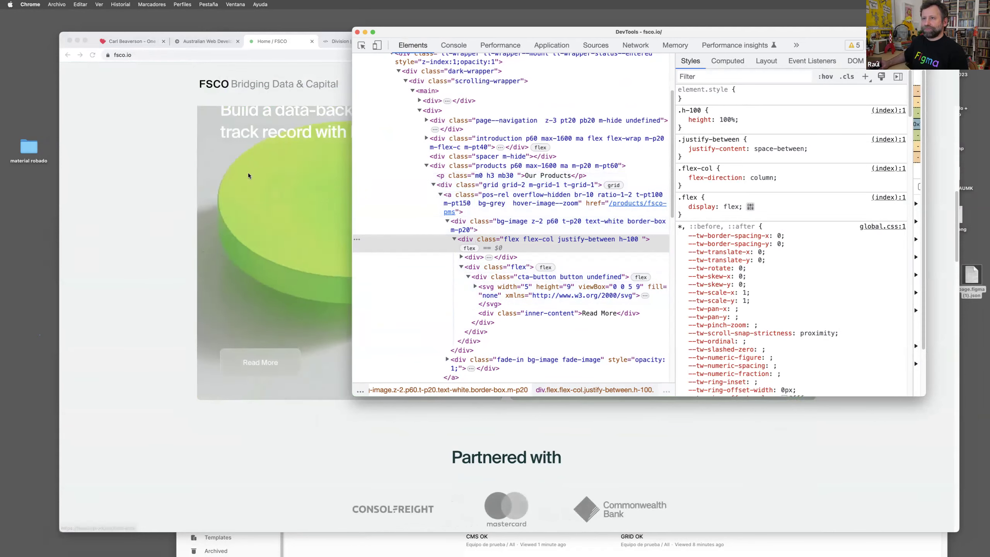
Inspect the card again and expand its heading block to examine the icon image and title markup.
right_click(239, 169)
click(278, 270)
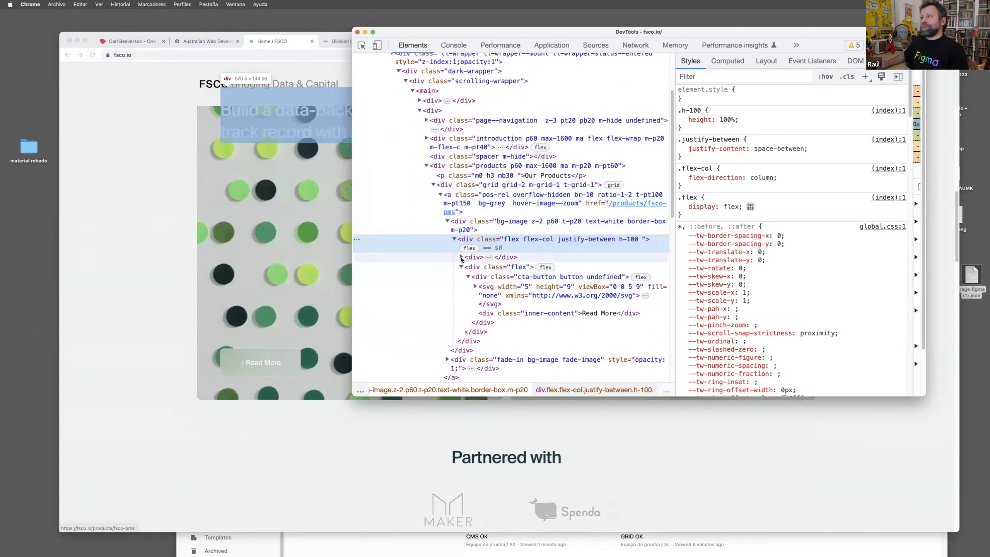
click(461, 257)
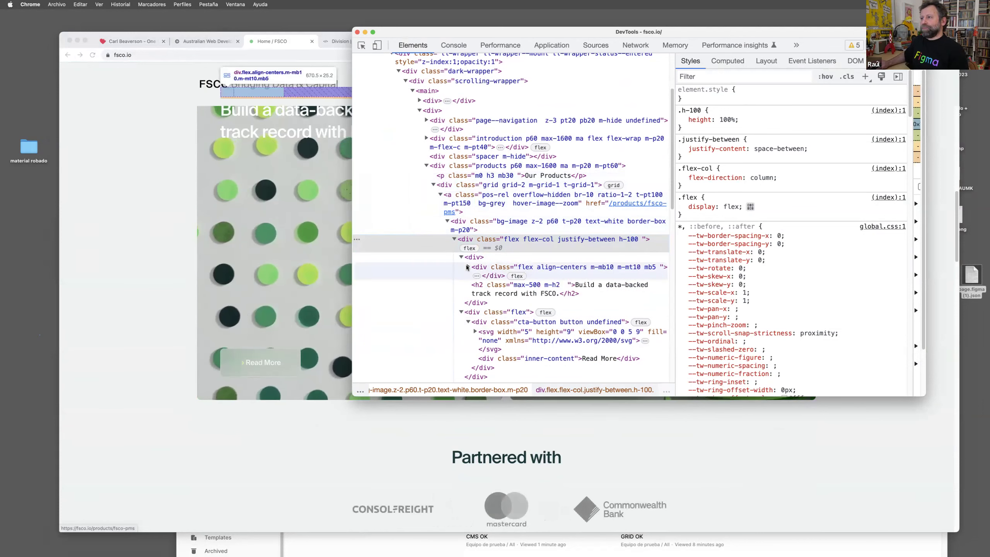
click(467, 267)
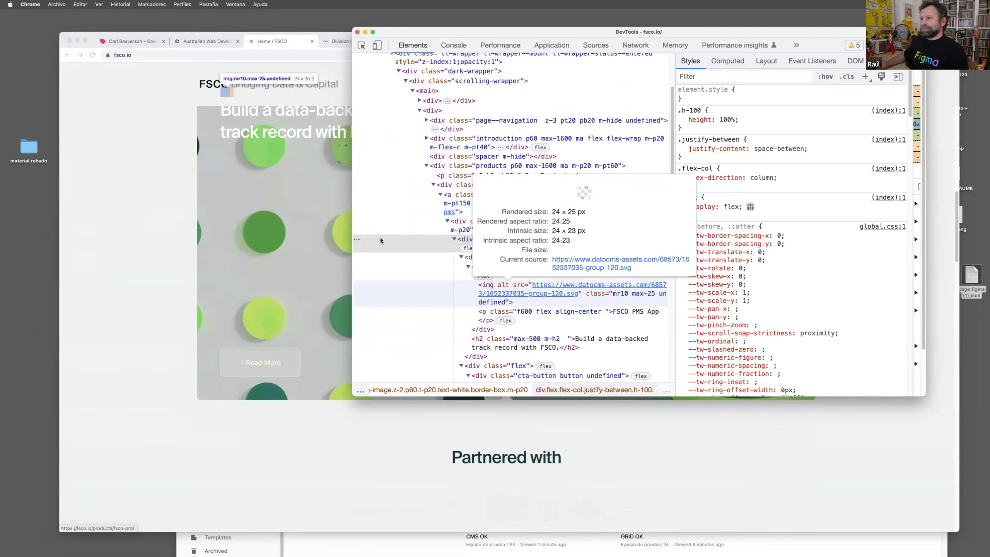
Inspect the products section and expand the first card's fade-in background container down to its video element.
right_click(191, 142)
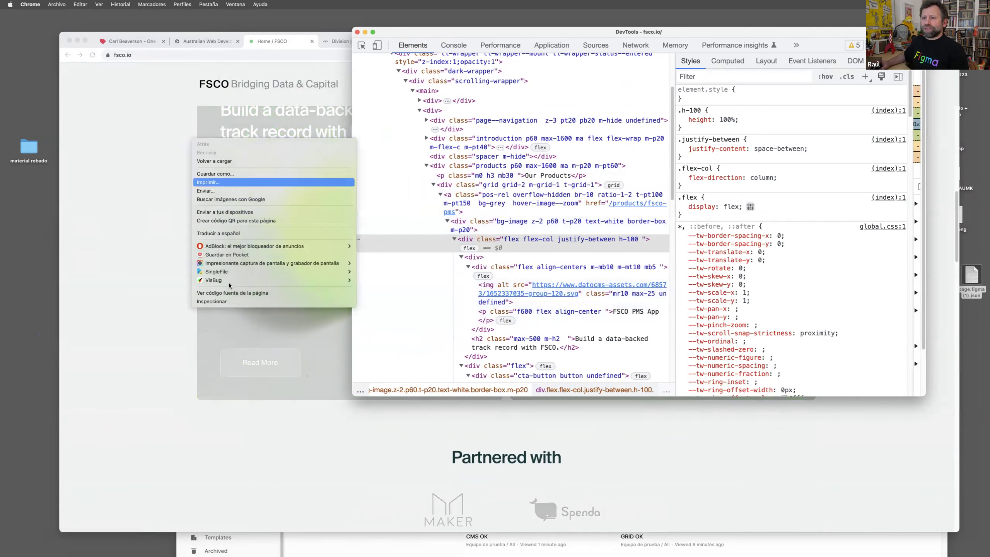
click(218, 237)
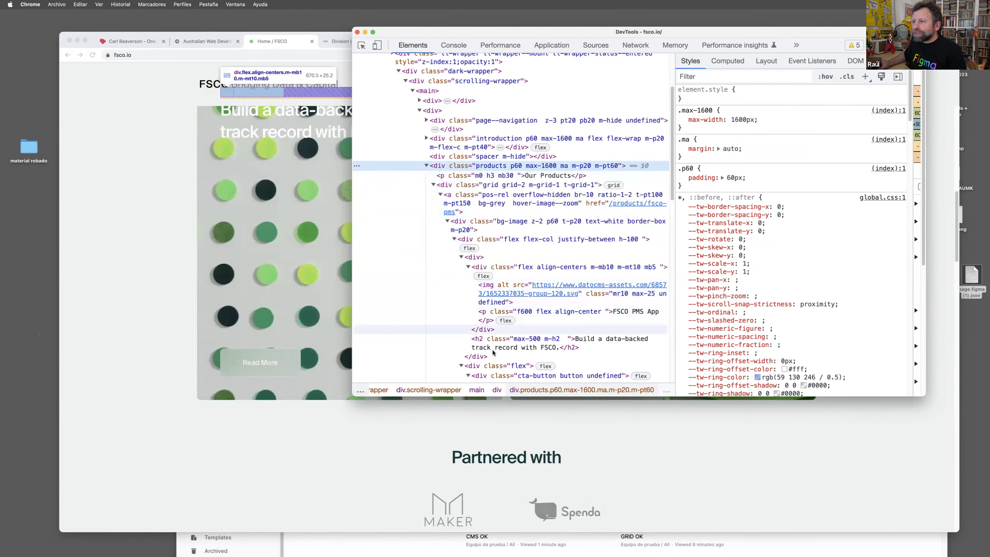
scroll(483, 339, down, 4)
scroll(493, 353, down, 2)
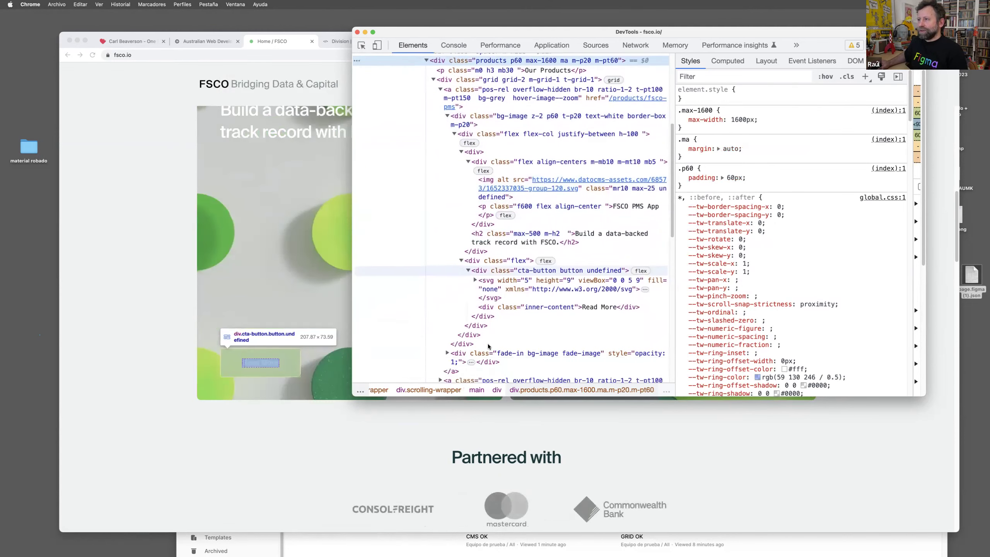
scroll(467, 332, down, 2)
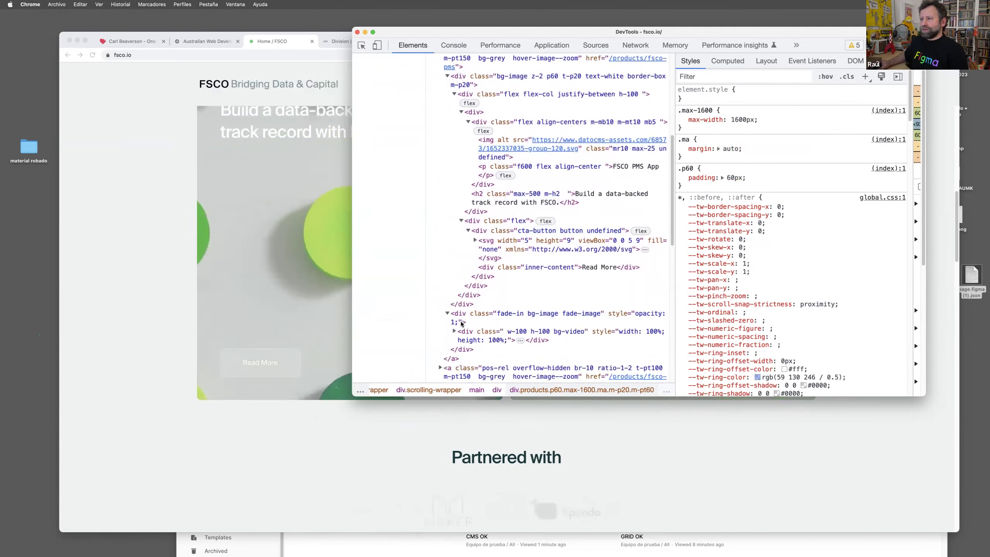
click(459, 322)
scroll(507, 316, down, 2)
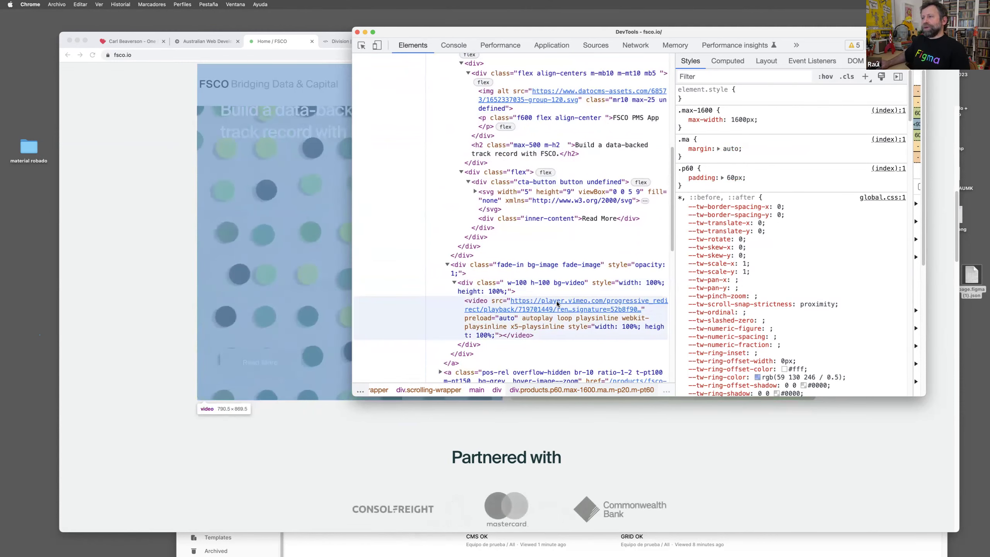
Open the card video's source in a new tab and check the video's save option.
right_click(557, 304)
click(567, 309)
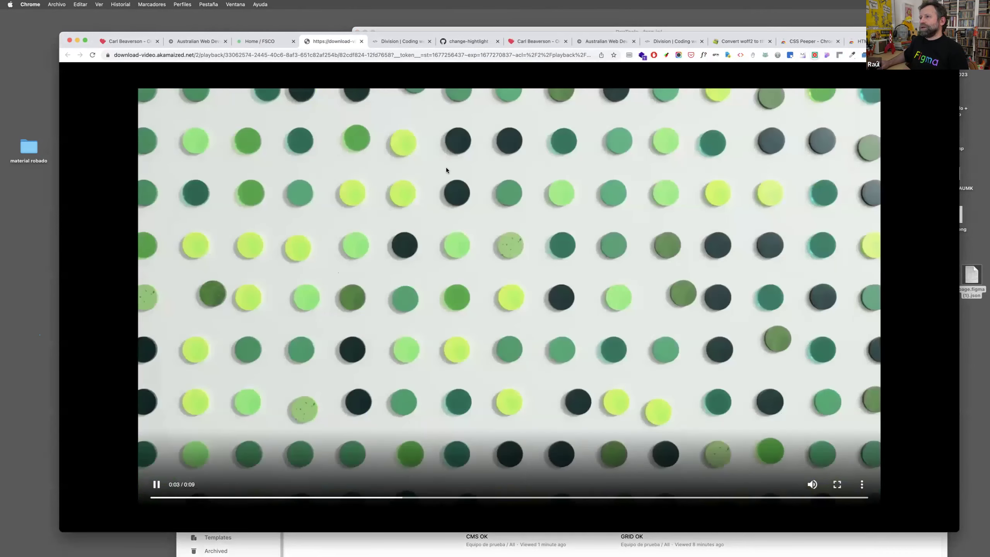
right_click(446, 168)
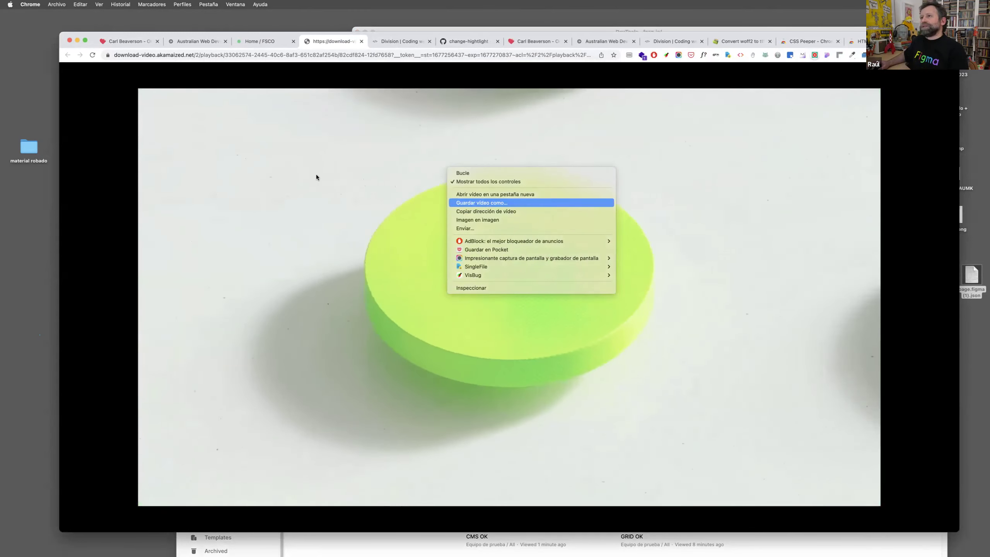
click(277, 104)
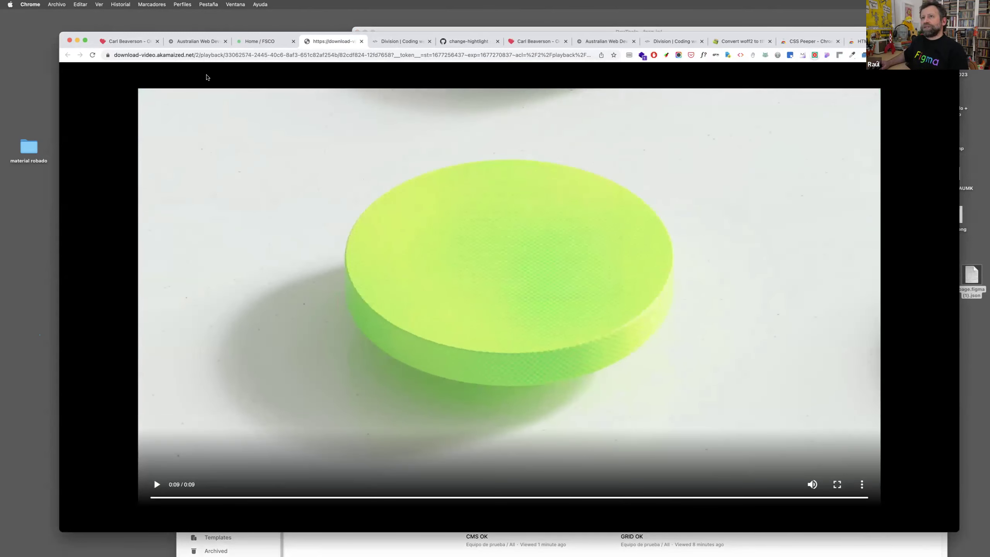
Inspect the FSCO Capital card in DevTools and expand its nested markup, including the Read More button and heading block.
click(252, 43)
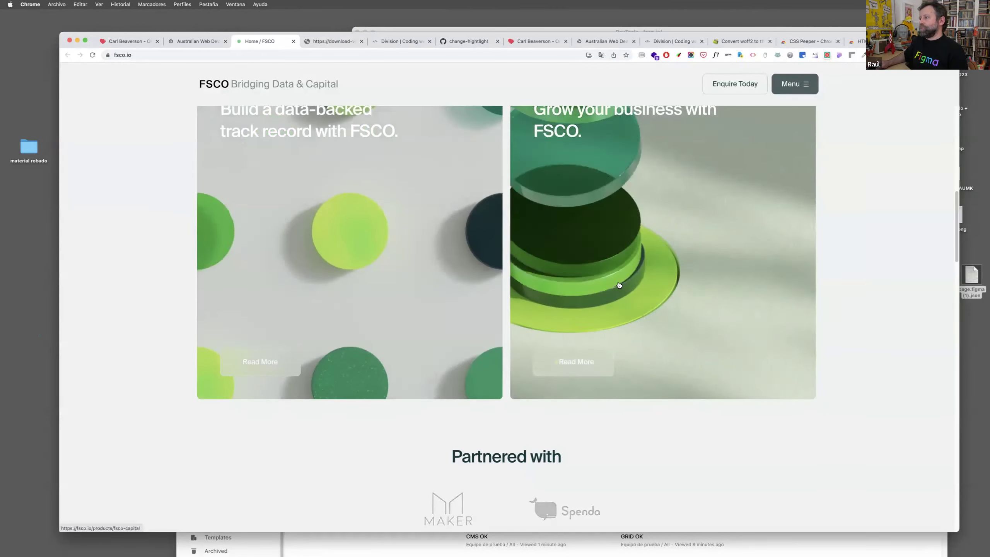
scroll(620, 284, down, 1)
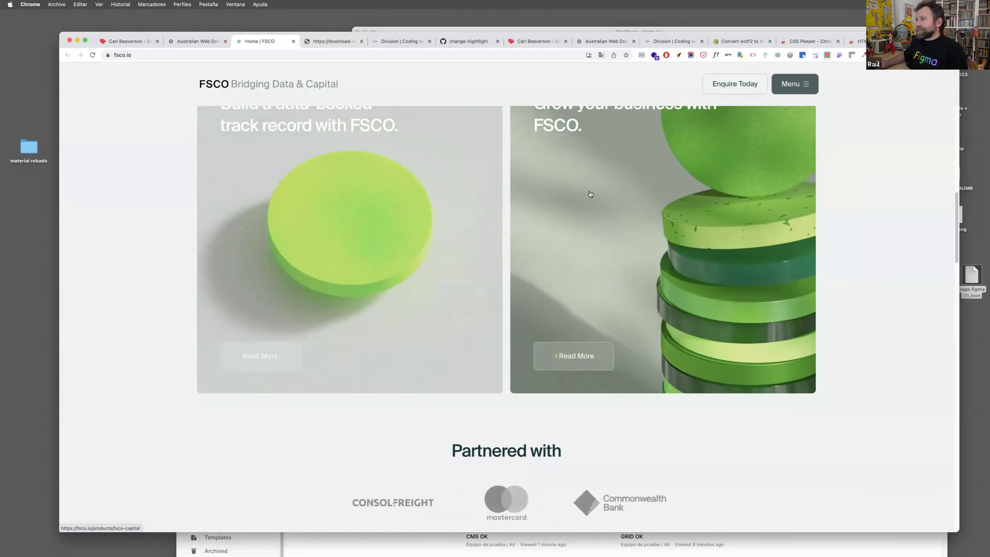
right_click(532, 192)
click(619, 292)
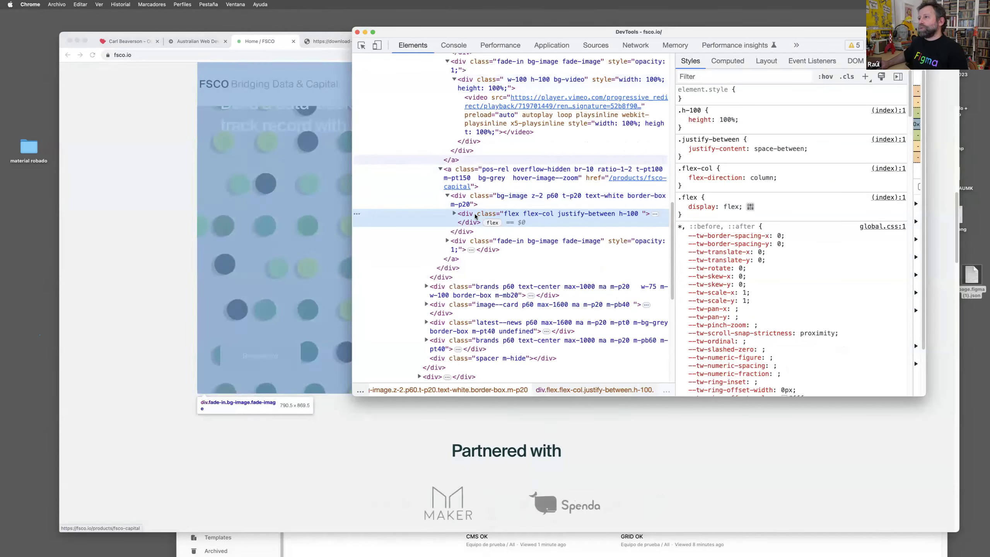
click(454, 213)
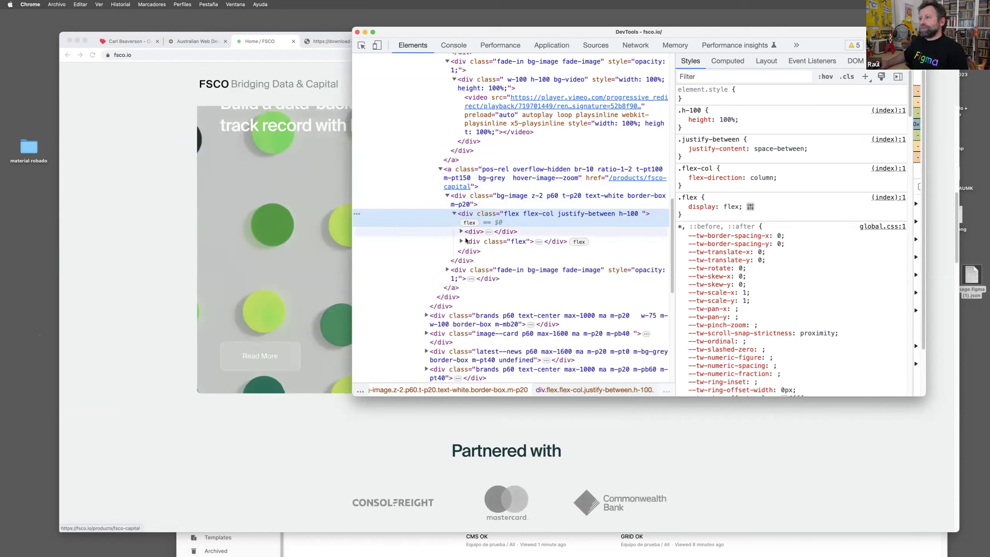
click(462, 241)
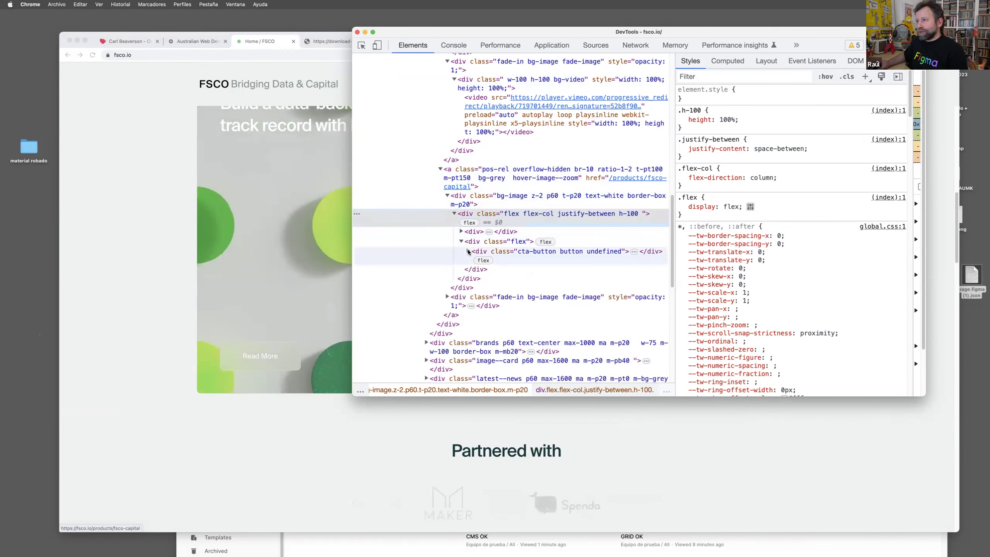
click(469, 251)
click(461, 231)
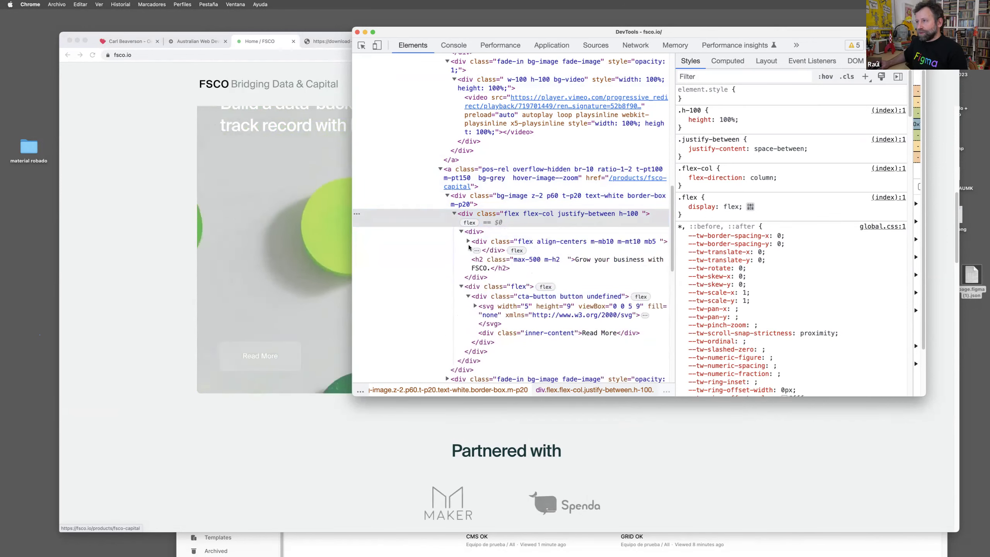
click(468, 241)
mouse_move(556, 270)
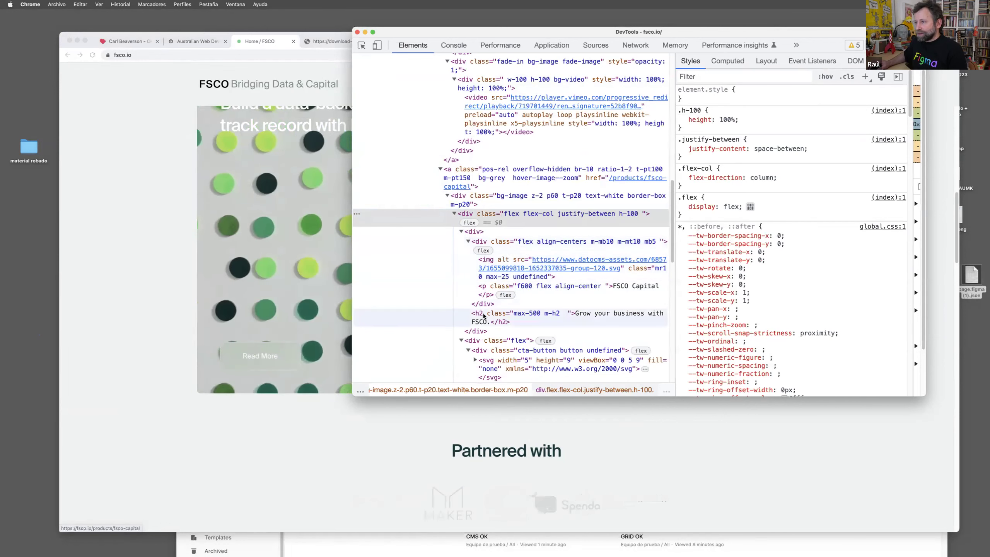
scroll(484, 316, down, 5)
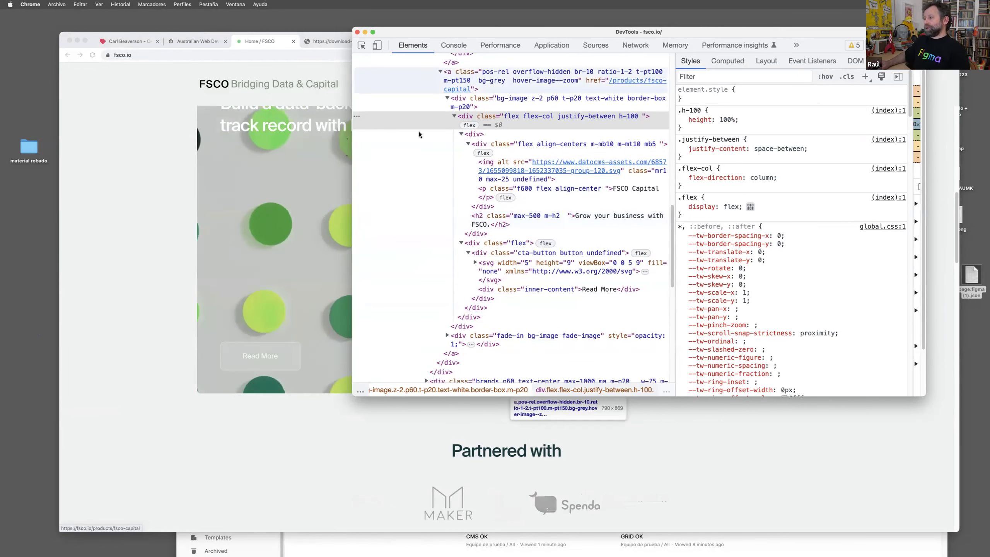
Return to the FSCO page and check the option for saving the card video in its own tab.
key(super+grave)
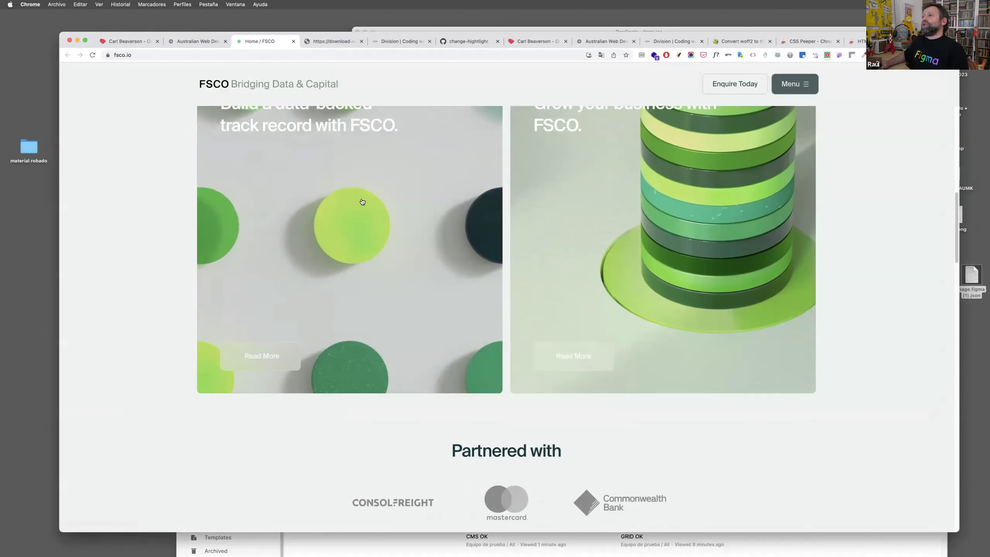
scroll(409, 183, down, 2)
scroll(409, 184, up, 3)
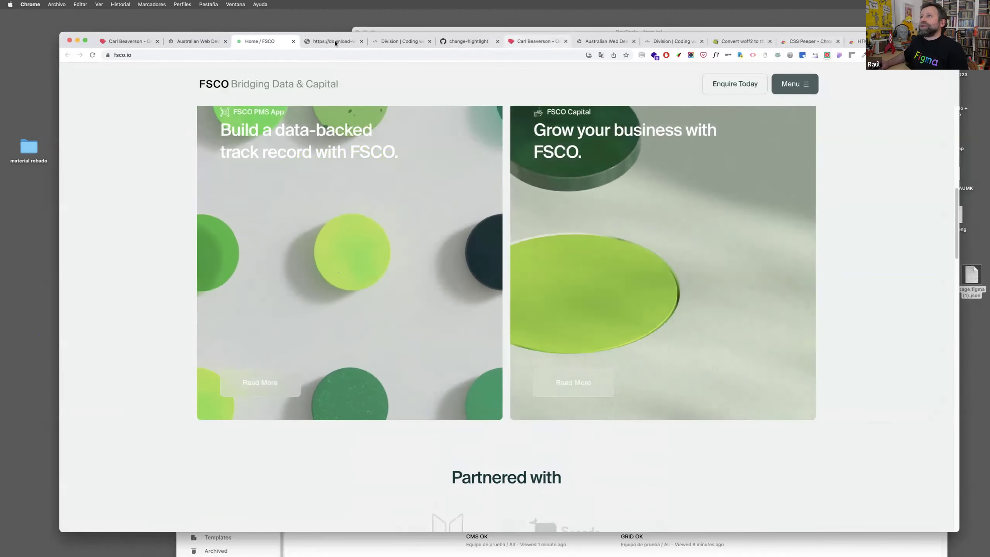
click(335, 42)
right_click(487, 192)
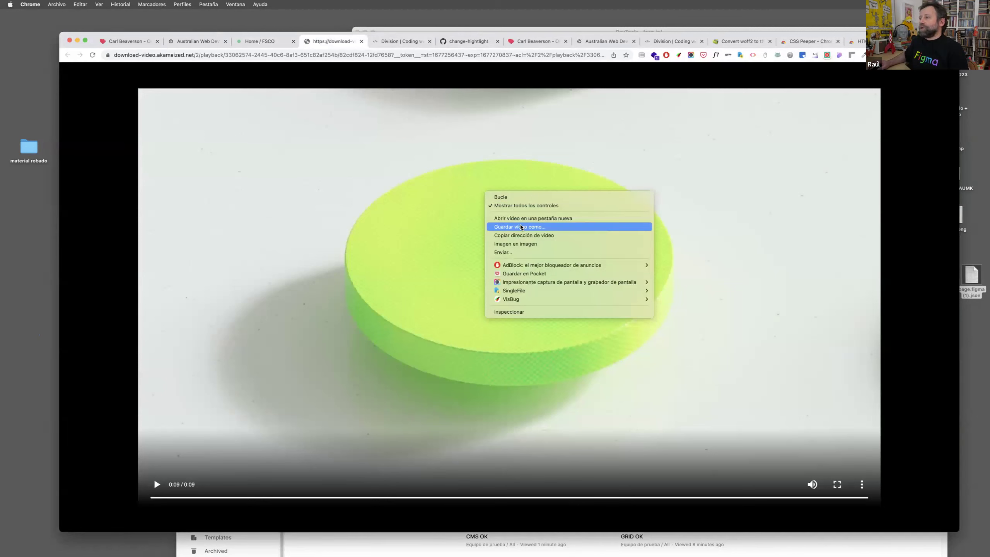
click(403, 152)
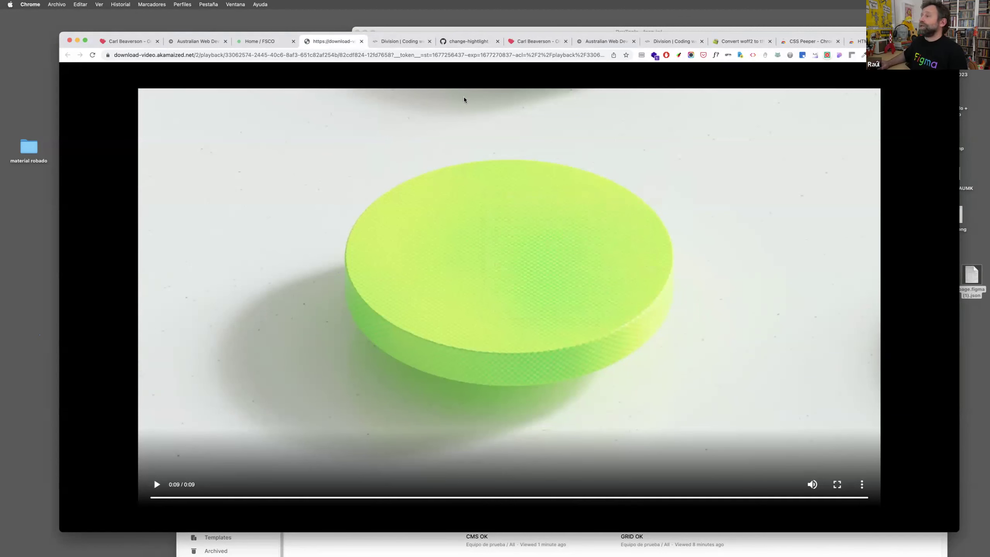
Close the opened video file and the FSCO home page.
drag(393, 79, 397, 137)
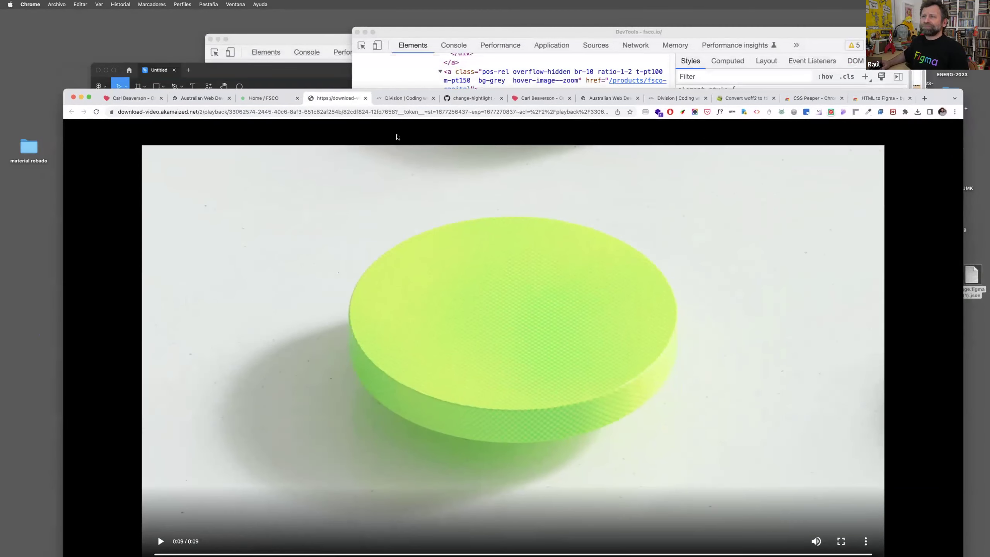
click(365, 98)
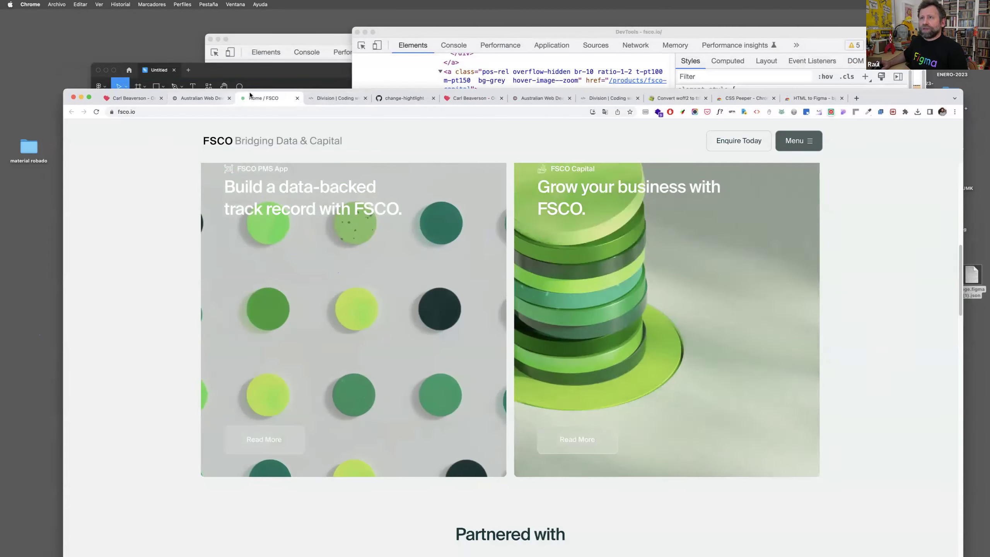
middle_click(249, 95)
click(113, 60)
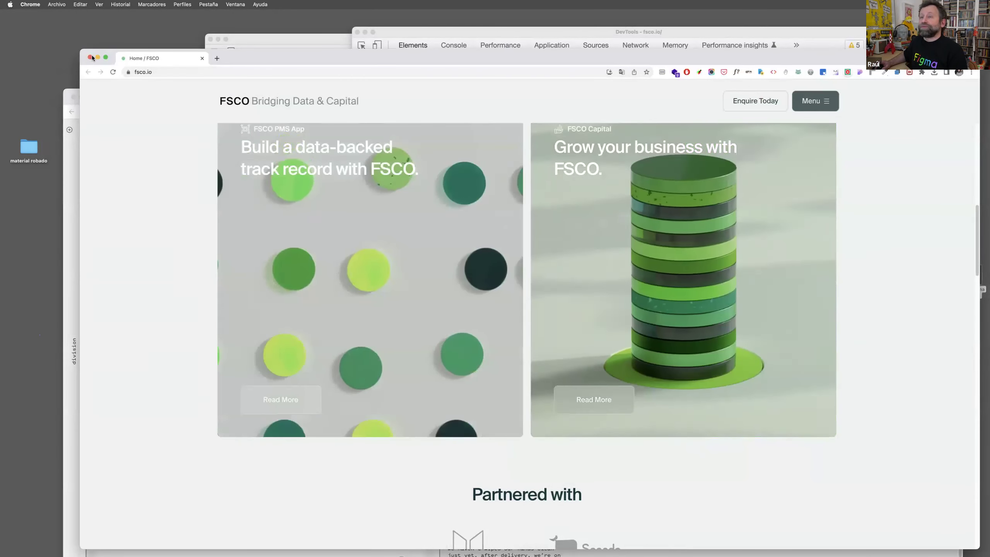
key(super+w)
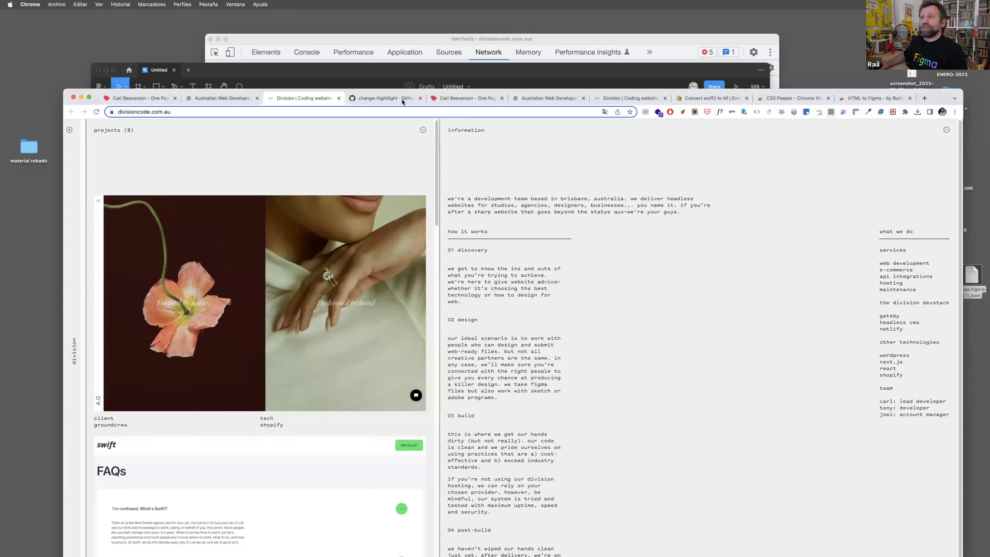
Switch to Figma and examine the frames of the first-row project cards and their parent grid in the imported portfolio page.
click(482, 73)
click(439, 173)
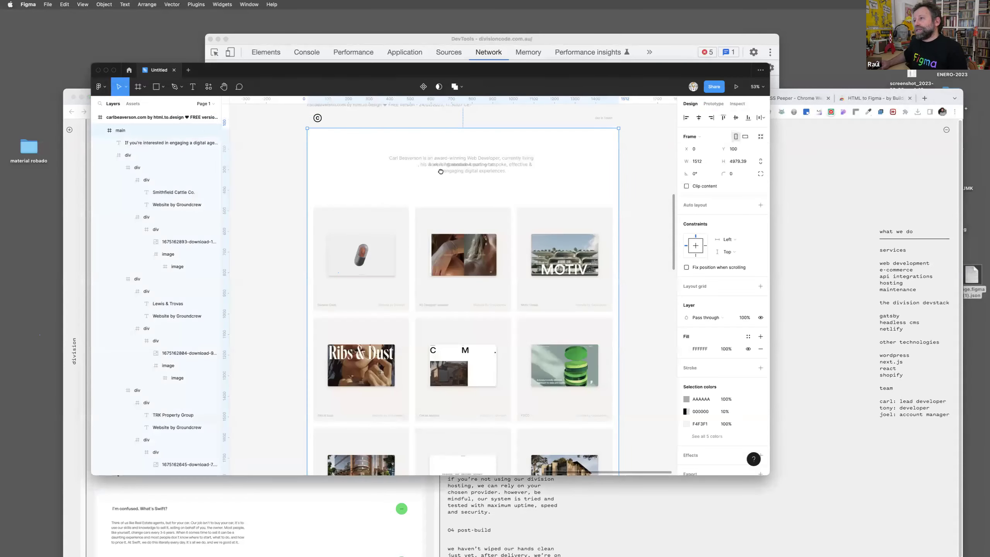
scroll(439, 174, down, 5)
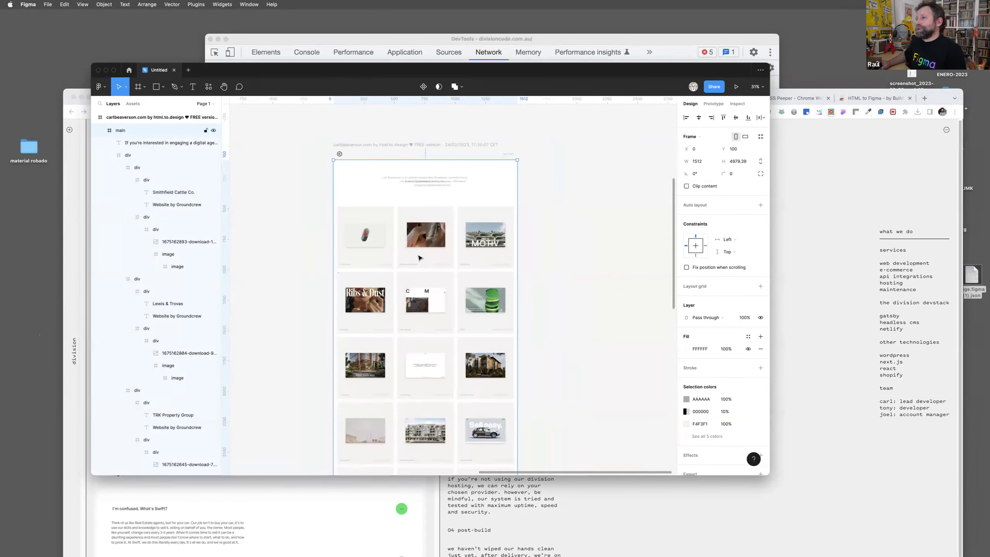
click(425, 234)
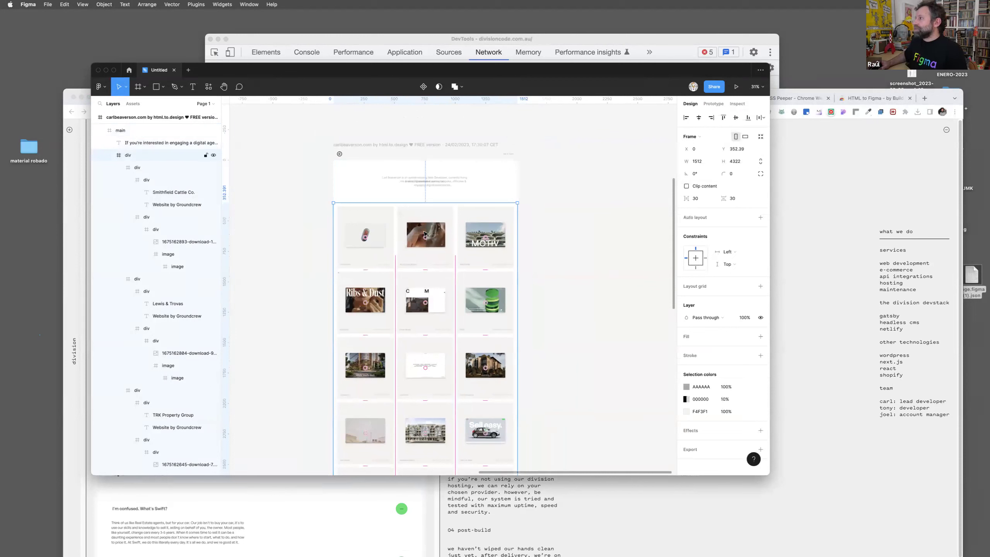
click(377, 218)
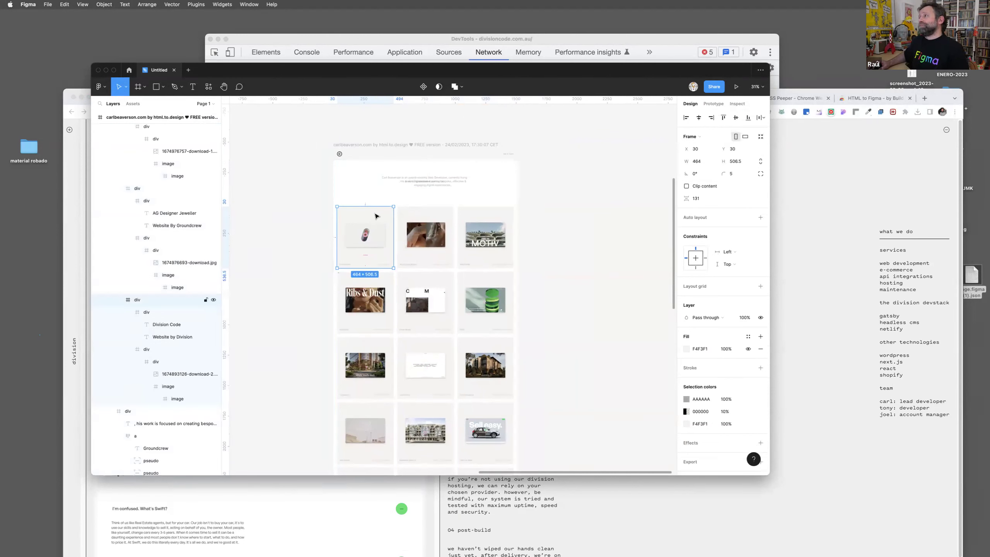
click(427, 233)
click(485, 234)
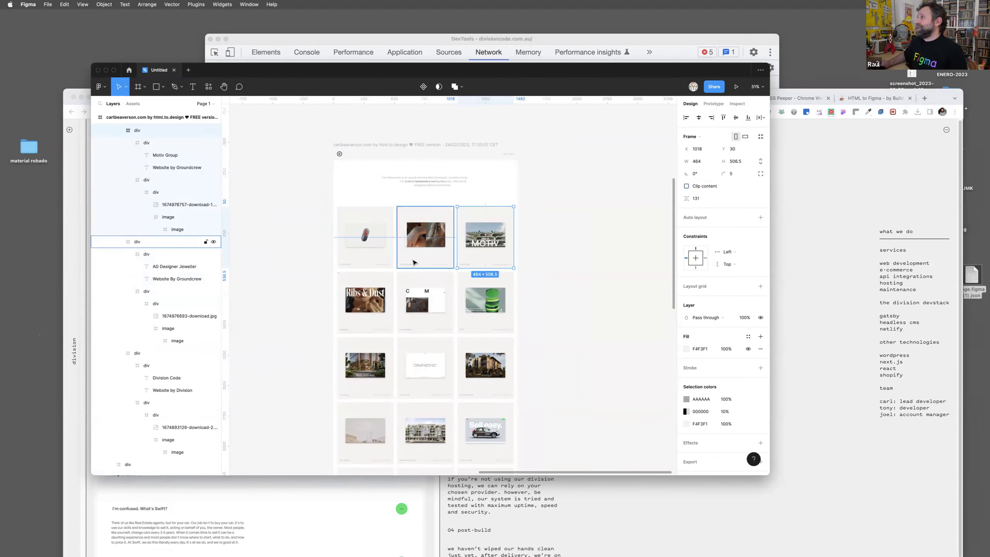
click(373, 214)
key(shift+Return)
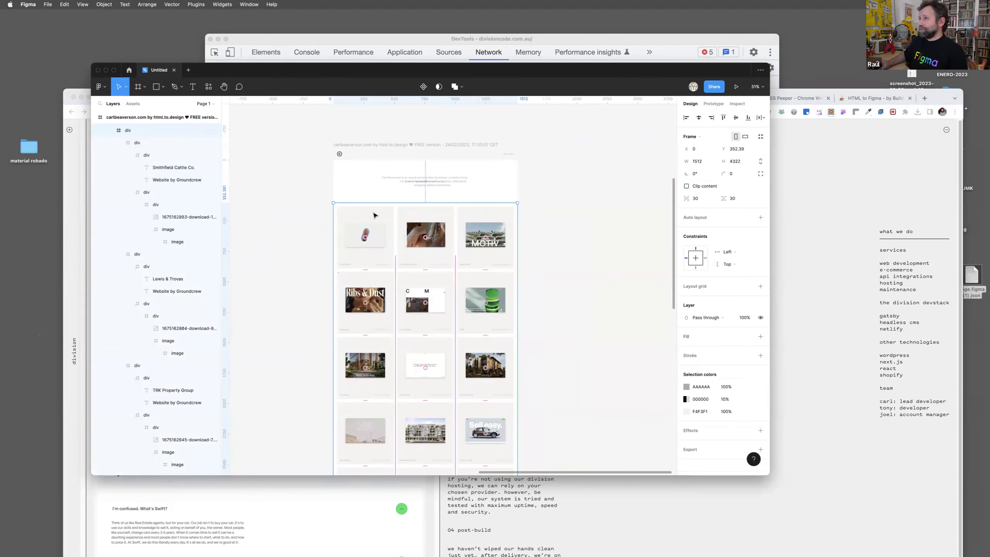
Pull the Division Code card out of the imported page onto the empty canvas beside it.
click(374, 215)
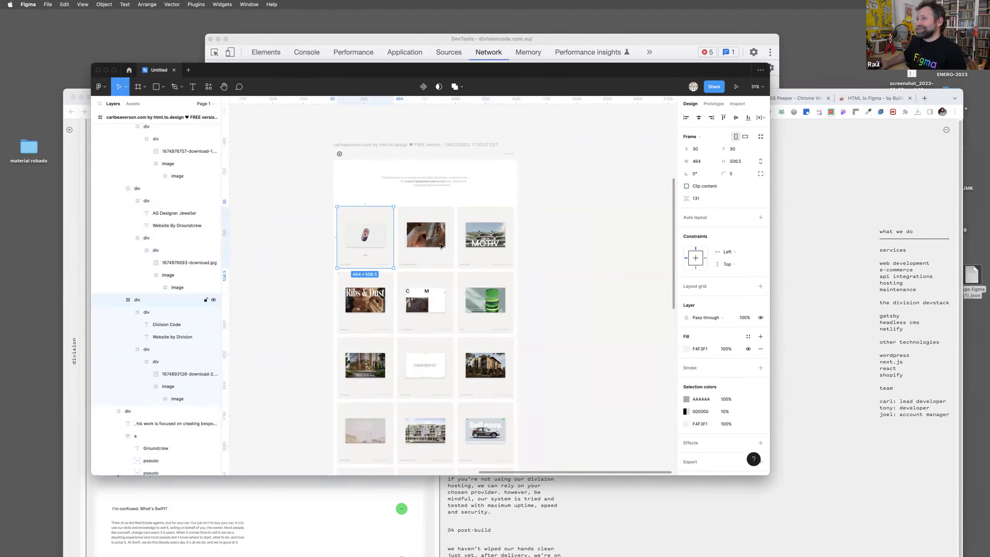
scroll(441, 246, up, 5)
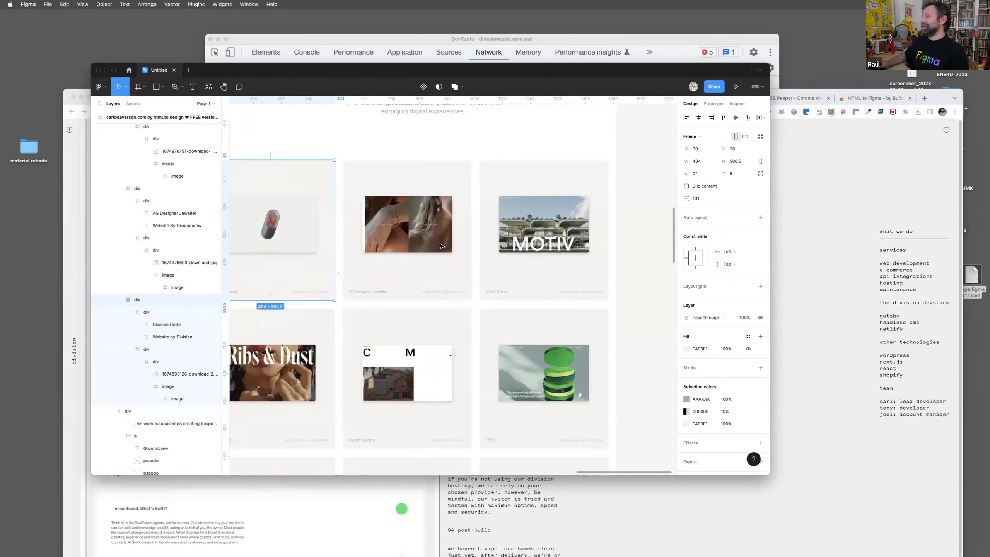
scroll(441, 245, down, 3)
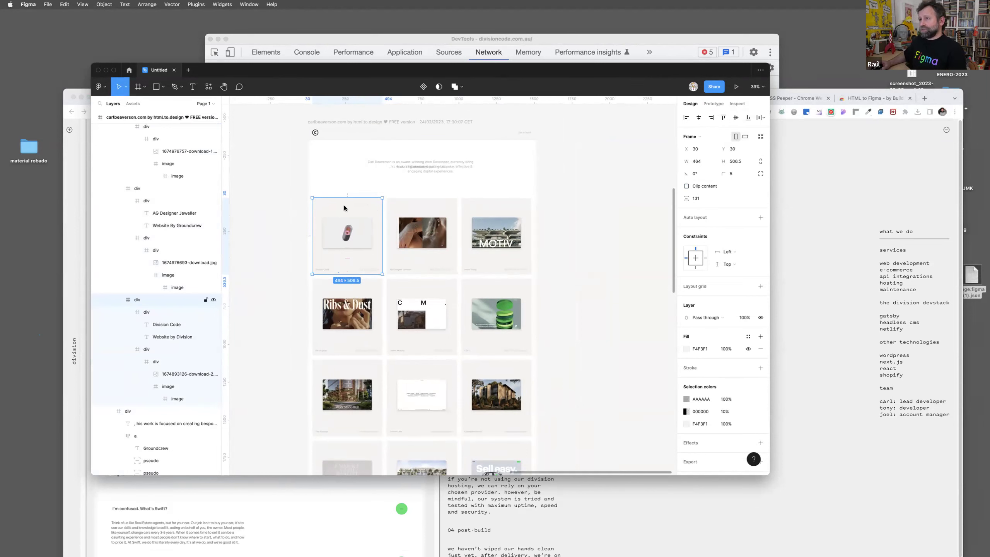
drag(351, 219, 486, 196)
scroll(396, 183, up, 2)
scroll(458, 184, up, 3)
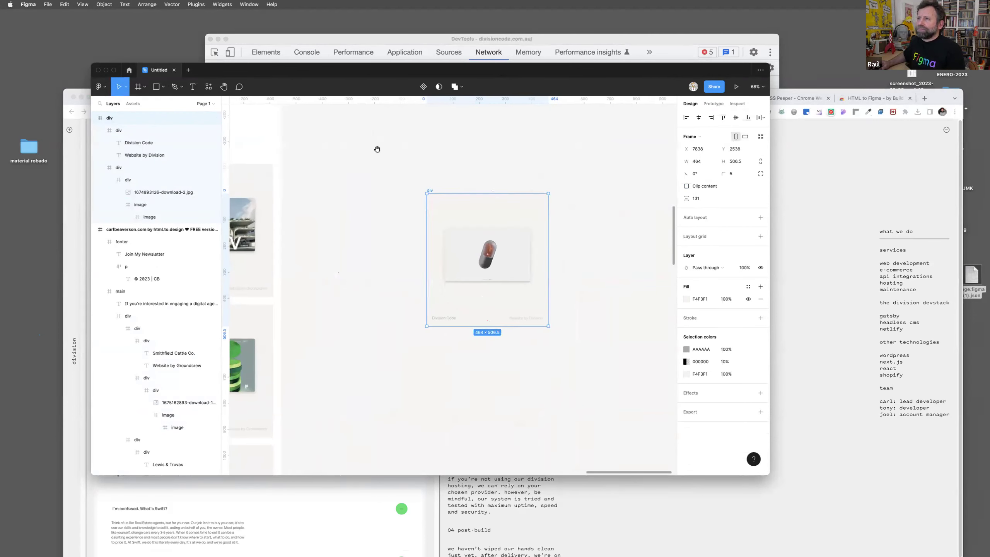
Draw a landscape frame about 1590 × 1017 around the Division Code card so that it encloses the card.
click(145, 87)
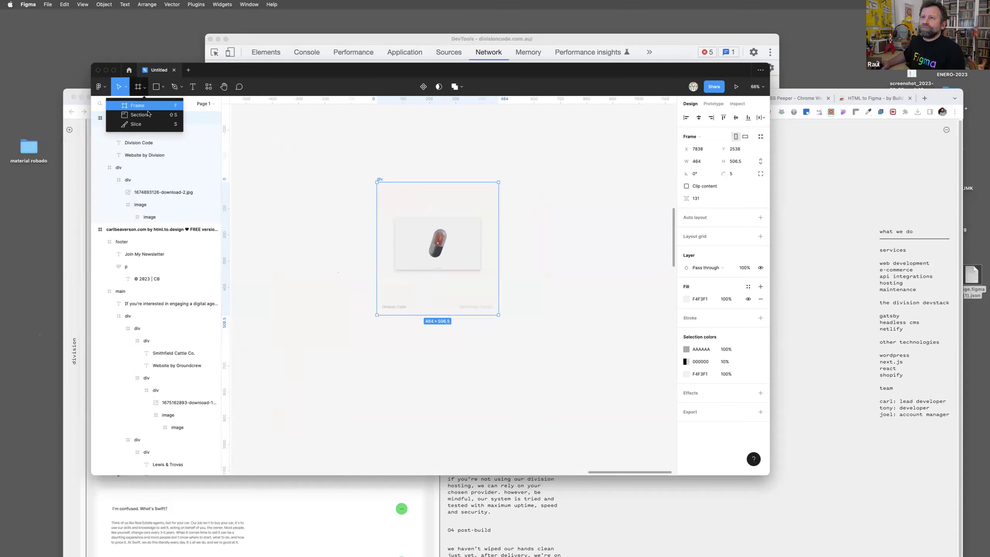
click(155, 113)
drag(321, 125, 678, 391)
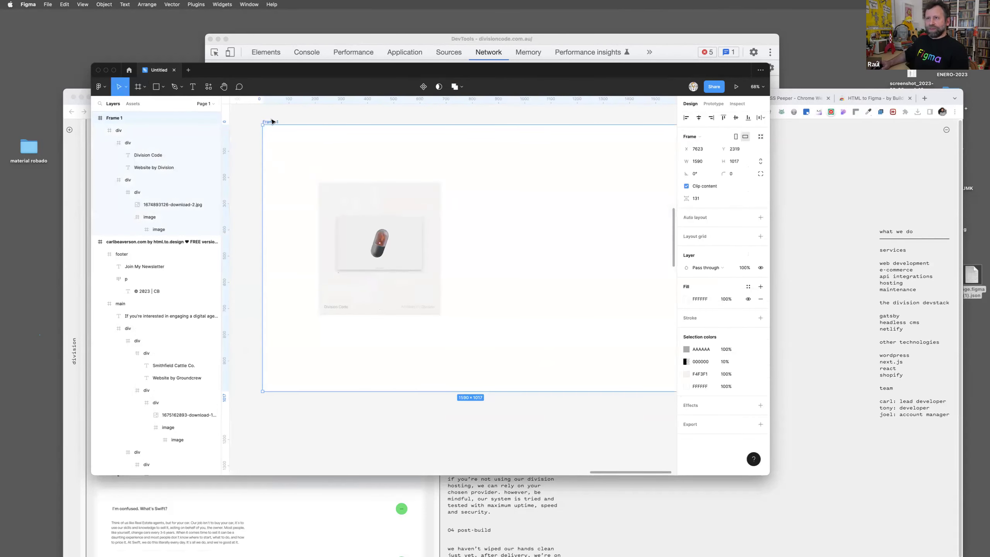
Reposition the Division Code card near the left edge of the new frame, at about X 54, Y 148.
click(398, 199)
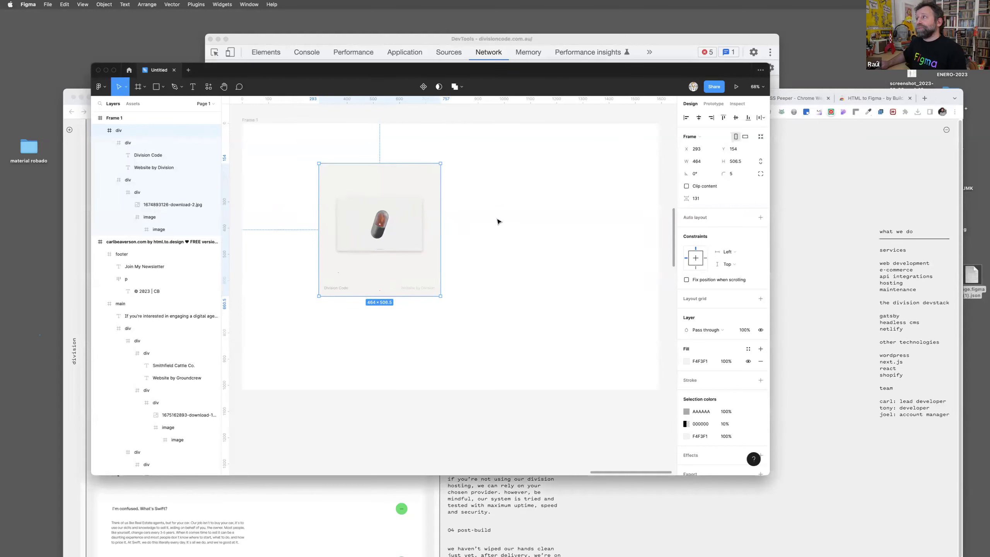
click(466, 236)
scroll(470, 239, down, 2)
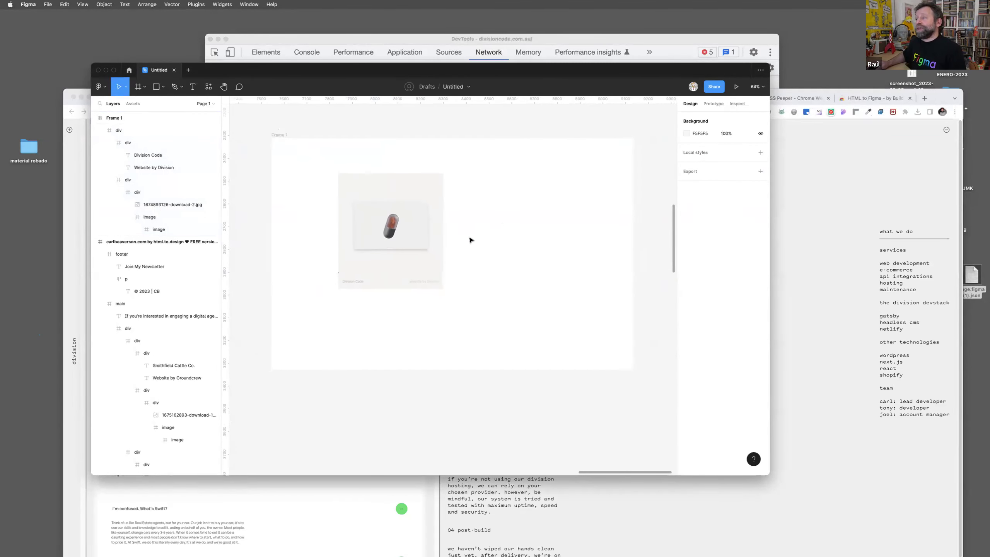
click(425, 199)
drag(443, 194, 392, 201)
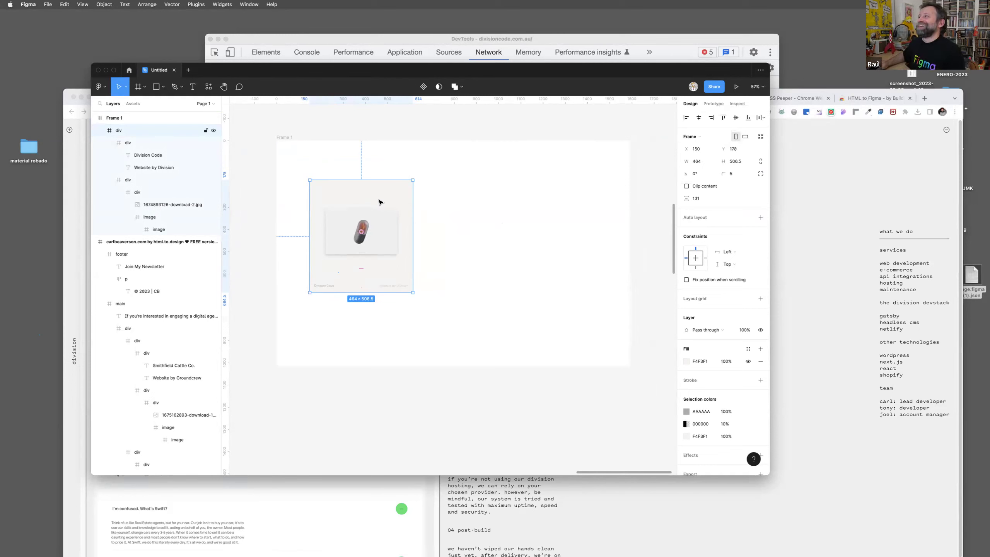
scroll(366, 196, up, 2)
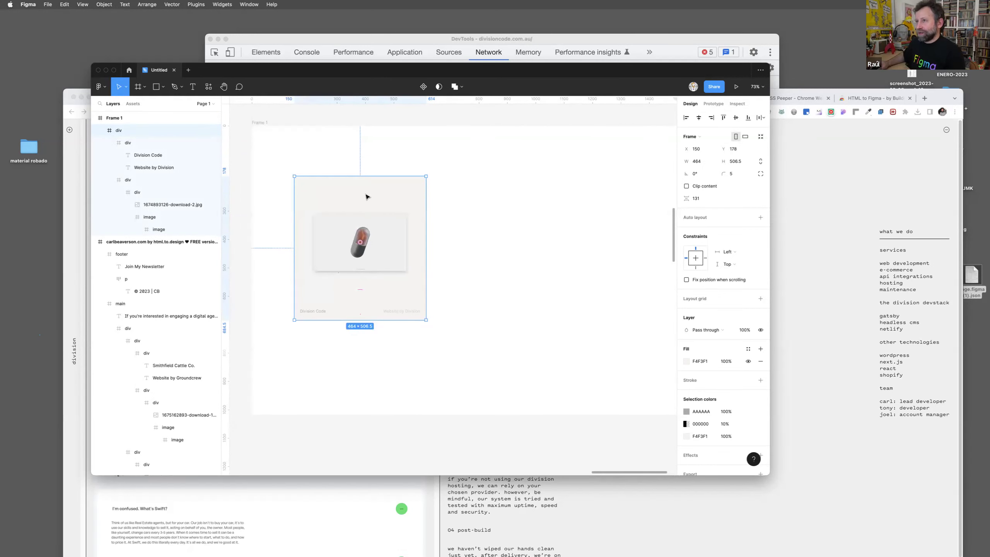
scroll(369, 195, up, 1)
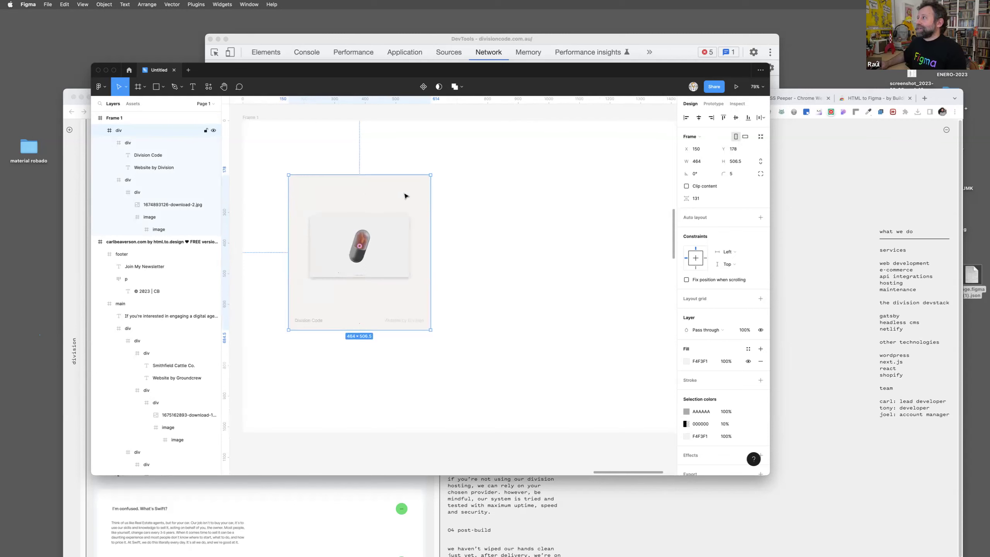
key(shift+Left)
key(shift+Left)
key(shift+Up)
key(shift+Up)
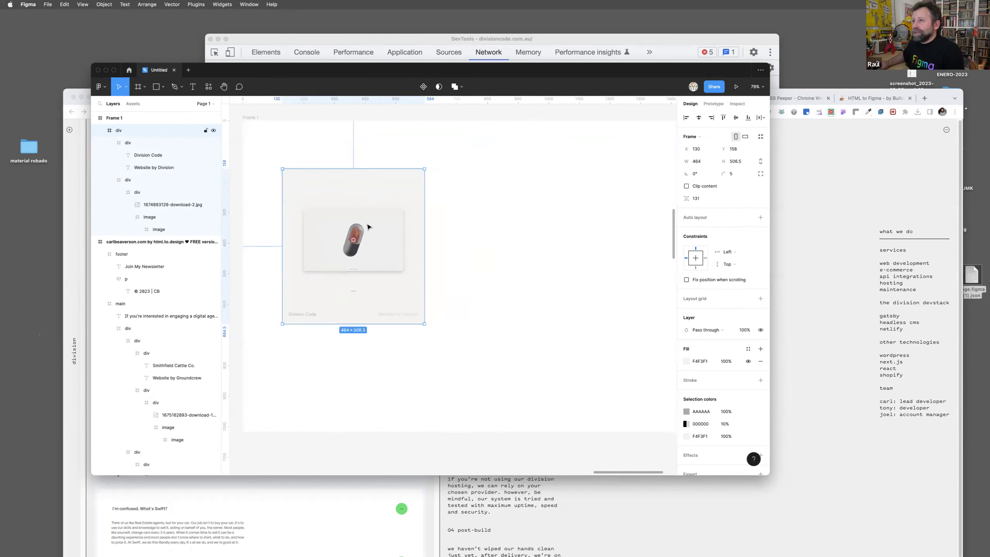
click(367, 226)
drag(392, 177, 352, 182)
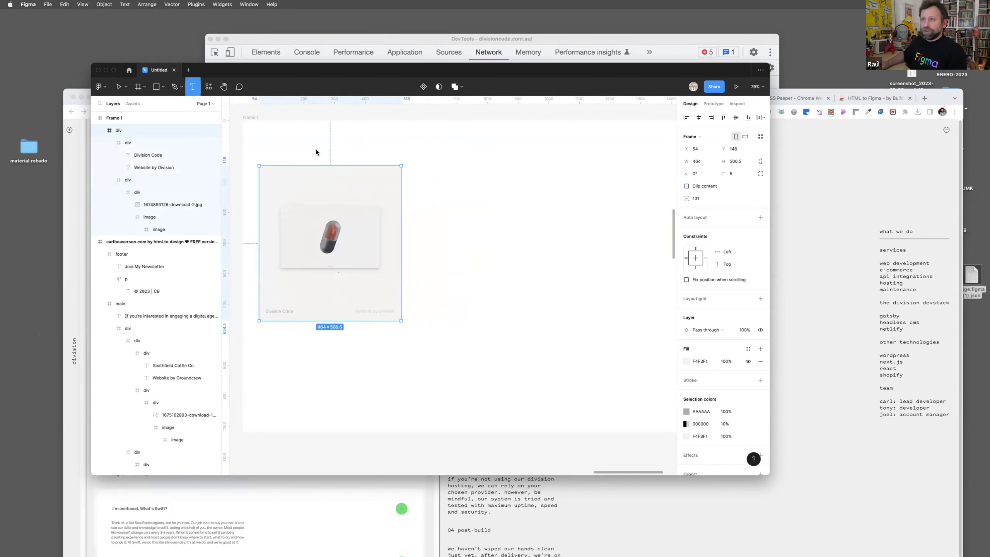
Add a text box reading ORIGINAL, about 178 × 85, above the Division Code card.
drag(283, 120, 338, 146)
text(oRIGINLA)
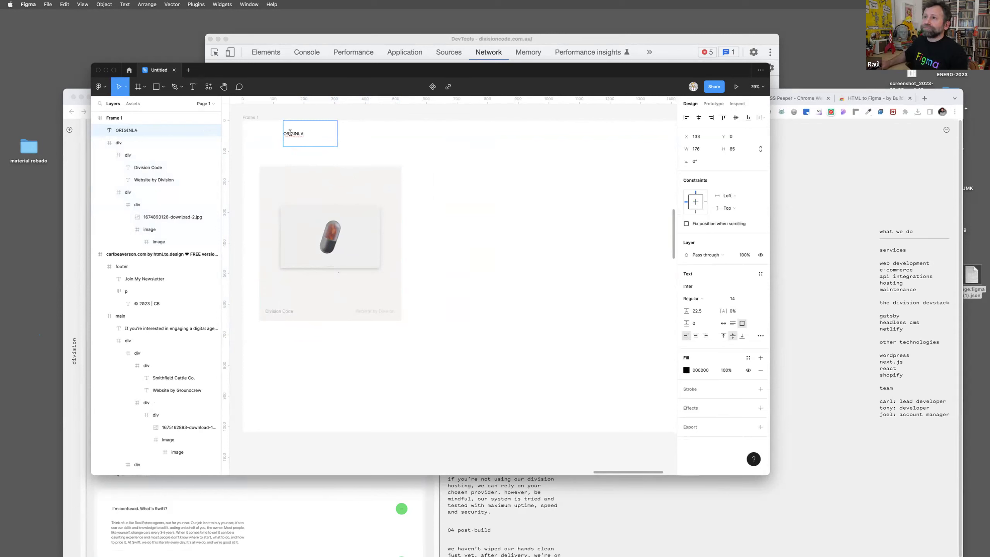
key(BackSpace)
key(BackSpace)
text(AL)
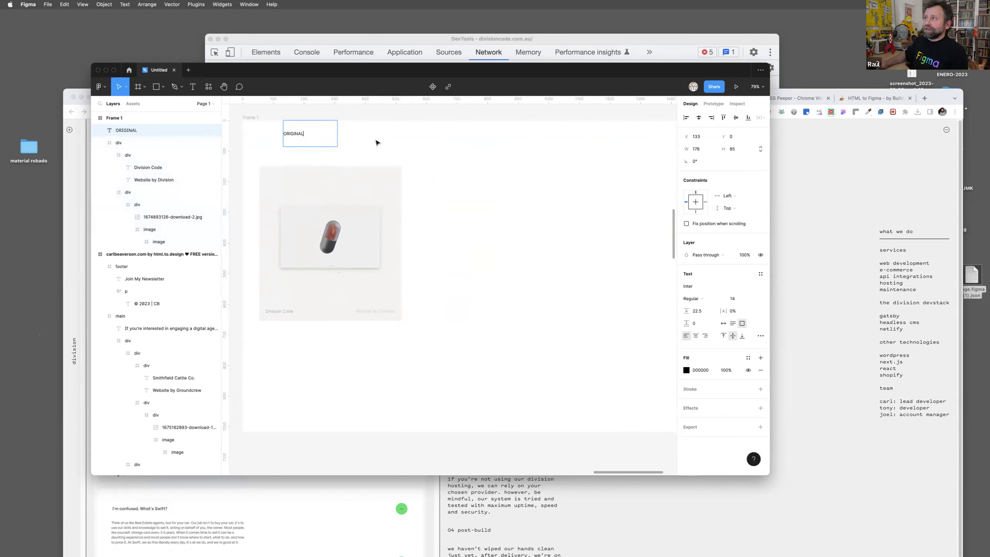
key(Escape)
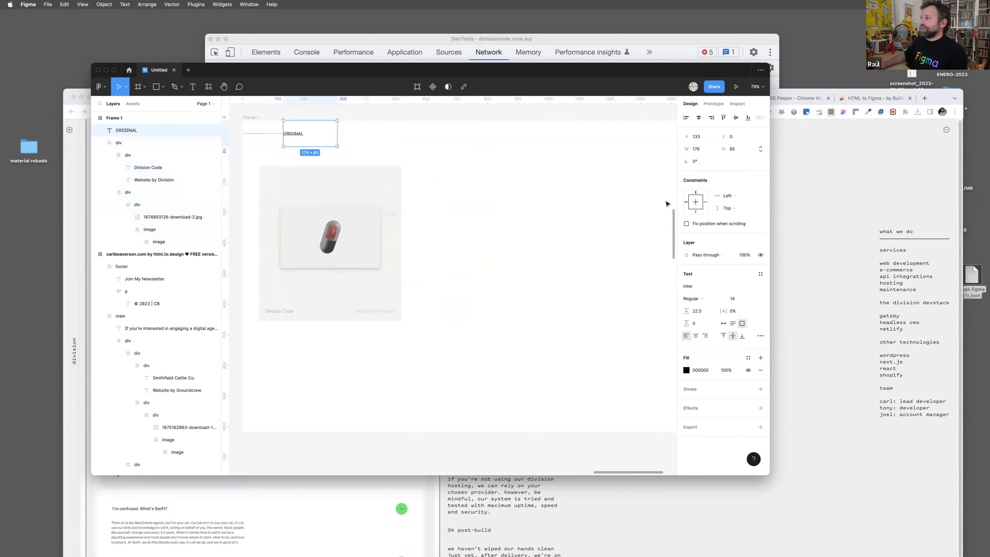
Fit the ORIGINAL label's box to its text and scale it up just above the card, aligned with the card's left edge.
drag(334, 134, 342, 153)
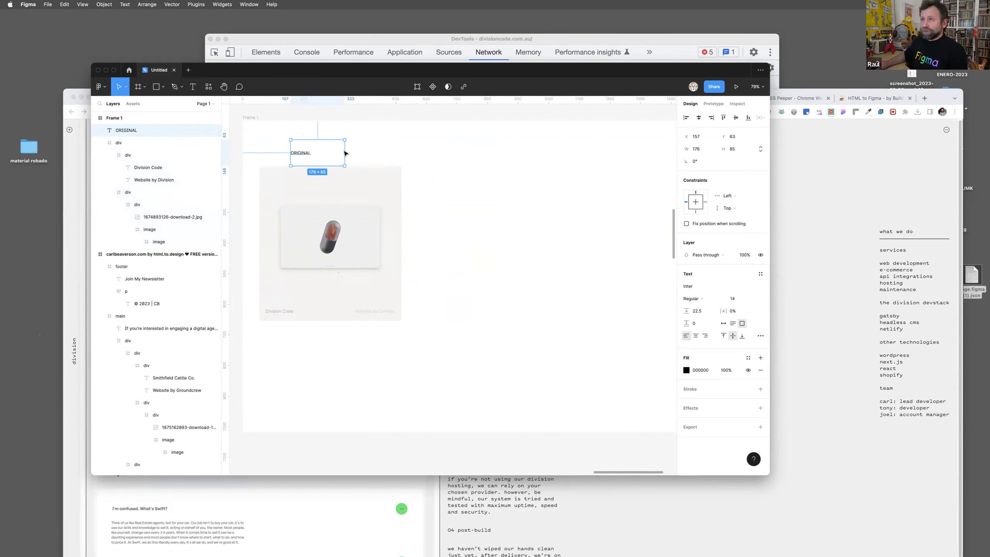
double_click(346, 153)
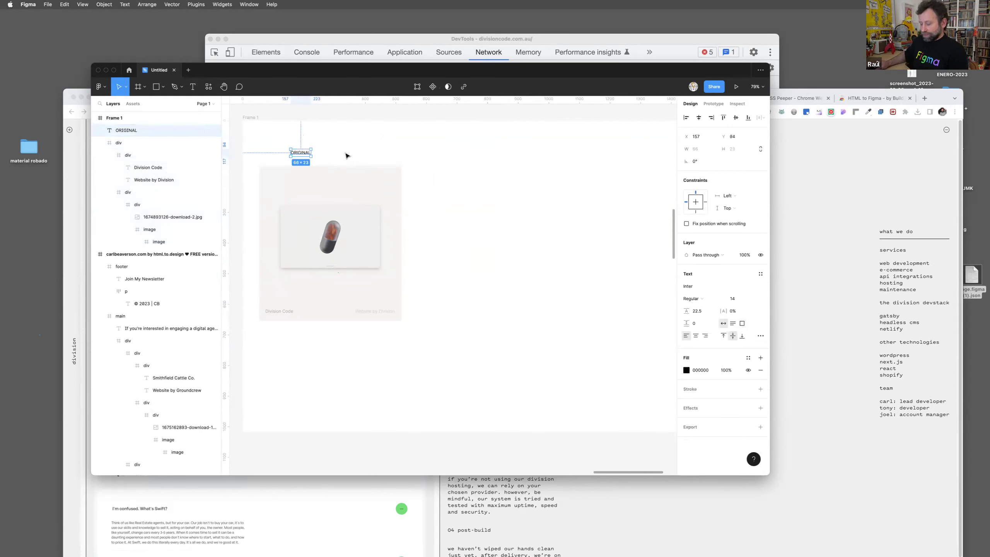
key(k)
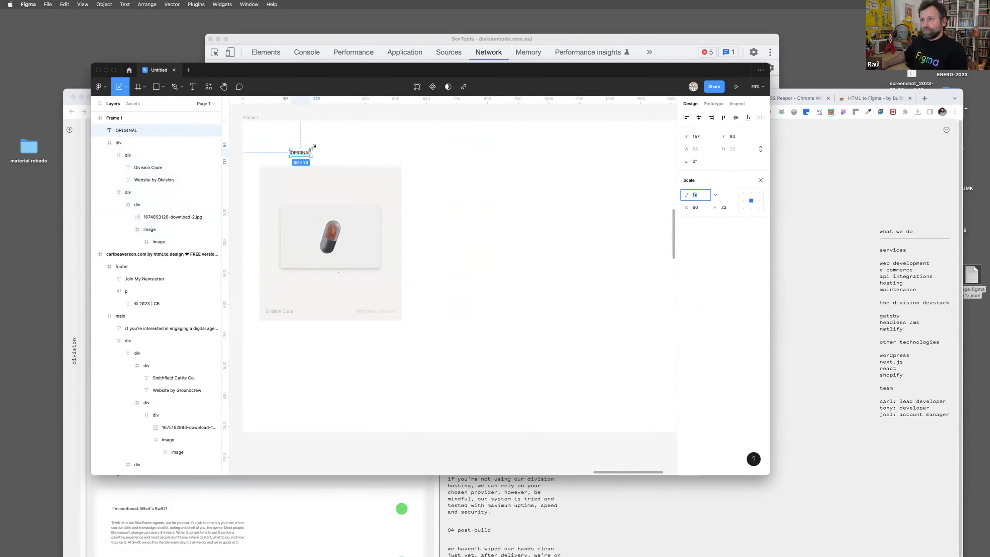
drag(314, 148, 282, 160)
Duplicate the Division Code card and place the copy beside the original at X 599, Y 148.
click(376, 188)
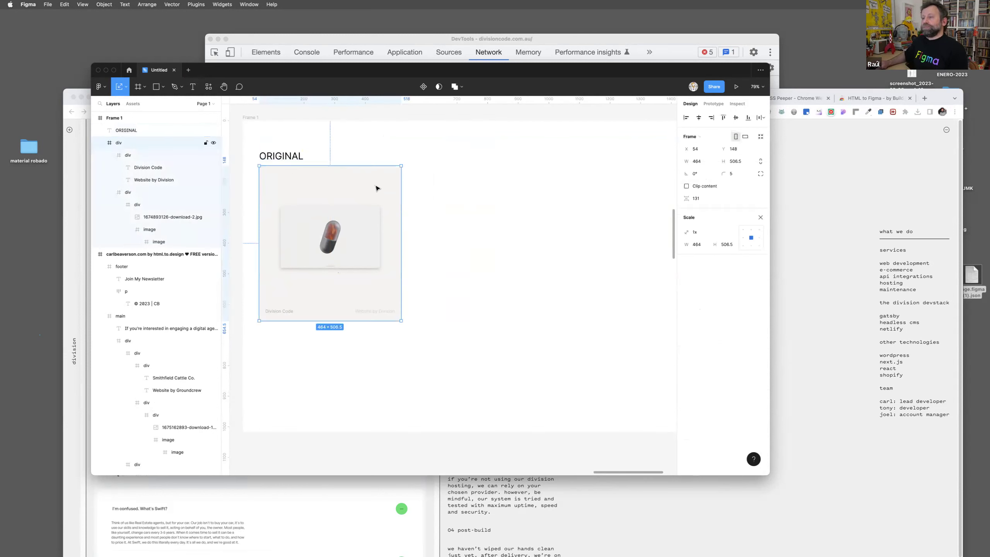
key(super+d)
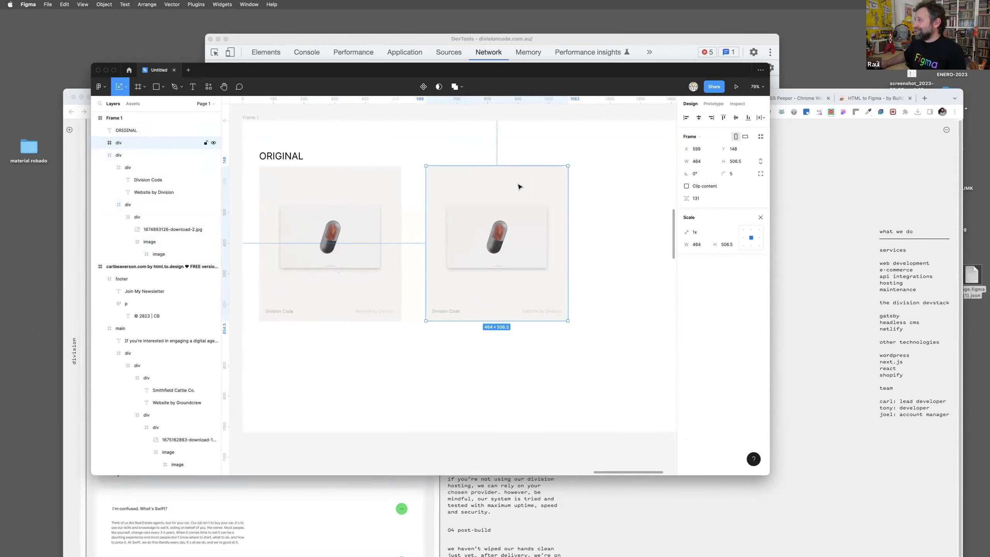
scroll(534, 189, right, 2)
scroll(541, 191, left, 2)
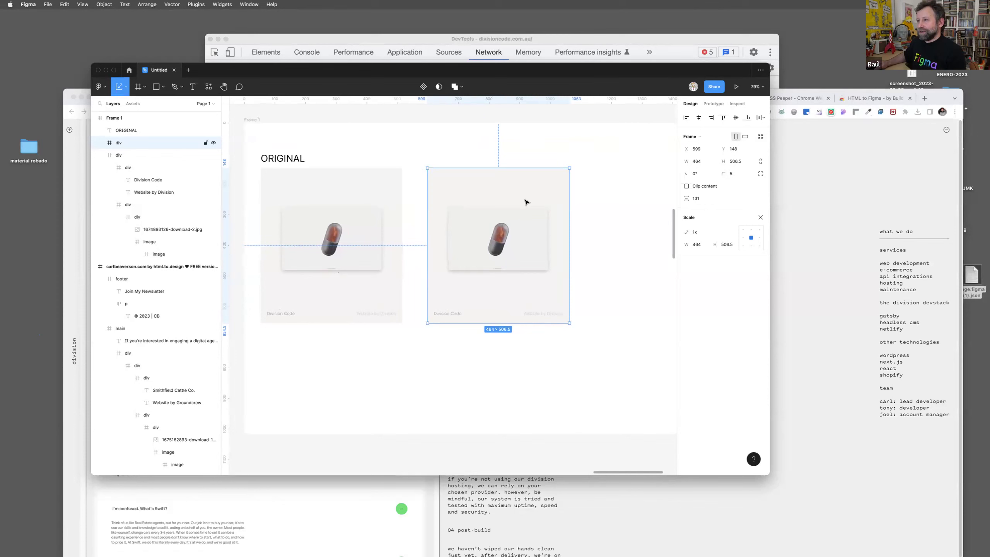
Try to ungroup the outer frame of the duplicated Division Code card.
double_click(509, 230)
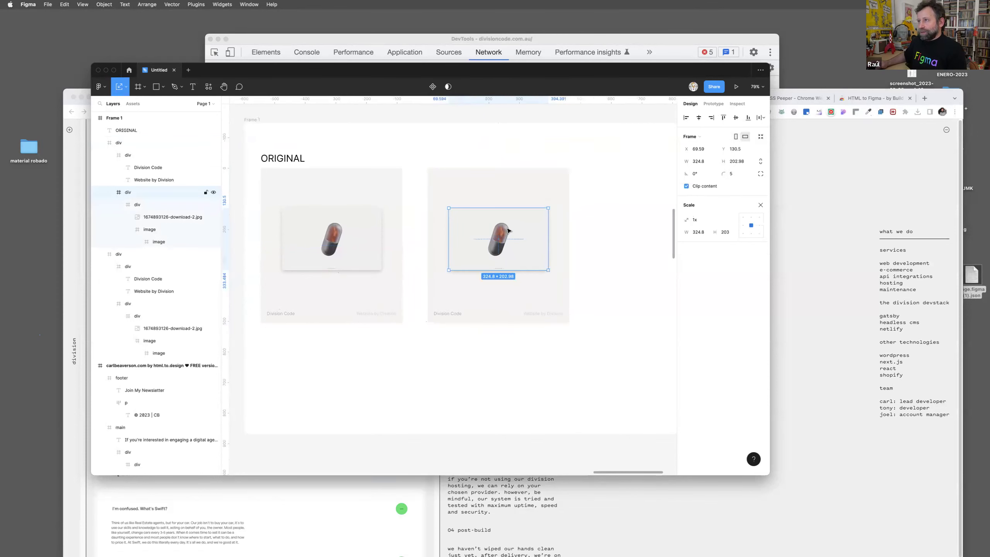
scroll(507, 231, up, 2)
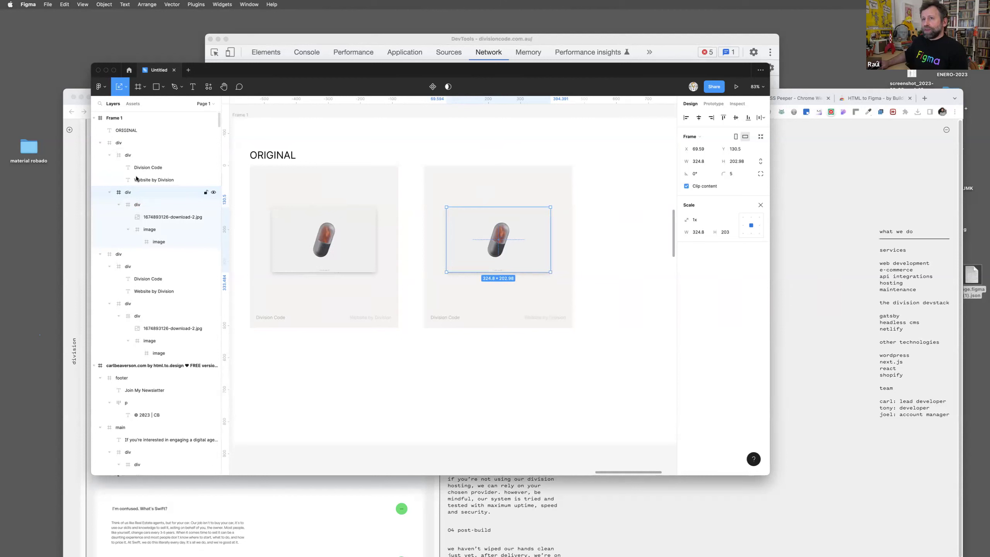
click(126, 144)
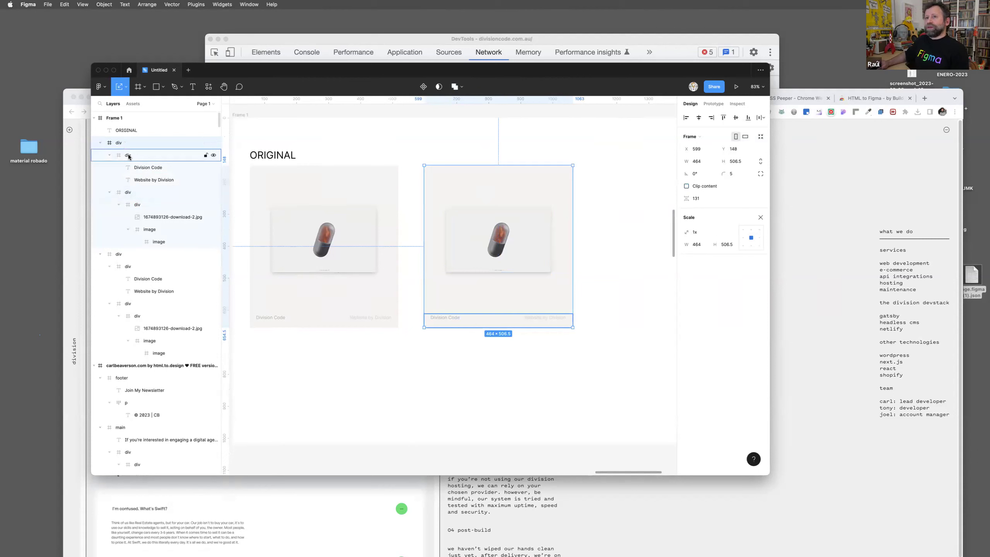
right_click(129, 156)
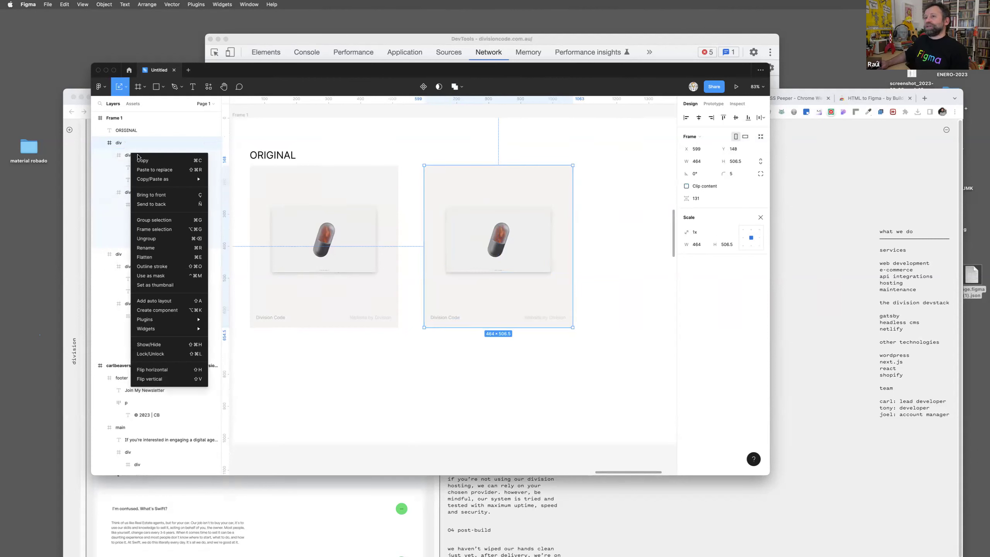
click(150, 241)
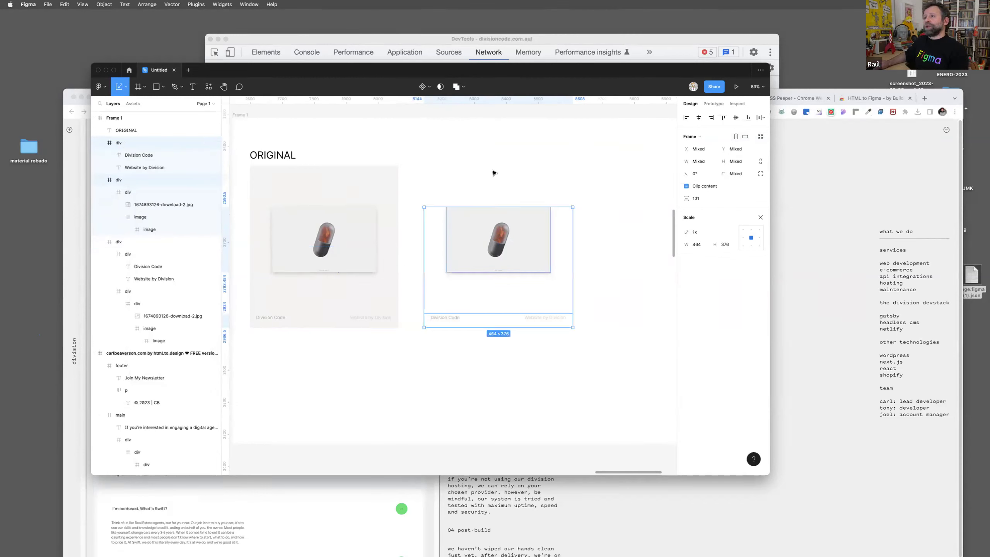
click(467, 174)
click(124, 143)
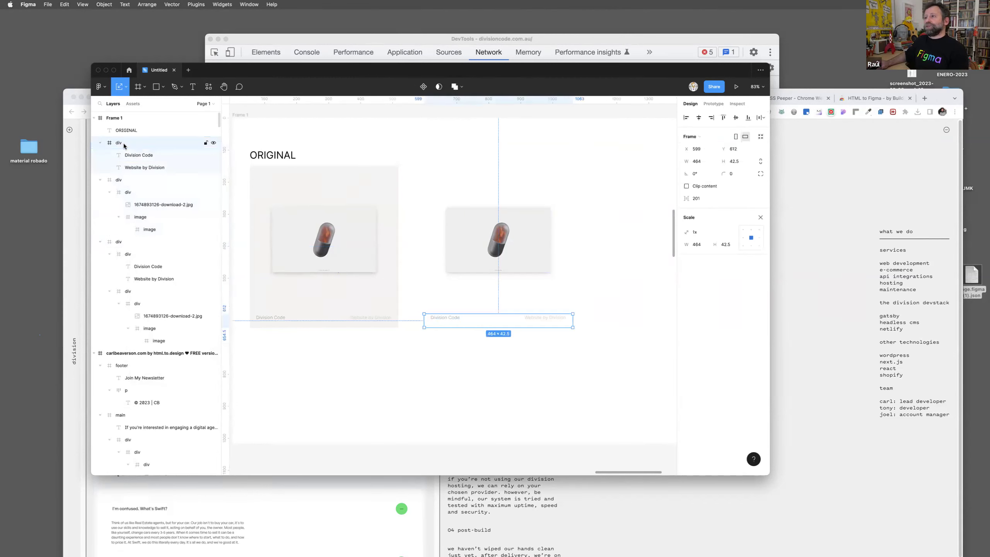
drag(124, 144, 125, 180)
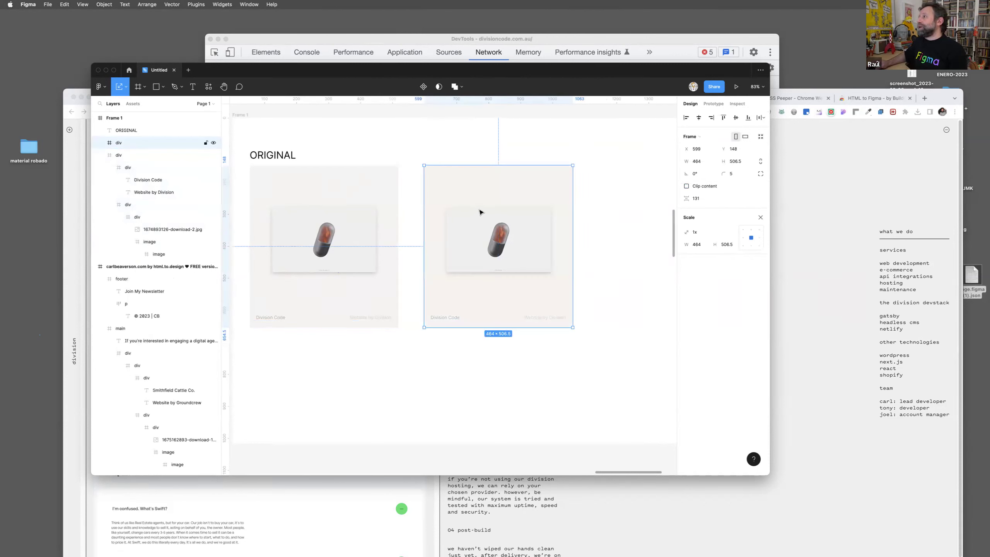
Examine the nested caption and image frames inside the duplicated card.
click(110, 156)
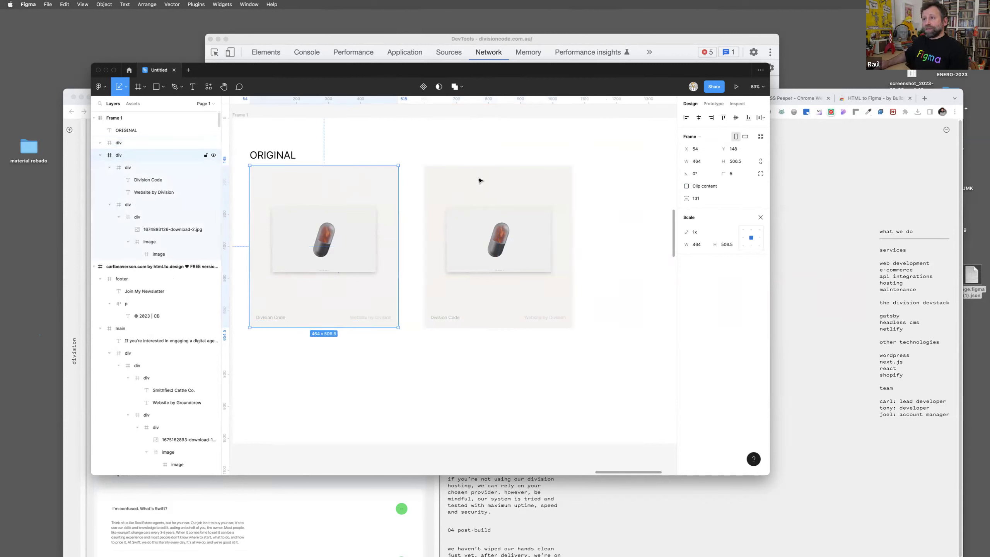
click(466, 170)
click(100, 143)
click(147, 168)
click(147, 169)
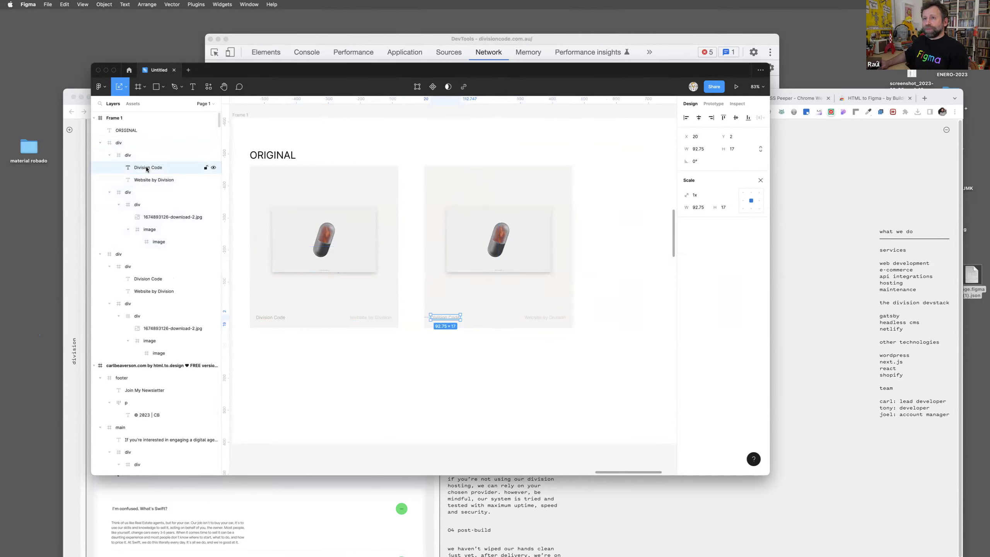
click(129, 156)
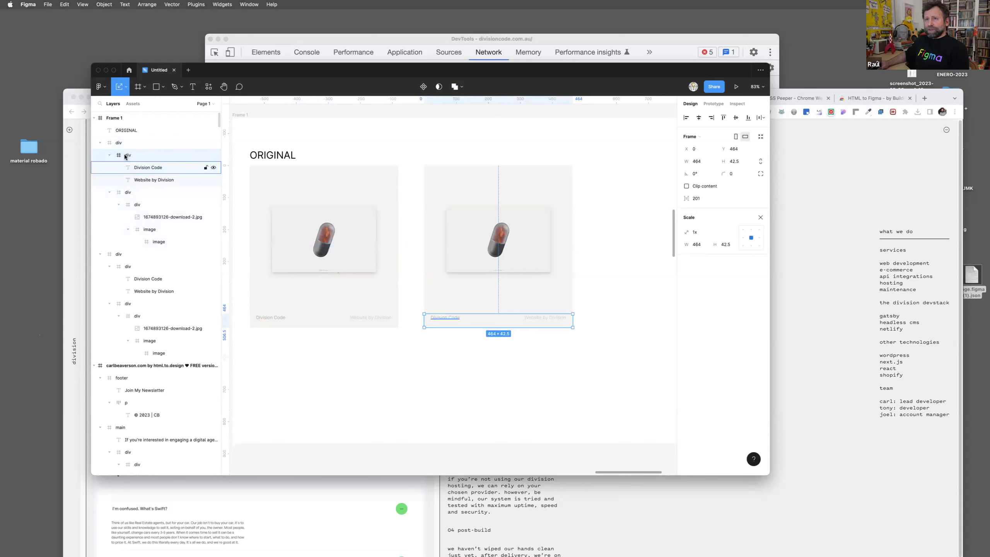
click(130, 192)
Pull the capsule image frame out of its grey shadowed frame within the card copy, and leave scaling mode.
click(135, 206)
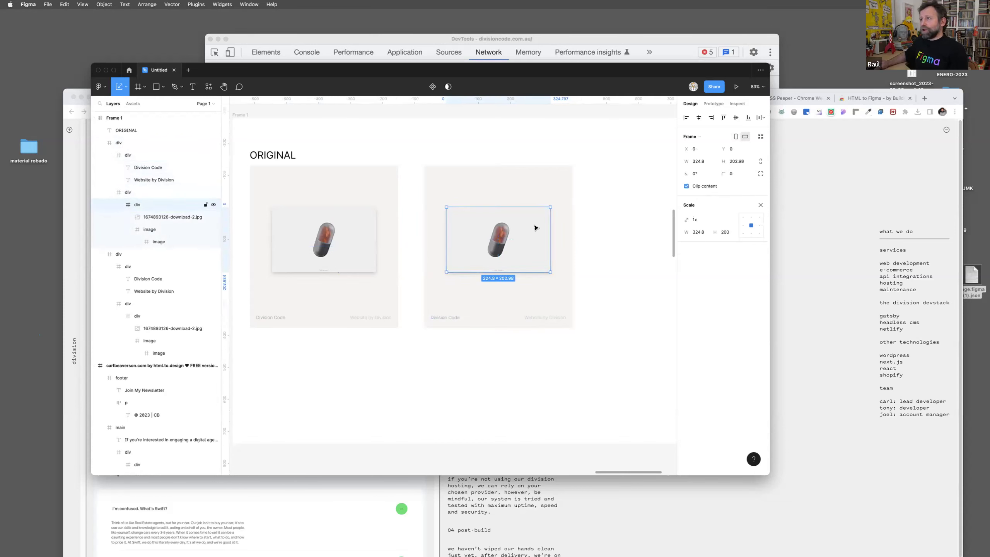
drag(489, 253, 503, 221)
mouse_move(475, 261)
mouse_down()
mouse_move(491, 277)
mouse_move(471, 270)
mouse_move(474, 262)
mouse_up()
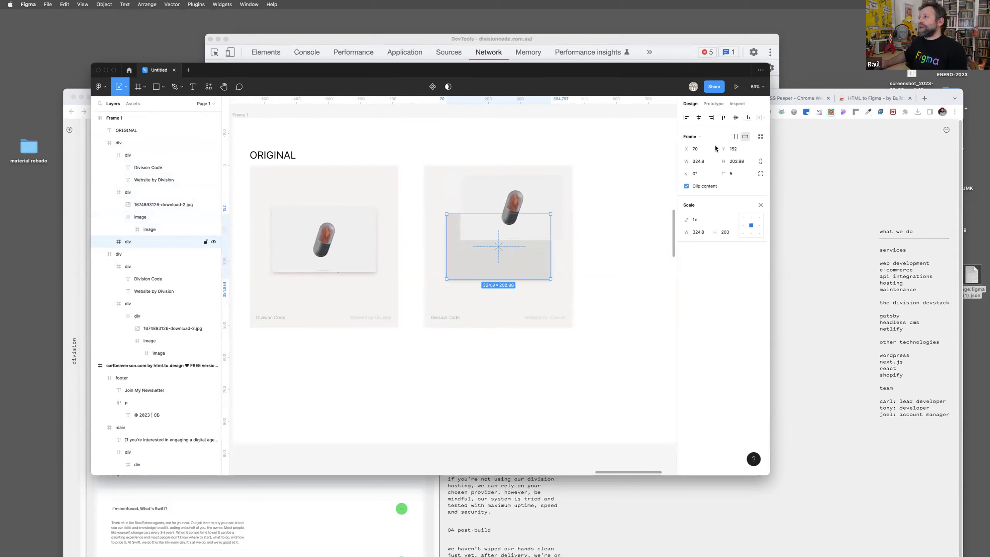
click(761, 205)
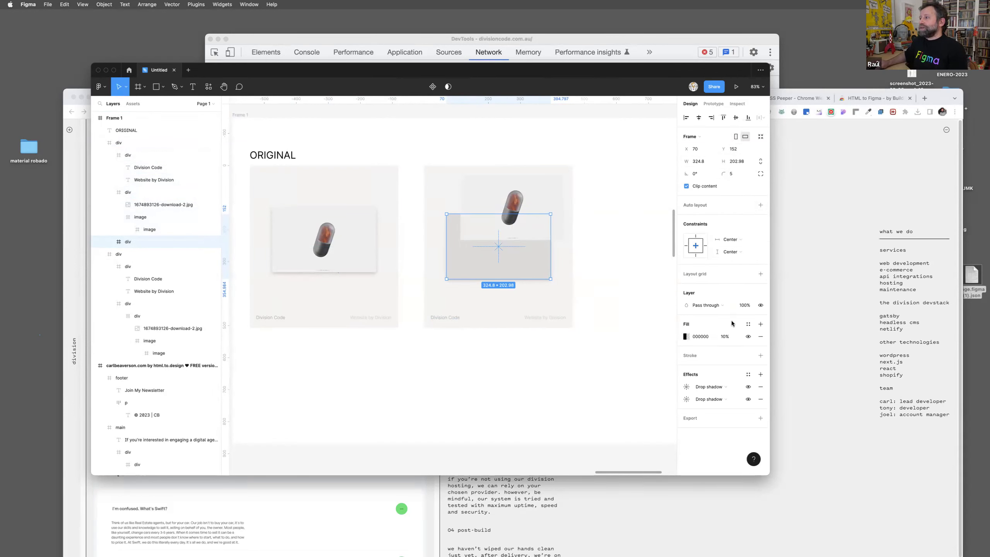
Move the grey drop-shadow frame out of the card copy onto the empty area beside it.
key(alt)
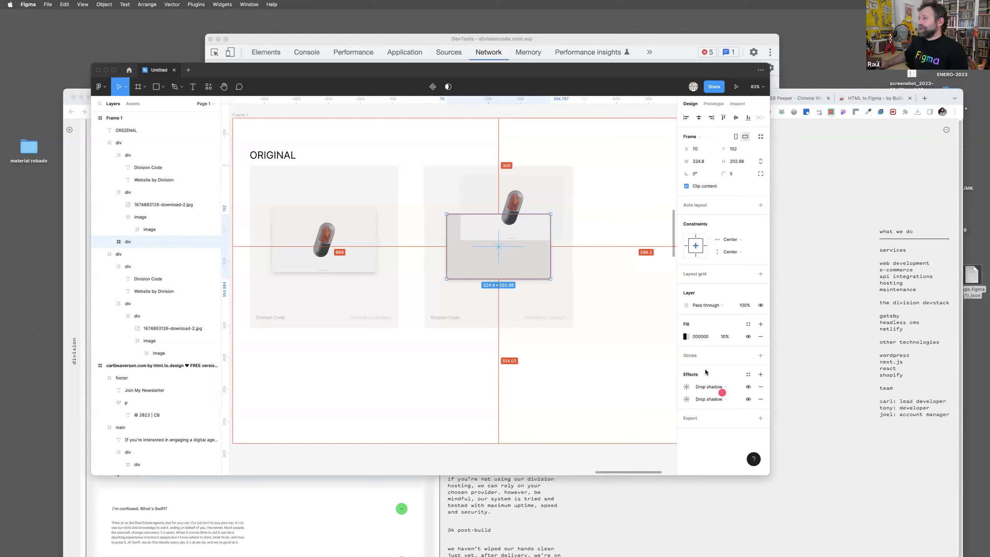
mouse_move(713, 371)
mouse_down()
mouse_move(688, 377)
mouse_move(698, 362)
mouse_up()
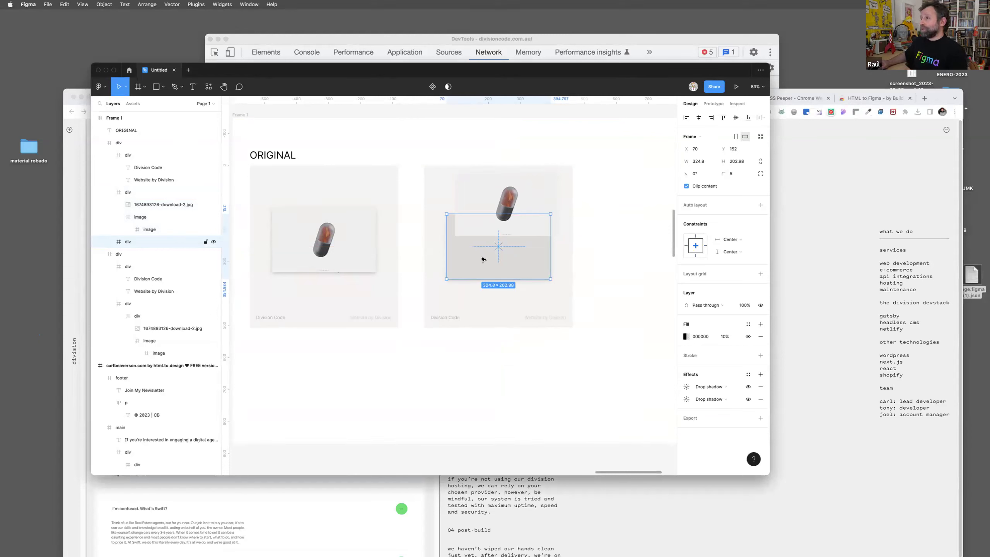
drag(485, 249, 627, 230)
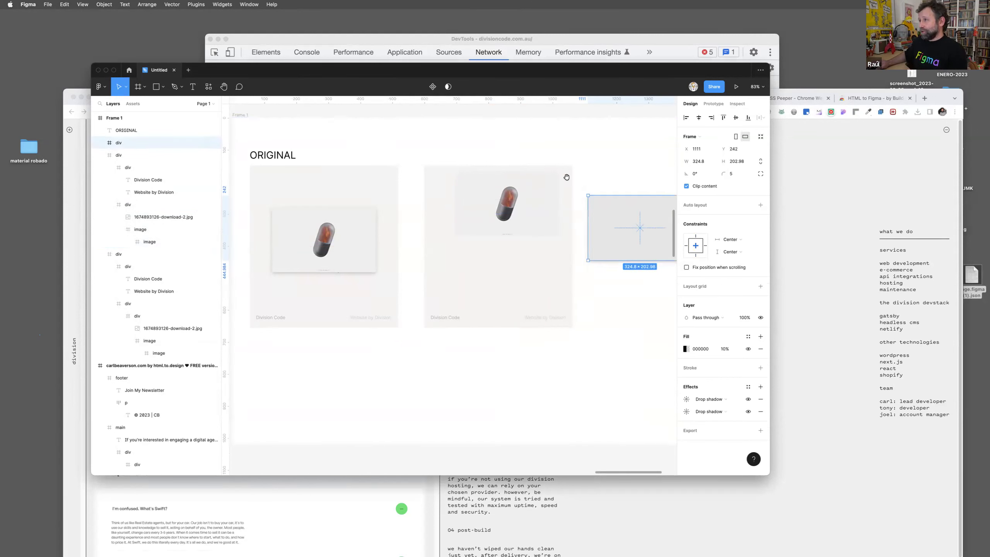
drag(567, 177, 528, 177)
drag(569, 220, 580, 204)
Center the capsule image in the card copy at X 70, Y 121, and shift the grey frame to about X 1144, Y 177.
click(484, 195)
double_click(485, 194)
drag(497, 204, 491, 226)
drag(590, 222, 608, 195)
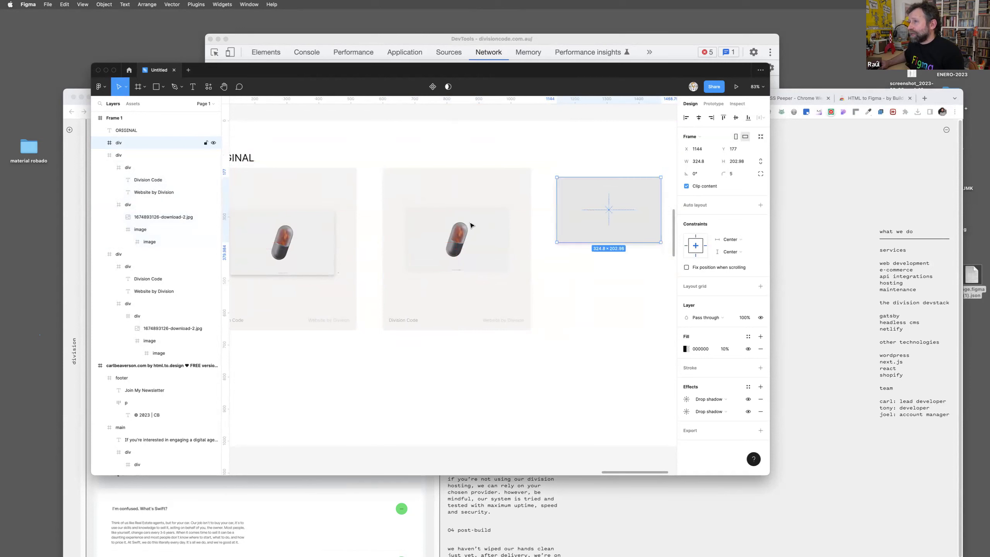
click(468, 225)
click(467, 225)
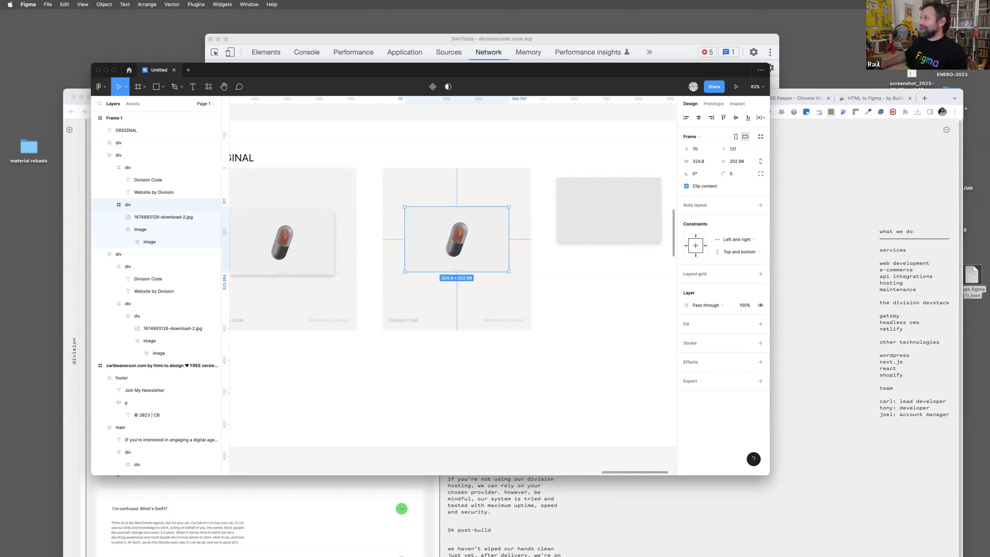
Switch to the system display settings, choose the second-largest text scaling, and return to the Untitled file in Figma.
click(908, 4)
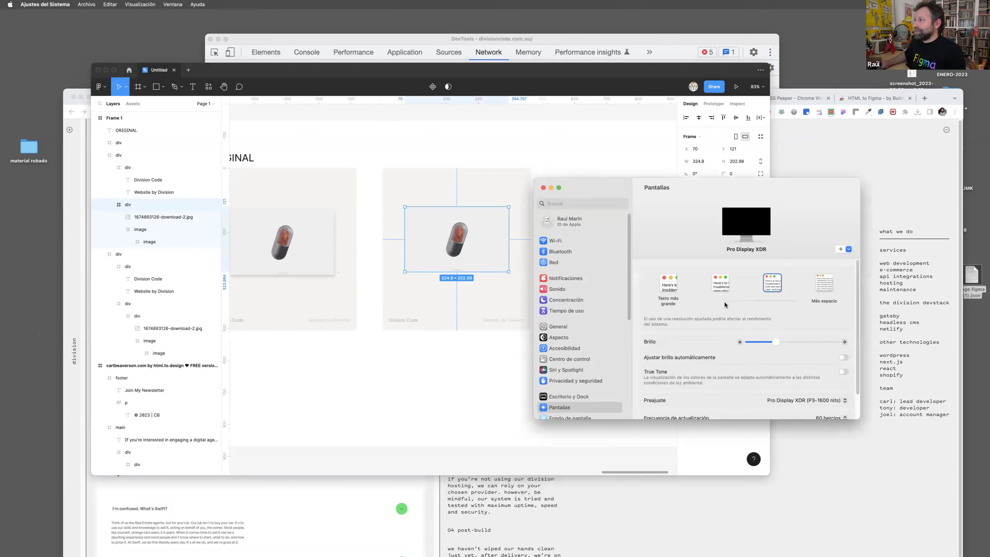
click(721, 283)
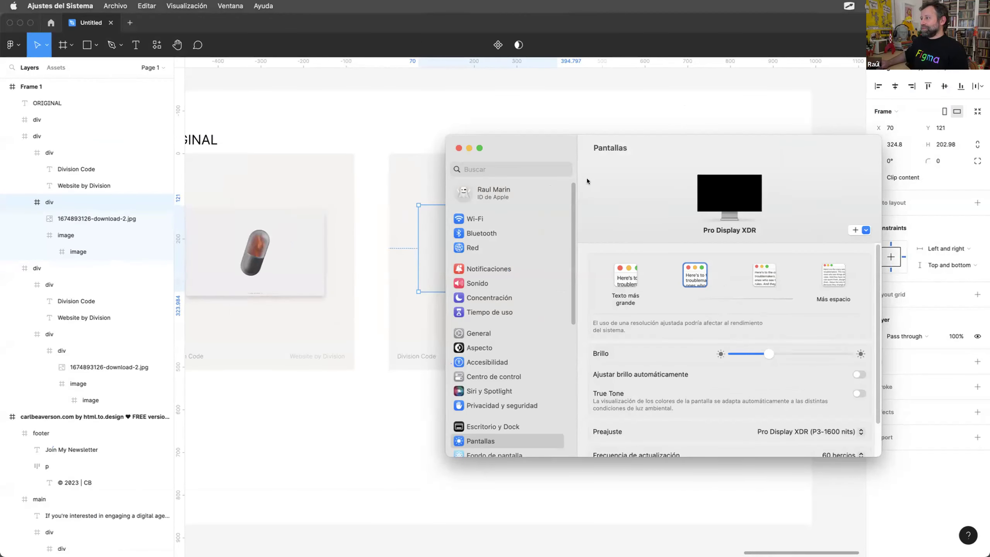
drag(515, 135, 836, 187)
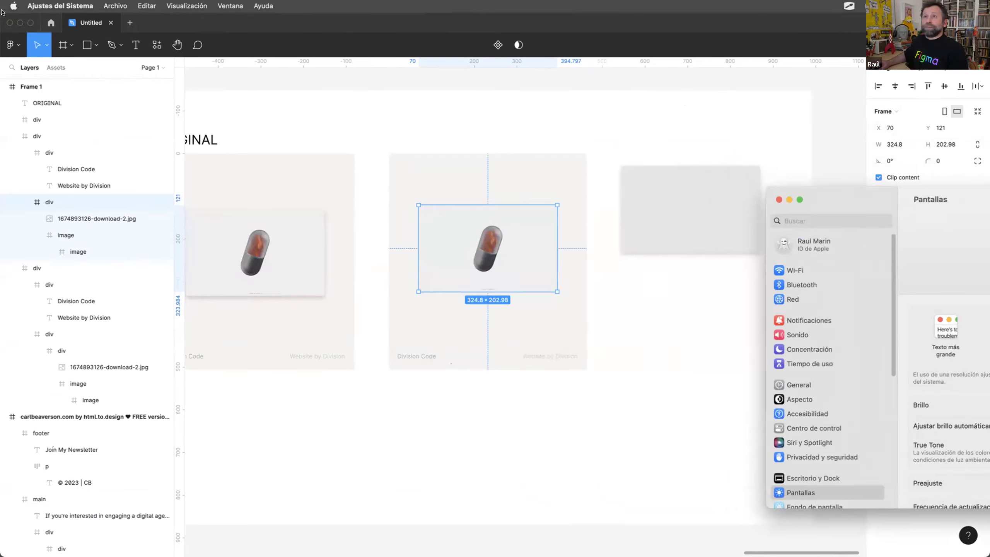
click(51, 22)
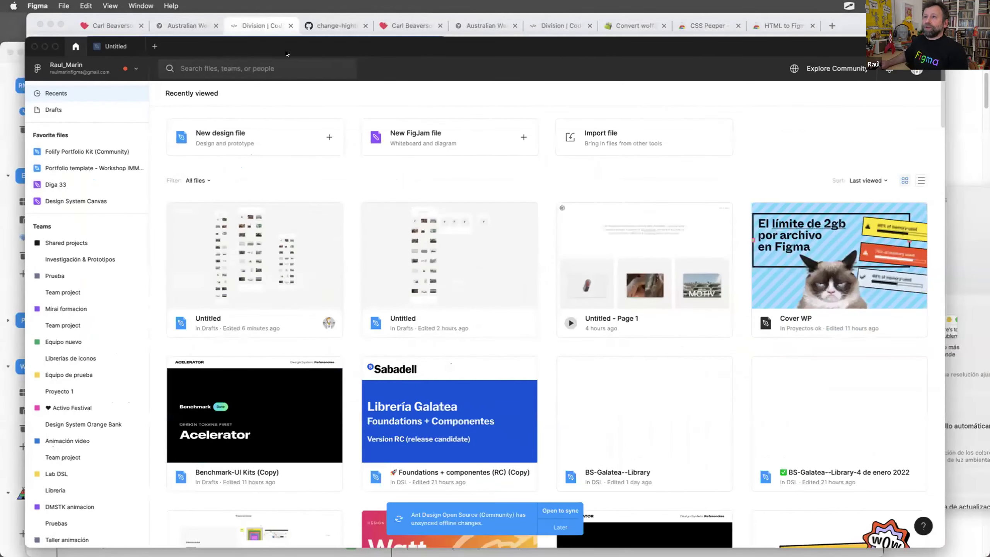
click(98, 46)
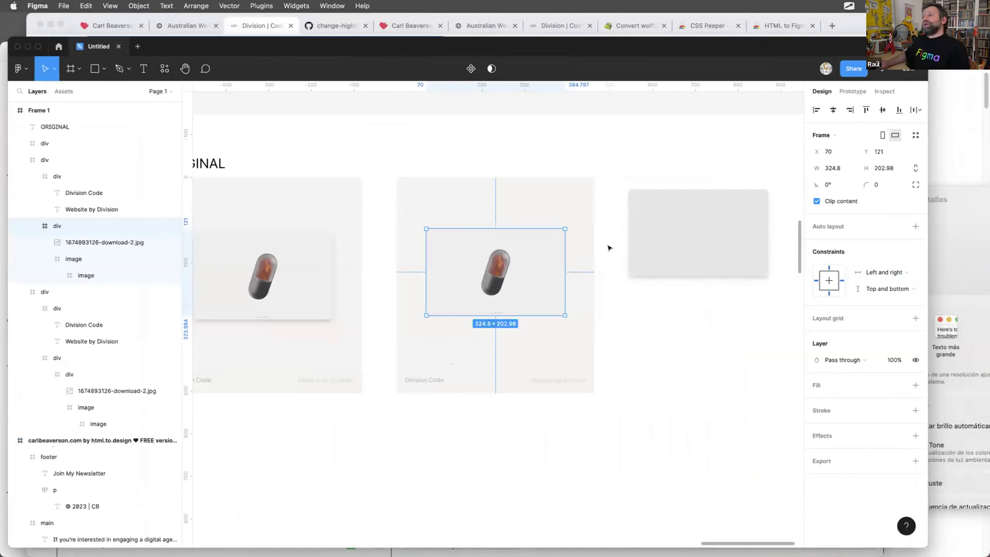
Reposition the grey drop-shadow frame beside the card copy at about X 1105, Y 92.
click(617, 156)
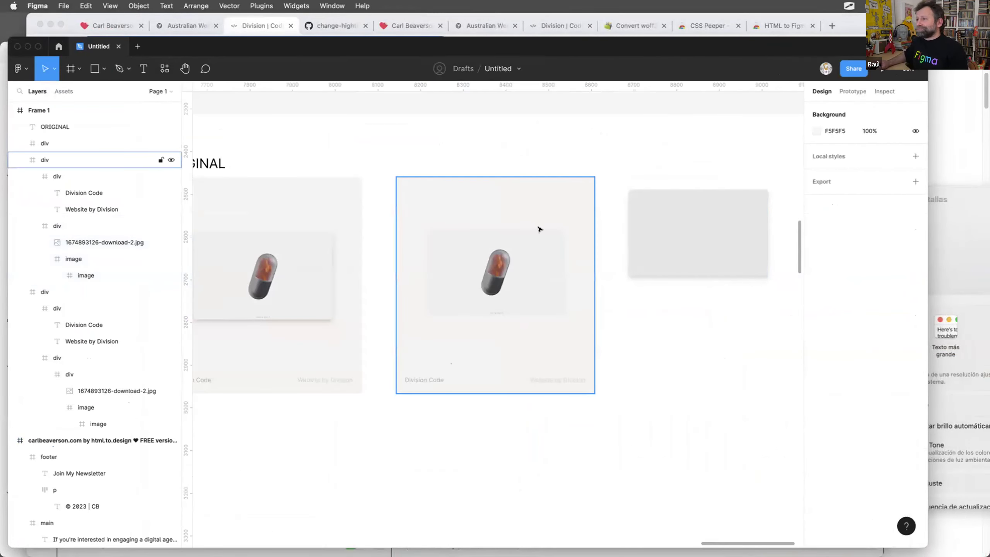
scroll(539, 228, down, 3)
scroll(624, 230, down, 2)
scroll(626, 230, up, 3)
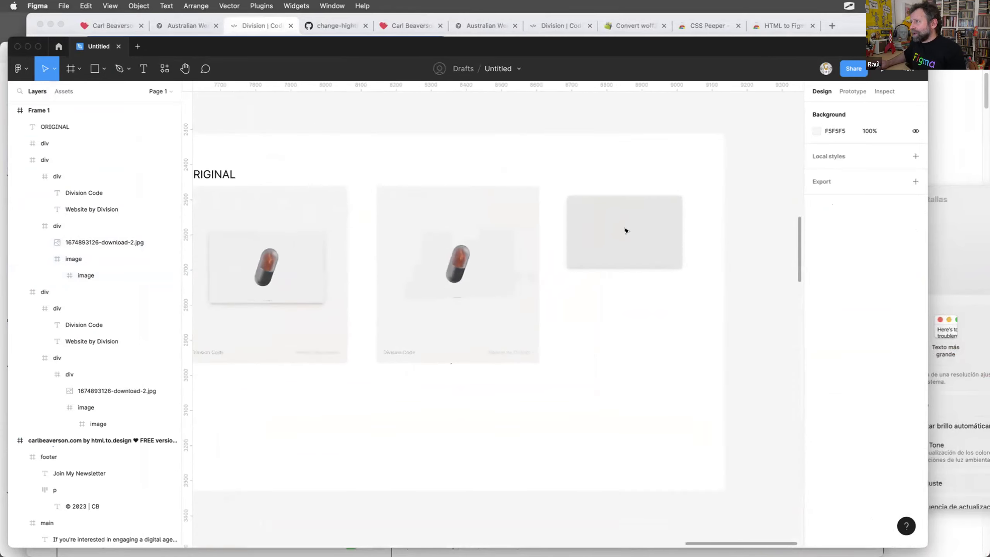
click(635, 245)
drag(651, 229, 636, 195)
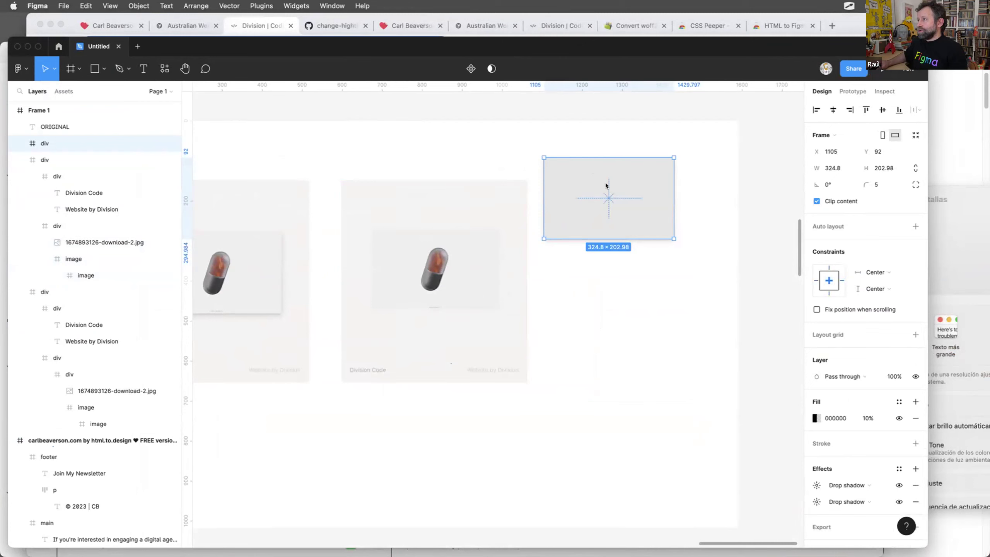
Move the grey drop-shadow frame to about X 1132, Y 66, and shift the application window up on the desktop.
drag(617, 174, 629, 163)
scroll(864, 395, down, 2)
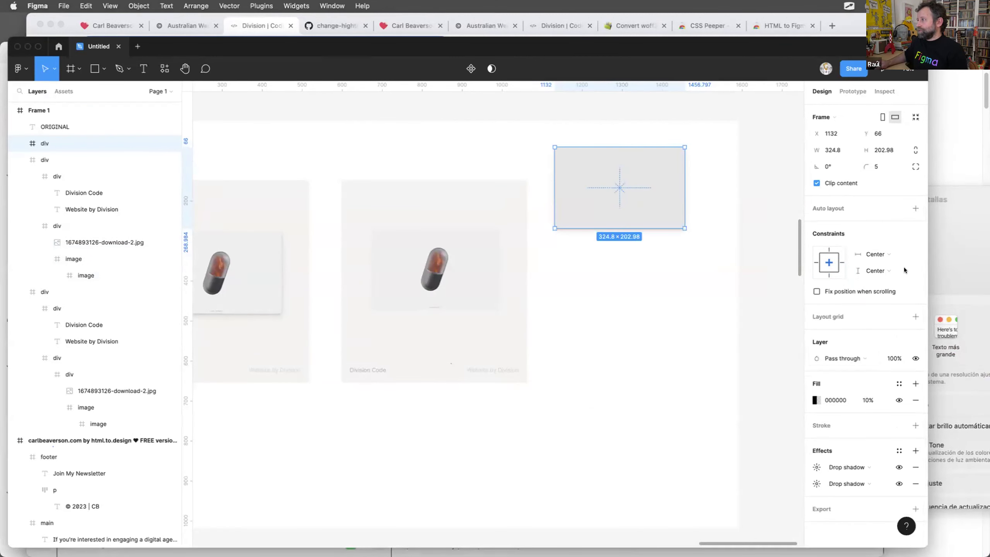
click(786, 479)
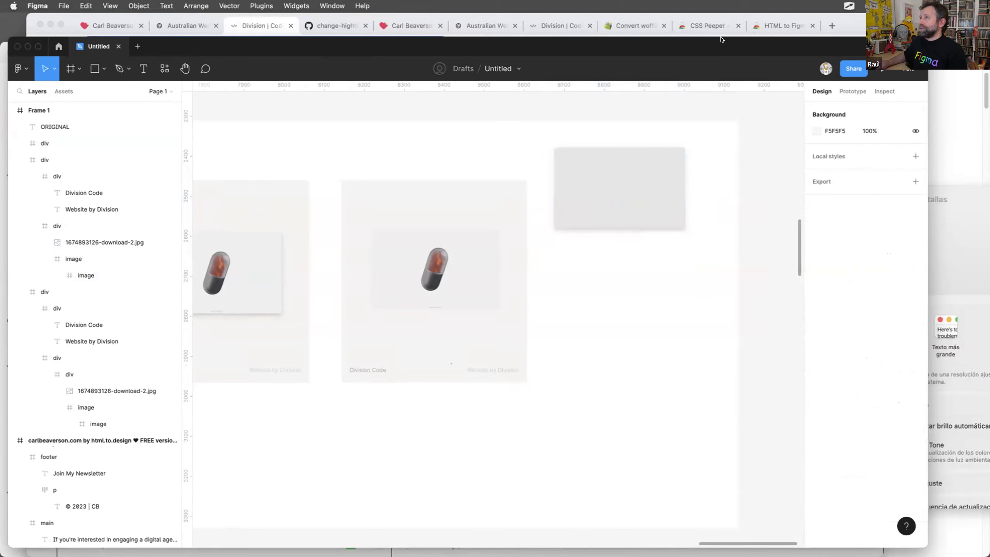
drag(723, 39, 702, 15)
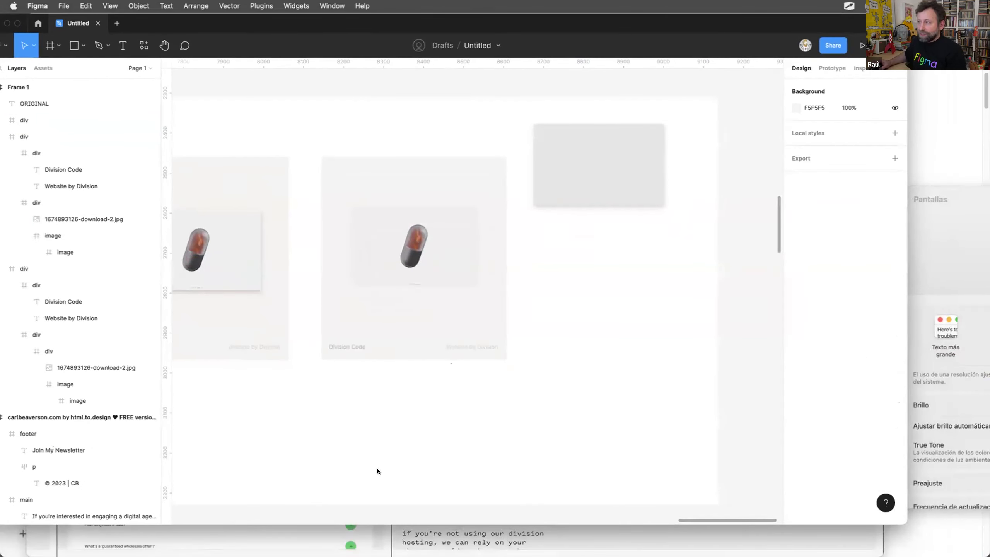
Copy both drop shadows from the grey frame and apply them to the frame holding the capsule image in the card copy.
click(539, 183)
click(785, 460)
shift+click(791, 479)
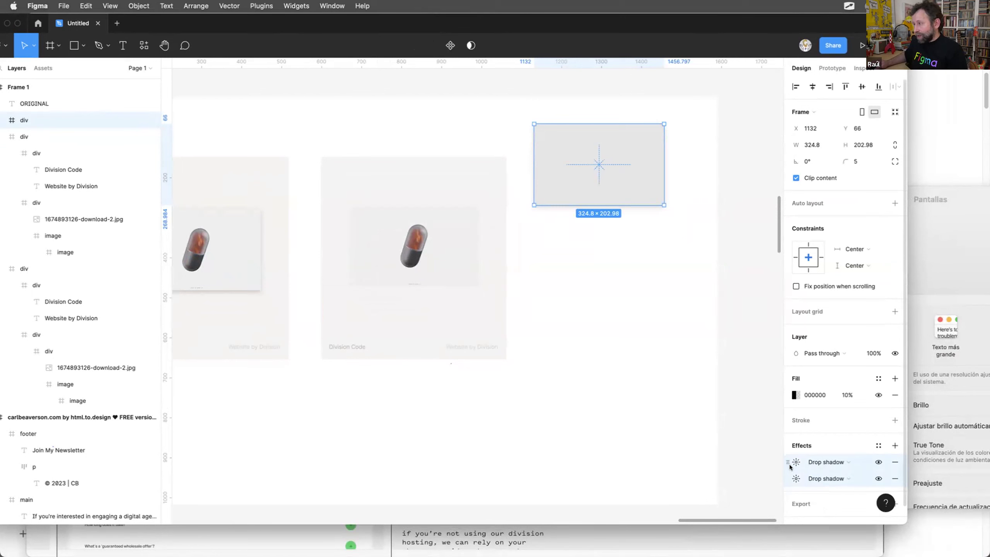
click(783, 459)
click(621, 166)
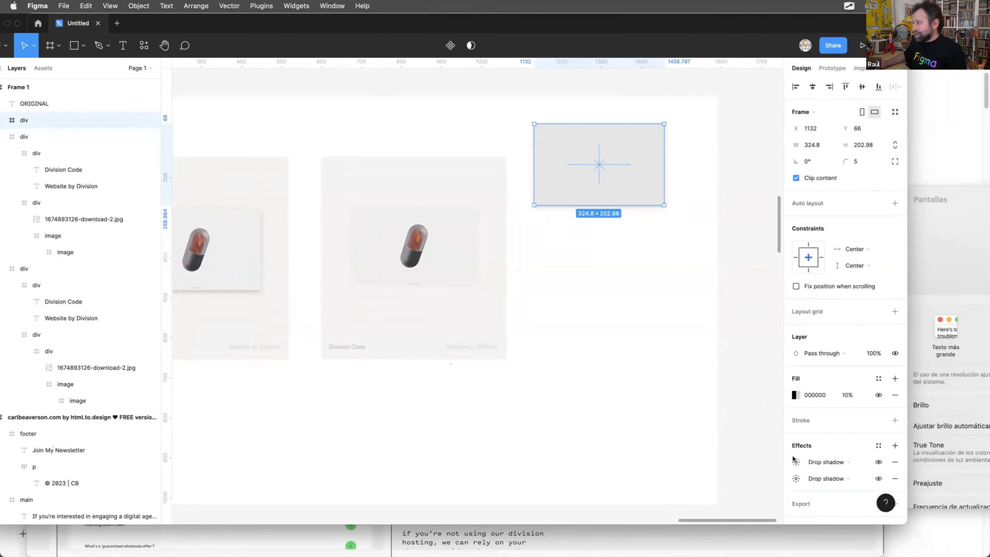
drag(784, 460, 785, 476)
shift+click(785, 477)
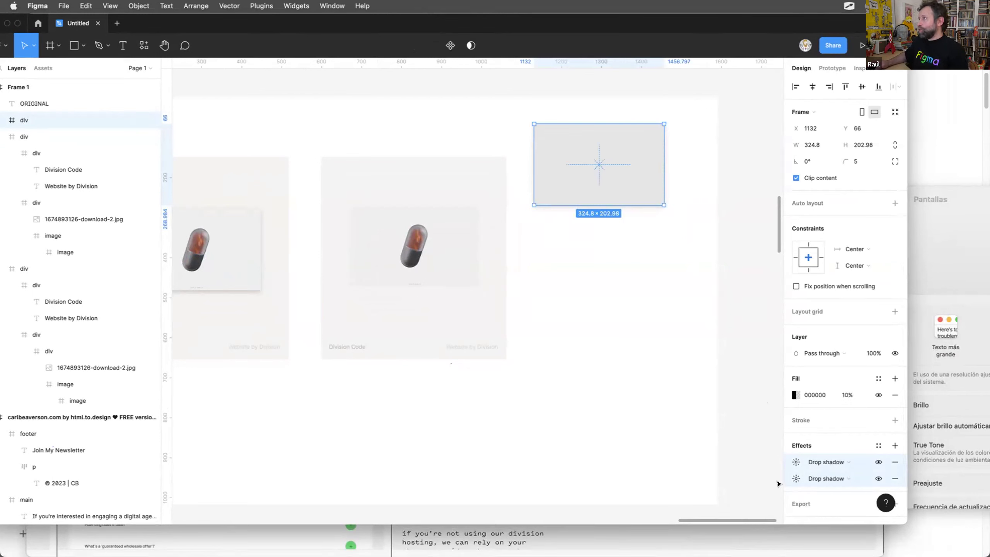
click(409, 225)
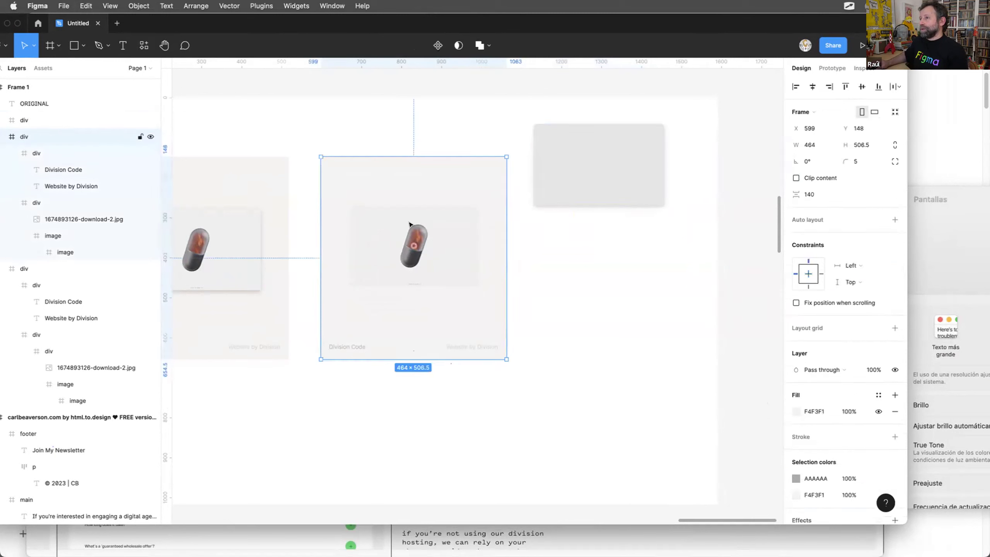
double_click(409, 224)
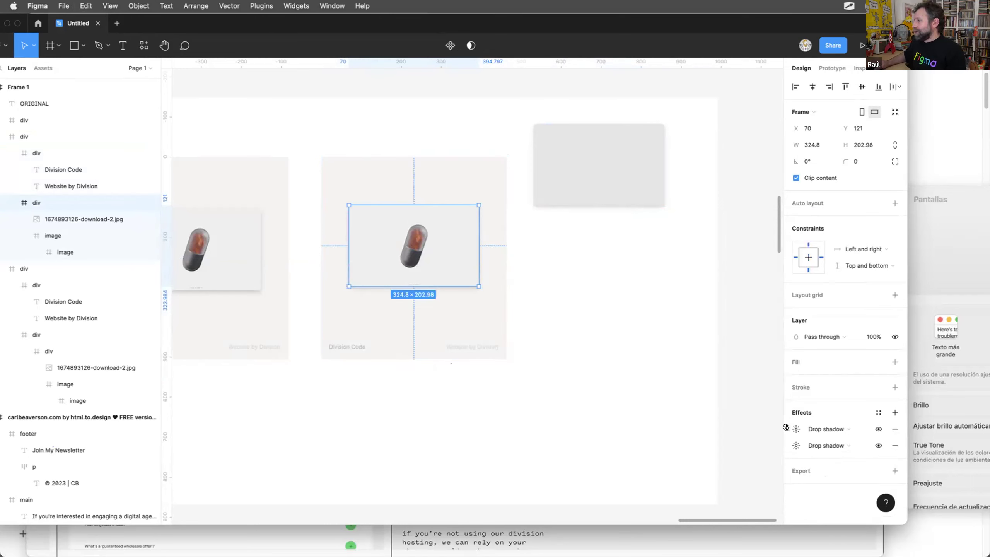
click(815, 444)
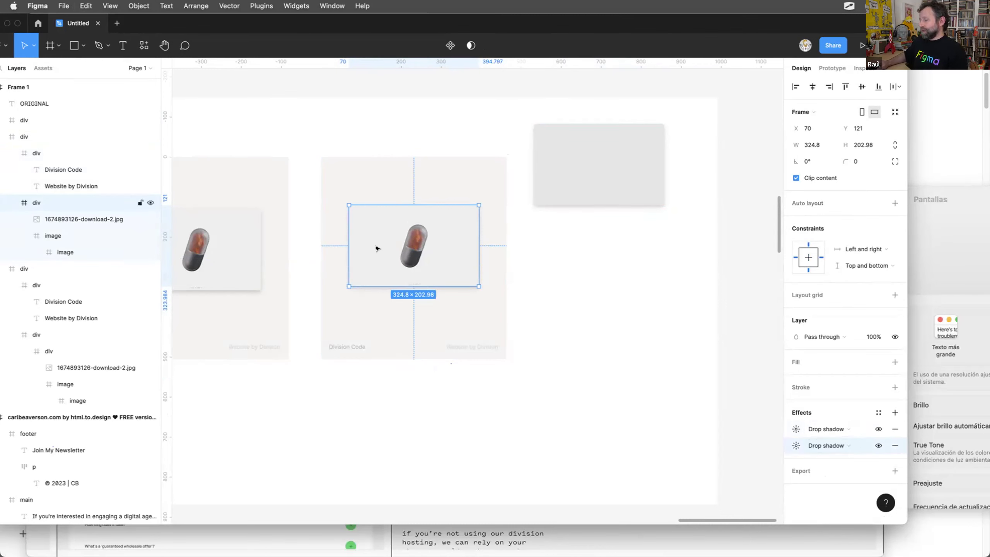
Reposition the card copy at about X 594, Y 121, and the grey drop-shadow frame at about X 1167, Y 105.
click(625, 176)
drag(623, 176, 610, 195)
drag(427, 240, 425, 229)
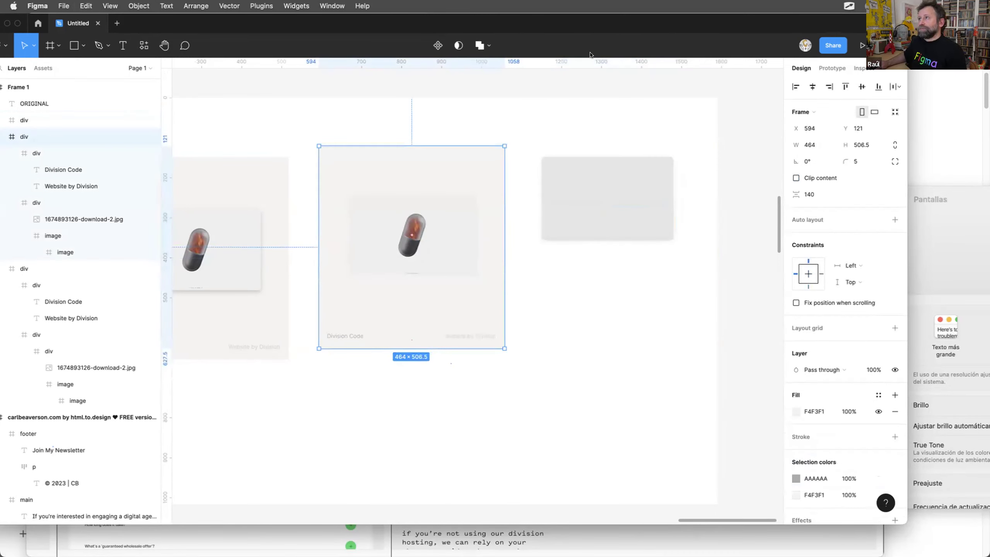
click(624, 195)
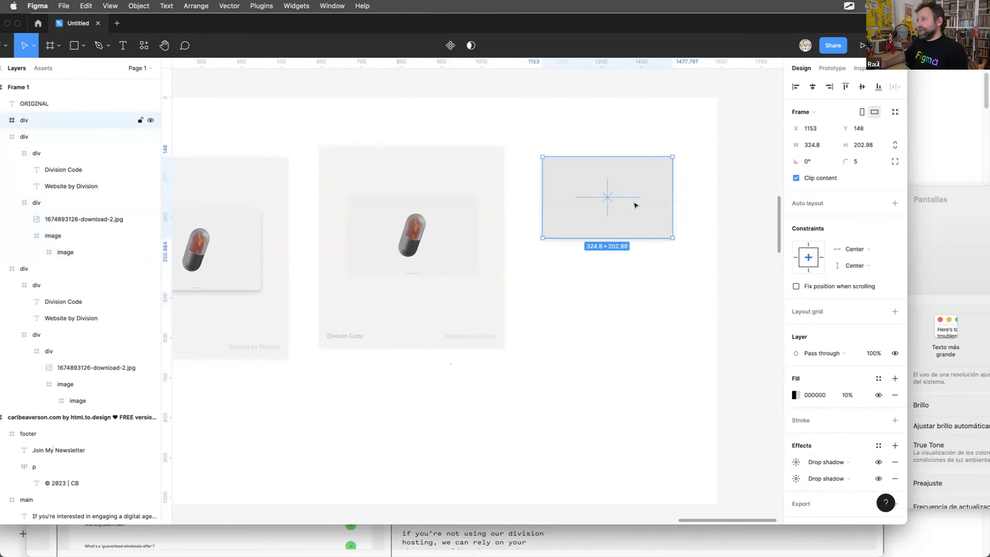
drag(637, 204, 642, 189)
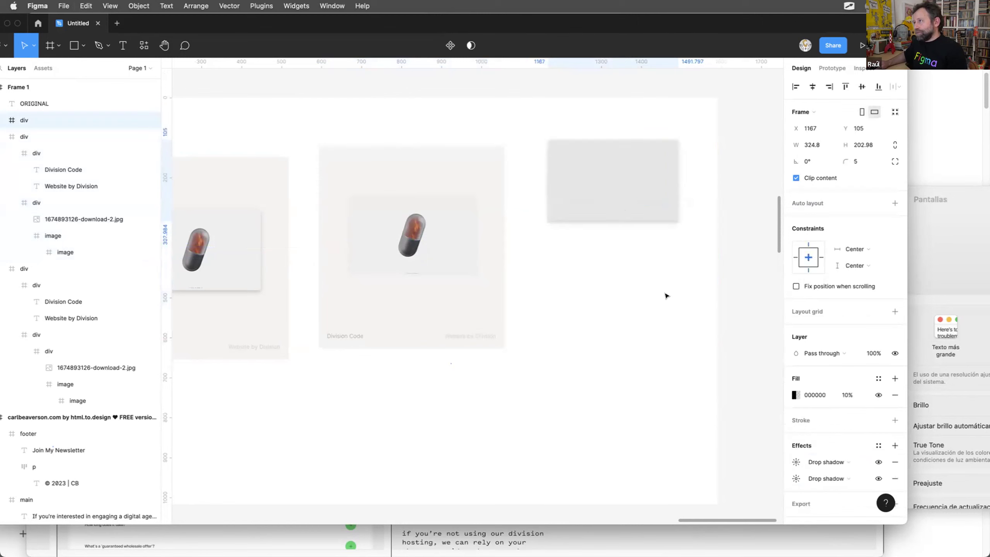
Select both drop shadow effects of the grey frame.
shift+click(784, 462)
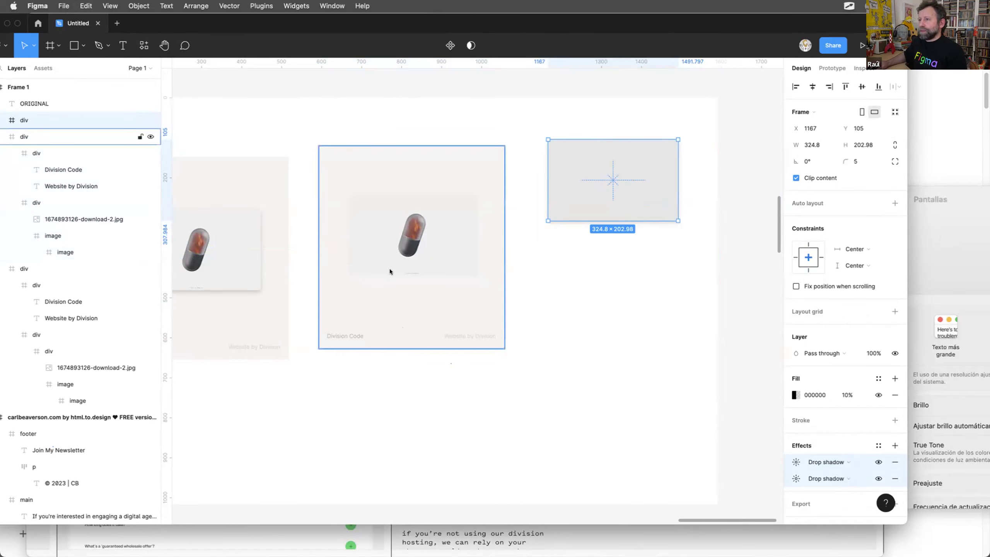
Examine the drop shadow settings of the middle card's image frame, plus the card's footer frame and its Division Code text.
double_click(398, 259)
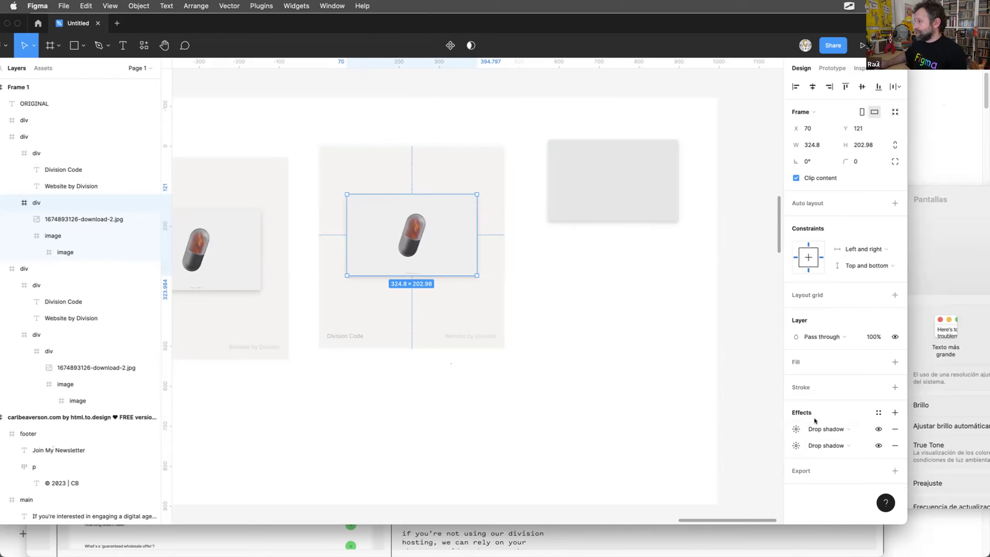
click(796, 429)
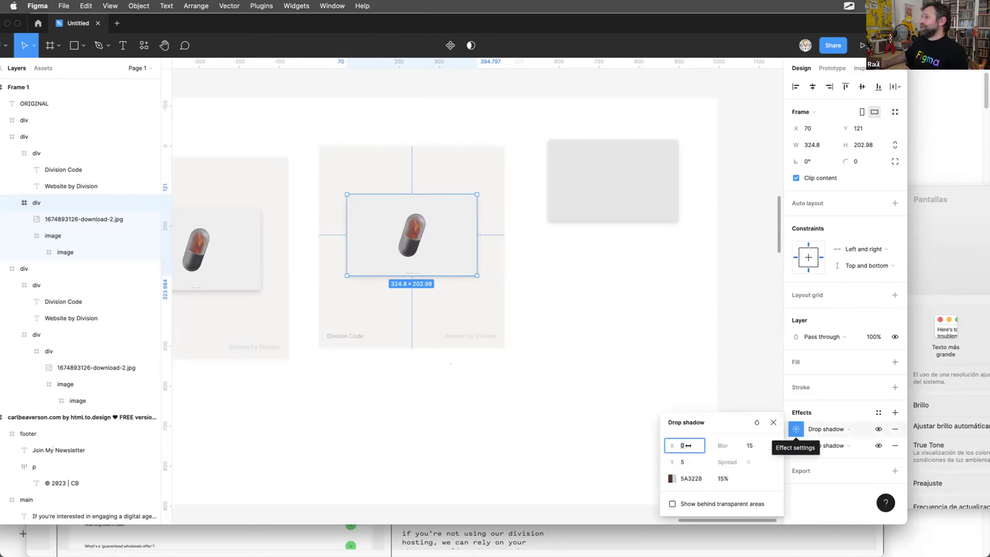
click(796, 446)
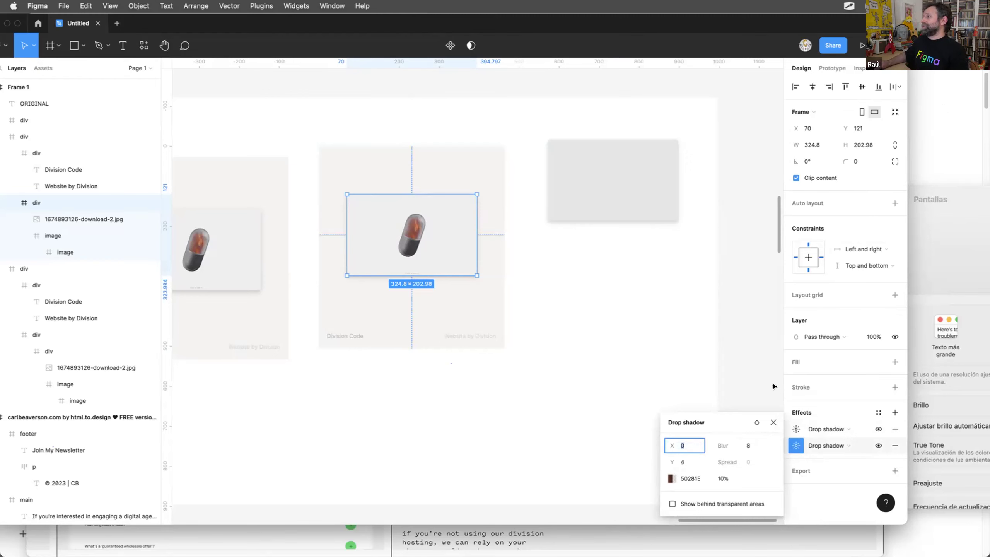
click(764, 360)
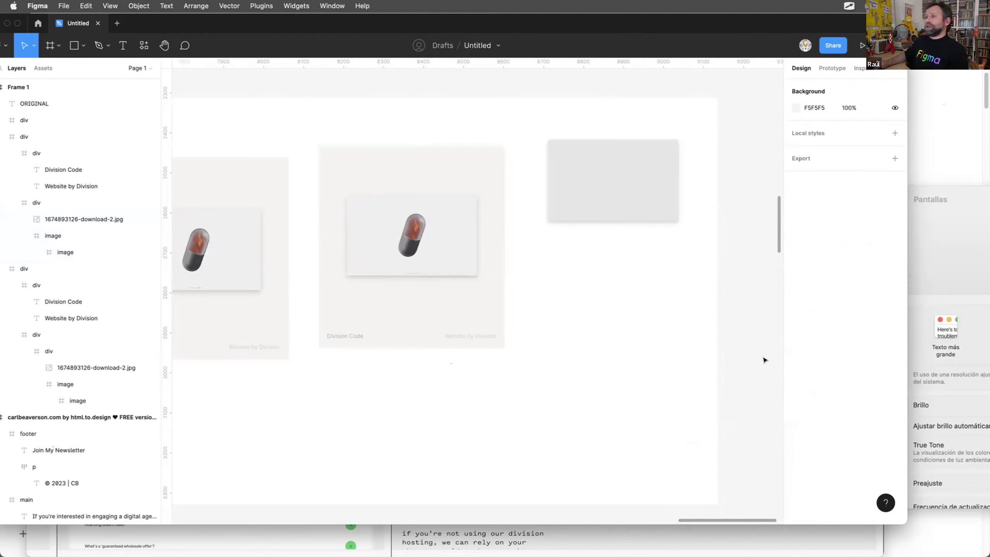
scroll(575, 304, left, 5)
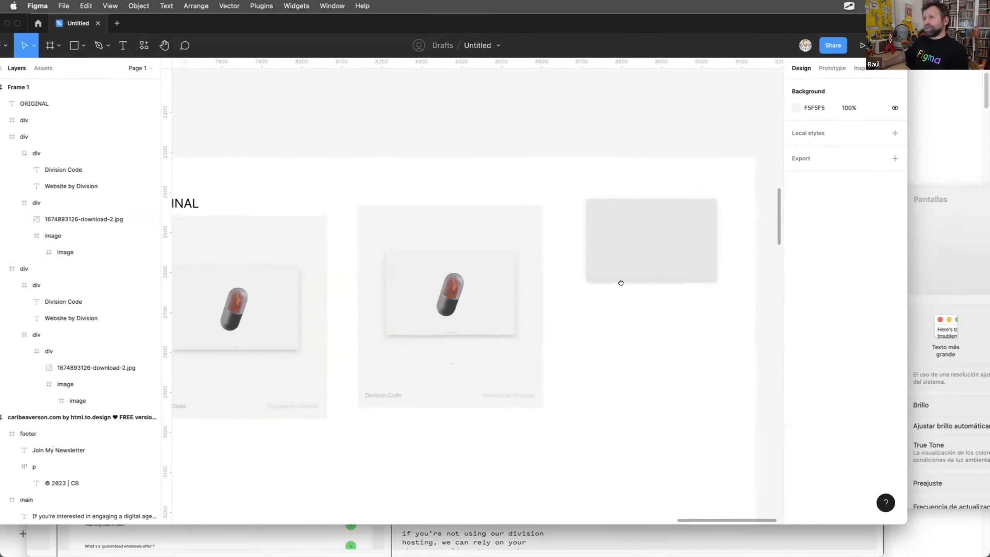
click(542, 237)
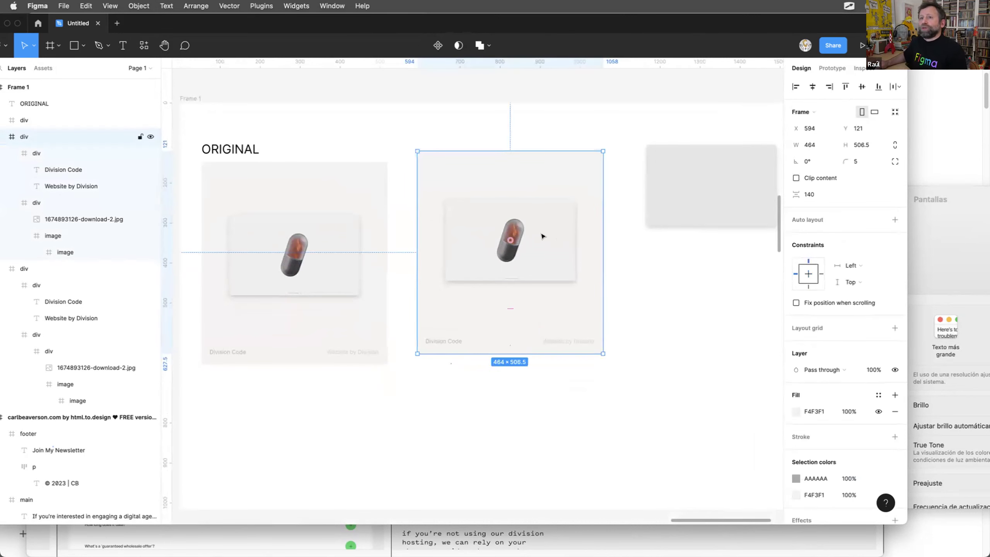
click(94, 135)
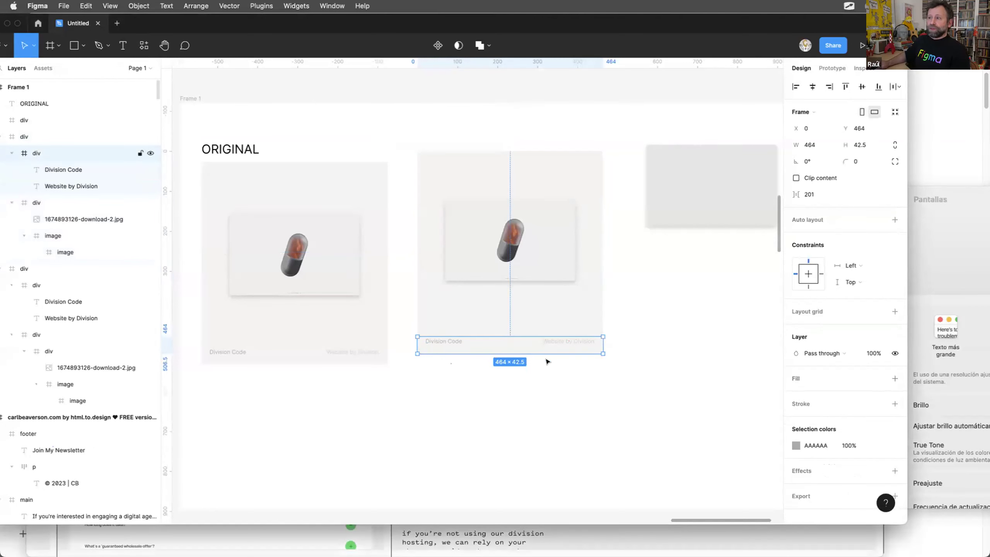
click(446, 341)
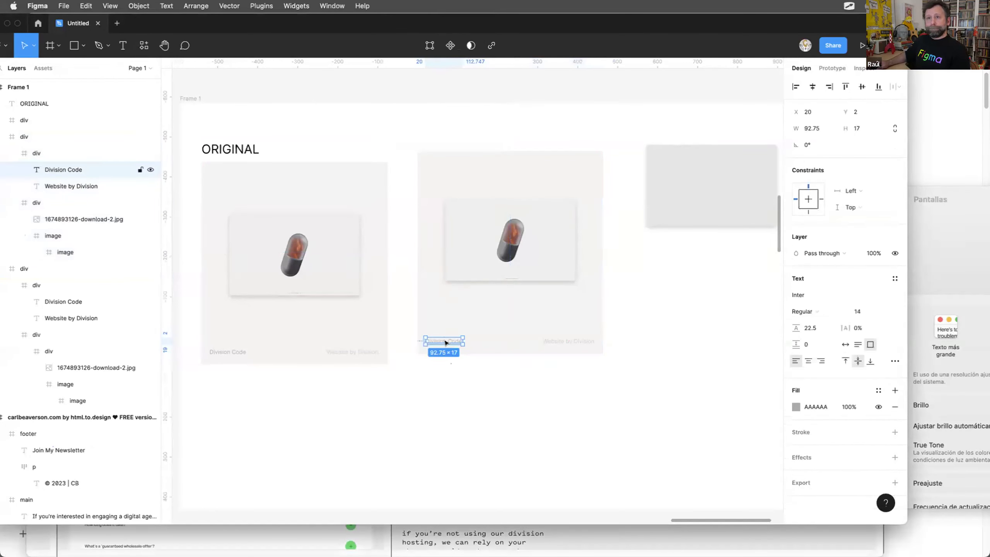
key(Escape)
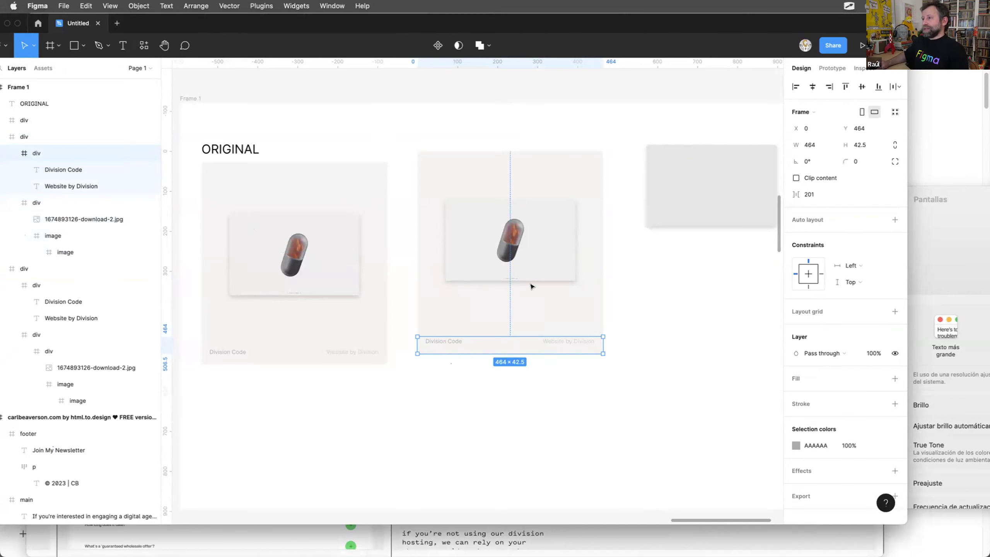
Duplicate the ORIGINAL heading and place the copy above the middle card.
scroll(531, 287, down, 1)
click(255, 158)
drag(256, 158, 458, 140)
Change the text of the copied heading above the middle card to "SIN AUTOLAYOUT".
double_click(458, 140)
text(sIN)
key(BackSpace)
key(BackSpace)
key(BackSpace)
text(SIN)
click(485, 239)
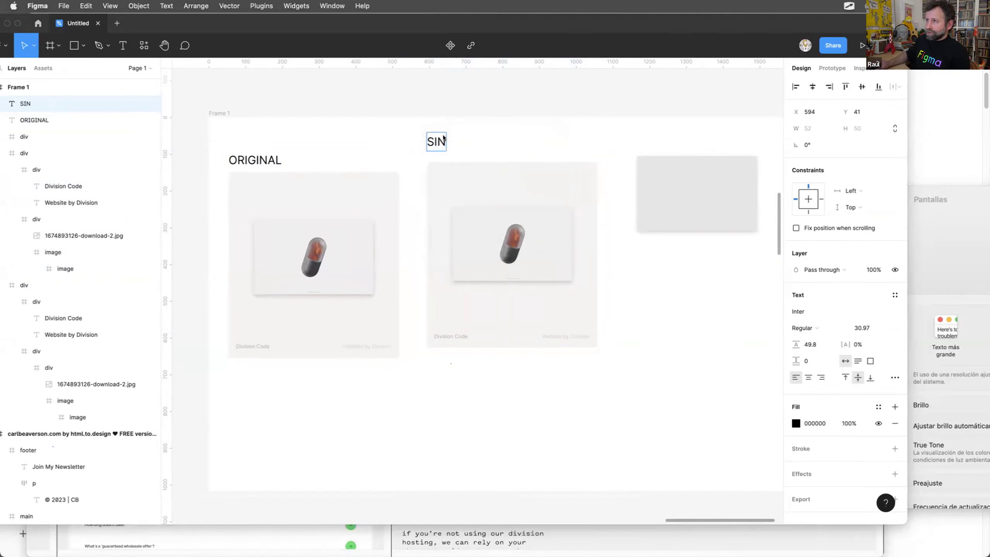
double_click(444, 141)
key(Right)
text(AUTOLAYOUT)
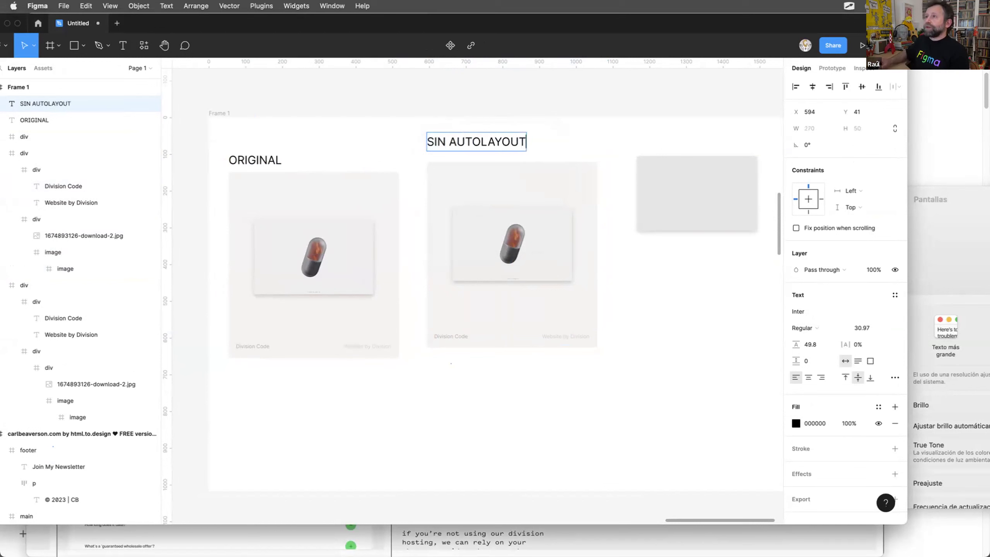
key(Escape)
Try widening the SIN AUTOLAYOUT card to 508 to test its constraints, and undo the resize.
double_click(443, 338)
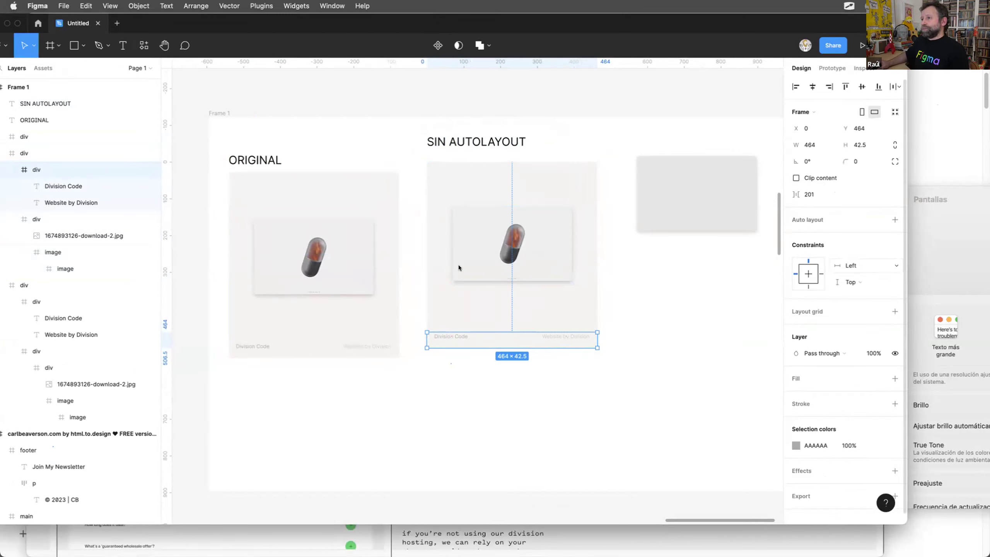
click(462, 145)
click(595, 205)
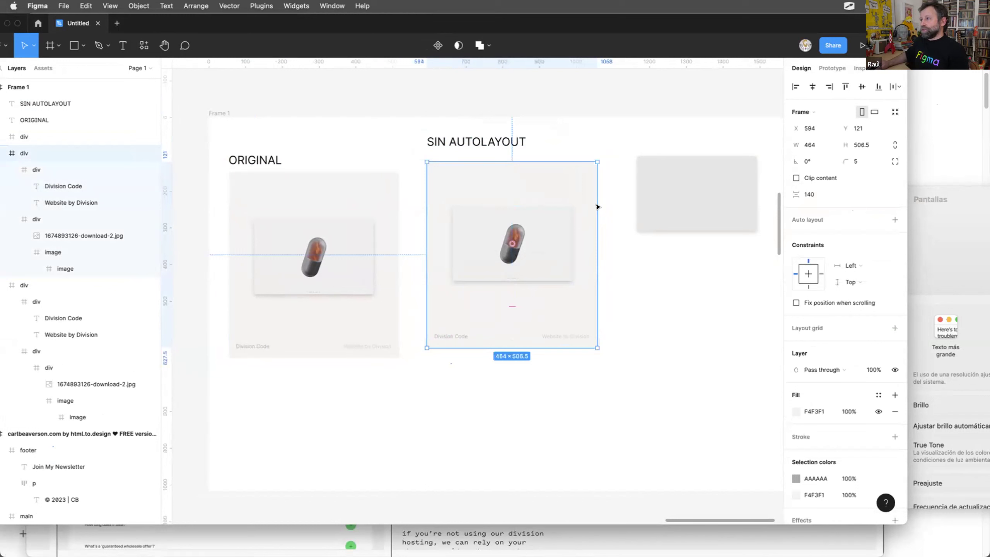
drag(598, 201, 610, 200)
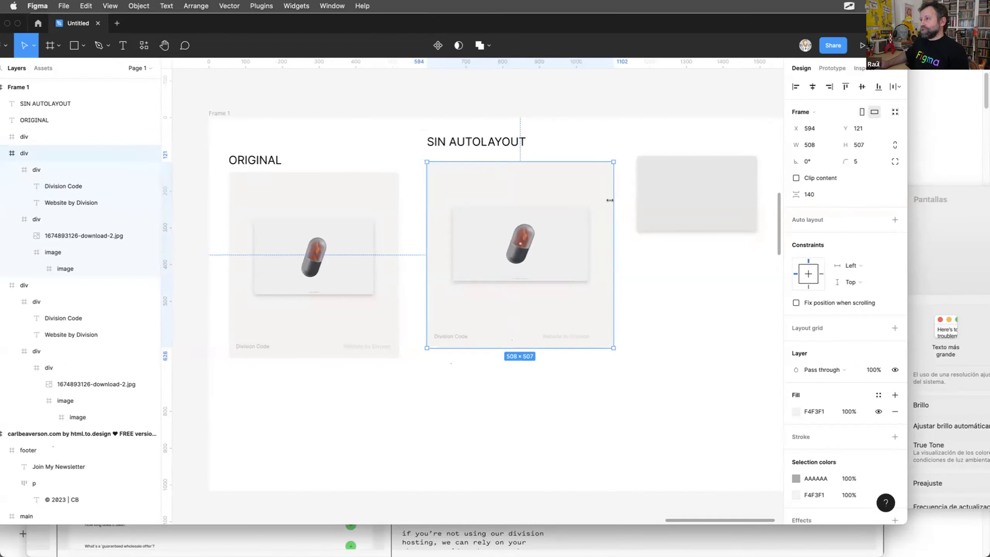
key(super+z)
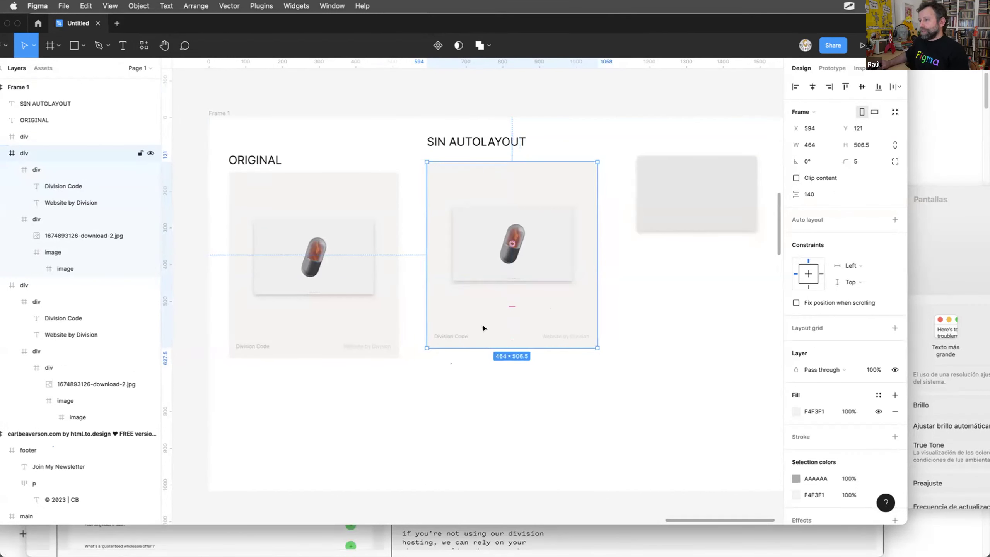
Set the horizontal constraint of the SIN AUTOLAYOUT card's footer frame to Left and right.
double_click(459, 335)
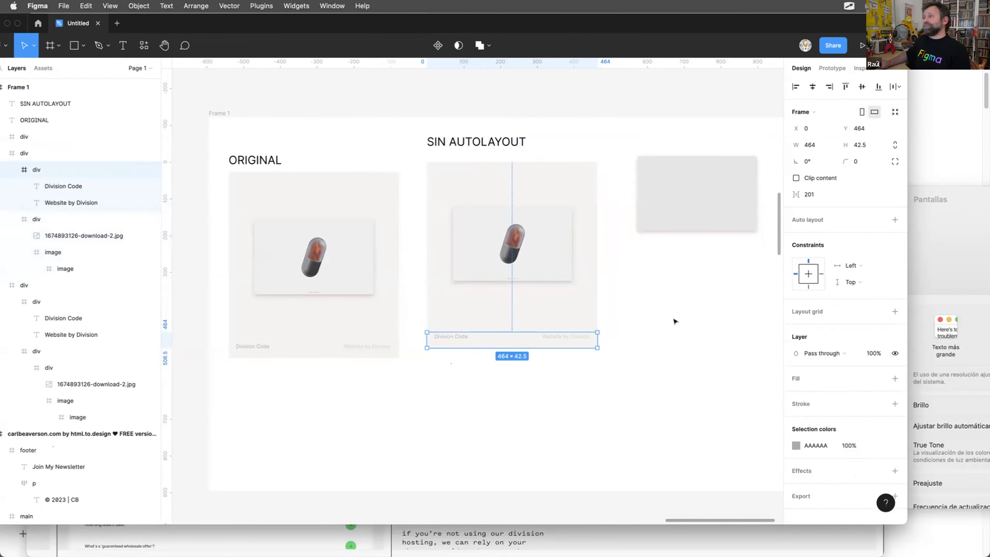
click(857, 265)
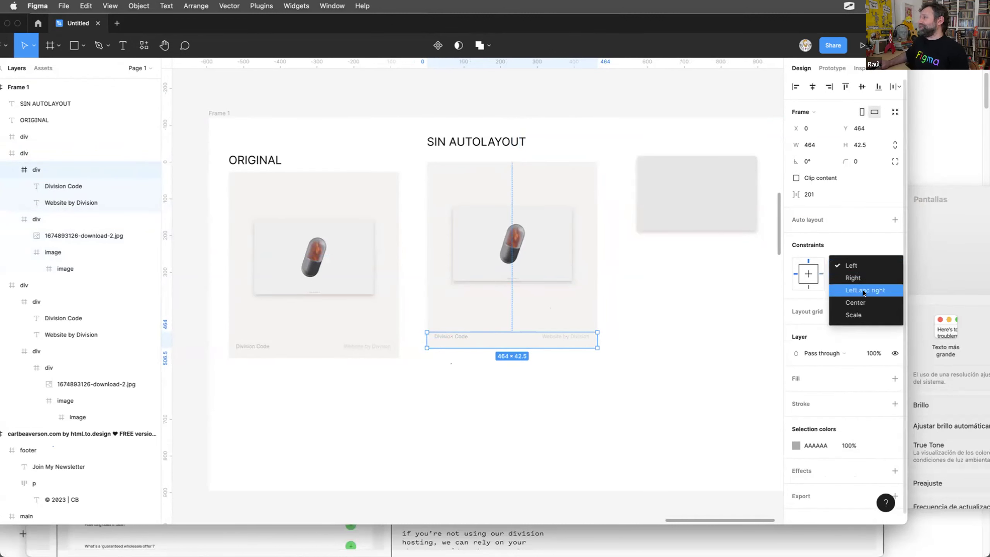
click(864, 291)
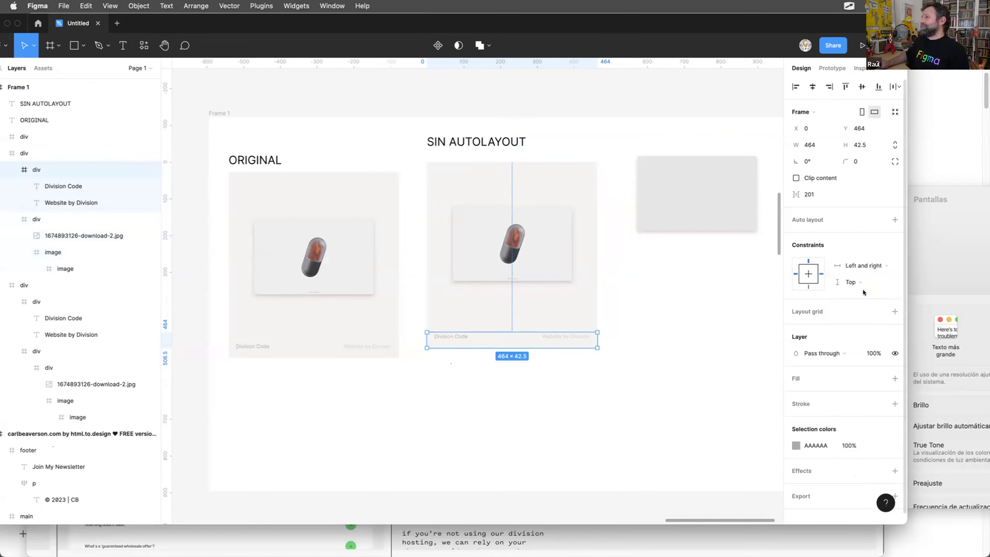
Set the horizontal constraint of the "Website by Division" text in the SIN AUTOLAYOUT card's footer to Right.
double_click(451, 337)
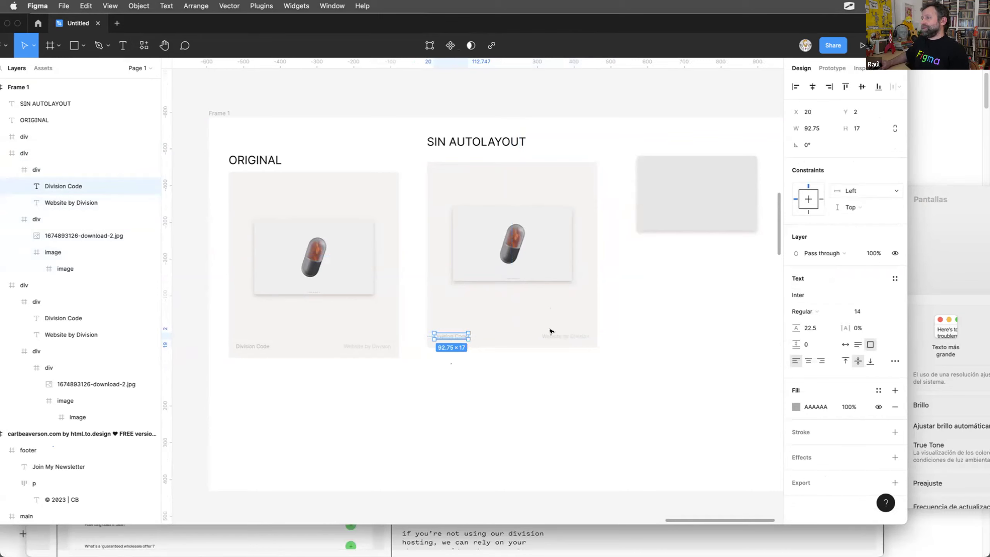
click(568, 339)
click(855, 191)
click(854, 202)
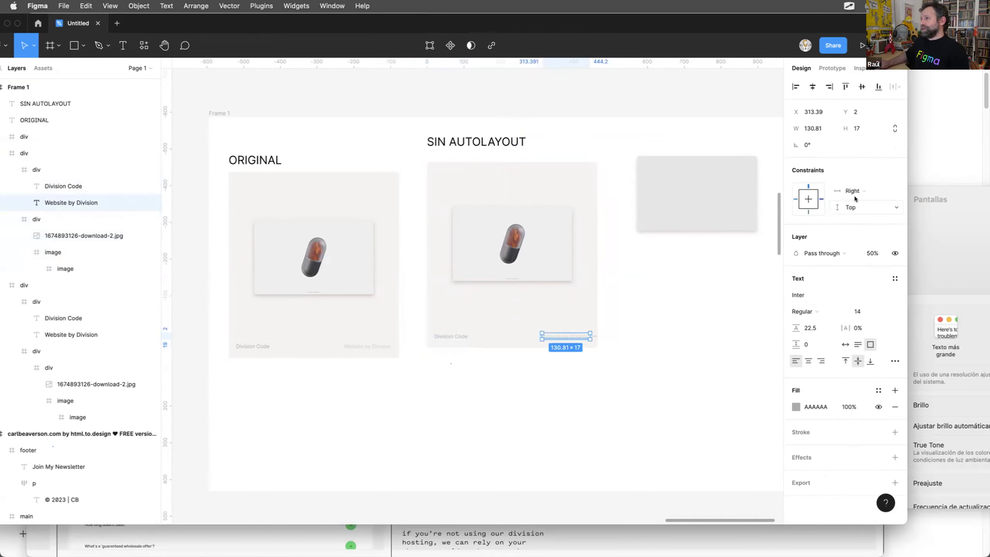
Set the vertical constraint of the SIN AUTOLAYOUT card's footer frame to Bottom.
click(501, 338)
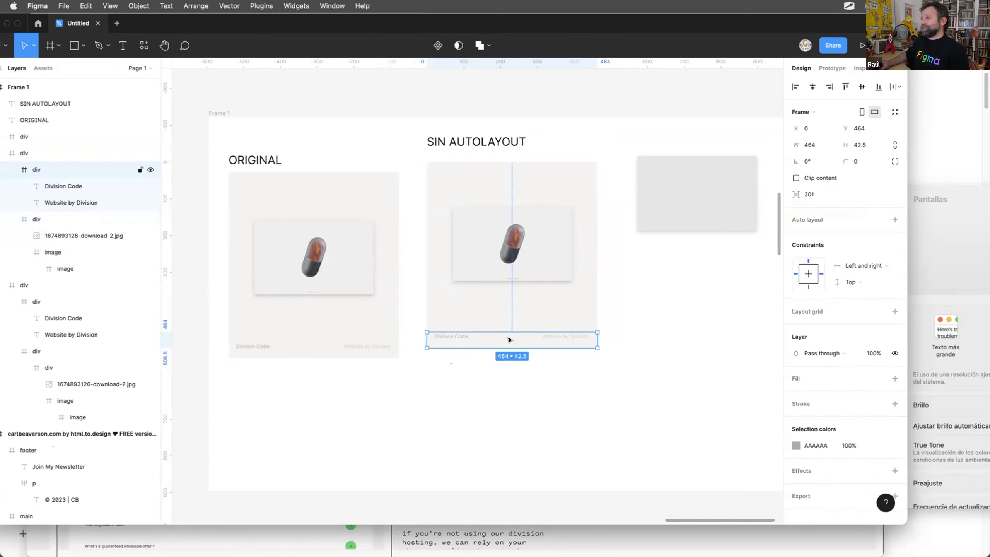
click(854, 284)
click(832, 292)
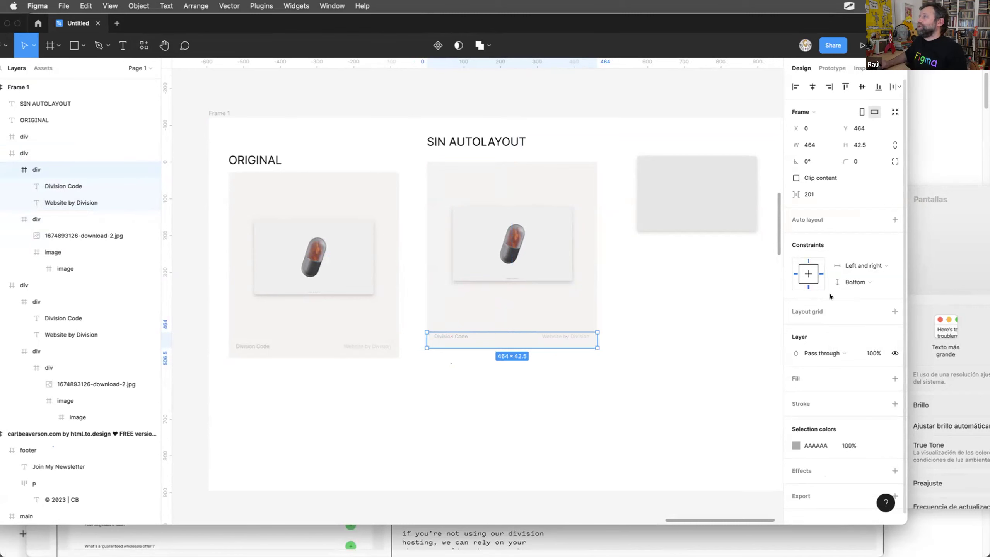
Resize the SIN AUTOLAYOUT card to about 481 × 483, and undo a further test widening to 619.
click(484, 142)
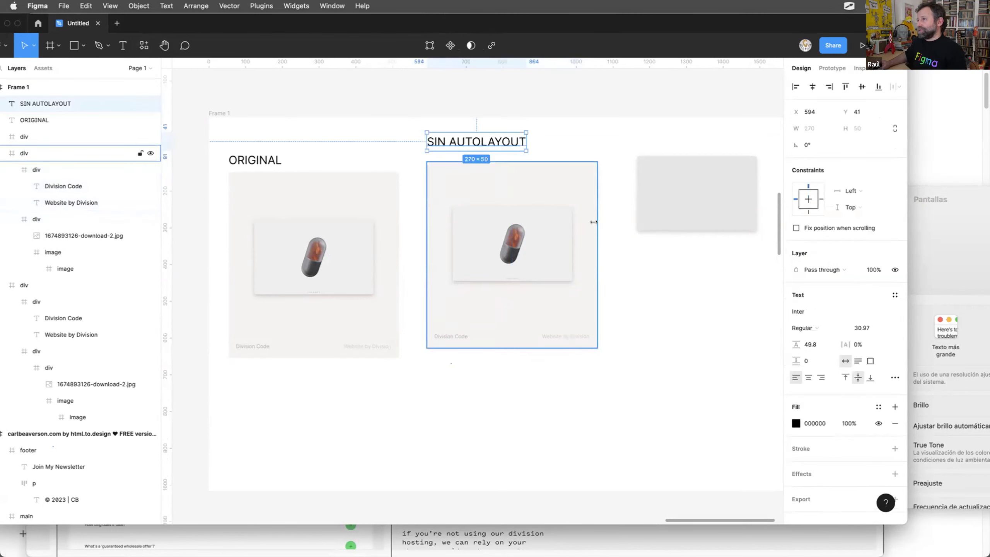
click(594, 222)
drag(597, 222, 603, 222)
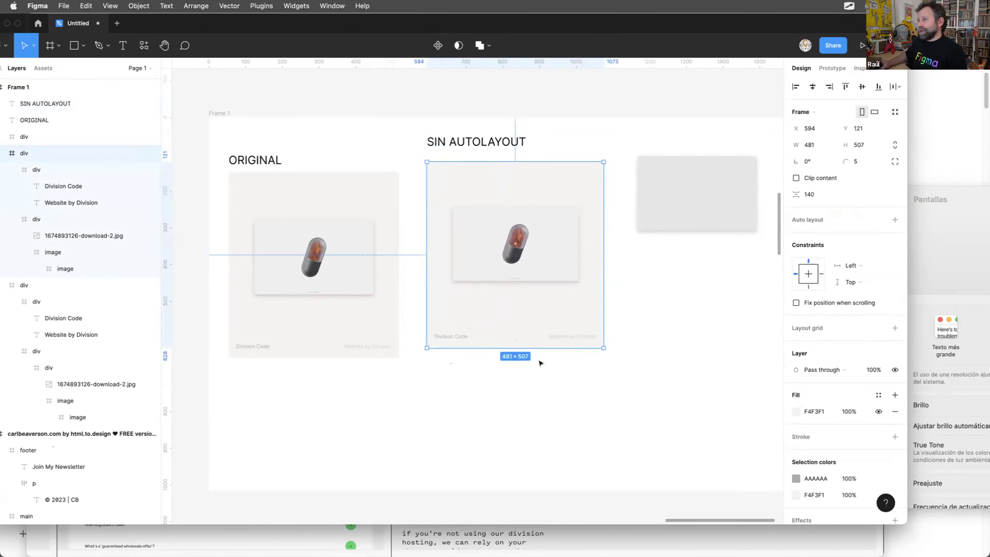
drag(541, 346, 542, 378)
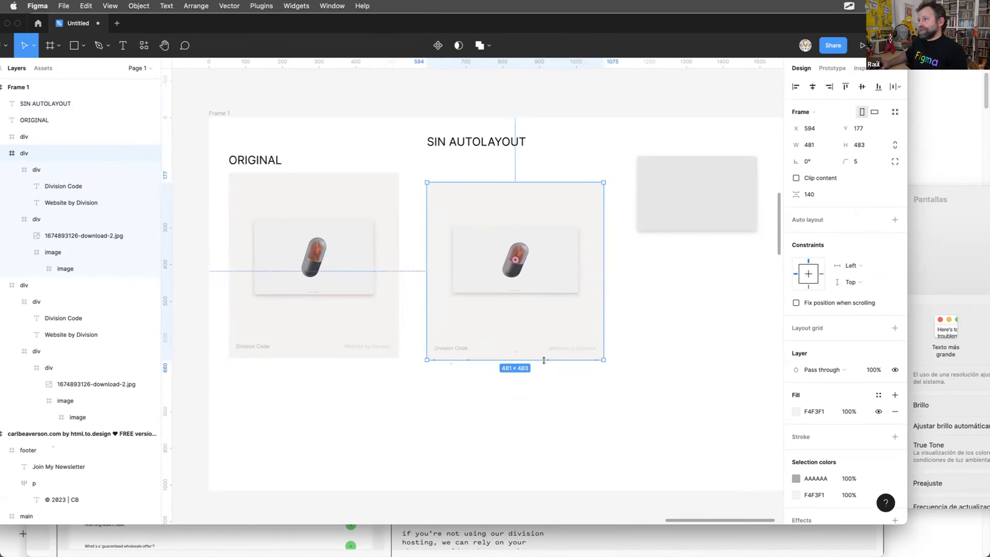
drag(597, 283, 646, 283)
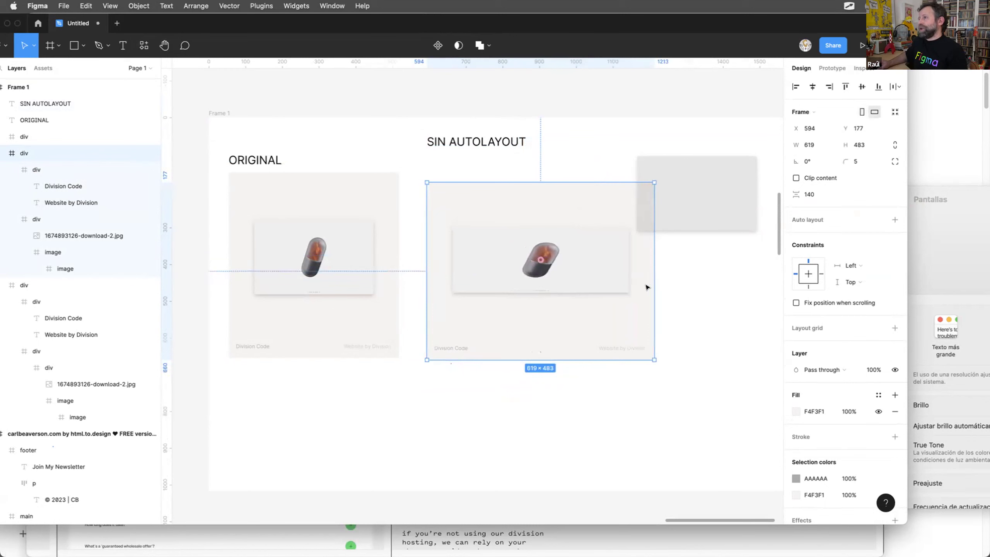
key(super+z)
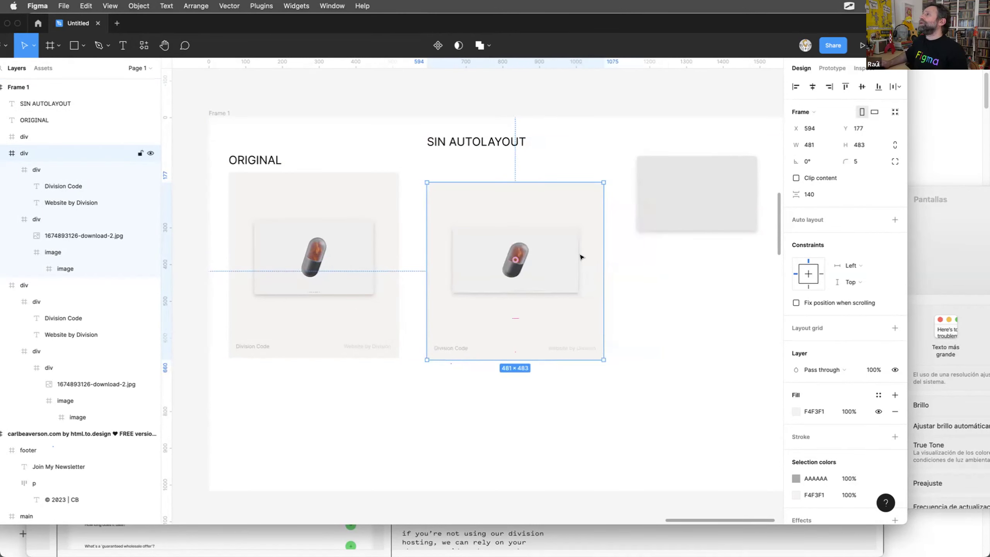
Return the SIN AUTOLAYOUT card to a height of 507 with its Y position at 121.
click(649, 291)
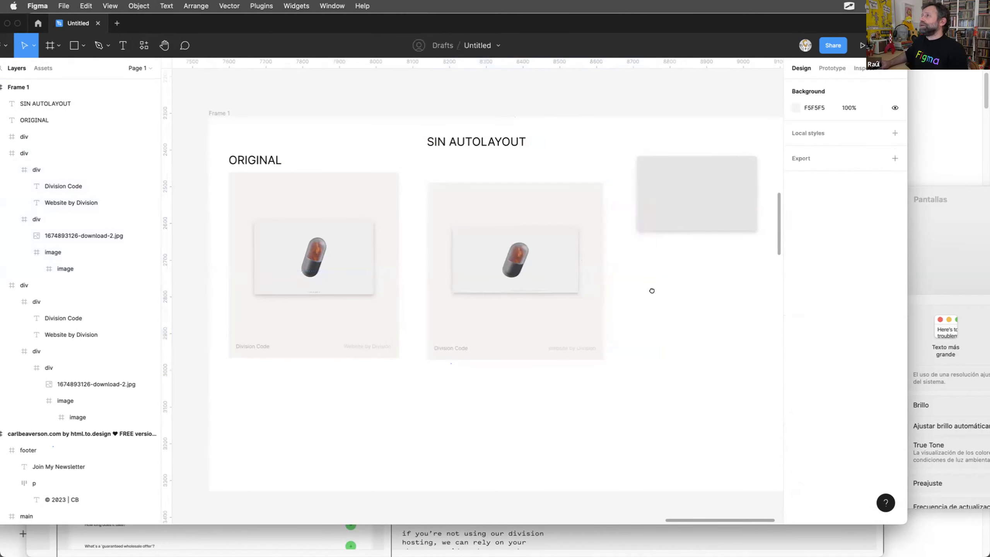
scroll(585, 270, right, 2)
click(515, 239)
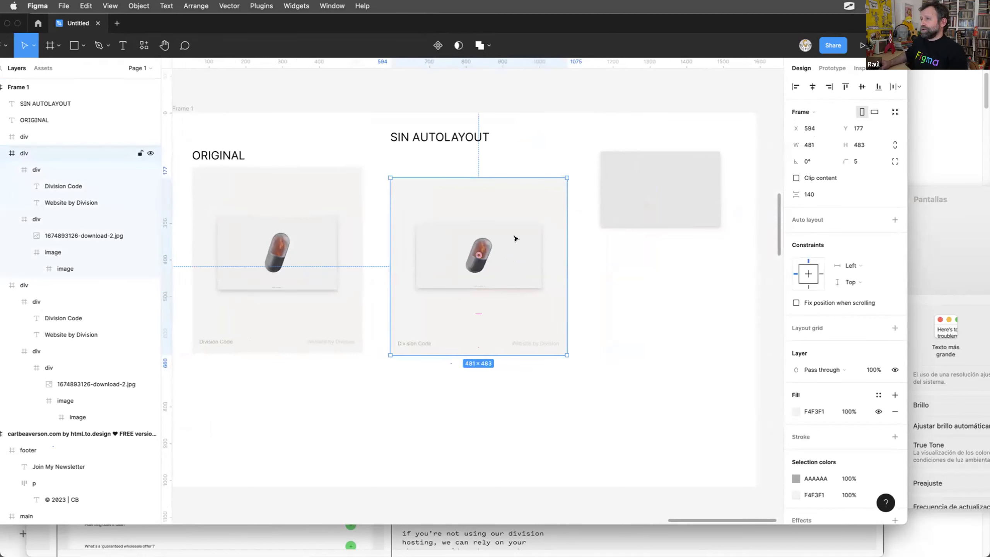
double_click(515, 239)
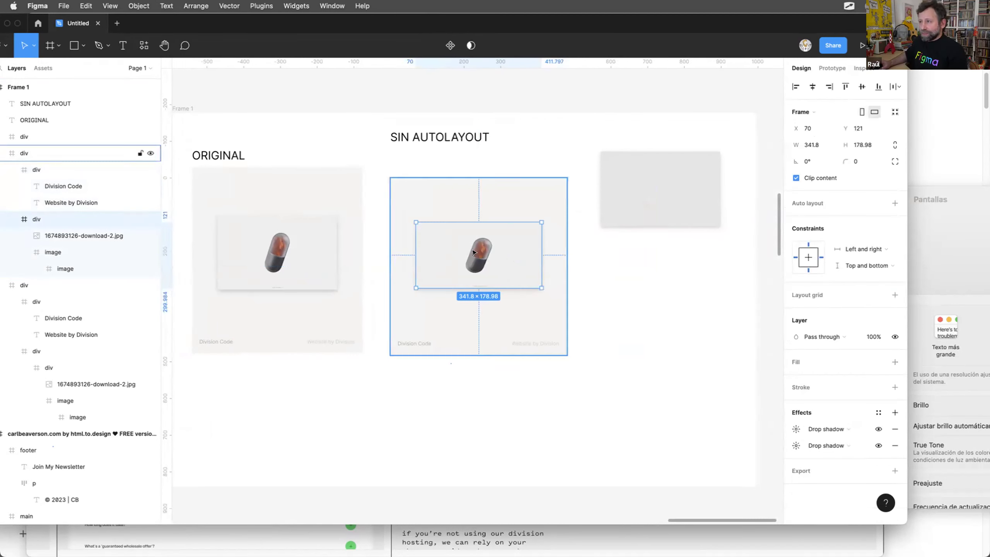
click(564, 335)
drag(564, 355, 561, 364)
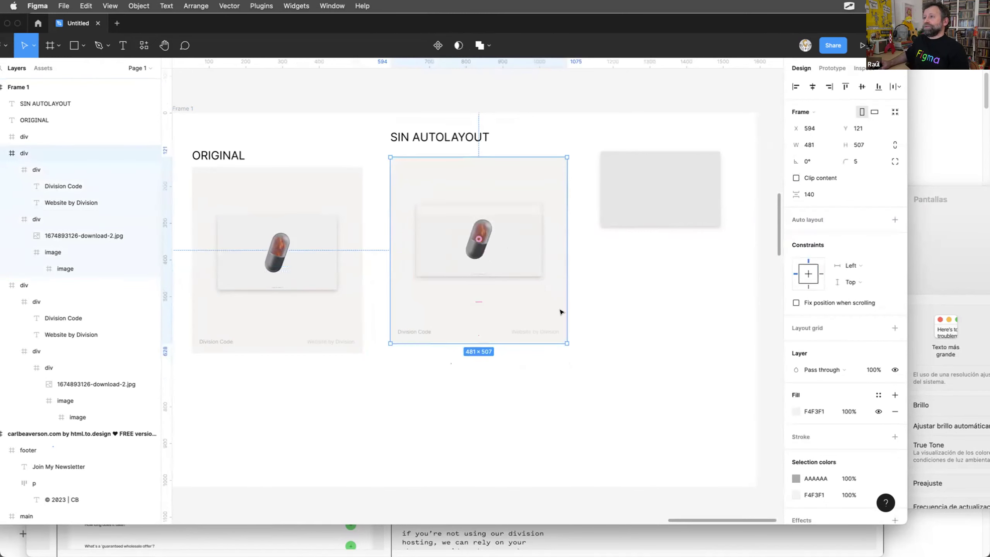
Set both the horizontal and vertical constraints of the SIN AUTOLAYOUT card's image frame to Center.
click(524, 239)
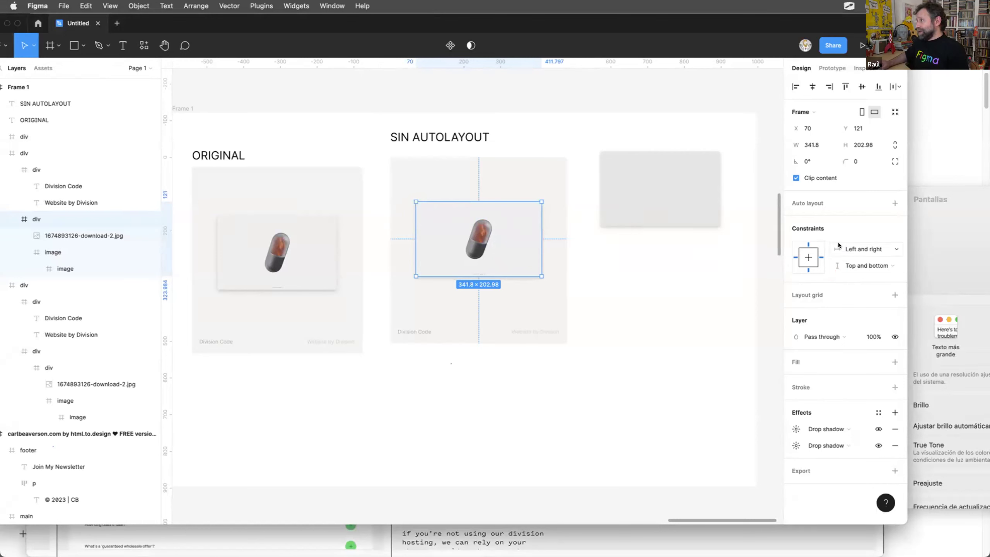
click(857, 250)
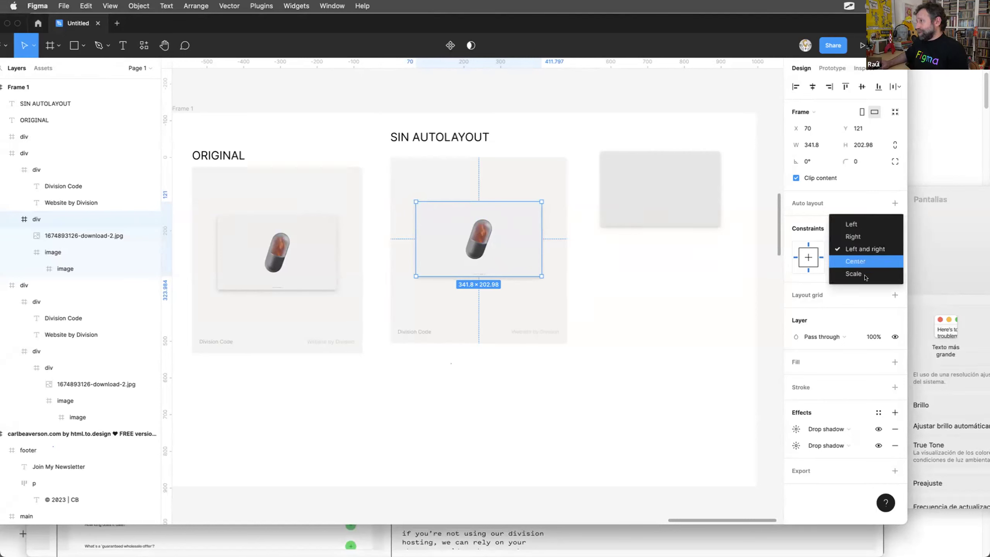
click(860, 262)
click(863, 269)
click(863, 279)
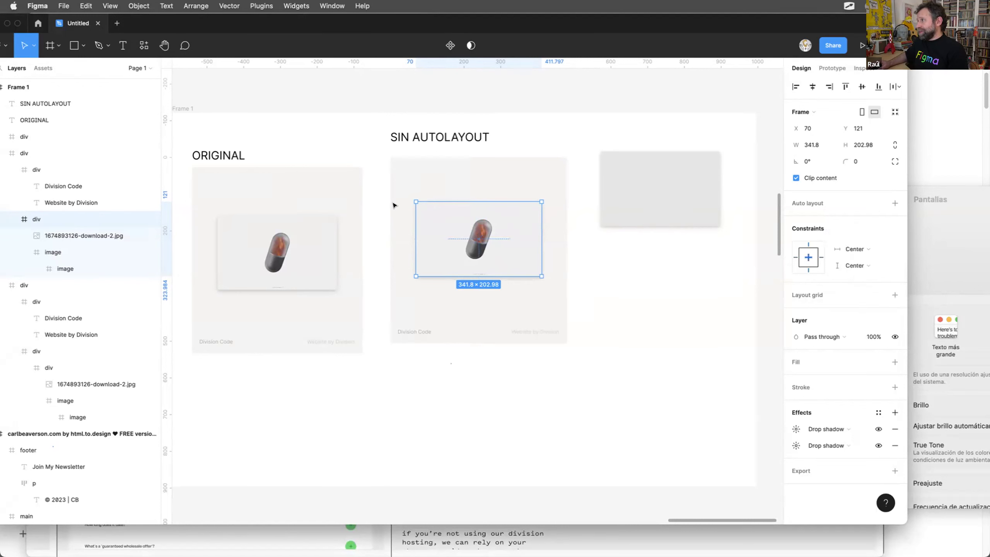
Move the SIN AUTOLAYOUT card down under its heading to about X 579, Y 167.
click(441, 138)
click(469, 177)
drag(470, 180, 466, 198)
drag(577, 372, 553, 338)
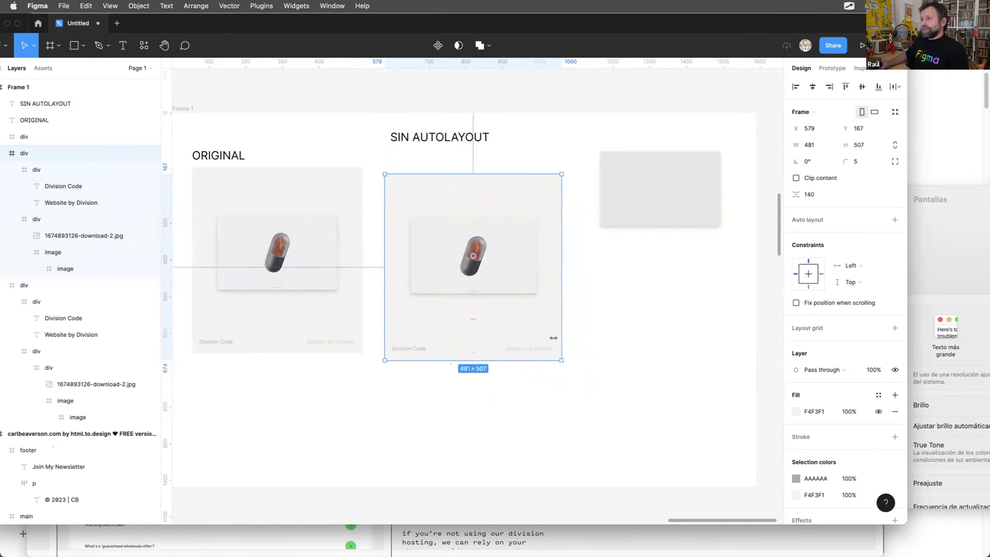
Undo the last moves of the SIN AUTOLAYOUT card and reposition it beside the ORIGINAL card at about X 575, Y 148.
scroll(585, 316, down, 5)
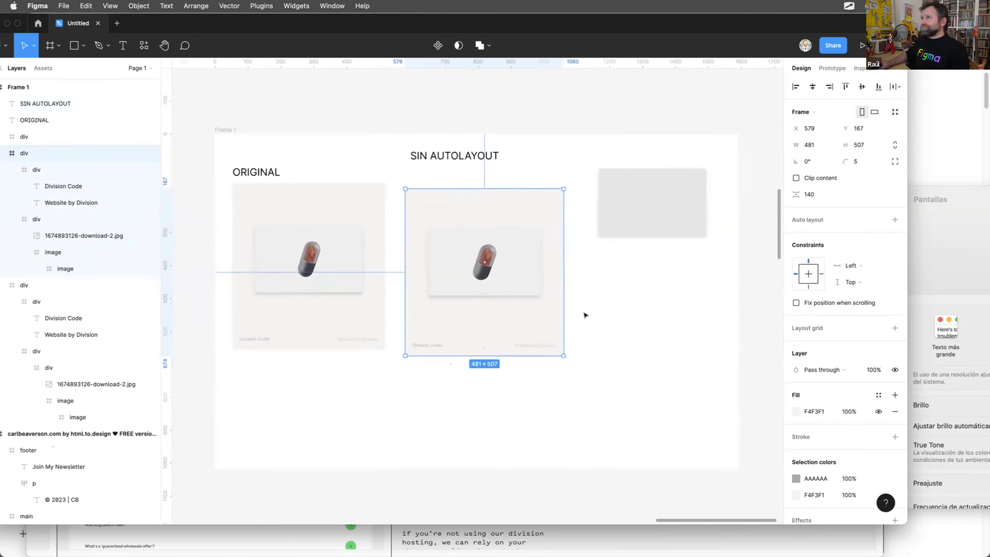
key(ctrl+z)
key(ctrl+z)
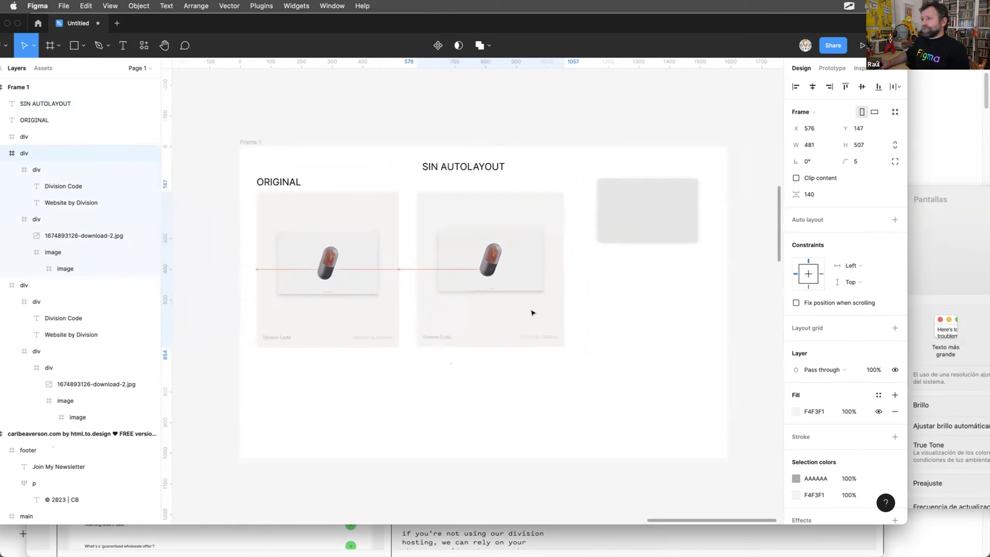
key(ctrl+z)
drag(482, 214, 484, 202)
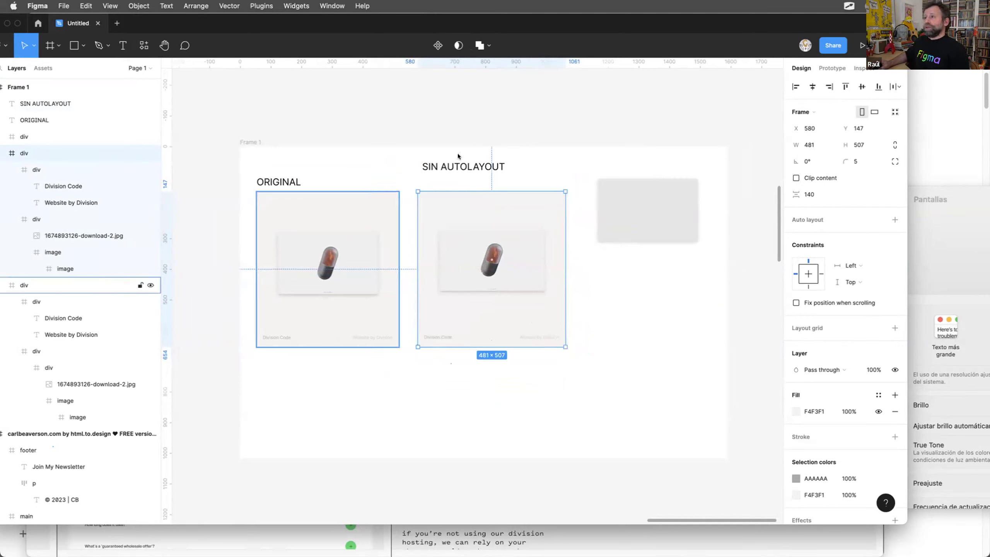
drag(447, 197, 443, 199)
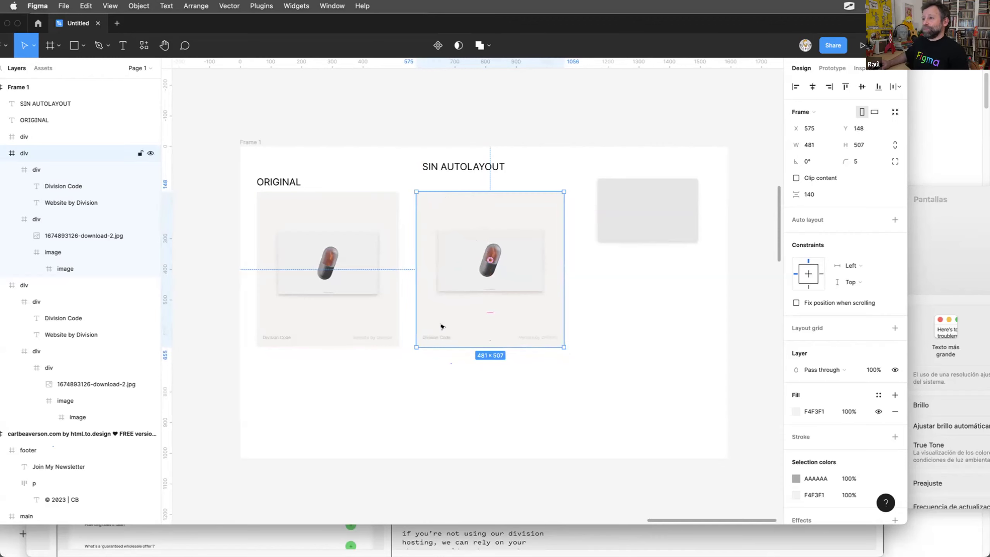
Rename the footer div frame inside the SIN AUTOLAYOUT card as Textos.
double_click(443, 337)
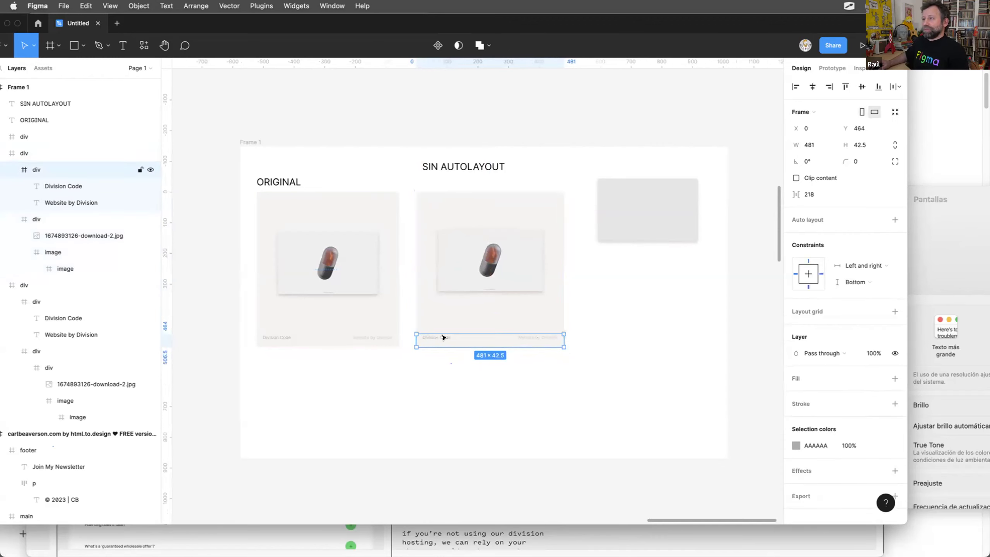
click(448, 338)
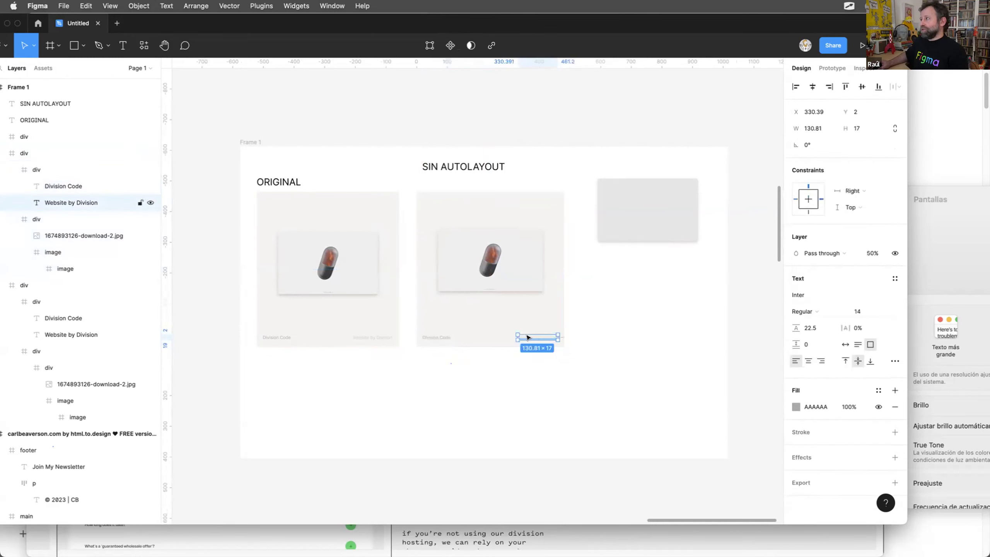
click(473, 336)
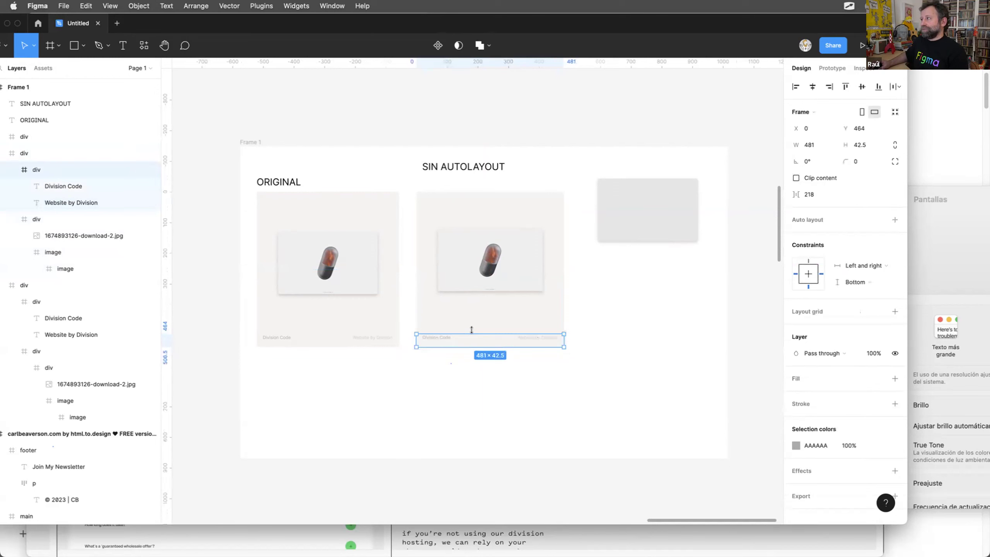
click(518, 264)
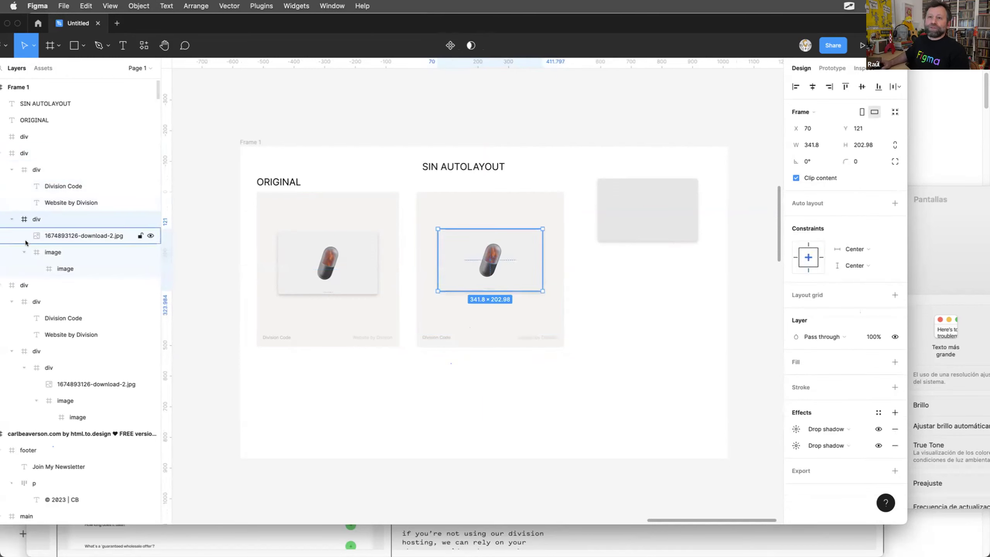
click(35, 168)
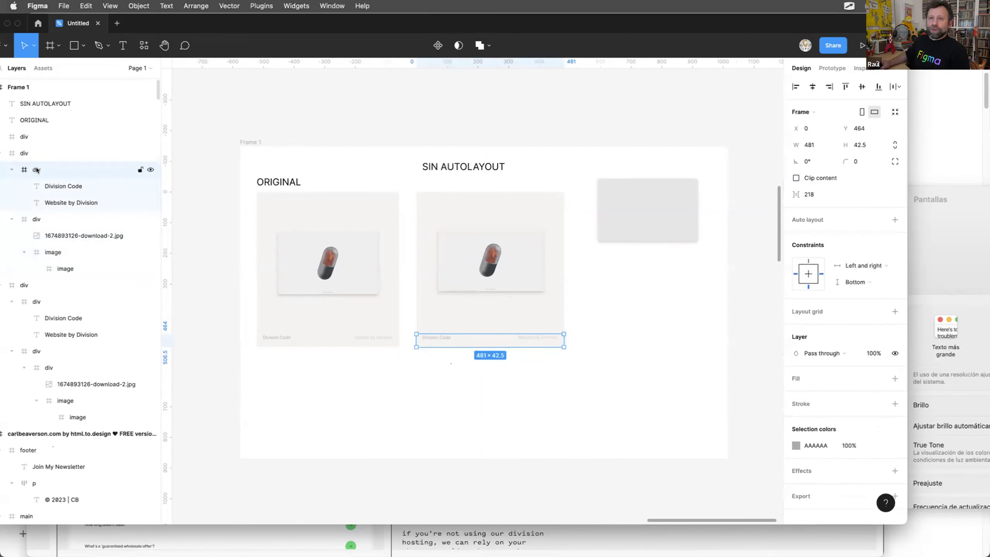
double_click(36, 170)
text(tEXTOS)
double_click(43, 169)
text(Textos)
Rename the div frame holding the capsule picture in the SIN AUTOLAYOUT card as Imagen.
click(37, 220)
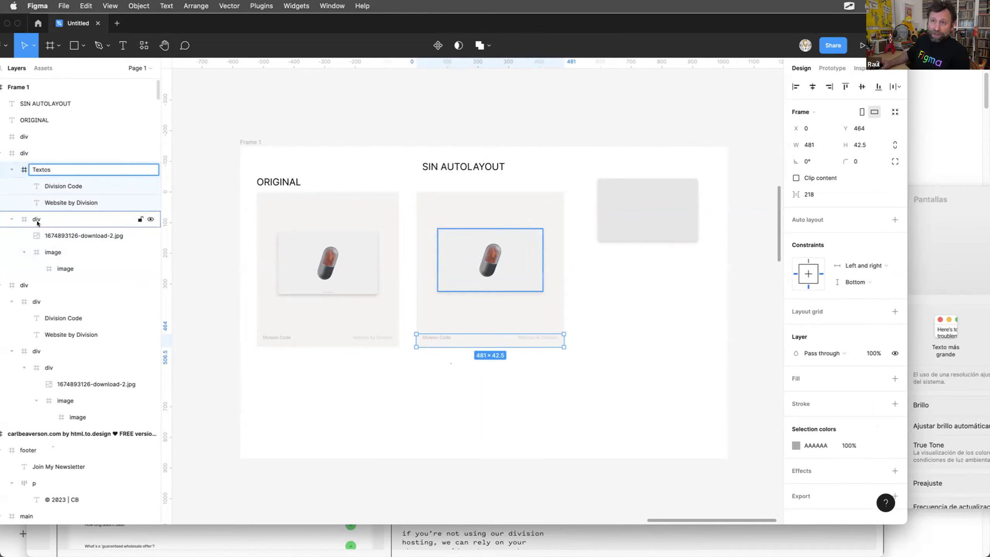
double_click(37, 220)
text(Imagen)
key(Return)
key(Return)
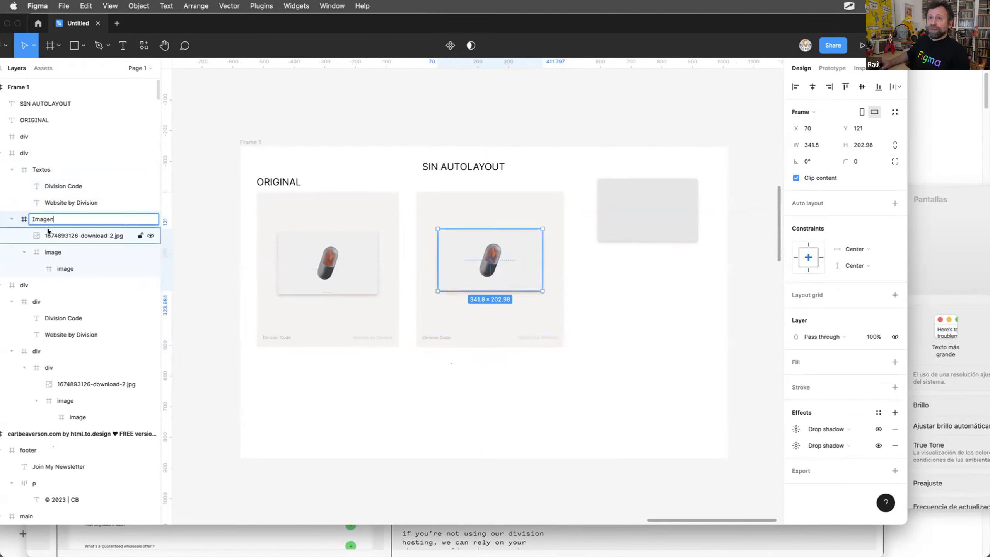
click(39, 220)
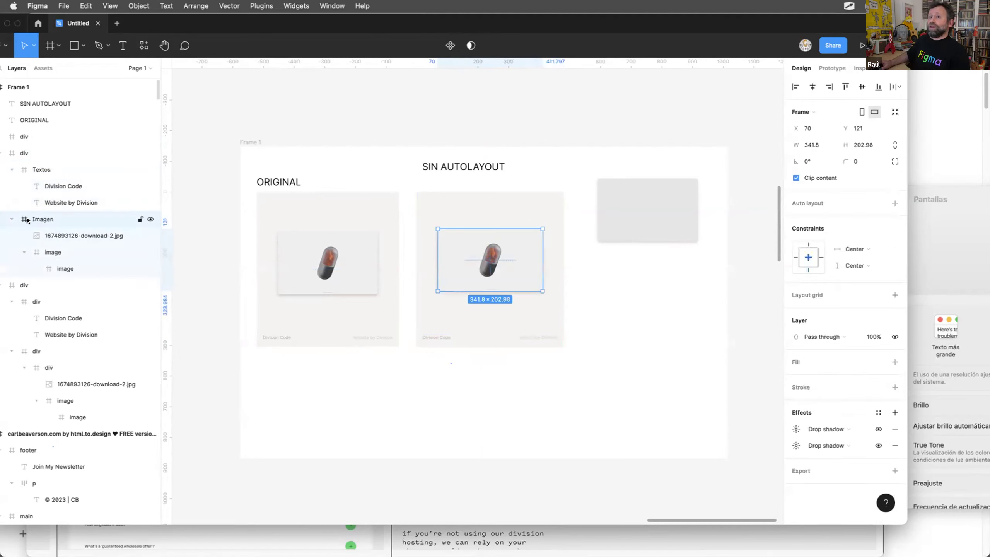
click(38, 235)
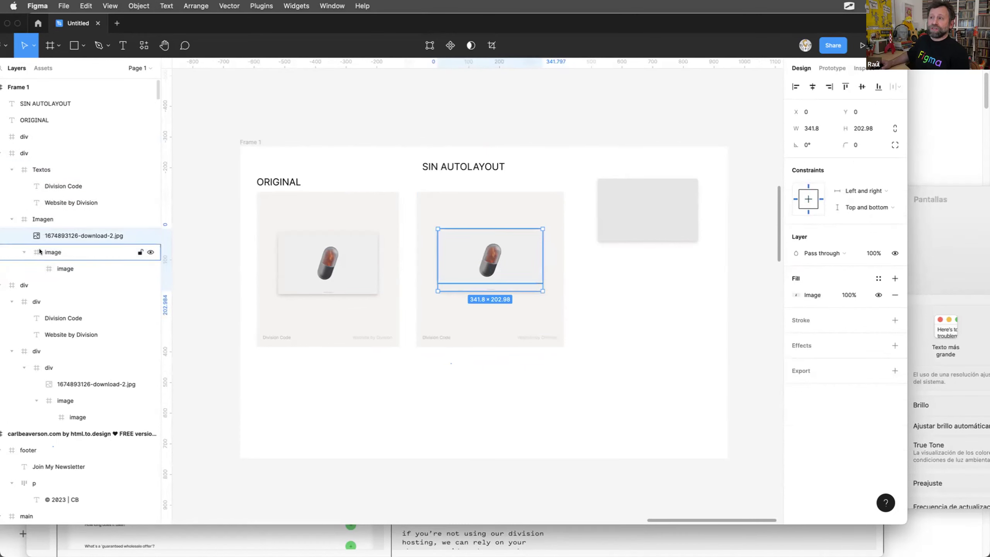
click(40, 251)
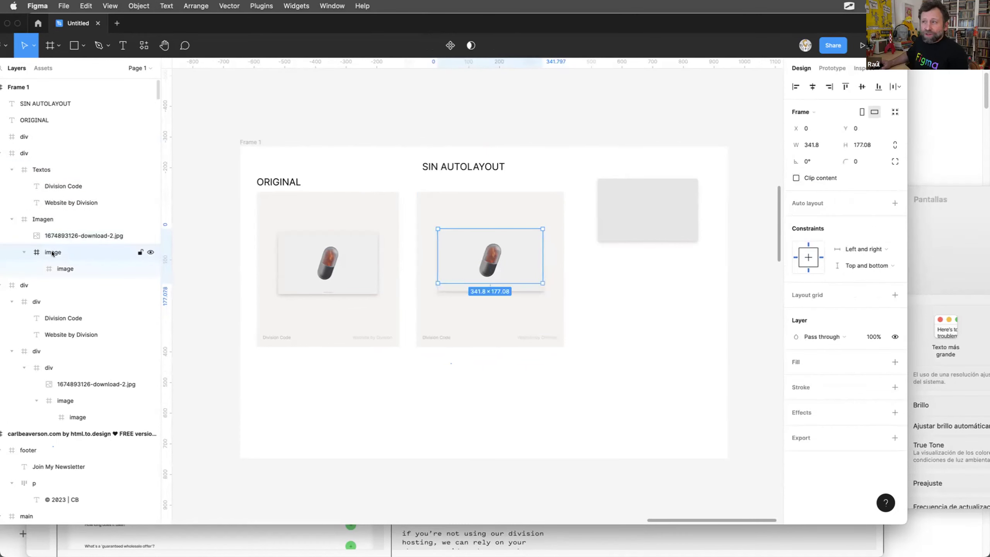
key(Delete)
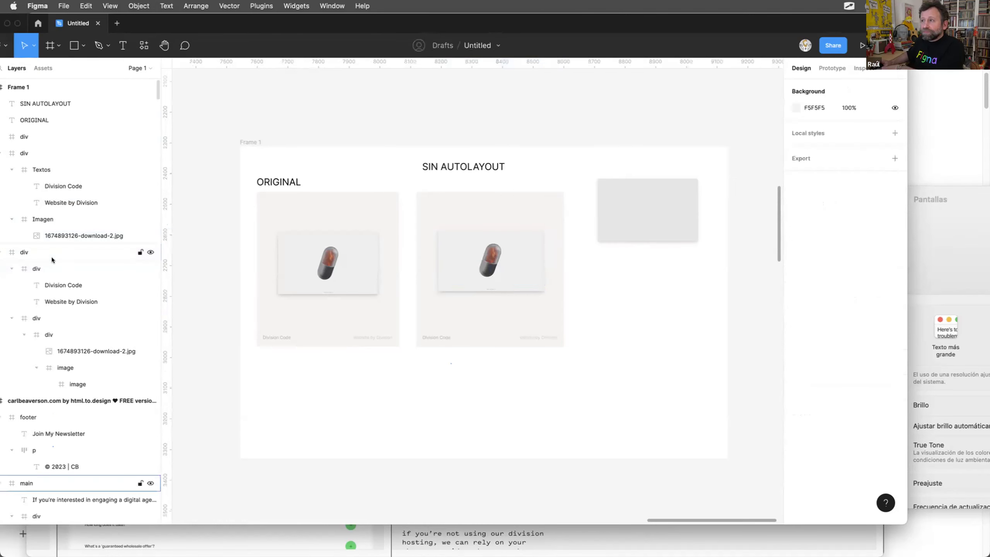
click(506, 288)
click(59, 225)
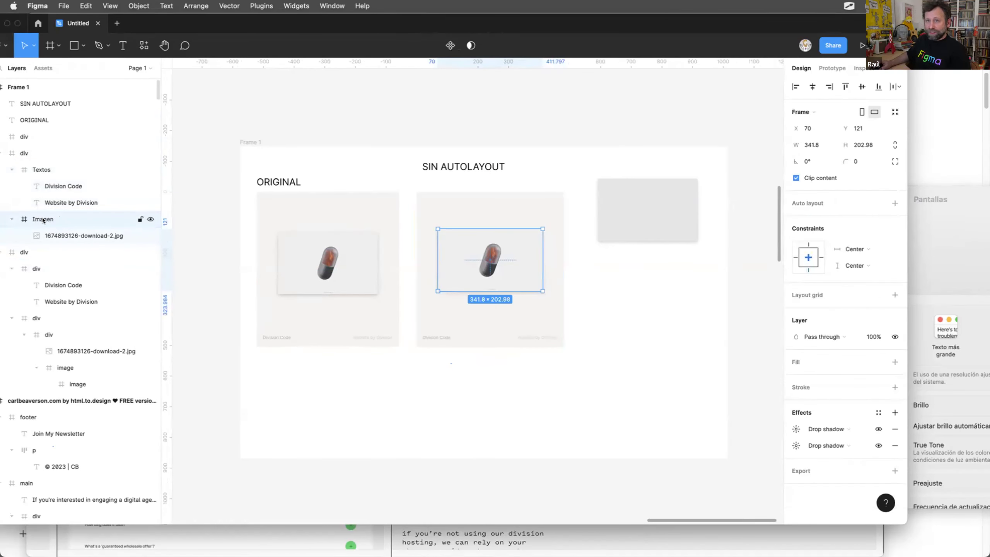
click(45, 235)
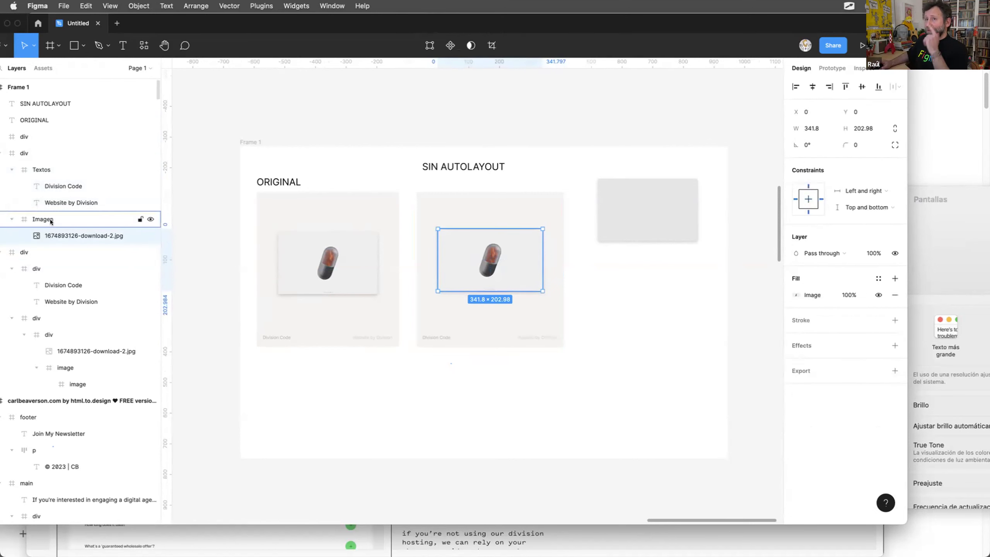
Rename the outer div frame of the SIN AUTOLAYOUT card as Card.
click(51, 220)
click(28, 154)
double_click(28, 153)
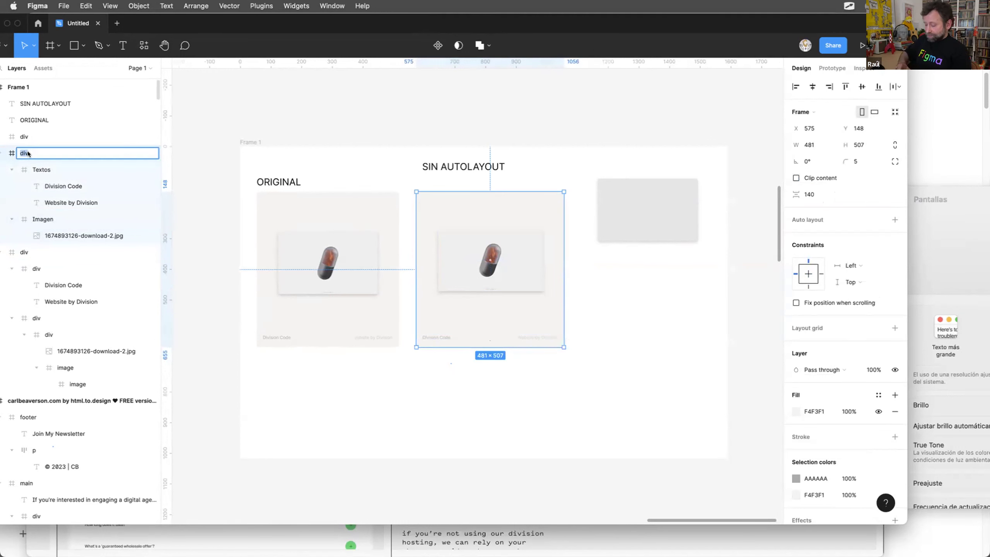
text(Card)
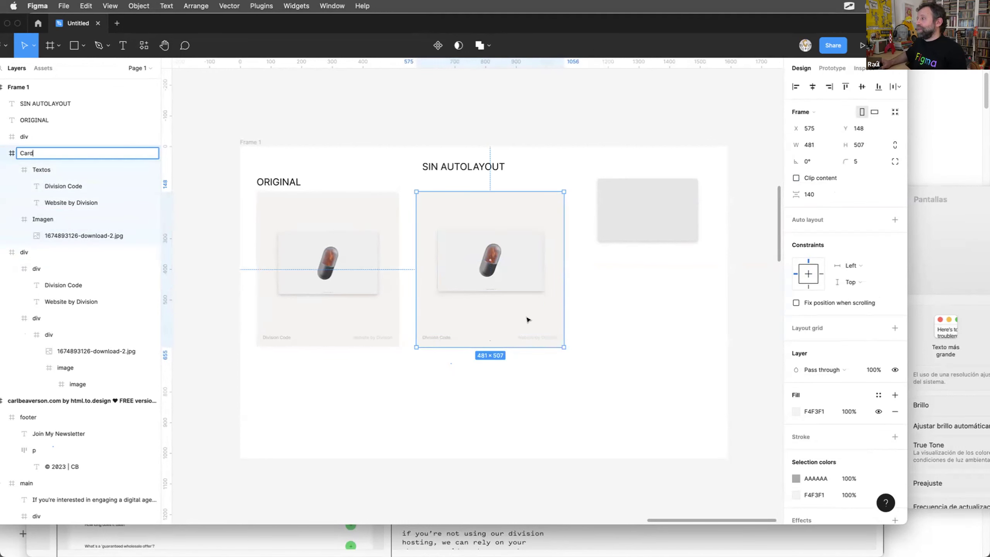
click(623, 328)
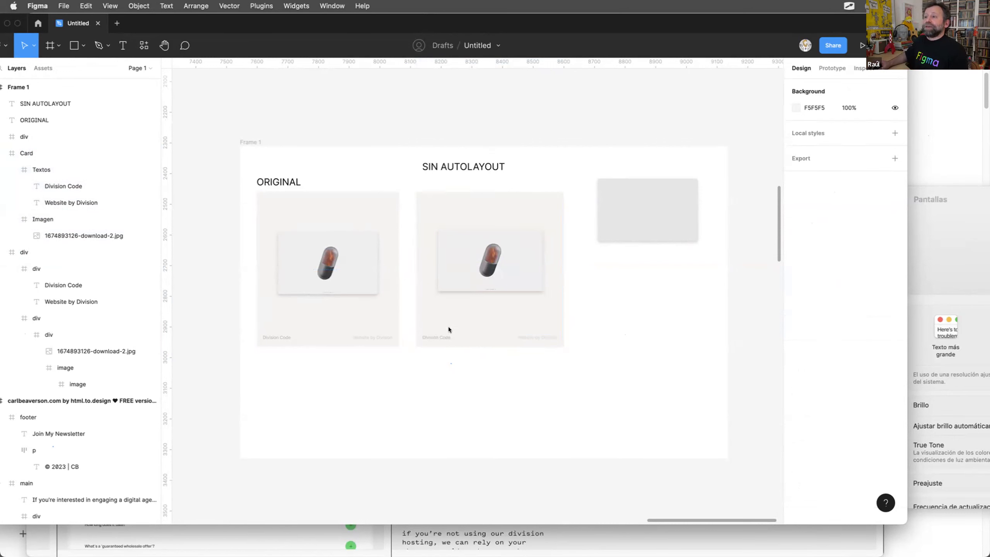
Move the Card frame slightly under the SIN AUTOLAYOUT heading to about X 582, Y 147.
click(489, 296)
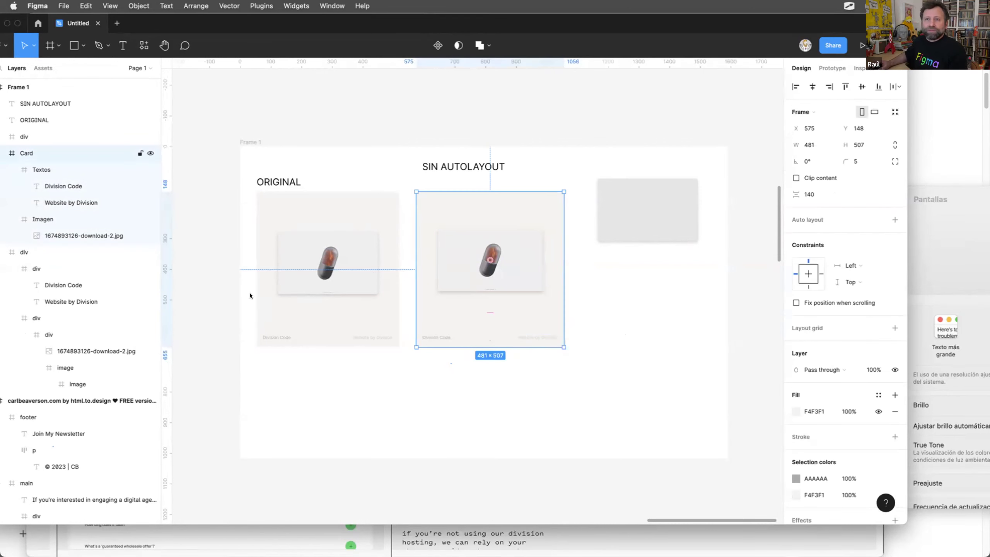
click(49, 202)
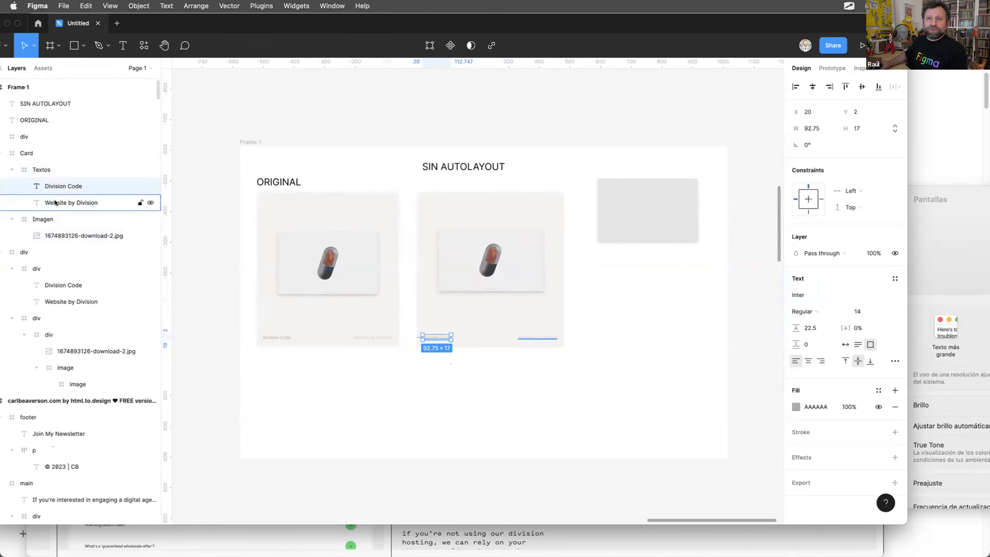
click(50, 170)
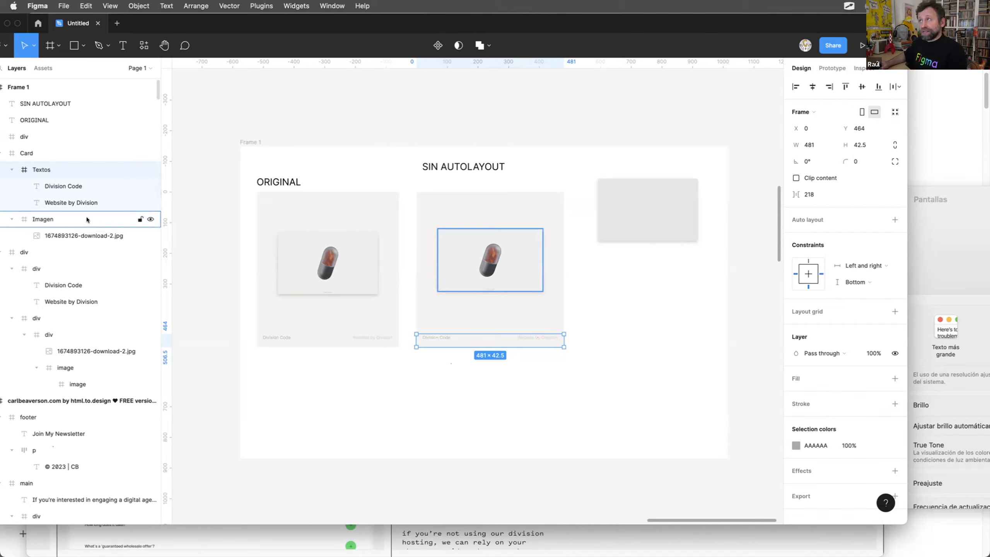
click(667, 319)
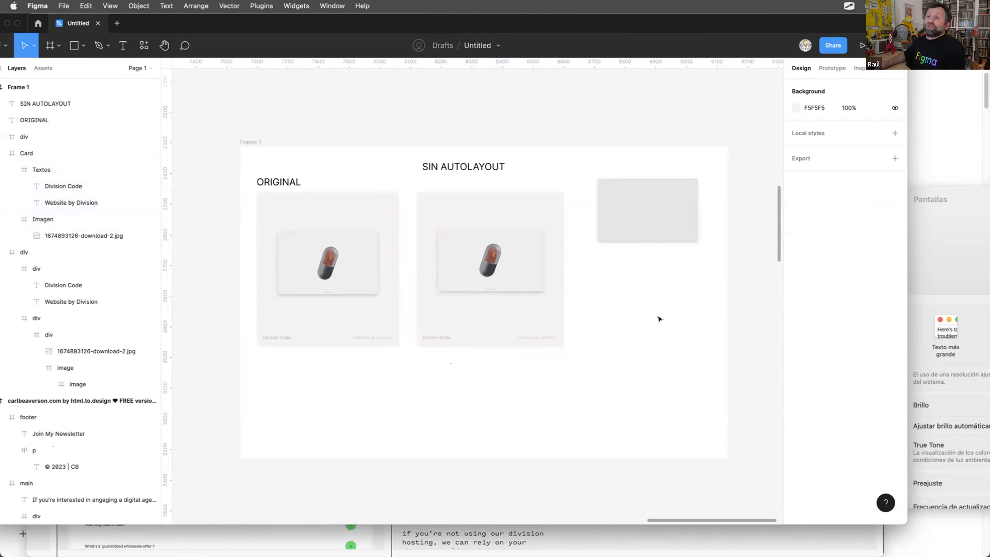
drag(474, 202, 509, 211)
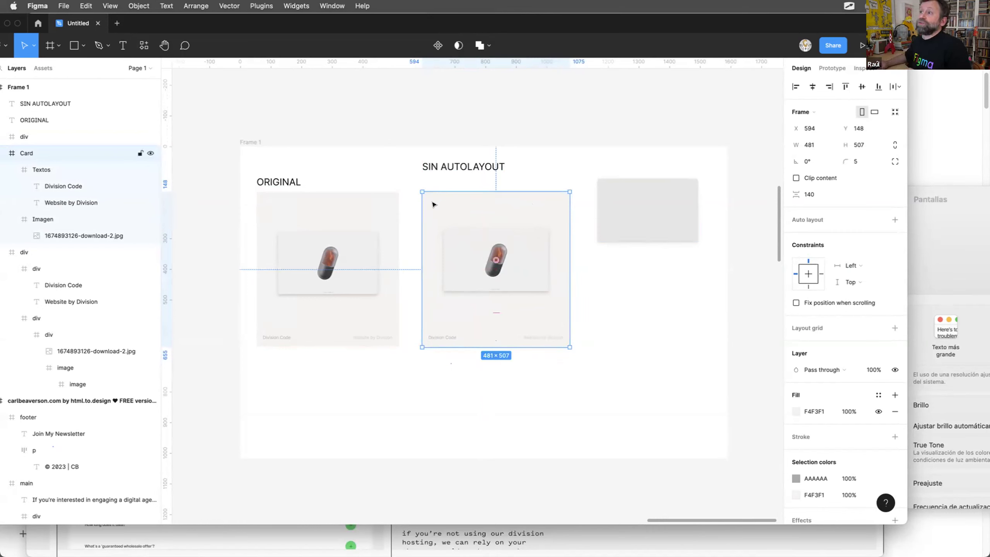
key(XF86AudioRaiseVolume)
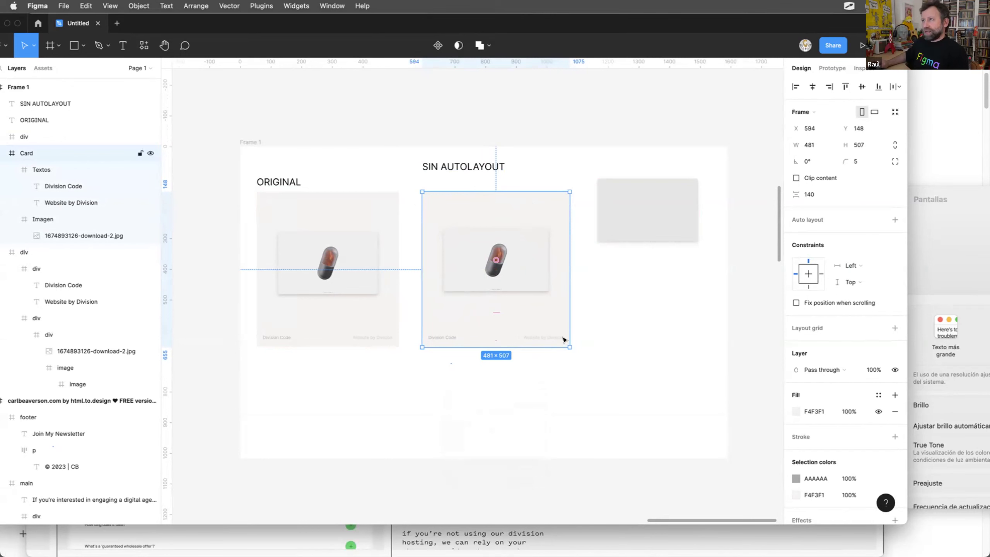
click(598, 293)
drag(460, 200, 459, 203)
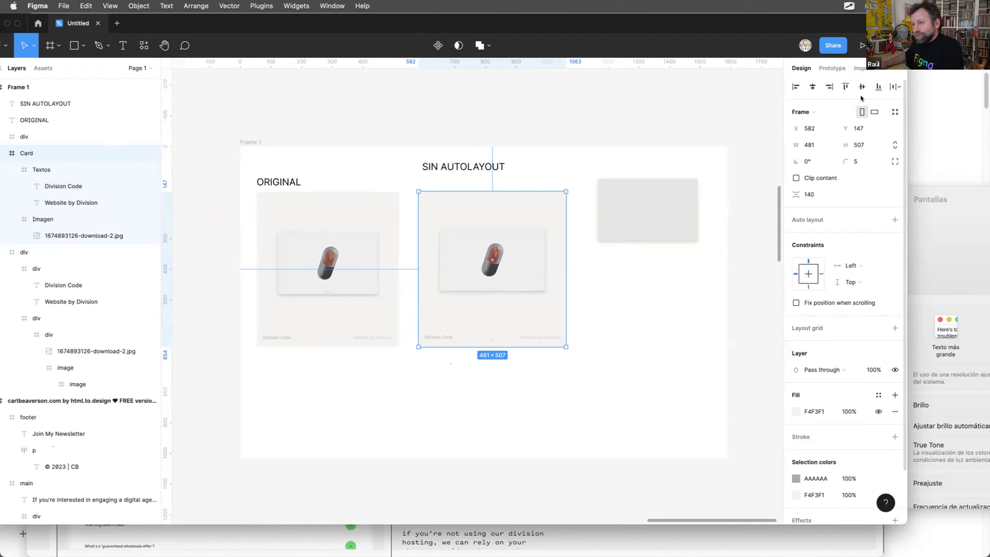
Take the Division Code and Website by Division texts out of the Textos frame and place them directly inside Card.
click(441, 336)
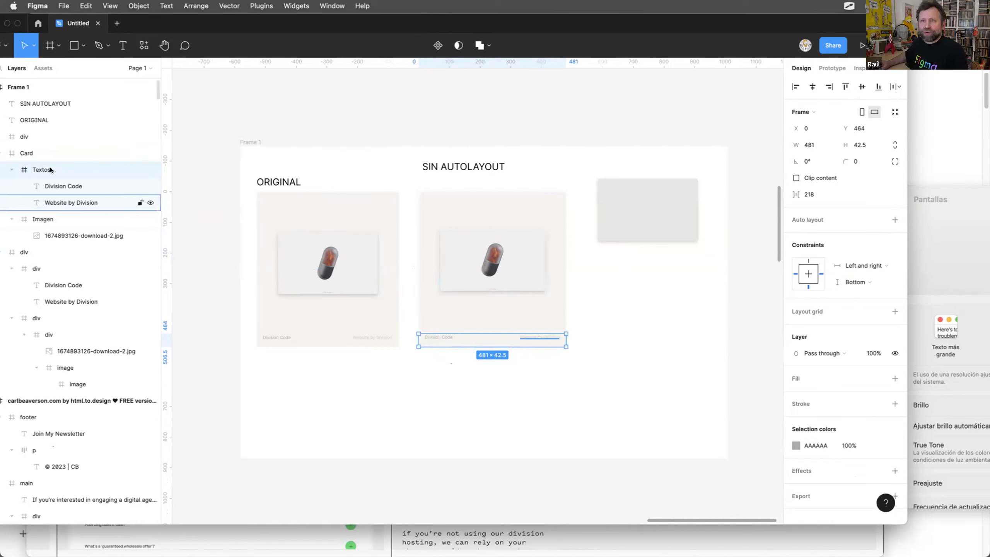
click(47, 186)
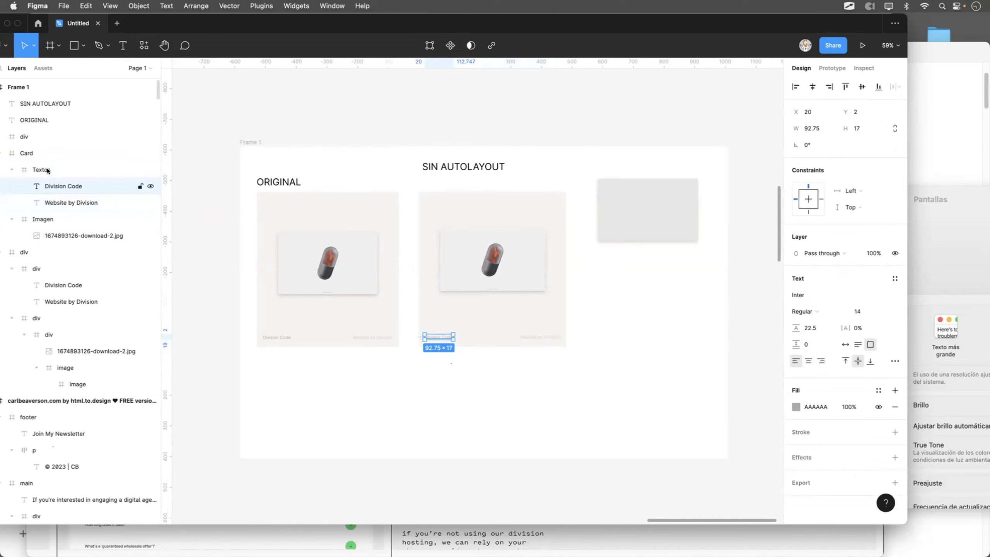
click(47, 171)
click(53, 185)
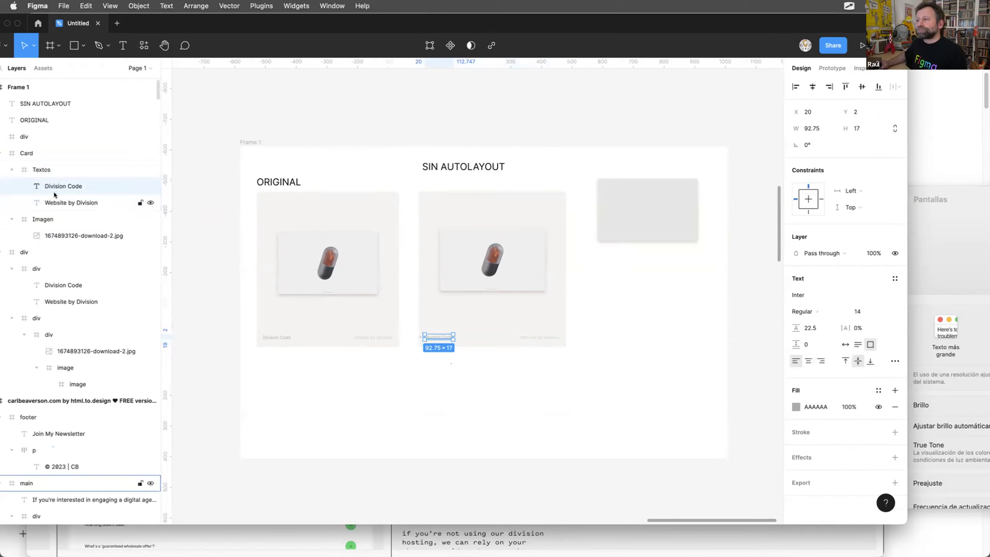
shift+click(56, 198)
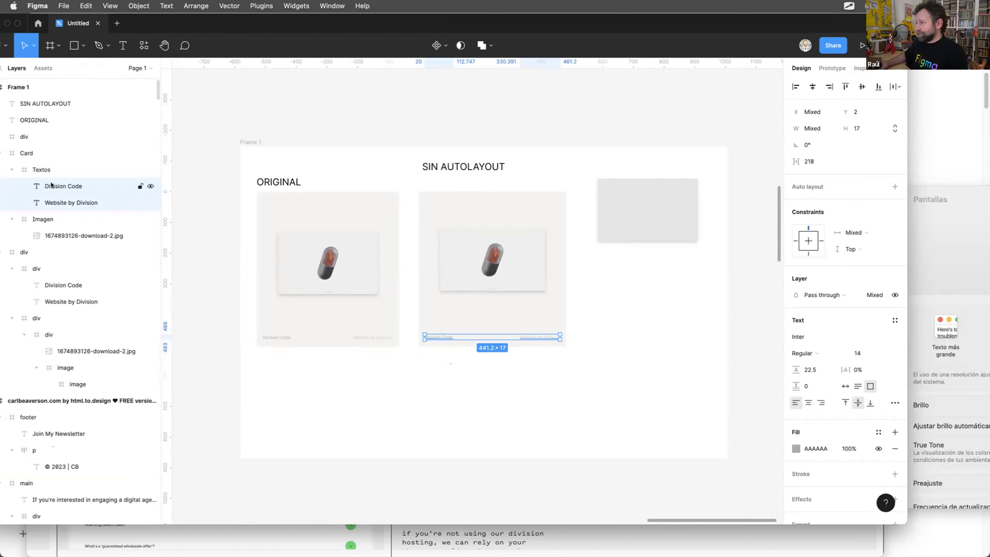
drag(60, 165, 60, 156)
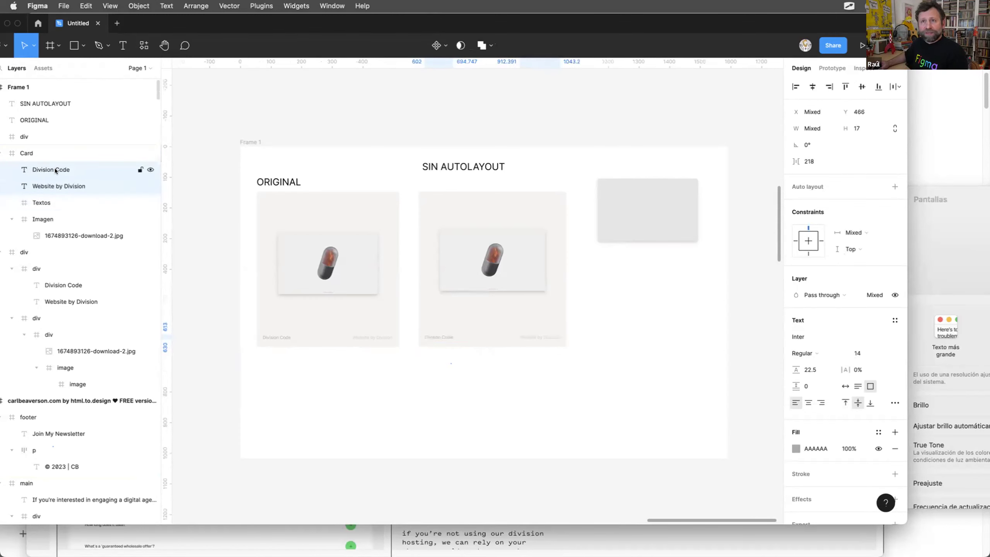
Check the constraints of the Division Code and Website by Division texts directly inside Card, and select the Card frame.
click(432, 336)
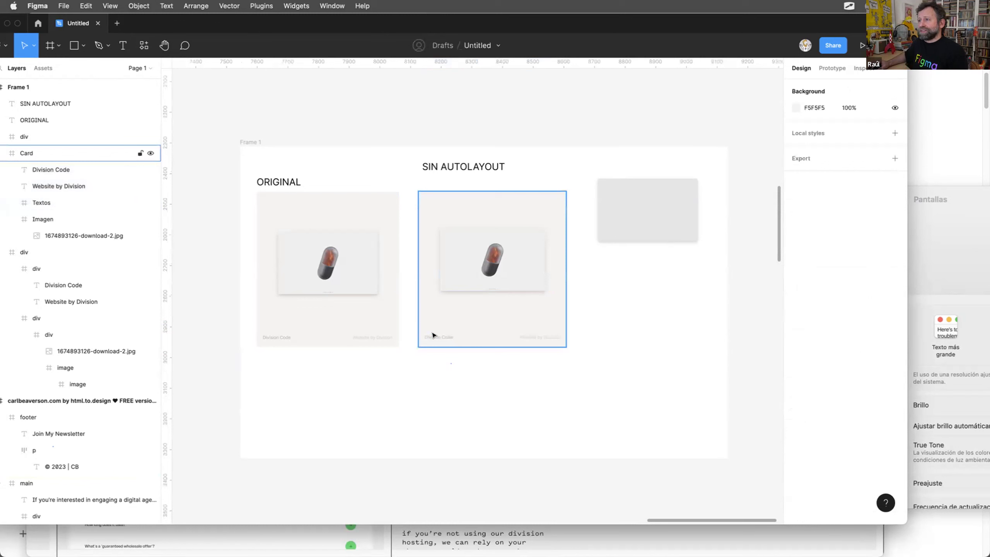
click(434, 336)
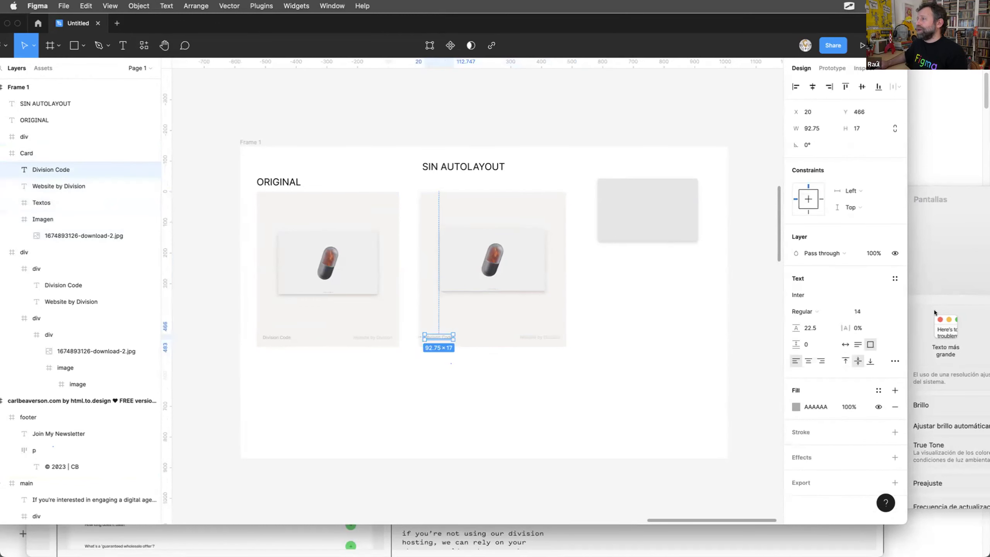
click(544, 336)
click(460, 196)
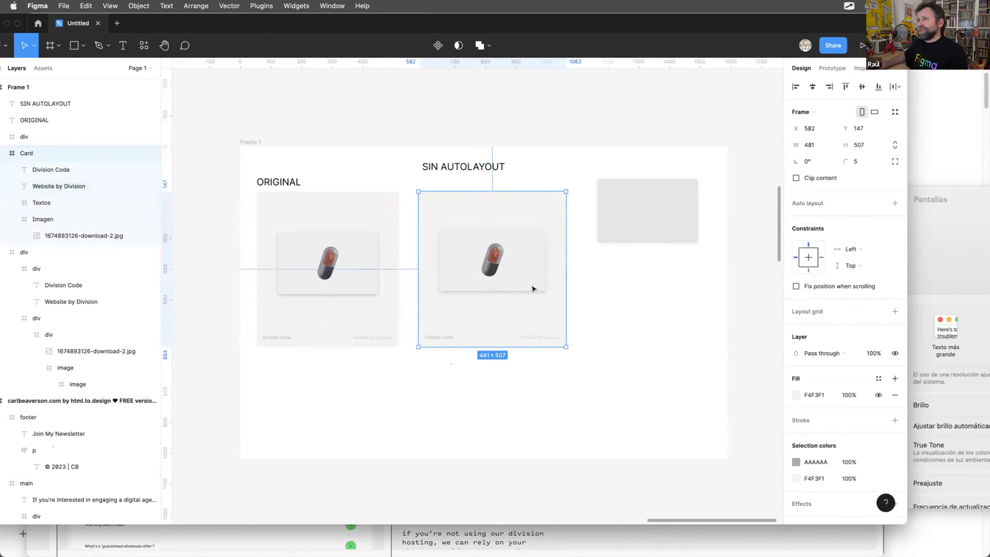
Undo the small test adjustment of the Card frame and check the constraints of its Website by Division text.
drag(586, 290, 585, 290)
key(super+z)
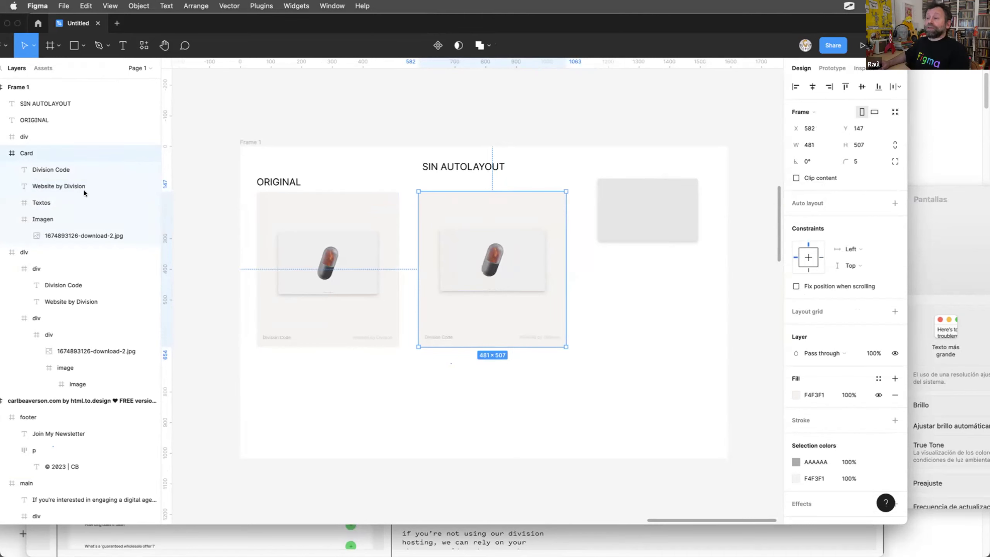
click(64, 187)
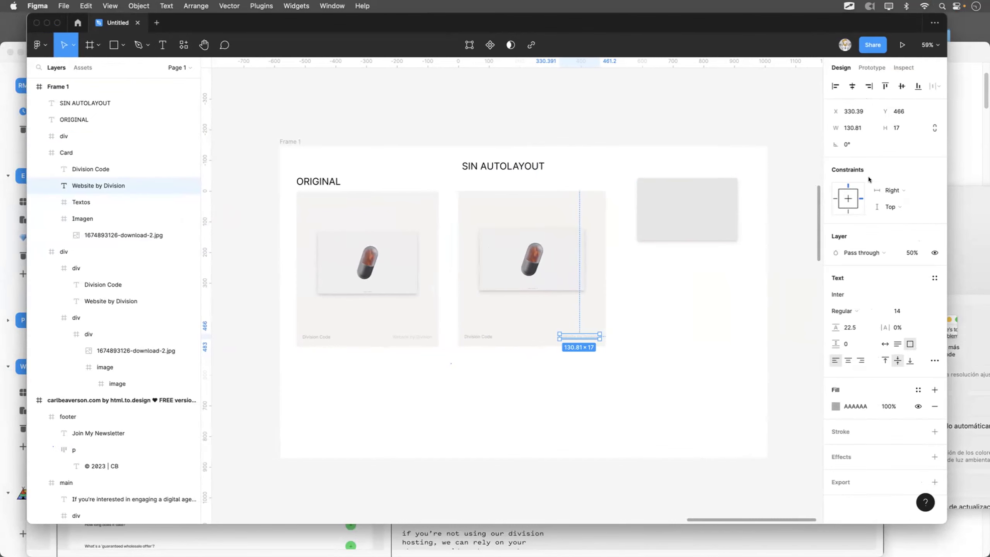
click(636, 293)
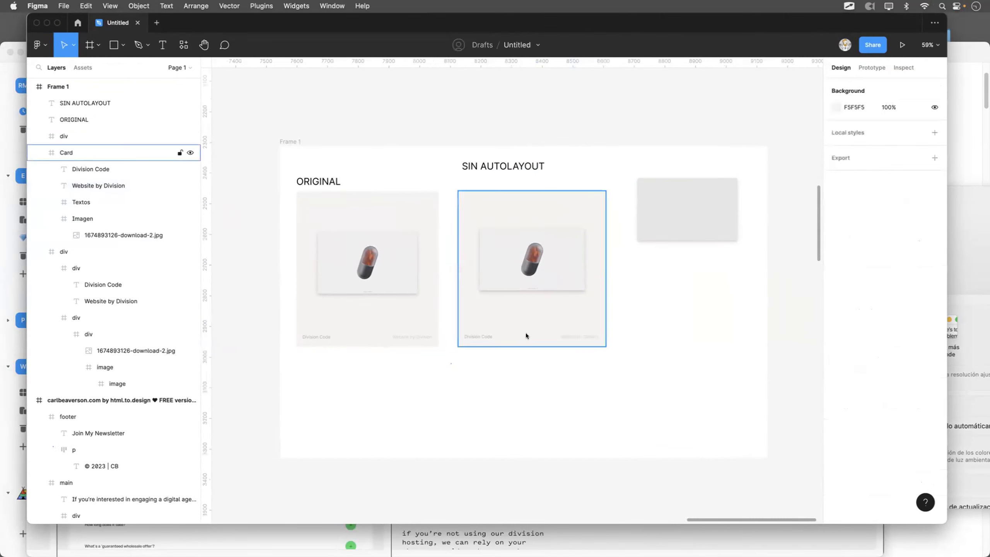
Delete the leftover Textos frame from the SIN AUTOLAYOUT Card.
click(78, 202)
key(Escape)
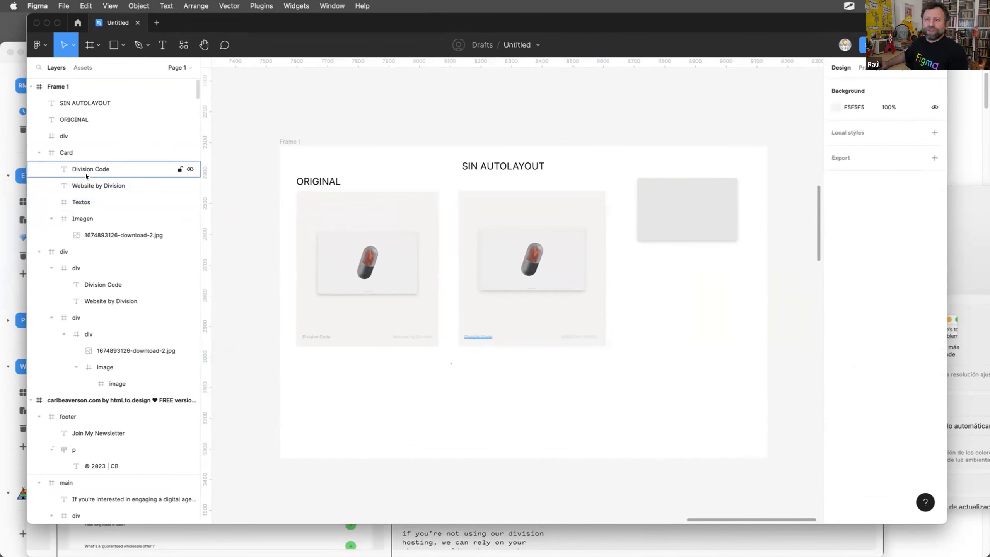
click(85, 174)
click(85, 175)
key(Escape)
key(Escape)
click(87, 202)
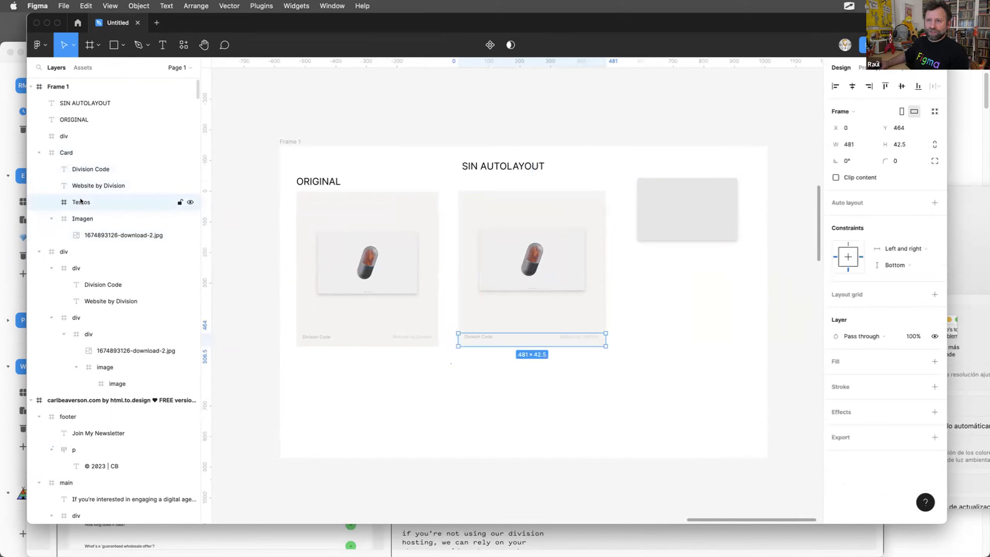
right_click(86, 202)
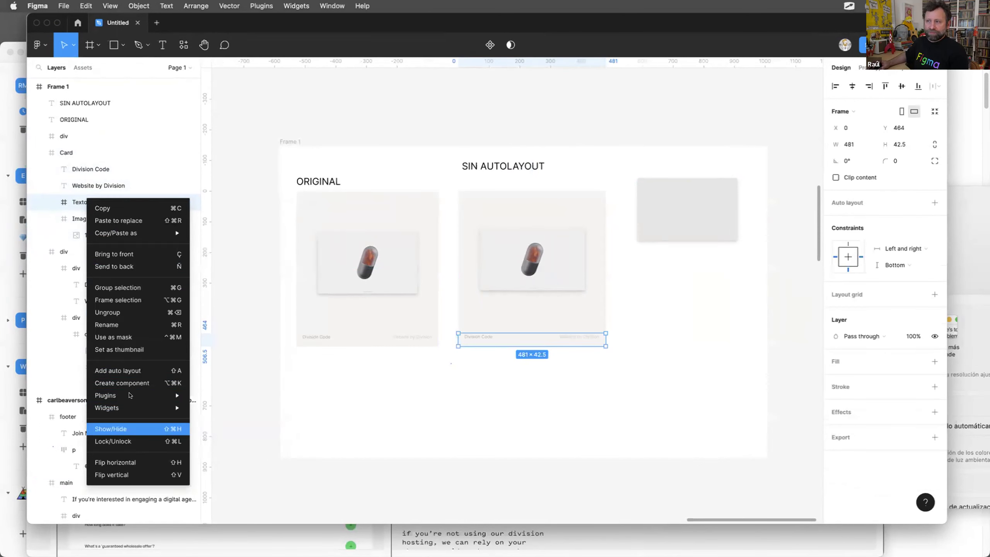
mouse_move(130, 396)
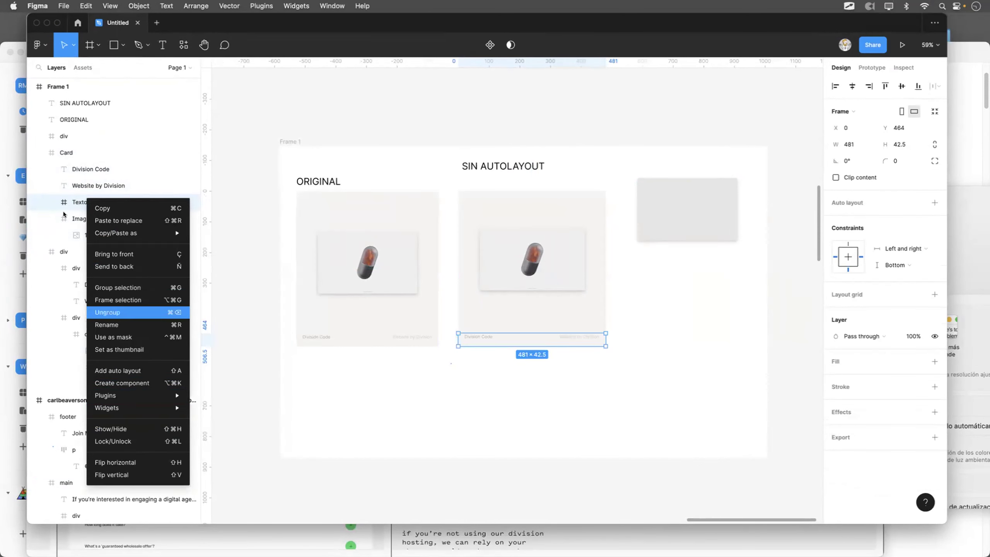
click(81, 198)
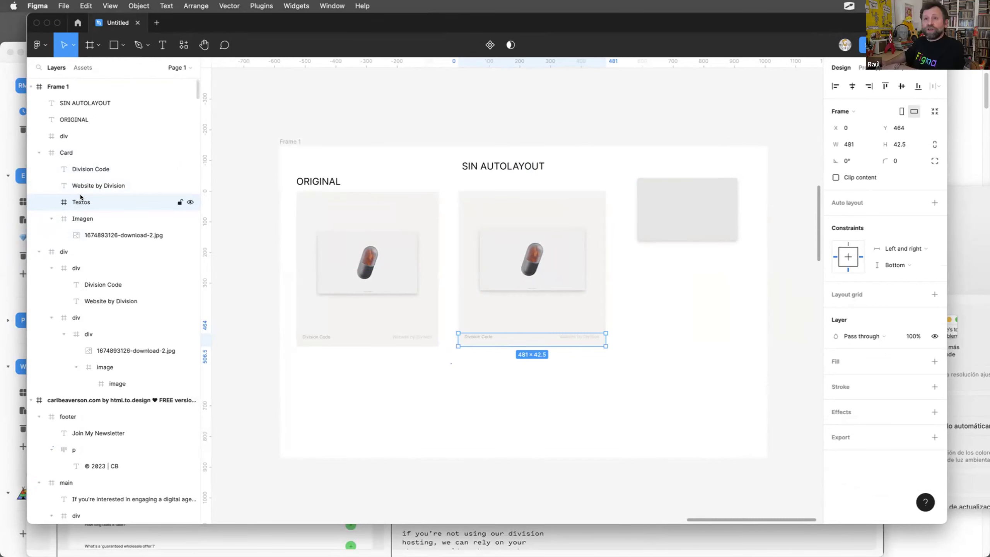
key(Delete)
click(88, 206)
click(88, 216)
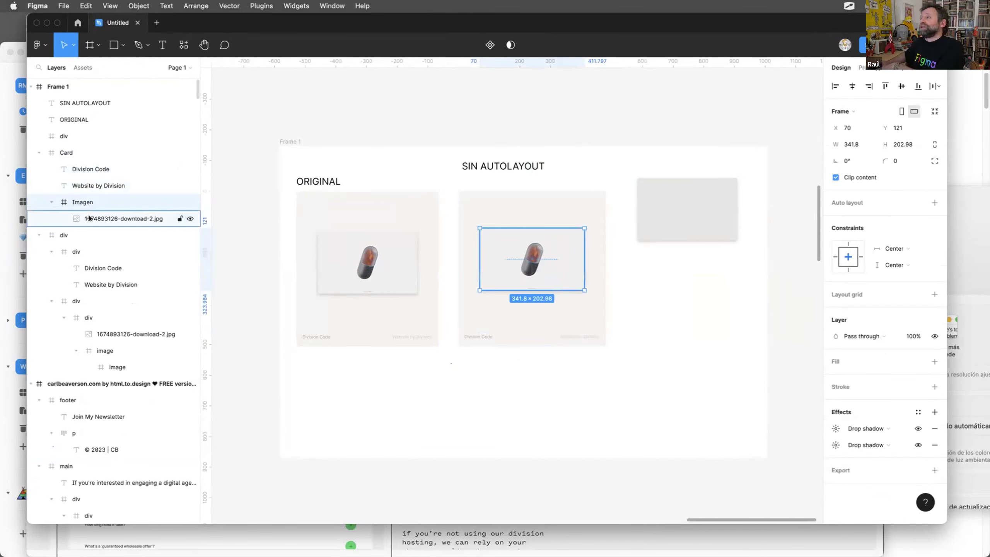
click(87, 202)
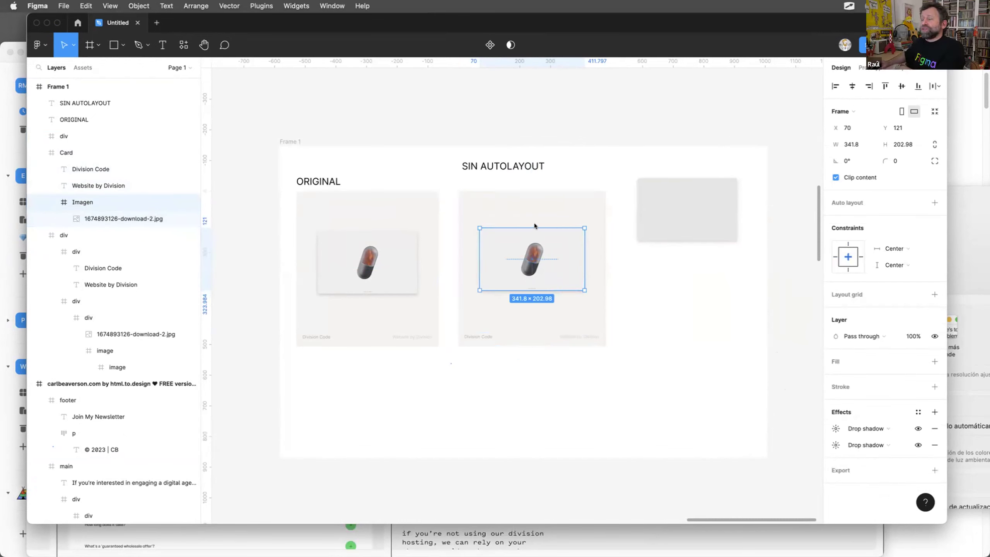
click(89, 219)
drag(89, 219, 90, 199)
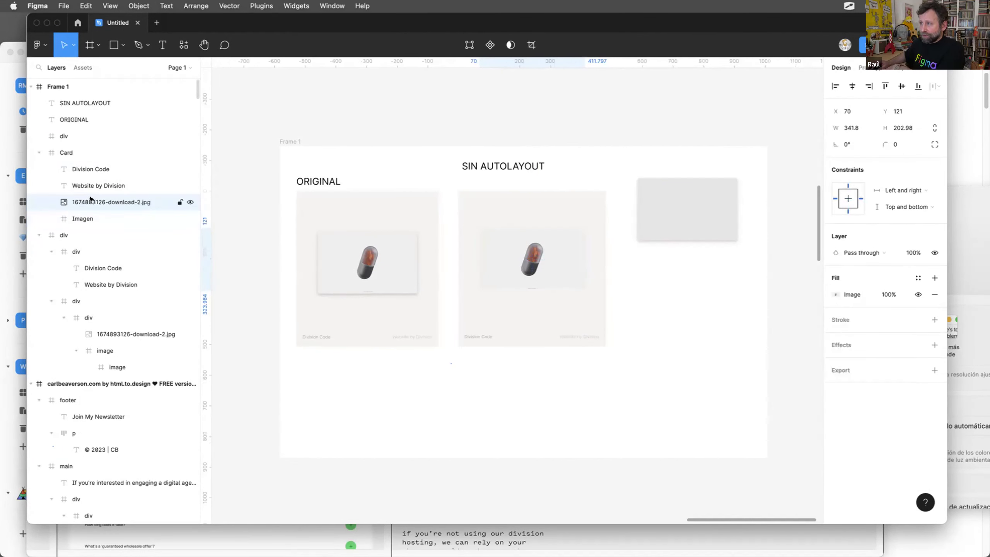
click(81, 219)
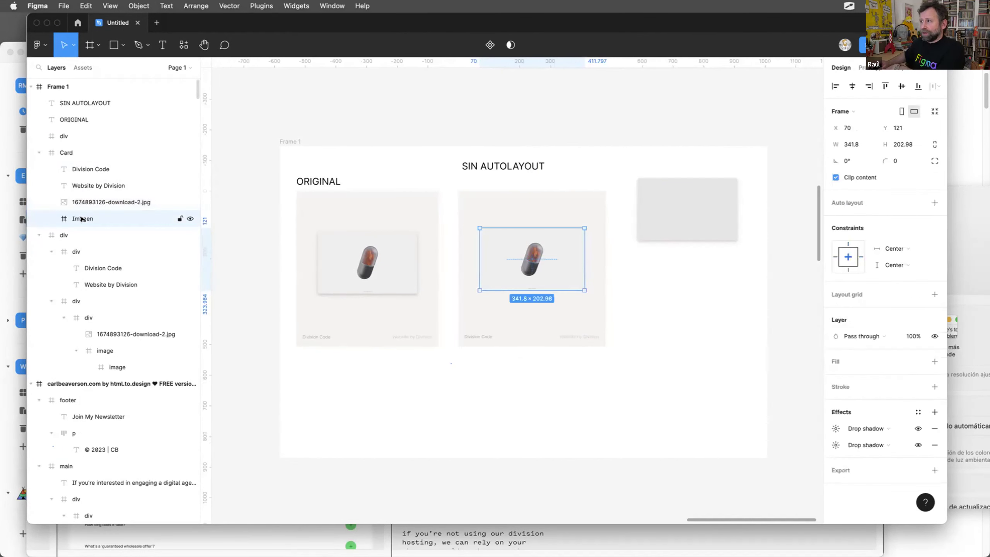
key(Delete)
click(696, 234)
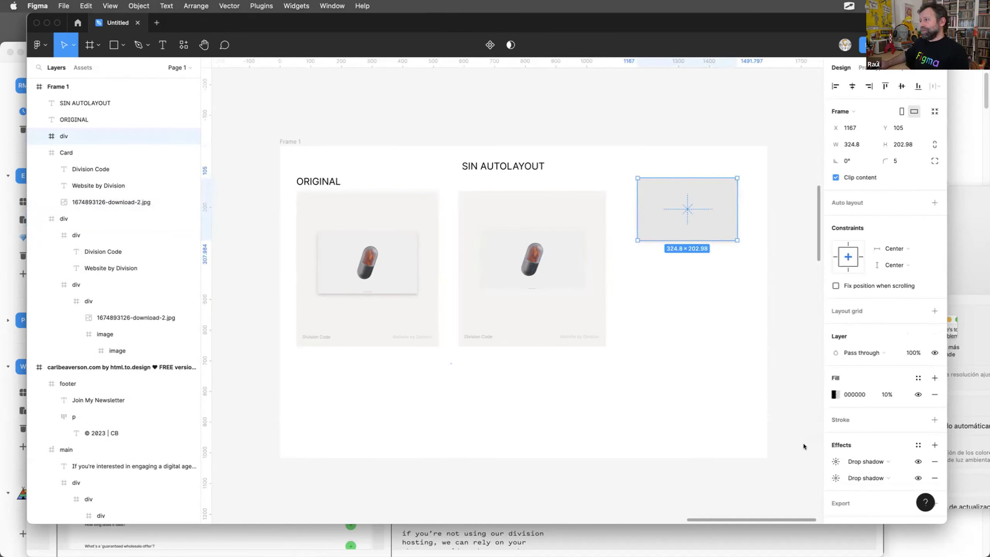
click(825, 464)
shift+click(826, 474)
key(super+c)
click(532, 254)
double_click(532, 254)
key(super+v)
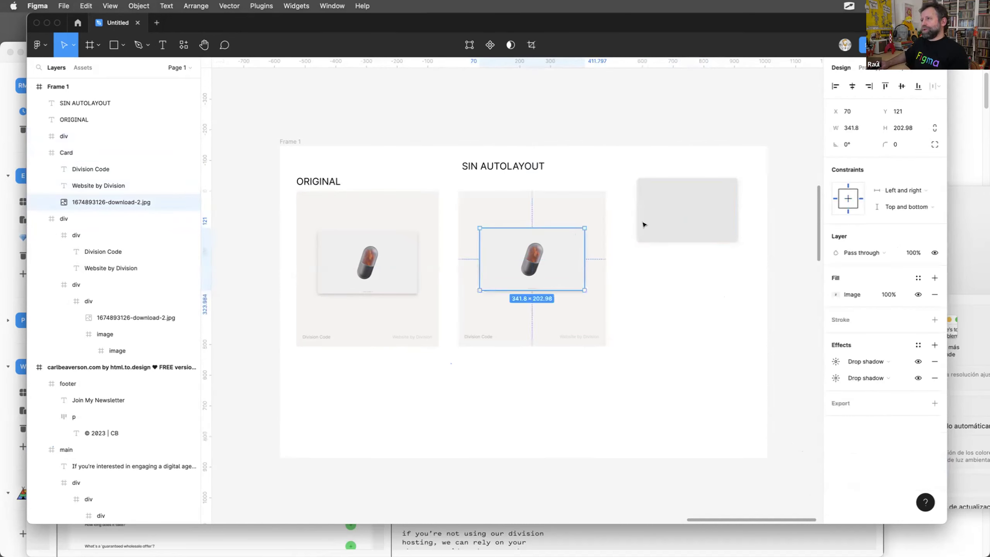
key(Escape)
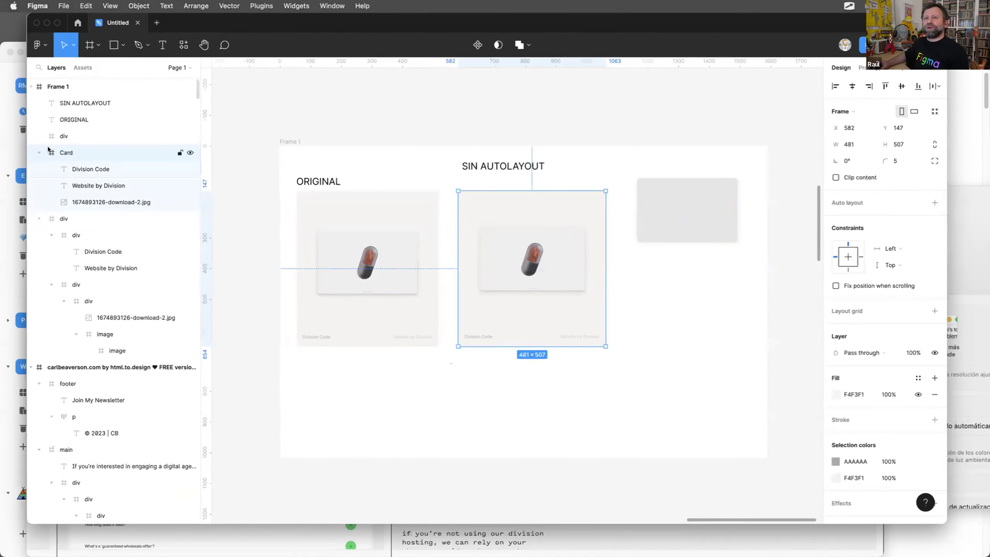
Review the layers inside Card and delete the loose grey div rectangle beside it.
click(77, 169)
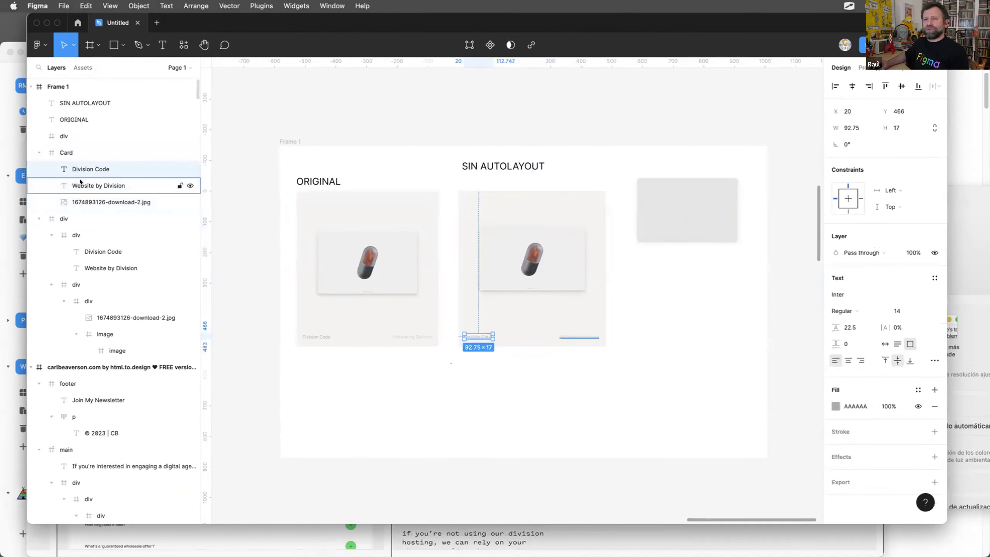
click(81, 186)
click(84, 201)
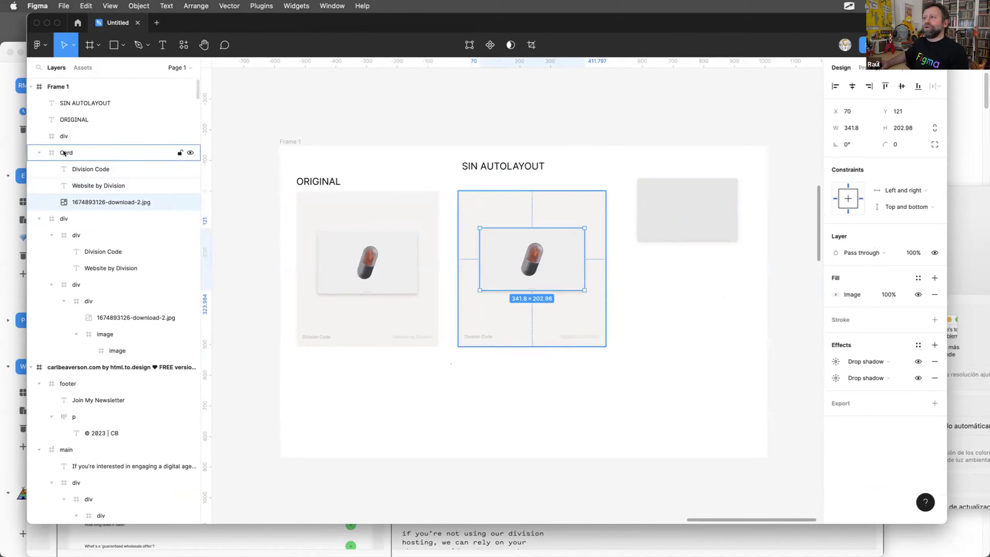
click(64, 152)
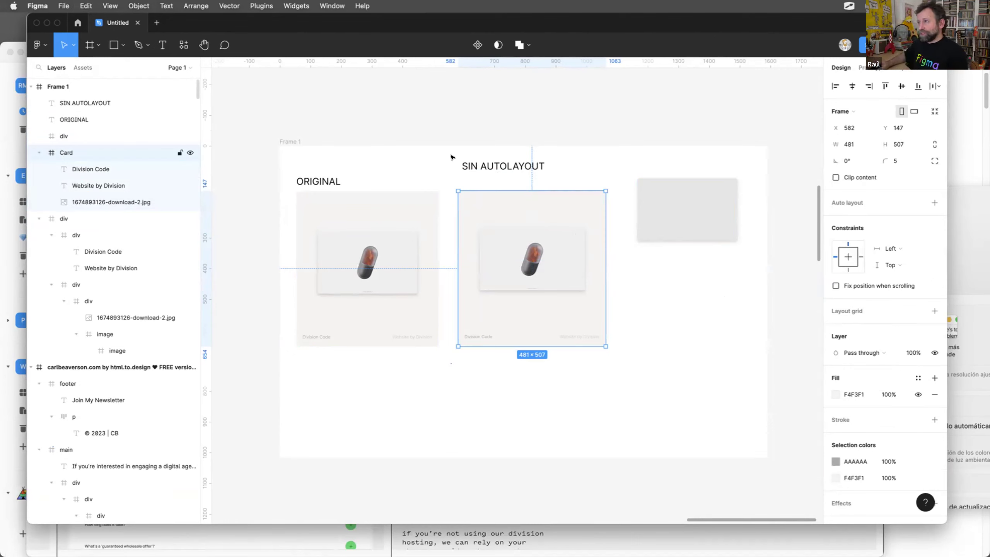
click(729, 187)
key(BackSpace)
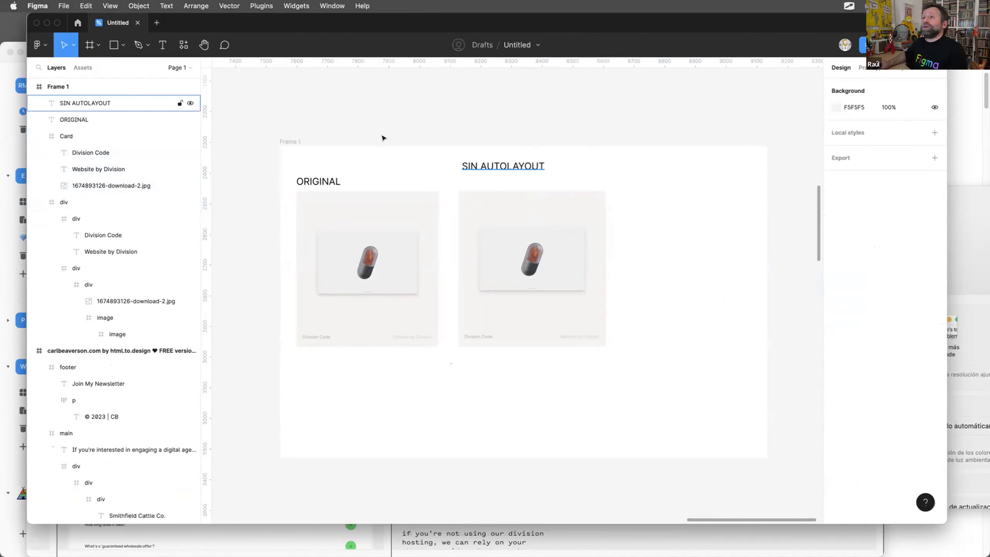
Widen Frame 1 on its right side and place a duplicate of Card there at X 1260, Y 147.
drag(298, 141, 234, 135)
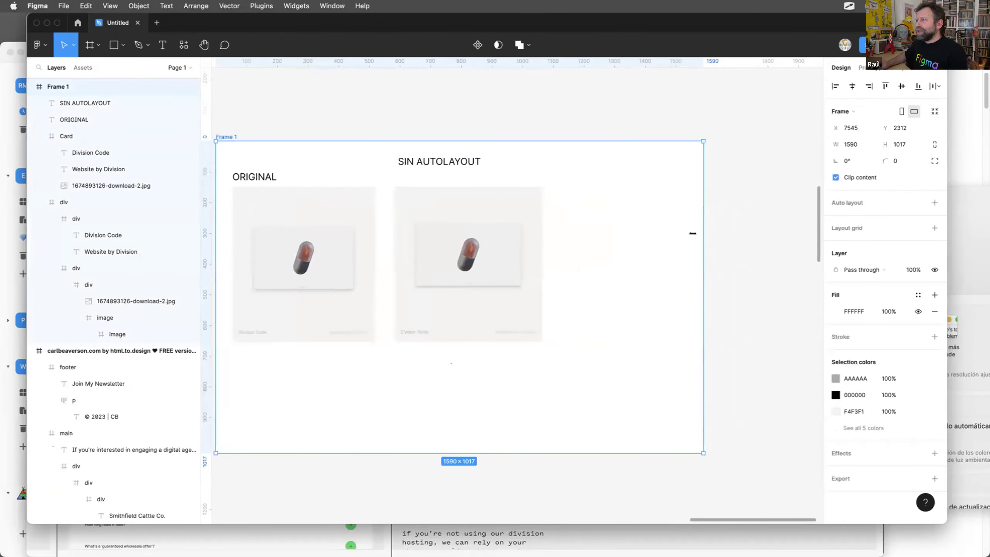
drag(704, 232, 778, 232)
click(485, 195)
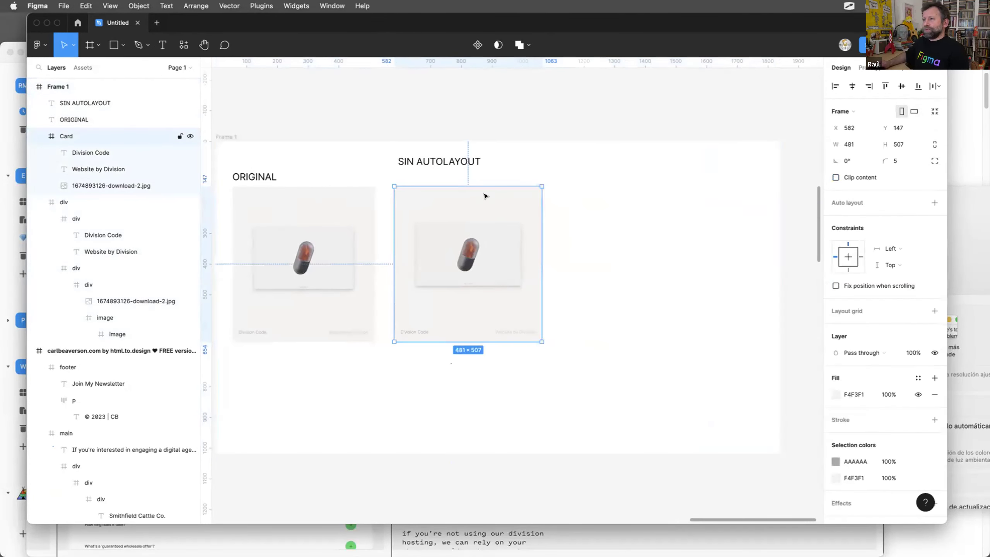
key(super+d)
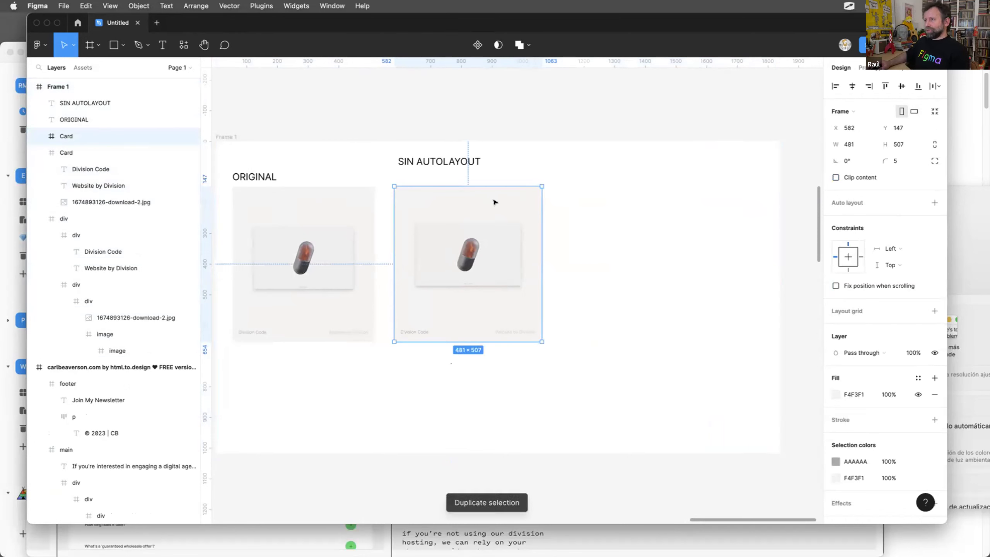
drag(492, 202, 691, 202)
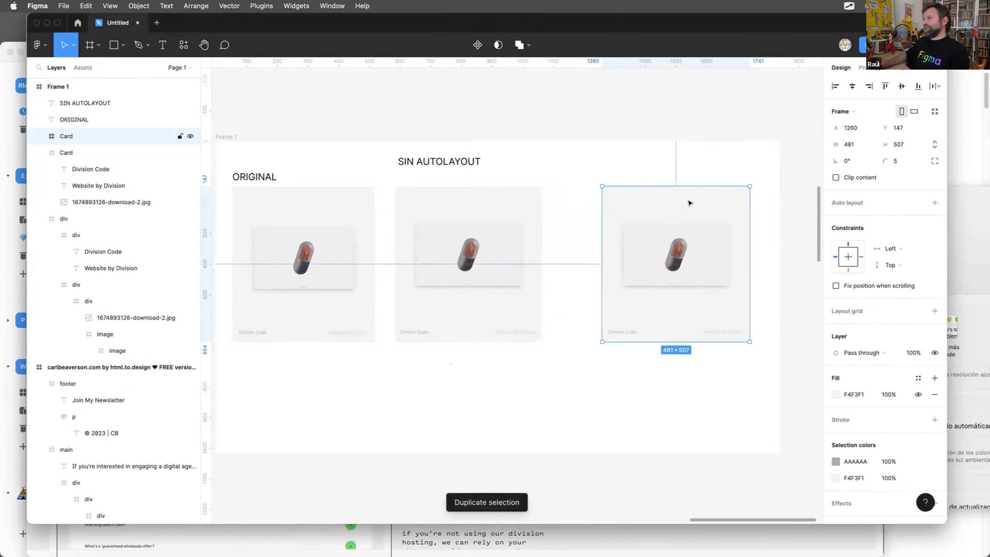
Align the SIN AUTOLAYOUT heading over its card and place a copy reading AUTOLAYOUT above the duplicate at X 1260, Y 77.
click(446, 163)
drag(446, 163, 586, 171)
double_click(637, 169)
key(BackSpace)
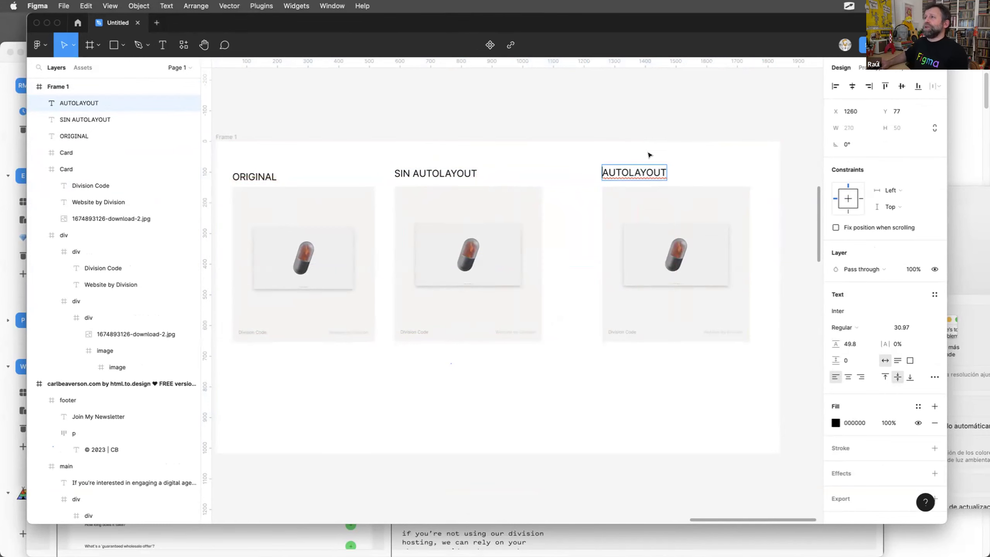
key(Escape)
click(702, 163)
scroll(699, 164, right, 2)
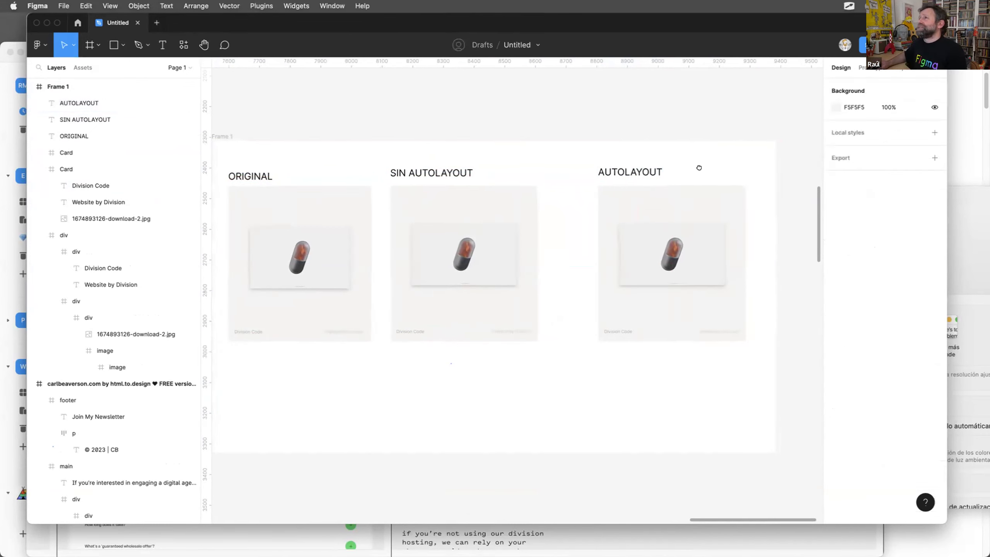
Lower the Card under AUTOLAYOUT to Y 159, and give it a vertical auto layout with centered alignment.
click(620, 206)
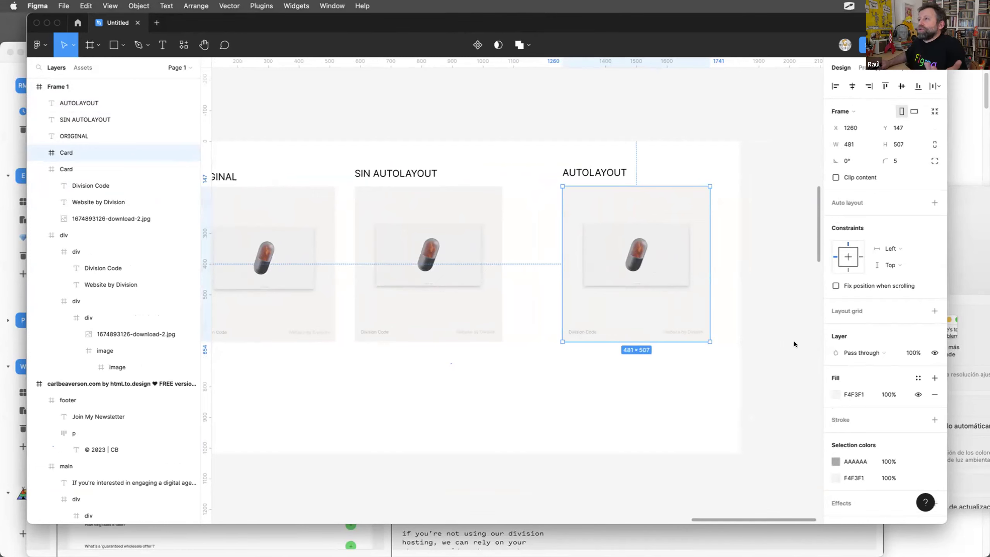
click(580, 327)
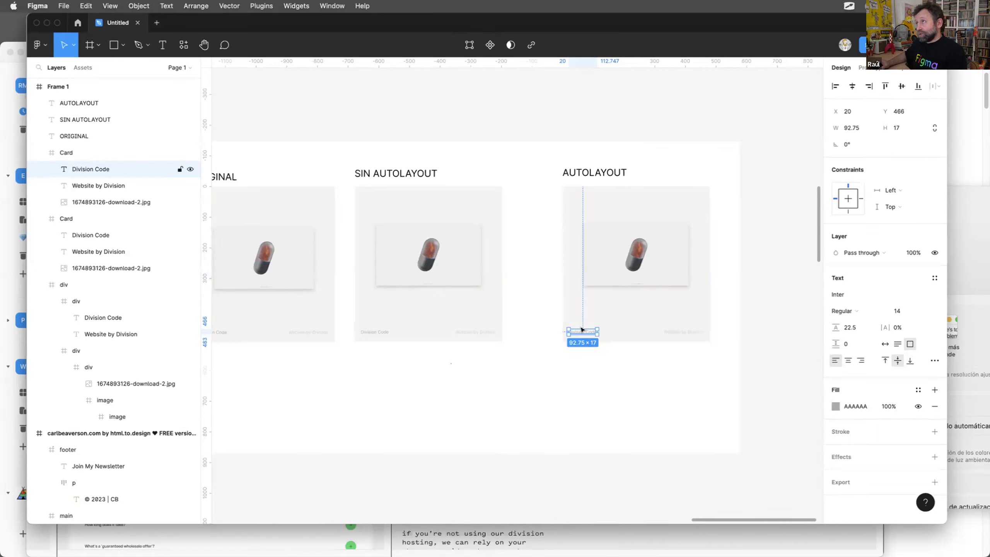
click(632, 199)
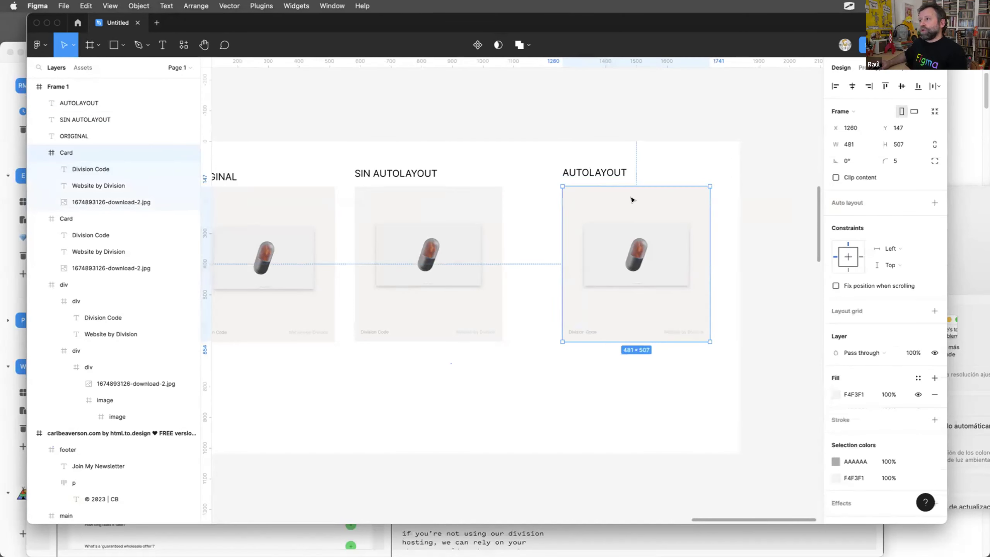
drag(632, 199, 635, 205)
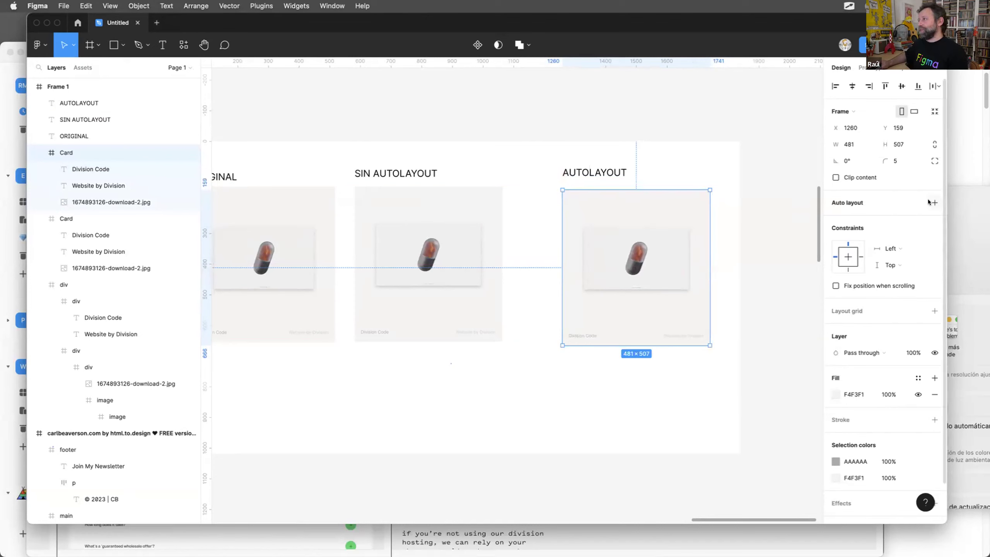
key(shift+a)
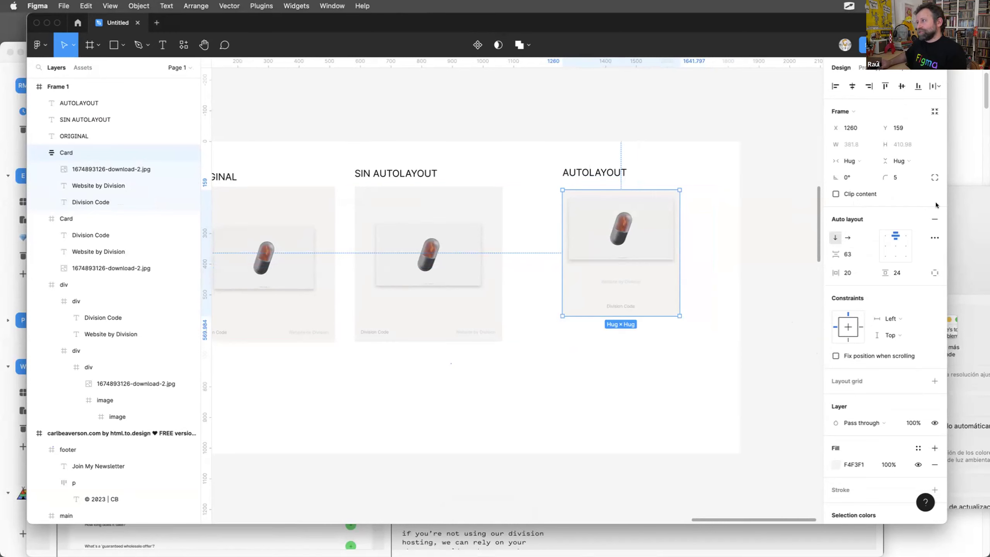
click(895, 247)
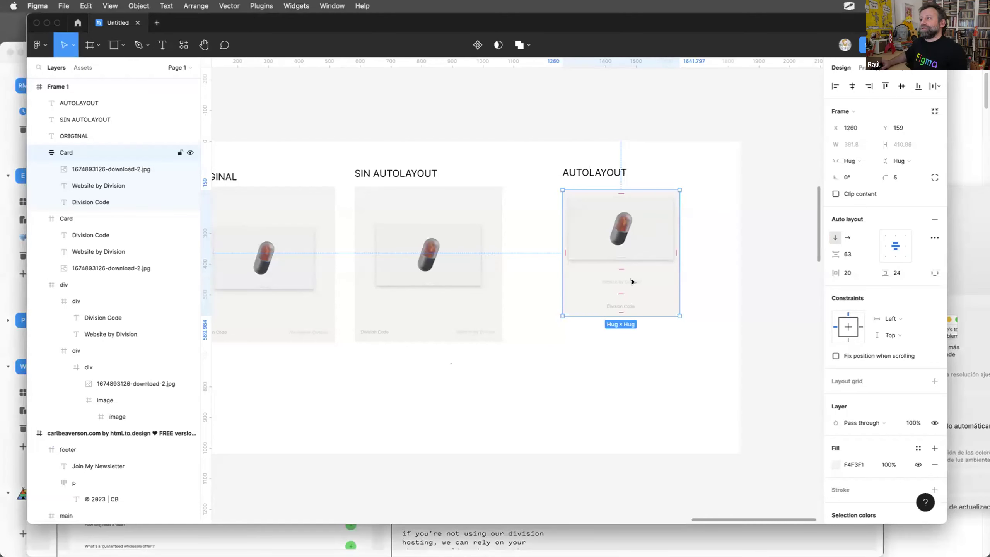
click(622, 294)
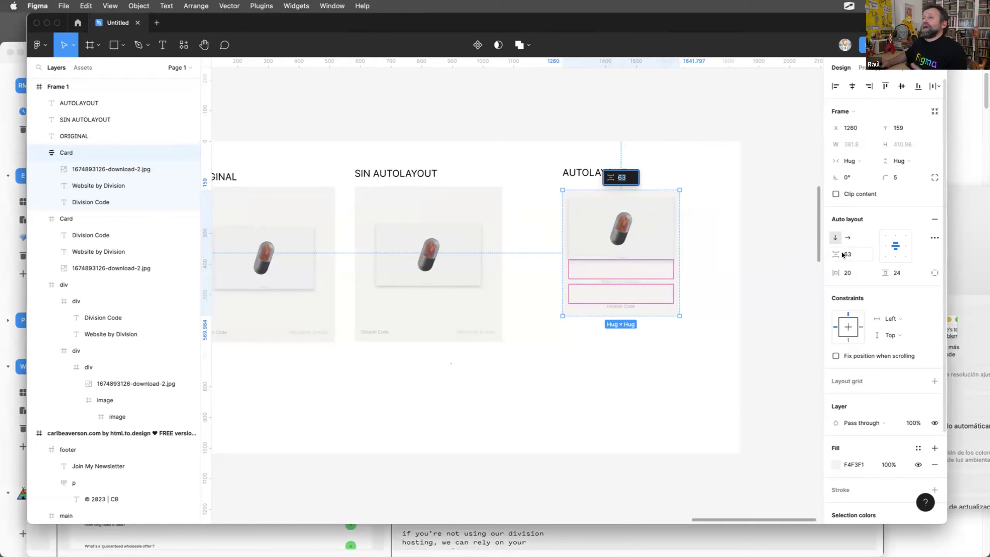
click(714, 246)
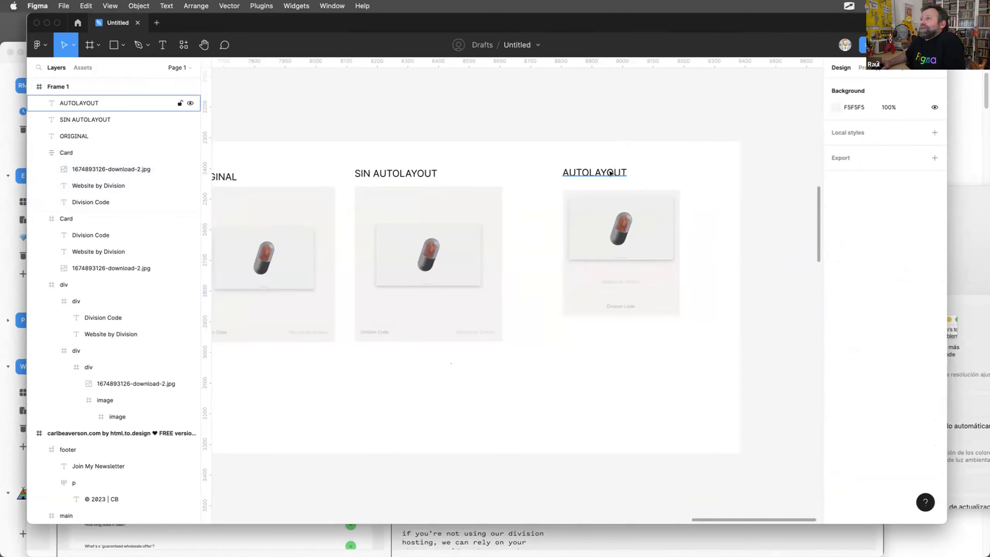
click(606, 197)
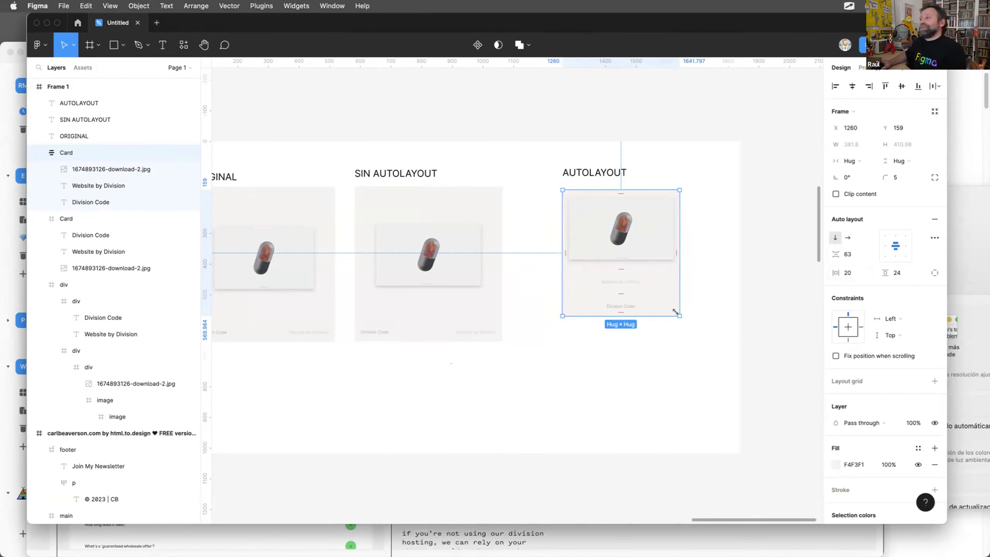
Wrap the Website by Division and Division Code texts of the AUTOLAYOUT card in a horizontal auto layout frame.
click(628, 281)
shift+click(625, 306)
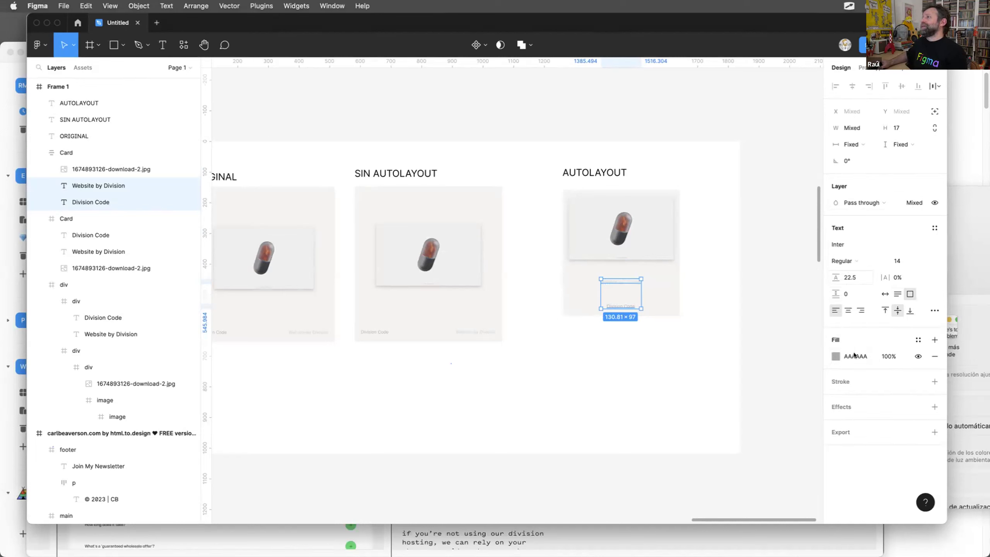
click(632, 284)
shift+click(625, 307)
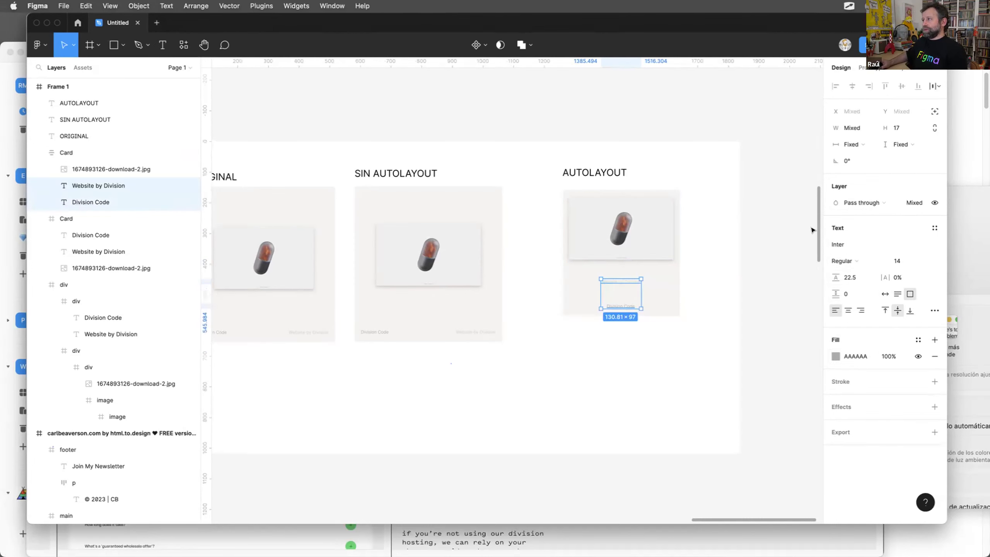
key(shift+a)
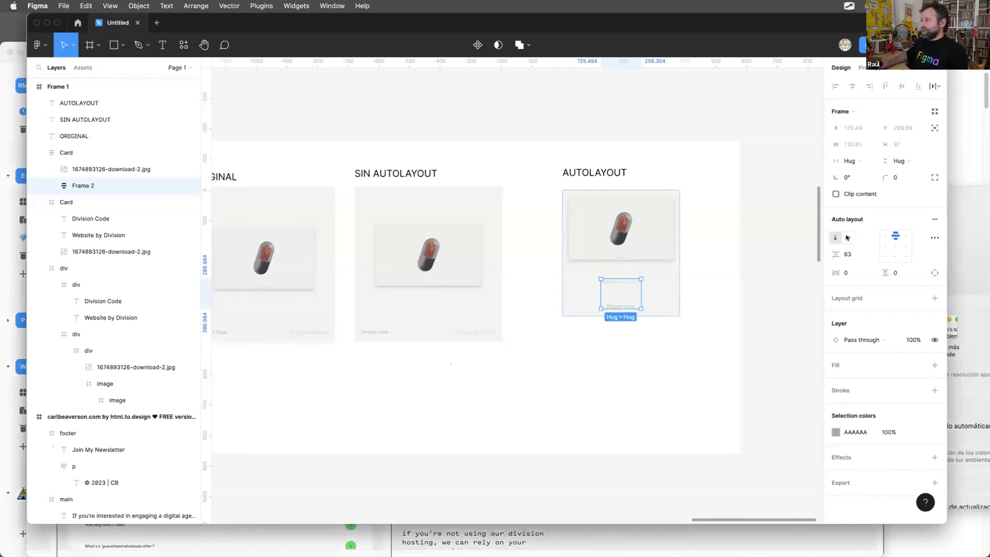
click(846, 238)
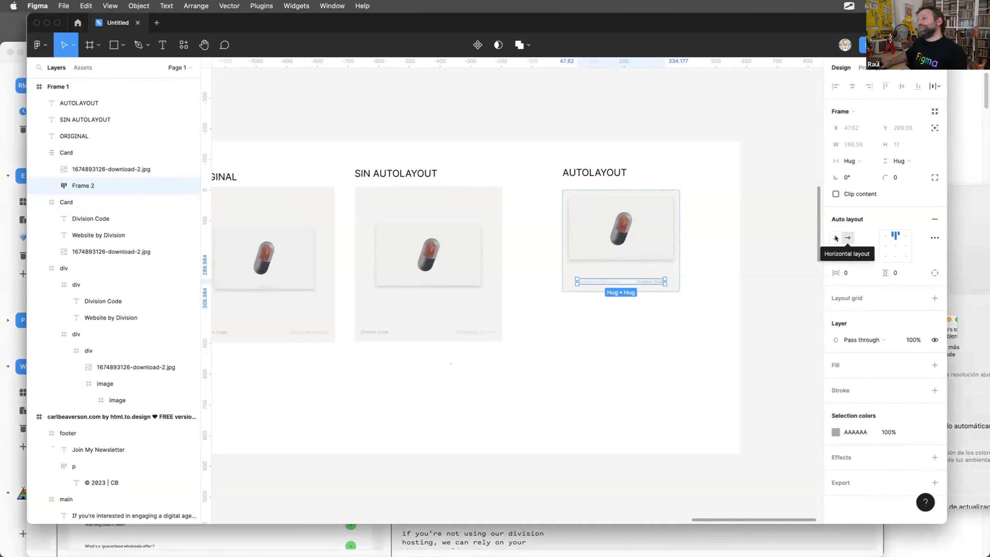
Rename the new frame holding the two texts as TEXTOS.
scroll(622, 270, up, 5)
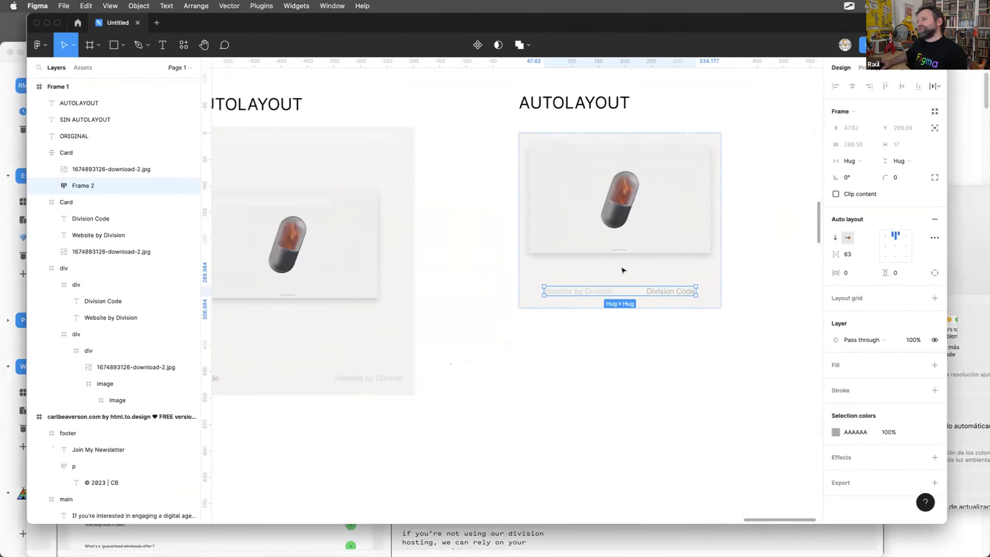
scroll(623, 270, down, 5)
scroll(623, 270, up, 4)
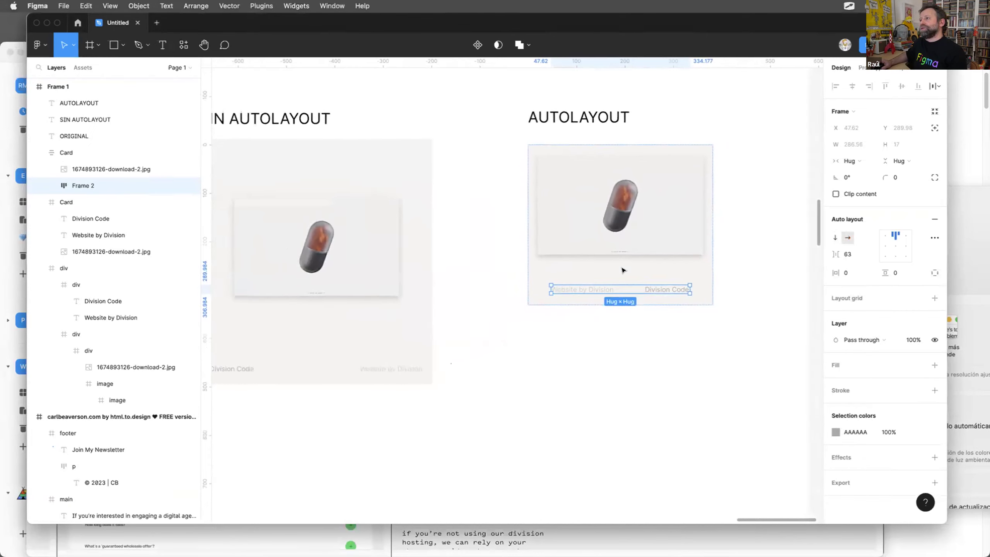
scroll(623, 270, down, 1)
scroll(623, 270, down, 1)
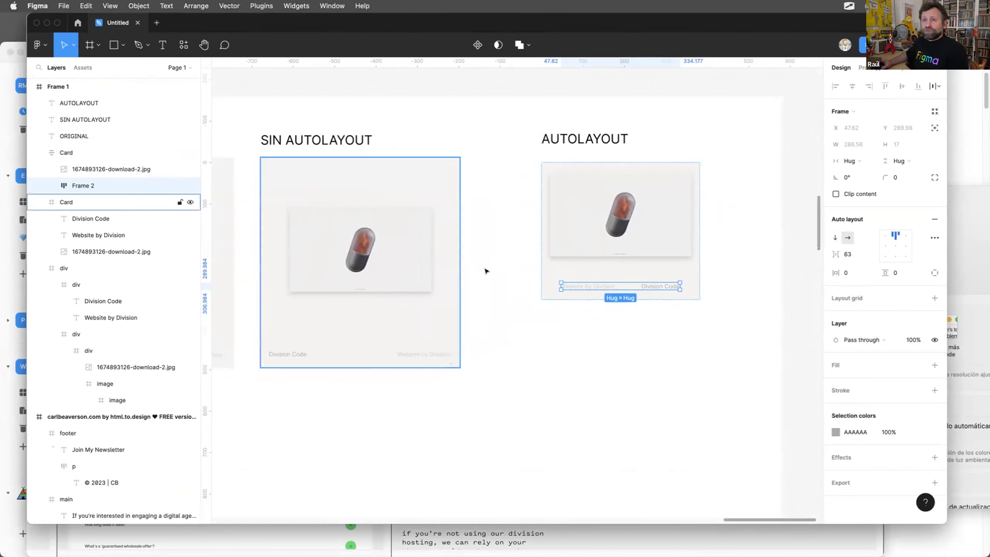
double_click(86, 185)
text(TEXT)
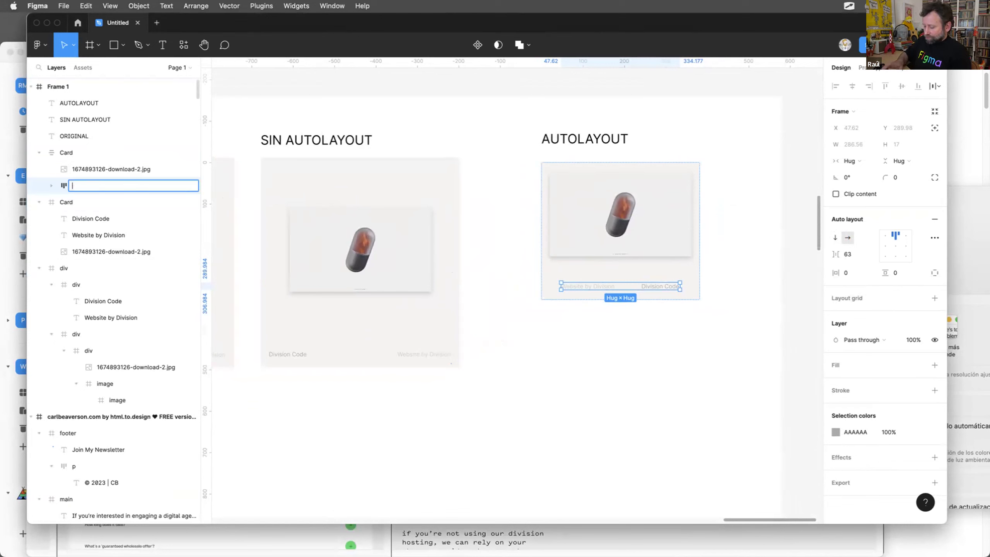
text(OS)
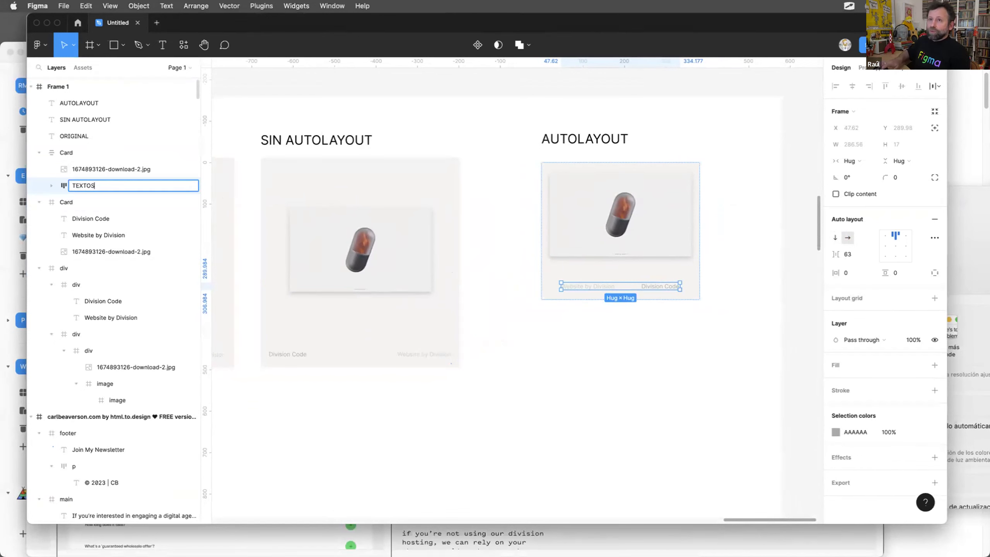
key(Return)
click(621, 240)
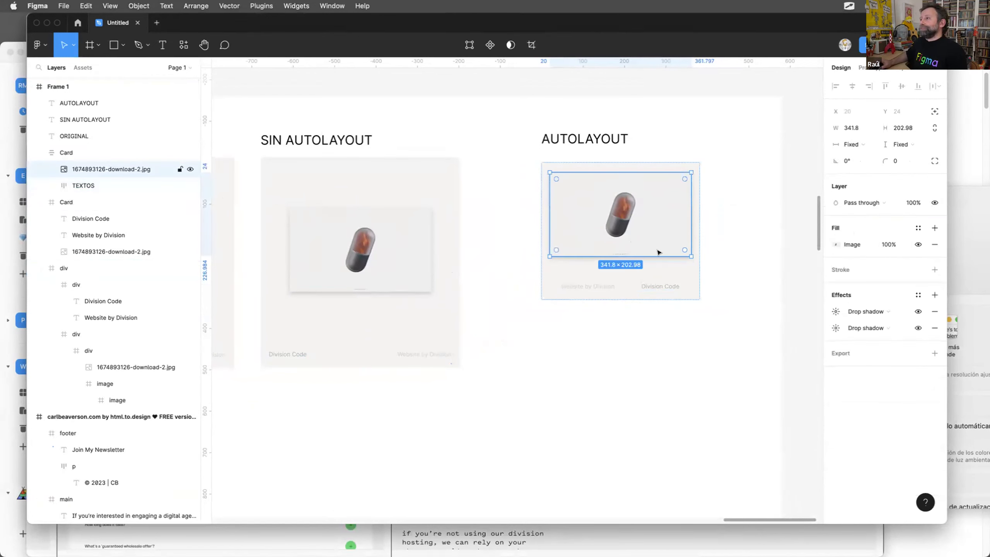
click(607, 288)
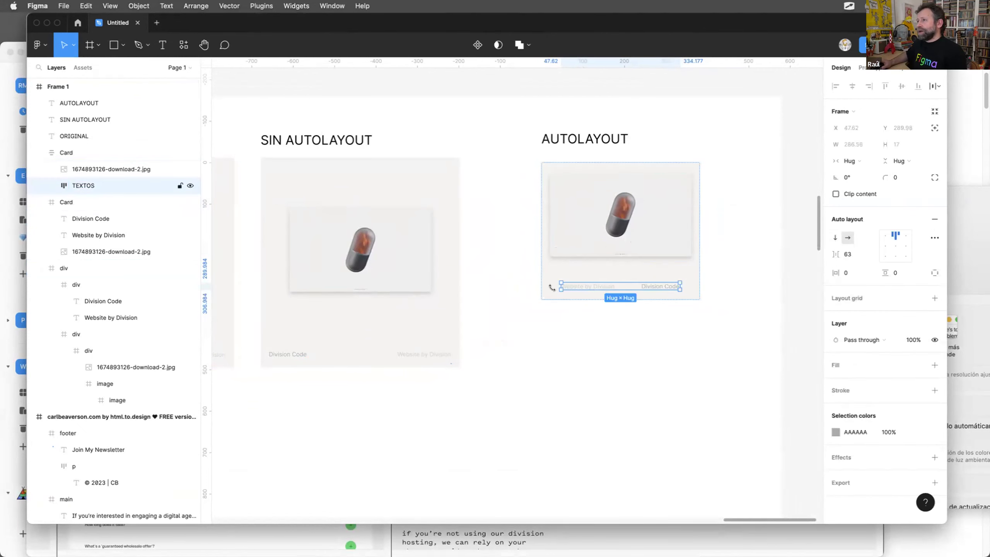
click(602, 163)
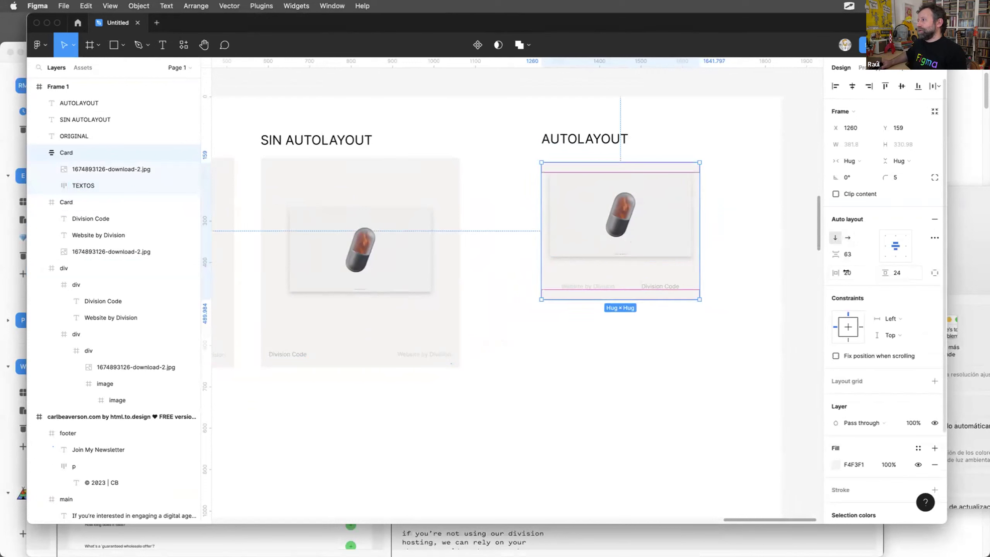
drag(831, 272, 823, 271)
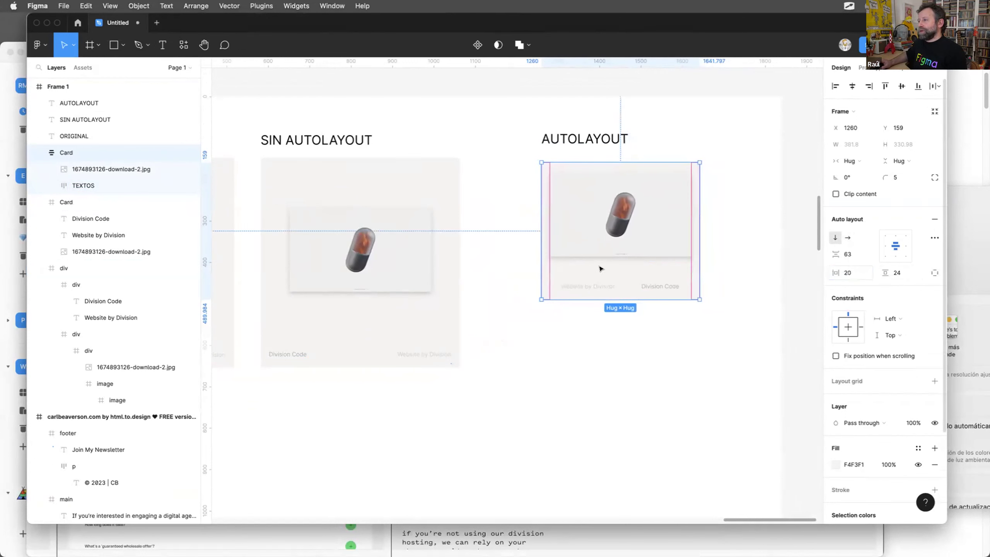
Set the width of the TEXTOS frame to Fill container inside the Card.
click(591, 286)
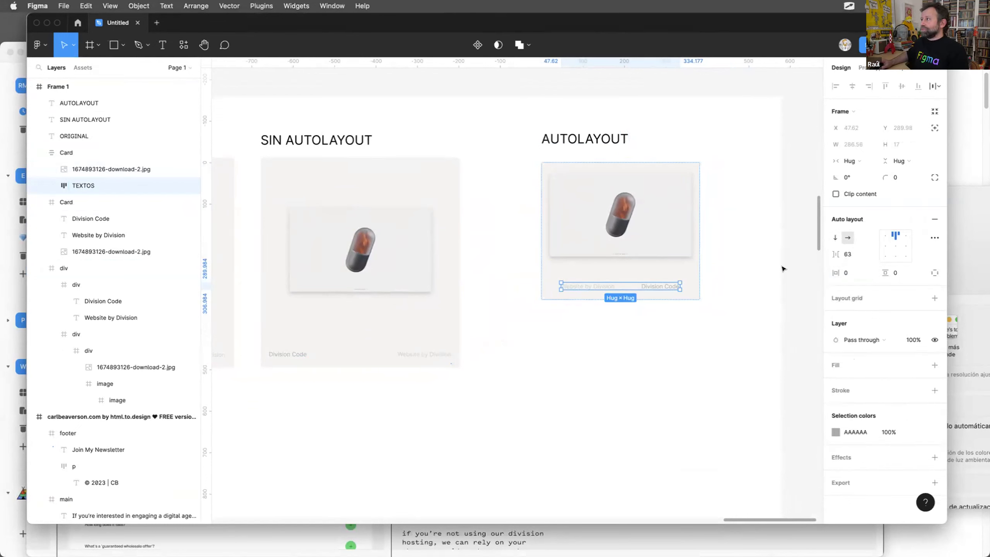
click(851, 160)
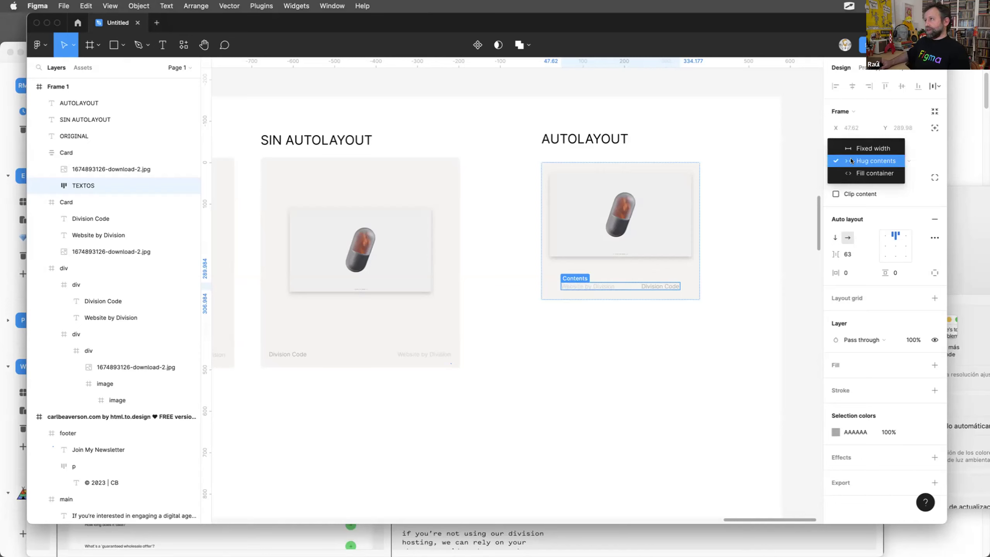
click(682, 163)
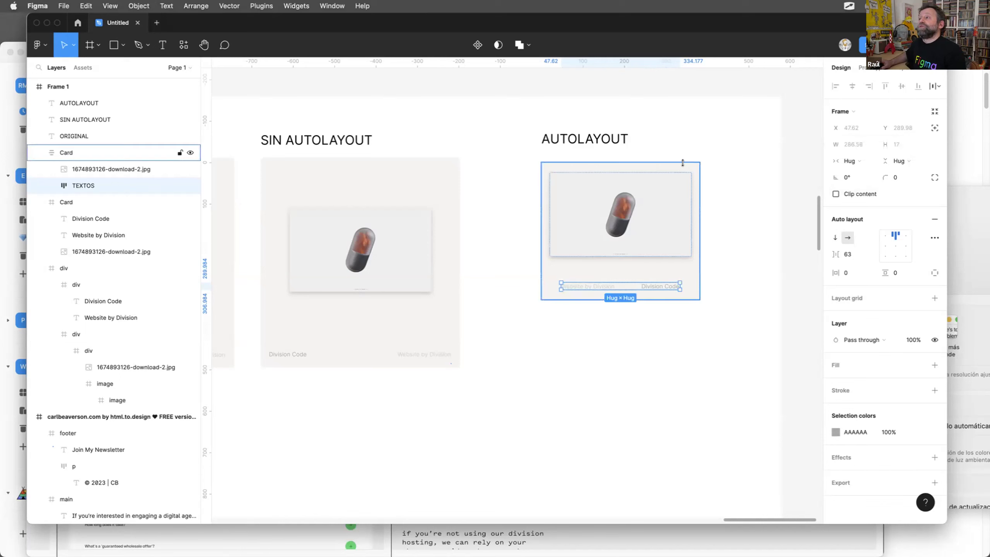
click(682, 162)
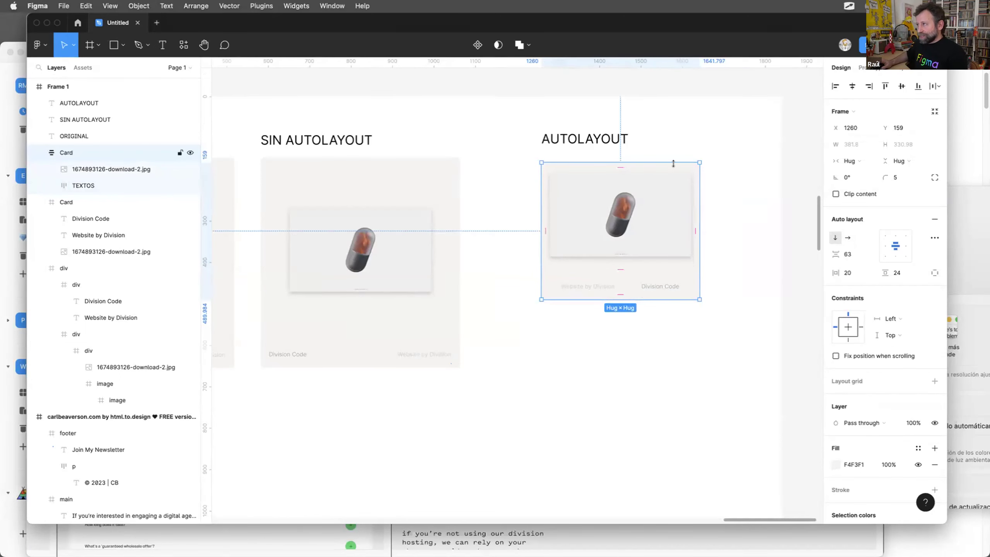
click(666, 285)
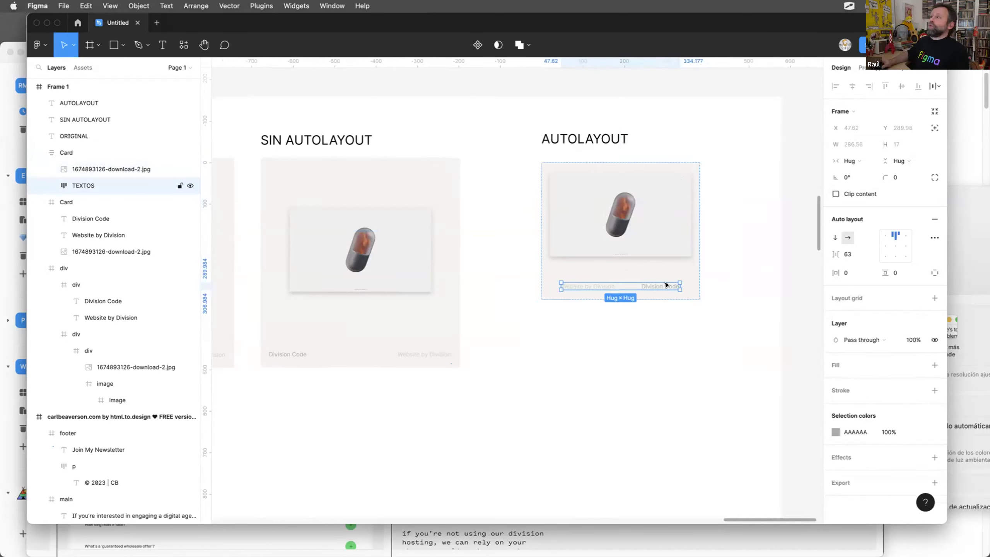
click(857, 162)
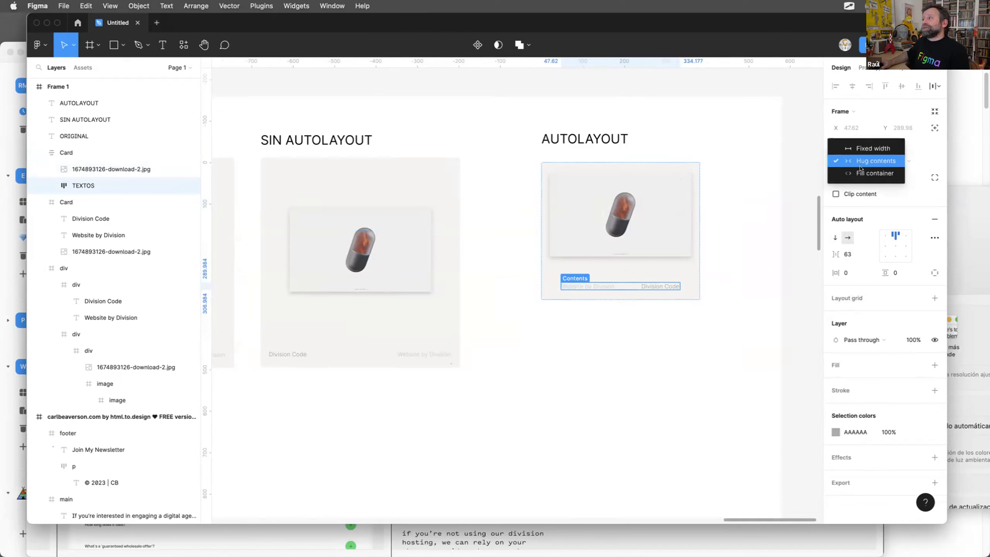
click(858, 172)
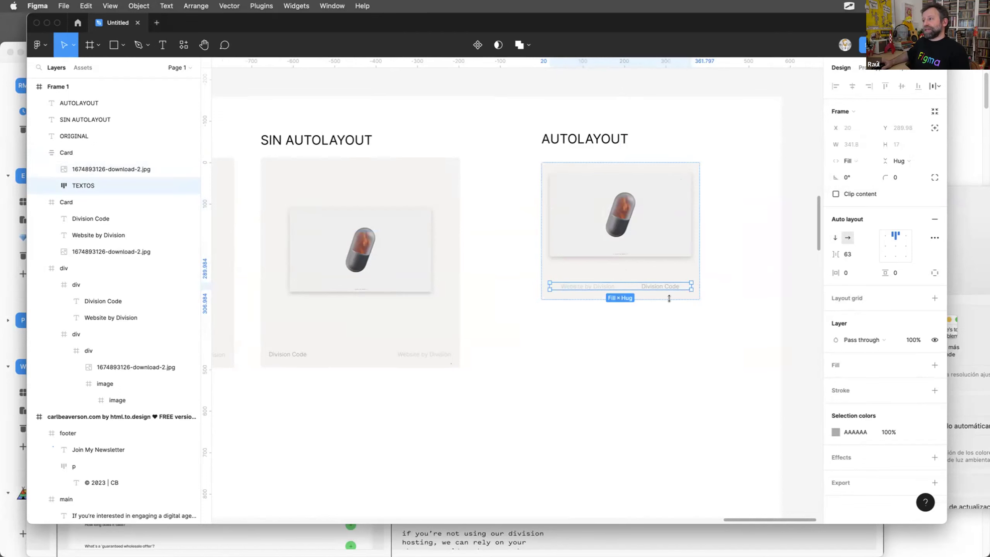
Set the spacing between the two texts in the TEXTOS frame to 0.
scroll(670, 299, up, 5)
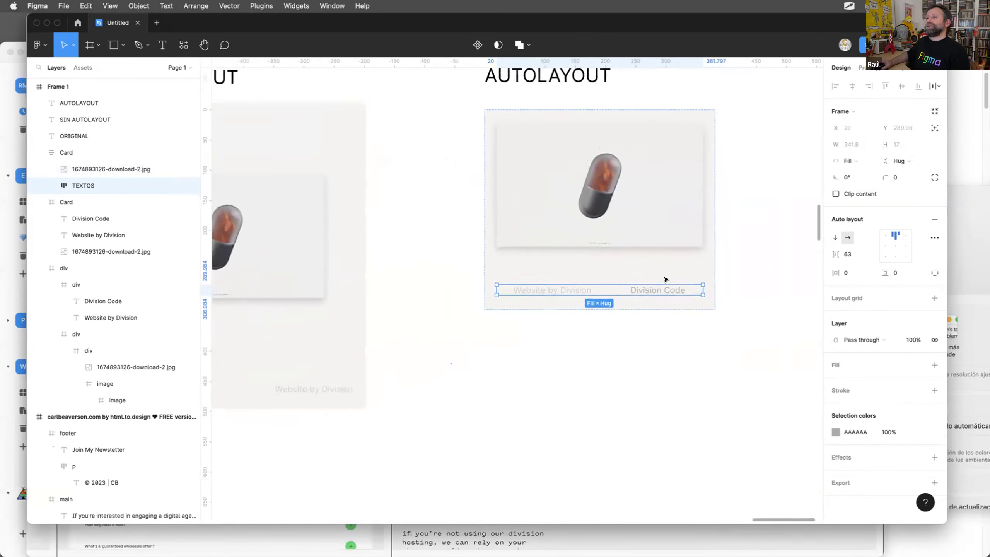
scroll(665, 279, down, 2)
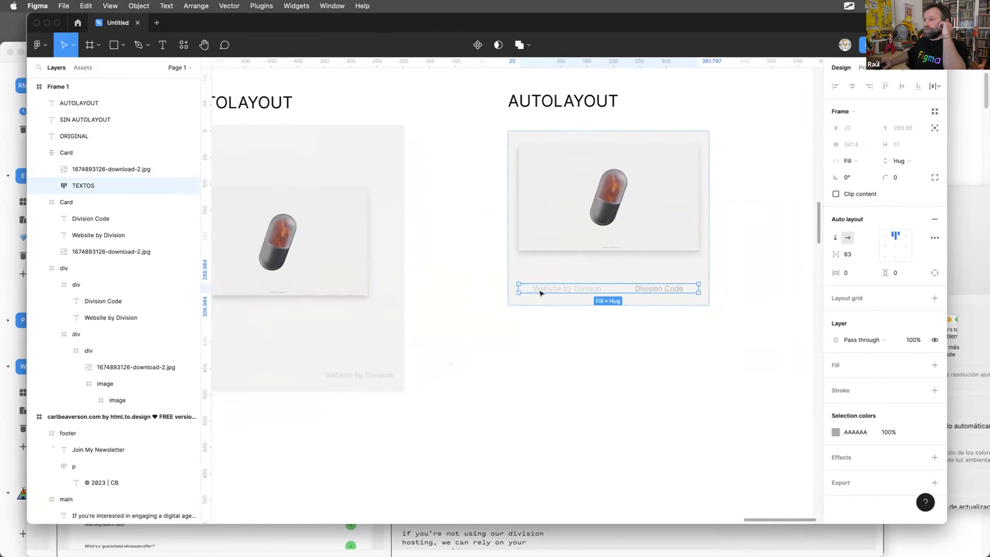
double_click(571, 293)
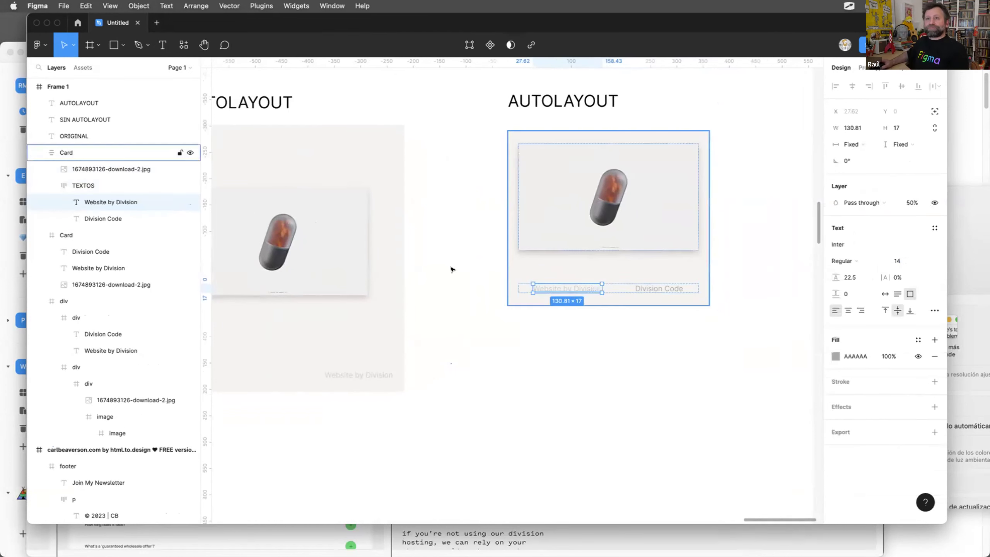
click(86, 186)
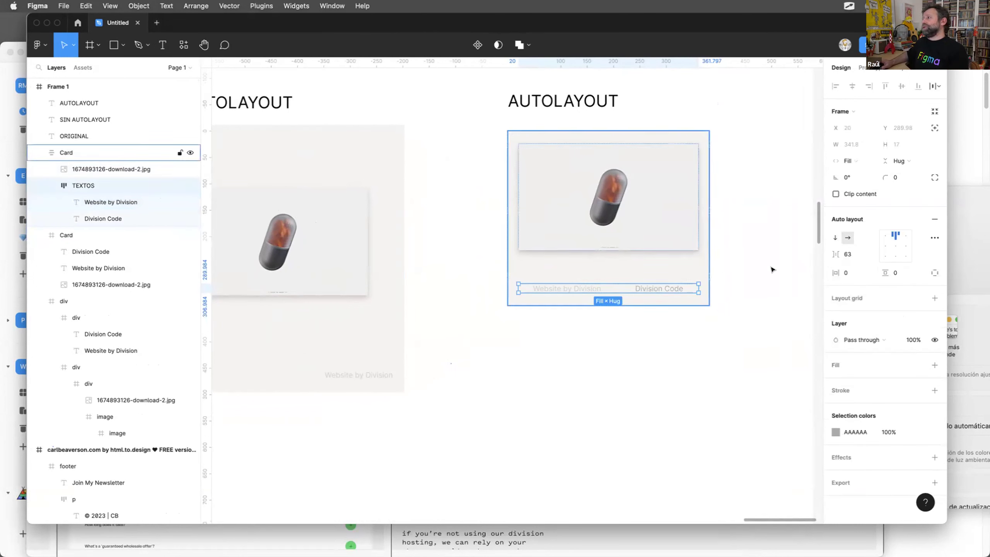
click(935, 237)
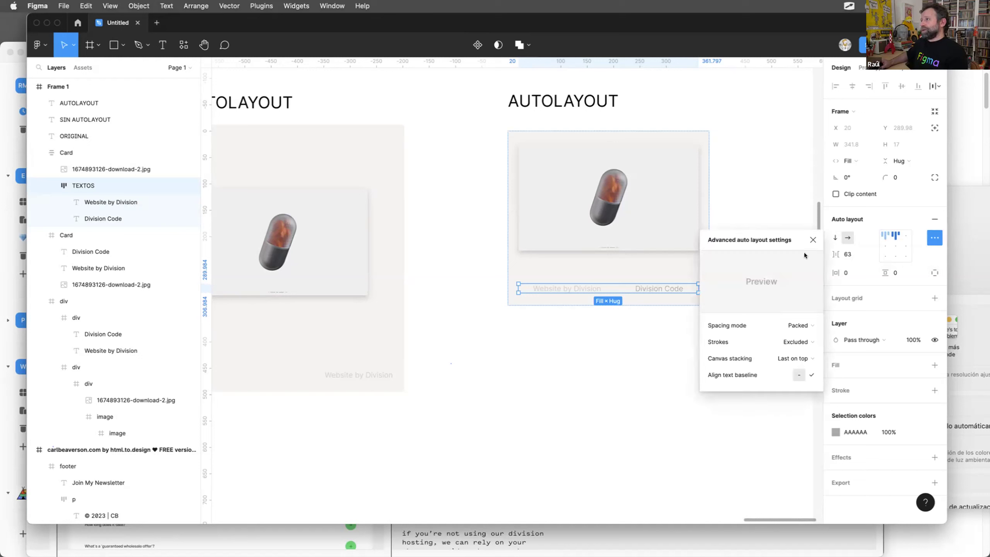
click(813, 239)
click(854, 259)
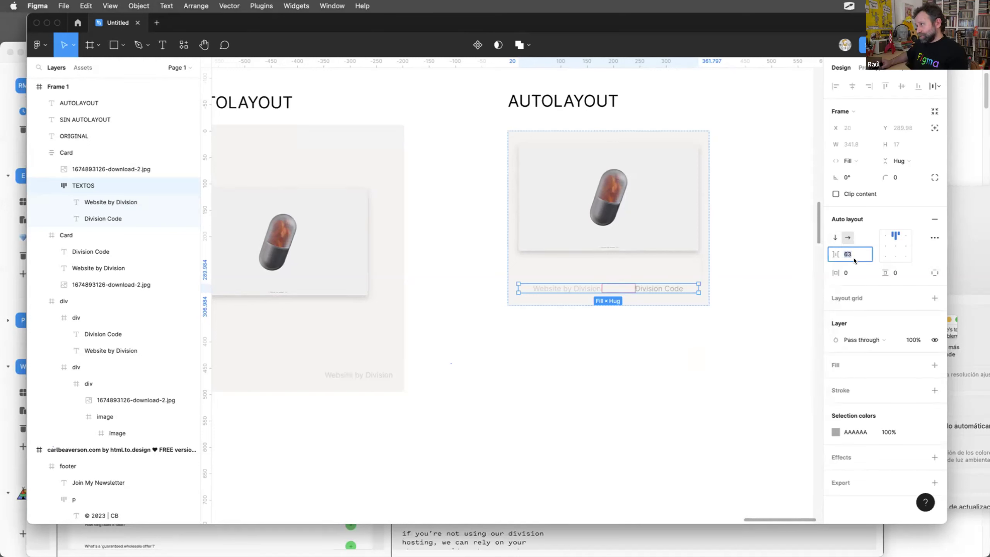
text(0)
key(Return)
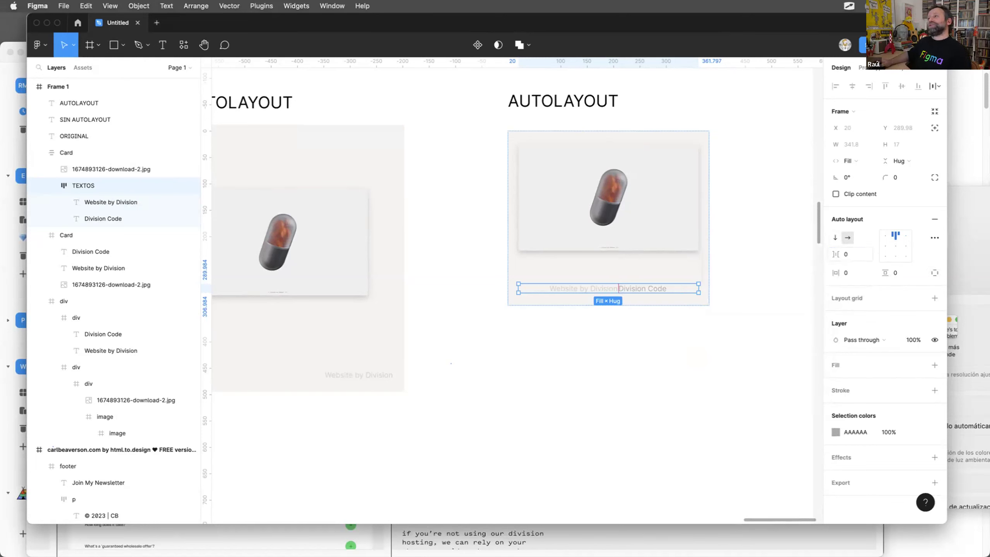
Change the spacing mode of the TEXTOS auto layout to Space between.
click(935, 238)
click(795, 325)
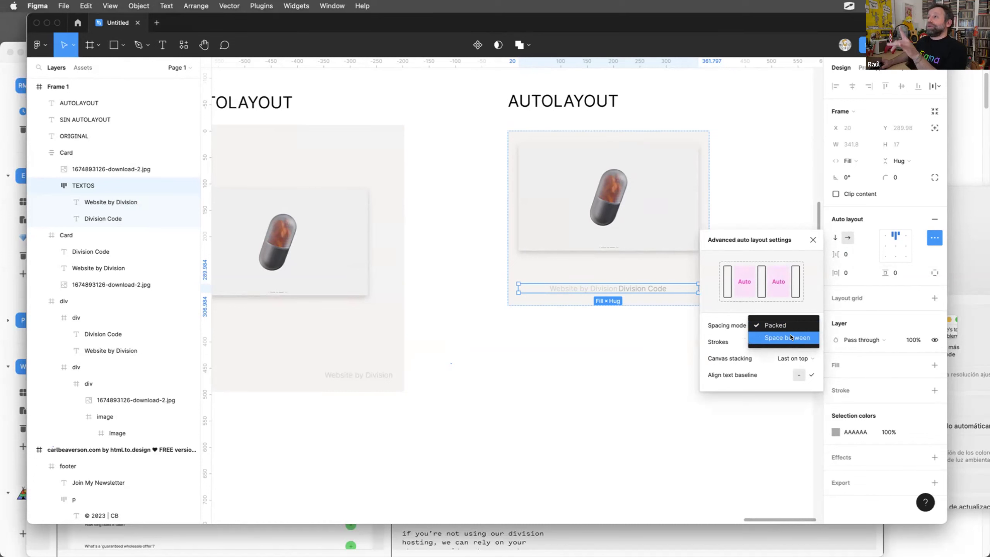
click(789, 335)
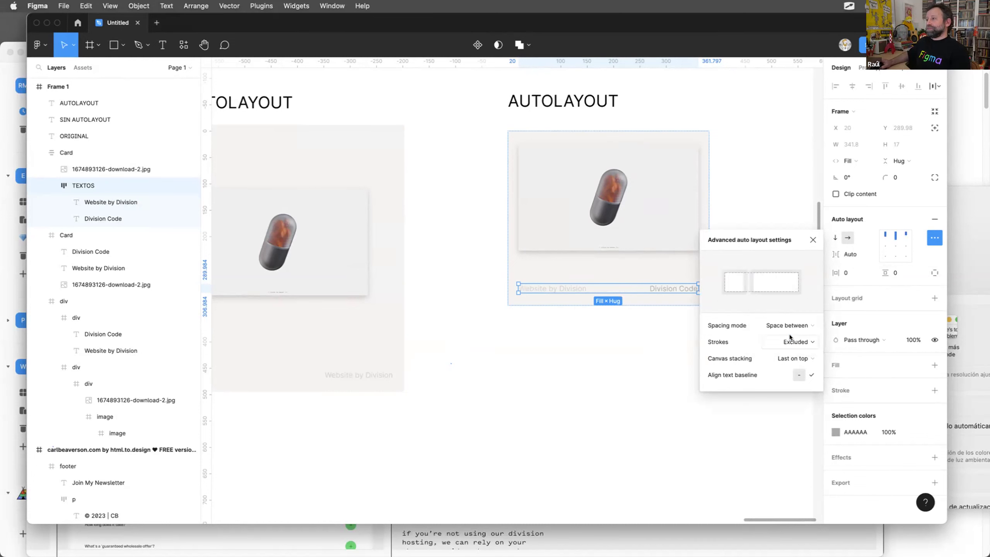
click(813, 239)
Try widening the AUTOLAYOUT Card and return it to Hug sizing.
scroll(585, 254, right, 5)
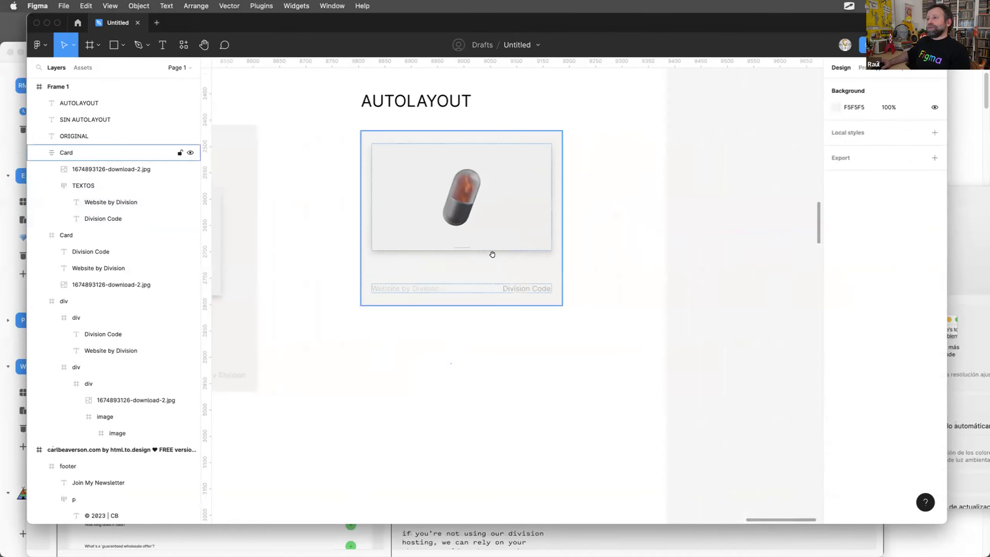
scroll(493, 254, left, 3)
scroll(492, 254, up, 2)
click(620, 253)
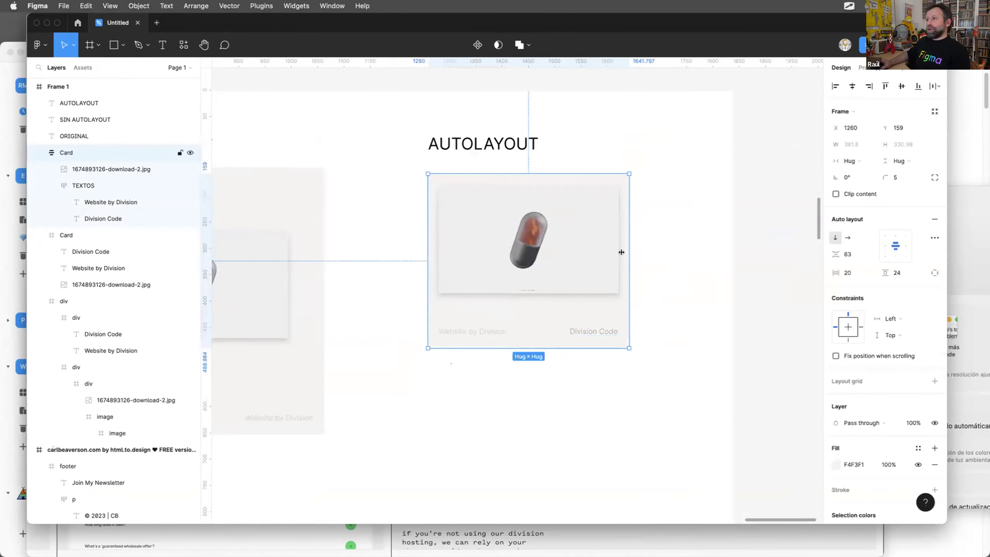
mouse_move(677, 251)
mouse_down()
mouse_move(698, 252)
mouse_move(641, 251)
mouse_move(690, 253)
mouse_up()
double_click(690, 254)
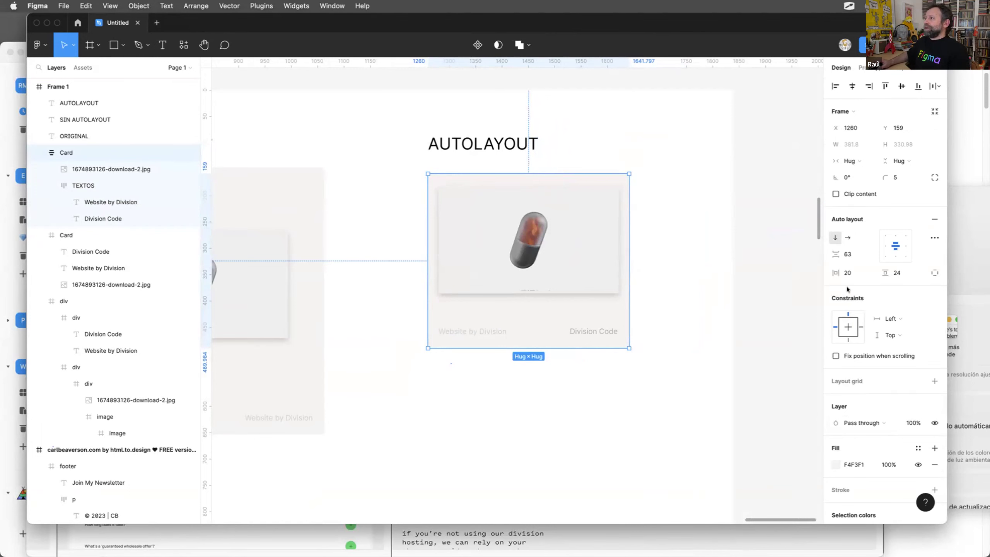
key(Escape)
Examine the auto layout settings of the AUTOLAYOUT Card and its TEXTOS frame, including the advanced spacing mode.
scroll(592, 235, left, 2)
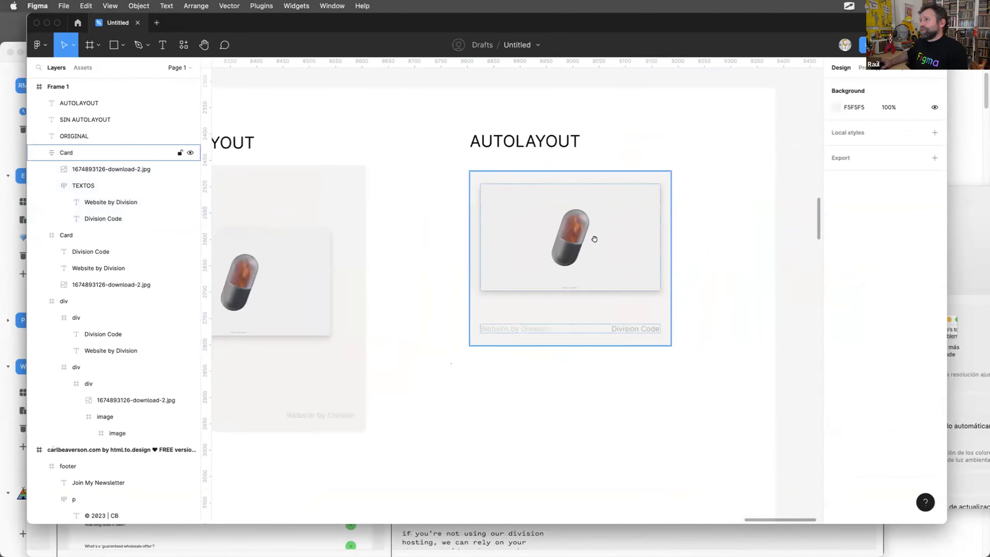
scroll(544, 276, right, 3)
scroll(544, 277, up, 2)
click(481, 356)
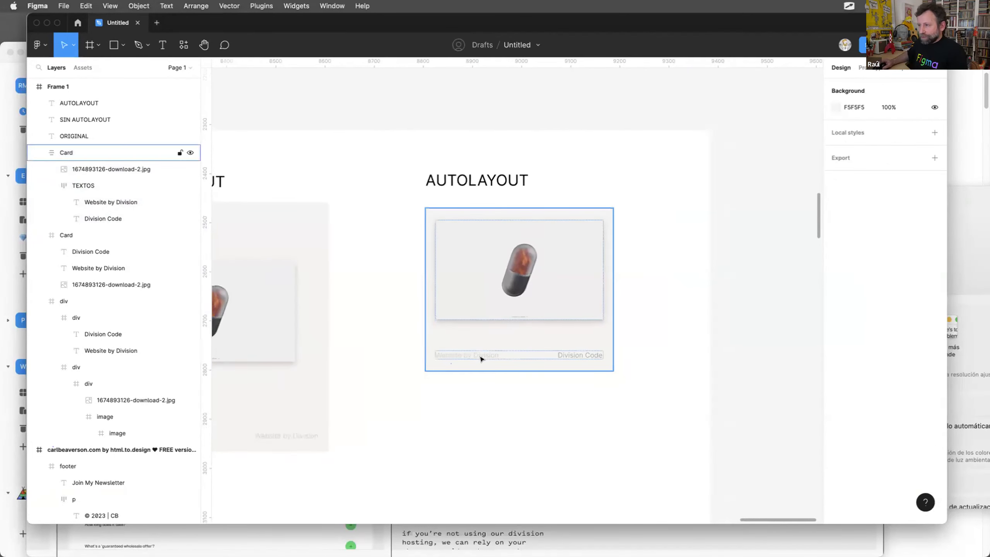
click(483, 356)
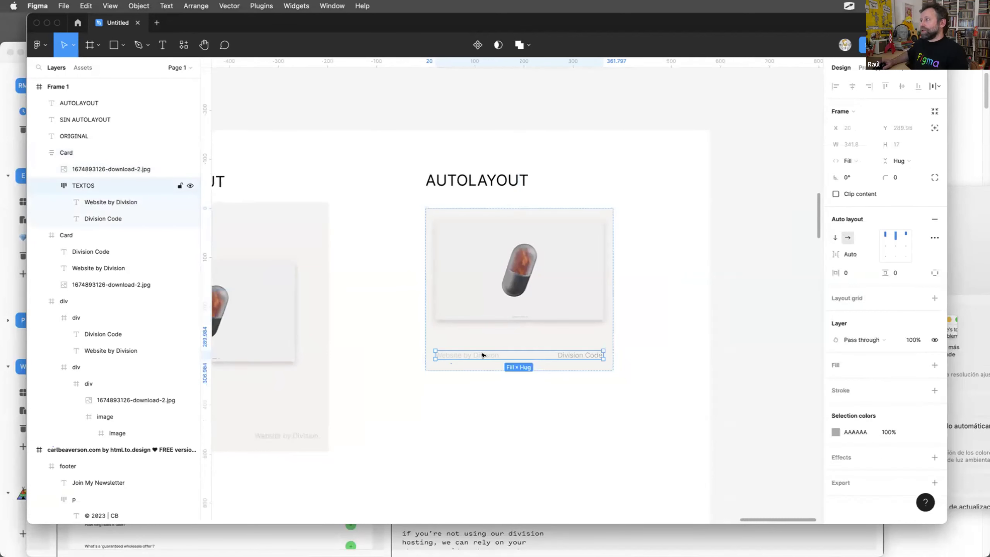
click(475, 207)
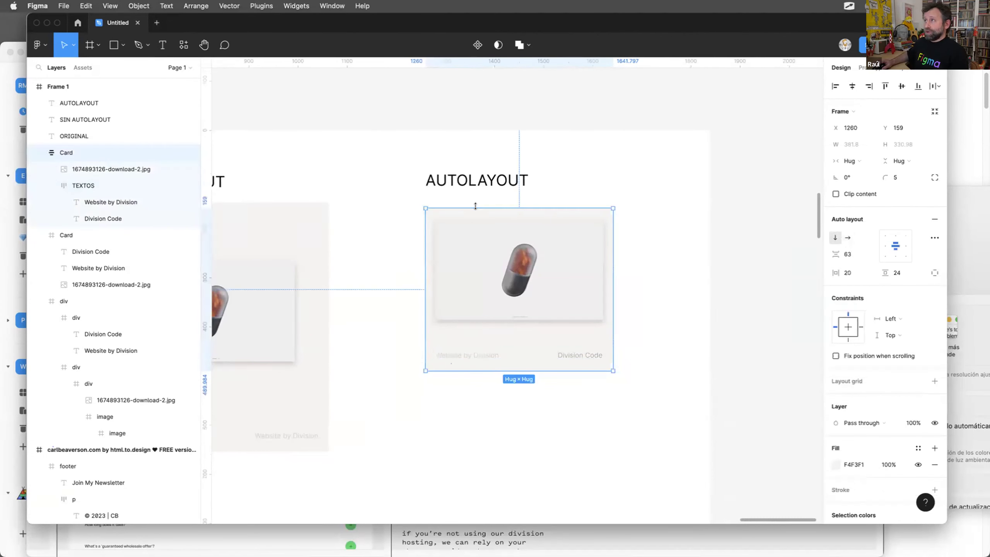
click(510, 359)
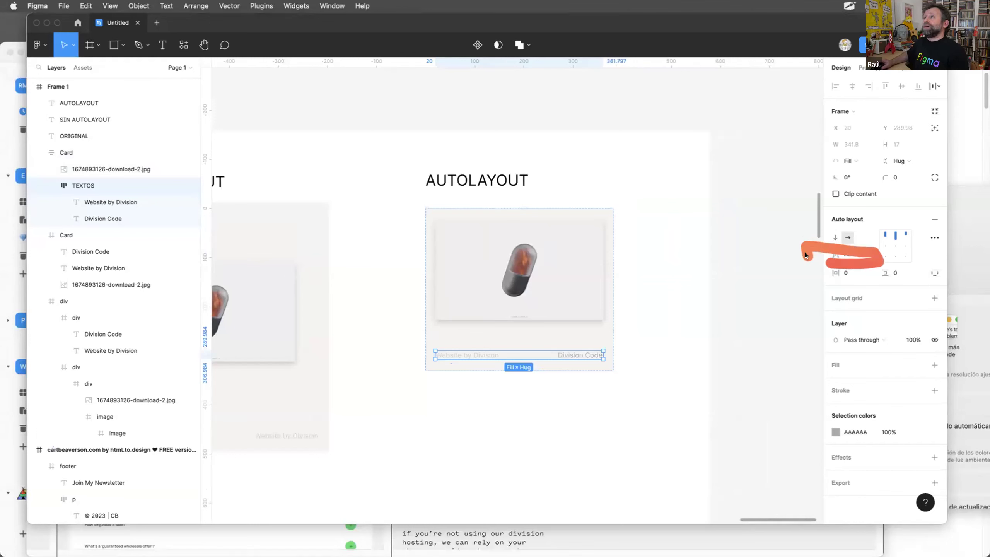
click(935, 238)
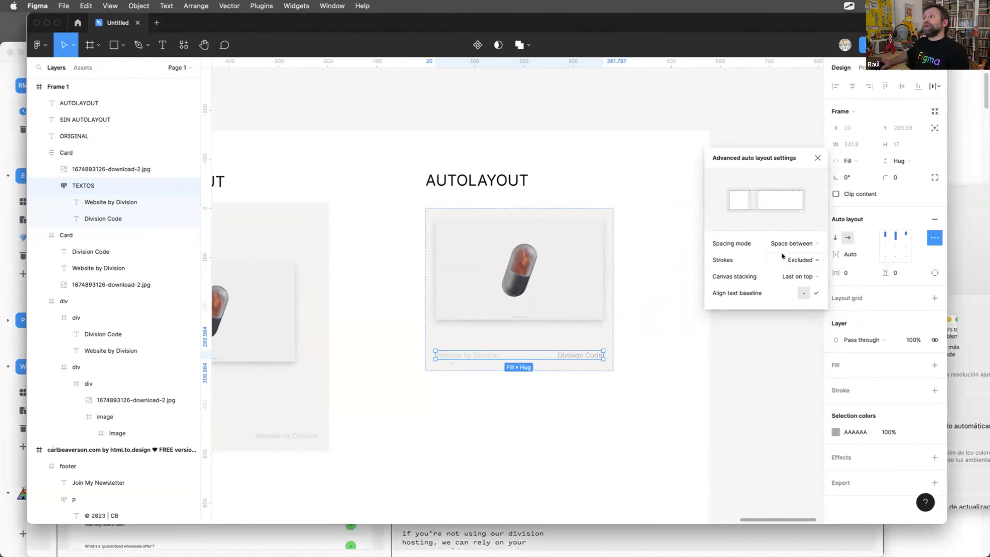
click(819, 158)
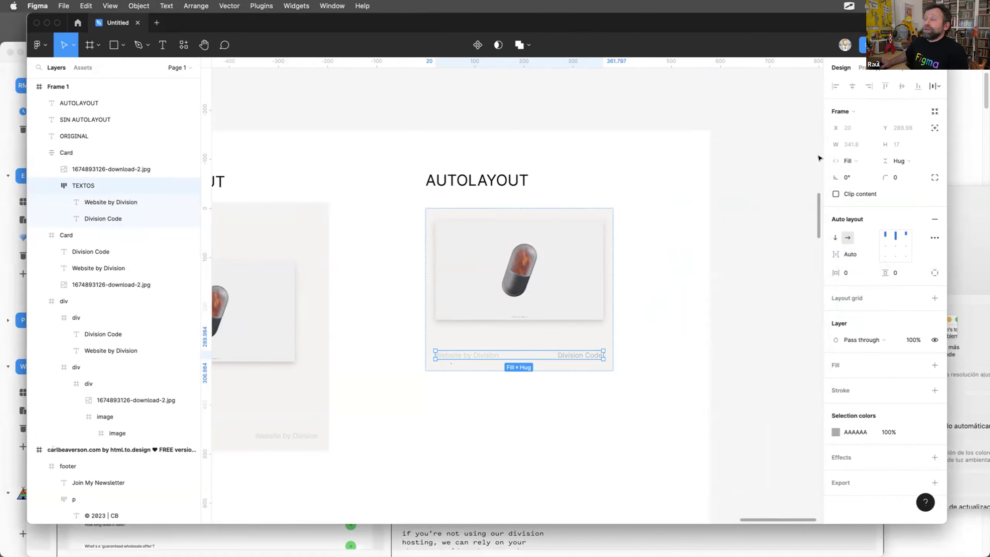
Move the AUTOLAYOUT Card up to Y 147, level with the top of the SIN AUTOLAYOUT card.
click(646, 195)
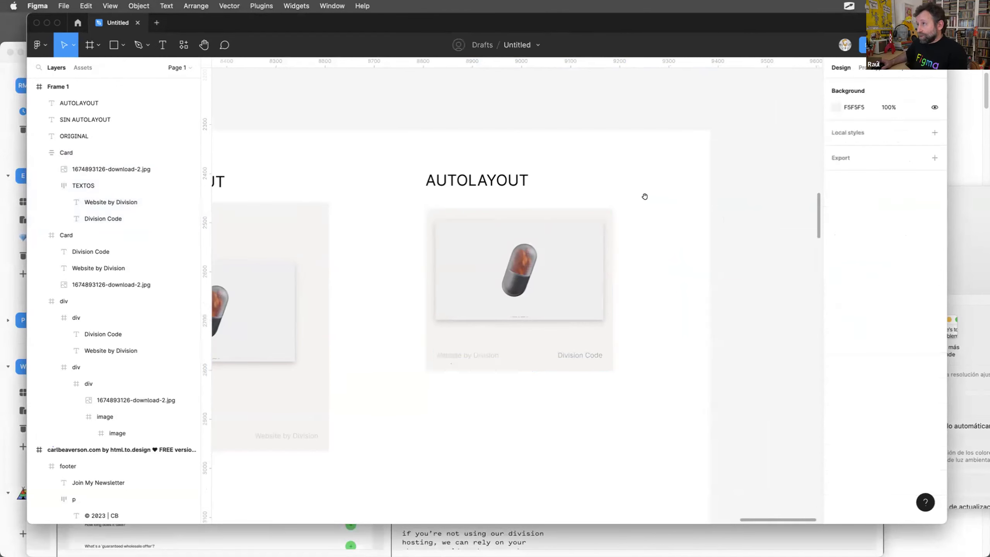
scroll(663, 195, left, 3)
scroll(609, 238, up, 2)
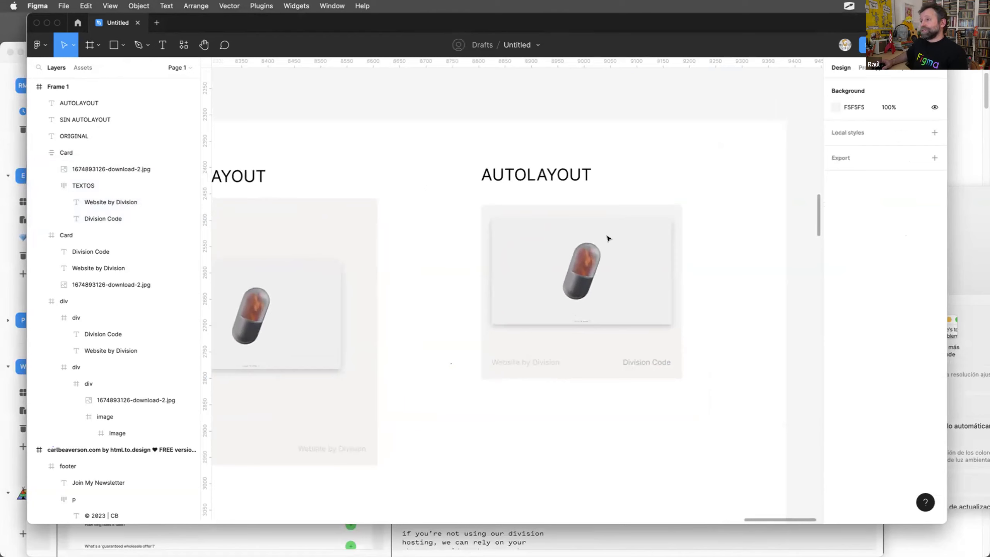
scroll(609, 239, down, 2)
click(547, 349)
click(547, 348)
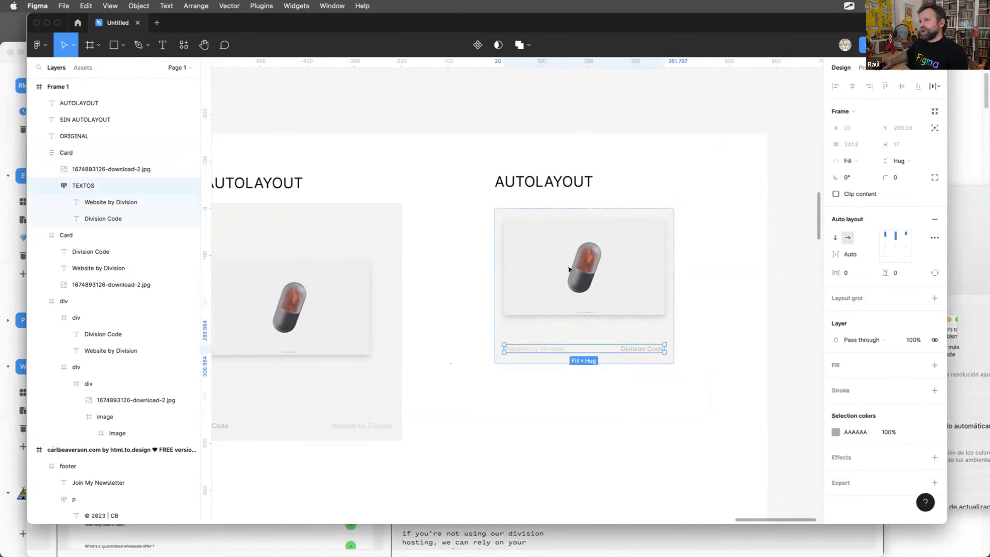
scroll(567, 253, down, 2)
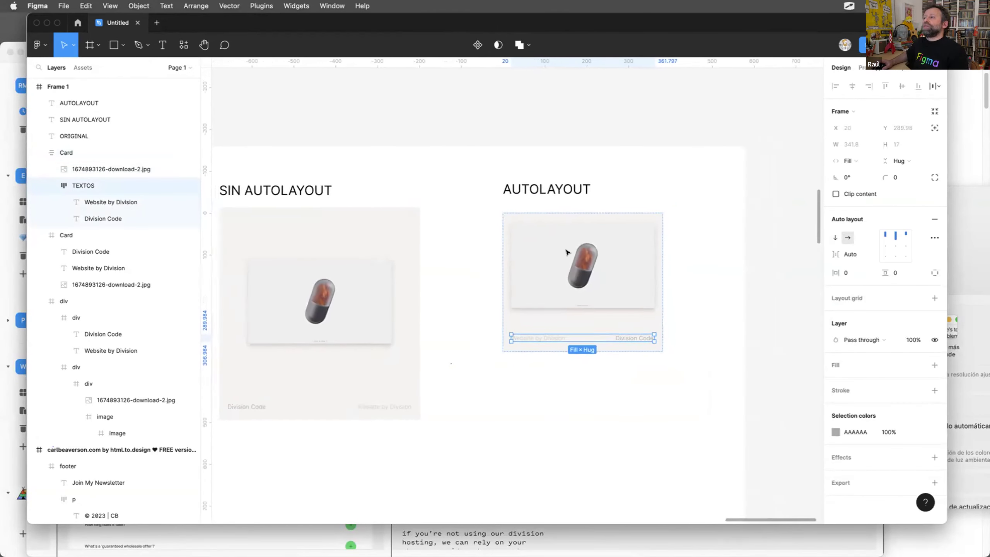
scroll(567, 252, down, 2)
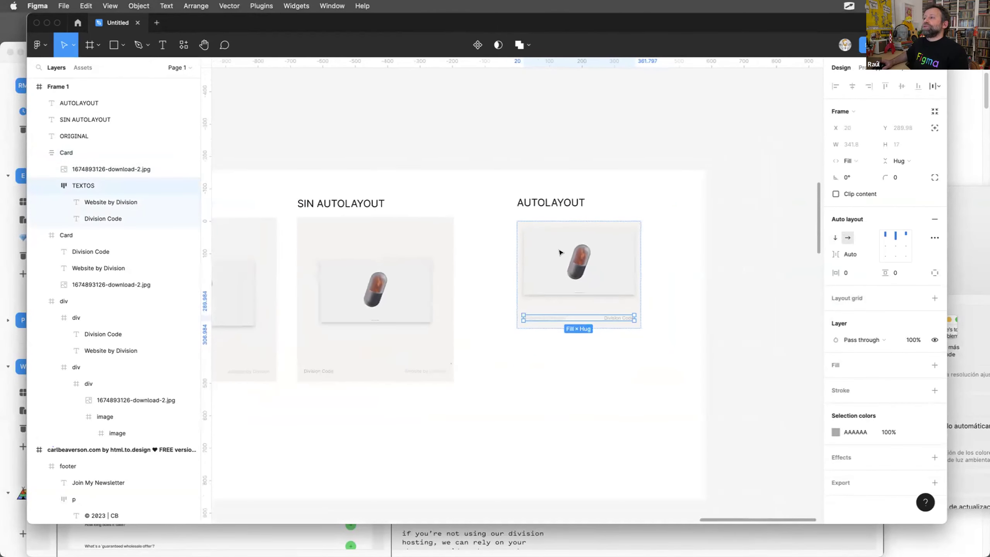
click(576, 221)
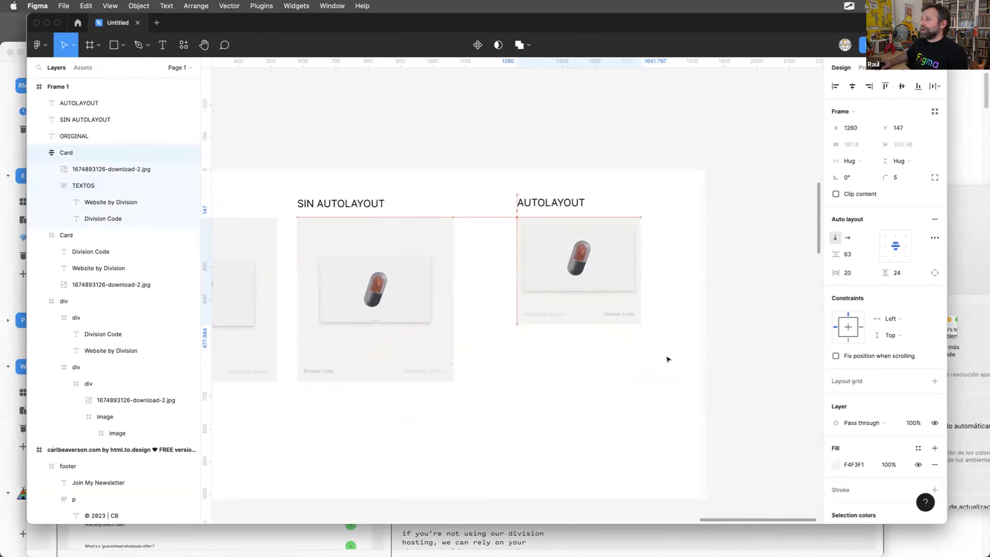
Try enlarging the AUTOLAYOUT Card to 495 × 420 and restore its Hug sizing.
drag(648, 333, 673, 349)
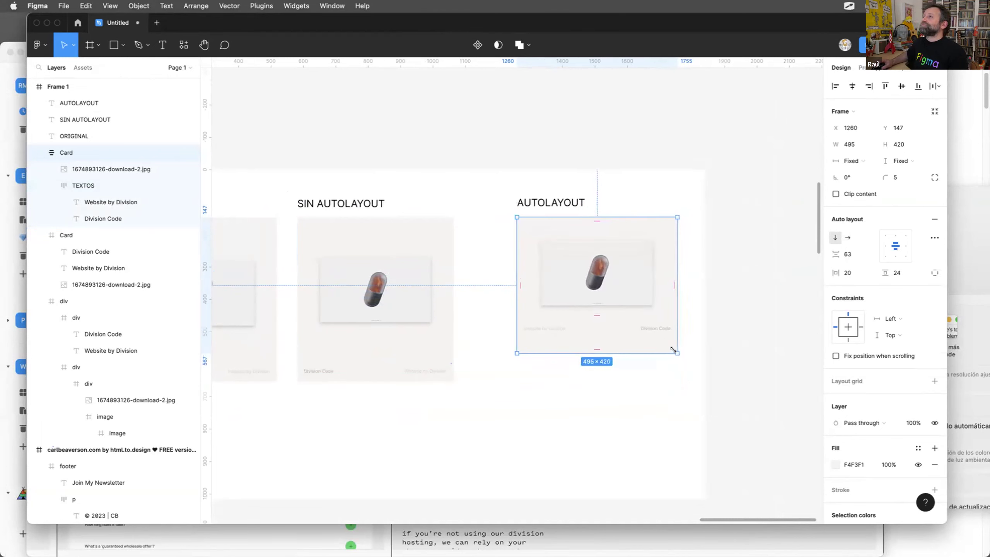
double_click(675, 354)
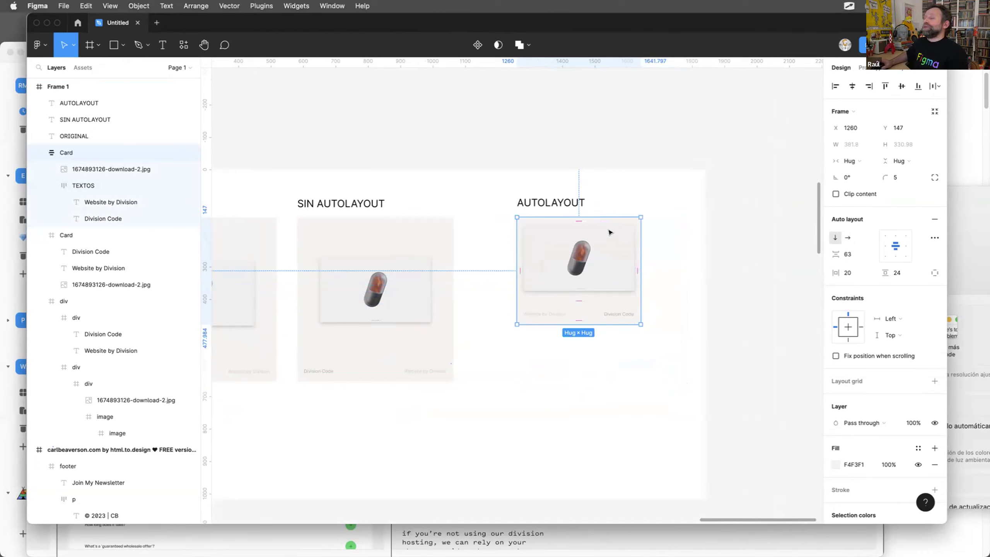
Increase the AUTOLAYOUT Card's top padding to 89 and stretch the frame downward and to the left to about 493 × 507.
drag(579, 221, 576, 247)
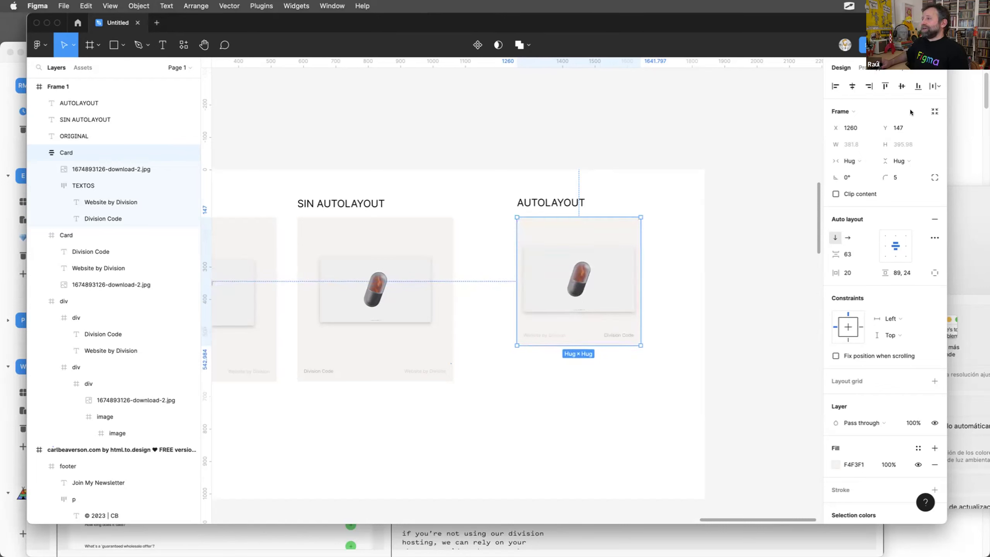
click(582, 342)
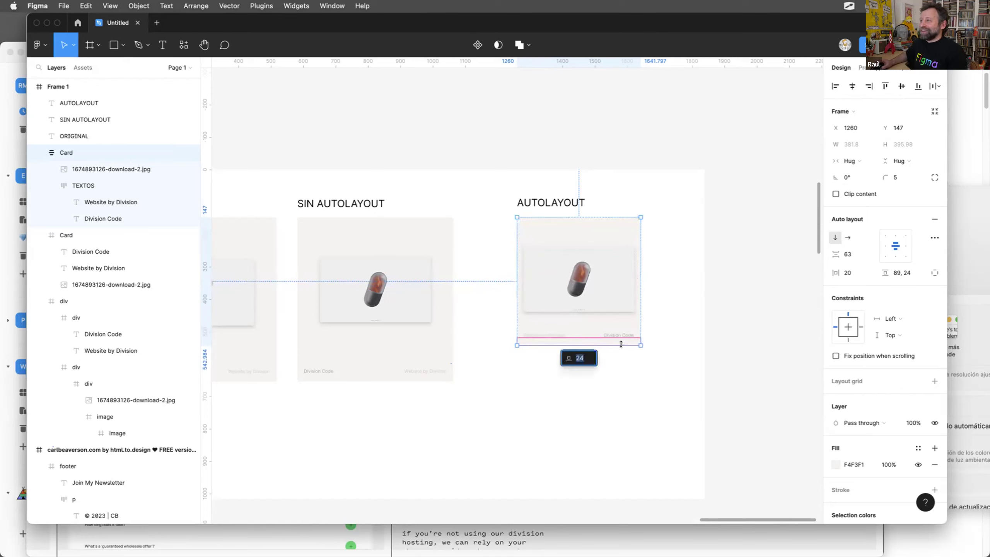
drag(619, 357, 617, 377)
drag(499, 281, 473, 281)
Check the SIN AUTOLAYOUT card's size and set the AUTOLAYOUT Card's width to 481 to match it.
click(397, 230)
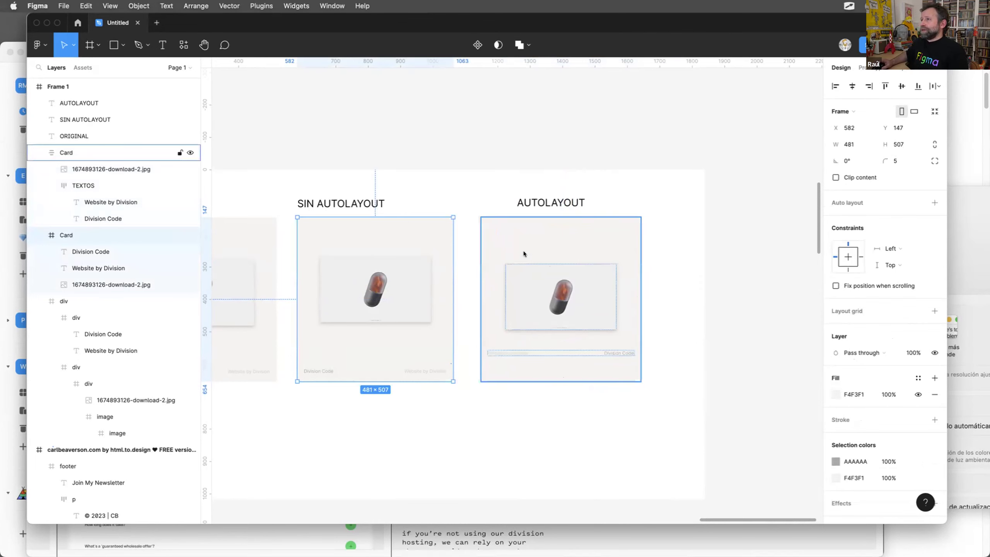
click(475, 230)
click(521, 230)
click(852, 144)
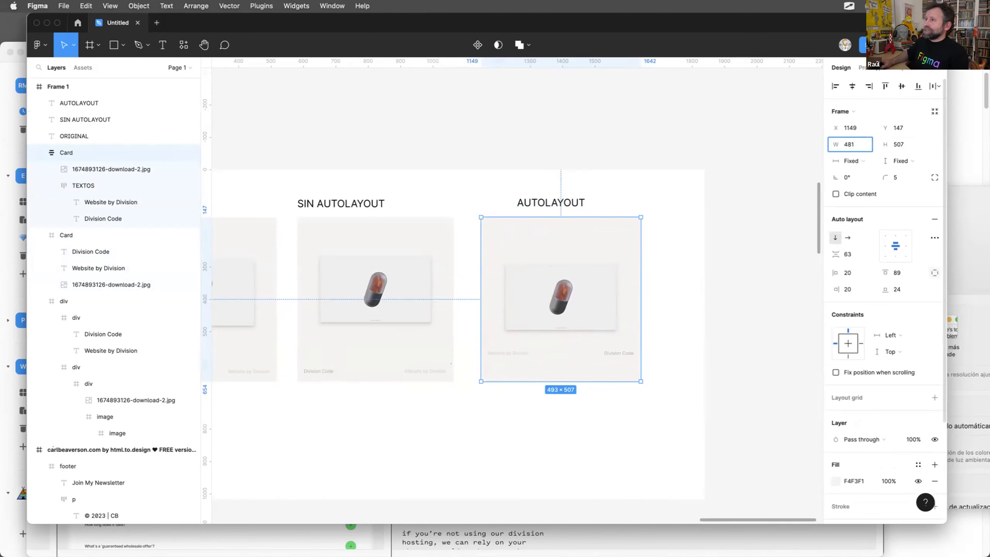
key(Return)
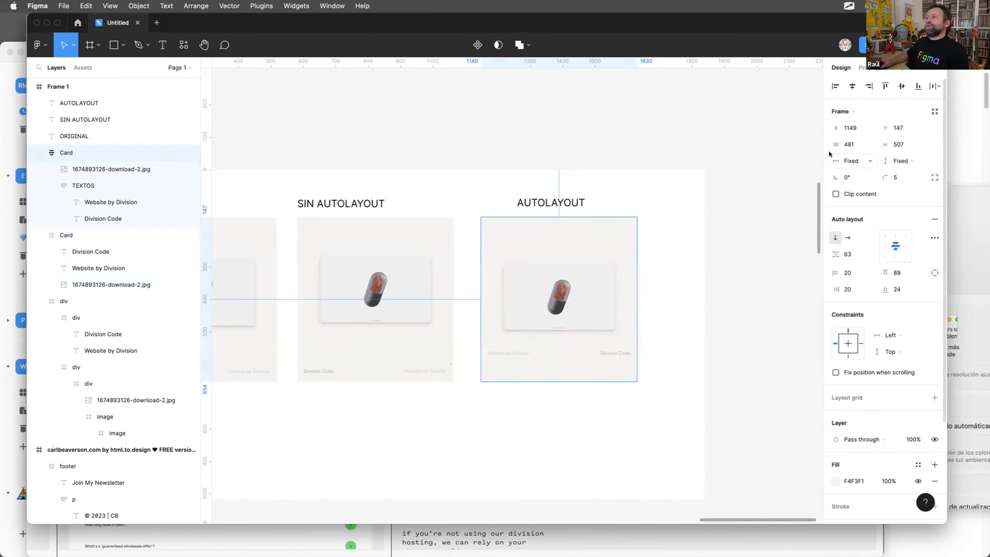
Adjust the AUTOLAYOUT Card's spacing between image and texts to 120 and its top padding to 107.
click(647, 254)
click(557, 244)
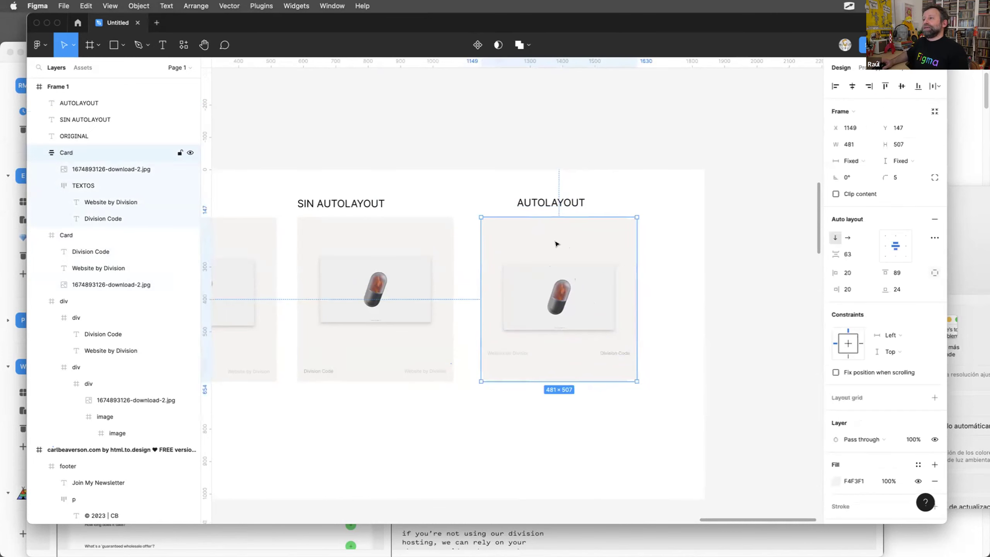
drag(556, 226, 556, 207)
drag(555, 336, 553, 337)
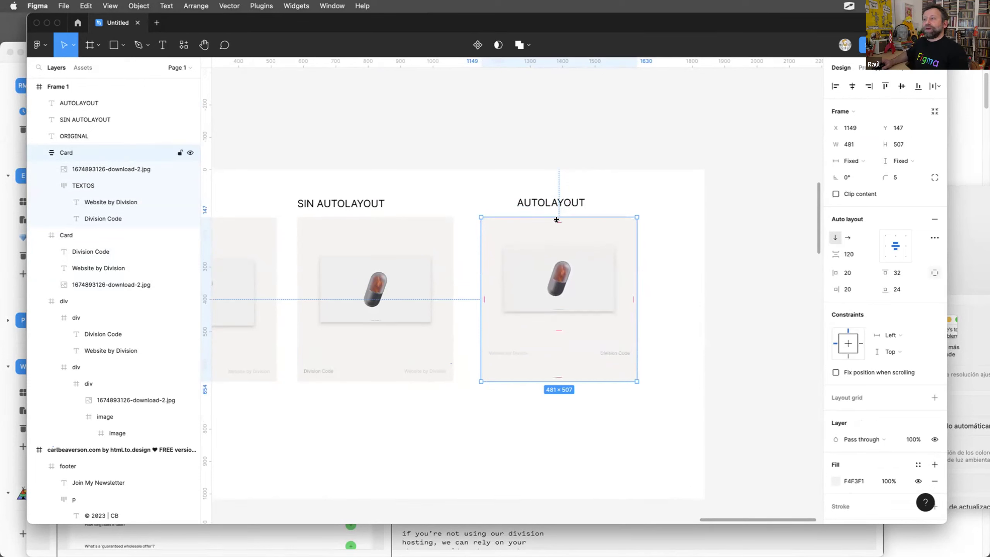
mouse_move(555, 231)
mouse_down()
mouse_move(553, 222)
mouse_move(552, 247)
mouse_up()
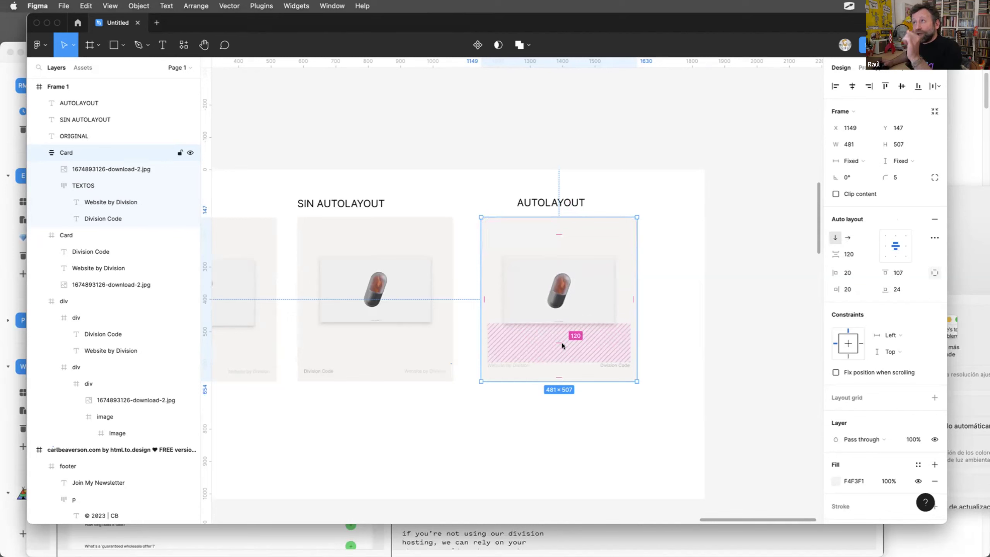
Set the AUTOLAYOUT Card's item spacing to 135, raise its top padding to 128, and fine-tune the spacing to 138.
click(561, 343)
text(135)
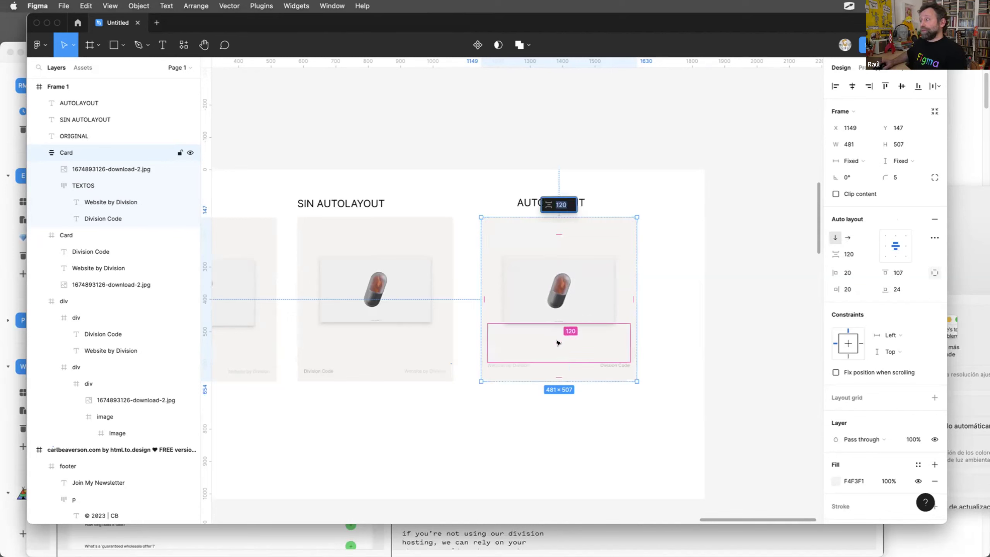
key(Return)
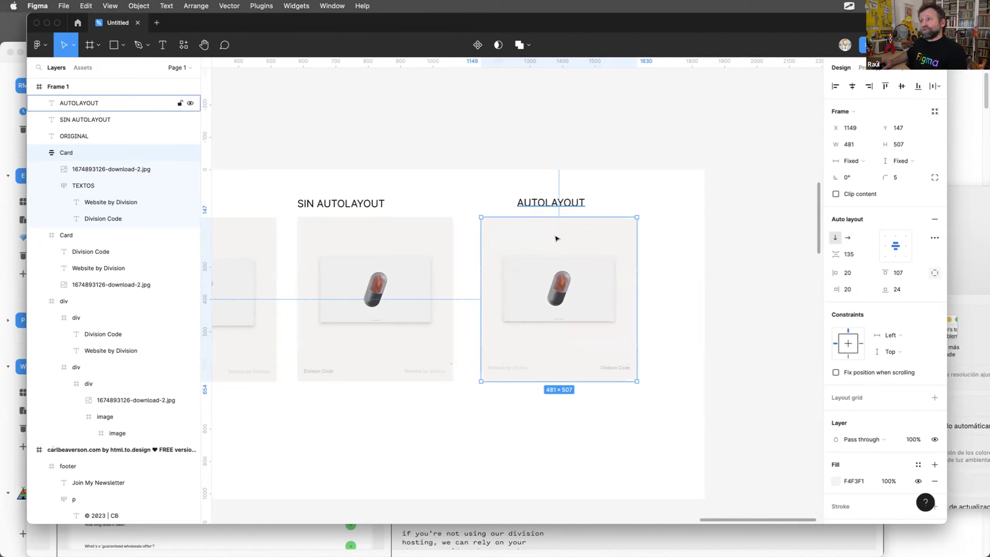
drag(559, 234, 557, 238)
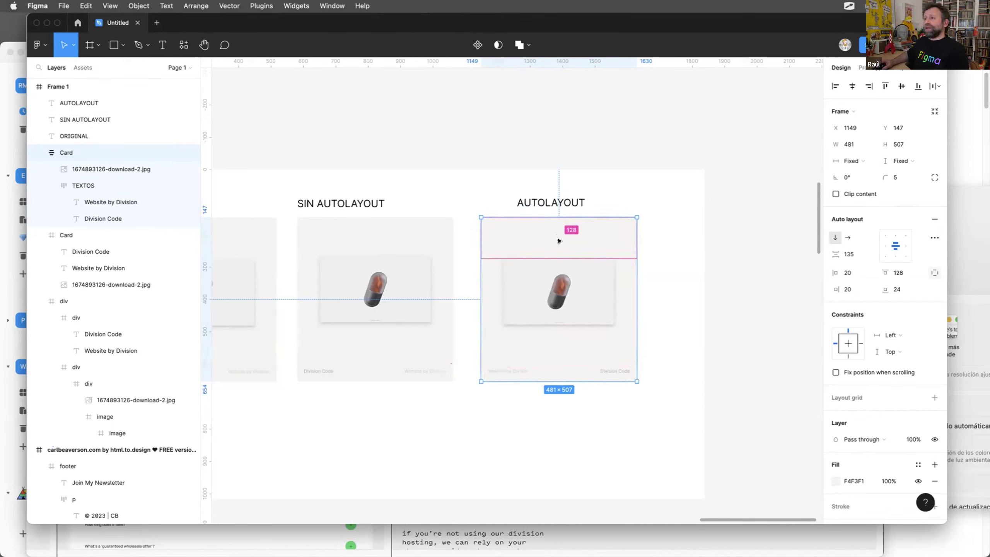
drag(555, 335, 555, 343)
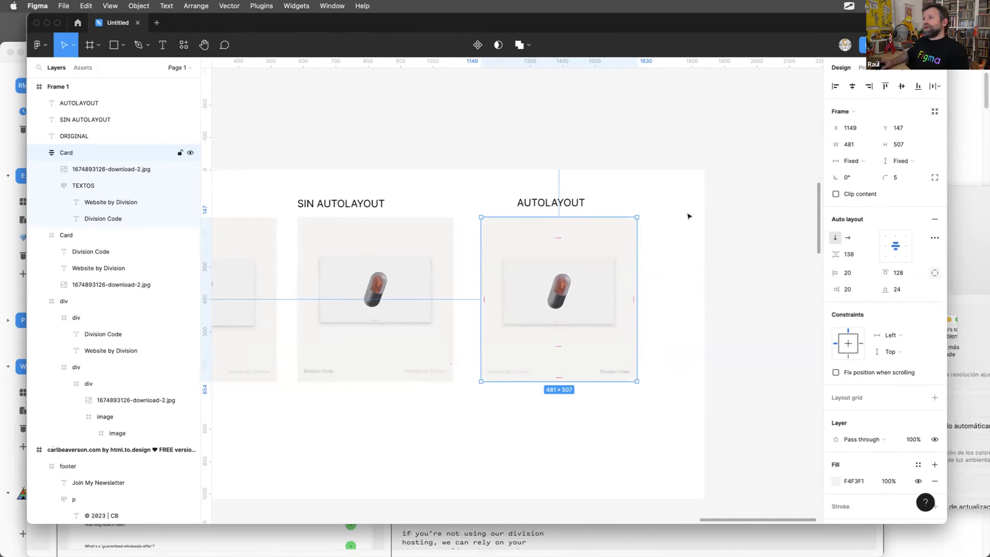
Compare the three cards side by side and inspect the auto layout settings of the AUTOLAYOUT Card and its TEXTOS frame.
click(689, 250)
scroll(690, 251, down, 1)
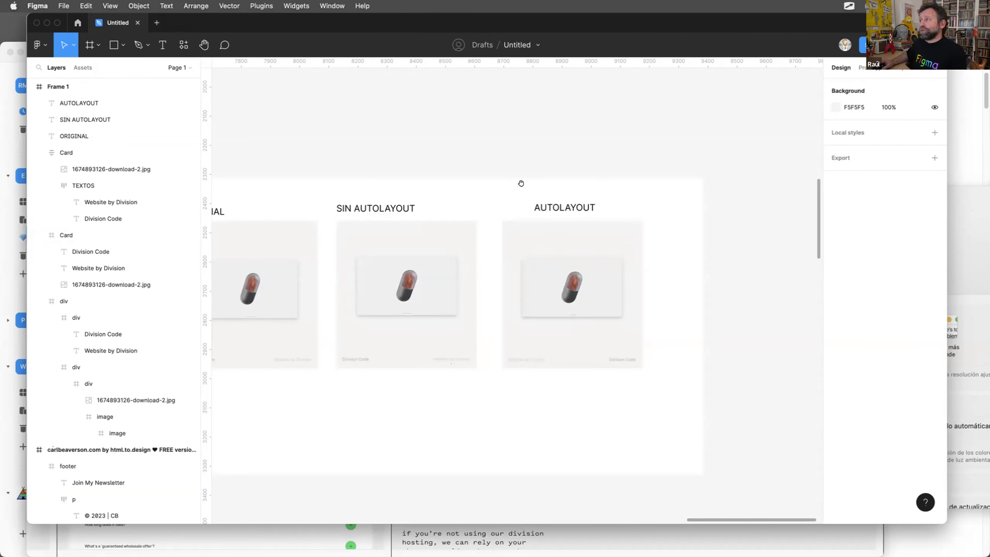
scroll(521, 188, left, 3)
scroll(523, 189, down, 3)
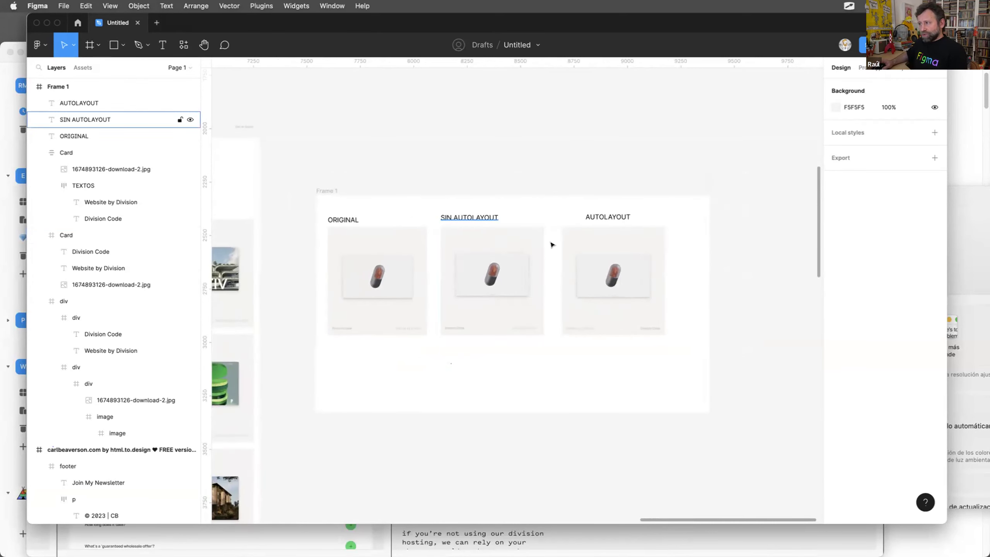
click(610, 247)
scroll(610, 248, up, 1)
scroll(611, 247, up, 1)
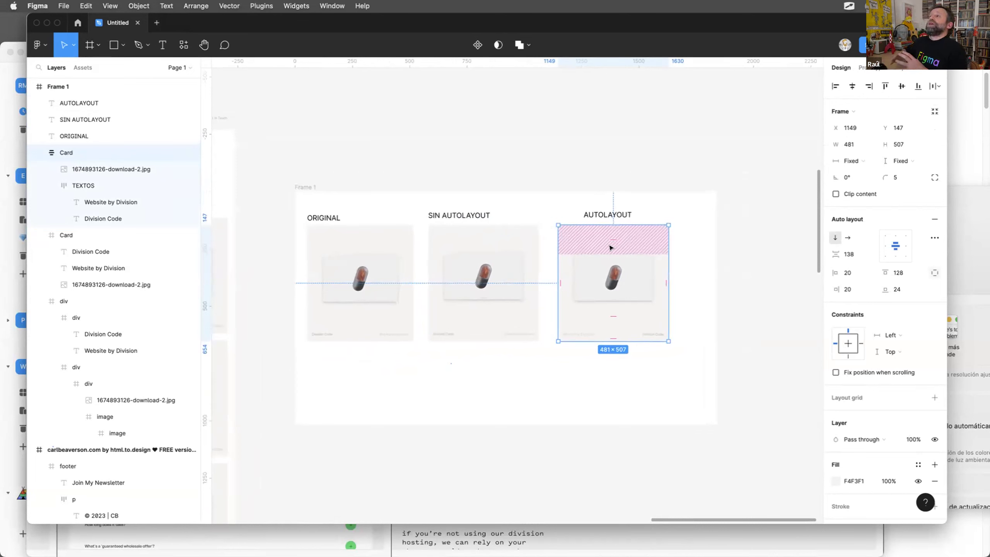
click(612, 335)
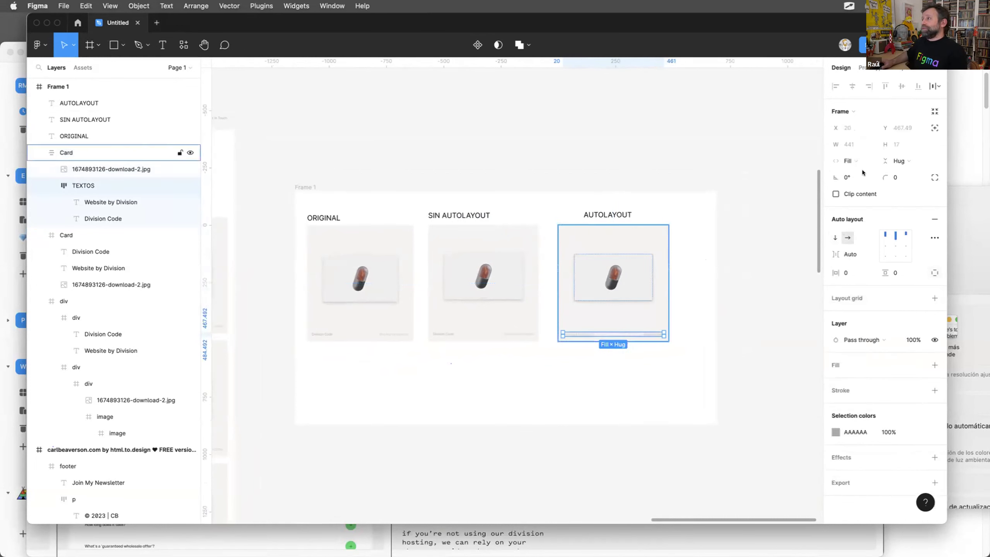
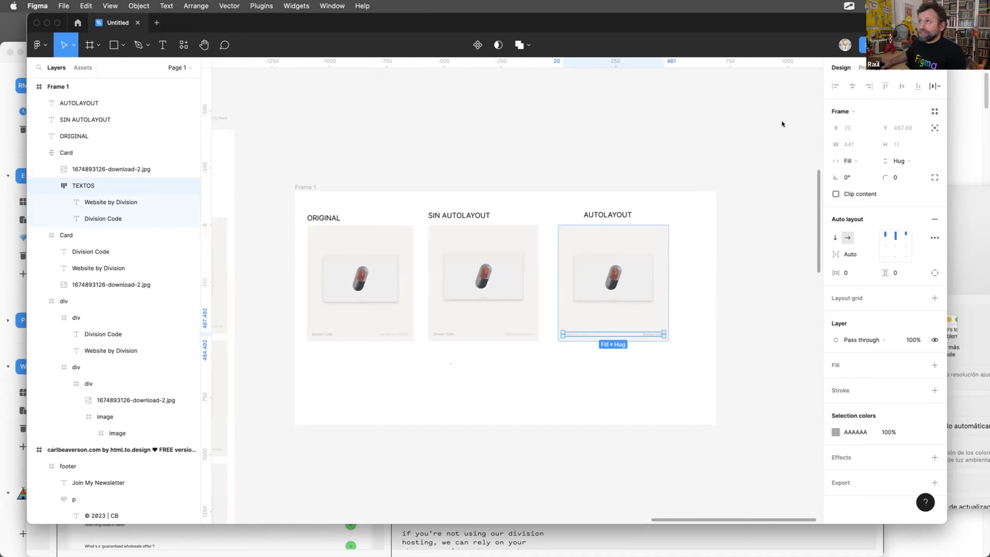
Shift the SIN AUTOLAYOUT card slightly within Frame 1 to X 593, Y 148.
click(663, 168)
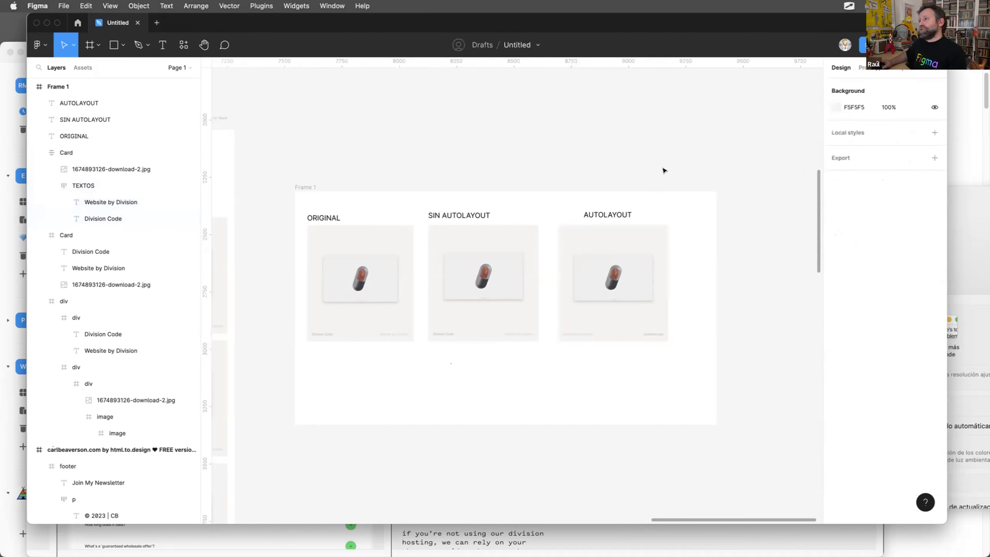
scroll(534, 146, down, 3)
scroll(535, 146, left, 2)
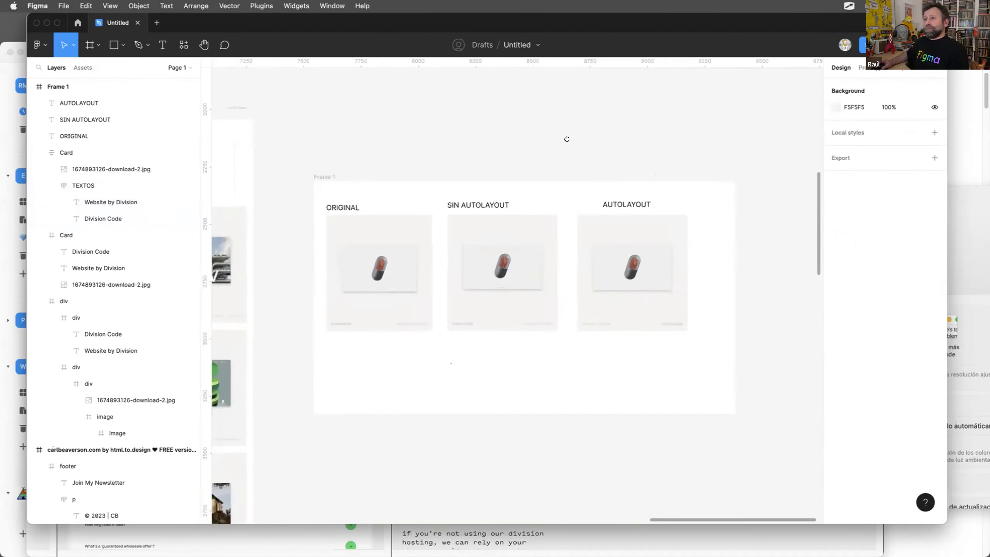
click(507, 198)
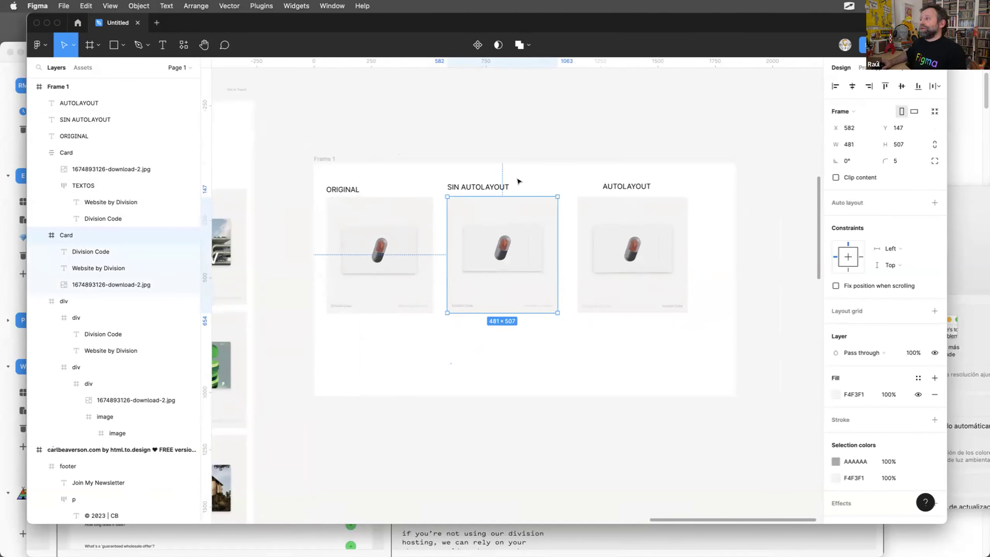
scroll(620, 159, left, 2)
scroll(620, 159, down, 1)
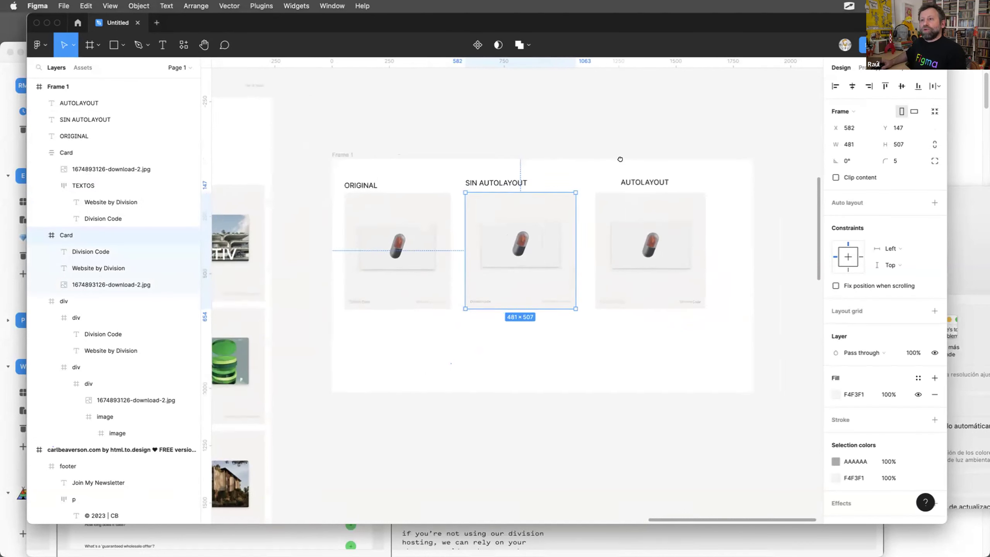
scroll(620, 159, left, 2)
scroll(544, 160, right, 4)
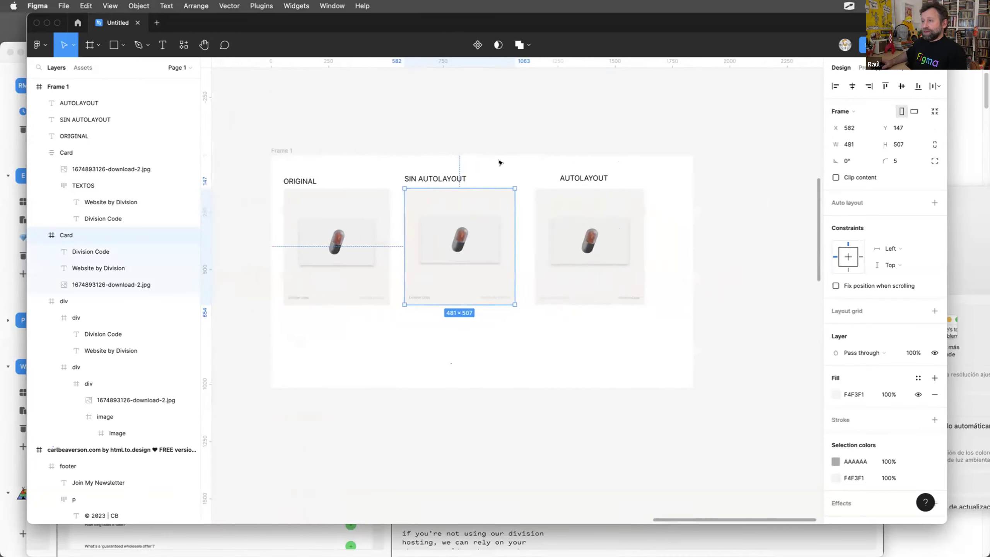
drag(460, 200, 455, 209)
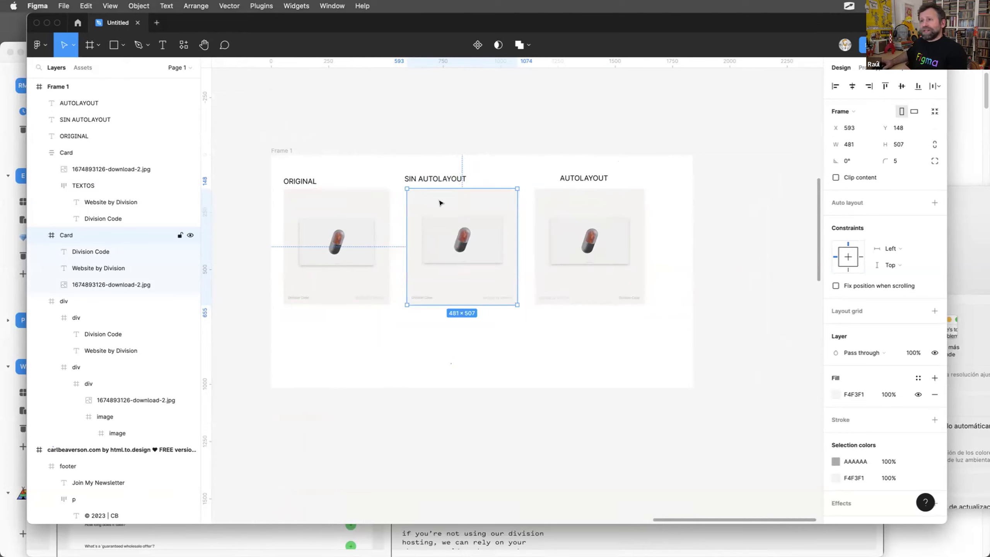
Inspect the logo frame in the imported page's header, and return to the three-card comparison.
scroll(376, 221, left, 10)
scroll(473, 259, right, 10)
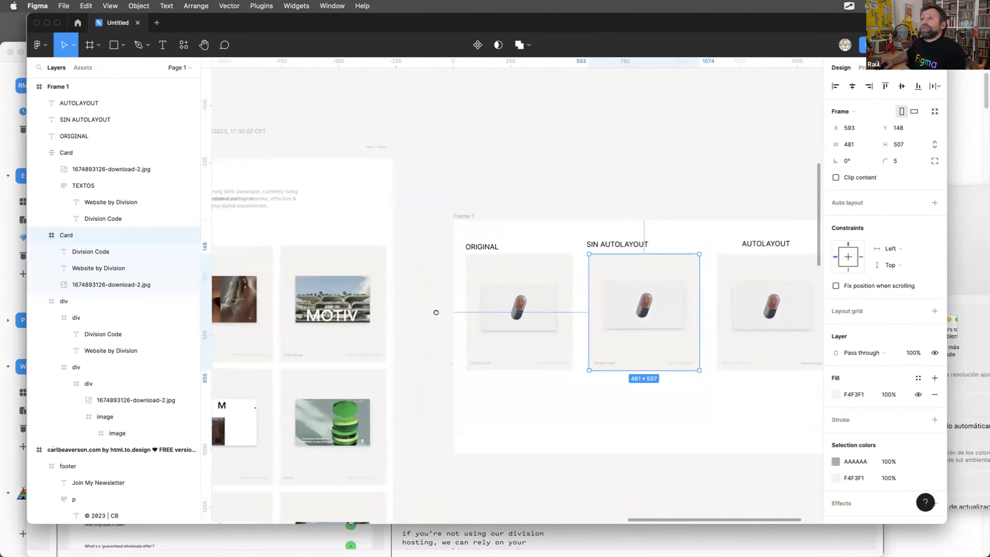
scroll(429, 265, left, 8)
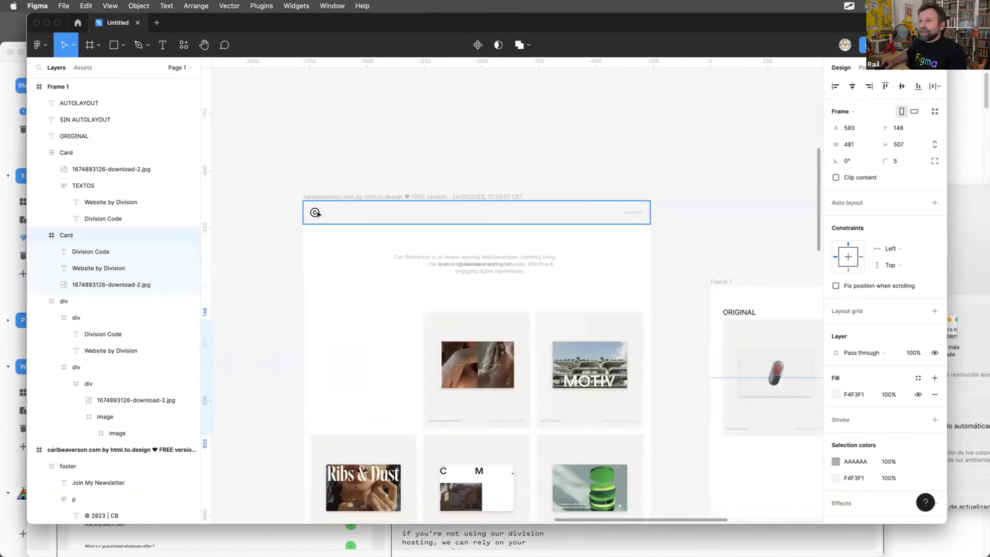
double_click(315, 212)
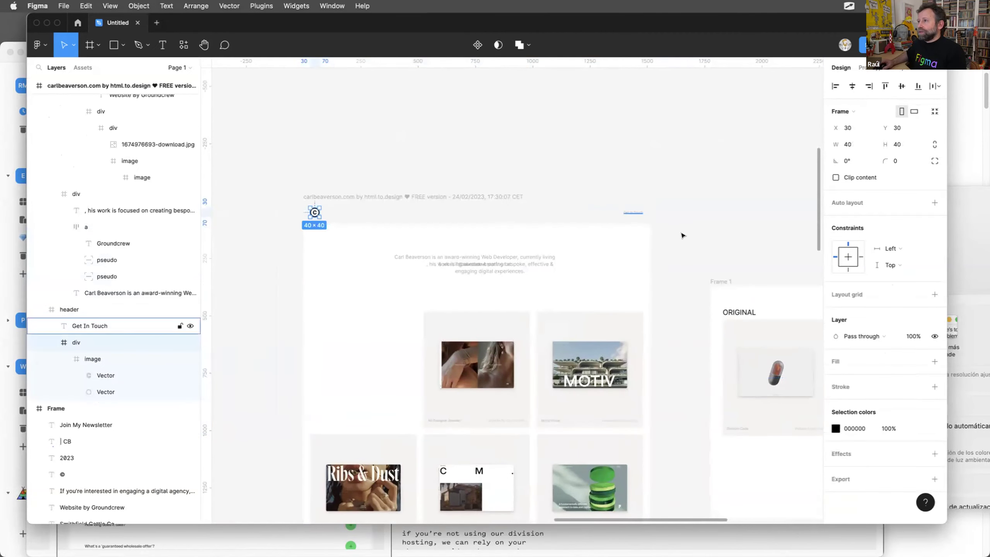
scroll(681, 235, right, 10)
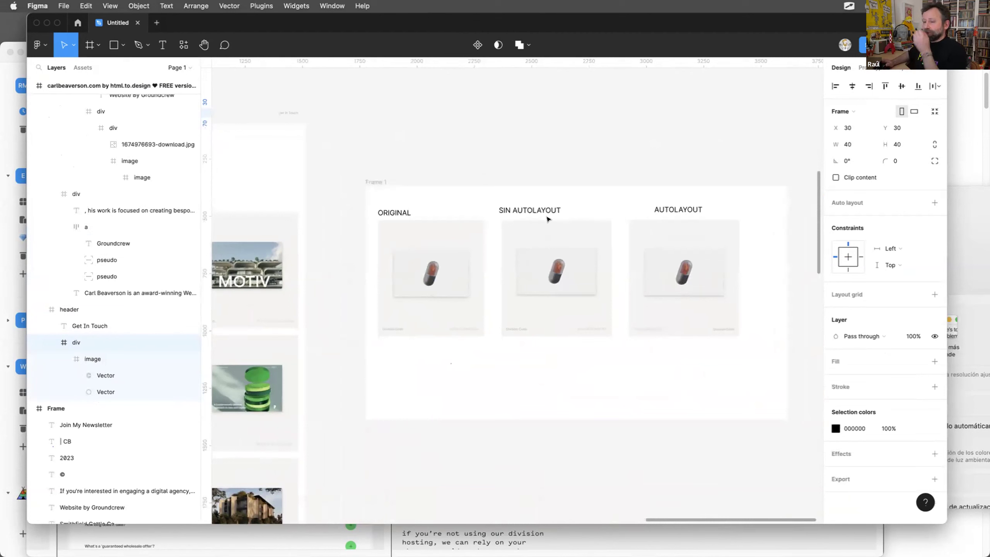
click(585, 173)
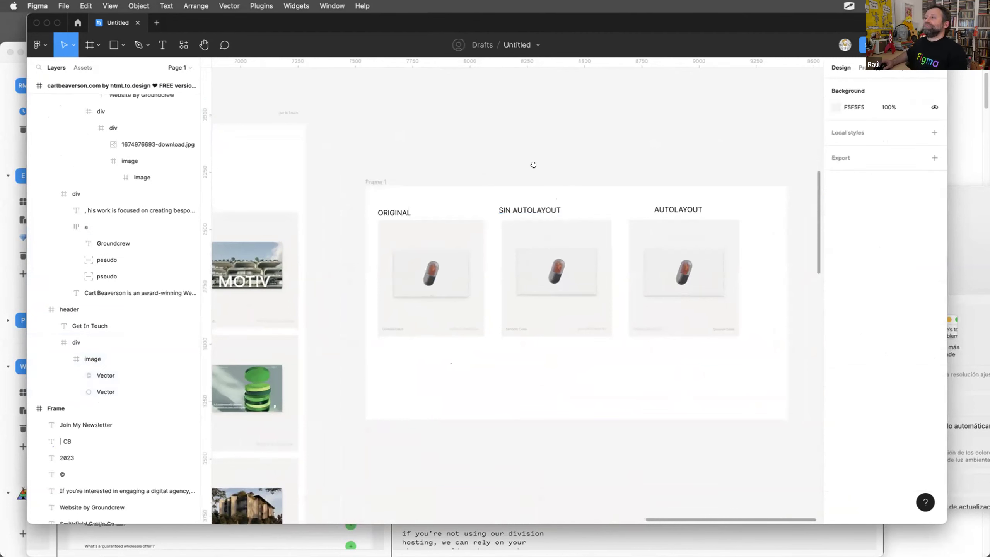
scroll(533, 165, right, 3)
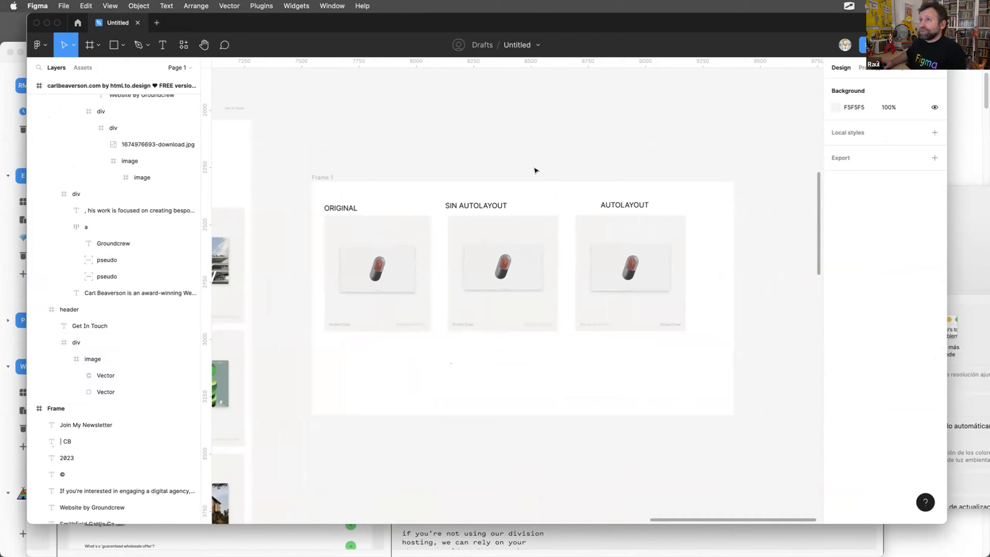
click(523, 223)
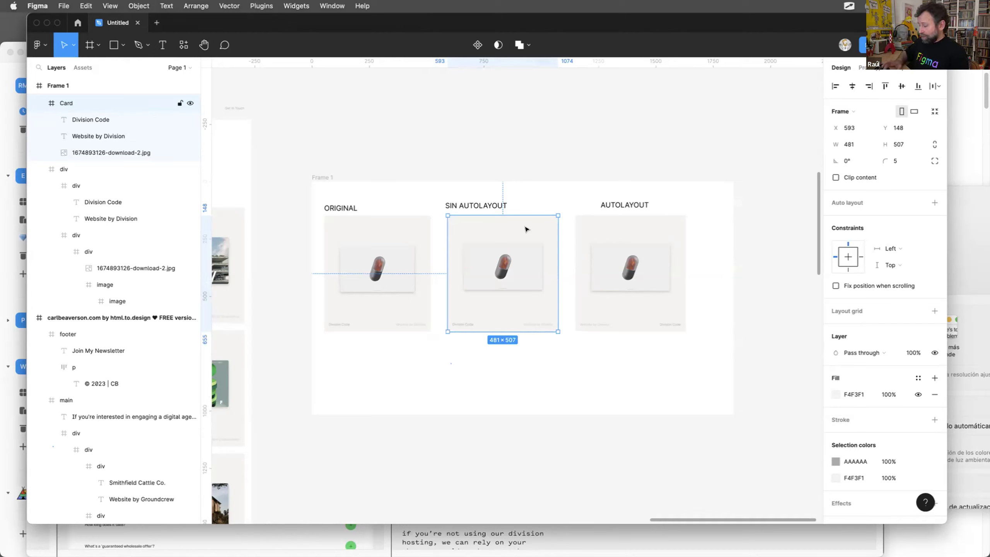
key(super+slash)
text(FRMAER)
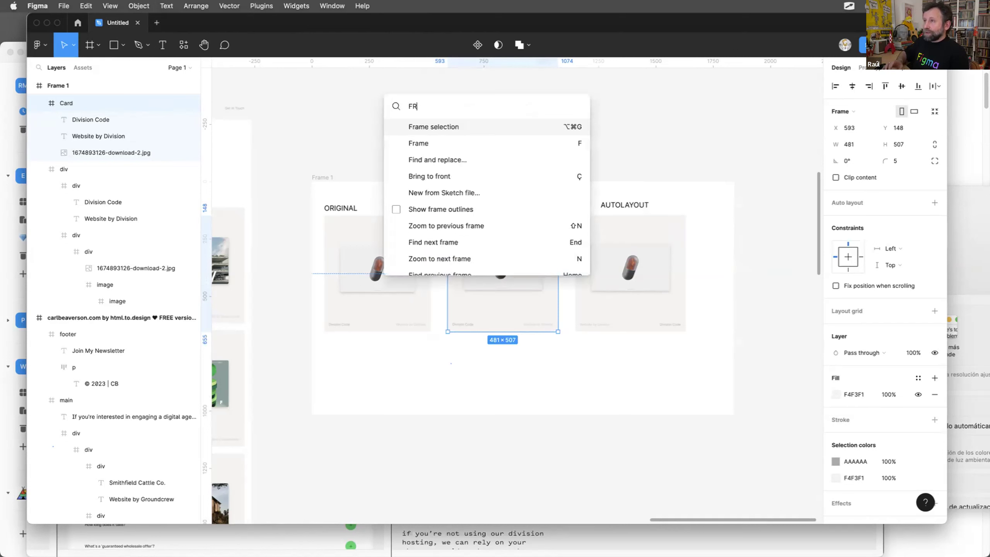
click(345, 114)
click(184, 45)
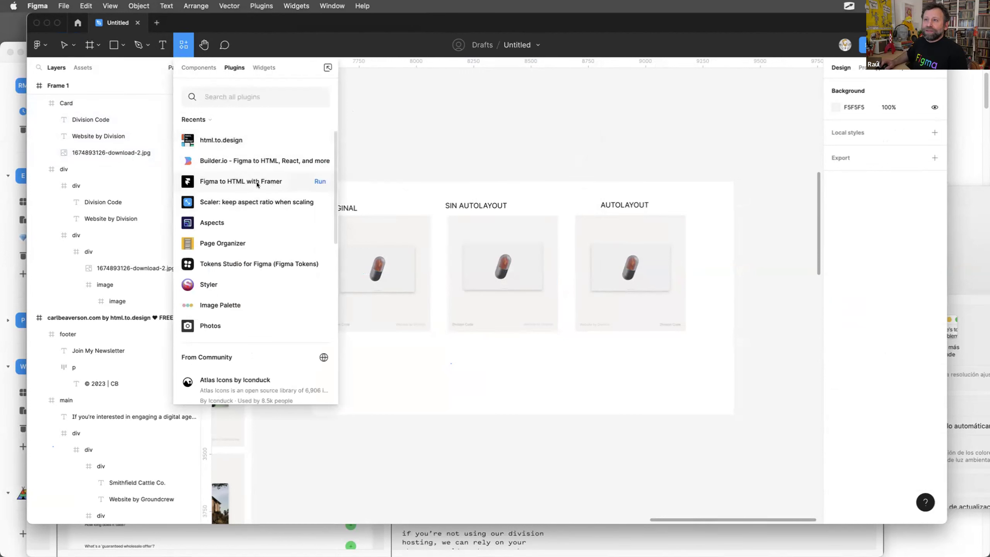
Run the Figma to HTML with Framer plugin on the SIN AUTOLAYOUT card to copy it.
click(492, 224)
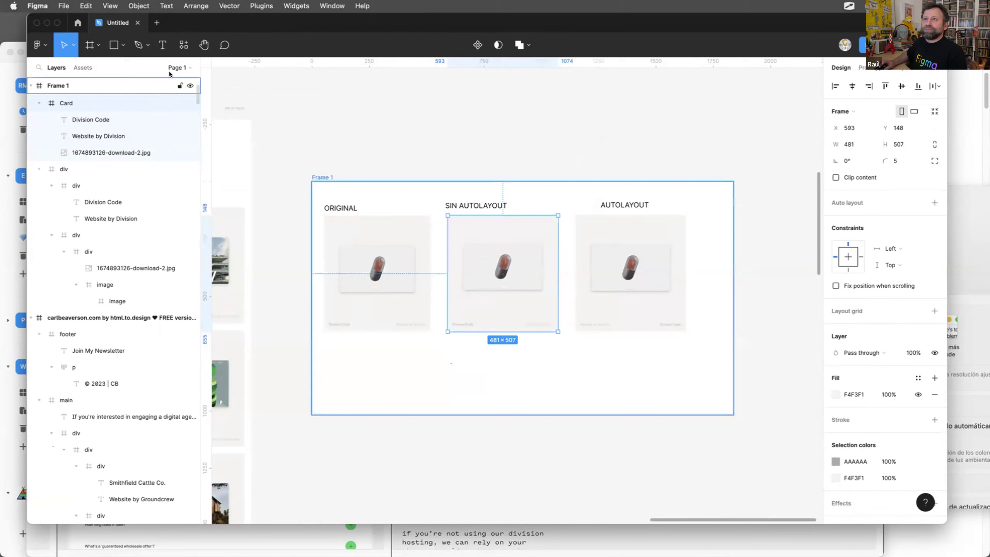
click(184, 45)
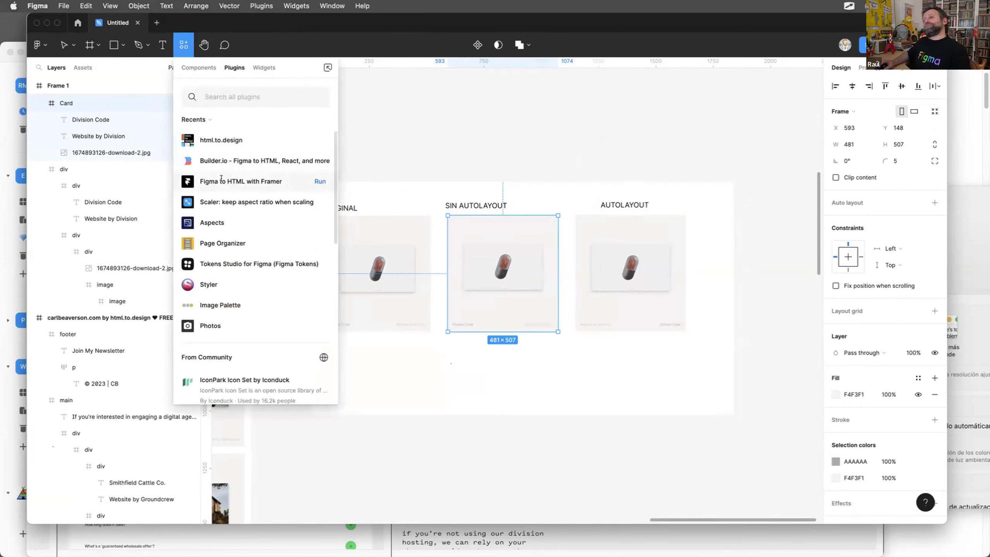
click(221, 180)
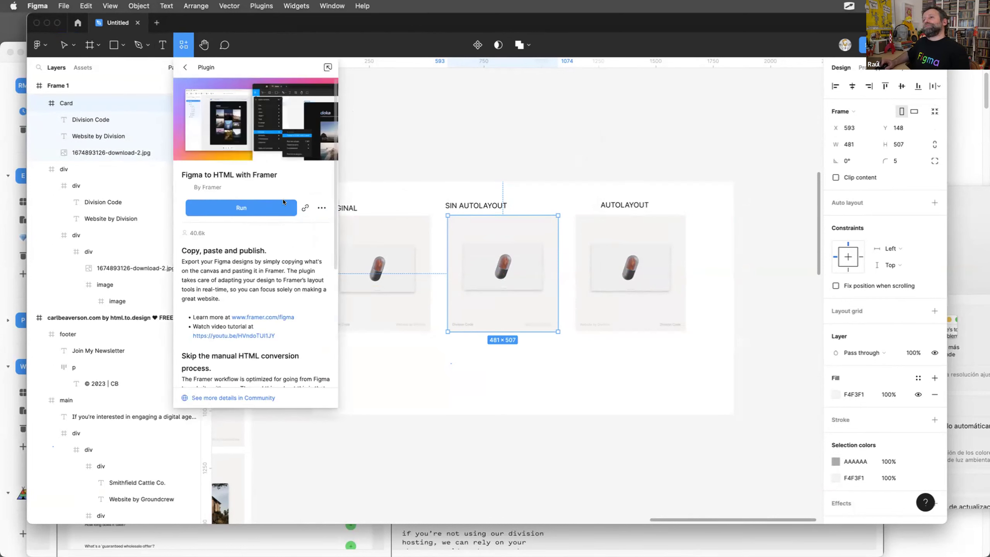
click(241, 208)
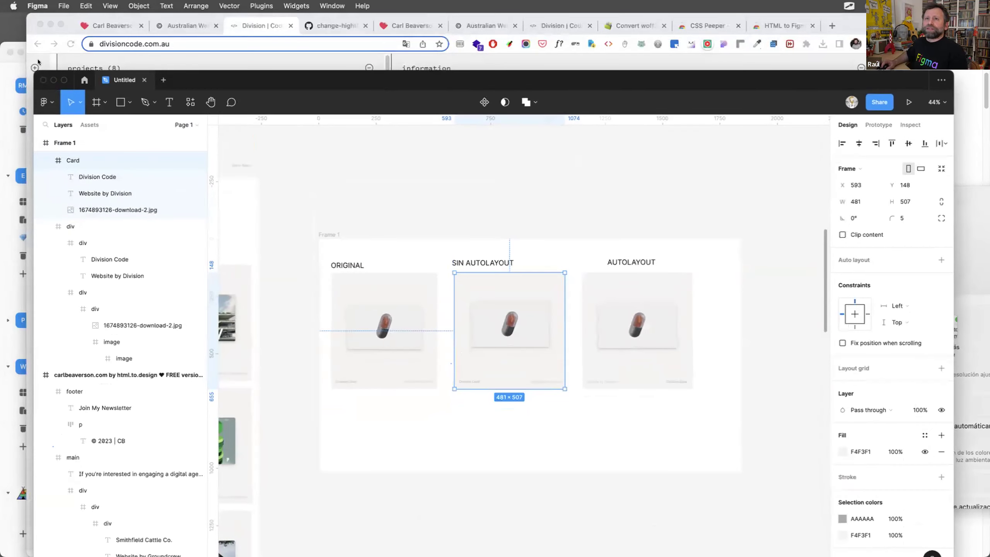
Switch to Framer and create a new project in the Equipo de prueba team, repositioning the window.
click(14, 70)
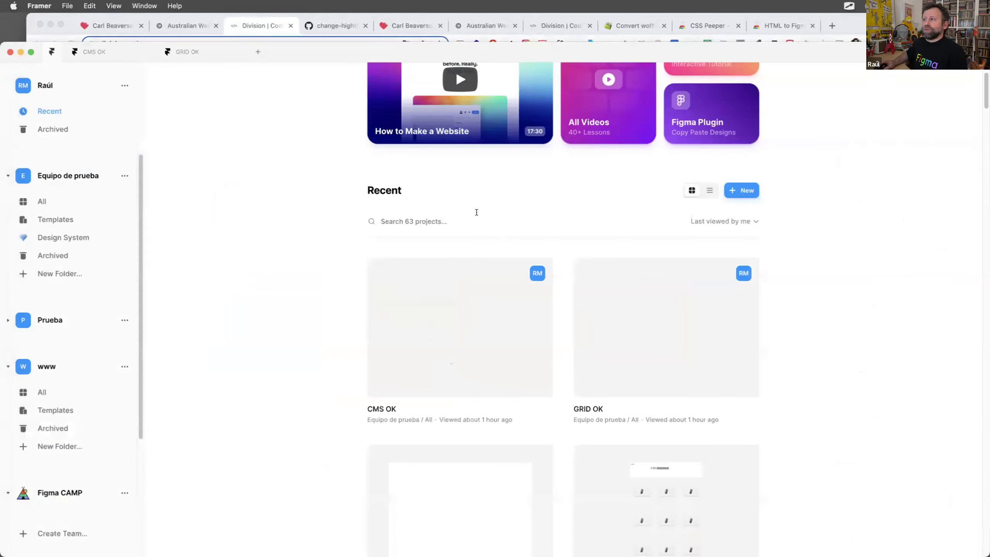
click(741, 189)
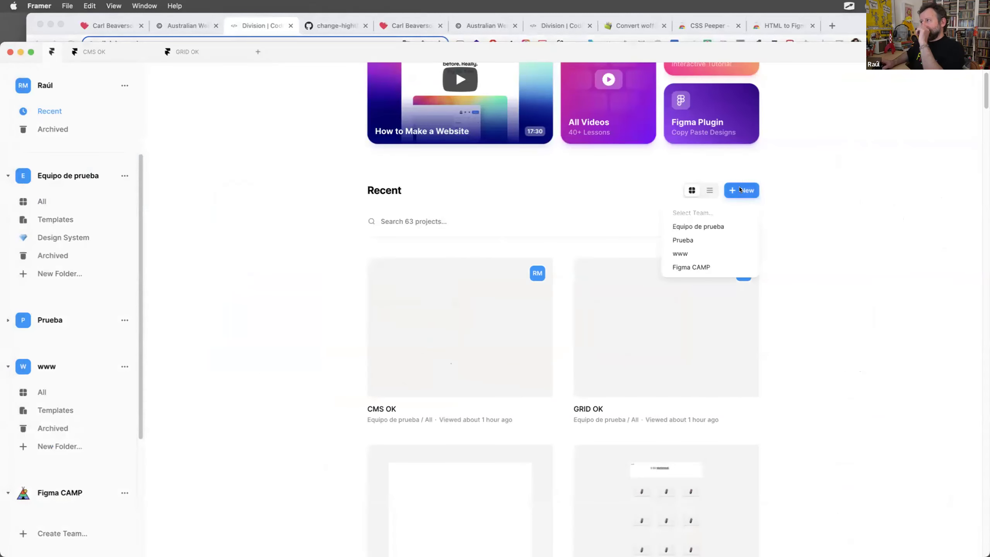
click(707, 226)
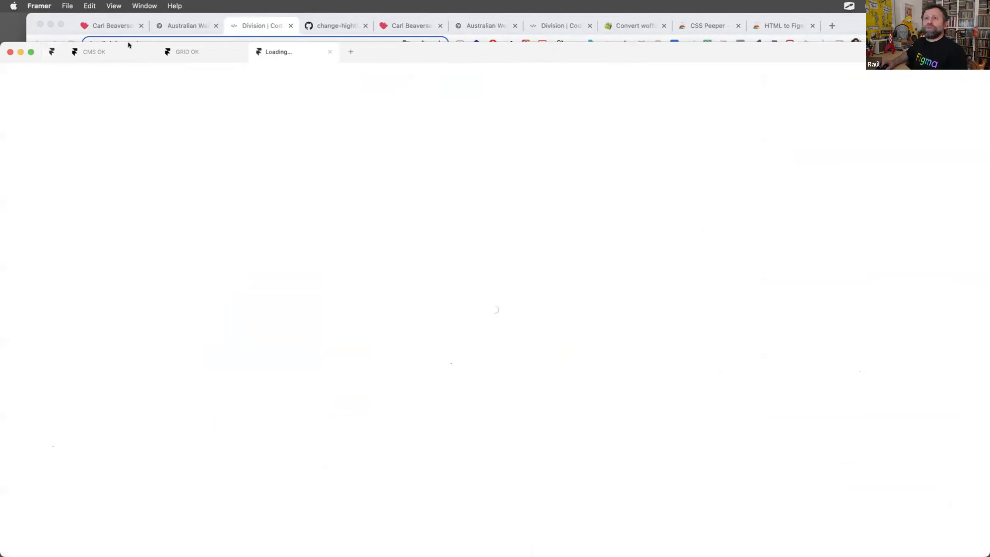
drag(128, 43, 137, 22)
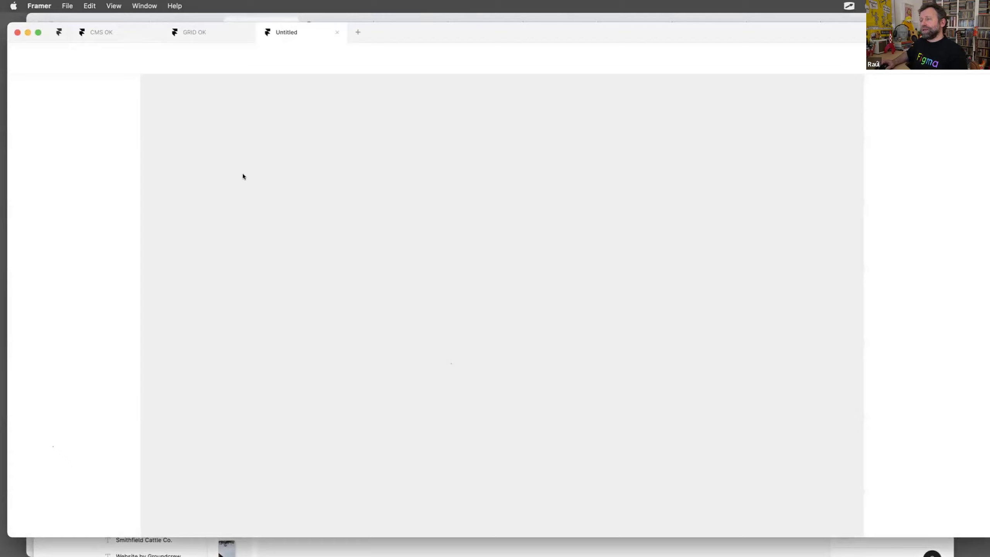
drag(157, 24, 155, 40)
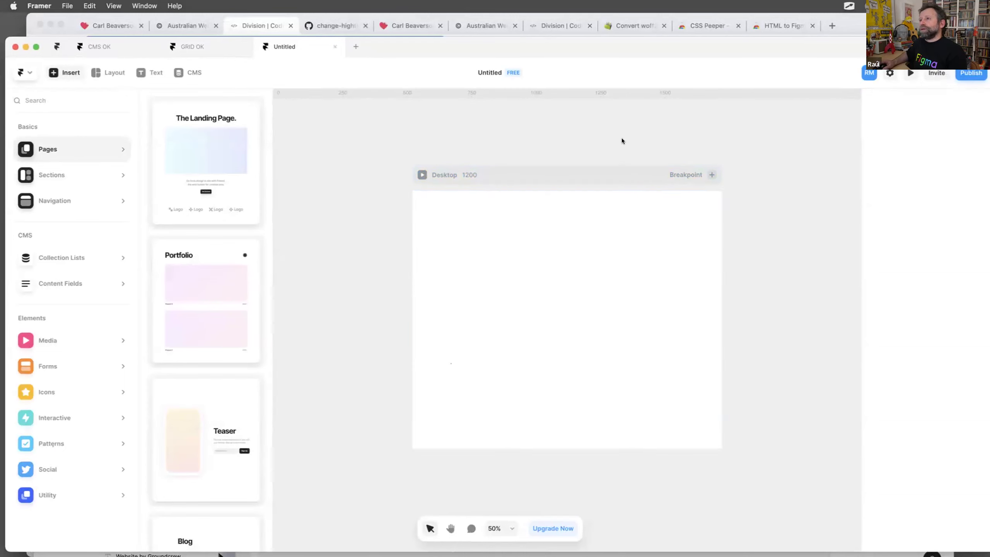
Move the Desktop breakpoint to about X -112, Y -24 and paste the copied card into it.
click(390, 147)
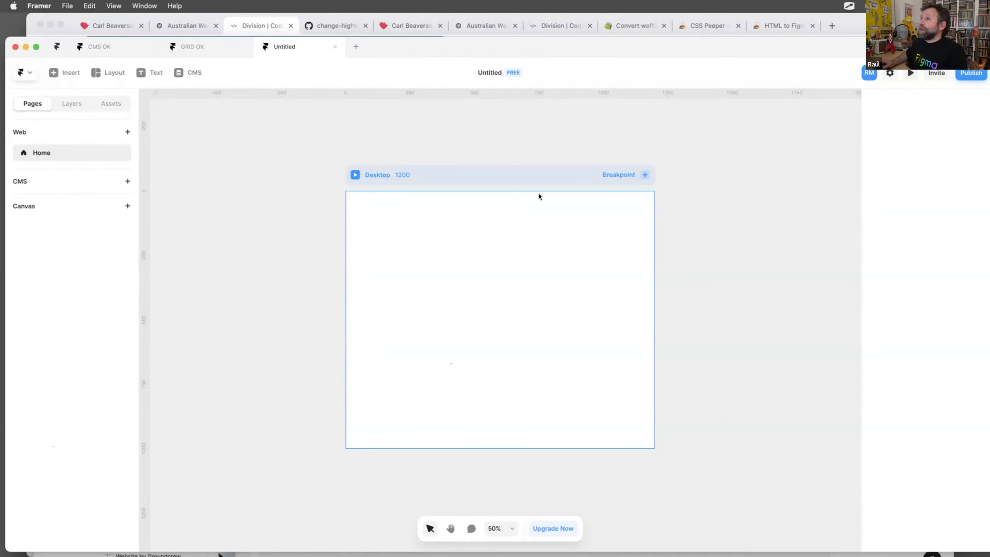
click(512, 166)
drag(402, 175, 373, 168)
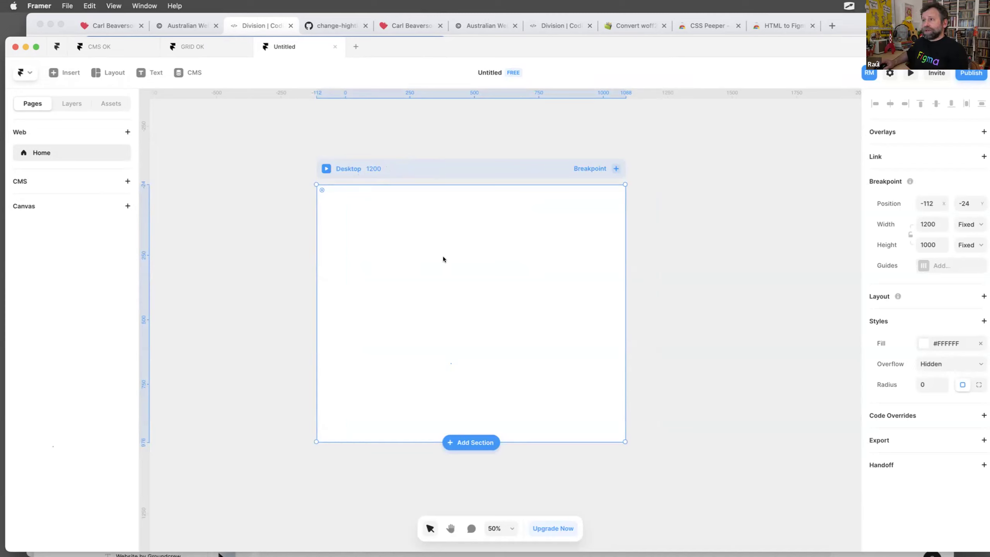
key(super+v)
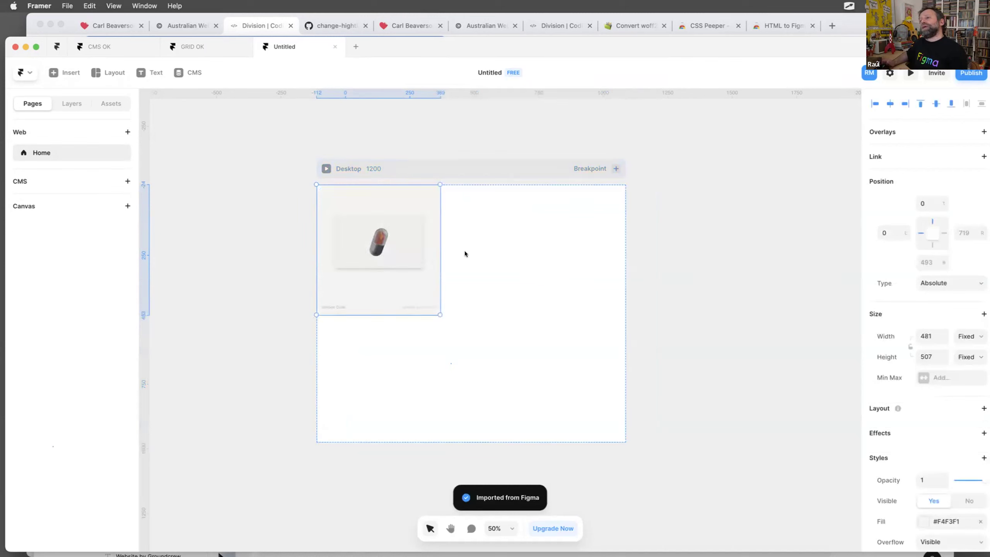
Move the pasted Card out of the Desktop breakpoint onto the empty canvas, to about X 1318, Y 78.
drag(444, 199, 782, 245)
scroll(555, 190, right, 2)
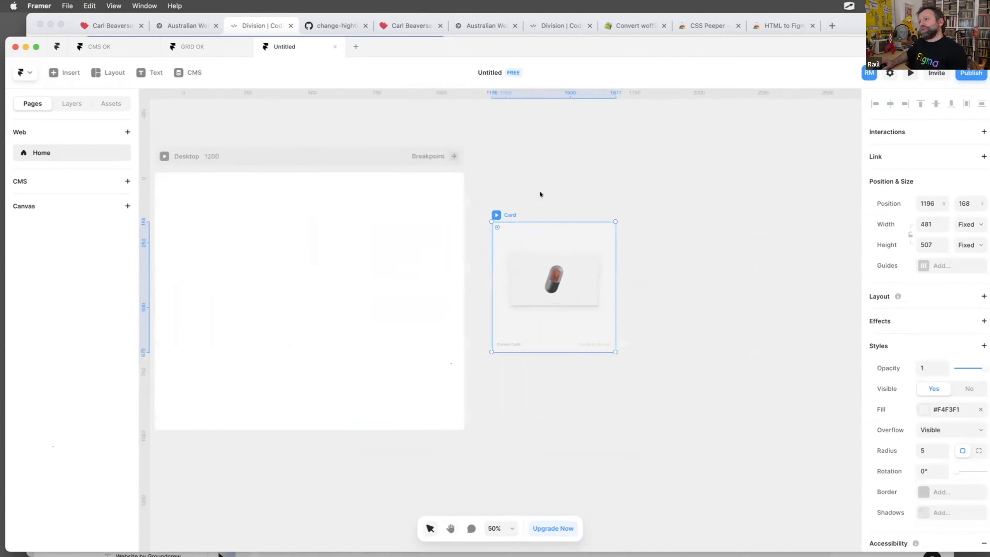
drag(561, 219, 593, 202)
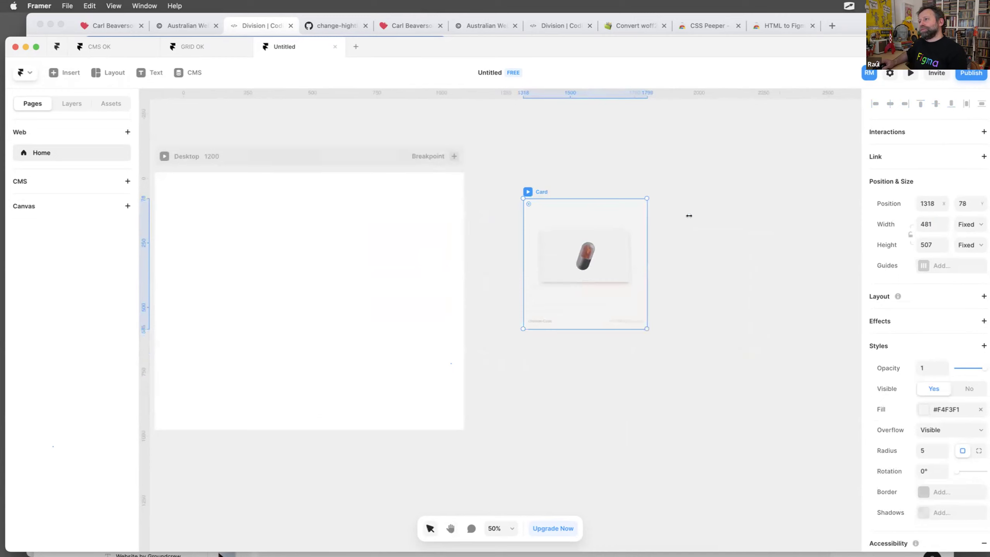
Try resizing the Card horizontally and vertically to test its constraints, undoing each resize.
drag(689, 216, 697, 215)
key(cmd+z)
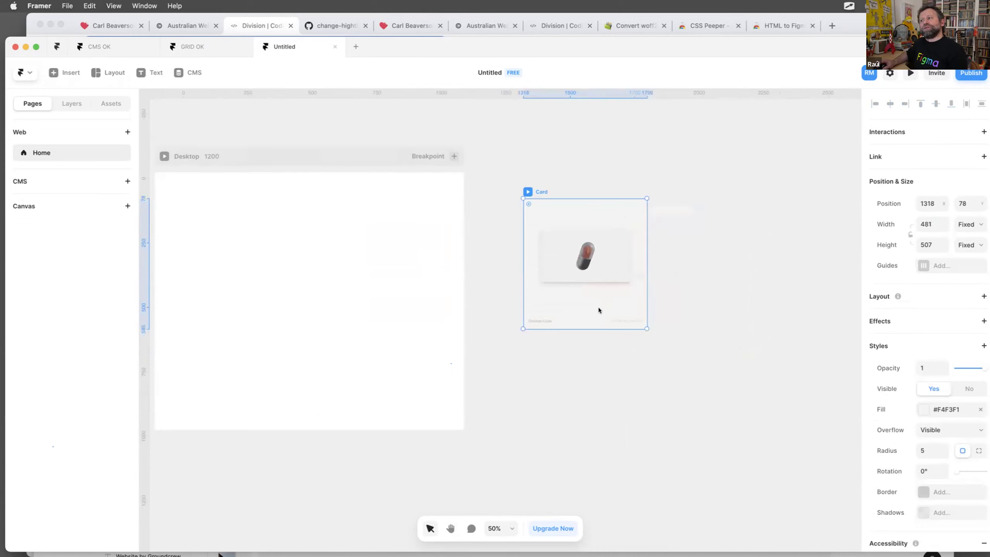
drag(591, 328, 592, 361)
key(super+z)
Inspect the position and size settings of the Card's Website by Division text.
double_click(624, 320)
scroll(839, 117, right, 2)
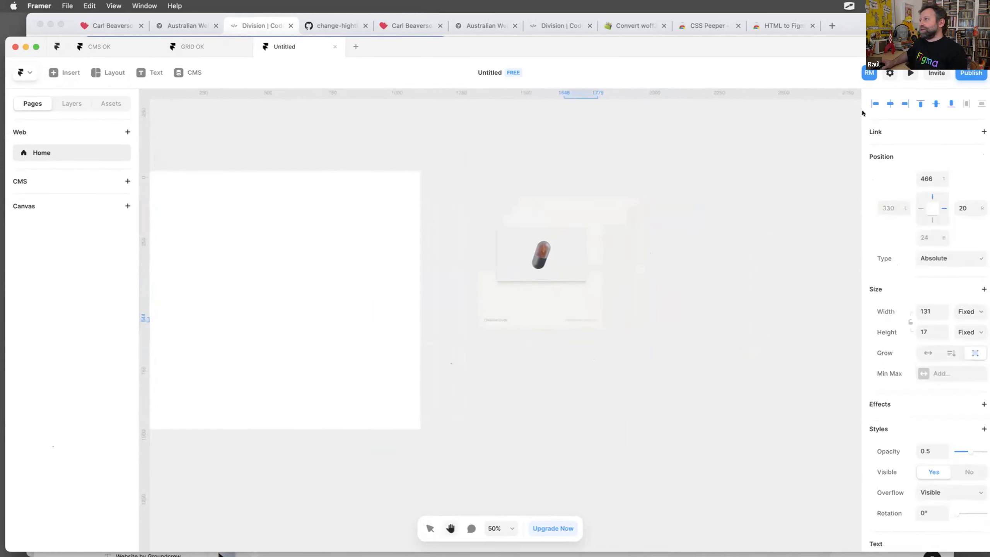
click(434, 109)
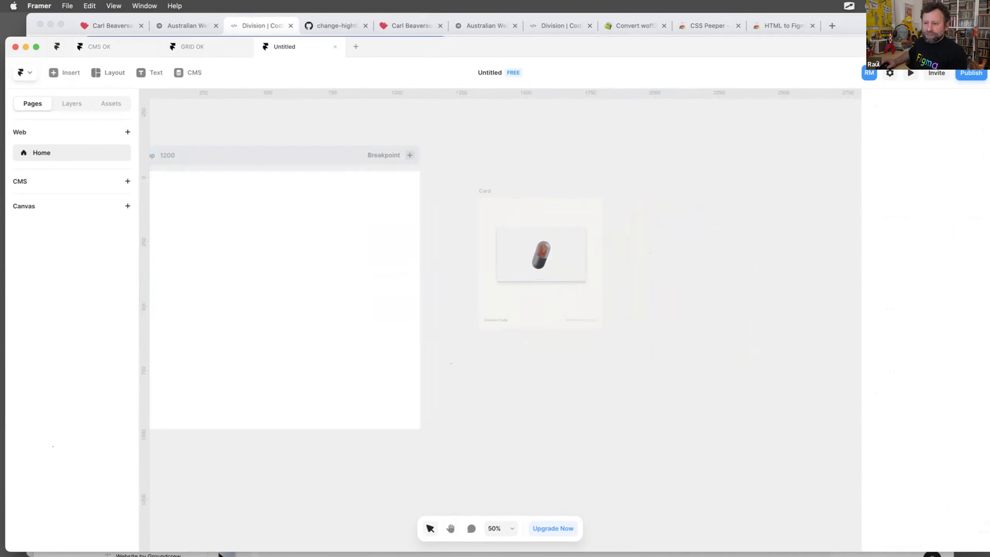
Switch to Figma and set the vertical constraint of the Division Code and Website by Division texts in the SIN AUTOLAYOUT Card to Bottom.
click(188, 538)
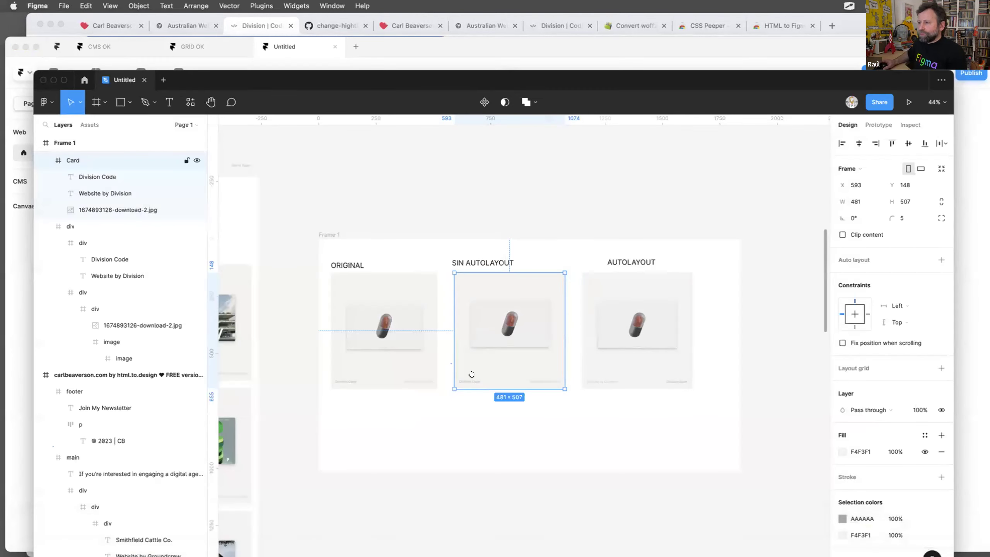
scroll(473, 377, down, 5)
scroll(465, 238, up, 2)
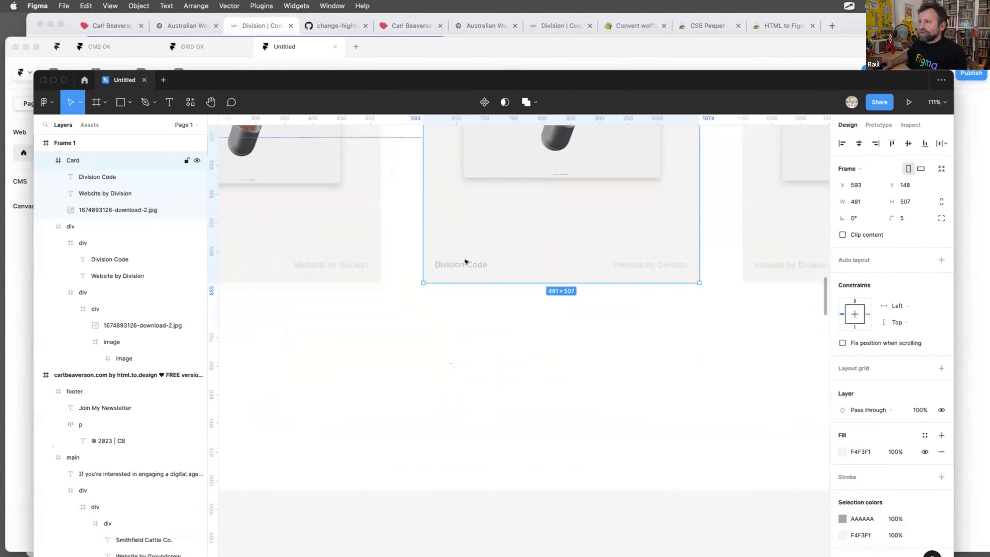
double_click(465, 262)
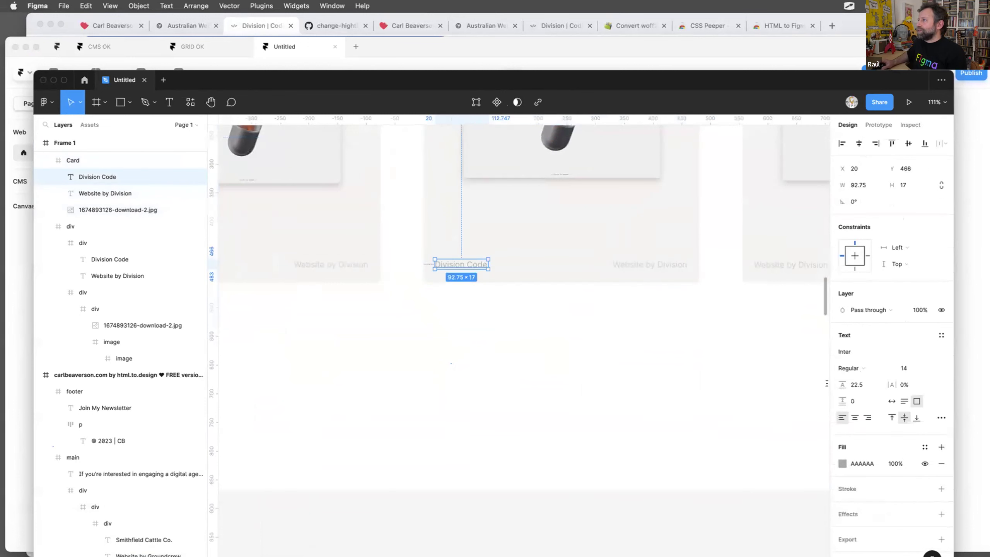
click(898, 265)
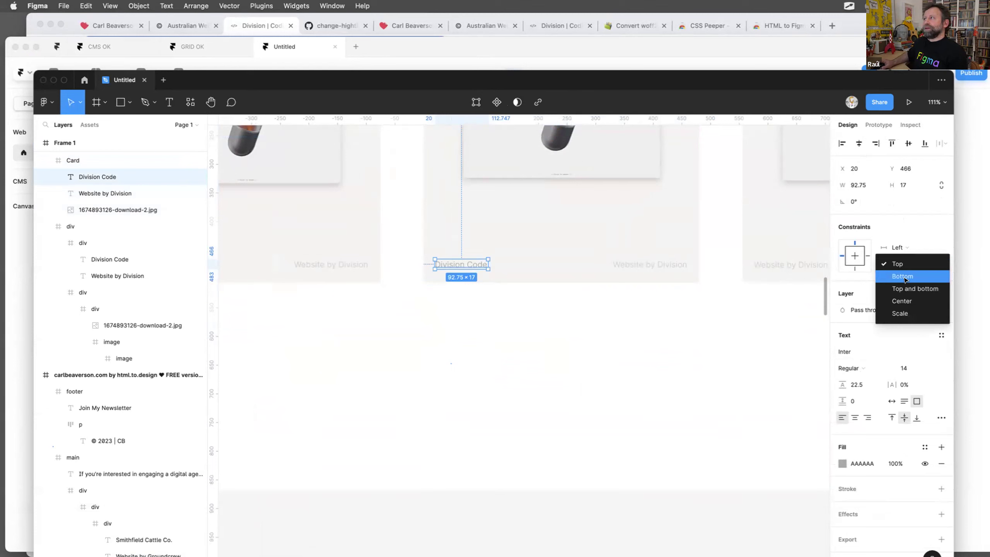
click(903, 277)
click(679, 266)
click(902, 264)
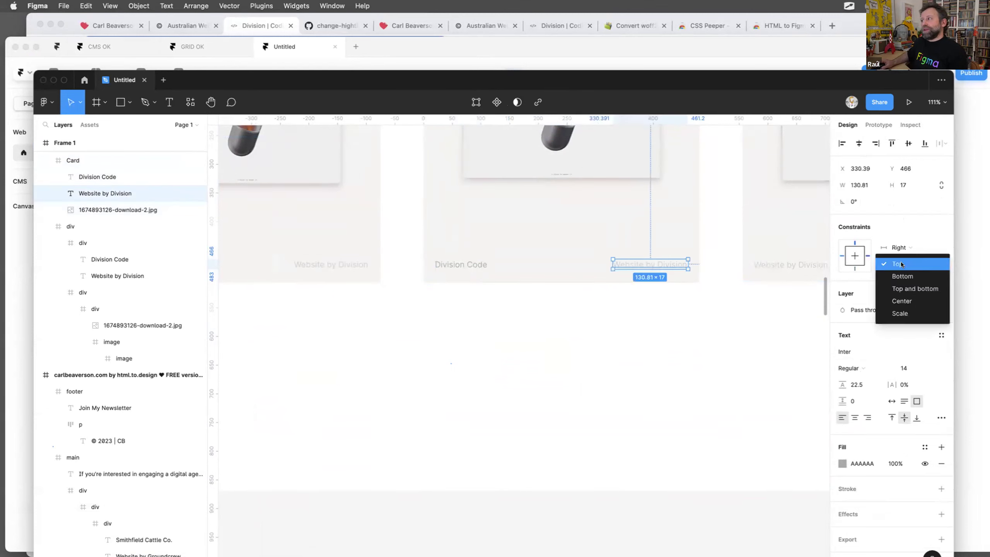
click(903, 276)
Try stretching the SIN AUTOLAYOUT Card vertically to test the text constraints, and undo the resize.
click(557, 239)
drag(557, 282, 545, 338)
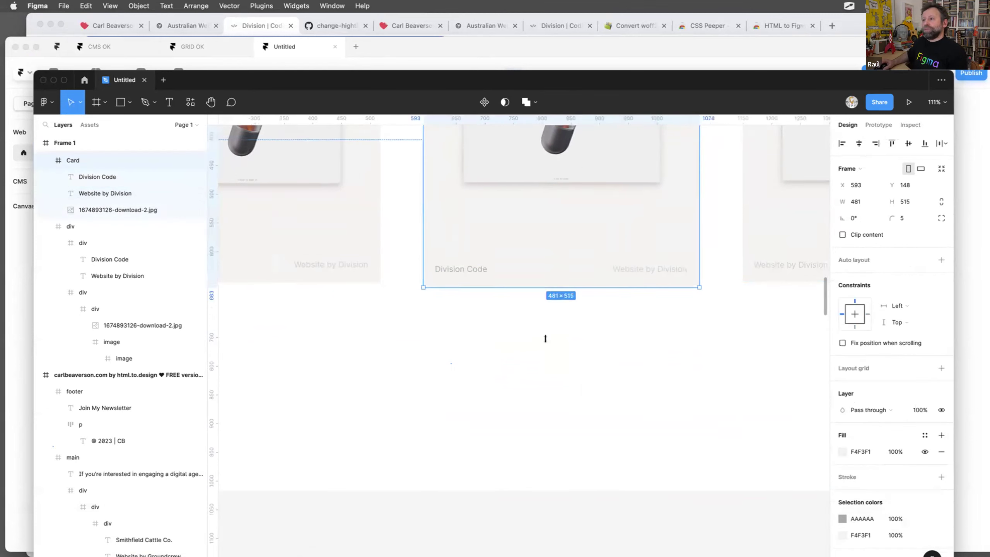
key(ctrl+z)
scroll(561, 323, up, 3)
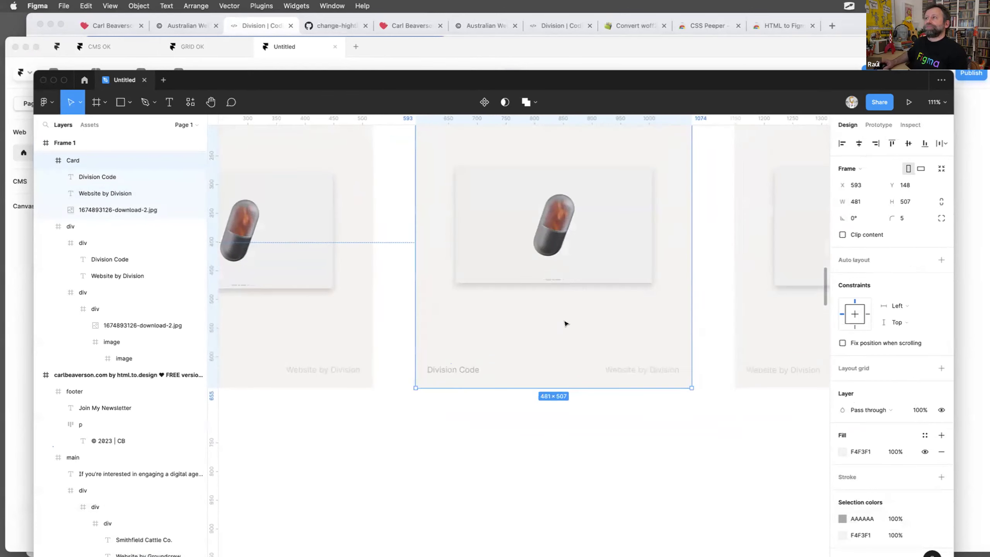
Set the horizontal and vertical constraints of the pill image in the SIN AUTOLAYOUT Card to Center.
scroll(566, 324, down, 3)
click(574, 255)
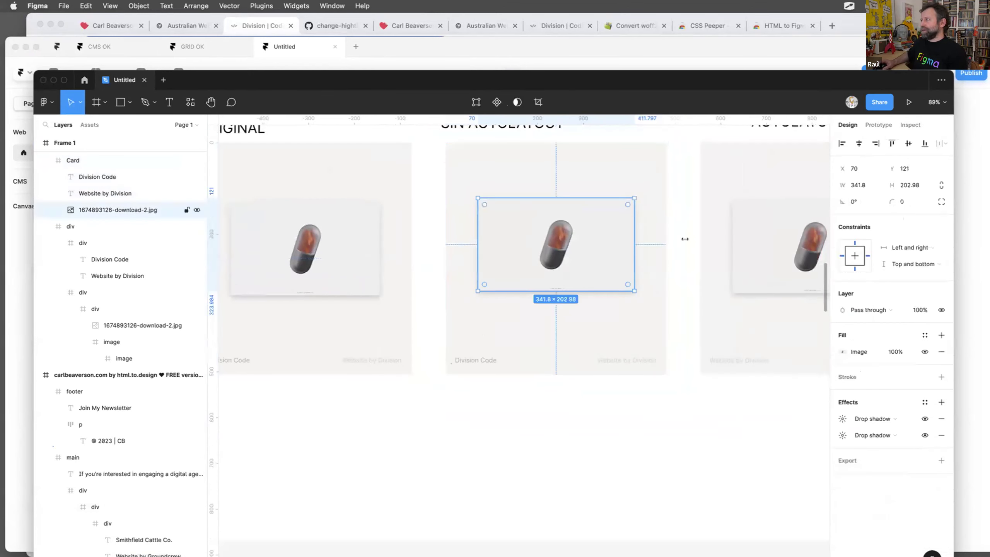
click(914, 246)
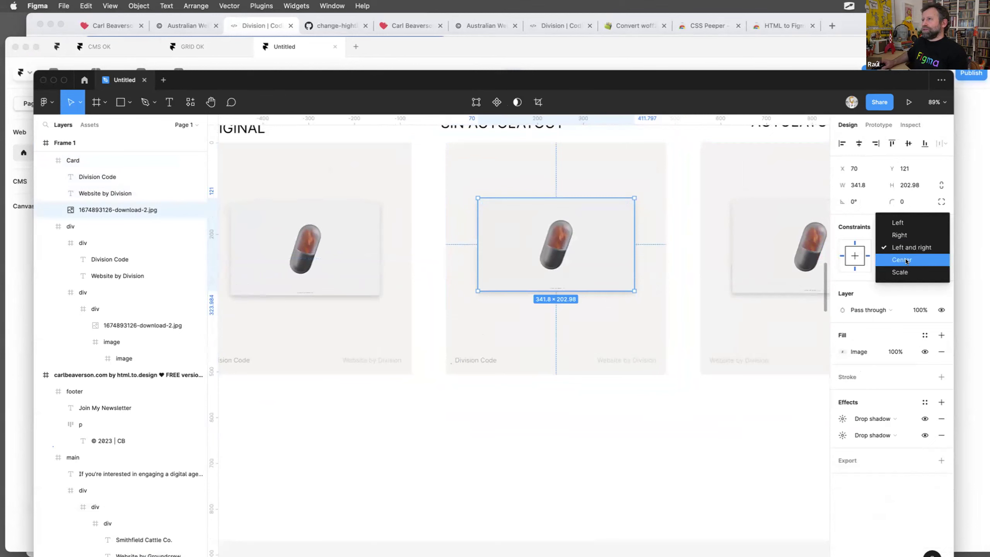
click(902, 260)
click(903, 264)
click(901, 276)
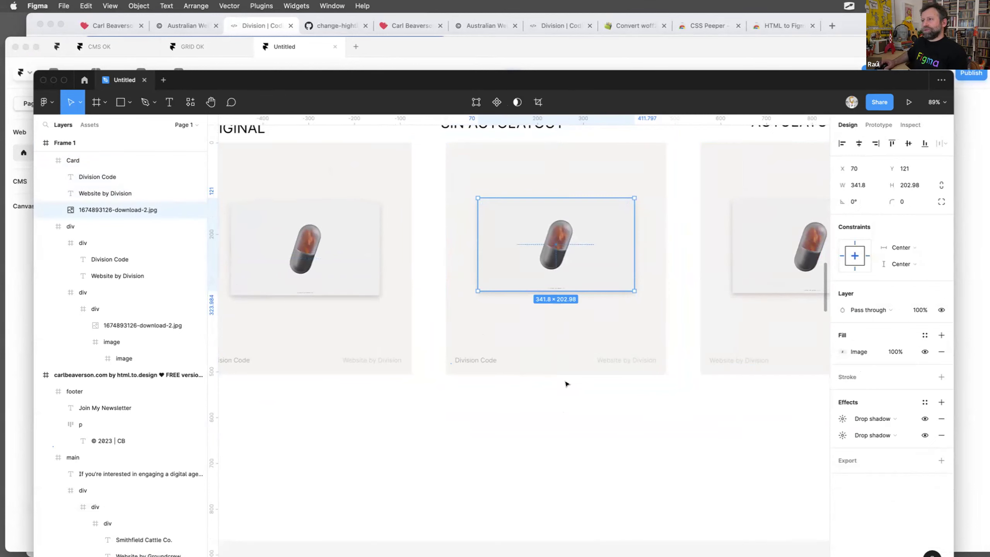
Try changing the height of the SIN AUTOLAYOUT Card to test the centred image, and return it to 507.
click(566, 384)
scroll(593, 327, down, 2)
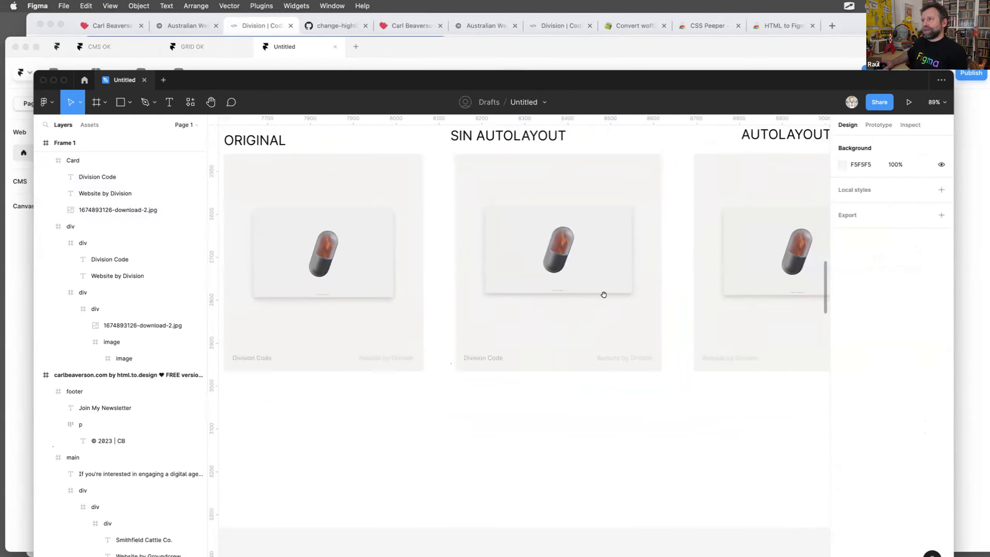
scroll(555, 297, right, 2)
click(550, 294)
mouse_move(525, 398)
mouse_down()
mouse_move(525, 435)
mouse_move(525, 404)
mouse_up()
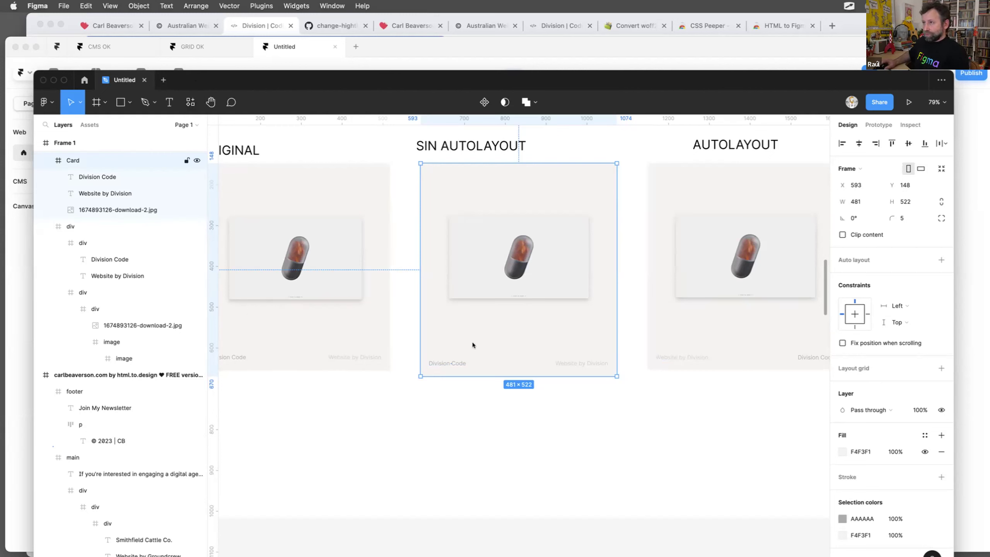
click(485, 384)
click(489, 373)
drag(488, 376, 487, 366)
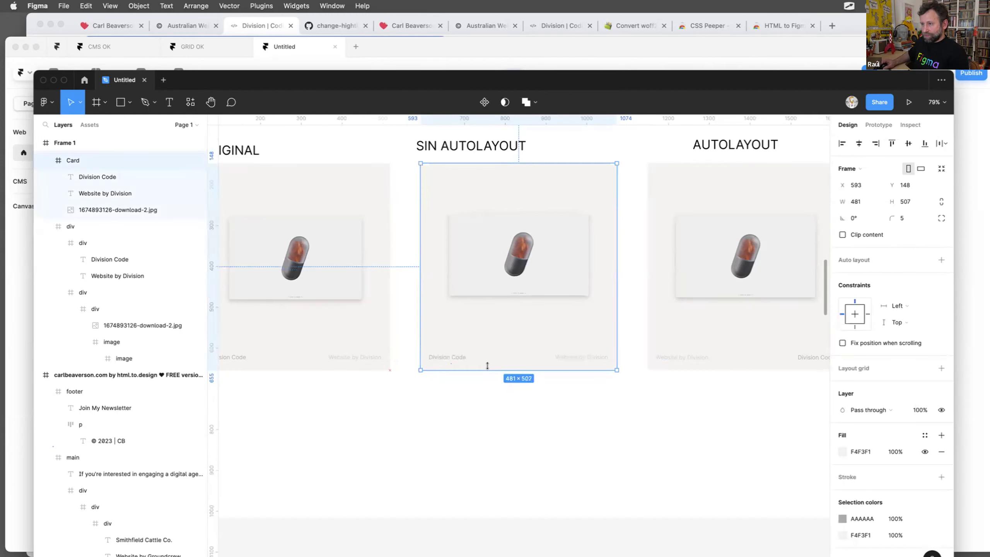
Copy the SIN AUTOLAYOUT Card with the Figma to HTML with Framer plugin.
key(super+slash)
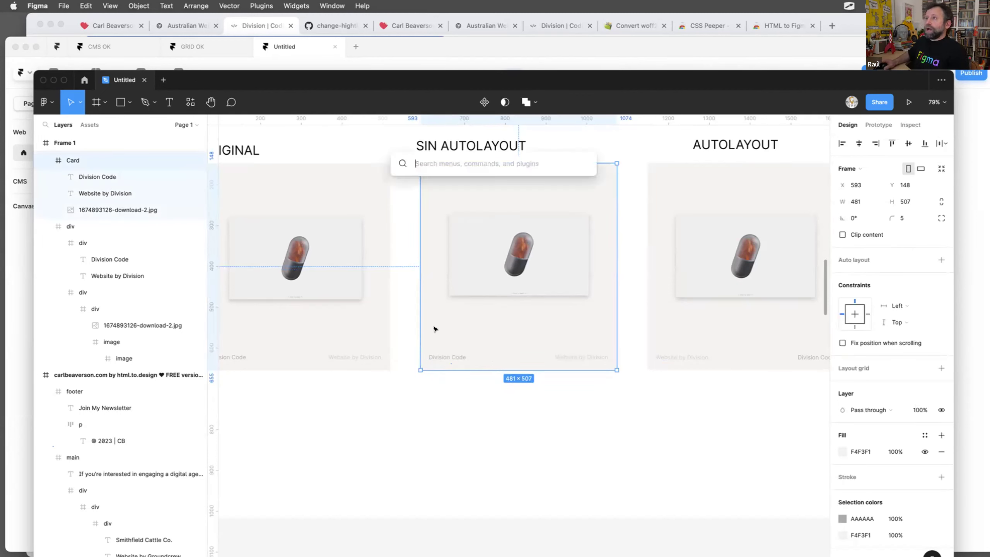
text(FRAMER)
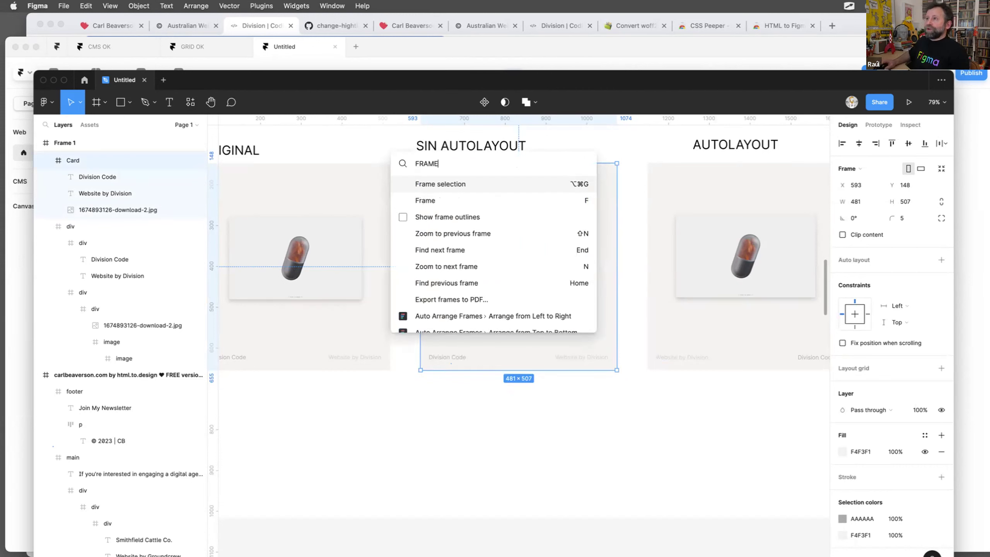
click(426, 184)
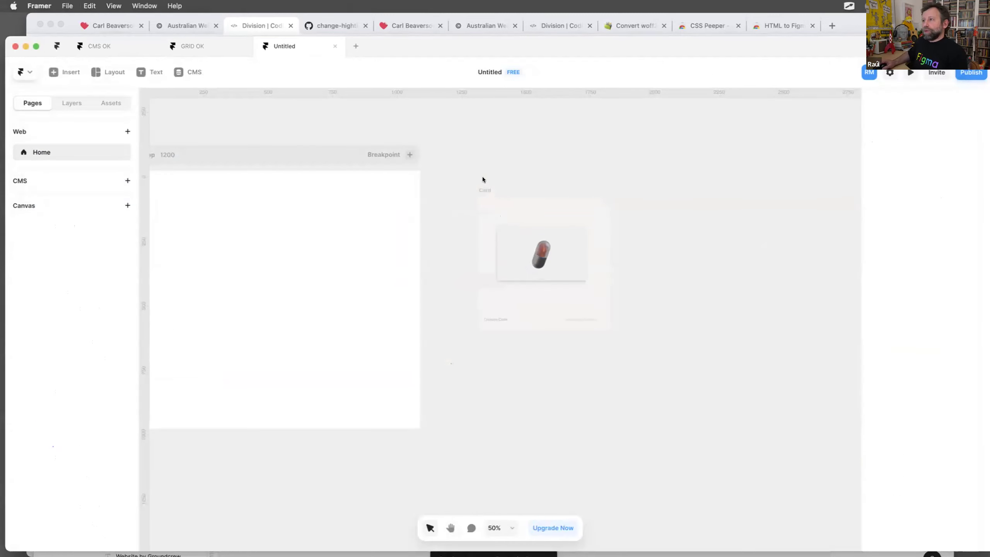
Switch to Framer, delete the old Card beside the Desktop breakpoint and paste the newly copied one.
click(485, 187)
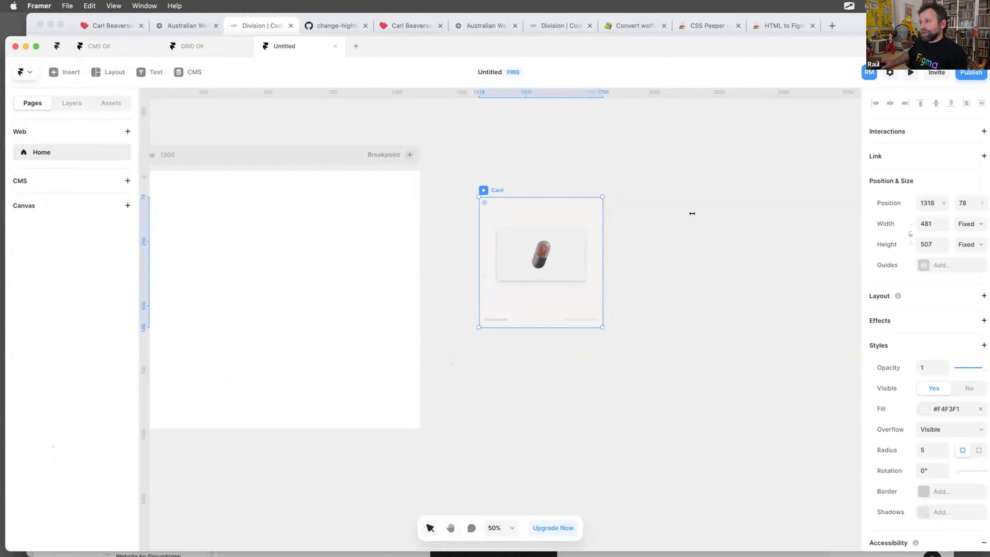
drag(692, 214, 686, 213)
key(Delete)
key(super+v)
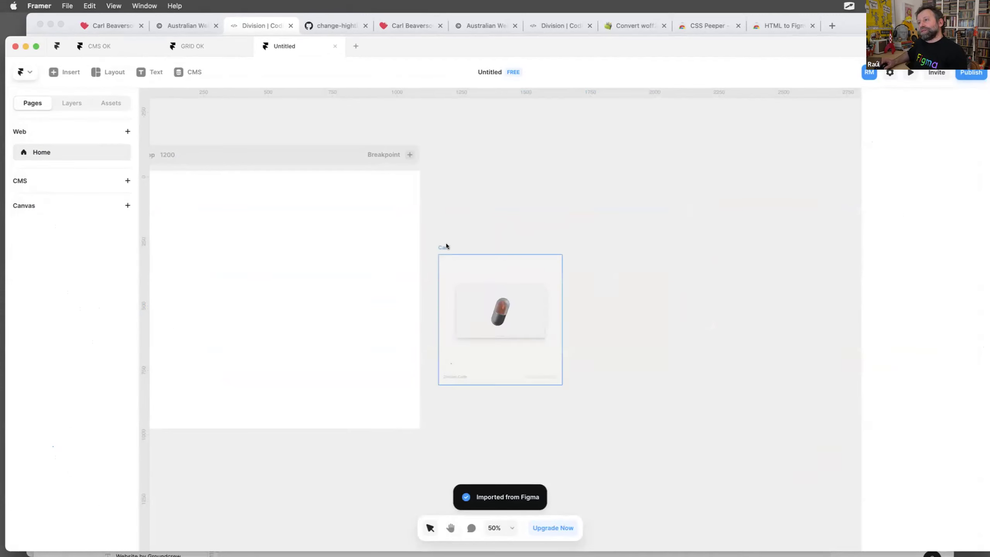
Try enlarging the pasted Card to about 626 × 666, undo the resize, and move the Card to about X 1250, Y 94.
drag(592, 271, 631, 276)
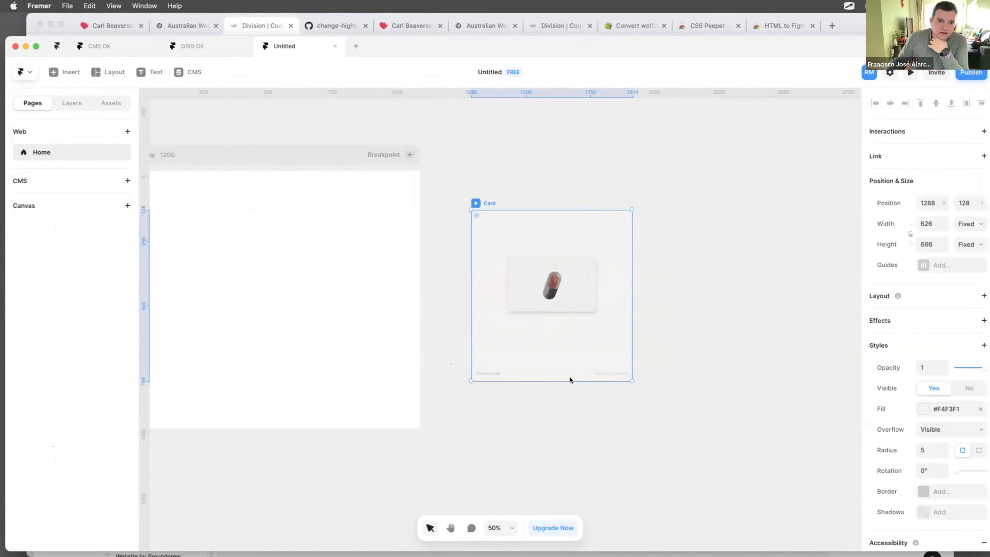
key(super+z)
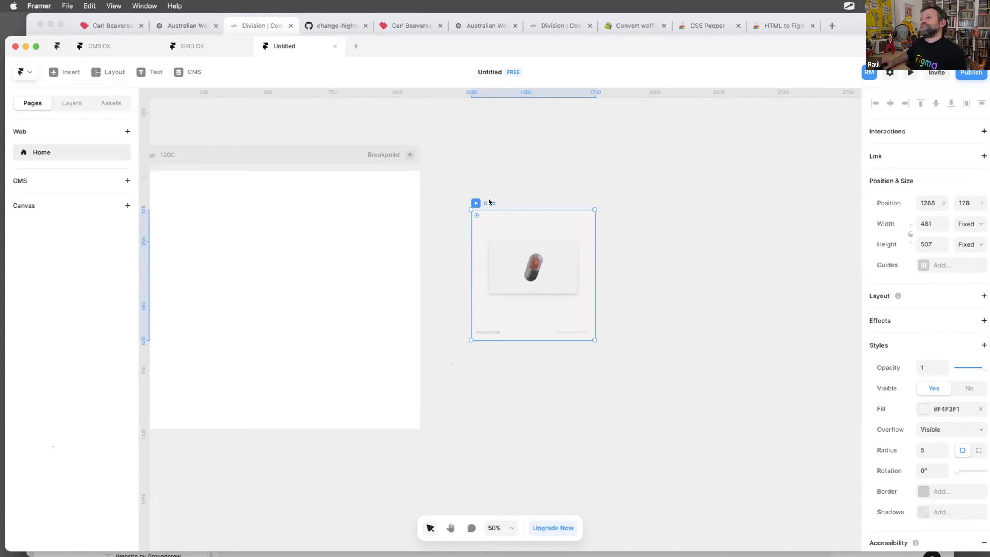
key(super+z)
drag(690, 238, 557, 327)
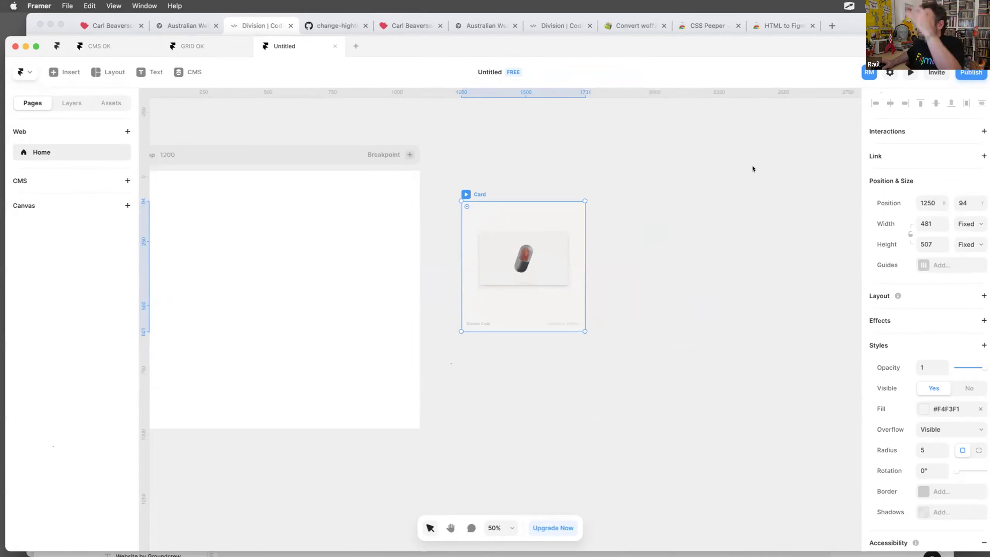
click(541, 189)
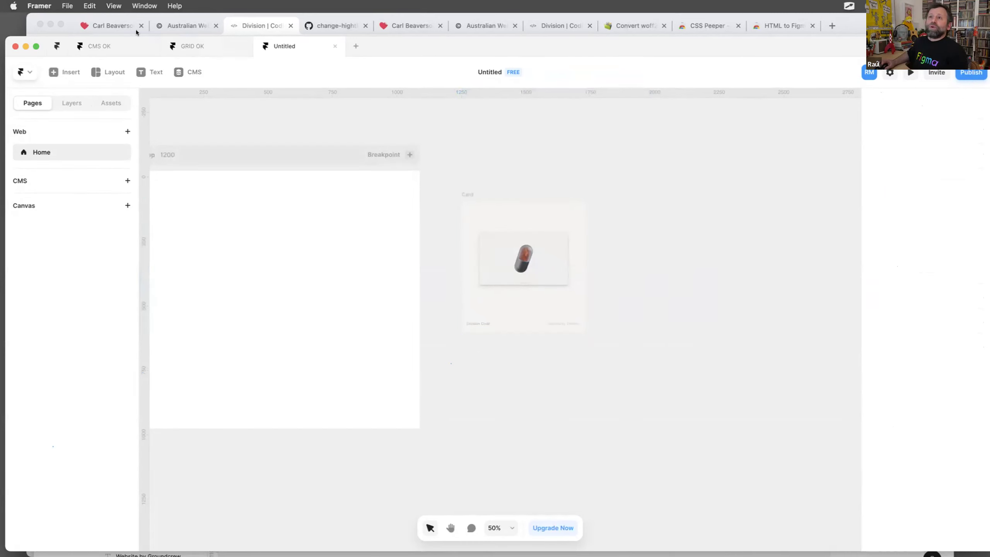
Switch to Figma and copy the AUTOLAYOUT Card with the Figma to HTML with Framer plugin.
drag(42, 37, 42, 88)
click(179, 76)
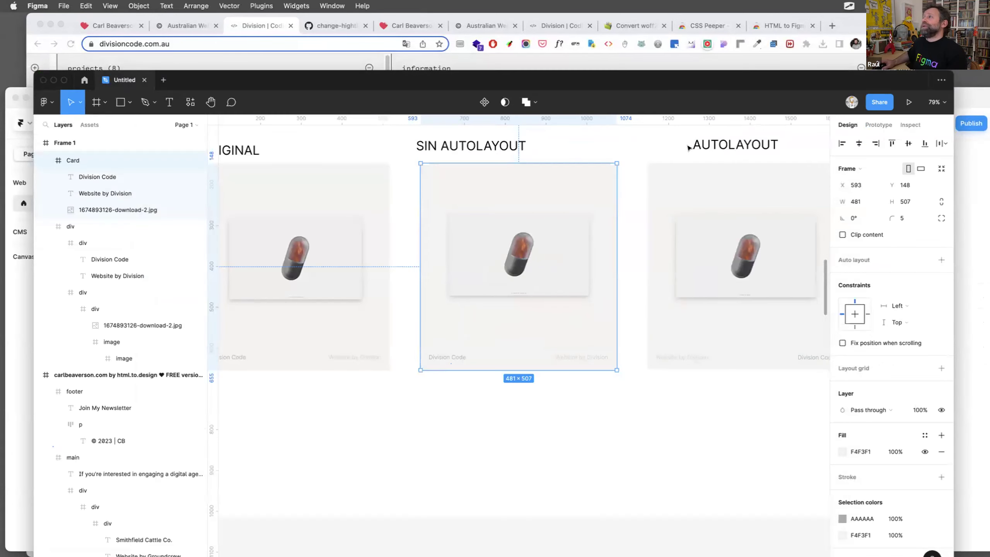
scroll(564, 159, right, 5)
click(560, 156)
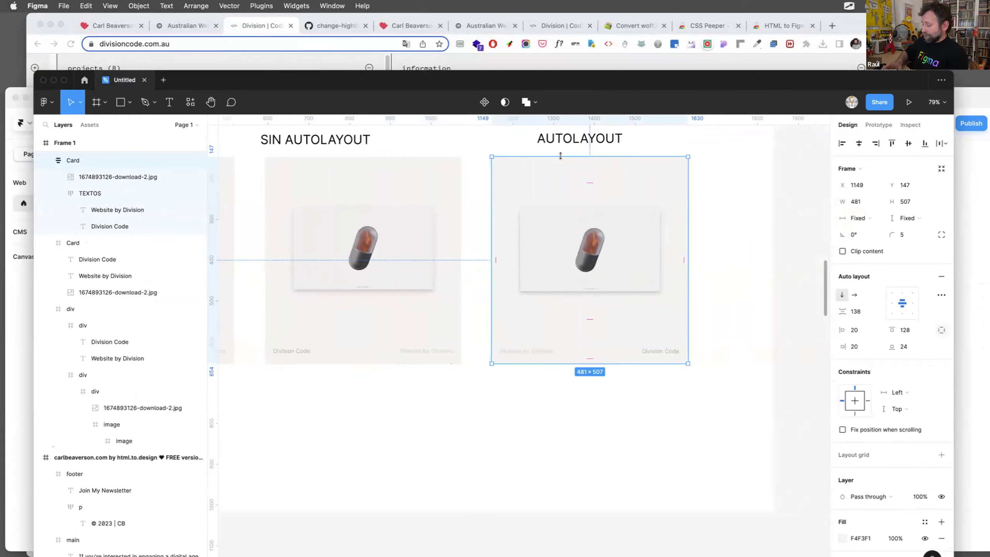
key(super+slash)
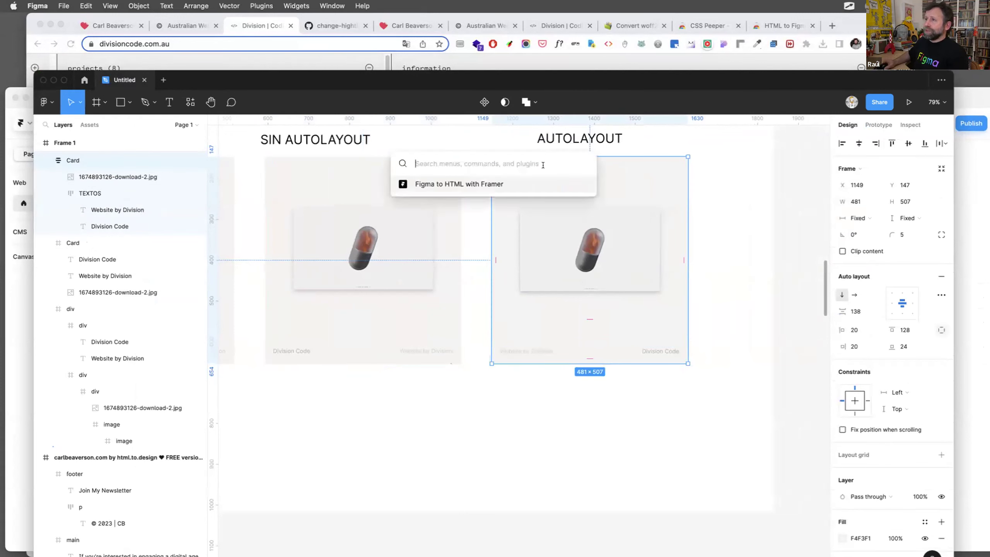
click(499, 185)
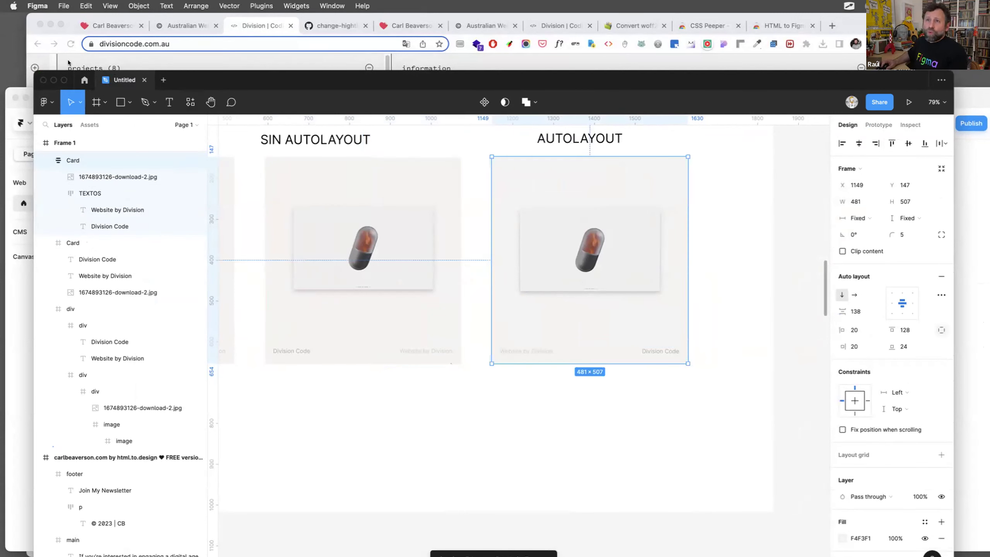
Paste the auto layout Card into Framer and place it beside the first Card at about X 1802, Y 67.
key(super+Tab)
key(super+v)
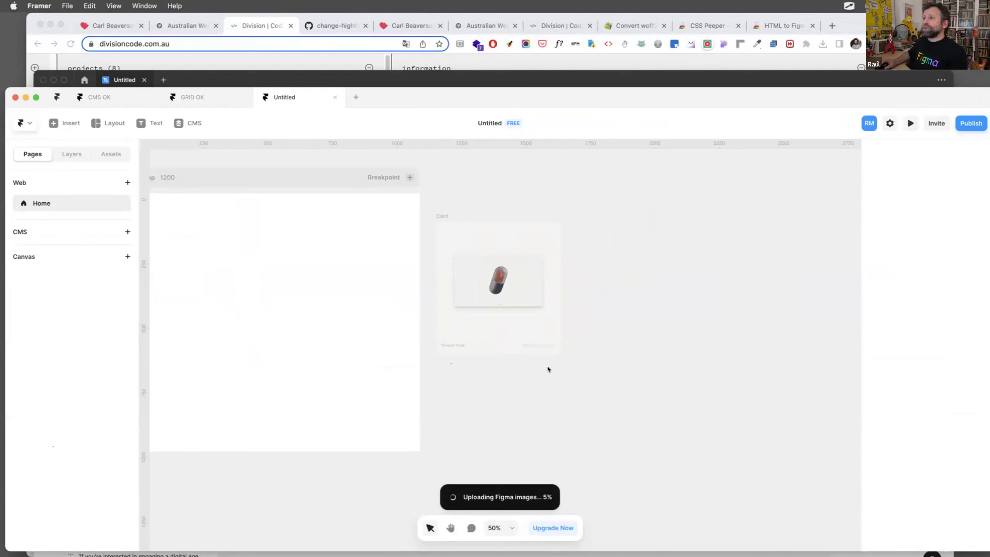
drag(449, 269, 615, 206)
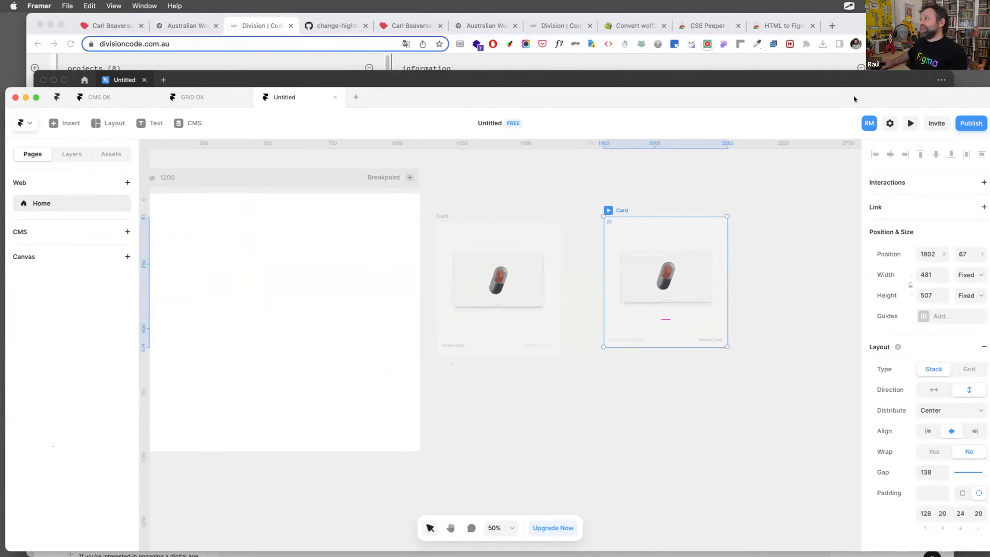
Compare the Layout settings of the Card without auto layout and the auto layout Card.
drag(810, 91, 791, 28)
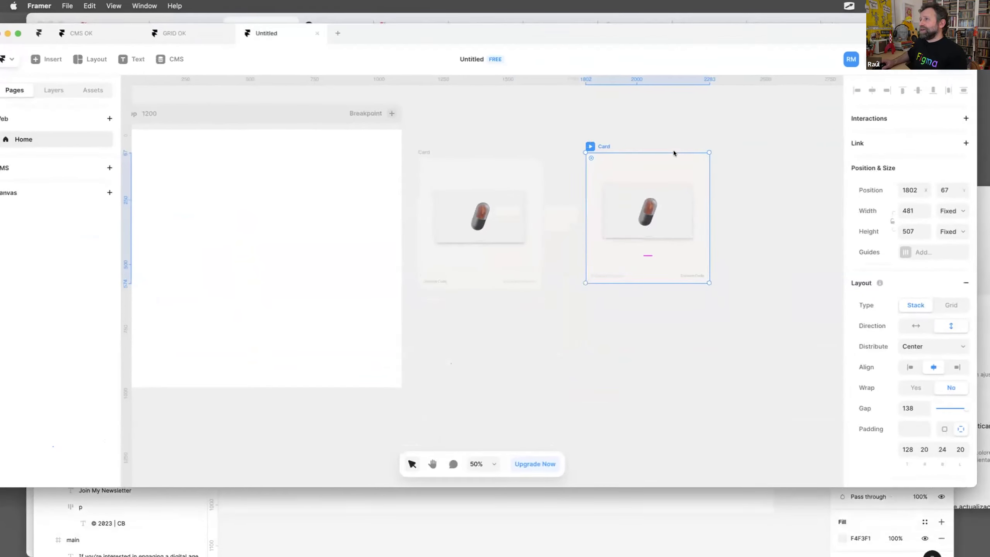
click(424, 151)
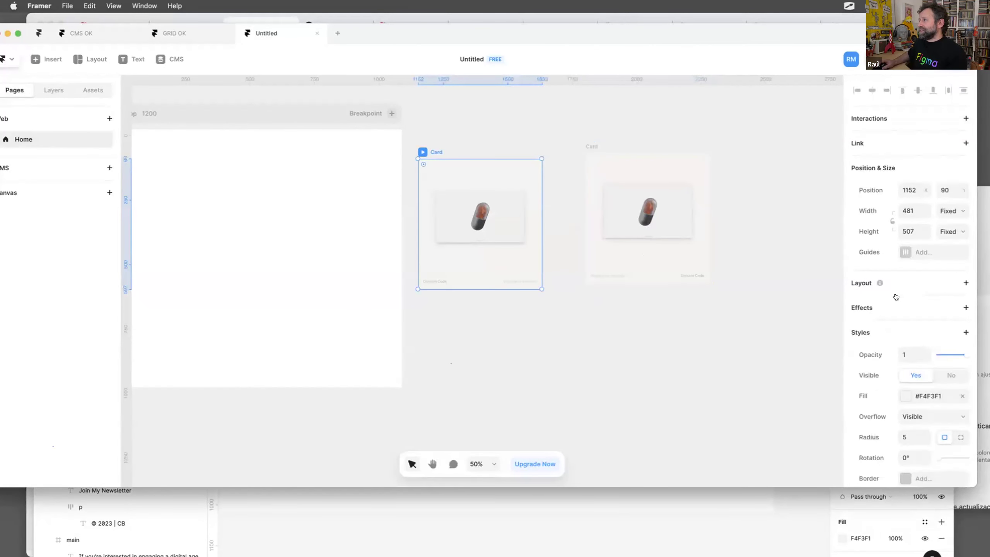
mouse_move(879, 283)
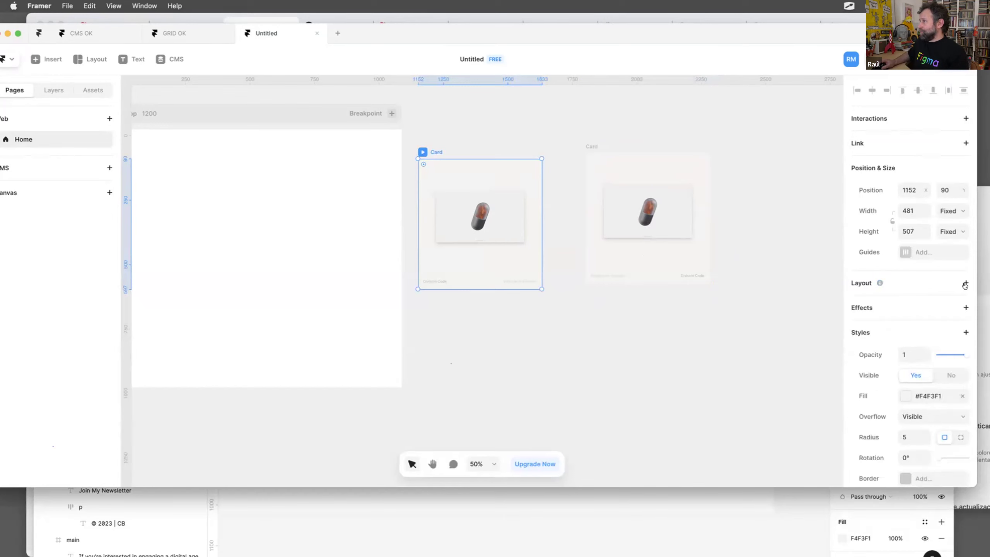
click(590, 145)
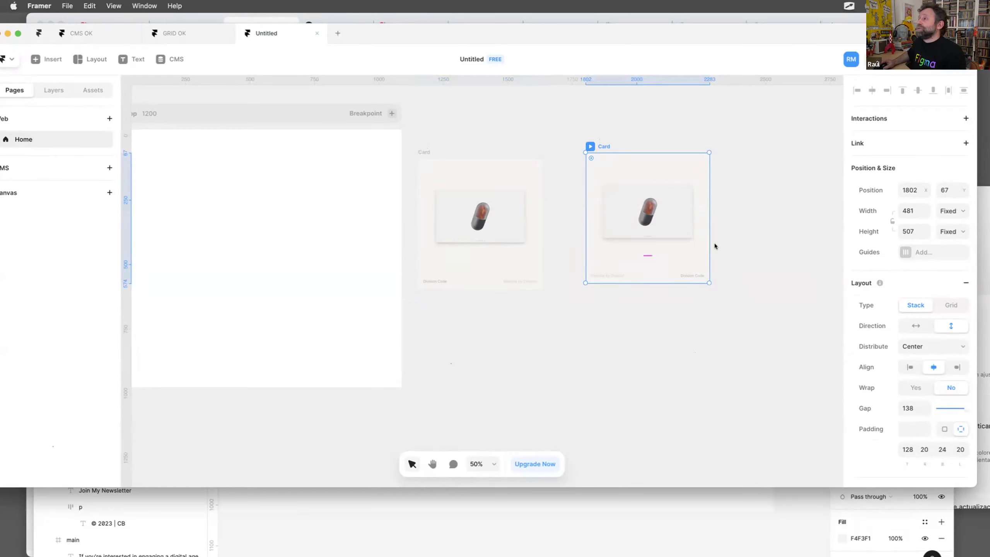
Try resizing the auto layout Card horizontally and vertically to test its stack, undoing each resize.
drag(743, 237, 778, 257)
key(super+z)
drag(649, 295, 653, 334)
key(super+z)
Move the auto layout Card to about X 1828, Y 101 and the Card without auto layout to about X 1274, Y 76.
click(646, 144)
click(596, 143)
drag(628, 147, 553, 192)
scroll(549, 193, left, 4)
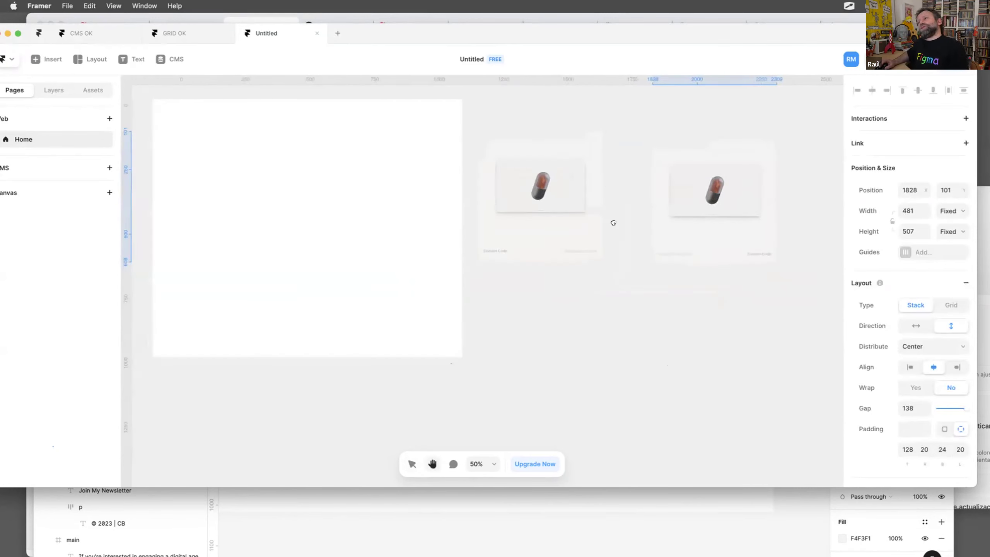
scroll(613, 223, up, 3)
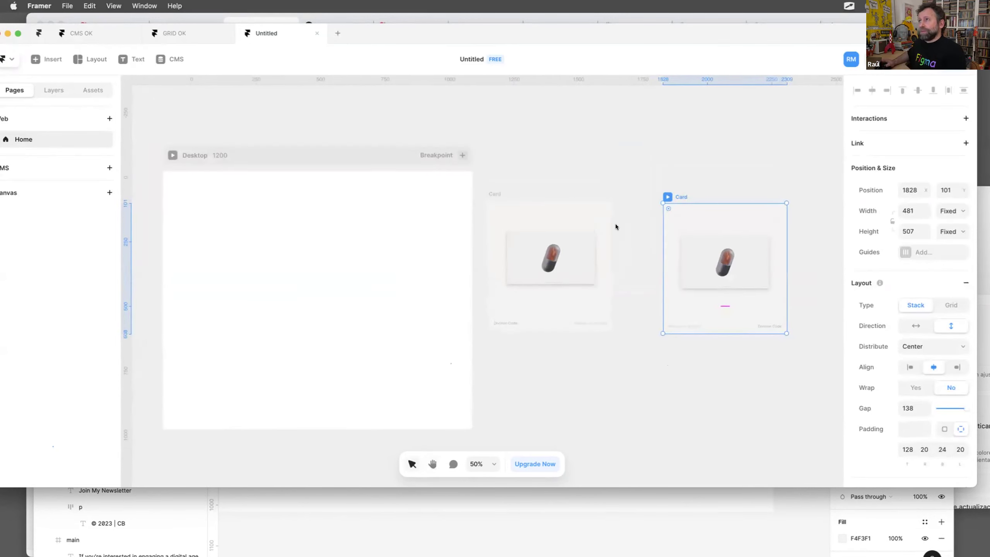
drag(496, 194, 524, 186)
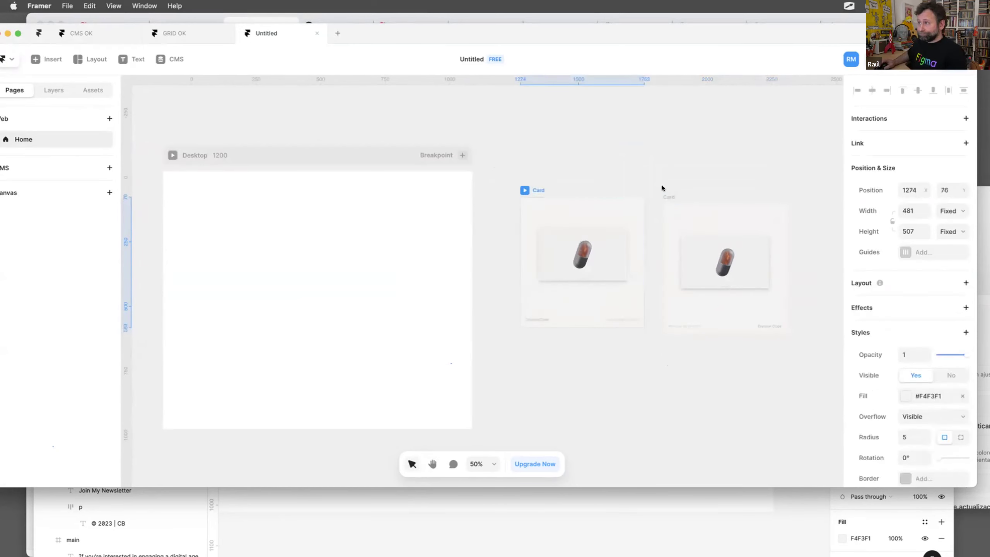
Move the auto layout Card to about X 1848 and the other Card to about X 1324 so they align side by side.
drag(670, 194, 674, 180)
click(612, 155)
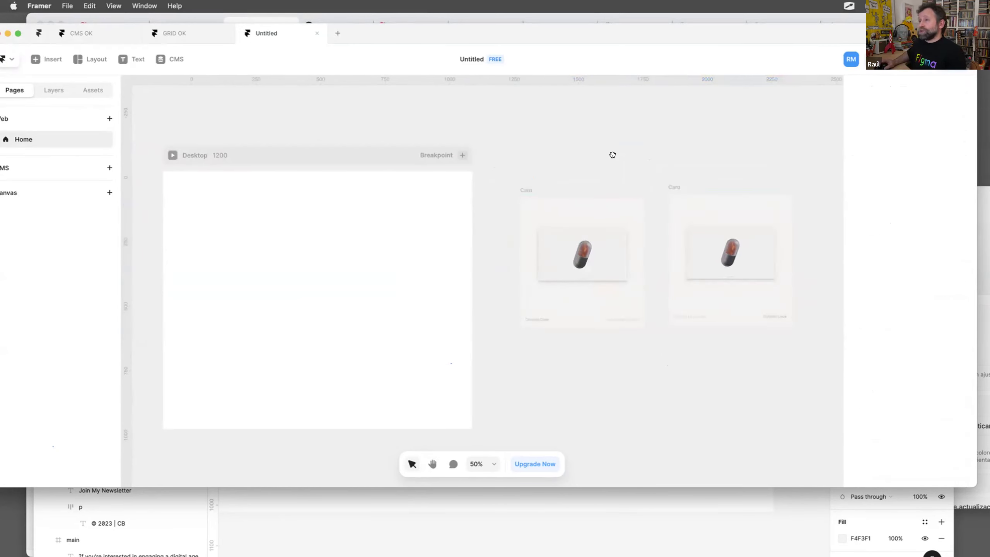
drag(593, 152, 612, 154)
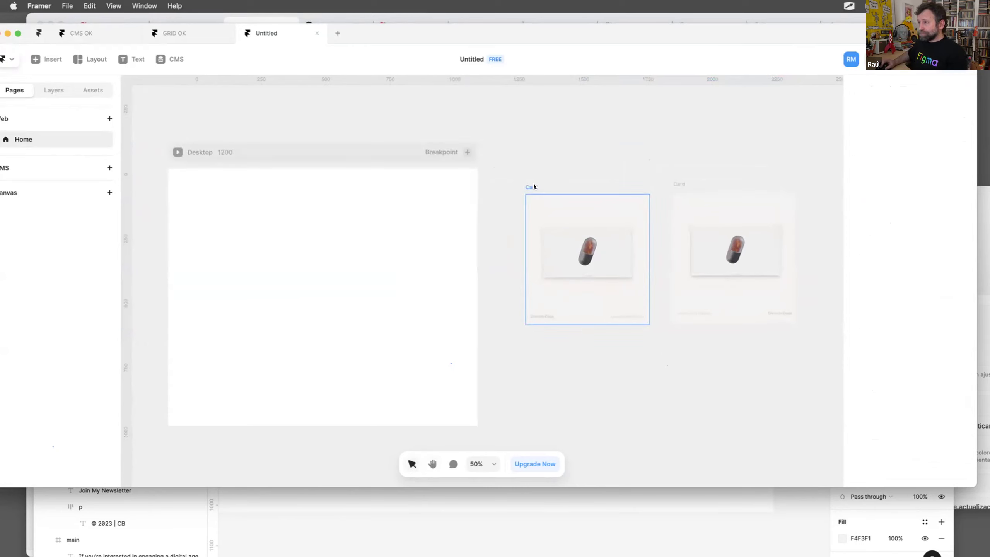
click(536, 182)
click(595, 145)
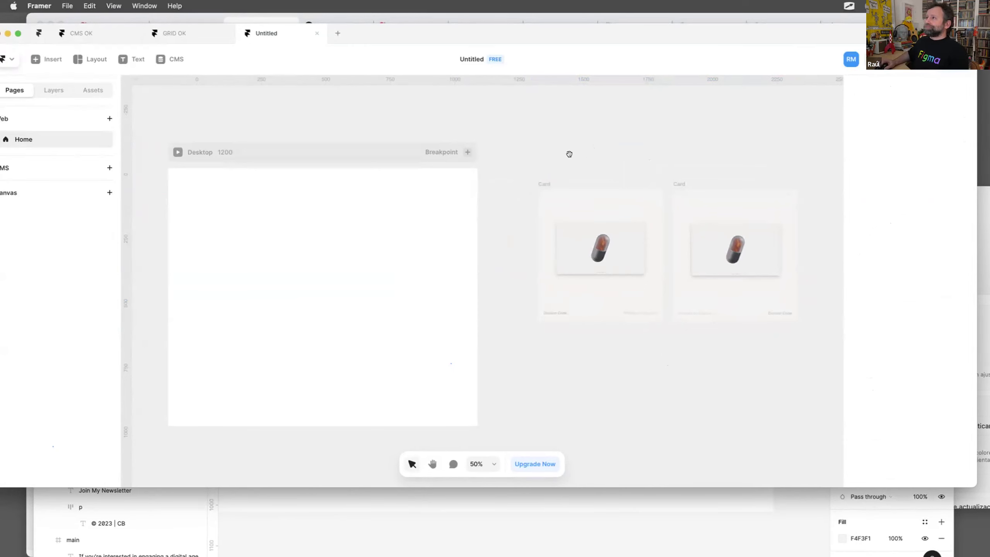
scroll(568, 153, left, 4)
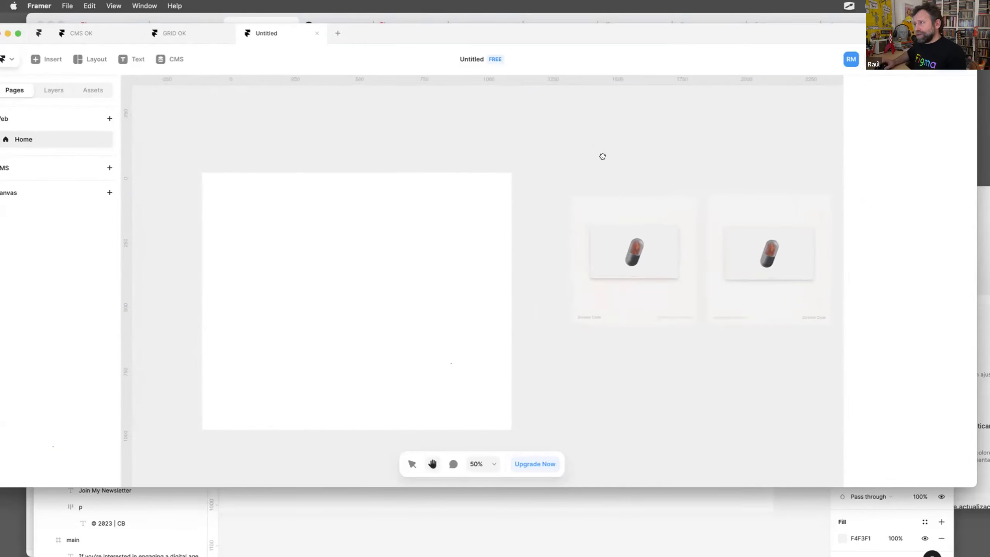
scroll(686, 184, right, 2)
Rename the auto layout Card's layer as "Card autolayout".
click(708, 189)
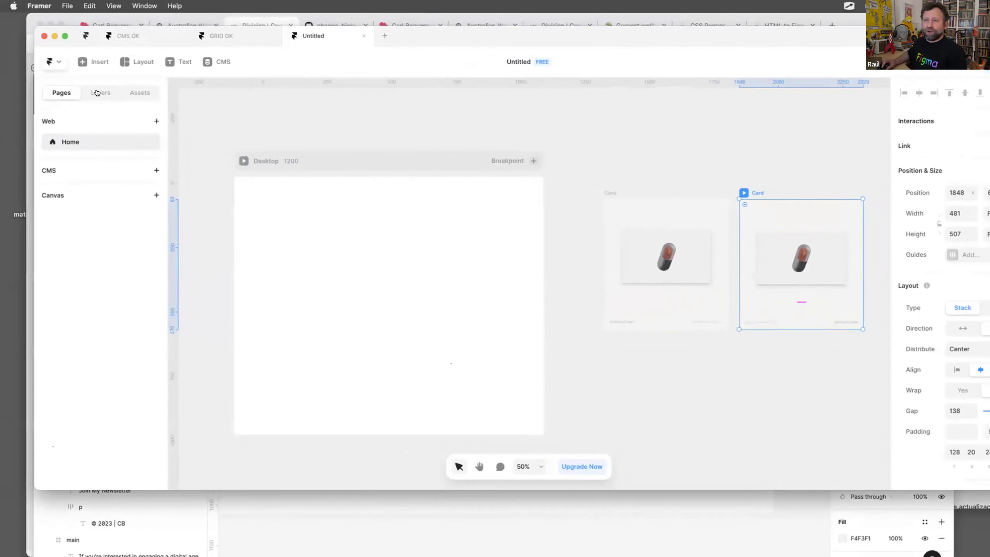
click(97, 93)
double_click(72, 124)
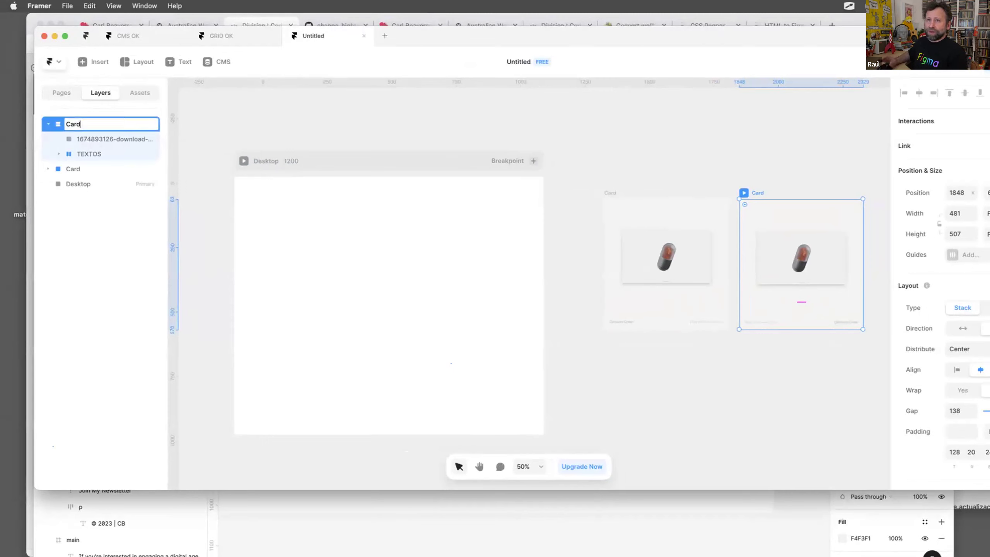
key(BackSpace)
text(cARD)
key(BackSpace)
key(BackSpace)
key(BackSpace)
key(BackSpace)
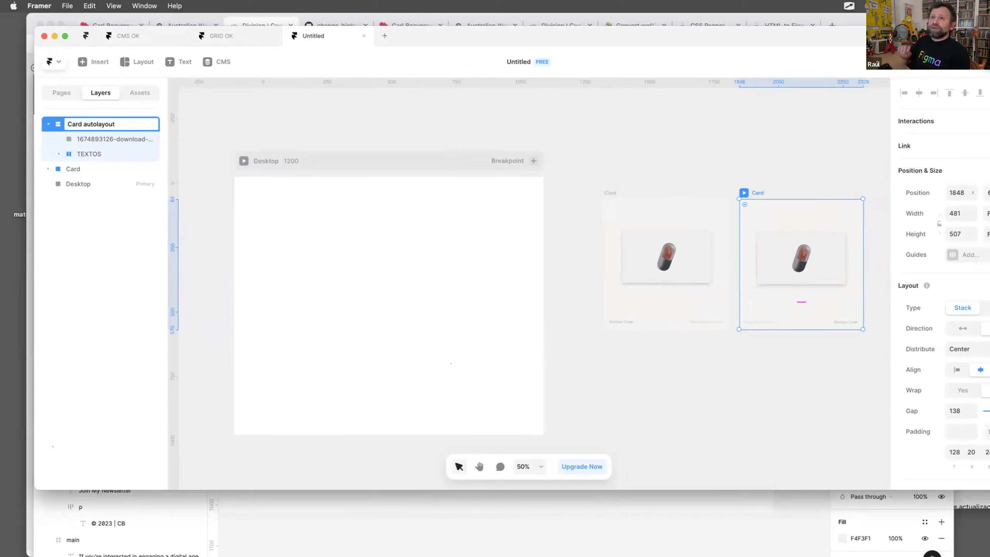
key(Return)
Rename the layer of the Card without auto layout as "Card constraints" and deselect it.
click(608, 193)
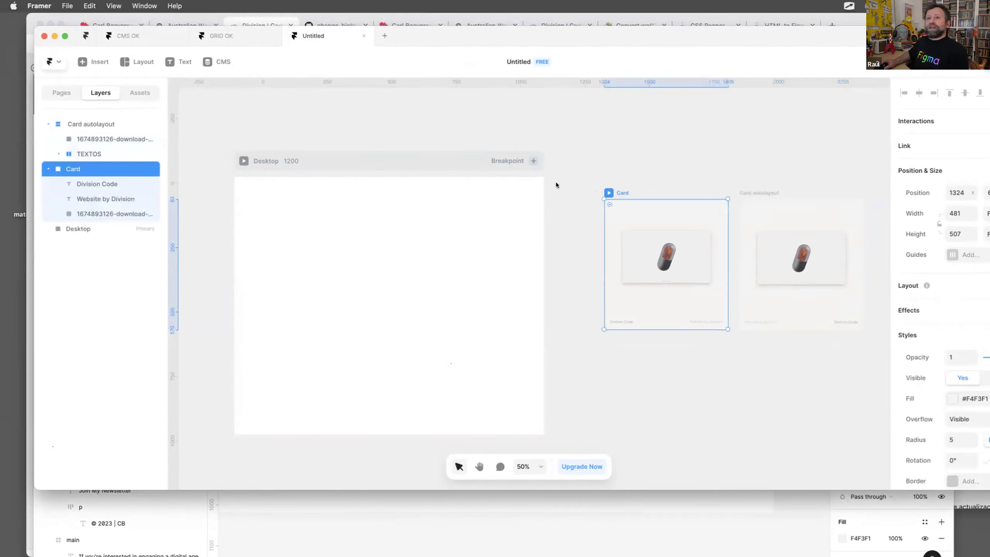
double_click(76, 164)
key(Right)
text(cons)
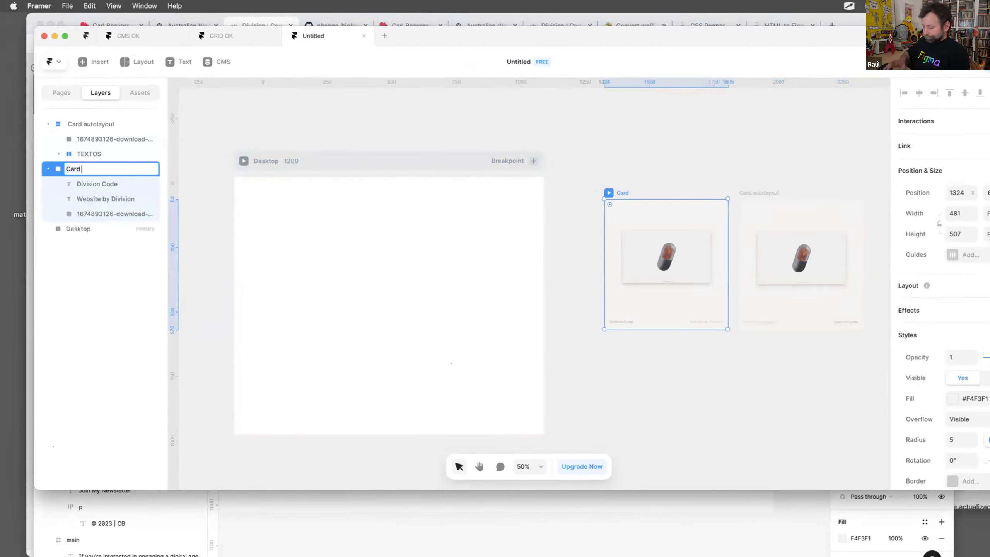
text(traints)
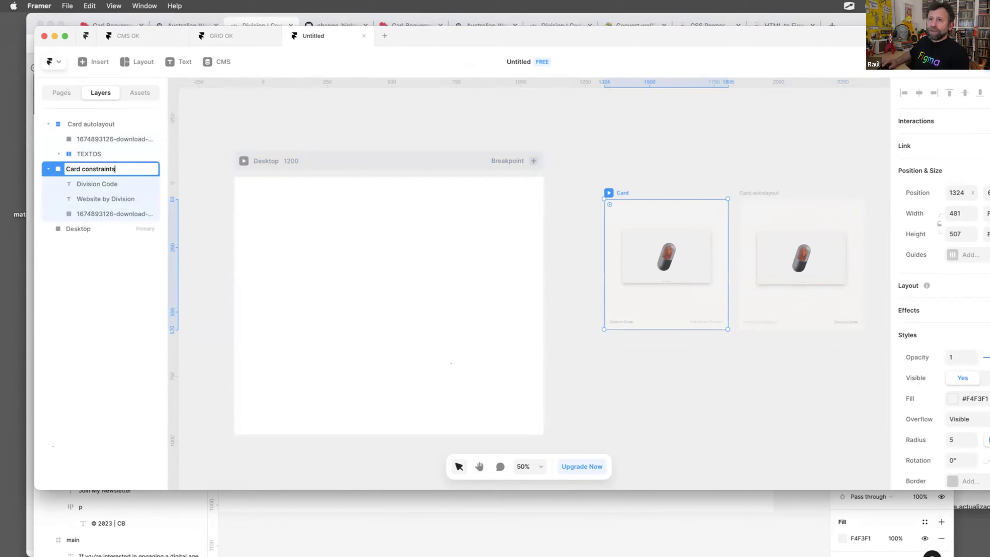
key(Return)
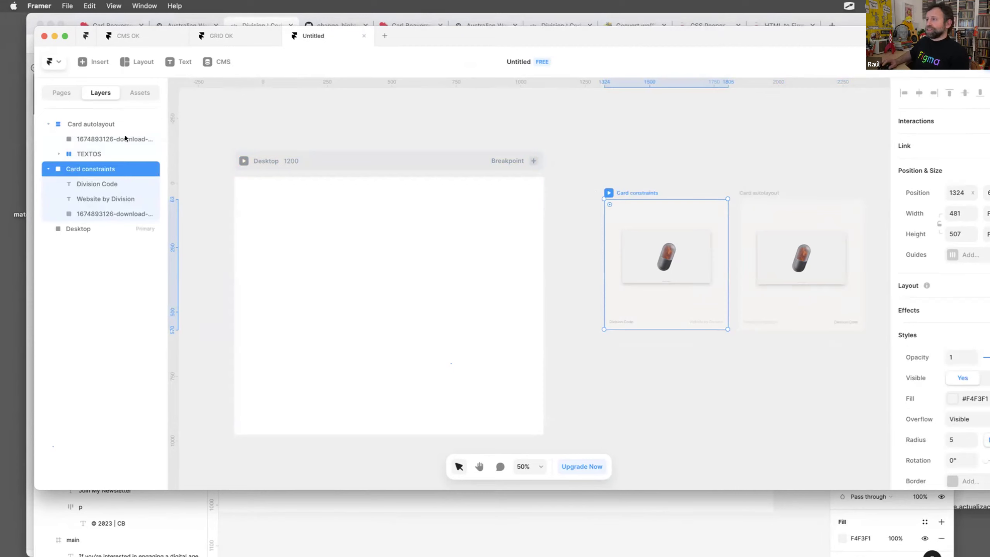
click(680, 154)
scroll(616, 164, left, 3)
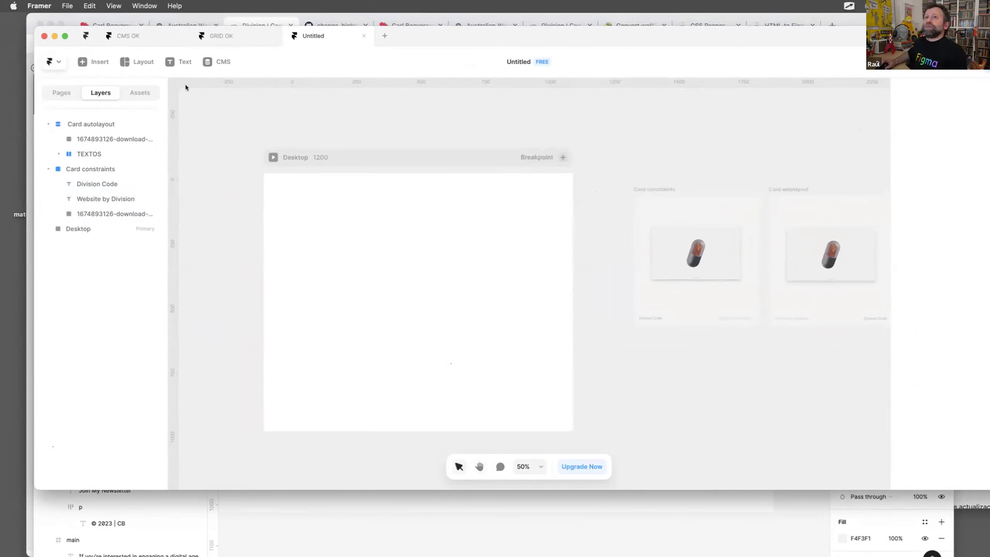
Switch to the CMS OK project and examine the Blog layout across its Desktop, Tablet and Phone breakpoints.
click(128, 34)
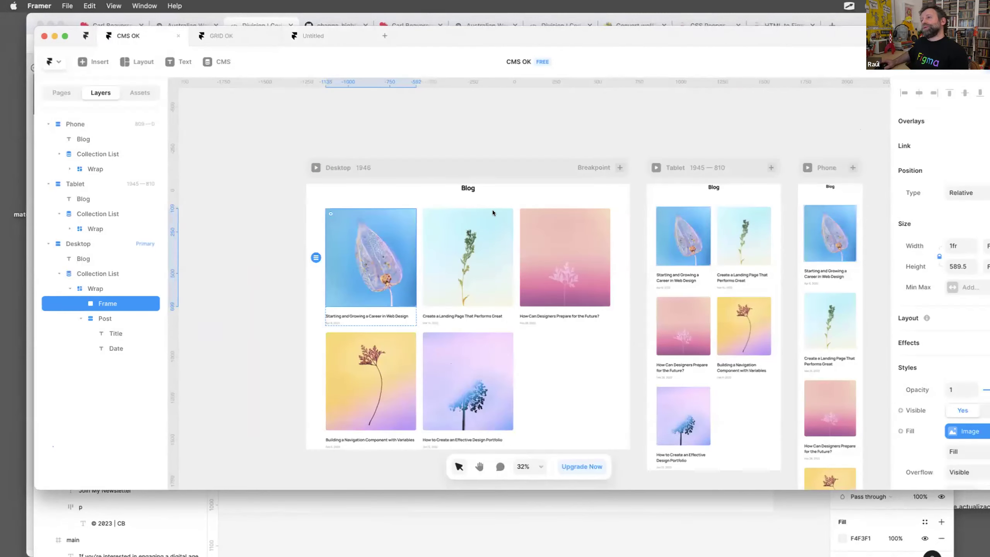
scroll(492, 210, up, 3)
scroll(483, 182, down, 5)
drag(484, 185, 475, 185)
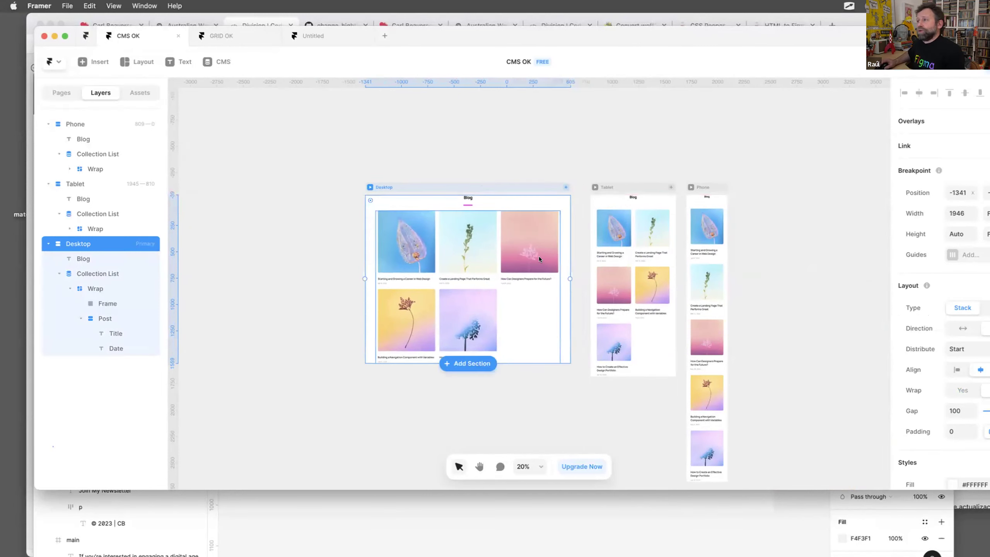
scroll(478, 228, down, 5)
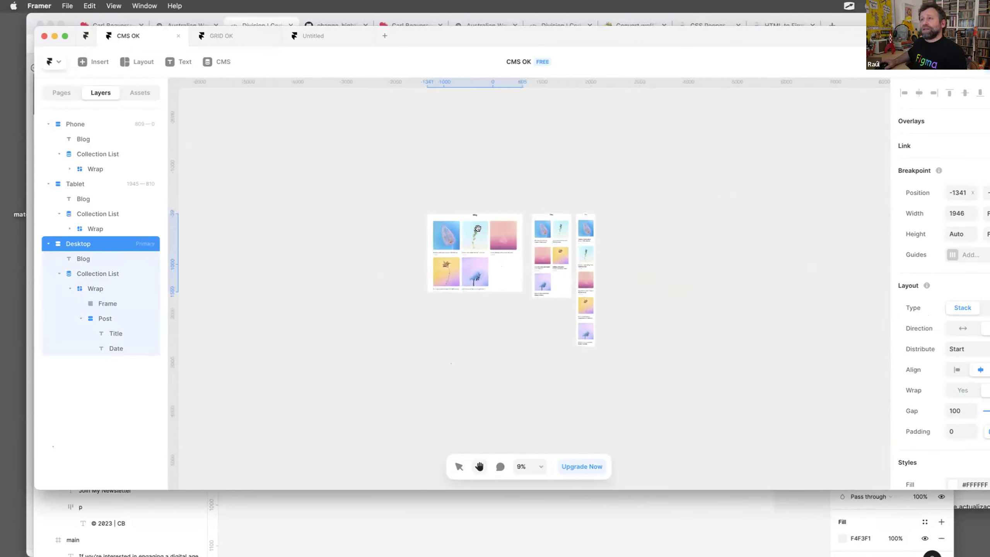
scroll(478, 229, up, 8)
scroll(478, 228, down, 2)
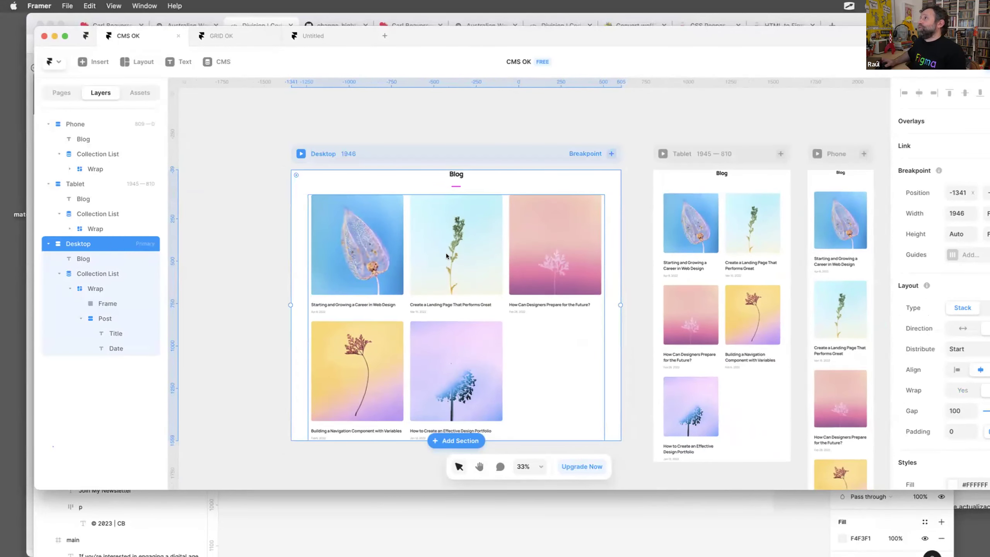
scroll(447, 253, up, 3)
scroll(447, 253, down, 4)
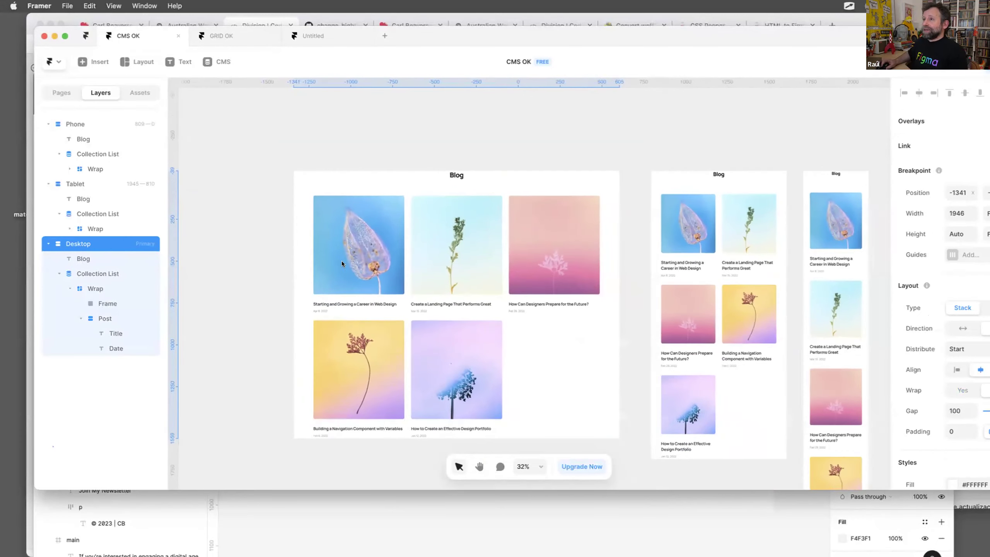
Open the CMS item of the first Desktop blog post, examine its title, slug and date fields, and close it.
click(357, 243)
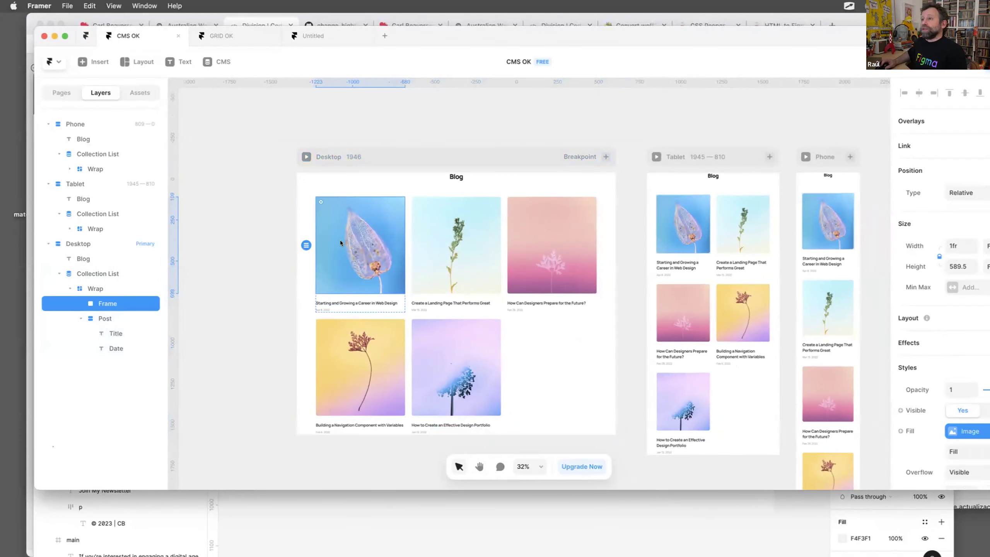
double_click(375, 220)
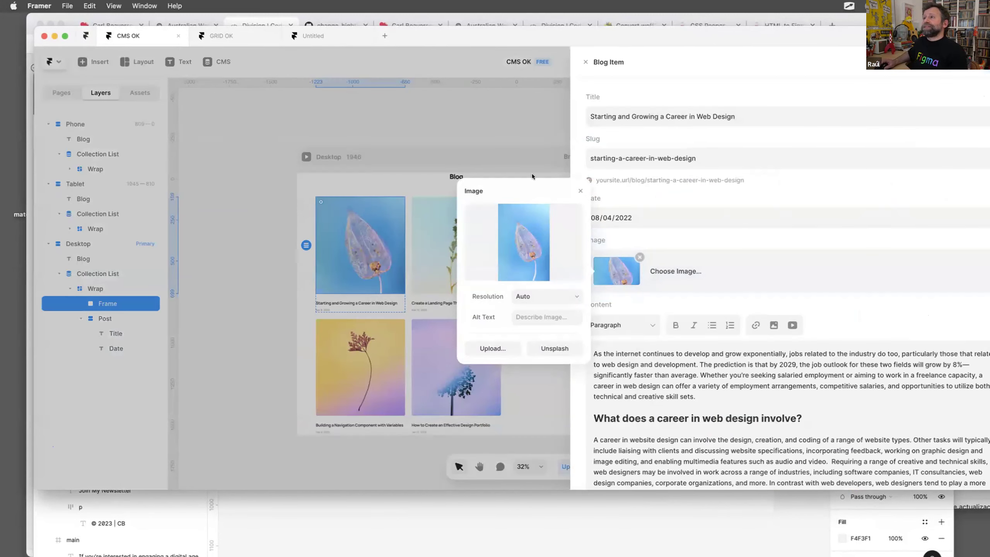
triple_click(732, 115)
triple_click(704, 156)
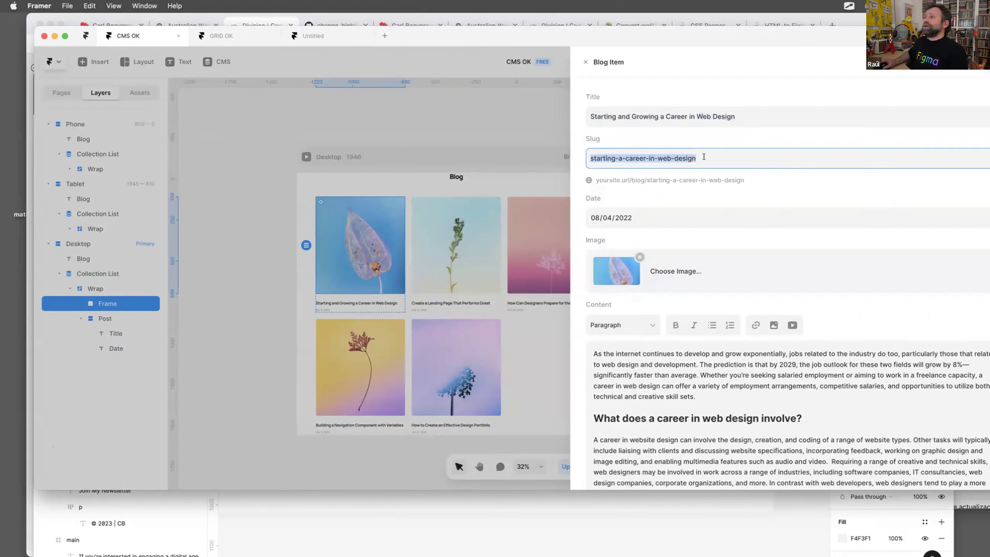
triple_click(607, 113)
key(Tab)
key(Left)
key(Tab)
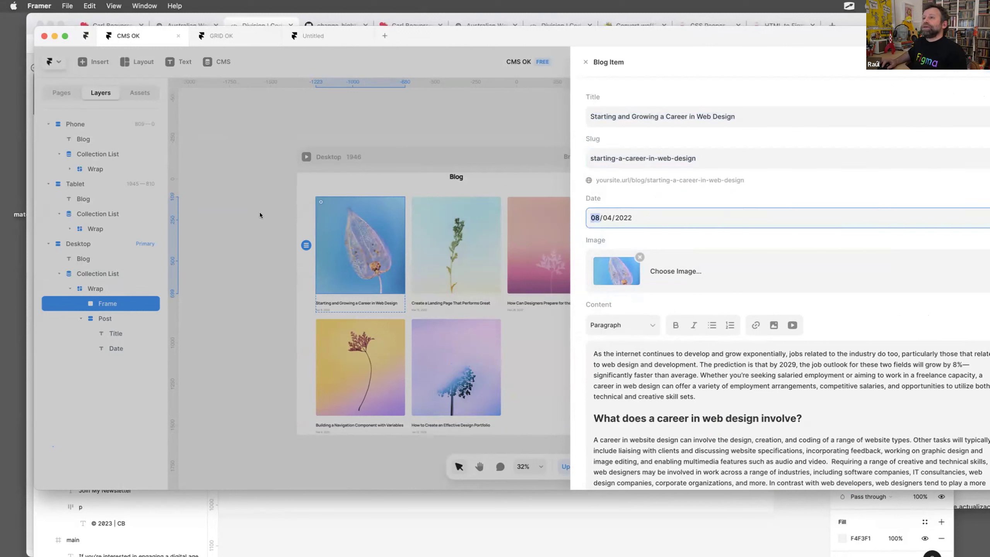
click(285, 233)
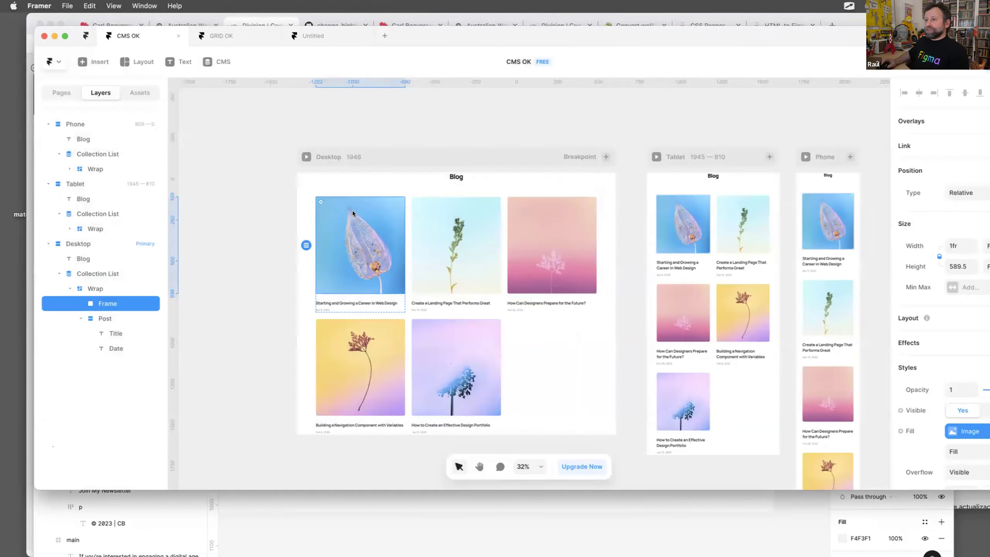
Try duplicating the image frame of the first Desktop blog post and undo the duplication.
key(super+d)
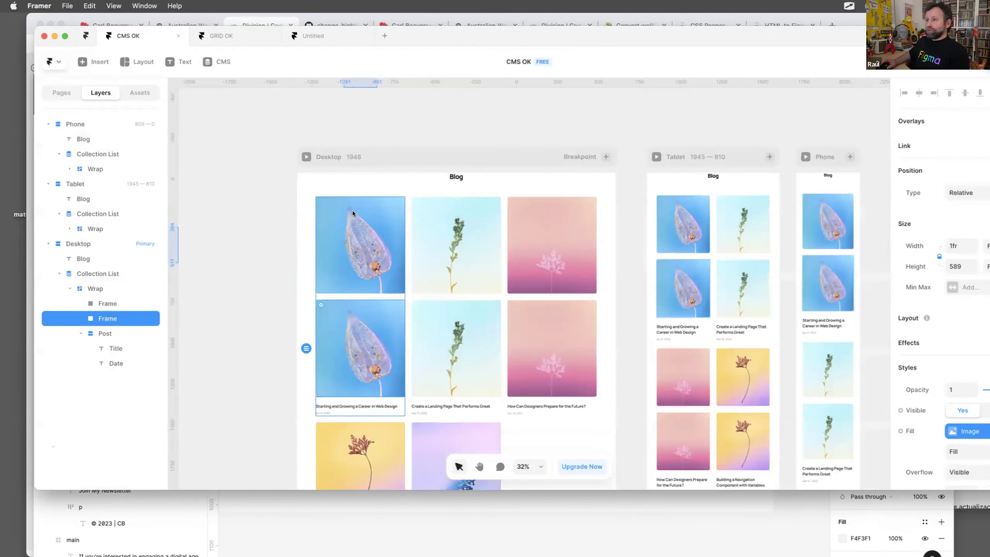
key(super+z)
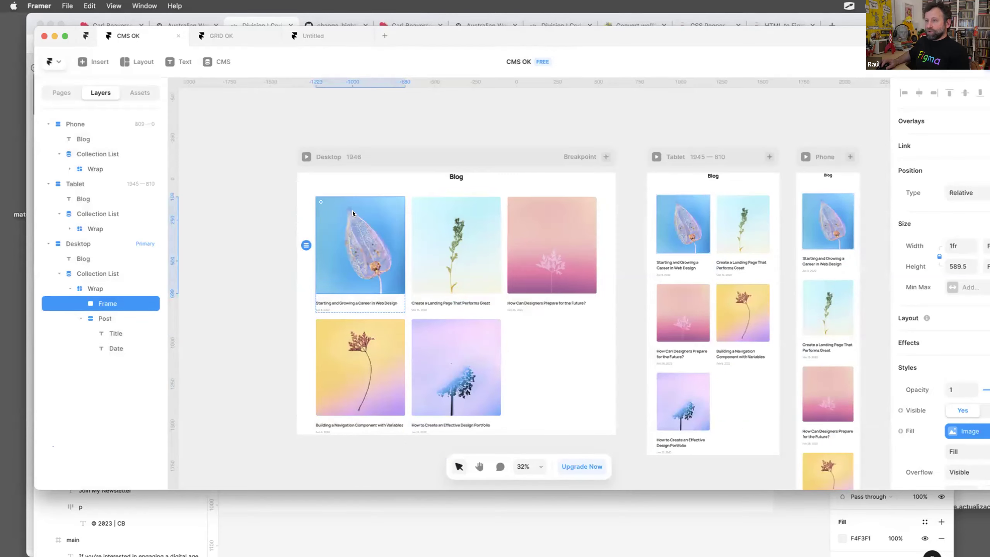
Reopen the first blog post's CMS item, bring its whole form into view for review, and close it.
double_click(353, 211)
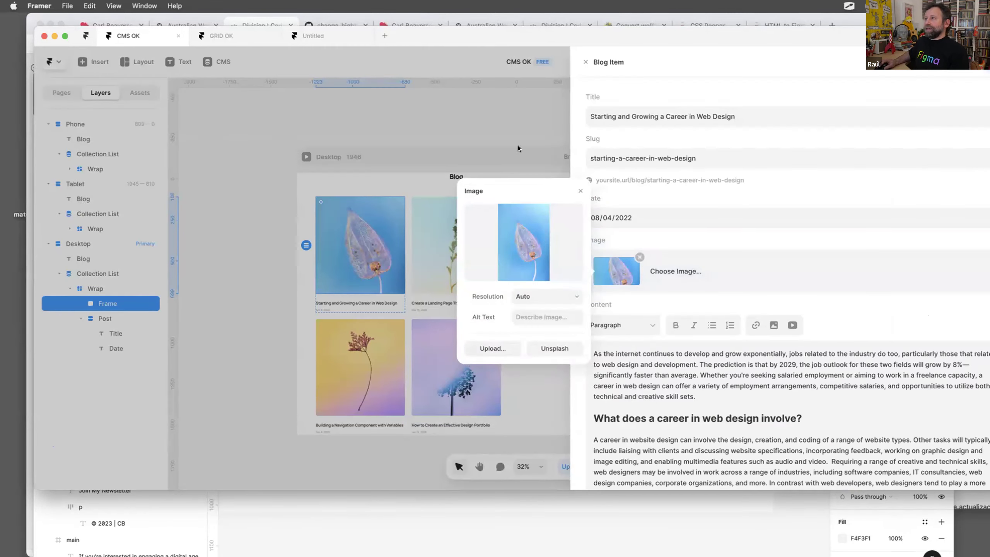
click(577, 164)
drag(615, 68, 548, 151)
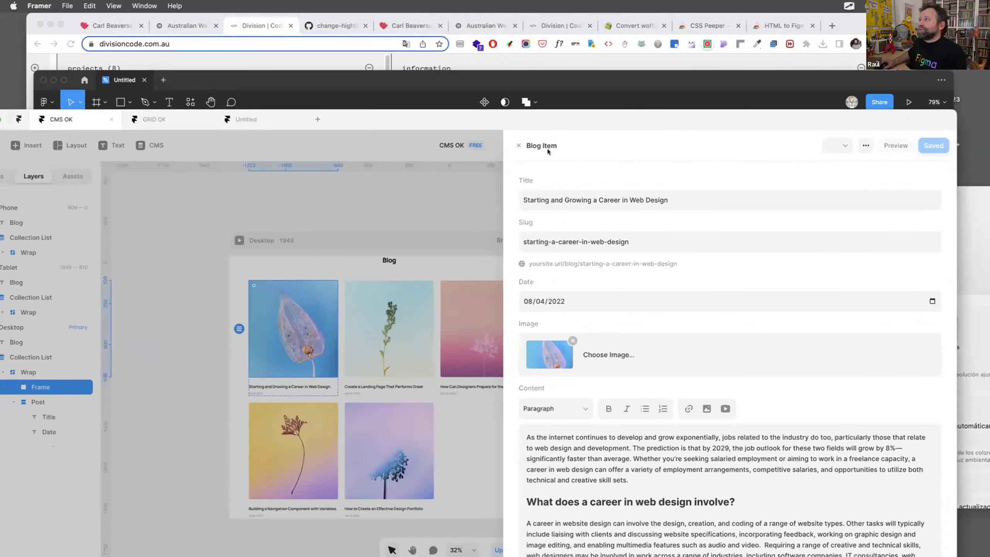
click(463, 145)
Open the project's CMS to show the Blog collection and reposition the window so the item table is in view.
drag(376, 117, 470, 105)
click(231, 133)
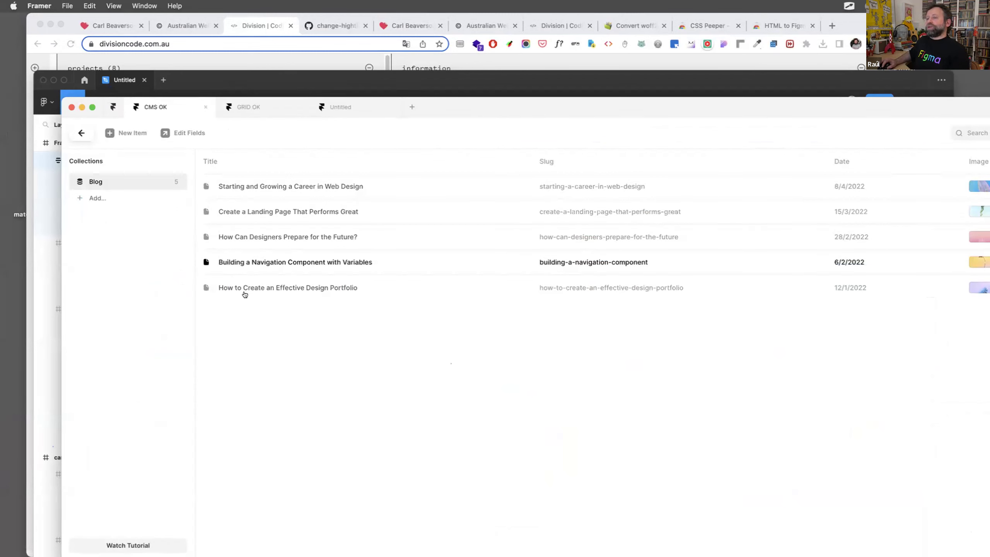
drag(843, 97, 772, 121)
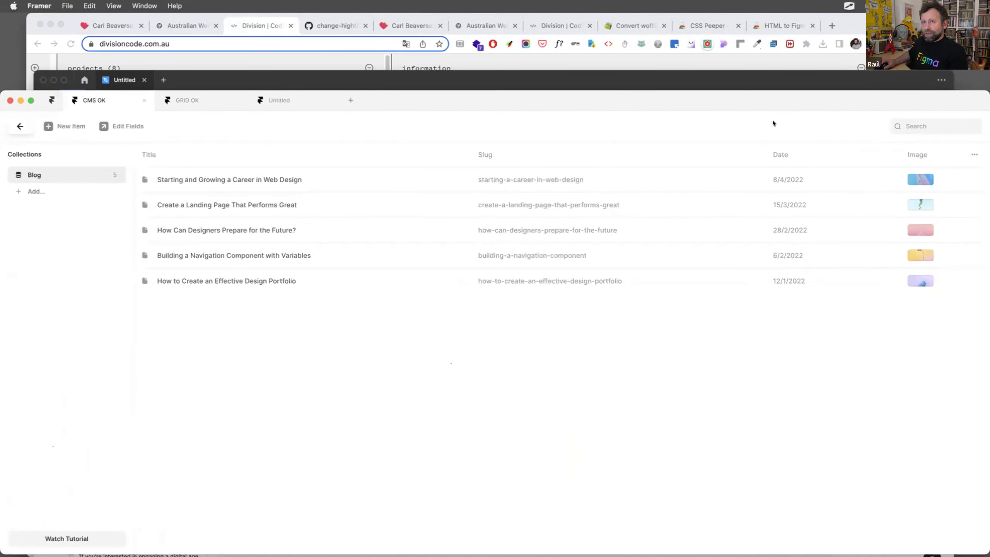
Start a new item in the Blog collection with the title "Hola soy una prueba".
click(66, 124)
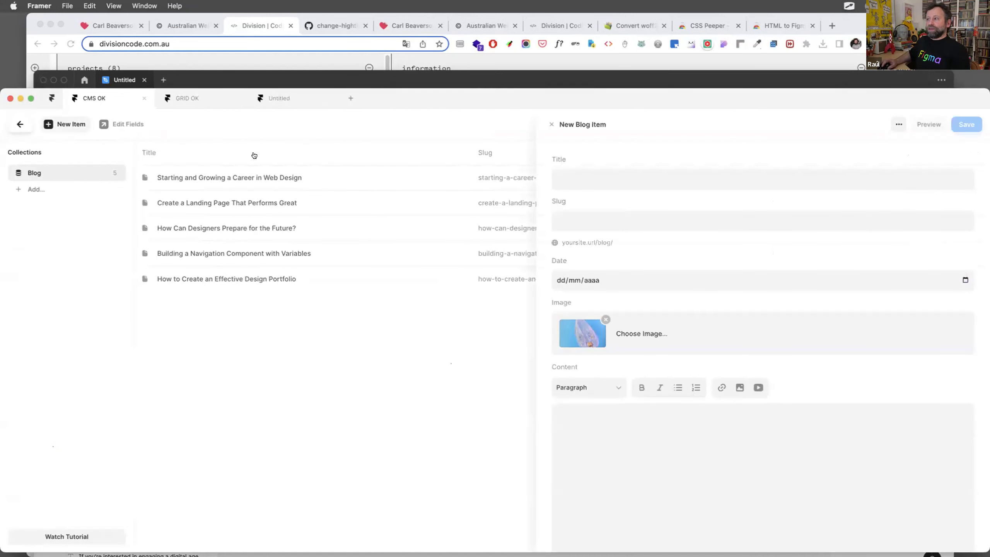
click(654, 171)
text(H)
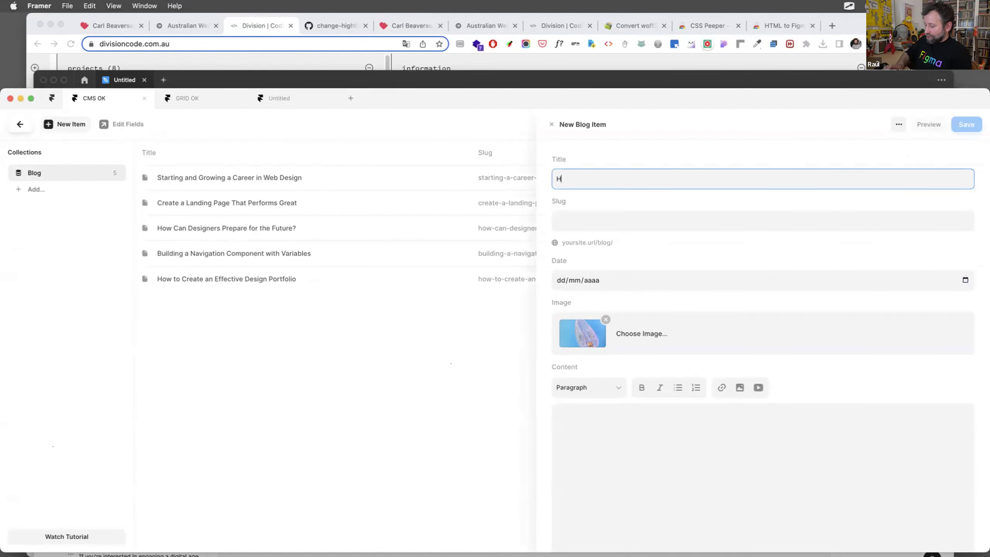
text(ola soy una pr)
text(ye)
key(BackSpace)
key(BackSpace)
text(ue)
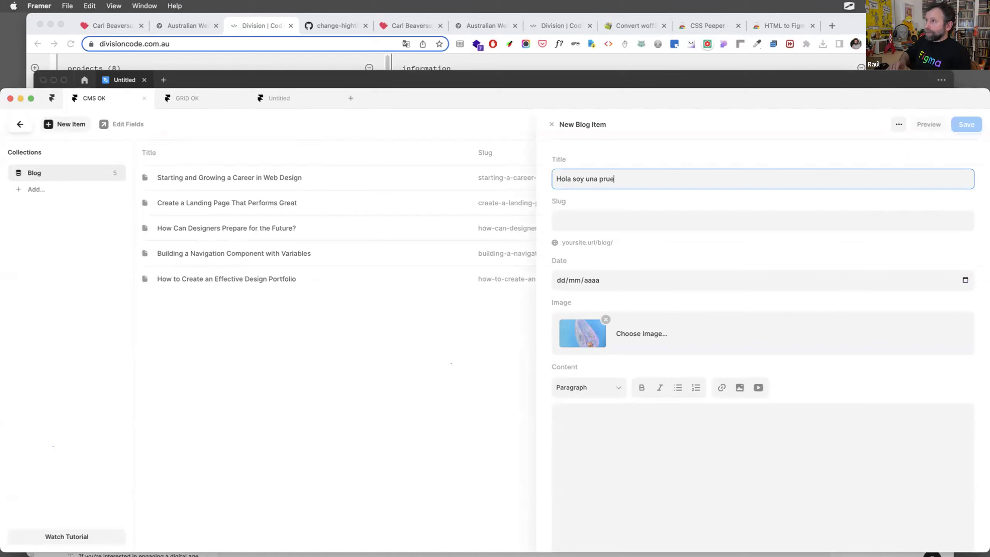
text(ba)
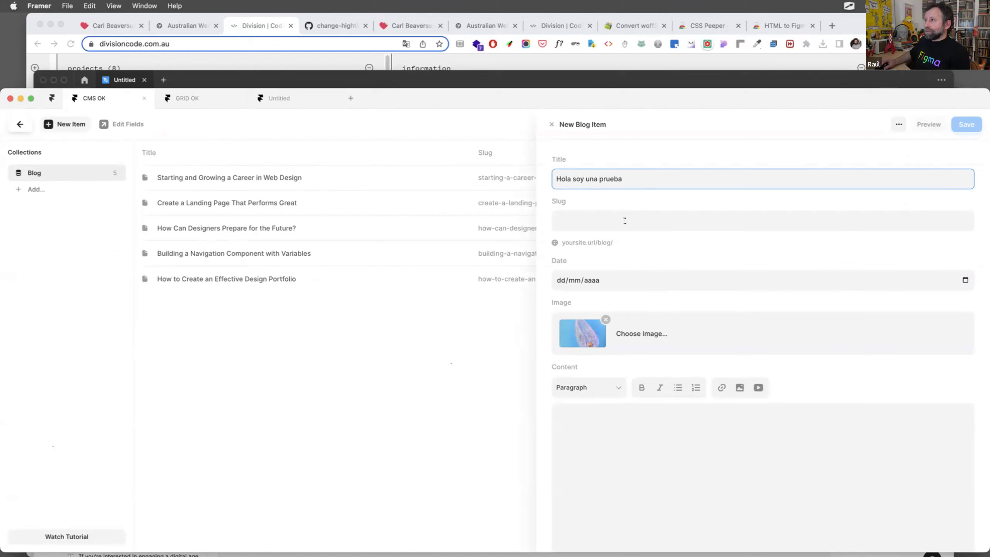
Set the new item's image to the Unsplash photo of a woman sitting on the ground and enter "kjsdh kjskjs hkjsh kjs" as content.
click(582, 334)
click(509, 411)
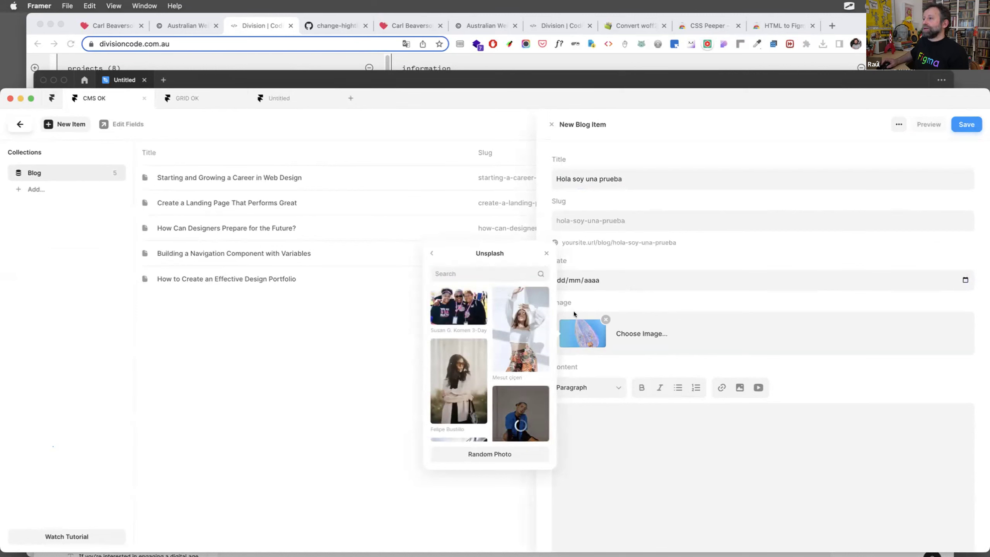
click(613, 423)
text(kjsdh kjskjs hkjsh kjs)
Set the new blog item's date to 25/02/2023, save the item and close its form.
click(966, 123)
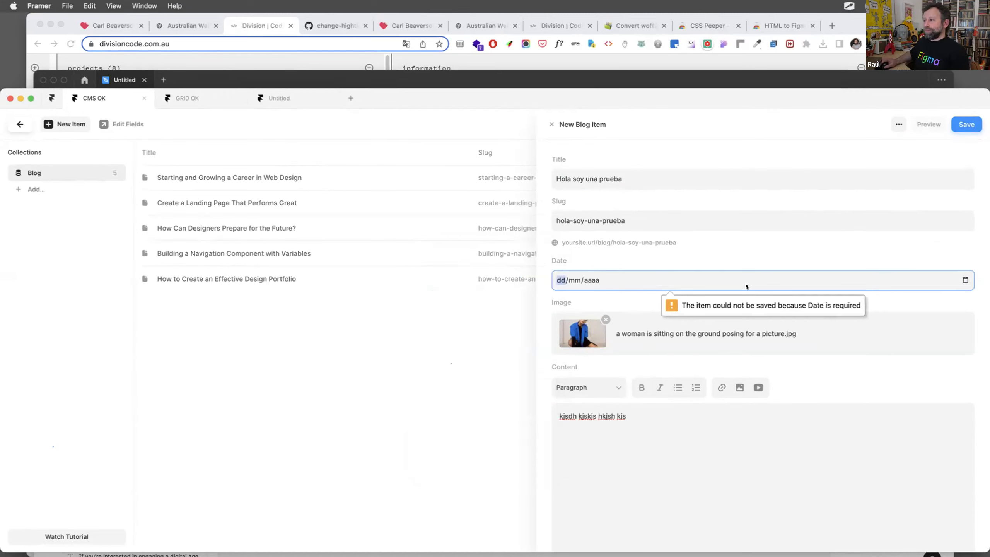
click(965, 279)
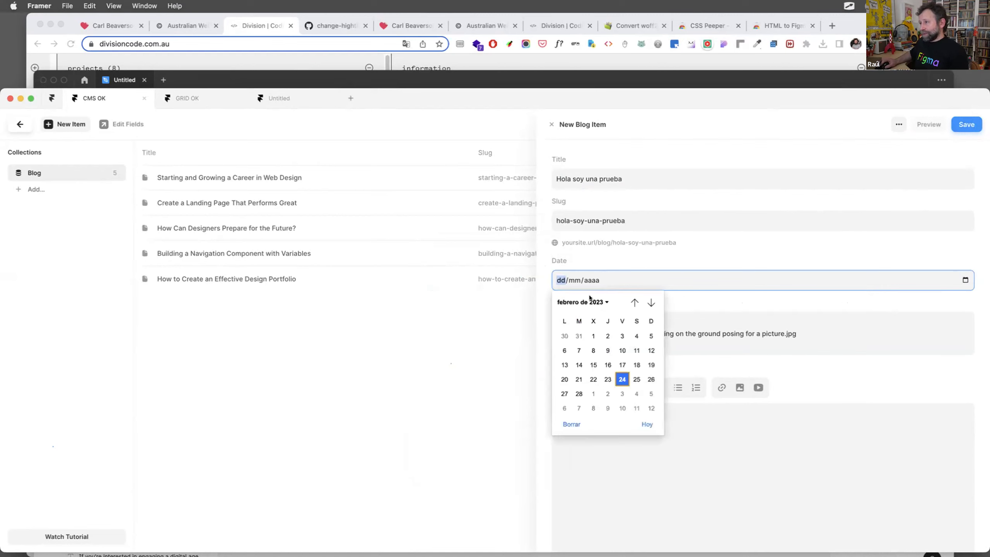
click(637, 379)
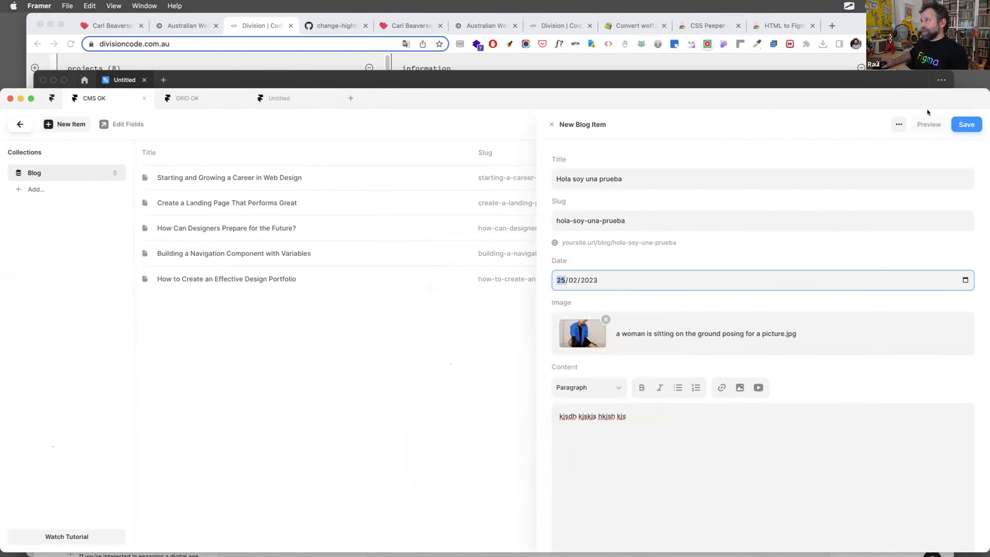
click(967, 125)
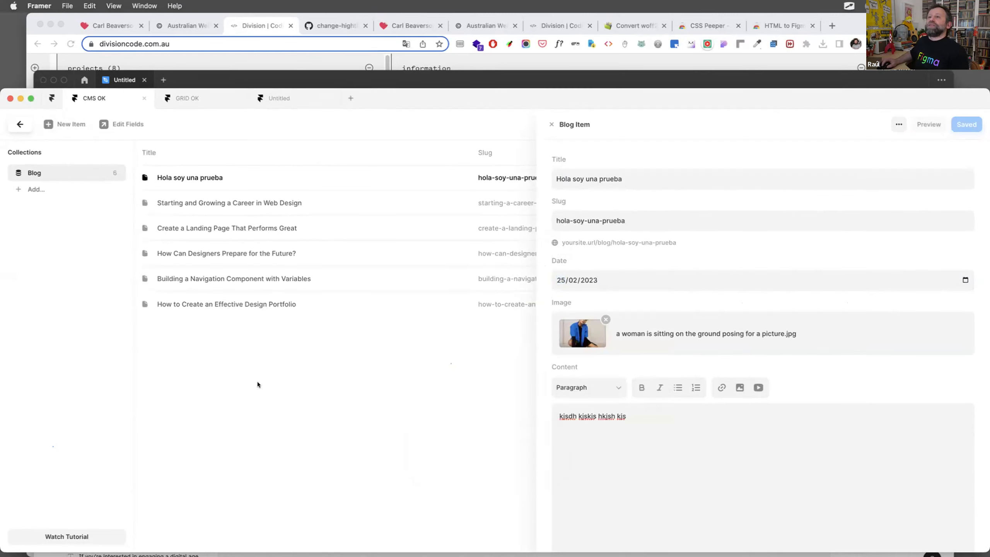
click(257, 384)
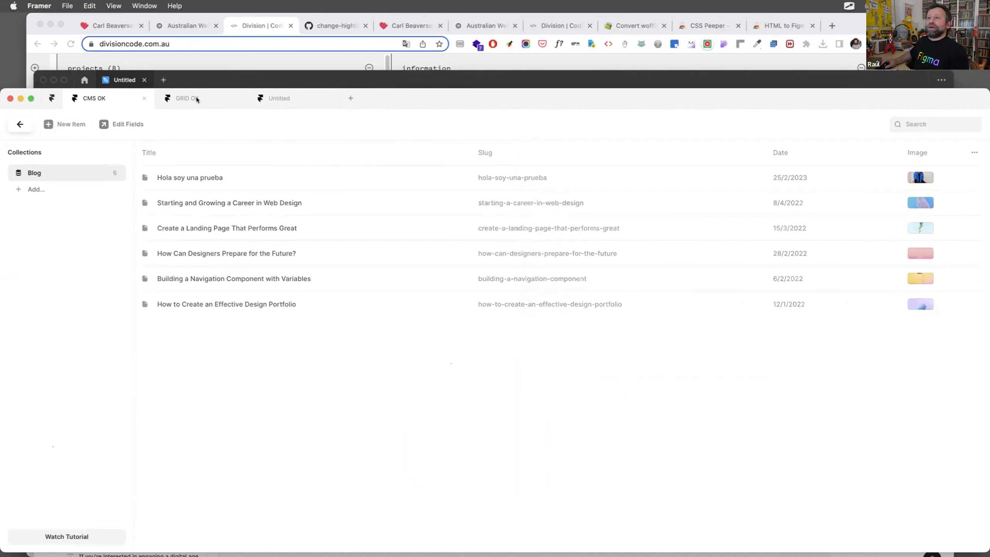
Return to the blog page canvas and examine the new post's card across the Desktop, Tablet and Phone breakpoints.
click(20, 124)
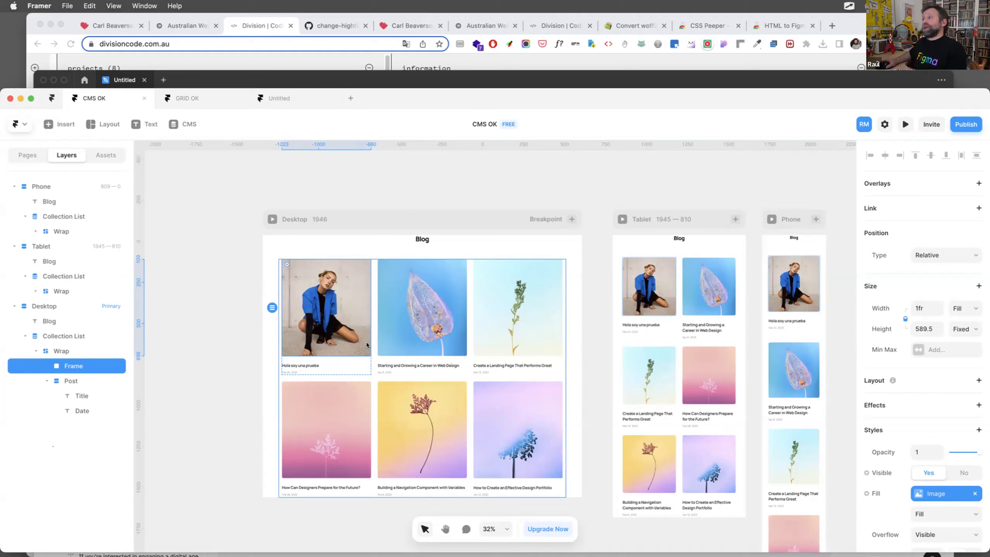
click(576, 182)
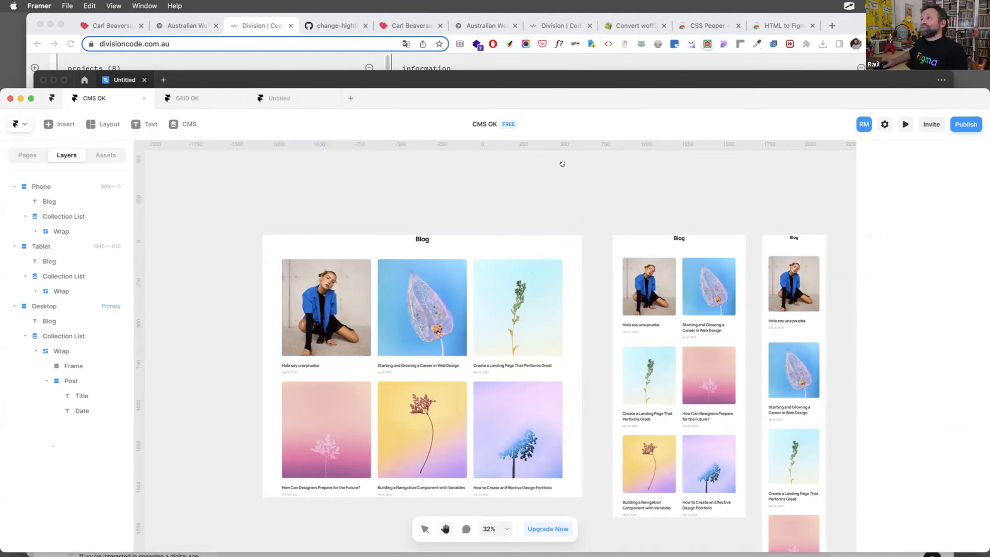
scroll(561, 161, down, 3)
scroll(561, 162, right, 3)
scroll(529, 164, right, 2)
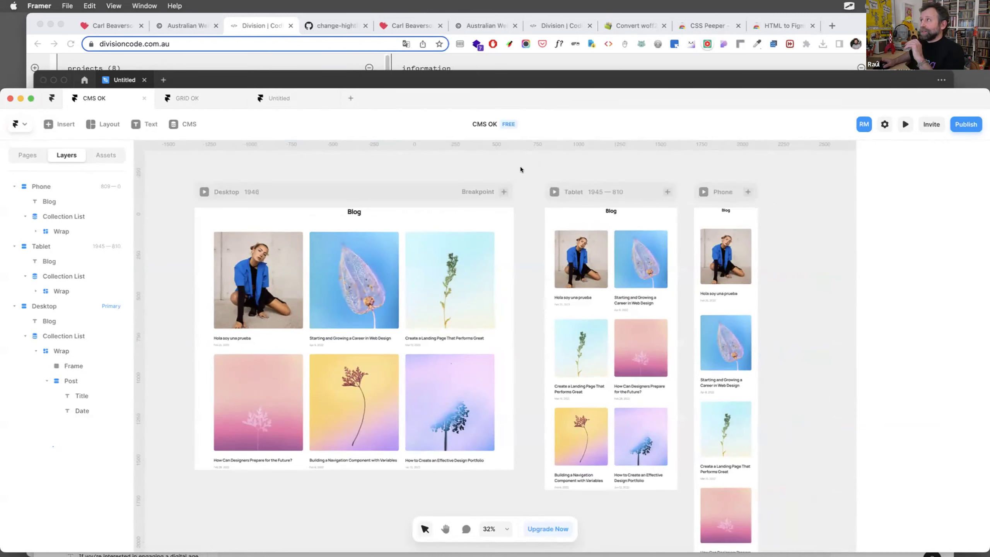
click(315, 191)
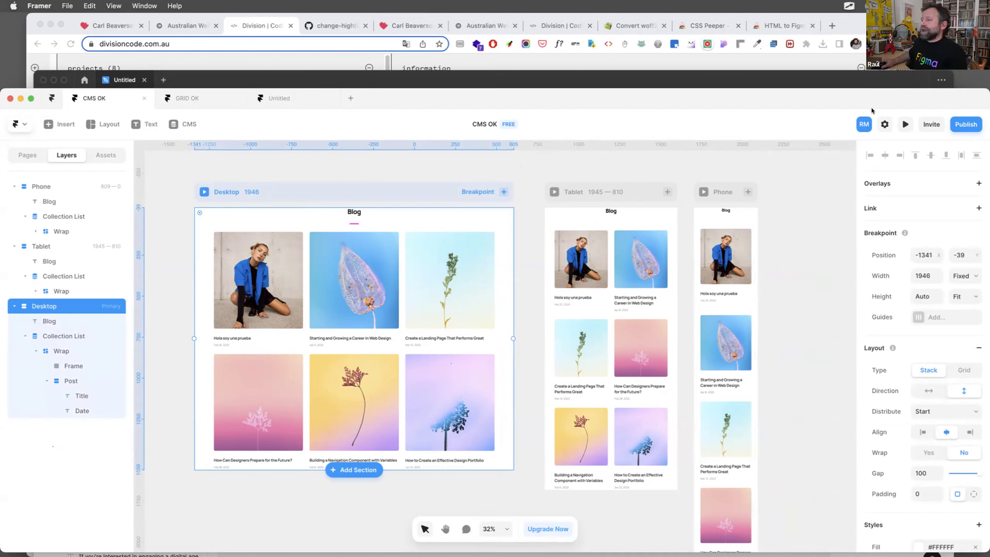
click(274, 270)
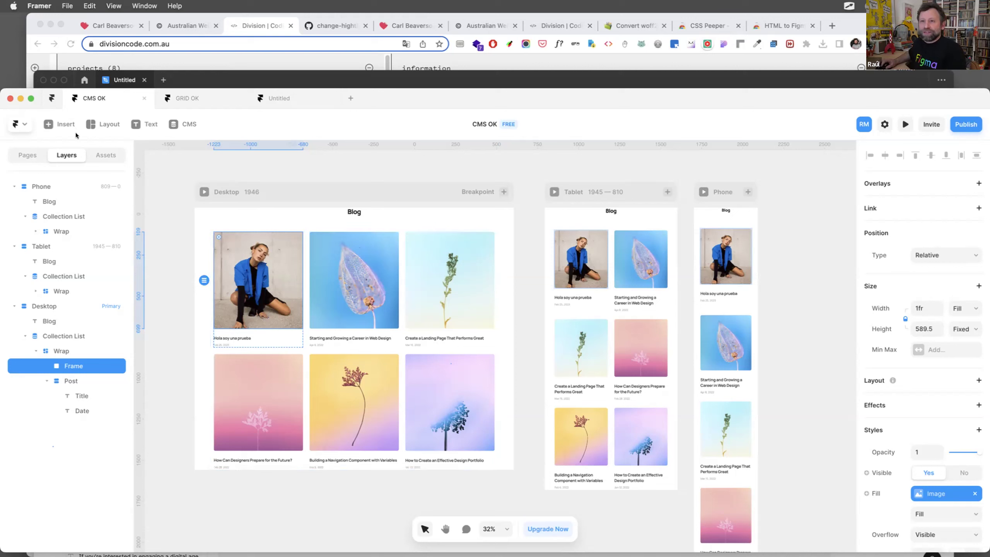
Browse the insertable forms, media elements and ready-made sections, and close the catalogue without adding anything.
click(59, 124)
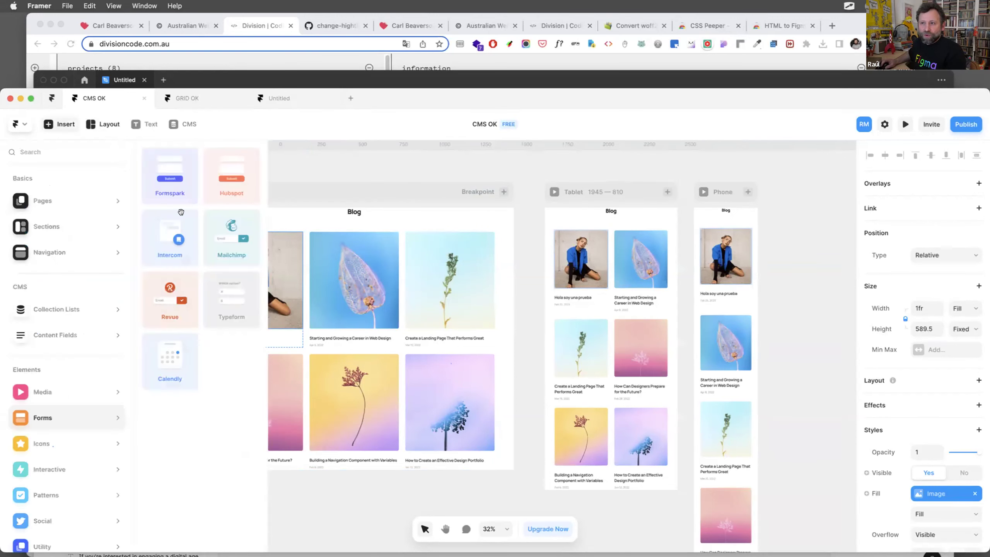
mouse_move(60, 393)
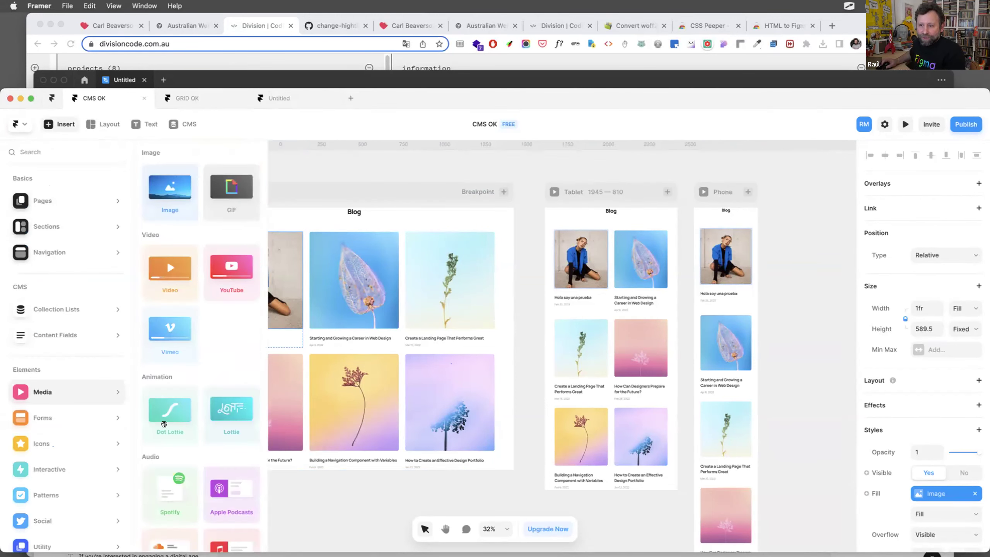
mouse_move(57, 226)
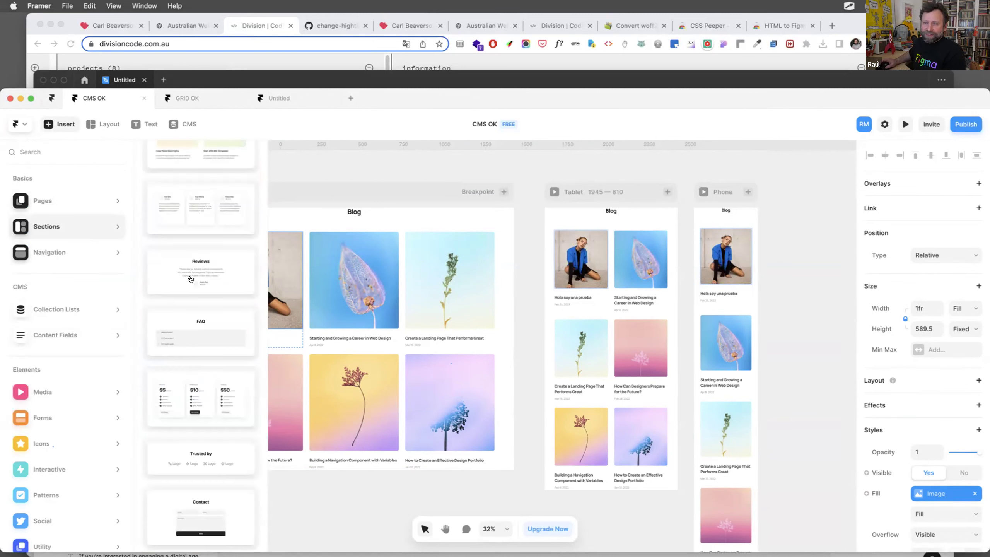
scroll(191, 279, up, 3)
scroll(192, 275, down, 5)
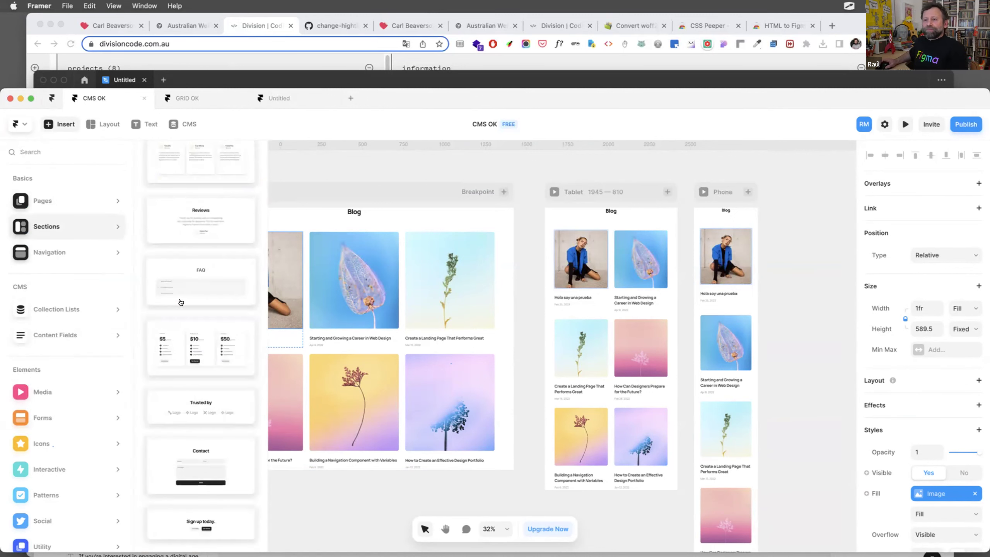
scroll(70, 199, down, 1)
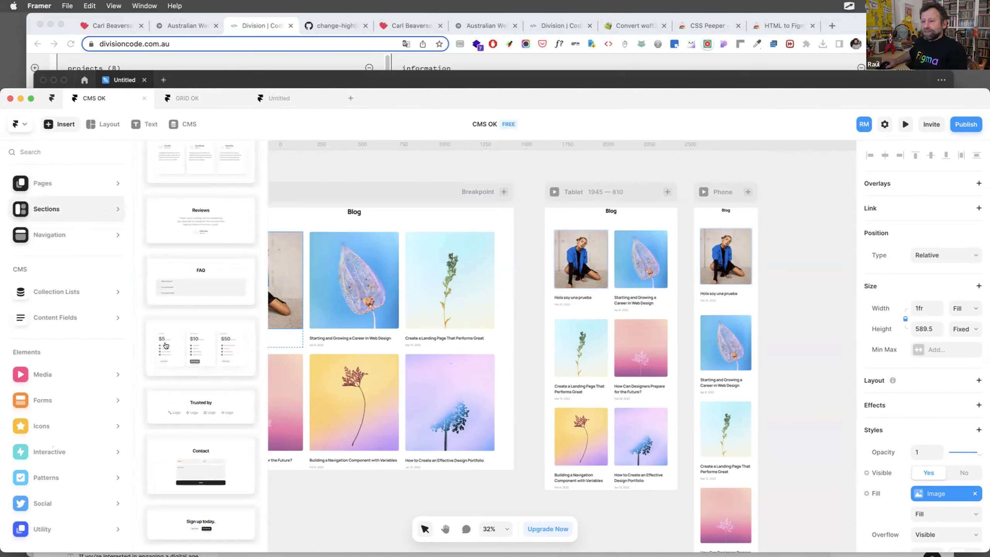
mouse_move(58, 375)
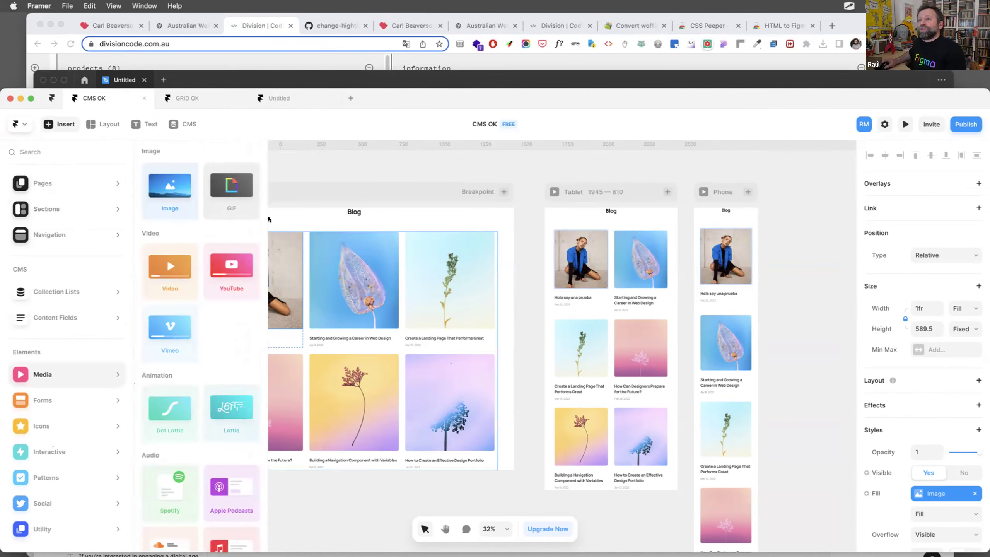
key(Escape)
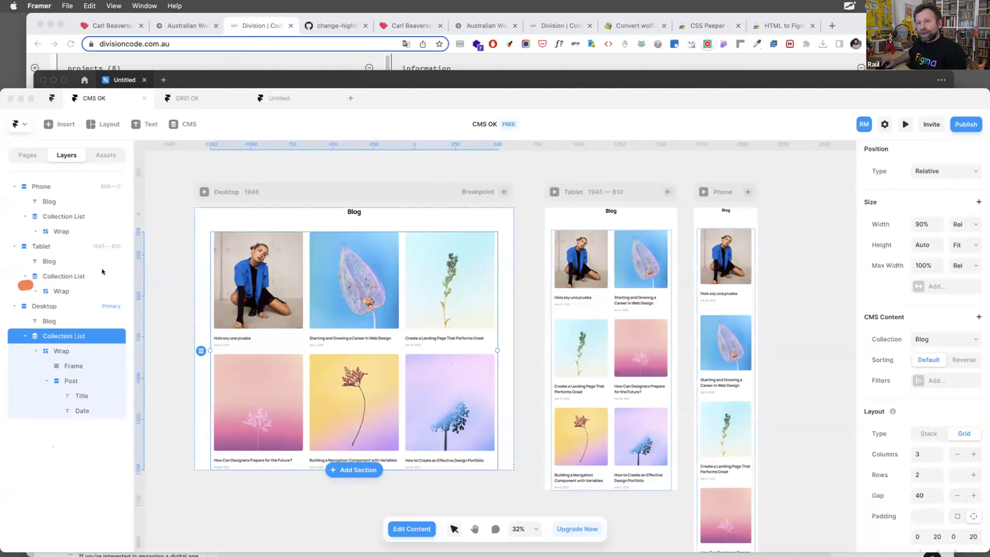
mouse_move(26, 285)
mouse_down()
mouse_move(107, 262)
mouse_move(8, 266)
mouse_move(19, 287)
mouse_move(37, 284)
mouse_up()
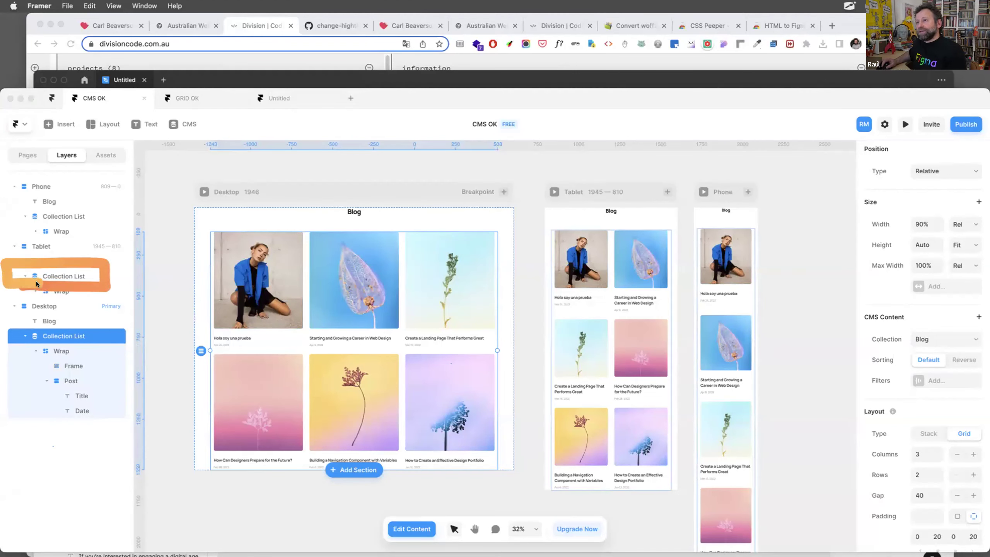
mouse_move(160, 347)
mouse_down()
mouse_move(273, 322)
mouse_move(250, 354)
mouse_up()
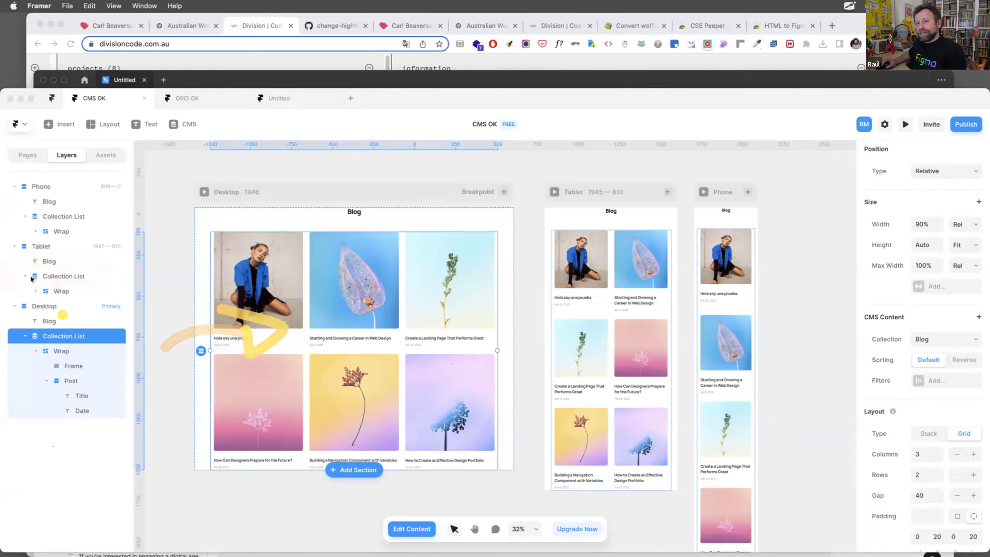
mouse_move(32, 279)
mouse_down()
mouse_move(117, 265)
mouse_move(16, 290)
mouse_up()
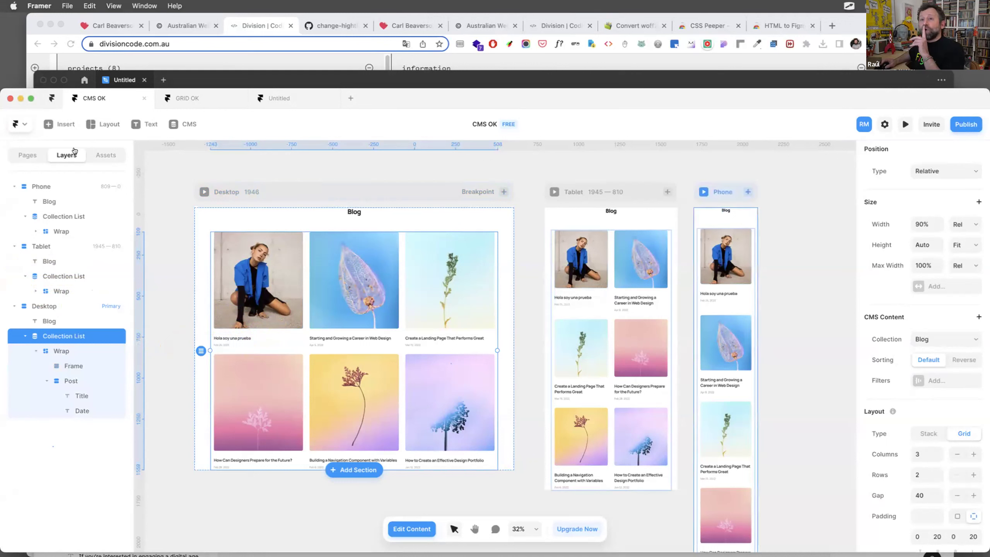
Show the project's list of pages and try to add a page under its CMS section.
click(29, 155)
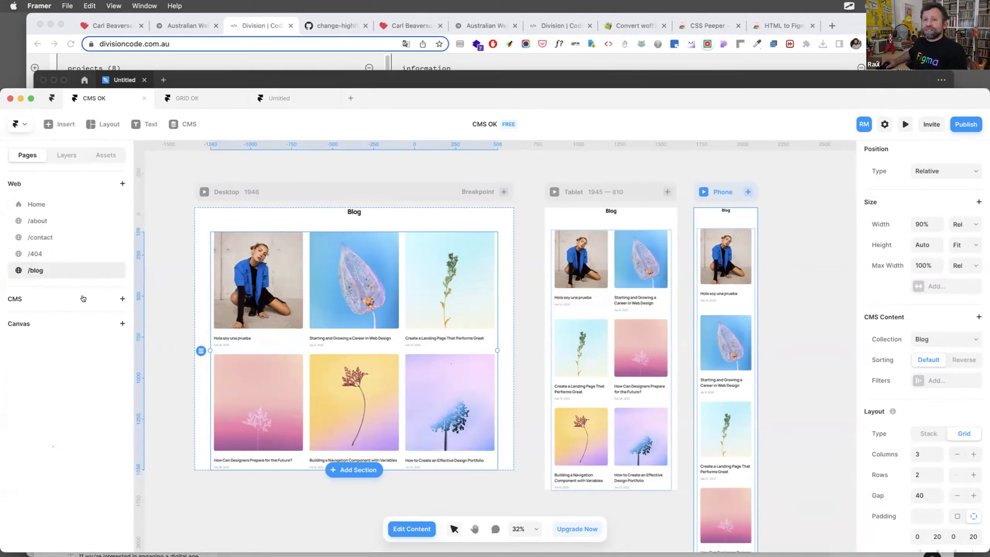
click(53, 299)
click(36, 296)
click(37, 296)
click(122, 299)
click(116, 298)
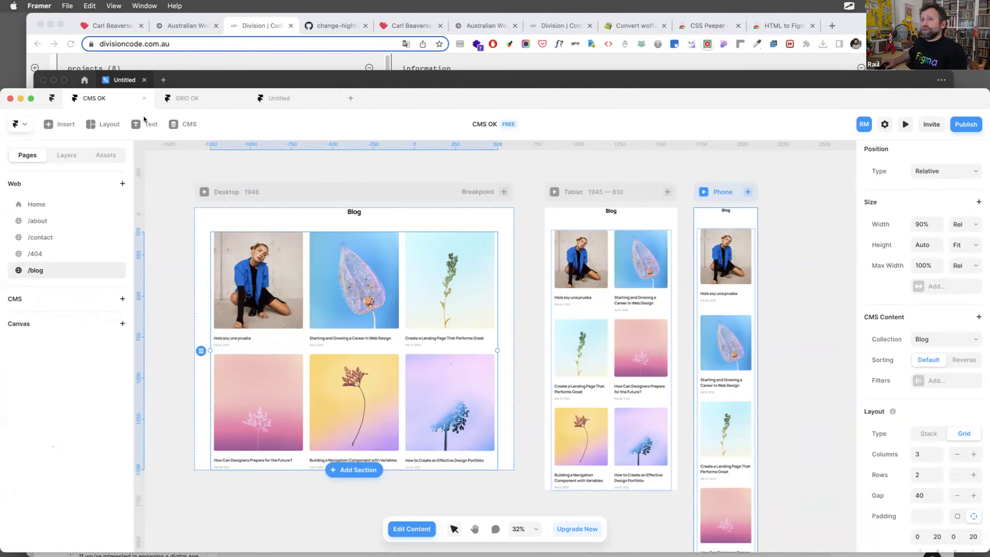
Try to add another collection alongside Blog in the project's CMS, and return to the blog page canvas.
click(188, 125)
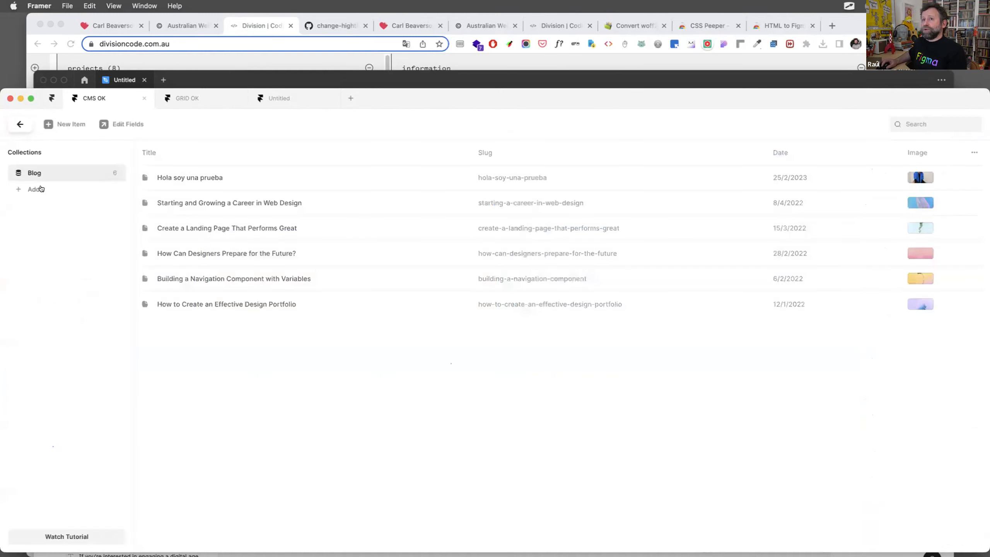
click(37, 189)
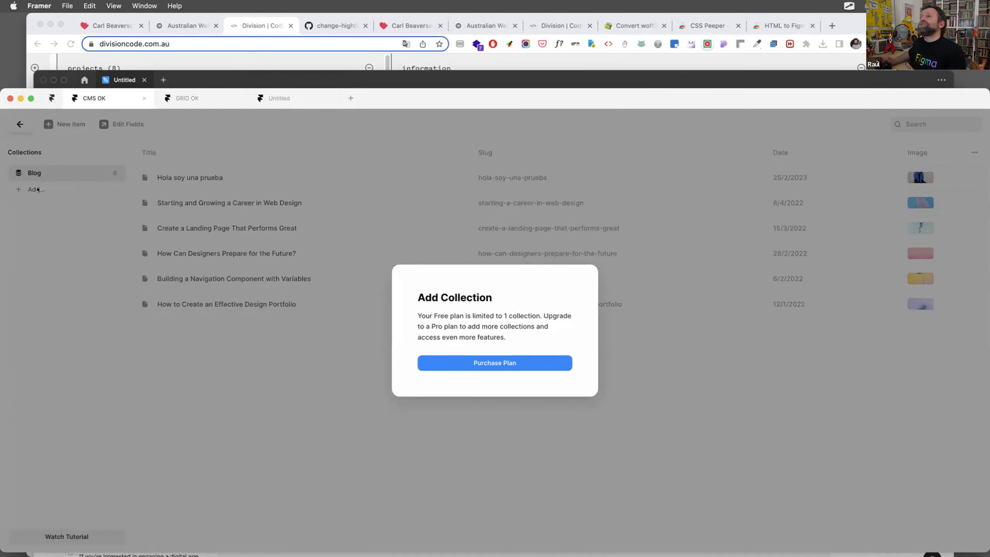
click(606, 320)
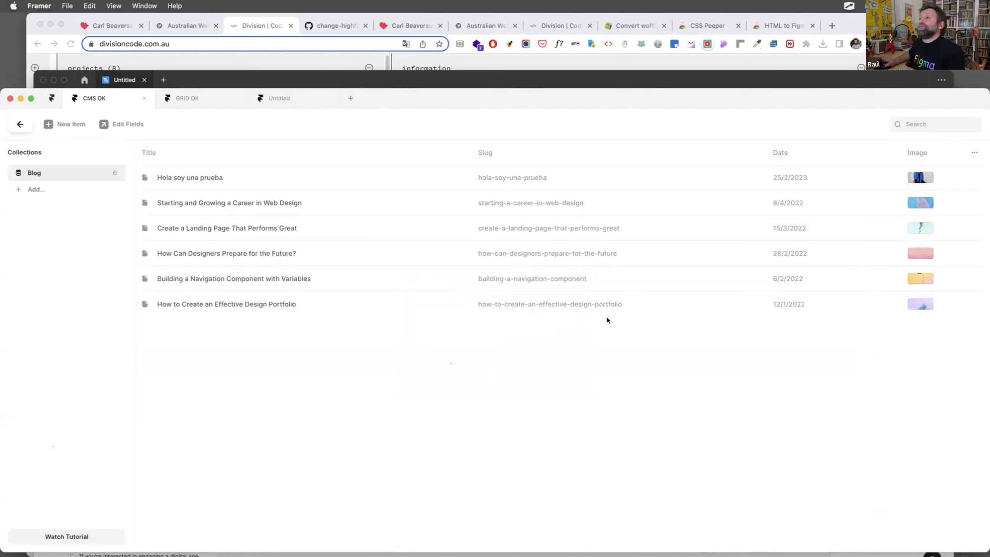
click(21, 124)
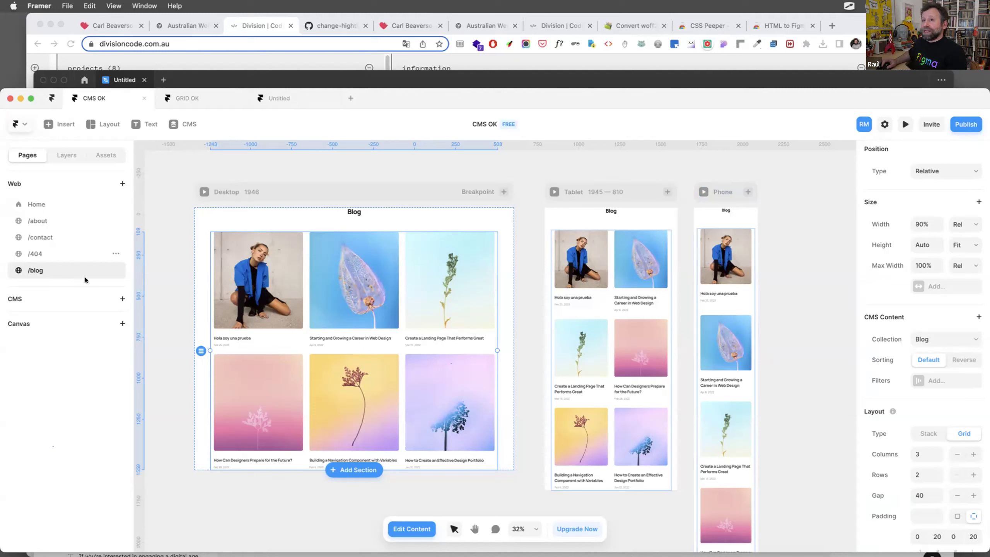
Open the /404 page and check the Convert to CMS Page option for the /404 and /contact pages without applying it.
click(51, 252)
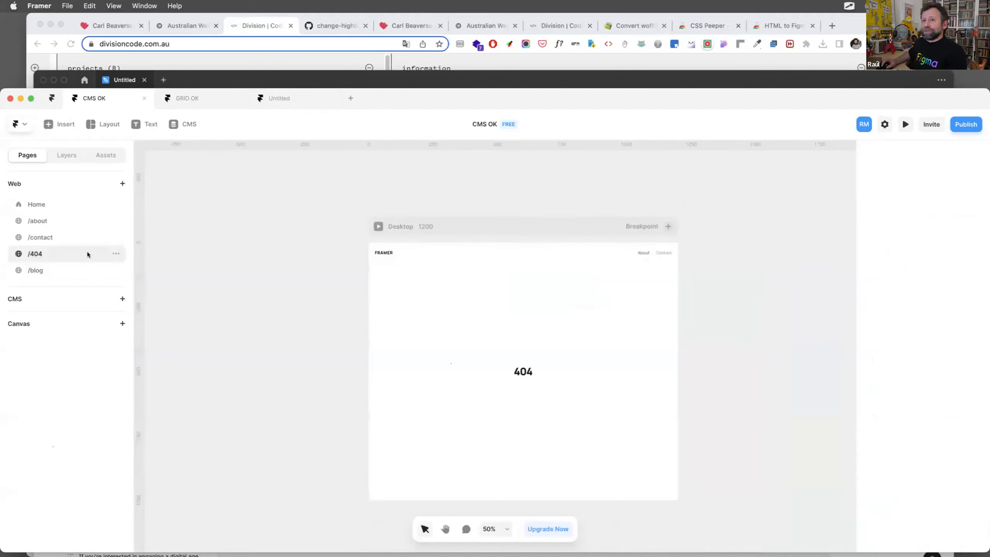
click(115, 253)
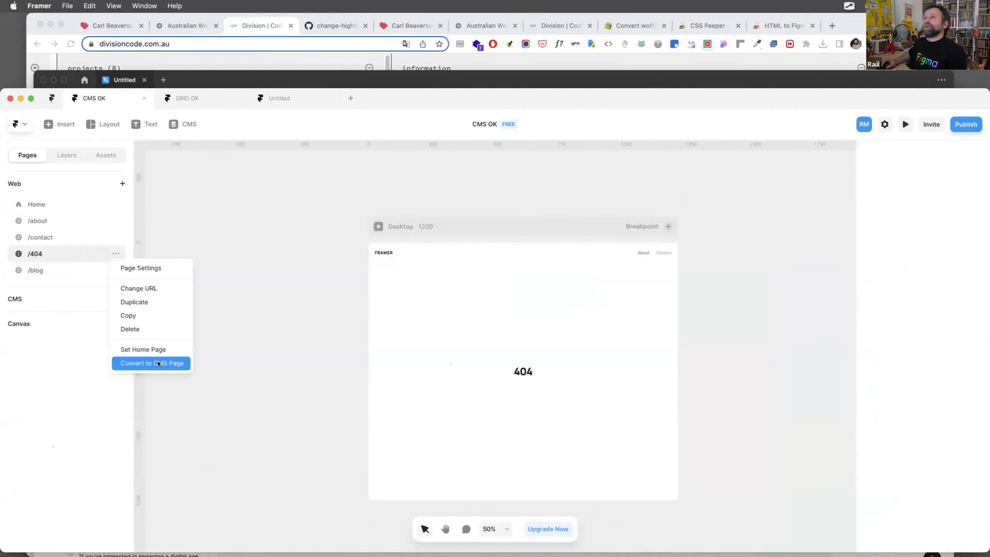
click(74, 233)
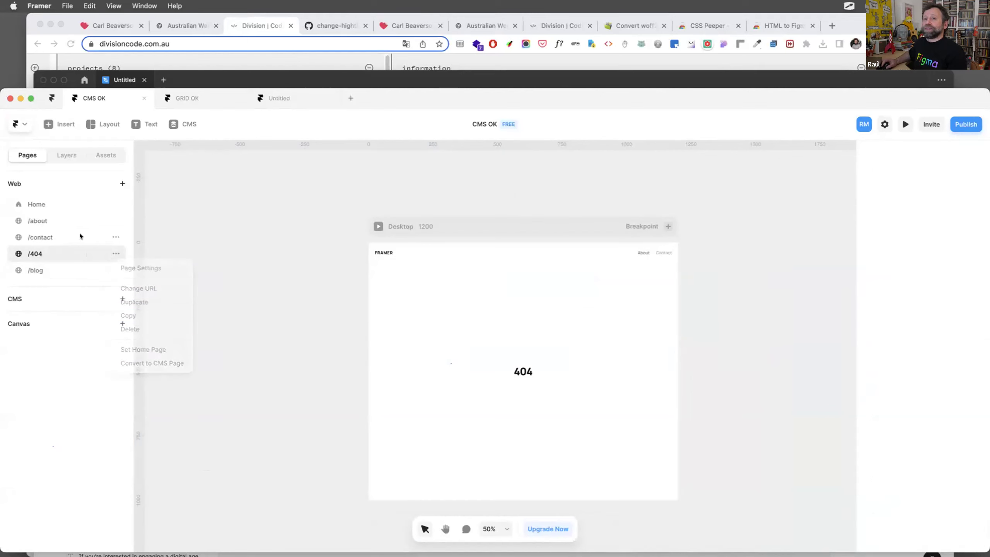
click(115, 237)
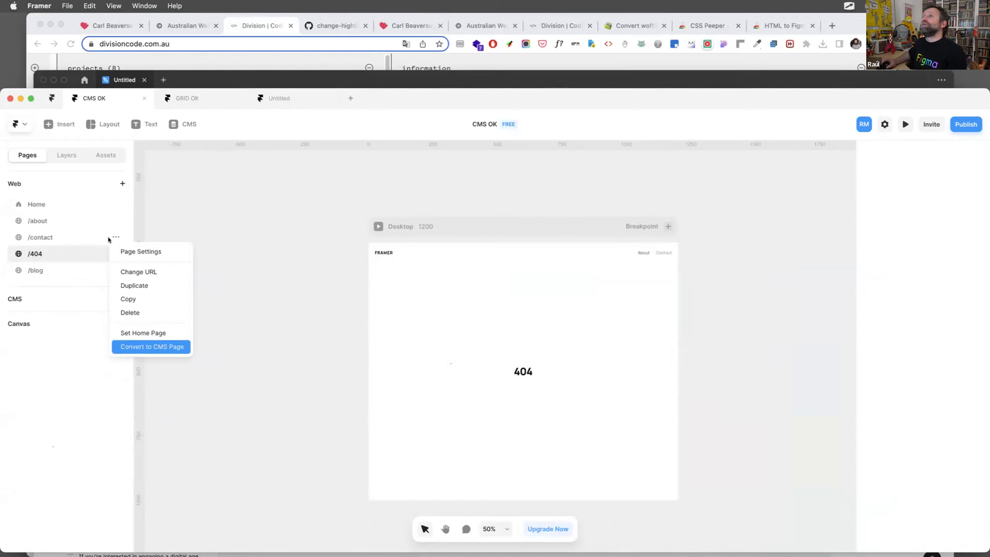
click(233, 203)
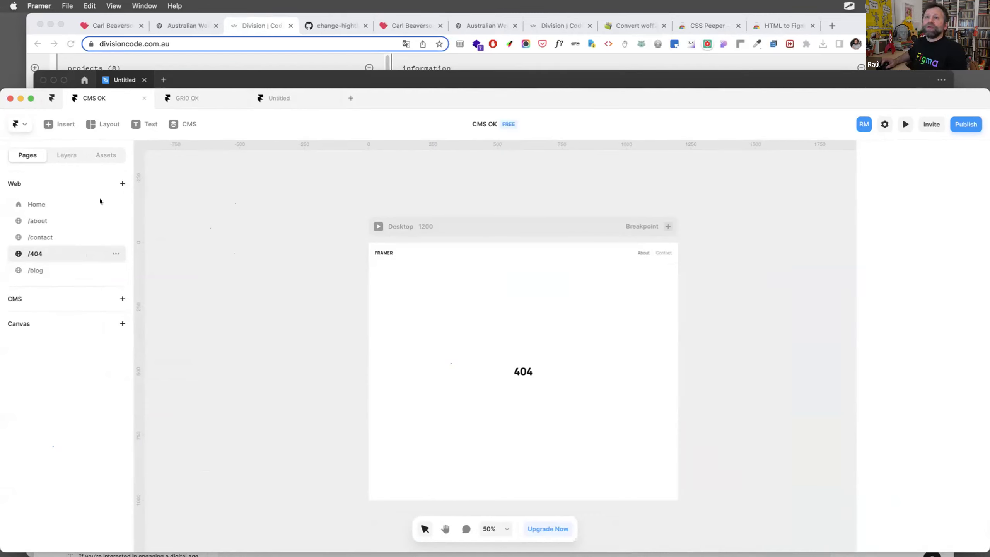
View the Home page and switch to the Untitled project, bringing its Desktop frame and two cards into view.
click(36, 204)
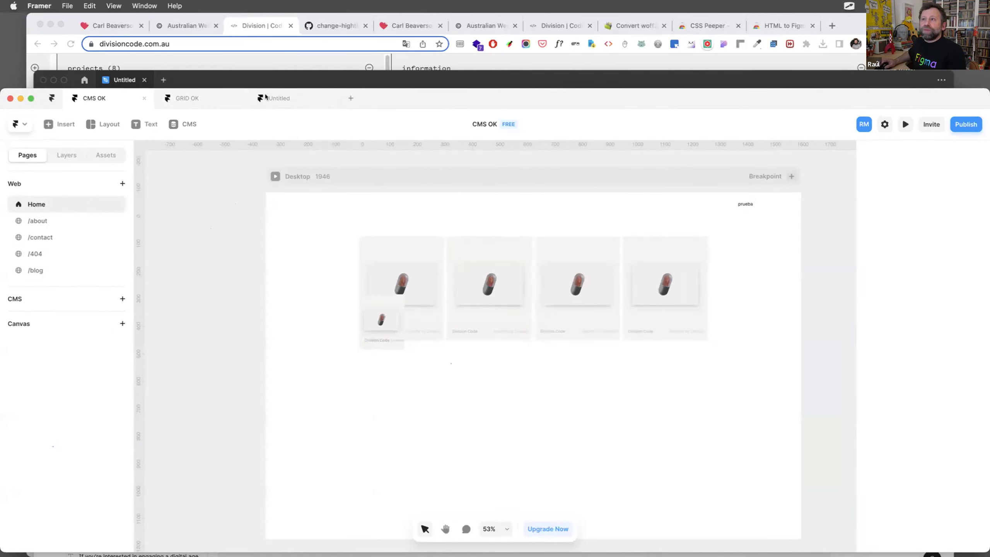
click(280, 98)
scroll(534, 210, down, 3)
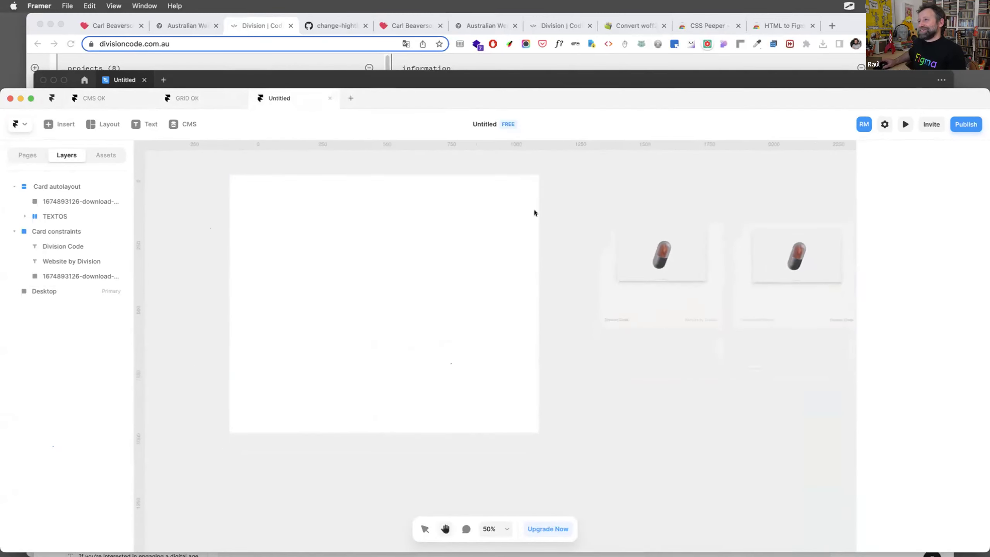
scroll(534, 210, up, 2)
scroll(524, 202, down, 4)
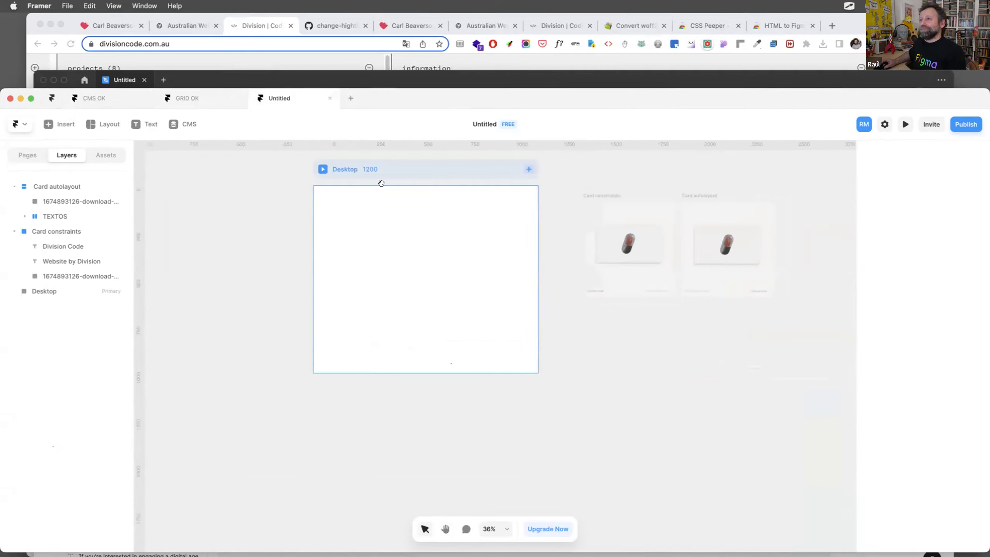
scroll(277, 234, up, 2)
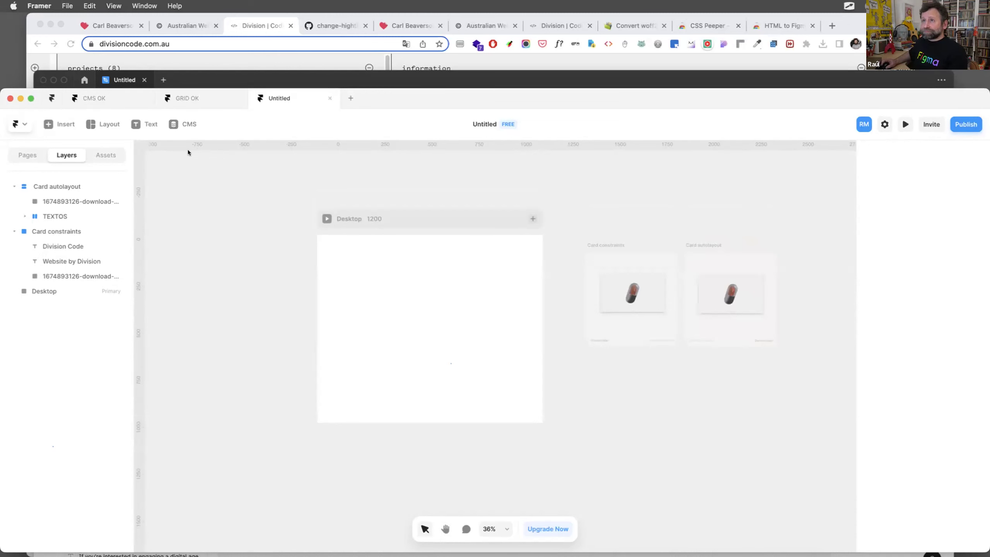
Switch to the reference portfolio website in Chrome and examine its header, including the logo's link options and the Get In Touch form.
click(174, 23)
scroll(210, 160, up, 10)
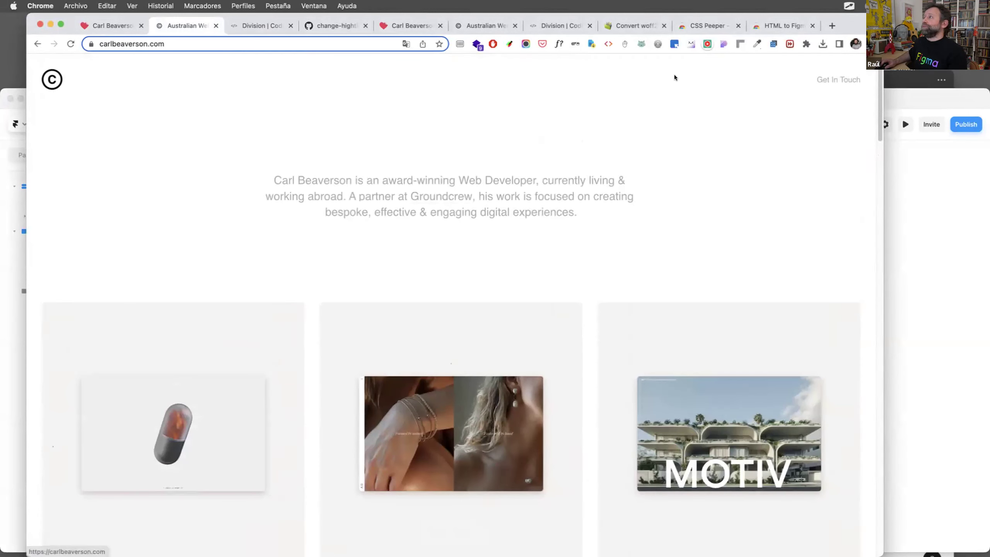
click(840, 80)
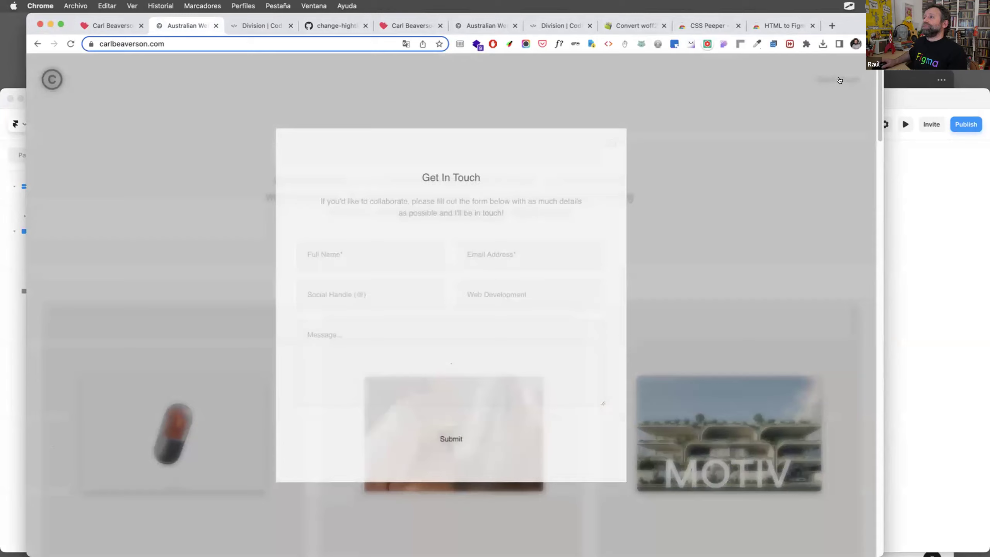
click(839, 82)
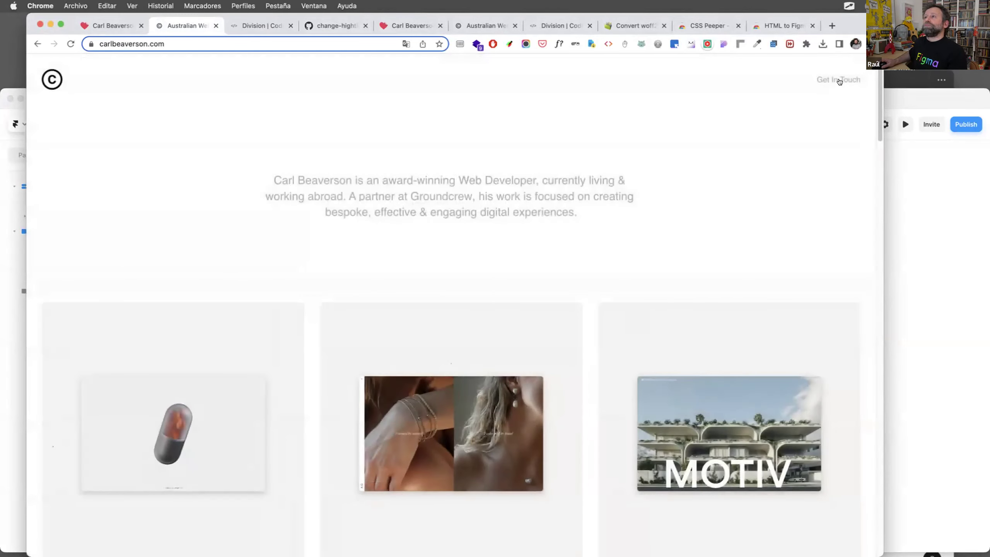
right_click(49, 75)
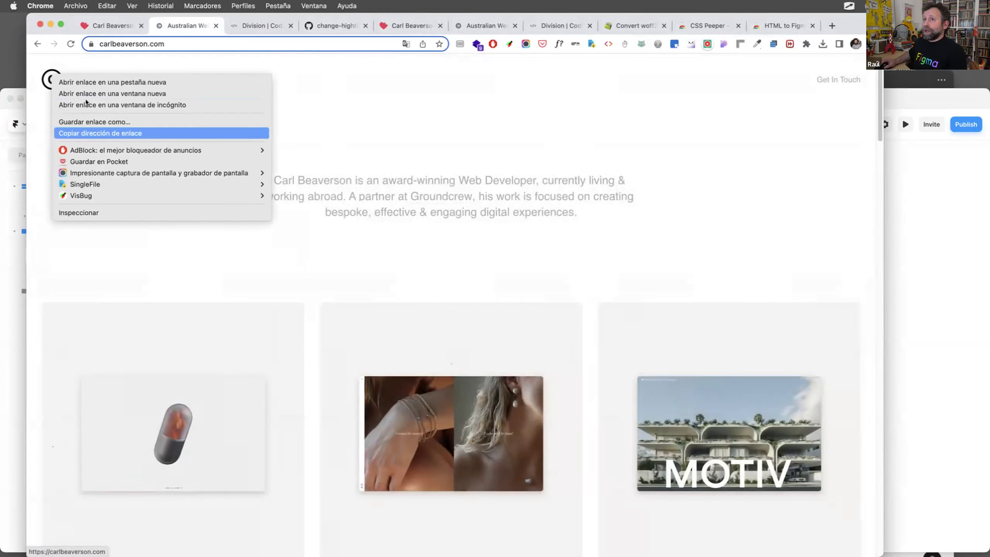
key(Escape)
Open the "material robado" desktop folder in Finder beside the Framer canvas and expand its assets subfolder.
drag(9, 94, 191, 85)
double_click(18, 214)
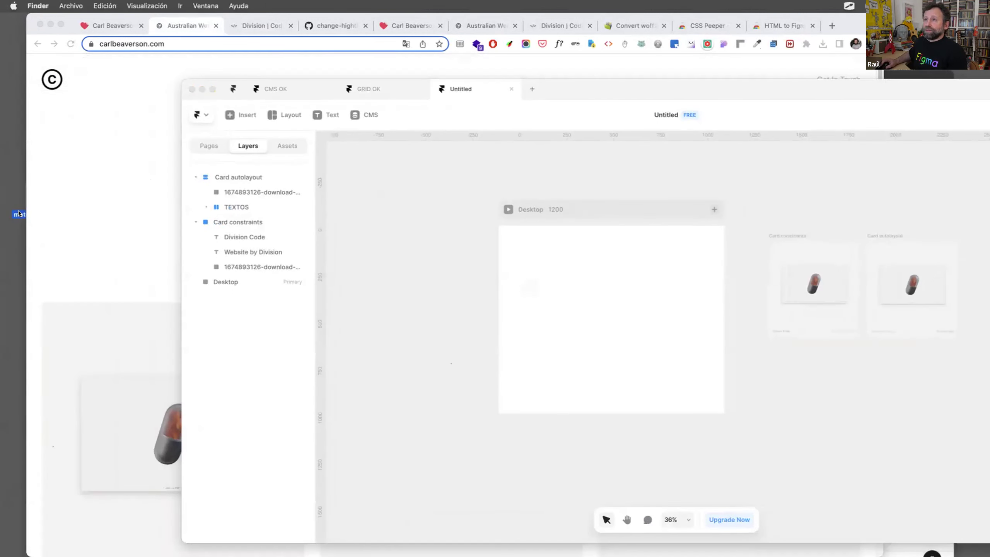
drag(774, 90, 760, 115)
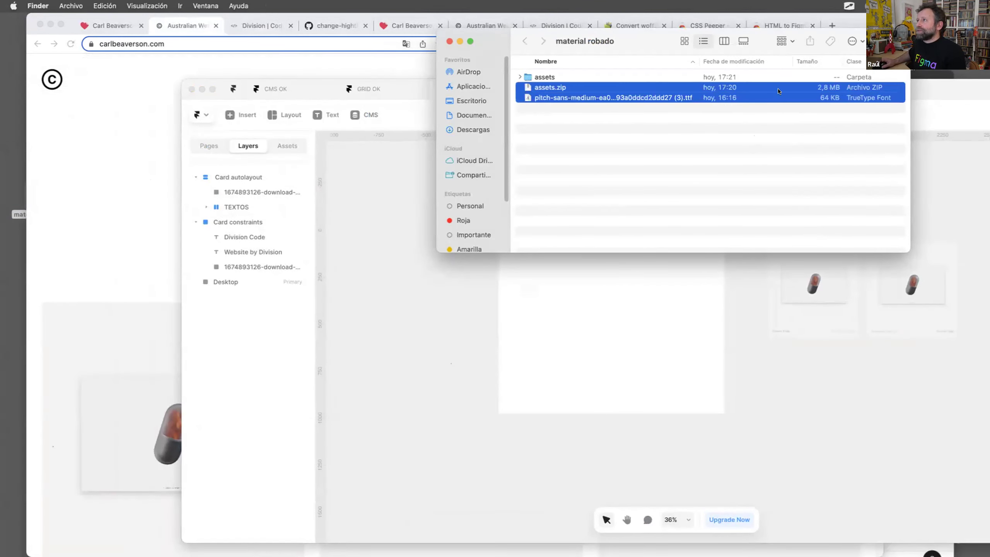
key(super+a)
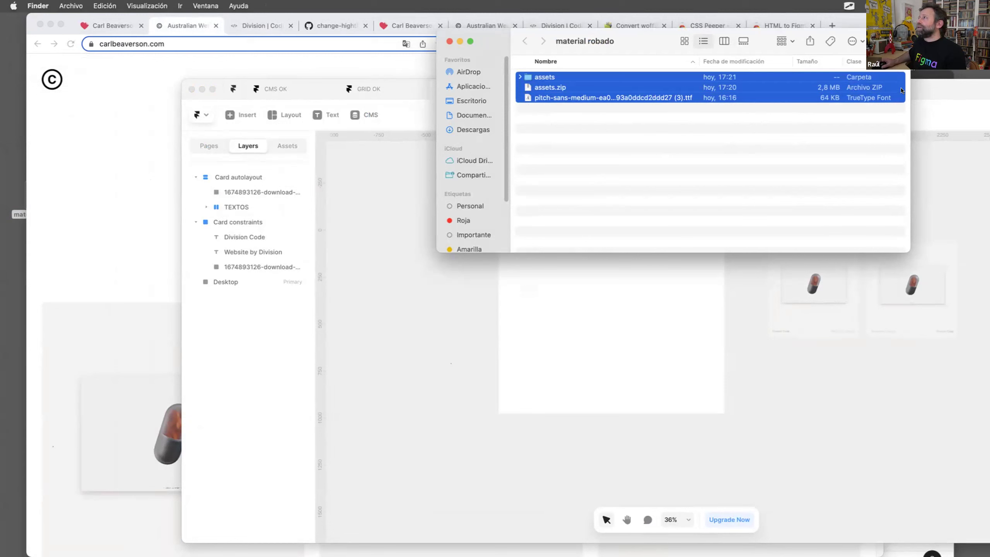
drag(847, 105, 657, 129)
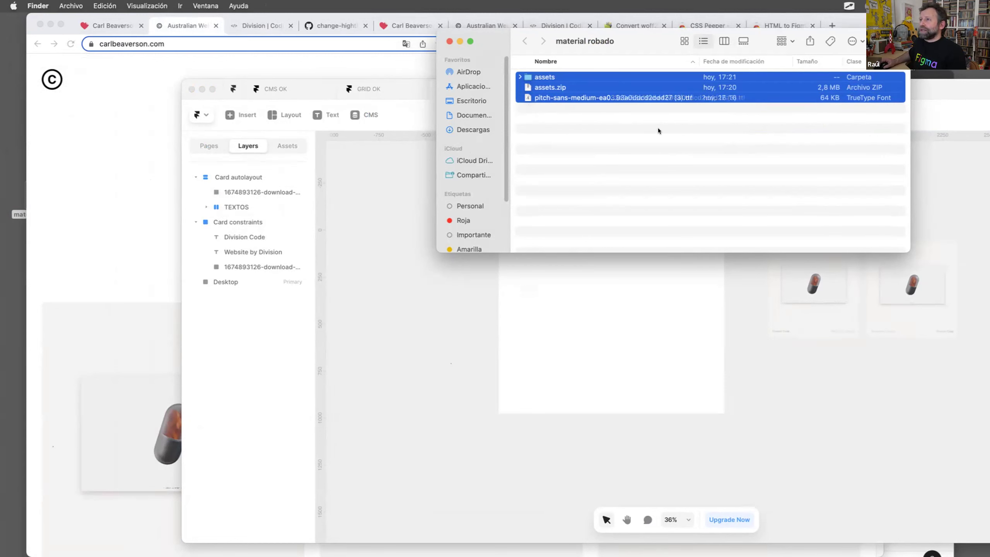
click(656, 129)
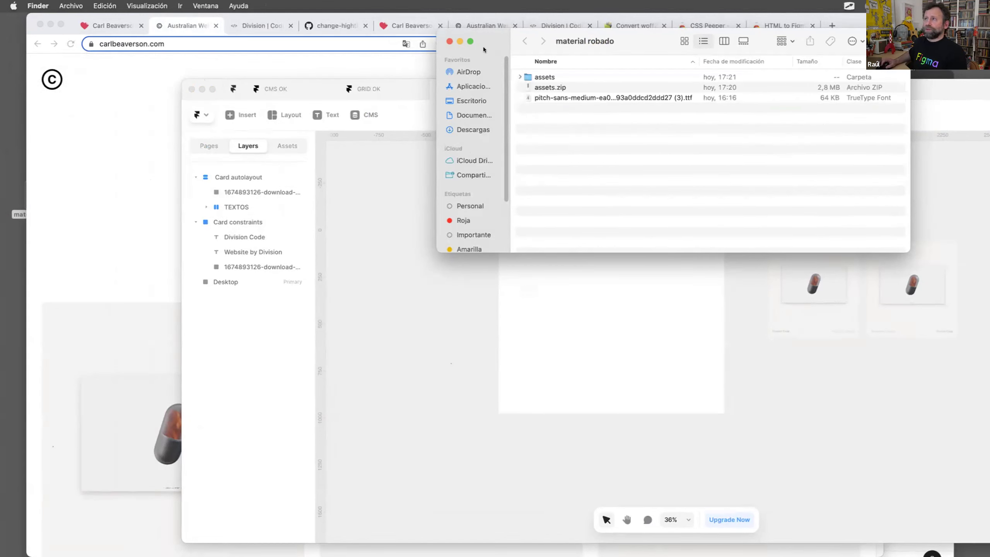
drag(484, 43, 442, 226)
click(442, 236)
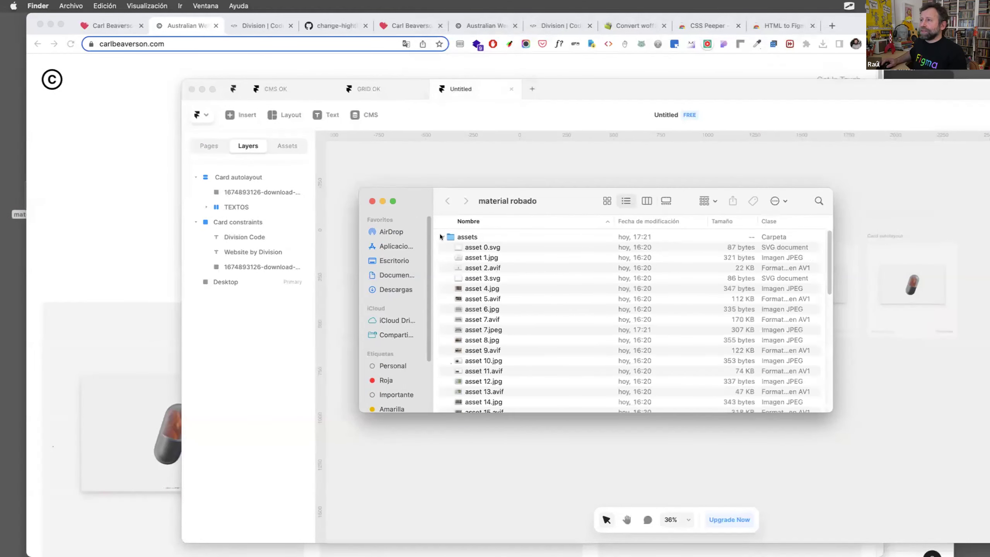
Import asset 51.svg from the assets folder into the Framer project and move the logo inside the Desktop frame.
scroll(477, 272, down, 10)
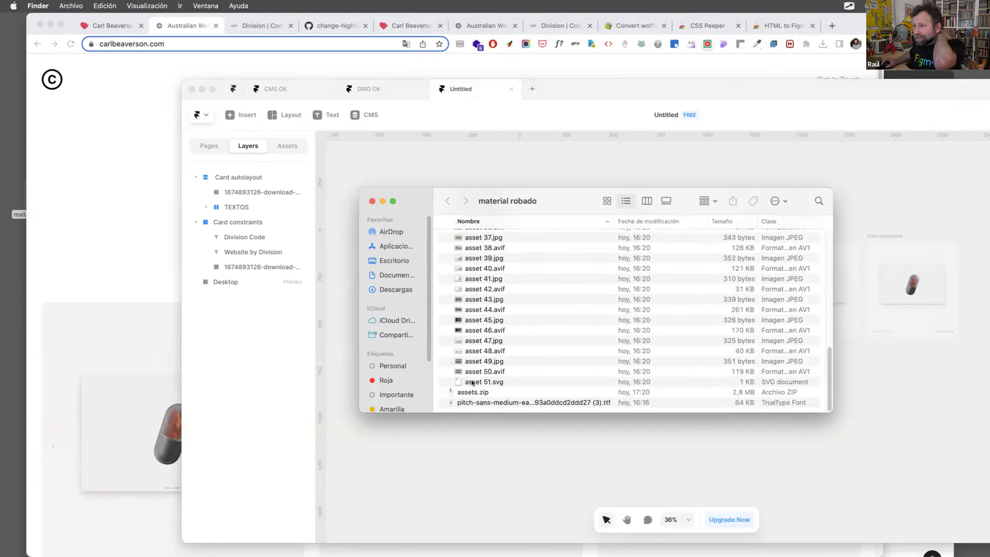
click(473, 382)
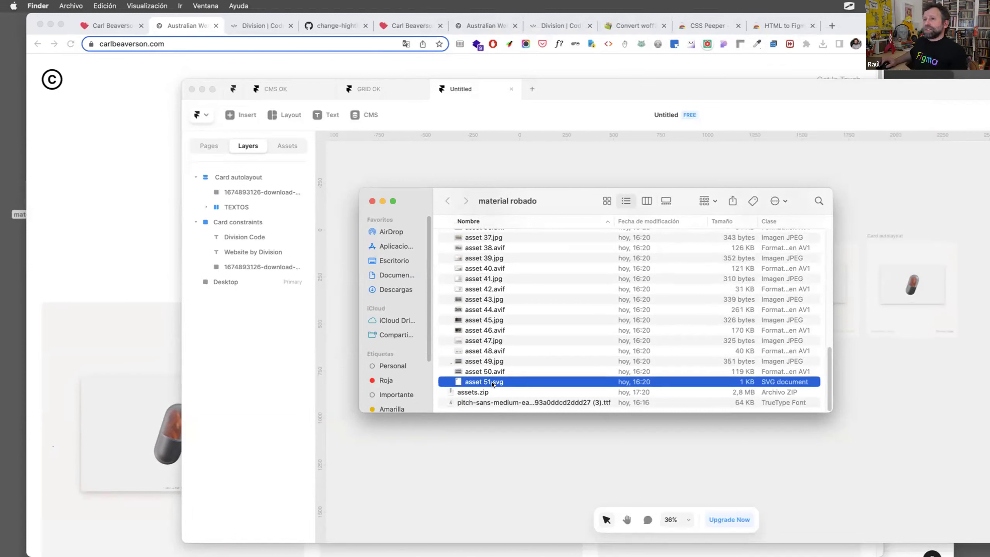
drag(435, 399, 469, 466)
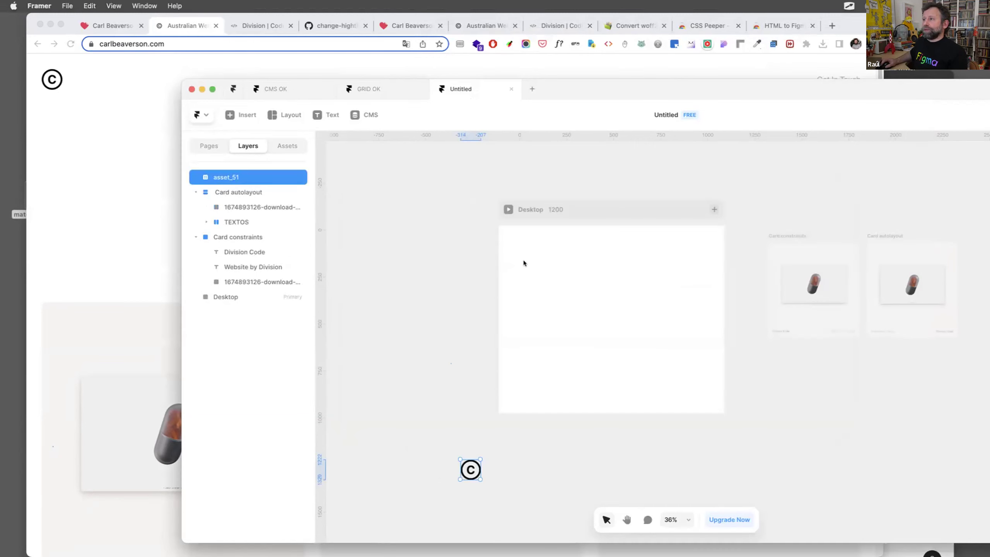
key(super+x)
key(super+v)
scroll(444, 281, right, 2)
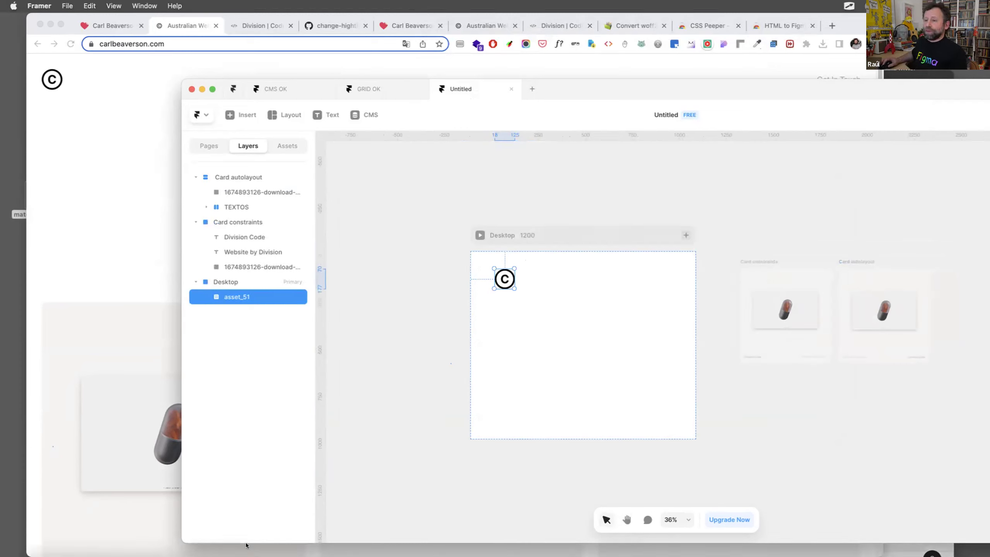
Switch to Figma and inspect the imported website header's logo dimensions and Get In Touch text properties.
mouse_move(234, 543)
click(192, 540)
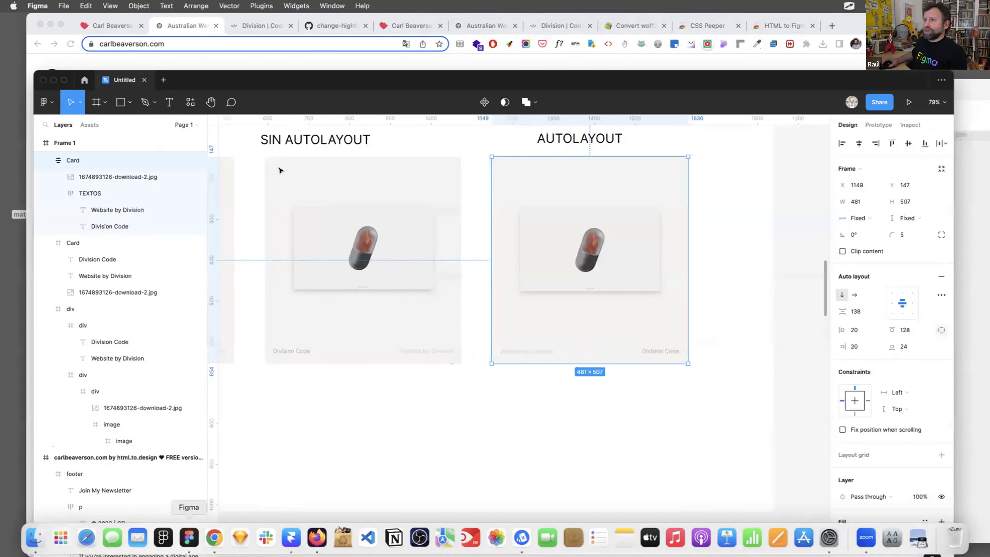
click(288, 198)
scroll(436, 312, down, 10)
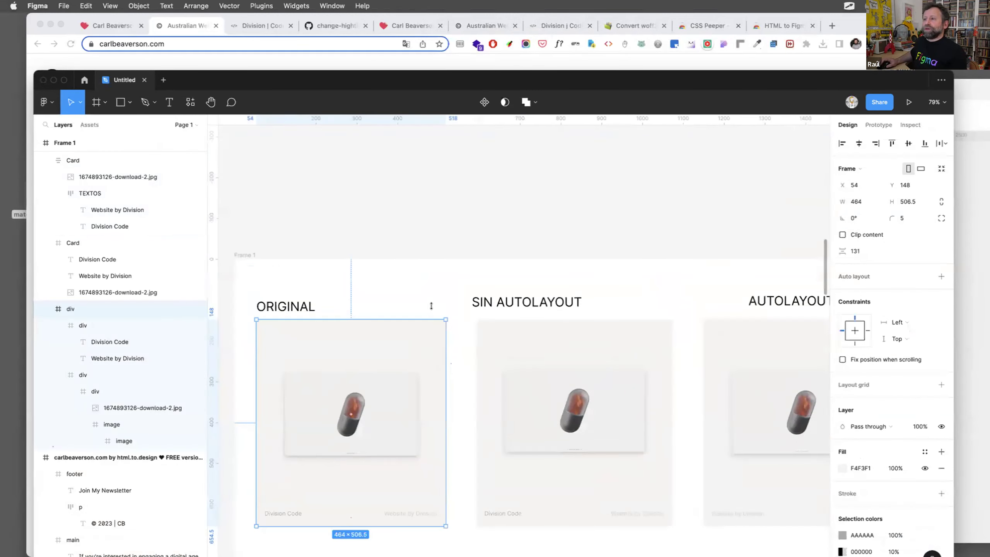
click(324, 230)
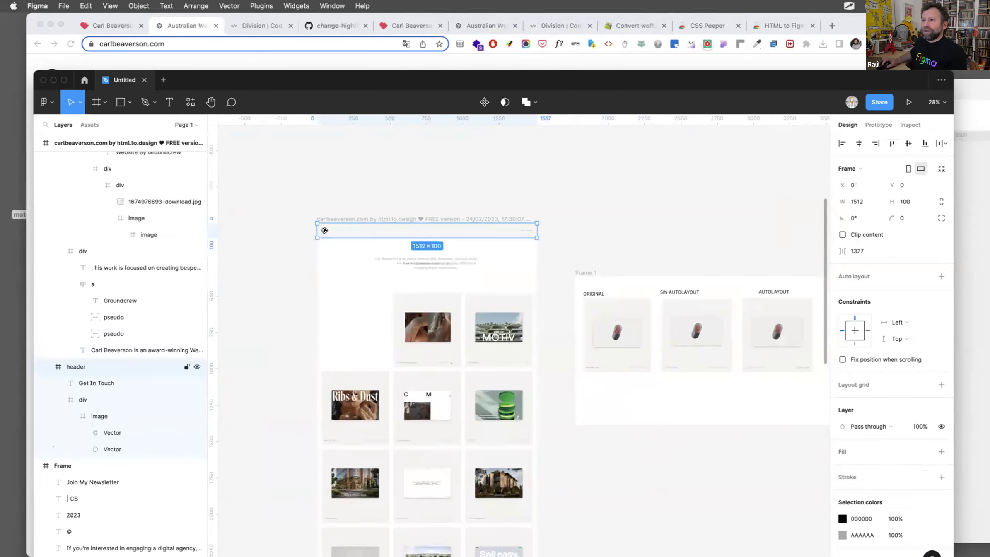
double_click(325, 230)
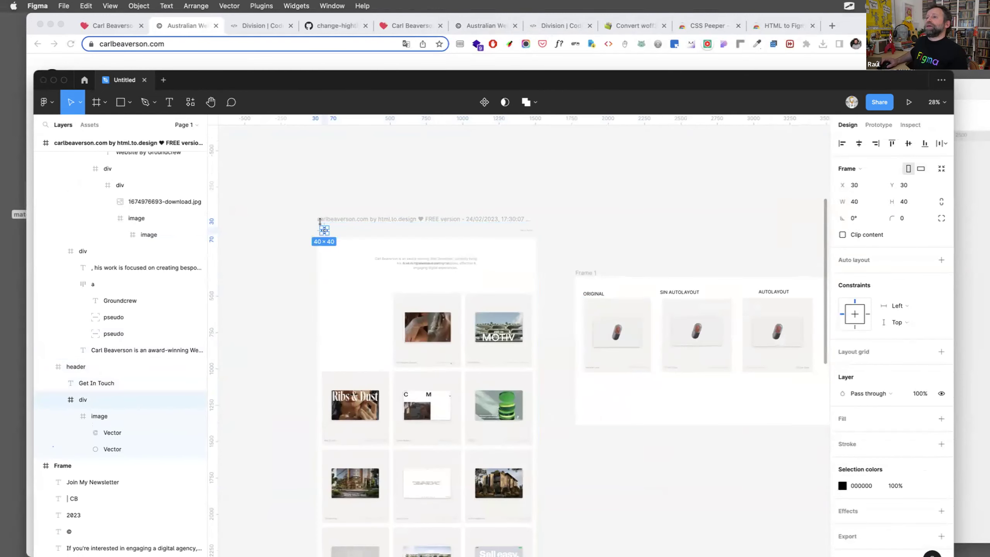
scroll(321, 224, up, 5)
scroll(324, 223, down, 5)
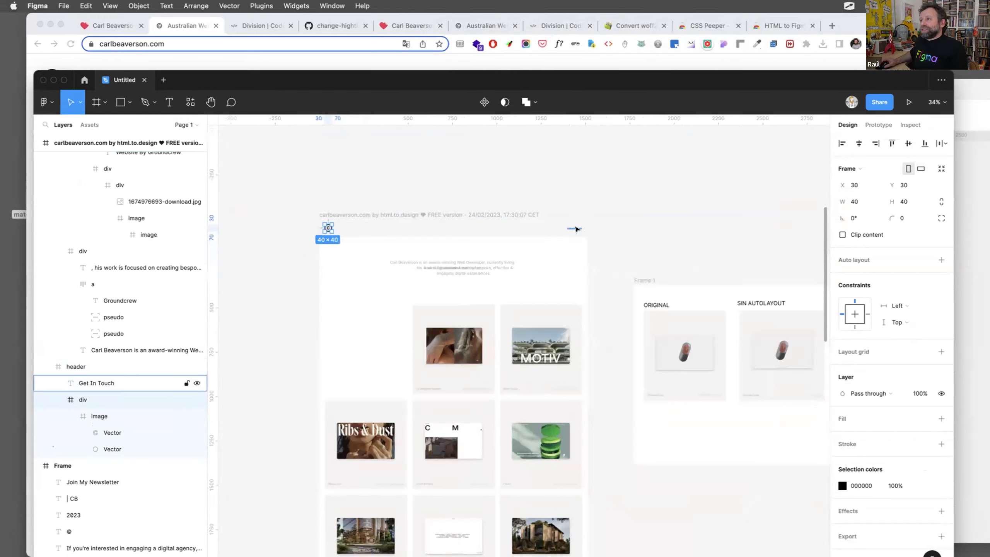
click(577, 229)
scroll(658, 230, right, 2)
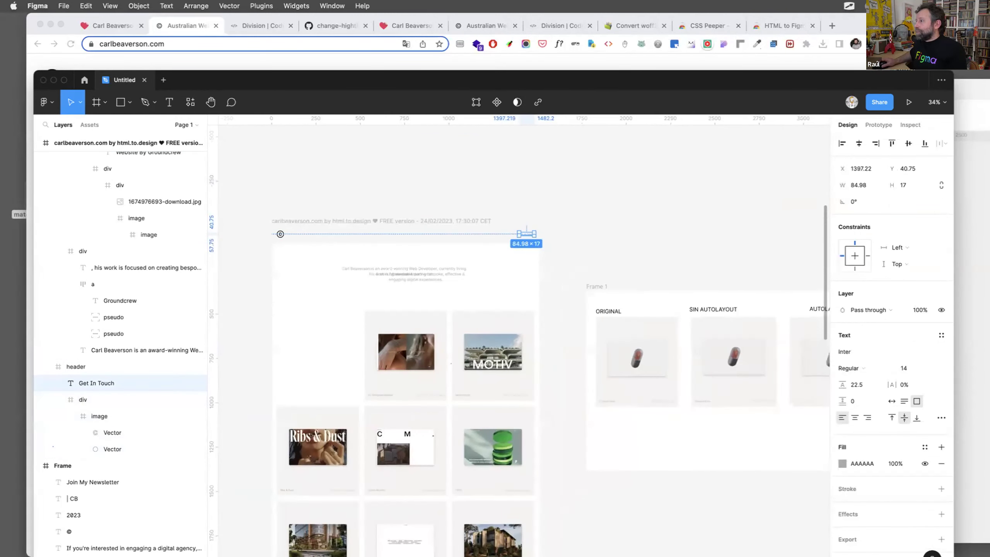
Back in Framer, resize the logo proportionally to 40 wide and reposition it about 190 from the left and 165 from the top of Desktop.
key(super+Tab)
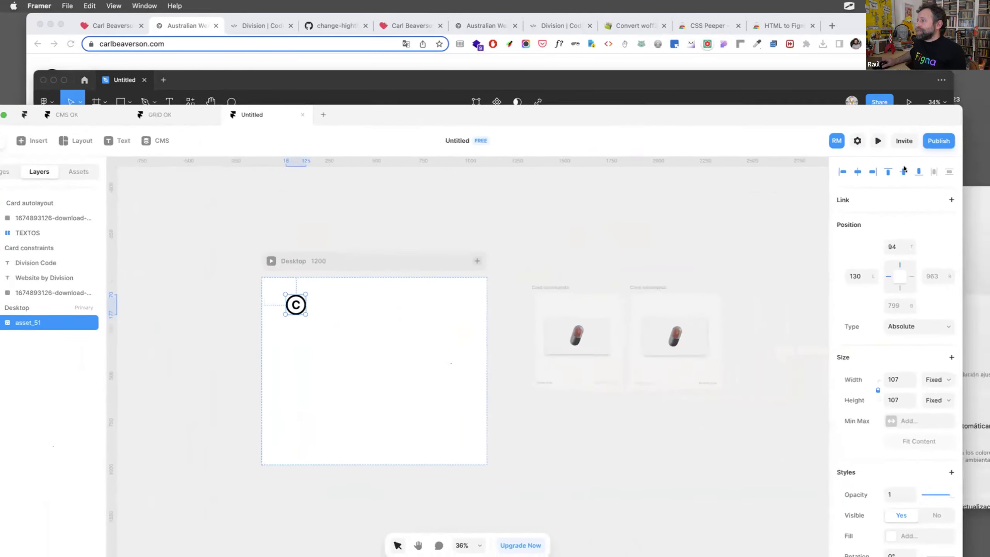
click(877, 371)
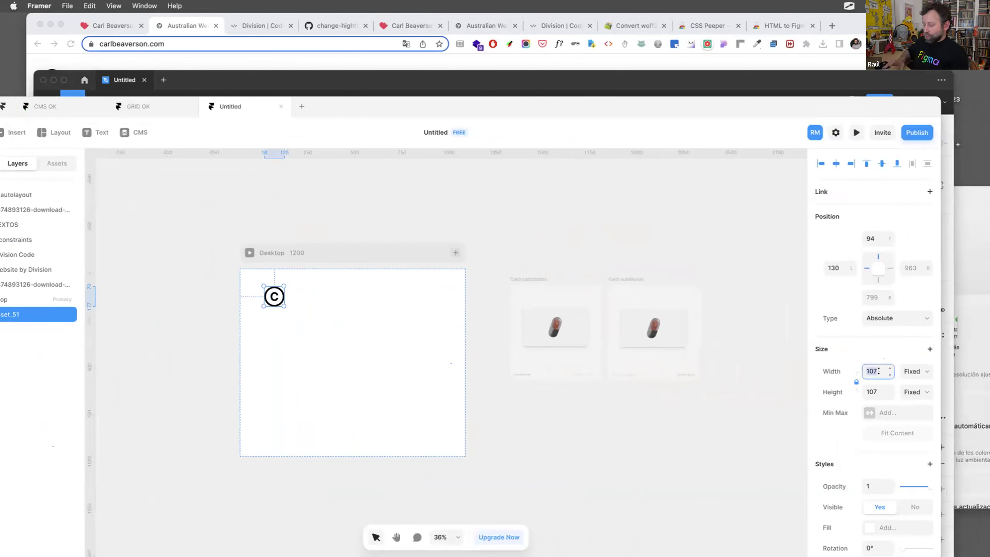
text(40)
key(Return)
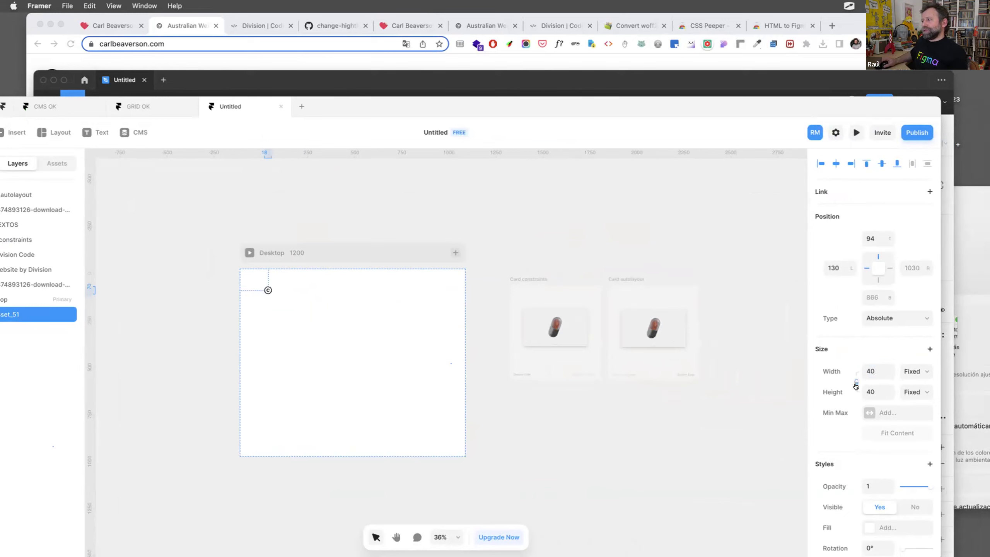
click(273, 333)
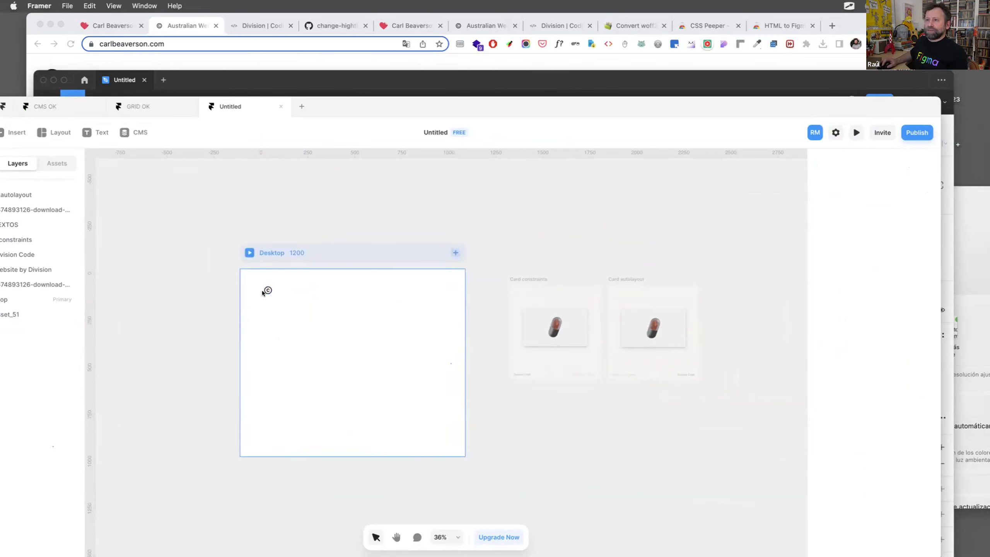
mouse_move(267, 291)
mouse_down()
mouse_move(262, 285)
mouse_move(276, 303)
mouse_up()
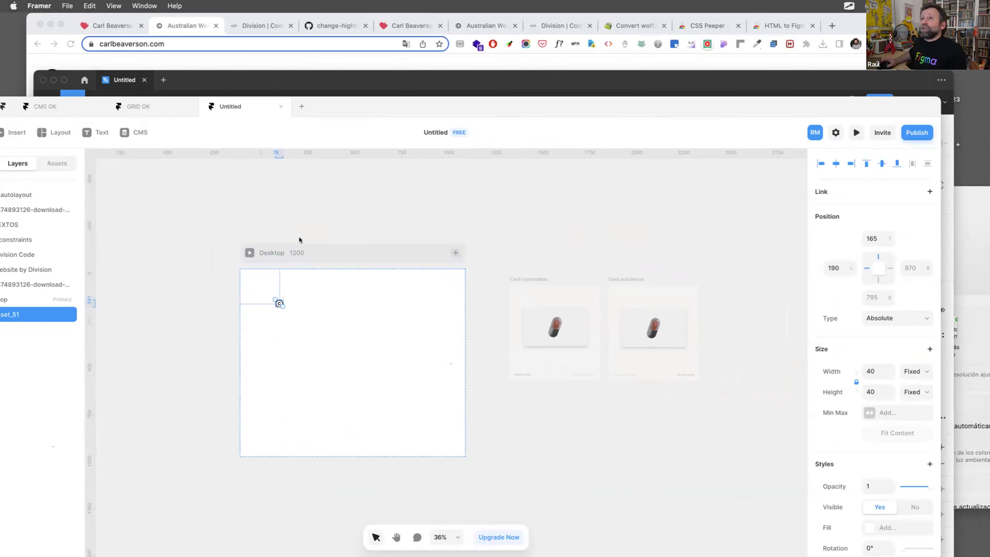
Return to the reference website in Chrome, widen its window slightly, and review how the header and Get In Touch form behave.
click(187, 25)
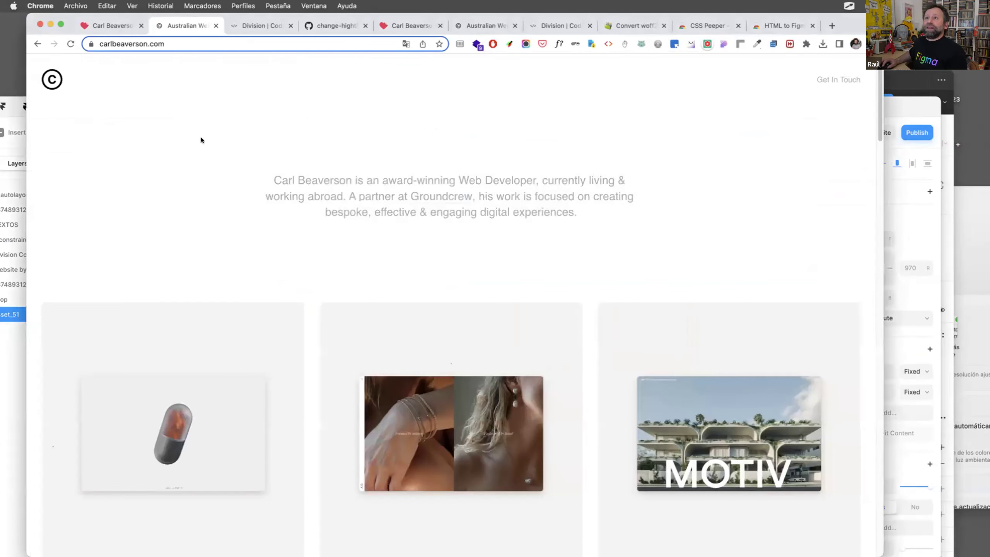
click(844, 81)
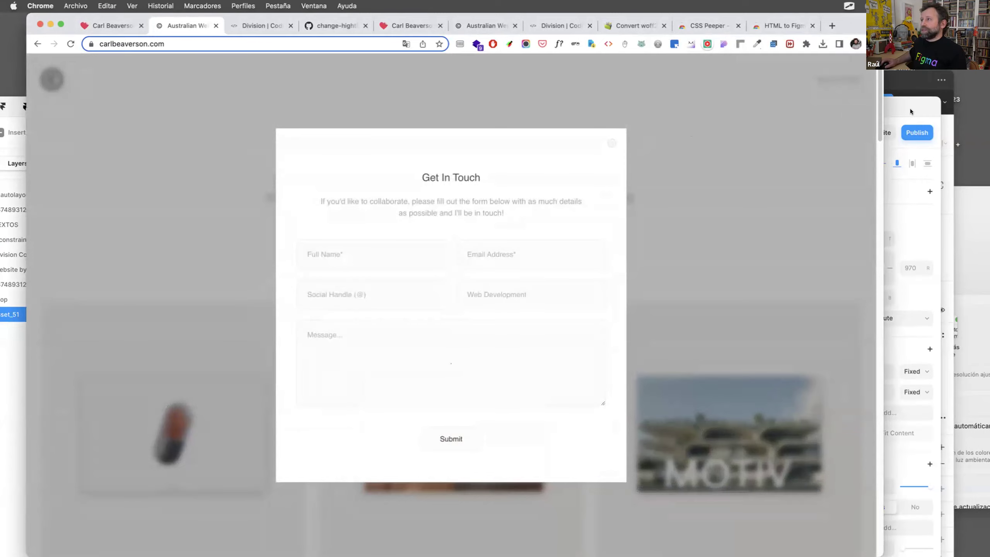
click(610, 143)
drag(847, 104, 284, 81)
key(ctrl+alt+Return)
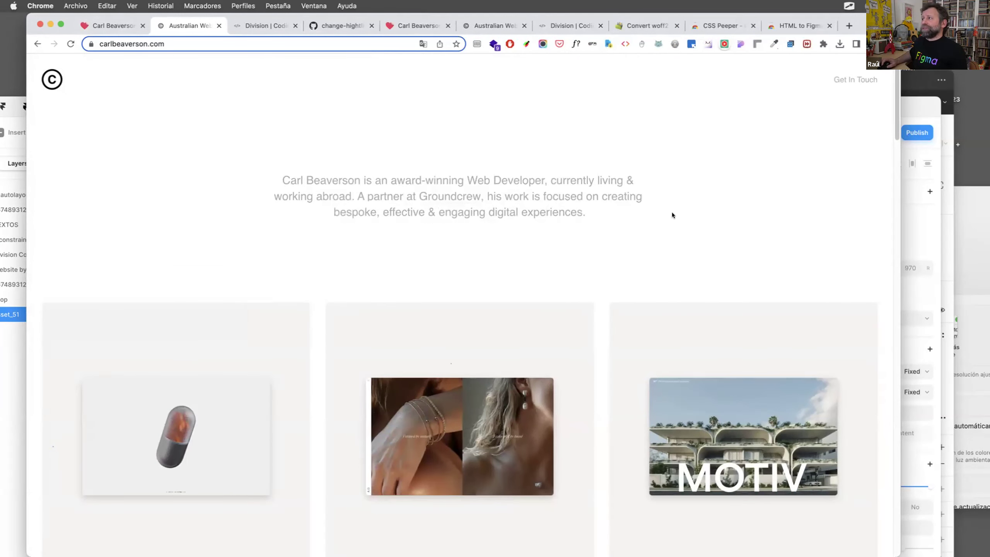
click(859, 77)
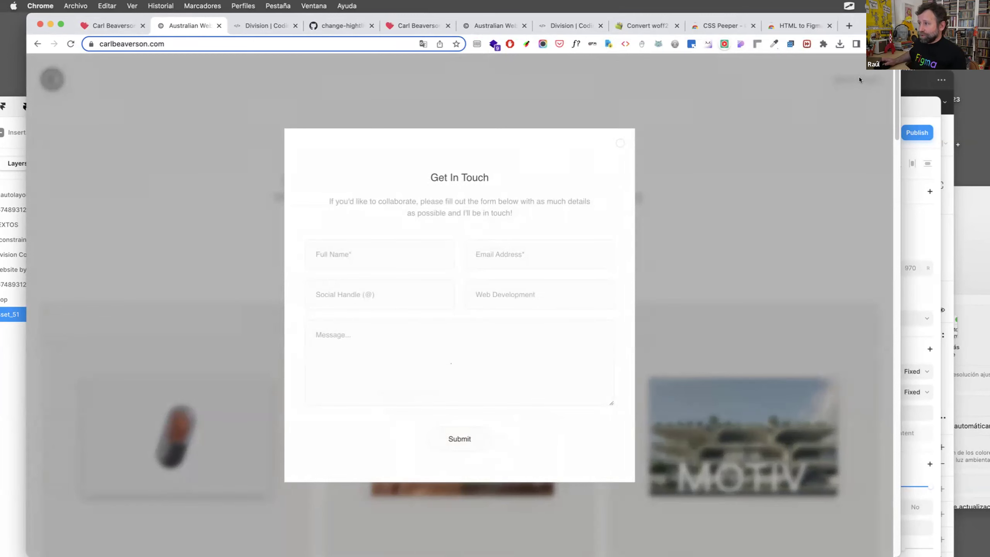
click(820, 103)
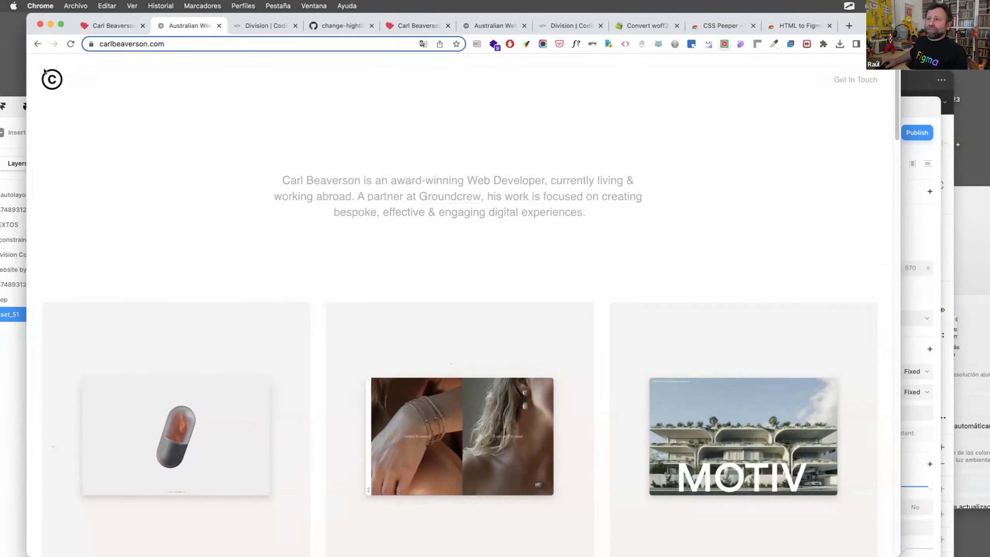
In Framer, draw a header frame about 1067 by 74 across the upper part of Desktop, above the logo, and show its style properties.
key(super+Tab)
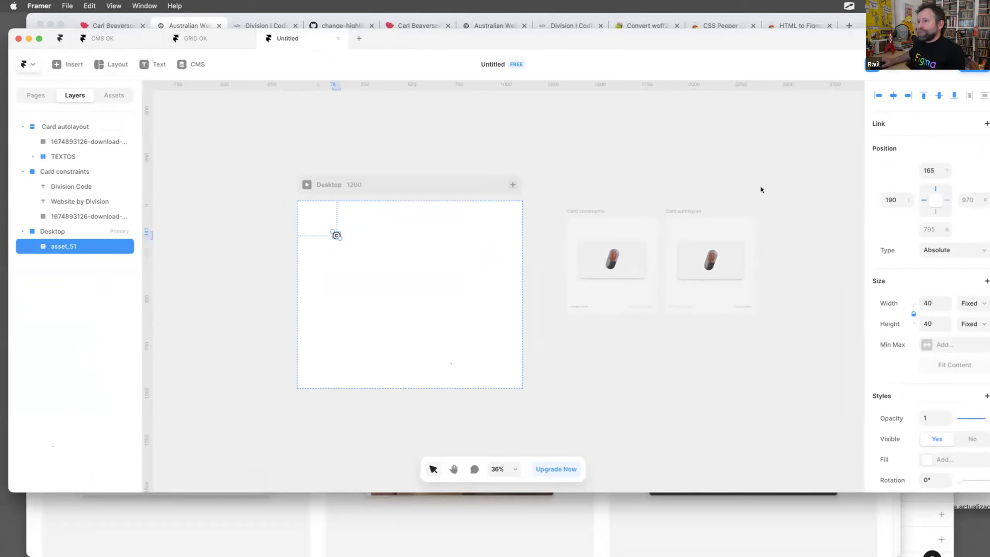
click(334, 257)
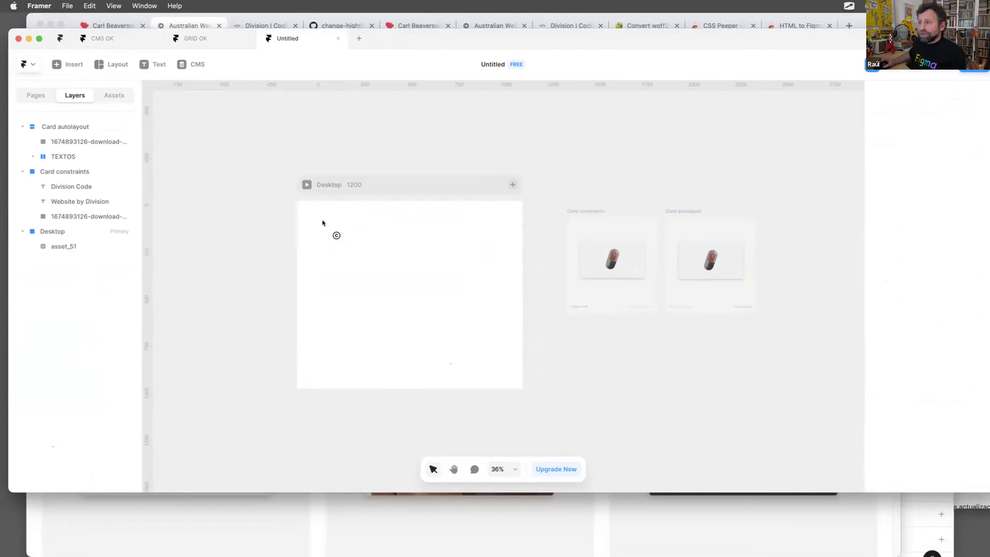
click(117, 65)
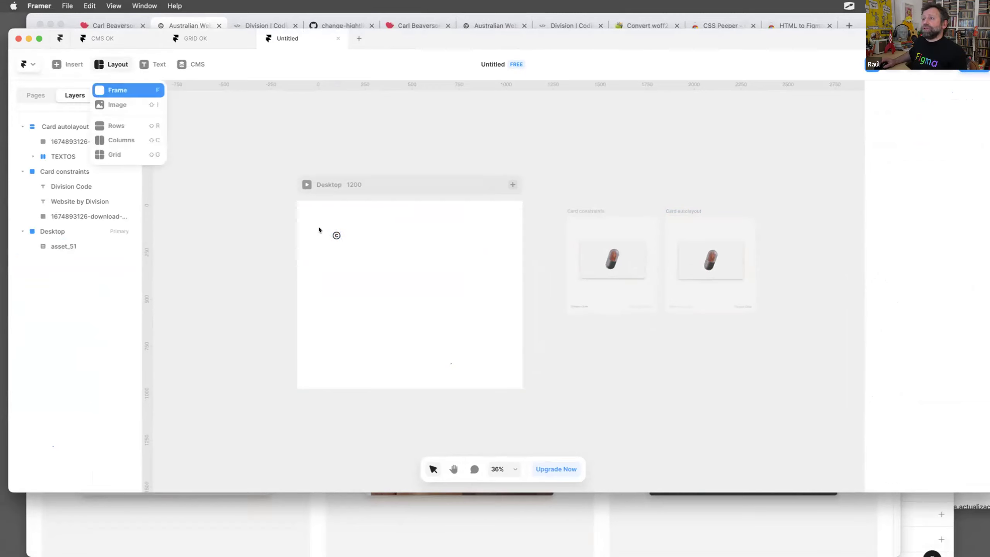
key(f)
drag(306, 209, 508, 223)
scroll(427, 204, up, 5)
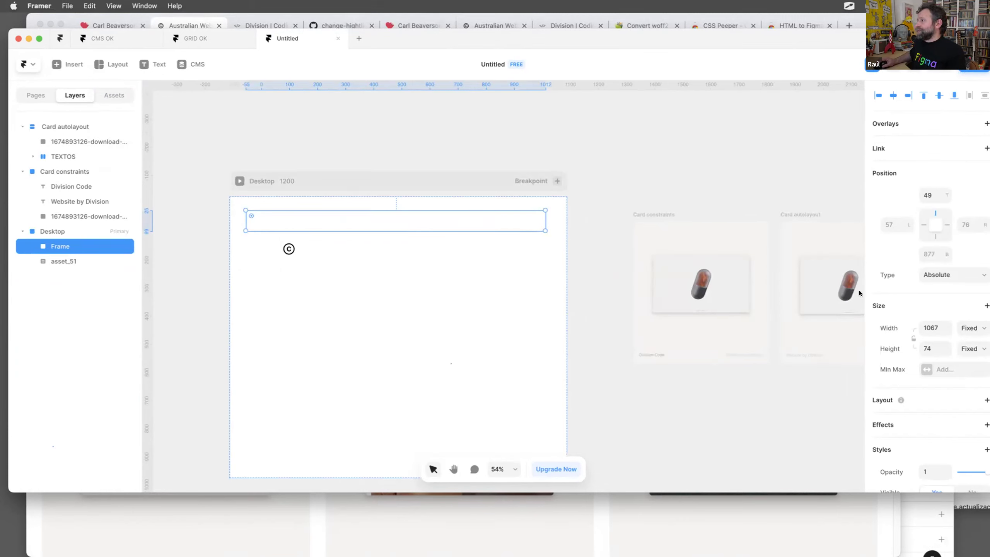
scroll(964, 328, down, 10)
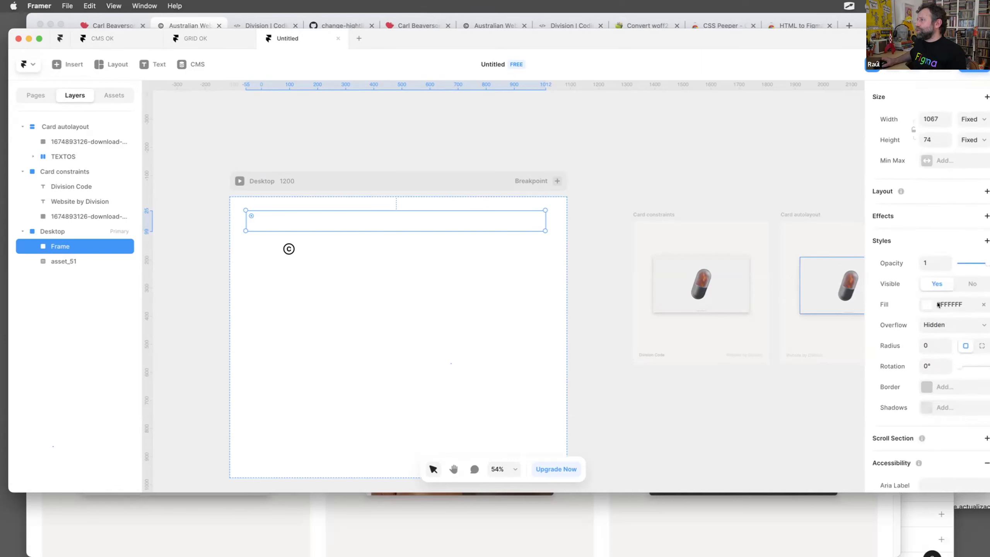
Set the header frame's solid fill to light grey #E6E6E6.
click(924, 225)
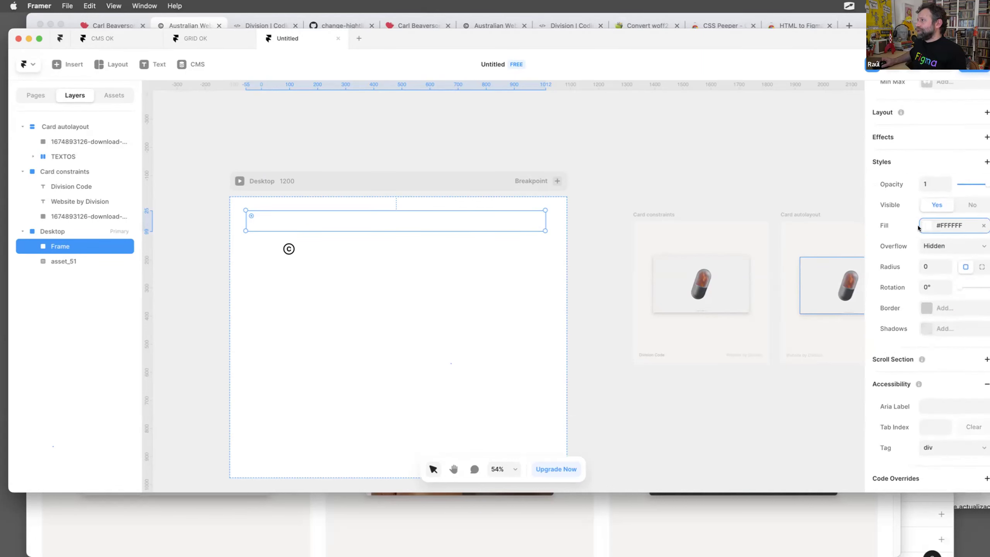
click(922, 225)
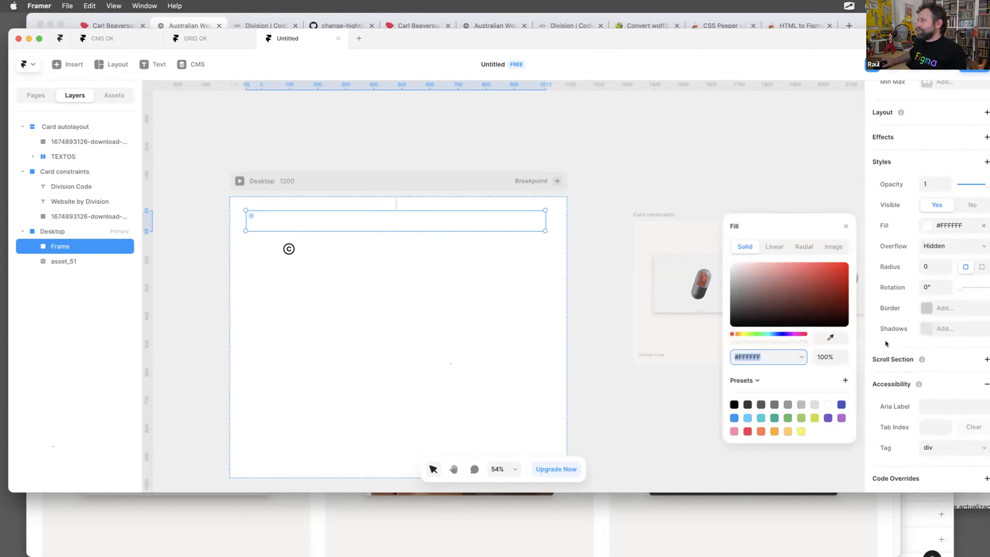
drag(728, 280, 723, 269)
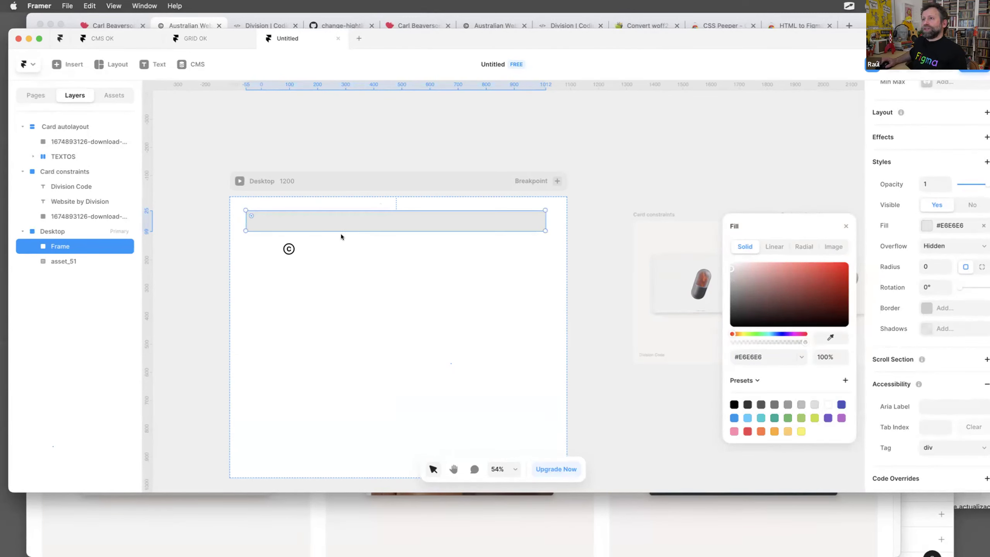
key(Escape)
Nest the logo inside the header frame near its left end, and reposition the frame across the upper part of Desktop.
click(289, 249)
drag(275, 223, 269, 220)
click(332, 223)
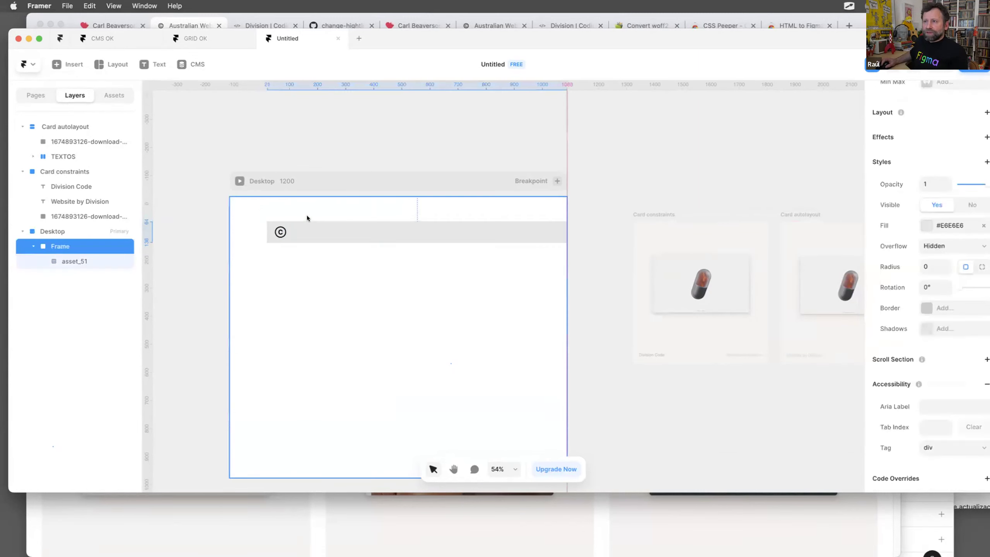
scroll(324, 221, down, 2)
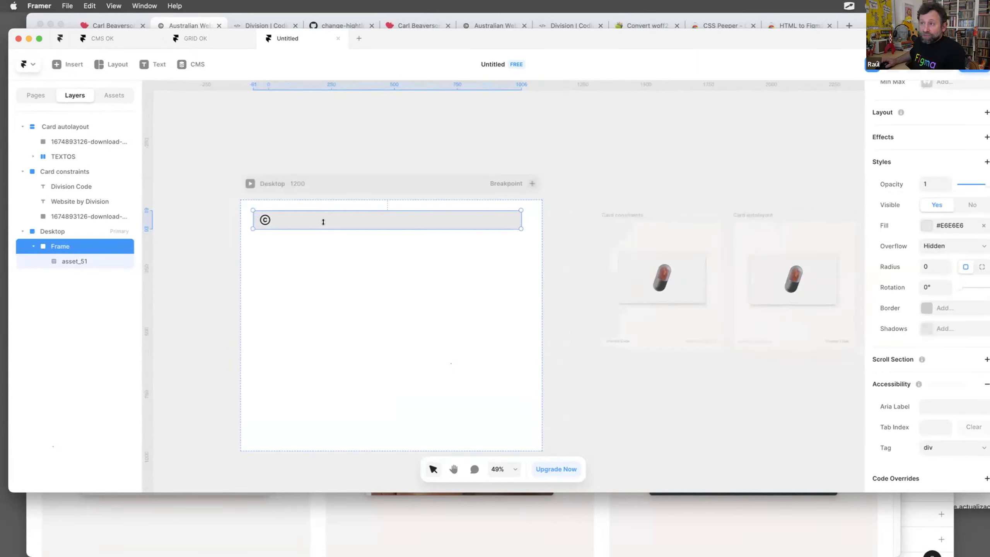
scroll(324, 222, up, 4)
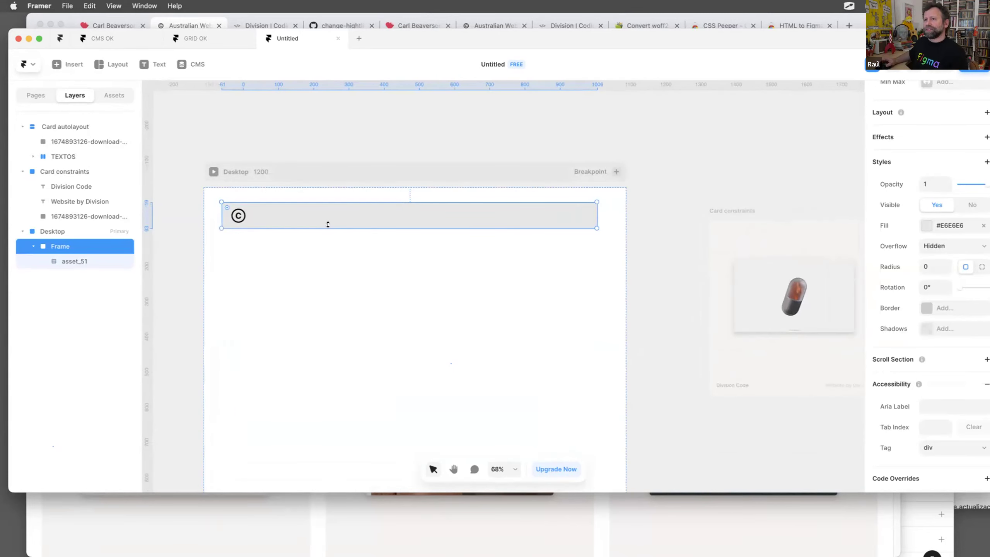
Switch to the reference website in Chrome and try to launch a browser extension on its home page.
click(170, 25)
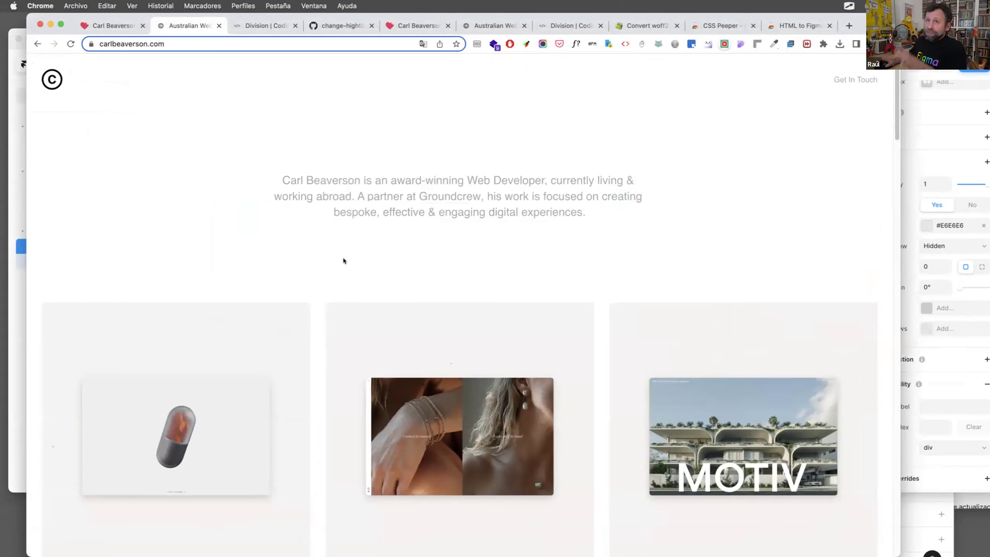
click(526, 44)
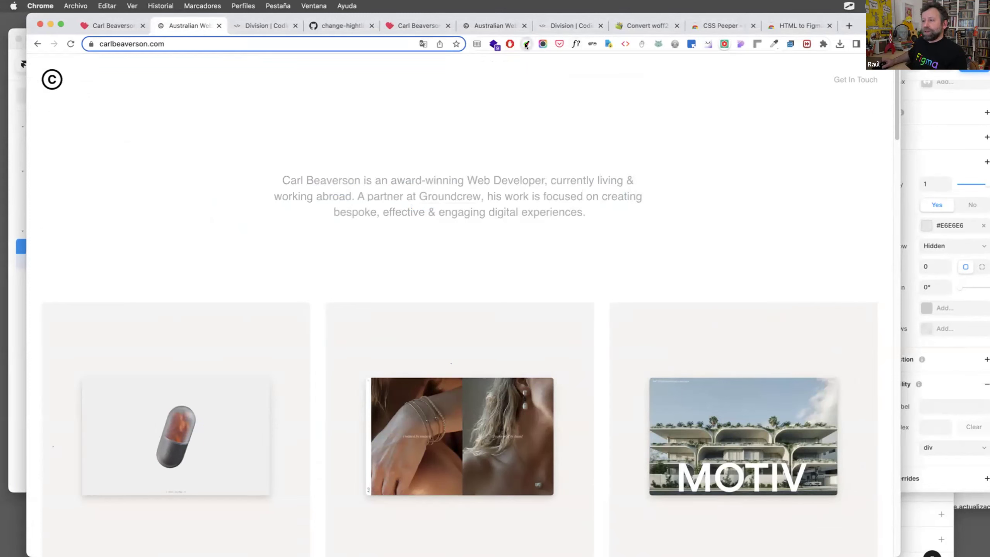
click(527, 45)
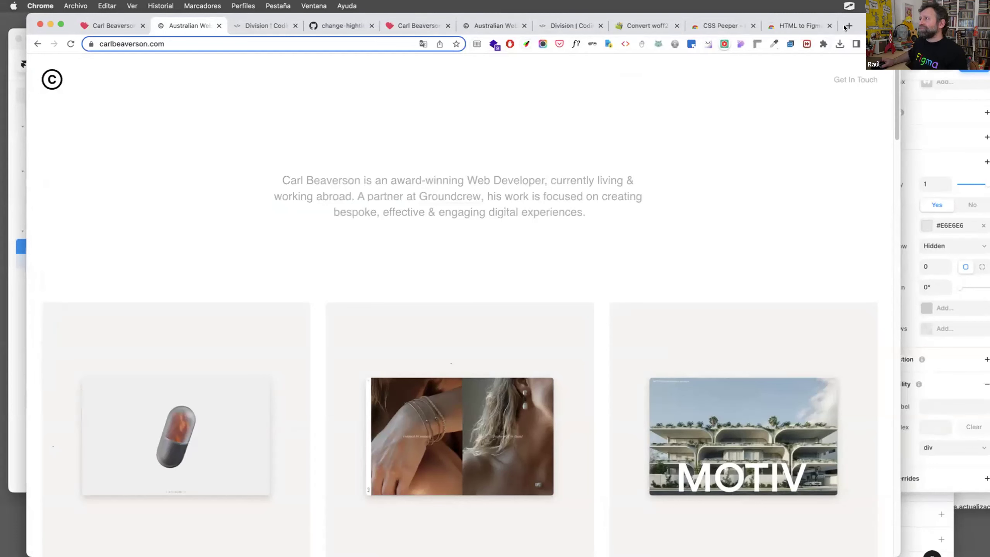
Search the web for "visbug extension" and open VisBug's Chrome Web Store page.
click(848, 25)
text(v)
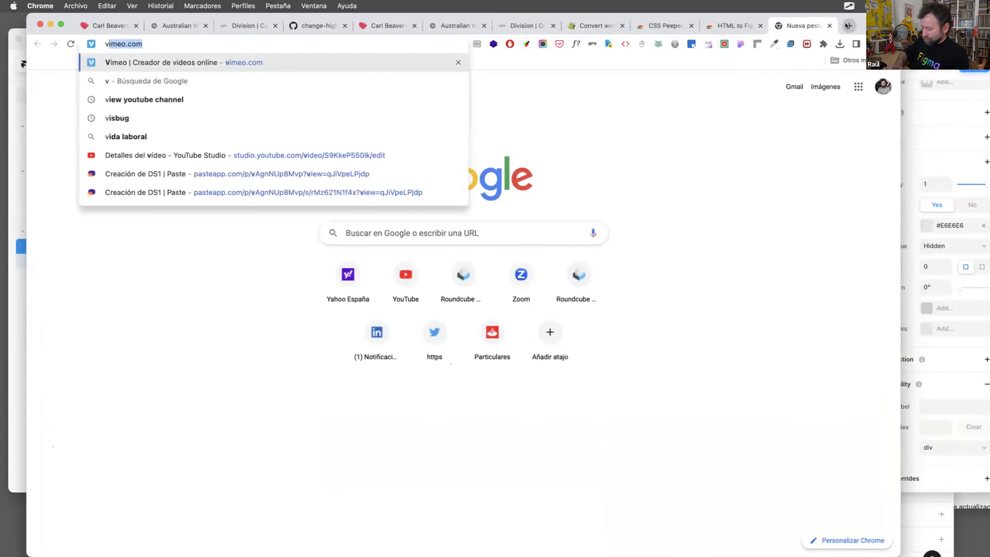
text(isbug s)
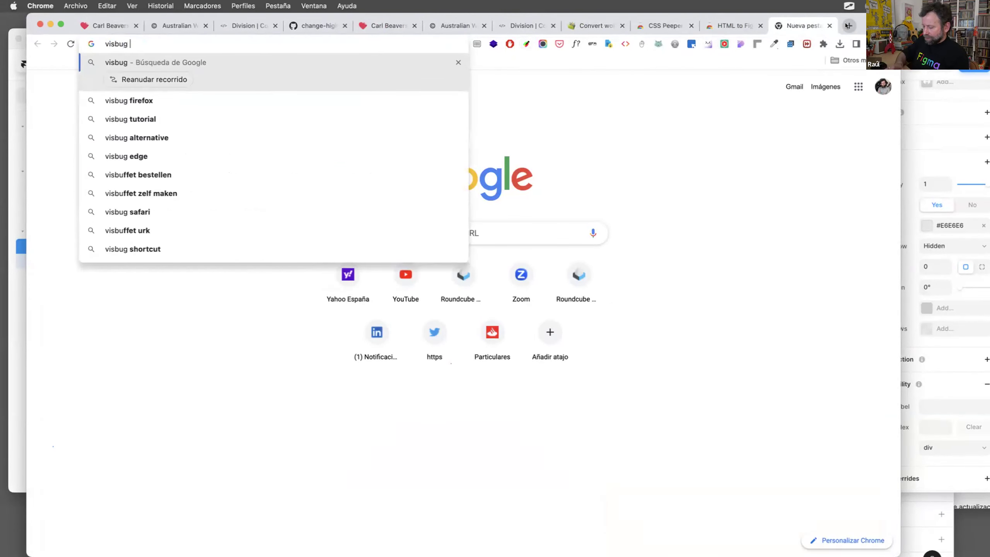
key(BackSpace)
text(extension)
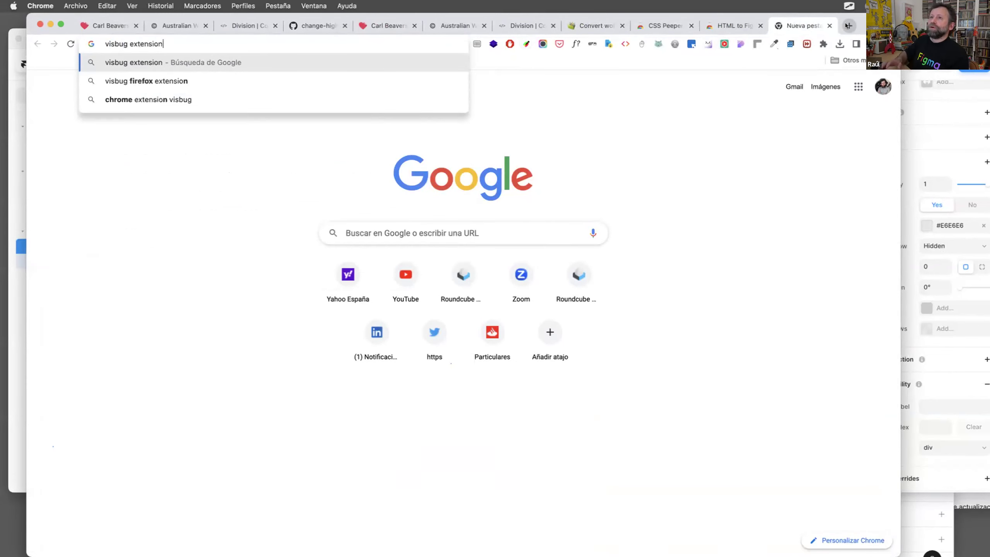
key(Return)
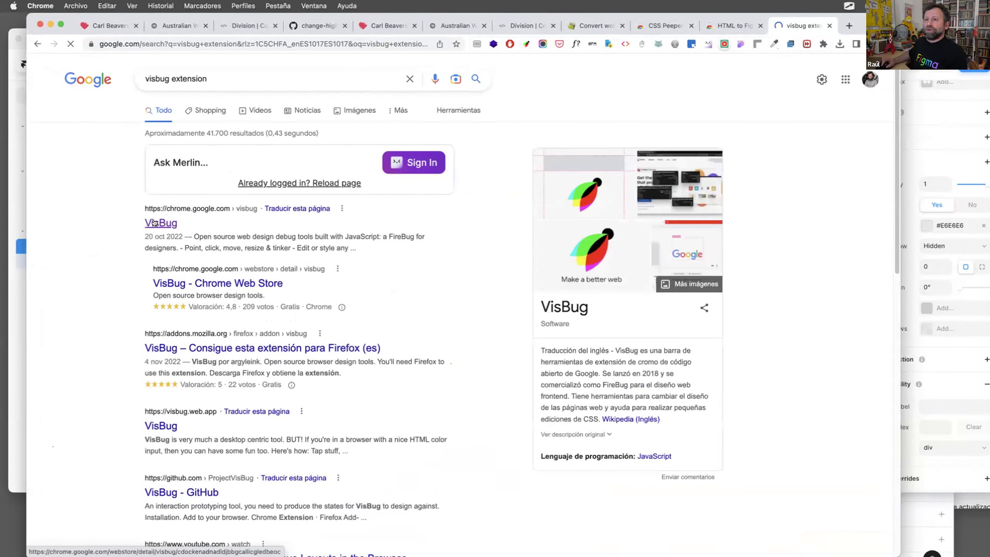
click(154, 222)
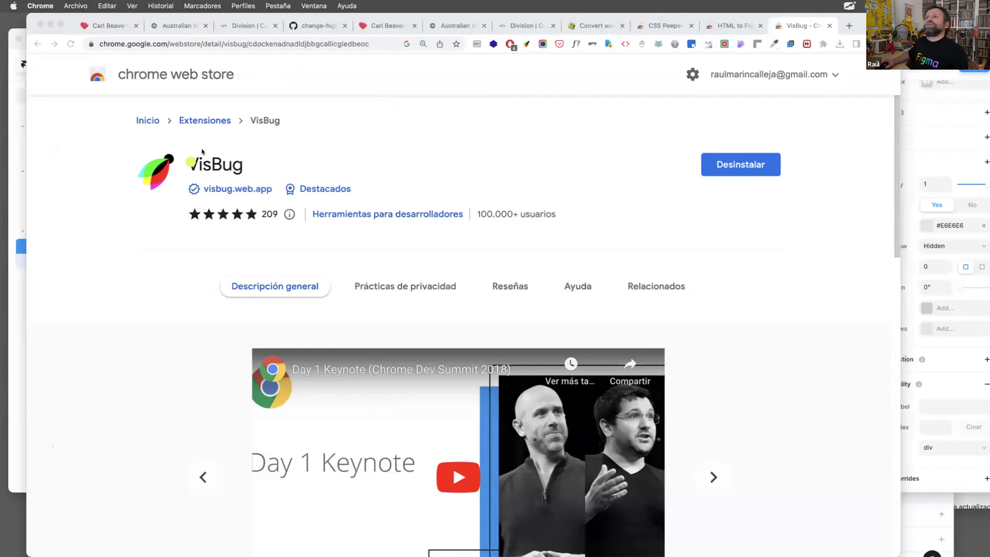
click(43, 78)
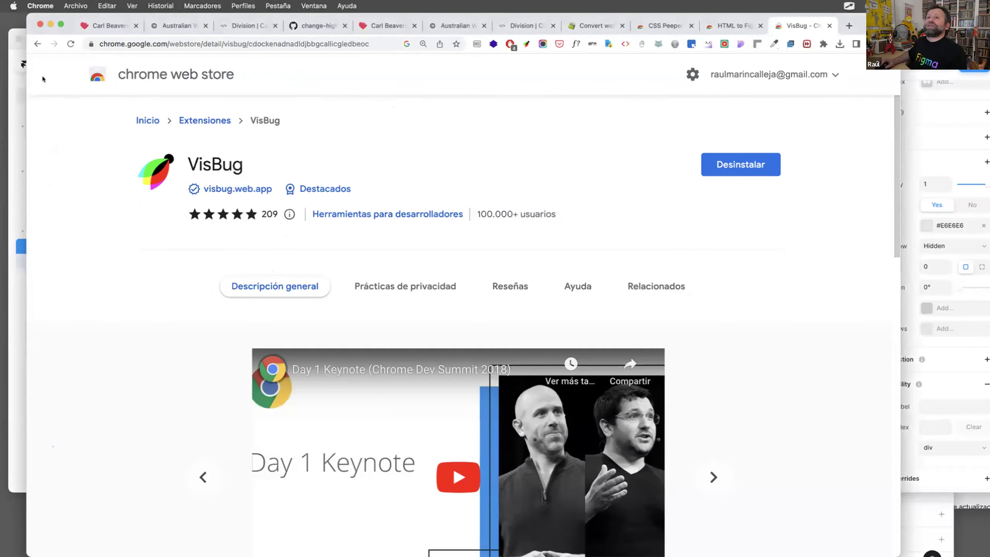
Return to the developer's portfolio page, turn on VisBug and measure the spacing around the introduction text and first project image.
click(175, 27)
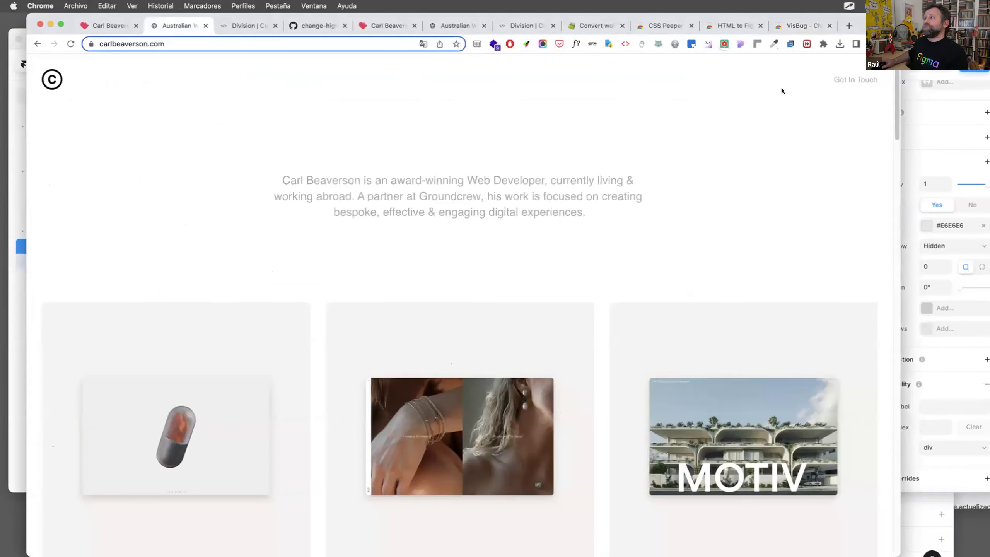
click(526, 45)
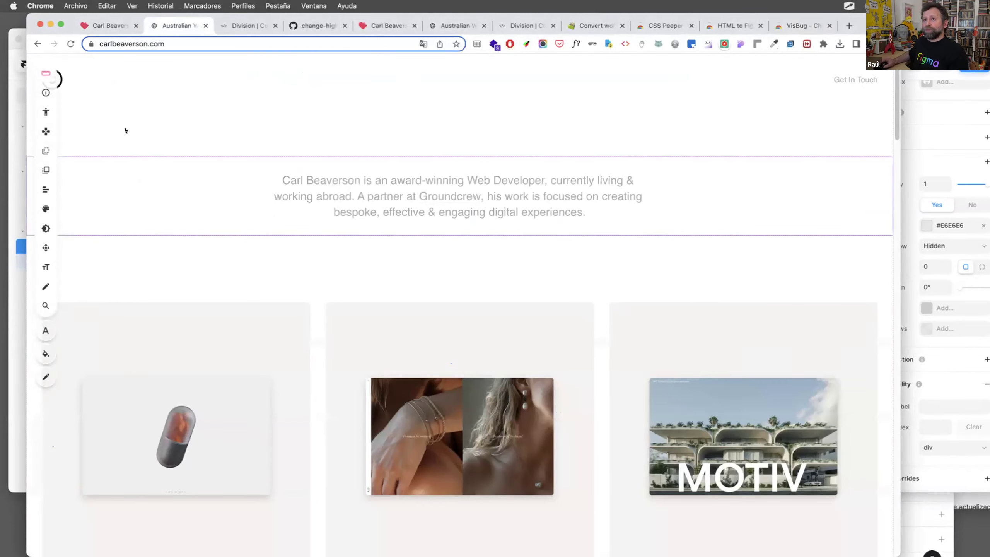
click(345, 212)
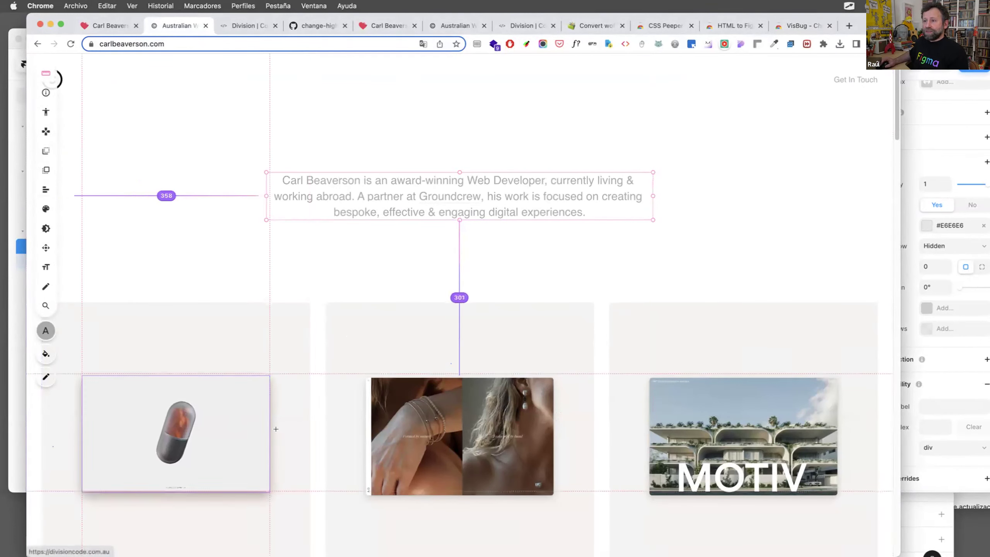
click(291, 430)
click(291, 427)
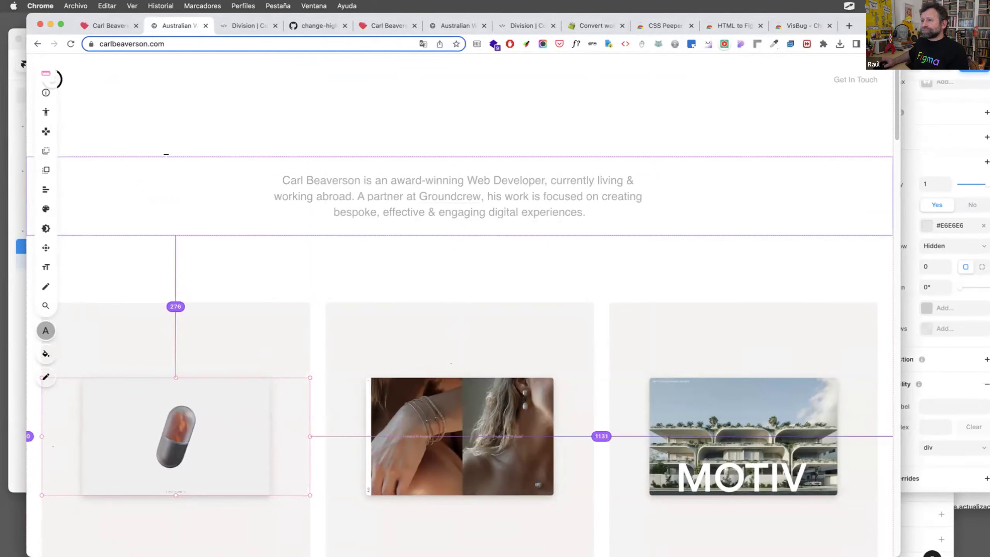
Move the VisBug tool strip off the site logo and measure the logo's distances to the header edges.
drag(33, 76, 98, 109)
click(49, 80)
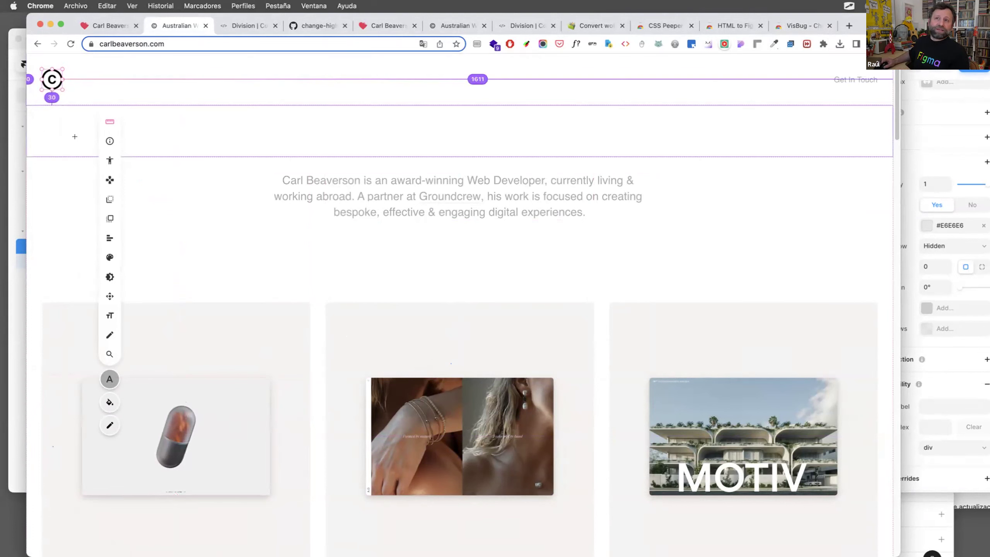
click(49, 77)
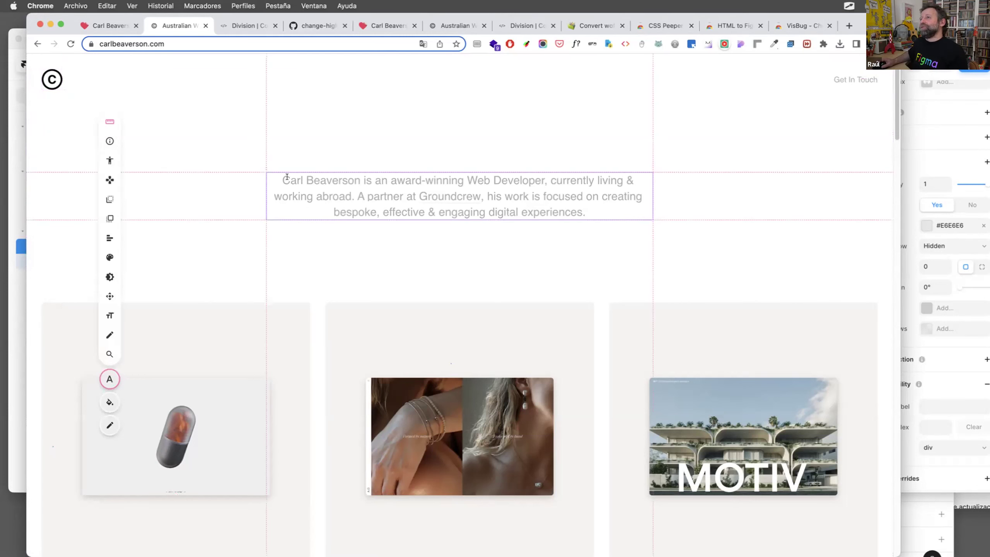
Inspect the CSS styles of the introduction text, the spacer above it, the first project card and the header with VisBug.
drag(282, 180, 425, 212)
click(108, 317)
click(110, 141)
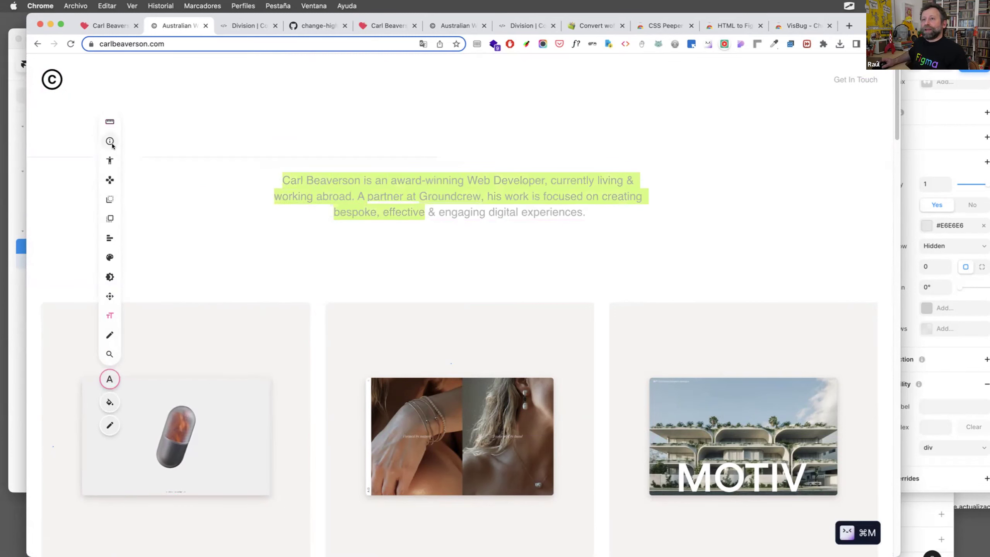
mouse_move(386, 173)
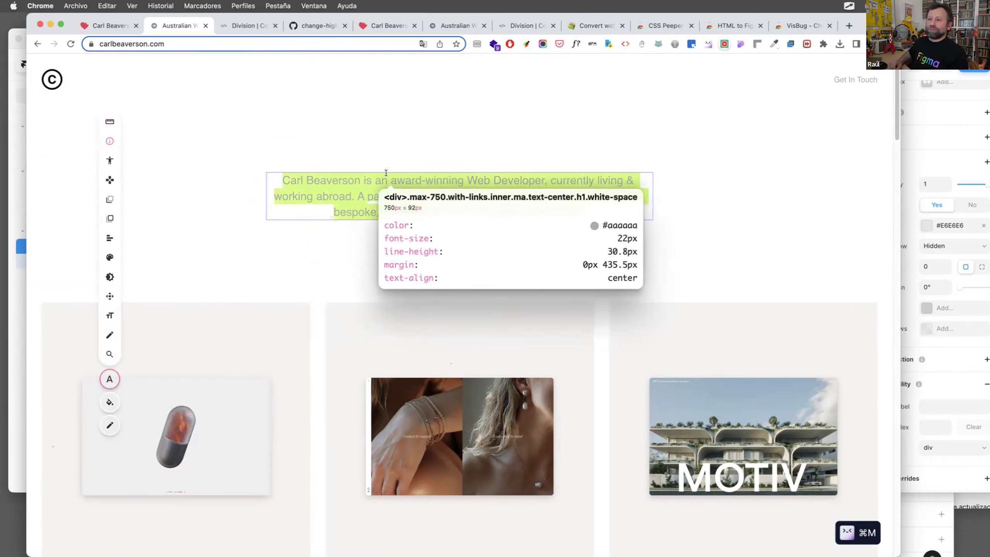
mouse_move(347, 173)
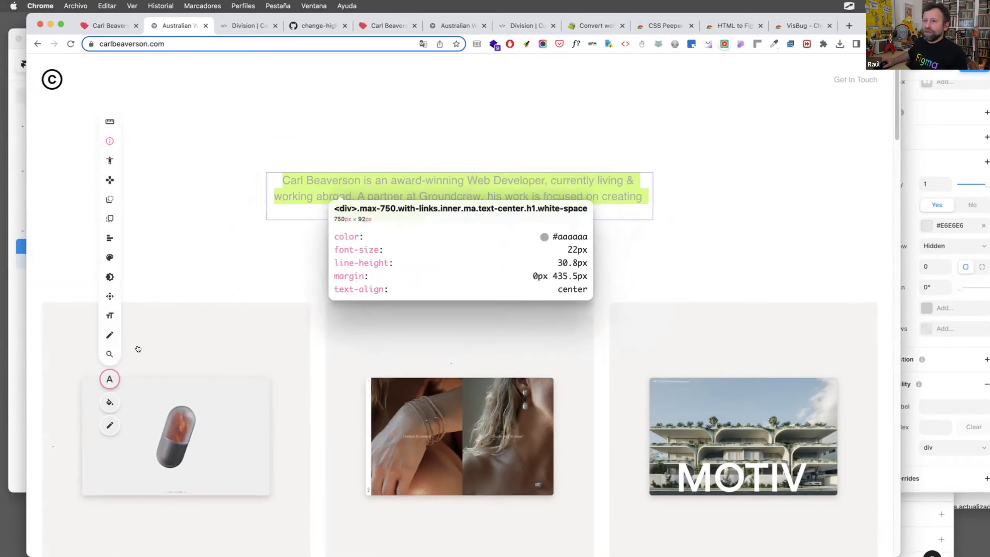
mouse_move(55, 304)
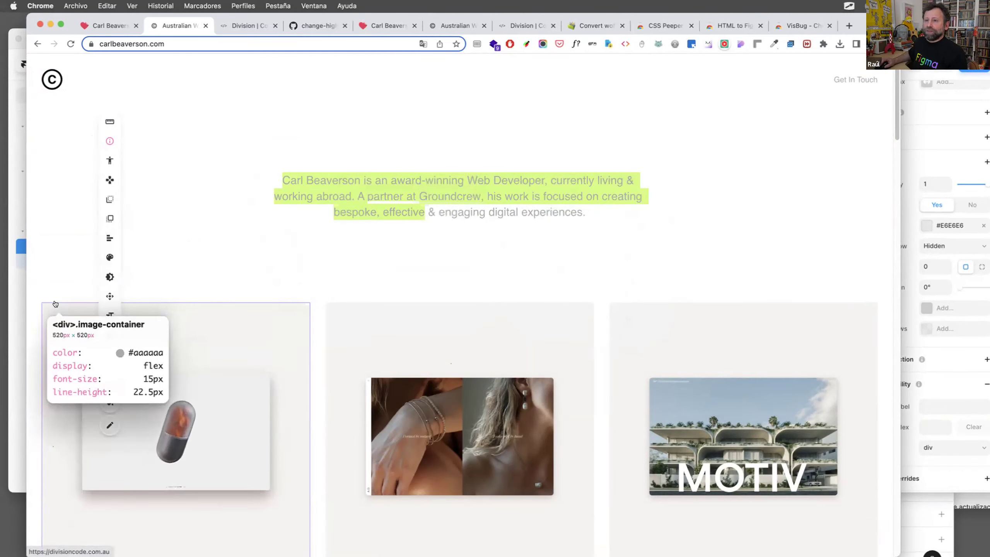
mouse_move(540, 194)
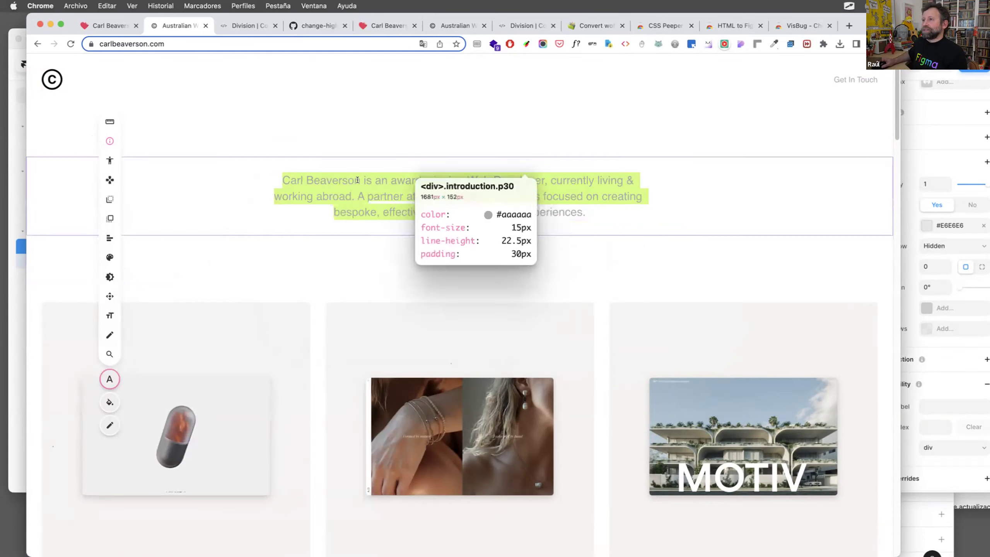
click(299, 178)
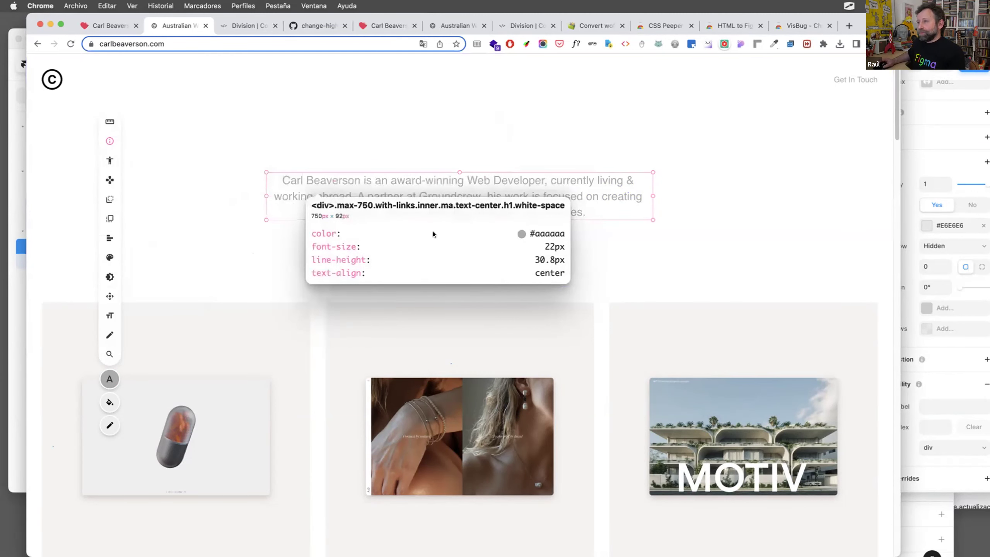
click(368, 149)
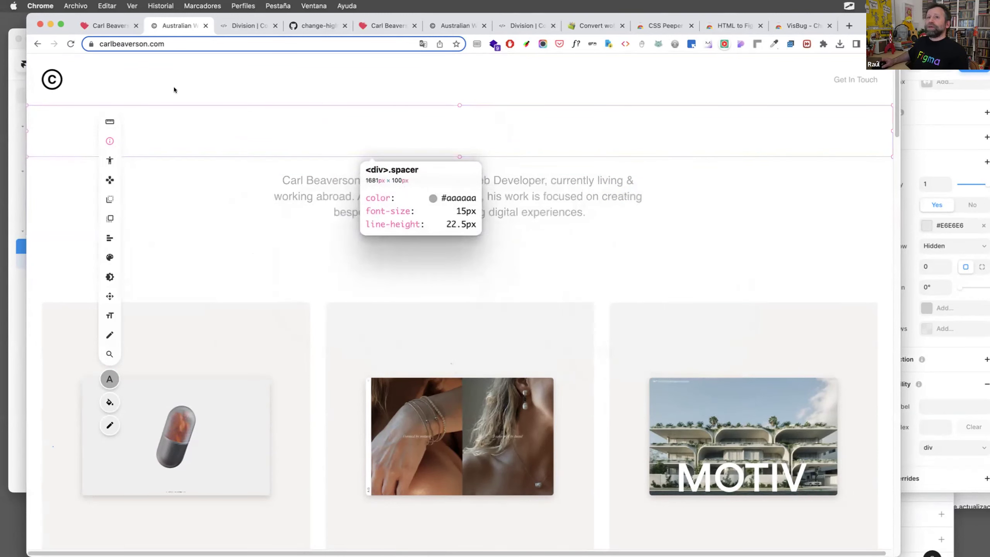
click(39, 80)
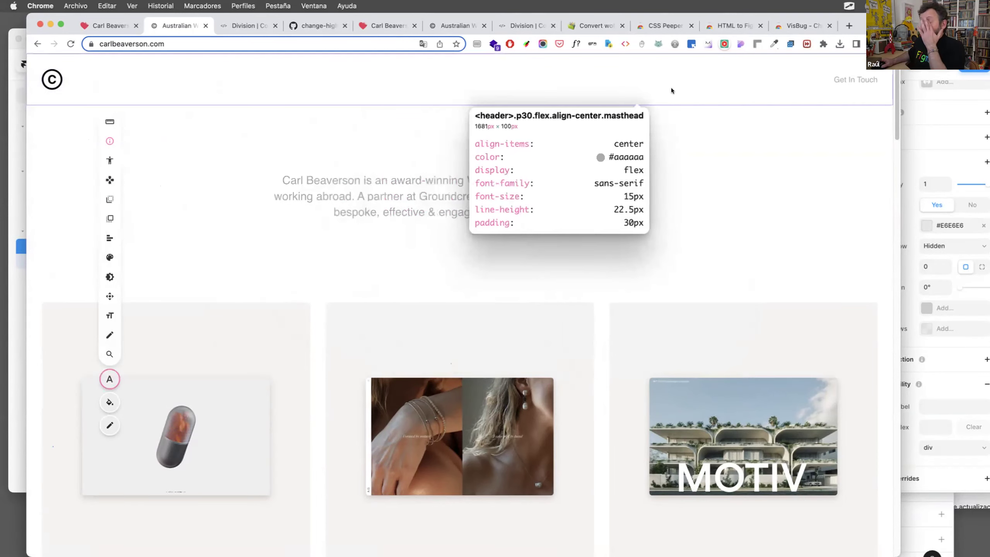
Switch to Framer and set the left offset of the logo in the header frame to 30.
key(super+Tab)
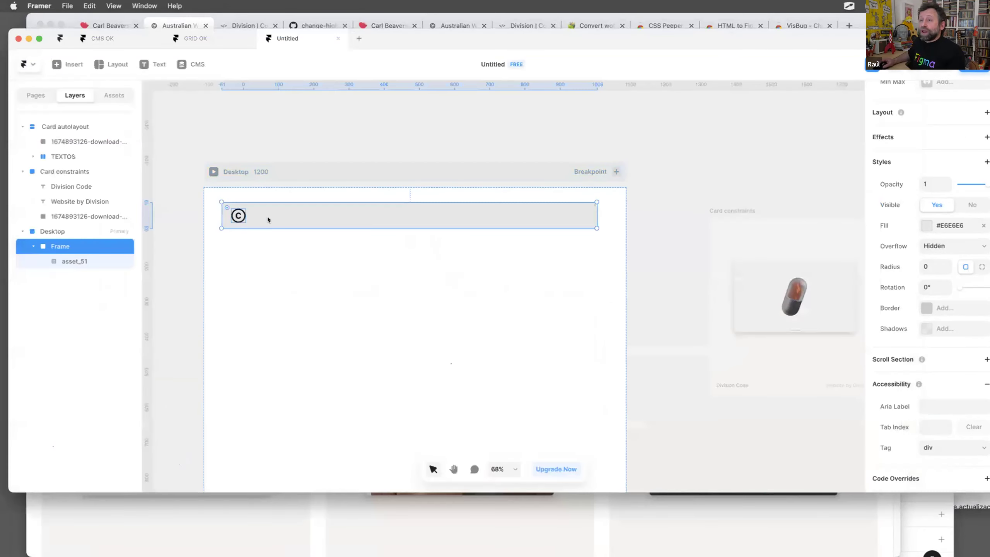
scroll(225, 208, down, 3)
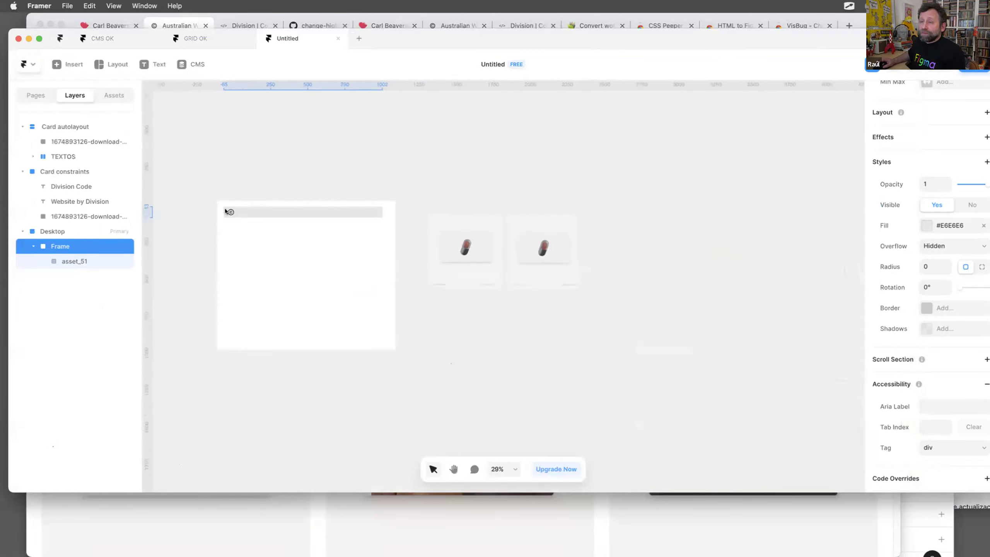
scroll(225, 208, up, 5)
click(244, 222)
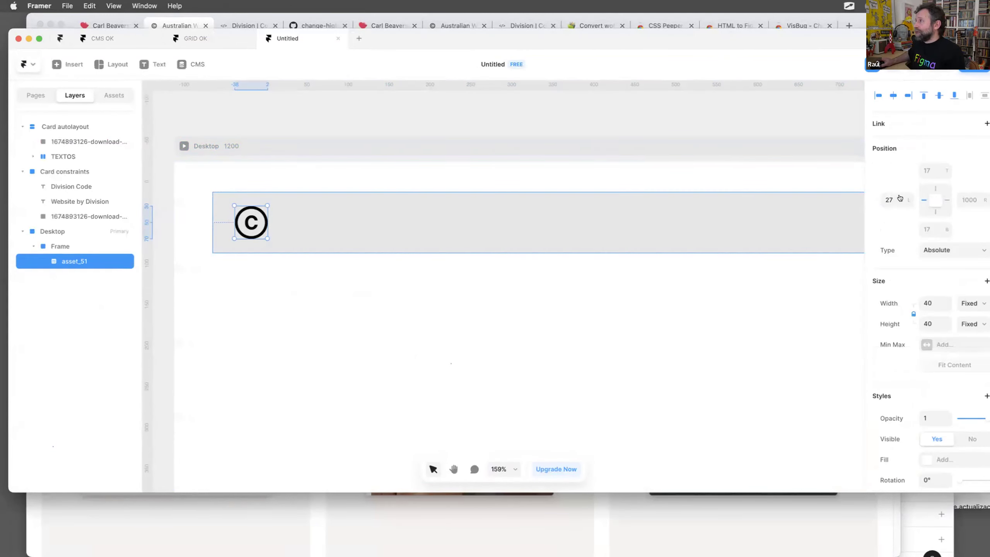
click(869, 198)
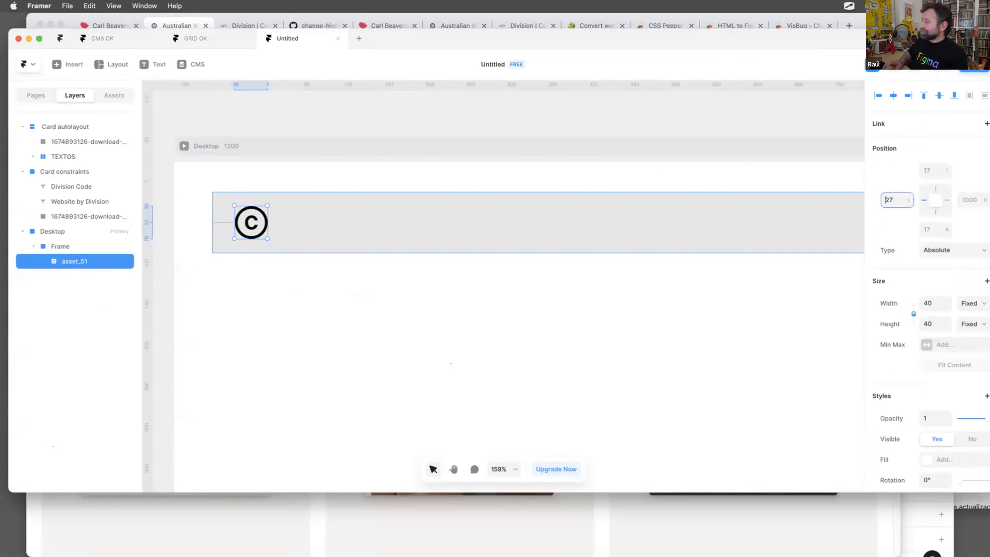
text(3)
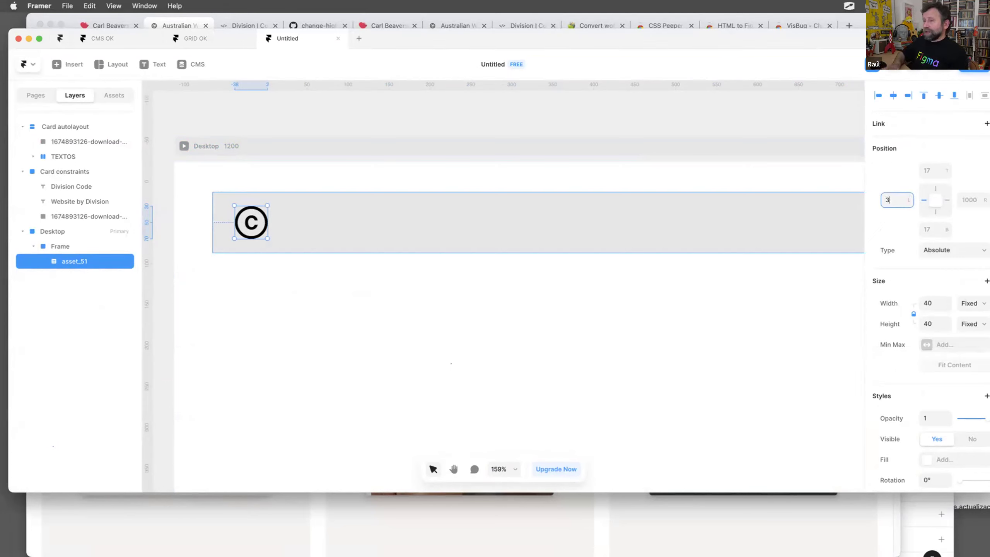
text(0)
key(Return)
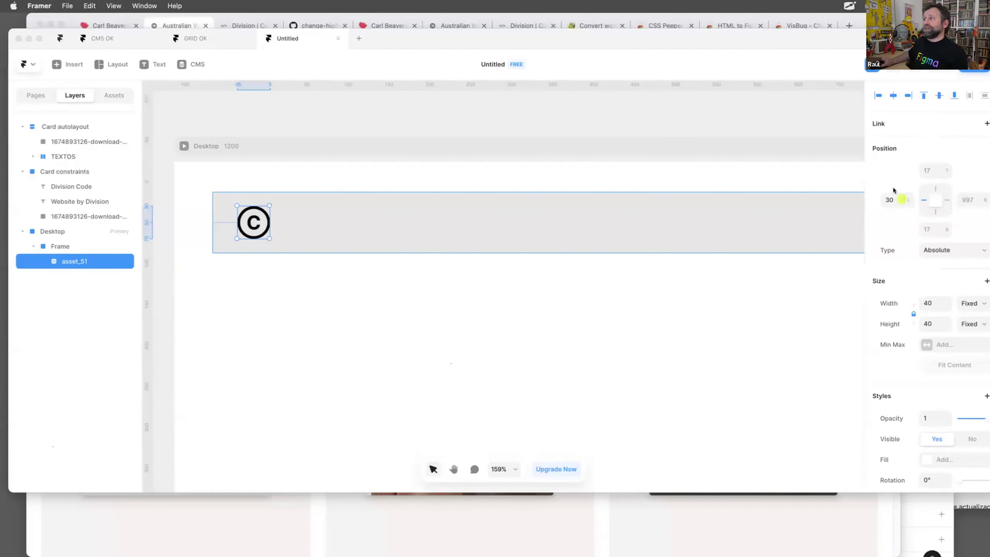
Shift the header frame with its logo slightly right and up within the Desktop page.
mouse_move(893, 180)
mouse_down()
mouse_move(877, 204)
mouse_move(903, 202)
mouse_up()
click(242, 204)
mouse_move(333, 214)
mouse_down()
mouse_move(356, 212)
mouse_move(339, 211)
mouse_up()
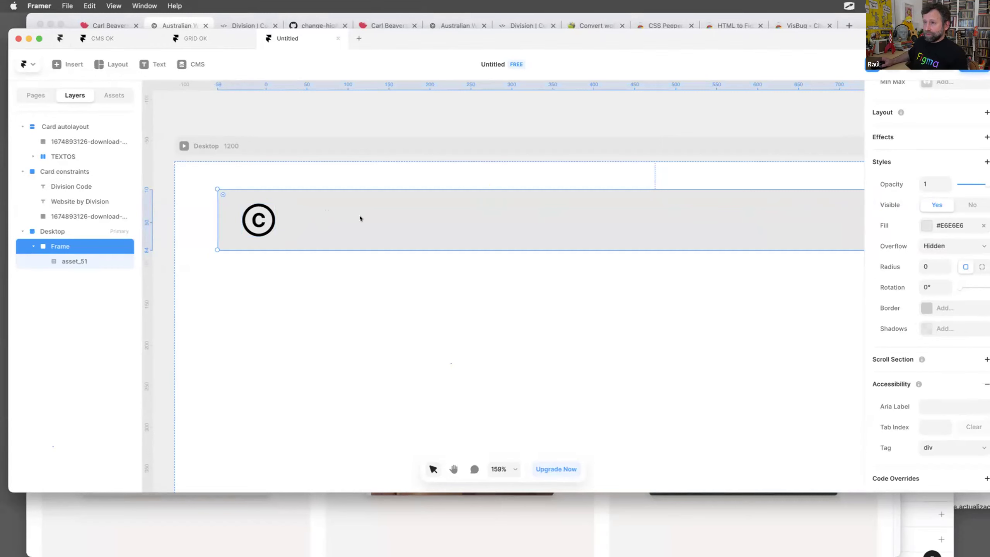
scroll(348, 212, up, 2)
scroll(350, 213, down, 10)
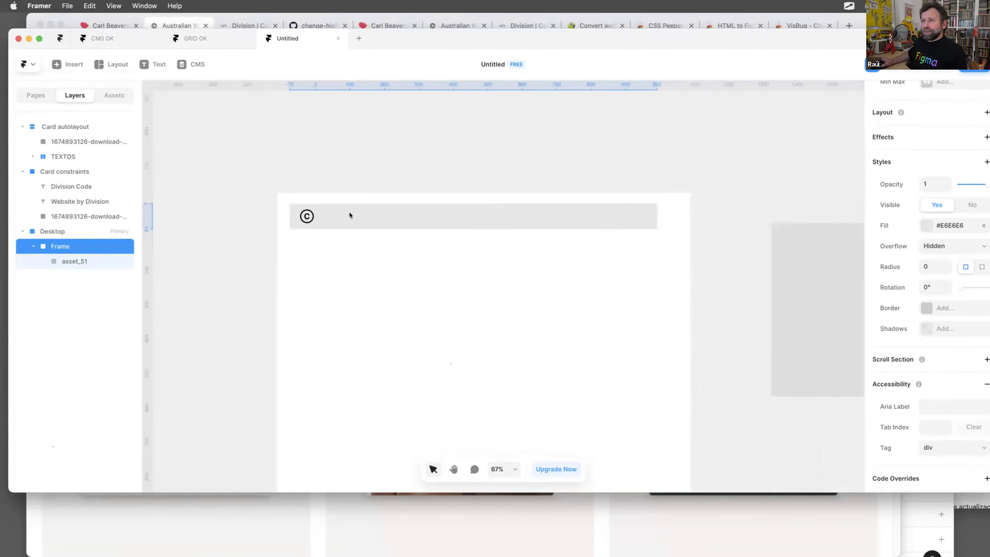
Pin the logo to the header frame's top edge and make the frame taller by lowering its bottom edge.
click(312, 214)
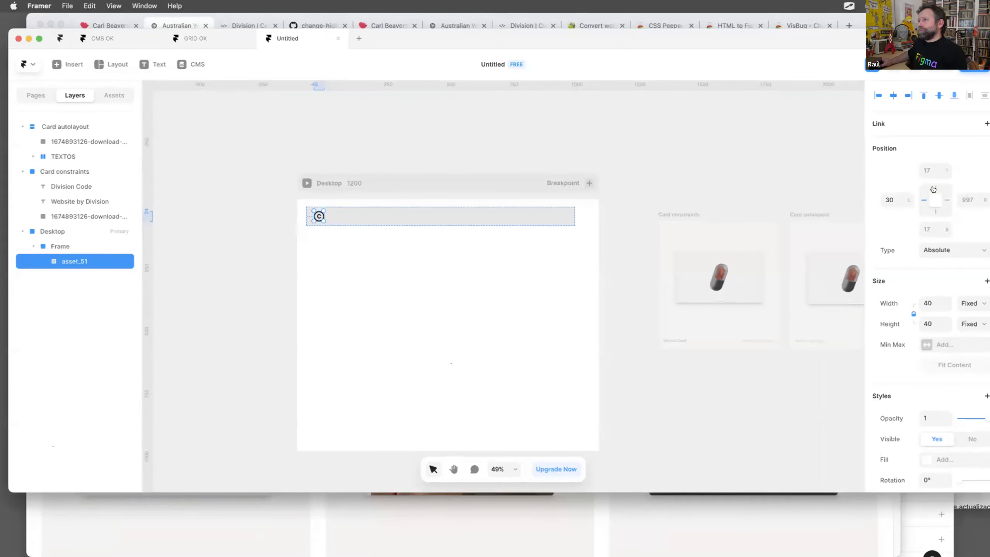
click(933, 189)
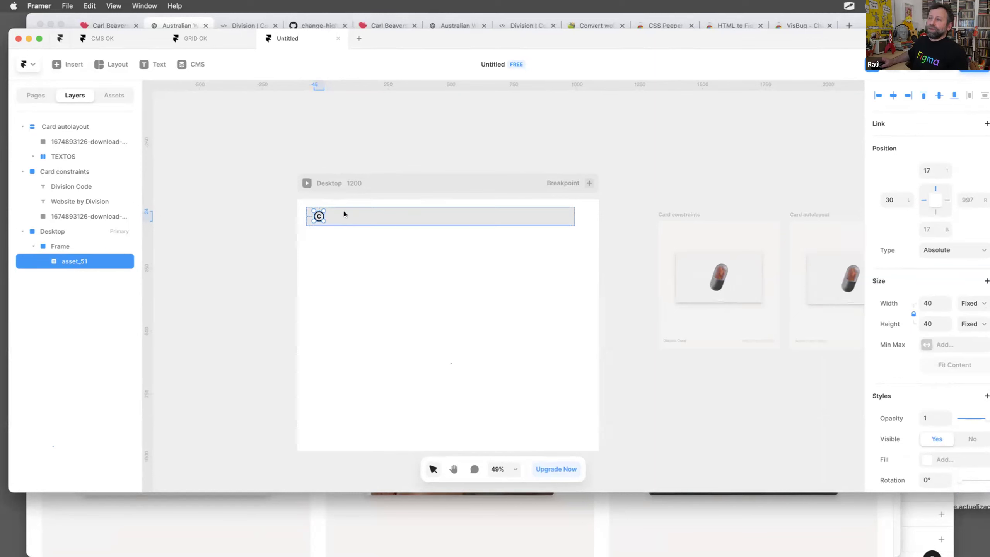
click(328, 215)
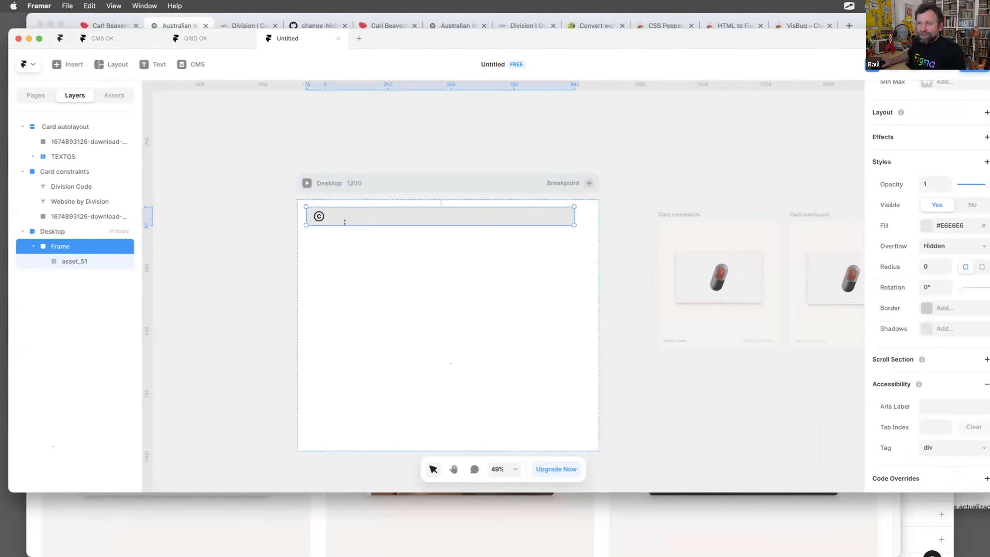
drag(345, 228, 345, 235)
Set the logo's top offset to 30 and shorten the header frame slightly from its bottom edge.
click(319, 216)
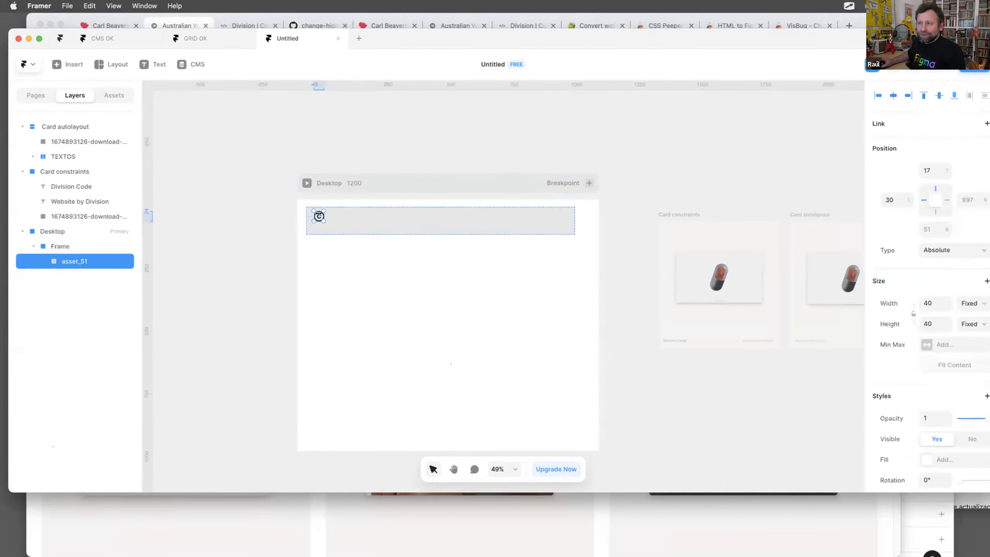
click(930, 170)
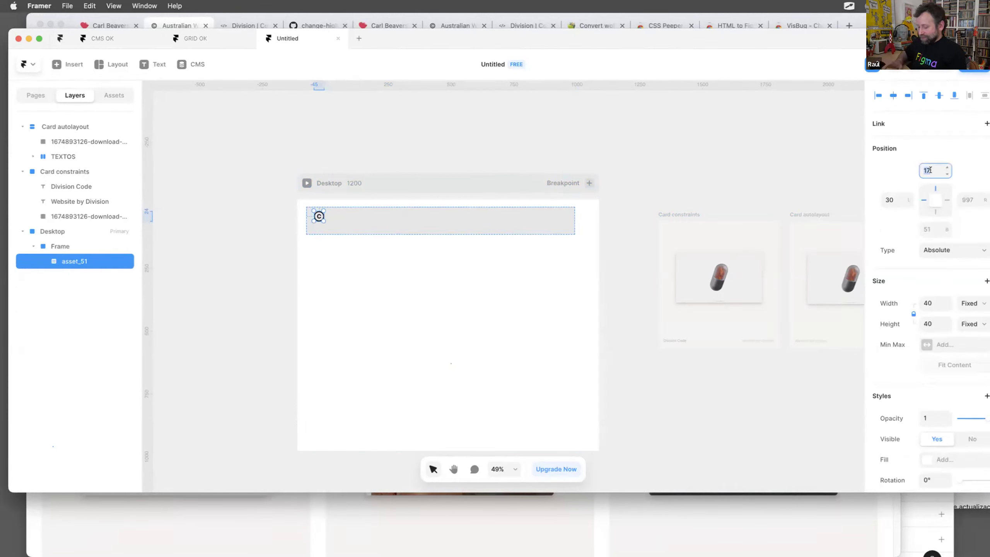
text(30)
key(Return)
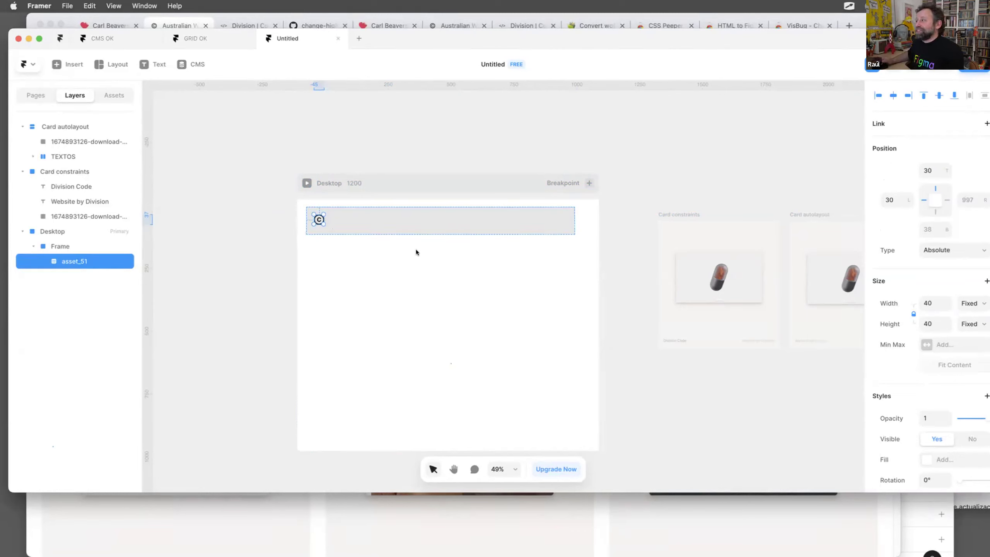
click(370, 218)
drag(369, 234, 368, 229)
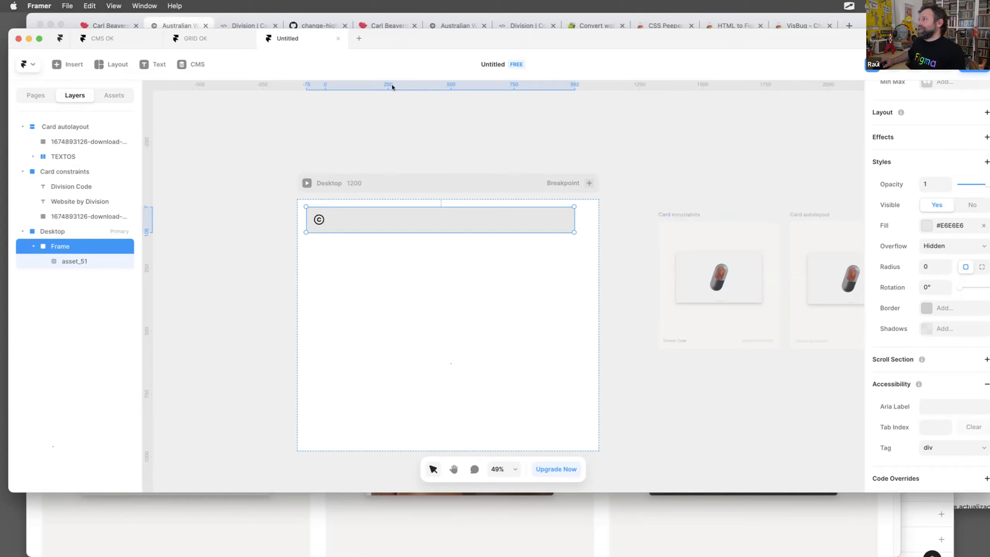
Set the header frame's height to 100 and move it flush into the Desktop page's top-left corner.
scroll(917, 212, up, 5)
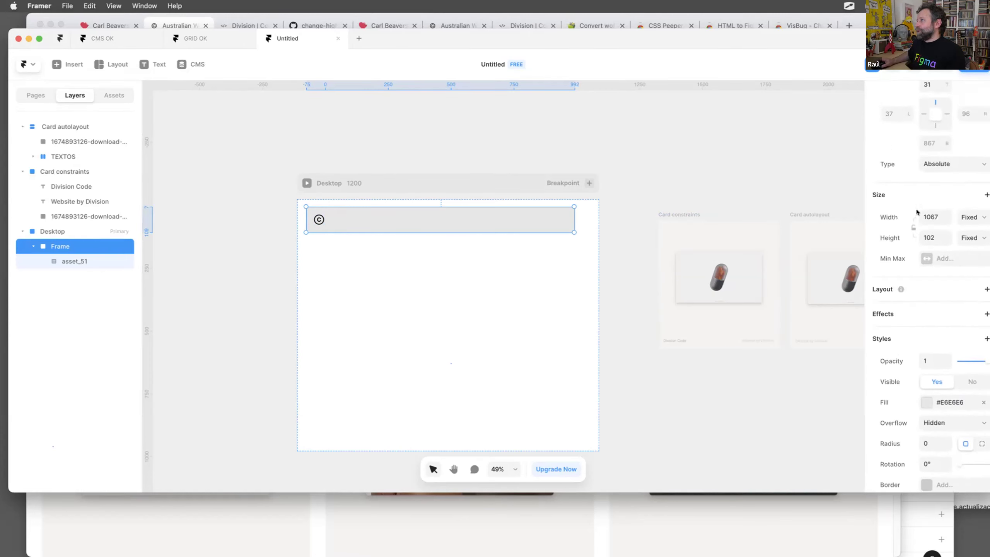
click(938, 238)
text(100)
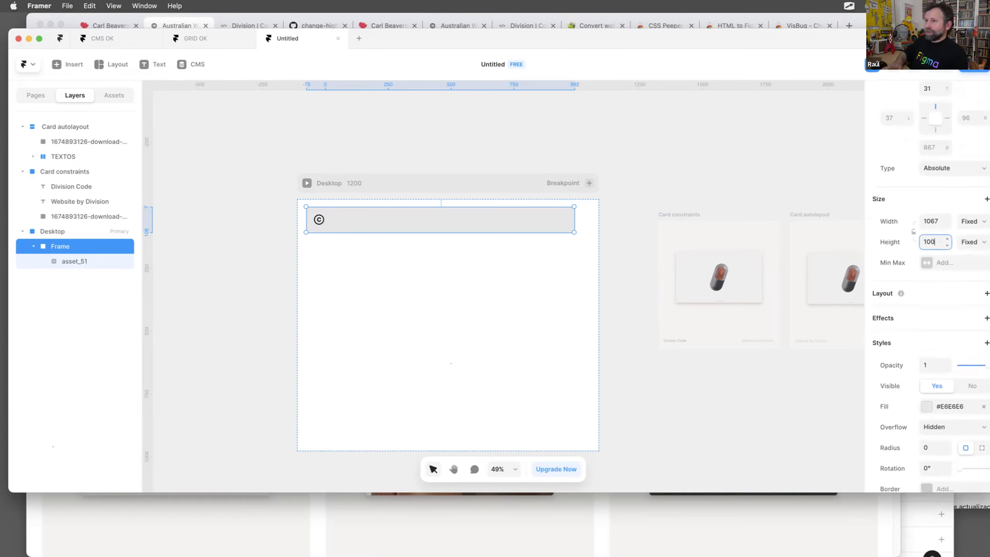
key(Return)
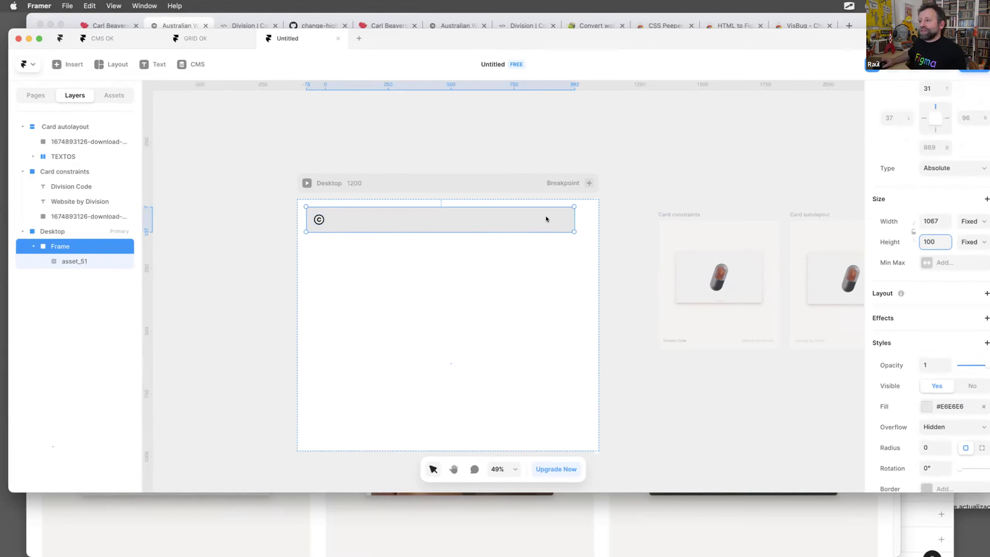
click(509, 253)
drag(490, 219, 479, 208)
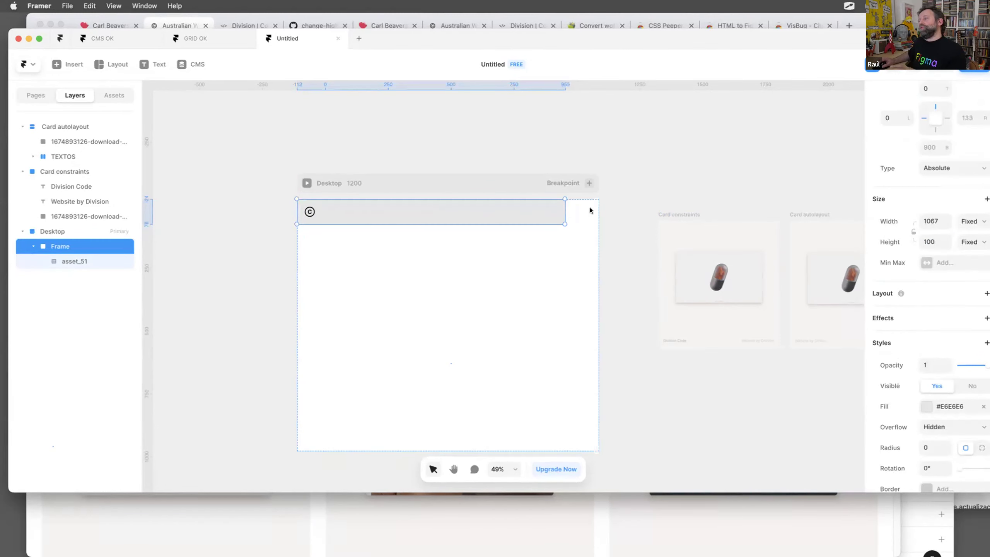
click(975, 227)
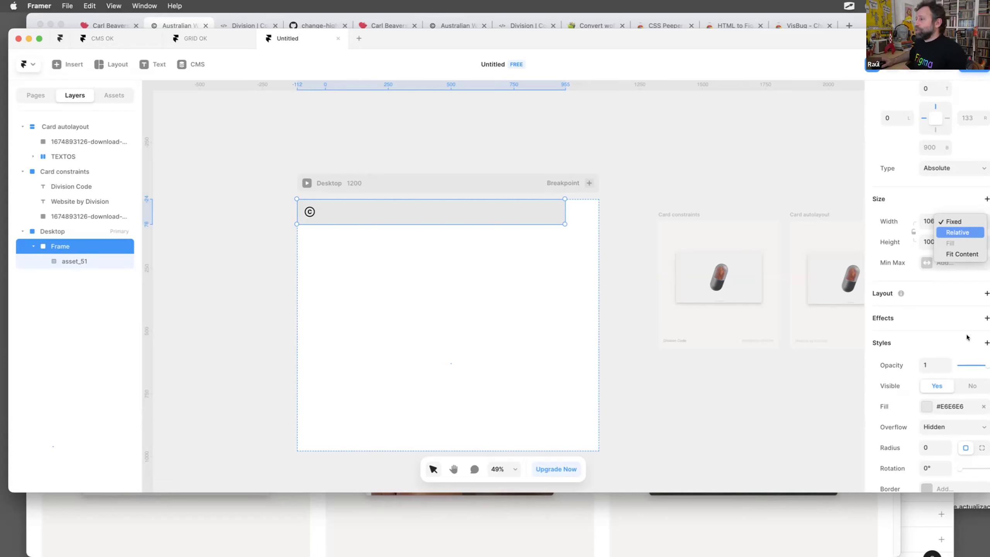
click(812, 185)
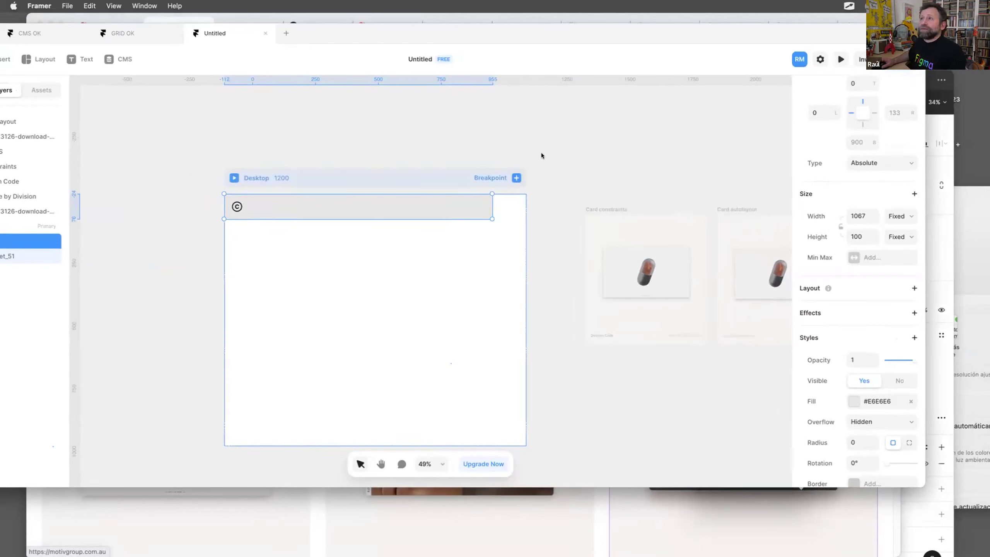
Switch to Figma and examine the text properties of the imported header's Get In Touch link.
drag(351, 30, 392, 88)
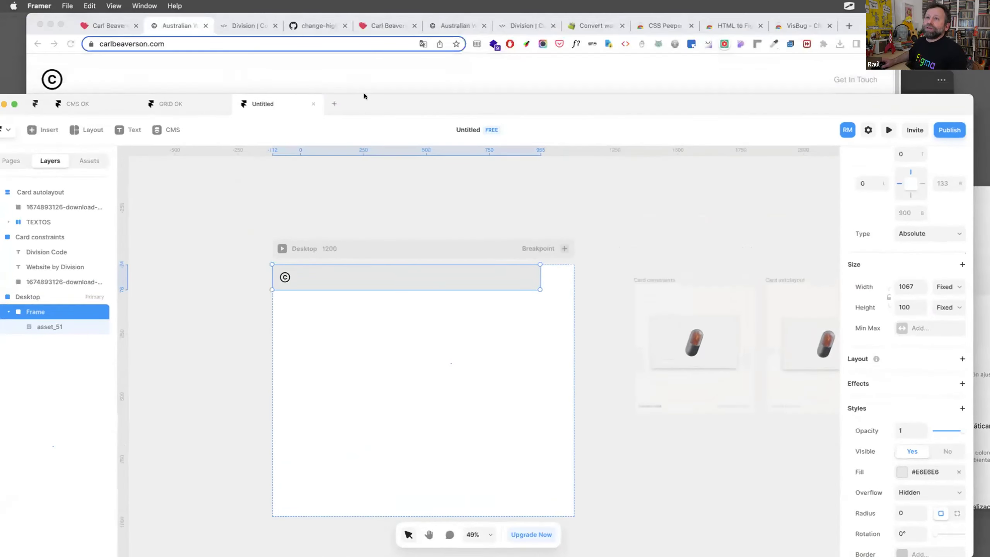
click(300, 68)
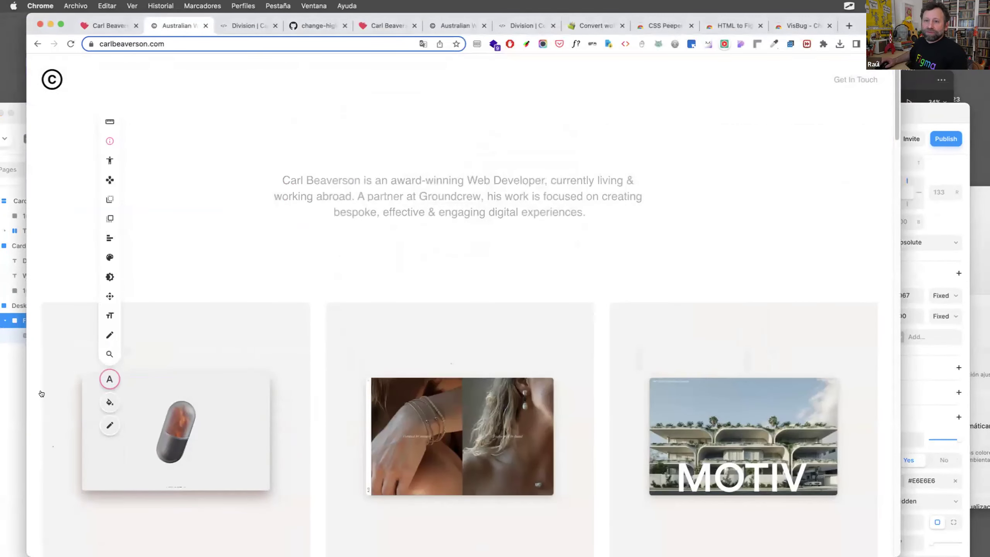
click(16, 390)
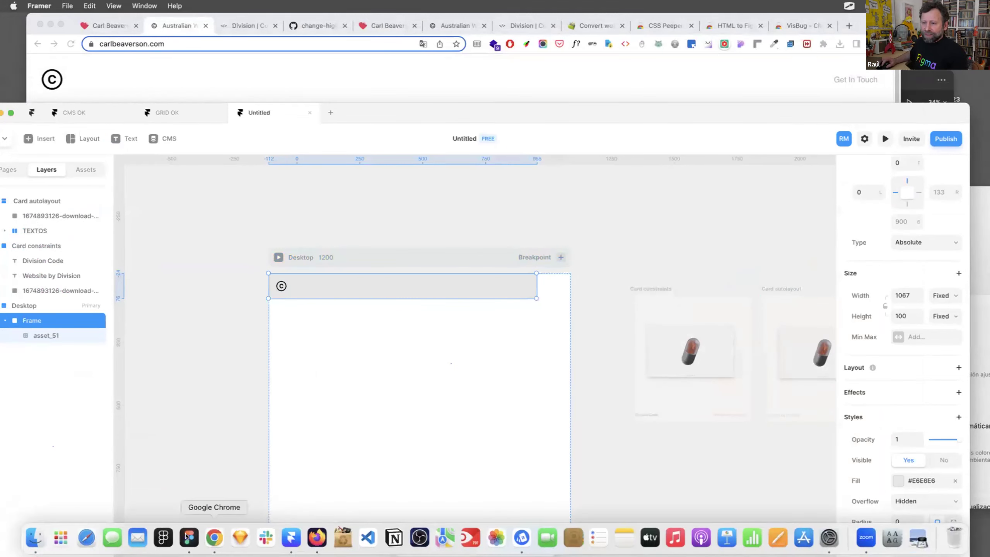
click(189, 538)
scroll(526, 232, up, 5)
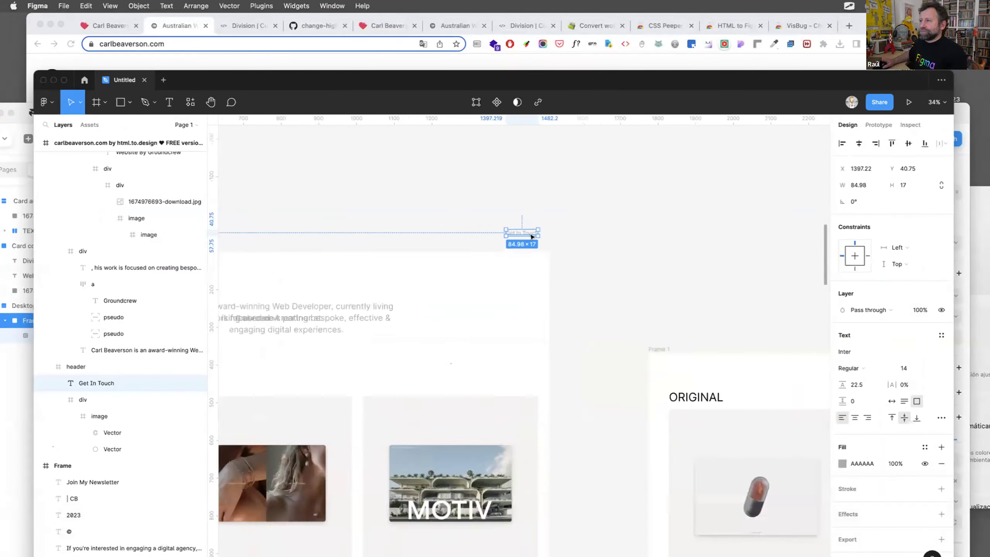
scroll(526, 230, up, 1)
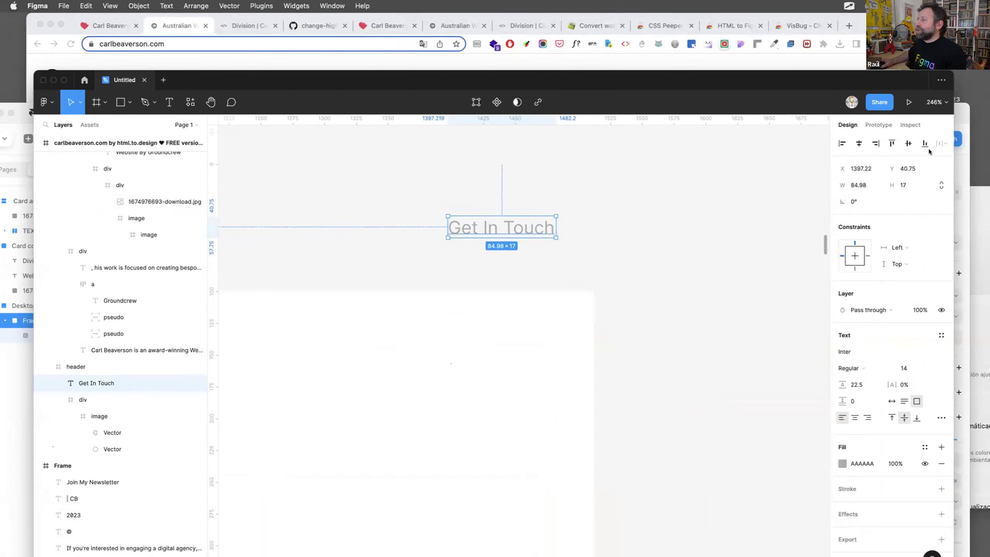
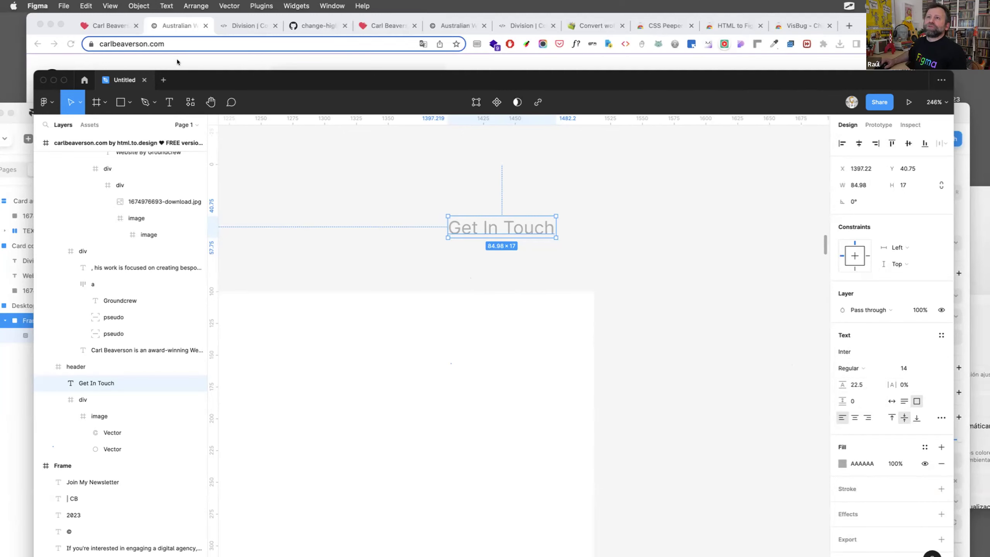
Switch back to Framer and add the text "Get in Touch" to the Desktop page, below the header frame.
click(21, 111)
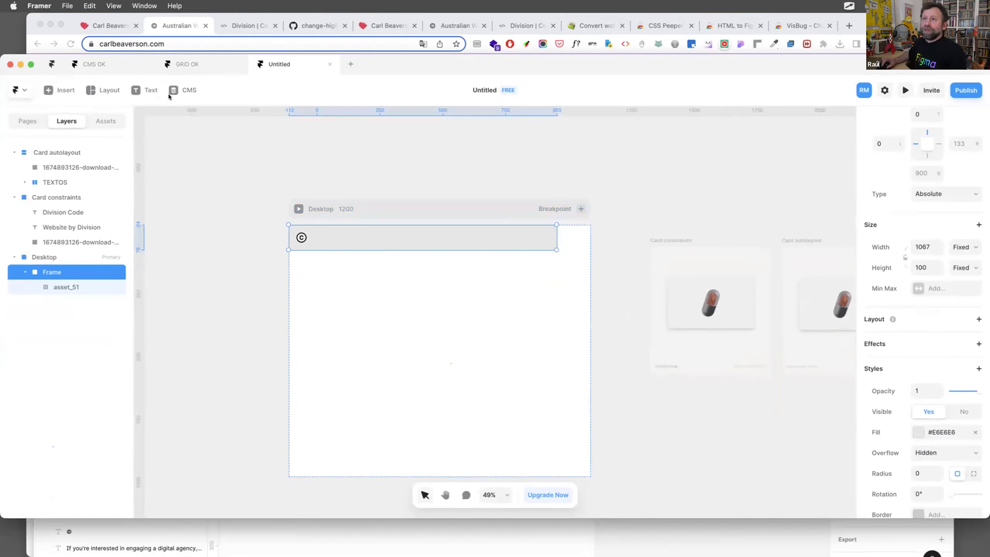
key(t)
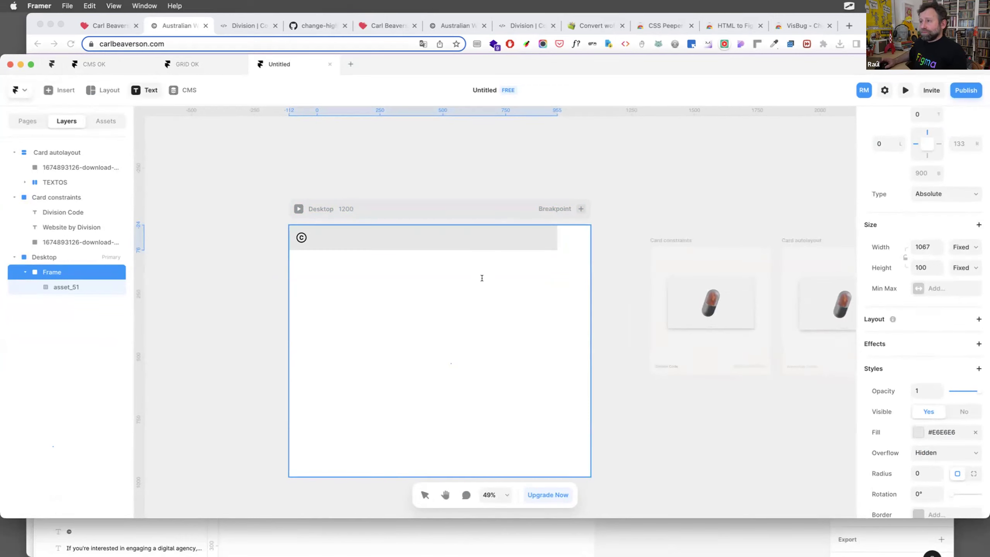
click(482, 278)
text(Get in Touch)
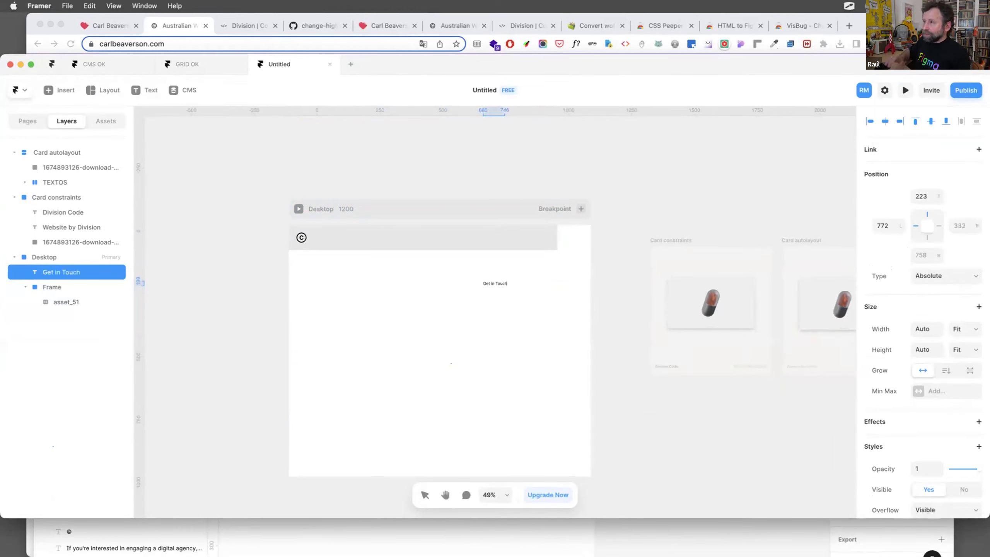
key(Escape)
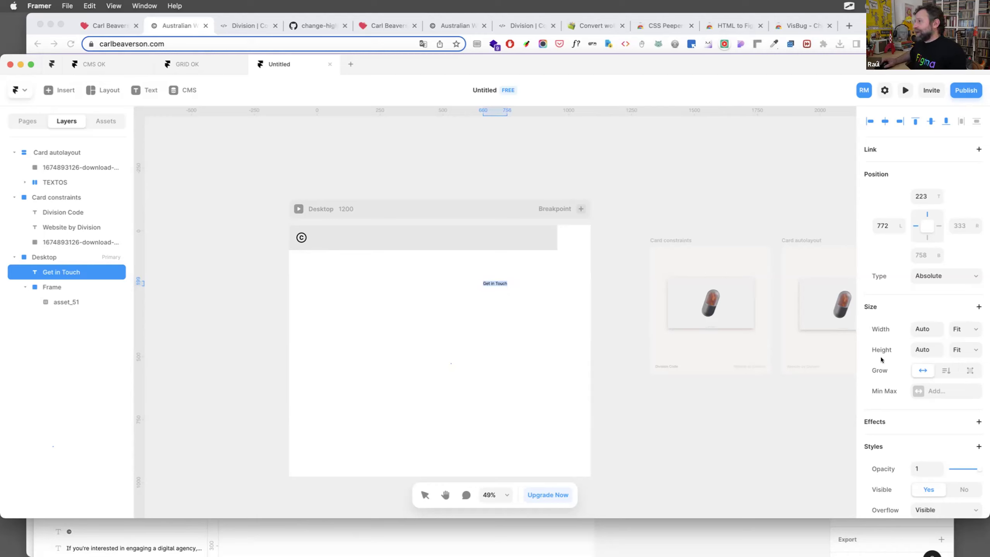
Look at the text styles available for the Get in Touch text.
scroll(939, 385, down, 3)
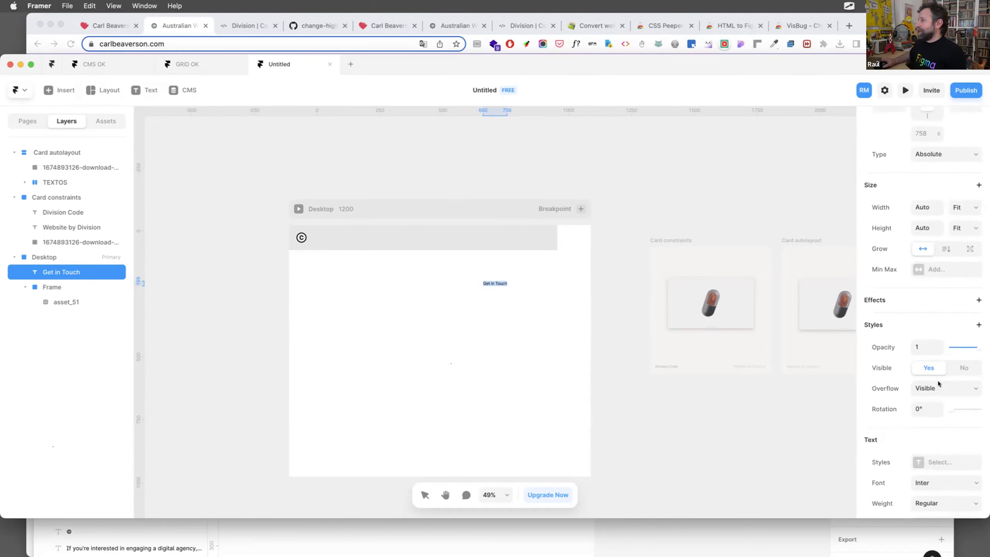
scroll(939, 384, down, 3)
click(947, 343)
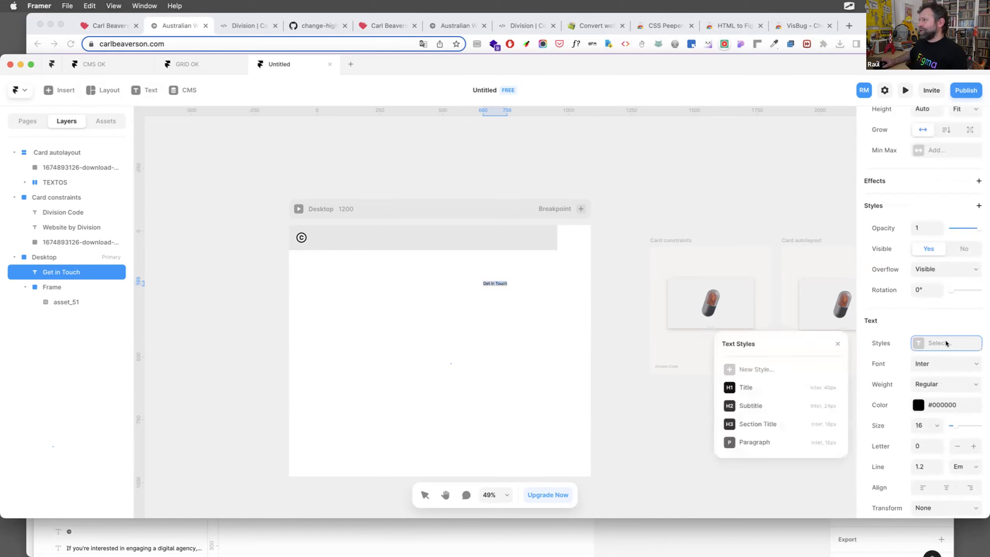
scroll(947, 344, down, 4)
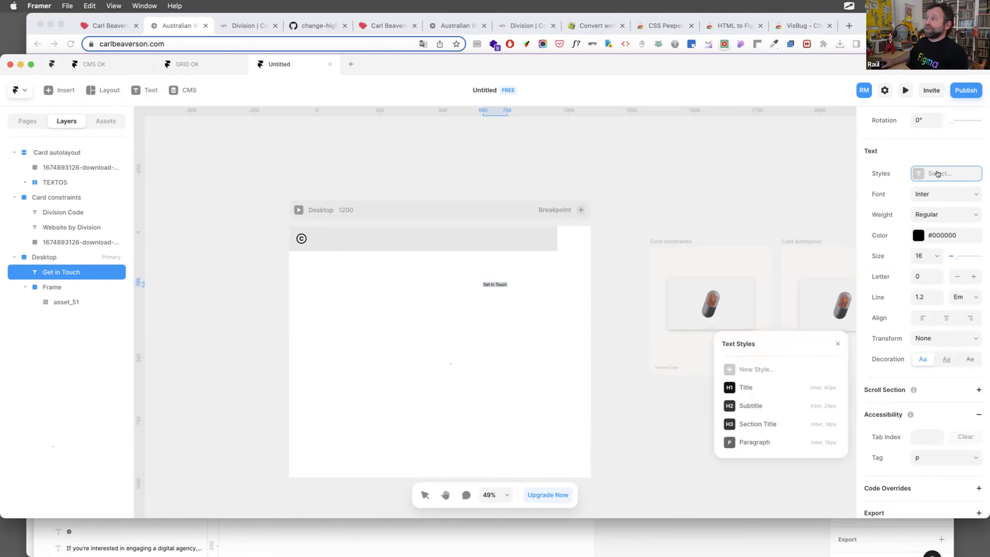
click(937, 174)
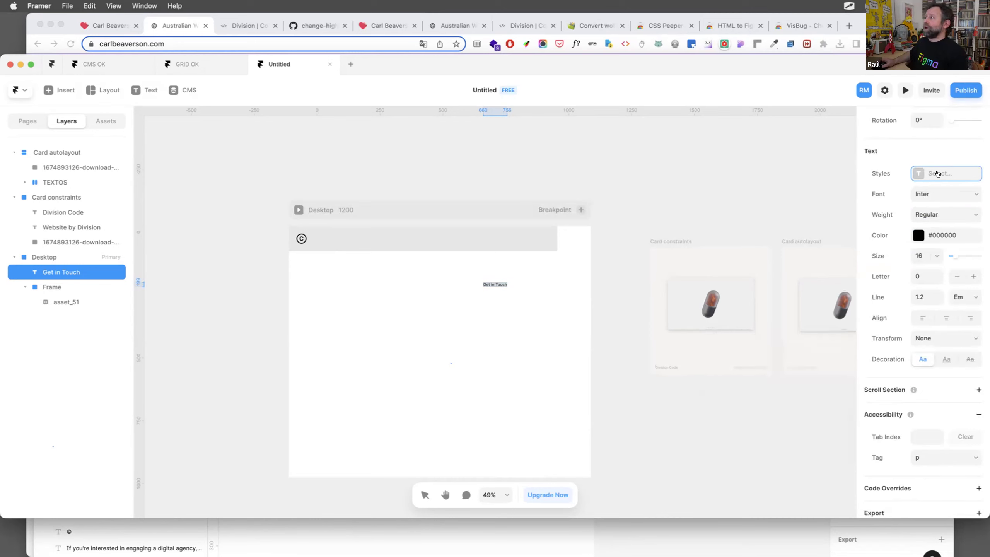
Search the web fonts for "hel", then browse the web and custom font lists.
click(930, 193)
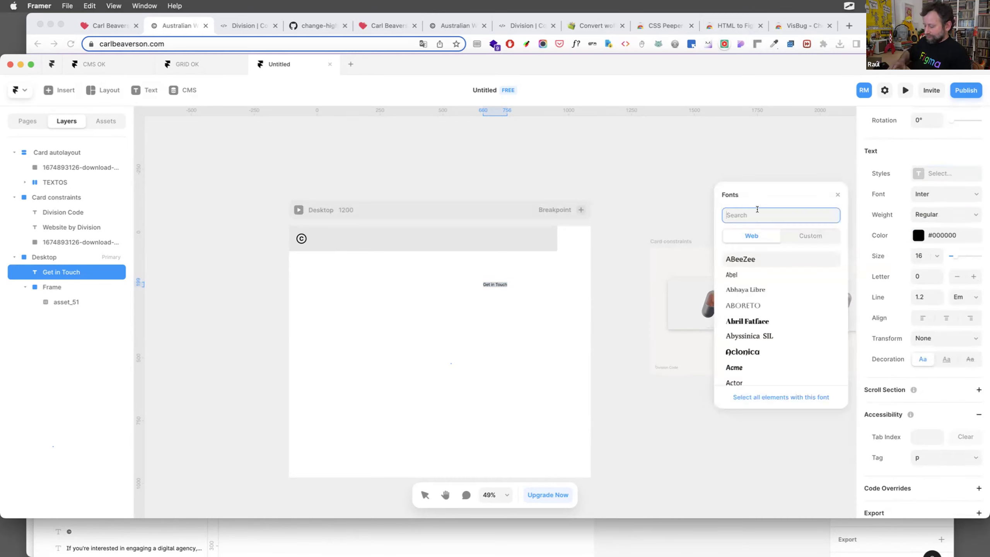
text(hel)
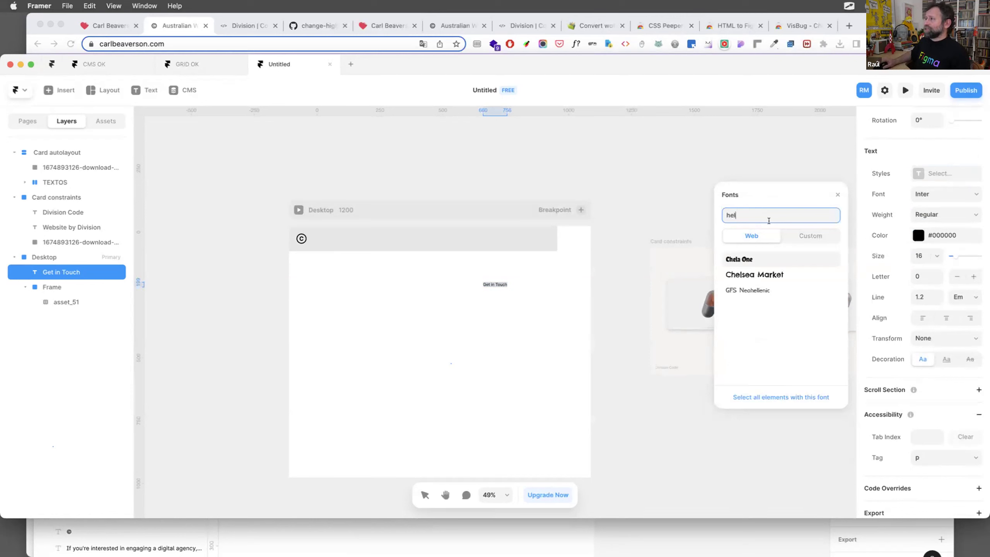
key(BackSpace)
key(BackSpace)
key(BackSpace)
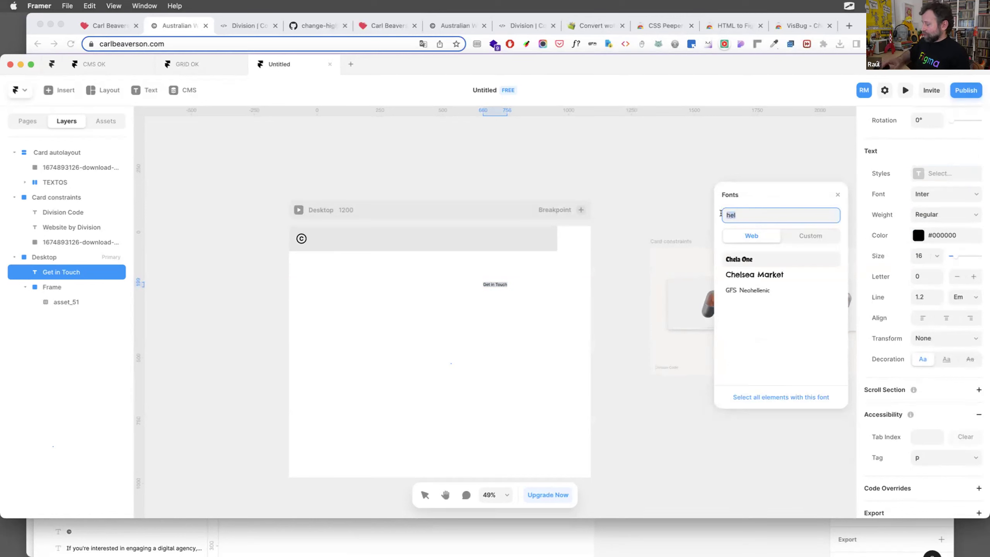
scroll(776, 266, down, 10)
scroll(778, 264, down, 3)
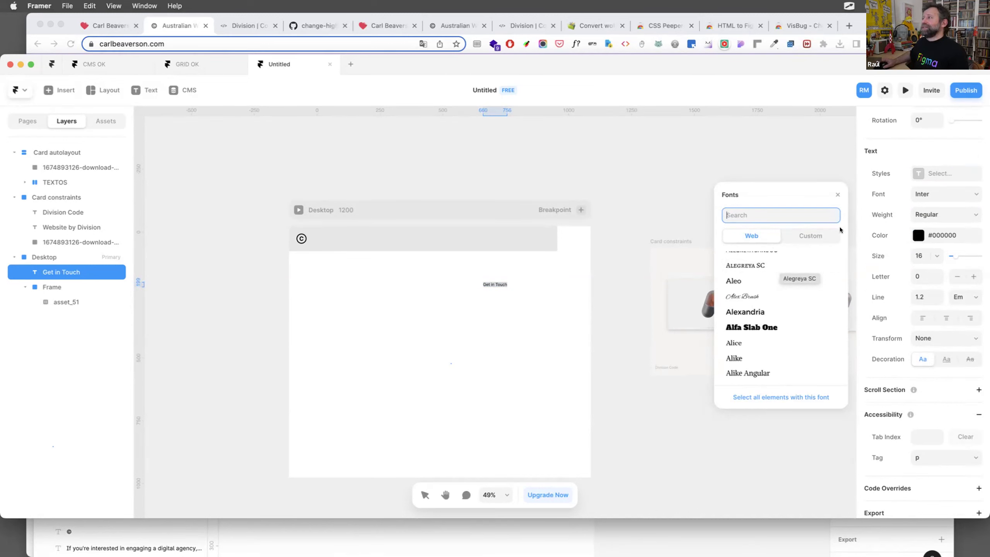
click(802, 235)
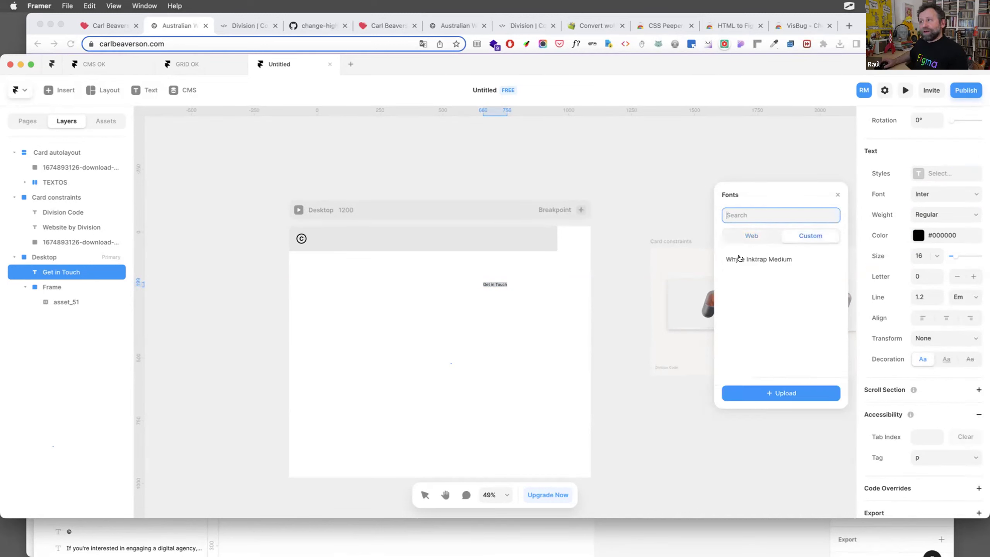
Find Inter among the web fonts and apply it to the Get in Touch text.
click(761, 237)
click(766, 215)
text(inter)
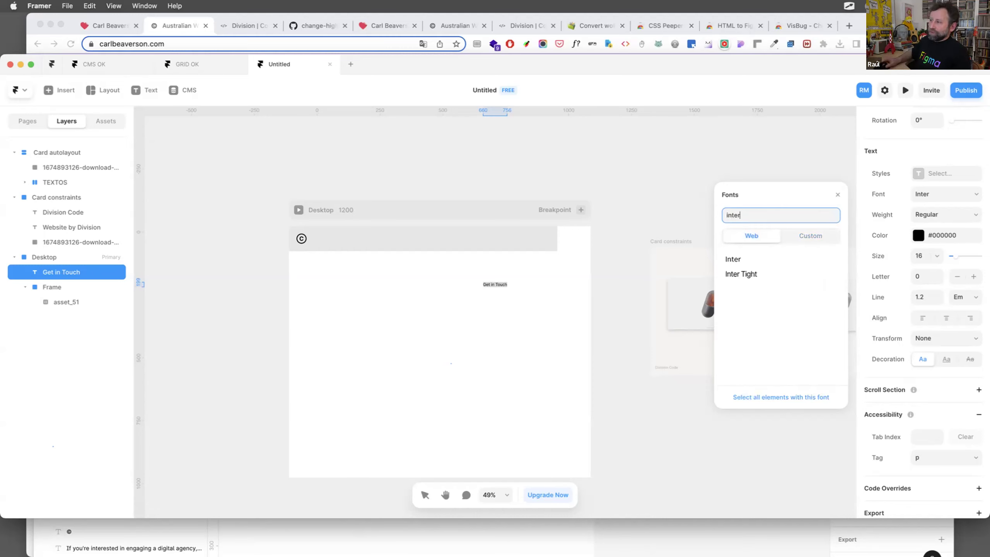
click(727, 260)
click(727, 261)
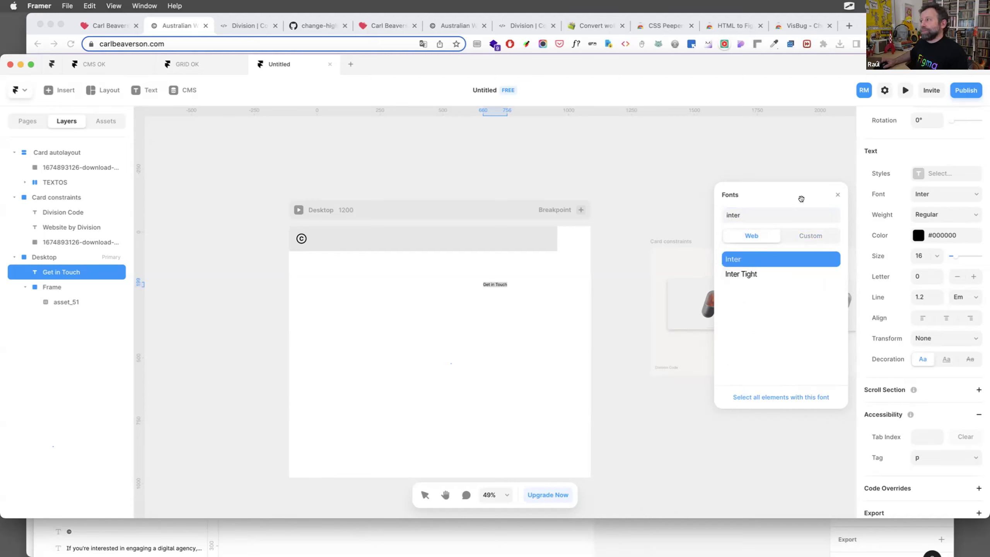
Set the font size of the Get in Touch text to 14.
click(919, 254)
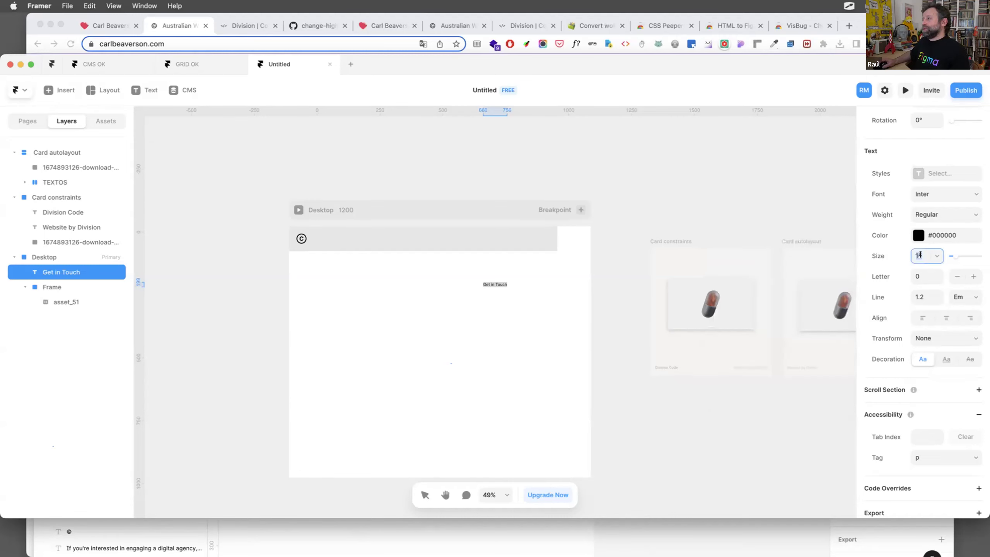
text(13)
key(Return)
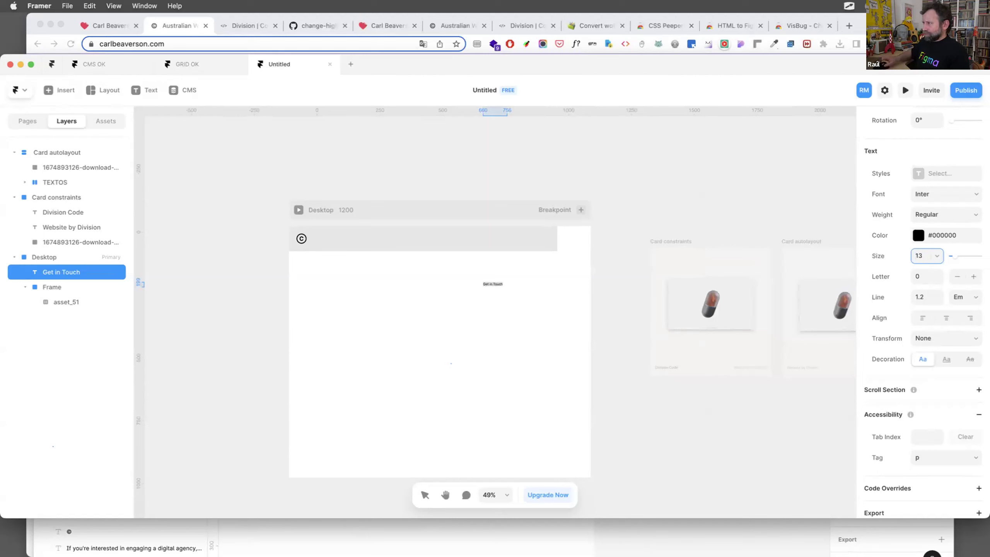
key(BackSpace)
text(4)
key(Return)
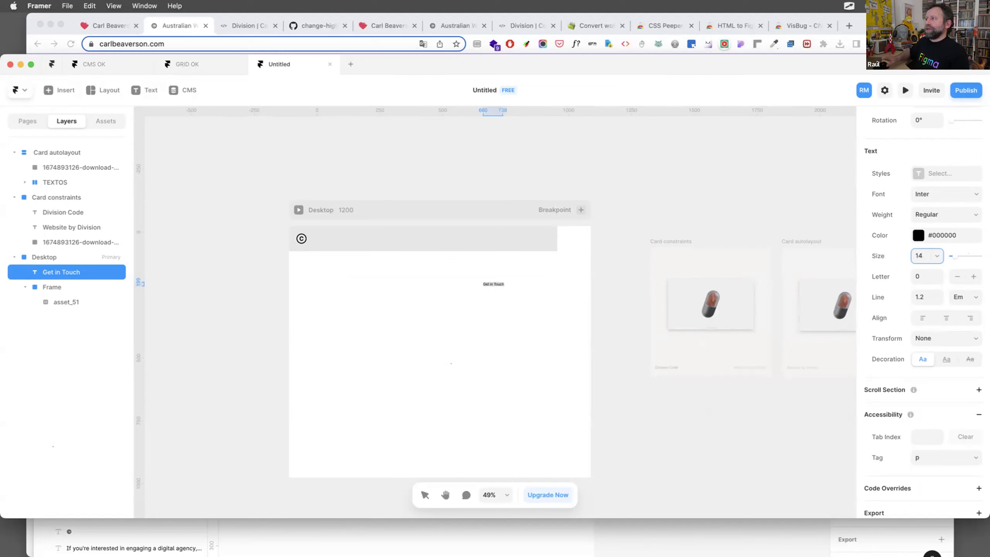
click(918, 236)
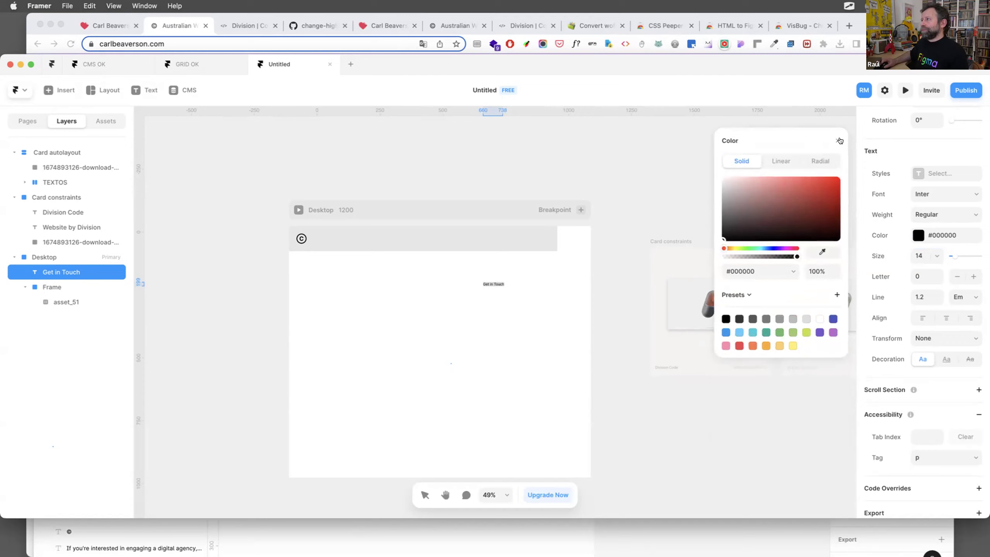
click(840, 140)
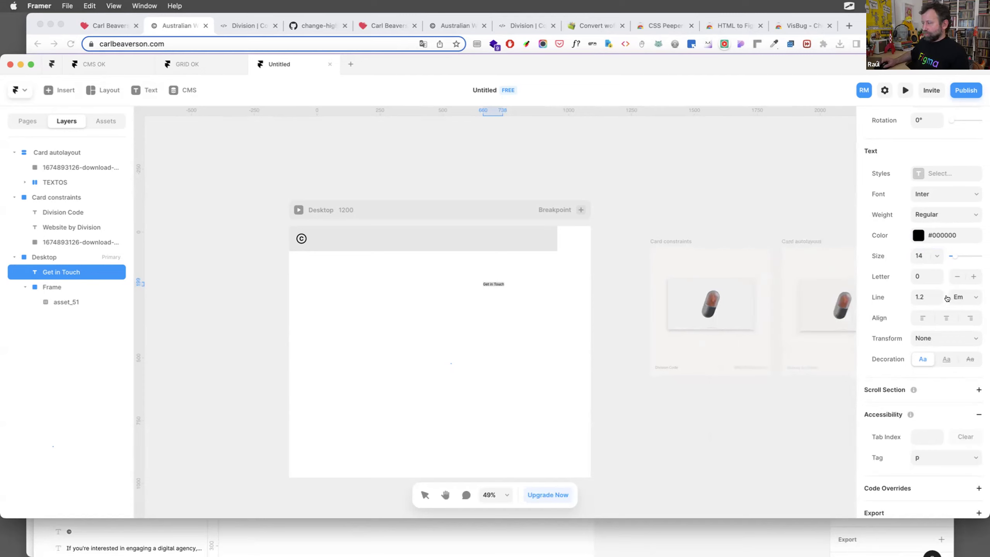
Check the line height units, switch to Chrome, search for "em to px" and open the W3Schools pixel to em converter.
click(960, 297)
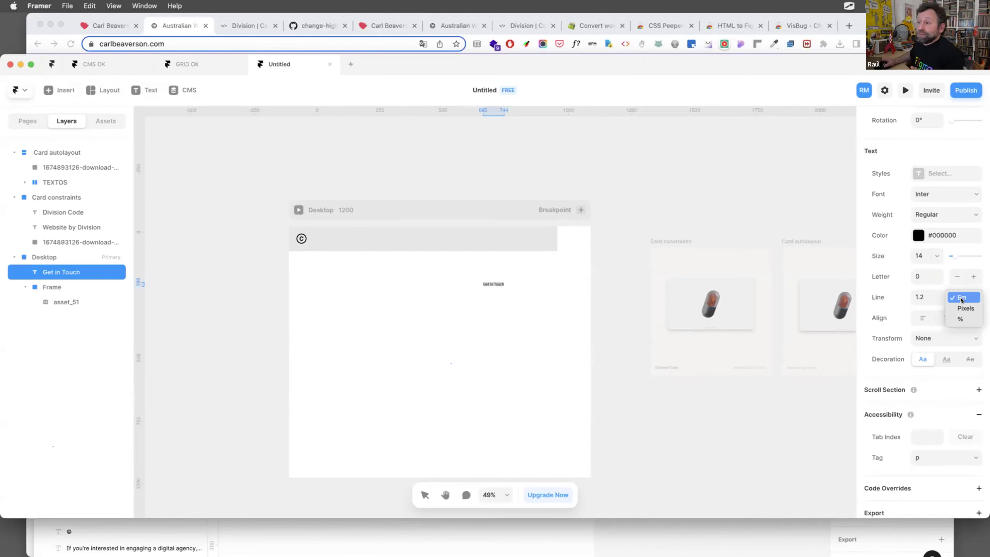
click(847, 25)
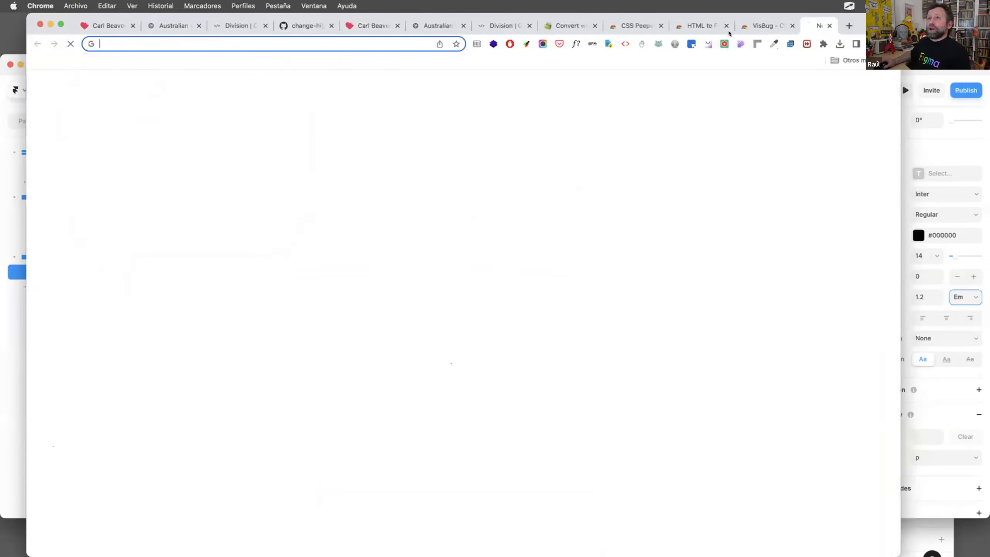
text(em to px)
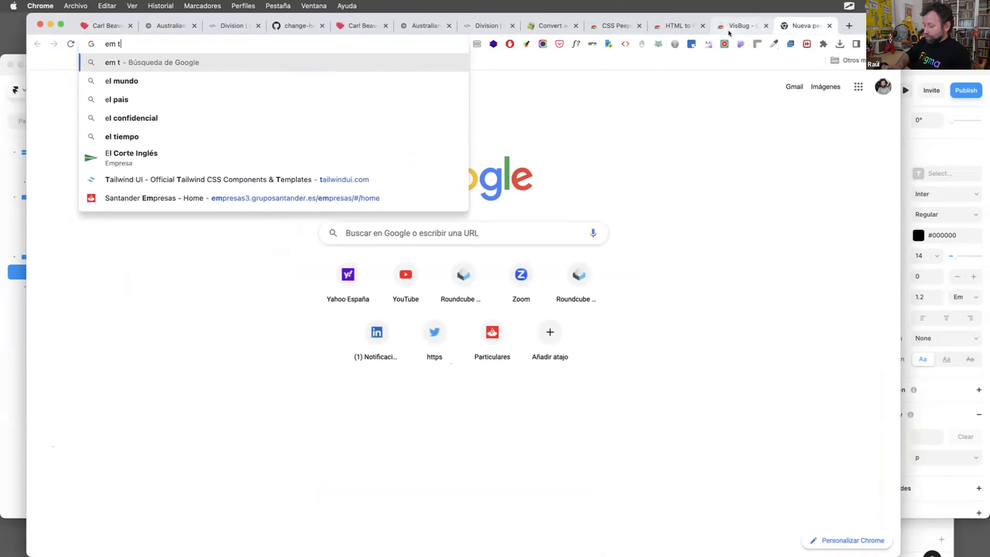
key(Return)
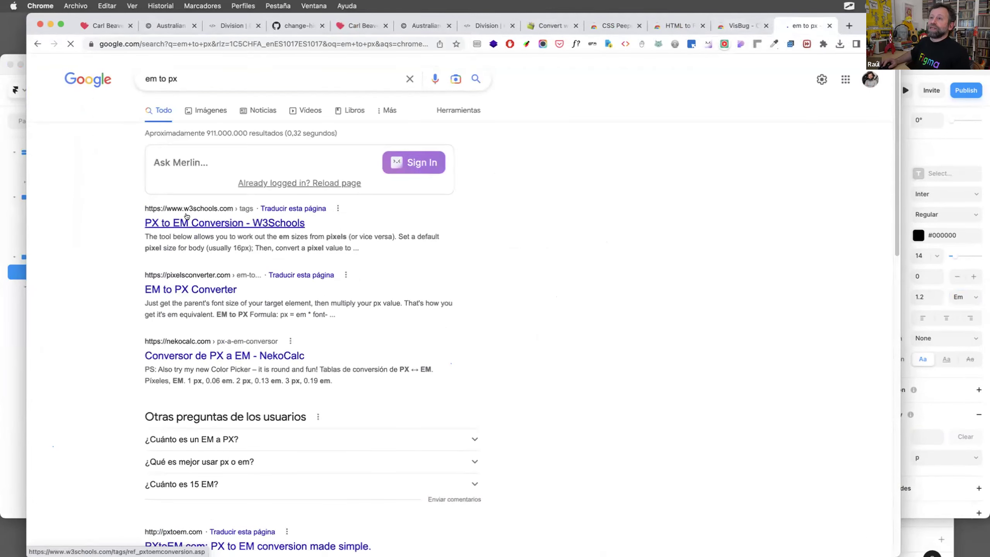
click(218, 221)
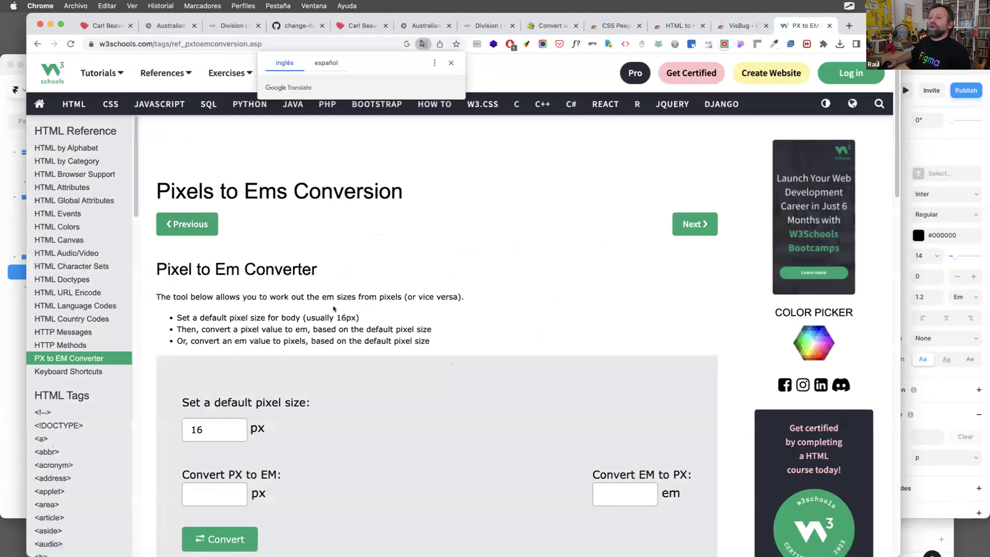
scroll(319, 279, down, 7)
scroll(221, 172, up, 1)
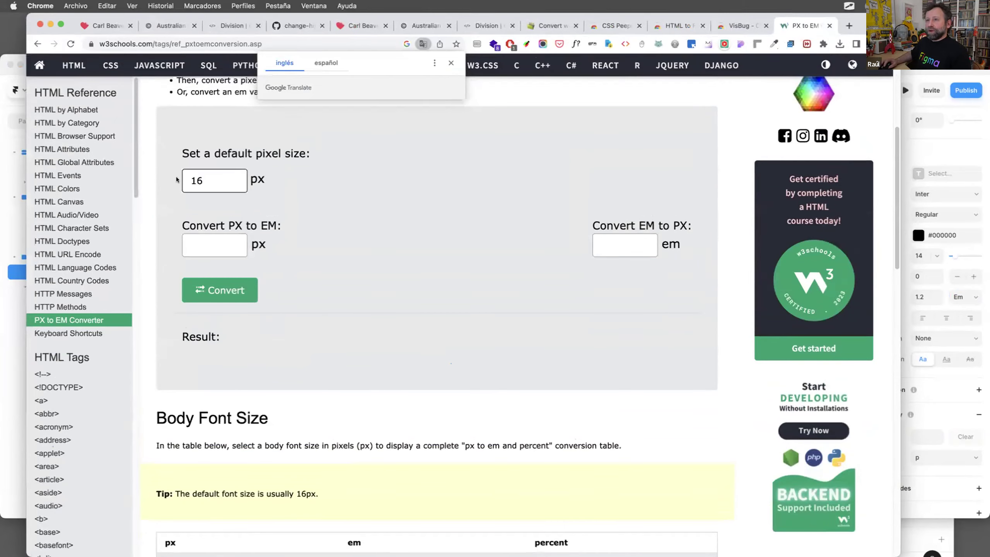
Try running the converter with a default pixel size of 14 px.
double_click(221, 173)
text(14)
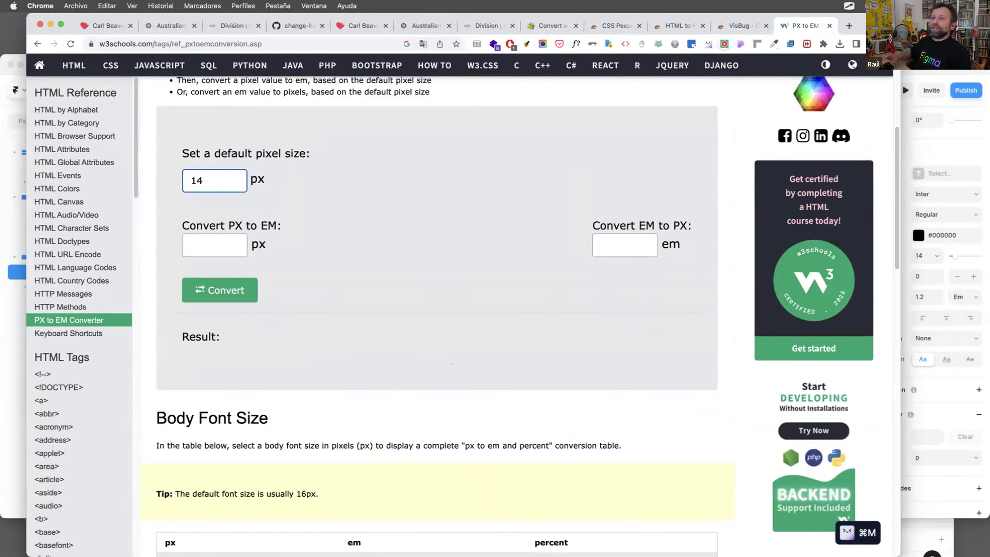
click(229, 290)
scroll(361, 258, down, 1)
Convert 14 px to em with a default pixel size of 16 px and copy the resulting number.
double_click(216, 179)
text(16)
key(Tab)
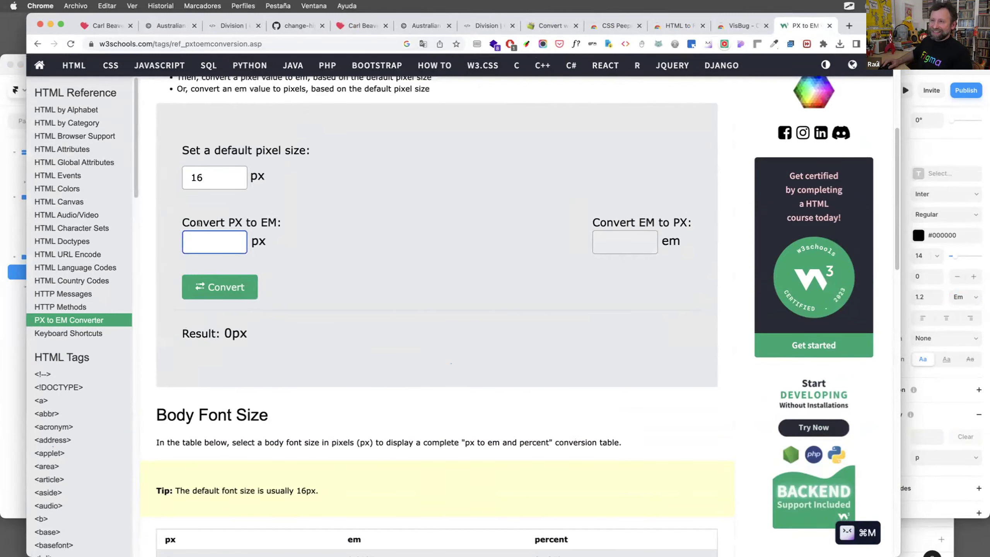
text(14)
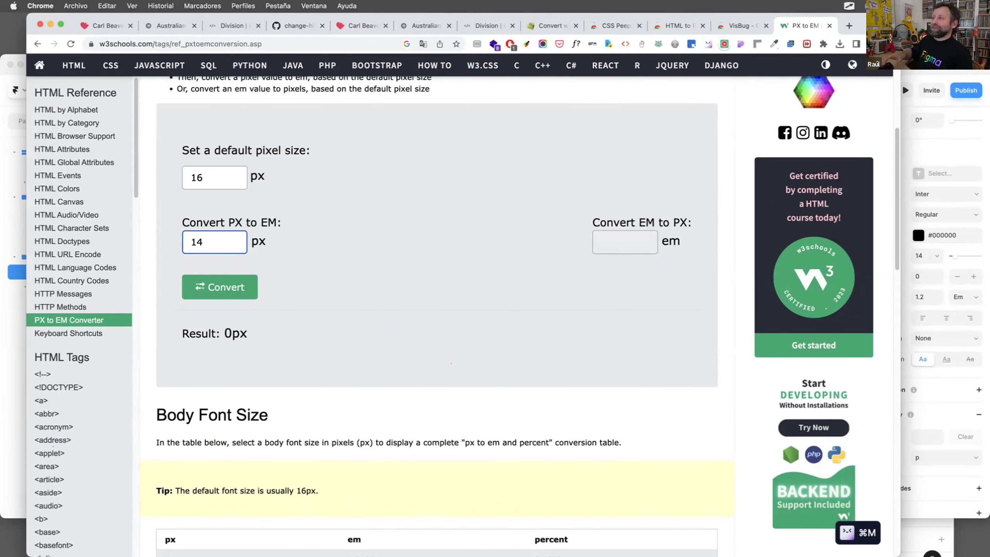
key(Tab)
key(space)
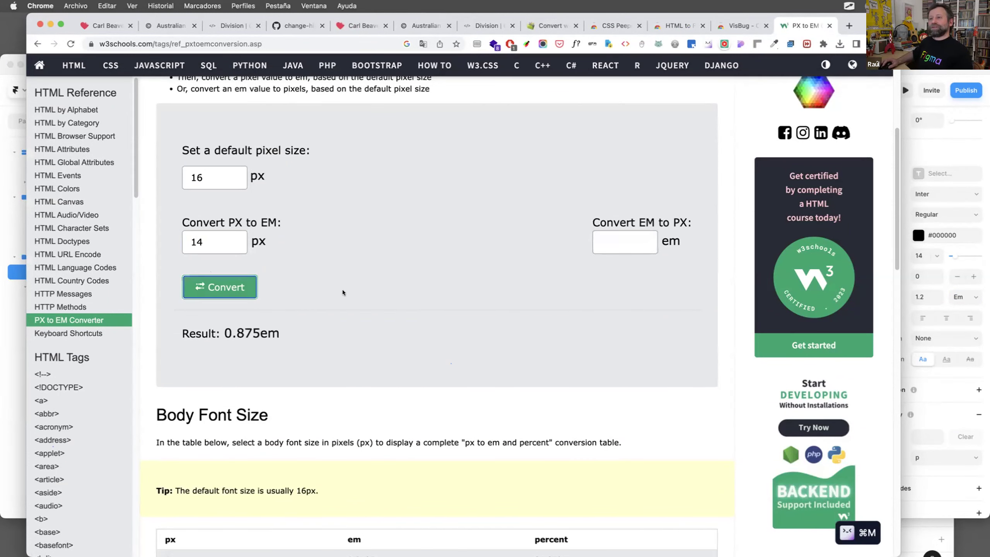
scroll(331, 295, down, 2)
drag(225, 265, 259, 264)
key(super+m)
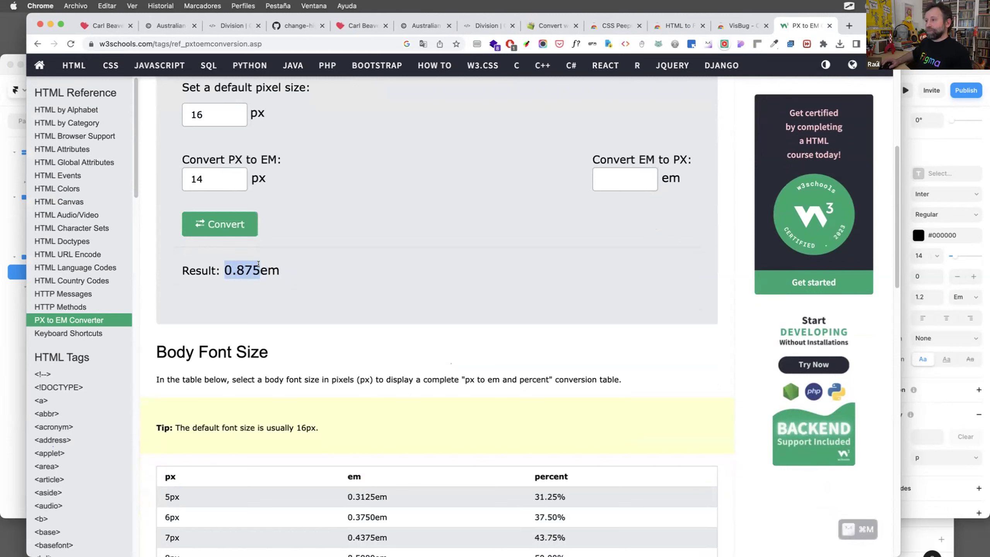
key(super+c)
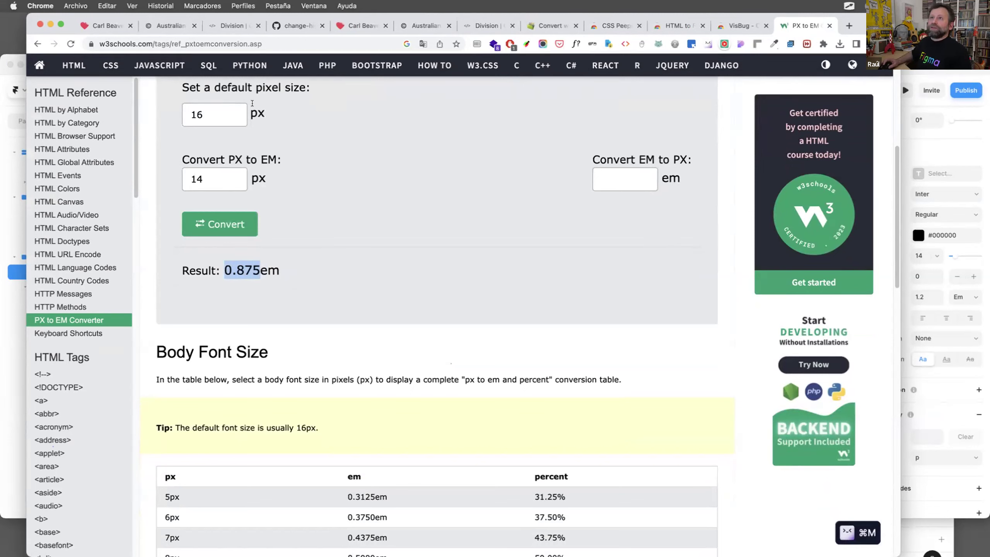
Switch to Framer and set the line height of the Get in Touch text to 0.875 em.
click(7, 80)
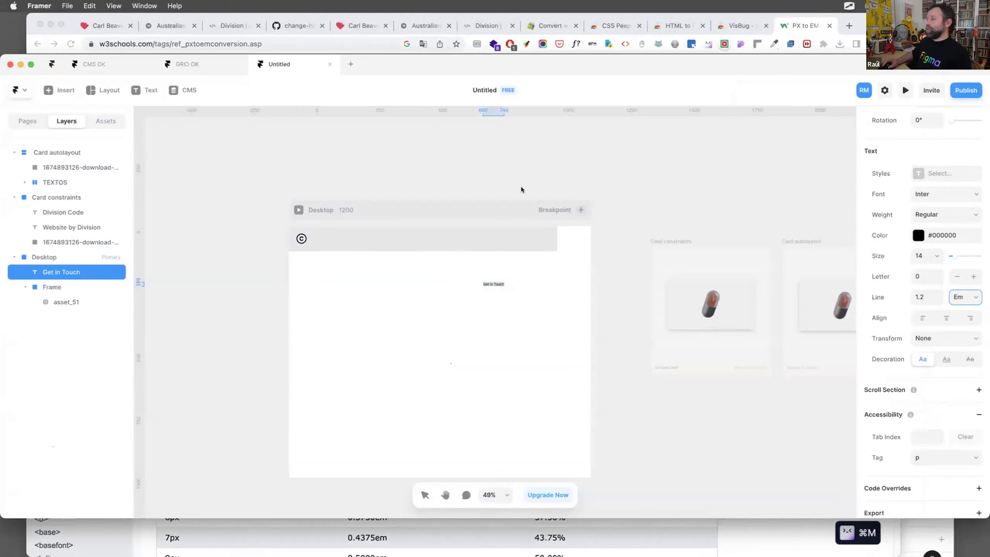
click(929, 299)
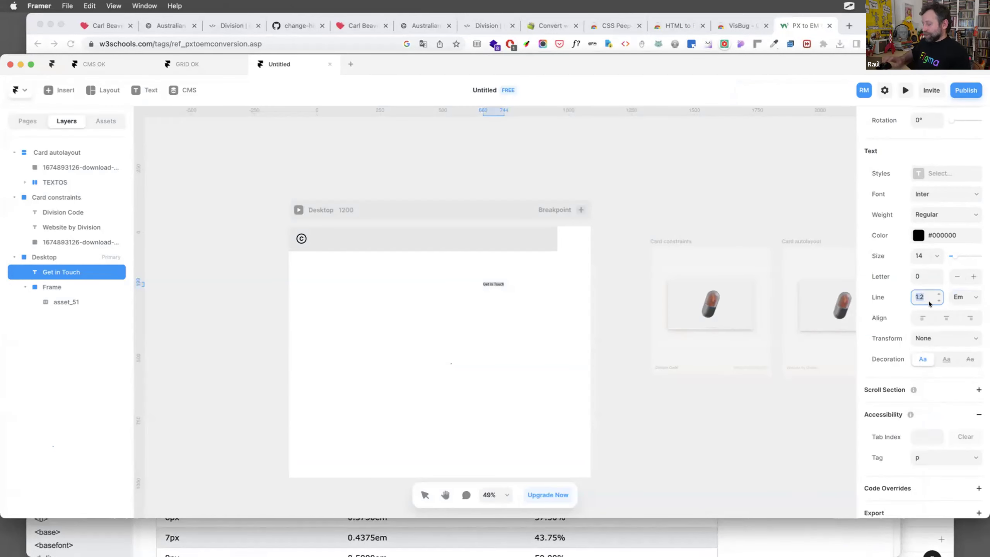
text(0.875)
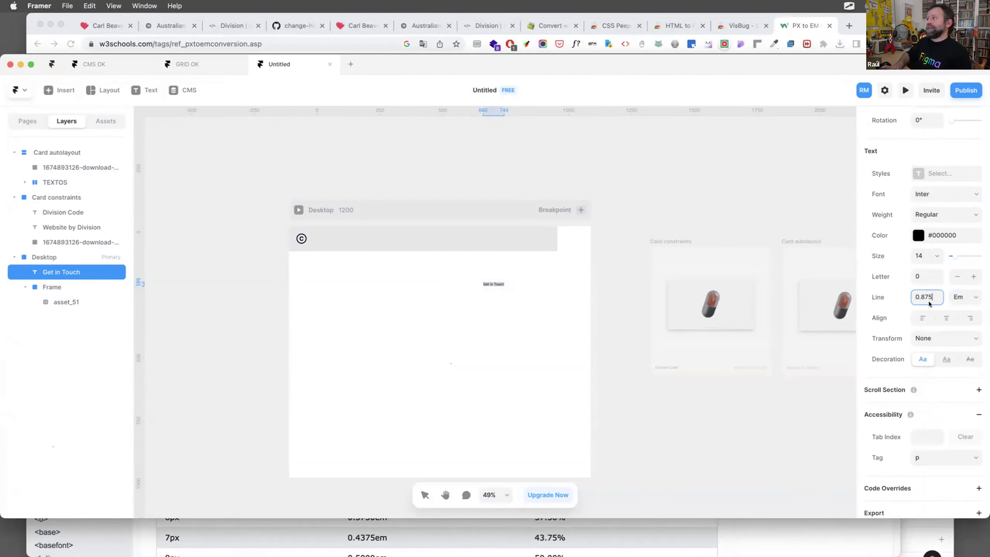
key(Return)
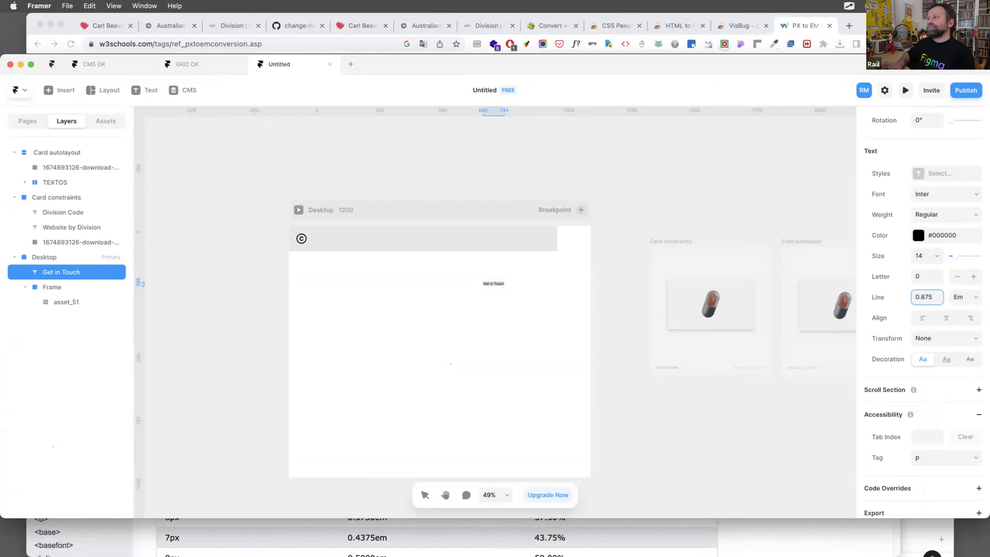
Change the line height unit of the Get in Touch text to Pixels.
click(959, 295)
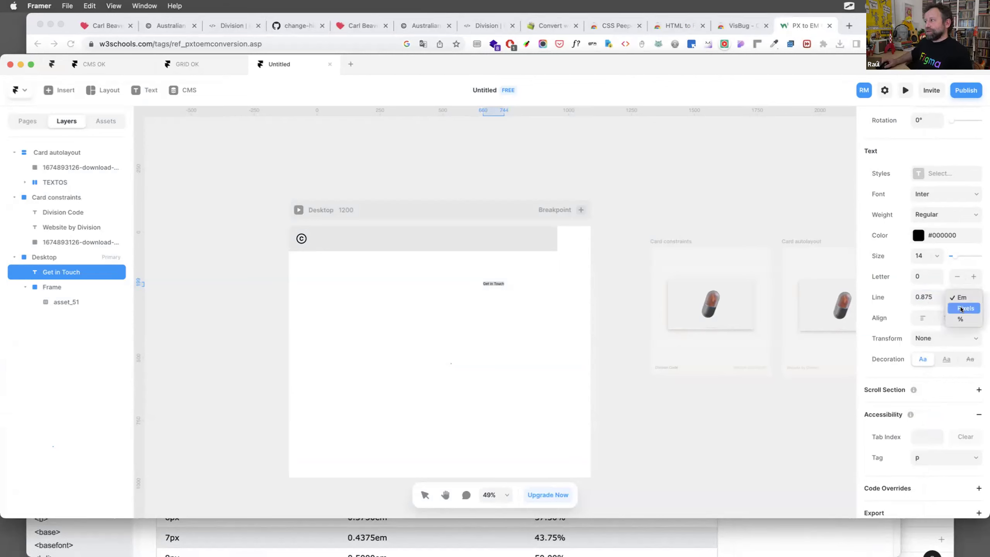
click(962, 308)
click(929, 294)
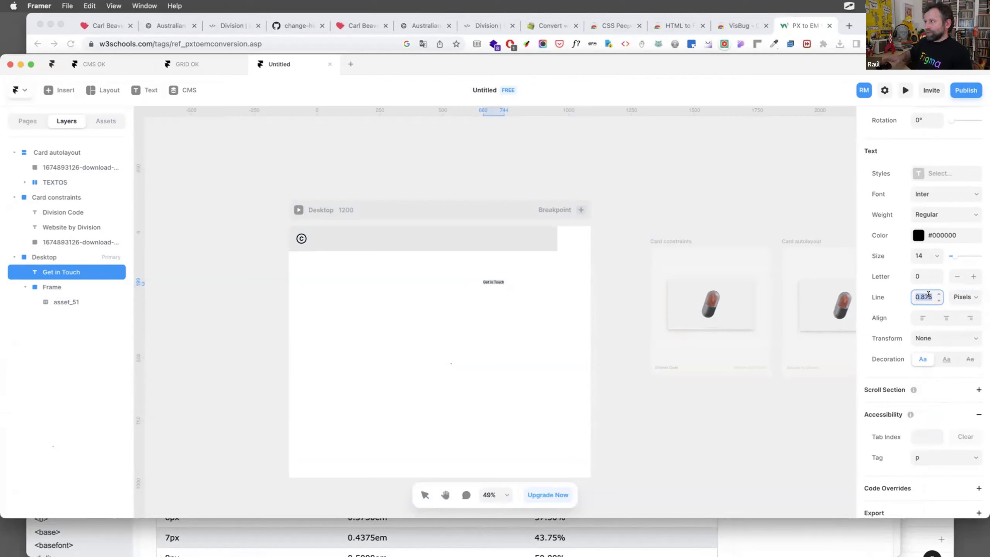
Return to the W3Schools converter in Chrome, convert 24 px to em with the 16 px default and select the resulting number.
click(271, 105)
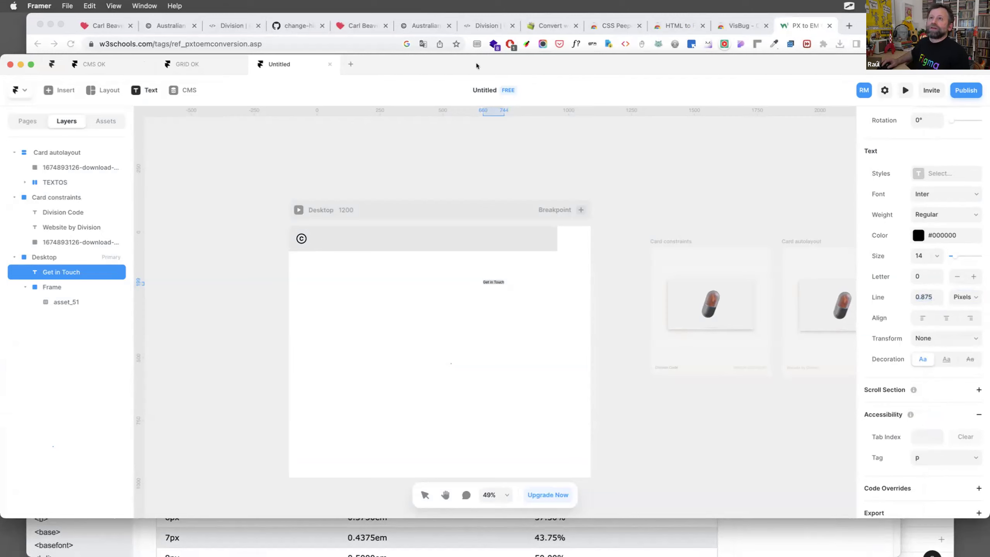
click(211, 177)
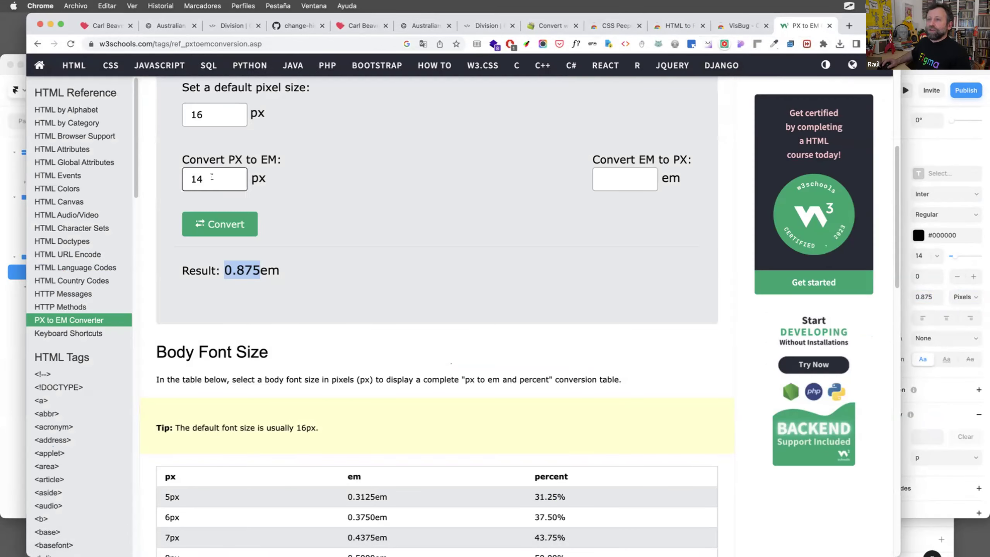
double_click(195, 172)
text(25)
key(BackSpace)
text(4)
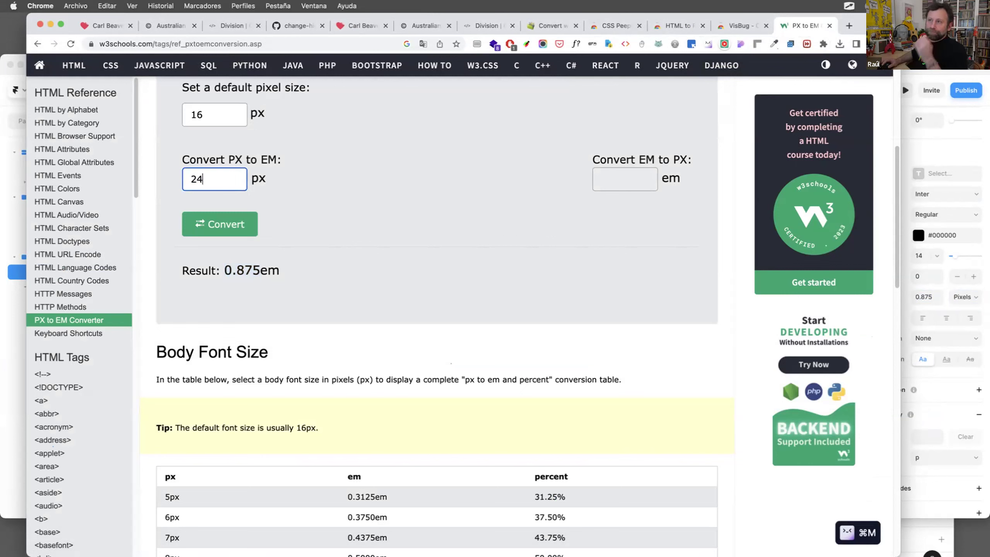
click(215, 223)
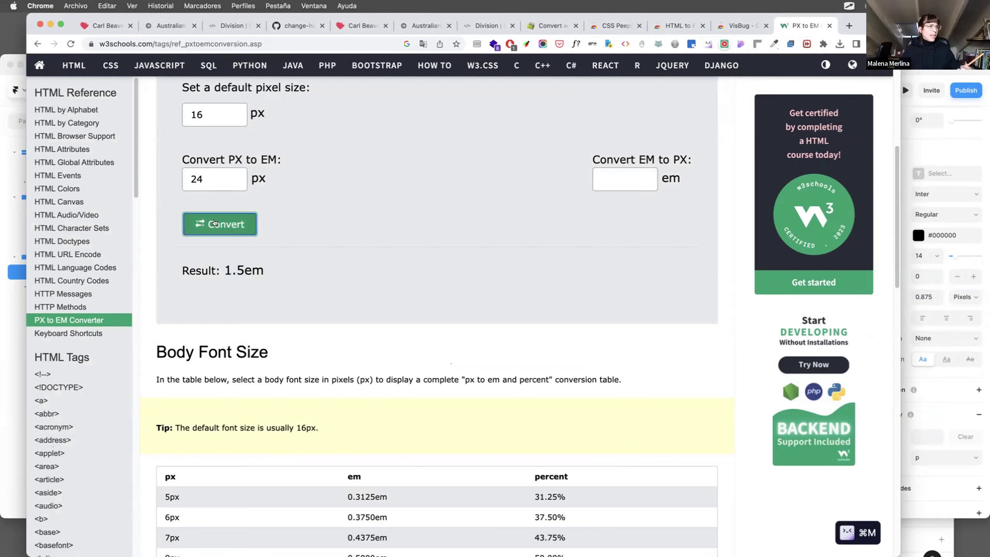
click(184, 176)
double_click(184, 176)
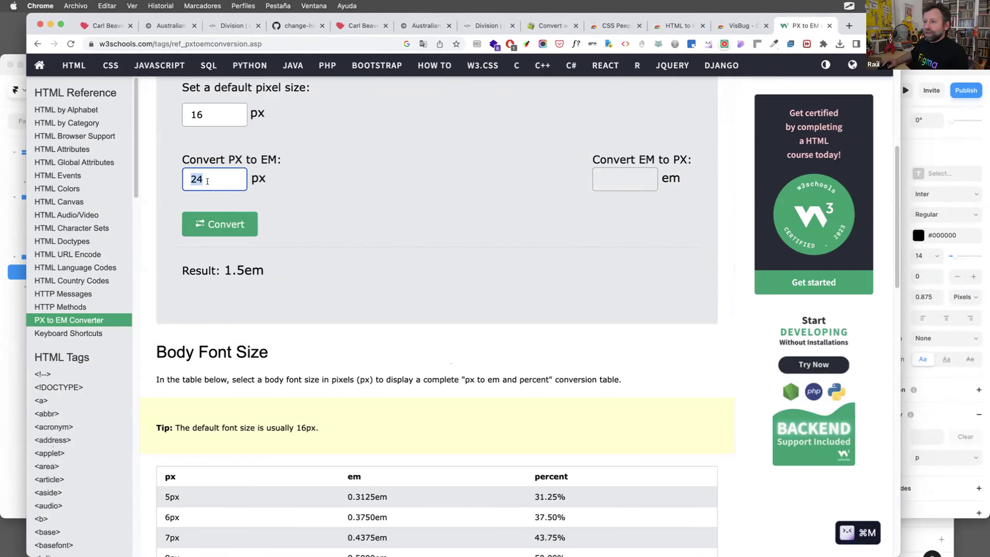
mouse_move(225, 270)
mouse_down()
mouse_move(258, 264)
mouse_move(227, 263)
mouse_up()
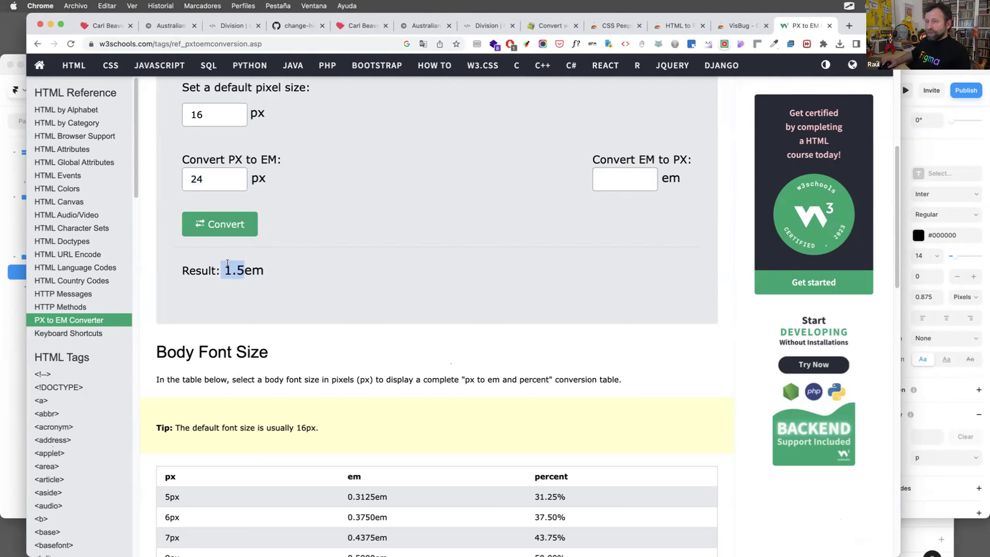
In Framer, set the Get in Touch text's line height to 1.5 em and move it to the right end of the header frame.
click(15, 78)
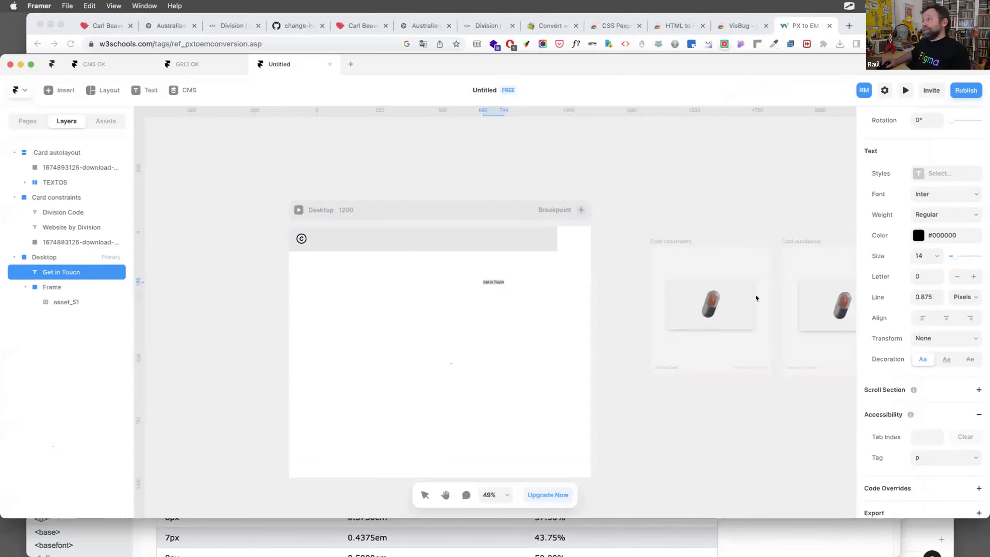
click(928, 295)
text(1.5)
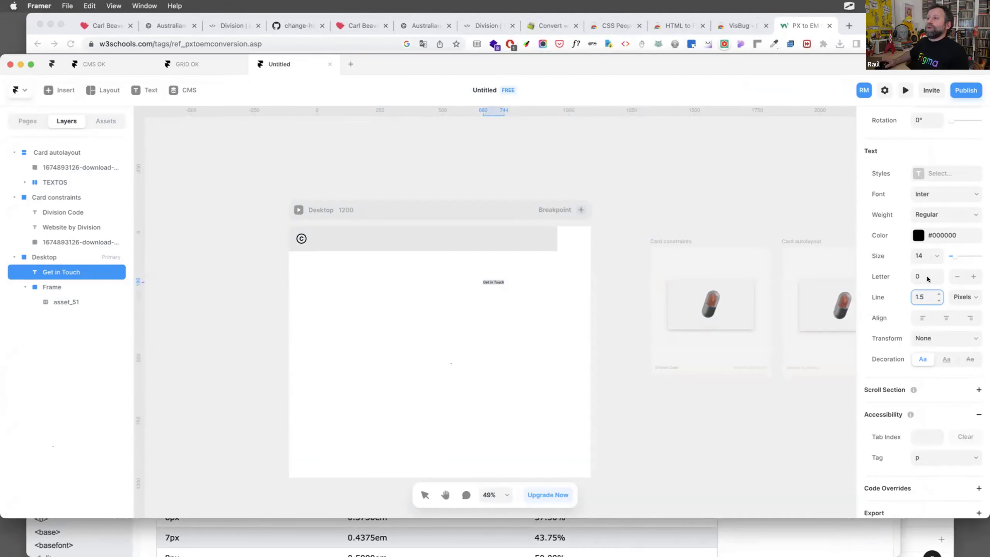
click(968, 296)
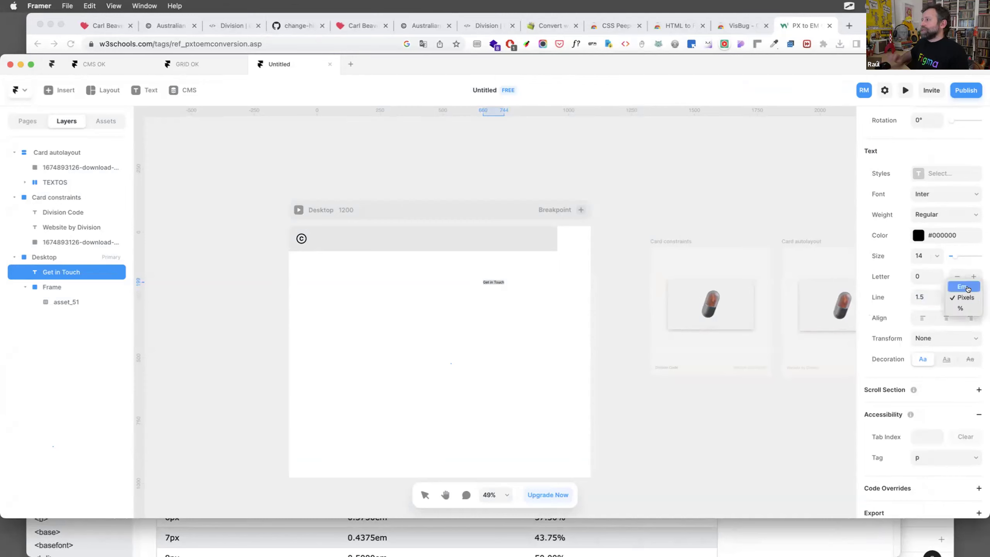
click(963, 287)
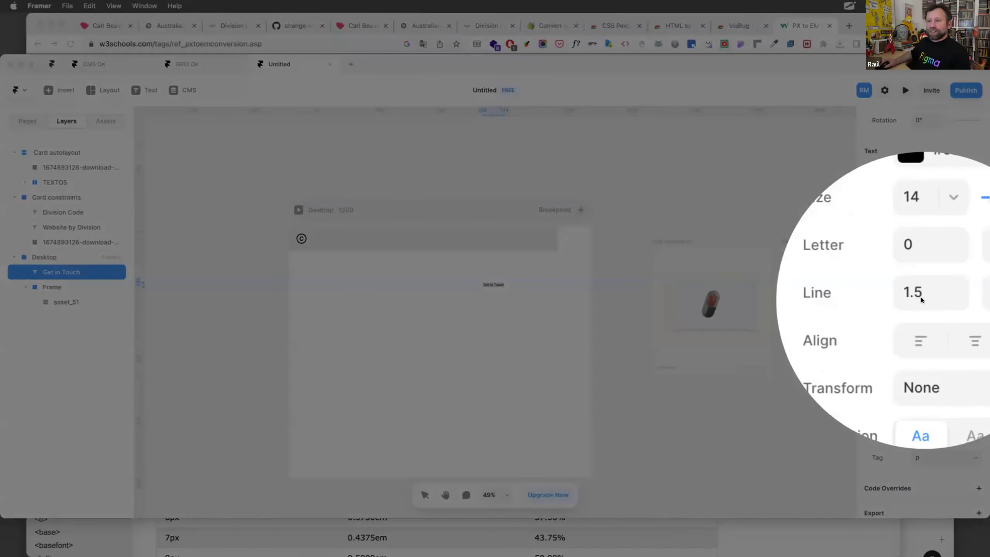
click(926, 297)
key(Tab)
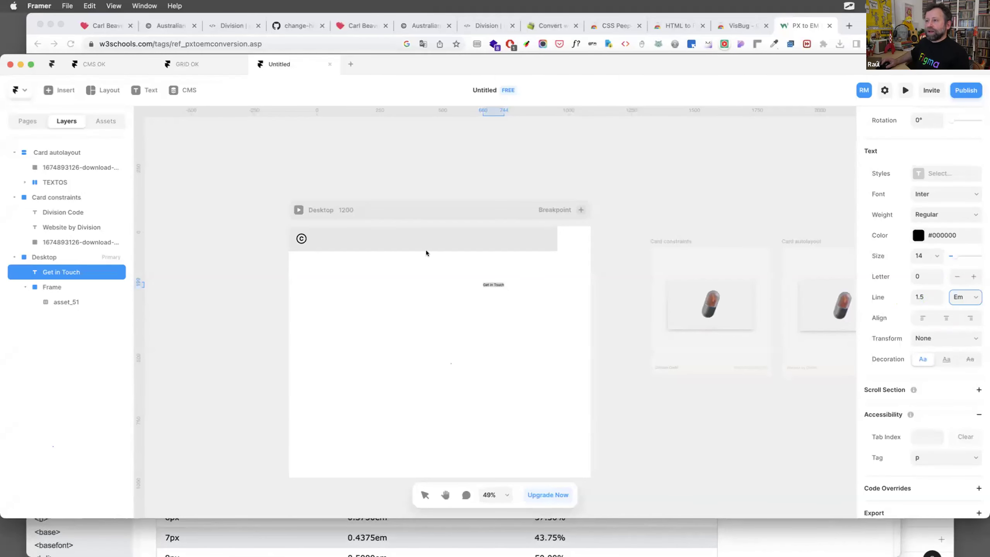
drag(492, 284, 542, 237)
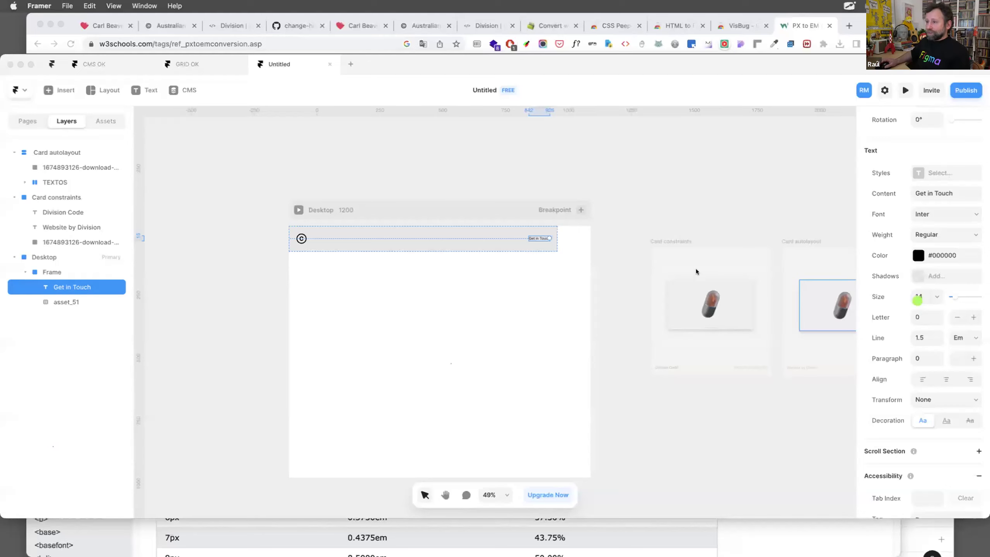
Switch to the converter in Chrome, convert 24 px to em with a default size of 14 px and select the result to two decimals.
drag(130, 63, 90, 60)
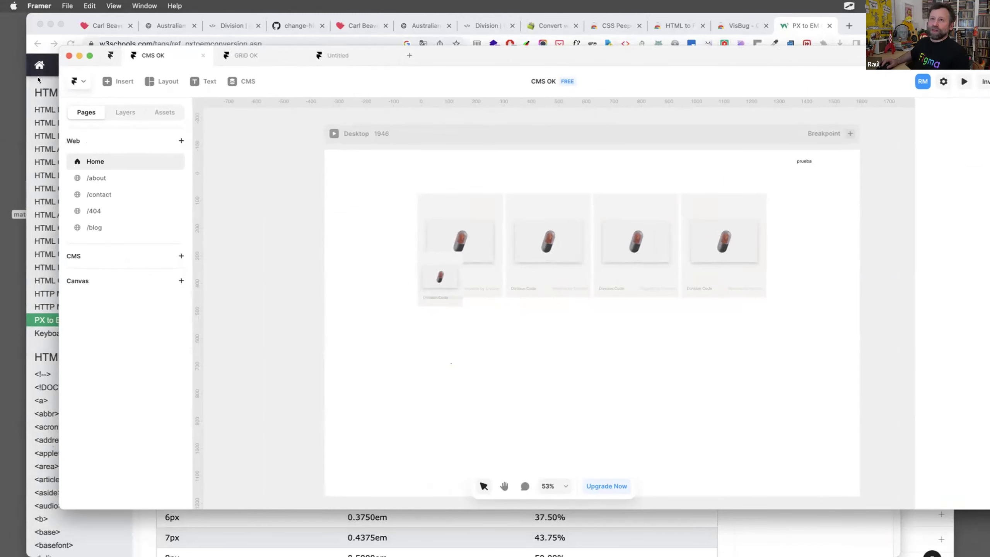
click(35, 79)
click(195, 106)
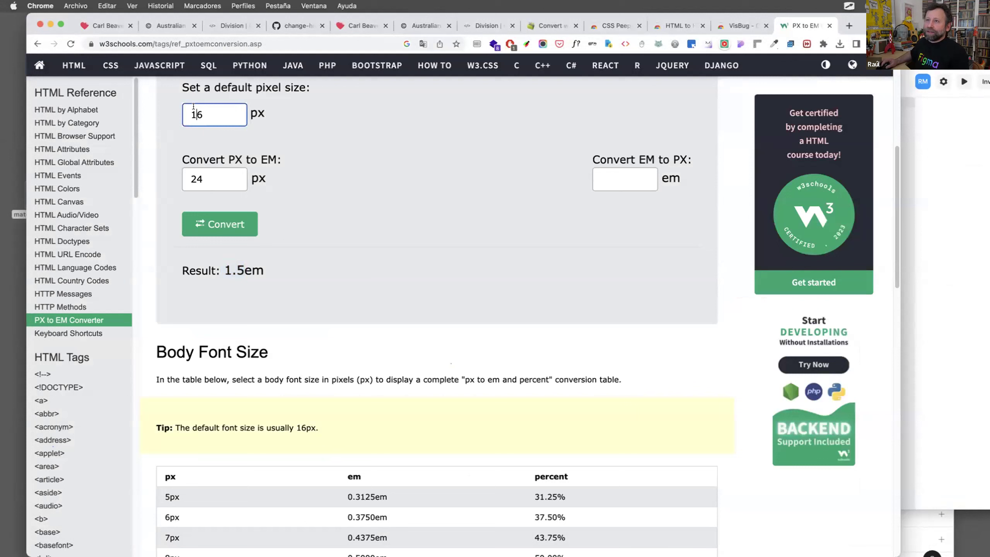
key(BackSpace)
text(4)
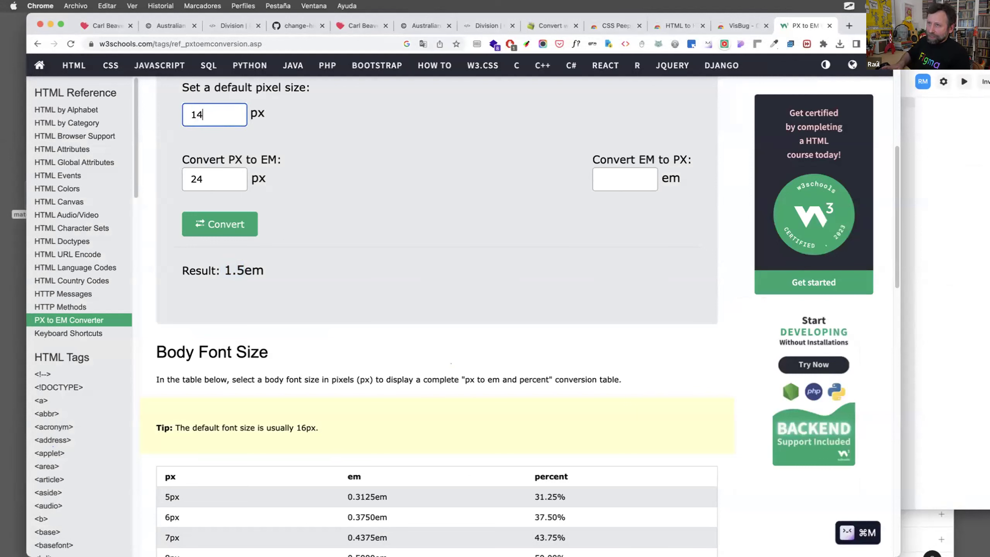
click(215, 224)
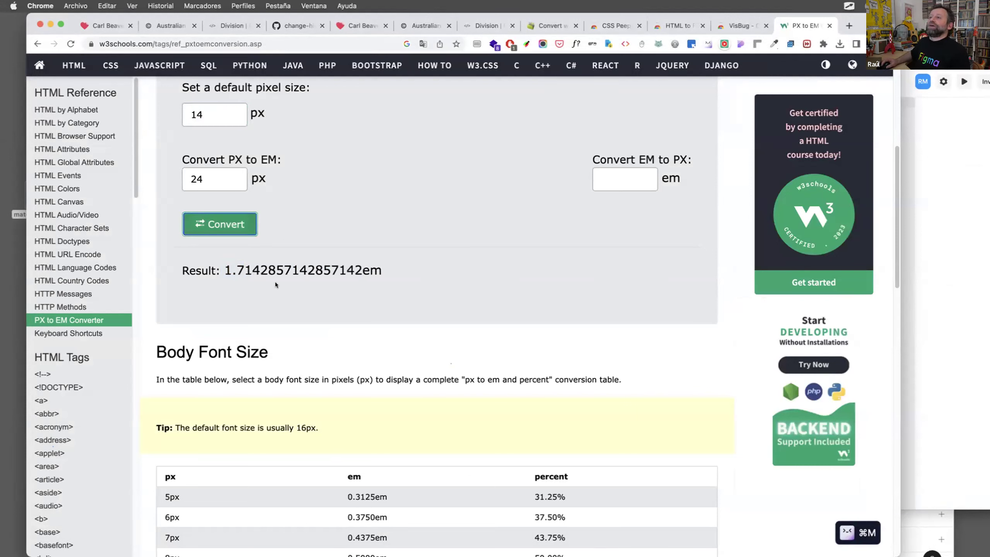
drag(251, 268, 225, 270)
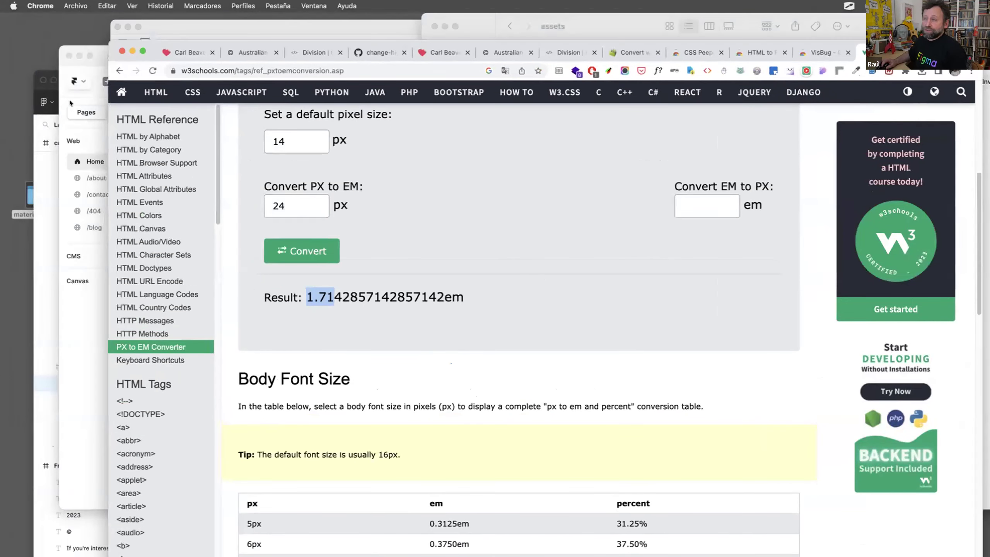
Switch to the Untitled project in Framer and set the Get in Touch text's line height to 1.71 em.
key(super+Tab)
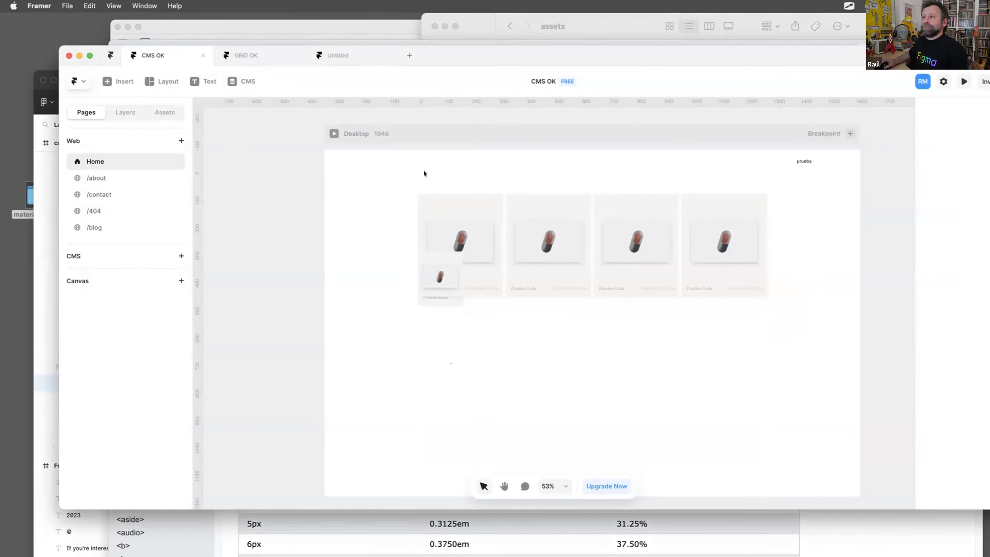
click(332, 54)
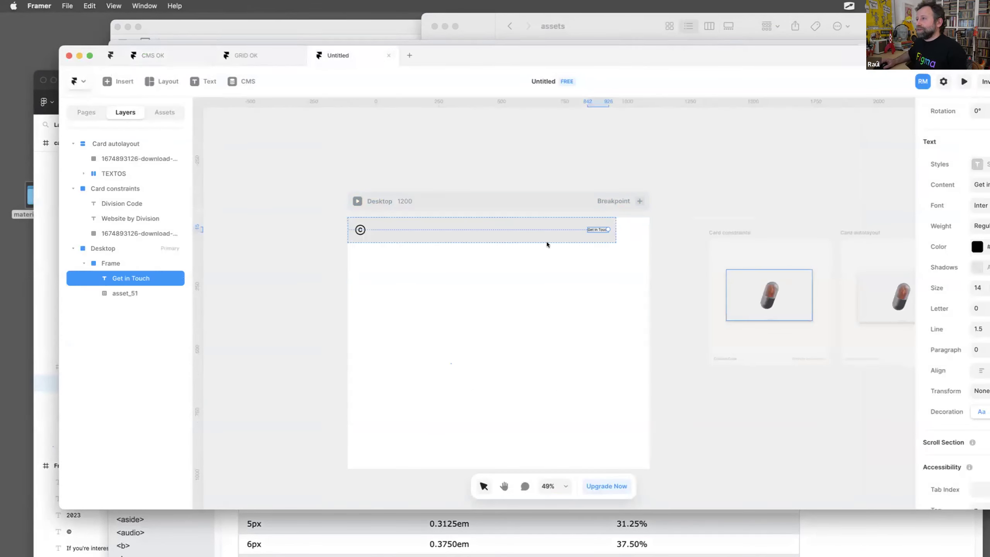
drag(507, 55, 443, 45)
click(926, 318)
text(1.71)
key(Return)
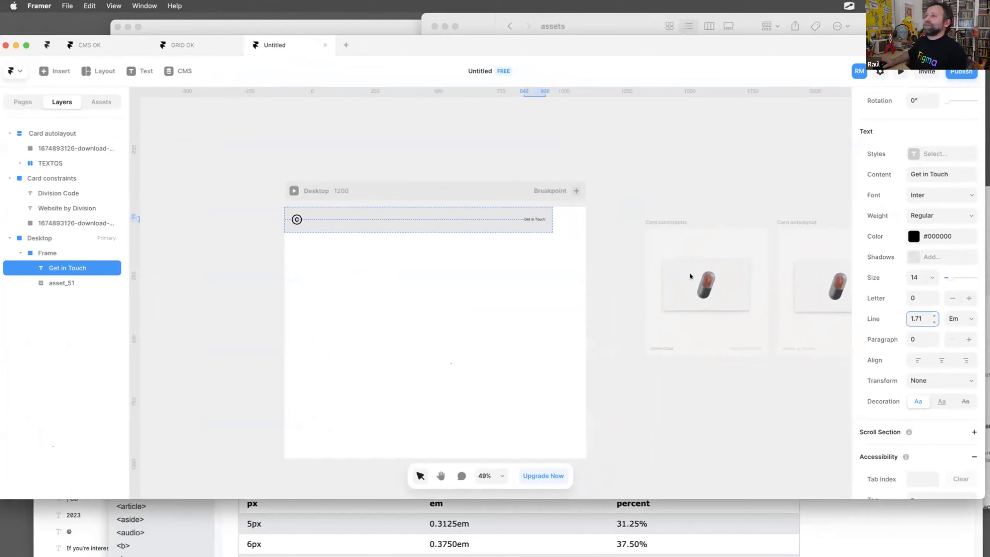
click(531, 259)
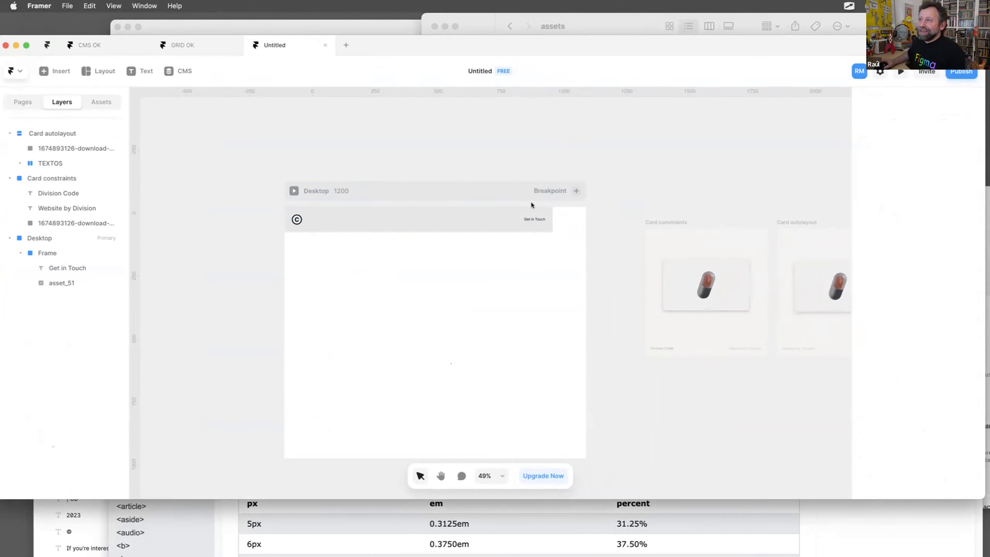
Pin the Get in Touch text to the header frame's right edge with a 29 px offset instead of the left edge.
scroll(538, 219, up, 3)
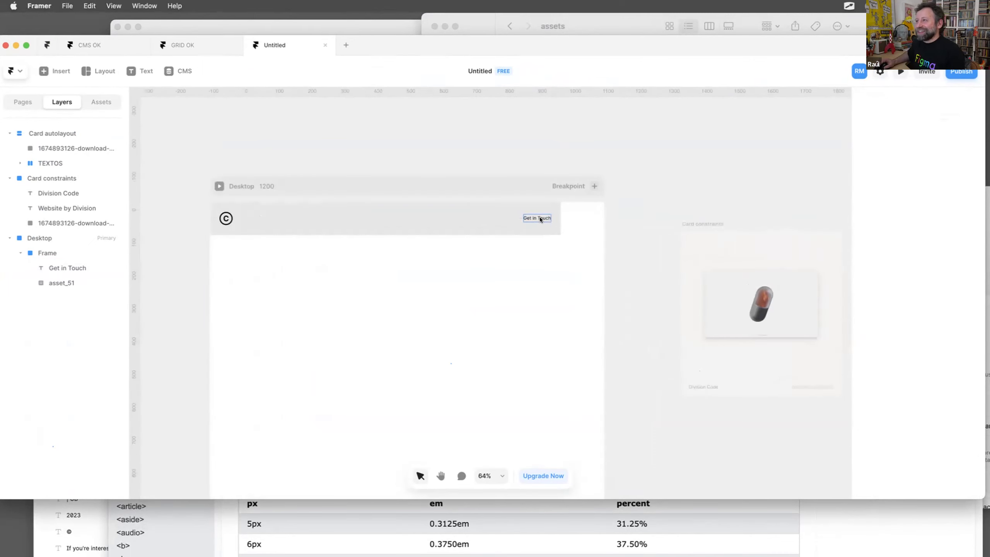
click(540, 217)
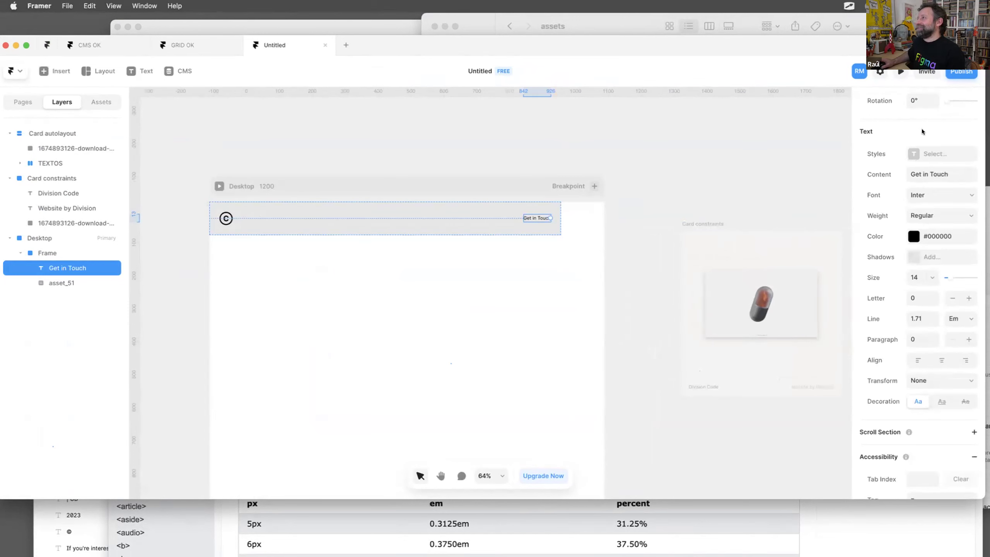
scroll(923, 133, up, 7)
scroll(920, 145, up, 3)
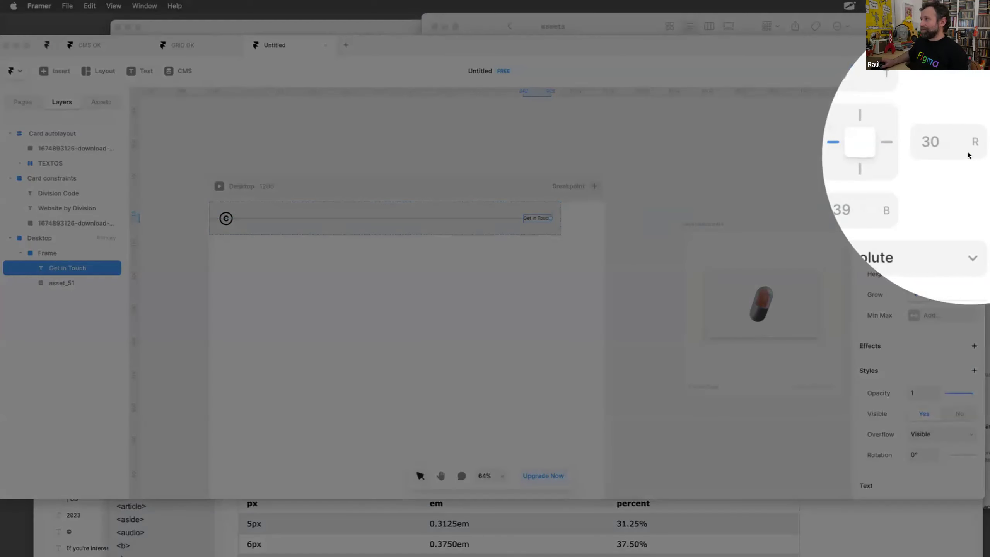
click(970, 155)
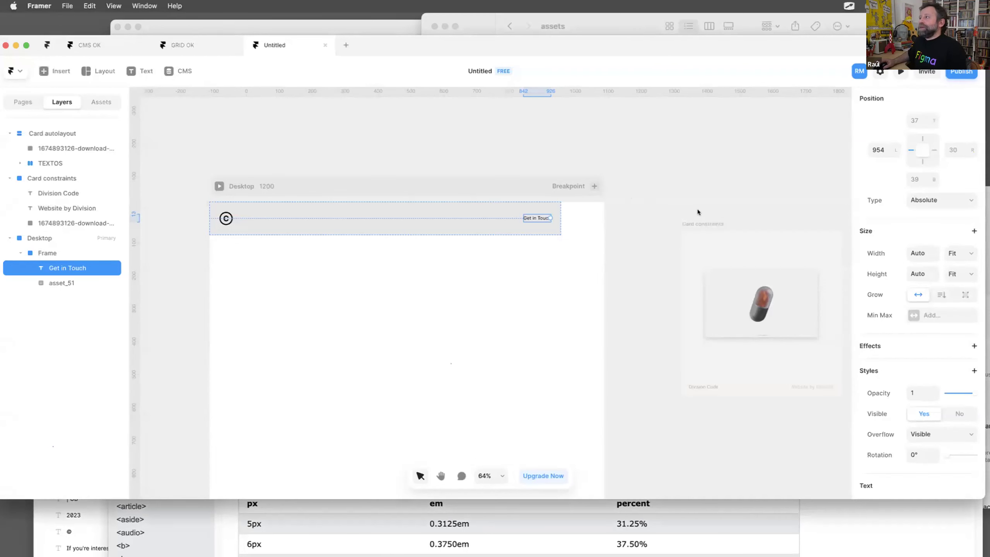
click(936, 154)
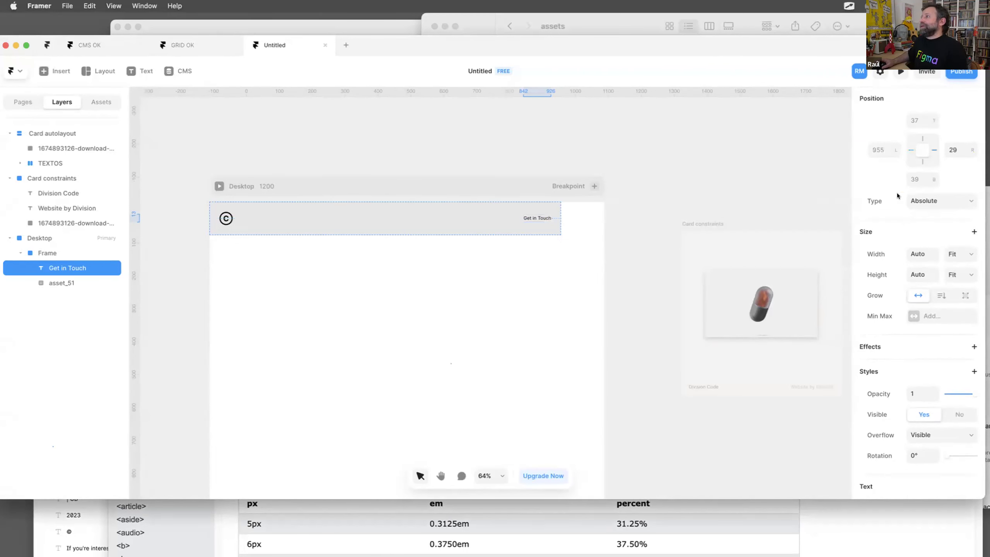
click(935, 154)
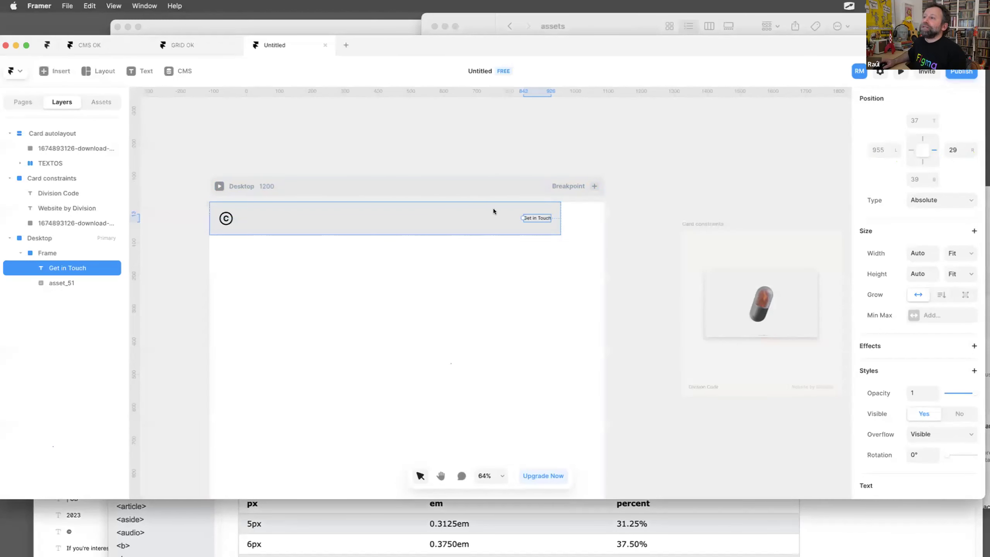
Narrow the header frame to about 935 px to test the Get in Touch text's right pin, and view the text's width options.
click(493, 213)
drag(479, 199, 517, 218)
click(492, 219)
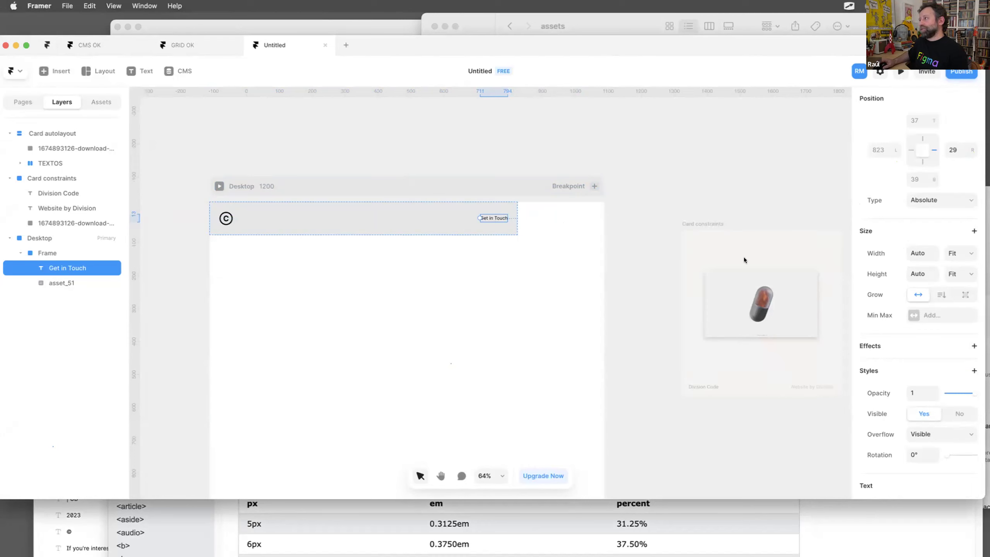
click(934, 151)
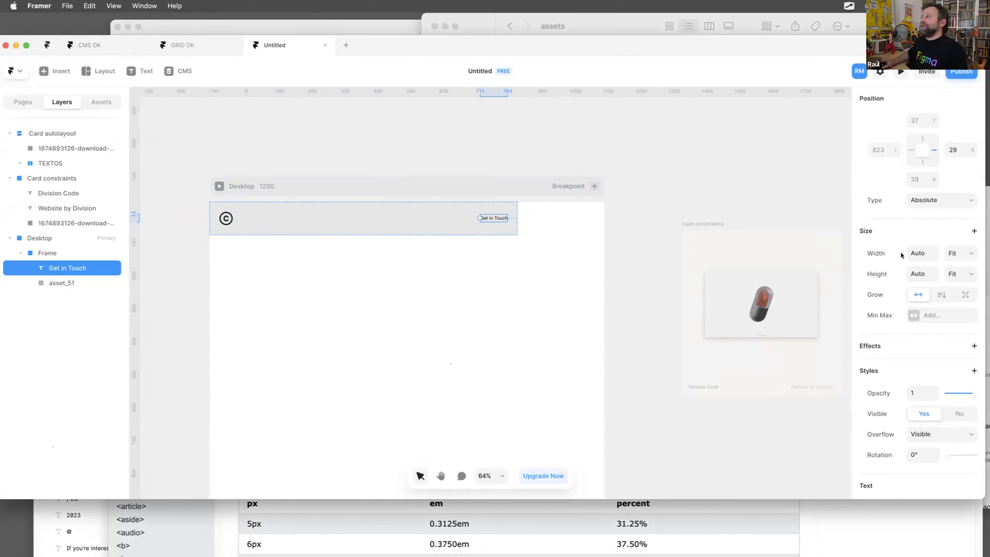
click(961, 252)
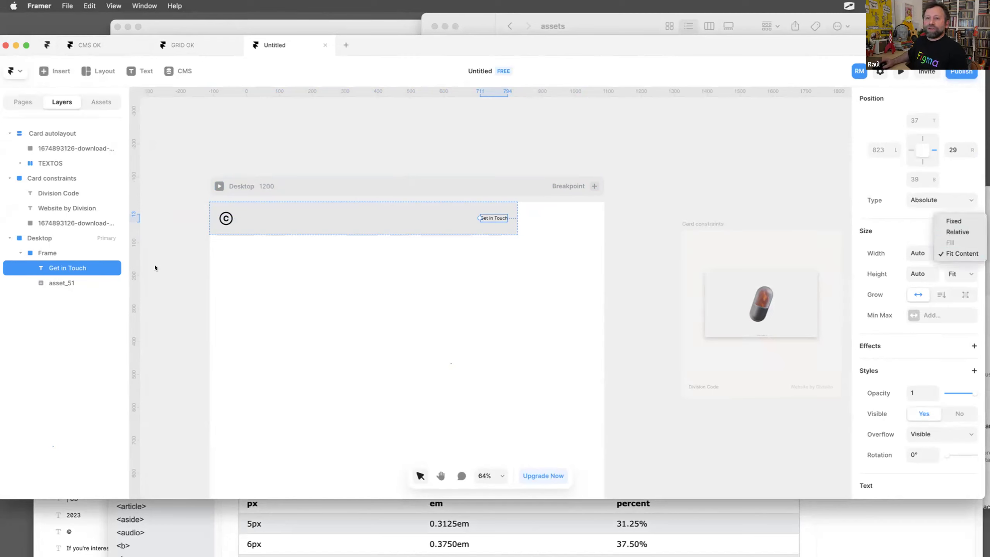
Change the header frame's width to Relative at 100% so it spans the Desktop page.
click(45, 253)
click(66, 252)
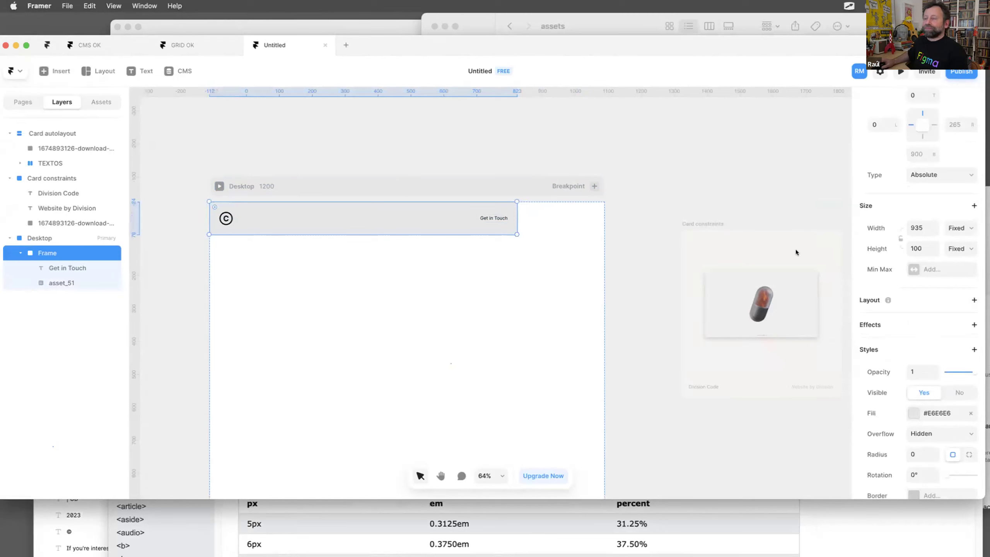
click(959, 228)
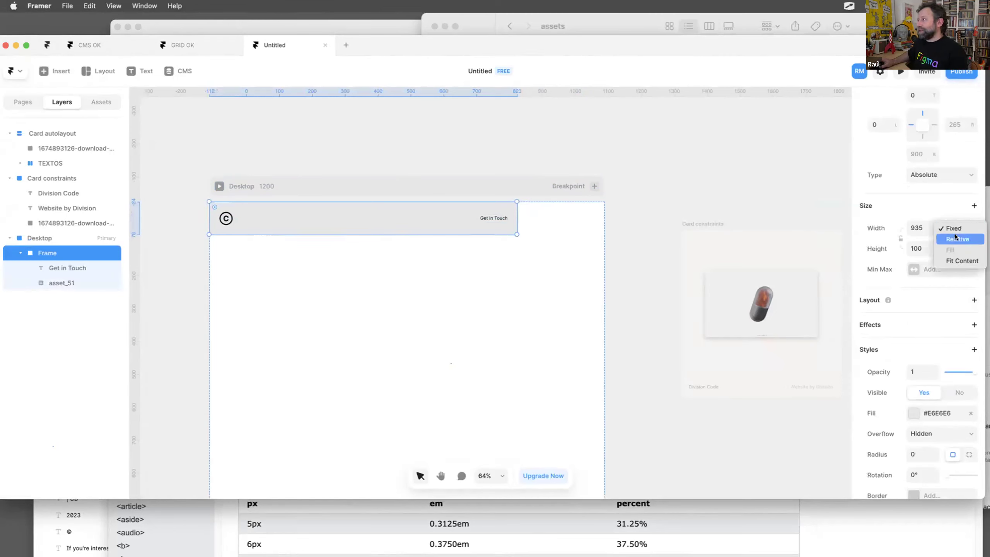
click(958, 237)
click(923, 227)
text(100)
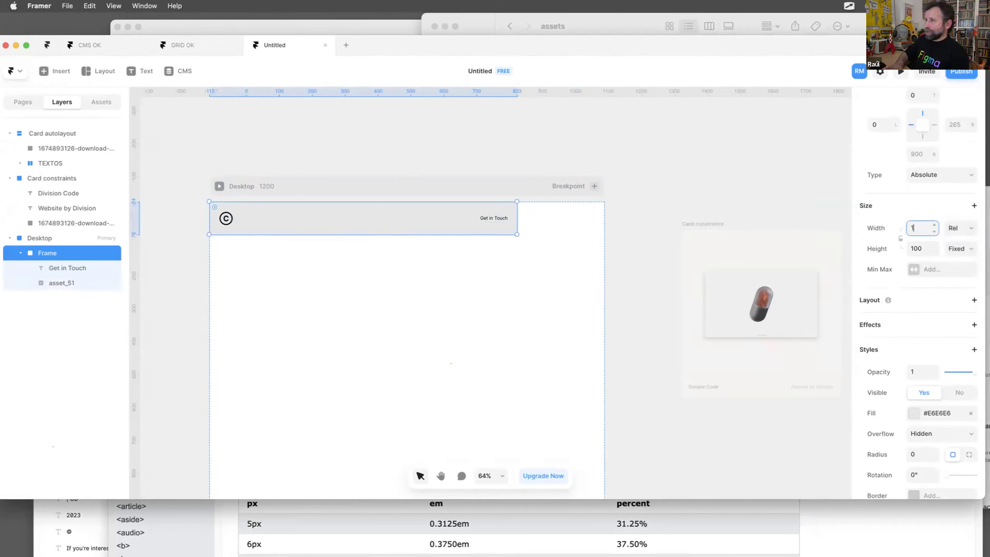
key(Return)
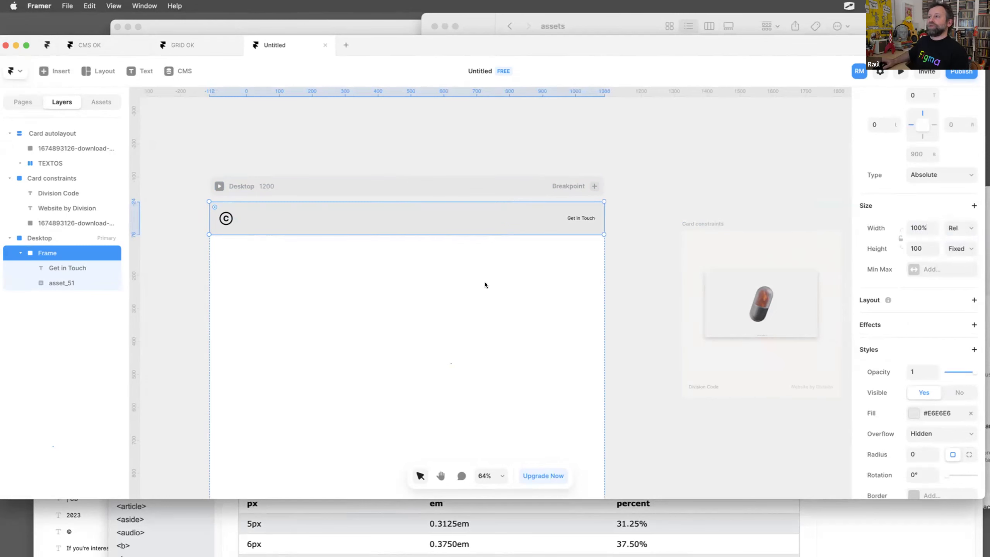
key(Escape)
scroll(484, 282, up, 3)
scroll(484, 282, down, 3)
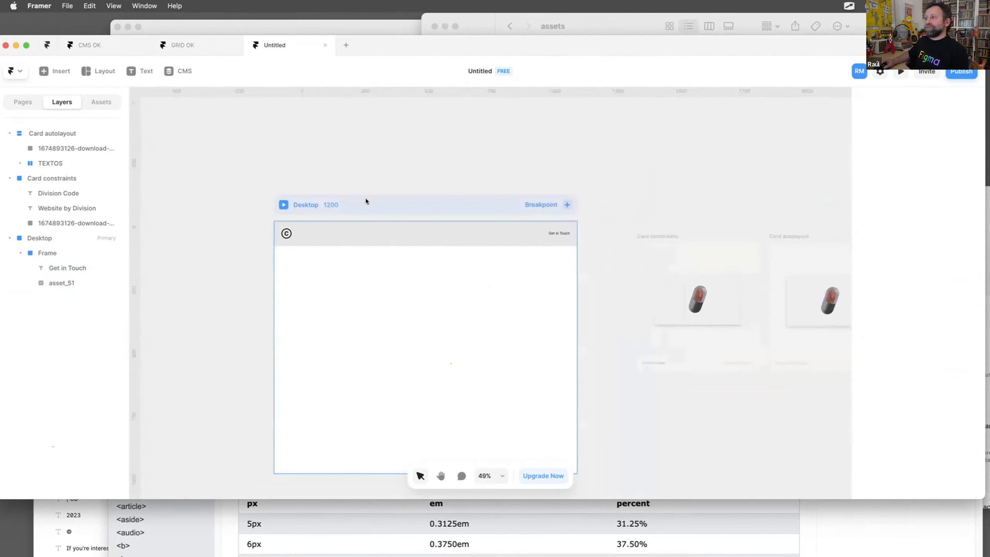
Preview the Desktop page, narrow the preview to check how the header responds, and return to the canvas.
click(365, 201)
mouse_move(573, 264)
mouse_down()
mouse_move(436, 265)
mouse_move(571, 260)
mouse_up()
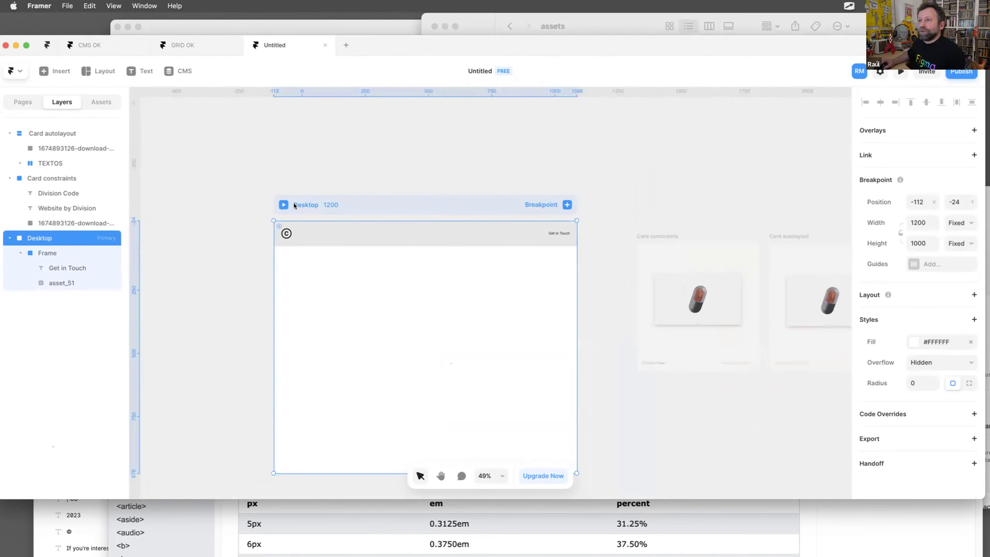
key(super+p)
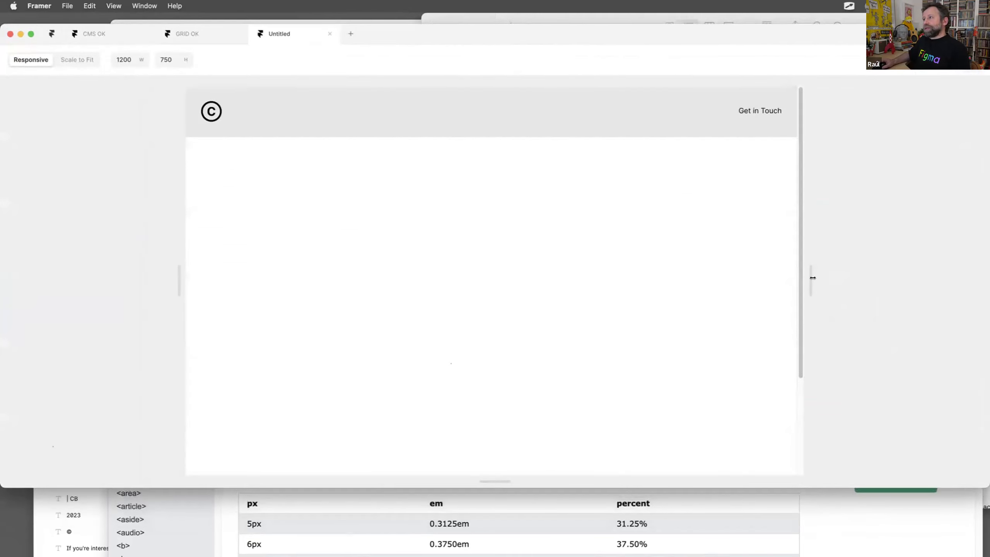
drag(812, 278, 639, 227)
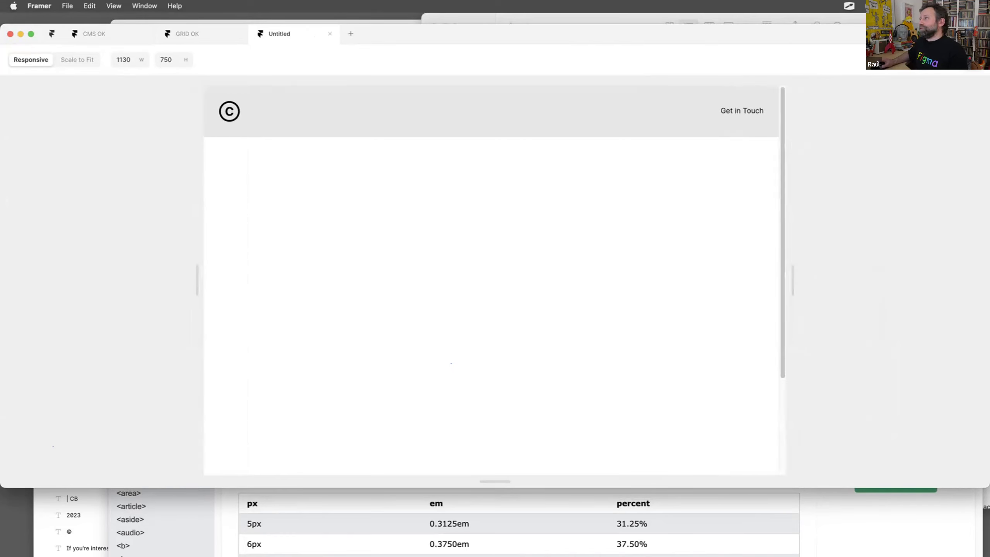
key(Escape)
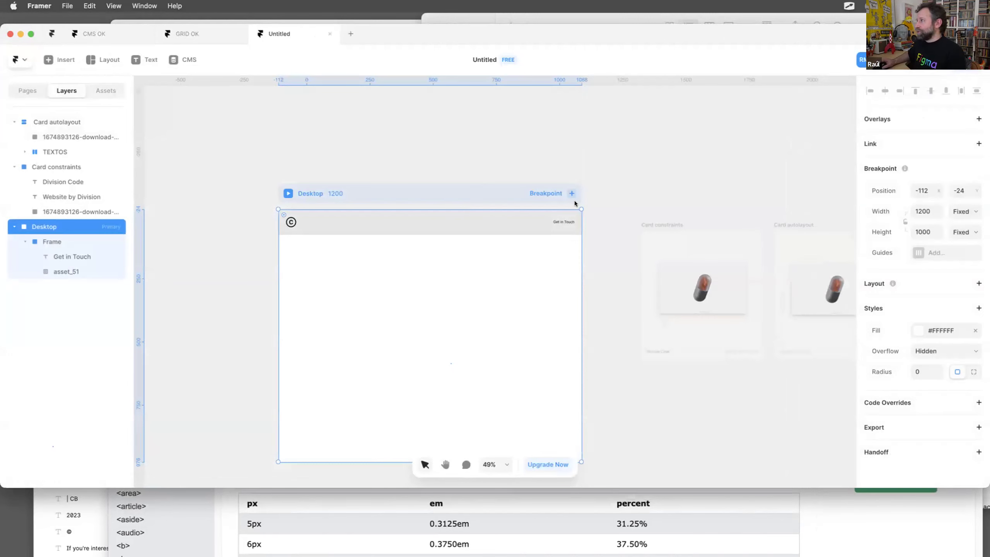
click(613, 190)
scroll(605, 188, down, 2)
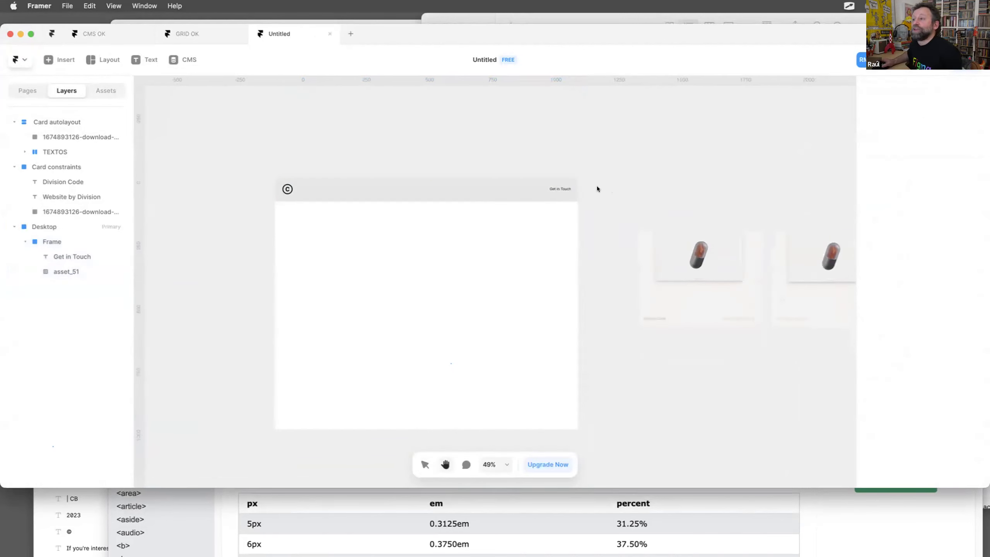
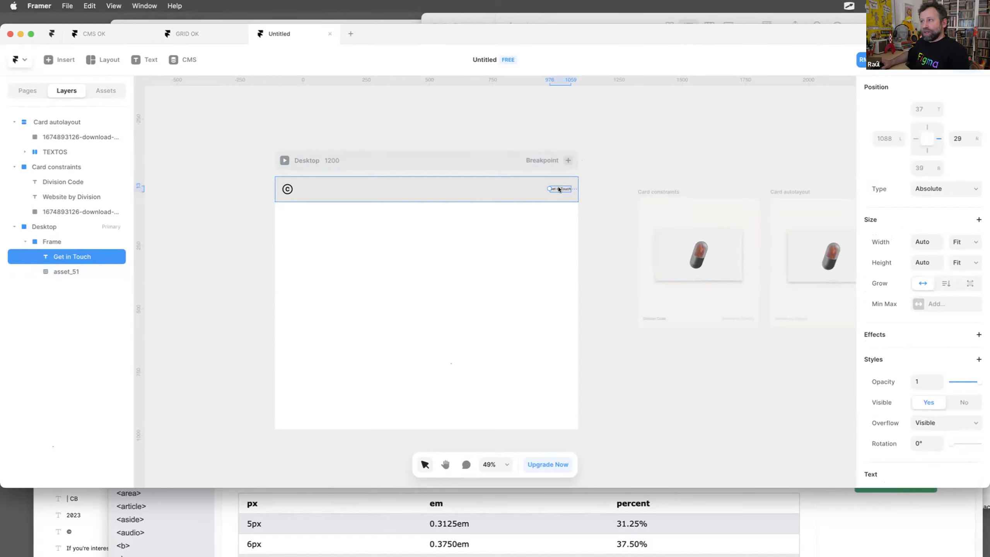
scroll(559, 190, up, 5)
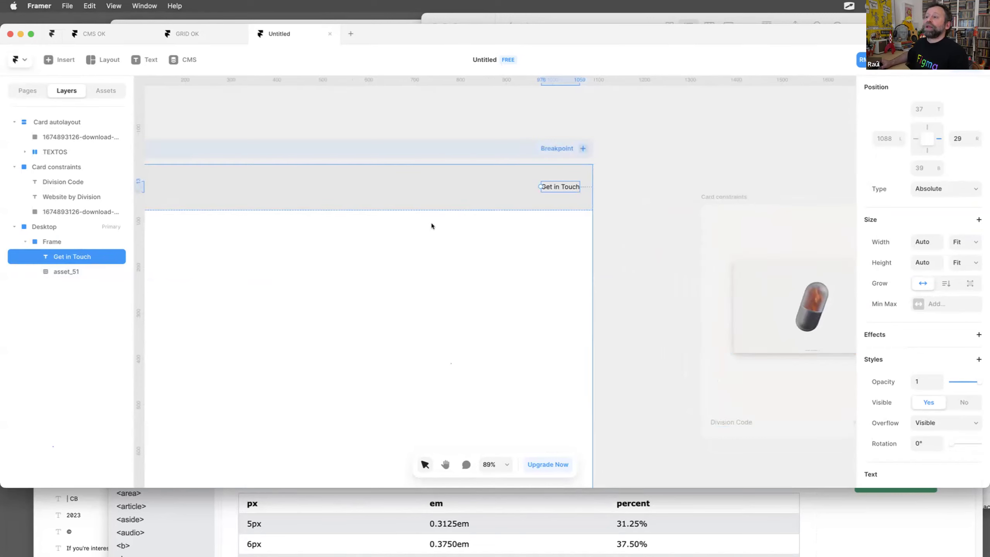
scroll(432, 224, down, 2)
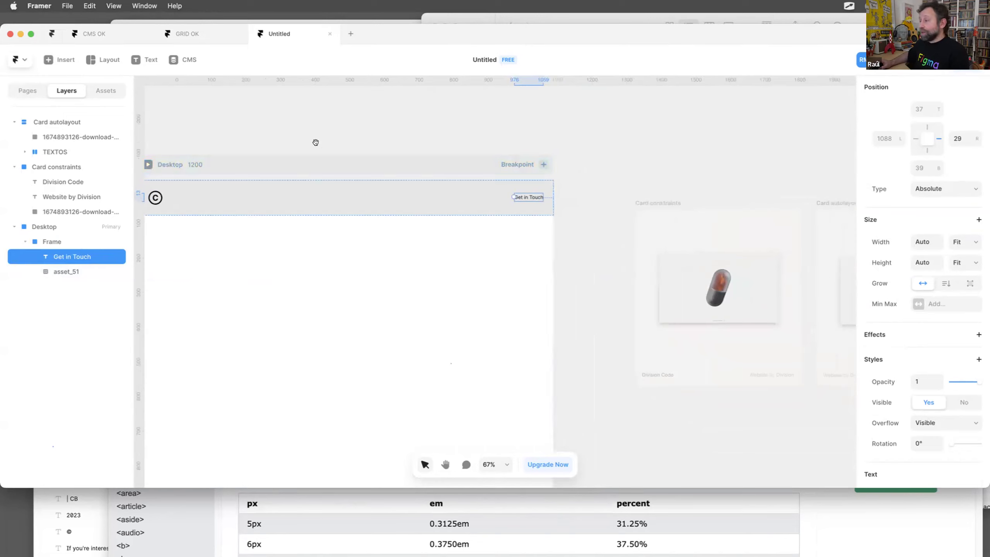
click(351, 137)
scroll(624, 312, left, 3)
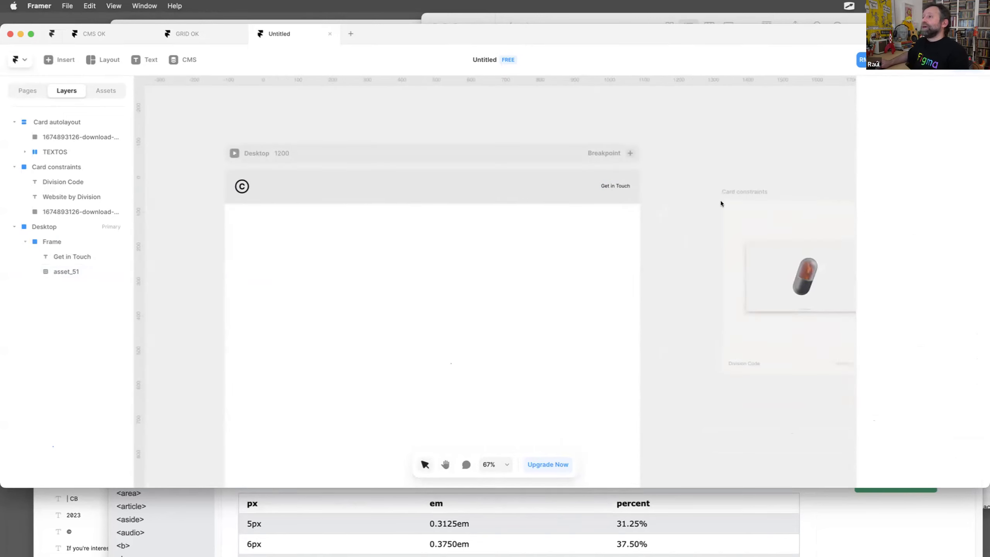
click(616, 187)
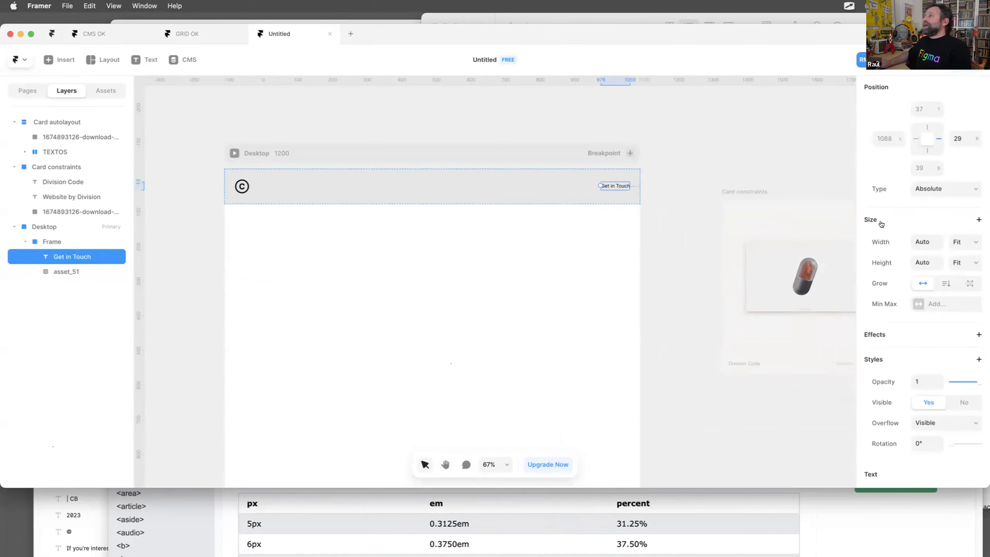
scroll(910, 203, up, 3)
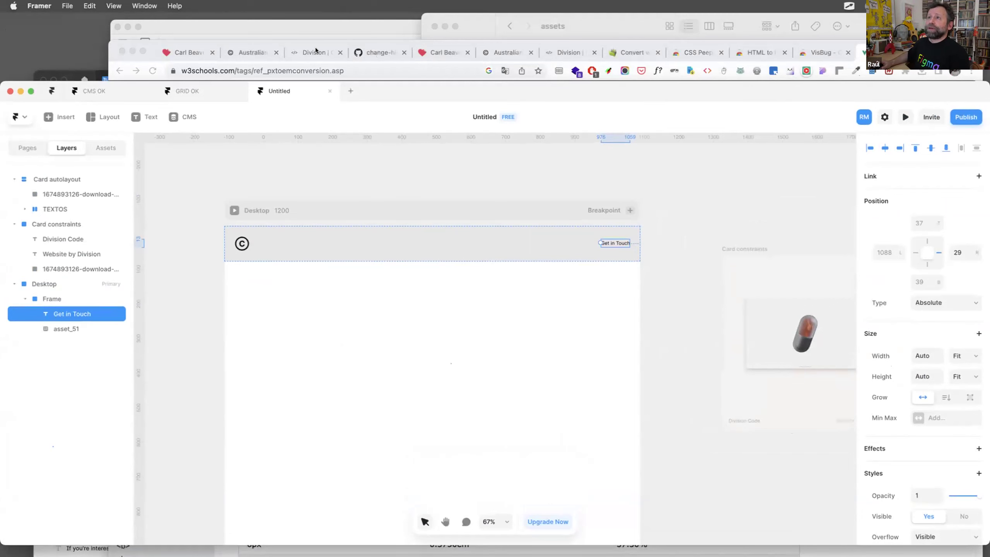
Reload the reference portfolio site in Chrome, check how its Get In Touch link opens and closes the contact form, and return to Framer.
click(252, 52)
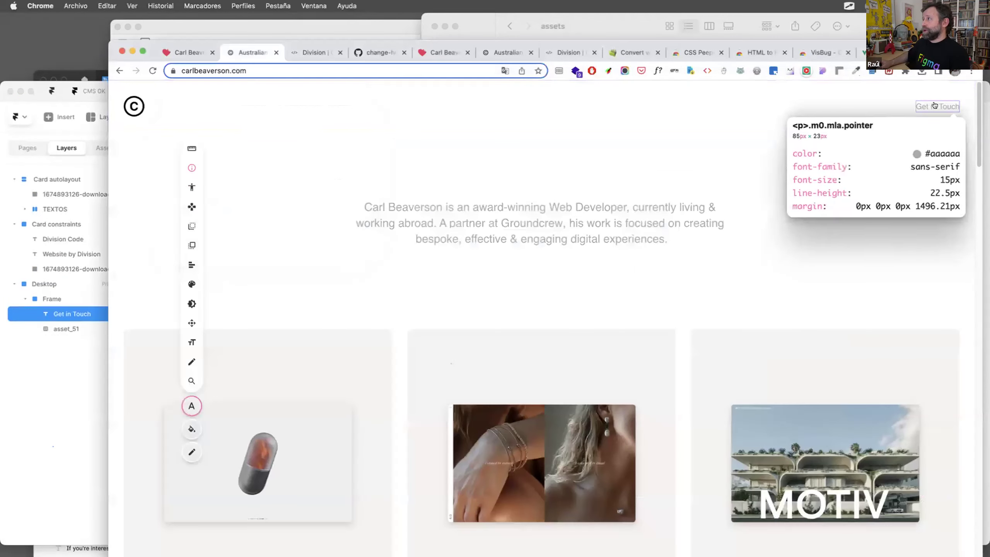
key(super+r)
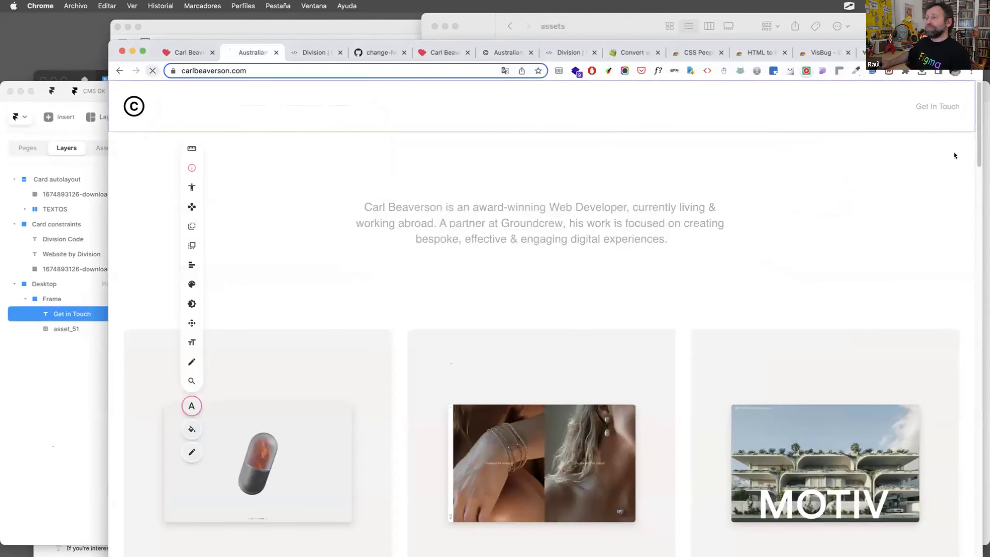
click(940, 106)
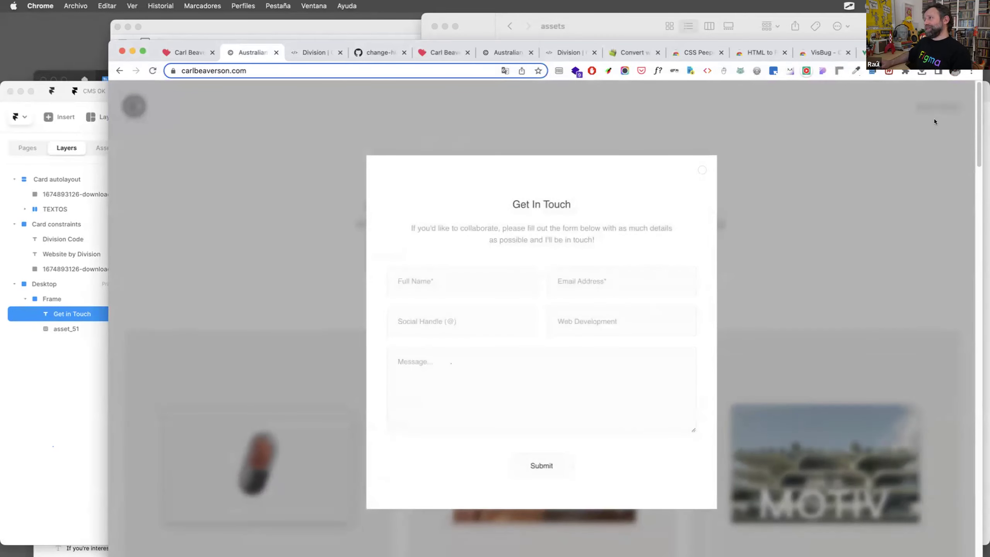
click(932, 106)
click(932, 107)
click(905, 174)
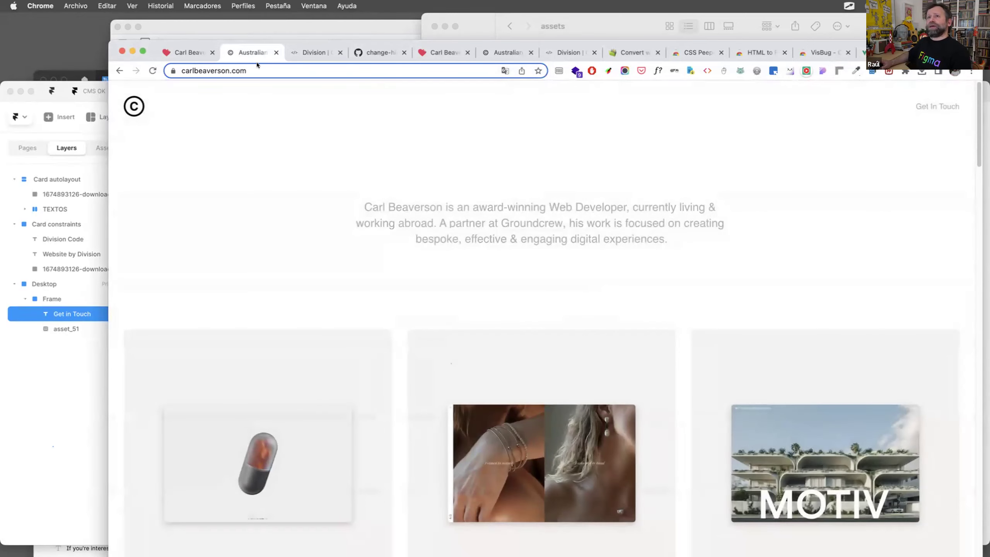
click(78, 90)
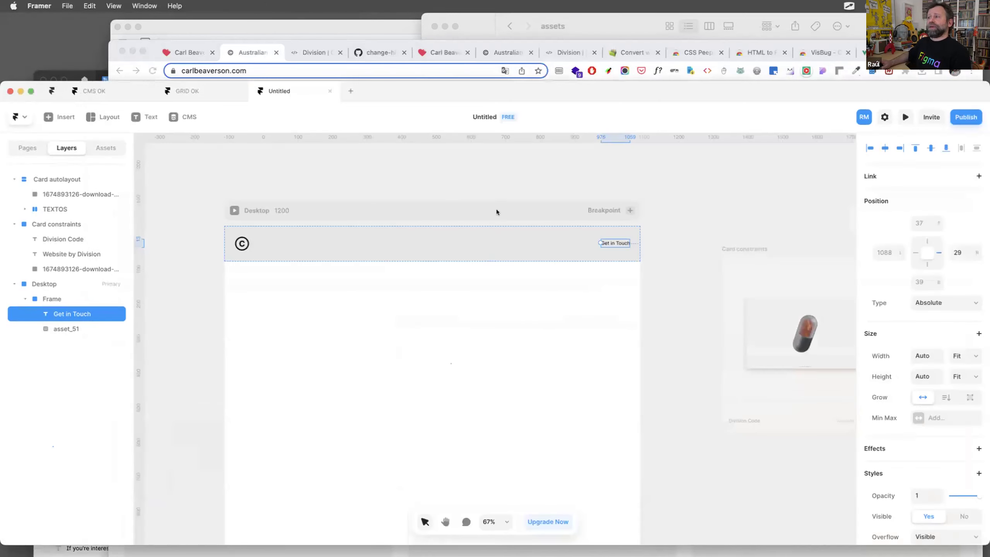
click(472, 191)
scroll(546, 202, down, 2)
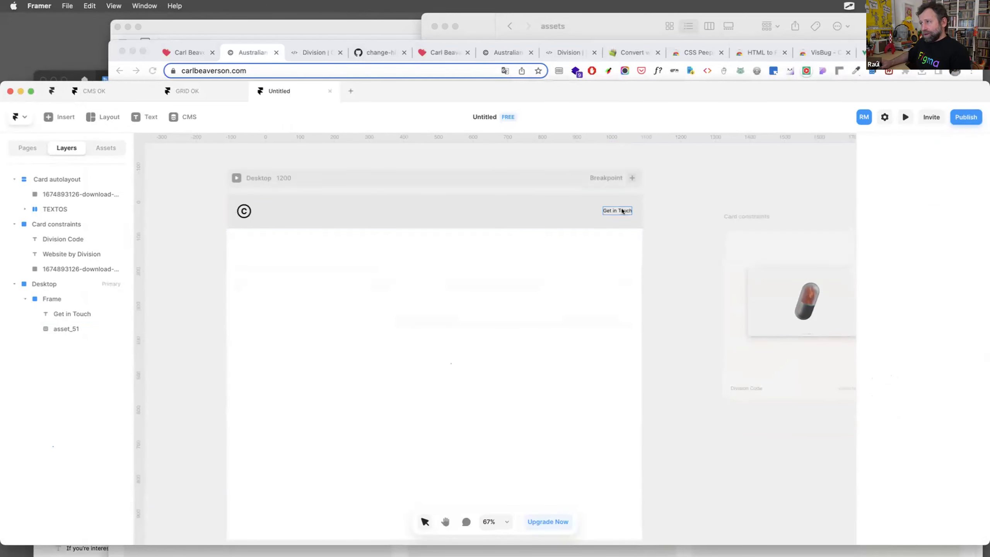
Turn the header's Get in Touch text into a new component named Get in touch.
click(622, 211)
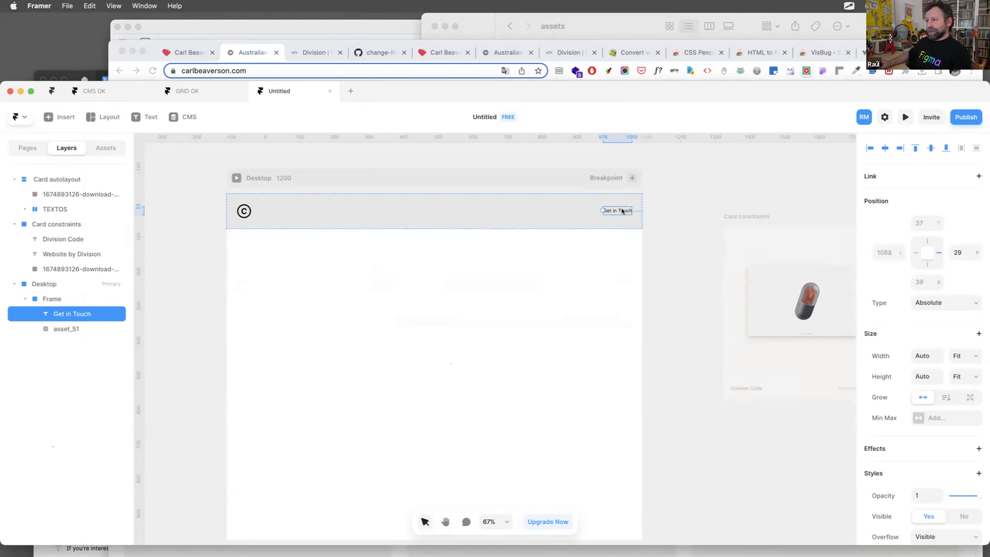
right_click(623, 211)
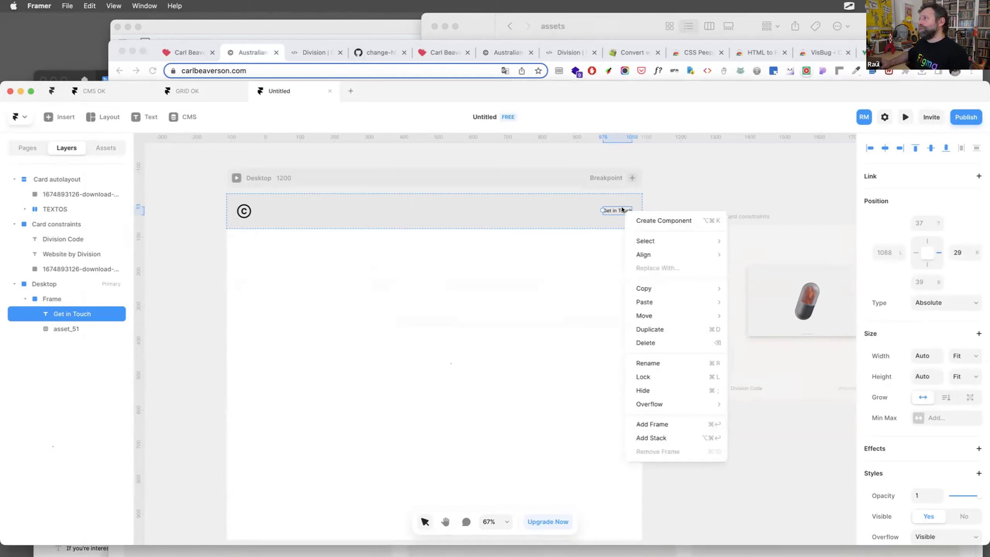
click(640, 221)
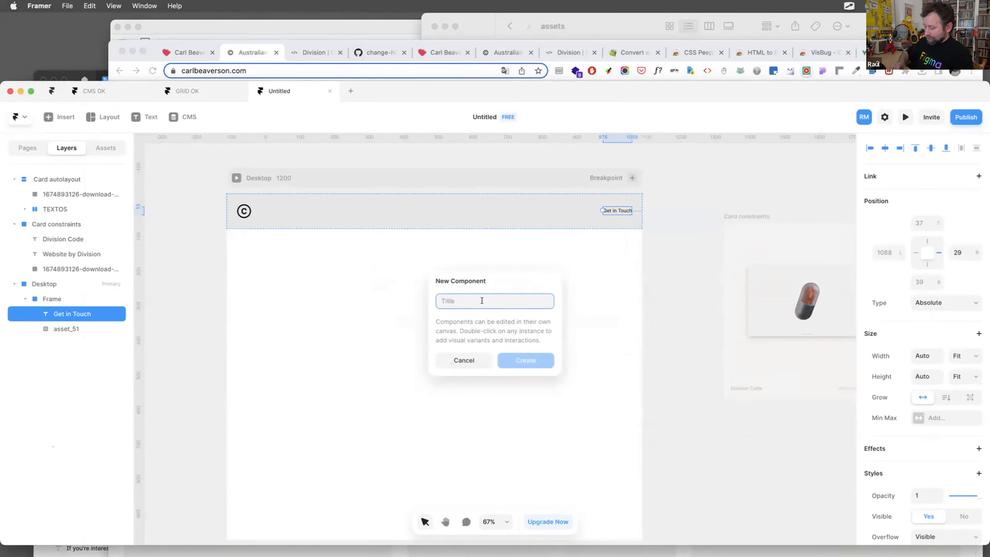
text(Get in touch)
key(Return)
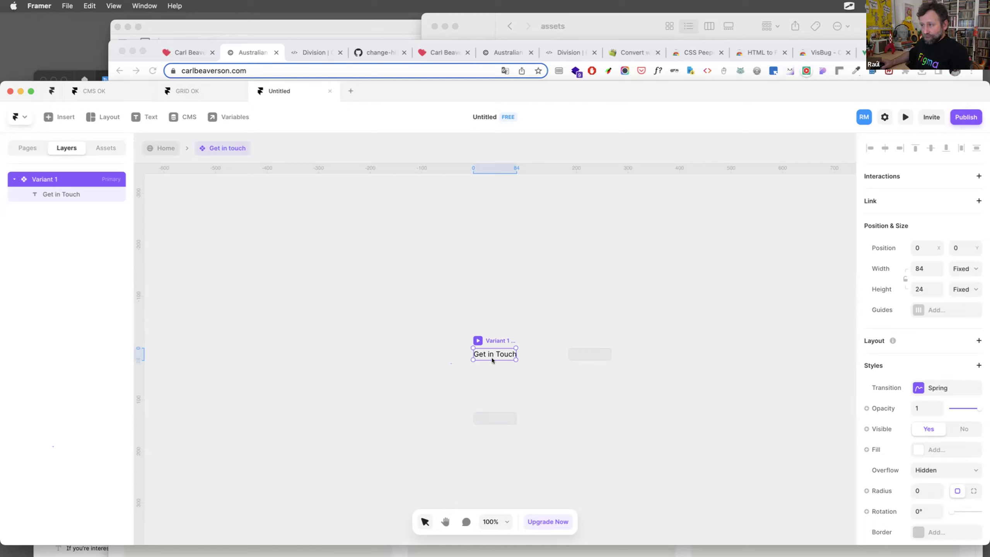
Add a Hover variant below the primary variant of the Get in touch component.
click(496, 419)
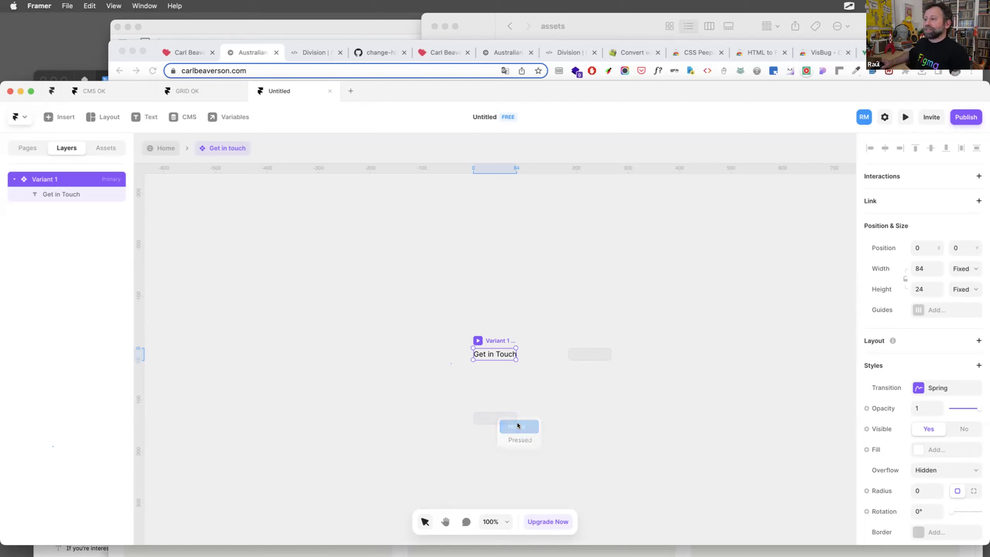
click(517, 426)
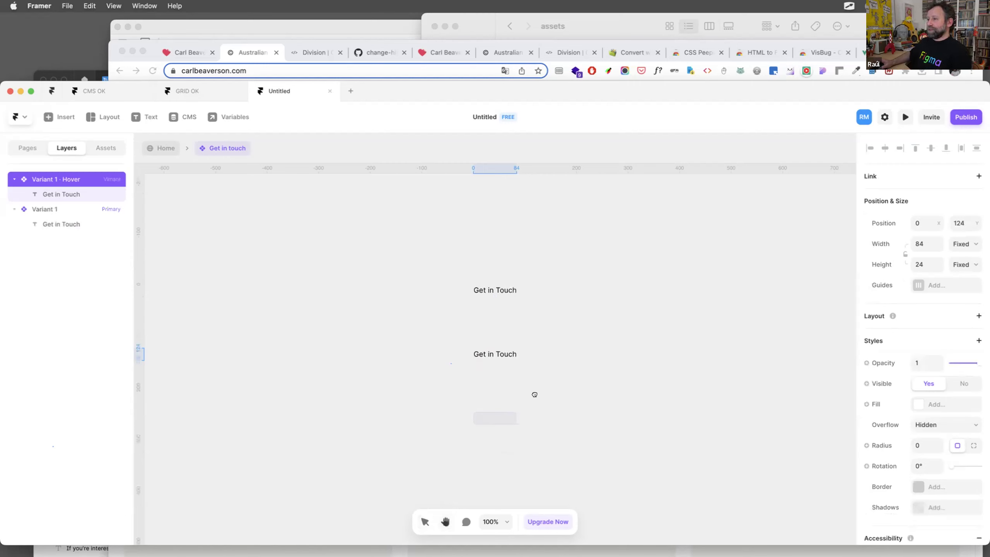
scroll(509, 424, up, 4)
Set the Hover variant's text color to grey #969696, checking the link on the reference site in Chrome, and return to Framer's Home page.
click(505, 429)
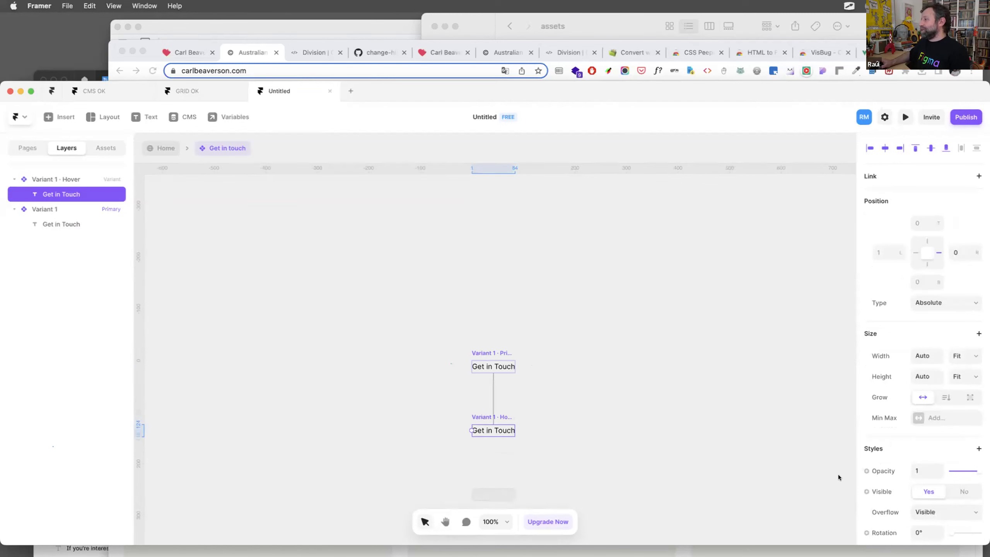
scroll(918, 426, down, 1)
scroll(919, 429, down, 10)
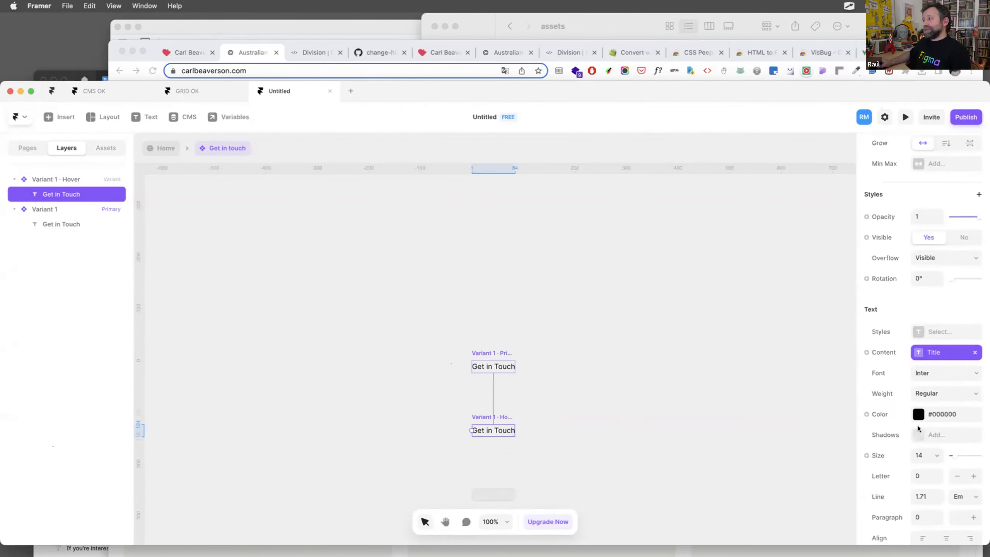
scroll(920, 414, down, 2)
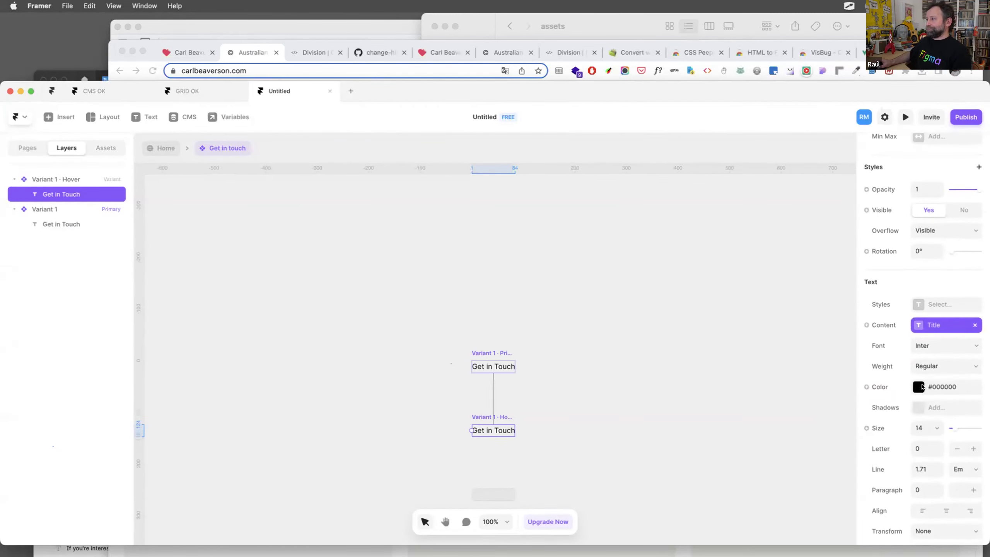
click(919, 387)
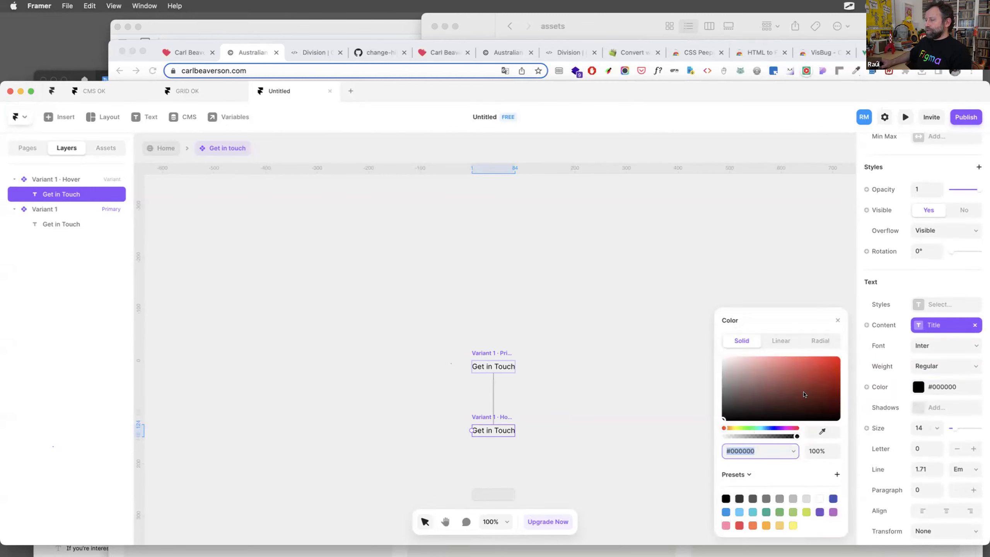
click(238, 57)
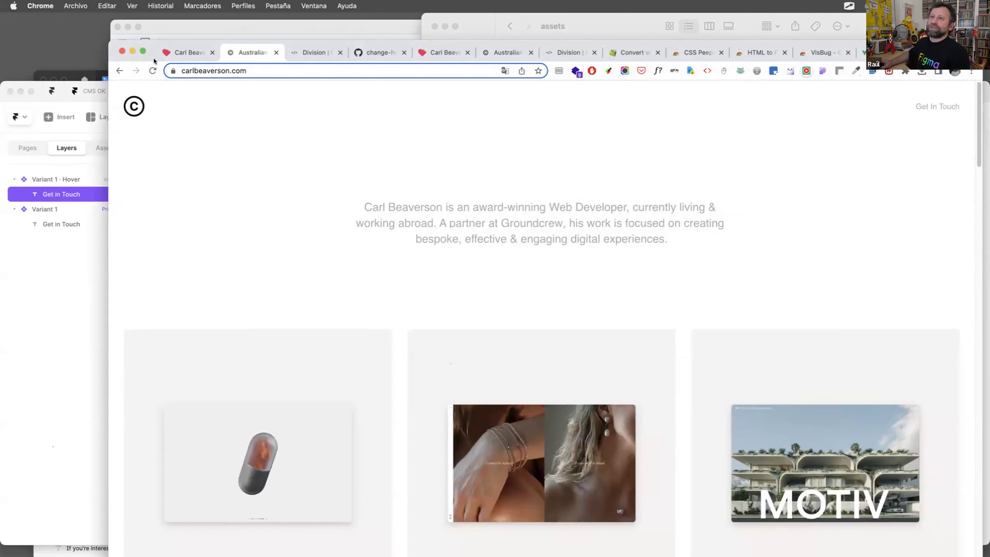
click(77, 80)
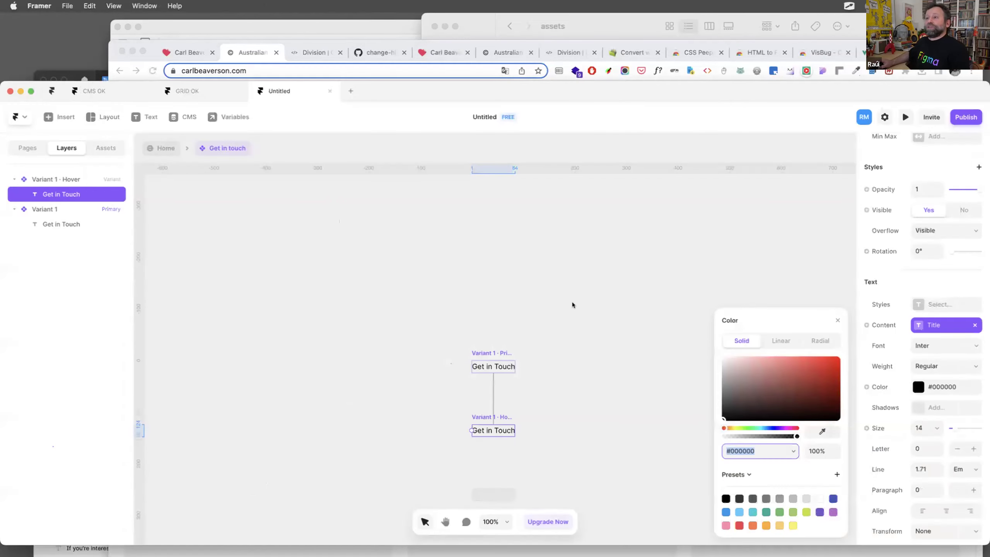
click(914, 386)
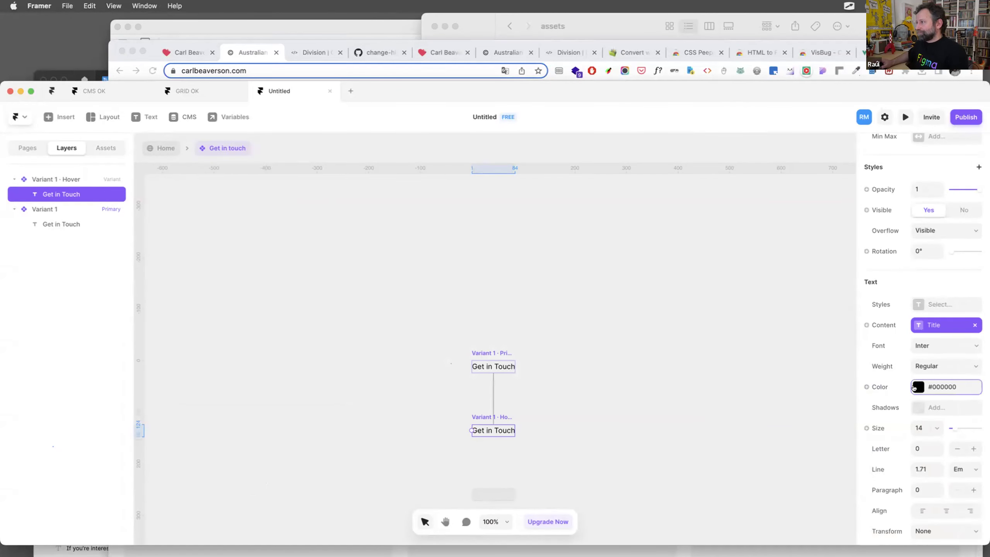
click(914, 386)
click(723, 384)
drag(719, 384, 711, 382)
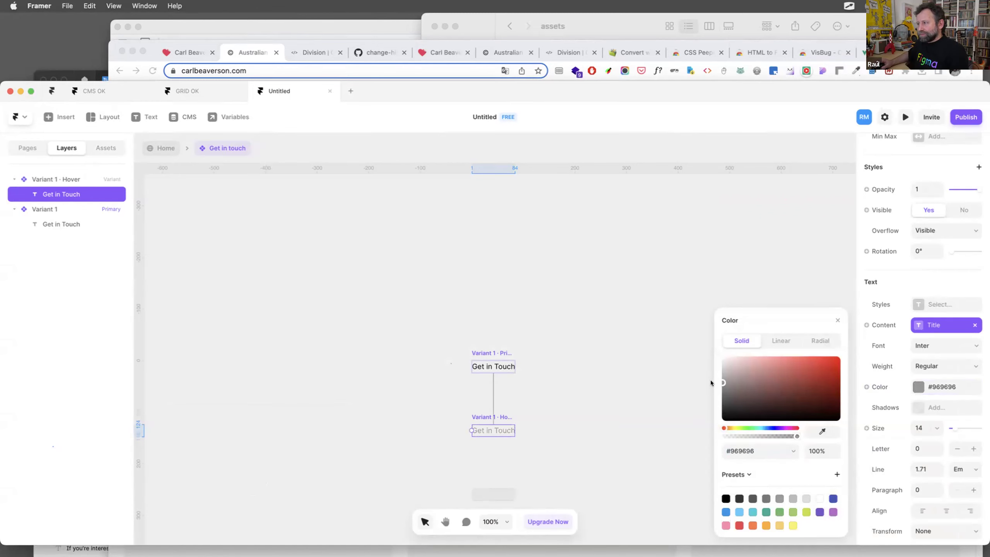
click(583, 384)
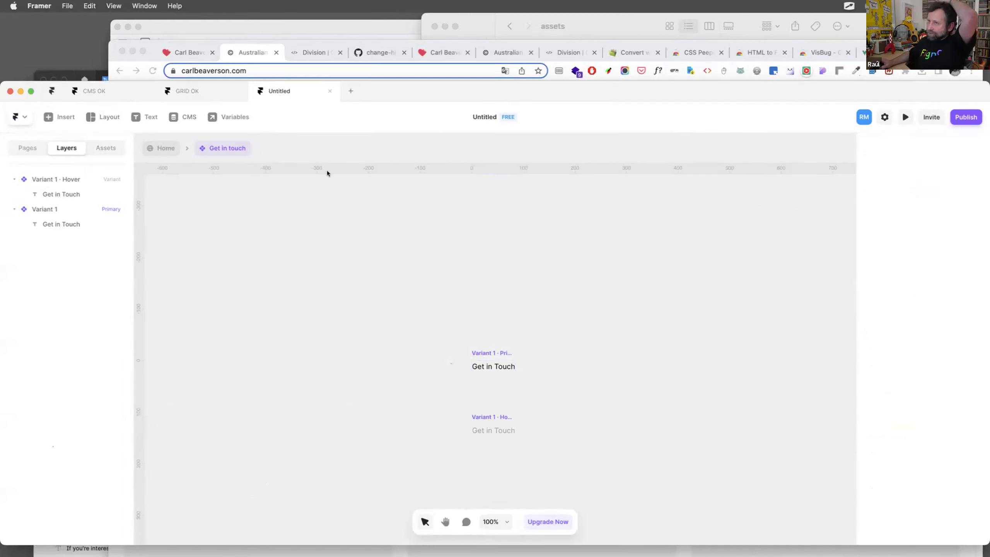
click(158, 146)
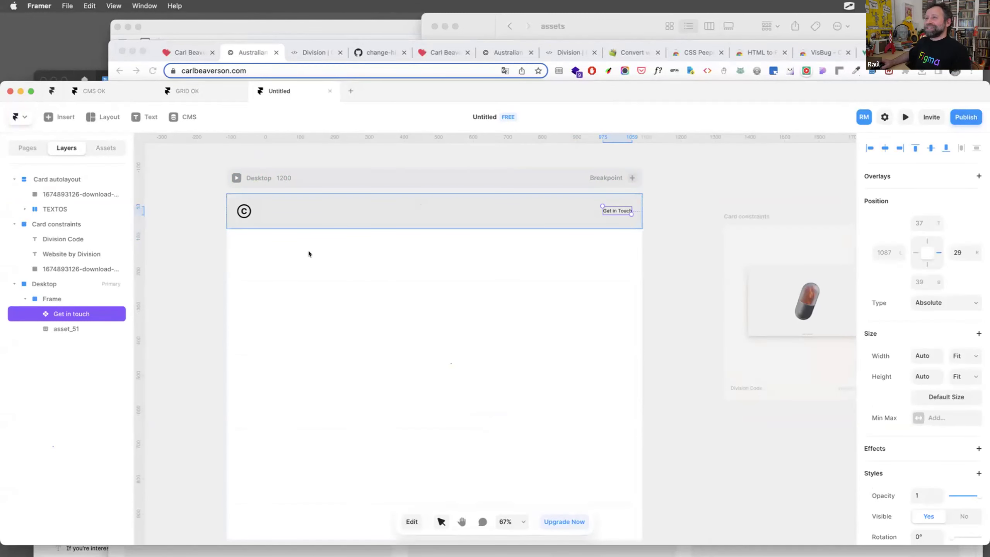
Rename the Get in touch component to Botones / Get in touch so it sits in a Botones folder, and expand that folder.
click(590, 244)
click(617, 211)
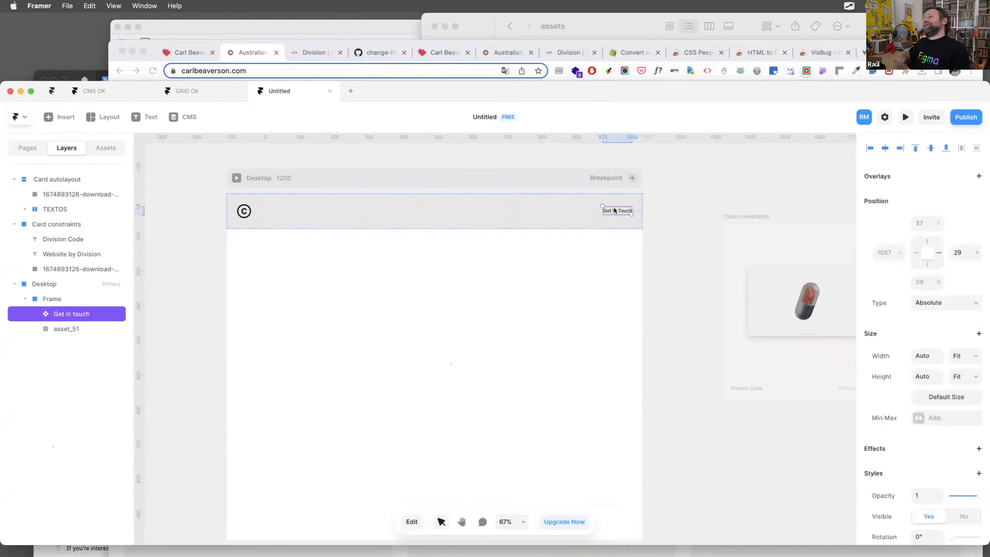
click(111, 148)
drag(143, 82, 159, 54)
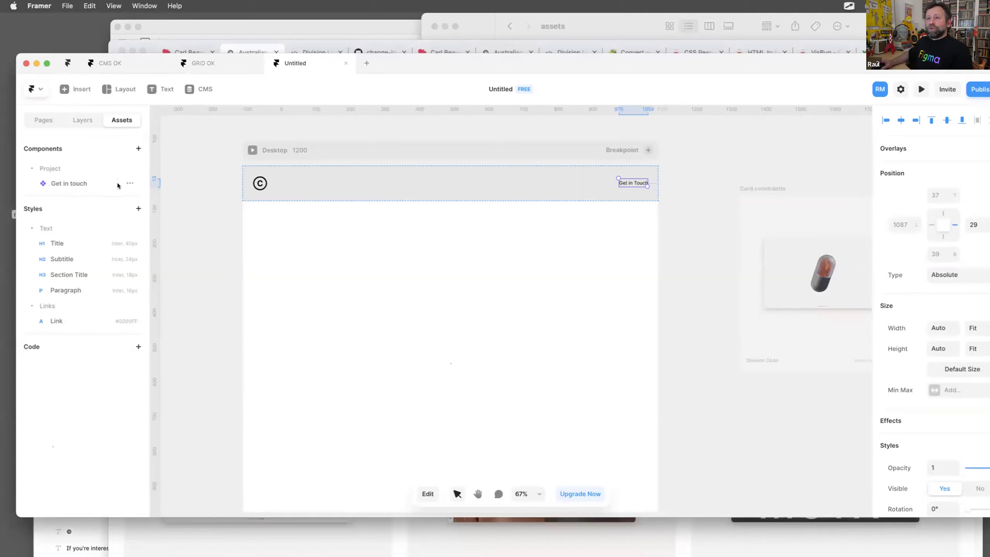
double_click(76, 182)
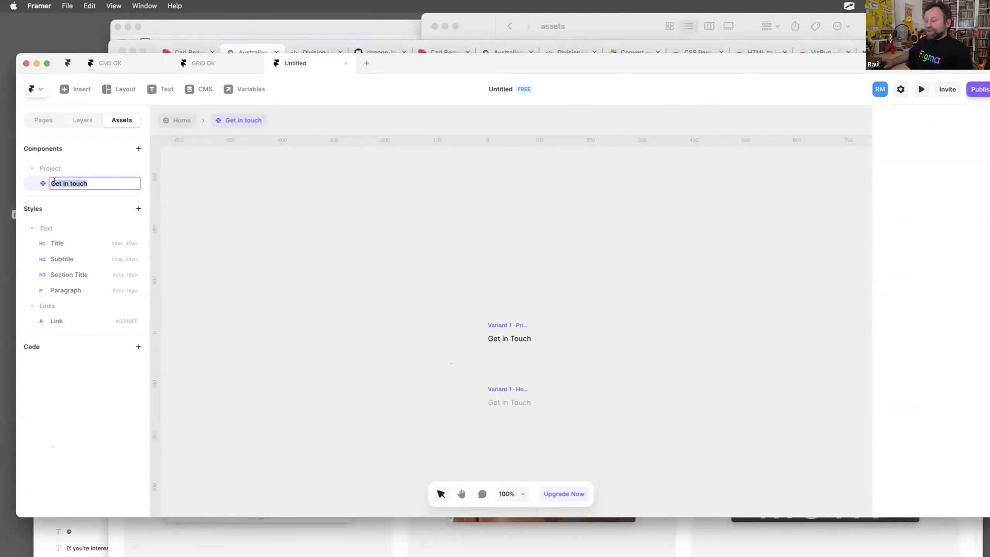
click(52, 183)
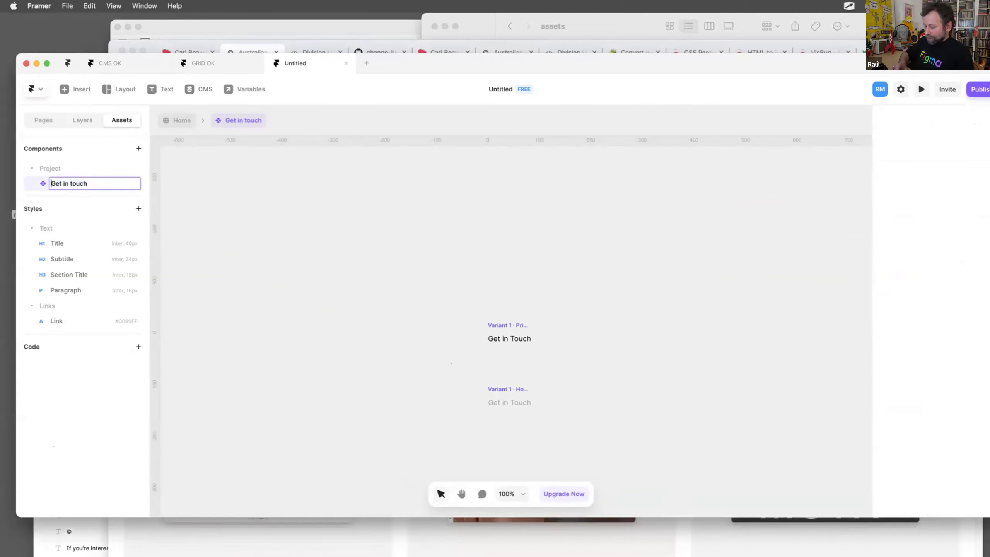
text(Bt)
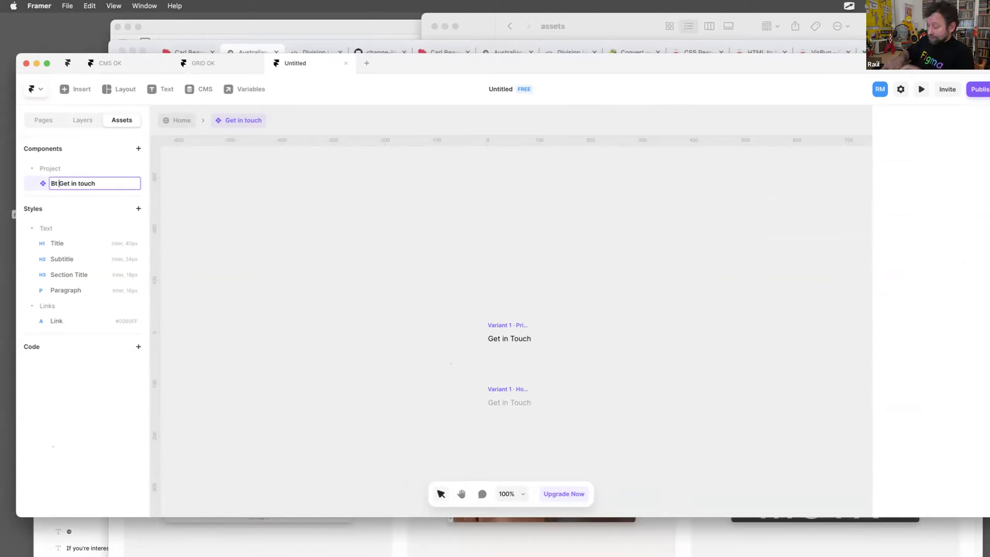
text( /)
key(BackSpace)
key(BackSpace)
key(BackSpace)
key(BackSpace)
text(otones )
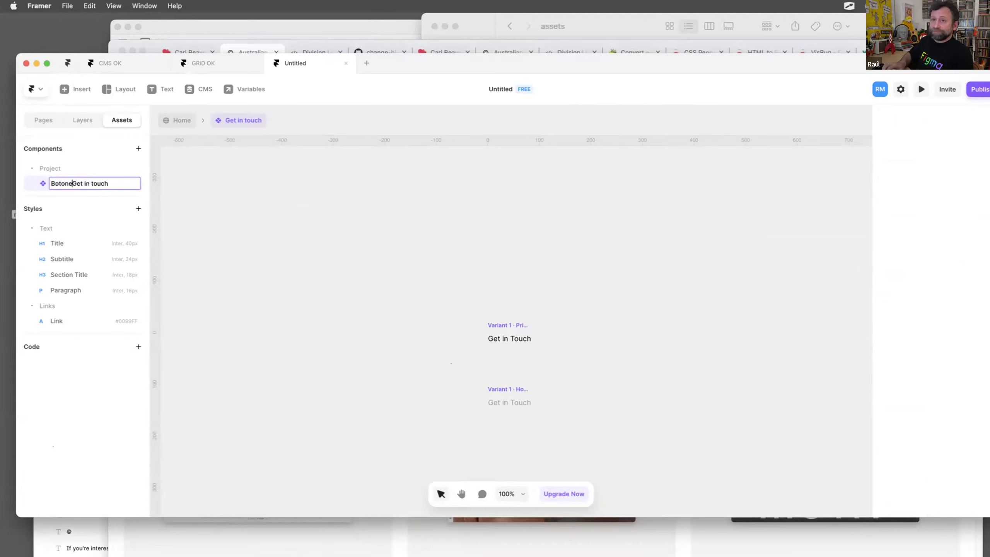
text(/)
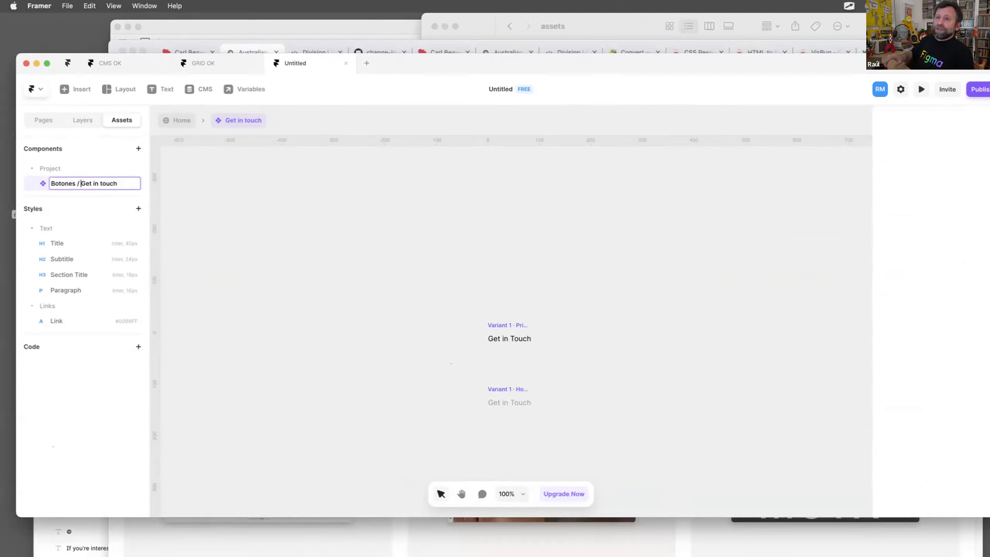
key(Return)
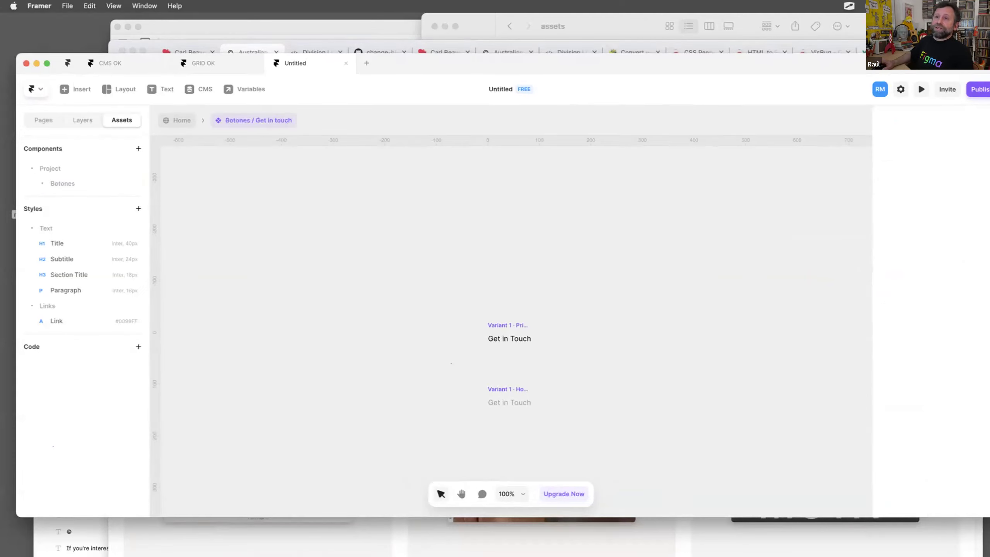
click(38, 182)
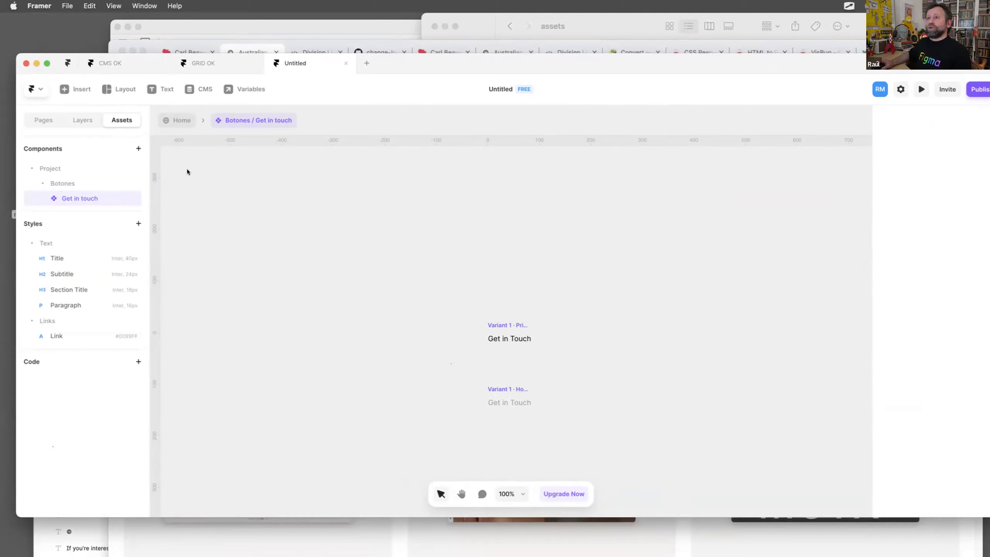
Return to the Home page and turn the full-width header frame into a component named Nav.
click(189, 118)
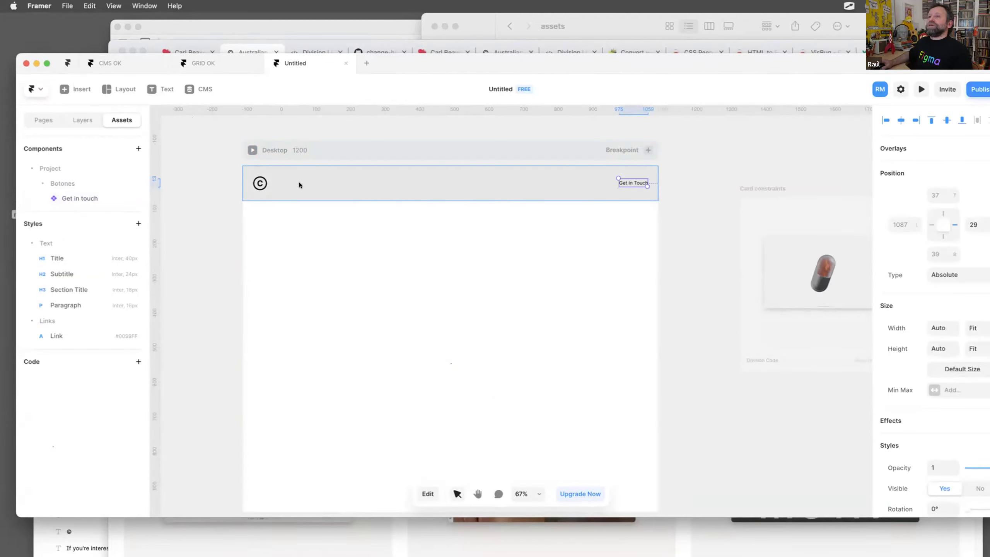
click(299, 185)
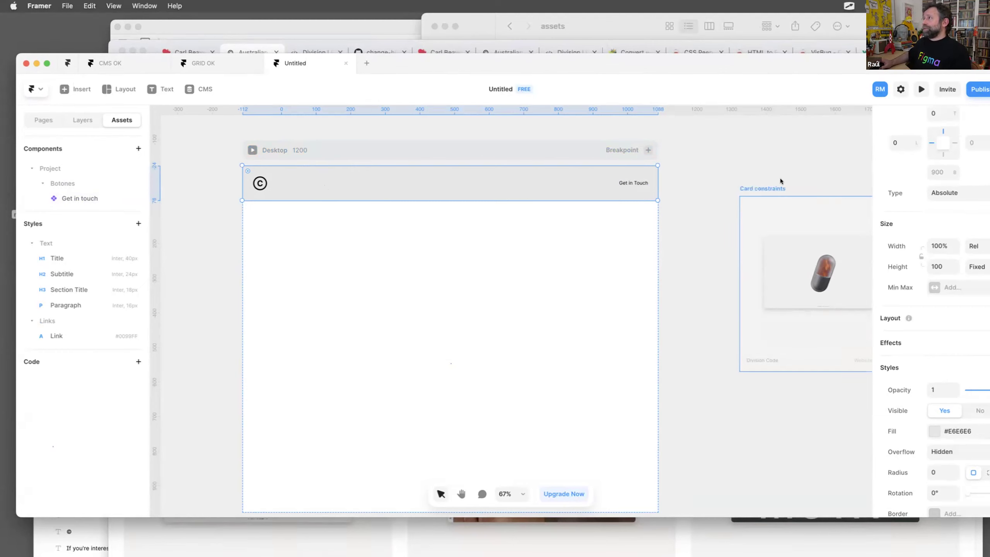
drag(403, 56, 387, 61)
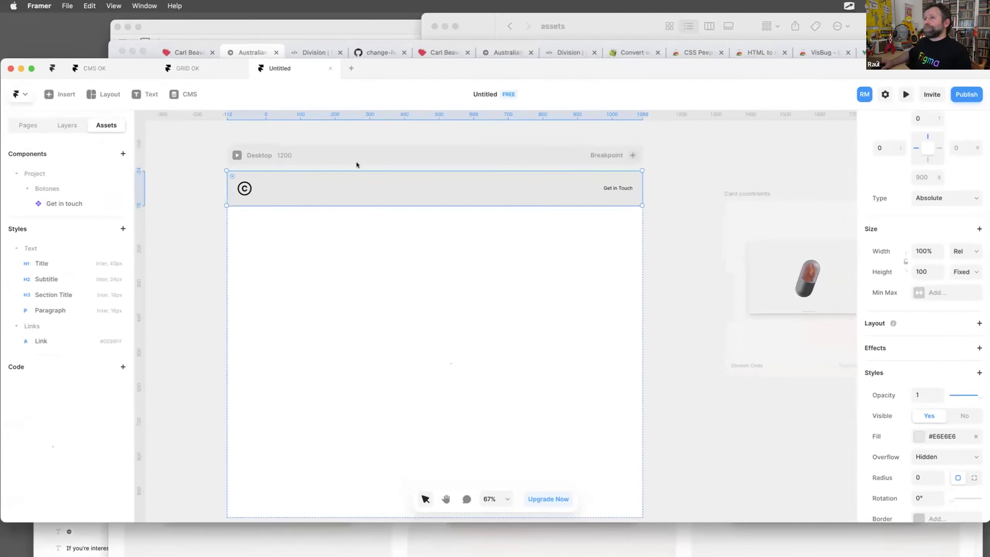
right_click(370, 178)
click(419, 192)
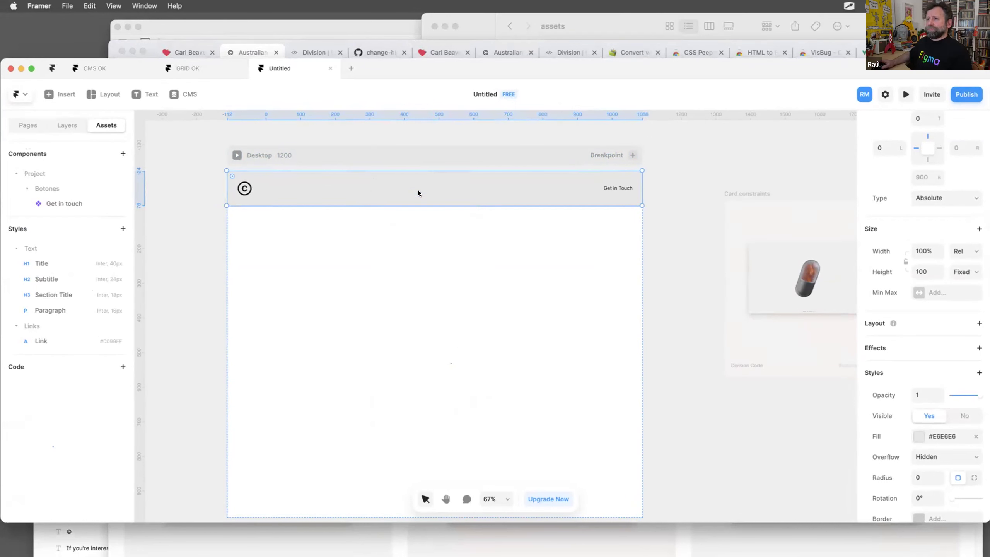
text(Bar)
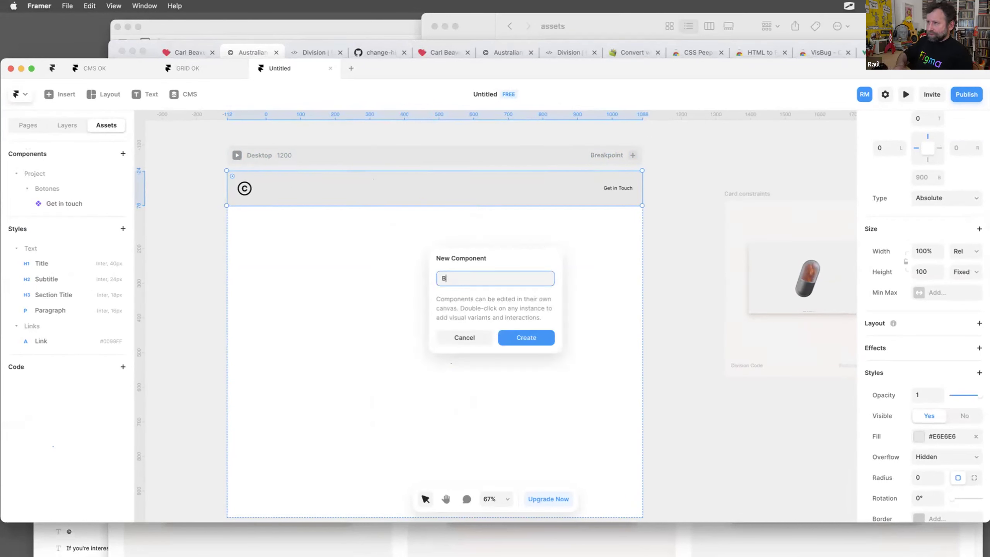
key(BackSpace)
text(Nav)
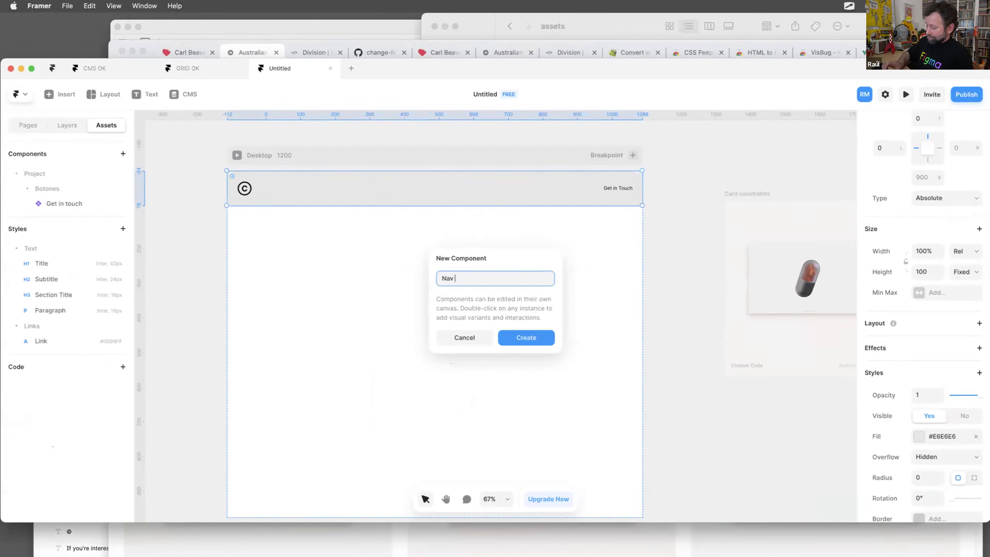
key(Return)
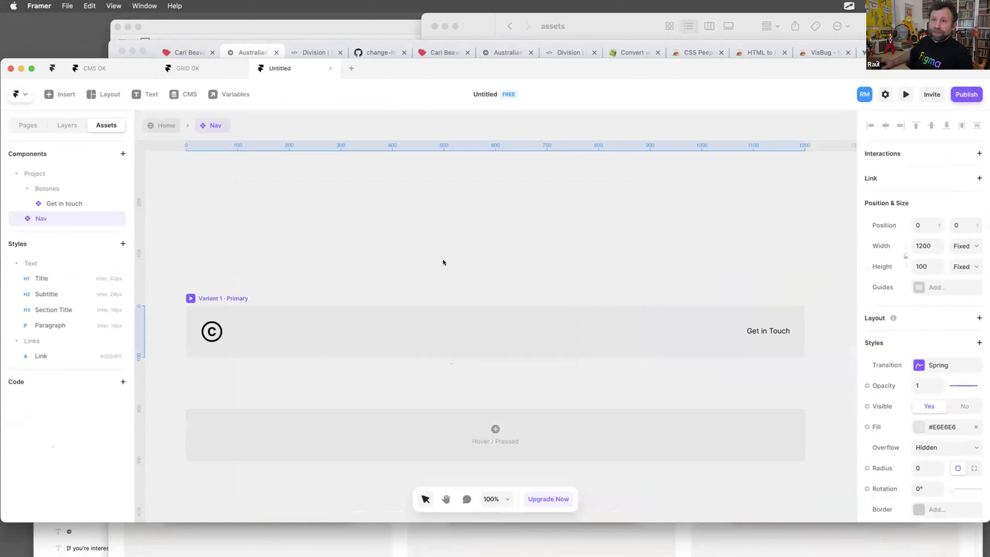
Rename the Nav component to Nav-bar in the project's components.
double_click(44, 217)
key(Right)
text(-bar)
key(Return)
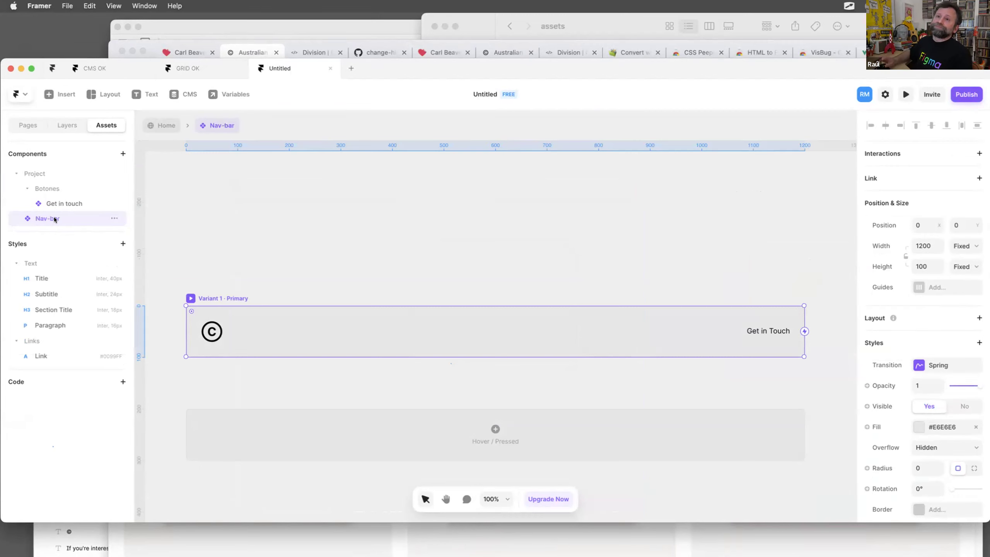
Look over the Nav-bar component's primary variant and return to the Home page.
click(286, 236)
key(space)
scroll(286, 281, down, 5)
scroll(301, 239, up, 4)
scroll(310, 260, up, 2)
scroll(309, 257, down, 4)
scroll(343, 257, down, 1)
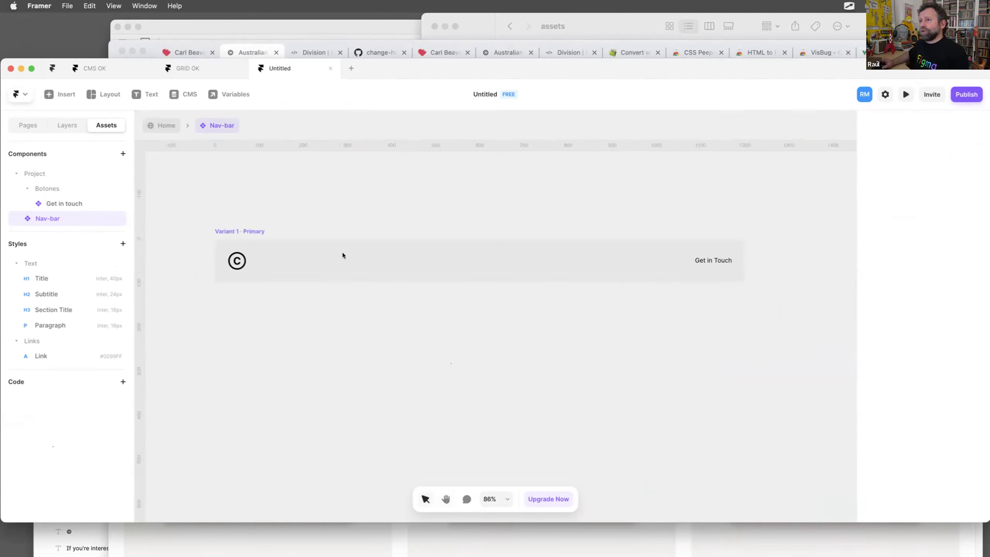
key(Escape)
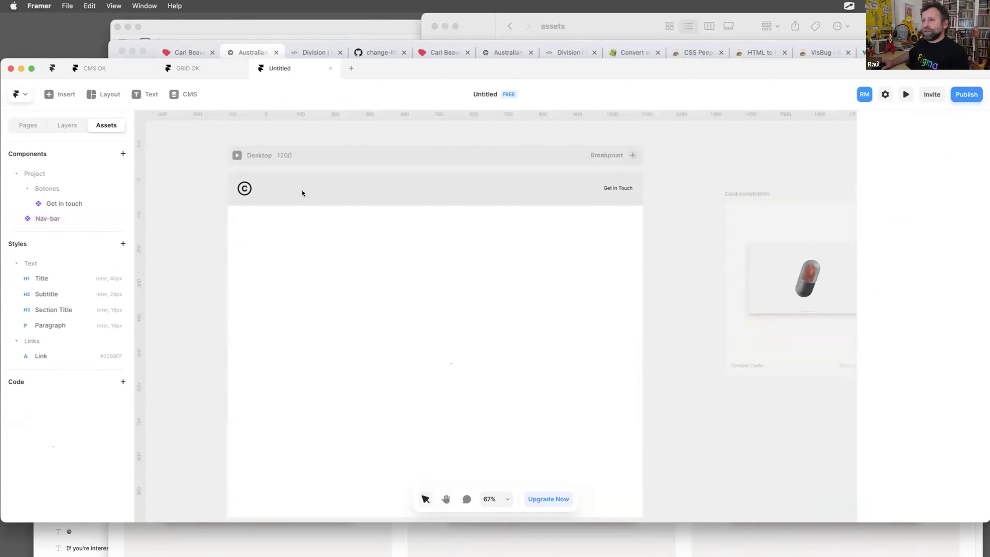
Remove the grey fill from the Nav-bar component's primary variant and return to the Home page.
click(303, 193)
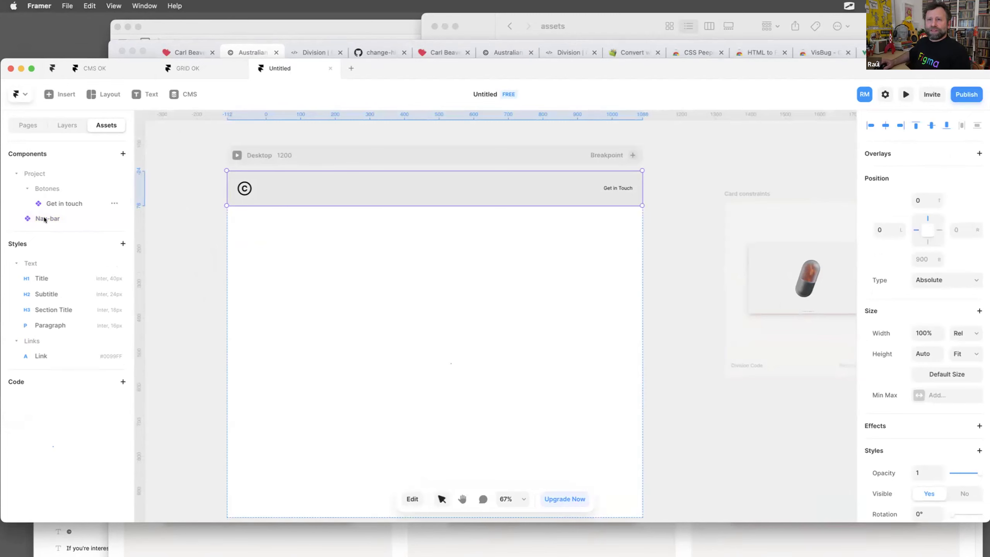
key(super+Return)
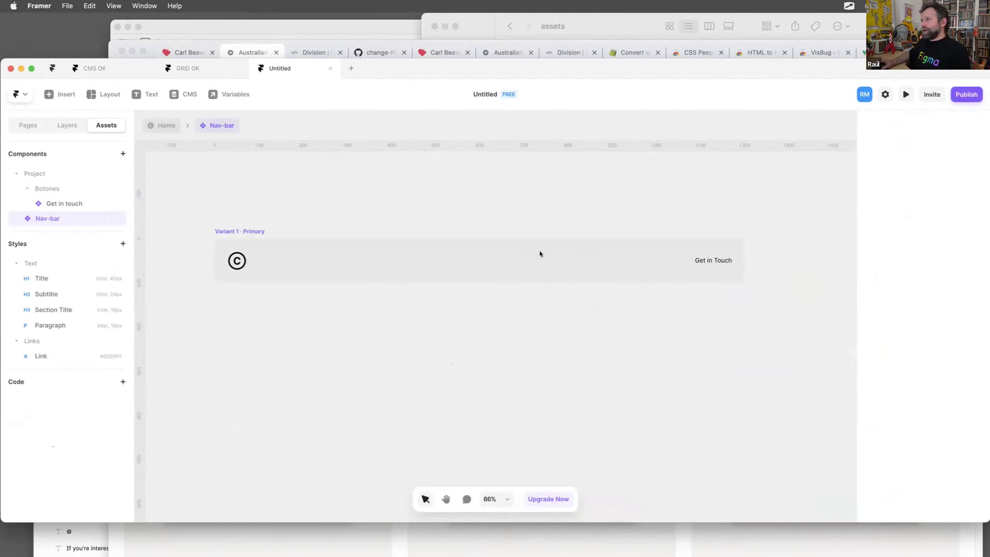
click(250, 232)
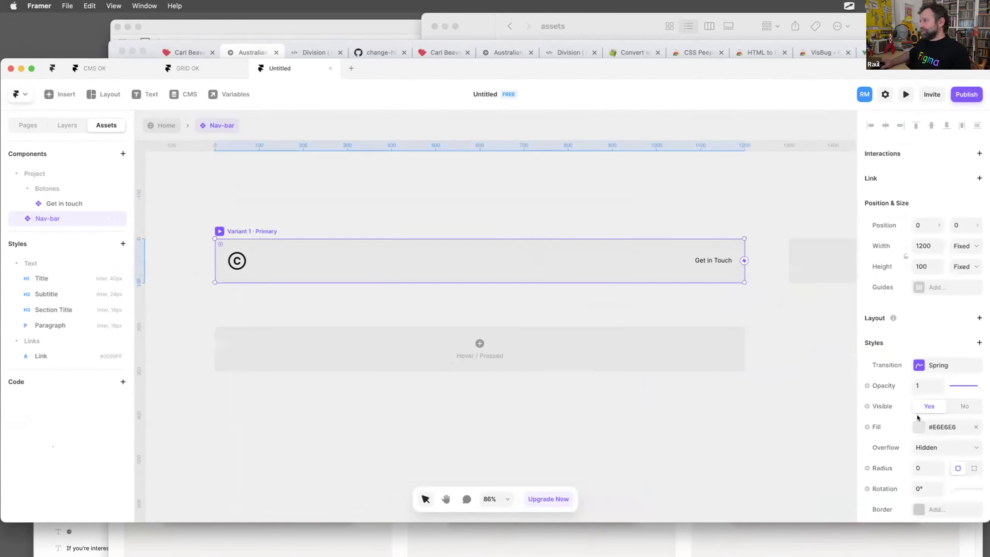
click(973, 427)
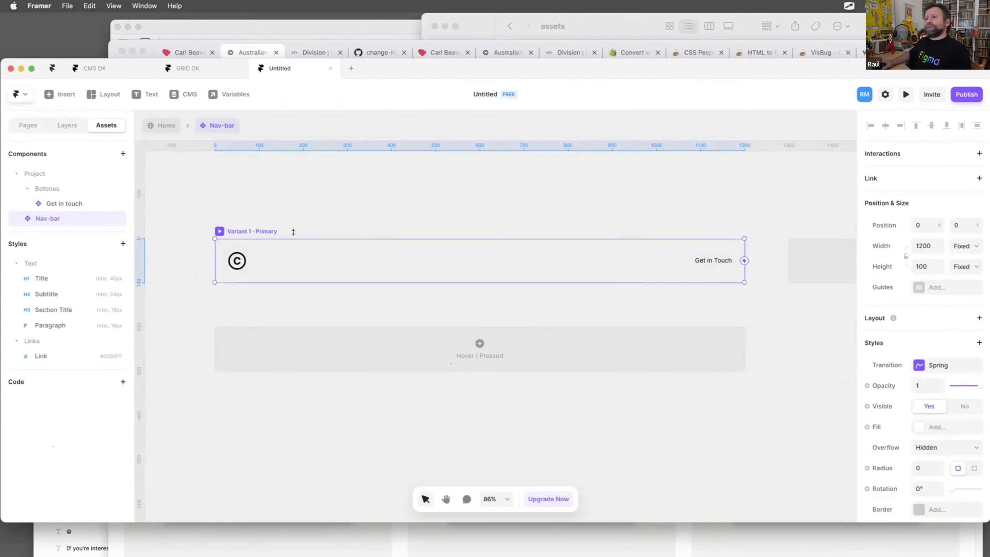
scroll(293, 231, up, 2)
scroll(308, 250, down, 3)
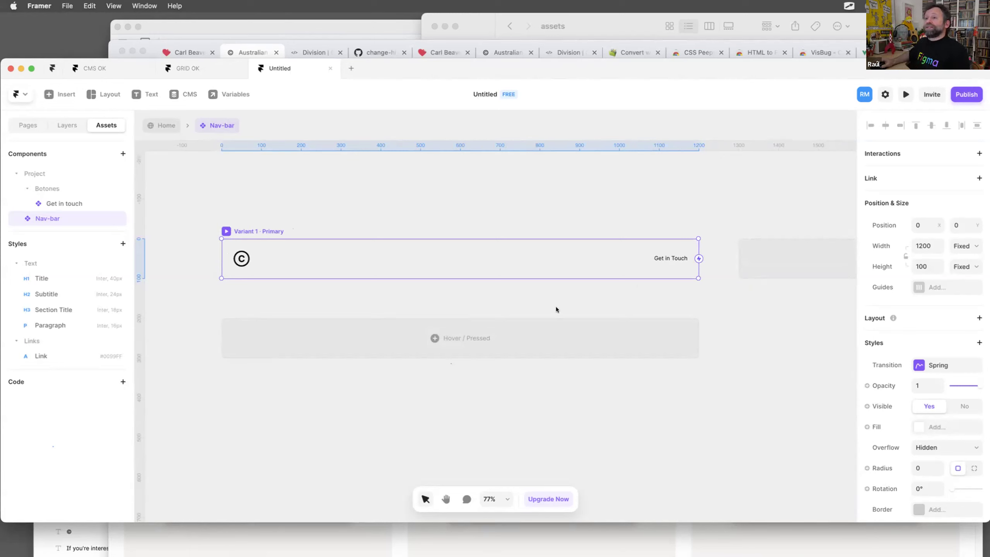
click(158, 125)
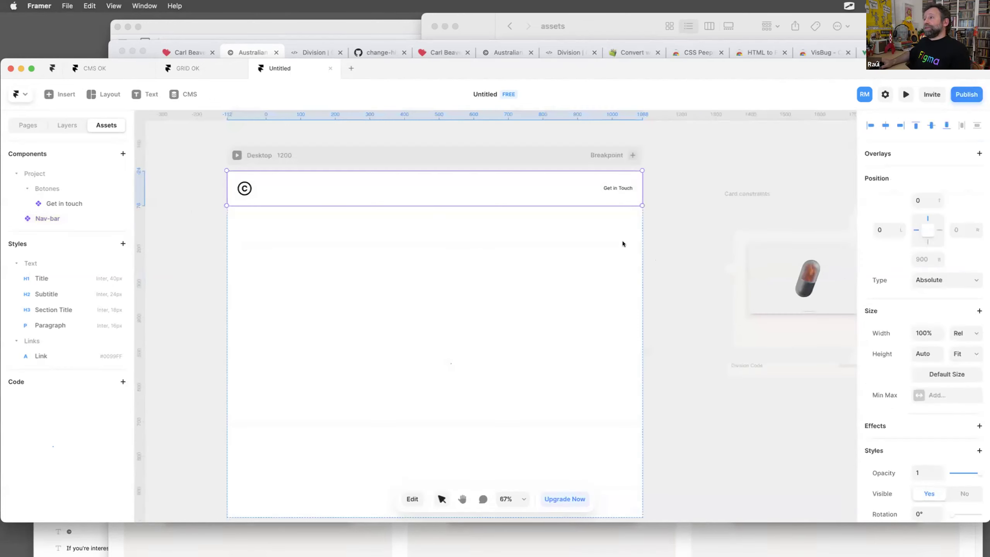
Move the Card constraints and Card autolayout frames to the empty canvas left of the Desktop frame, the latter at about X -1020, Y 348.
scroll(622, 241, down, 5)
drag(679, 220, 398, 193)
drag(732, 221, 433, 249)
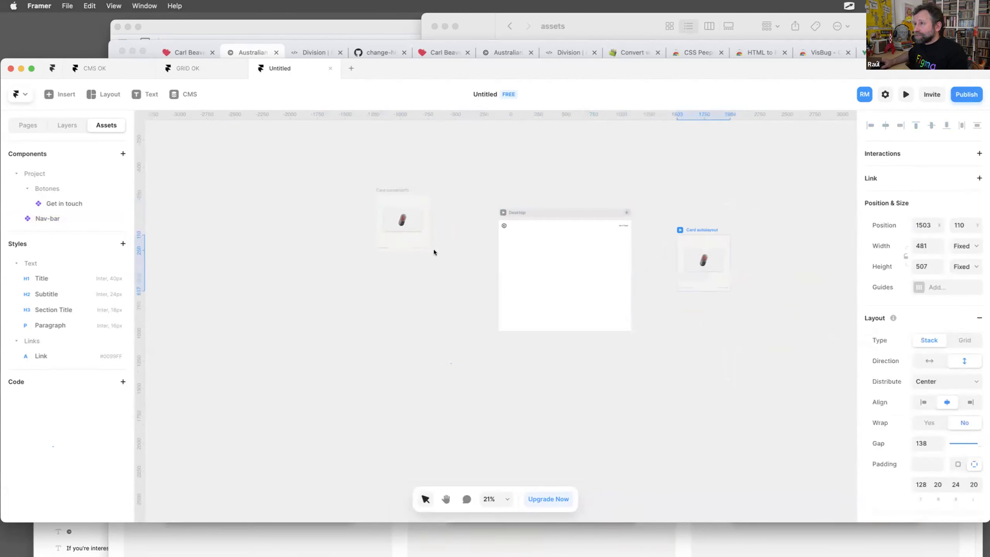
Add a Tablet breakpoint at 810 and a Phone breakpoint at 390 to the Home page.
scroll(555, 217, up, 5)
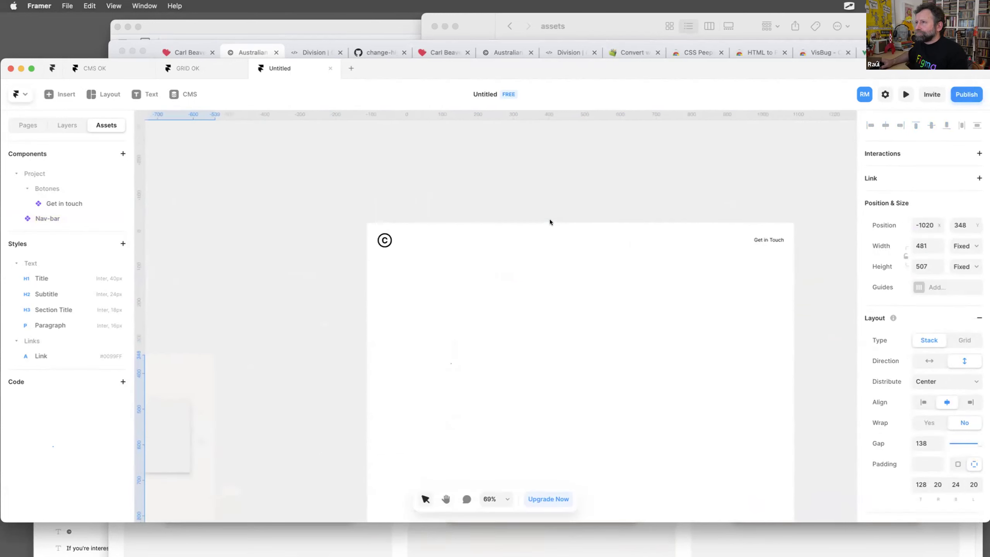
click(740, 206)
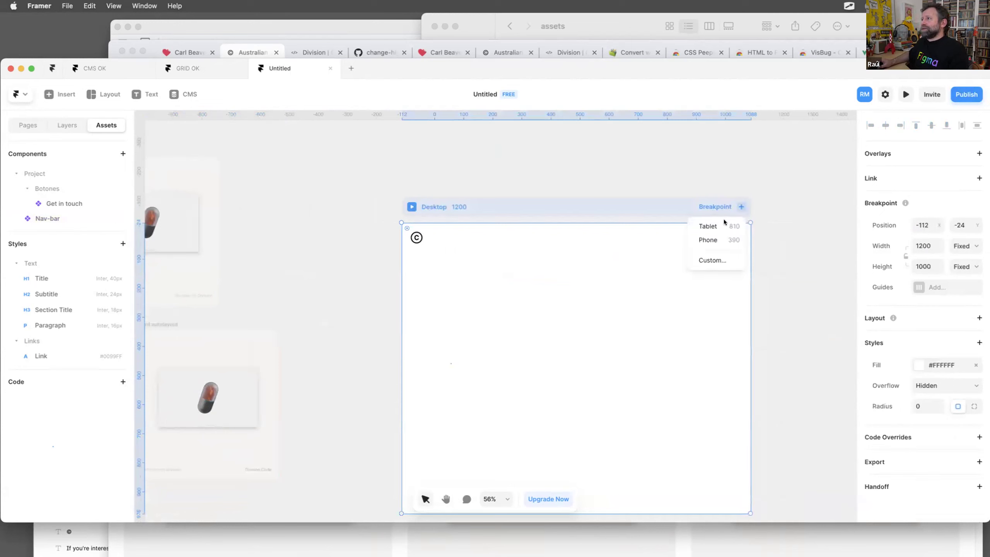
click(716, 225)
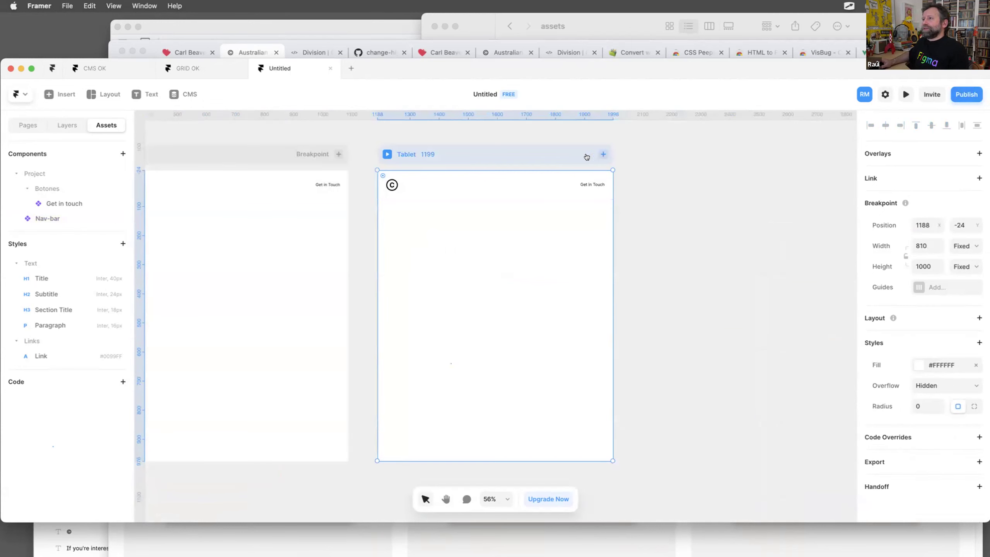
click(603, 154)
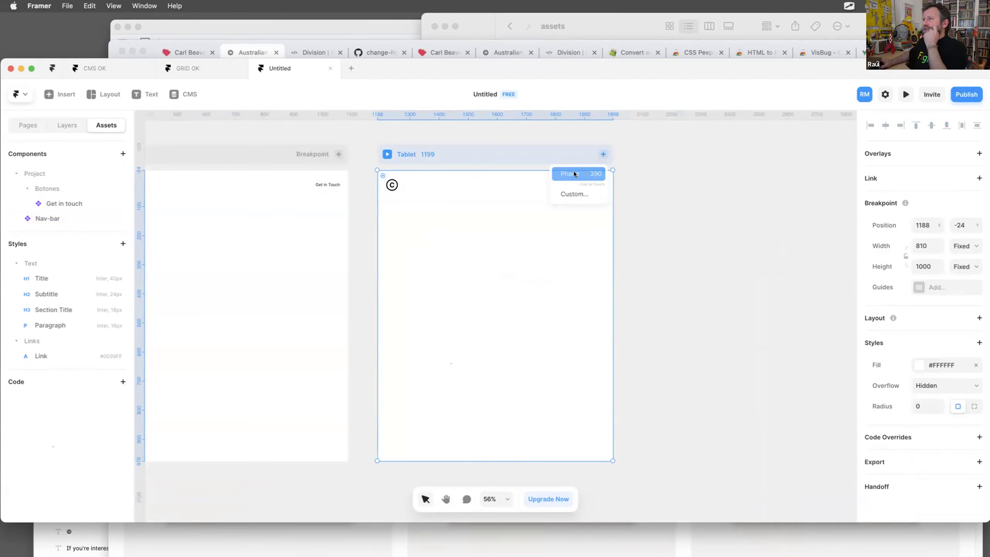
click(574, 173)
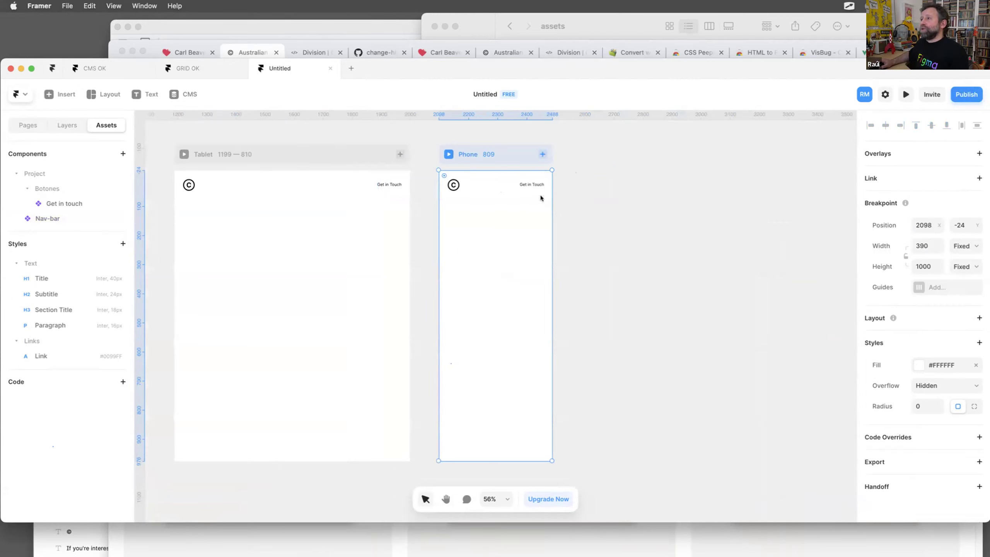
Examine how the header's logo and Get in Touch button adapt across the Desktop, Tablet and Phone breakpoints.
scroll(541, 198, down, 3)
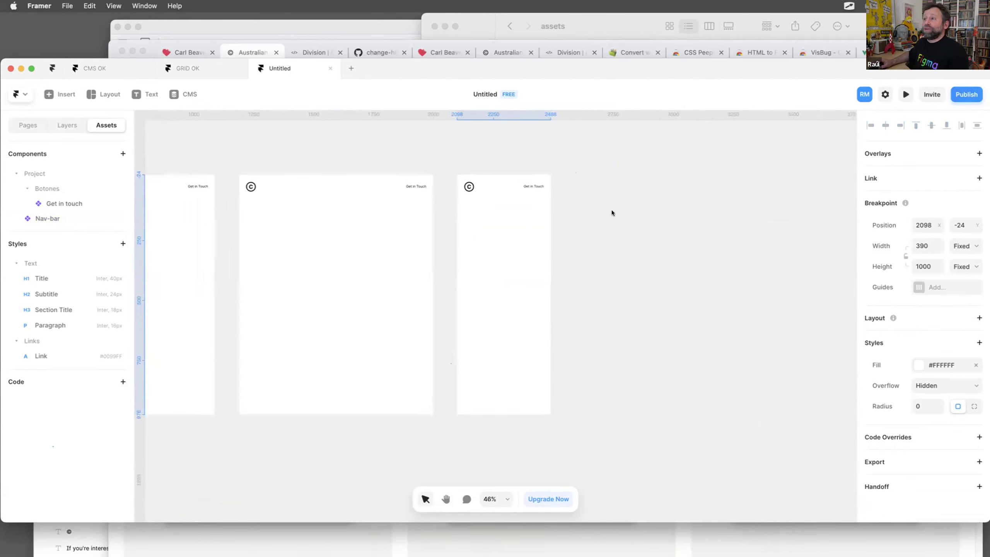
click(573, 201)
scroll(579, 200, left, 5)
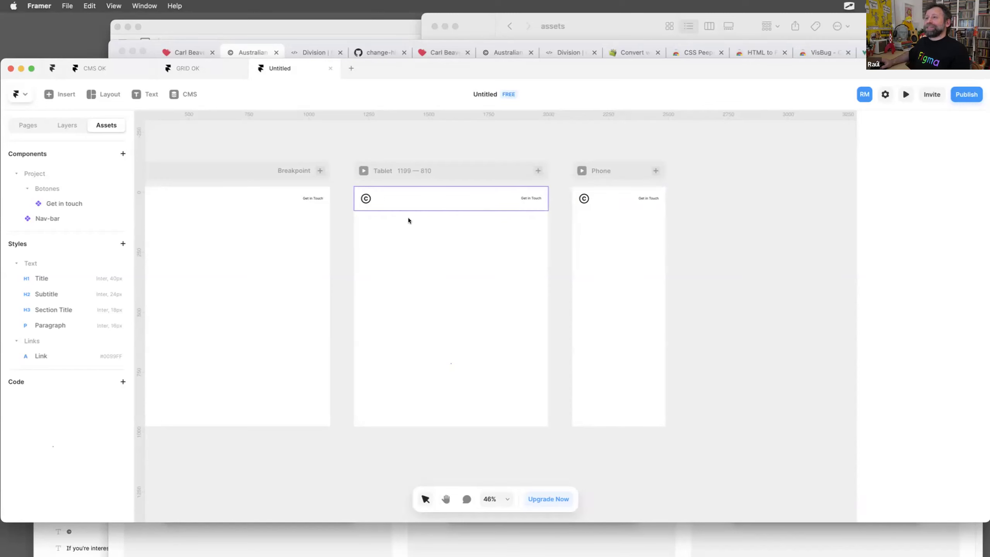
scroll(409, 218, down, 2)
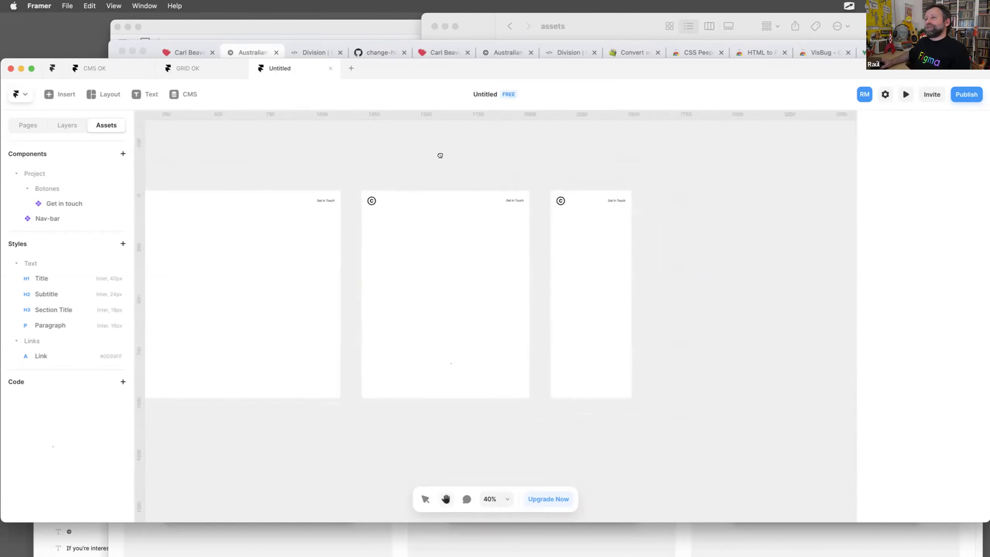
drag(440, 155, 491, 178)
key(space)
scroll(537, 172, left, 5)
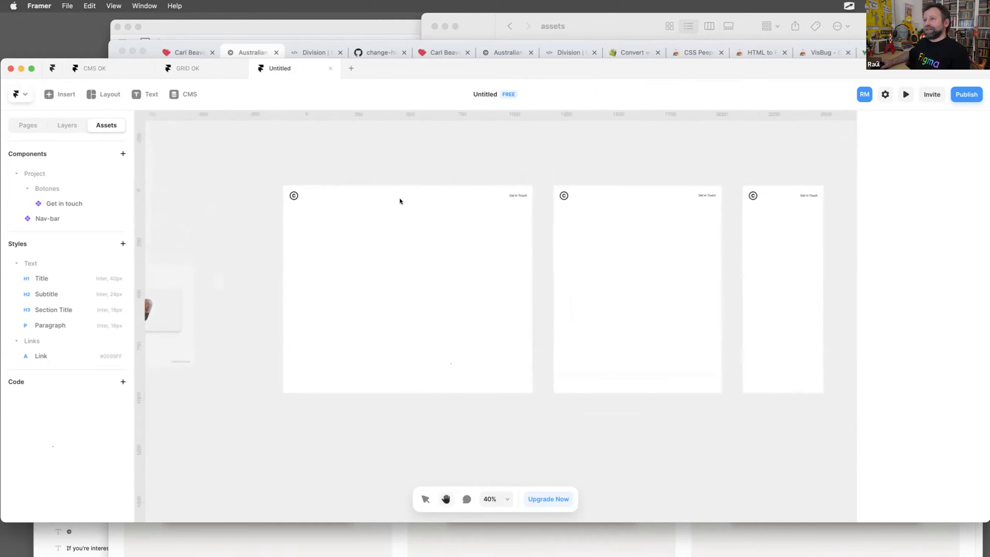
scroll(400, 201, up, 5)
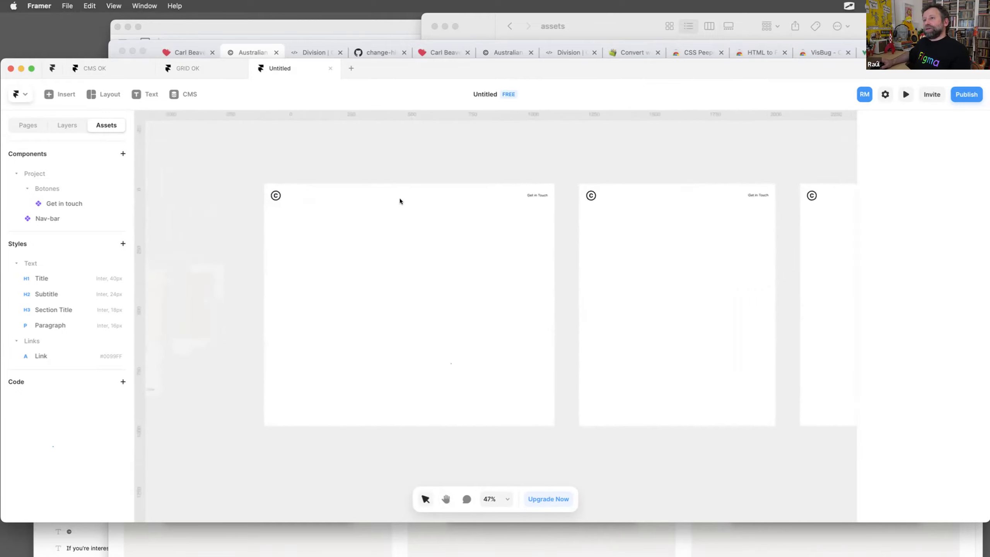
scroll(400, 201, up, 1)
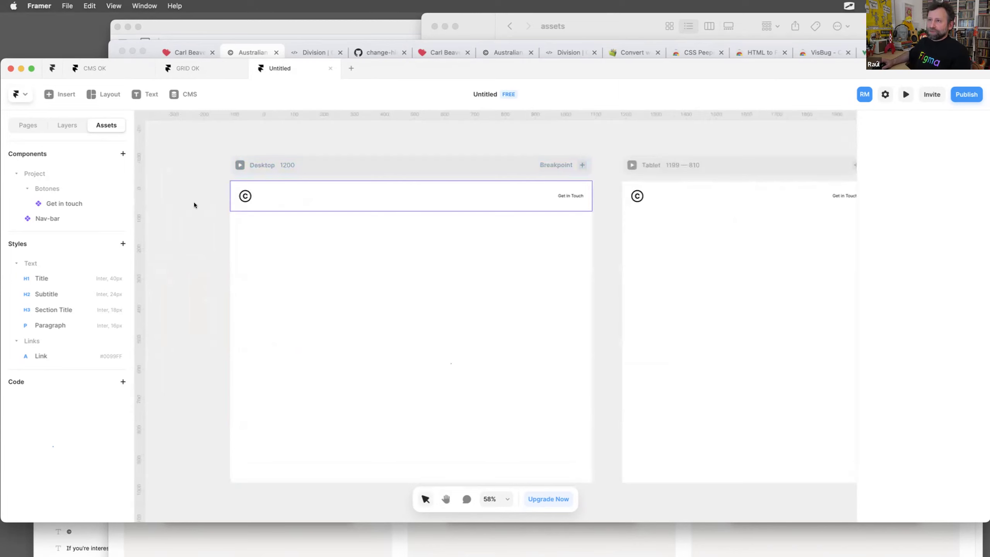
scroll(238, 213, left, 3)
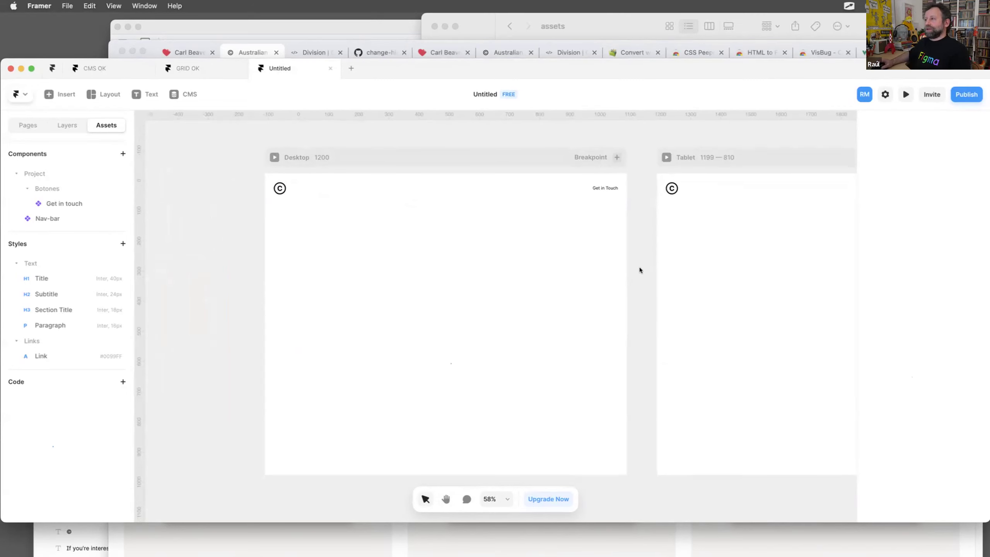
scroll(639, 268, up, 2)
scroll(639, 268, down, 3)
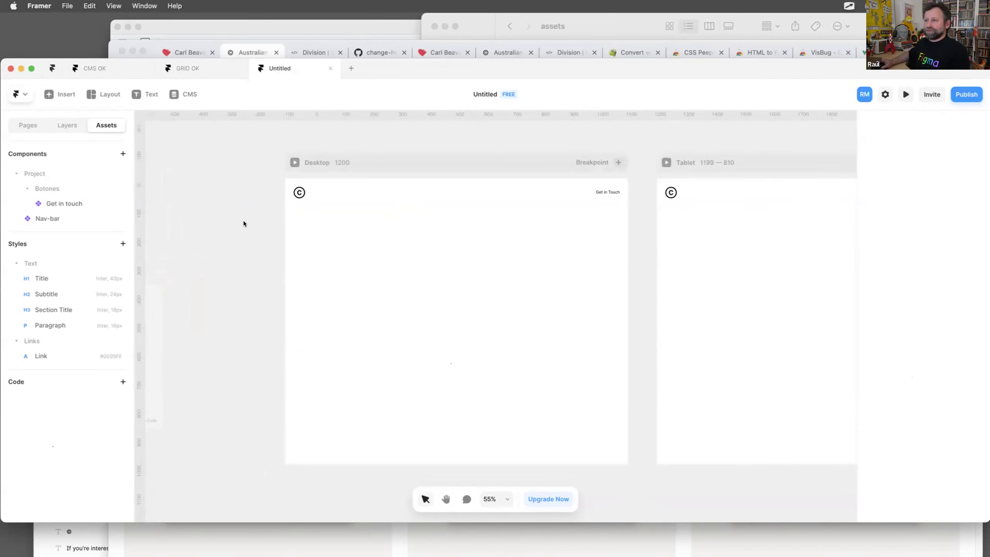
scroll(357, 268, up, 1)
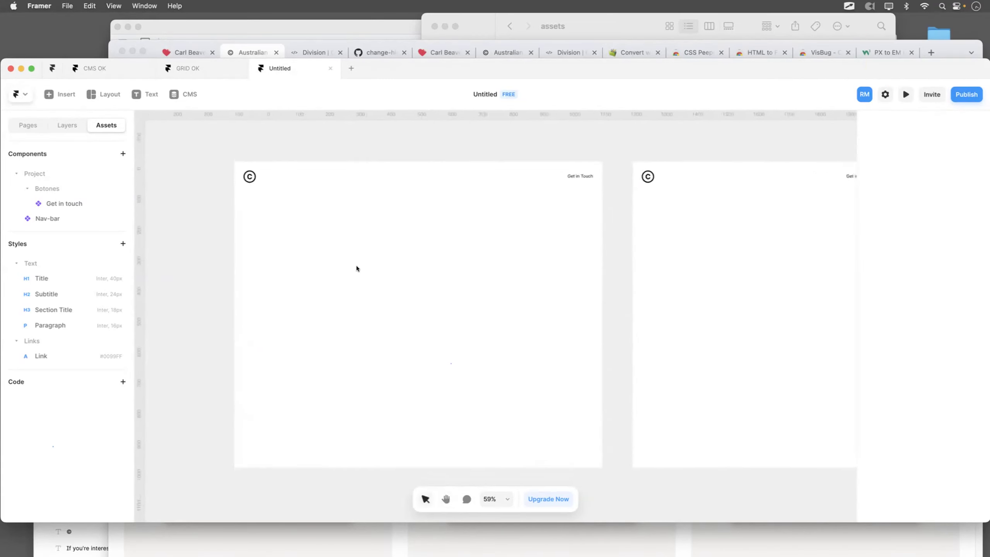
scroll(356, 267, down, 3)
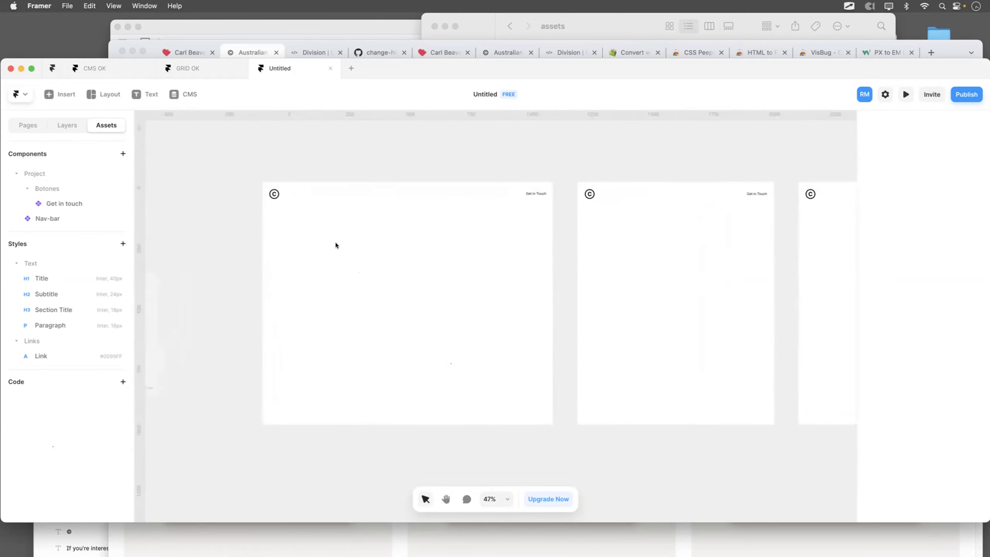
click(343, 165)
click(240, 217)
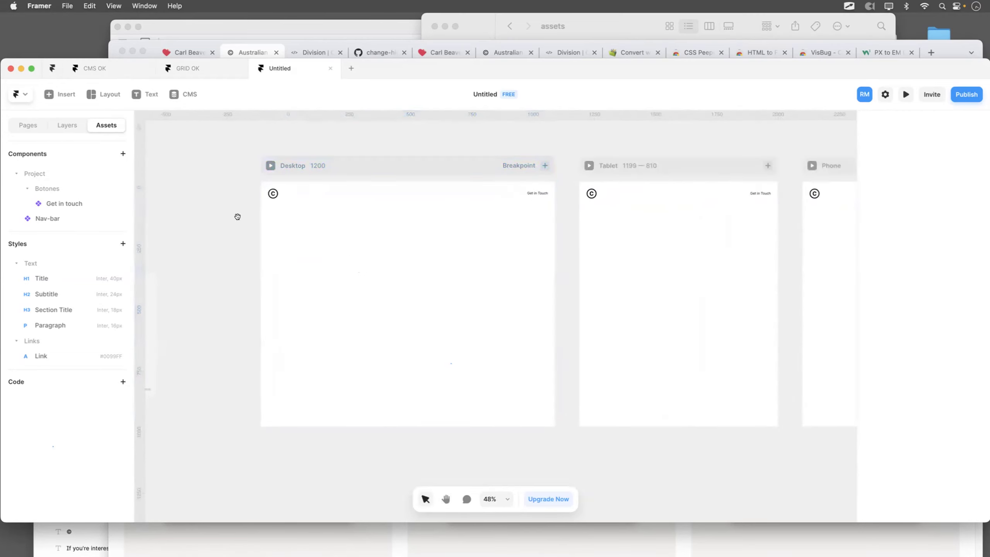
scroll(238, 216, right, 3)
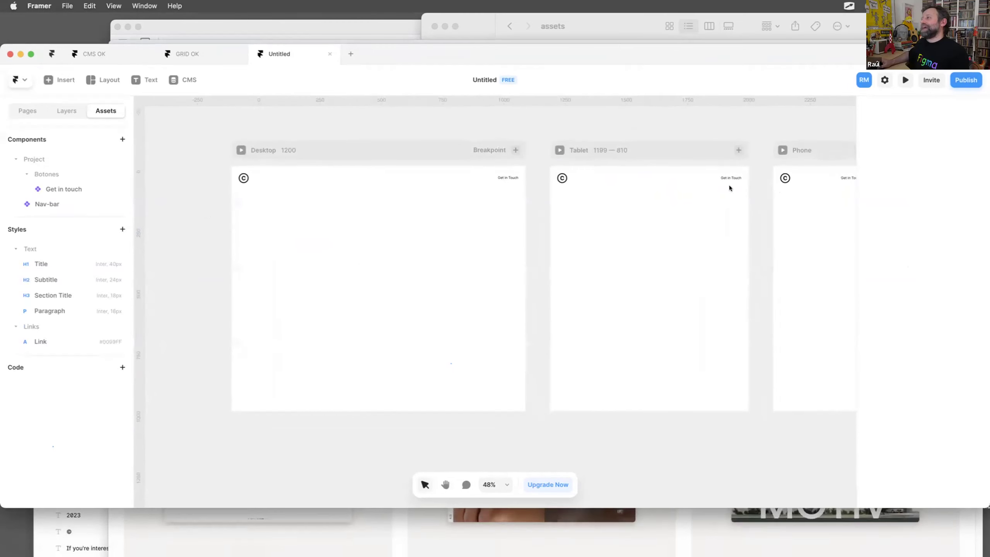
click(729, 195)
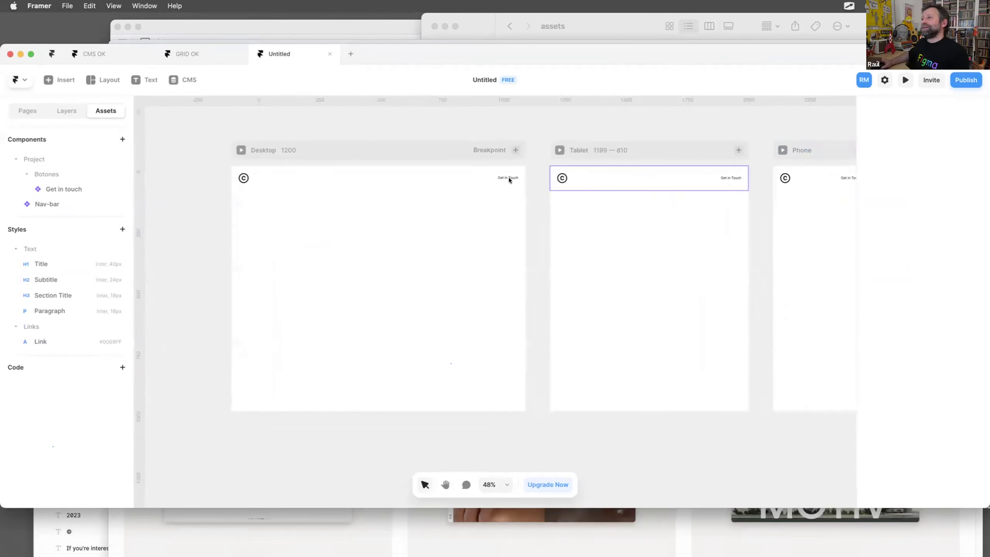
Open the Nav-bar component from the Desktop header and enter its logo graphic, selecting the inner C path.
double_click(245, 178)
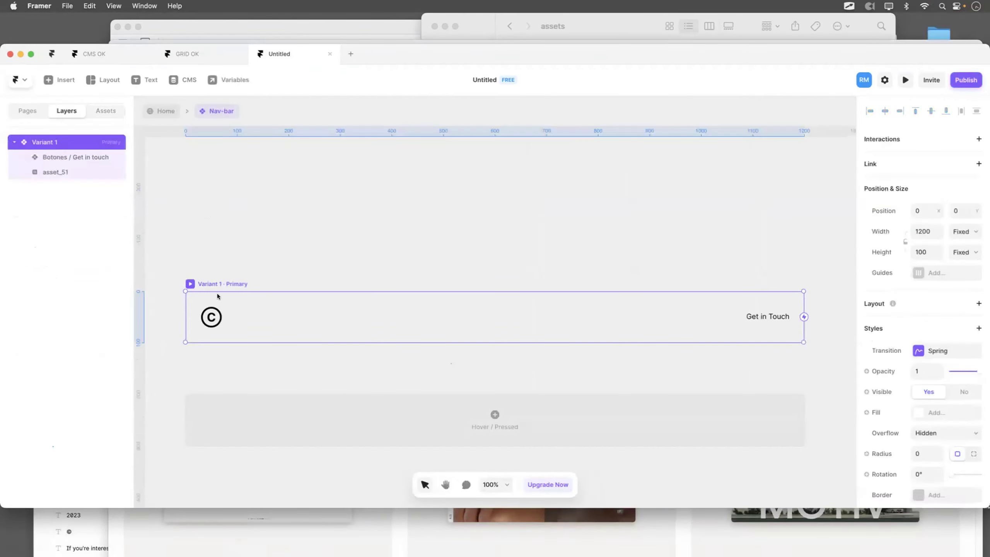
click(213, 312)
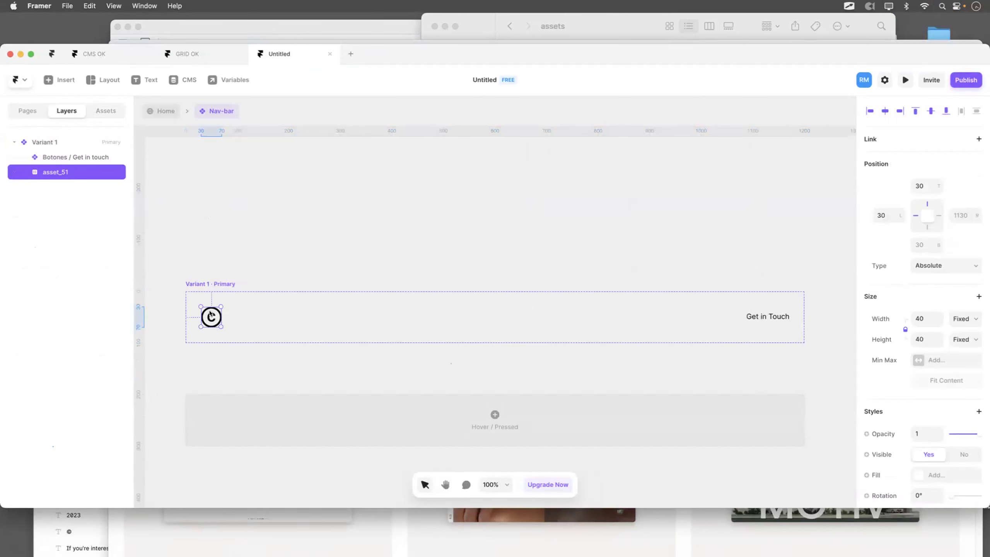
scroll(420, 217, down, 5)
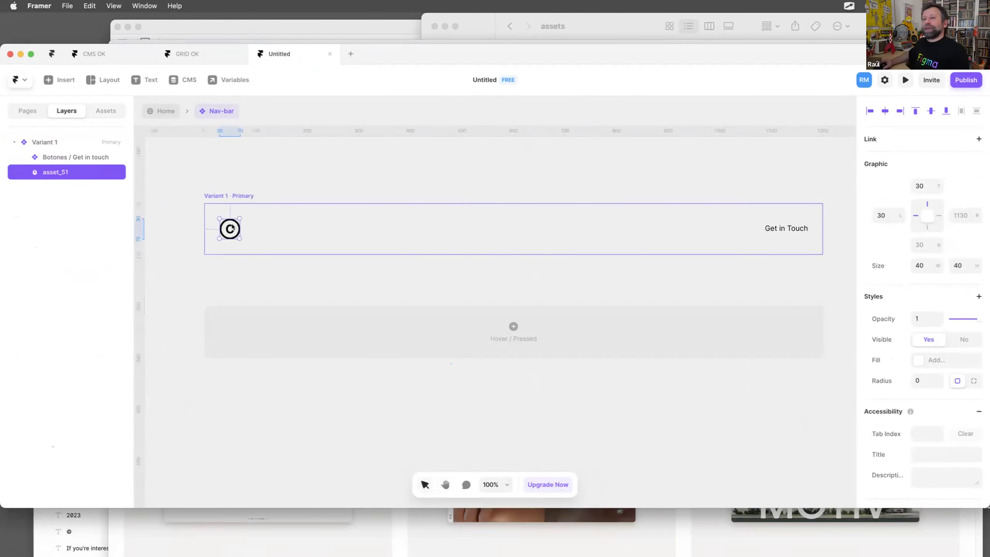
double_click(228, 230)
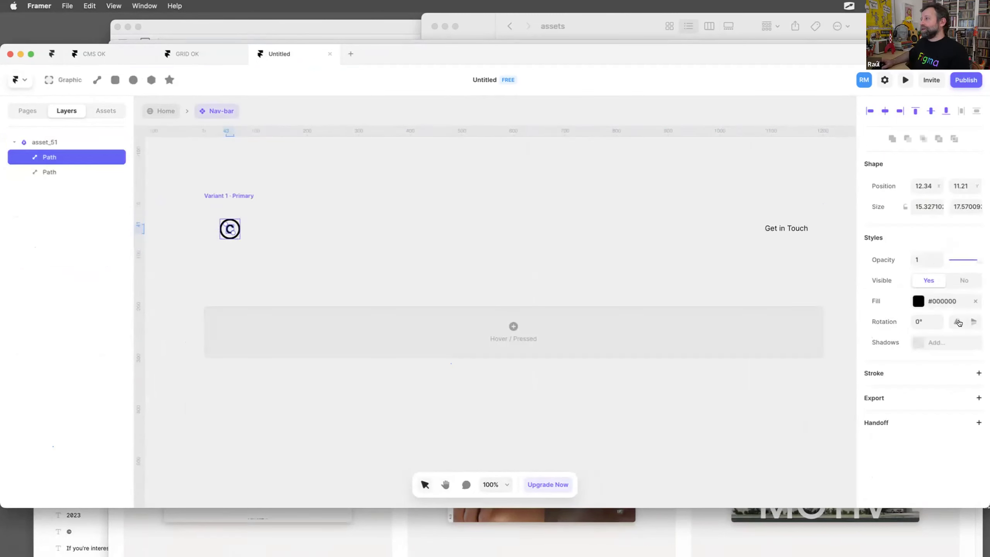
Try to sample a fill colour for the logo's C path with the eyedropper, and undo the change.
click(943, 301)
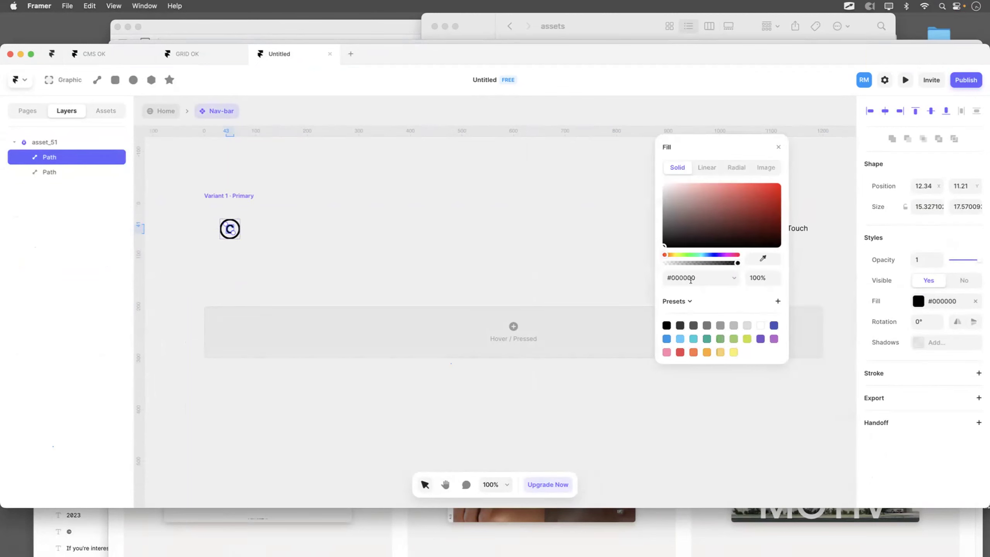
click(690, 278)
click(763, 259)
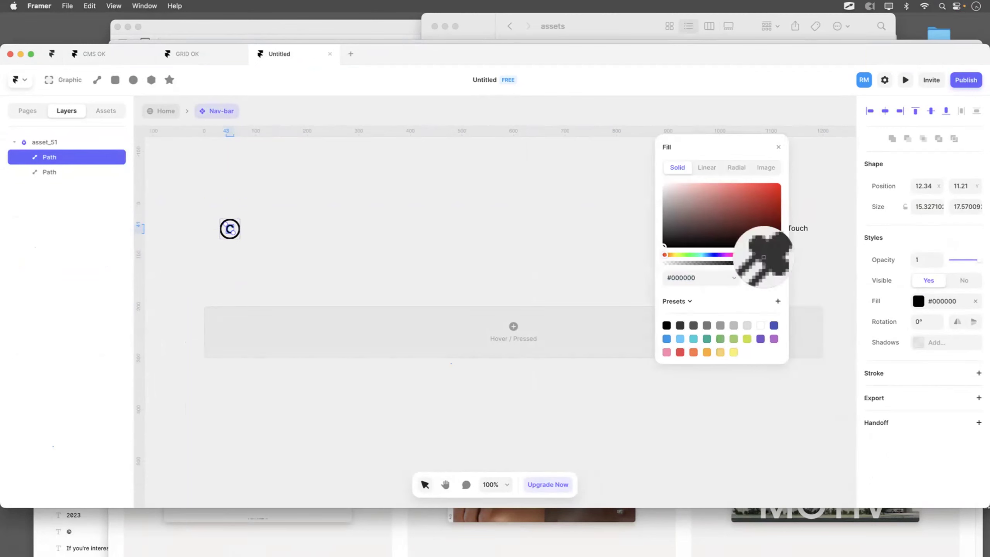
click(689, 283)
key(Escape)
key(super+z)
Copy the hex fill value of the logo's C path and exit the graphic to the Nav-bar's primary variant.
click(939, 306)
drag(766, 270, 723, 156)
click(711, 297)
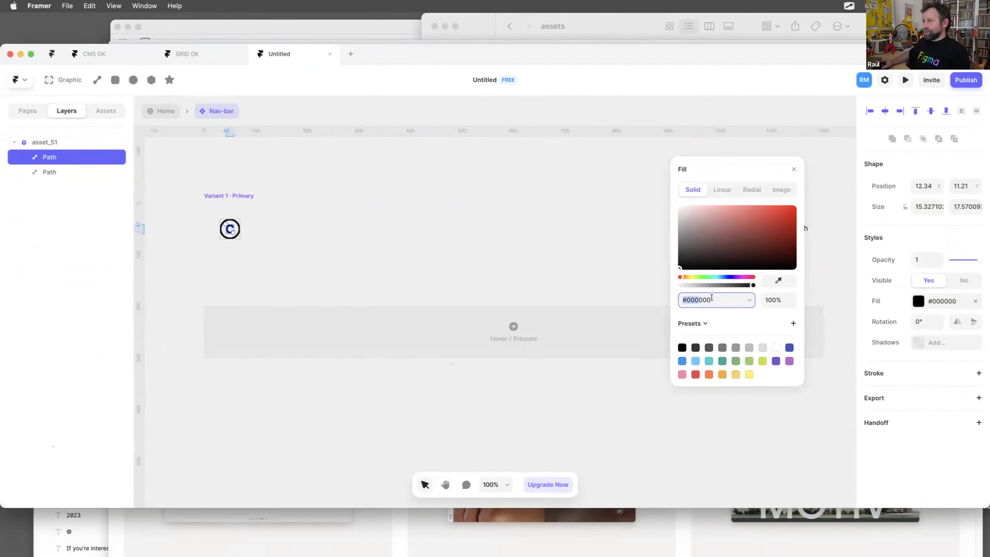
click(711, 301)
key(super+c)
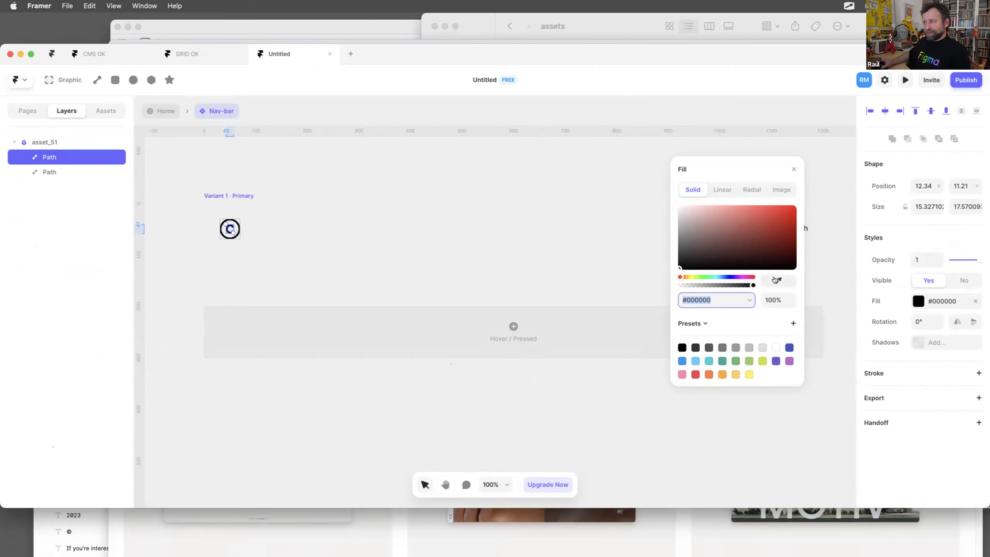
key(Escape)
key(Escape)
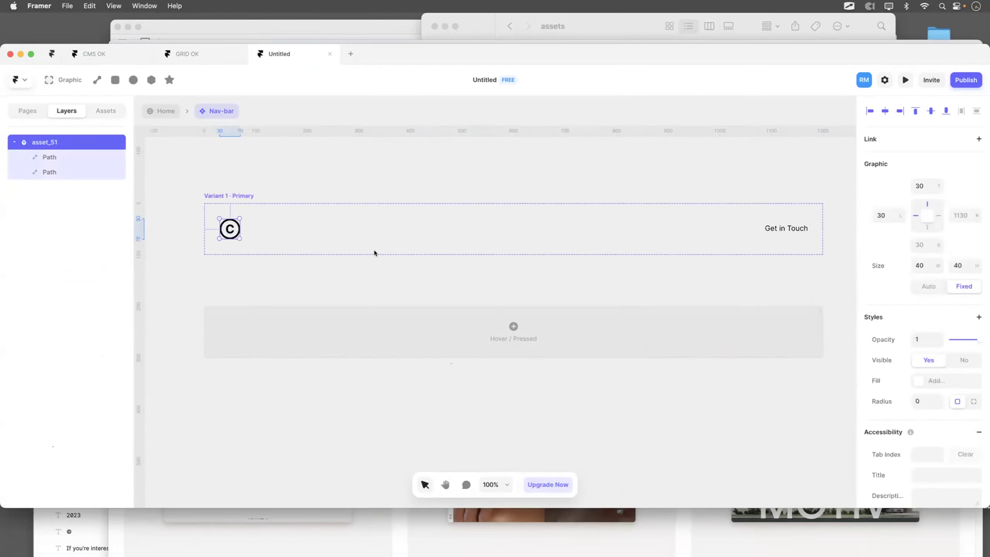
key(Escape)
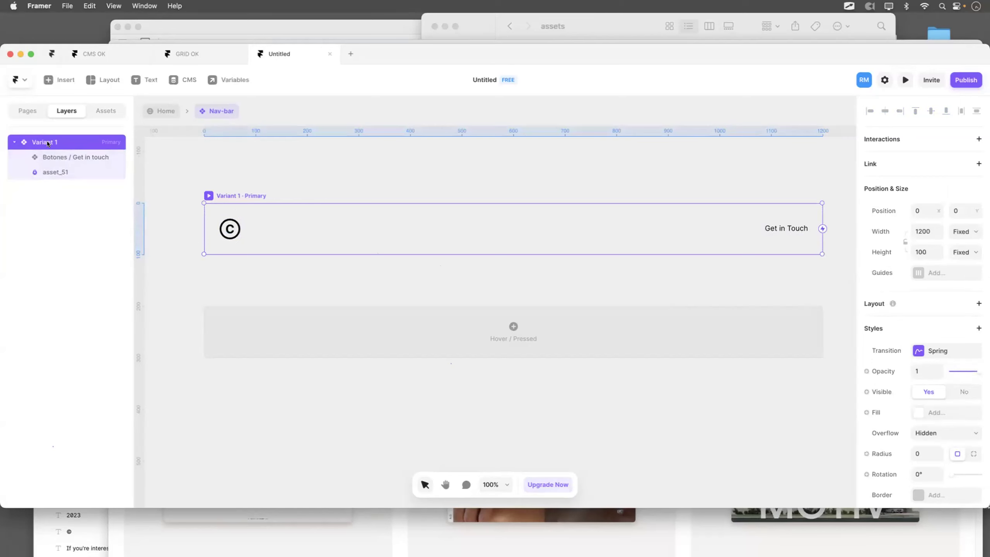
Leave the Nav-bar component and return to the Home page with its Desktop, Tablet and Phone breakpoints.
key(Escape)
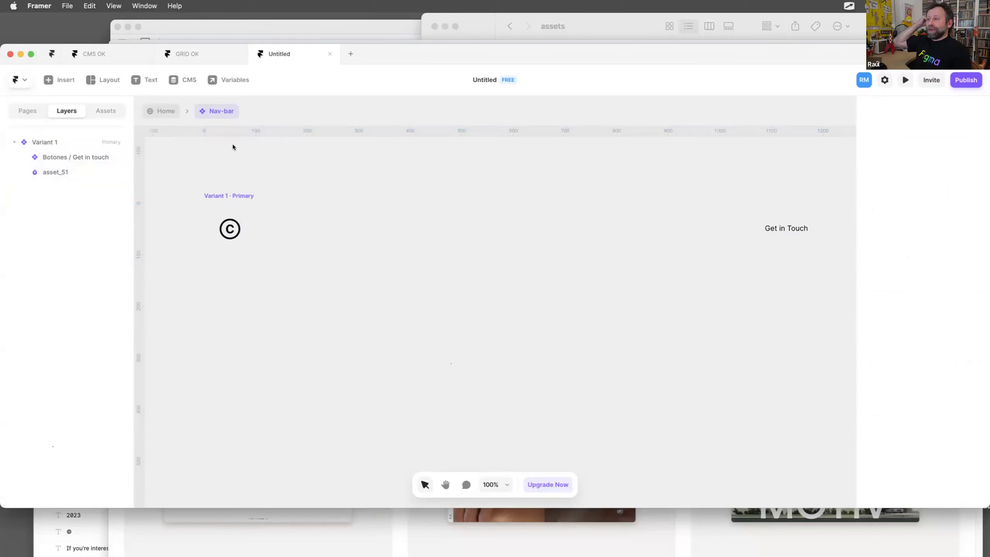
click(157, 111)
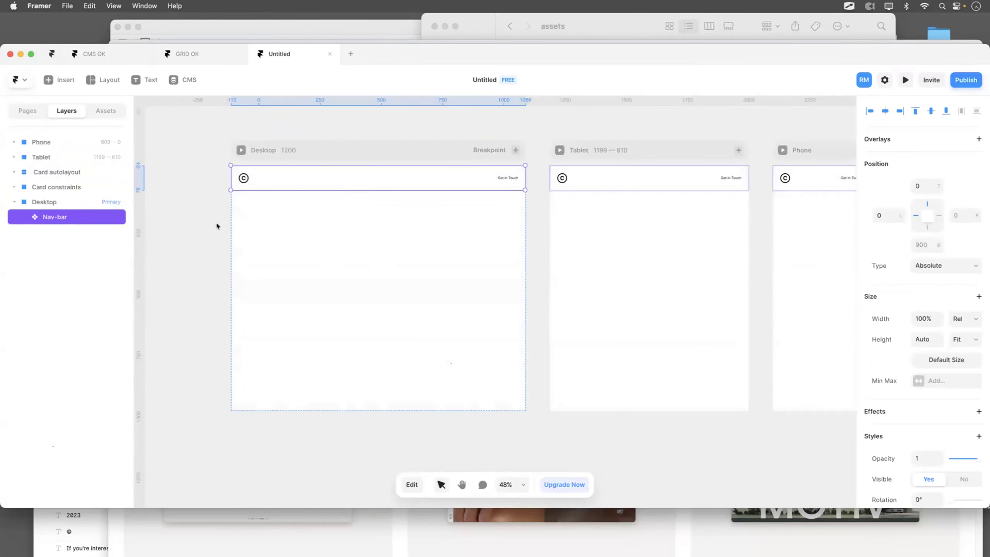
scroll(216, 223, down, 5)
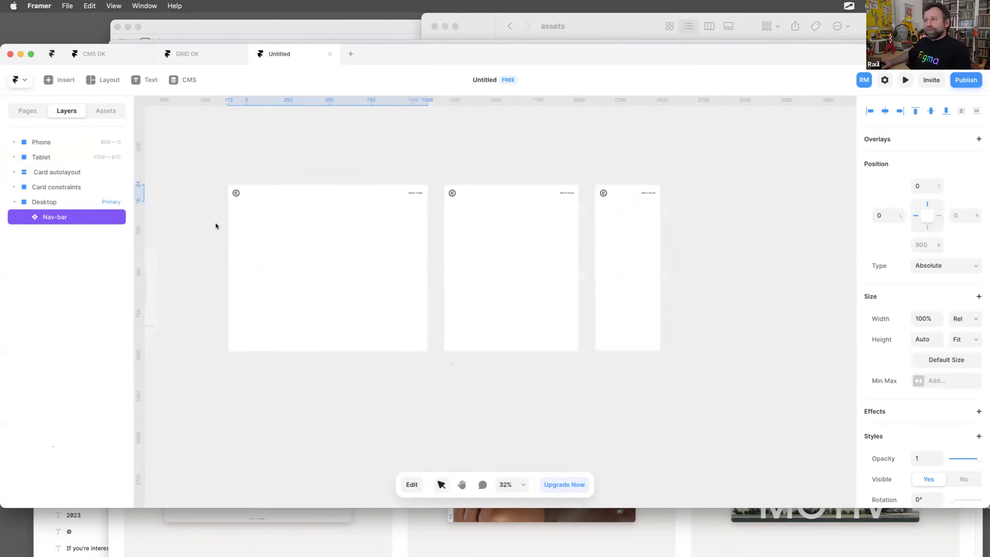
scroll(270, 229, down, 1)
scroll(272, 225, left, 4)
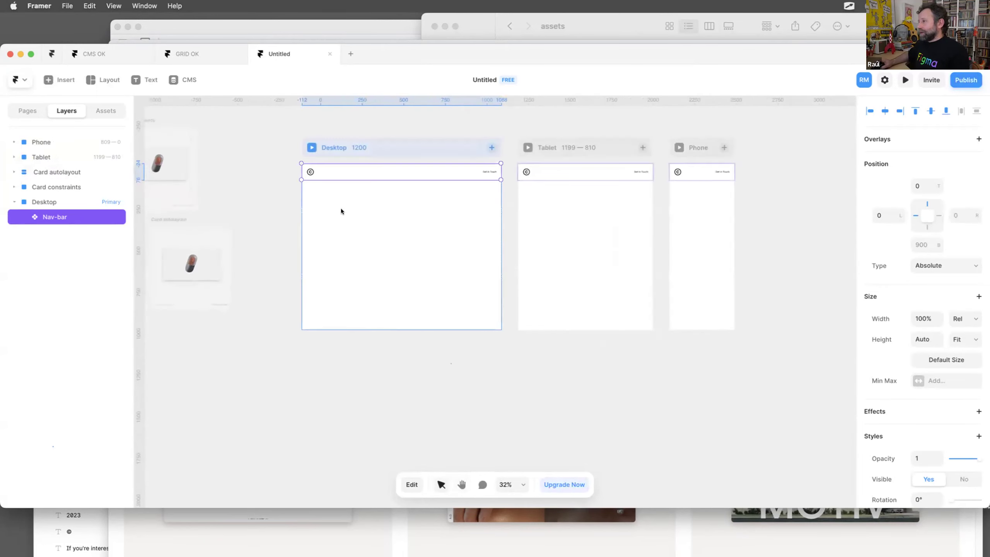
scroll(340, 208, up, 5)
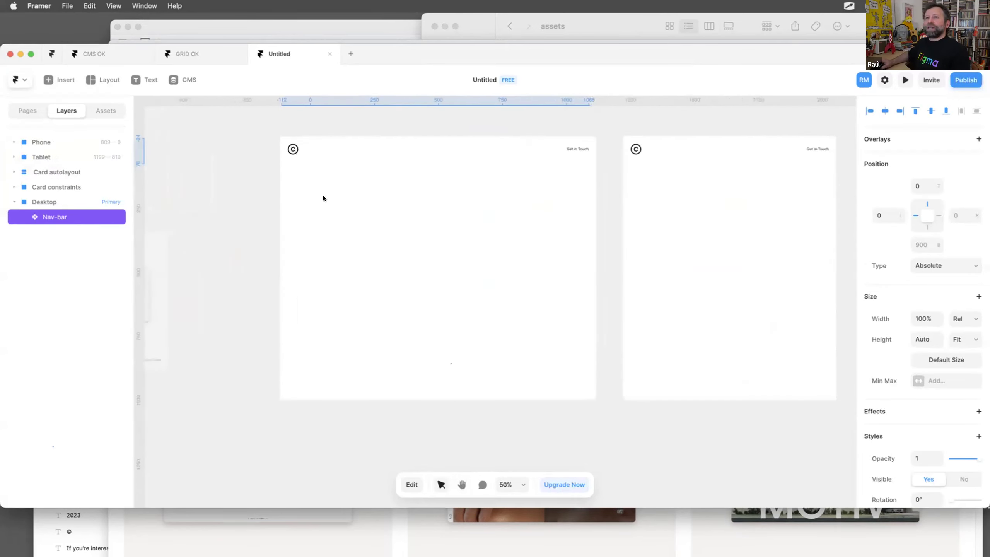
Compare the Nav-bar instances on the Tablet and Desktop breakpoints, ending with the Desktop one selected.
drag(369, 46, 370, 73)
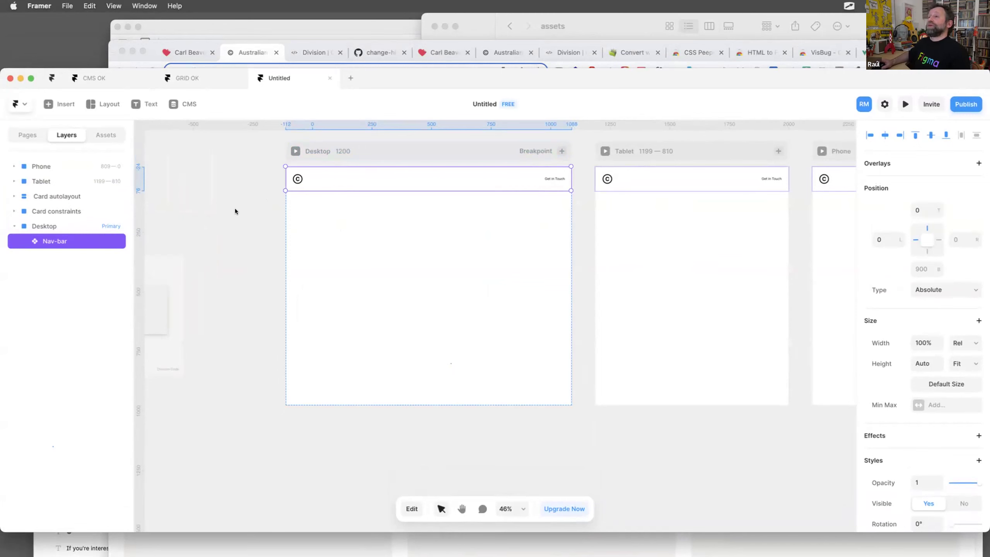
scroll(235, 208, down, 1)
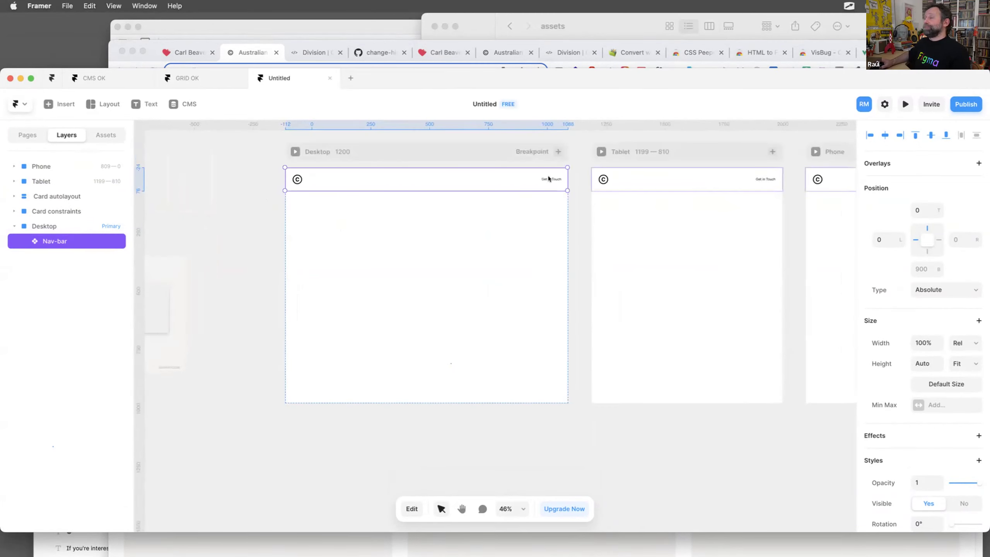
scroll(575, 232, down, 1)
click(569, 243)
scroll(552, 208, up, 1)
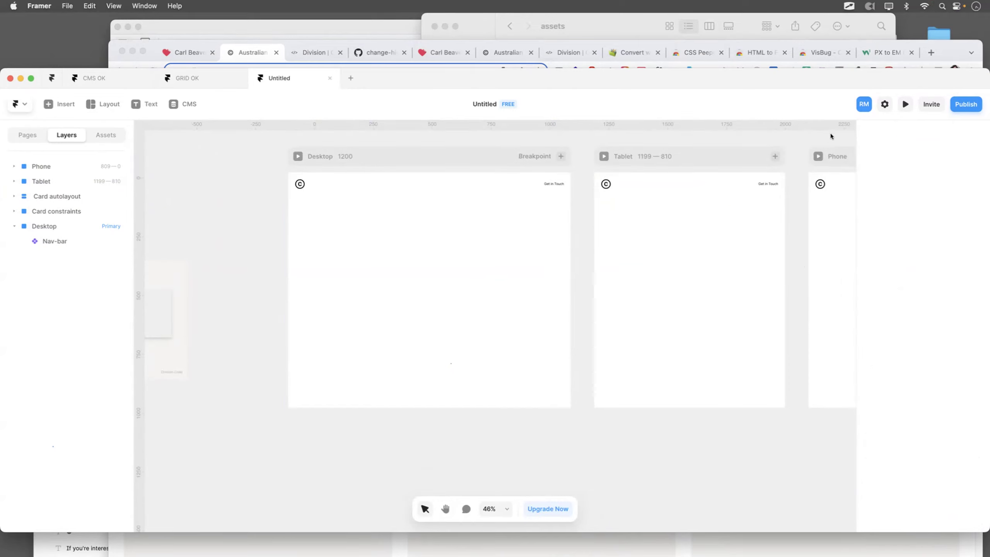
click(678, 177)
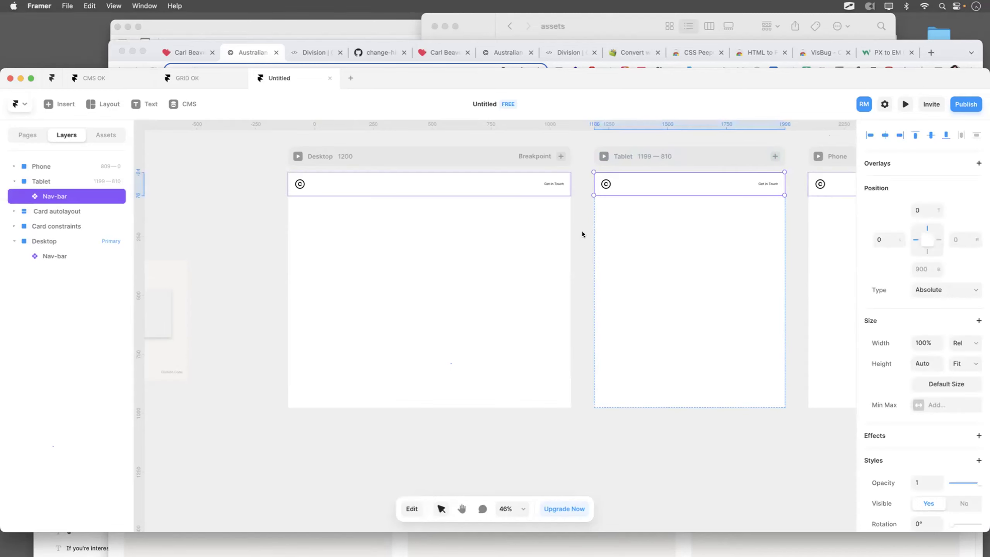
scroll(581, 231, down, 3)
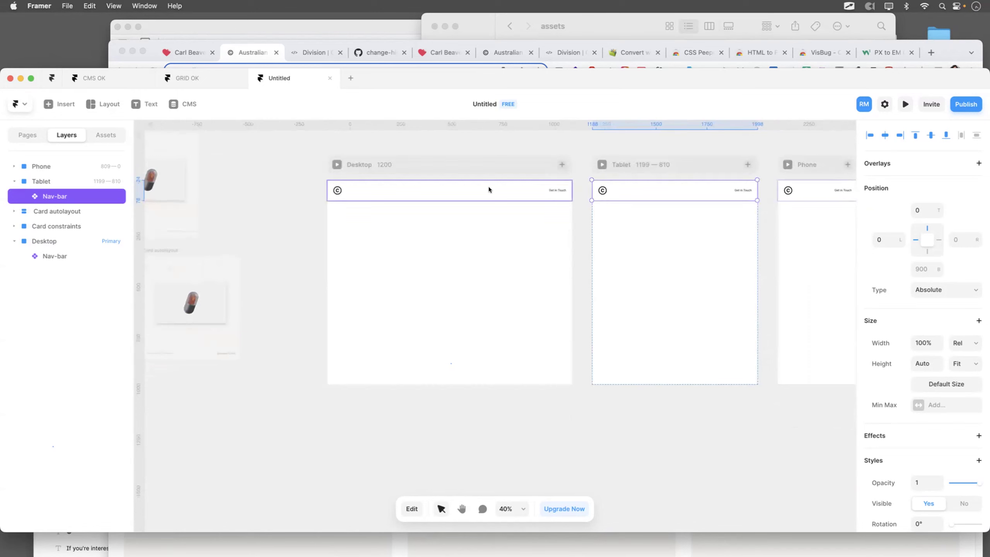
click(490, 187)
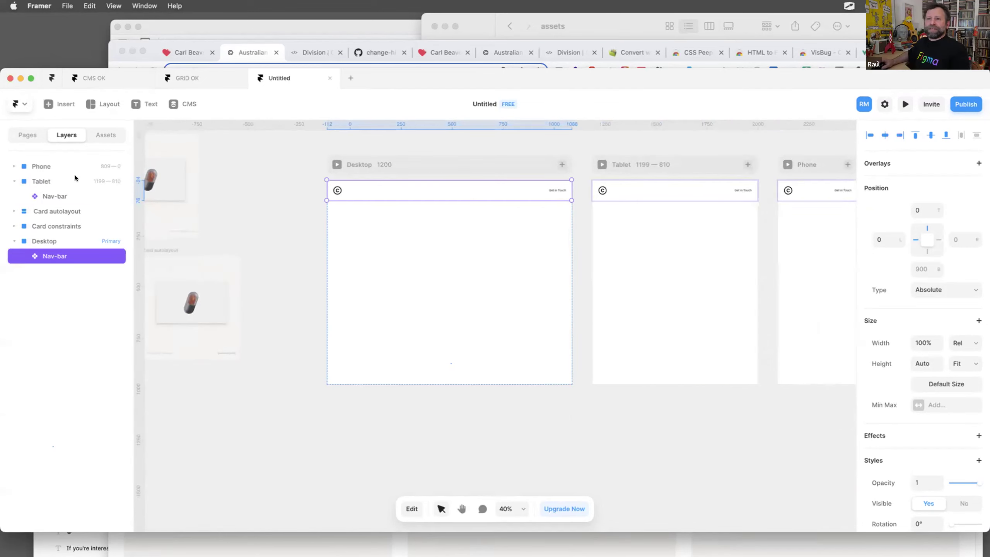
click(28, 135)
click(55, 134)
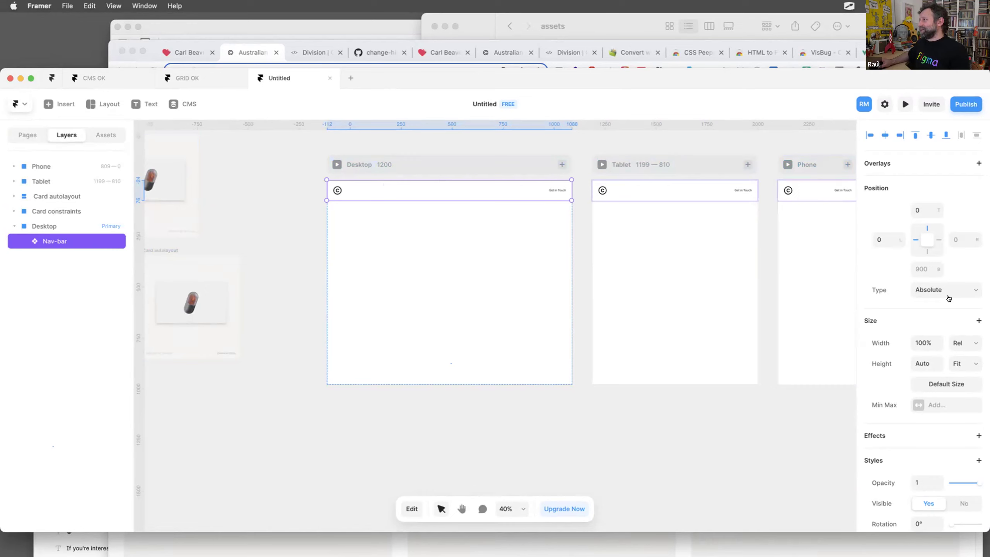
Check the width sizing of the Desktop Nav-bar and how the header spans the three breakpoints.
click(960, 342)
click(944, 344)
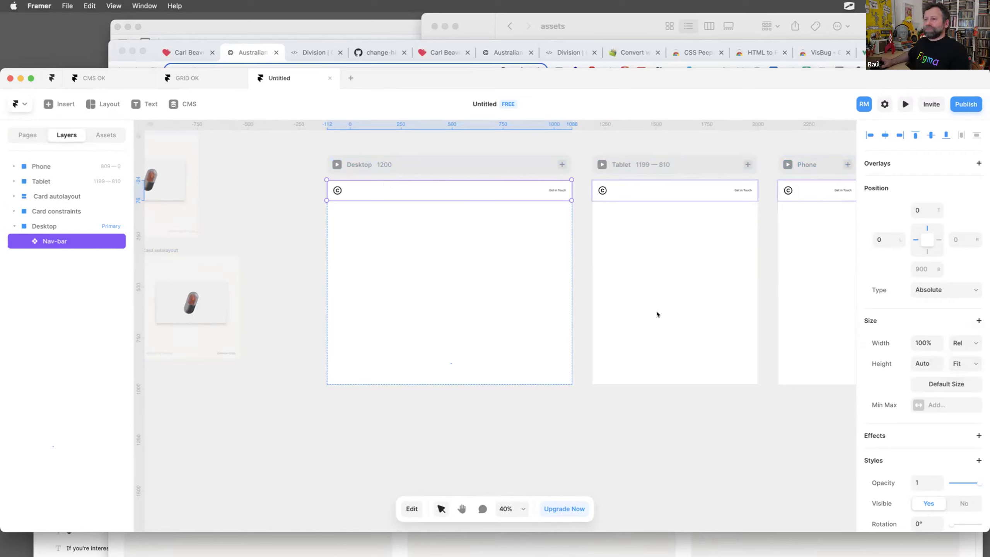
click(307, 220)
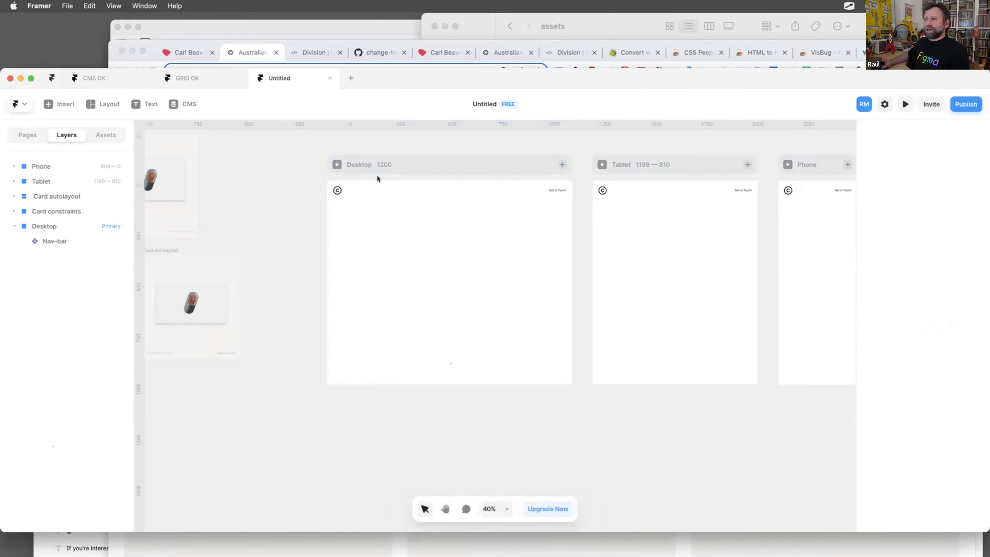
click(377, 184)
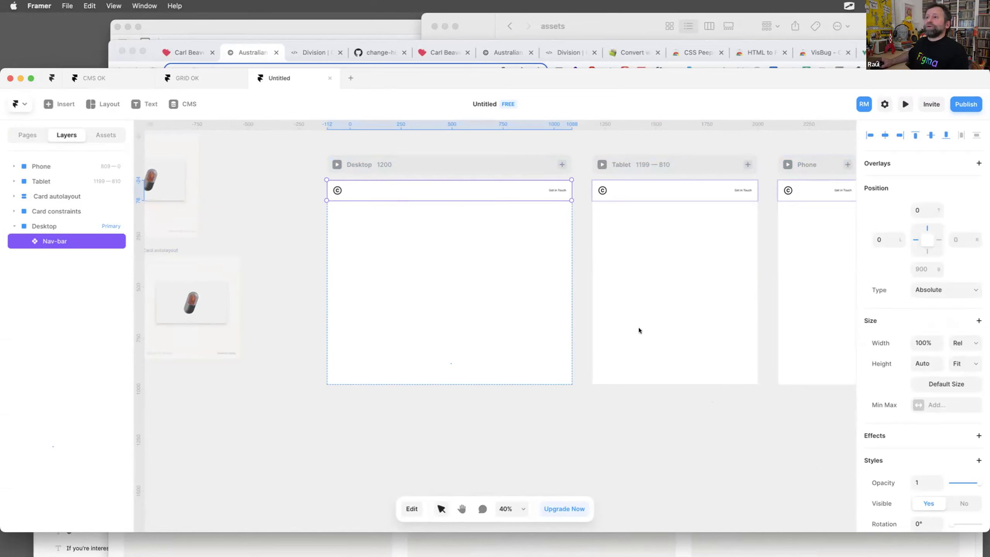
click(574, 225)
scroll(497, 224, right, 5)
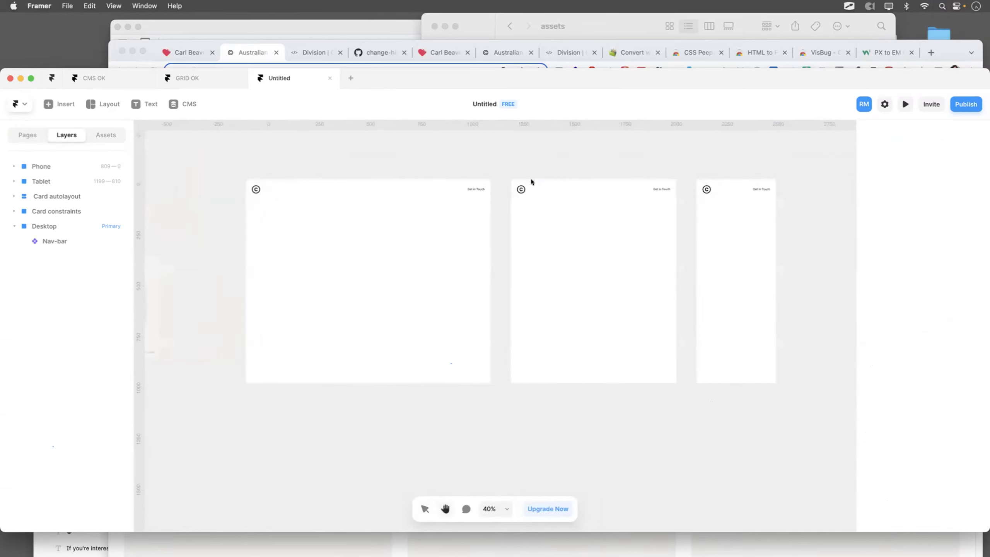
click(463, 191)
scroll(391, 198, left, 5)
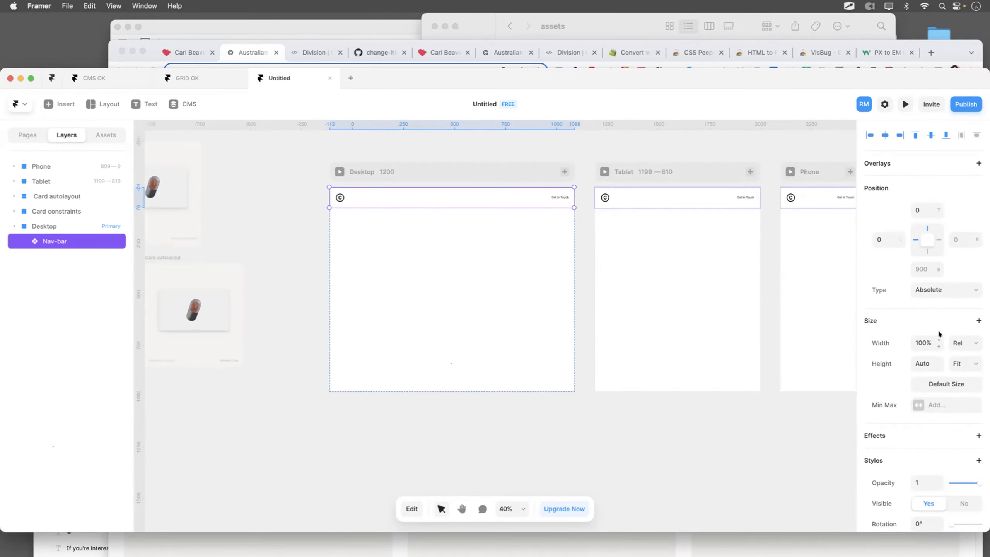
Review the Desktop Nav-bar's position types, width sizing modes and available minimum and maximum size limits.
click(938, 289)
click(896, 297)
click(967, 343)
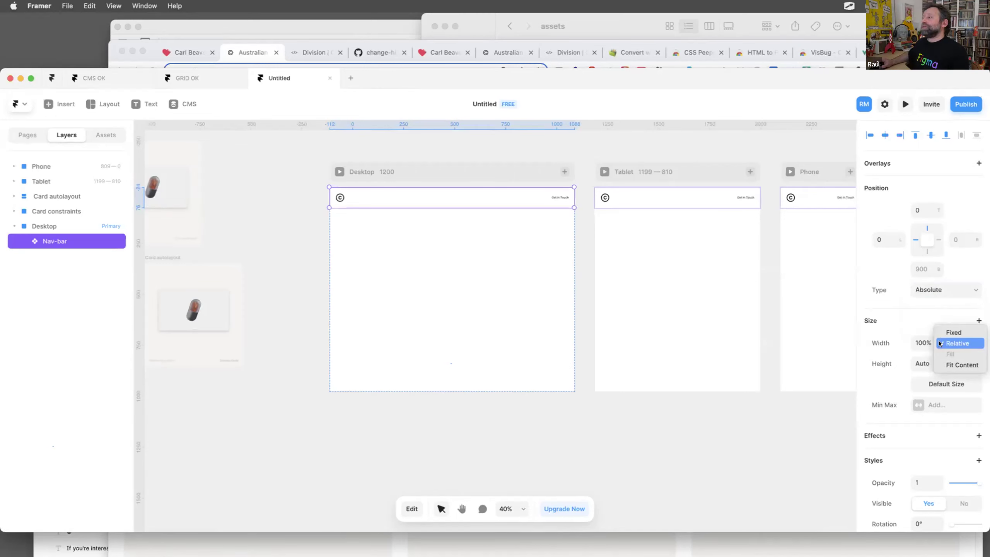
click(865, 338)
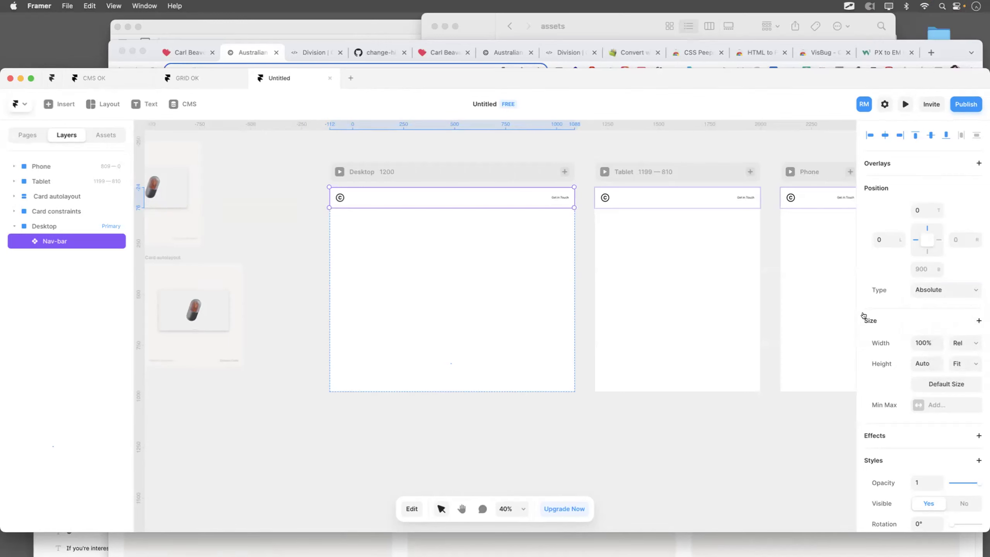
click(978, 320)
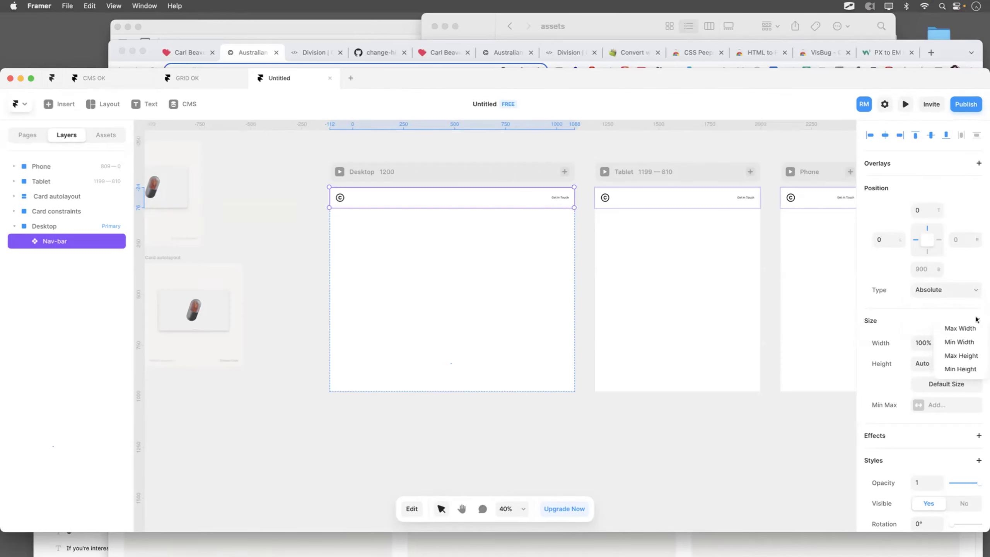
click(893, 317)
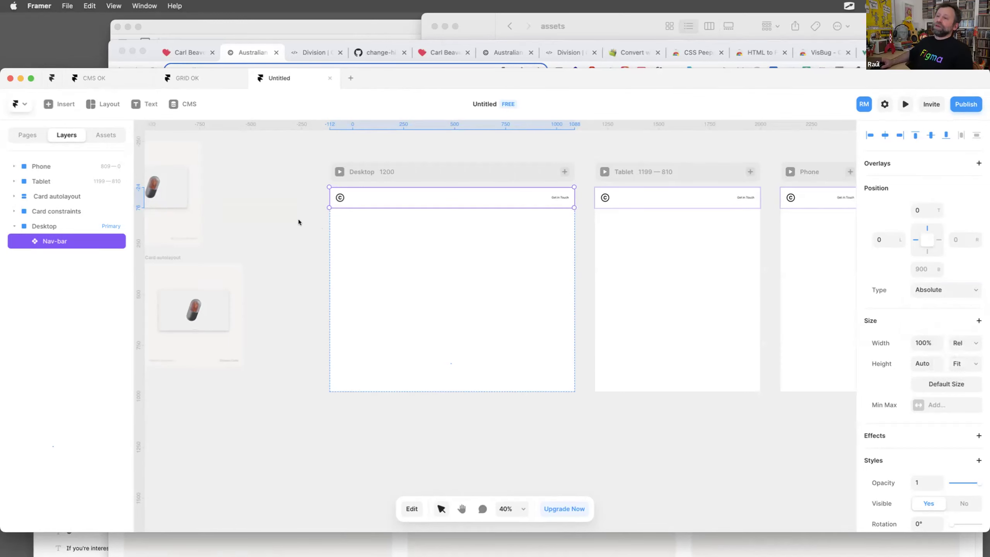
click(316, 219)
click(375, 200)
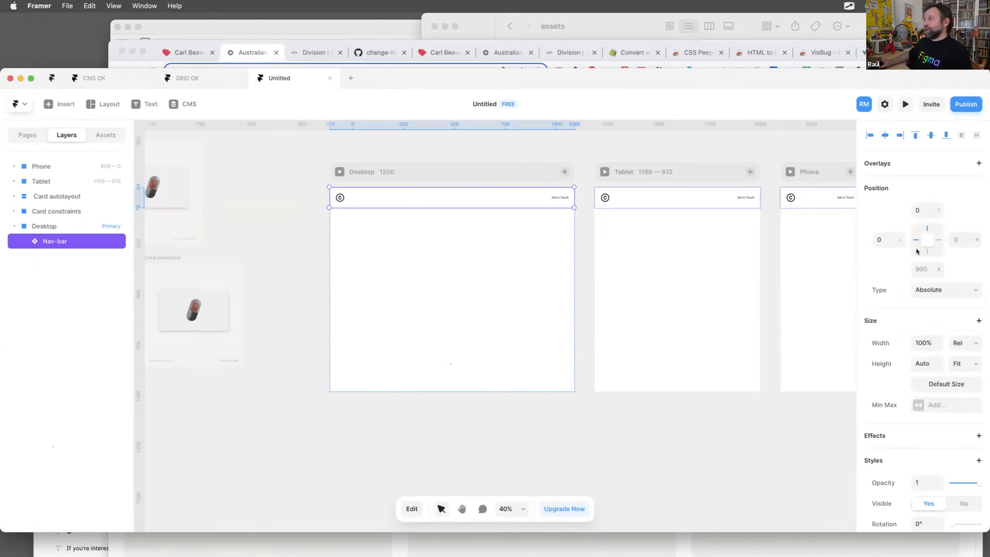
click(935, 289)
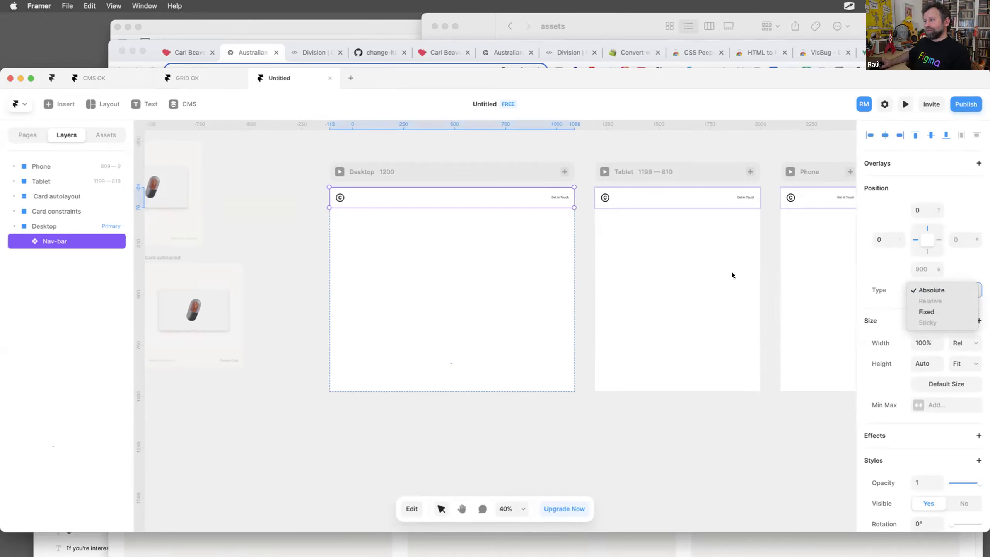
click(683, 267)
click(588, 258)
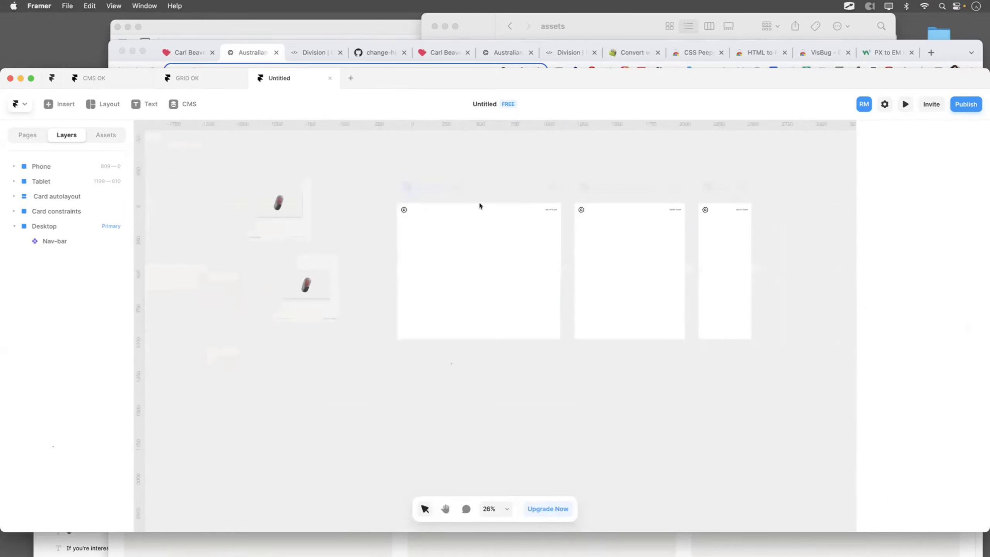
Open the Nav-bar component, check which interactions its Get in Touch button offers, and return to the Home page.
click(480, 204)
scroll(515, 244, up, 3)
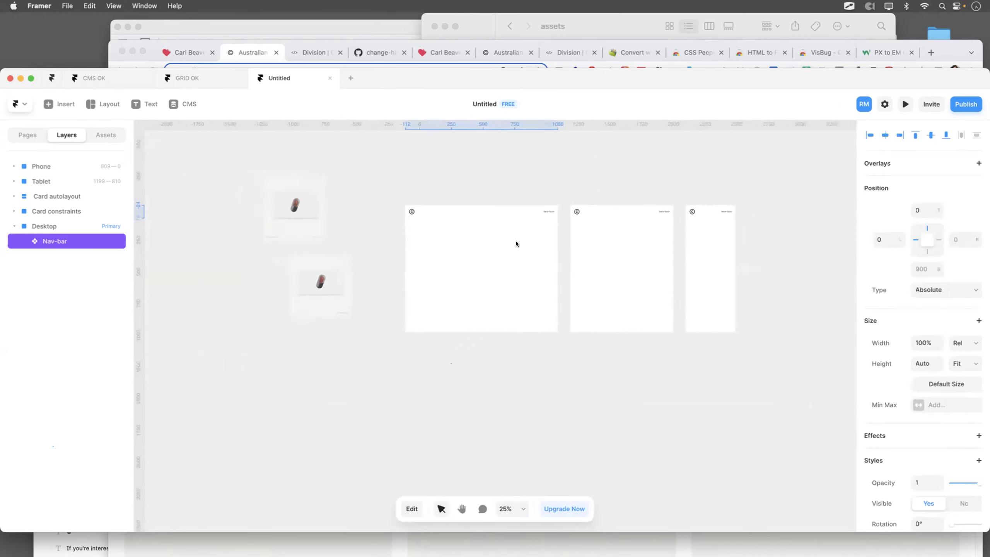
scroll(518, 230, up, 1)
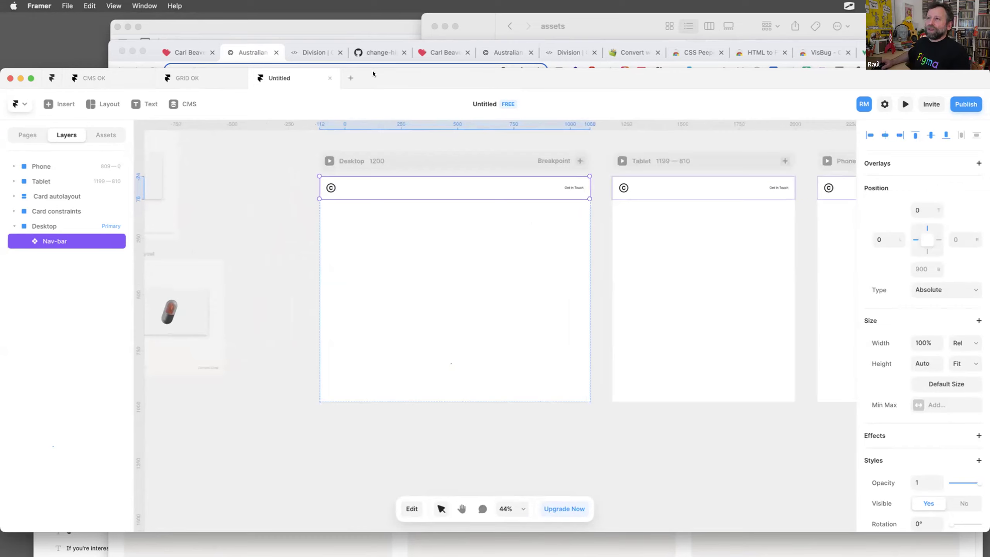
drag(373, 72, 370, 81)
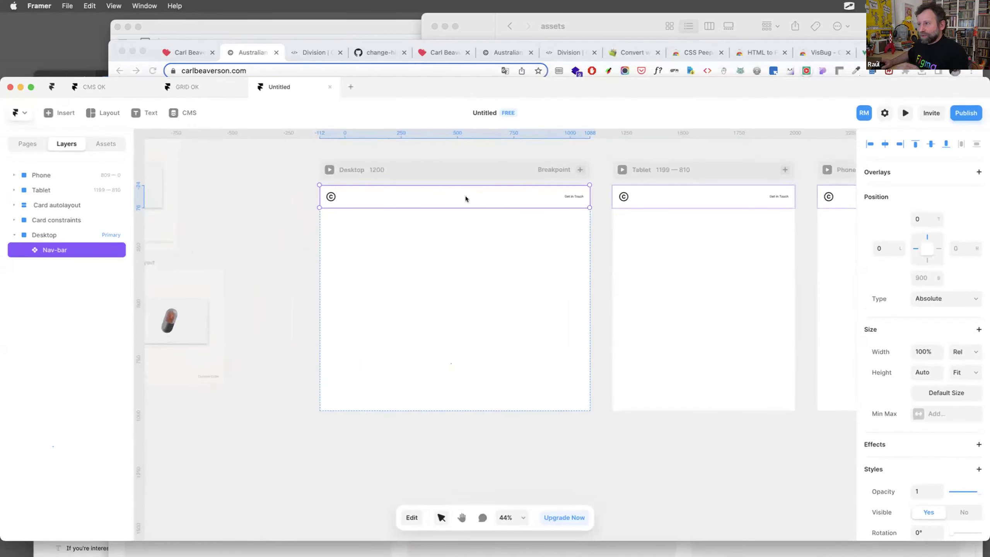
double_click(575, 196)
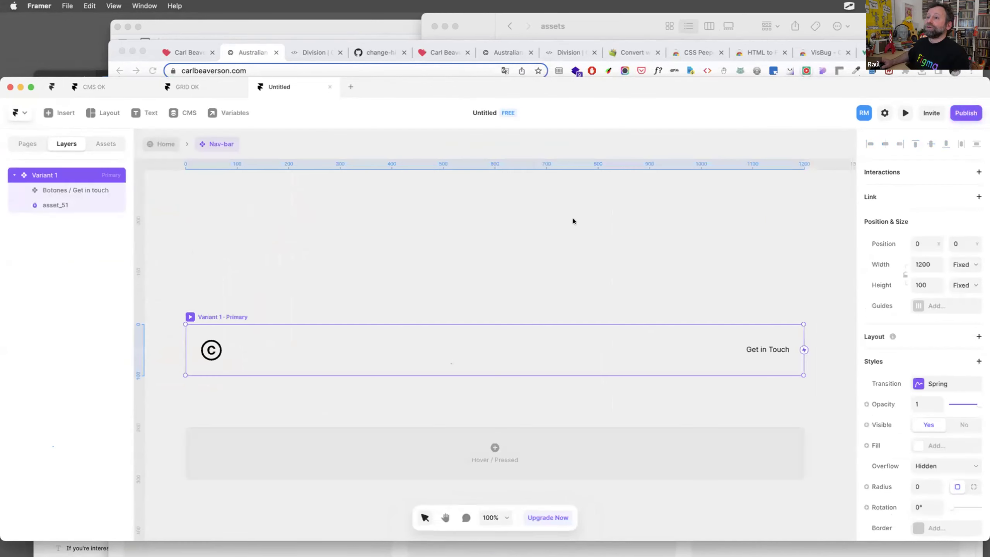
click(754, 263)
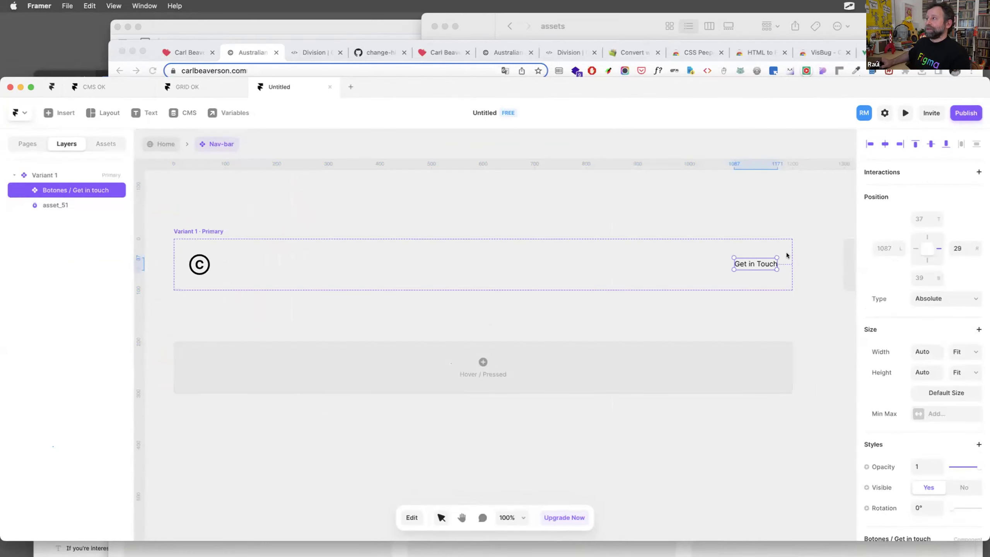
click(893, 171)
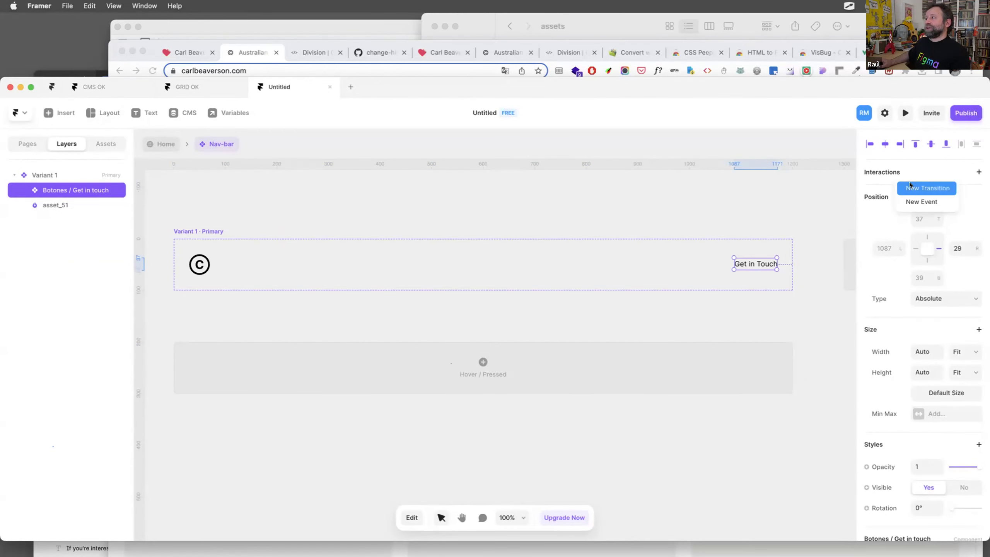
key(Escape)
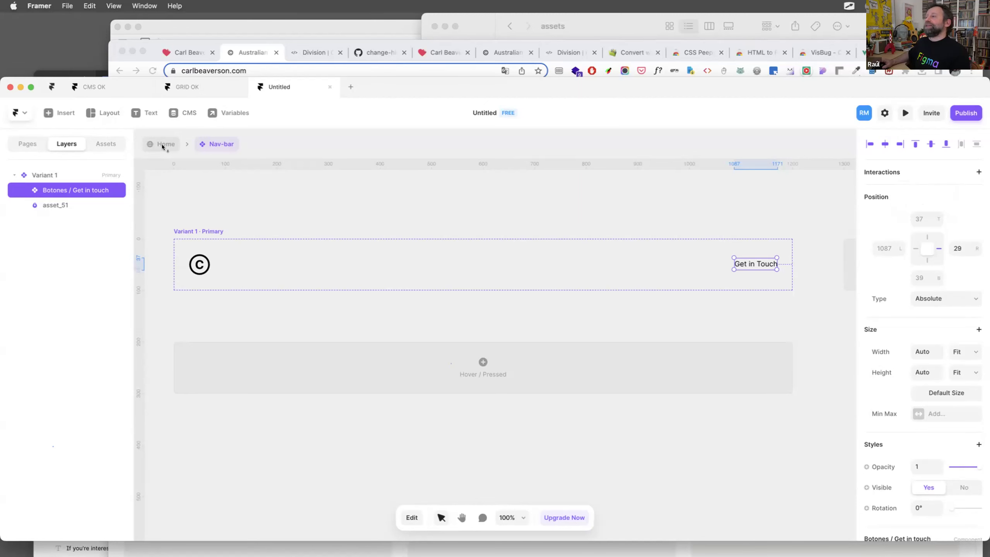
click(163, 146)
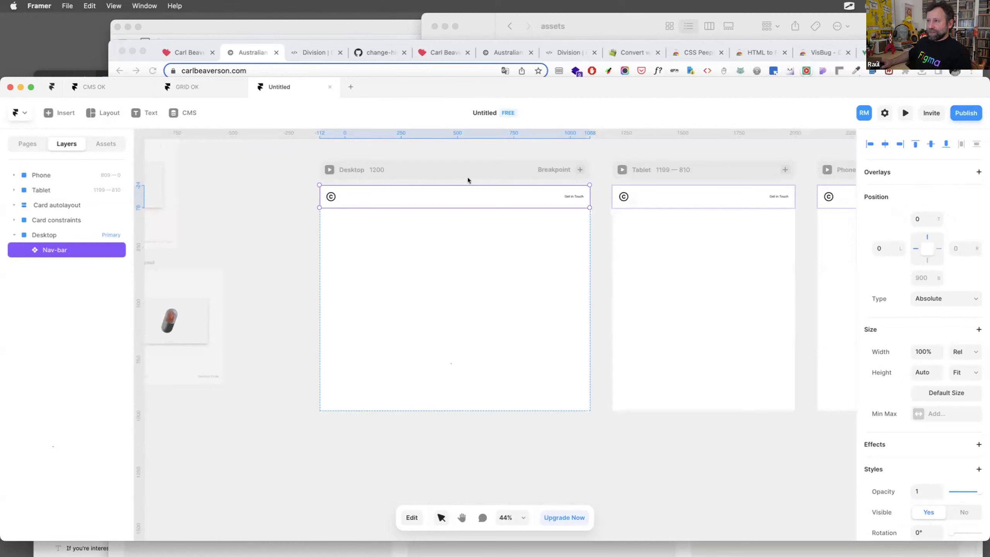
Add an overlay to the Desktop Nav-bar and lower its #000000 fill opacity to 42%.
click(892, 172)
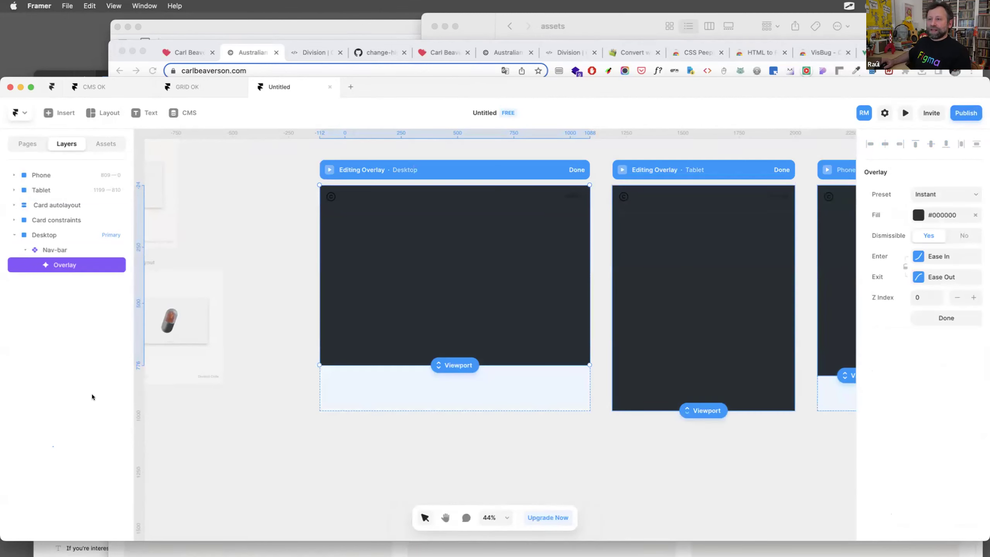
scroll(929, 233, down, 2)
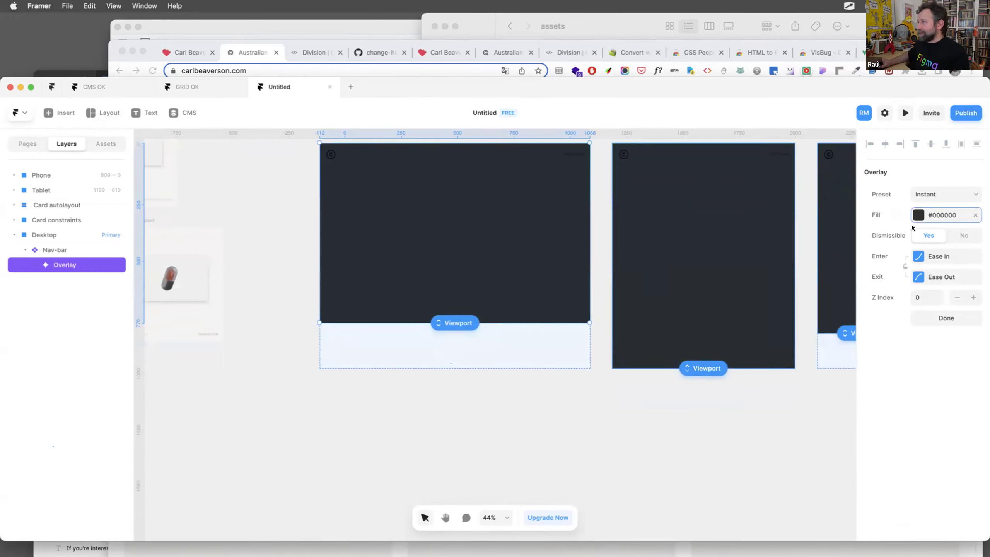
click(918, 215)
drag(775, 309, 754, 309)
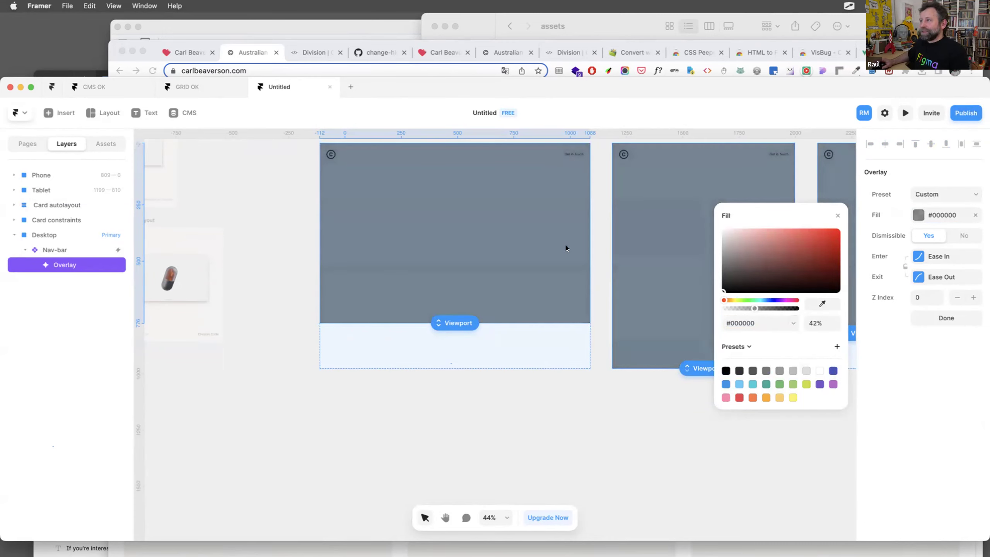
Insert a FormSpark form in the center of the Desktop overlay and finish editing the overlay.
click(284, 207)
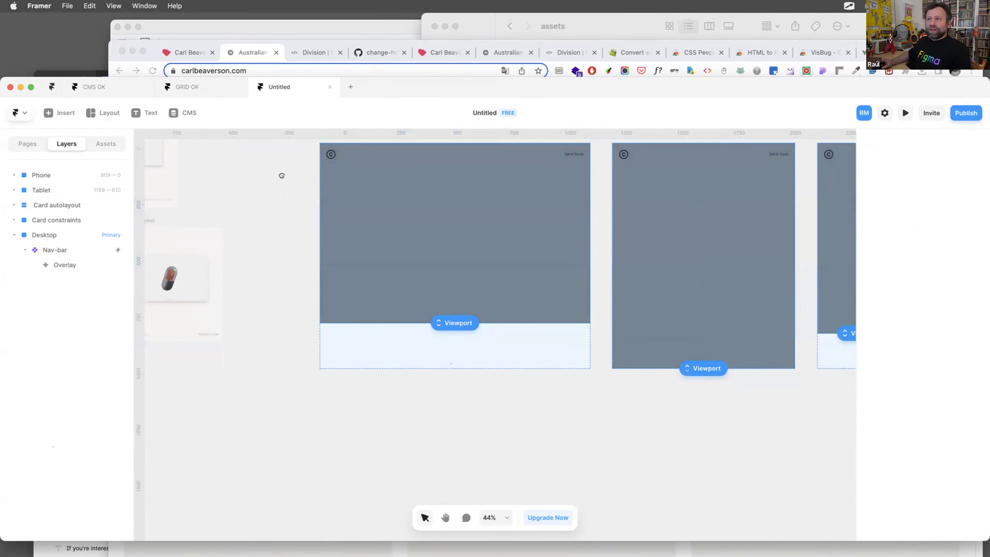
click(562, 190)
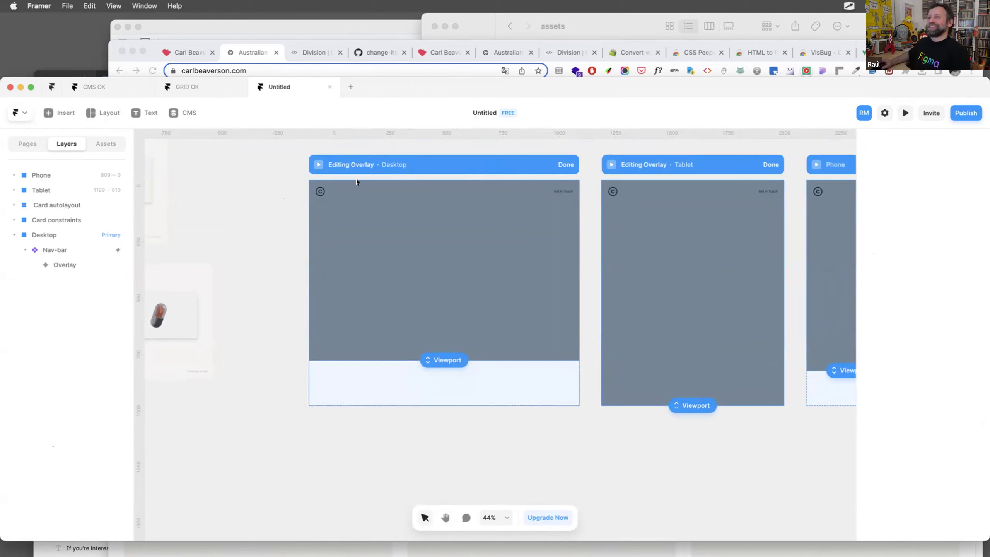
click(63, 113)
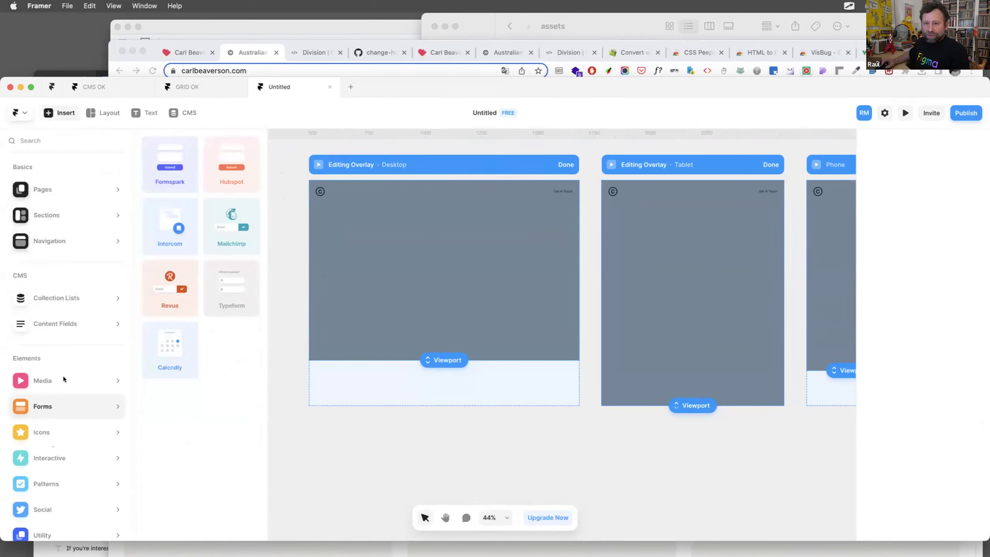
mouse_move(73, 406)
drag(177, 157, 451, 262)
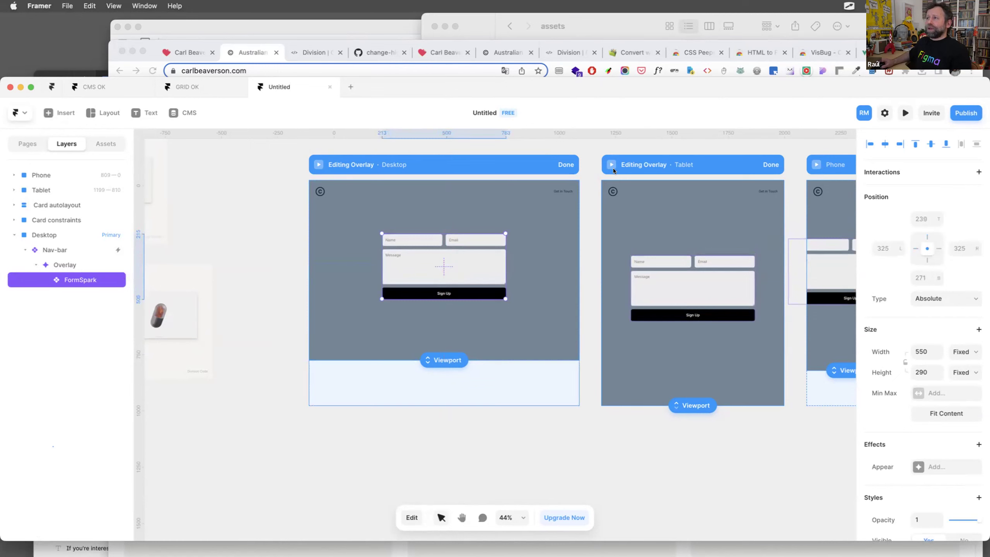
click(566, 165)
Preview the Desktop page and test opening and dismissing the form overlay from Get in Touch and other areas of the header.
click(467, 186)
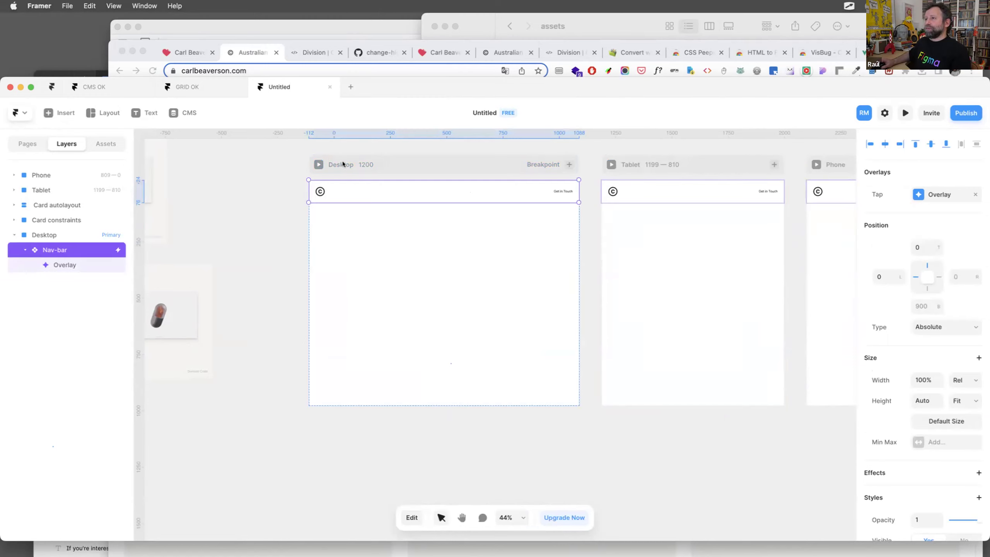
click(315, 163)
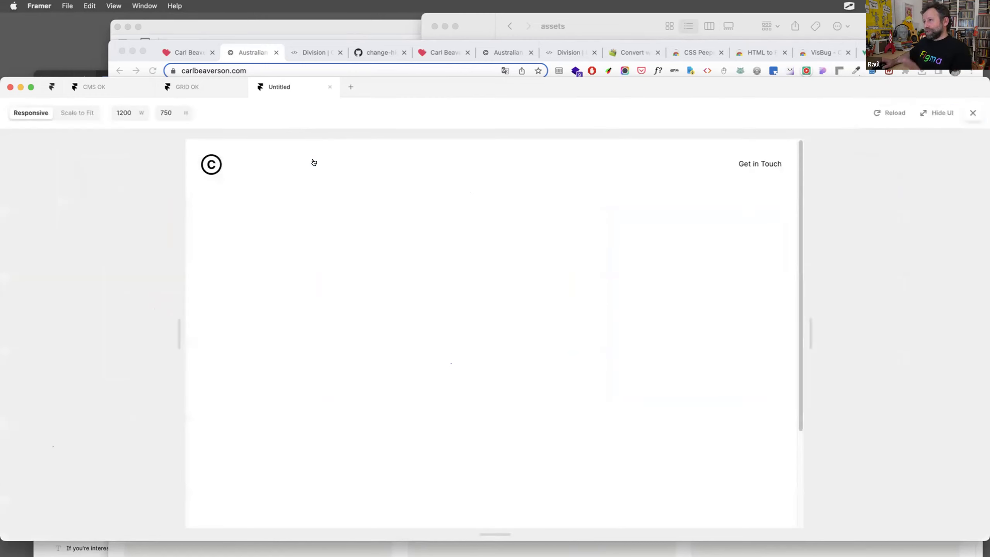
click(751, 163)
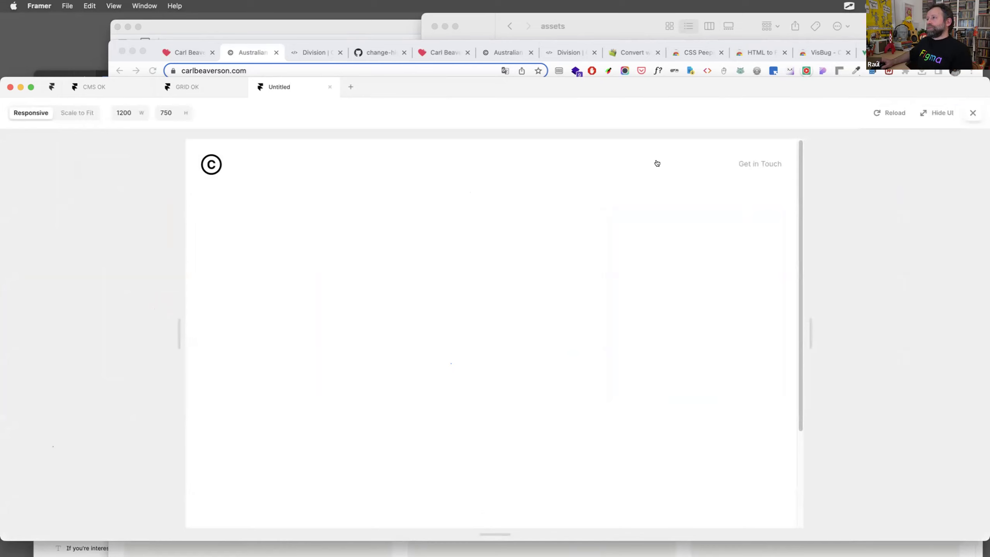
click(649, 180)
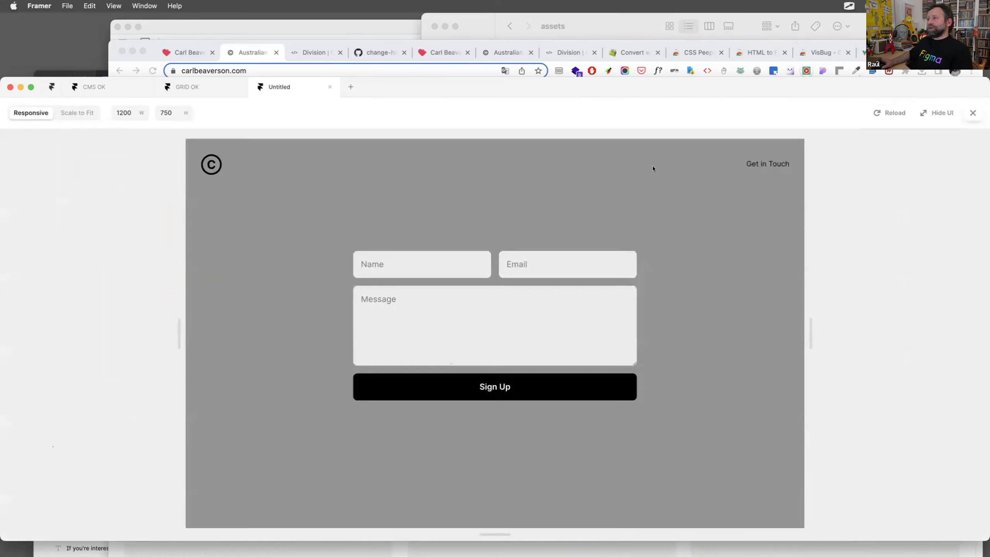
click(670, 180)
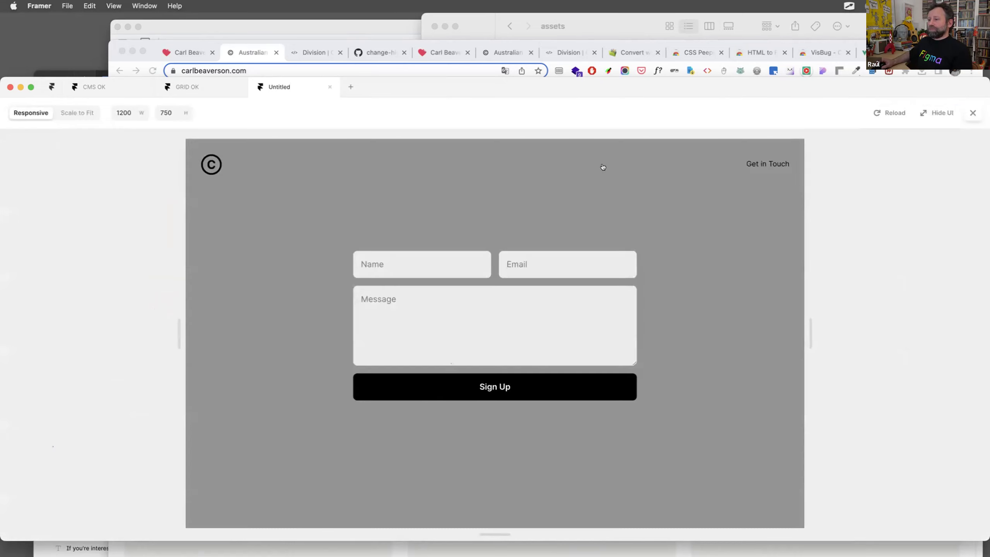
click(603, 167)
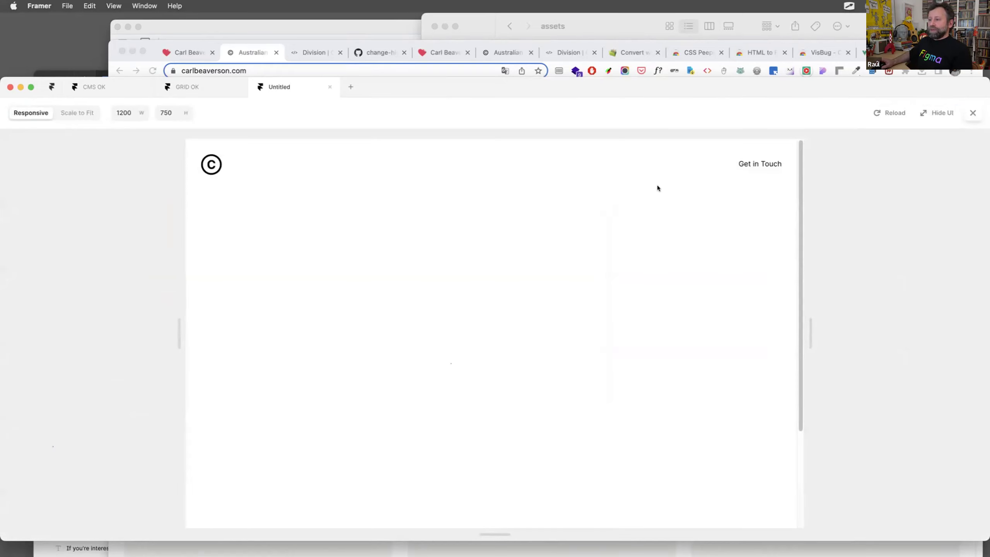
click(755, 163)
click(746, 195)
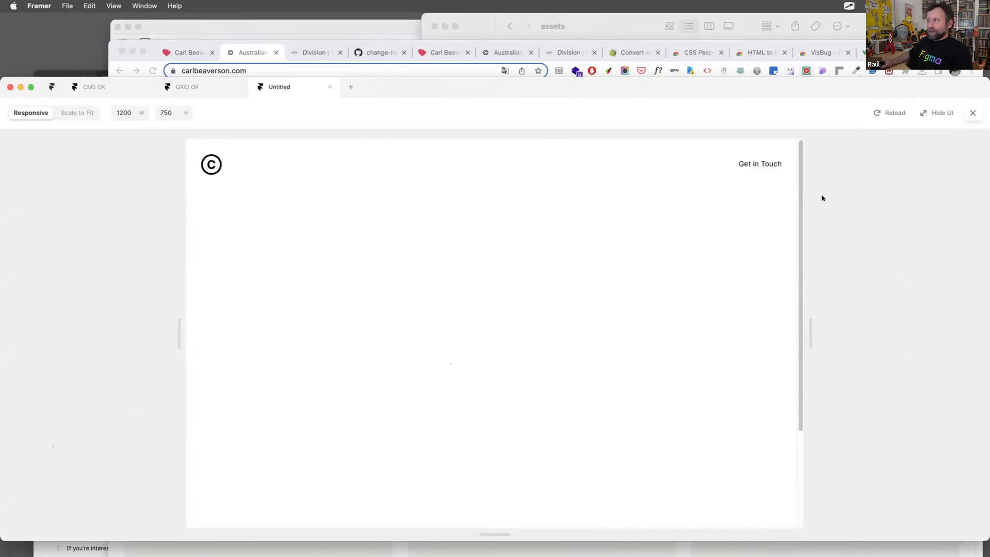
click(658, 150)
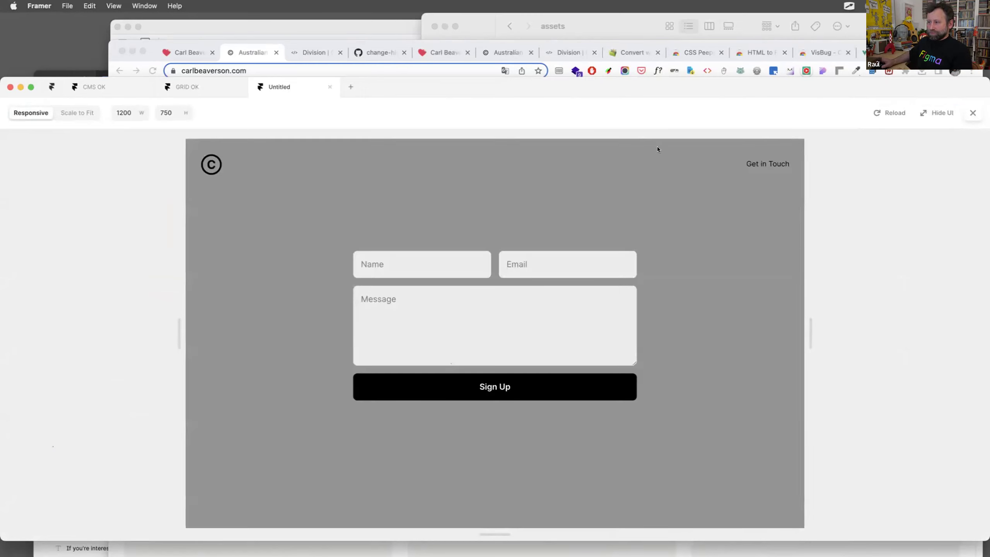
click(697, 207)
click(233, 150)
click(262, 202)
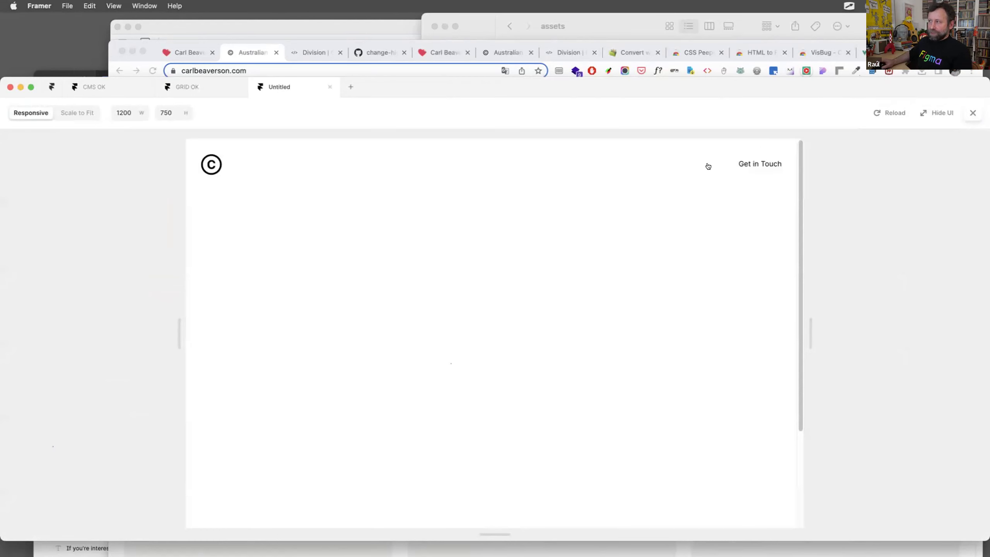
click(757, 164)
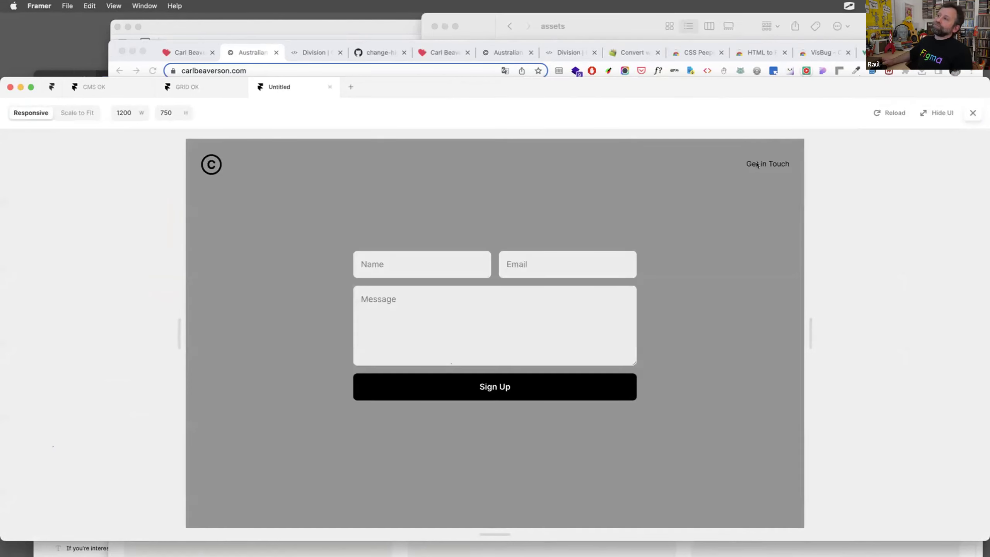
key(Escape)
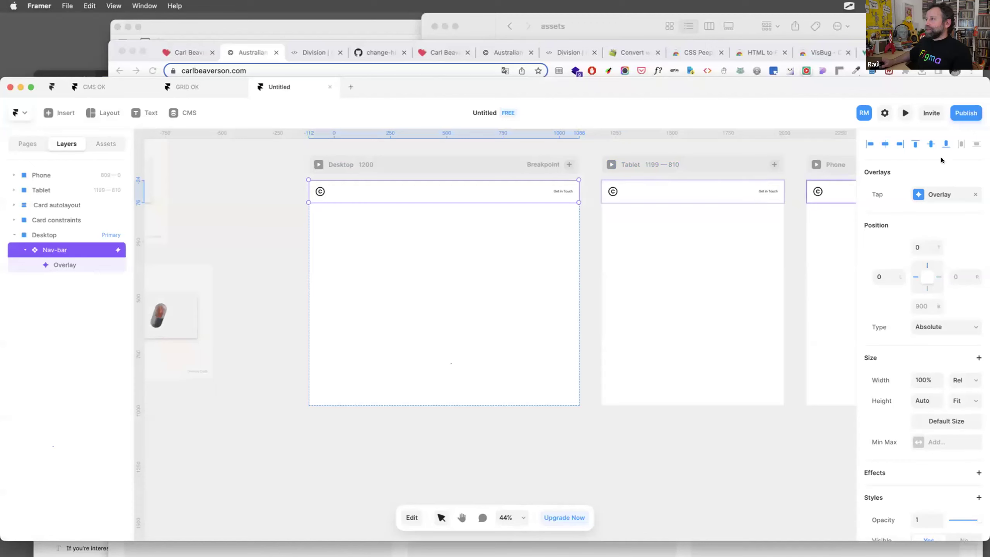
Preview the Desktop page again, open the form overlay through Get in Touch, and close the preview.
click(315, 164)
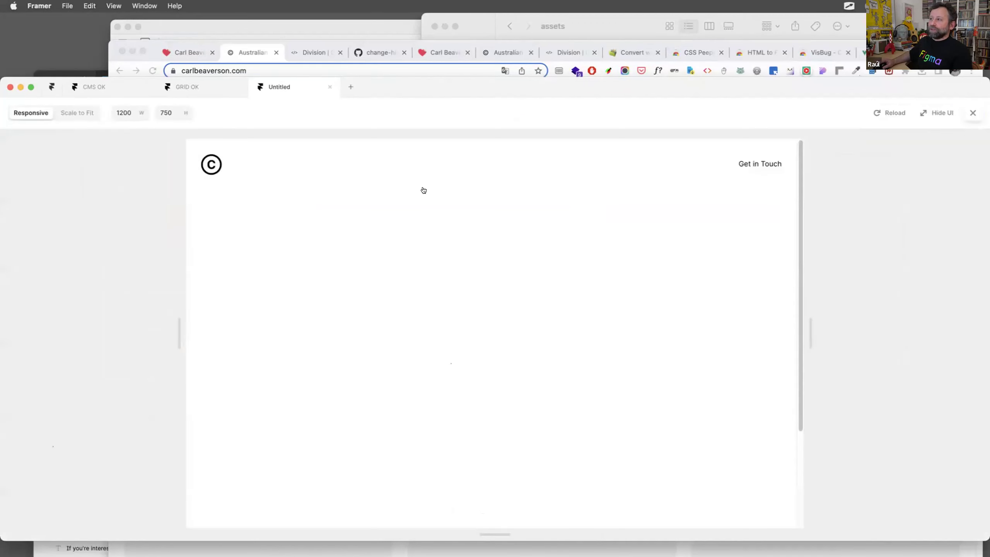
click(757, 163)
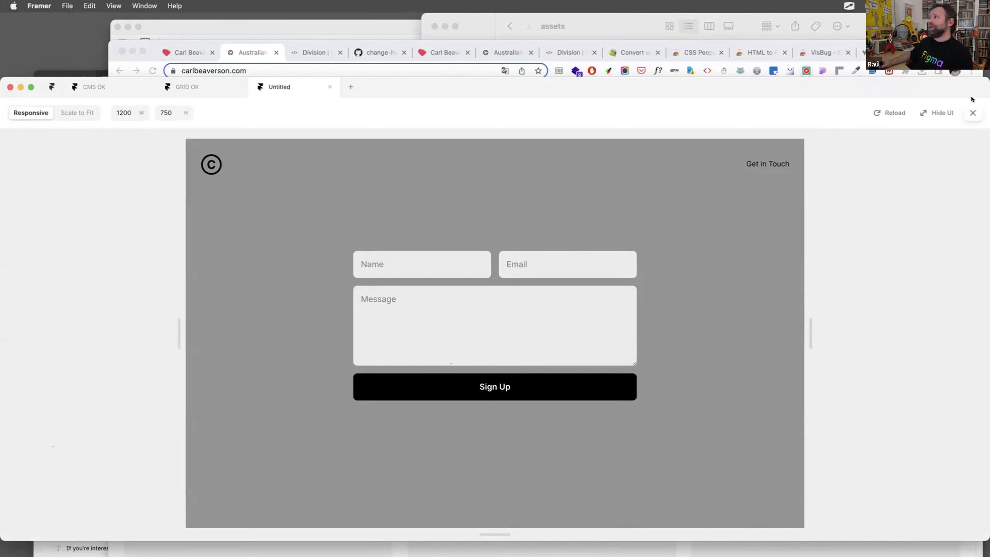
click(973, 113)
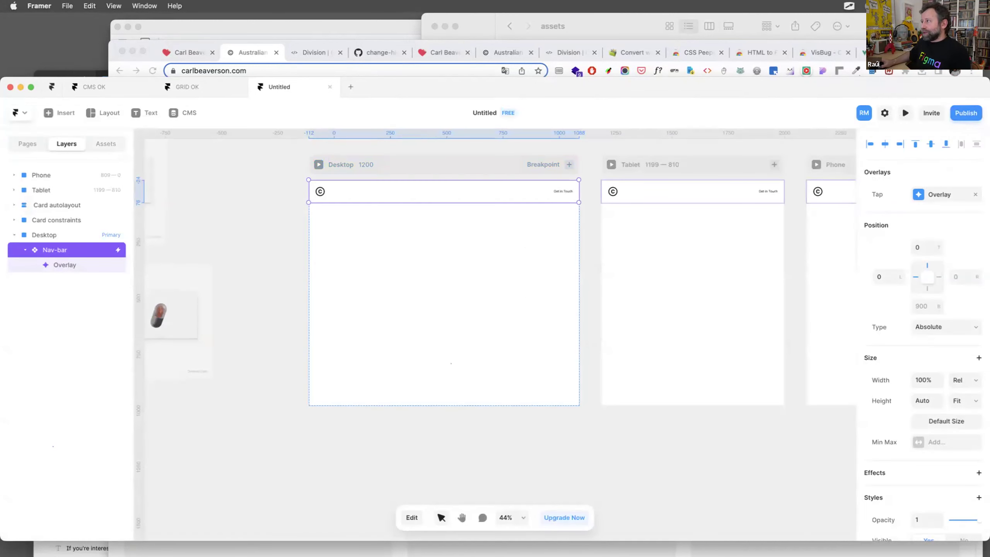
Remove the overlay from the Desktop Nav-bar and clear the selection.
click(974, 195)
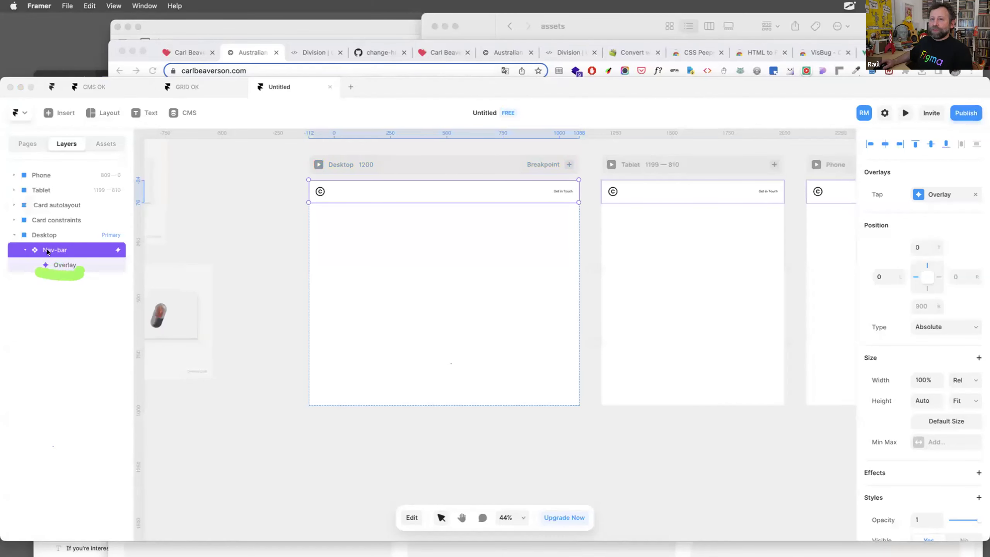
click(155, 316)
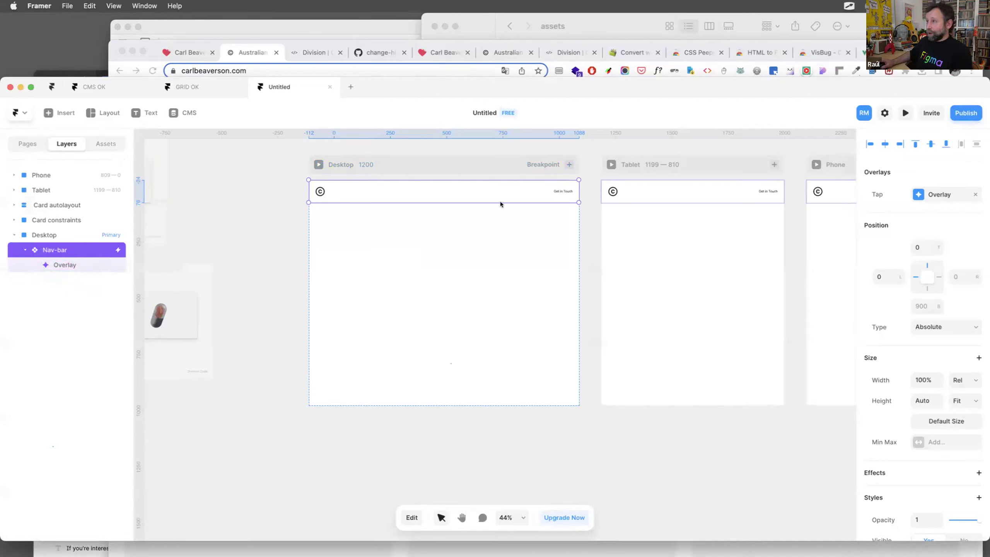
click(975, 193)
key(Escape)
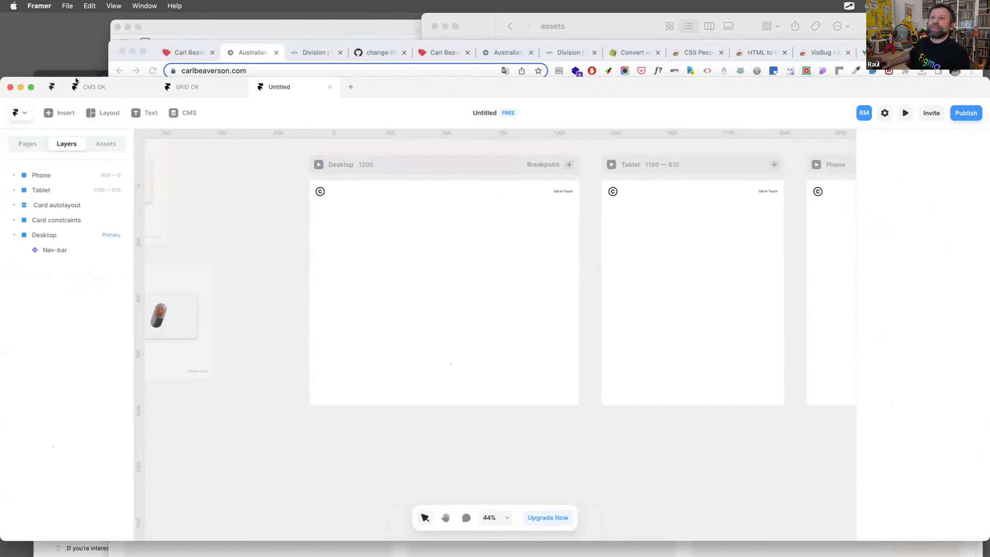
Switch to the reference portfolio site in Chrome and copy its centered intro paragraph.
drag(77, 76, 112, 44)
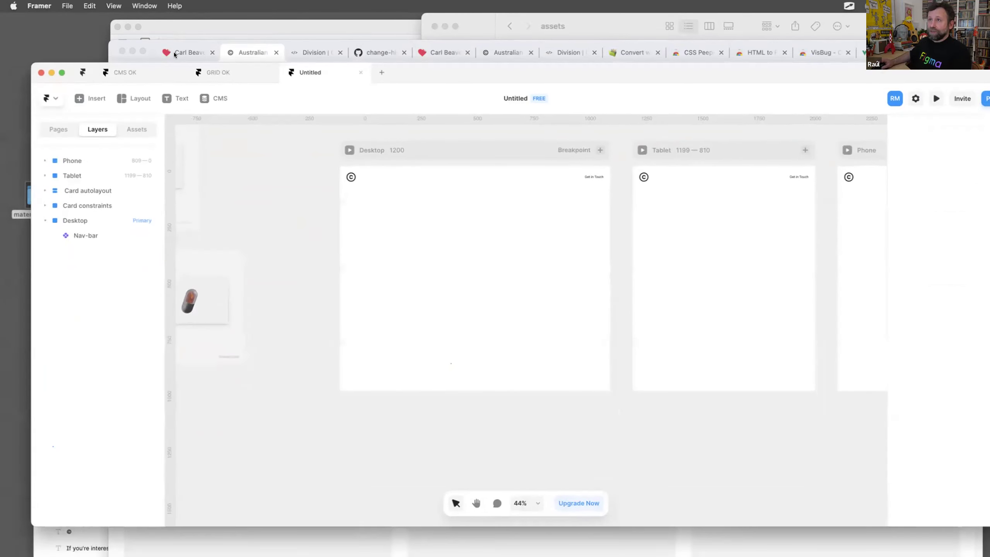
key(super+Tab)
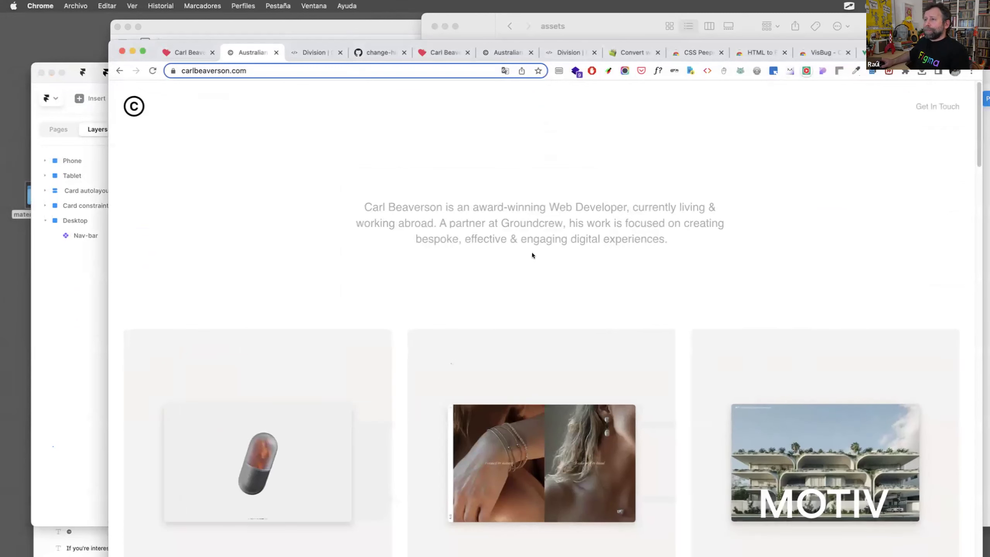
drag(338, 201, 765, 241)
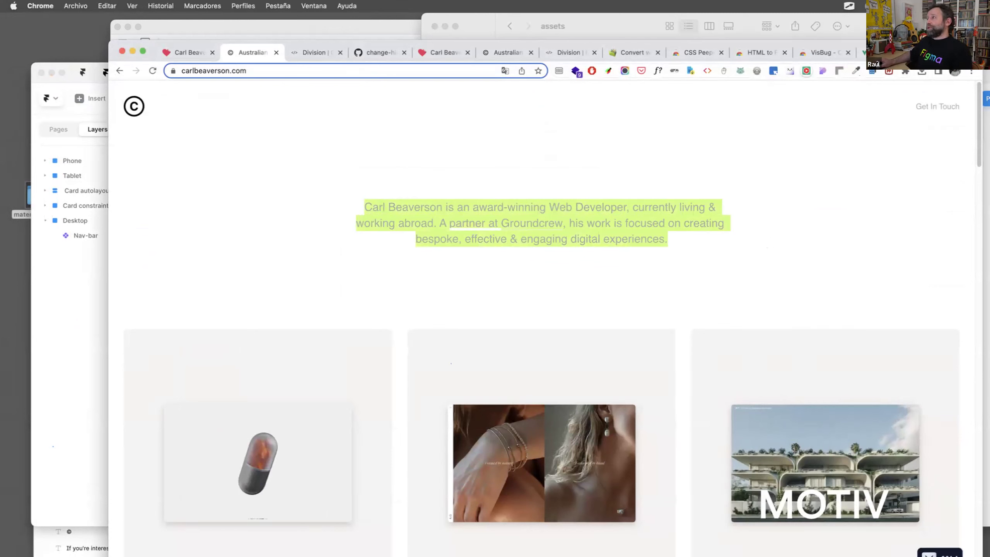
drag(425, 44, 394, 49)
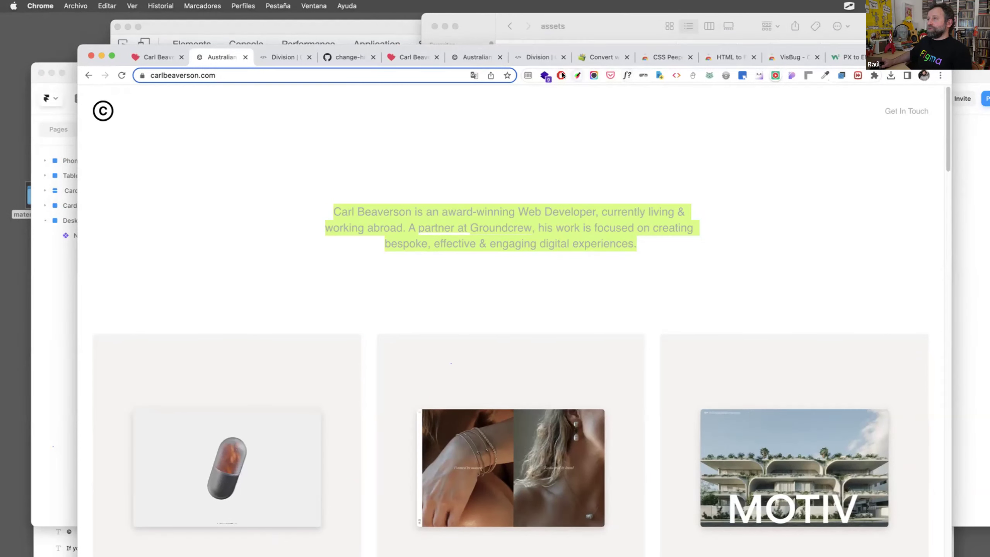
Inspect the text styles of the reference site's intro paragraph and the dimensions of the spacer above it.
click(549, 228)
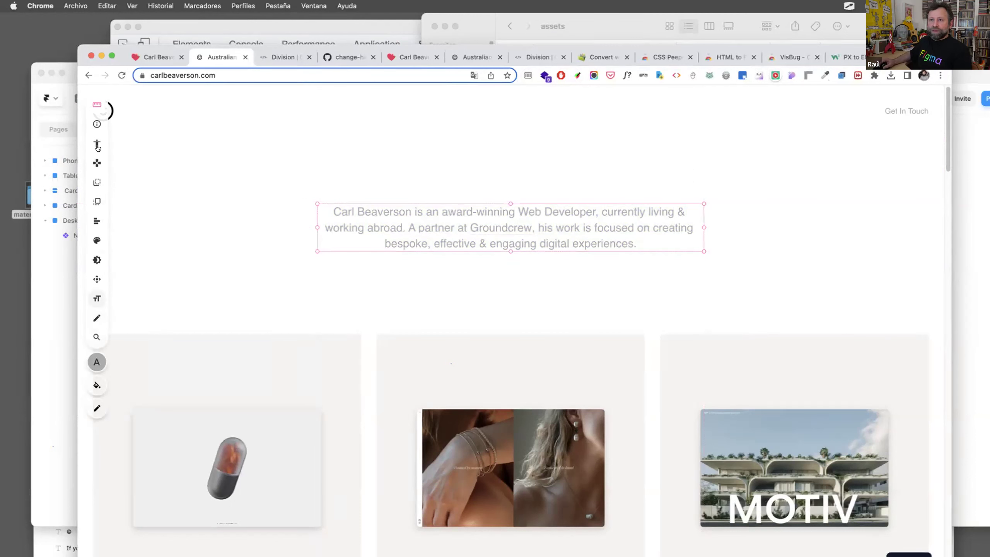
click(97, 123)
mouse_move(431, 202)
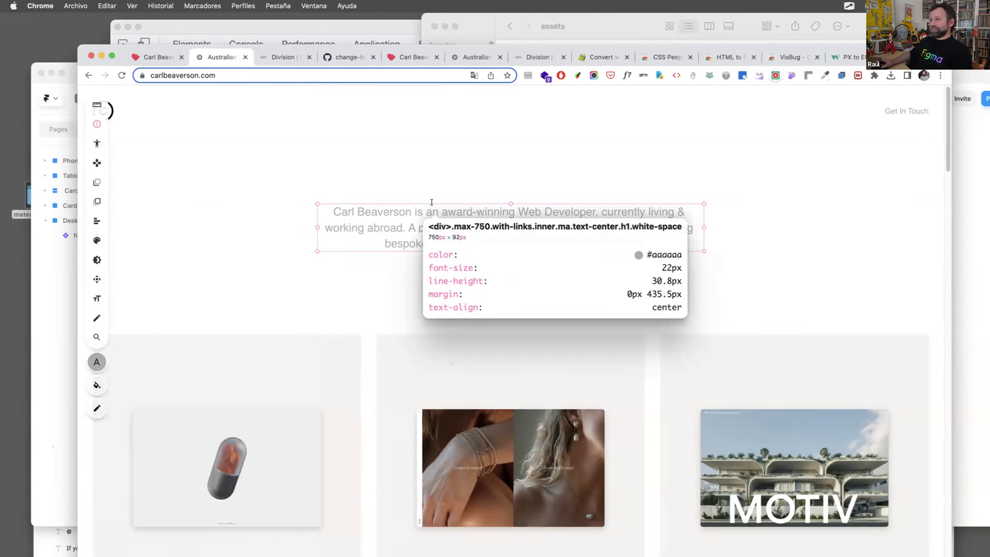
mouse_move(291, 171)
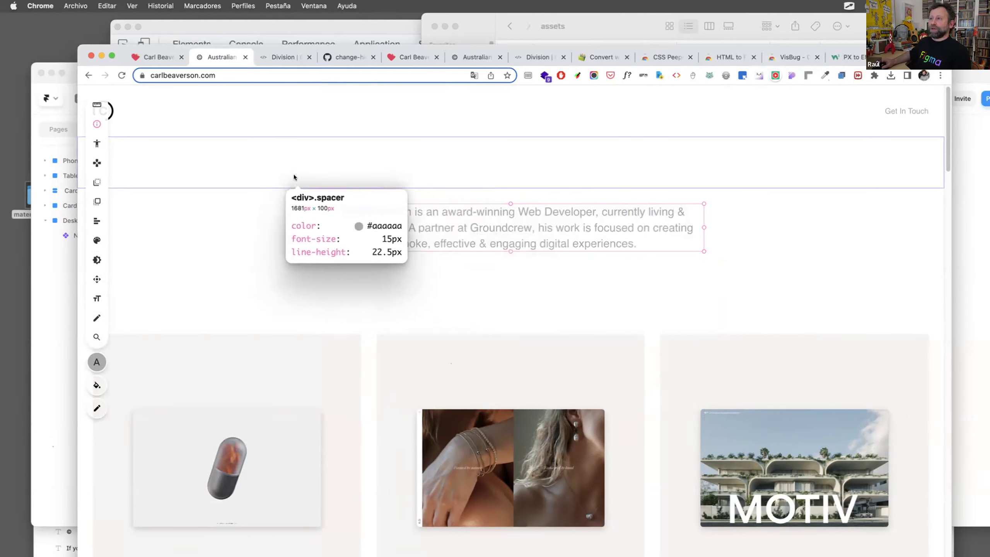
key(Escape)
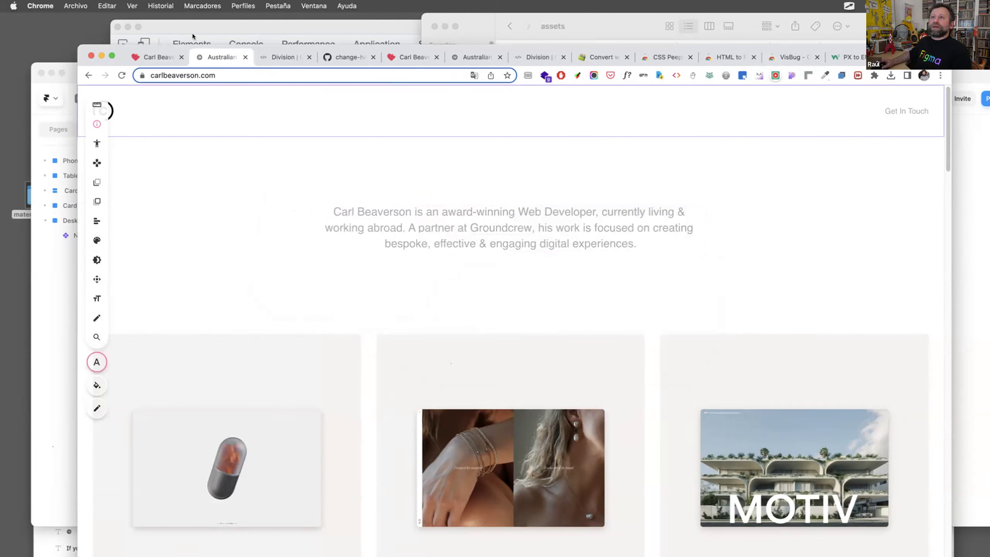
Switch back to Framer and paste the copied intro paragraph as a text layer in the Desktop frame below the Nav-bar.
key(super+Tab)
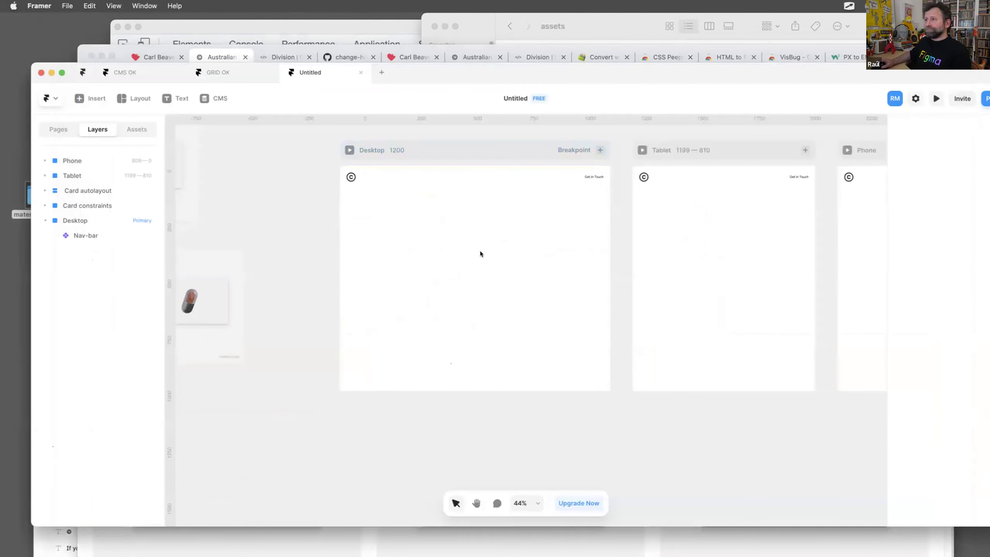
click(166, 98)
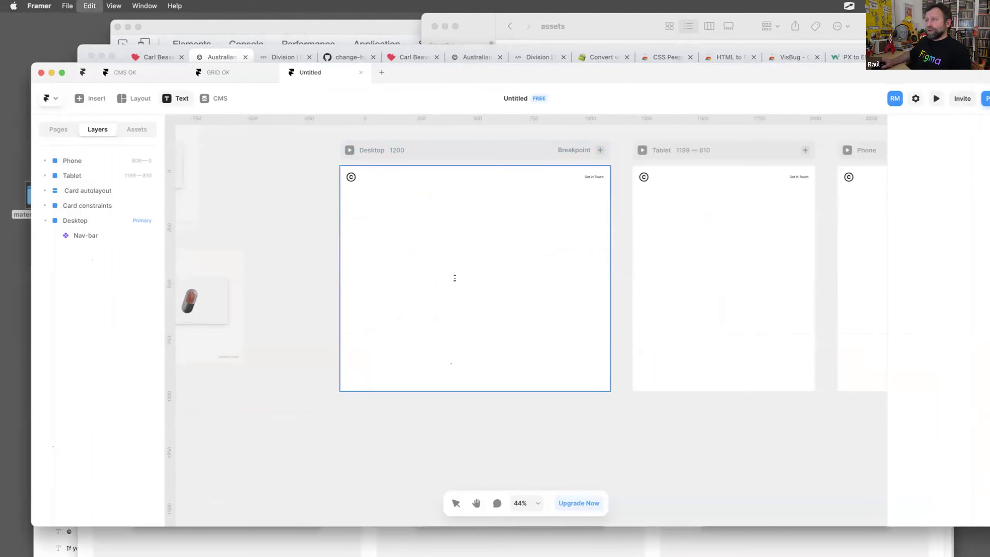
click(395, 238)
key(cmd+v)
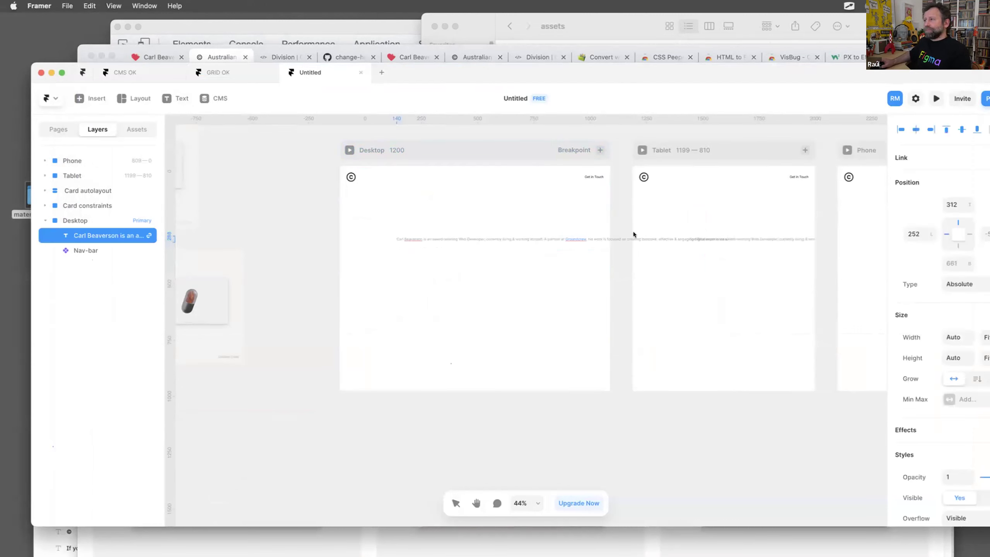
Reposition the intro paragraph lower in the Desktop frame and pull its Tablet copy out onto the empty canvas below the frames.
drag(626, 238, 320, 254)
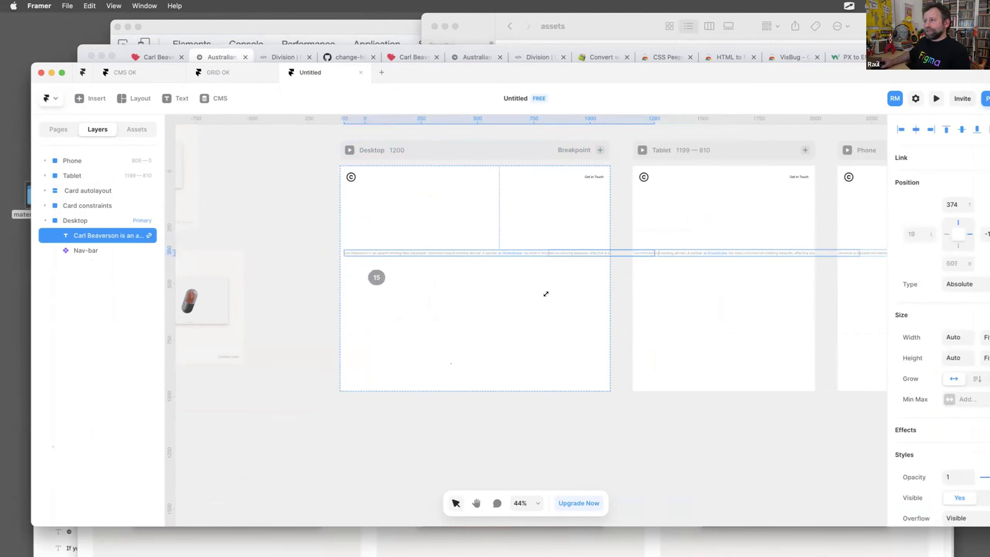
key(cmd+z)
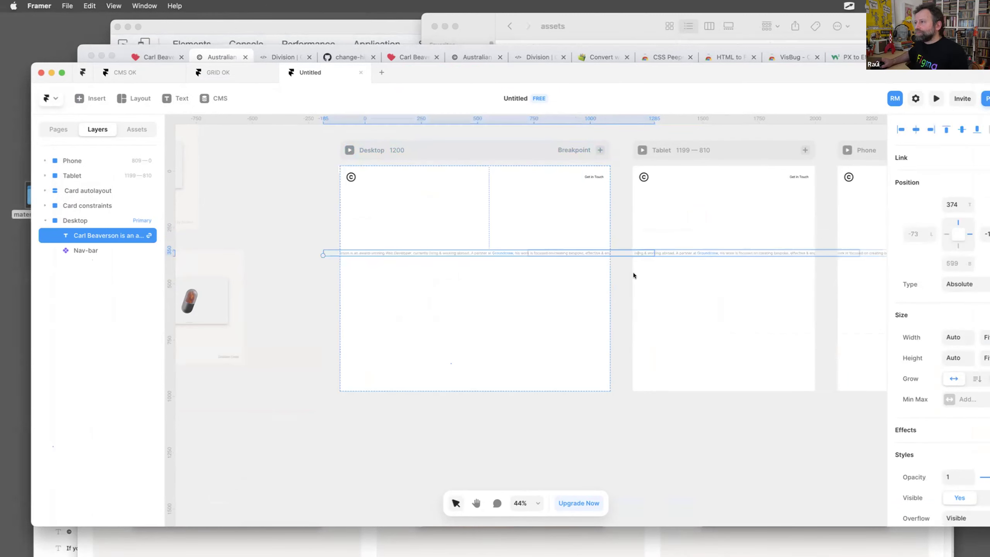
click(827, 256)
drag(753, 252, 532, 415)
scroll(530, 390, down, 5)
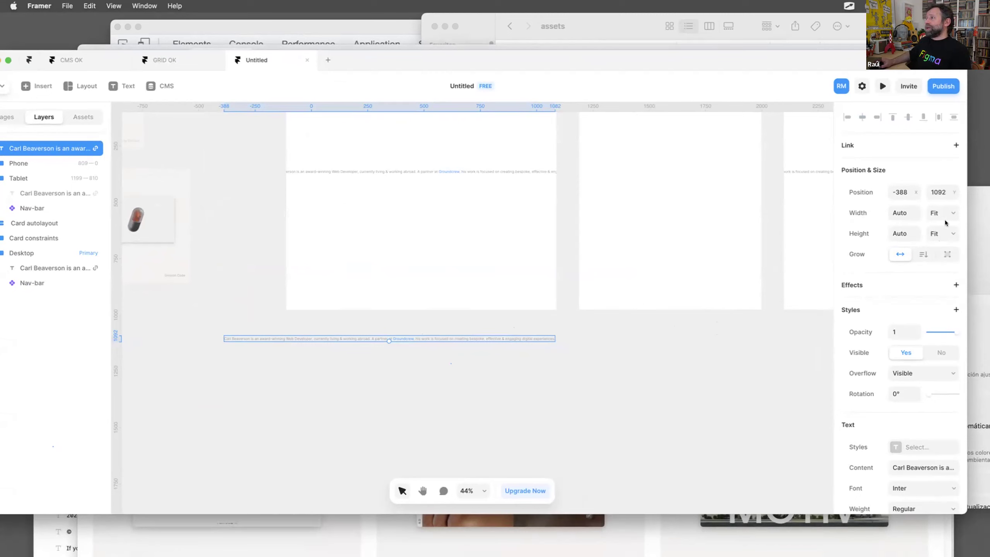
Give the loose intro paragraph below the frames a fixed width and narrow it to 917 px.
click(939, 212)
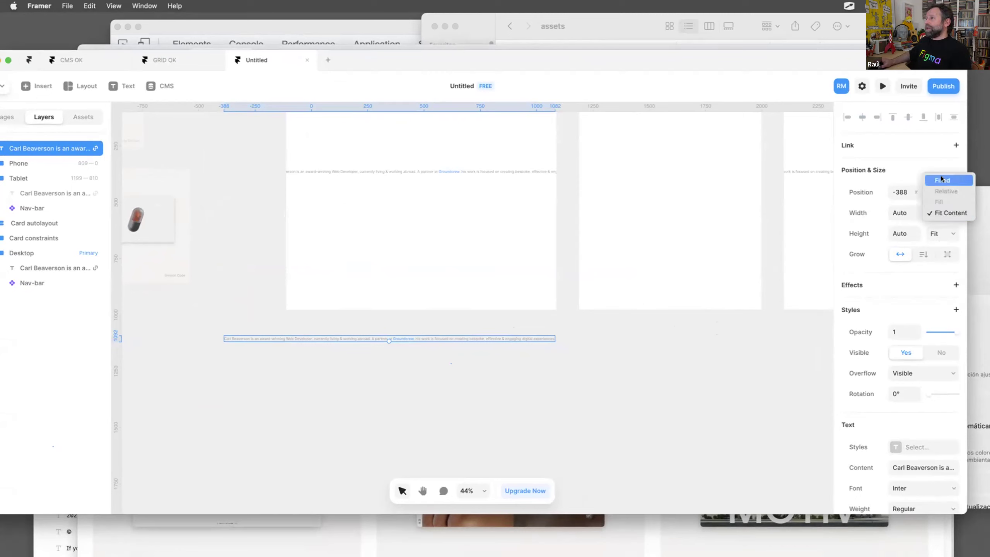
key(Return)
drag(555, 338, 418, 351)
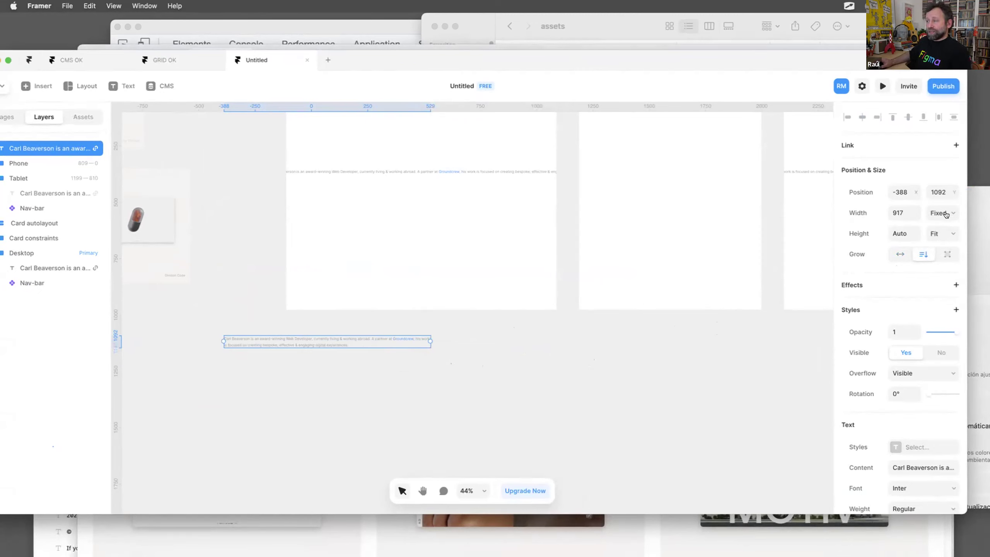
Replace the Desktop frame's single-line intro paragraph with the narrowed copy, centered horizontally and 209 px from the top.
drag(332, 340, 418, 158)
click(423, 169)
key(Delete)
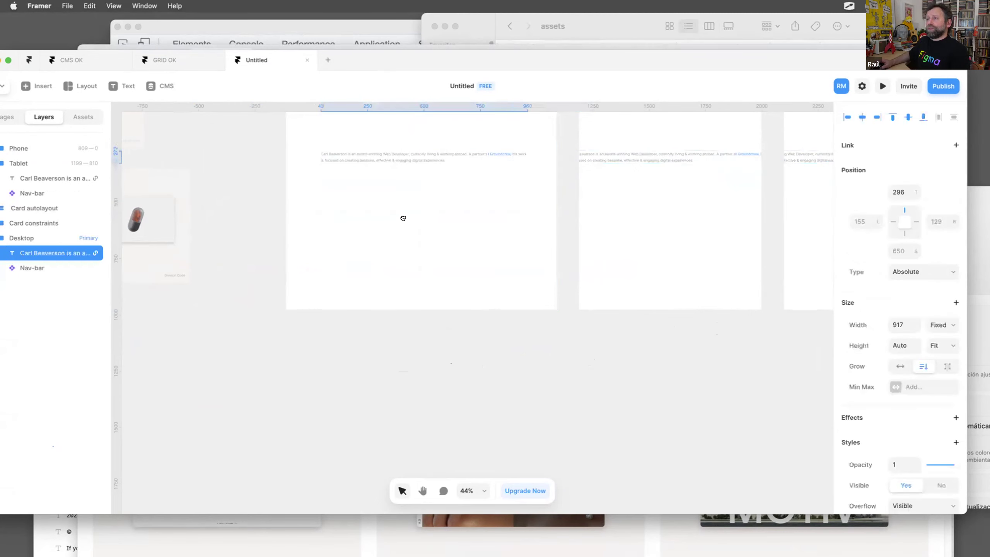
scroll(403, 218, up, 5)
drag(397, 245, 391, 228)
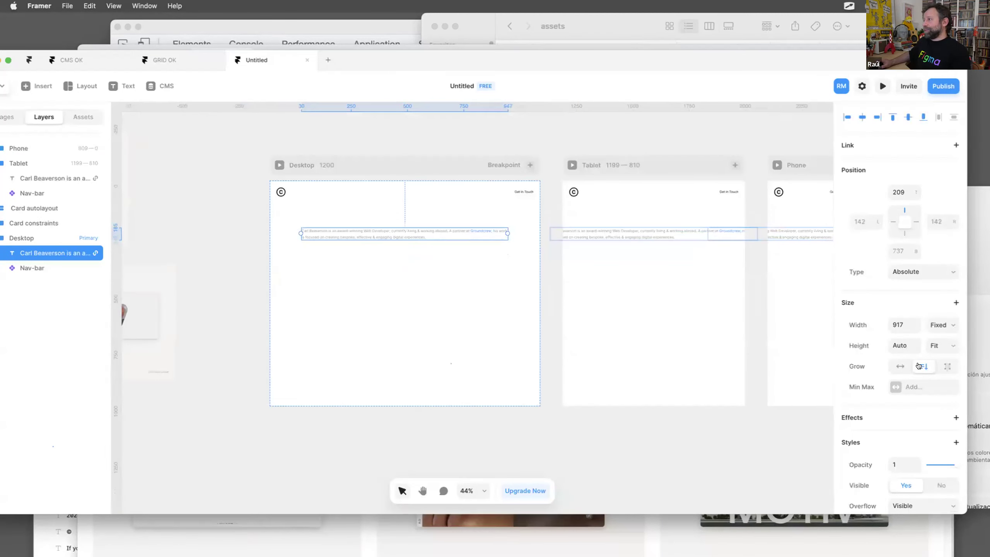
Center-align the text of the Desktop intro paragraph.
scroll(878, 421, down, 8)
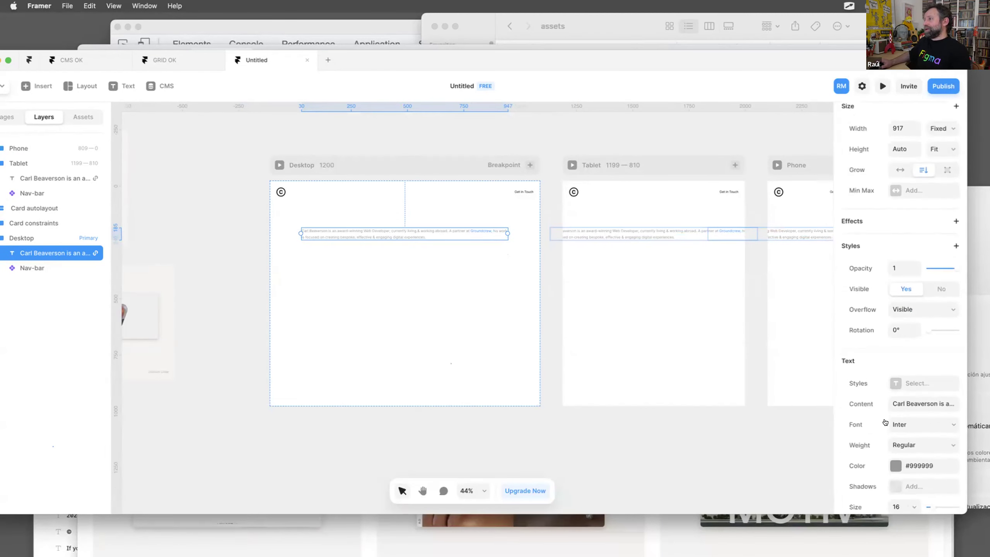
scroll(929, 433, down, 2)
click(924, 457)
Try green #66BB66 and dark grey #555555 as the default color of the Link style used by Groundcrew.
scroll(430, 235, up, 3)
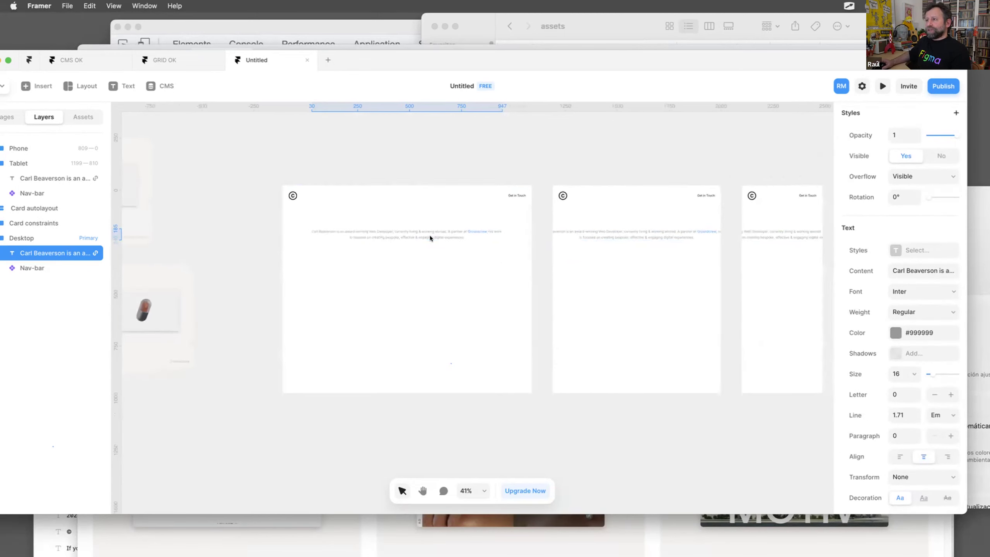
scroll(430, 236, up, 3)
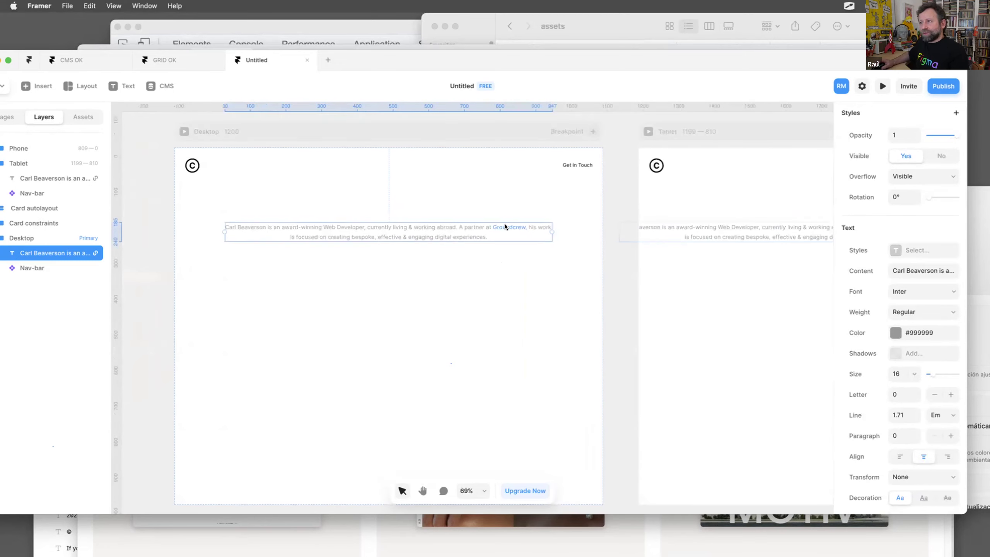
scroll(507, 228, up, 5)
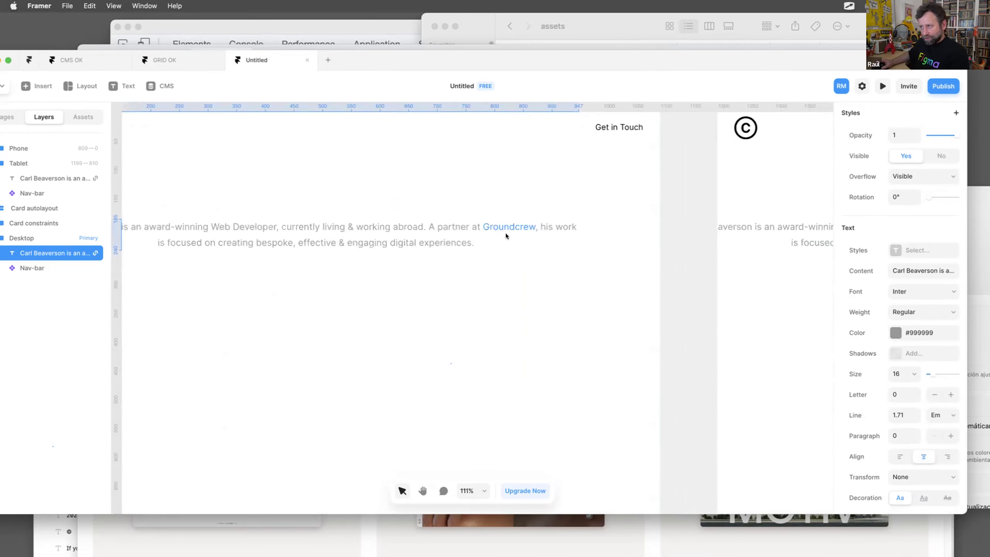
drag(348, 58, 401, 43)
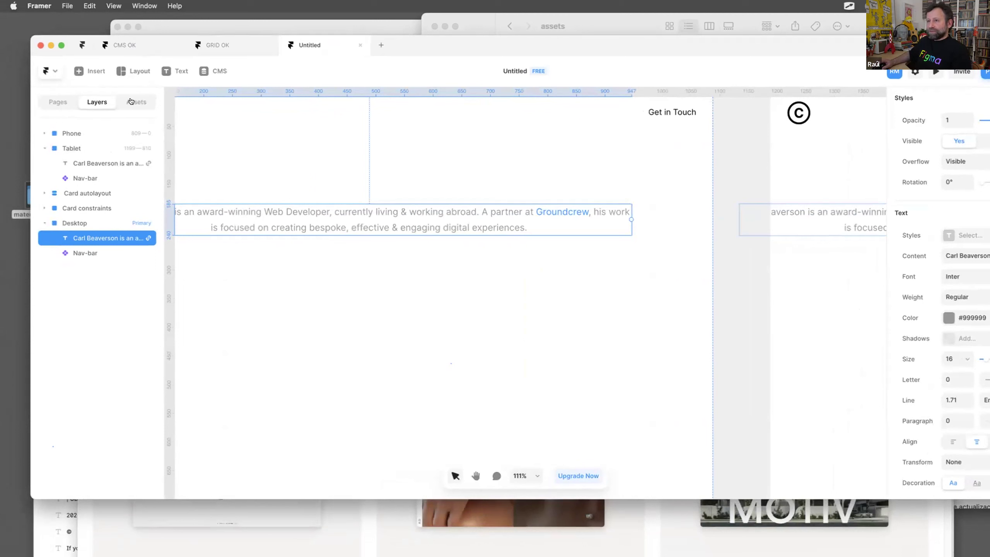
click(131, 102)
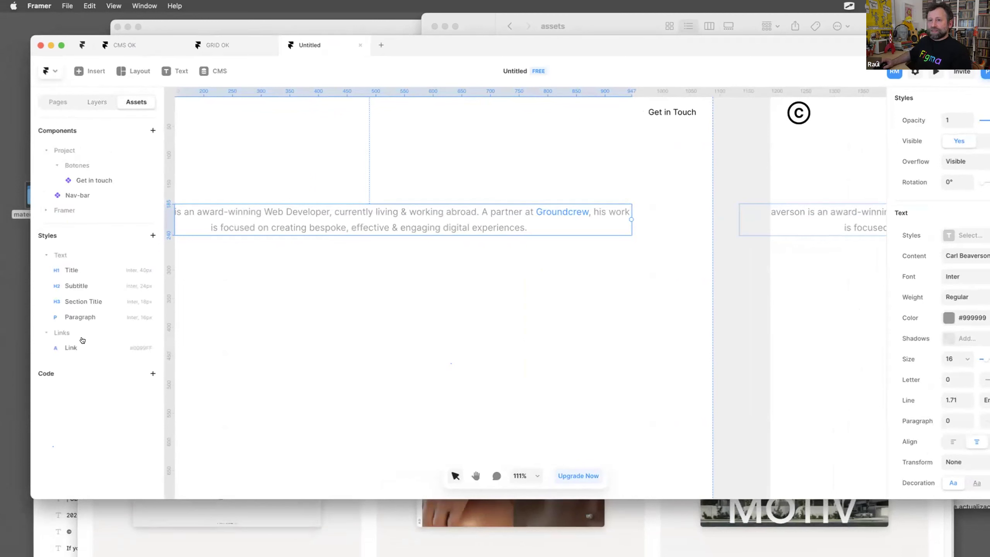
click(97, 346)
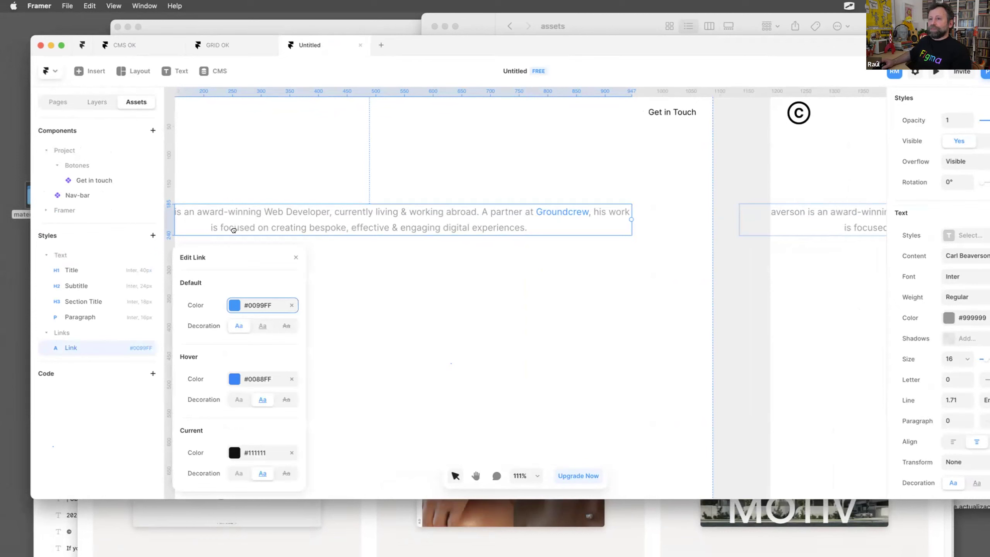
drag(237, 260, 237, 131)
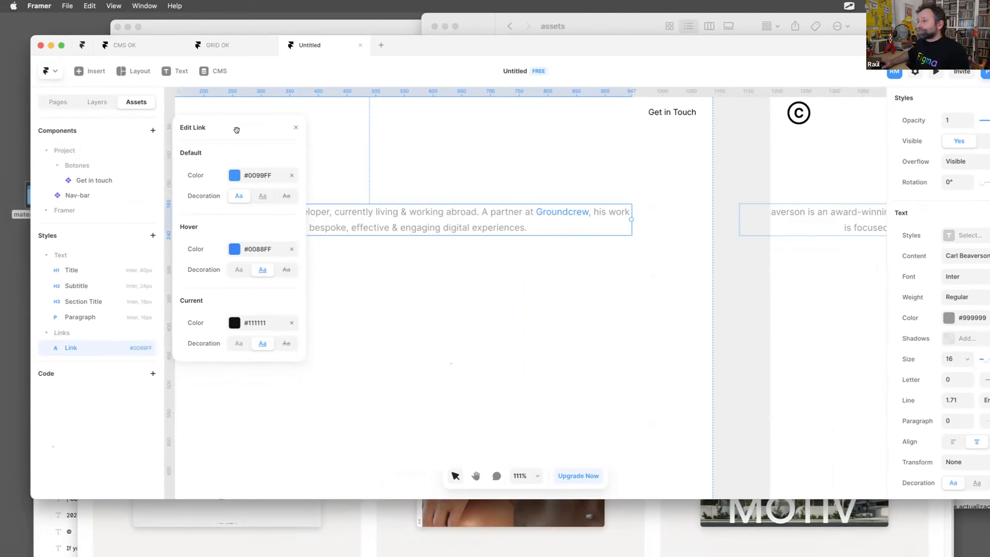
click(234, 175)
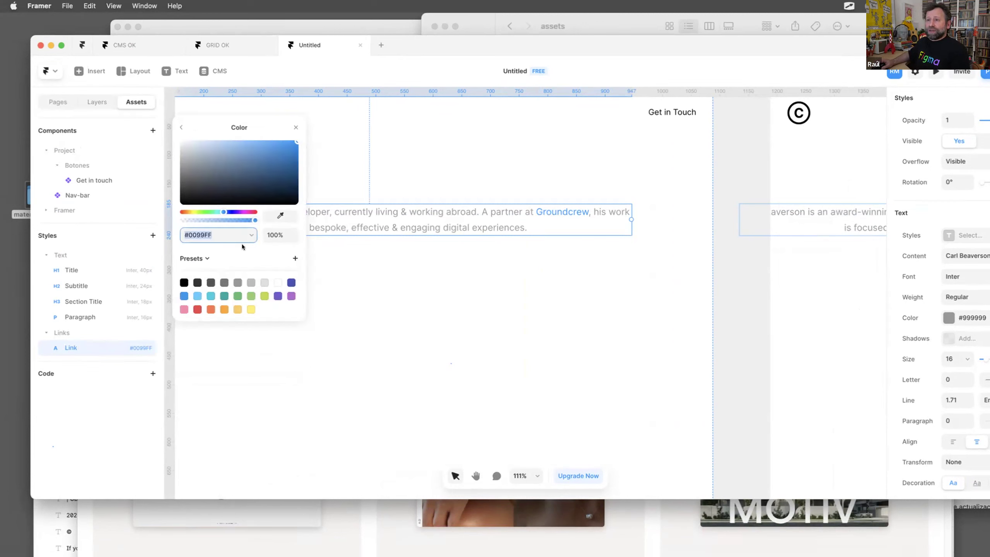
click(235, 295)
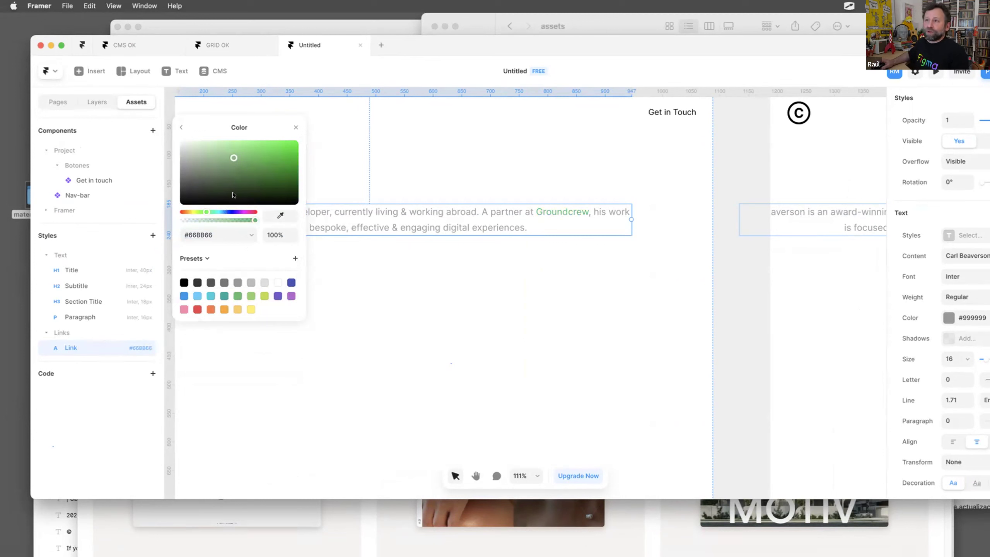
click(210, 282)
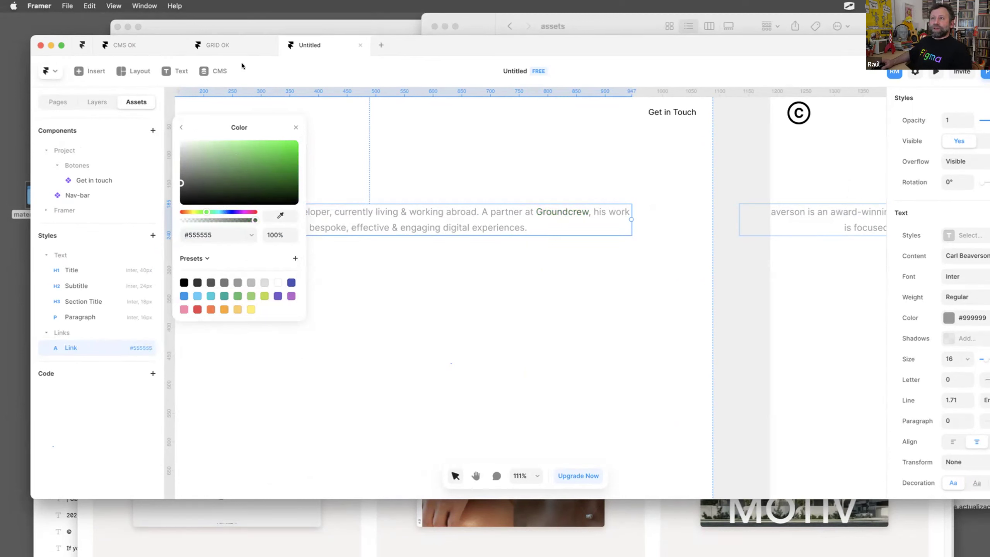
Switch to the reference site in Chrome to view its Groundcrew link, and go on to the imported design in Figma.
drag(401, 47, 325, 147)
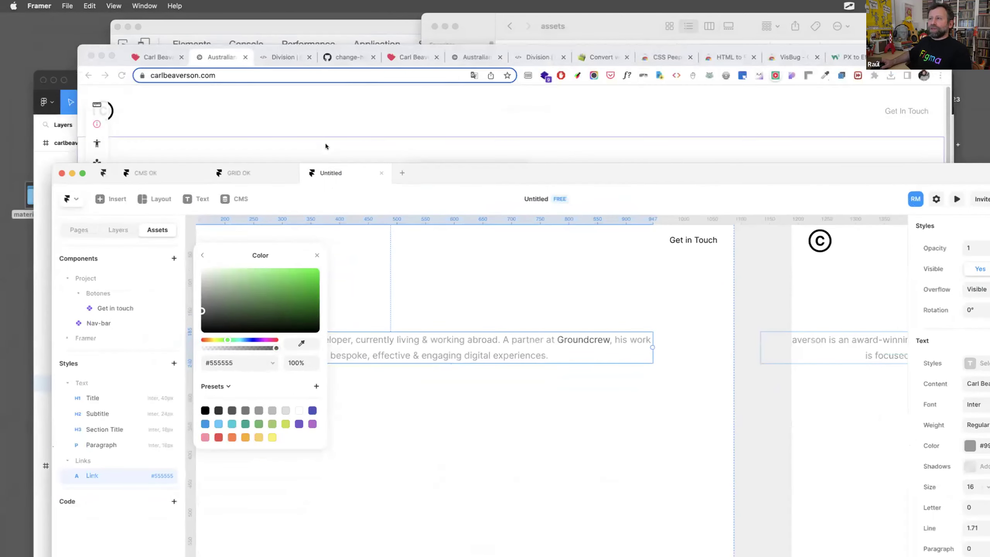
click(326, 146)
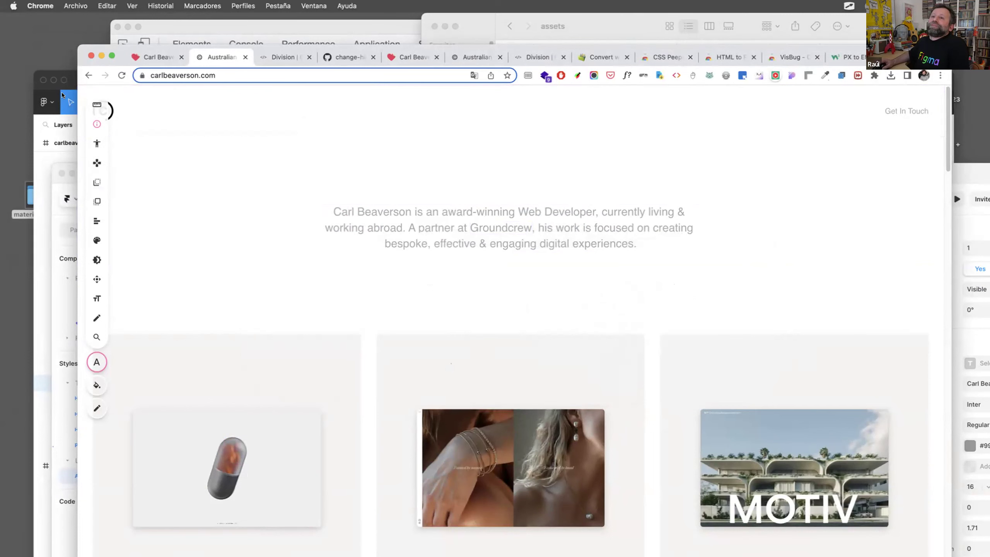
key(super+Tab)
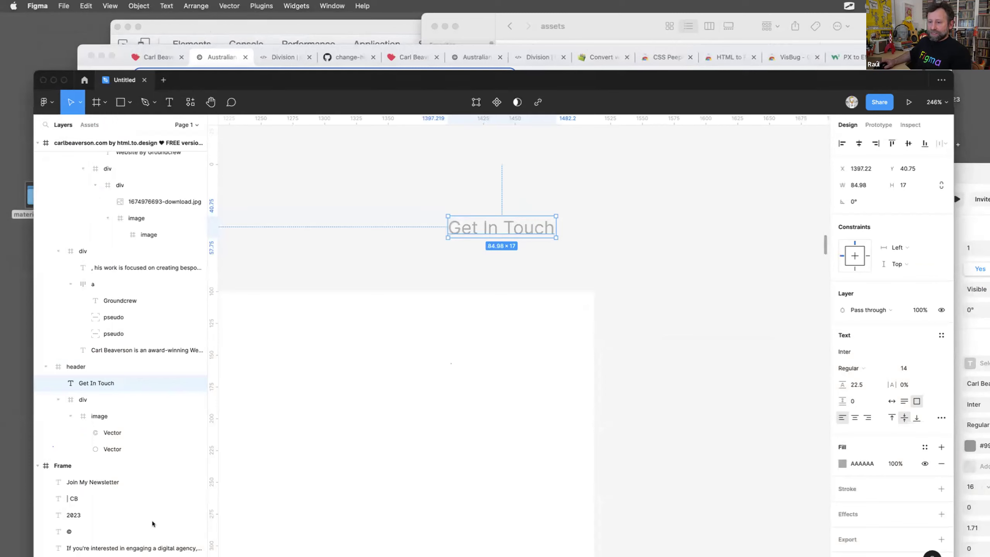
Switch back to Framer and check the Link style's color settings and the intro paragraph's text settings.
click(291, 538)
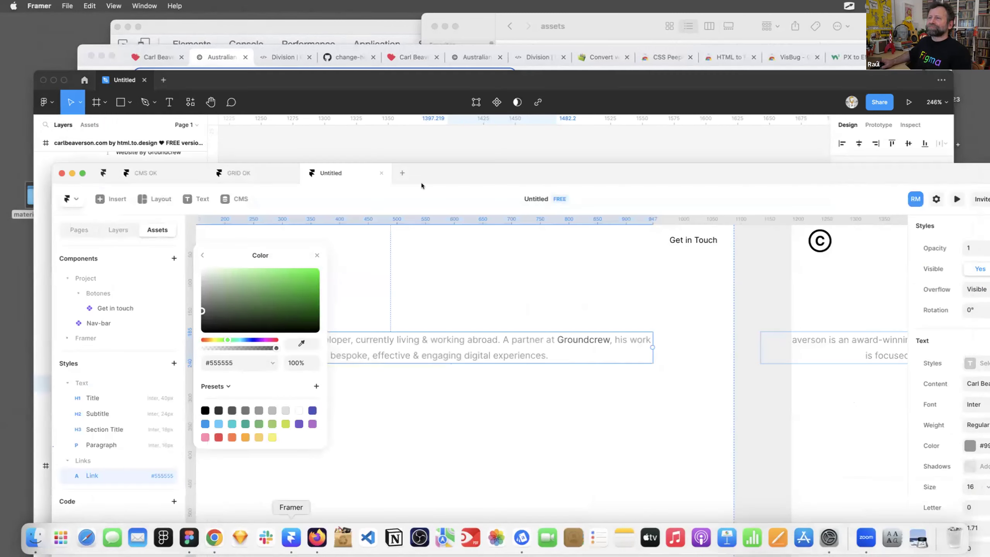
click(483, 343)
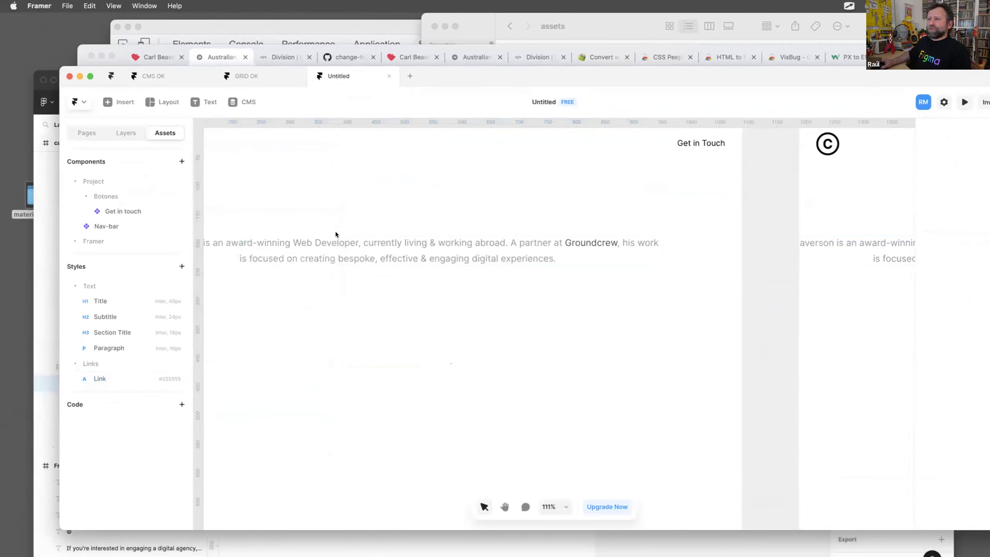
scroll(340, 268, up, 2)
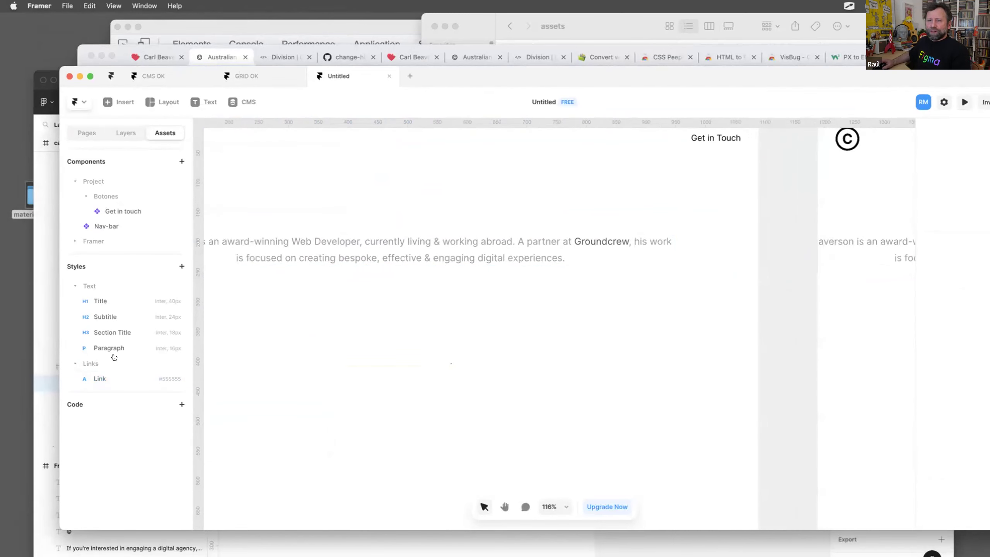
click(102, 379)
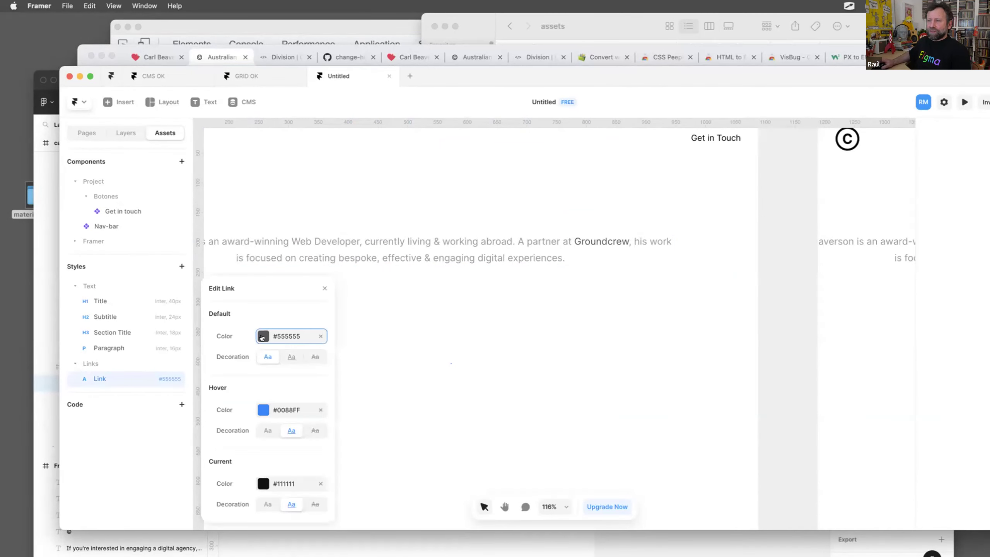
double_click(310, 254)
key(super+a)
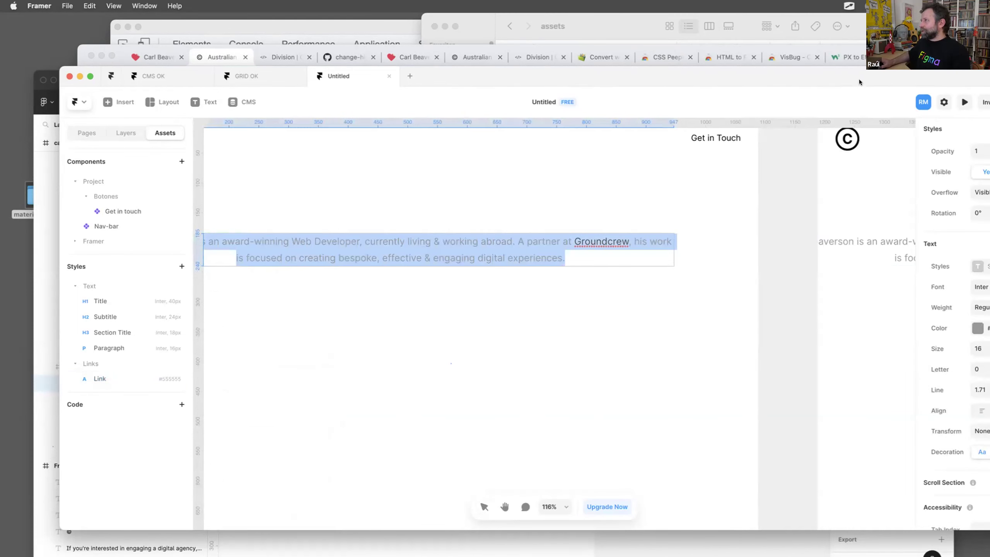
Switch to Figma and inspect the text properties and fill of the imported intro paragraph.
drag(859, 78, 800, 60)
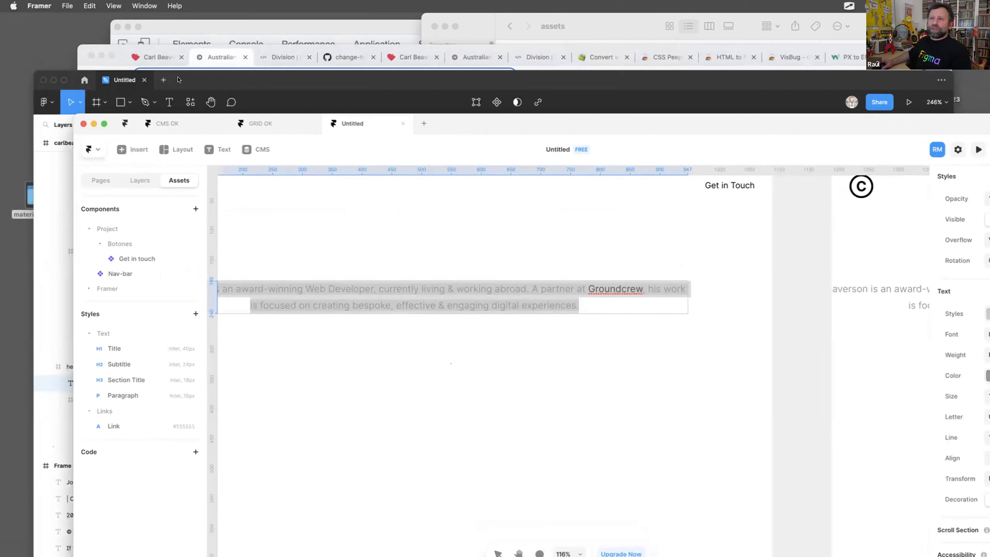
click(162, 82)
scroll(427, 305, down, 10)
scroll(535, 286, left, 8)
scroll(289, 166, up, 2)
scroll(393, 195, down, 1)
click(393, 203)
double_click(393, 203)
double_click(393, 203)
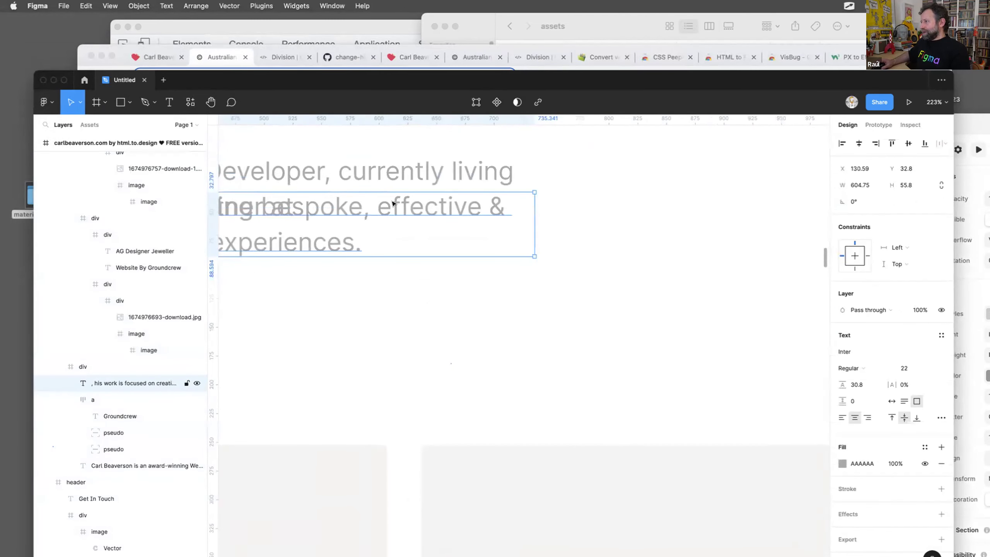
double_click(391, 200)
click(392, 200)
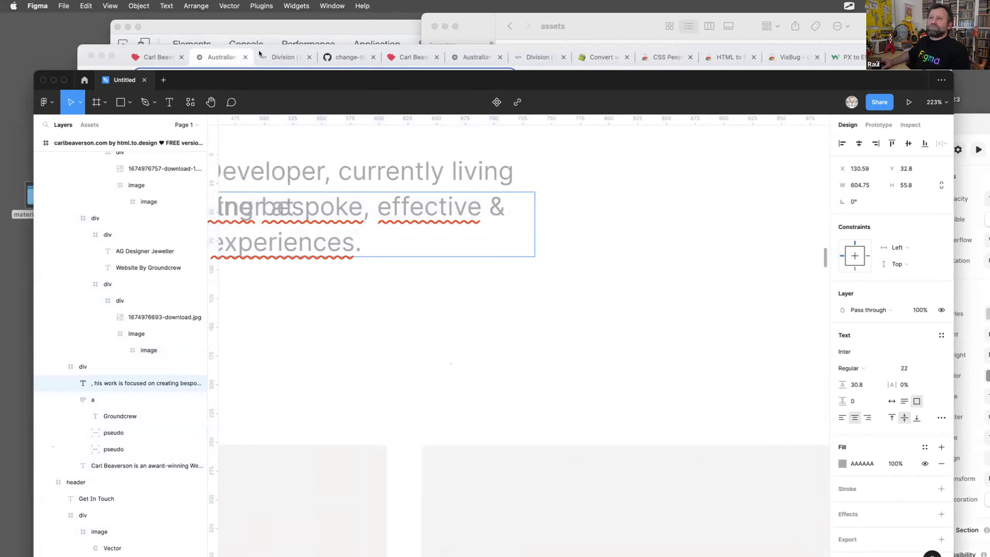
Switch to the reference site in Chrome and inspect the color and text styles of its header.
click(201, 53)
mouse_move(435, 194)
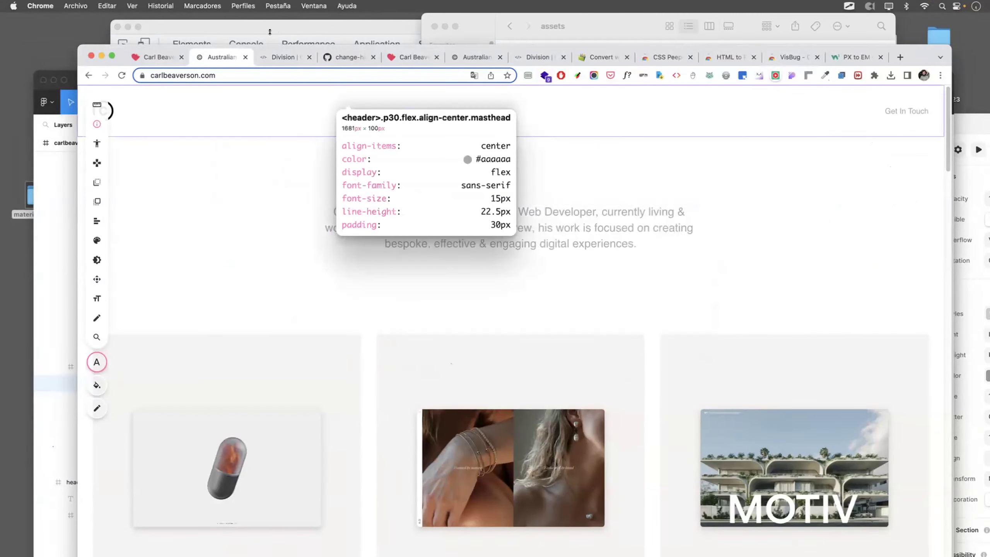
mouse_move(247, 545)
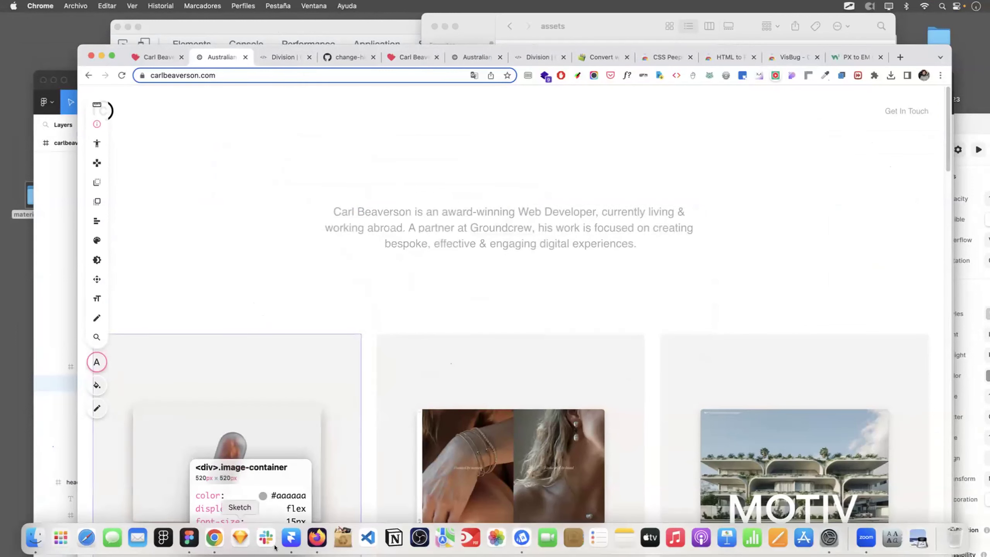
Switch back to Framer and set the default color of the Link style to #AAAAAA.
click(291, 538)
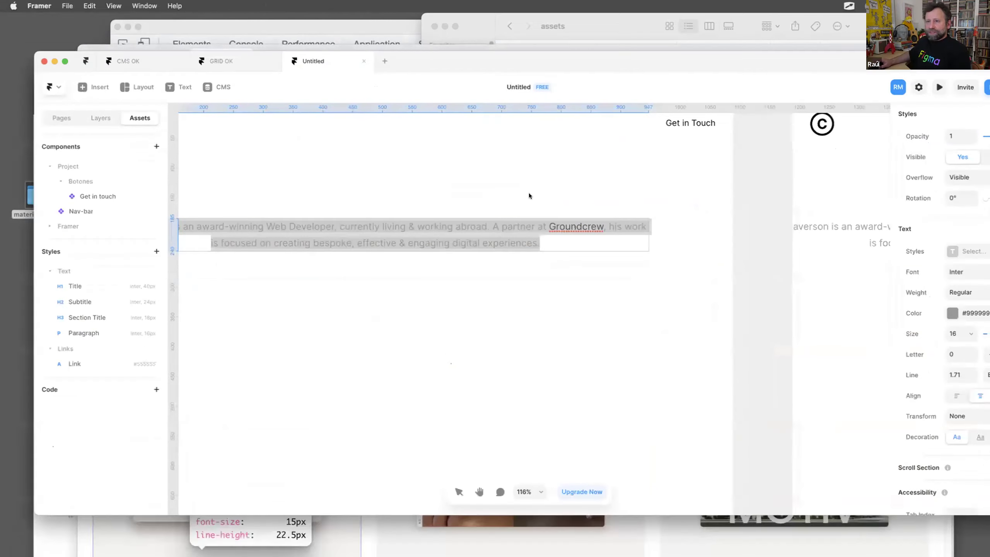
click(131, 353)
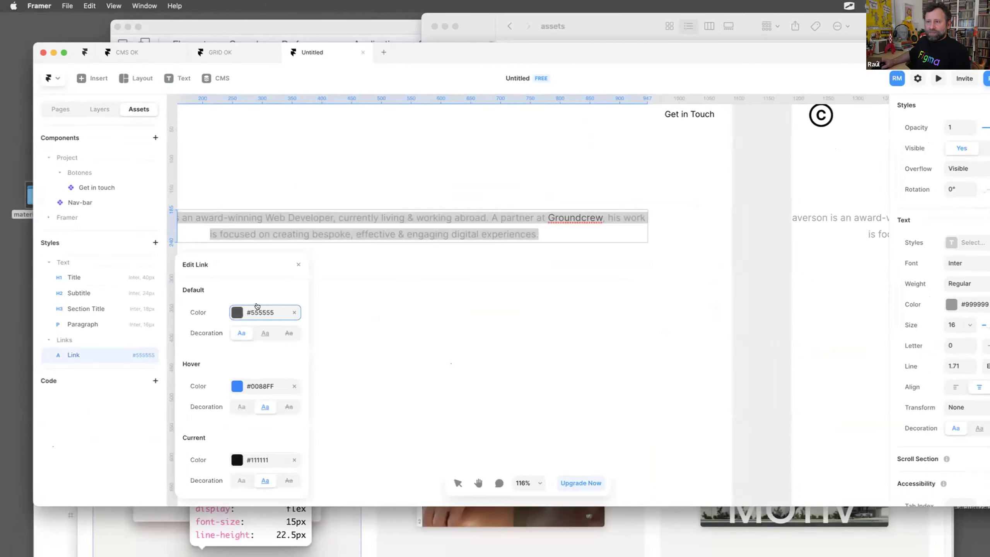
click(254, 312)
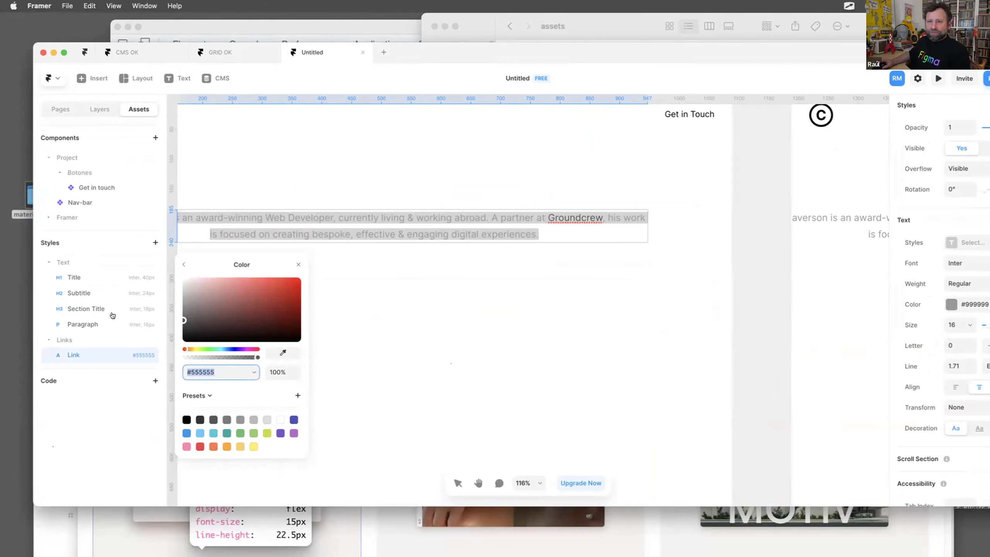
click(104, 383)
key(Escape)
click(90, 355)
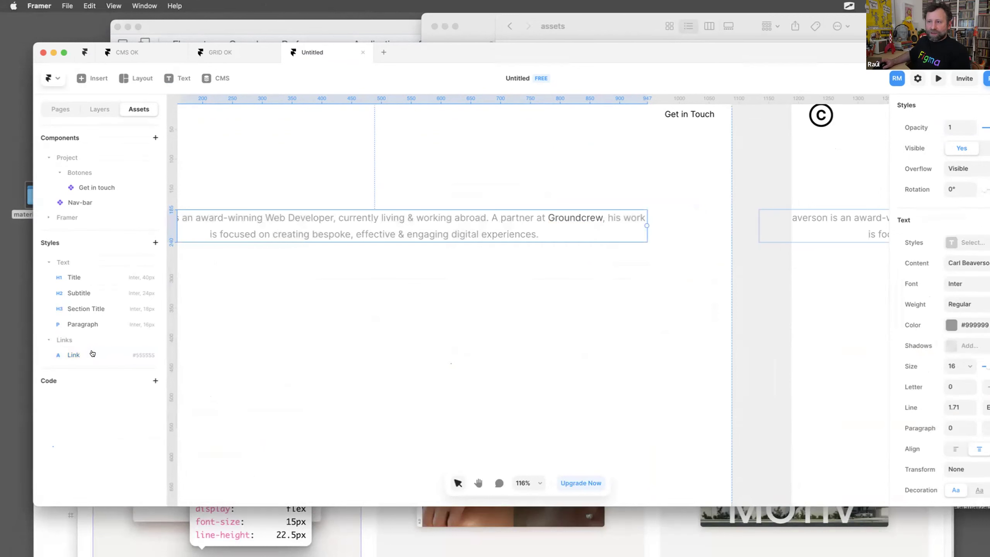
click(90, 355)
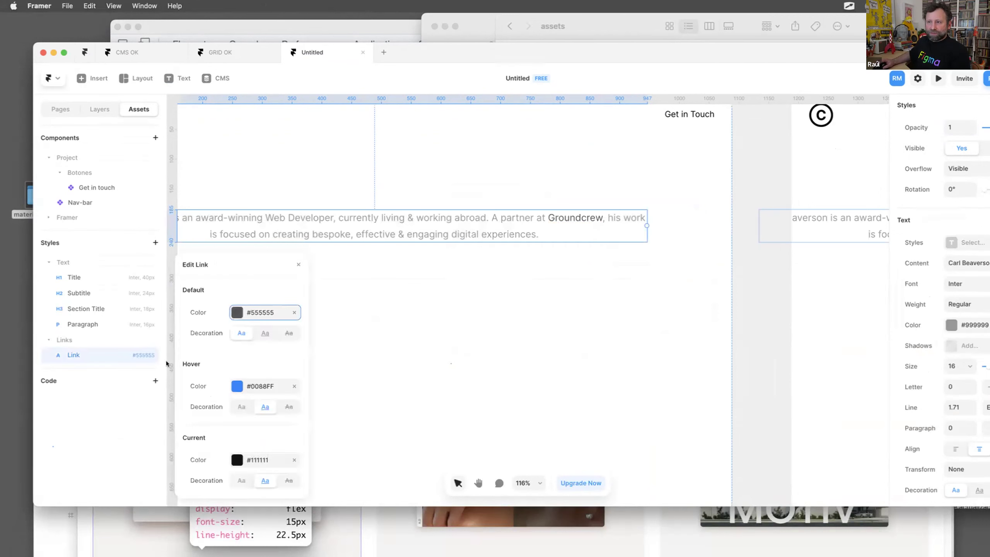
click(275, 312)
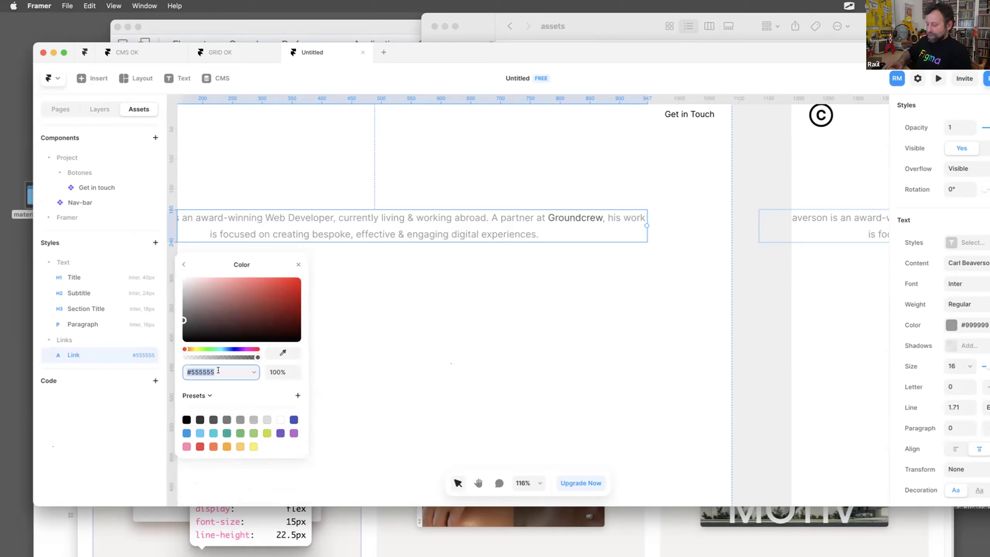
text(#aaa)
key(Return)
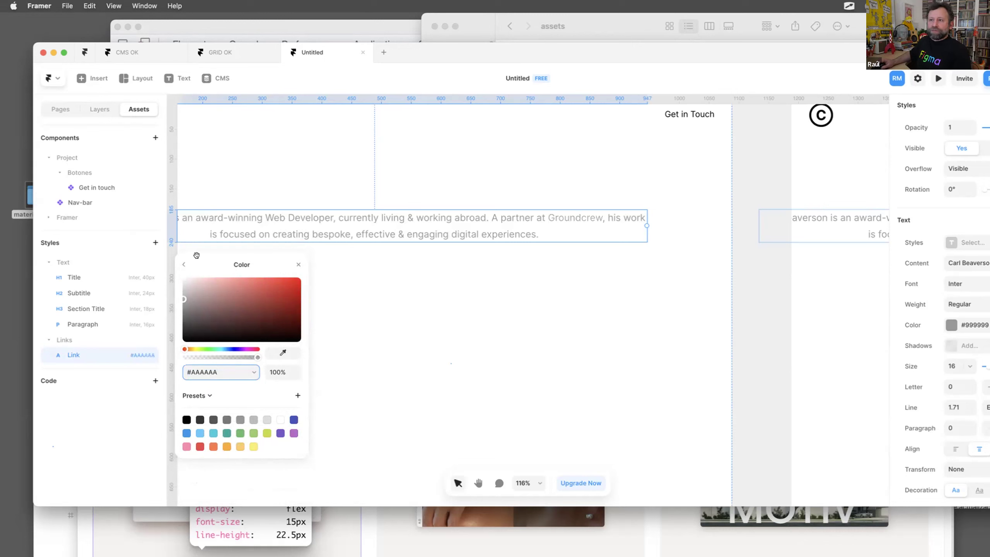
Set the default decoration of the Link style to Underline.
click(184, 265)
click(264, 333)
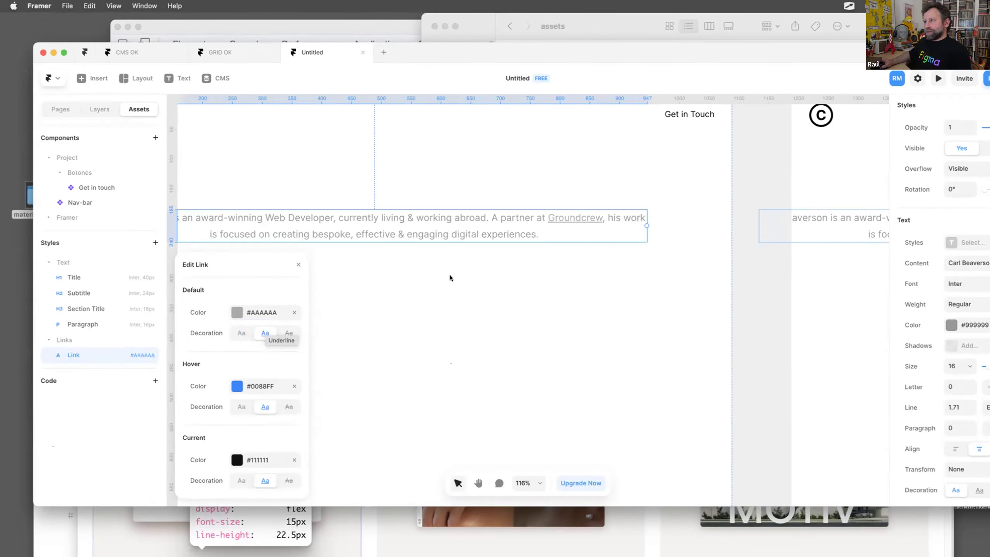
click(409, 277)
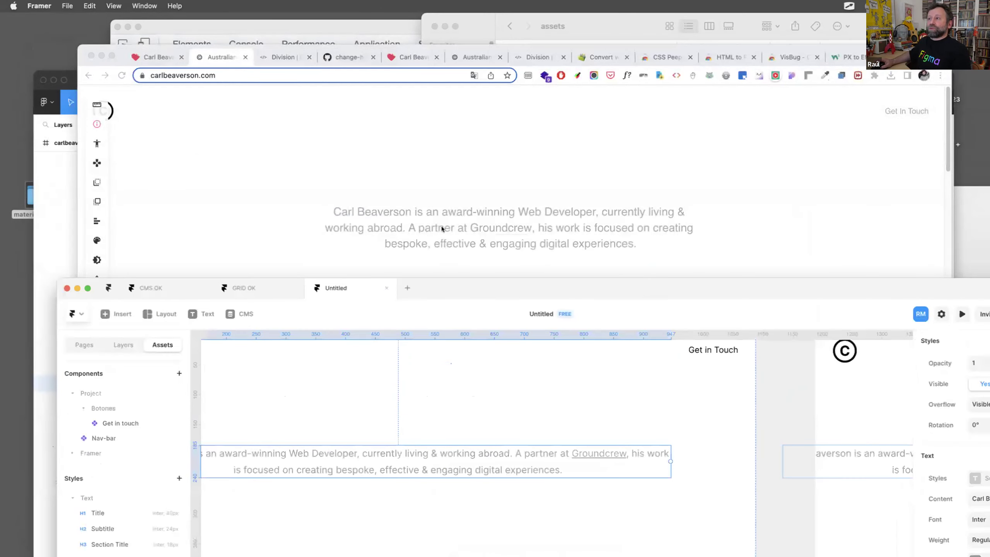
Check the intro paragraph on the reference site in Chrome and its text properties in Figma.
click(436, 167)
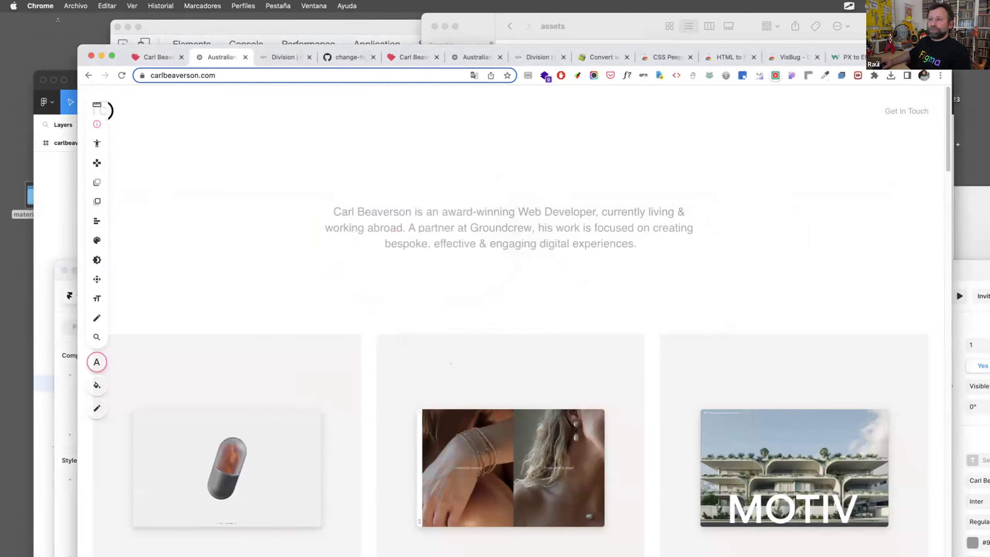
drag(60, 73, 56, 28)
mouse_move(189, 538)
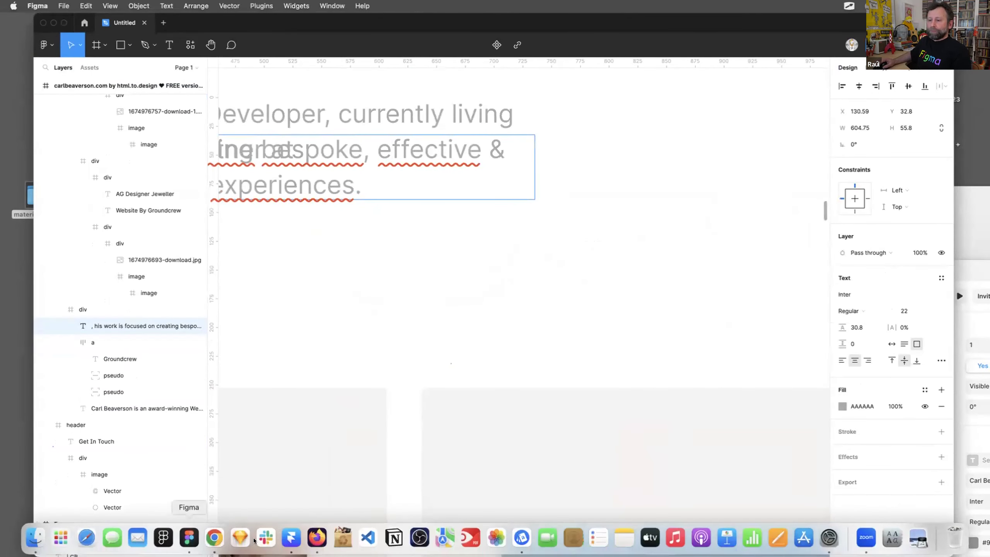
Switch back to Framer and set the intro paragraph's font size to 22.
click(286, 540)
drag(484, 267, 429, 82)
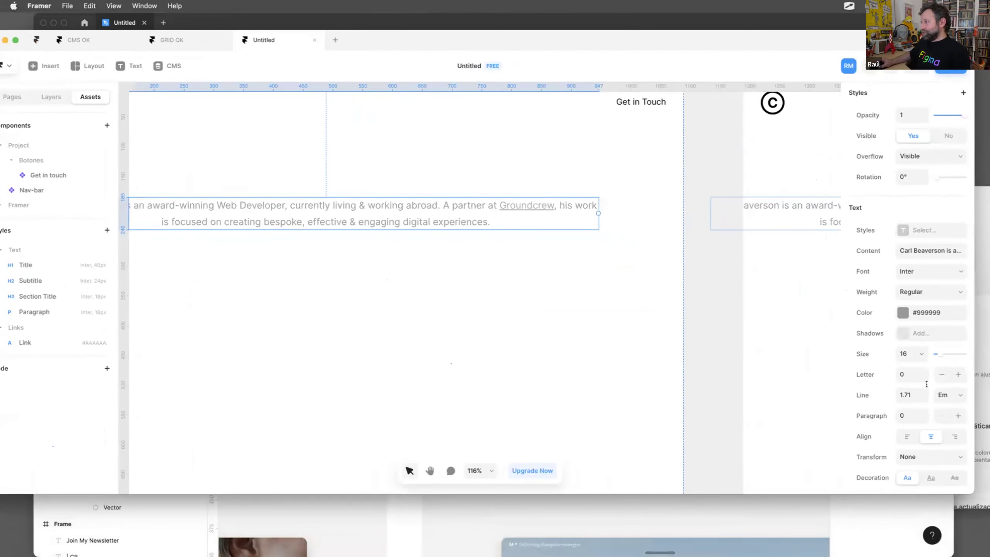
double_click(904, 353)
text(22)
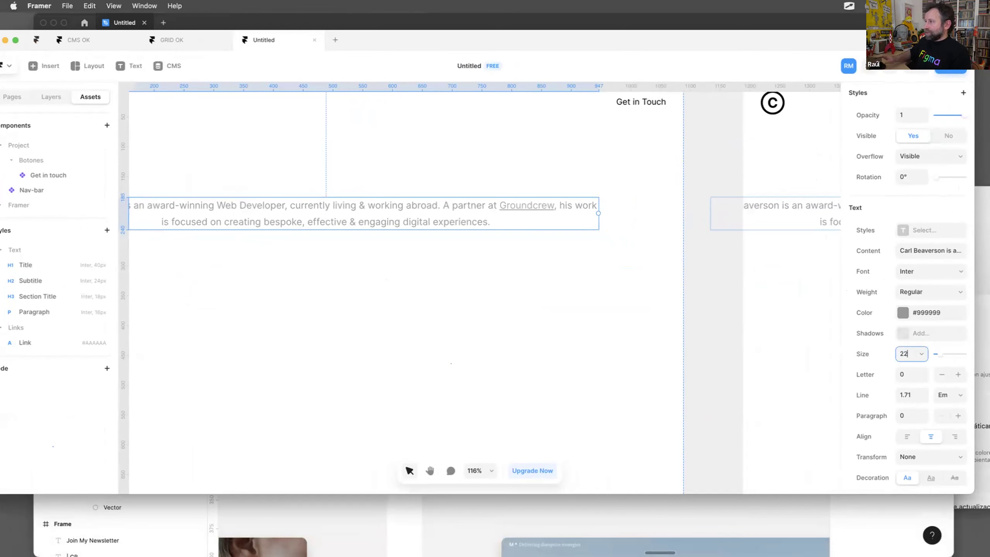
key(Return)
Change the intro paragraph's line height unit to Pixels and set the line height to 30.
click(946, 396)
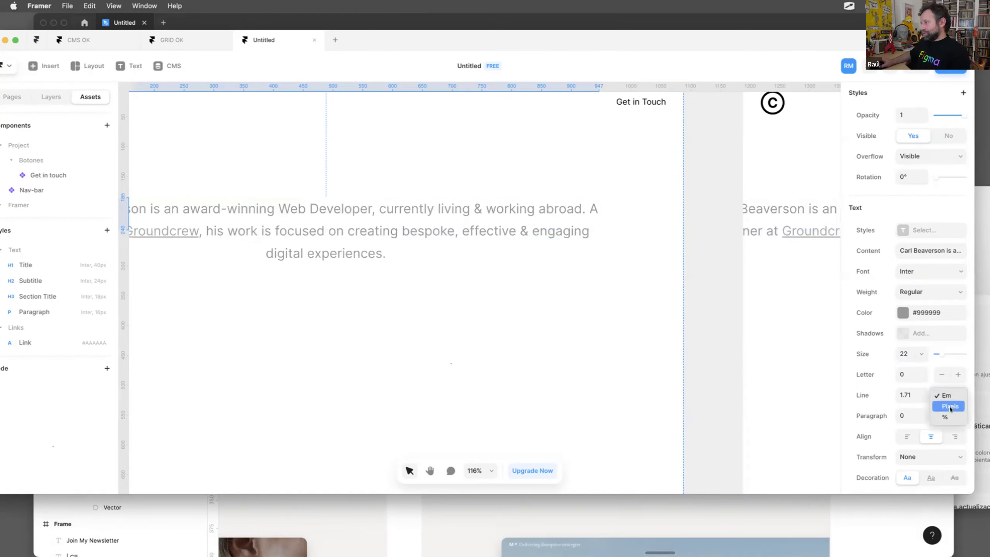
click(950, 406)
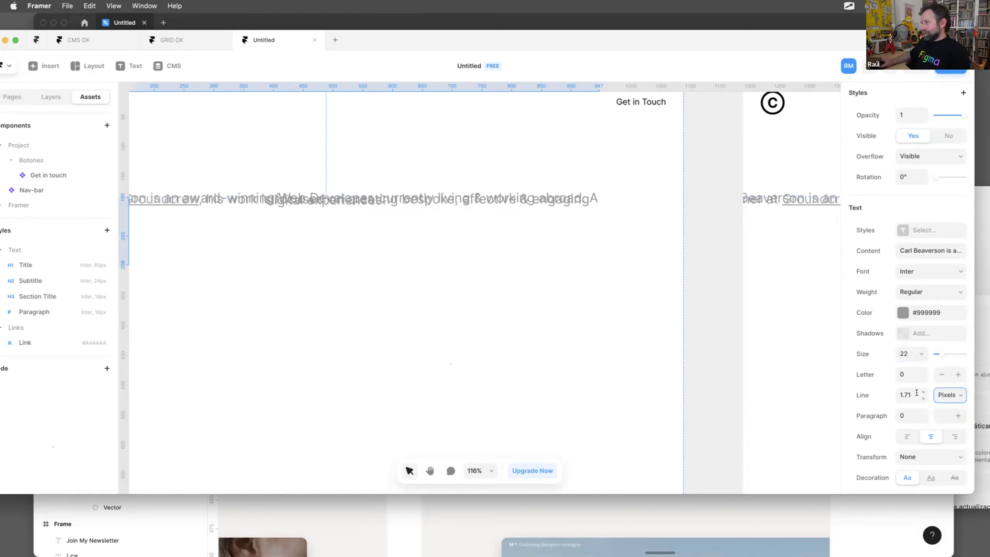
click(912, 391)
text(30)
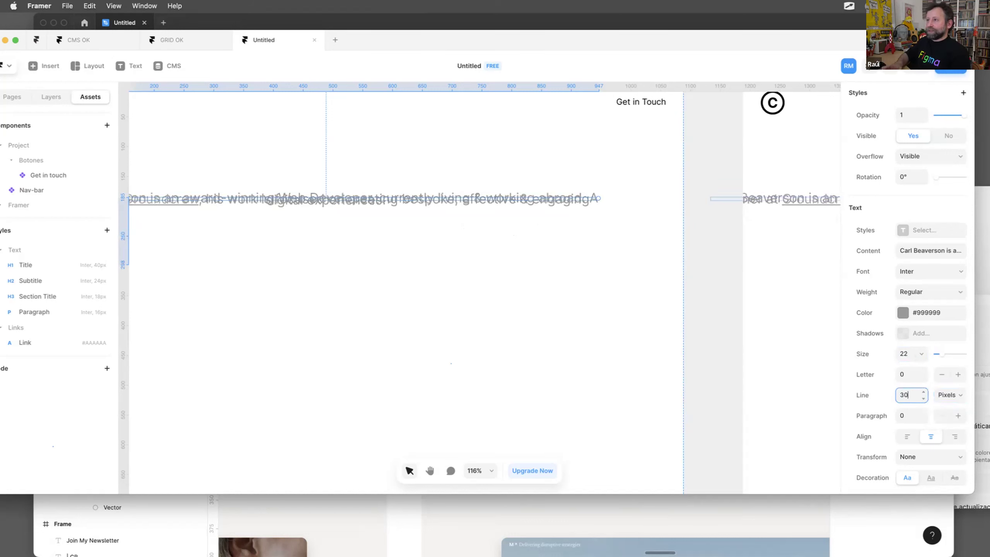
key(Return)
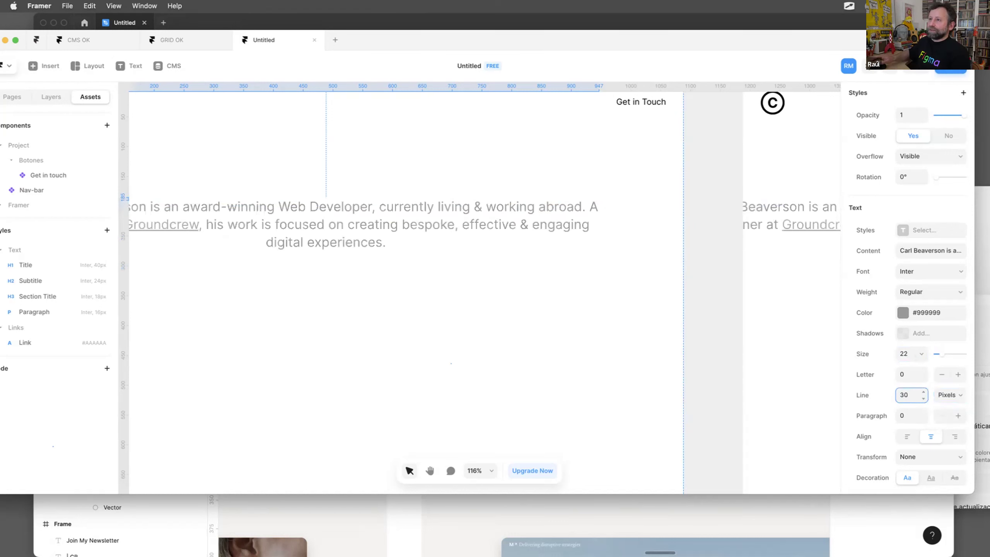
click(667, 195)
Resize the Desktop intro paragraph's box to about 876 px wide and keep it centered horizontally on the page.
click(499, 212)
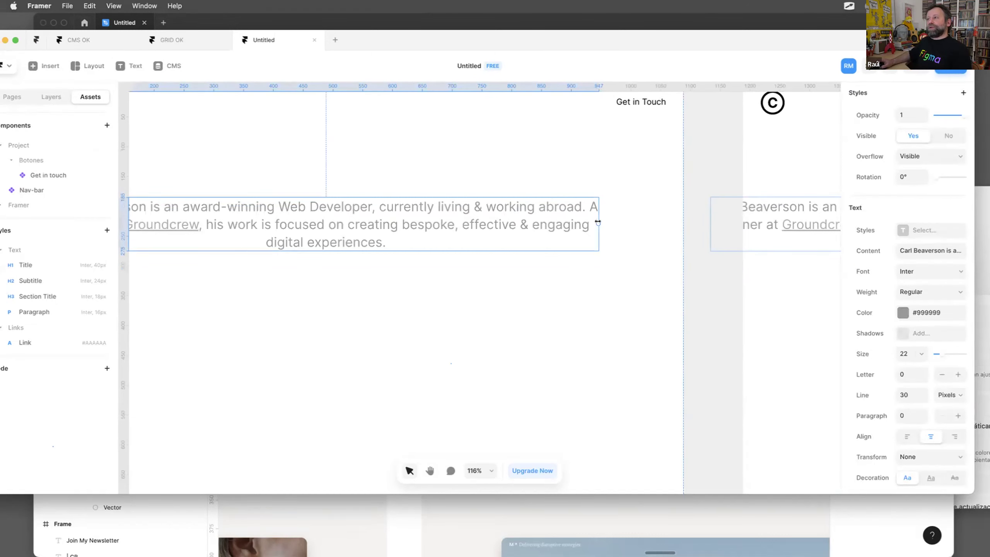
drag(545, 220, 550, 220)
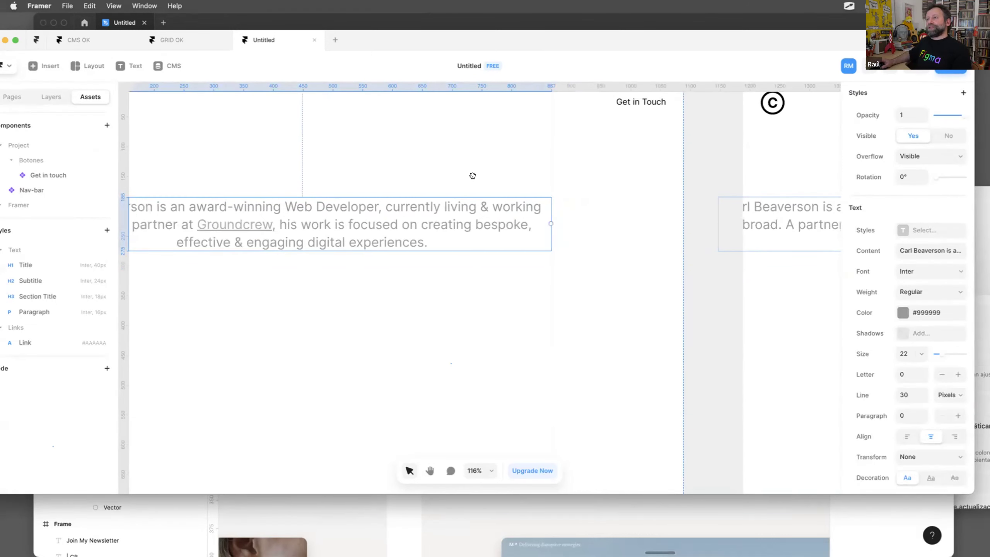
click(545, 181)
scroll(549, 217, up, 5)
scroll(550, 220, down, 10)
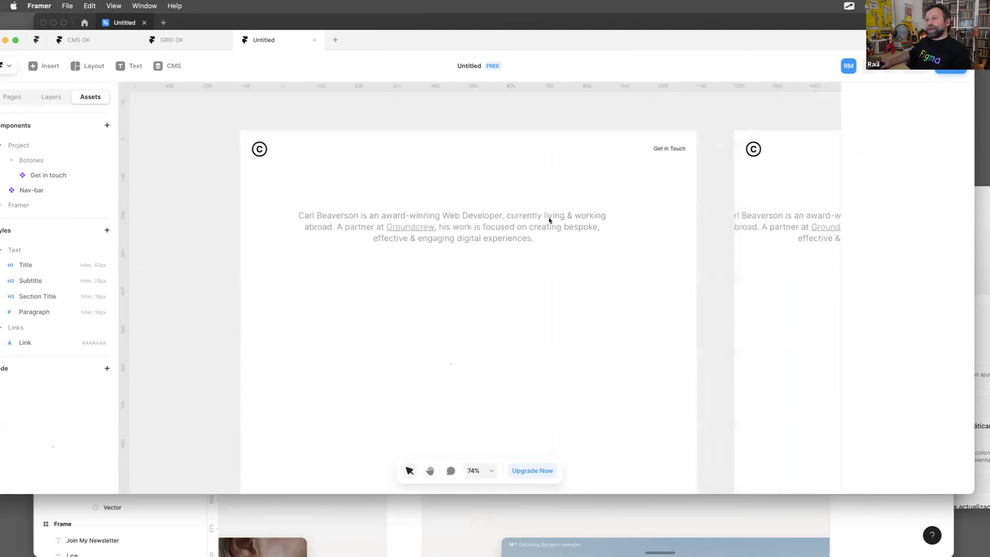
scroll(550, 221, up, 2)
drag(500, 225, 509, 226)
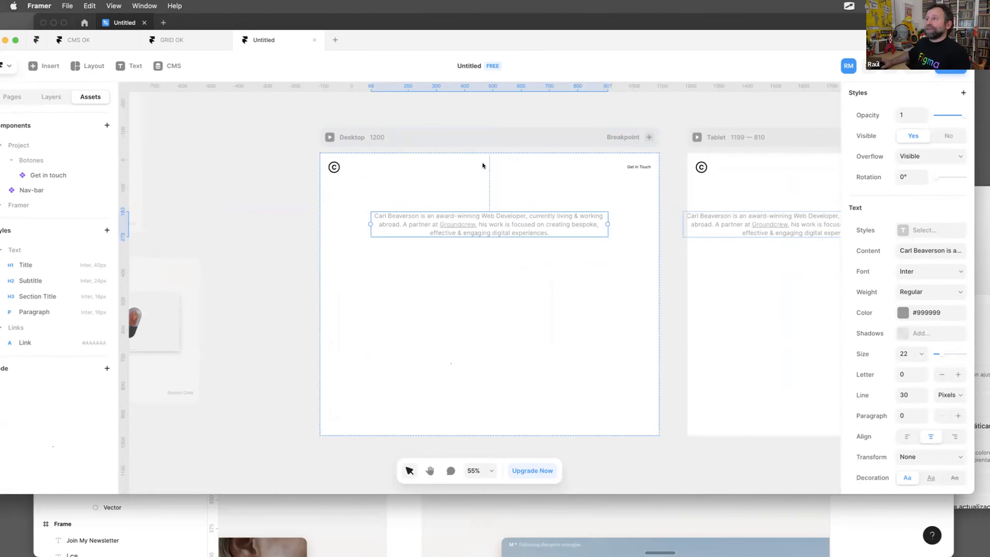
drag(893, 35, 823, 23)
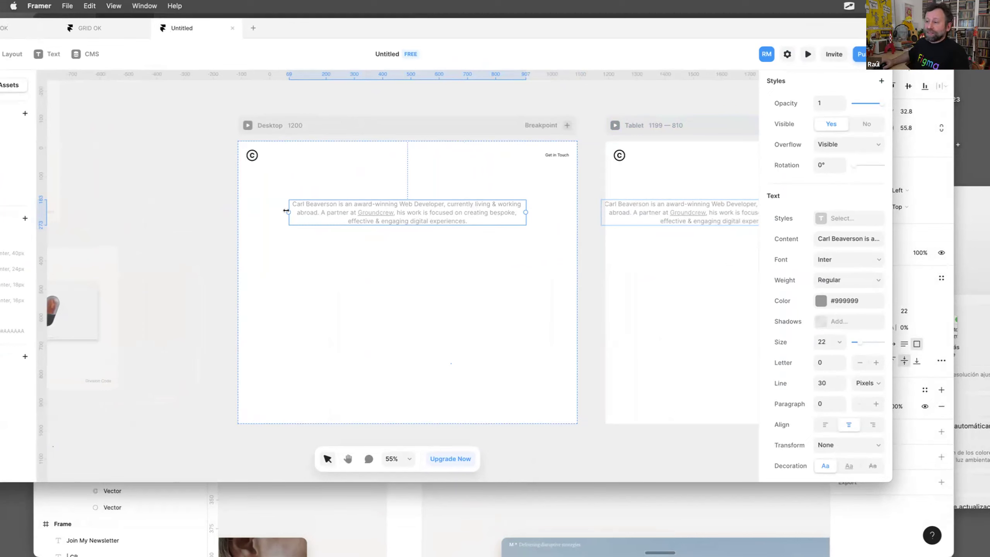
drag(286, 210, 282, 211)
drag(409, 214, 609, 170)
scroll(386, 190, down, 3)
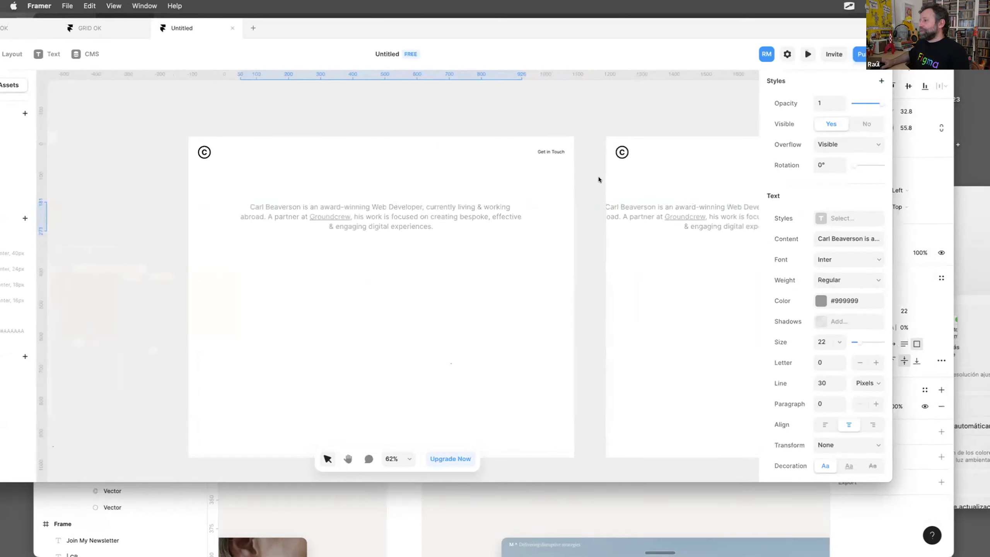
drag(386, 190, 215, 191)
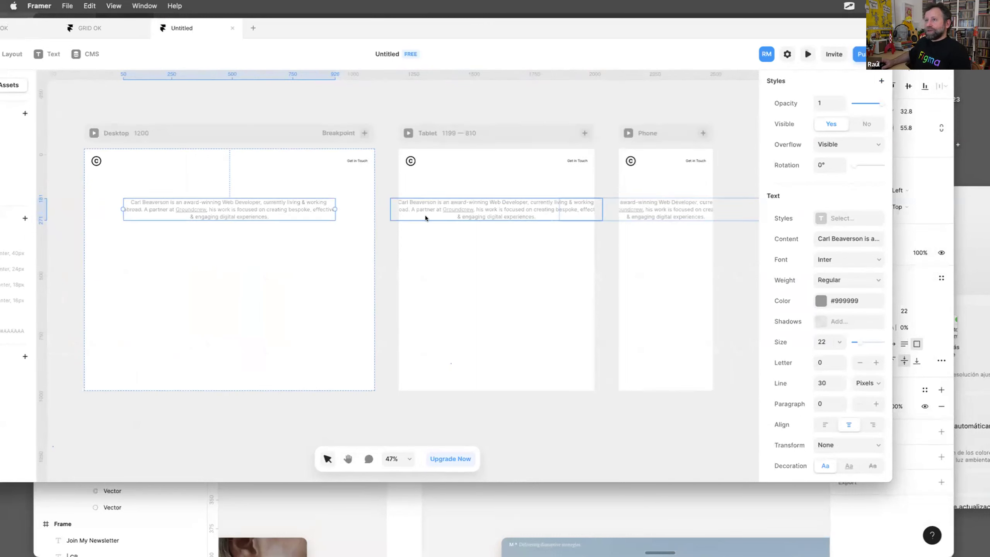
Narrow the Tablet intro paragraph to about 656 px and center it horizontally, about 203 px below the page's upper edge.
scroll(831, 202, up, 7)
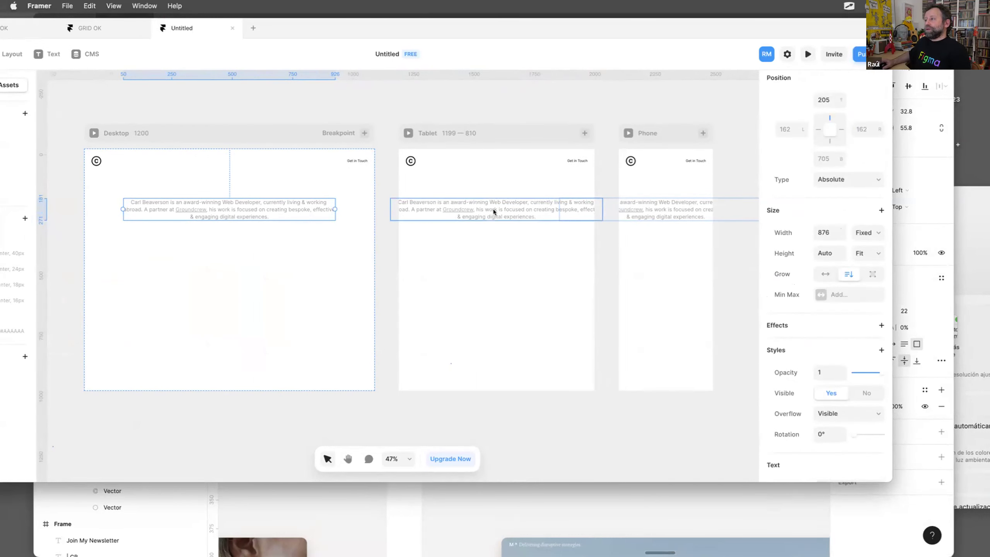
click(474, 213)
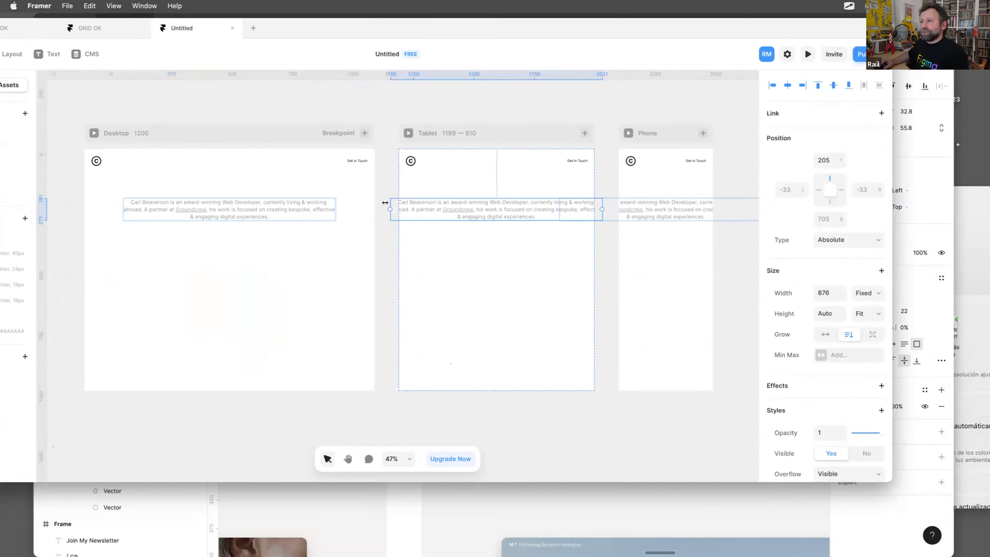
drag(387, 201, 426, 209)
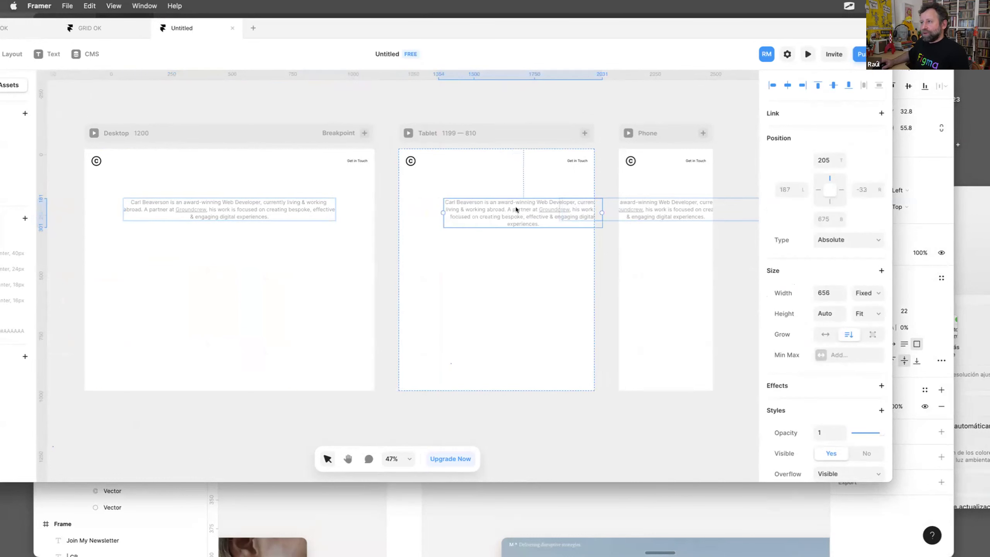
drag(500, 210, 501, 206)
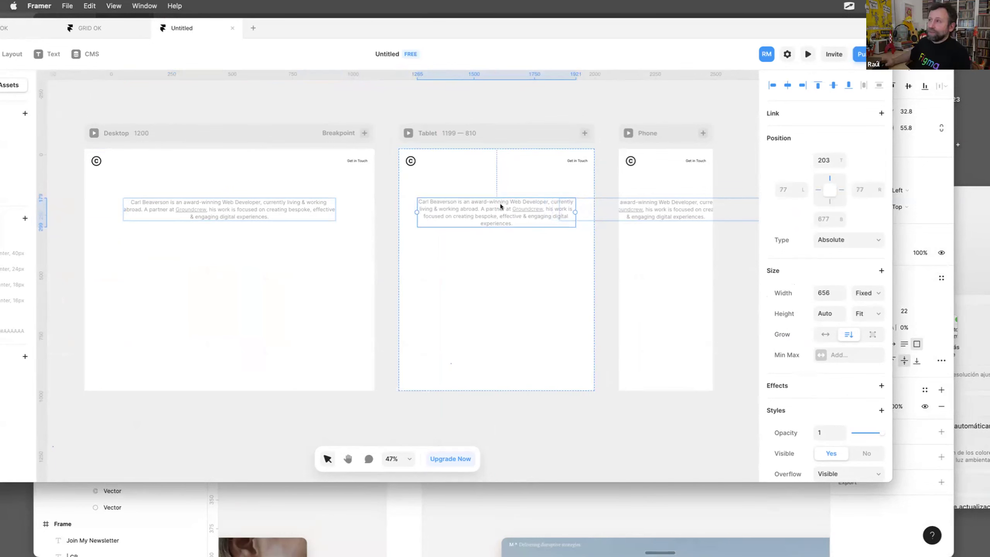
Change the Desktop intro paragraph's width type from Fixed to Relative so it scales on the Phone breakpoint.
click(628, 203)
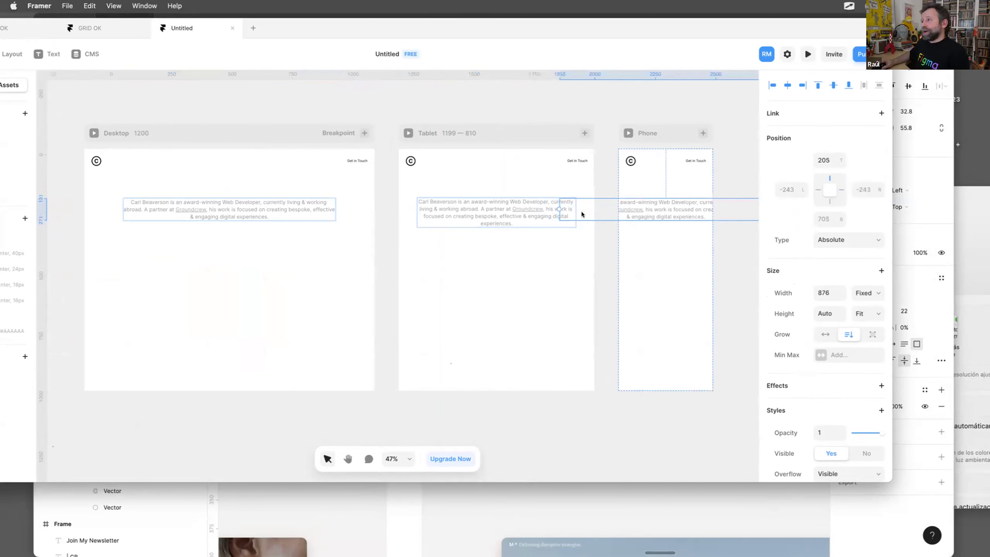
click(273, 210)
click(868, 232)
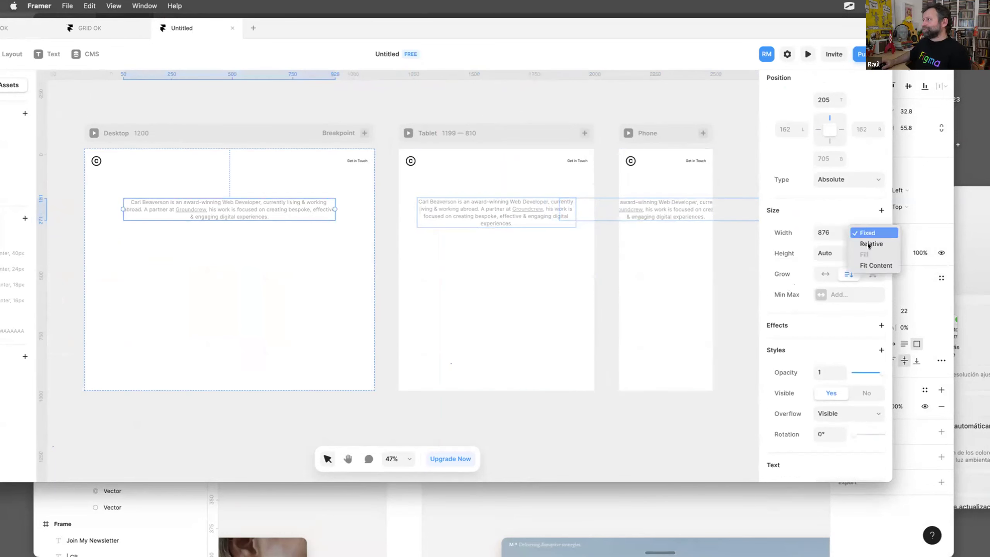
click(862, 243)
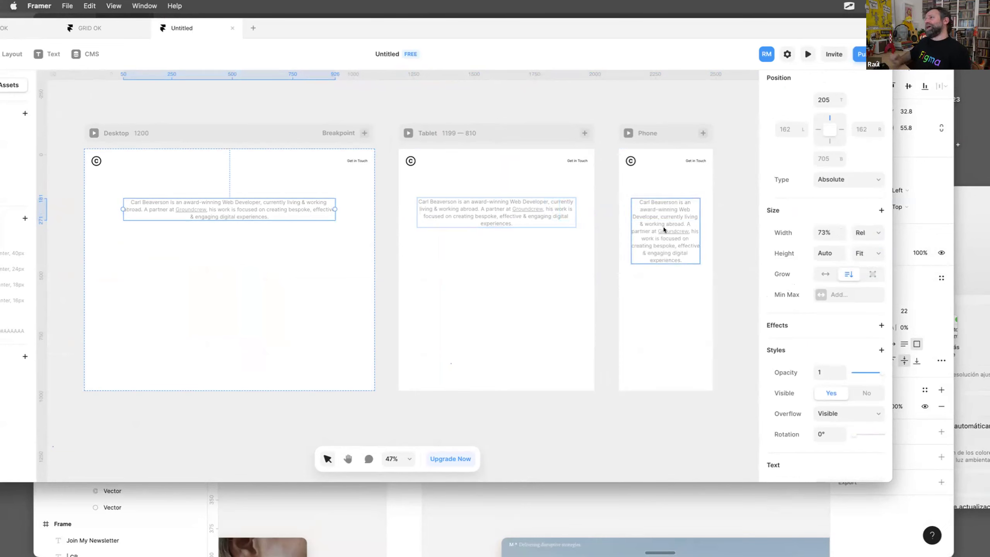
click(735, 227)
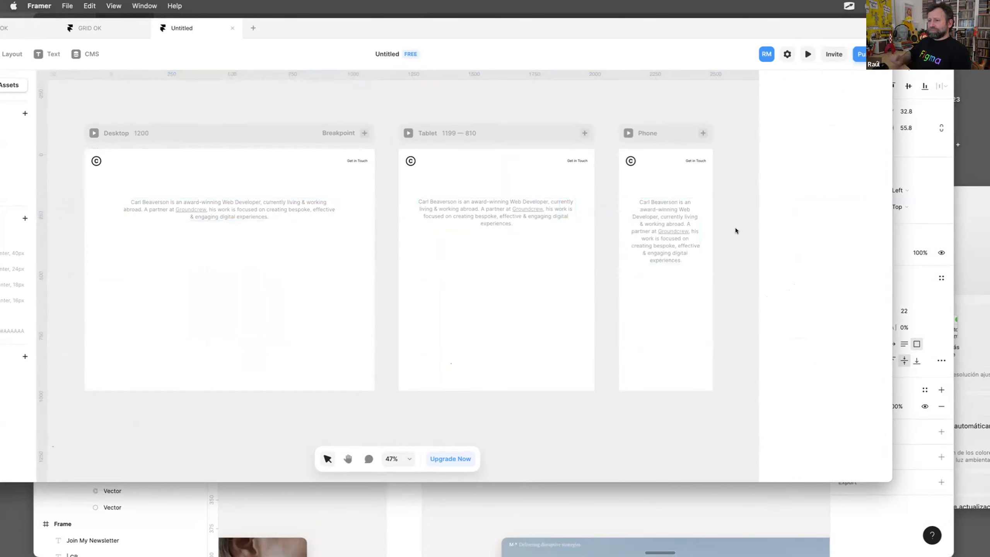
Set the Desktop intro paragraph's relative width to 72%.
click(325, 205)
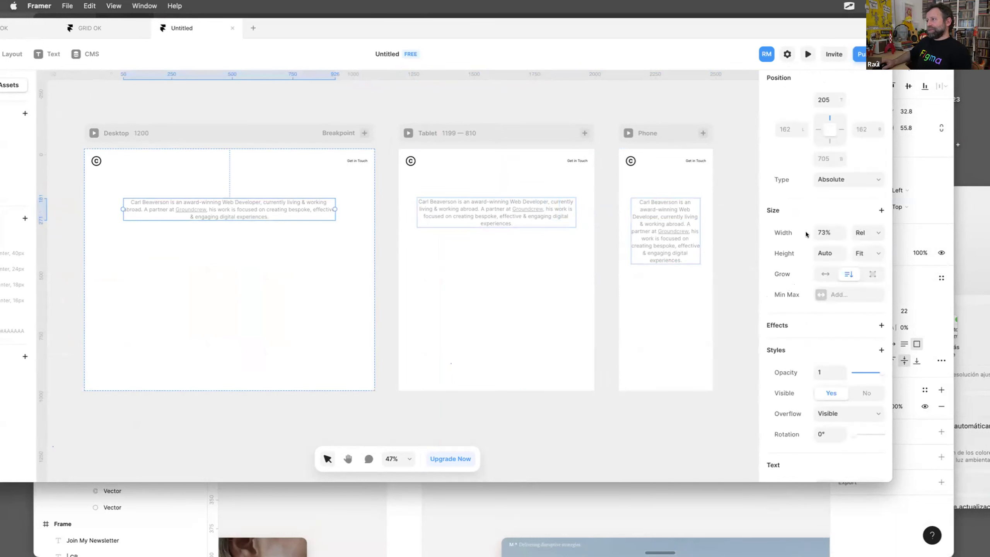
click(836, 229)
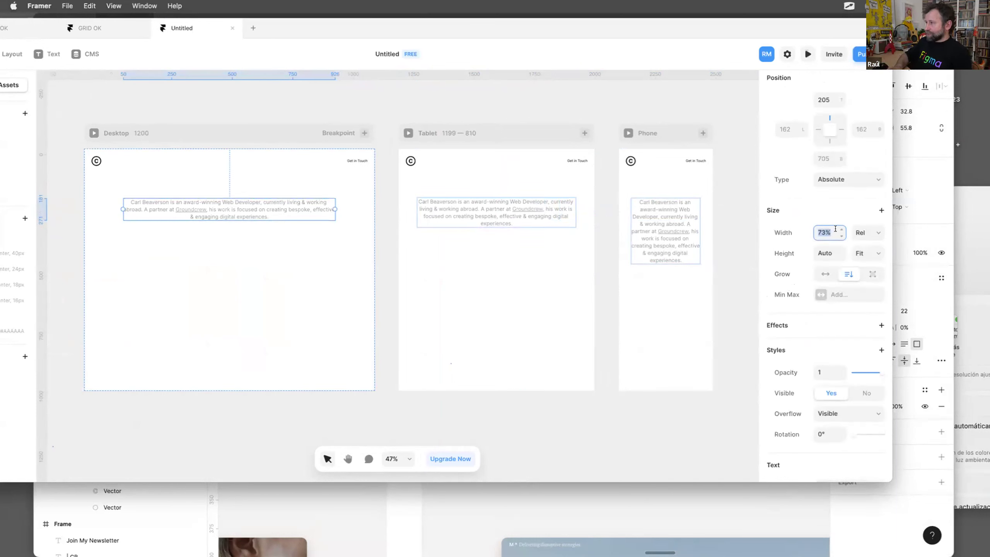
text(72)
key(Return)
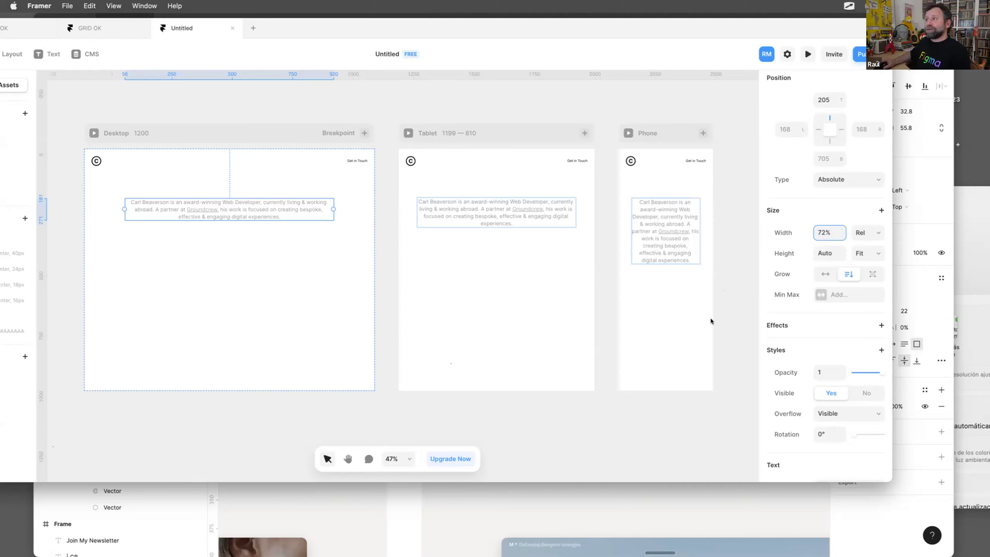
Move the intro paragraph higher in the Tablet, Phone and Desktop breakpoints, placing the Desktop one about 179 px from the page's upper edge.
drag(497, 220, 503, 203)
drag(664, 231, 664, 213)
click(721, 199)
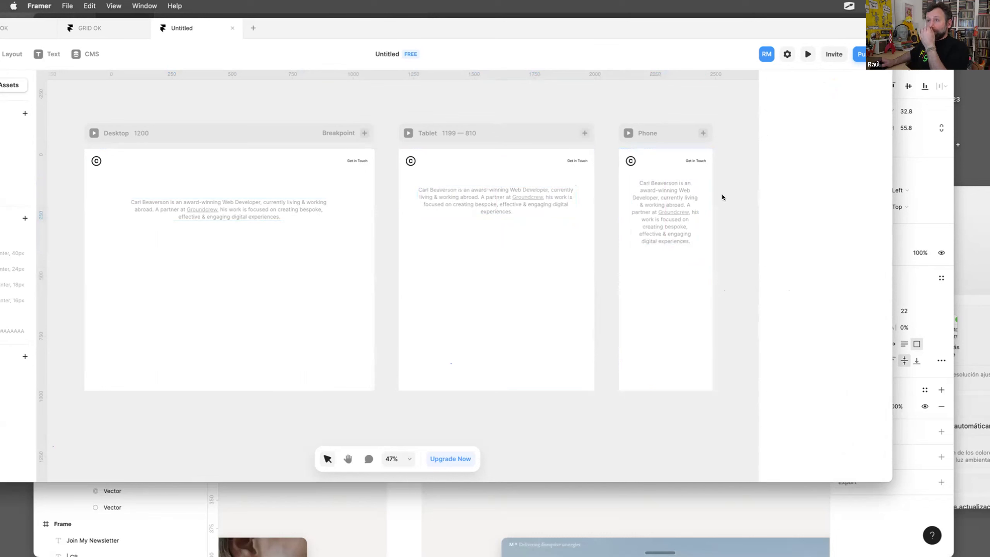
drag(243, 211, 244, 203)
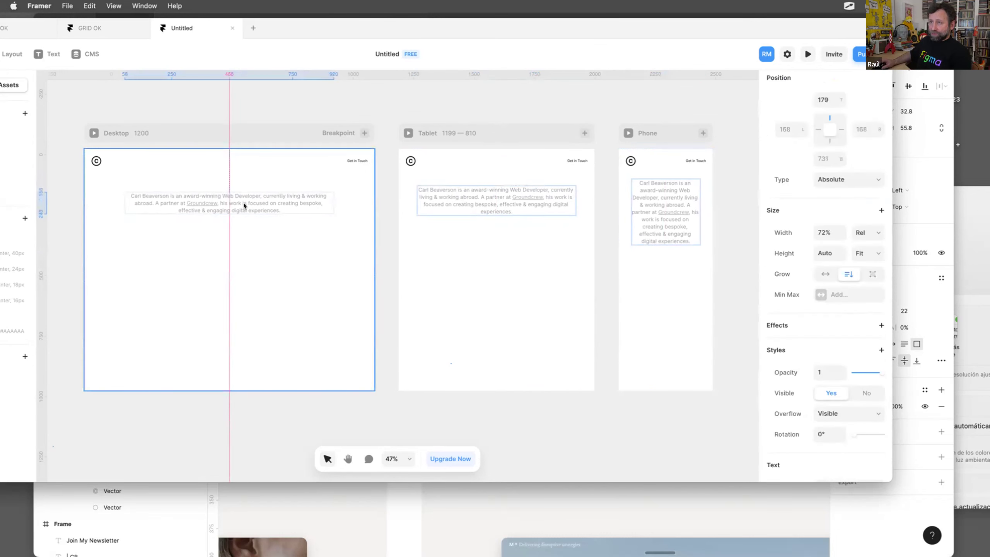
Preview the Desktop page, narrow the preview to about 1054 px to check the paragraph's responsiveness, and close it.
click(182, 129)
click(94, 133)
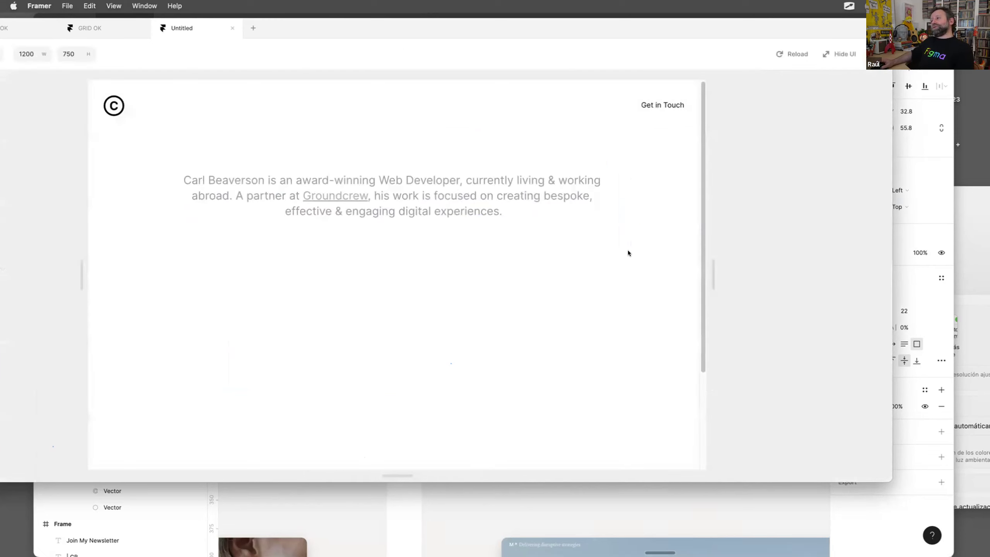
drag(707, 273, 676, 269)
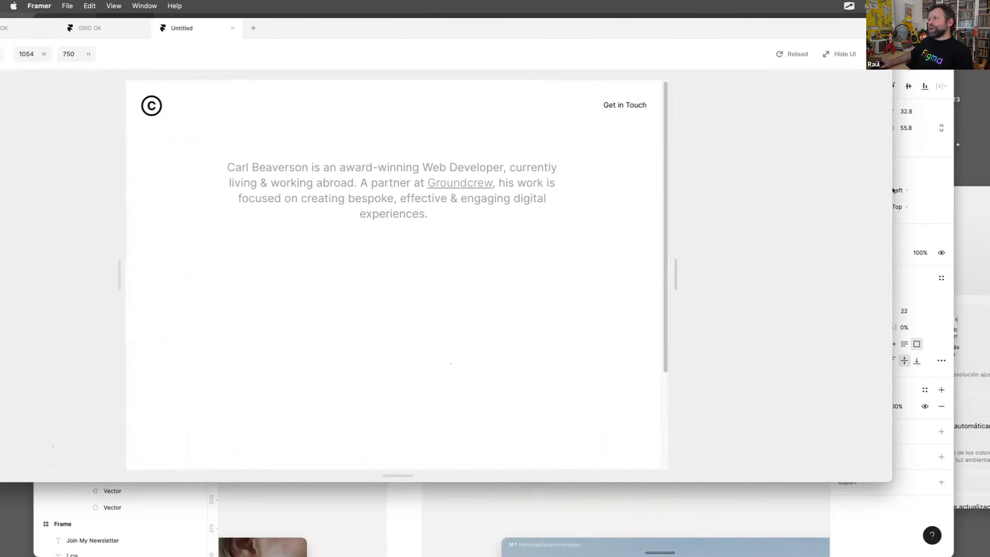
key(Escape)
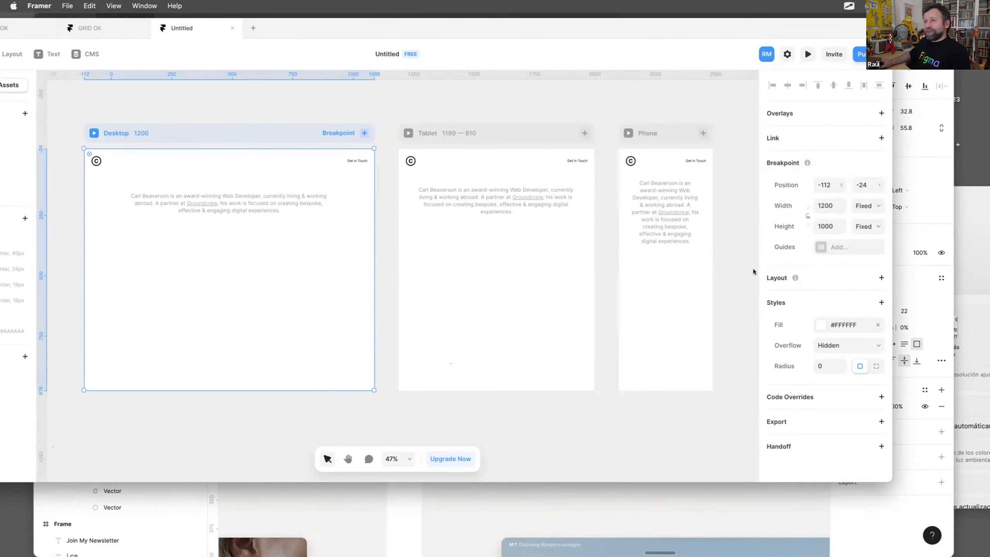
Publish the site to its free Framer domain and open the list of published versions.
click(860, 58)
click(860, 54)
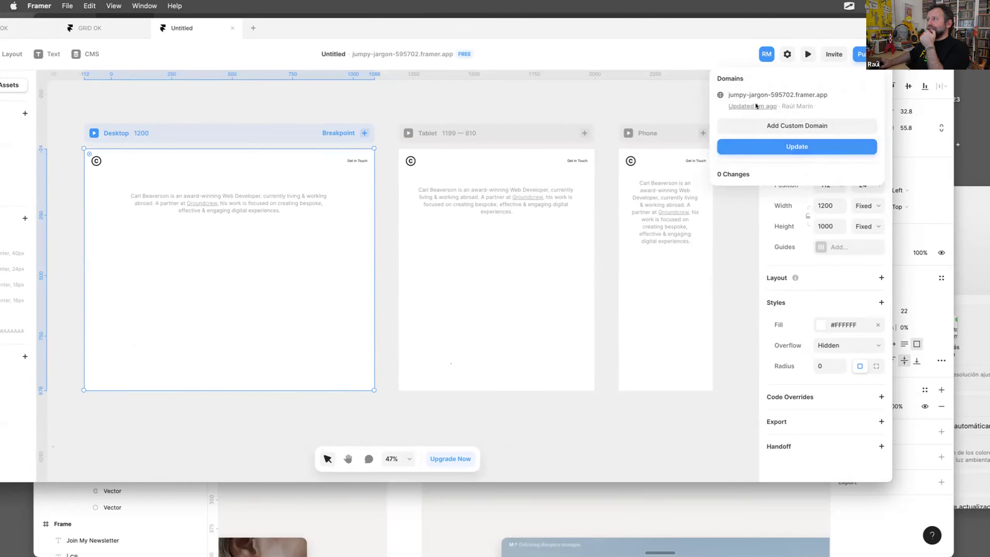
click(739, 106)
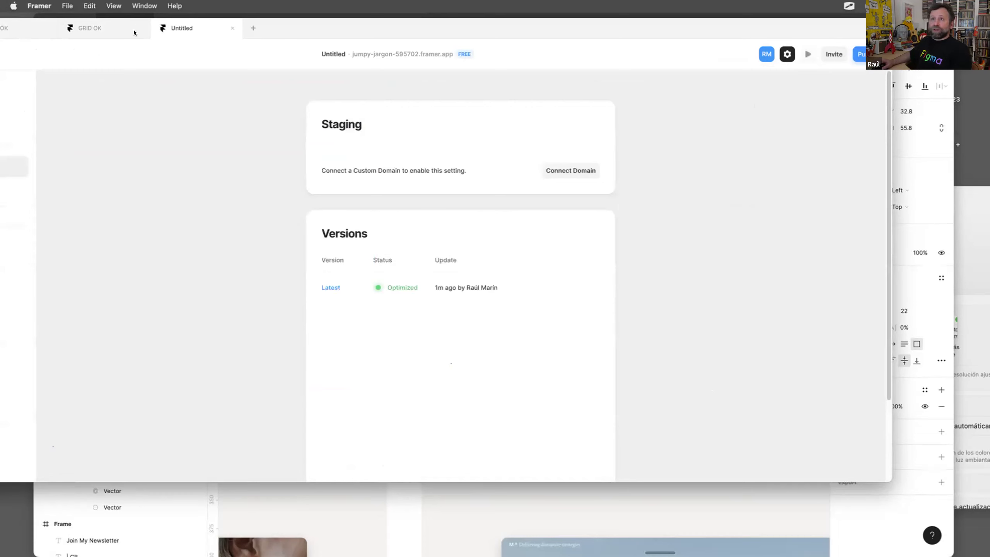
Return to the project canvas, publish the update and open the live jumpy-jargon-595702.framer.app page.
drag(258, 24, 350, 25)
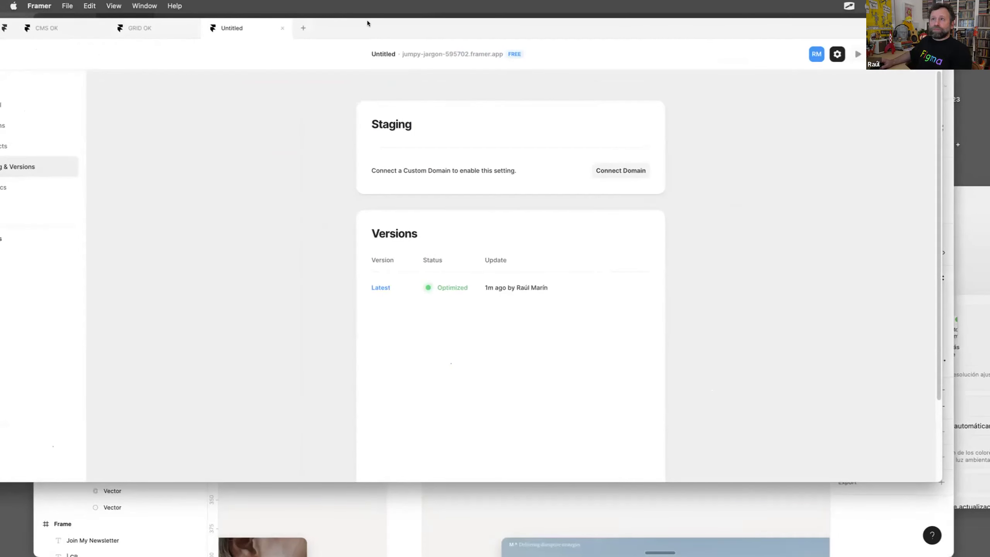
click(13, 52)
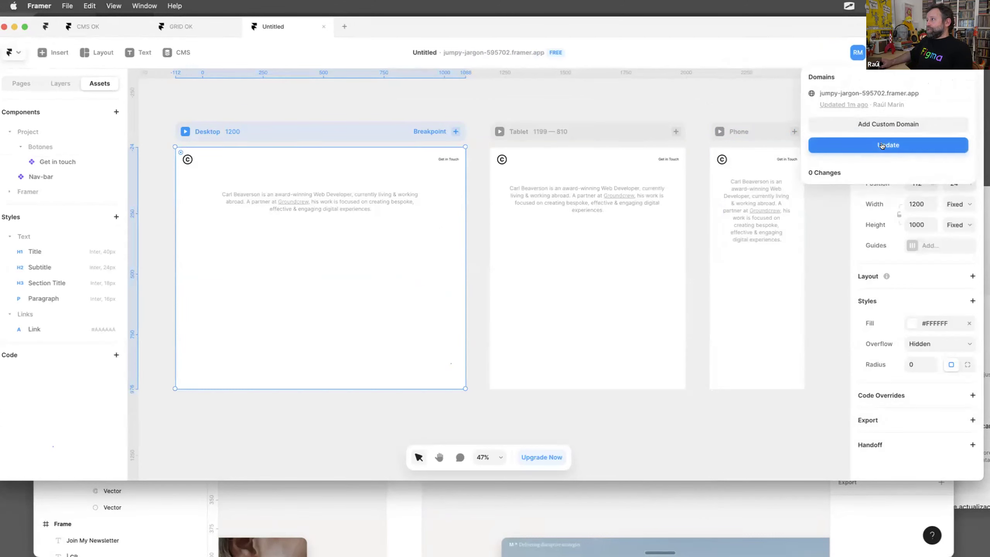
click(883, 145)
click(871, 94)
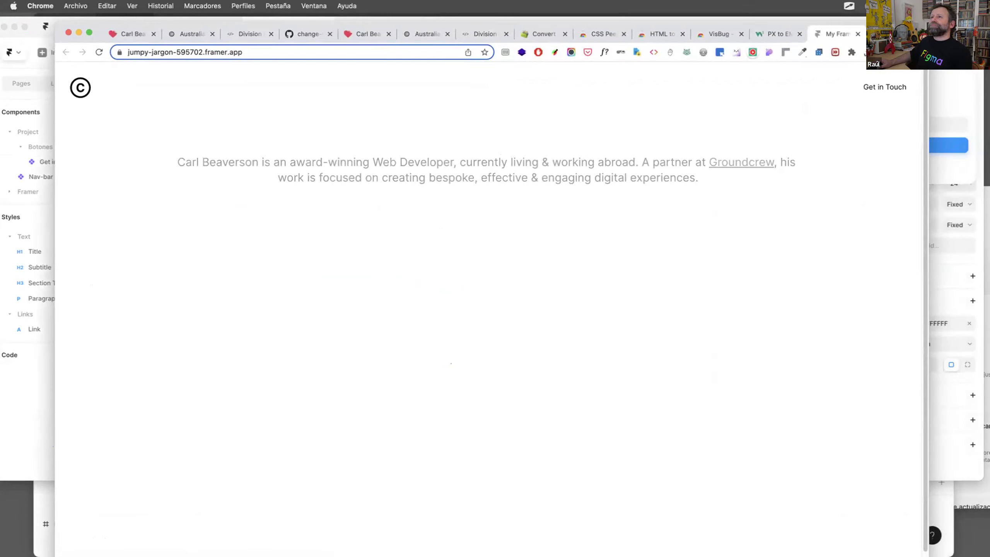
Narrow the browser window and highlight parts of the live page's intro paragraph to check the text selection colour.
drag(921, 91, 725, 121)
drag(143, 159, 418, 196)
key(super+m)
click(285, 157)
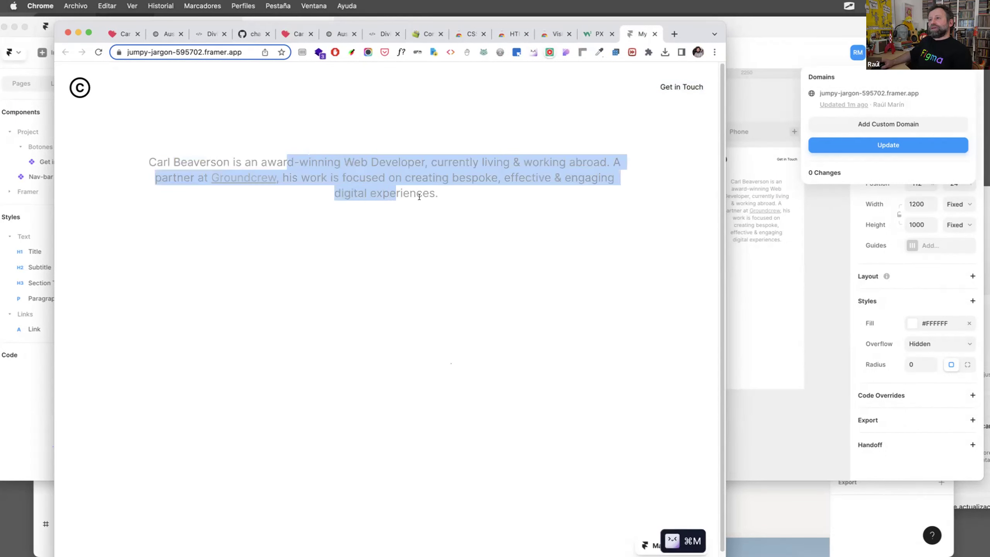
mouse_move(311, 177)
mouse_down()
mouse_move(276, 167)
mouse_move(308, 161)
mouse_up()
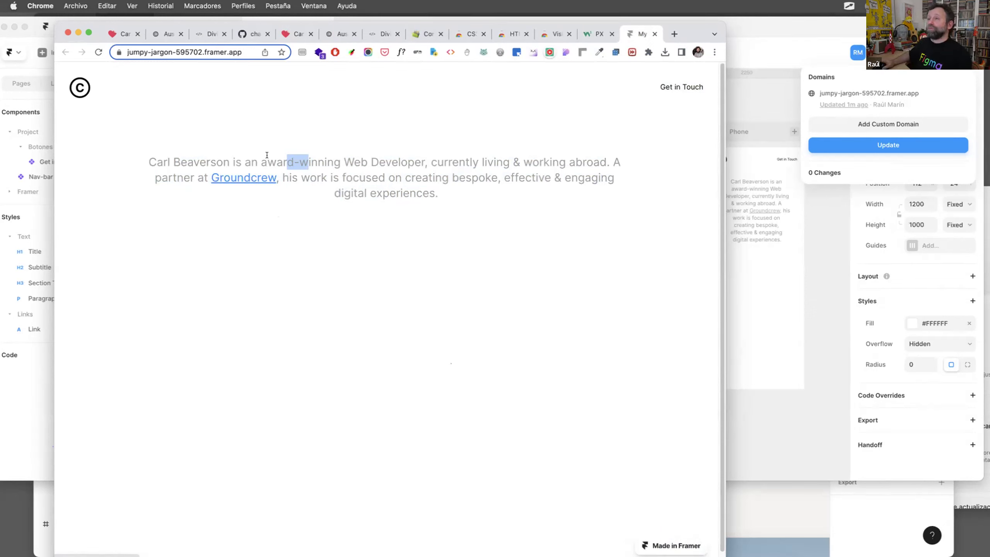
drag(150, 162, 257, 164)
key(super+m)
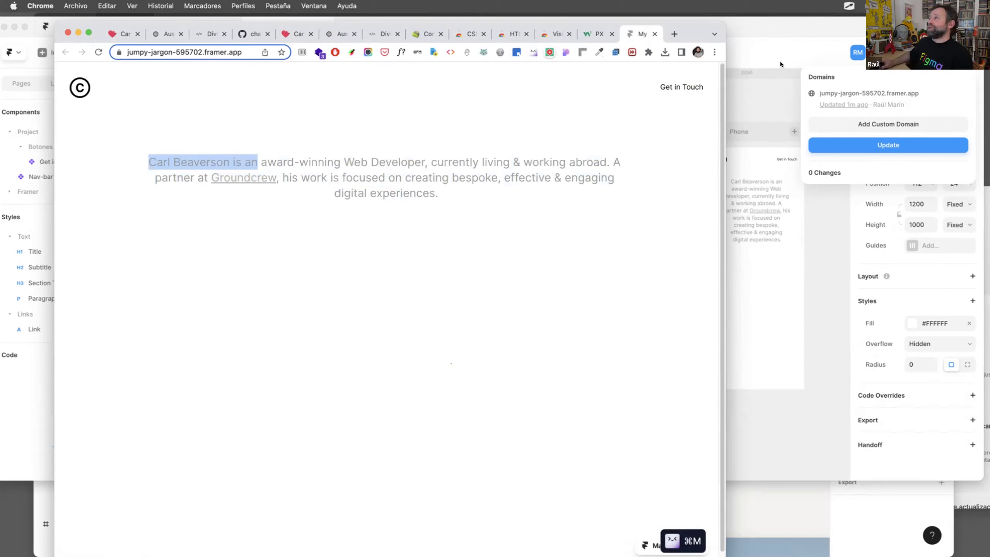
Switch to the original portfolio site, highlight its intro paragraph and inspect that element in DevTools.
click(167, 34)
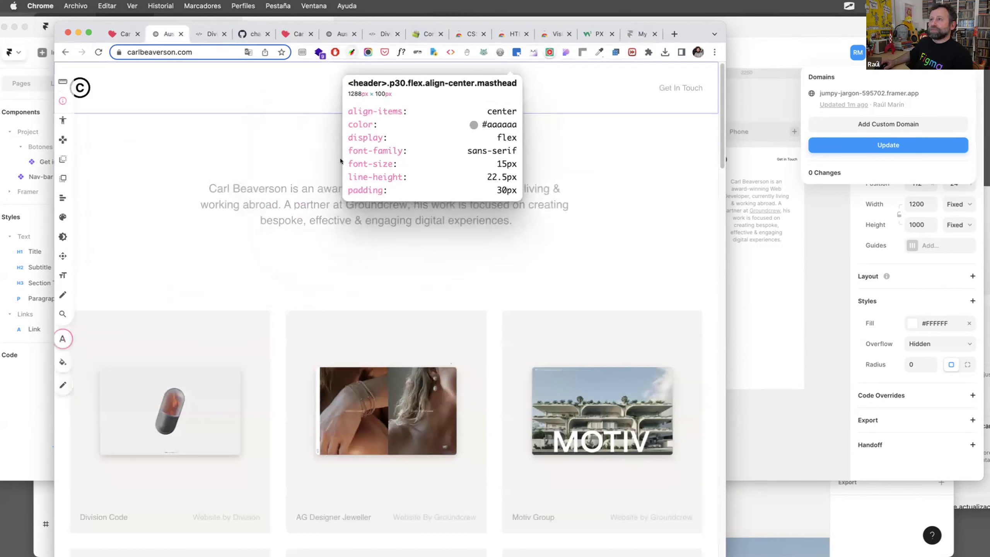
key(Escape)
drag(210, 188, 309, 220)
right_click(285, 185)
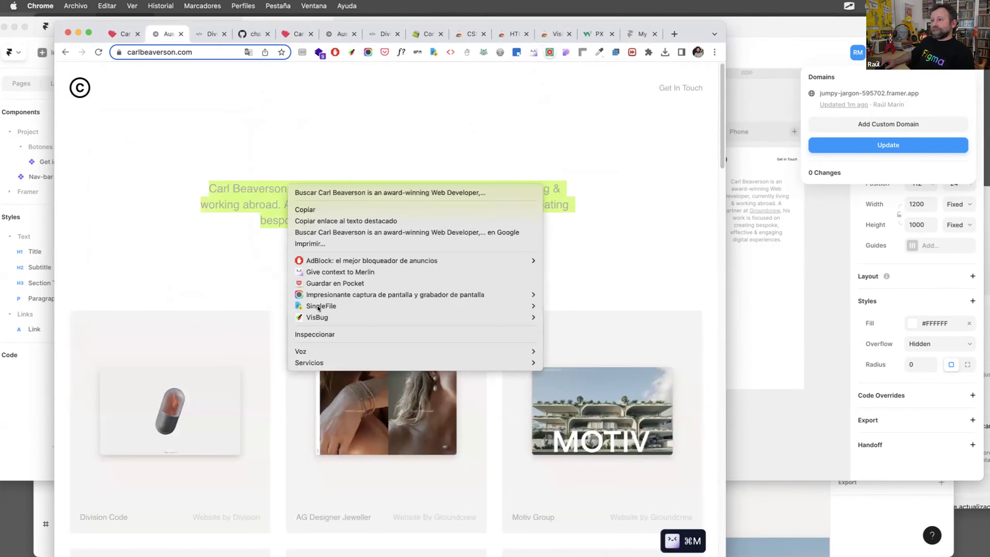
click(318, 332)
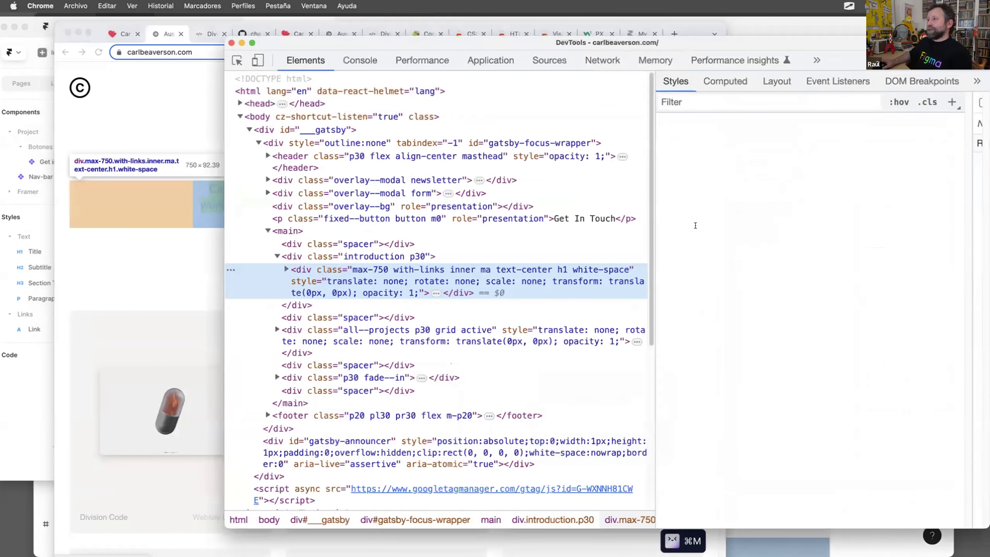
Locate the body ::selection background colour in the inspected paragraph's styles.
drag(608, 42, 444, 25)
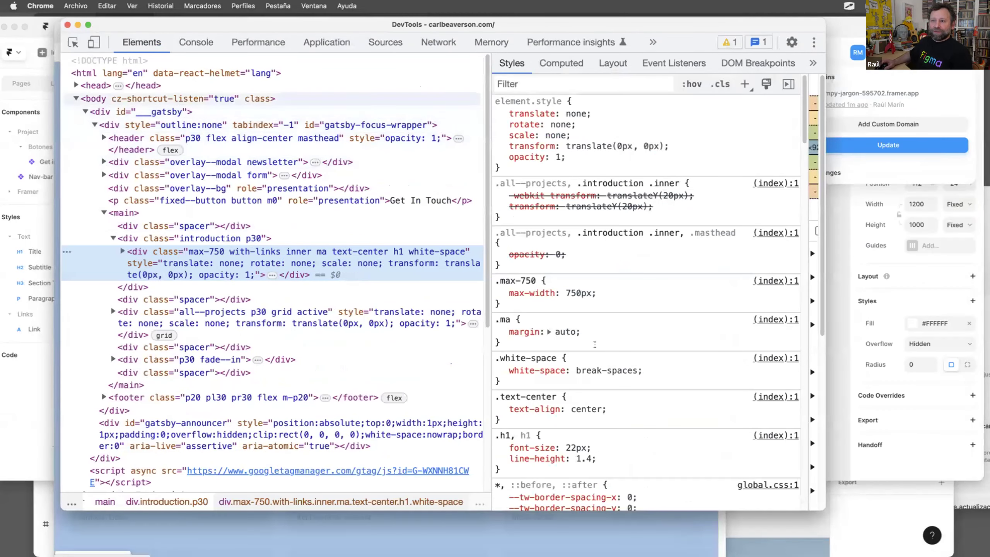
scroll(613, 335, down, 4)
scroll(614, 335, down, 10)
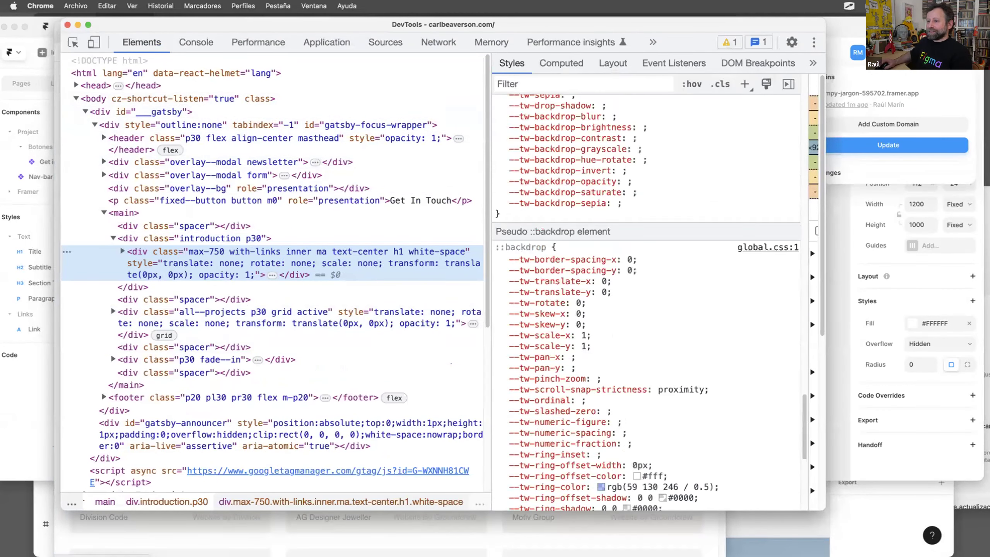
scroll(83, 438, down, 2)
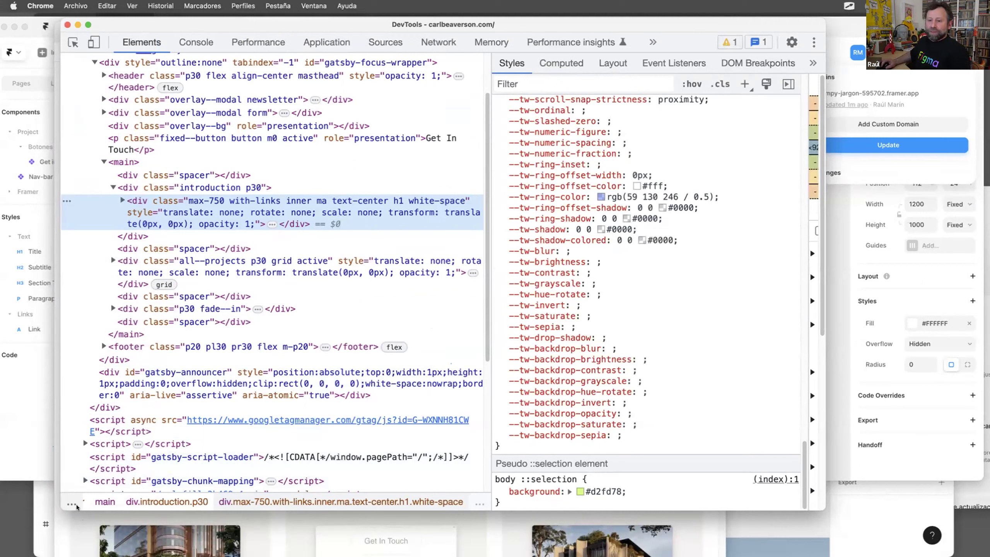
drag(77, 510, 80, 426)
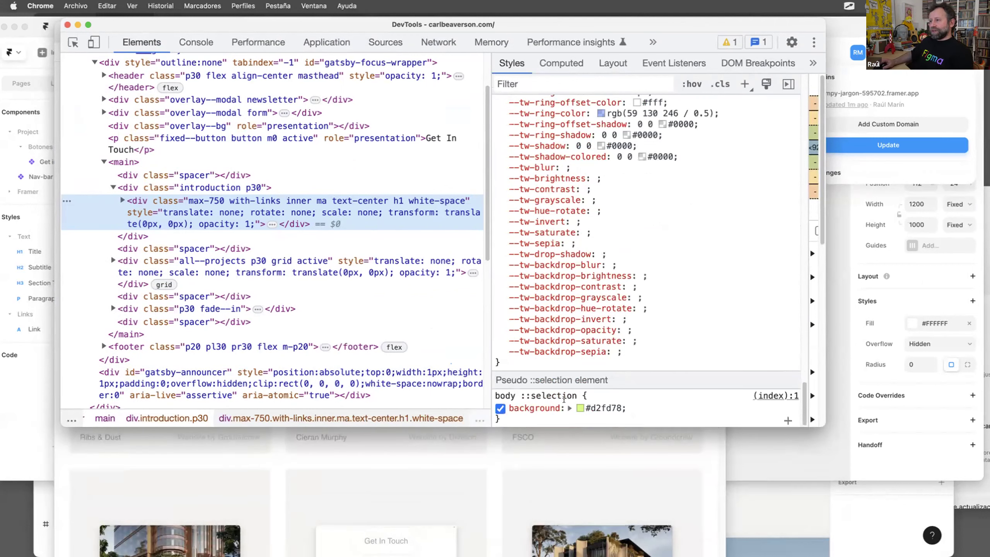
click(606, 407)
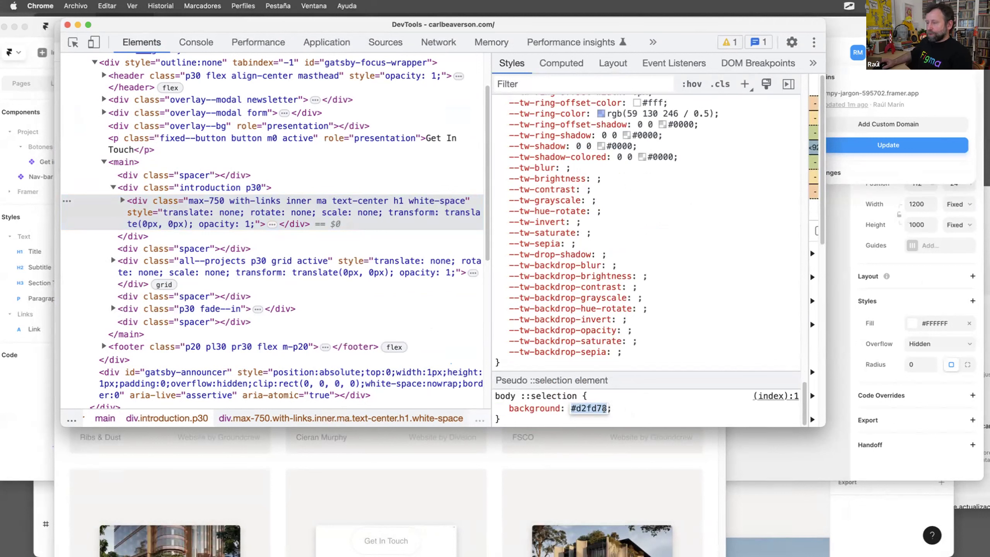
key(Return)
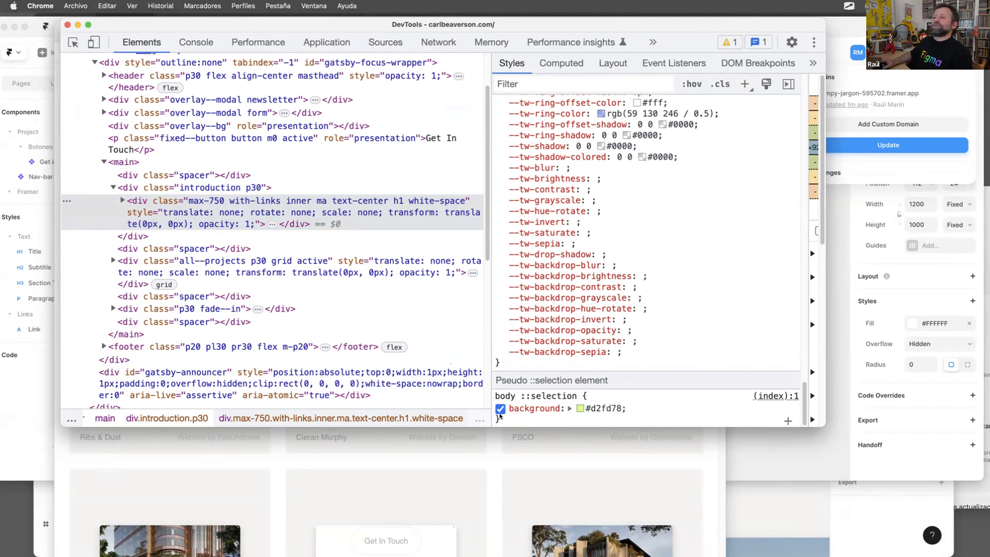
Switch back to Framer, add a code override to the Desktop breakpoint and view its file options.
click(29, 400)
drag(1, 25, 53, 25)
key(ctrl+alt+Return)
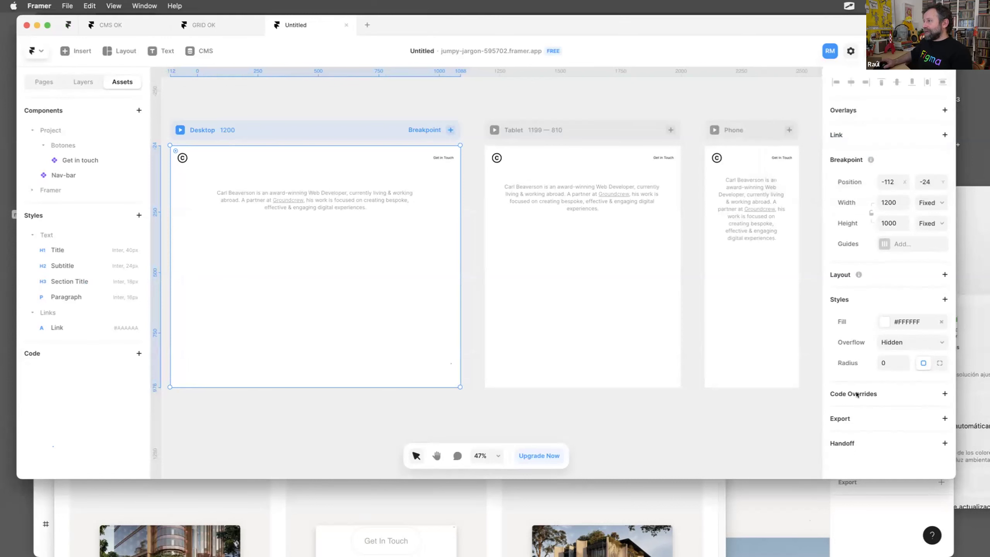
click(881, 388)
click(893, 413)
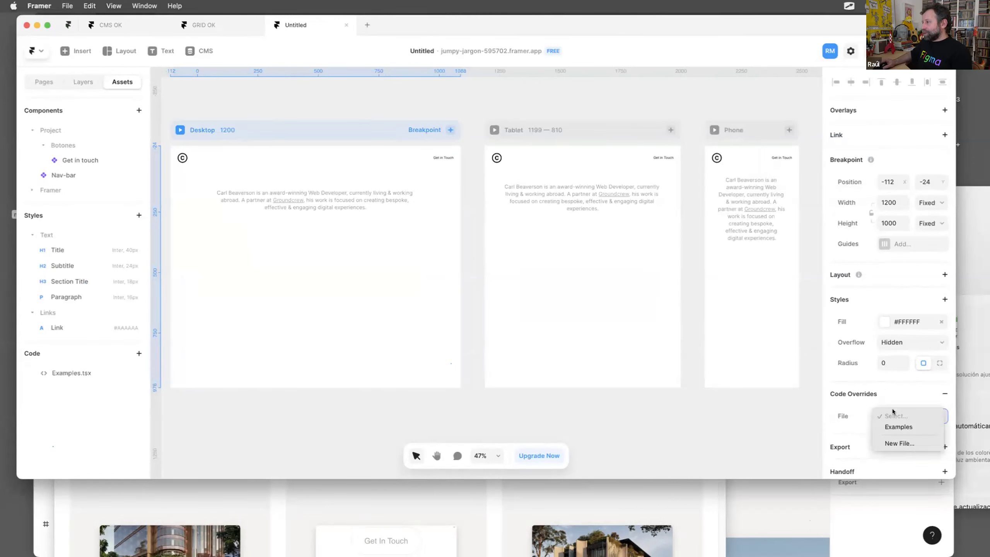
click(853, 397)
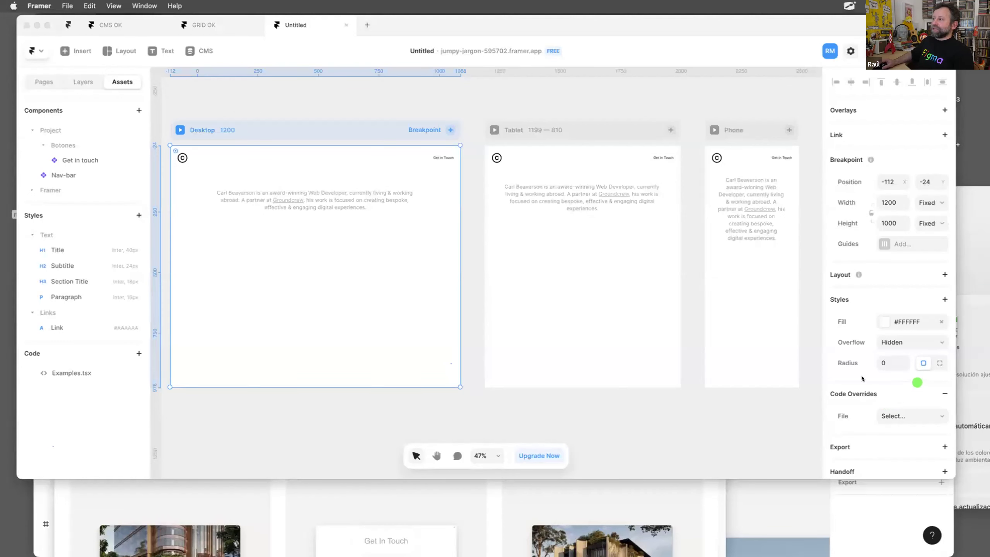
mouse_move(925, 383)
mouse_down()
mouse_move(846, 380)
mouse_move(876, 429)
mouse_up()
mouse_move(942, 428)
mouse_down()
mouse_move(961, 387)
mouse_move(900, 375)
mouse_up()
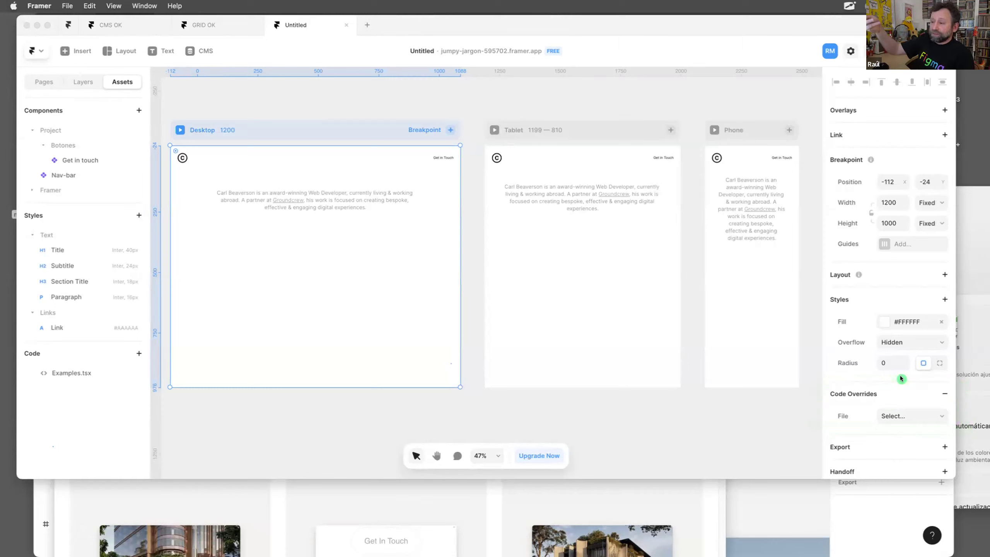
mouse_move(899, 385)
mouse_down()
mouse_move(814, 388)
mouse_move(879, 432)
mouse_up()
drag(959, 403, 869, 383)
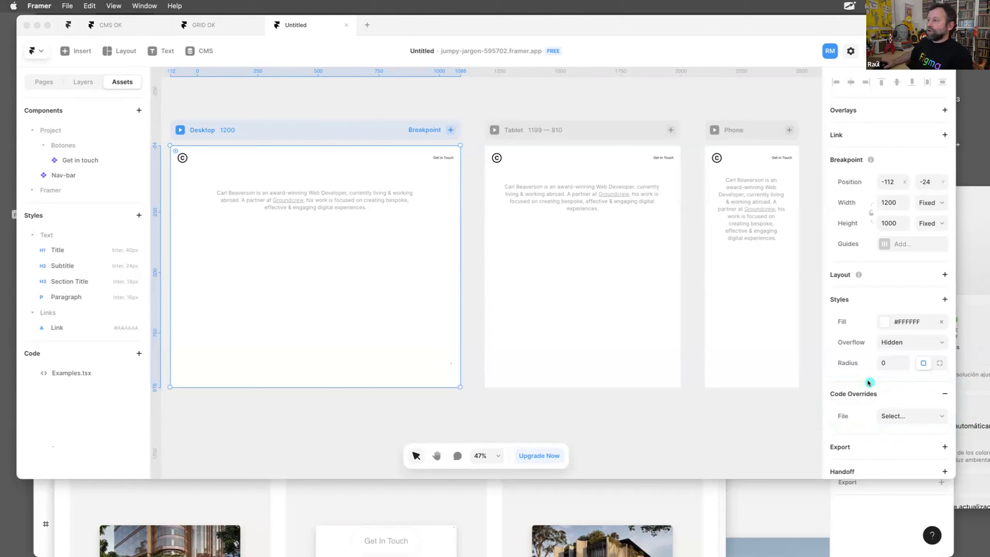
key(Escape)
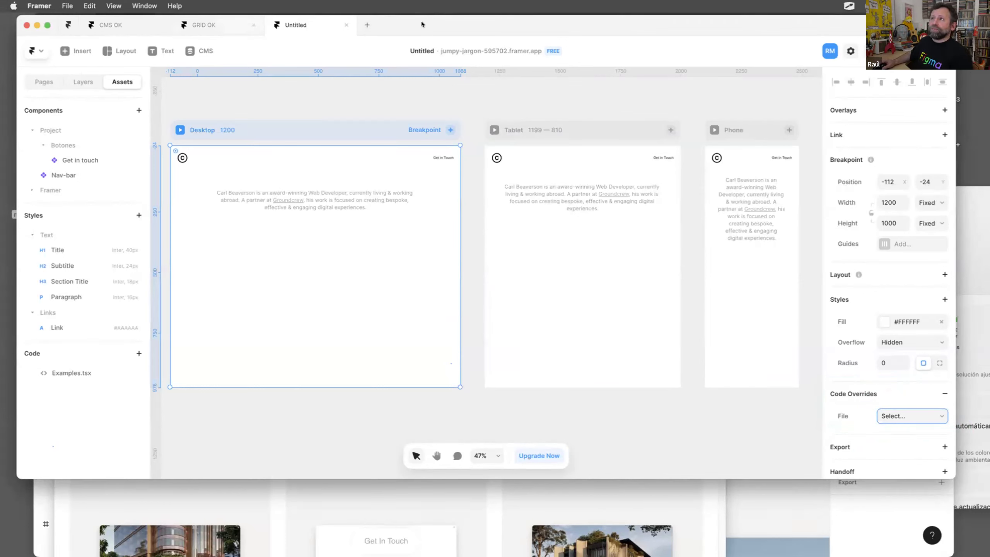
Move the Framer and DevTools windows out of the way and open the change-hightlight gist in Chrome.
drag(421, 25, 425, 87)
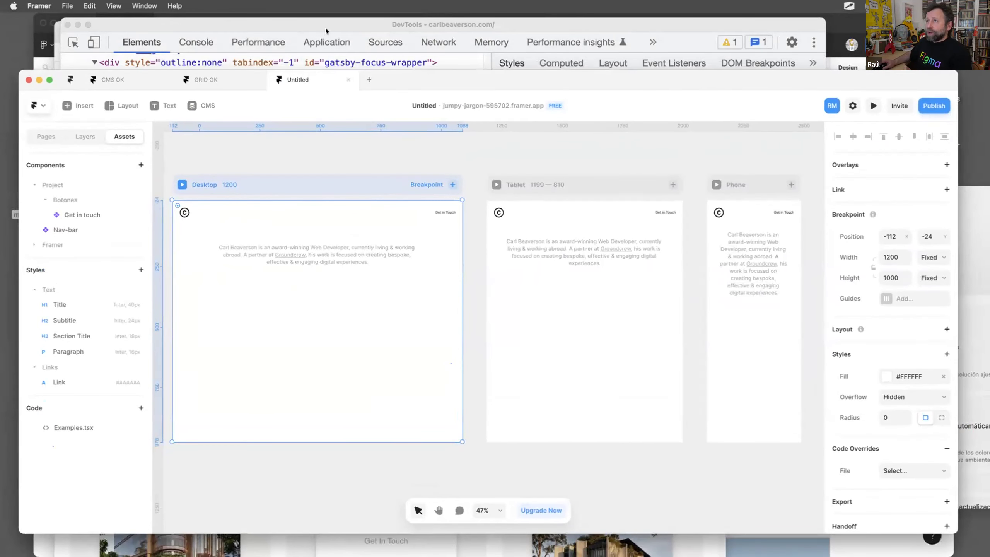
drag(334, 20, 328, 76)
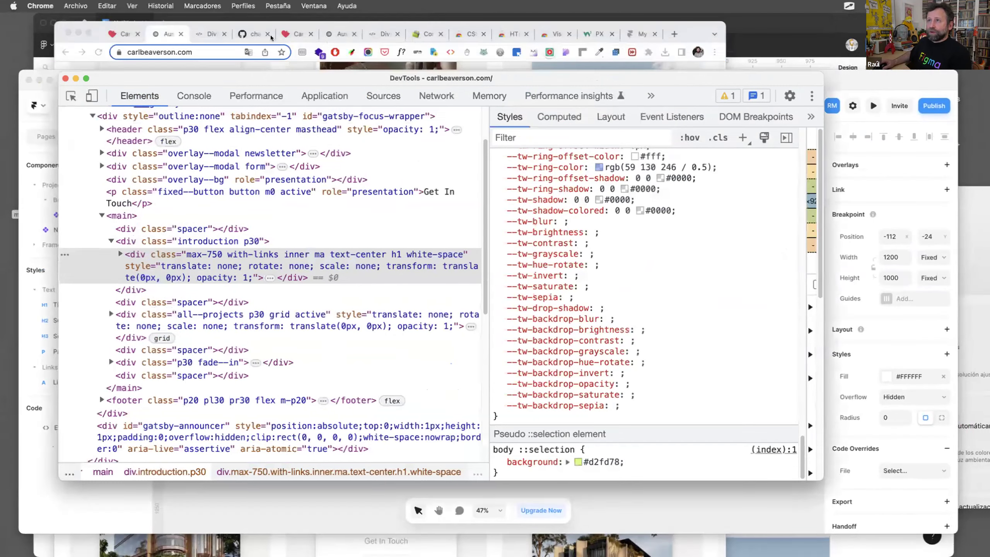
click(254, 34)
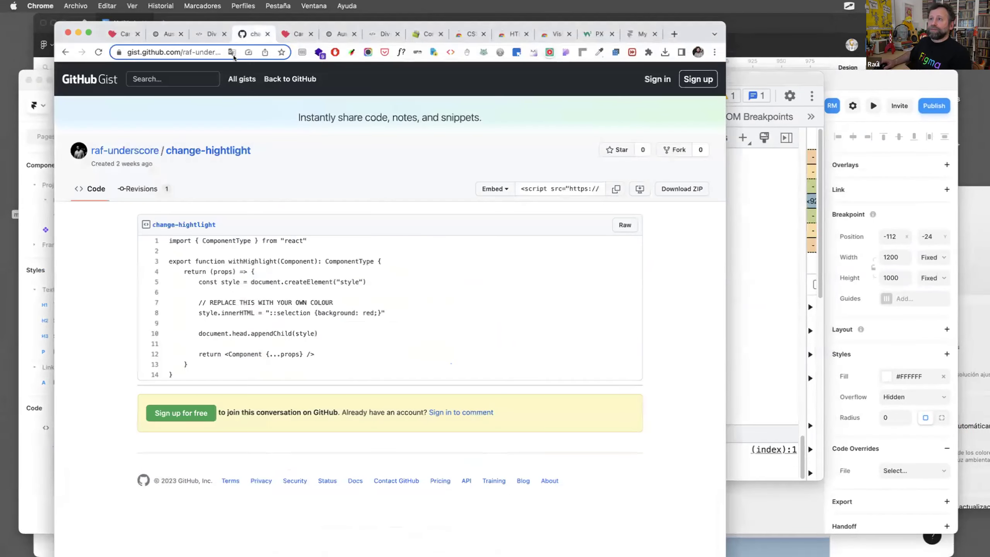
click(183, 49)
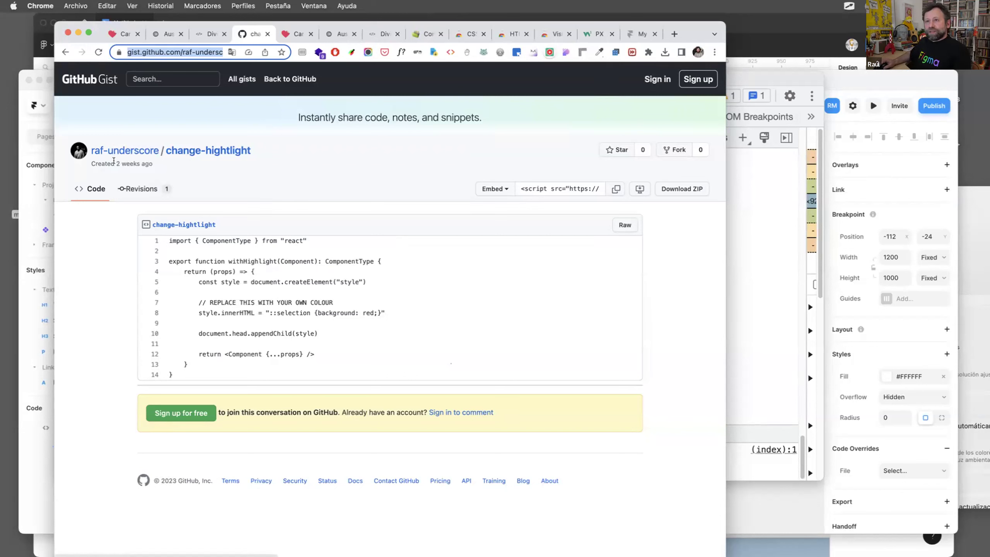
drag(153, 164, 116, 164)
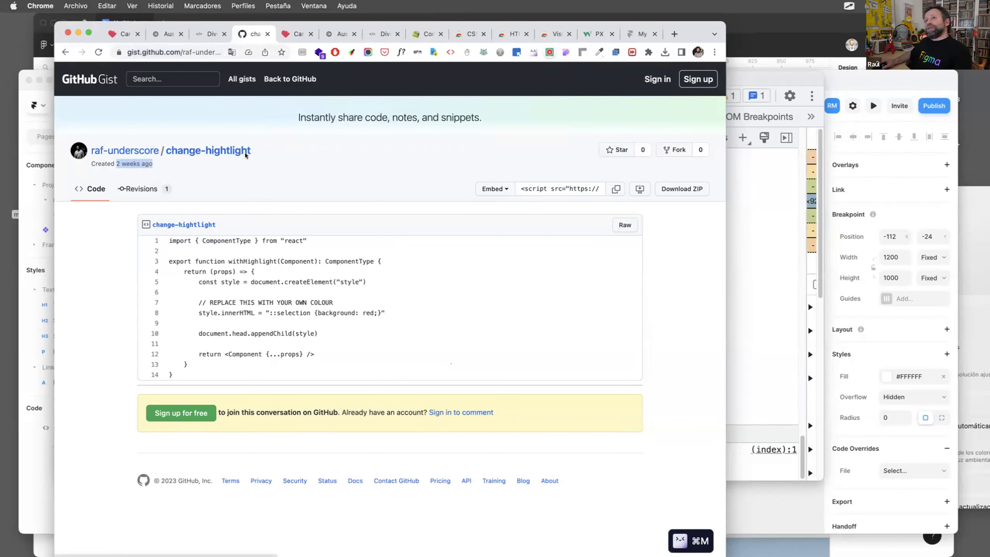
drag(253, 151, 168, 155)
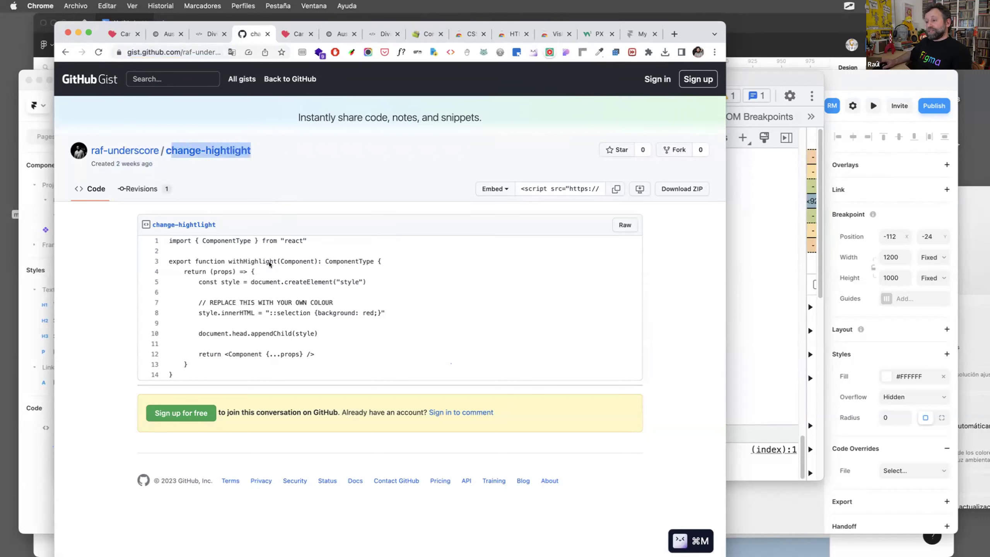
Examine the gist's withHighlight override code, especially the ::selection background colour set on line 8.
drag(175, 243, 243, 372)
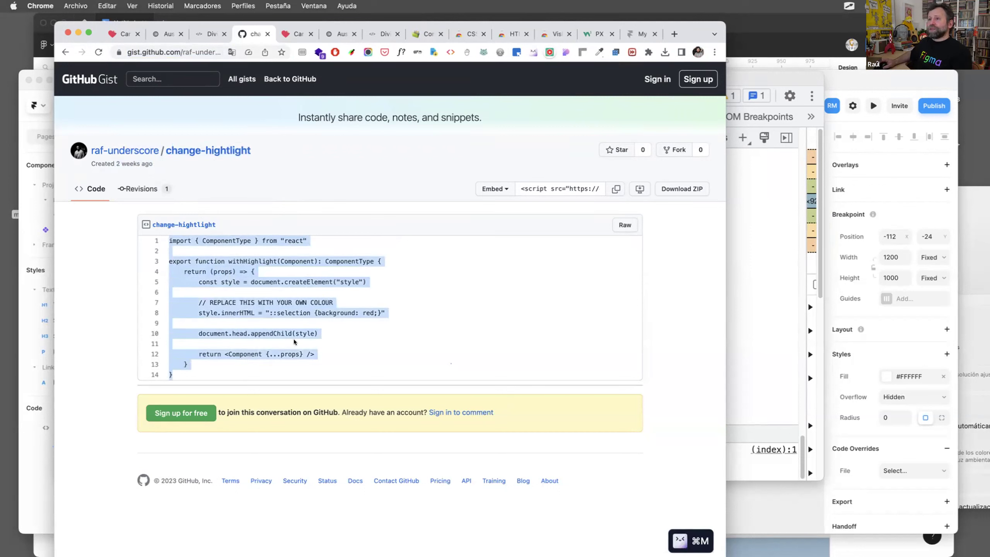
click(197, 363)
drag(179, 373, 168, 236)
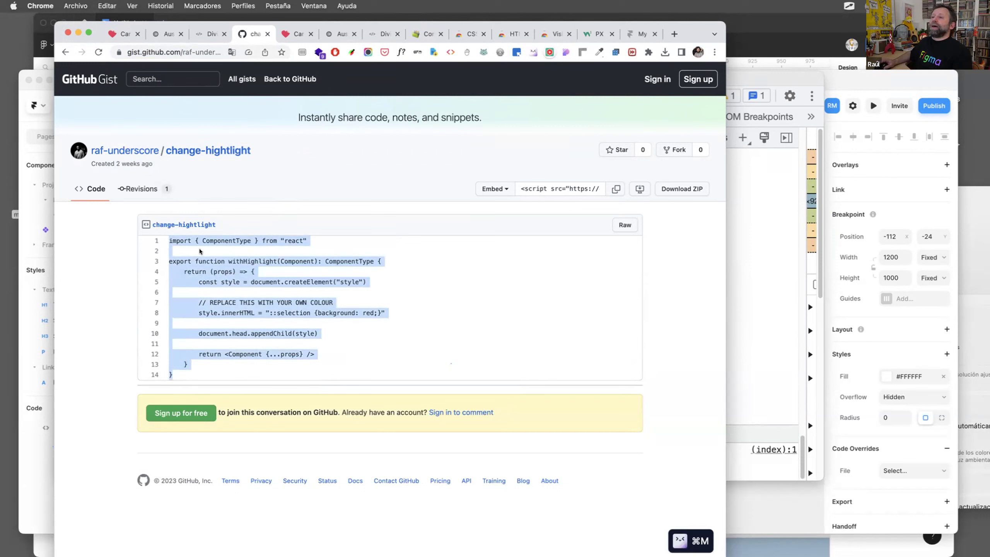
click(323, 311)
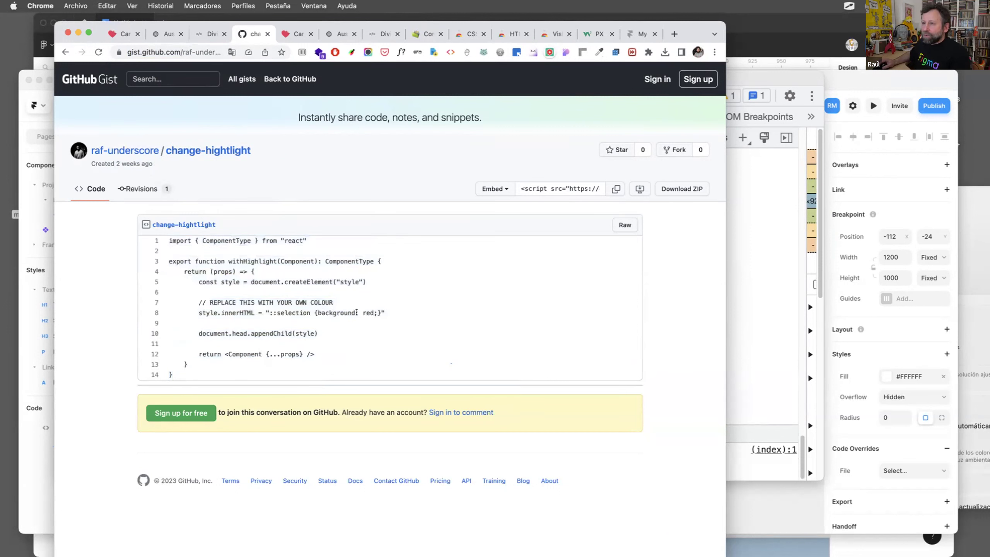
drag(386, 313, 198, 298)
key(super+m)
click(224, 311)
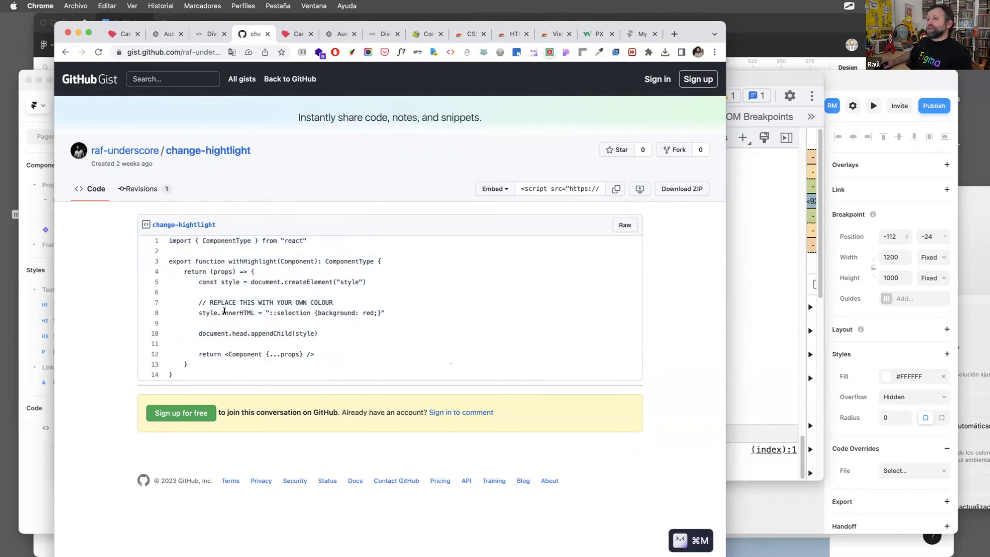
drag(270, 312, 381, 311)
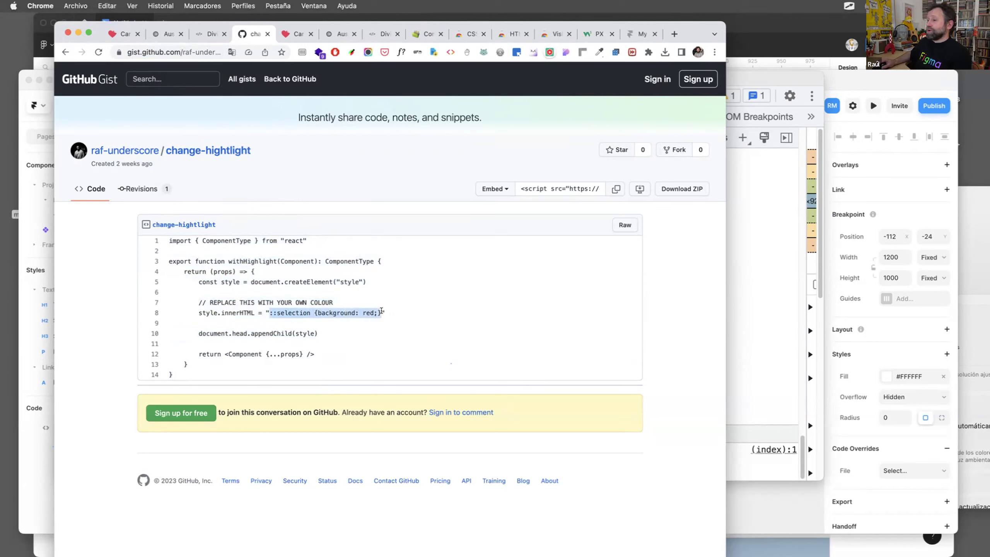
key(super+m)
click(365, 313)
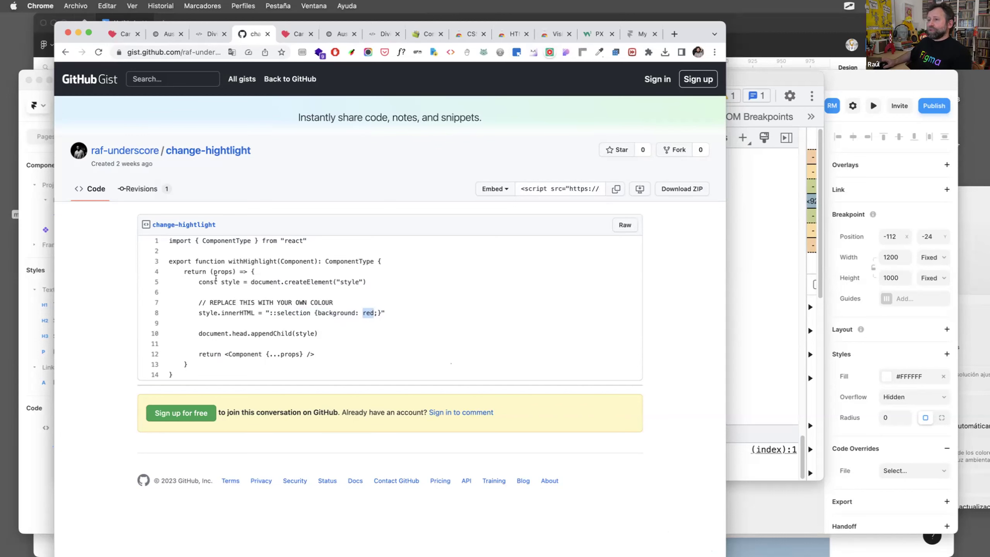
click(169, 238)
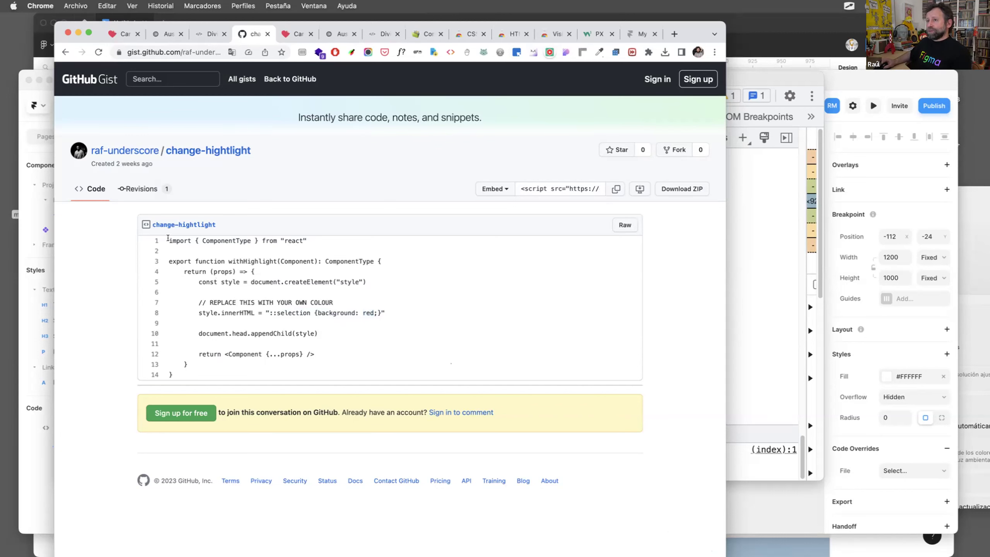
drag(170, 241, 211, 270)
key(super+m)
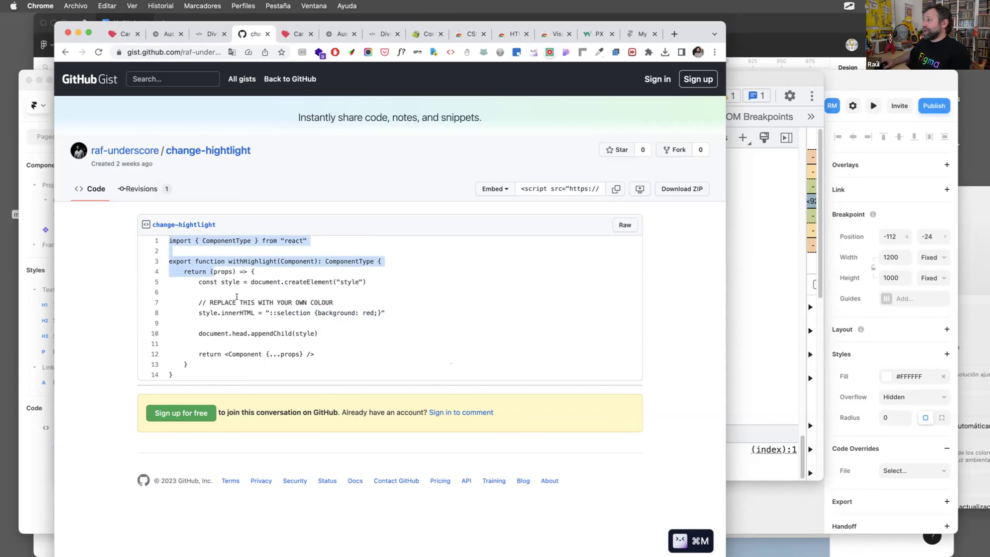
Copy all 14 lines of the gist's withHighlight override code and switch back to Framer.
drag(172, 375, 168, 236)
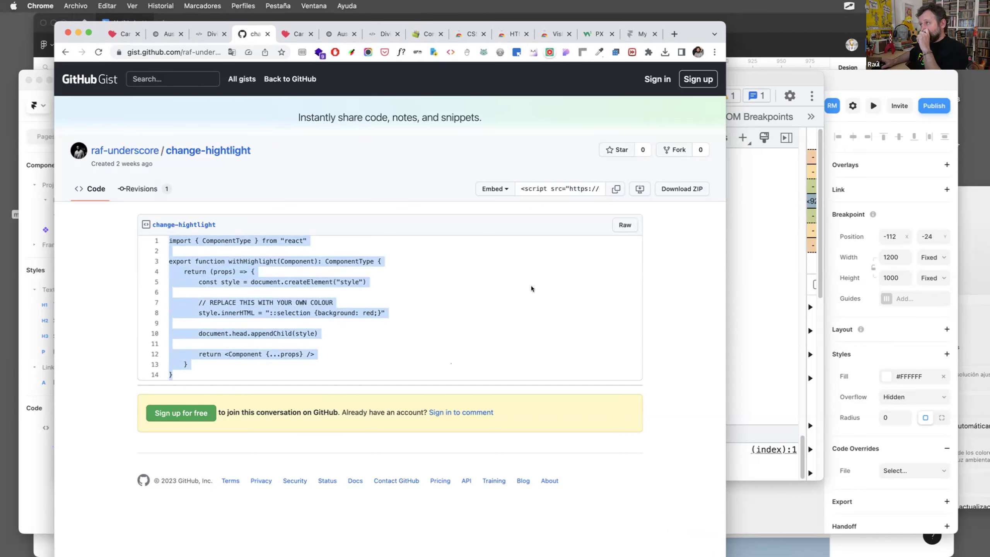
click(342, 245)
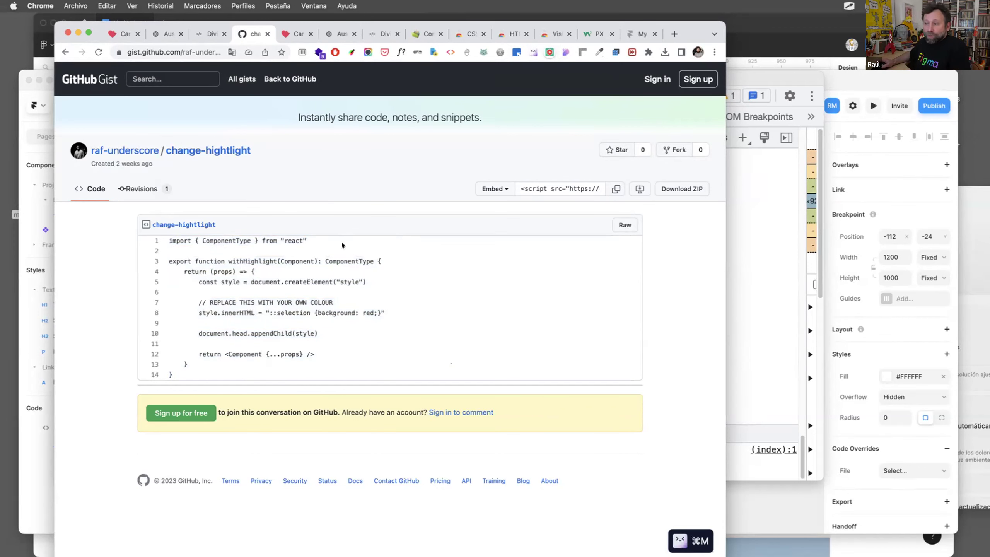
drag(170, 237, 266, 368)
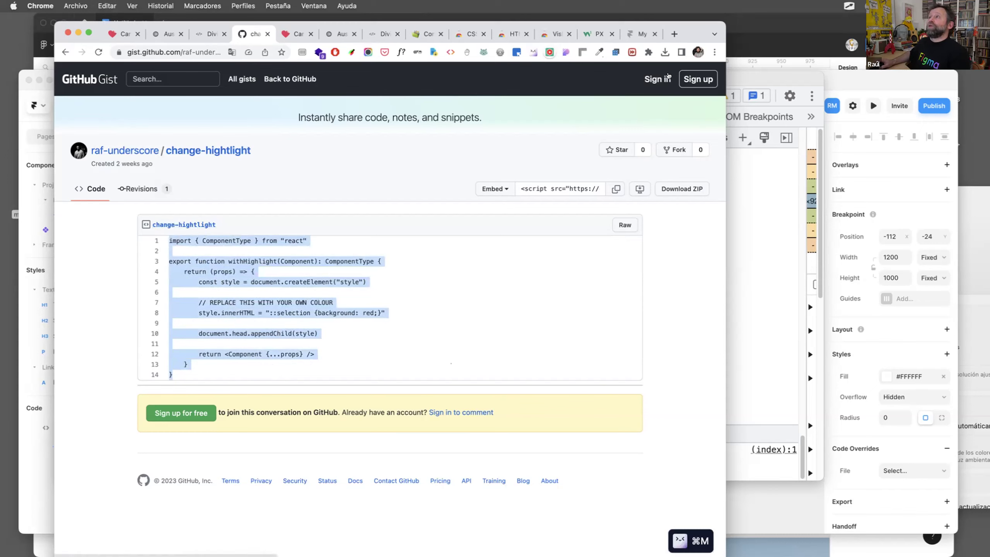
drag(703, 29, 704, 20)
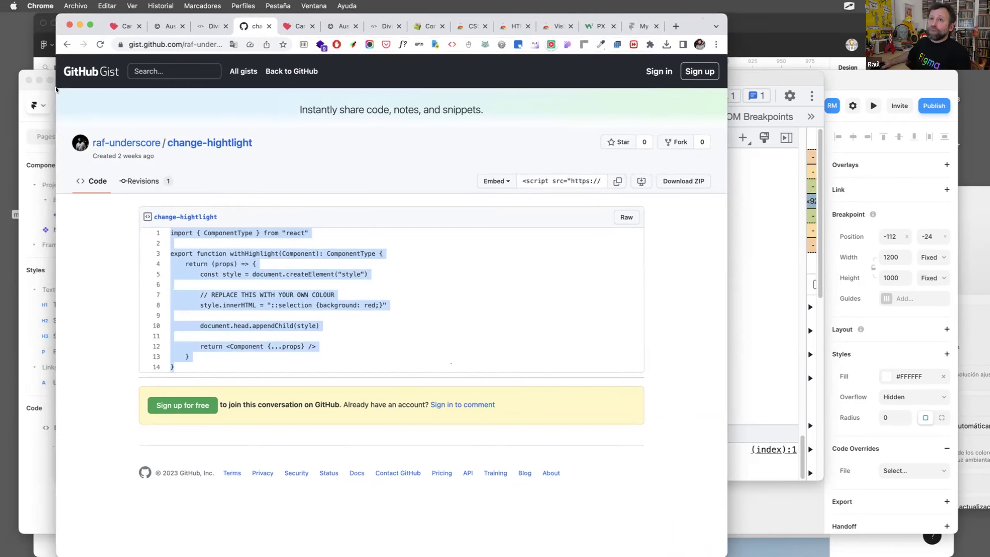
click(41, 94)
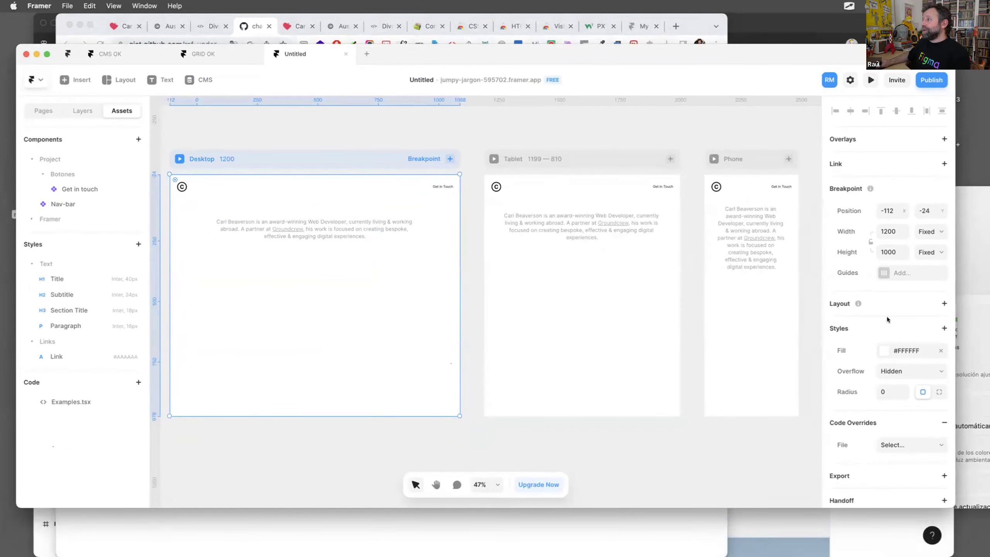
click(912, 445)
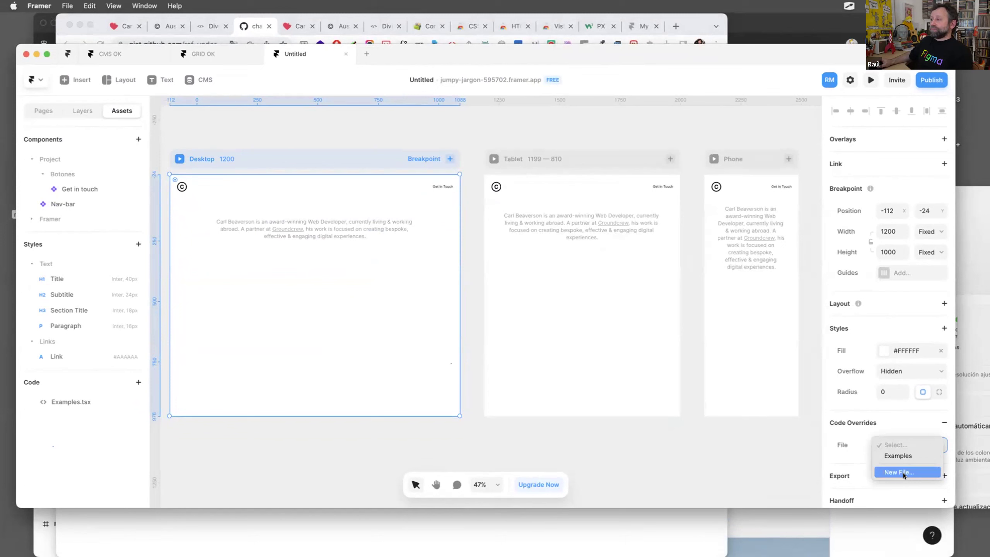
click(888, 417)
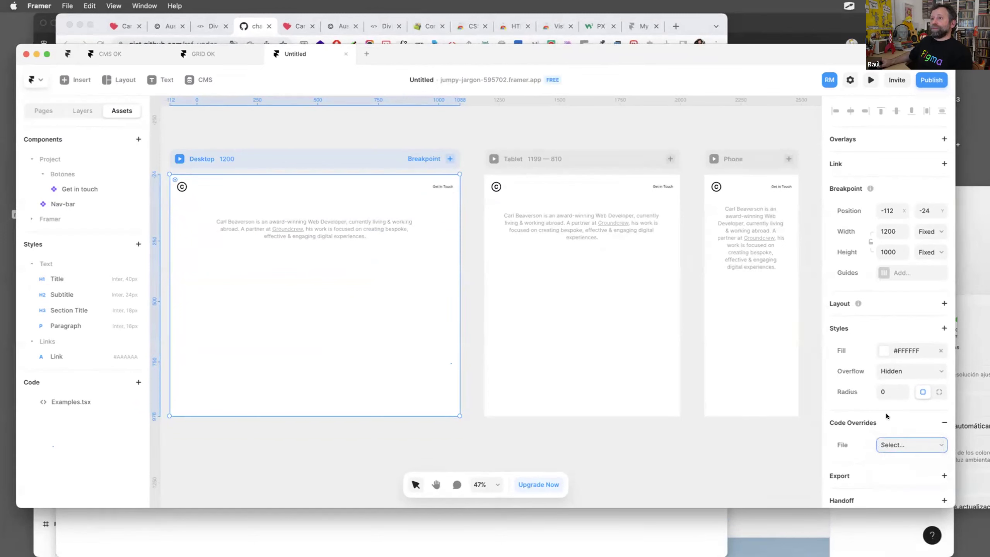
key(Escape)
Select the intro paragraph in the Desktop breakpoint and start a new file for its code override.
click(316, 219)
click(315, 129)
click(265, 228)
scroll(923, 451, down, 10)
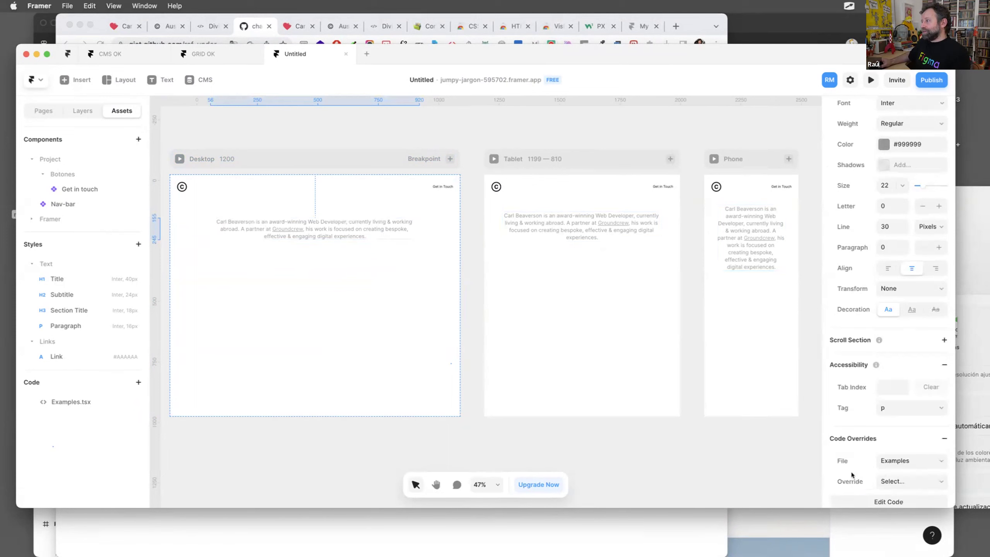
scroll(892, 449, down, 3)
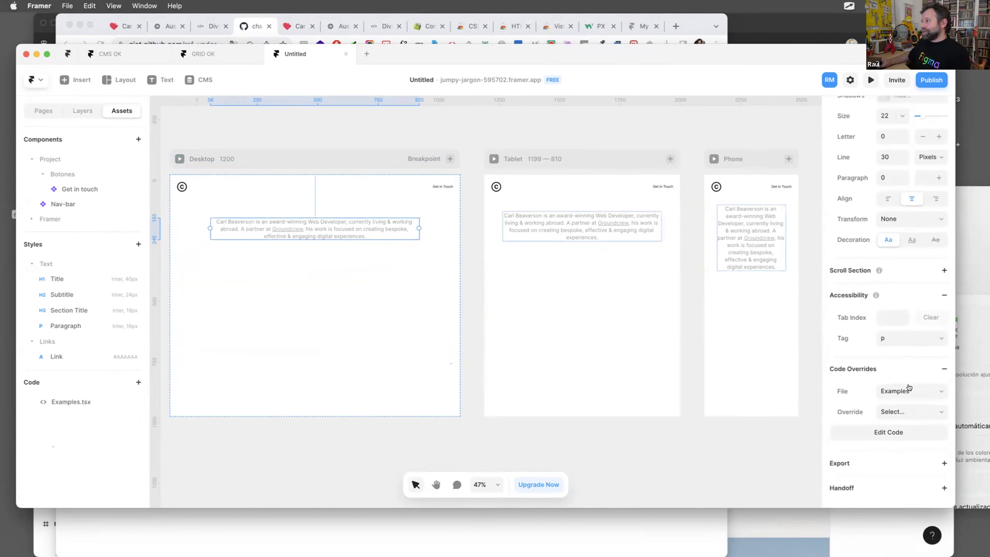
click(910, 387)
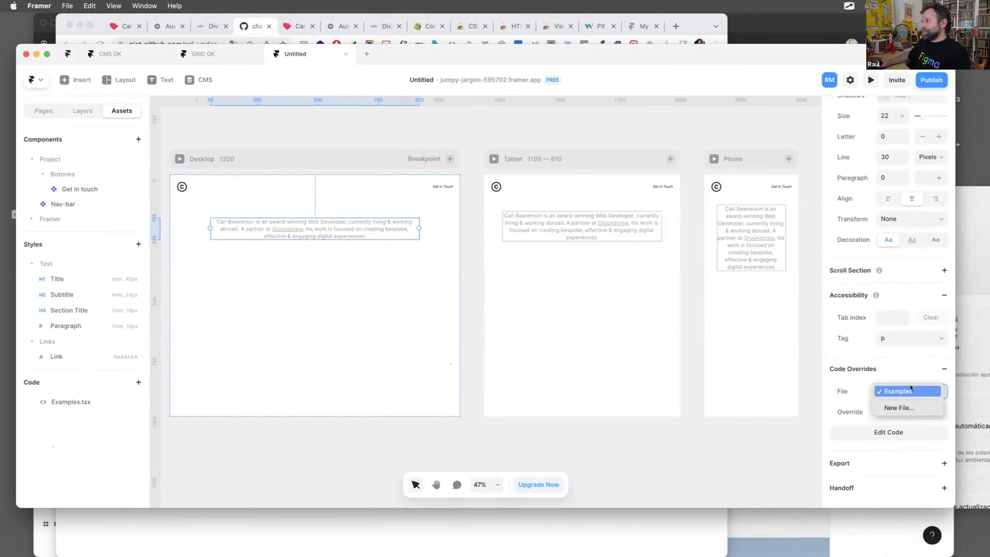
click(899, 405)
Name the new override code file "Texto seleccionado" and create it.
click(447, 302)
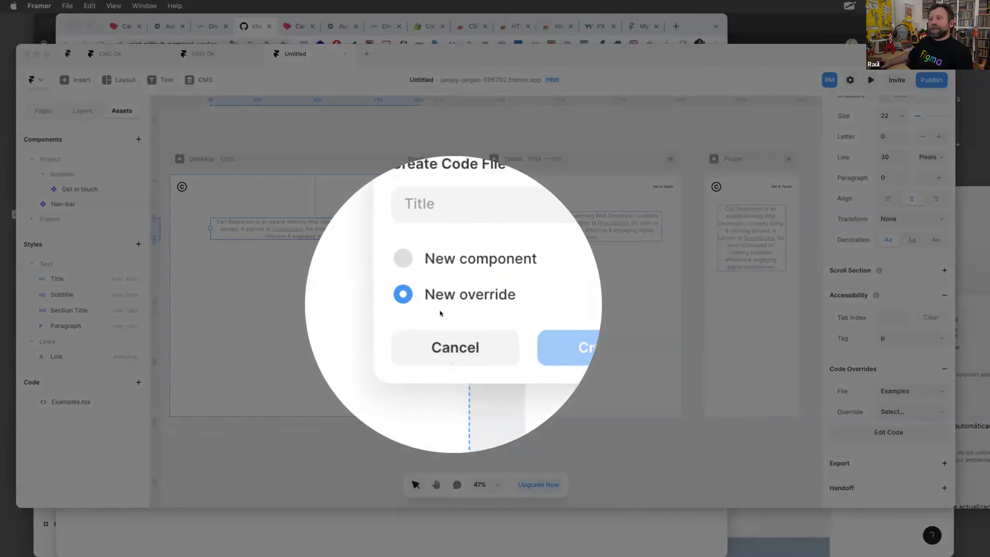
click(439, 313)
mouse_move(420, 297)
mouse_down()
mouse_move(467, 294)
mouse_move(425, 306)
mouse_up()
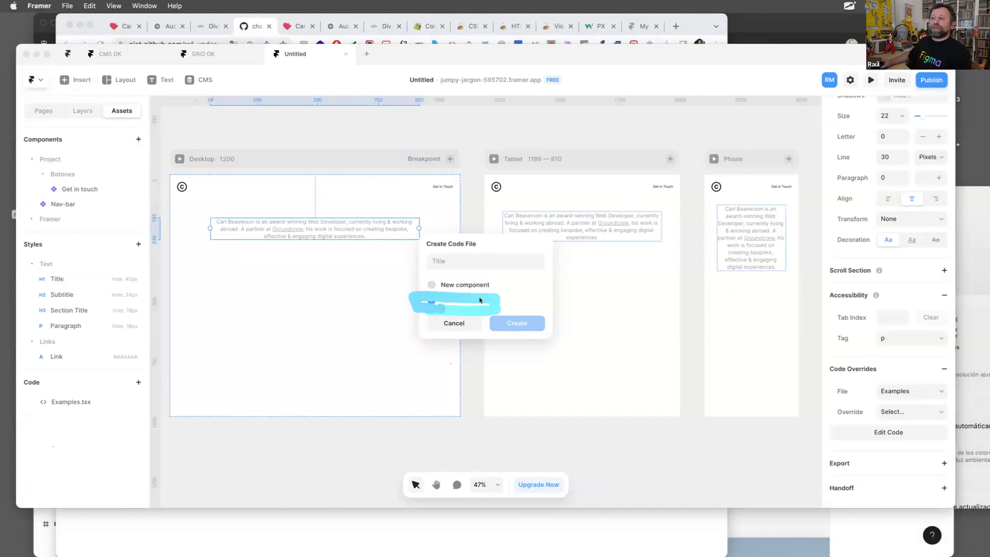
mouse_move(454, 263)
mouse_down()
mouse_move(429, 296)
mouse_move(477, 270)
mouse_up()
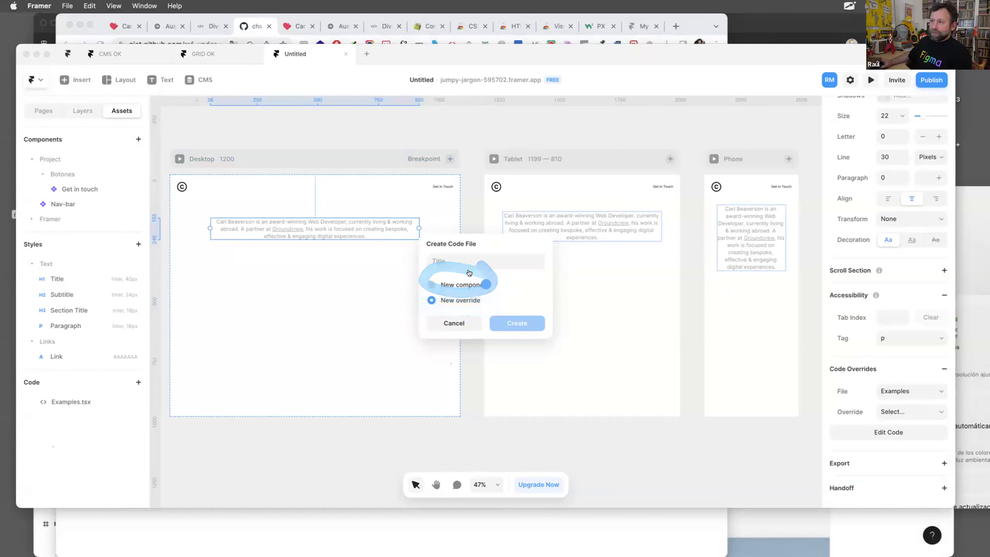
click(466, 260)
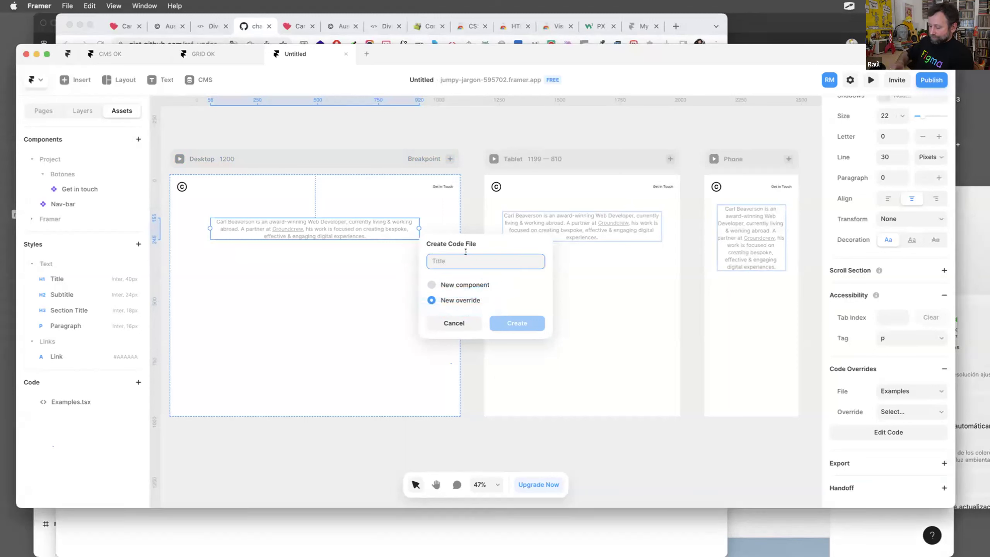
text(Texto sel)
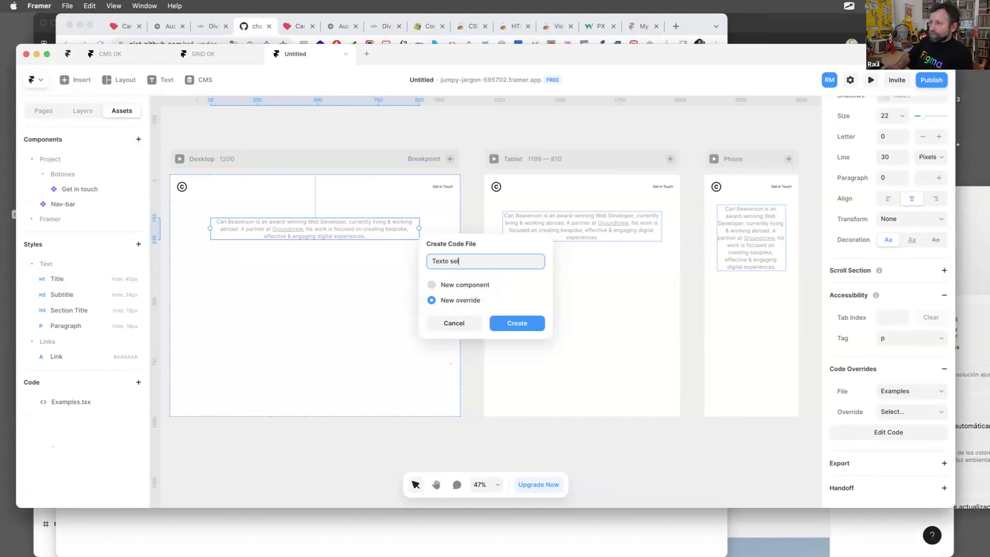
text(eccioando)
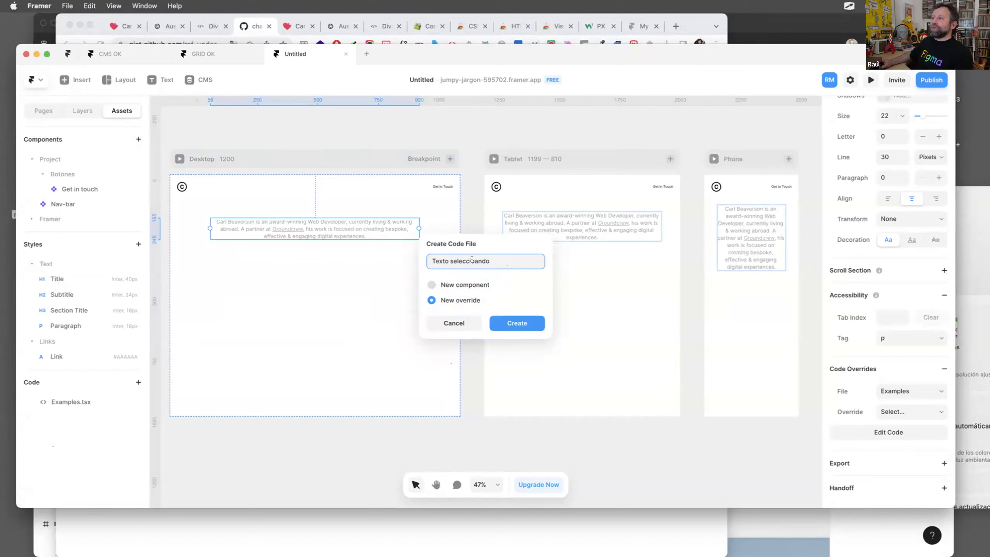
text(n)
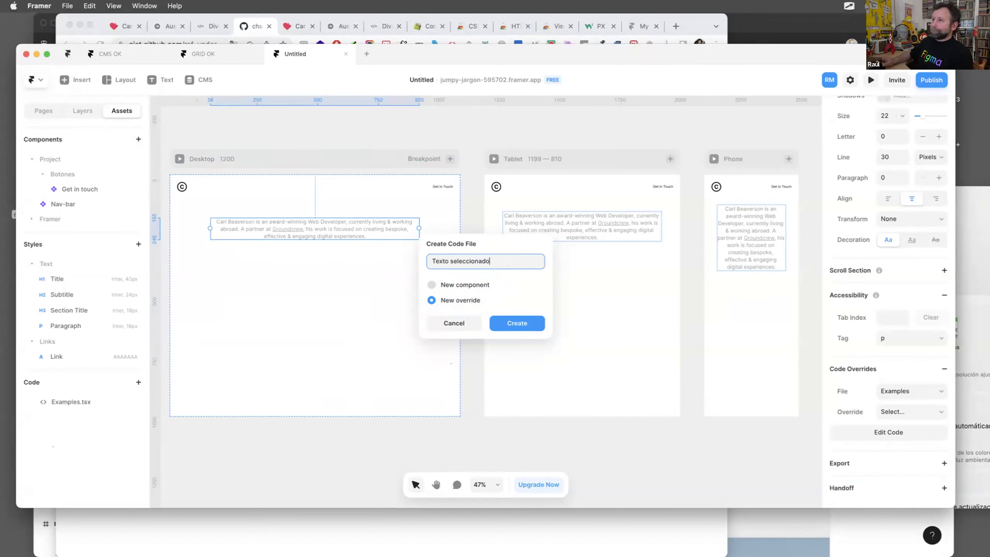
click(524, 316)
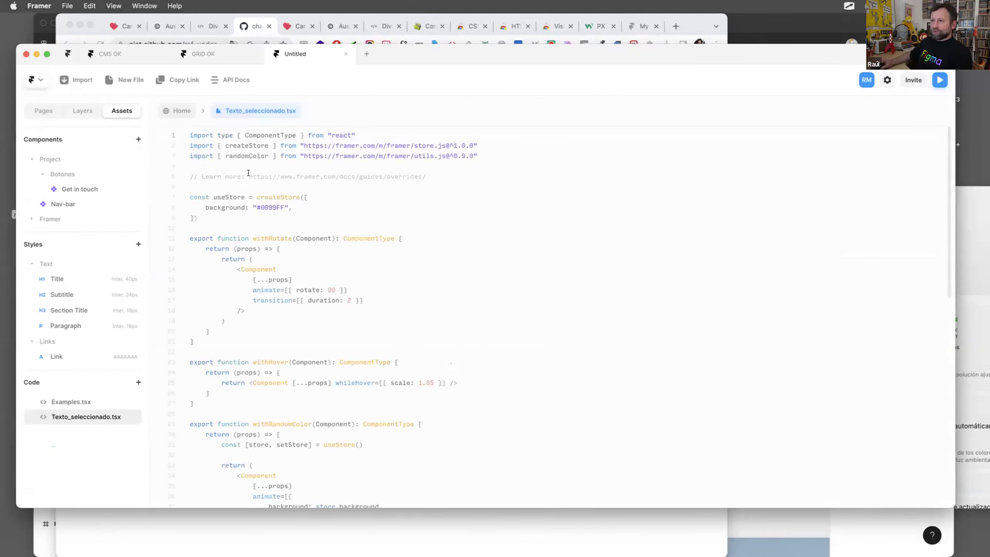
Replace all the default code in Texto_seleccionado.tsx with the copied withHighlight override and save the file.
click(307, 300)
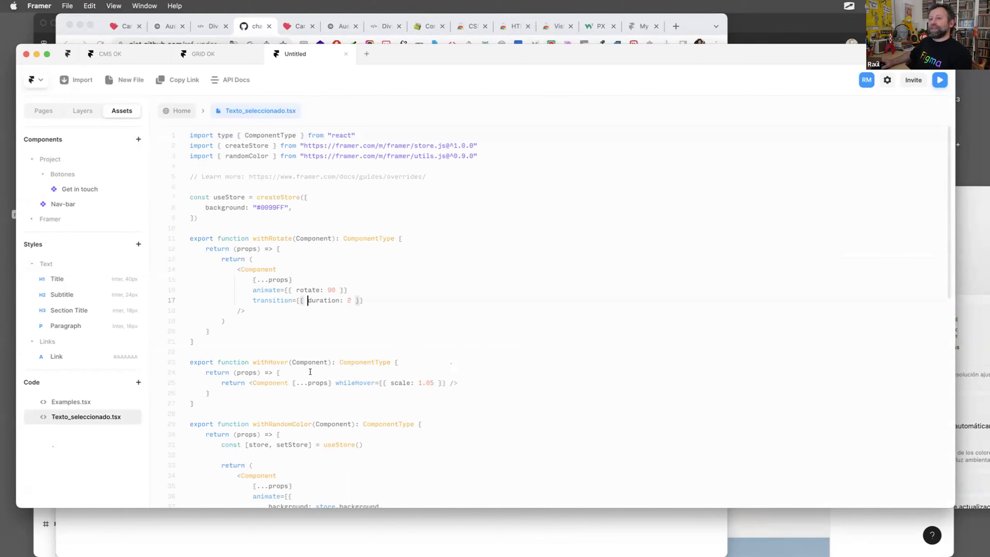
scroll(283, 361, down, 8)
drag(211, 363, 187, 127)
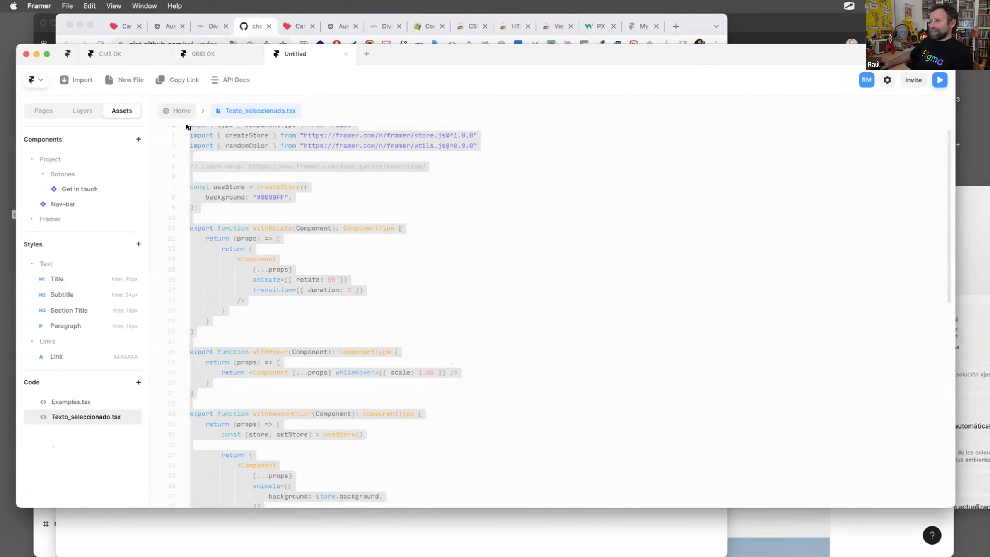
key(BackSpace)
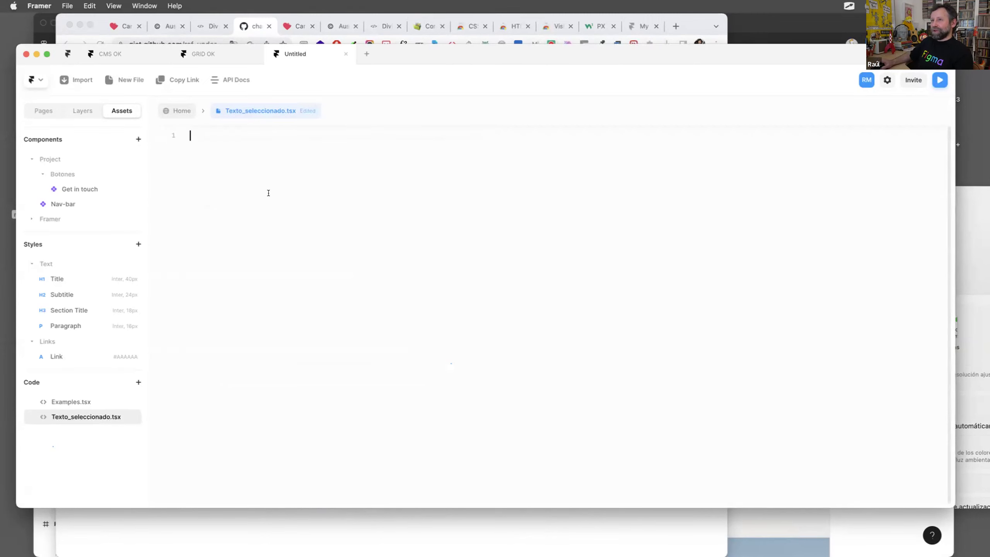
text(import { ComponentType } from "react"  export function withHighlight(Component): ComponentType {     return (props) => {         const style = document.createElement("style")          // REPLACE THIS WITH YOUR OWN COLOUR         style.innerHTML = "::selection {background: red;}"          document.head.appendChild(style)          return <Component {...props} />     } })
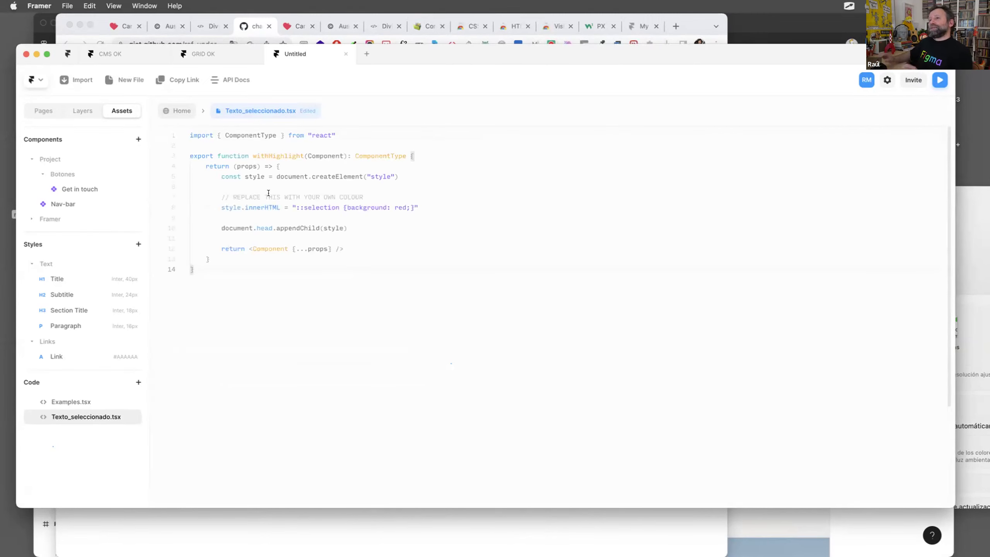
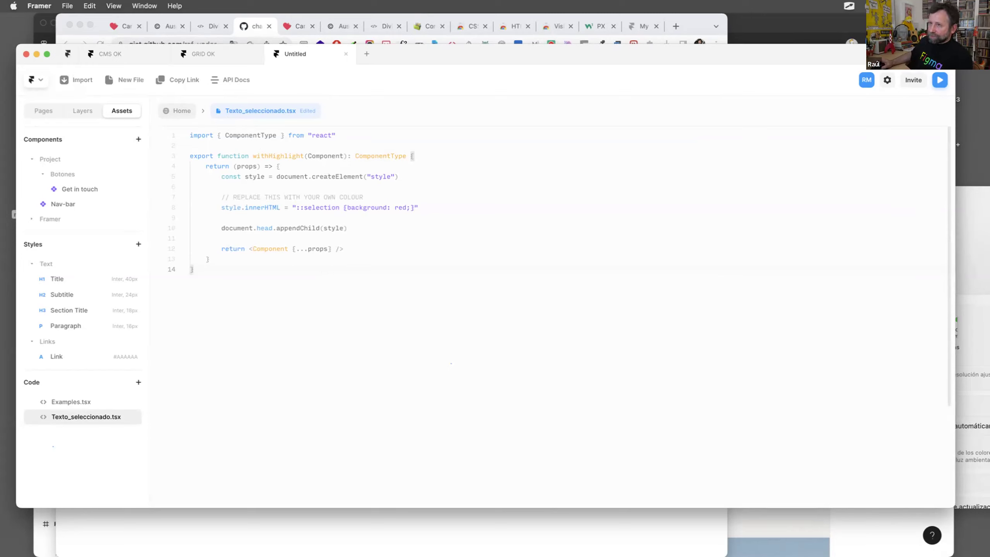
key(cmd+s)
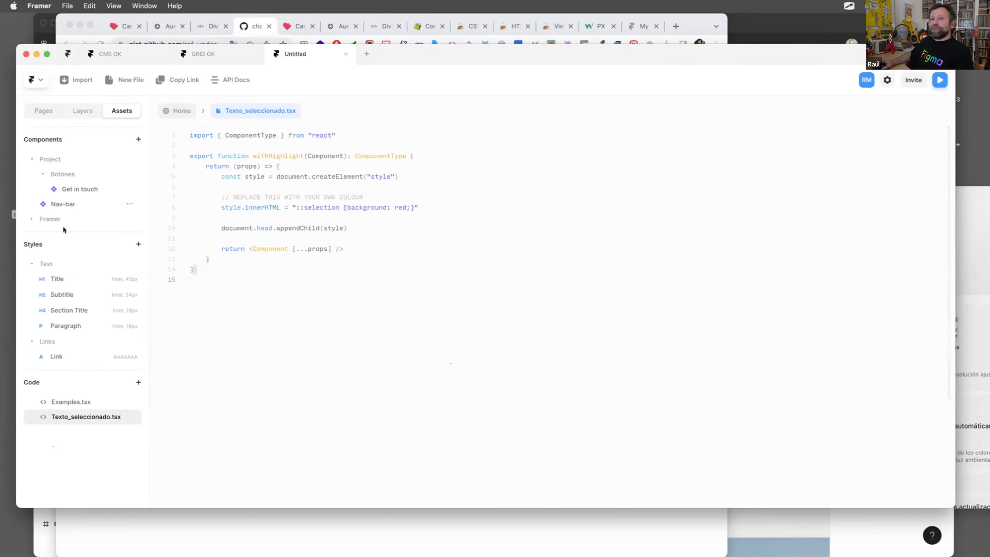
Delete the Examples.tsx code file and reopen Texto_seleccionado.tsx from the canvas.
click(30, 218)
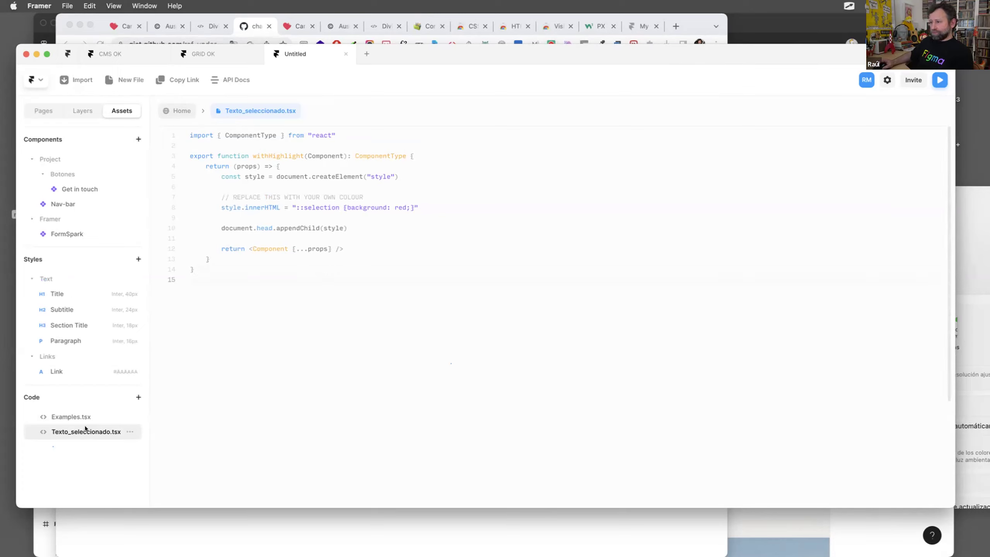
click(130, 416)
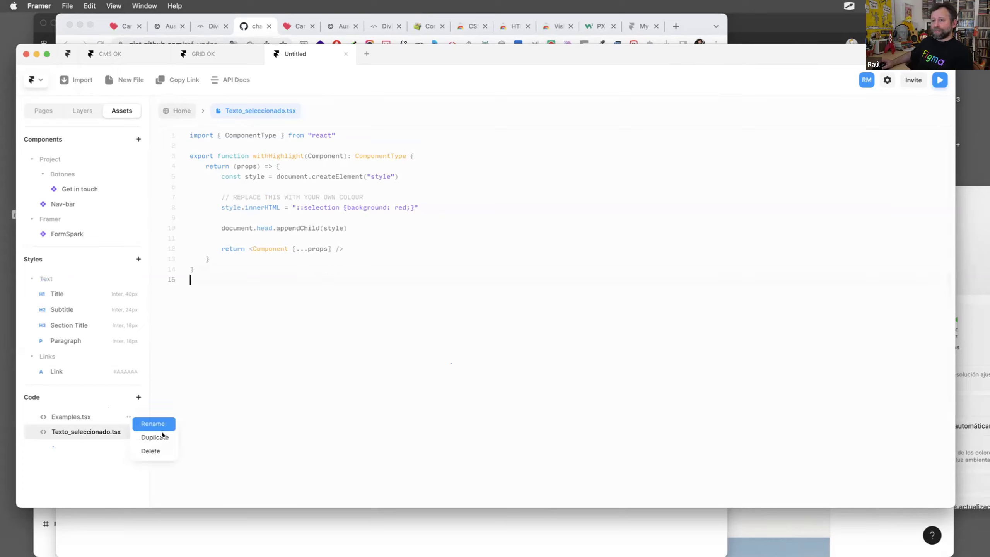
click(152, 451)
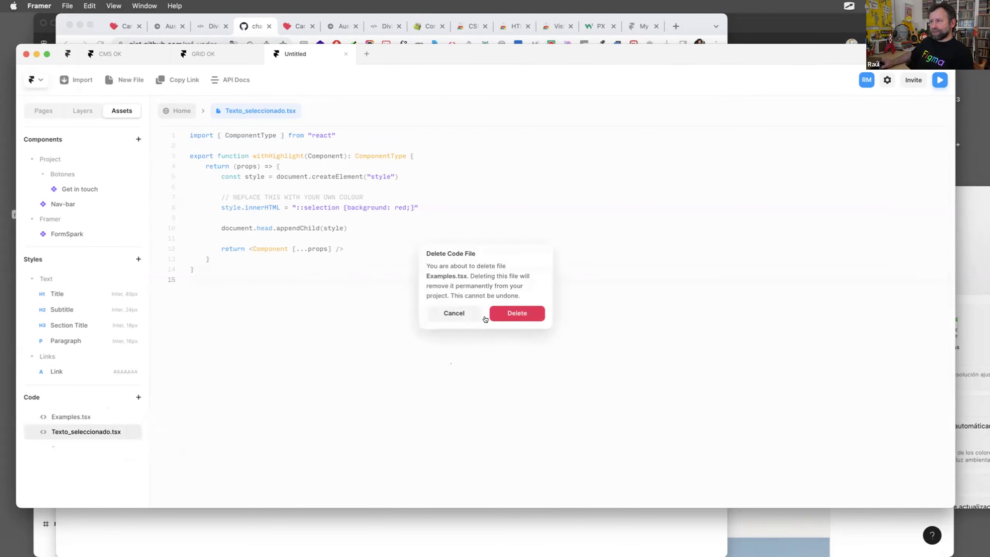
click(506, 309)
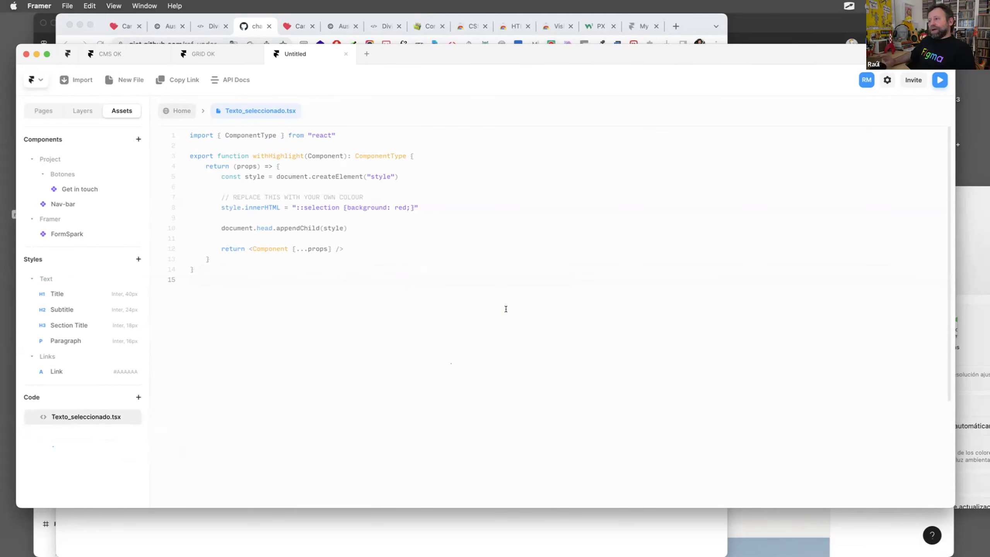
click(170, 107)
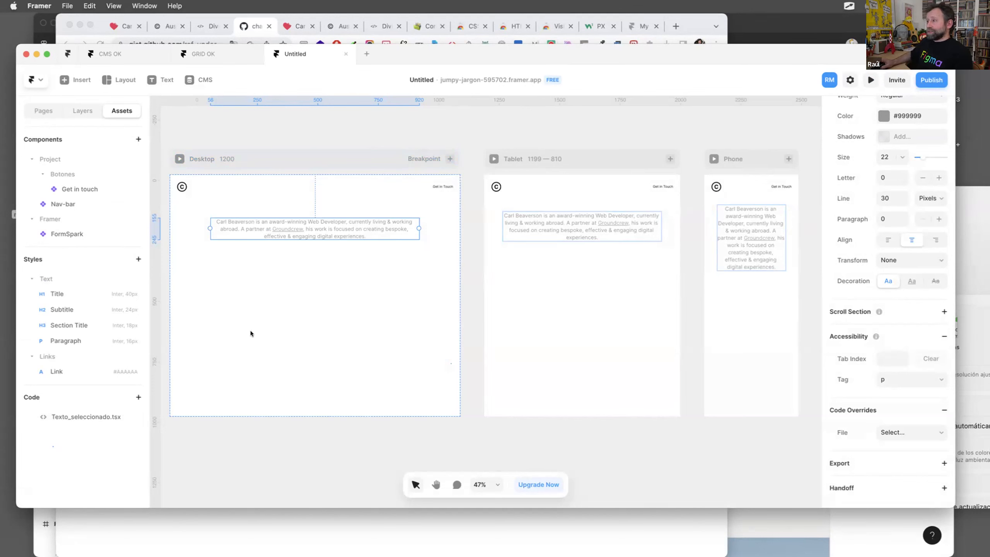
click(88, 415)
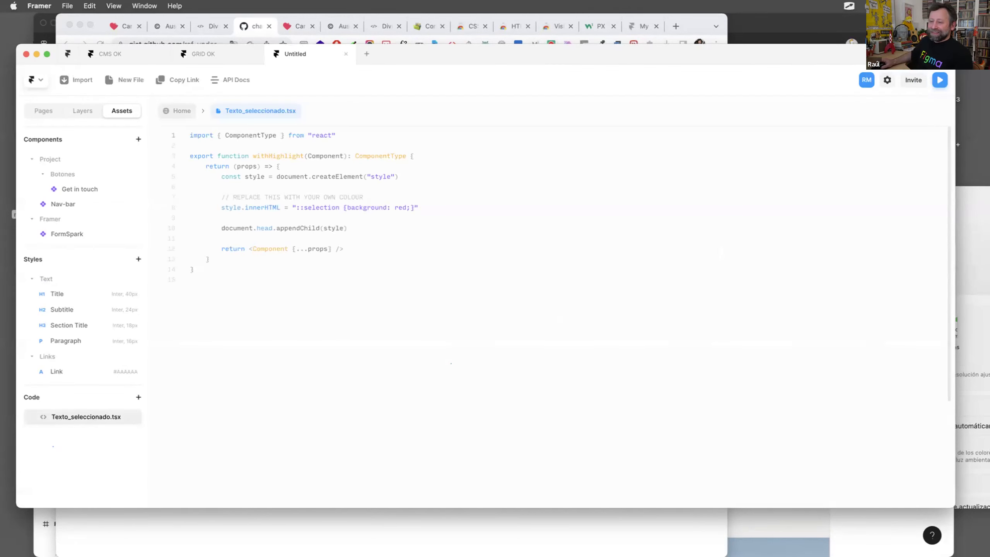
Switch to the original site in Chrome, inspect it and copy the body ::selection background value #d2fd78.
click(162, 25)
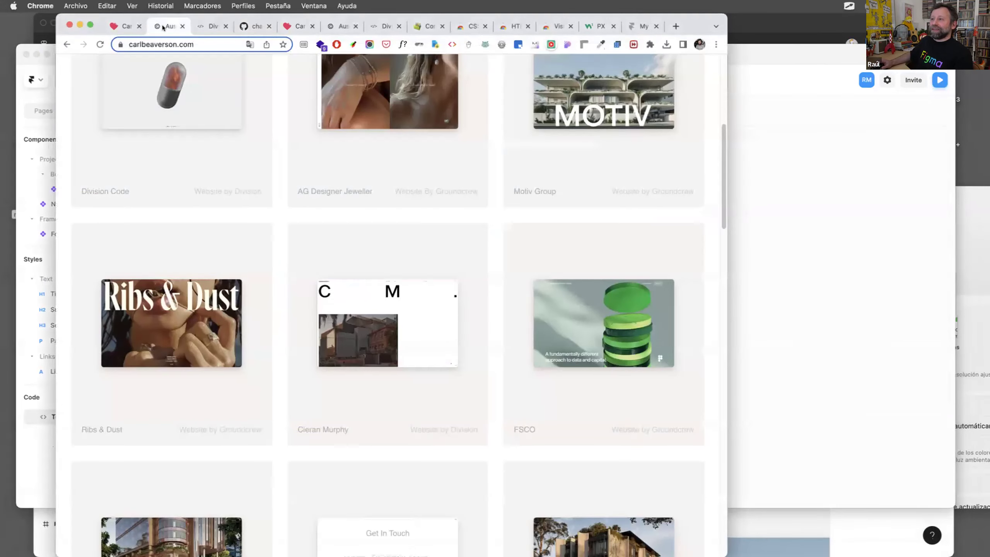
right_click(271, 209)
click(320, 424)
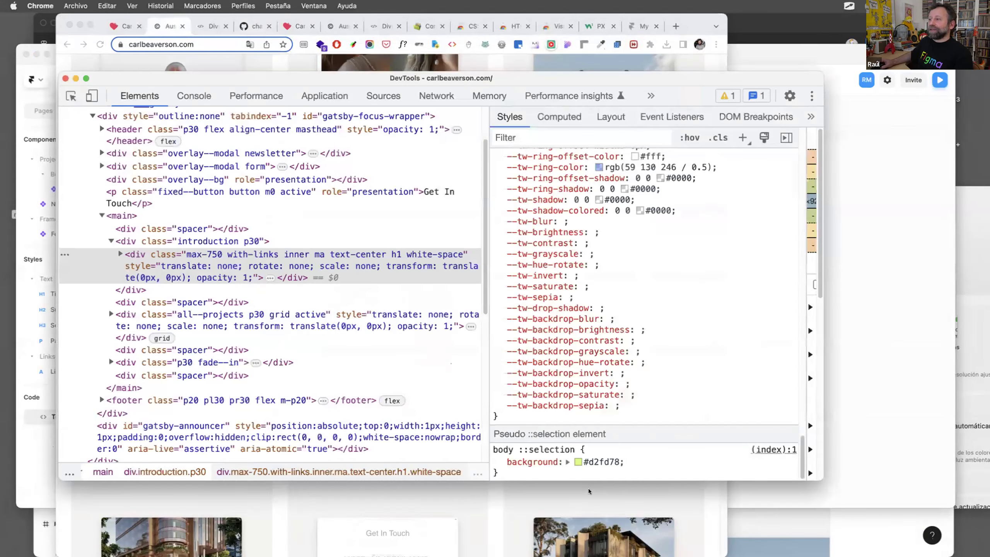
click(604, 461)
key(super+c)
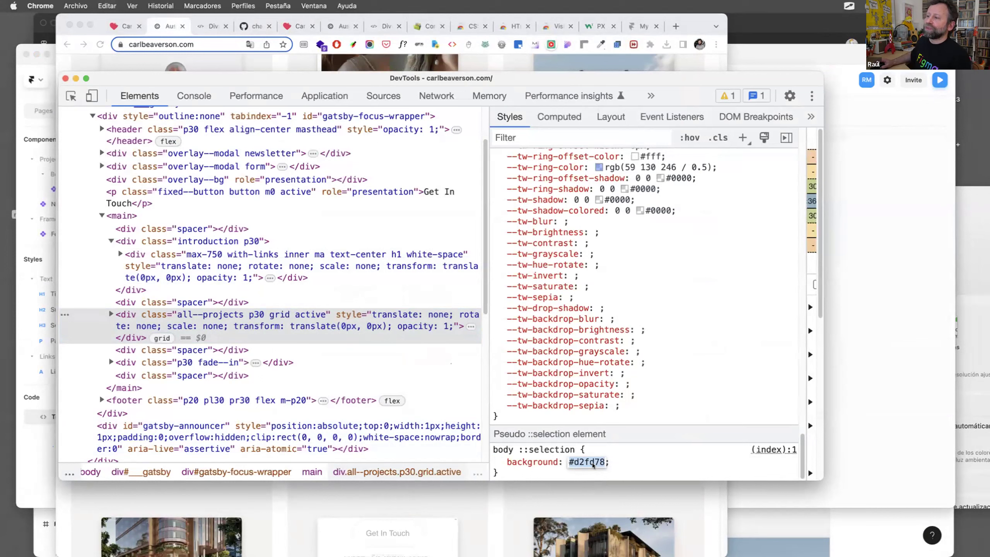
Switch to Framer, set the ::selection background in Texto_seleccionado.tsx to #d2fd78 instead of red, and save the file.
click(34, 55)
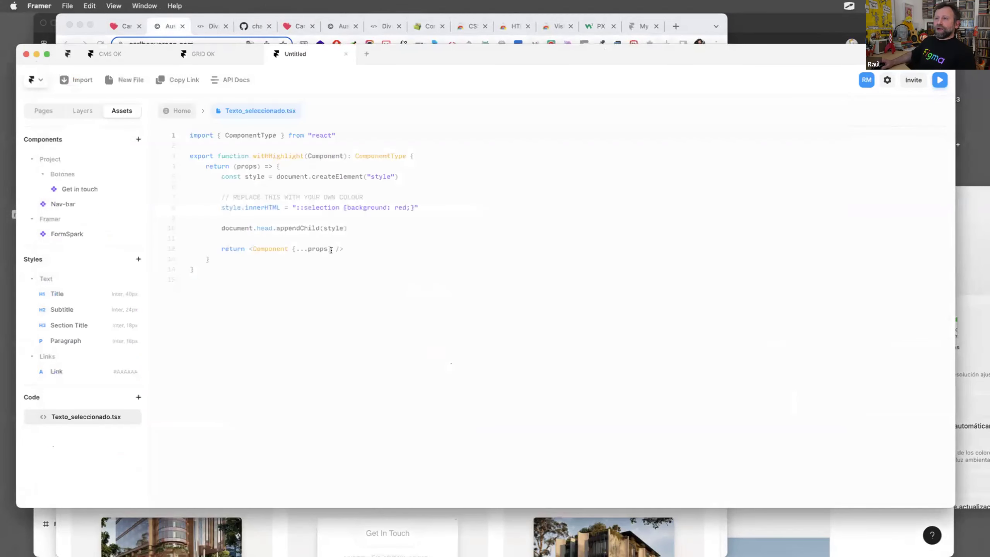
double_click(400, 207)
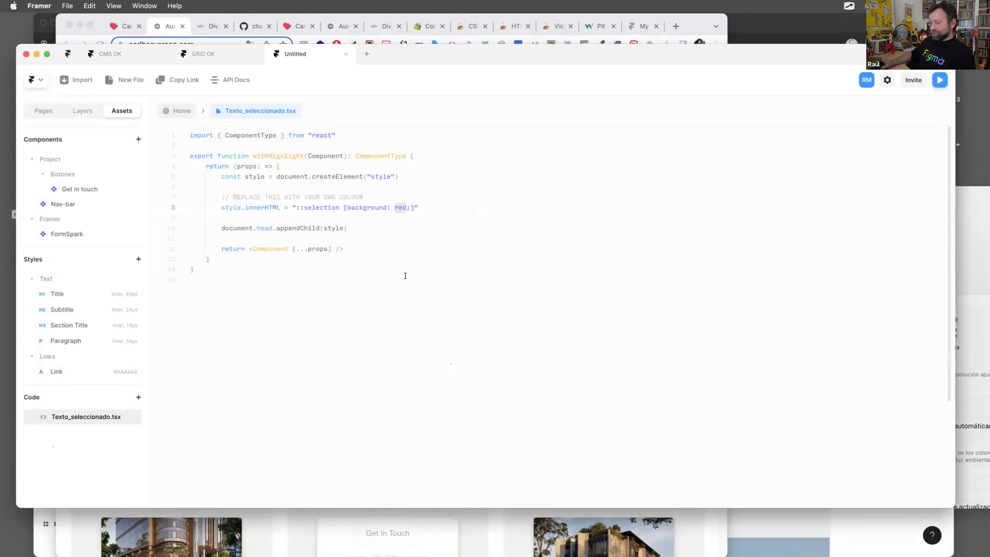
key(super+v)
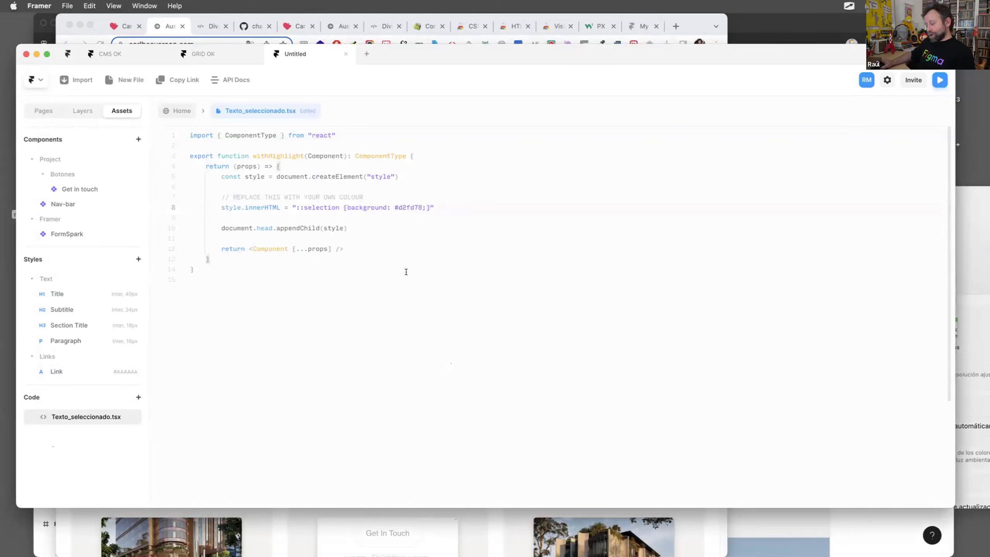
key(super+s)
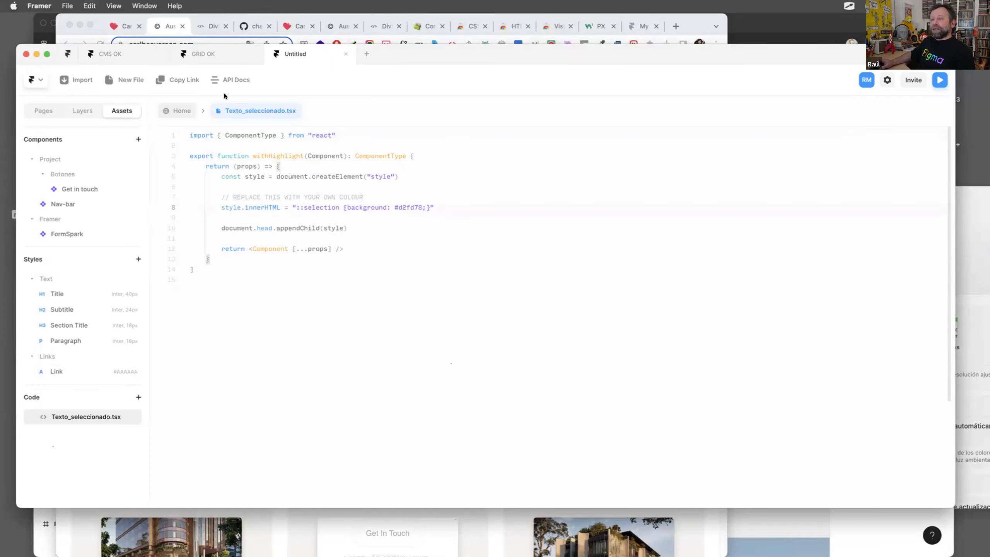
Return to the Home canvas and assign the Texto_seleccionado file's withHighlight override to the Desktop intro paragraph.
click(172, 111)
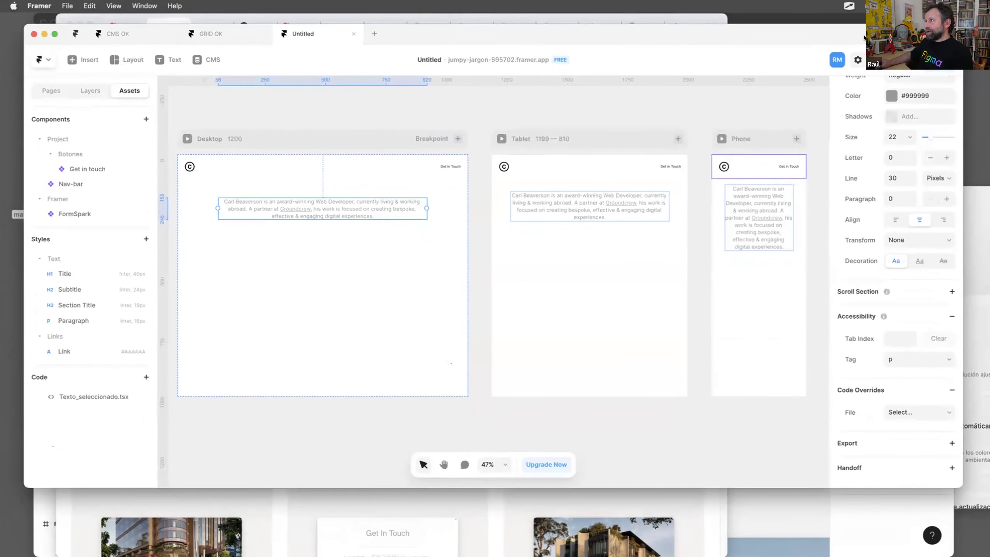
click(916, 413)
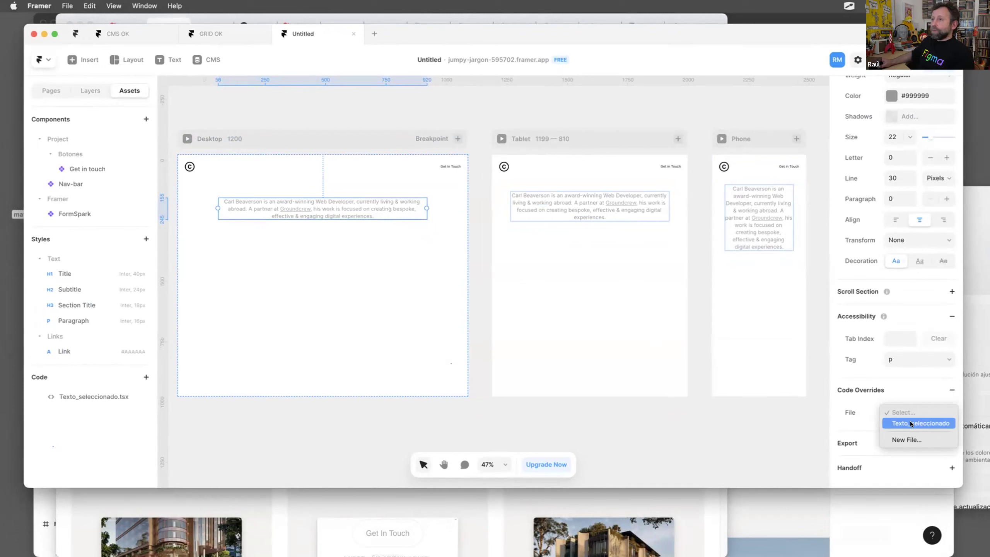
click(910, 421)
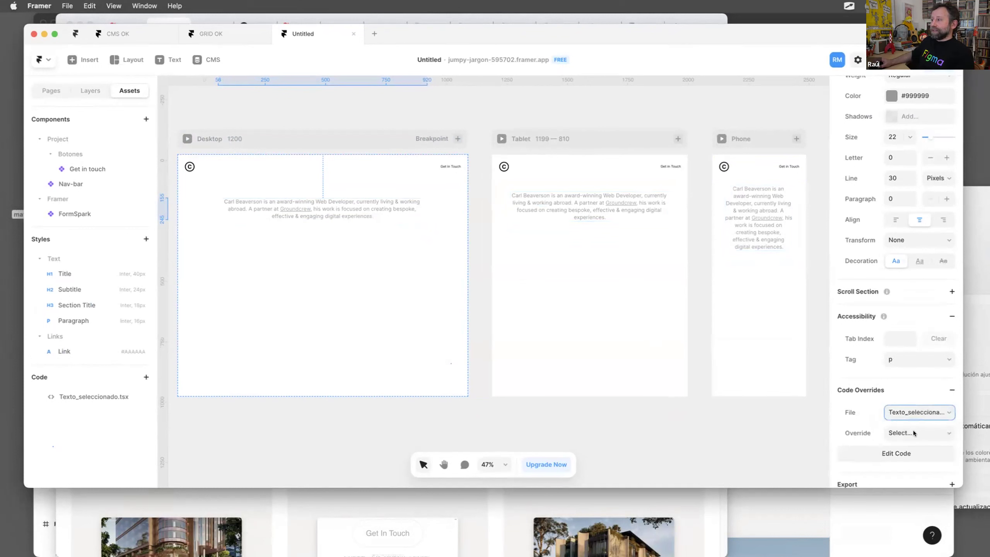
click(914, 433)
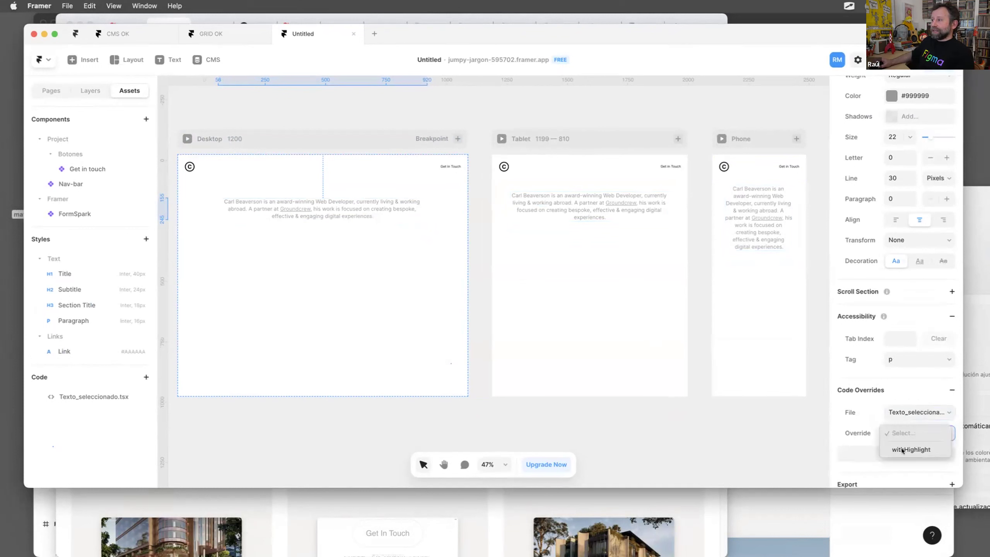
click(927, 450)
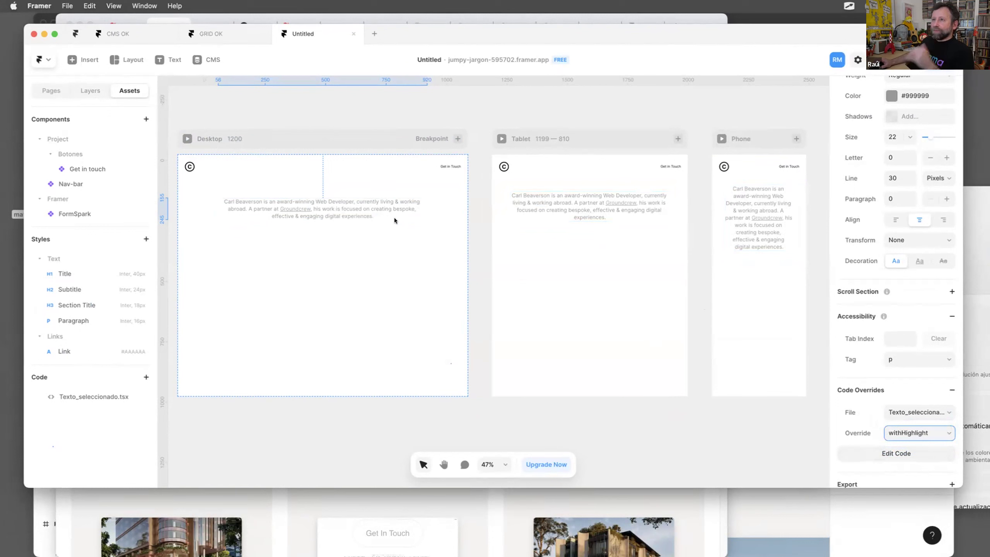
Preview the Desktop page and test the highlight colour by selecting the Get in Touch link and the intro paragraph.
click(184, 138)
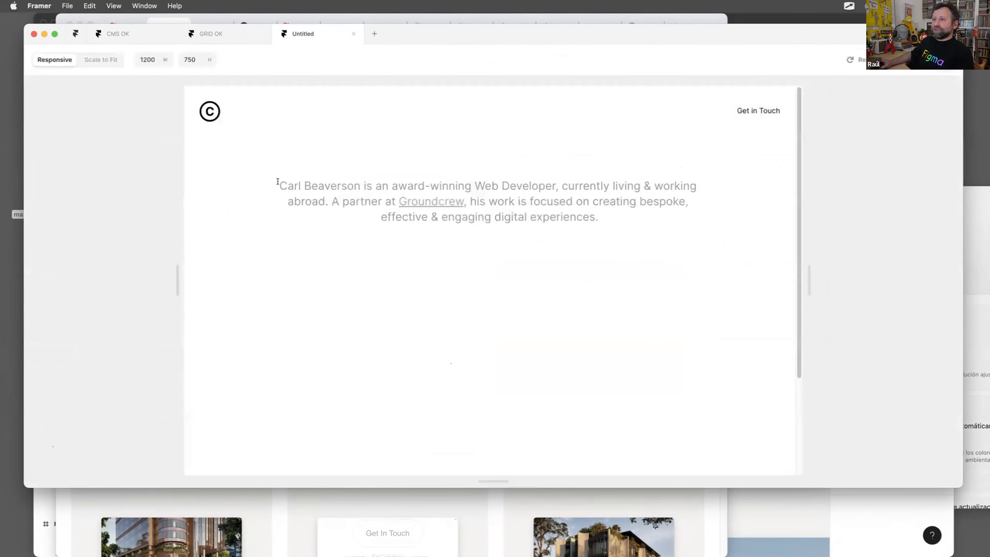
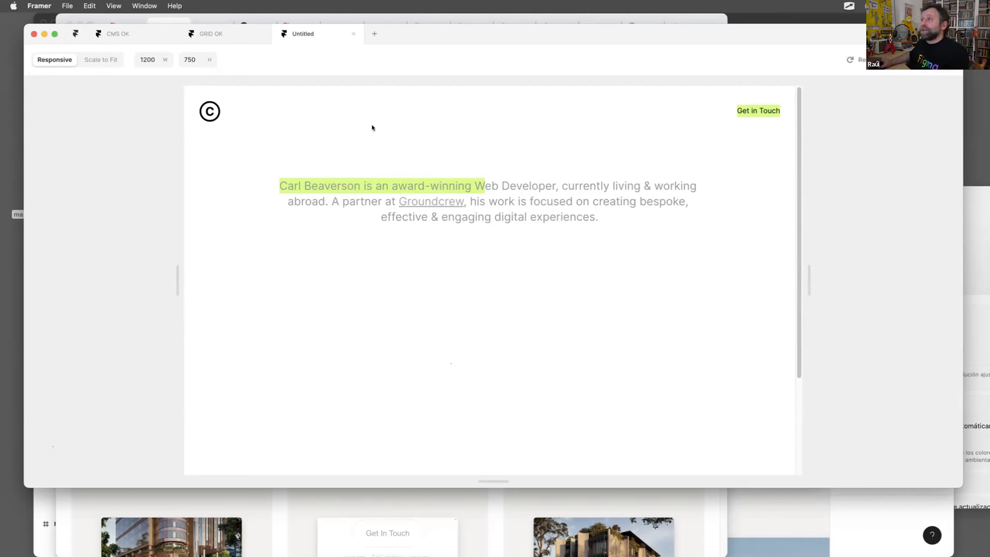
click(739, 110)
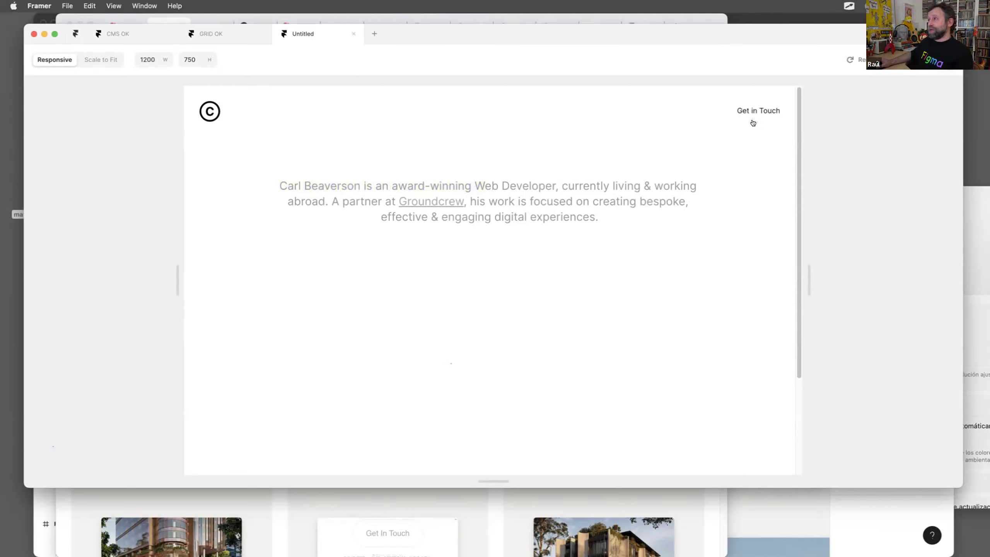
double_click(744, 112)
click(745, 112)
double_click(745, 112)
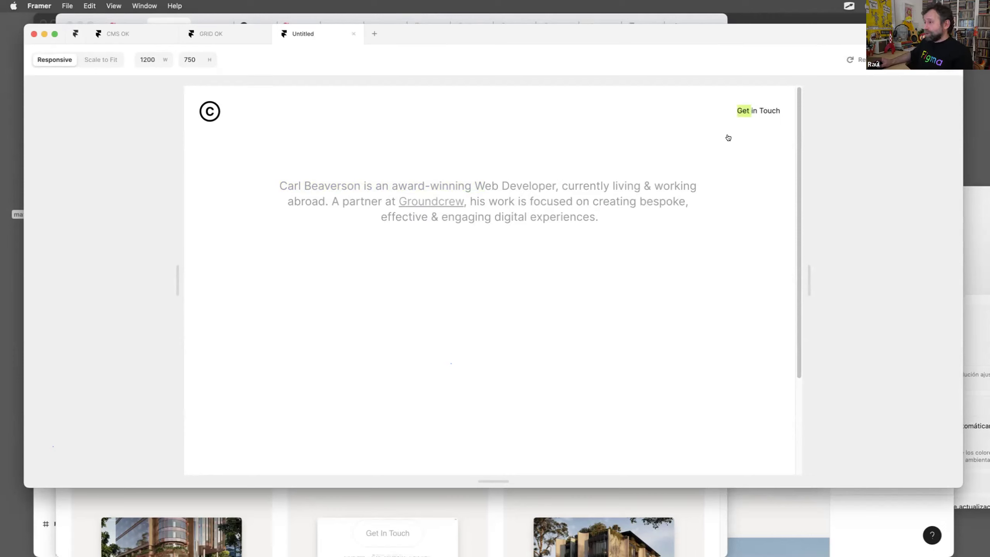
drag(257, 173, 606, 221)
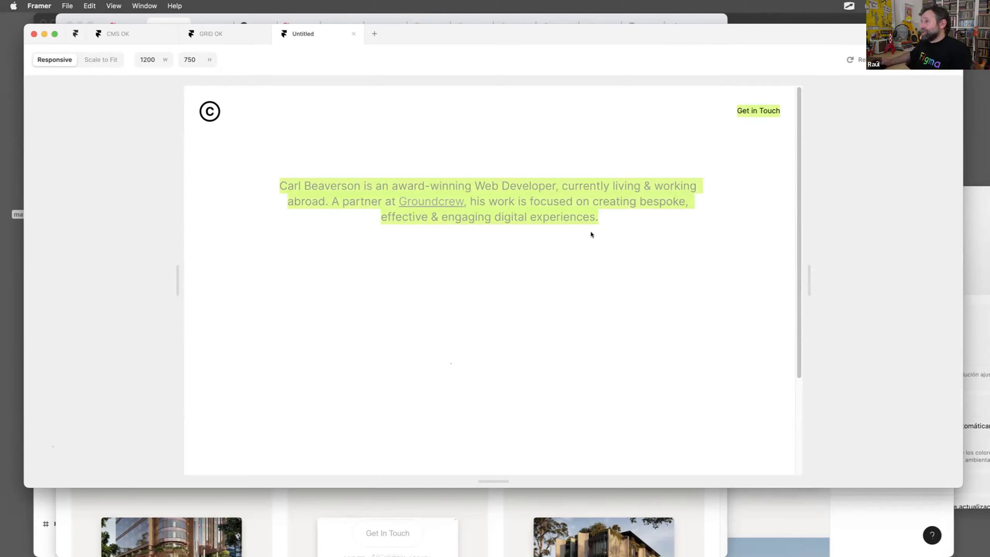
click(600, 288)
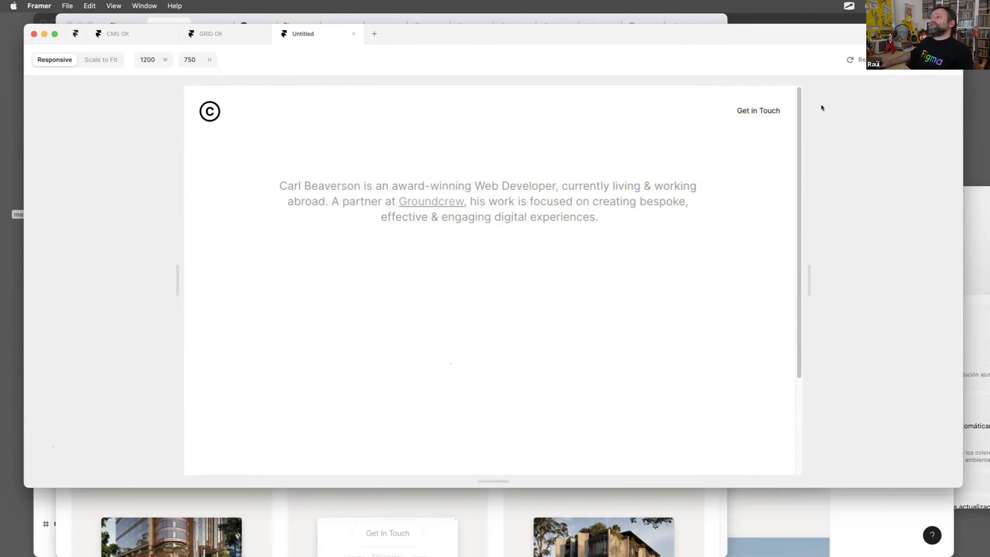
Switch to Chrome, search for "framer motion", open the Framer Motion documentation and look through its animation examples.
drag(271, 182, 250, 48)
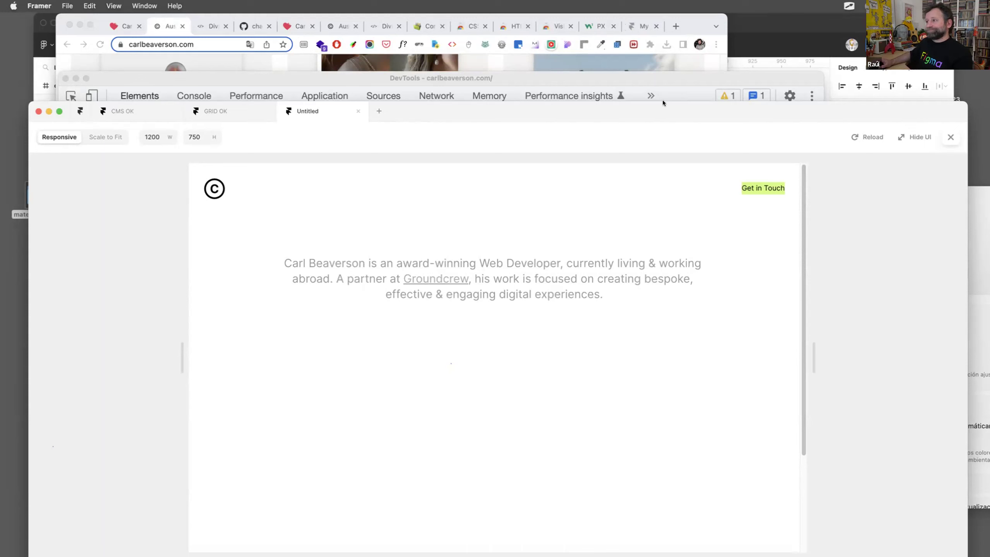
drag(647, 104, 642, 75)
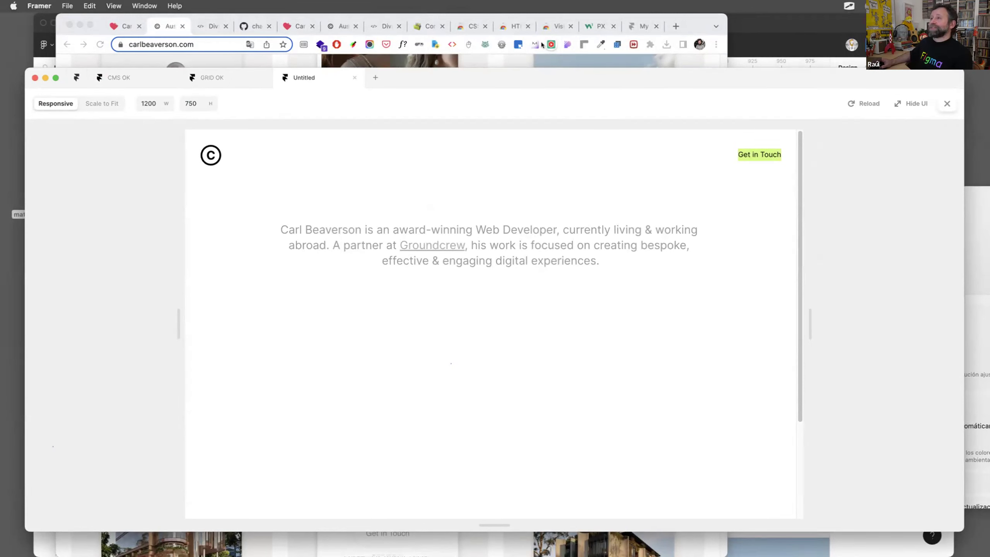
click(638, 26)
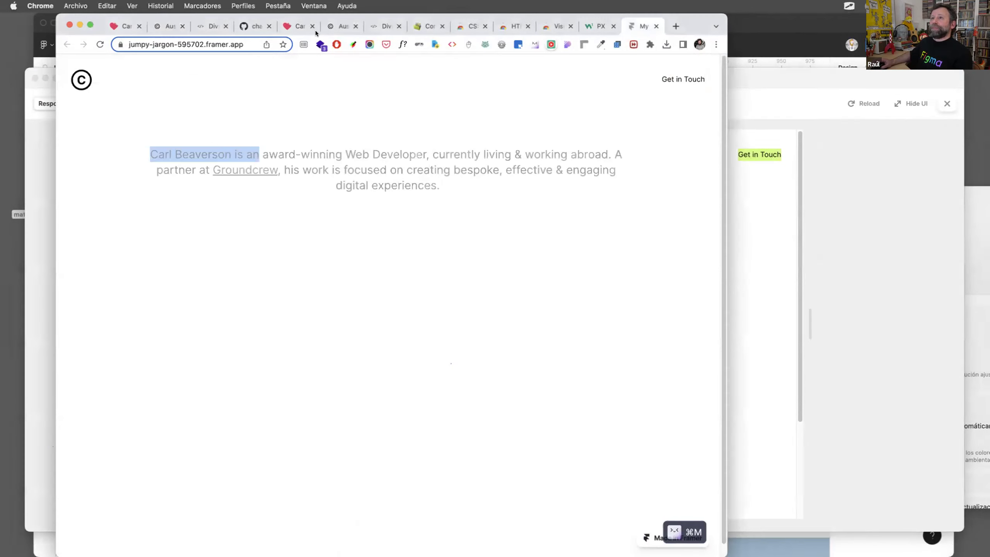
click(219, 44)
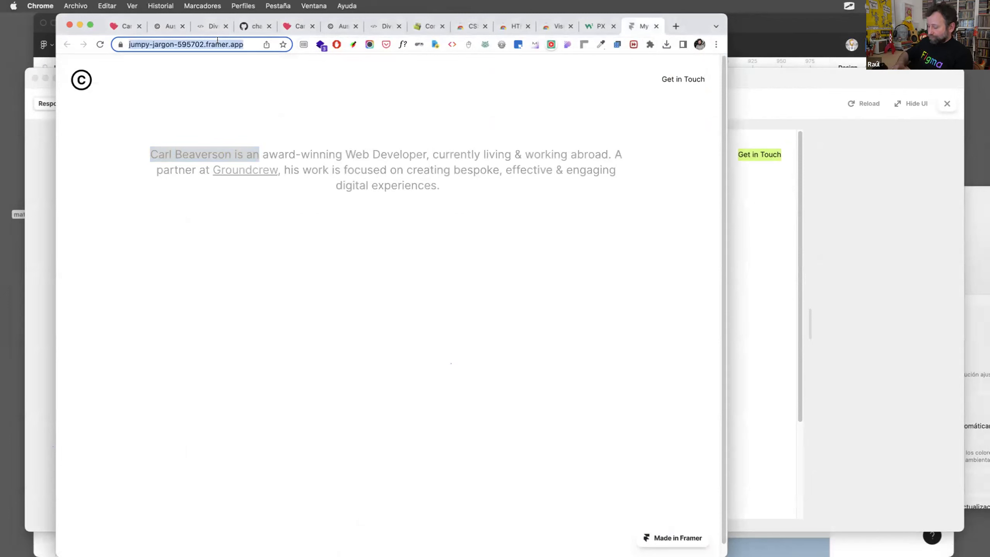
text(framer motion)
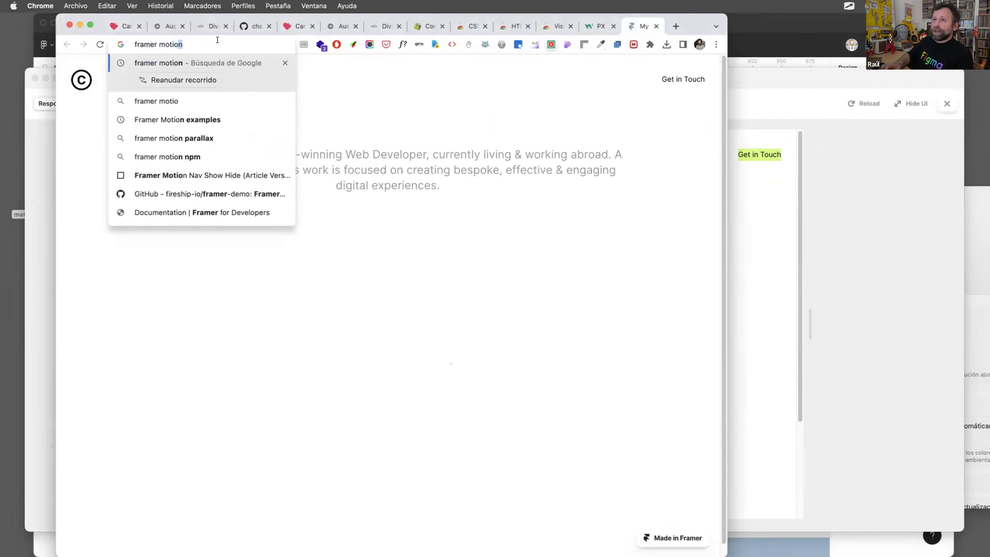
key(Return)
click(237, 264)
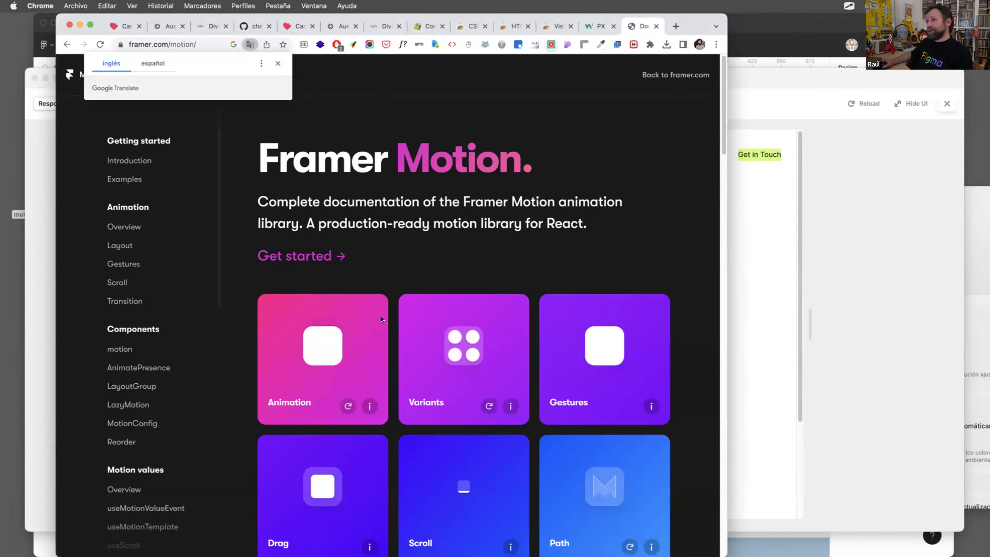
click(278, 63)
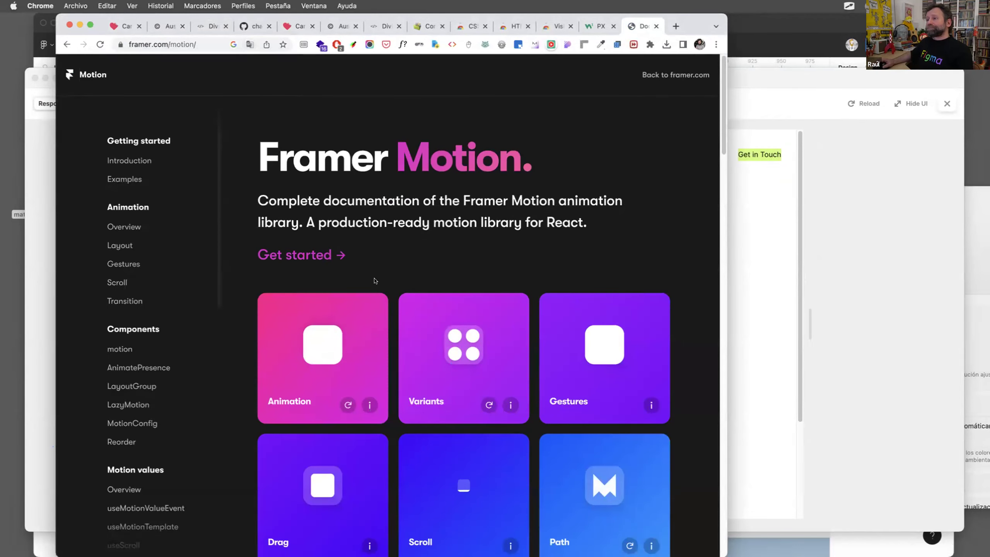
scroll(406, 276, down, 3)
scroll(406, 276, down, 1)
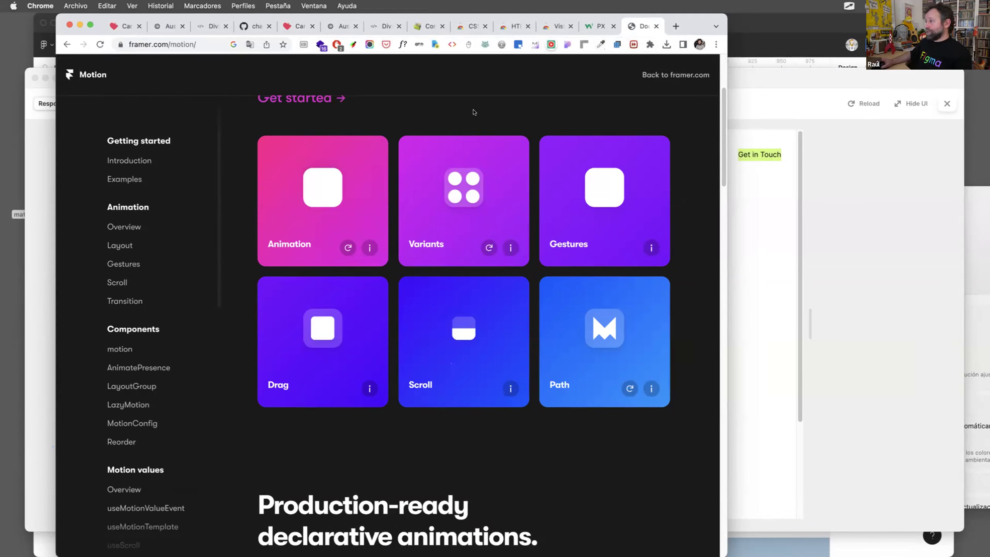
Switch back to Framer and close the page preview to return to the canvas.
key(super+Tab)
drag(531, 68, 416, 69)
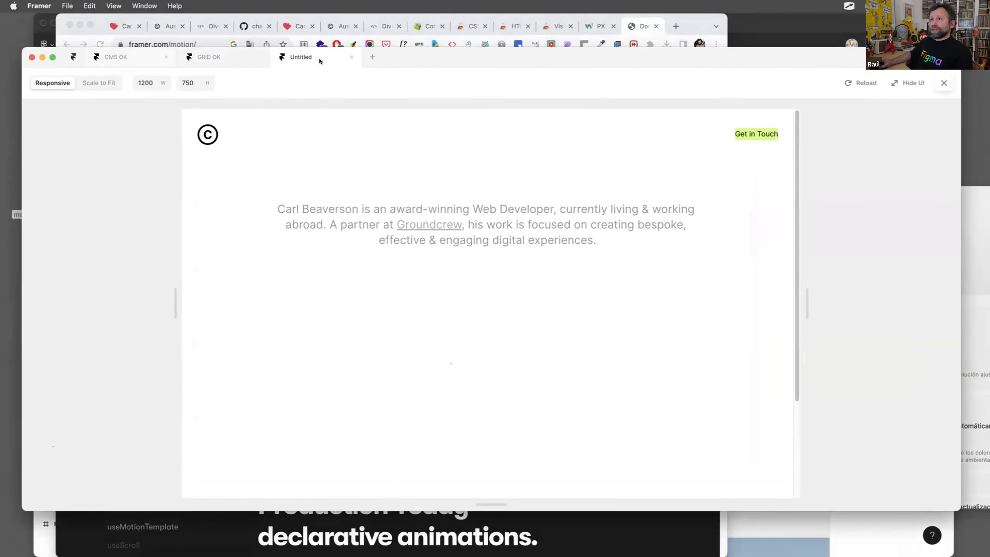
click(945, 85)
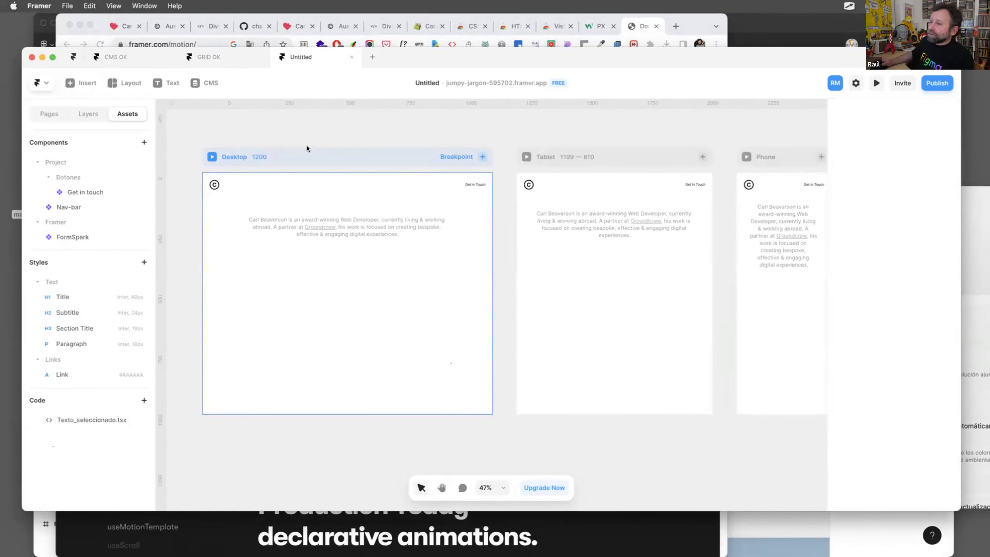
drag(398, 47, 425, 32)
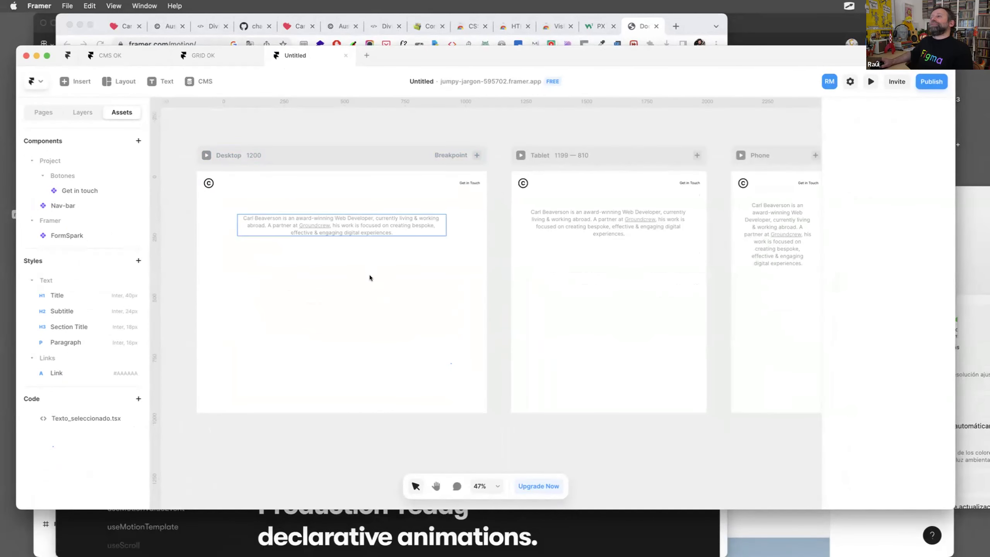
Try moving the Card constraints frame onto the Desktop page below the intro paragraph, and undo the move.
scroll(377, 293, down, 5)
scroll(378, 293, down, 1)
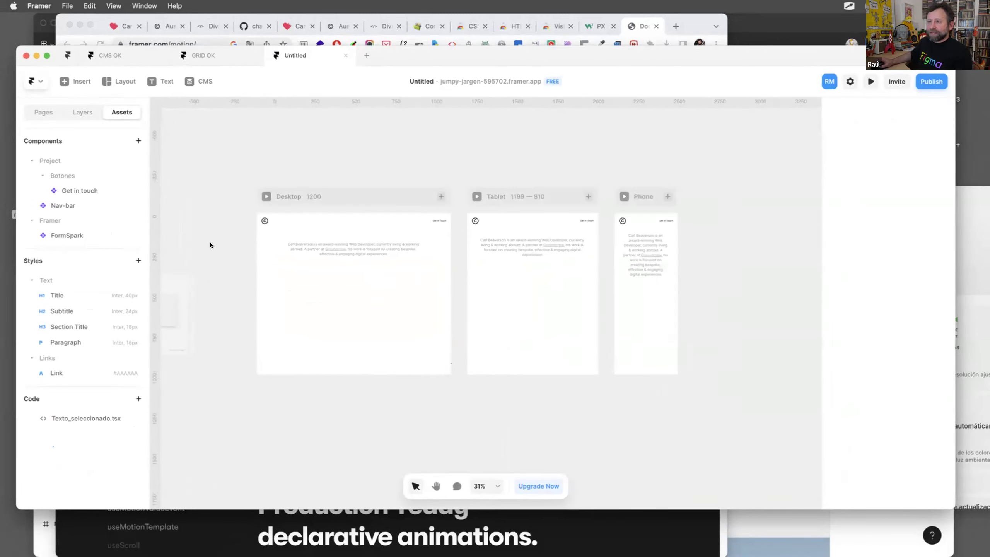
drag(285, 231, 205, 247)
scroll(252, 278, left, 3)
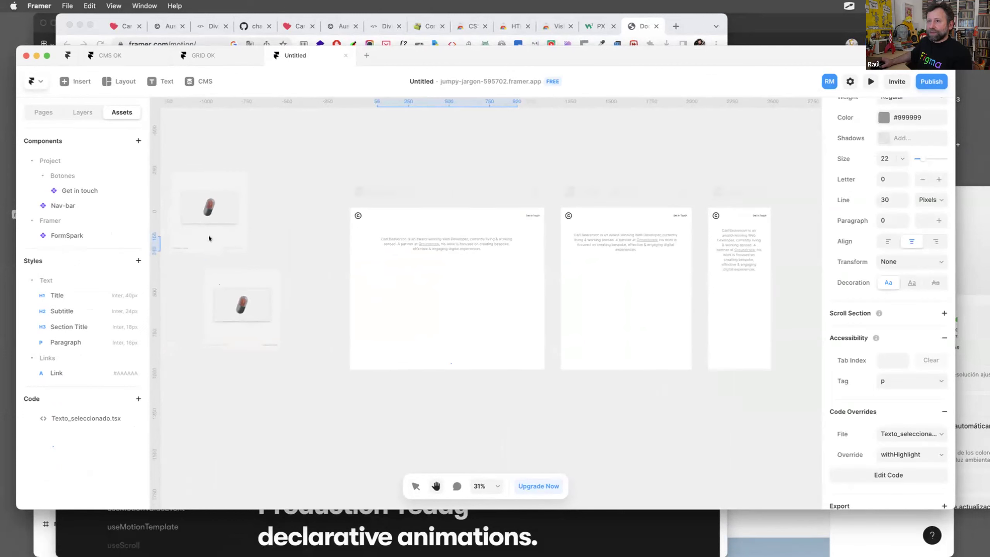
drag(249, 176, 393, 272)
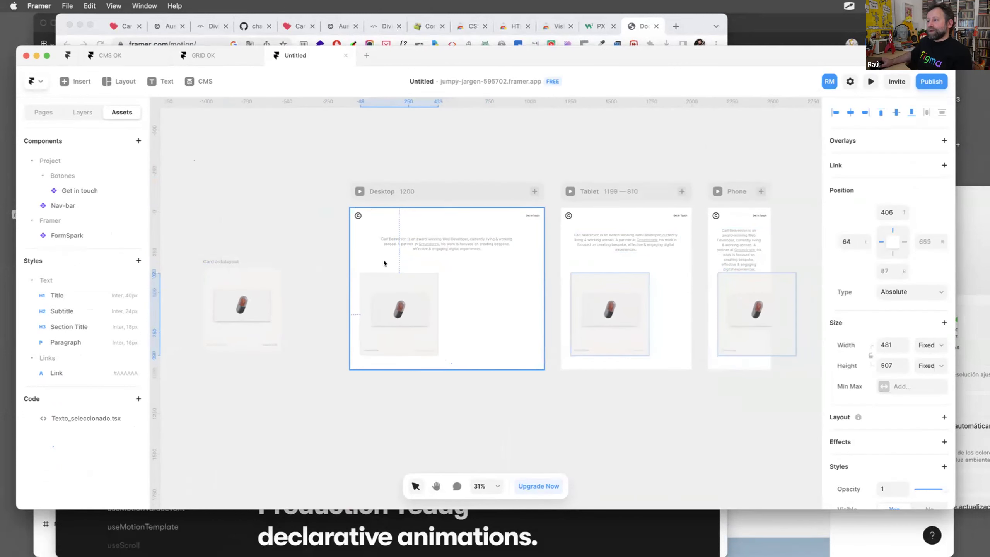
key(ctrl+z)
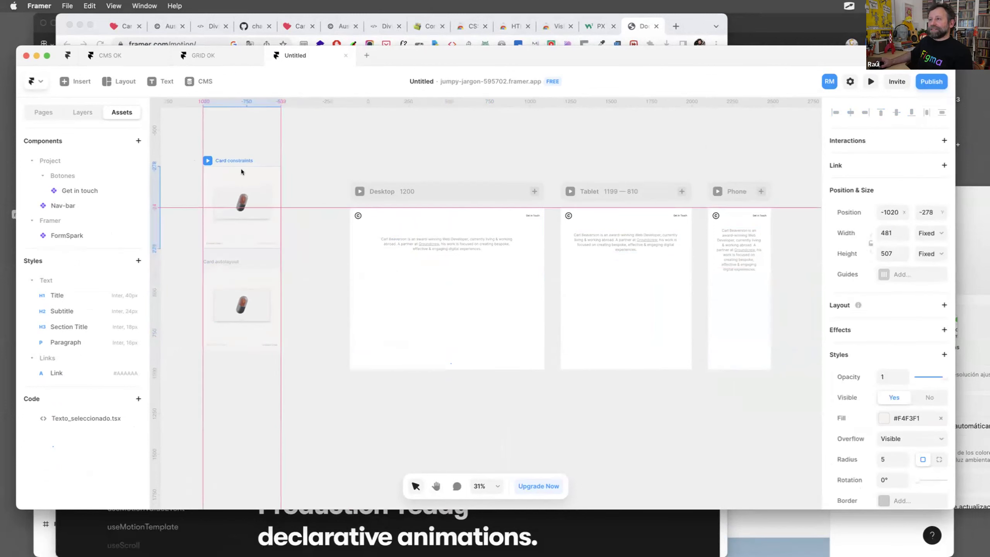
click(307, 236)
scroll(328, 268, up, 3)
scroll(328, 268, right, 3)
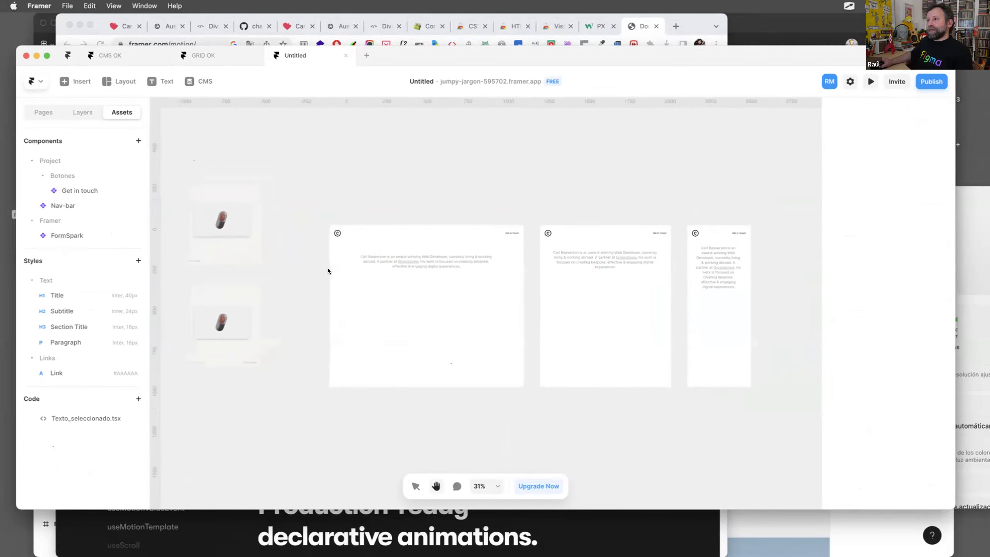
scroll(353, 275, left, 3)
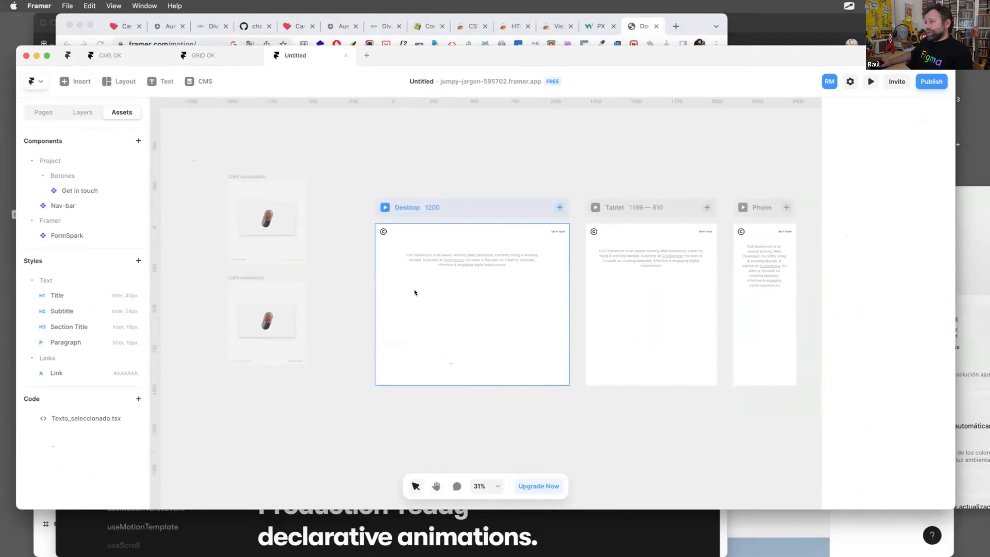
scroll(414, 290, down, 2)
scroll(415, 290, up, 3)
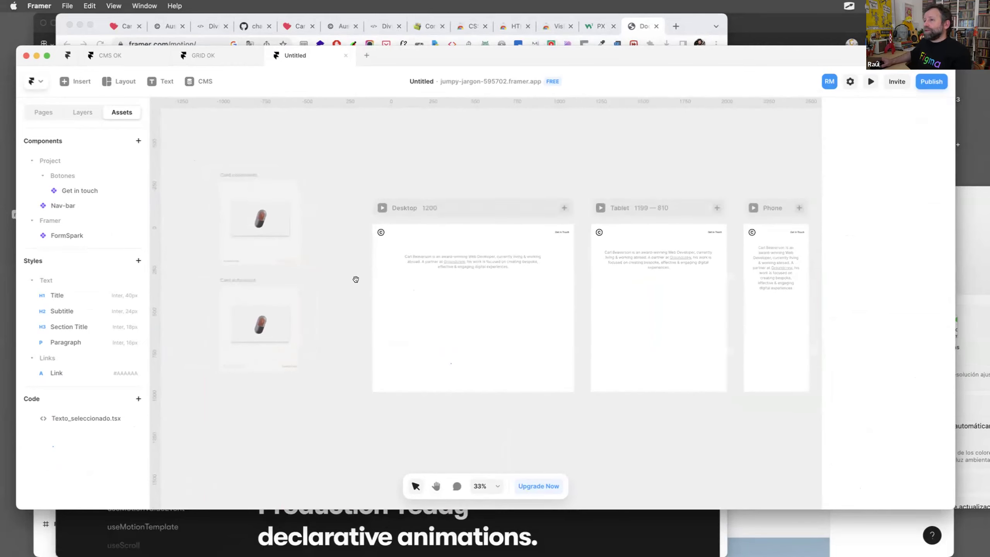
scroll(312, 264, right, 2)
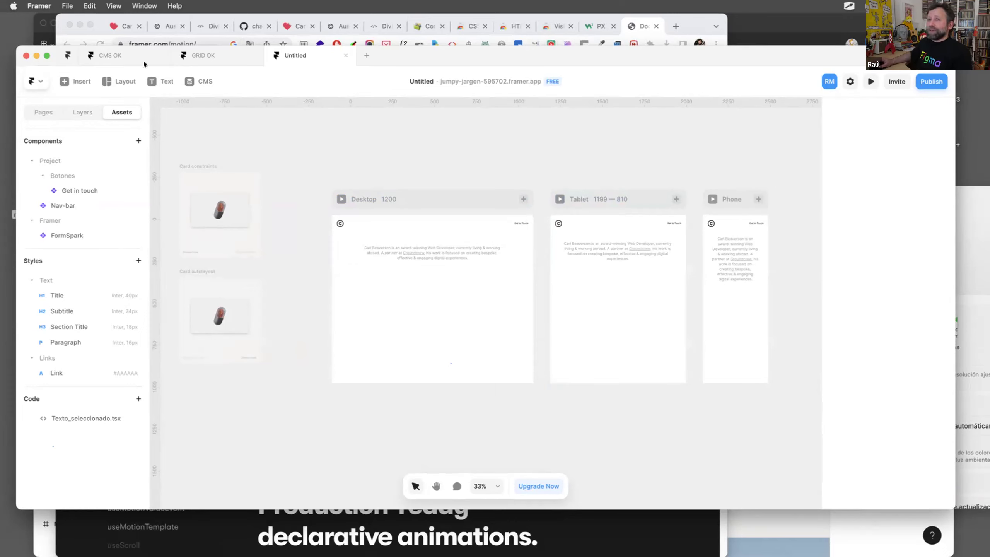
Switch to Chrome, move the original portfolio site's tab into its own window and open DevTools on its project area.
click(166, 26)
drag(168, 25, 184, 56)
scroll(442, 239, up, 3)
right_click(228, 166)
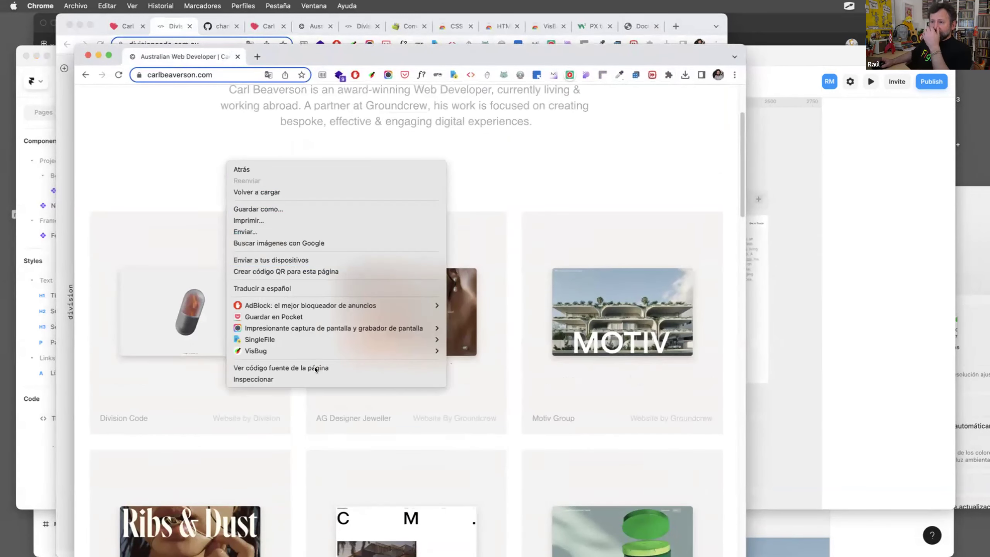
click(315, 378)
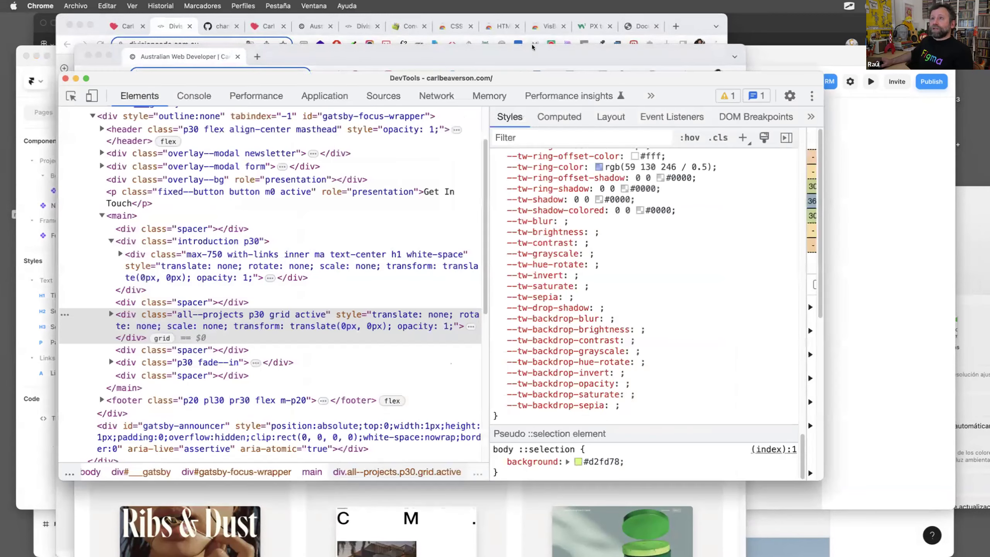
Arrange the browser and DevTools windows side by side and show the grid overlay for the all--projects element.
drag(624, 65, 592, 176)
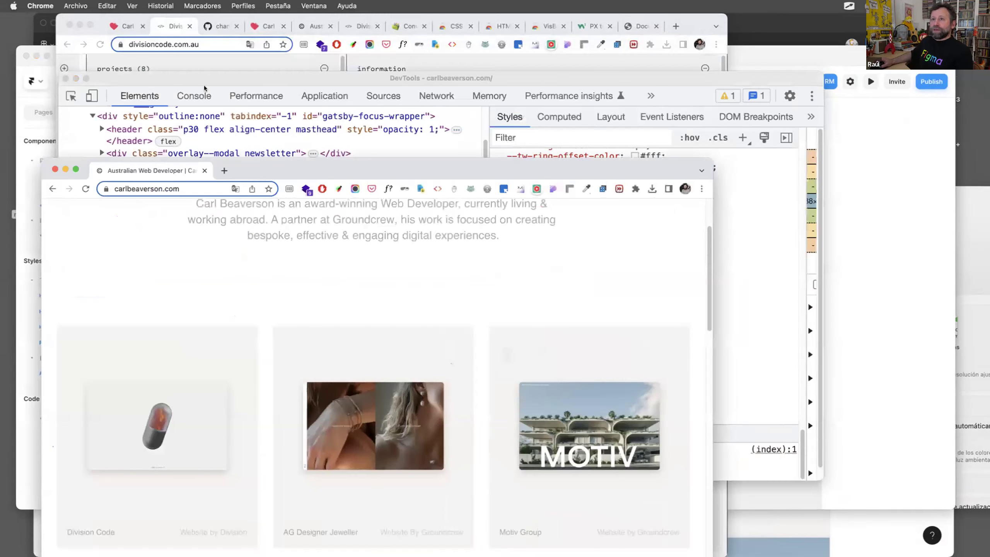
click(573, 78)
drag(573, 78, 941, 81)
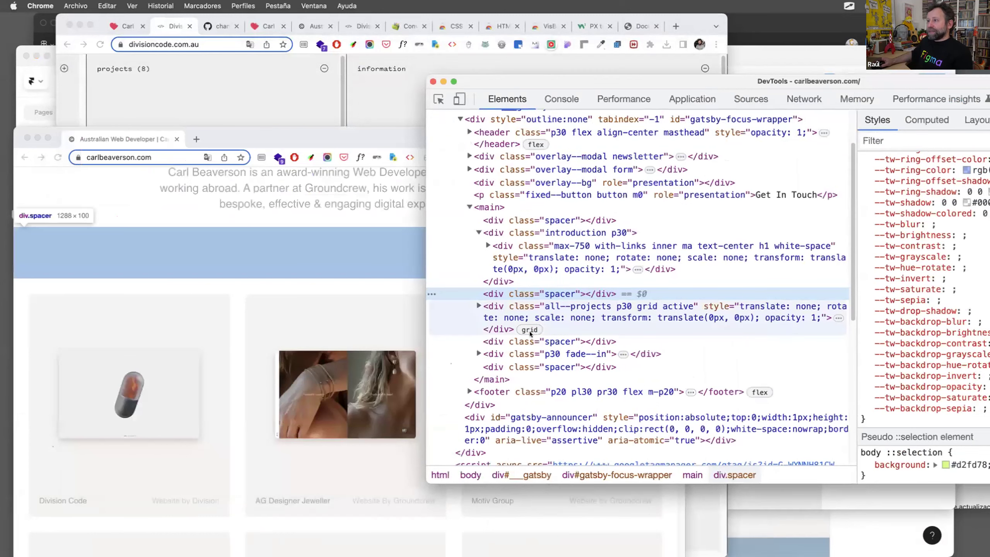
click(530, 330)
click(318, 136)
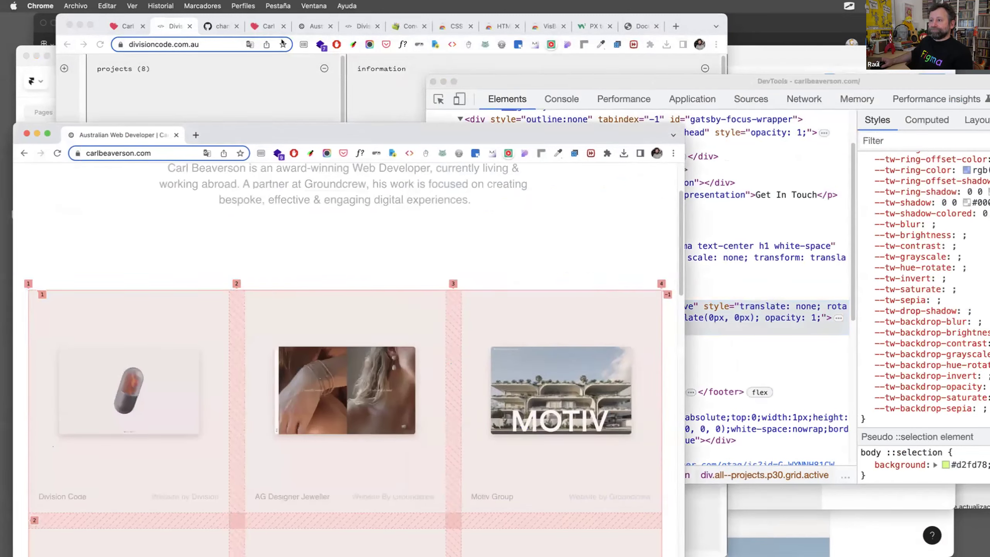
drag(319, 136, 296, 75)
drag(289, 14, 296, 13)
Examine the columns, rows and gaps of the original site's project card grid under the grid overlay.
scroll(402, 320, down, 3)
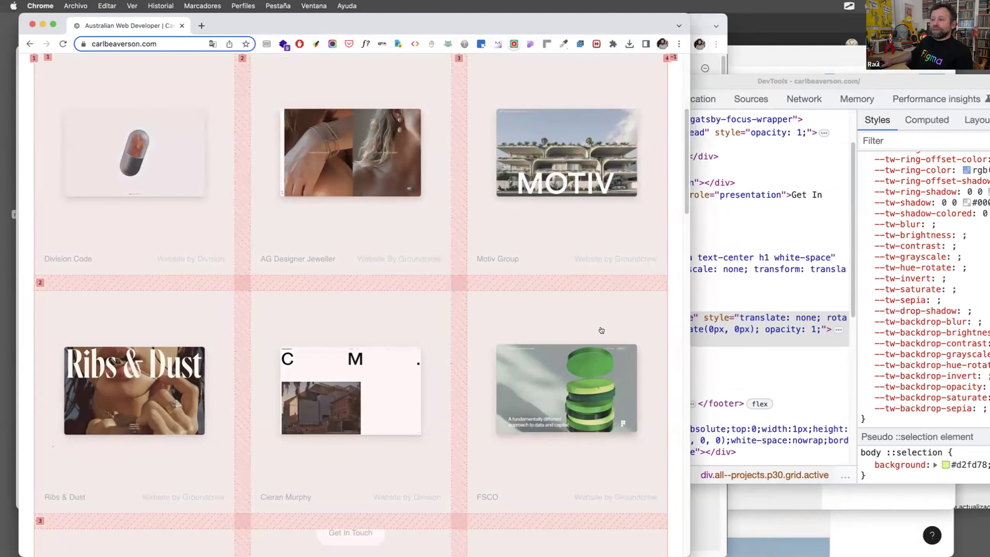
scroll(601, 330, down, 4)
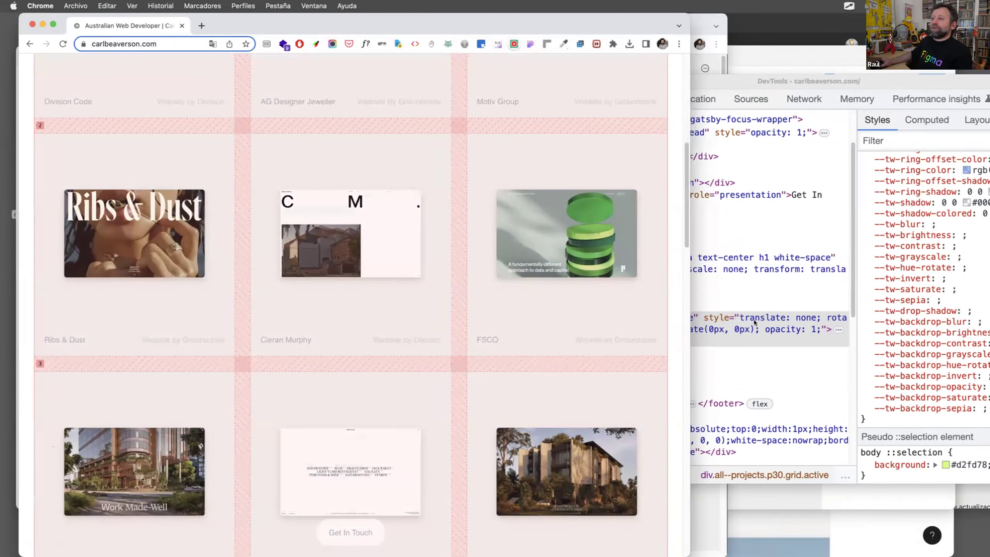
scroll(753, 320, down, 1)
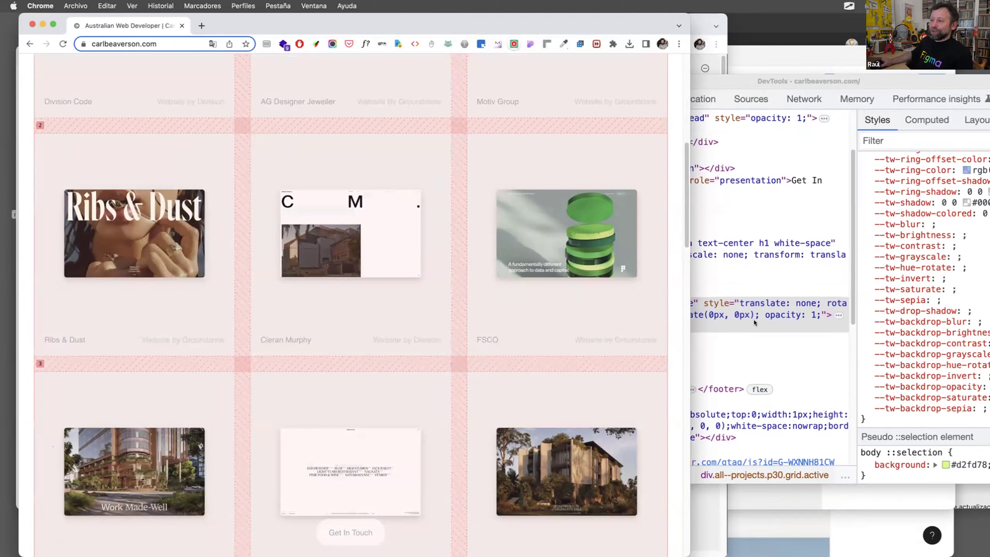
scroll(692, 311, down, 1)
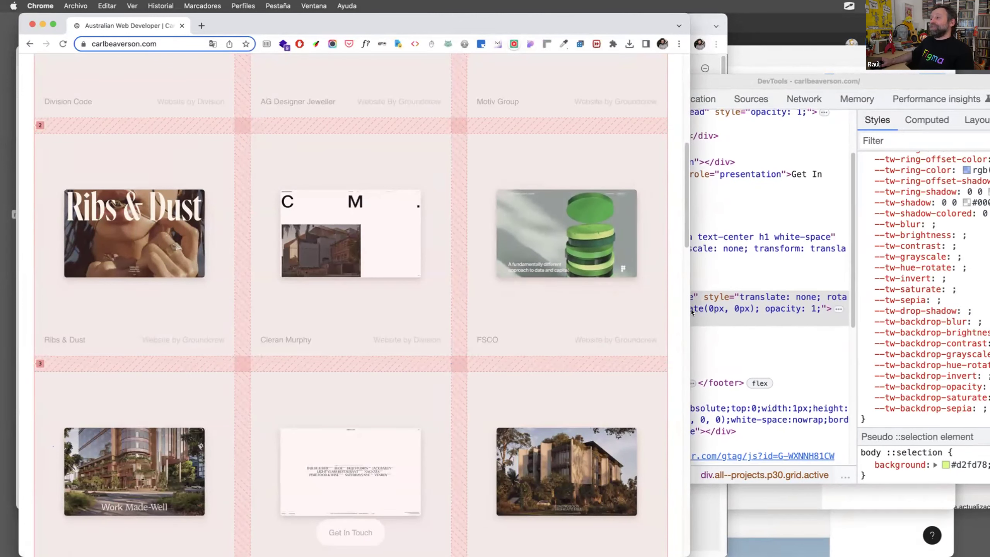
scroll(612, 312, down, 5)
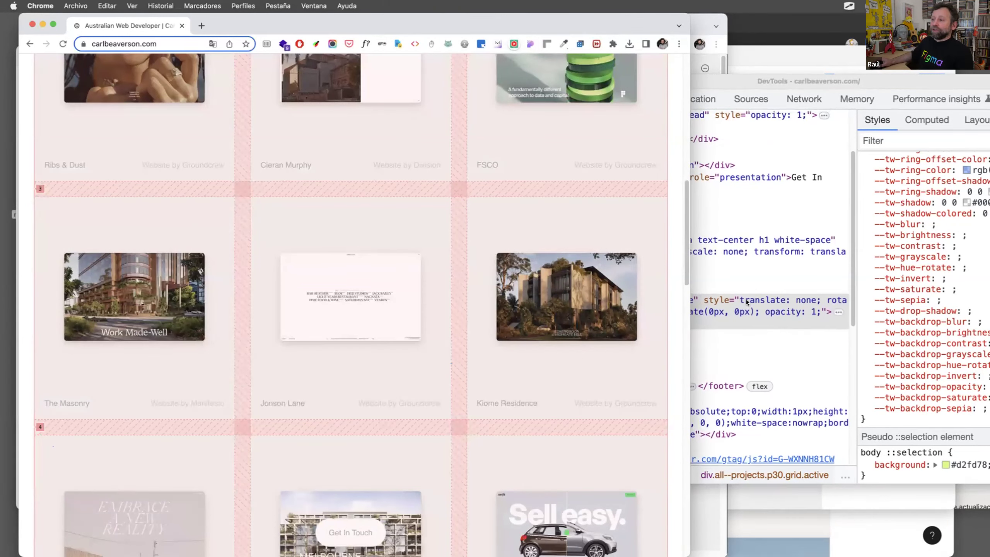
scroll(747, 303, up, 1)
scroll(604, 295, up, 1)
scroll(604, 295, up, 2)
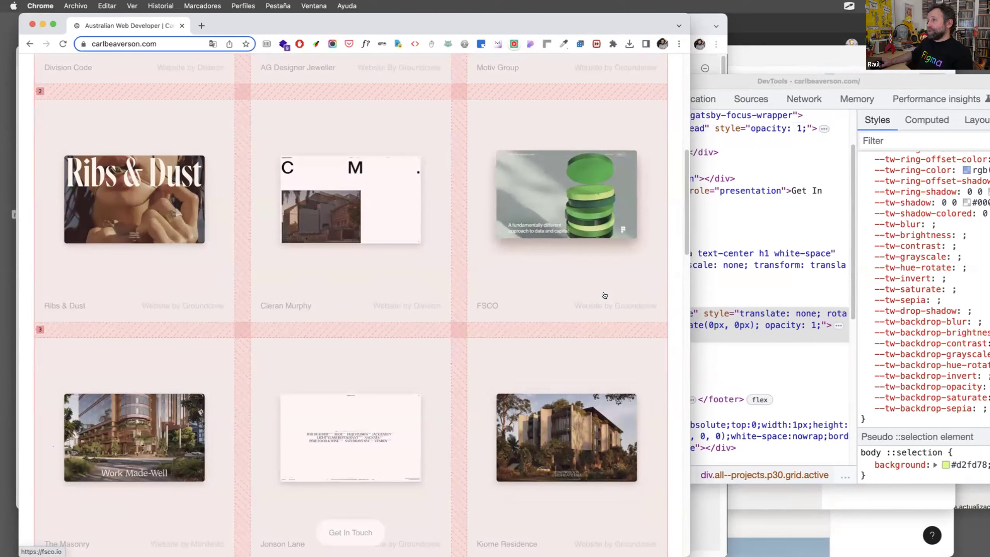
Narrow the browser window to check how the project grid adapts, and close DevTools.
drag(687, 282, 491, 260)
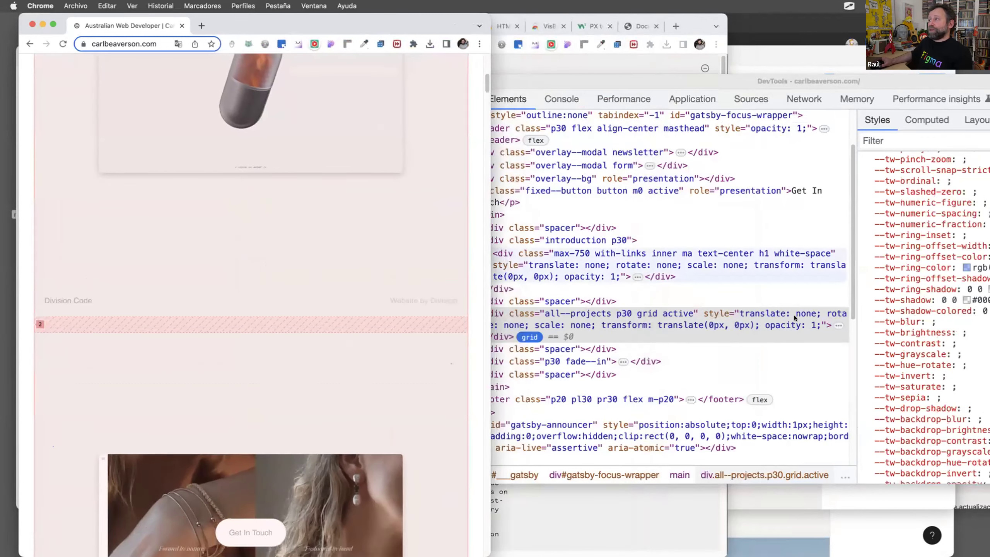
click(575, 77)
click(435, 82)
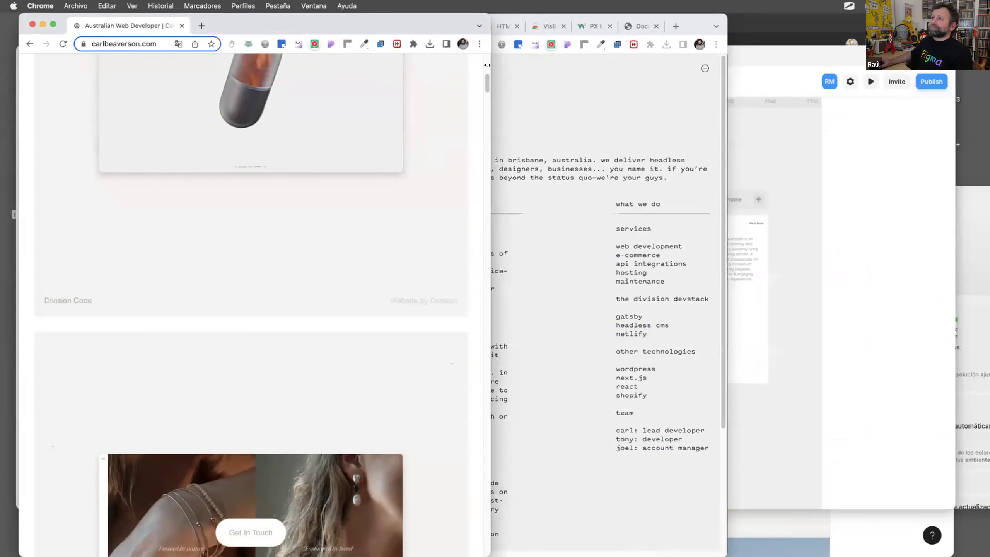
Resize the original site's window through several widths to examine how its project cards reflow, and return to the first row of cards.
drag(491, 68, 677, 102)
drag(565, 115, 772, 214)
drag(657, 236, 346, 303)
drag(490, 294, 317, 290)
drag(703, 252, 786, 258)
scroll(587, 271, up, 1)
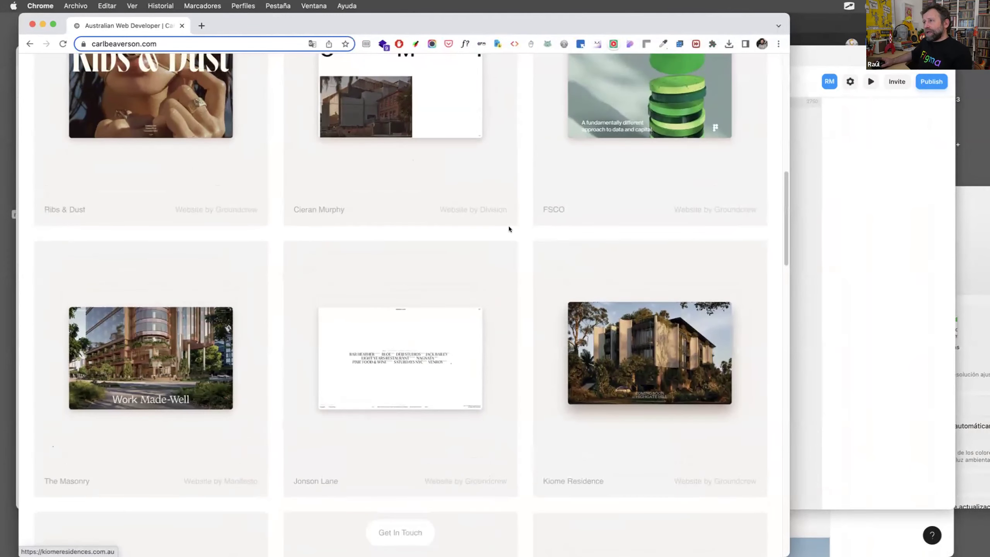
scroll(366, 224, up, 6)
scroll(365, 226, up, 4)
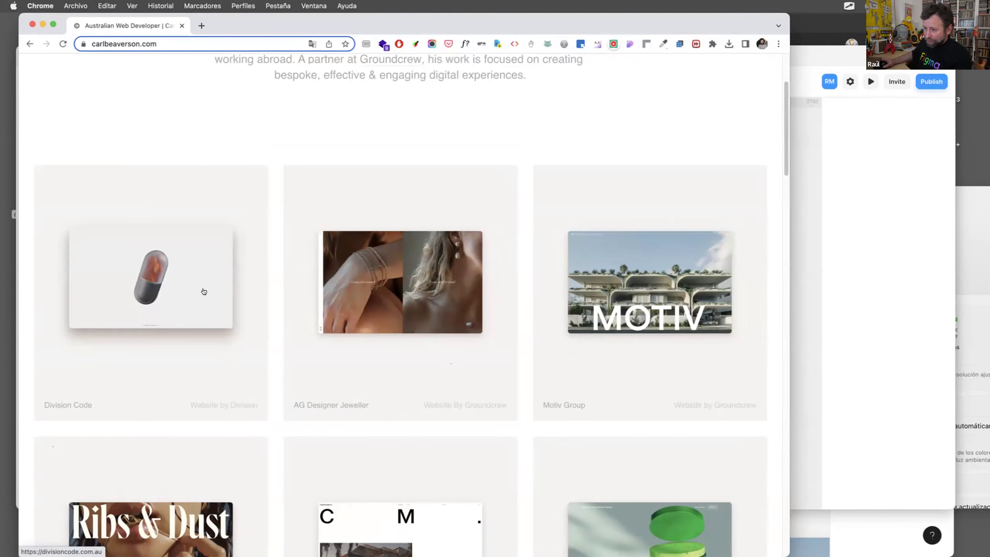
Switch back to Framer and move the Card constraints frame onto the Desktop page below the intro paragraph, at about left 75, top 394.
drag(225, 21, 347, 149)
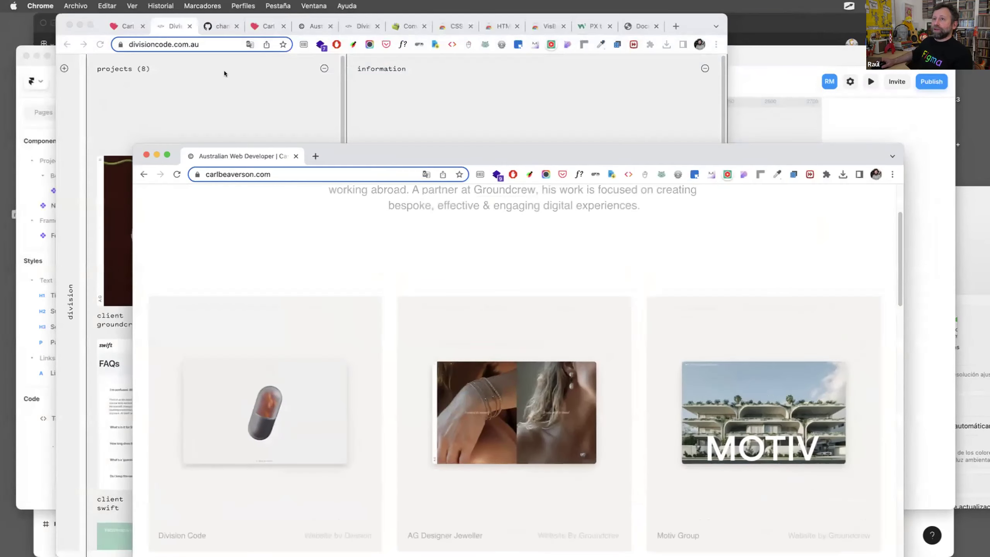
drag(176, 26, 419, 54)
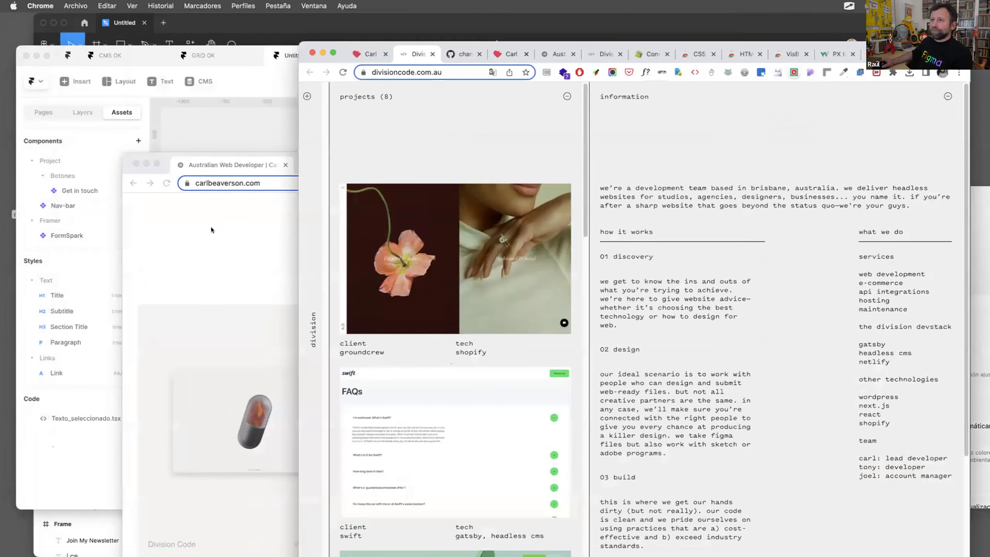
click(211, 237)
click(193, 126)
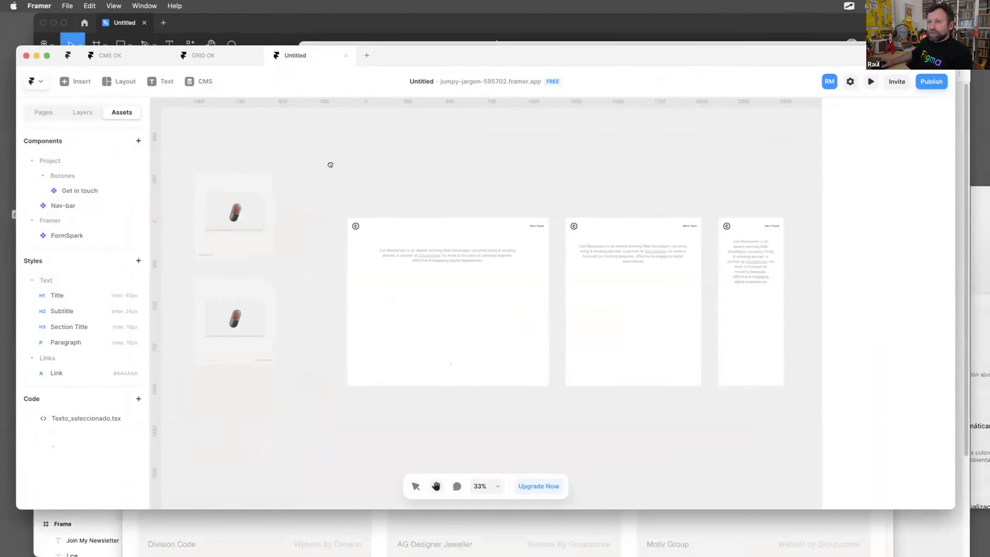
scroll(260, 175, right, 5)
drag(298, 191, 442, 307)
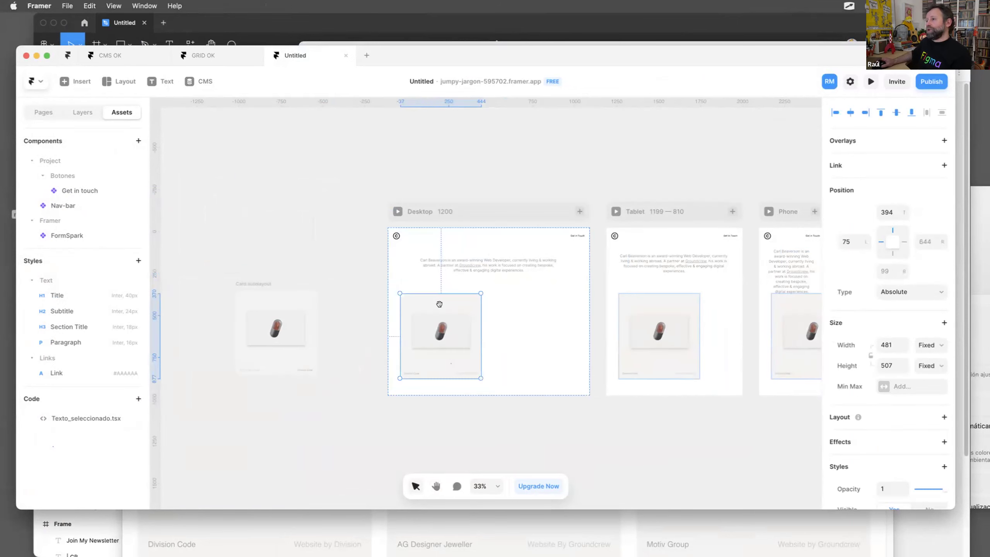
Add a Hover effect to the pill image inside the card on the Desktop page.
scroll(437, 305, up, 3)
scroll(459, 356, up, 5)
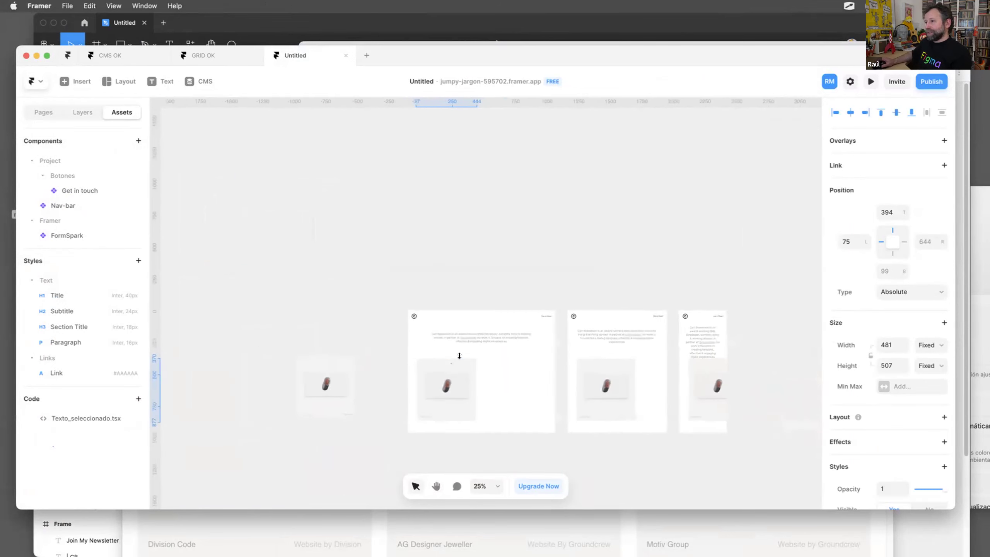
scroll(479, 200, down, 3)
click(394, 297)
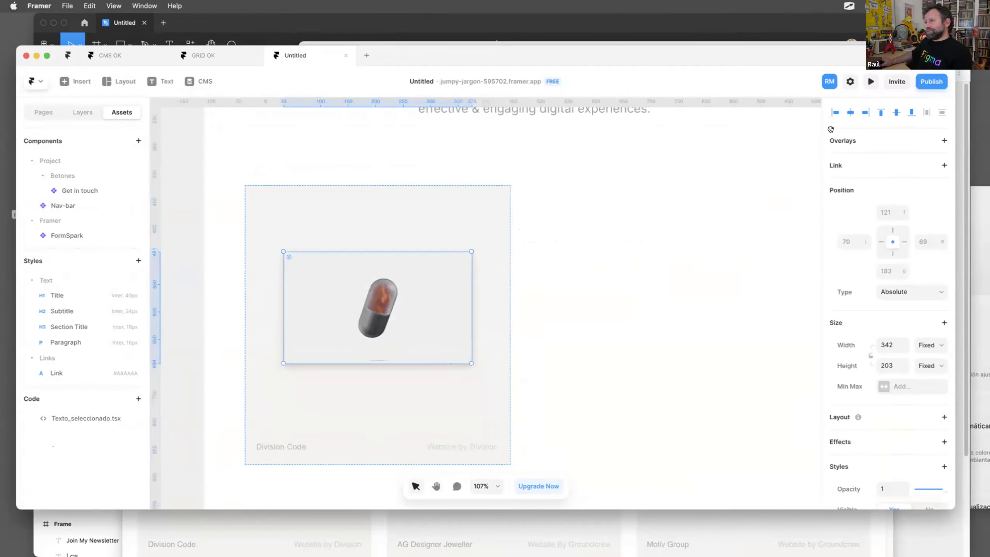
scroll(884, 372, down, 2)
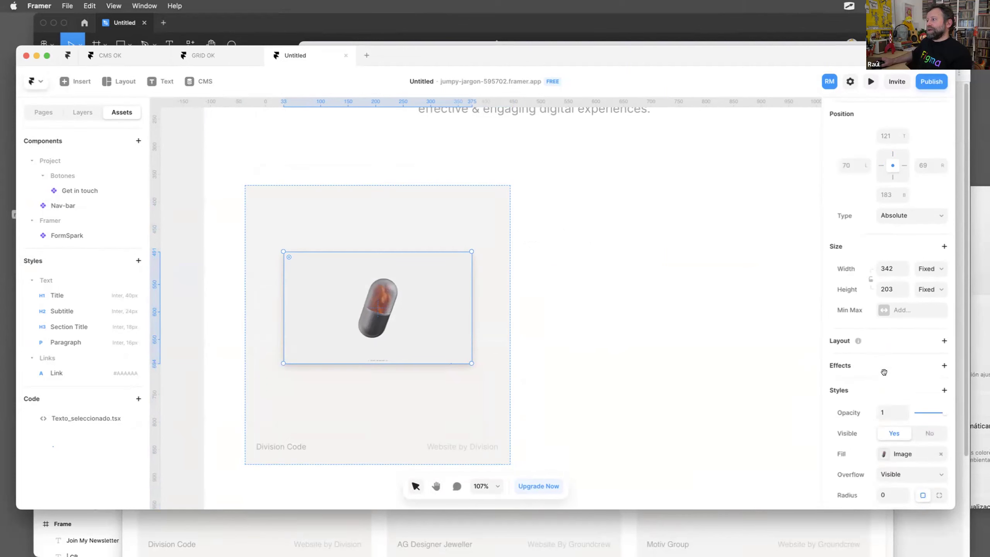
scroll(897, 345, down, 2)
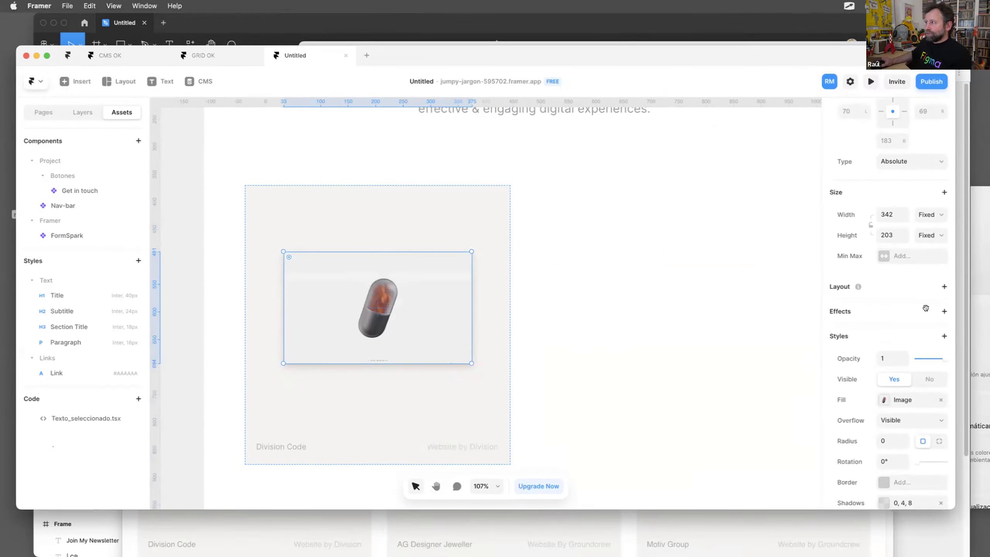
click(943, 311)
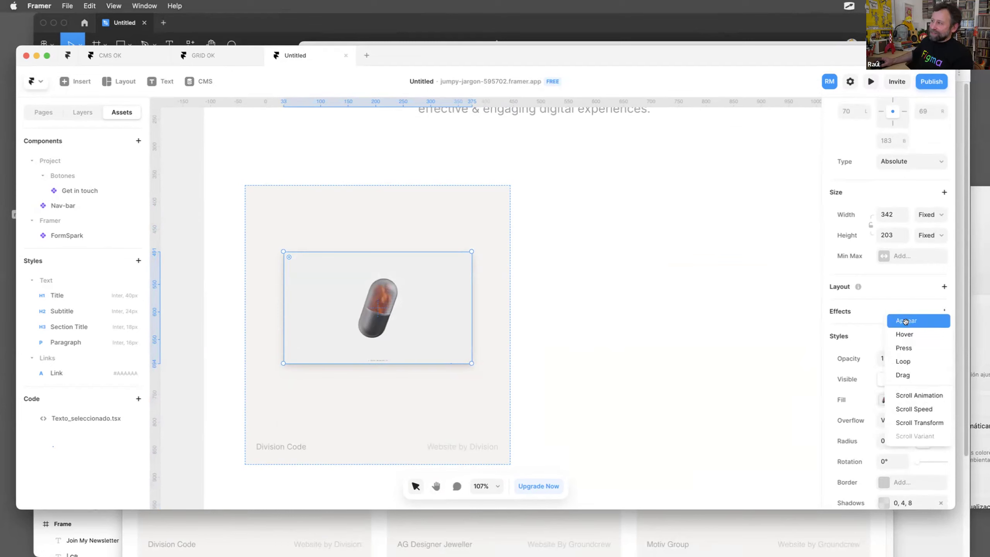
key(Down)
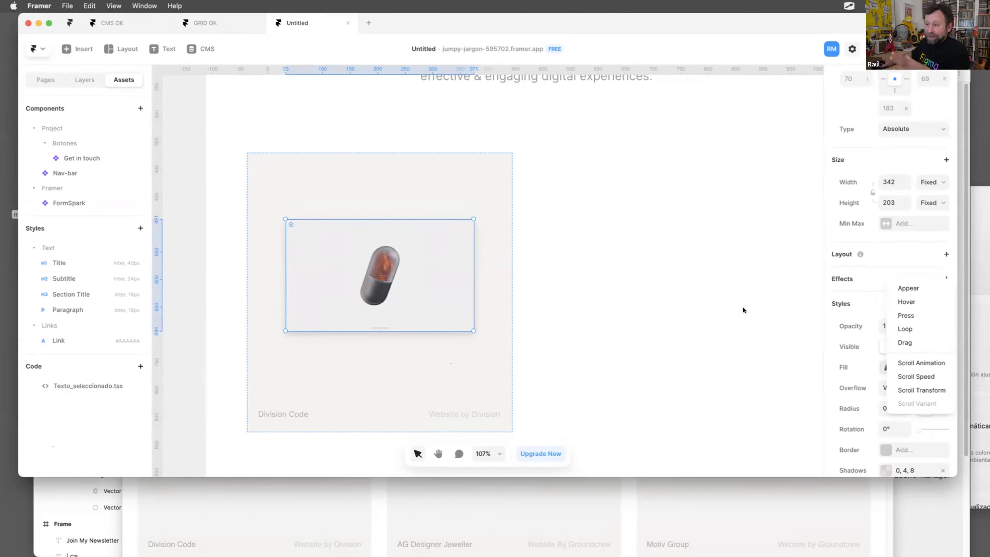
click(427, 261)
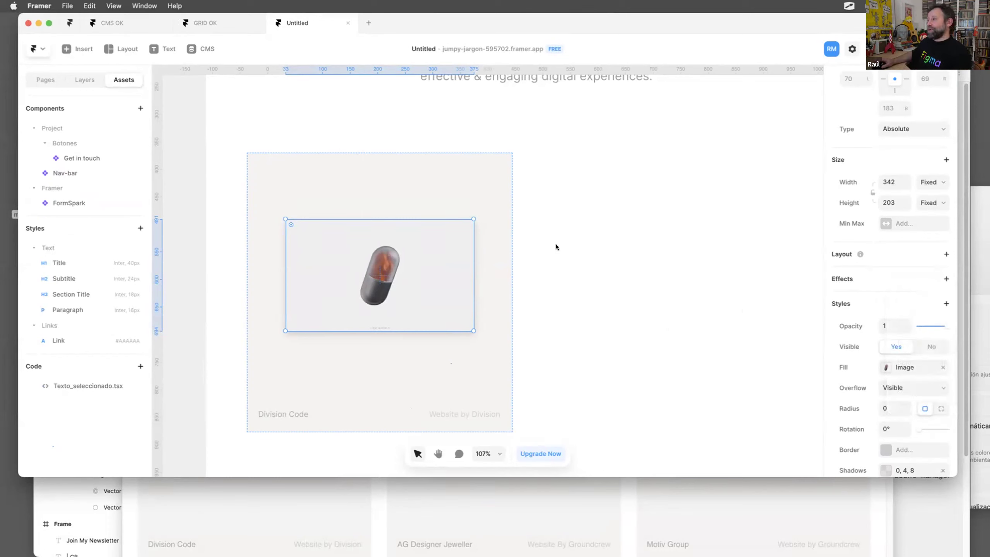
click(851, 277)
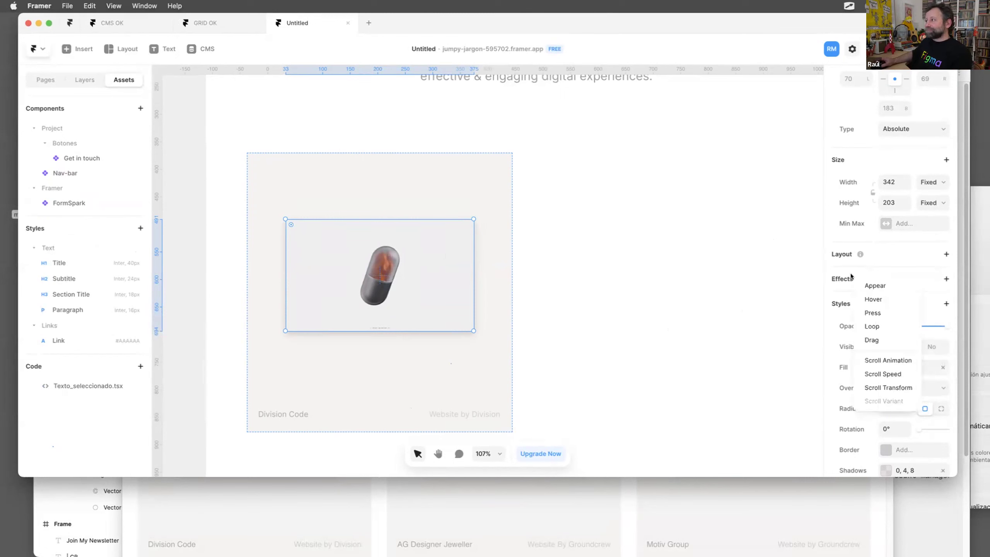
click(887, 298)
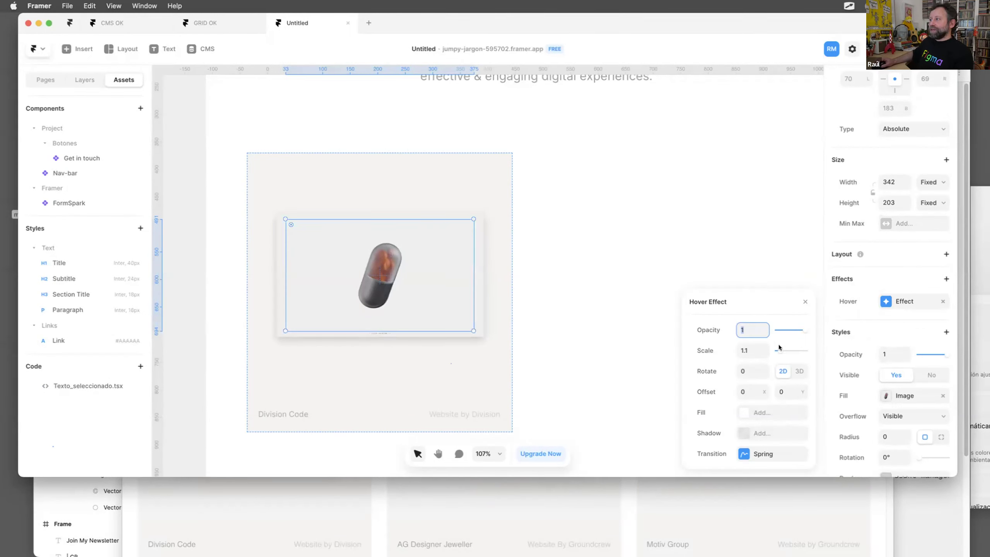
Set the image's hover effect to scale 1.2, rotation 5 and Y offset -28.
drag(780, 350, 778, 351)
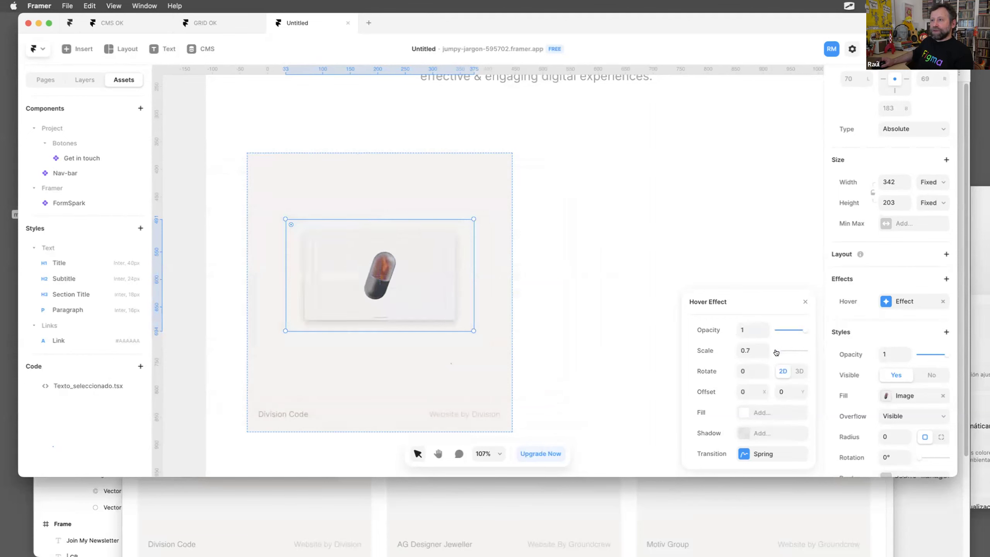
click(762, 369)
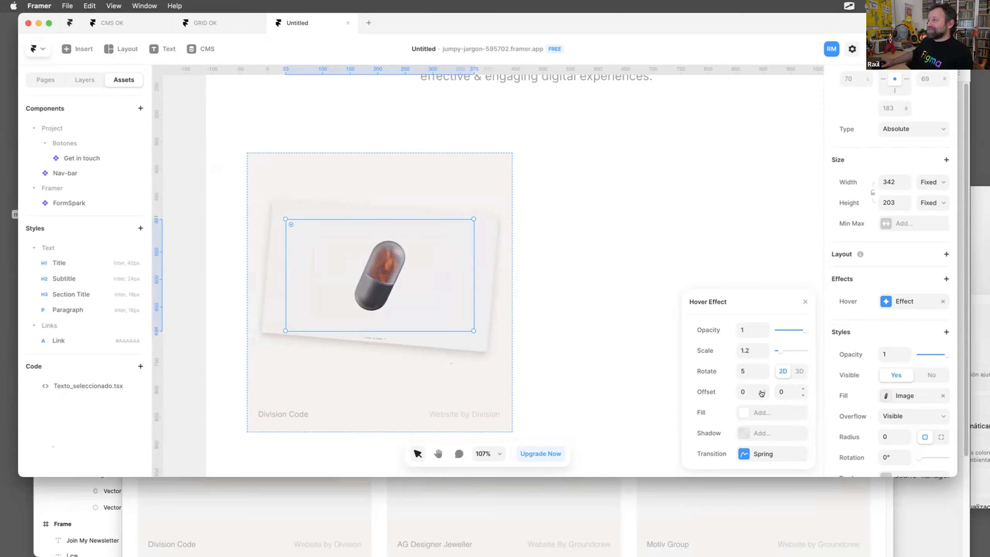
click(800, 395)
click(800, 395)
click(800, 395)
click(800, 395)
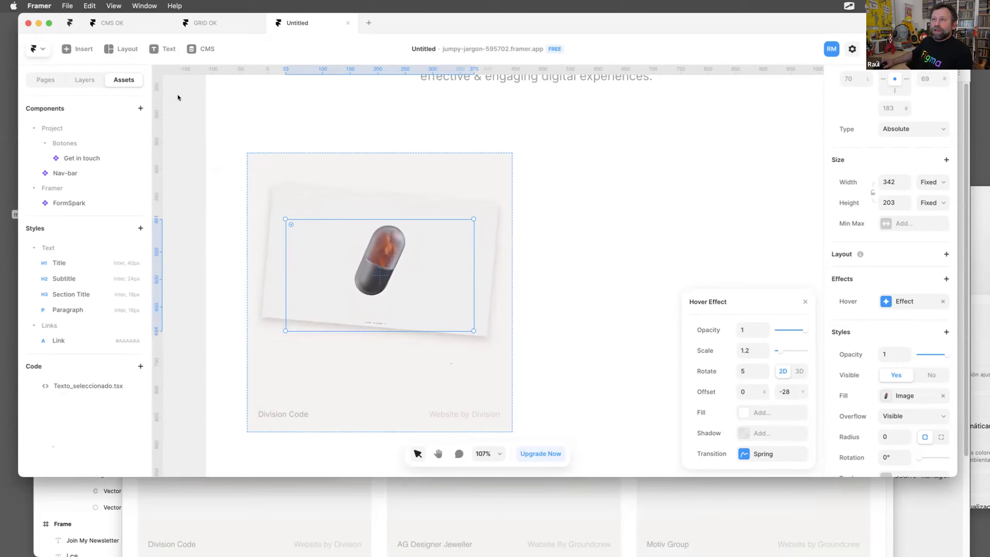
Preview the Desktop page, test the hover effect on the card image, and return to the canvas.
click(226, 109)
scroll(229, 129, up, 5)
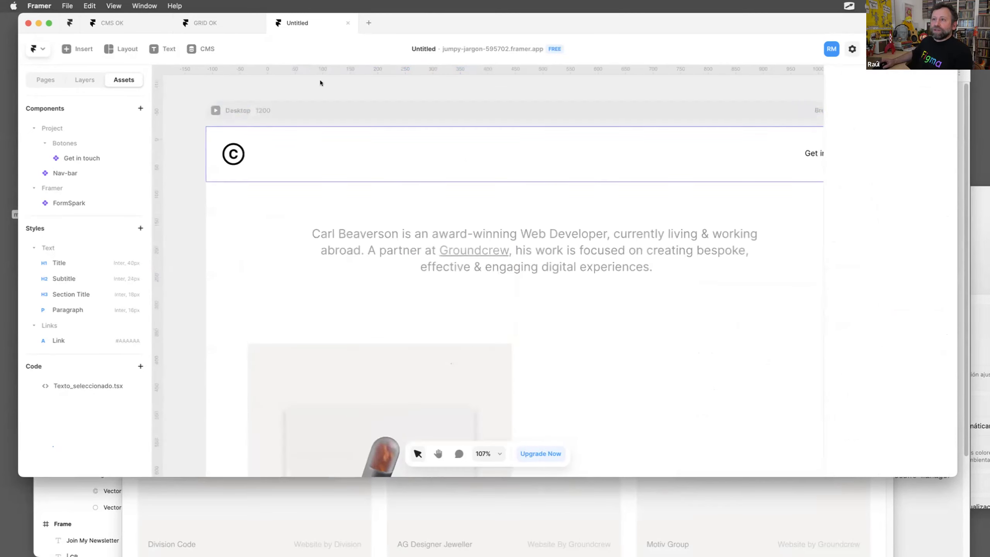
click(215, 111)
scroll(612, 329, down, 2)
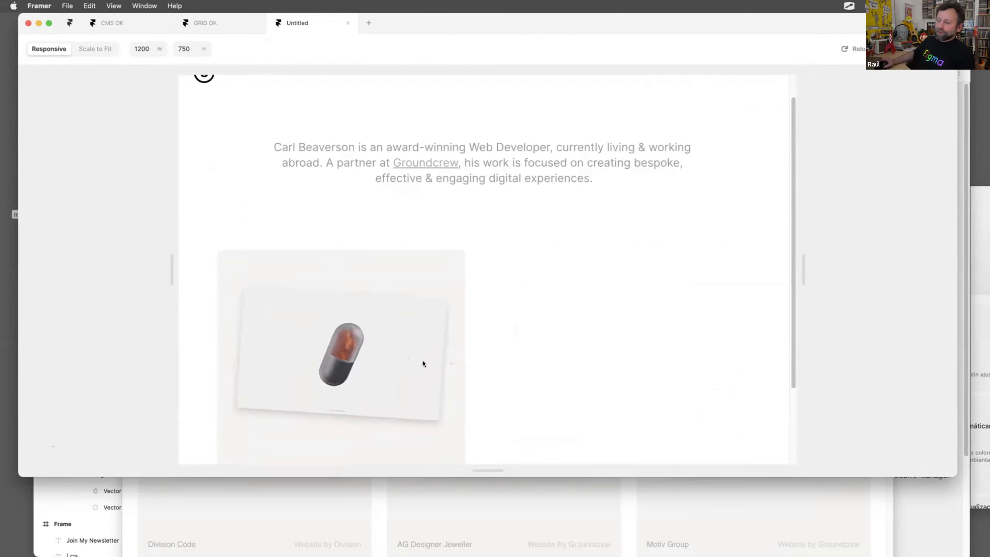
scroll(435, 358, down, 2)
scroll(351, 331, up, 2)
scroll(480, 347, down, 3)
scroll(506, 351, down, 2)
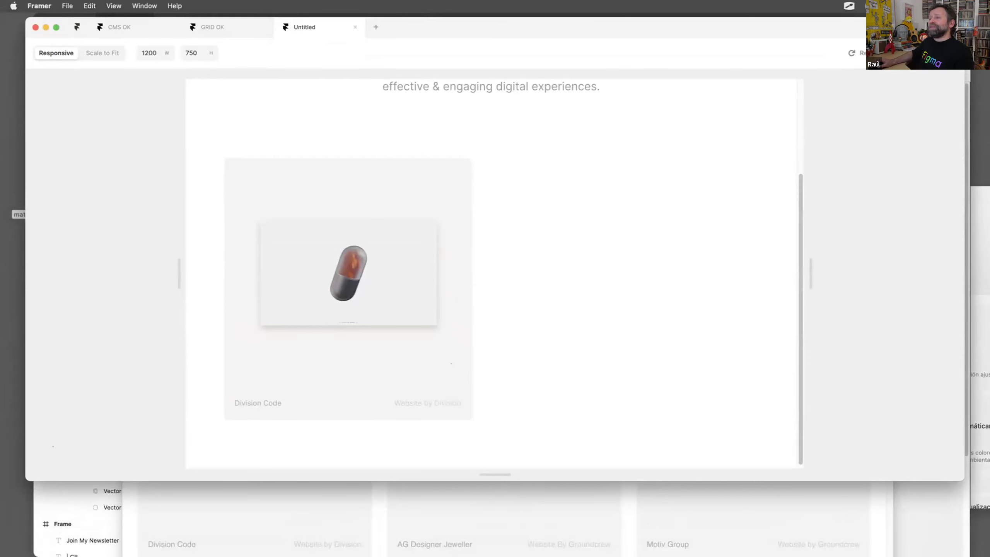
key(Escape)
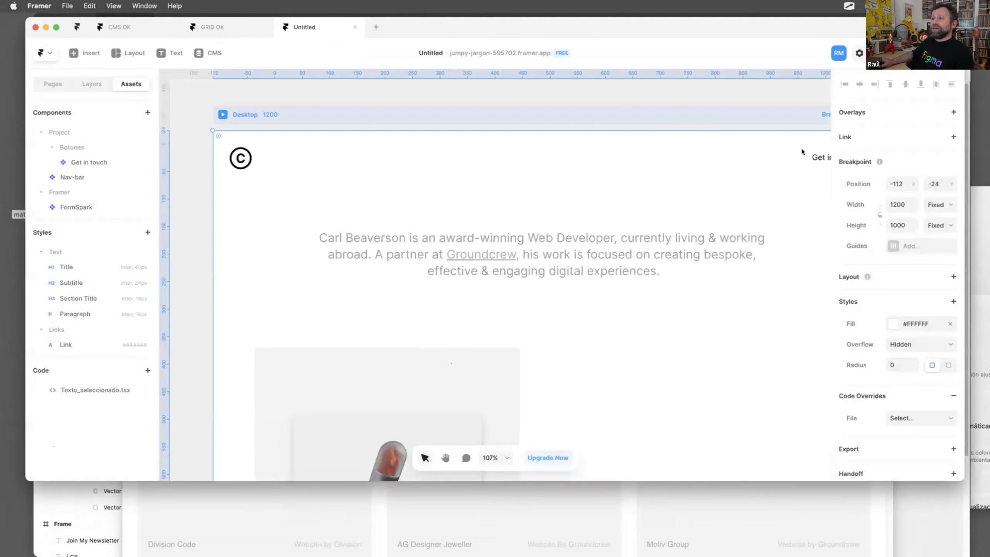
Replace the pill image's hover effect with a Drag effect, keeping Freeform and Snap Back set to Yes.
scroll(557, 373, down, 3)
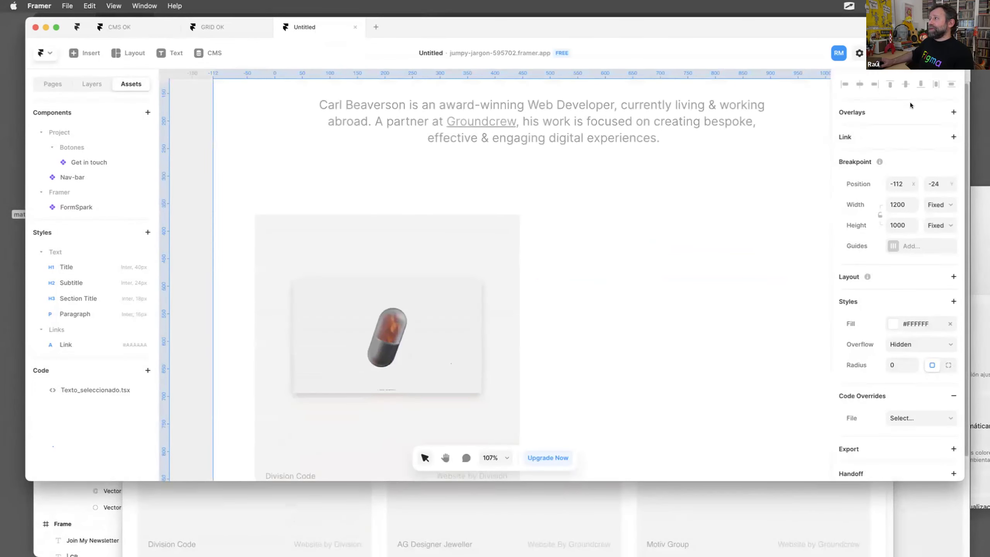
click(446, 330)
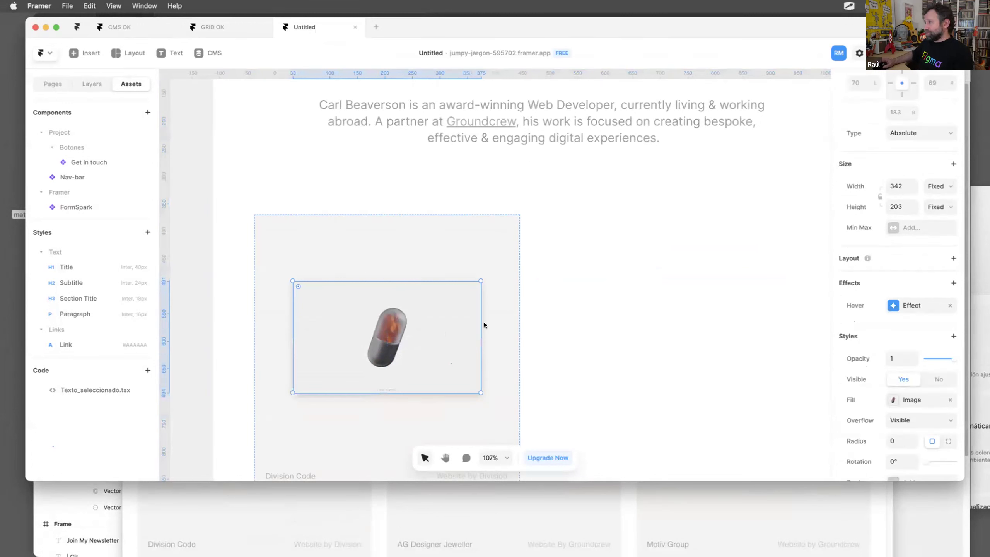
click(950, 305)
click(950, 281)
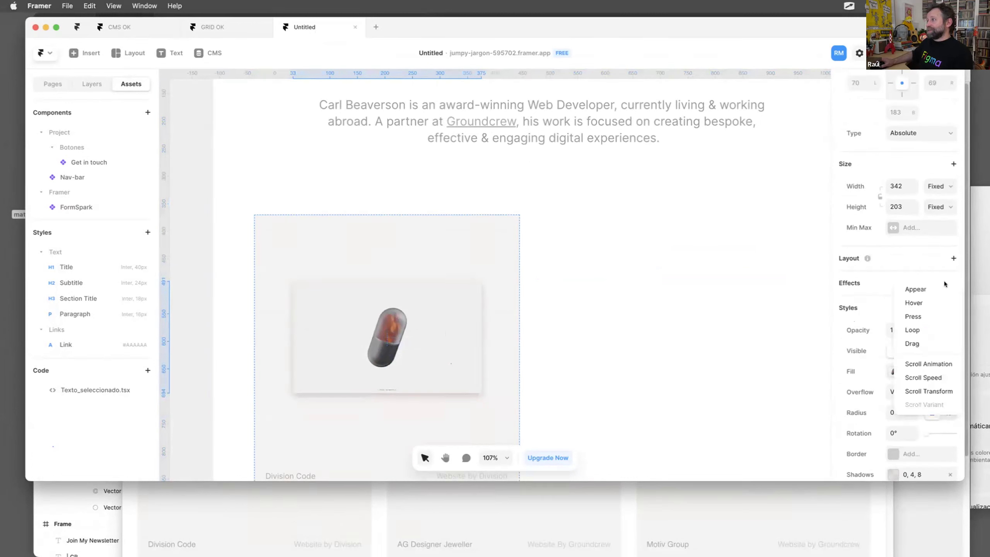
click(919, 342)
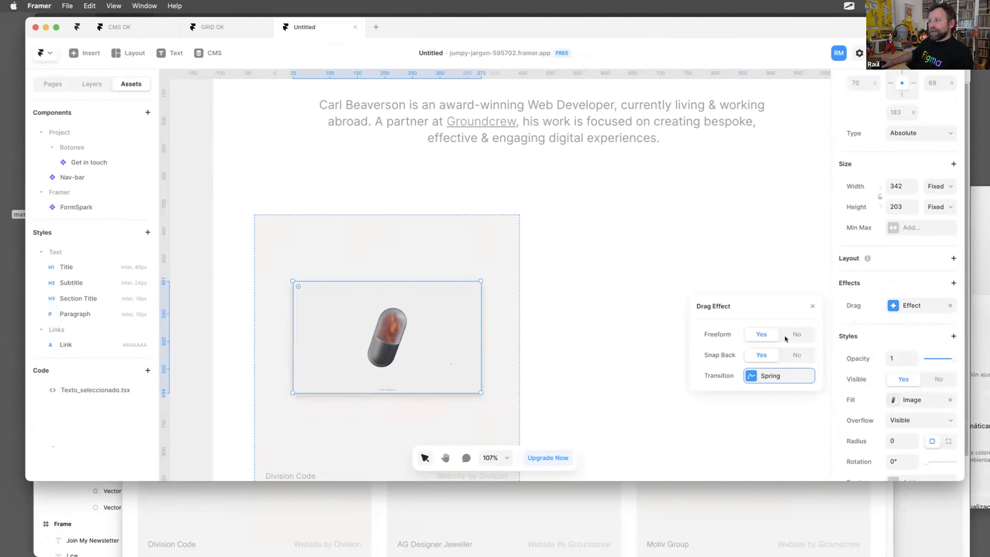
click(796, 355)
click(770, 355)
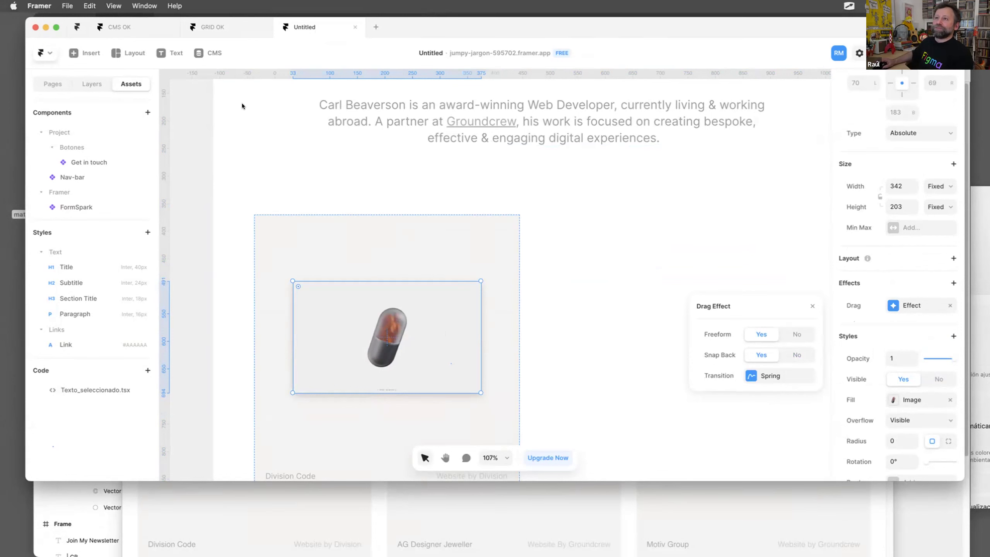
Preview the Desktop page, test dragging the pill image inside its card, and return to the canvas.
scroll(242, 103, up, 5)
click(221, 117)
click(222, 118)
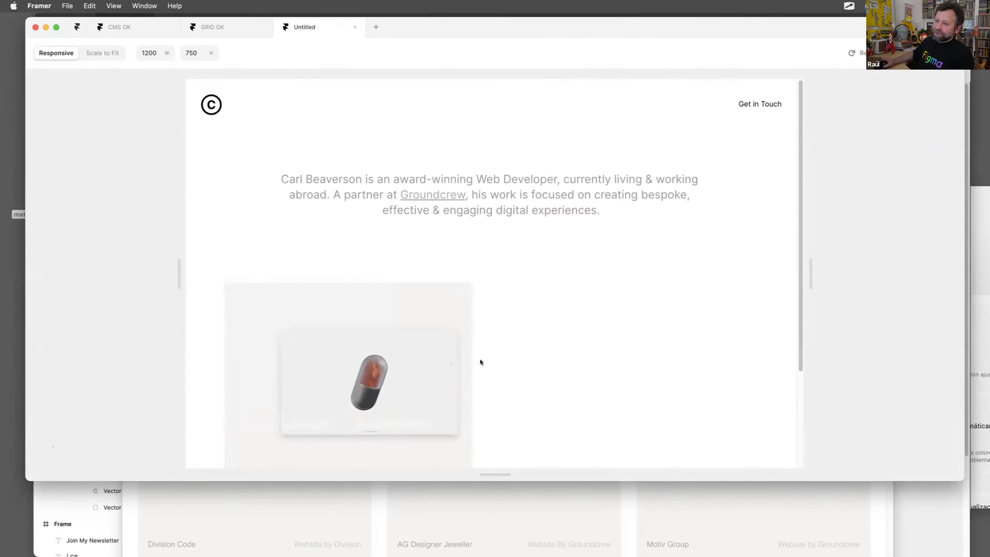
scroll(429, 319, down, 2)
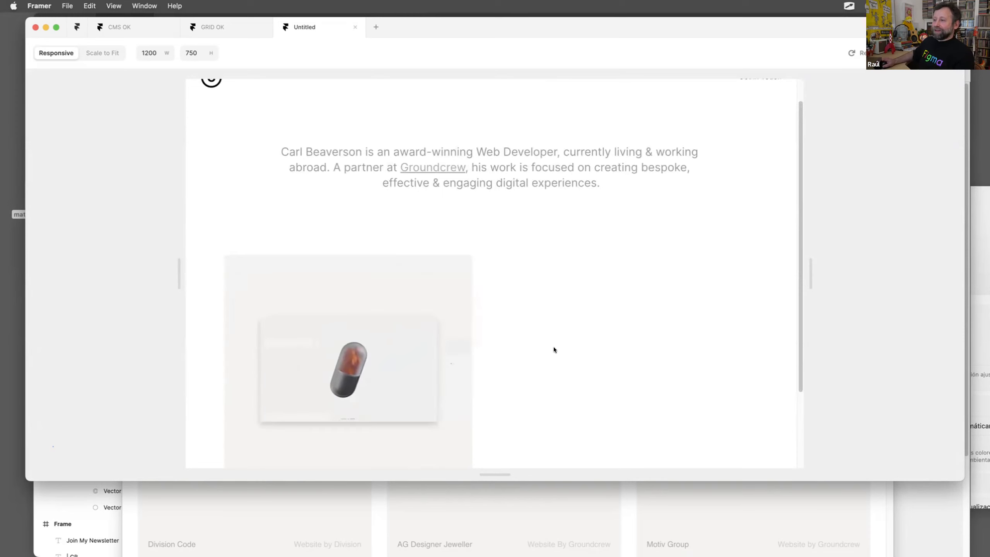
scroll(554, 346, down, 3)
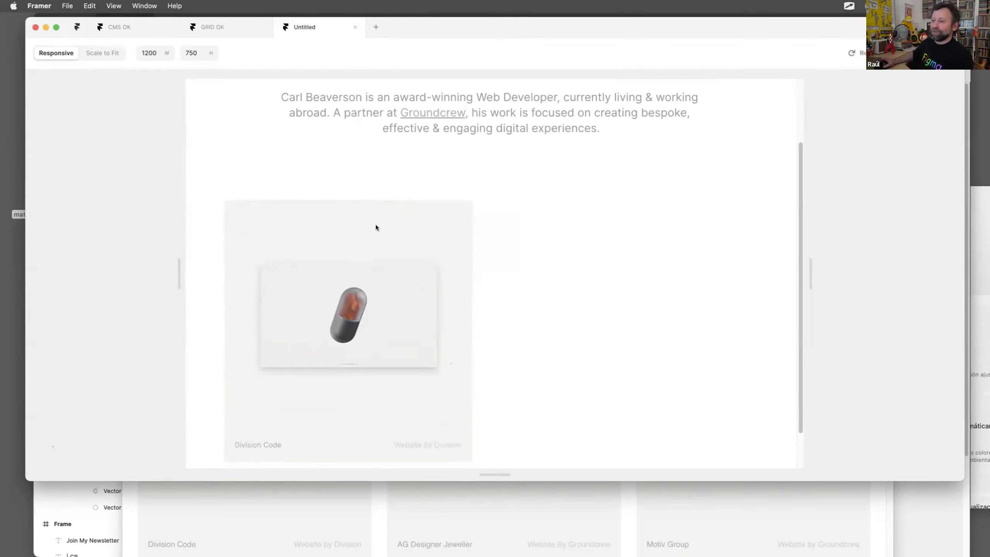
scroll(489, 266, down, 2)
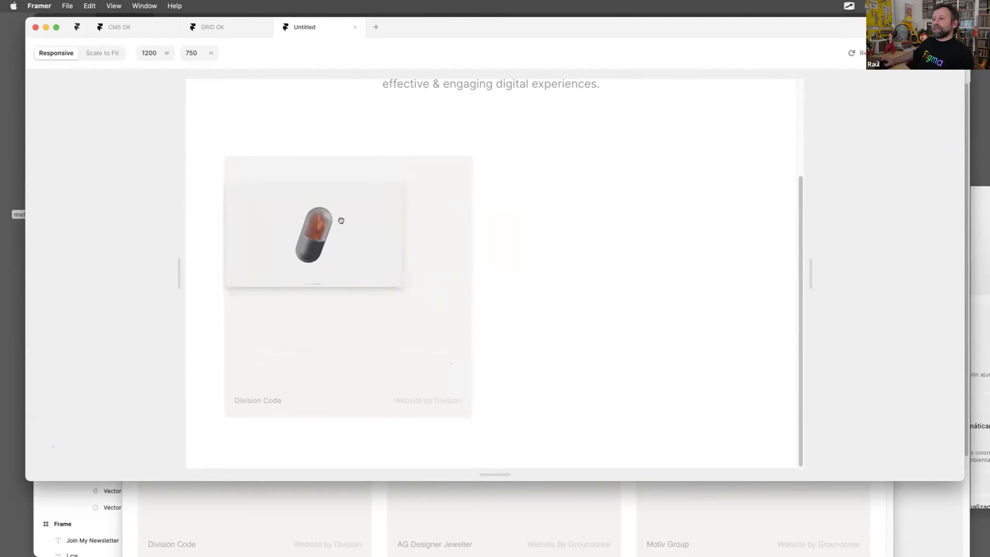
mouse_move(443, 27)
mouse_down()
mouse_move(440, 53)
mouse_move(449, 26)
mouse_up()
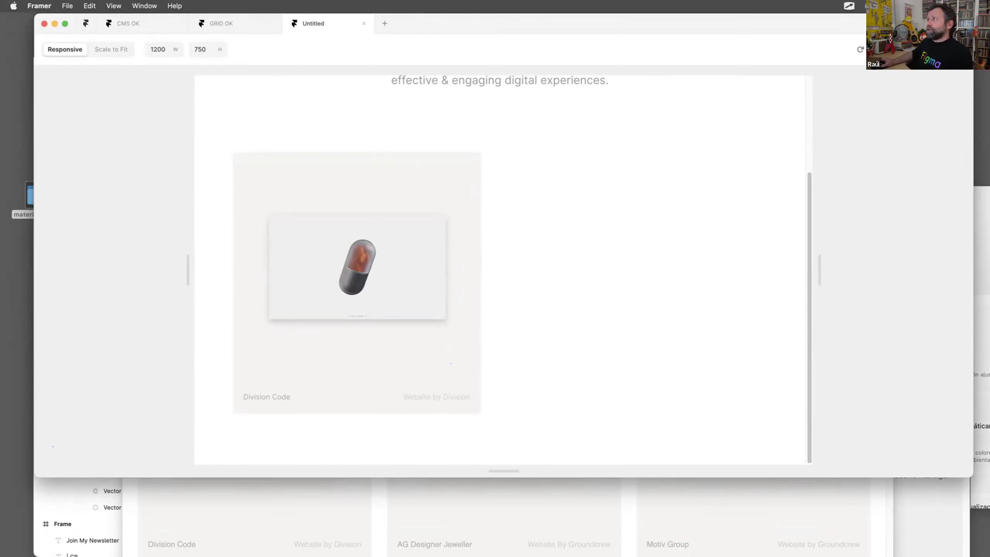
key(Escape)
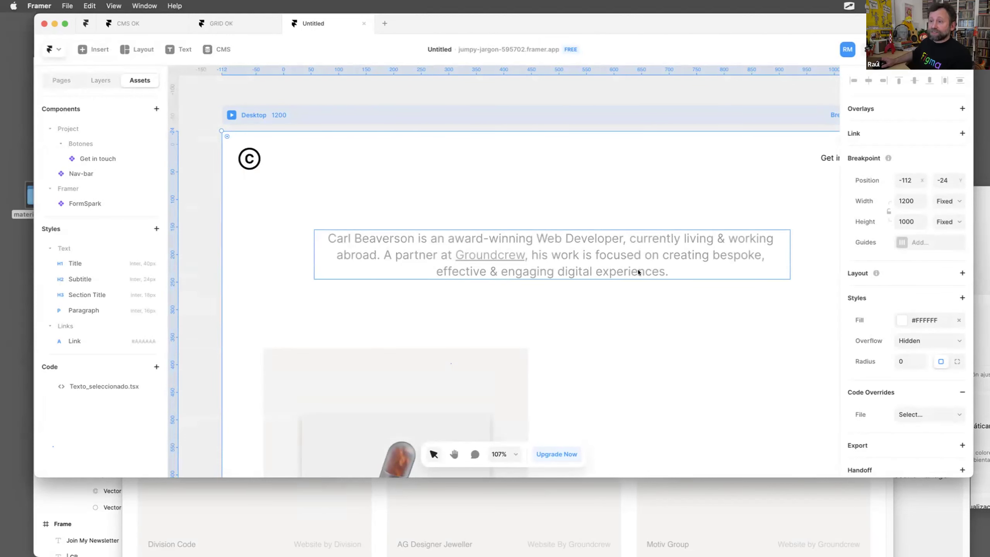
Remove the Drag effect from the pill image and add a Hover effect instead.
scroll(607, 282, down, 5)
click(433, 248)
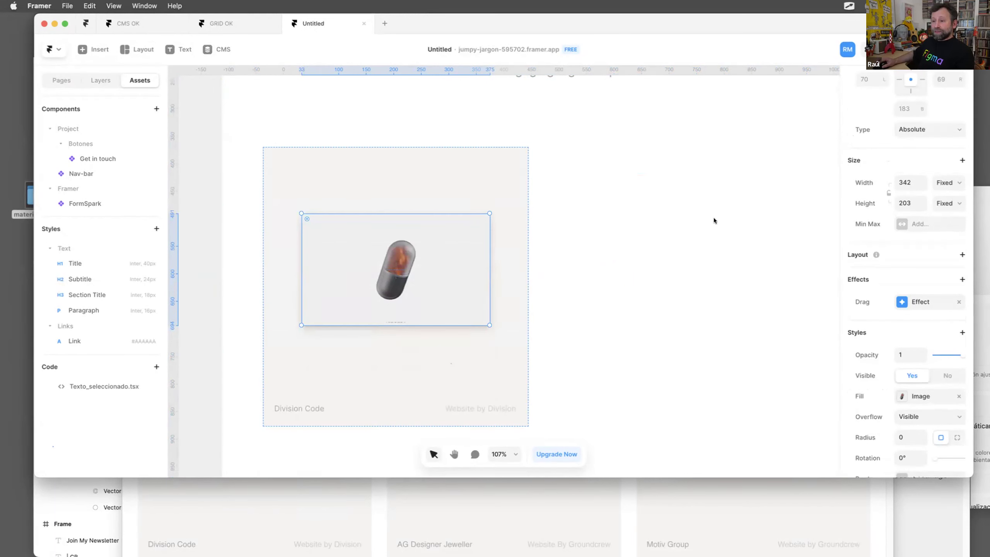
scroll(868, 146, up, 4)
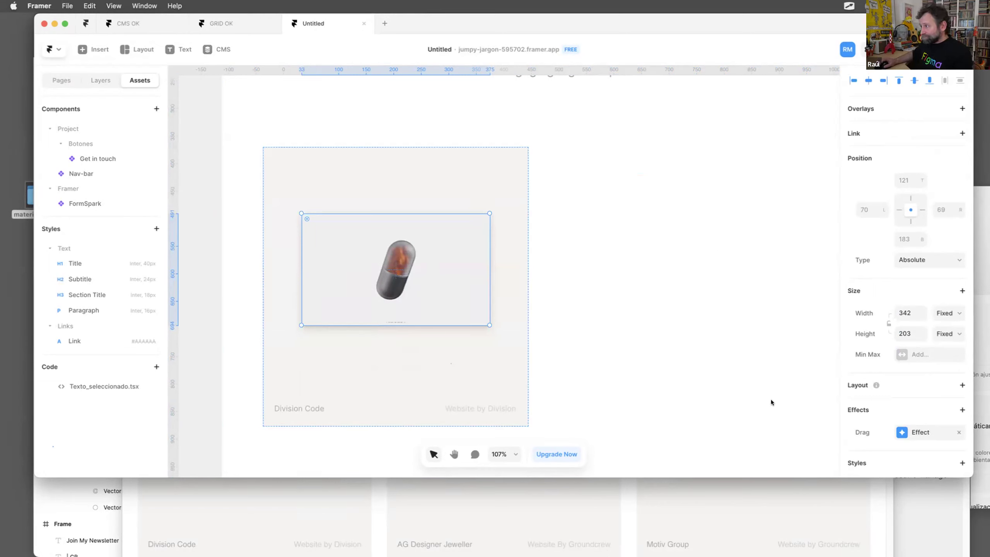
click(958, 431)
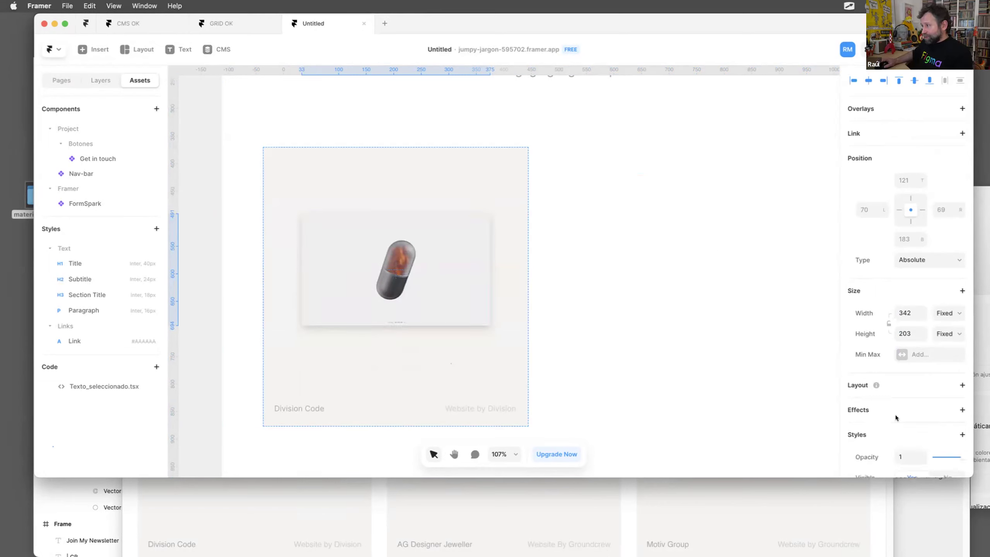
scroll(895, 417, down, 2)
click(963, 368)
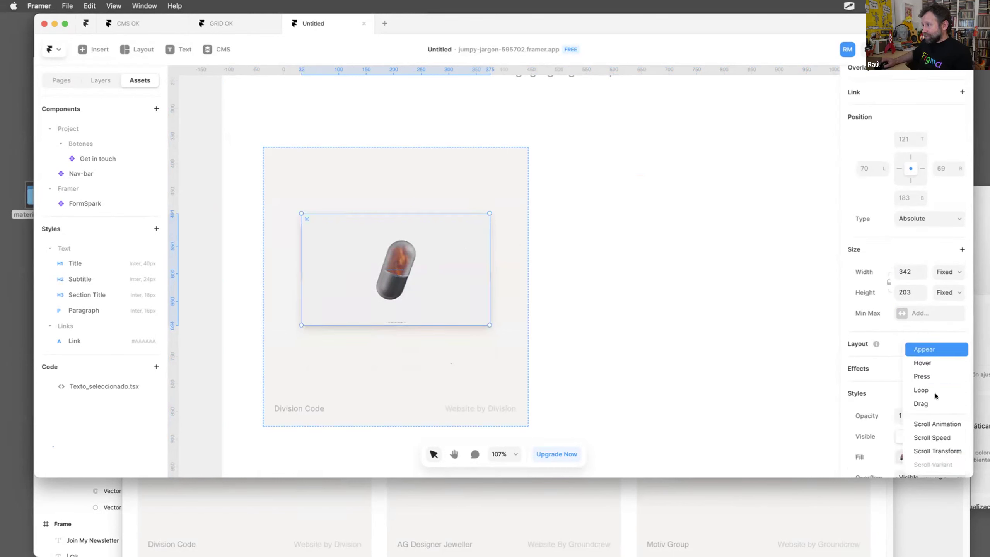
click(934, 363)
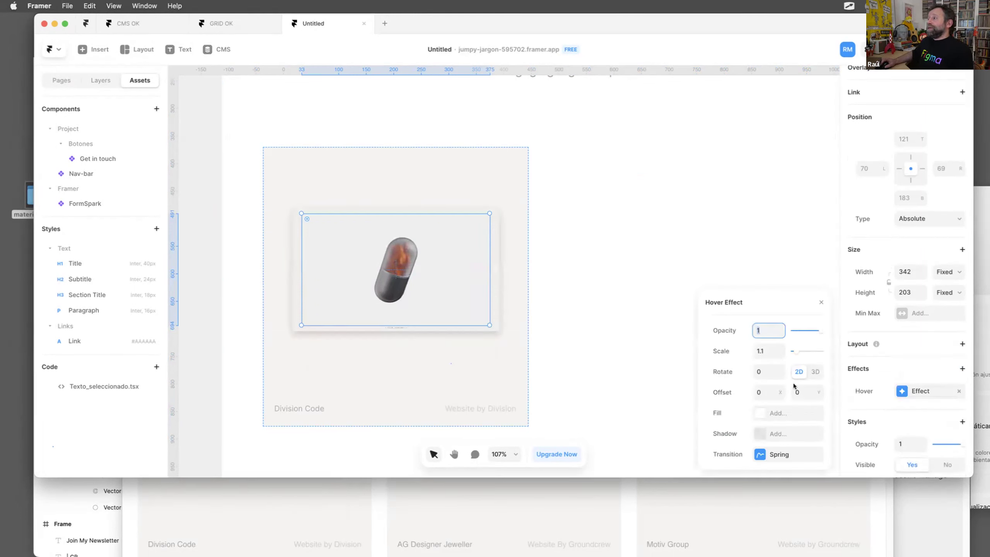
click(815, 371)
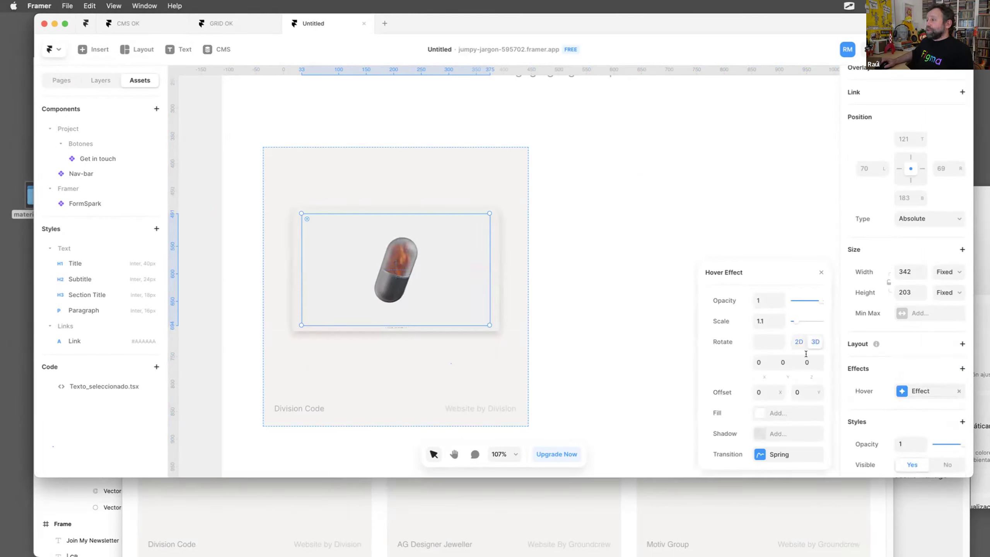
click(767, 361)
click(789, 361)
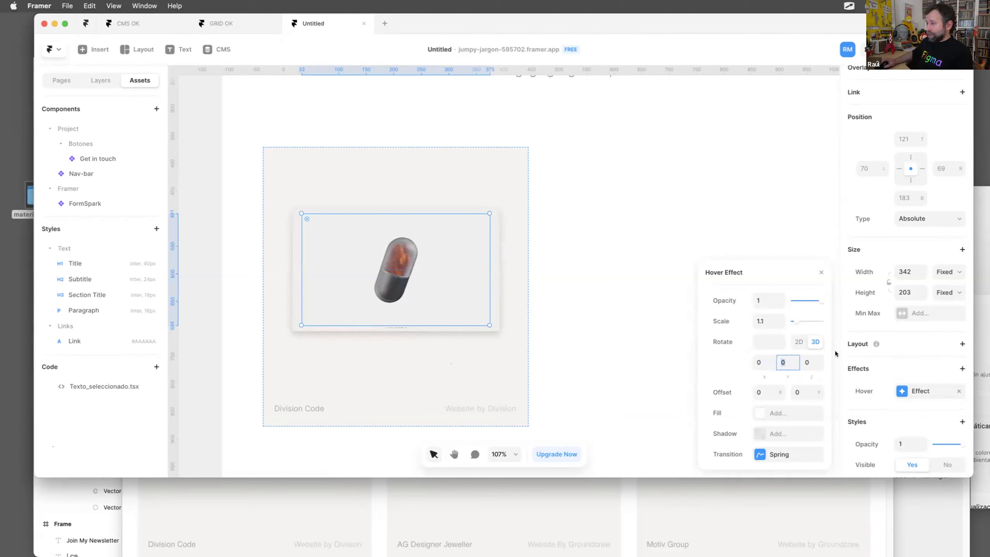
click(796, 342)
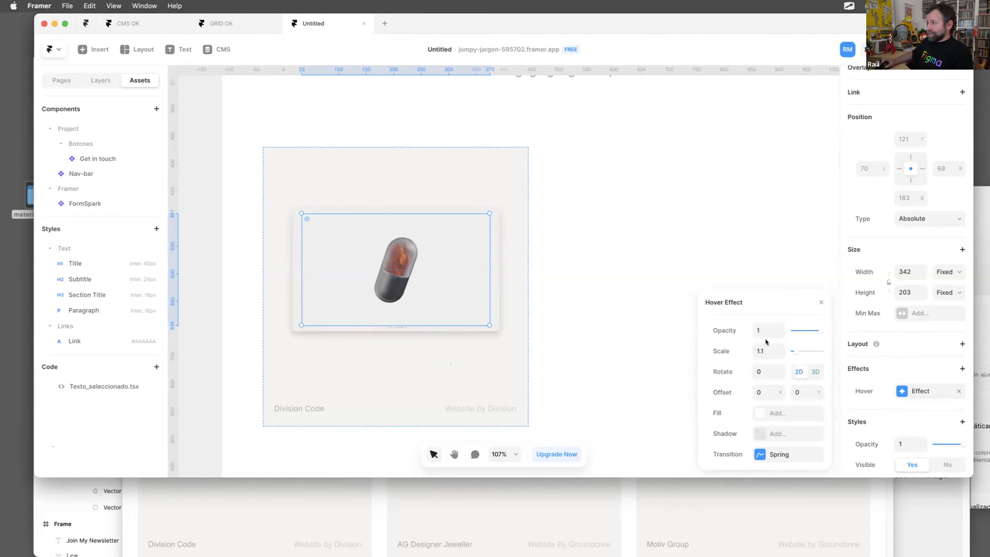
Set the scale of the pill image's hover effect to 1.2 and close its settings.
click(795, 350)
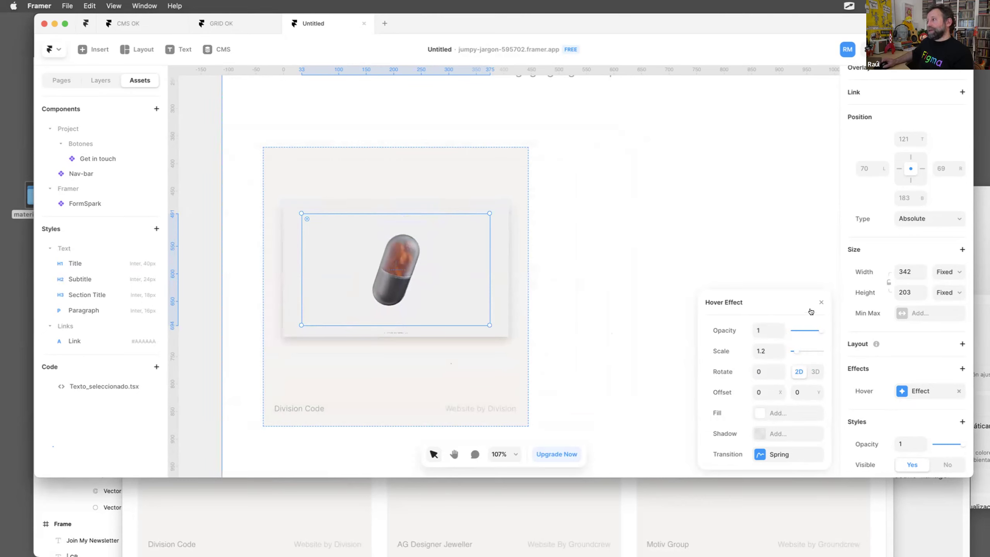
click(821, 301)
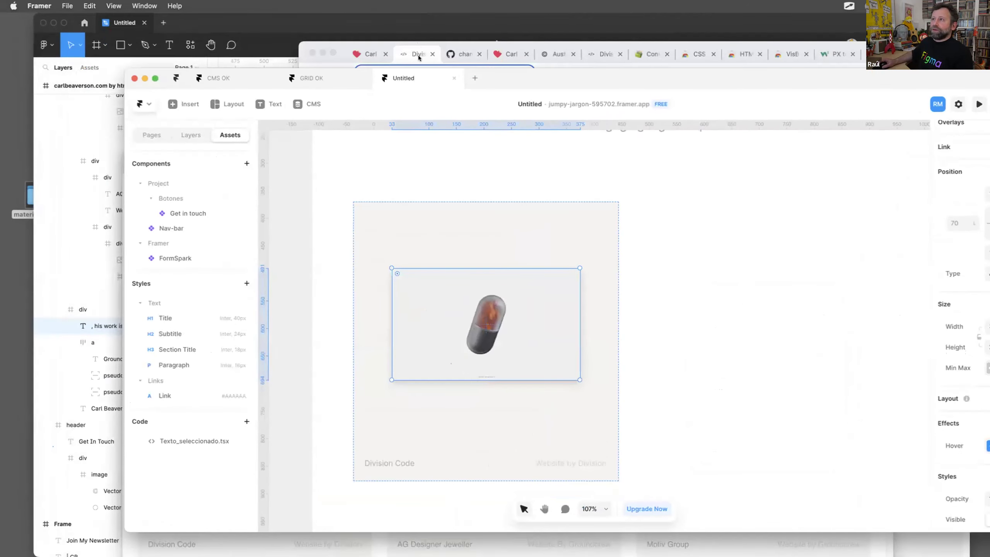
Switch to Chrome and examine how the project cards on carlbeaverson.com behave on hover.
click(417, 58)
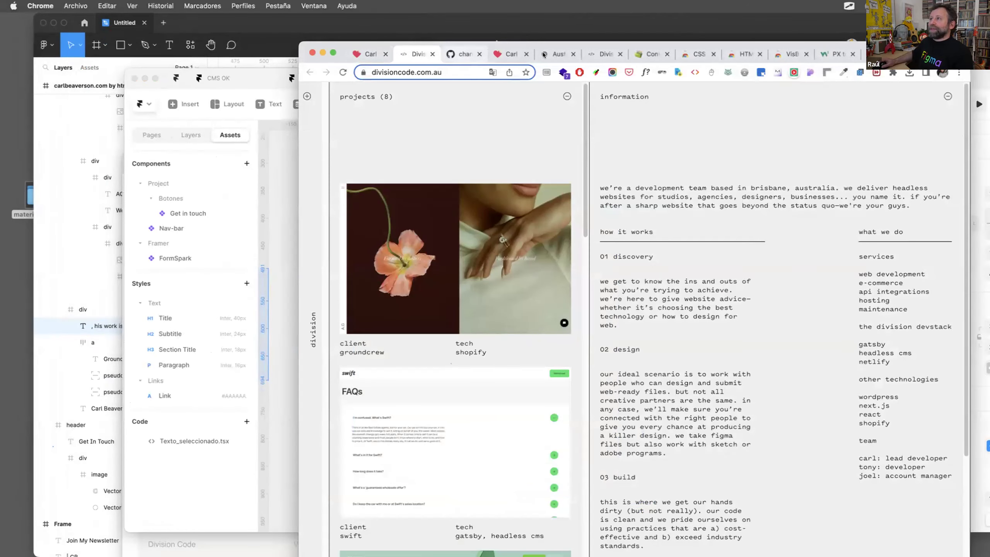
click(555, 53)
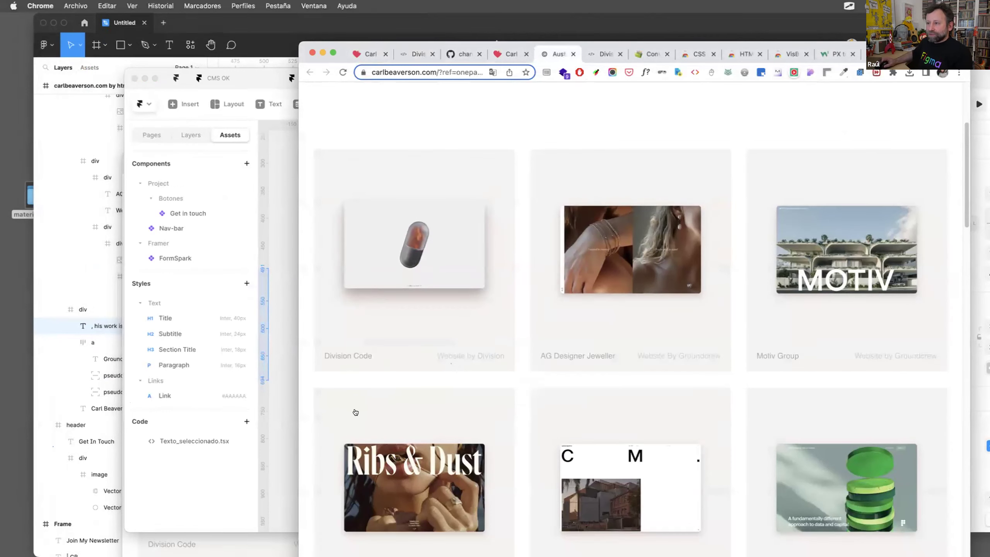
click(391, 352)
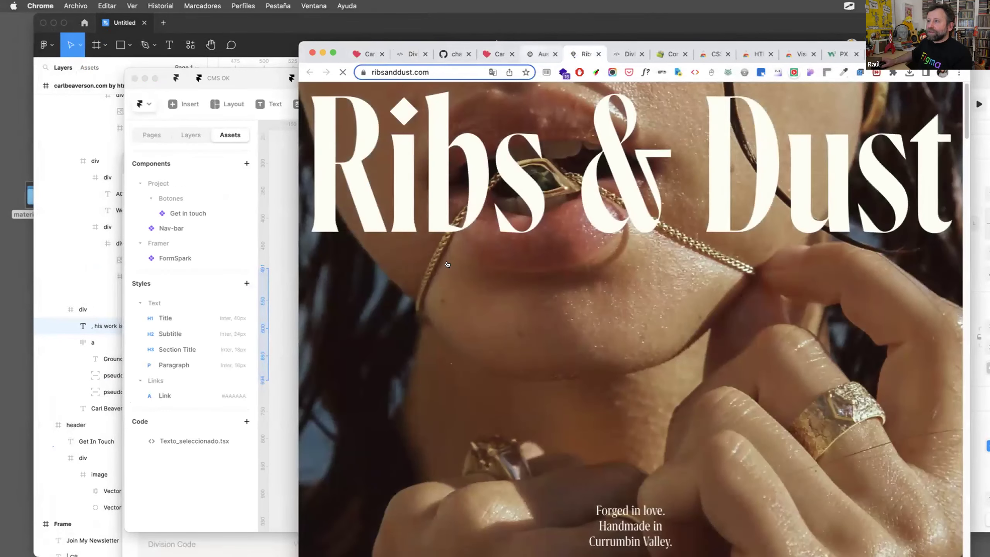
click(542, 54)
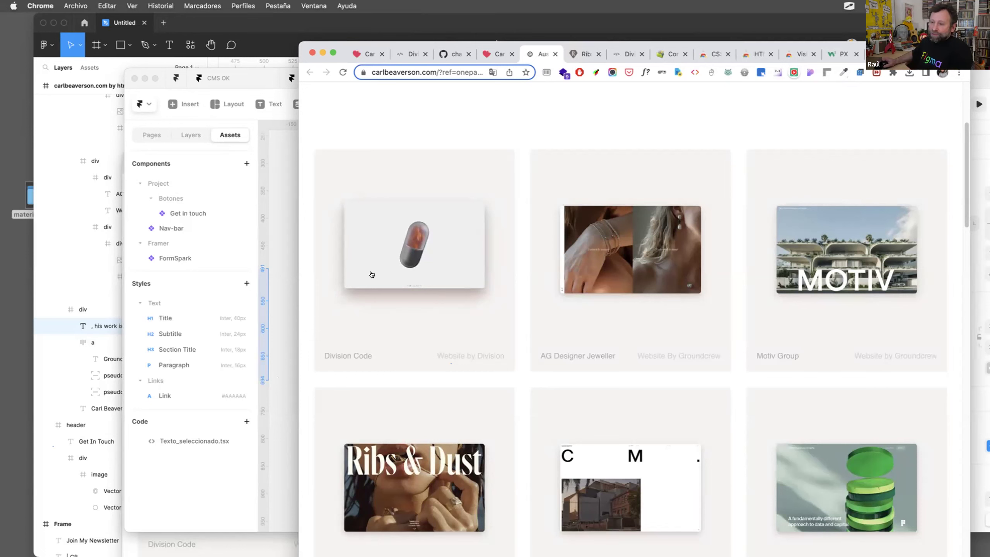
Switch back to Framer and add an outside box shadow with blur 13 to the pill image's hover effect.
click(269, 193)
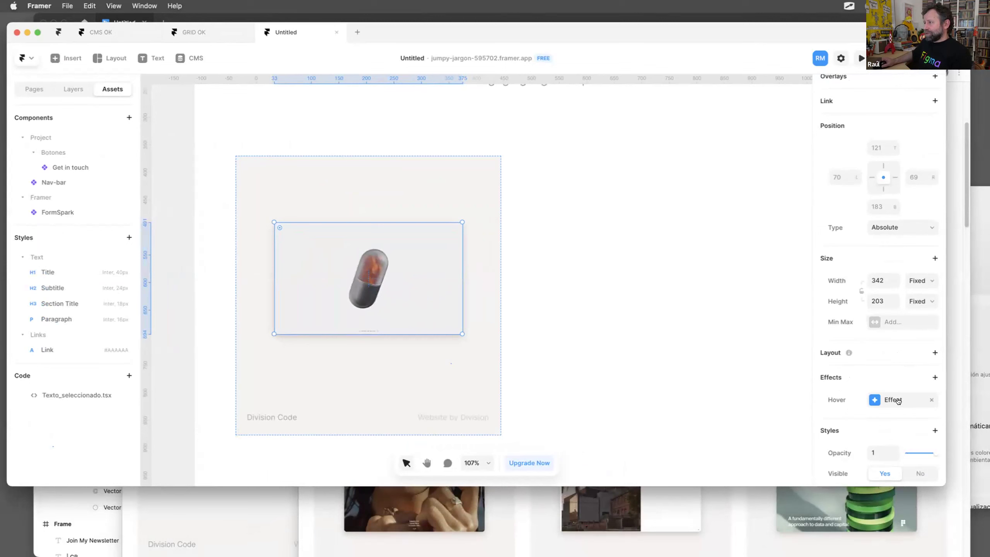
click(883, 399)
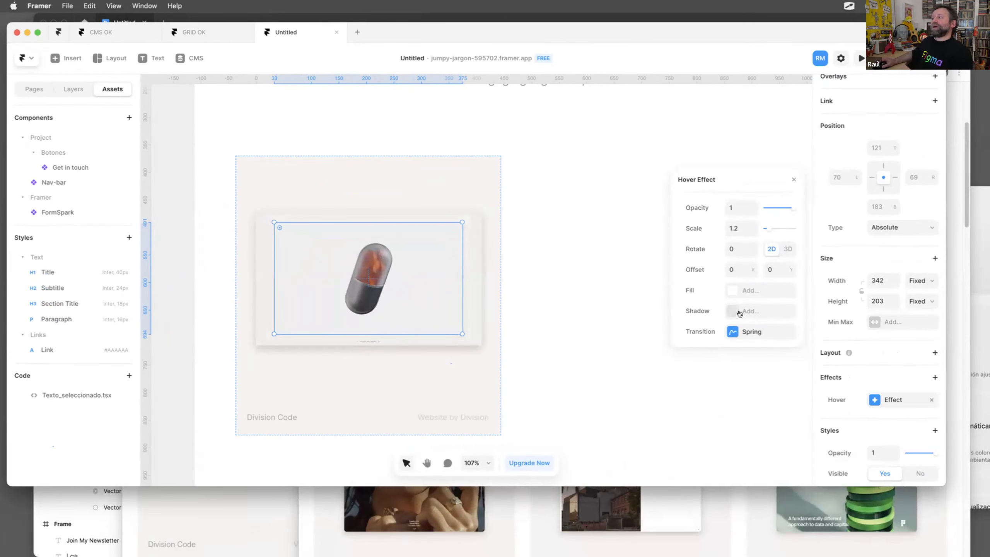
click(732, 312)
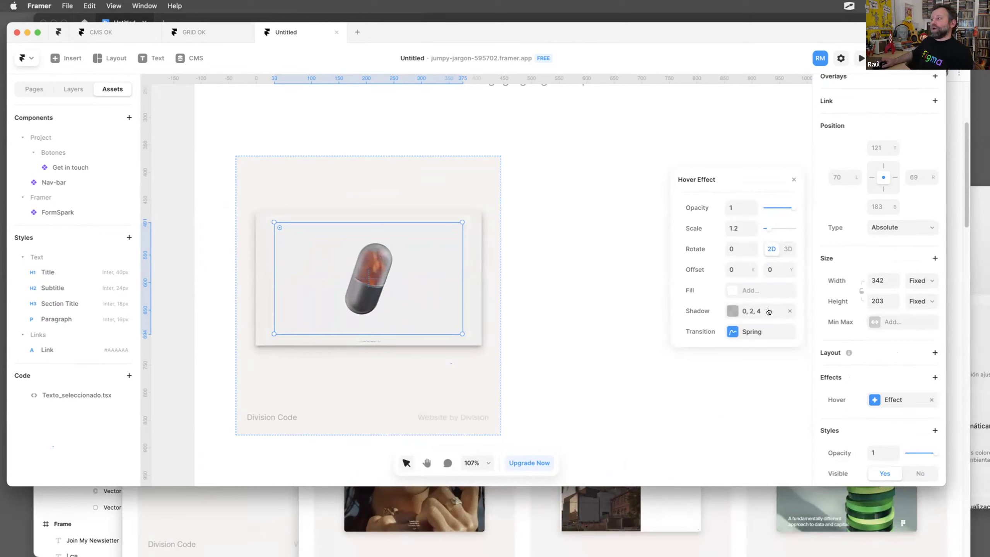
click(730, 311)
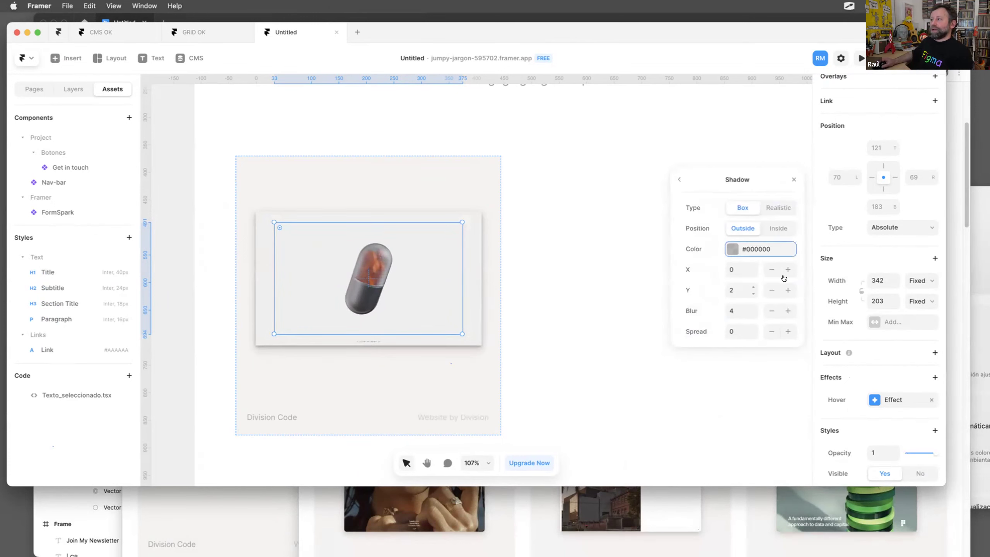
click(785, 308)
click(784, 308)
click(784, 308)
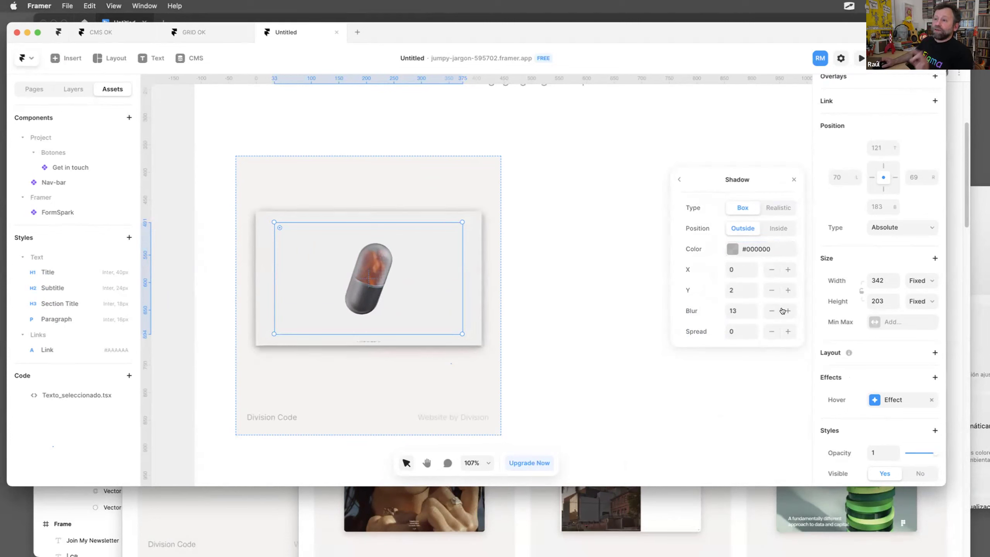
Switch to Chrome, inspect the Division Code card image on carlbeaverson.com in DevTools, and force its :hover state.
drag(431, 38, 615, 47)
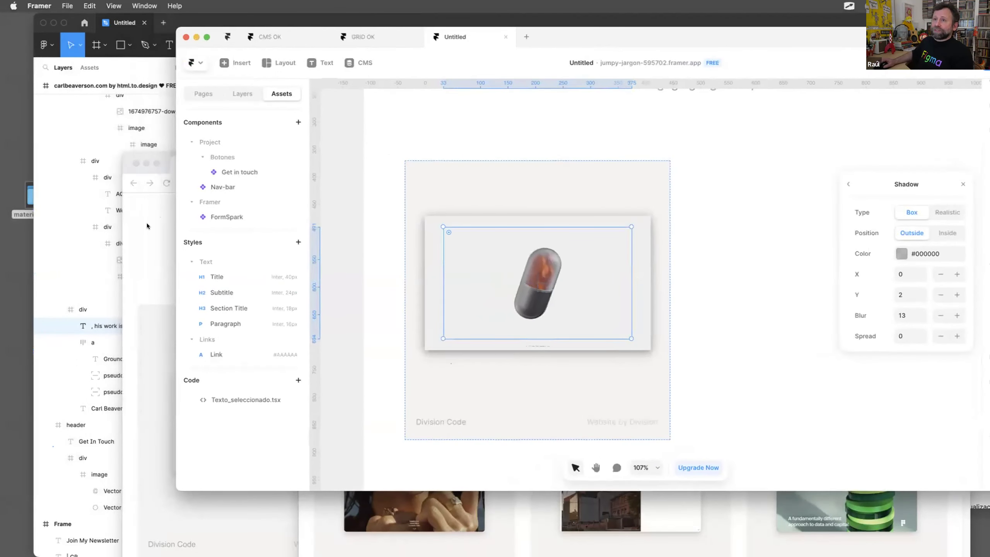
key(super+Tab)
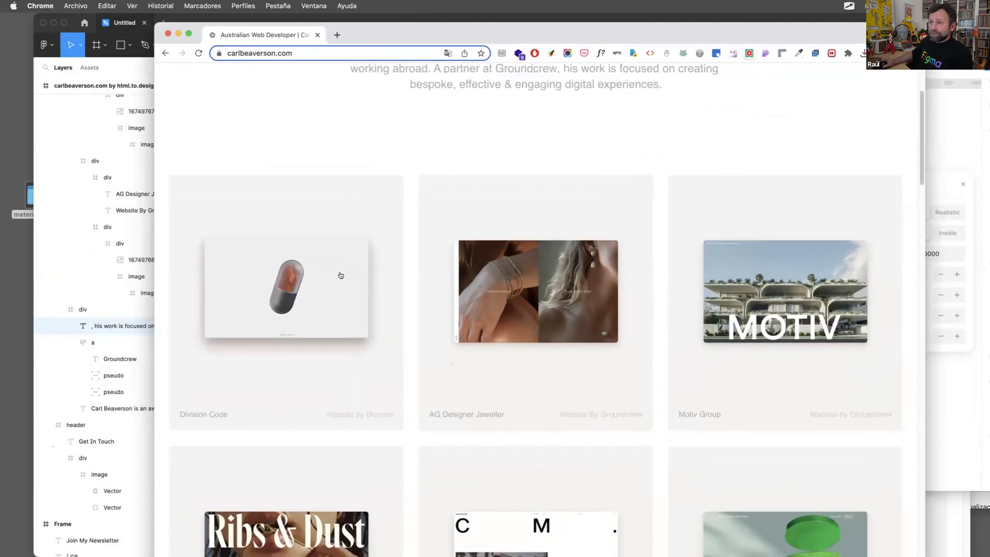
right_click(343, 276)
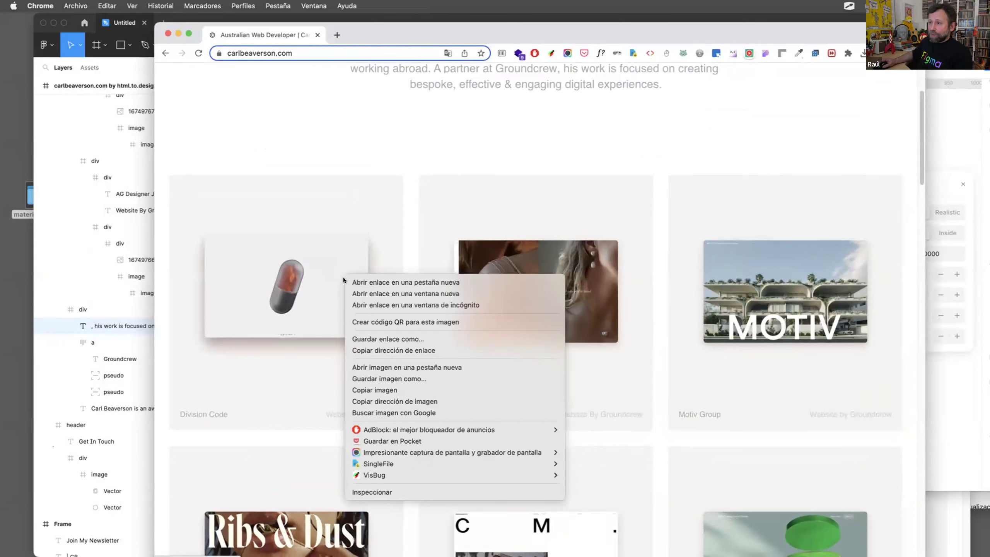
click(417, 490)
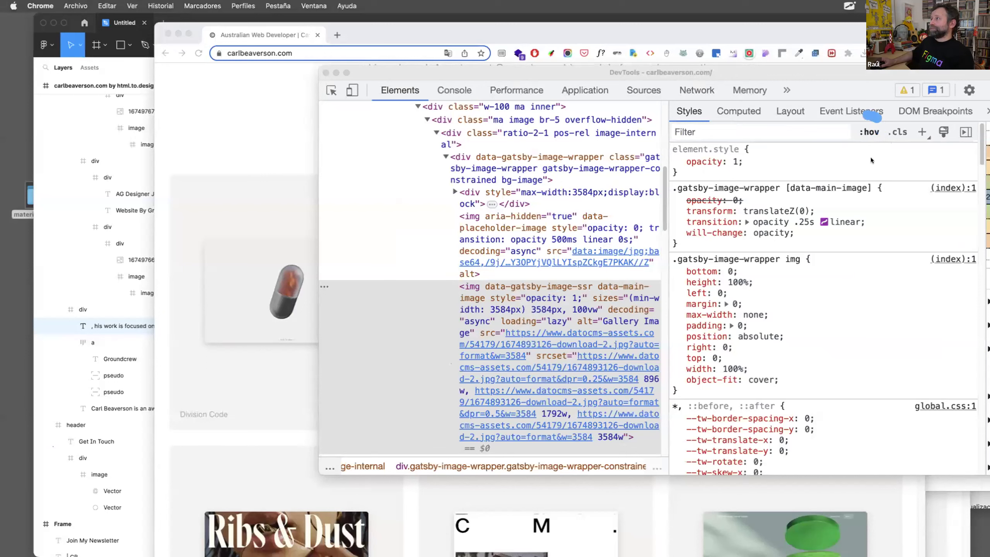
click(871, 132)
click(828, 172)
click(827, 172)
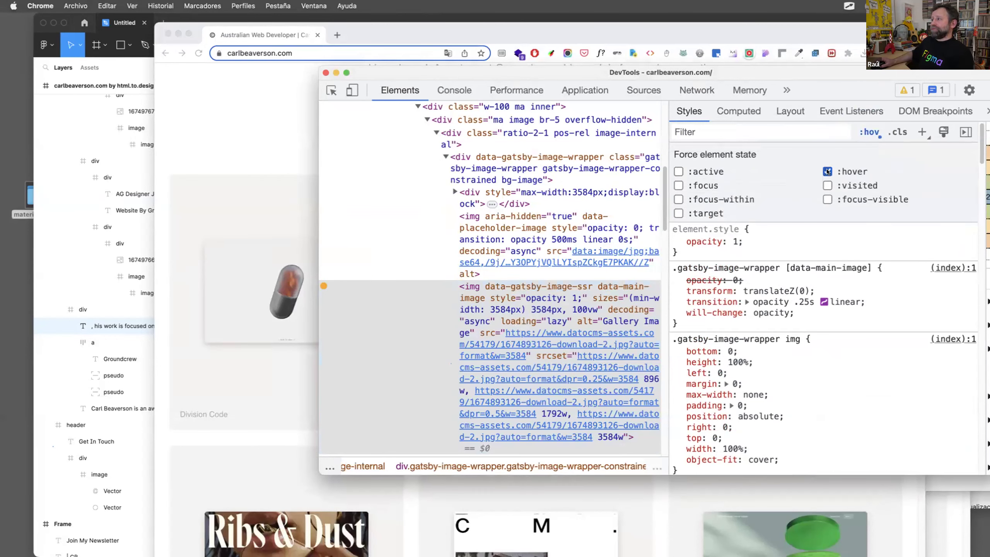
Examine the CSS rules of the Division Code card image in its forced :hover state, toggling its transition and transform declarations off and on.
click(677, 302)
click(678, 301)
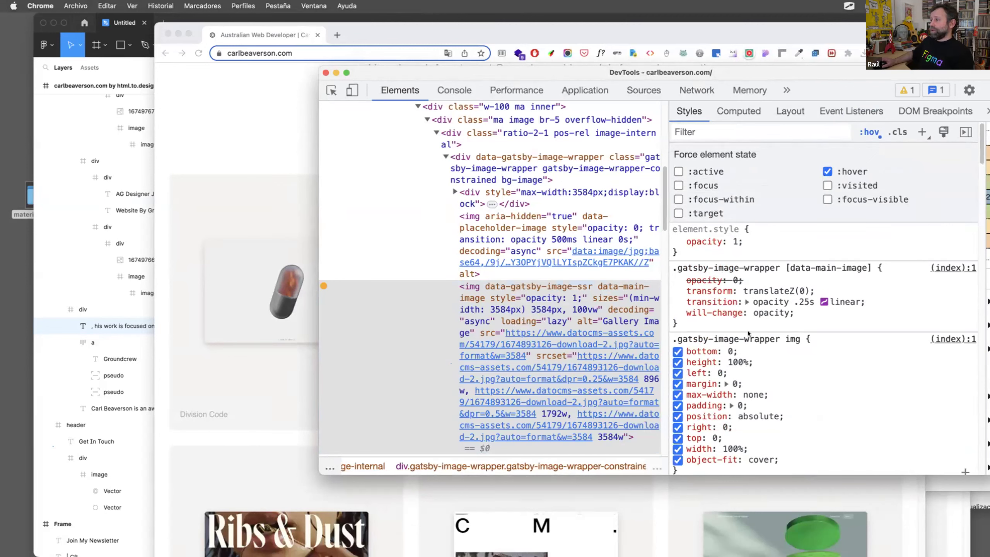
scroll(748, 333, down, 4)
scroll(748, 333, down, 5)
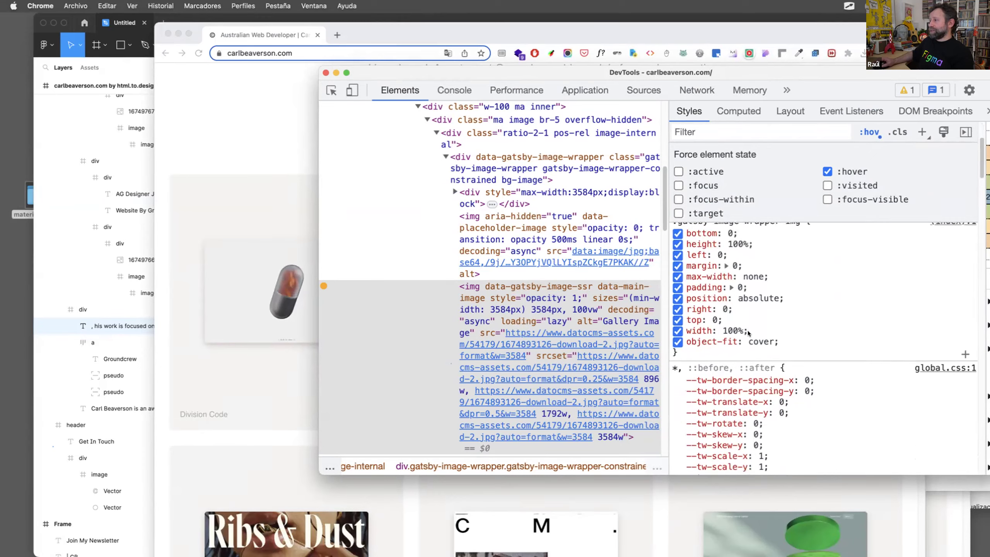
scroll(749, 333, down, 10)
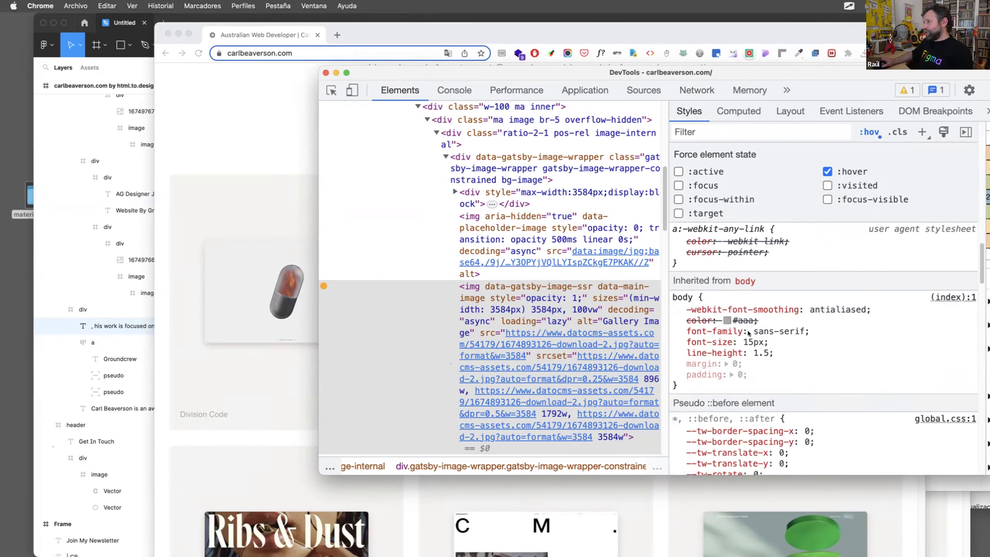
scroll(748, 333, down, 10)
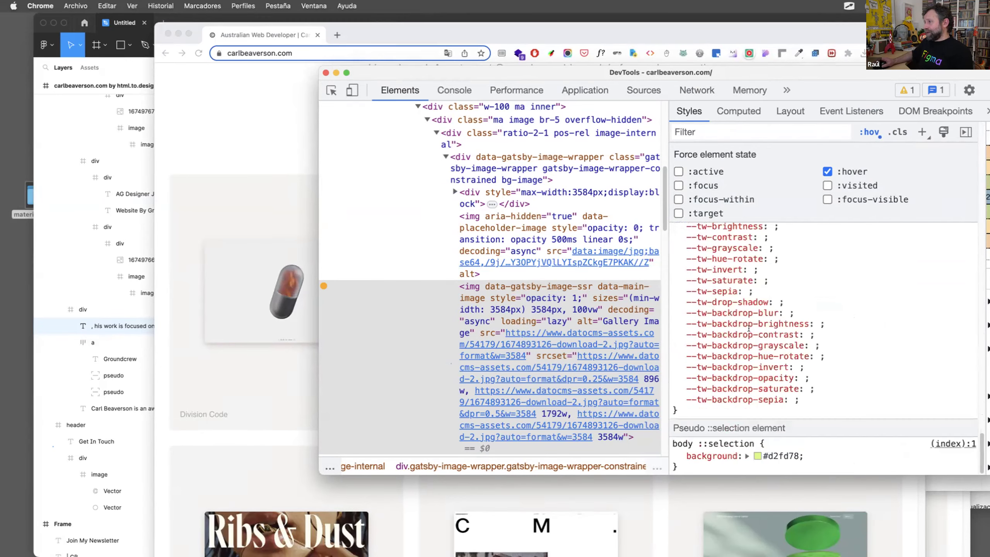
scroll(749, 328, up, 5)
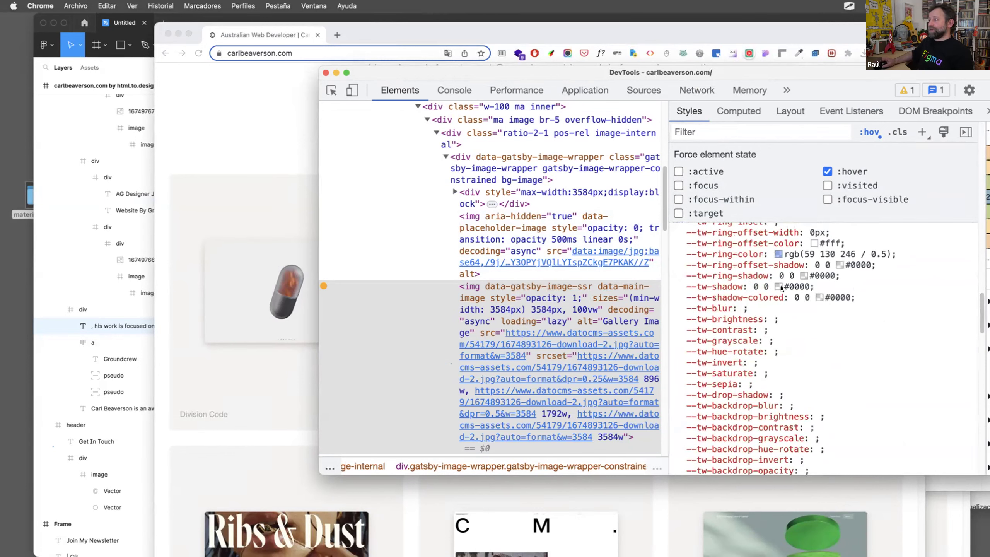
scroll(846, 291, up, 10)
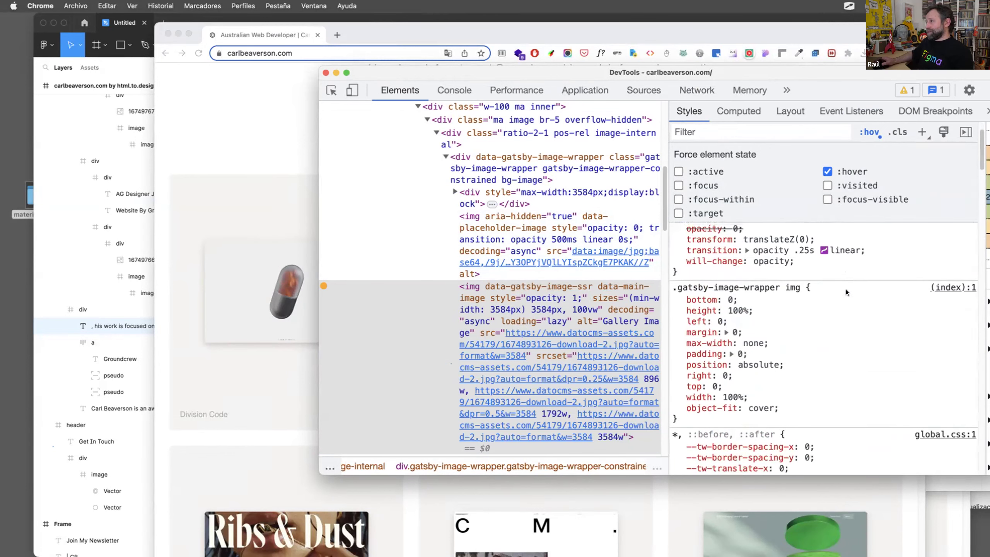
scroll(847, 289, up, 2)
click(678, 291)
click(678, 292)
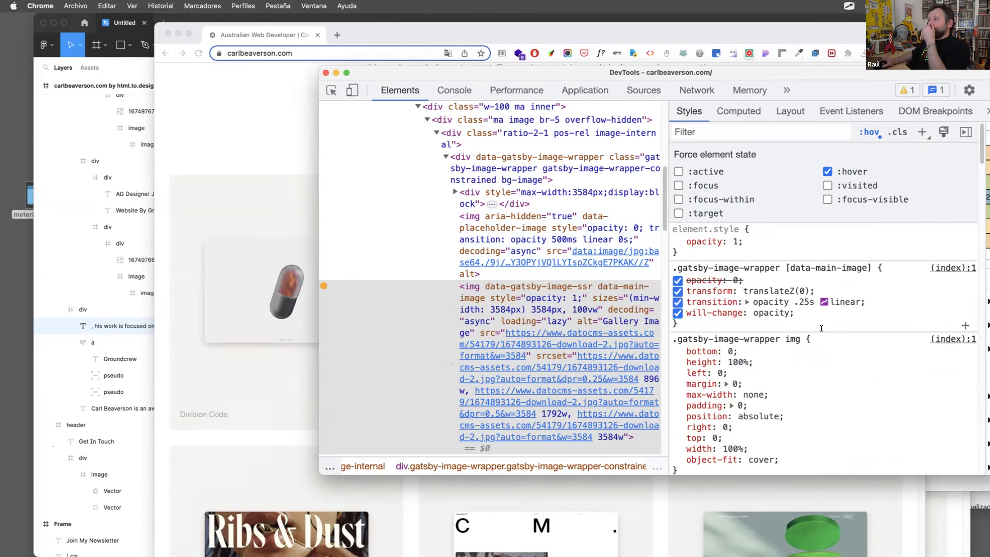
scroll(852, 375, down, 5)
scroll(854, 375, down, 10)
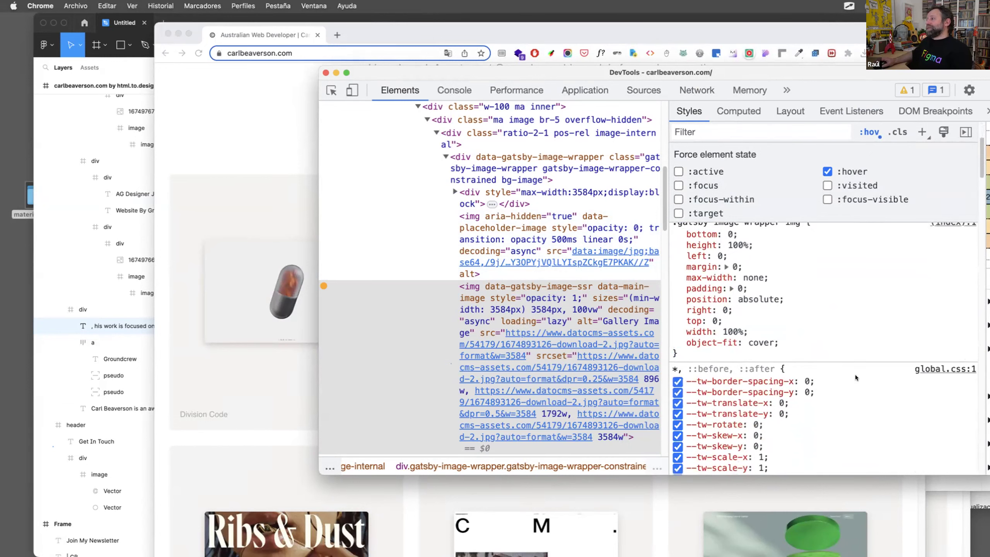
scroll(856, 378, down, 12)
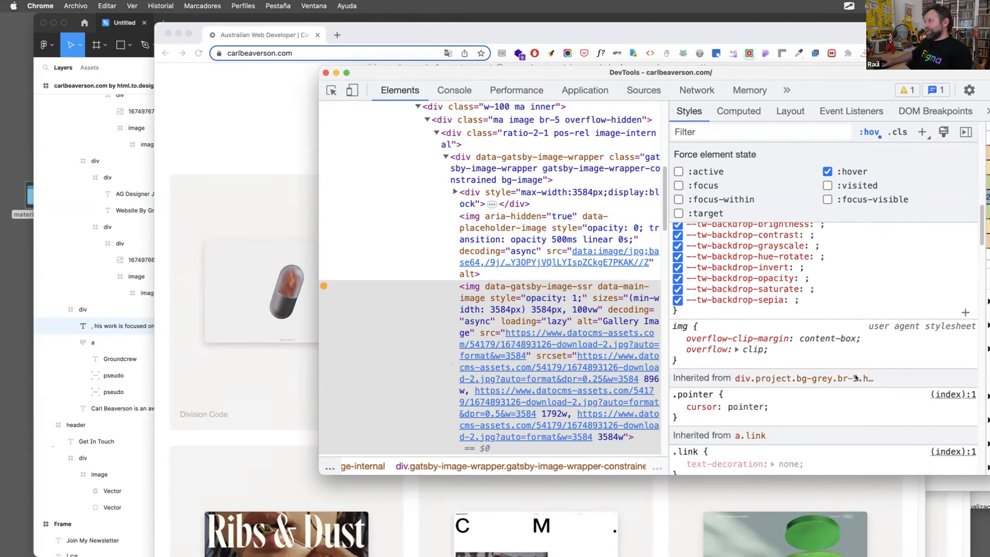
scroll(856, 375, up, 8)
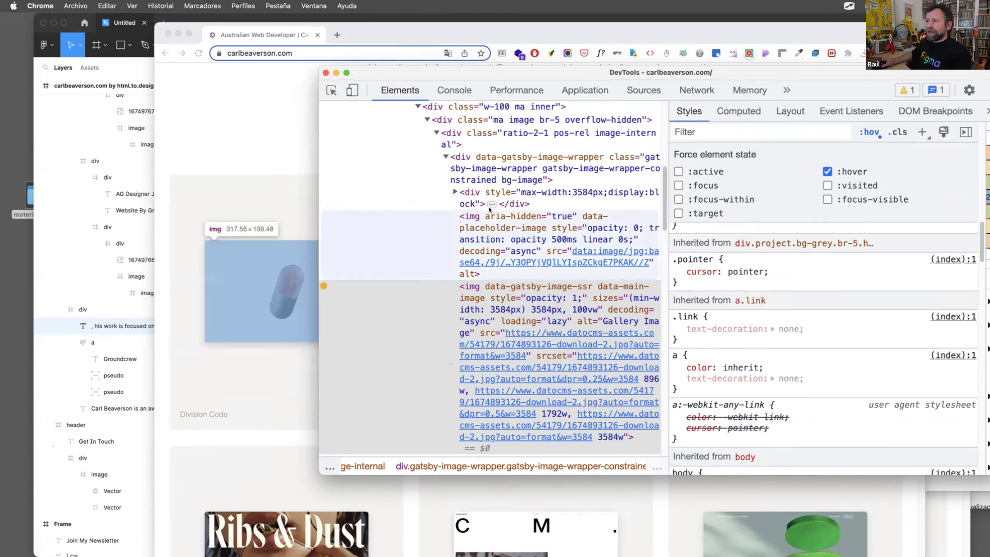
Inspect the card's placeholder img element, read through its CSS rules, and return to the page window.
click(492, 219)
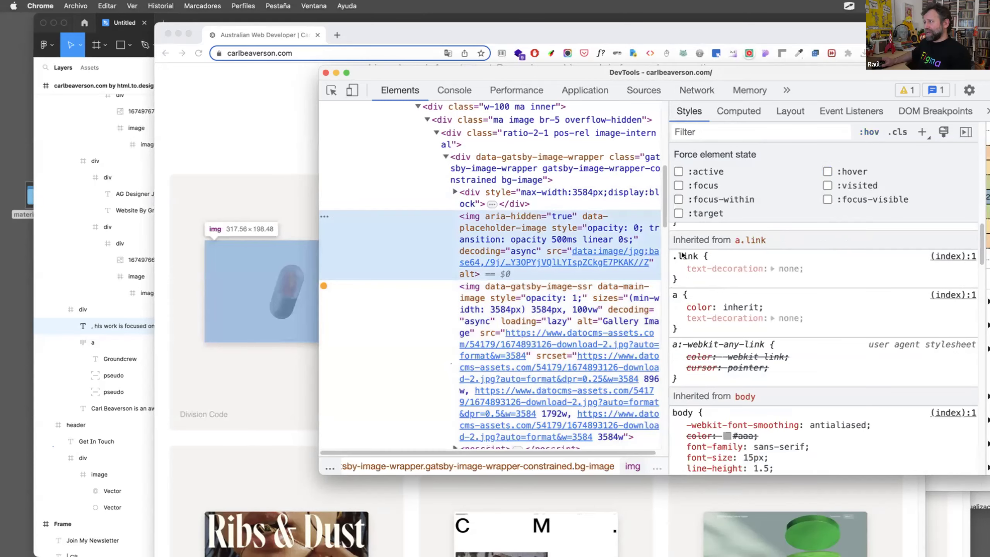
scroll(721, 294, down, 10)
scroll(721, 293, up, 10)
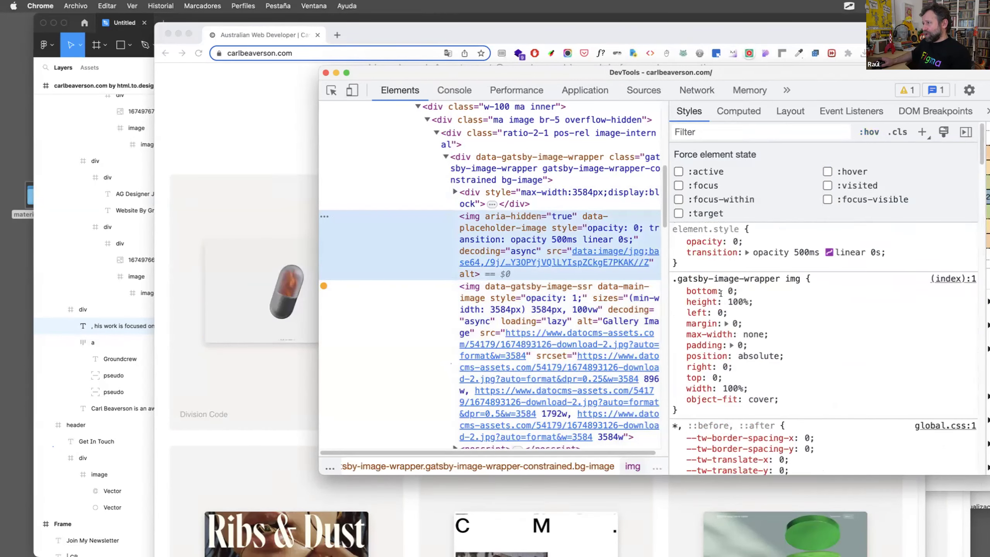
click(193, 120)
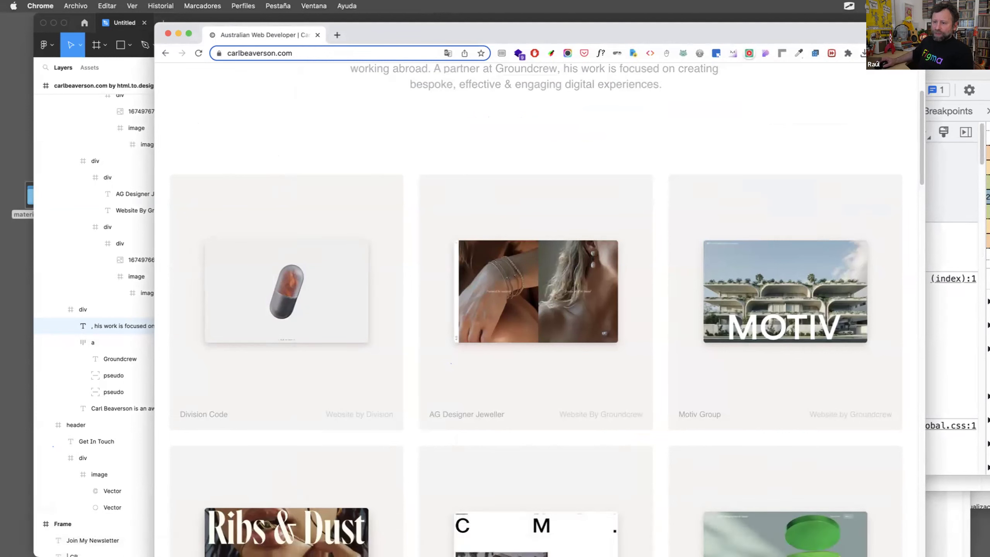
Switch to Framer and set the opacity of the pill image's hover shadow color to 56%.
click(291, 538)
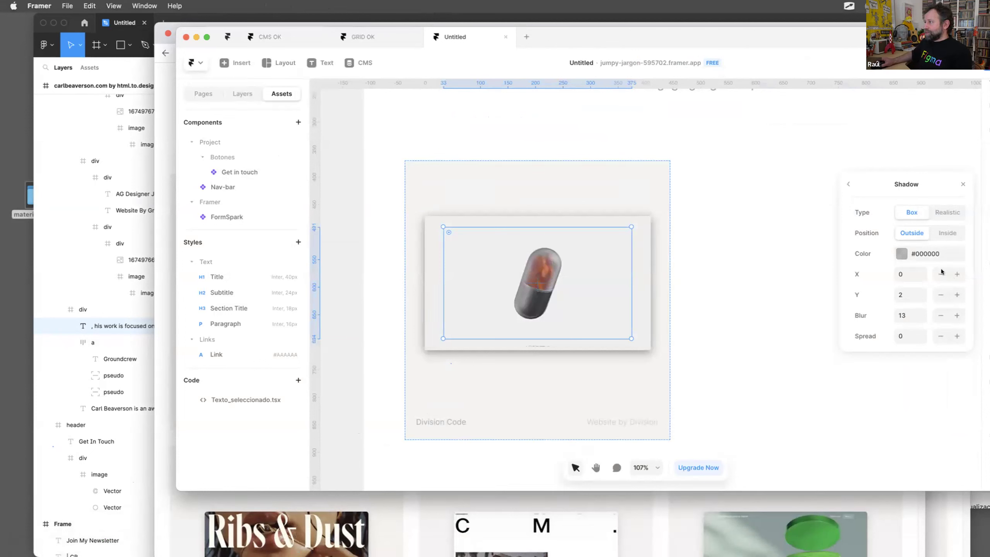
click(901, 250)
click(867, 278)
drag(894, 277, 891, 277)
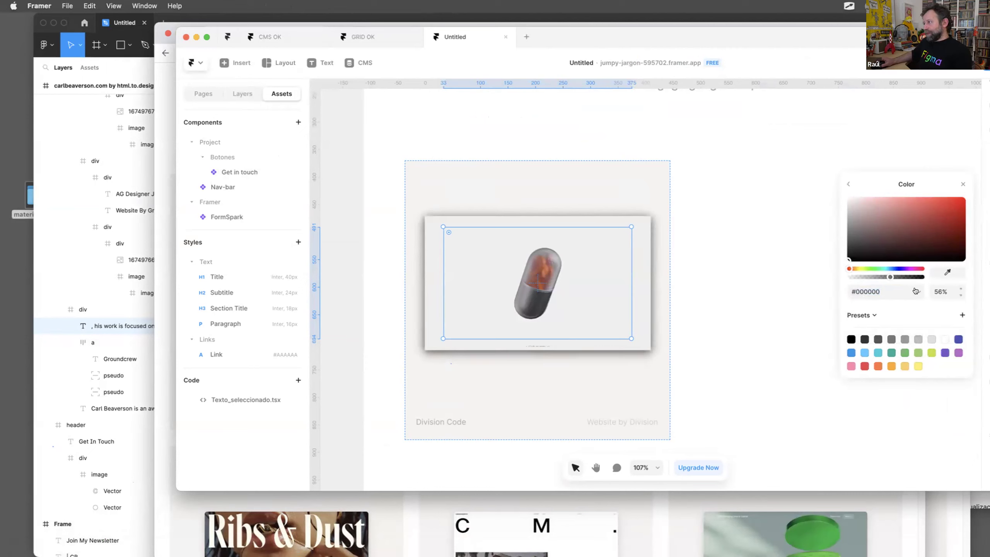
Reopen the pill image's hover effect settings and set its scale to 1.
double_click(589, 19)
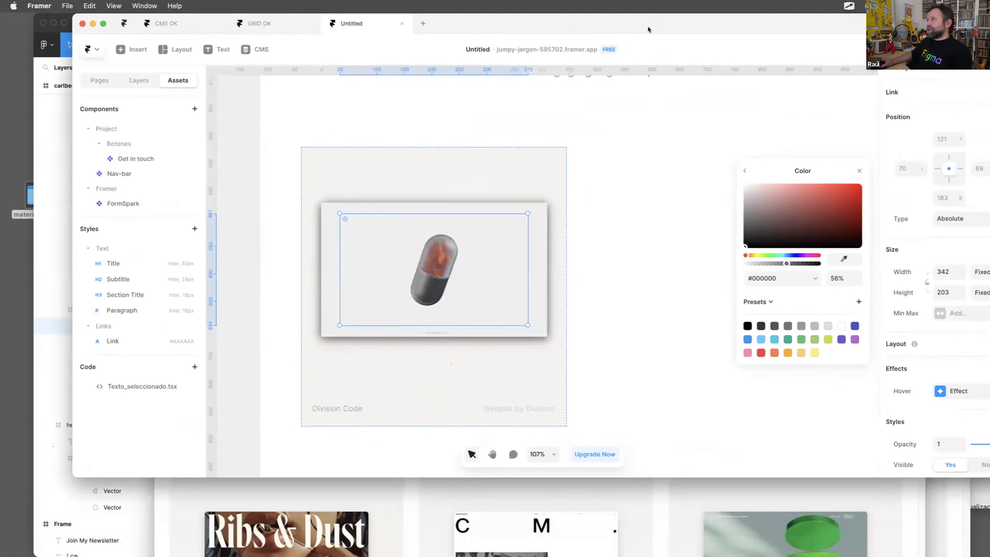
drag(639, 21, 610, 21)
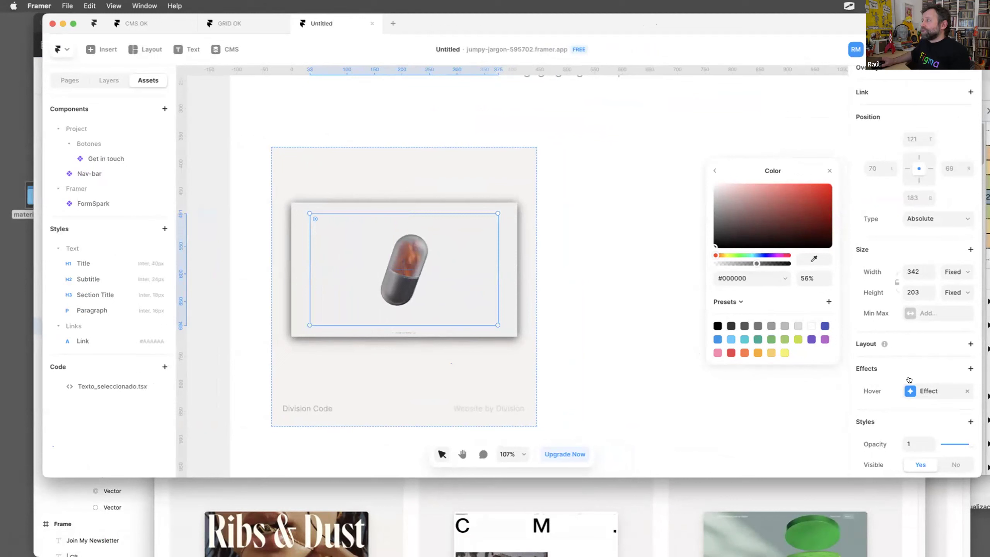
click(906, 391)
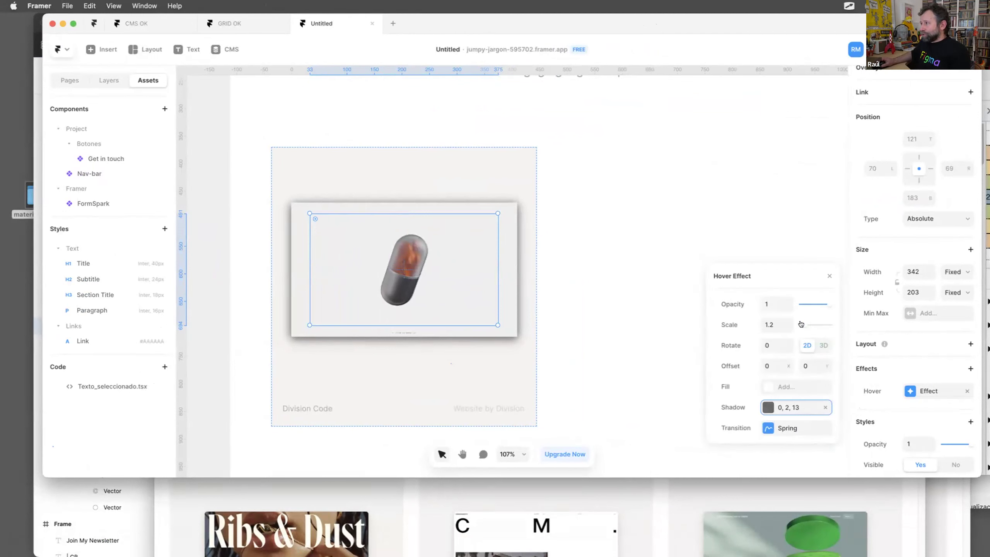
click(801, 324)
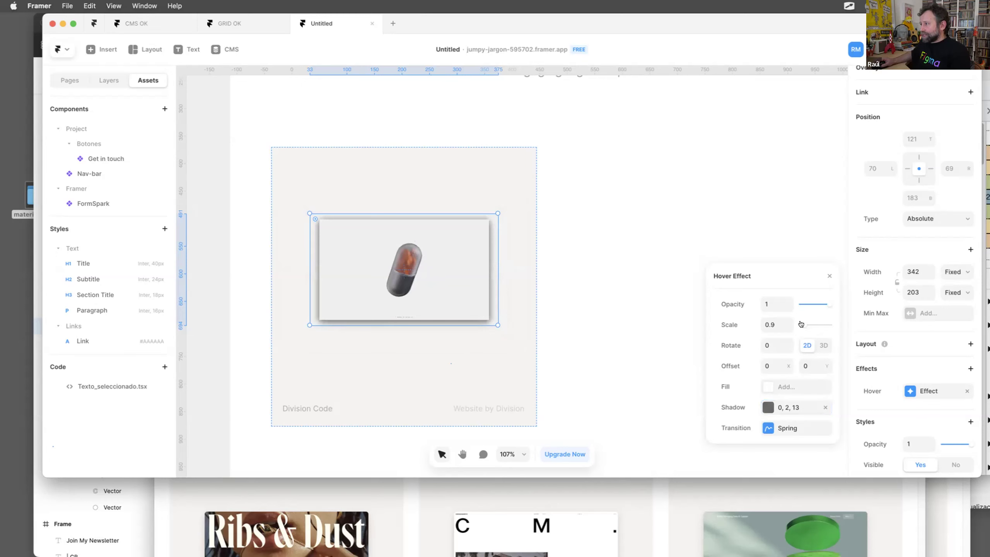
click(802, 324)
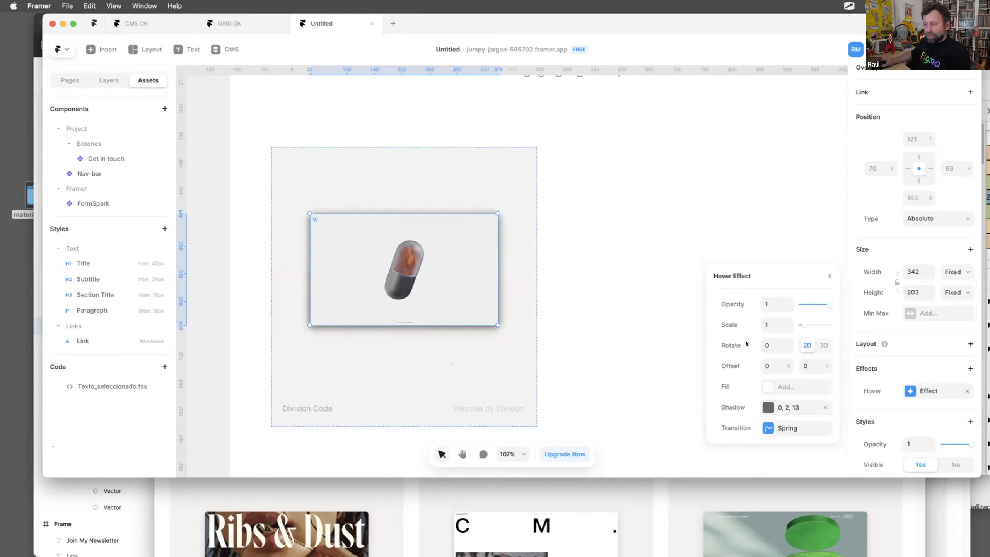
Set the vertical offset of the pill image's hover effect to -20.
double_click(826, 363)
click(826, 369)
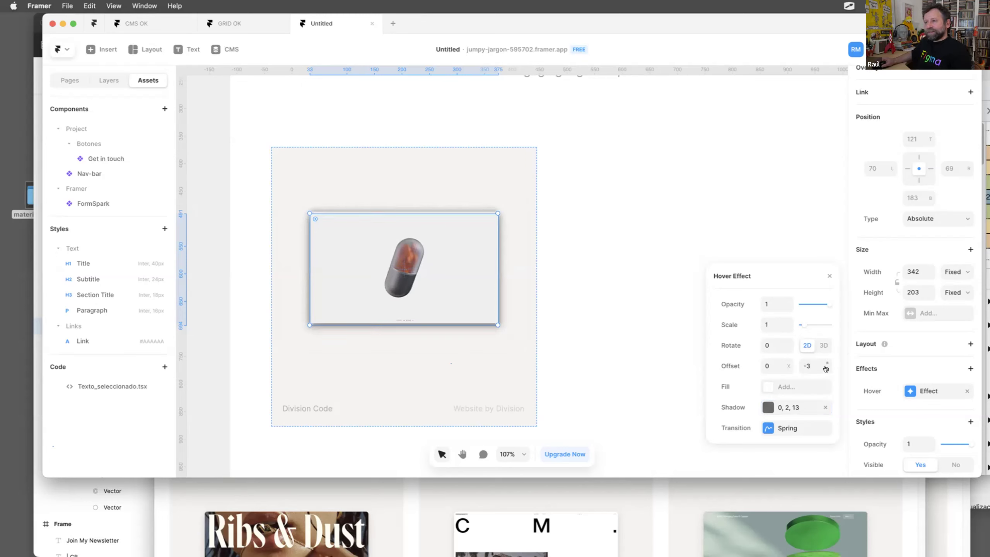
click(826, 368)
click(825, 368)
click(826, 368)
click(826, 369)
click(826, 368)
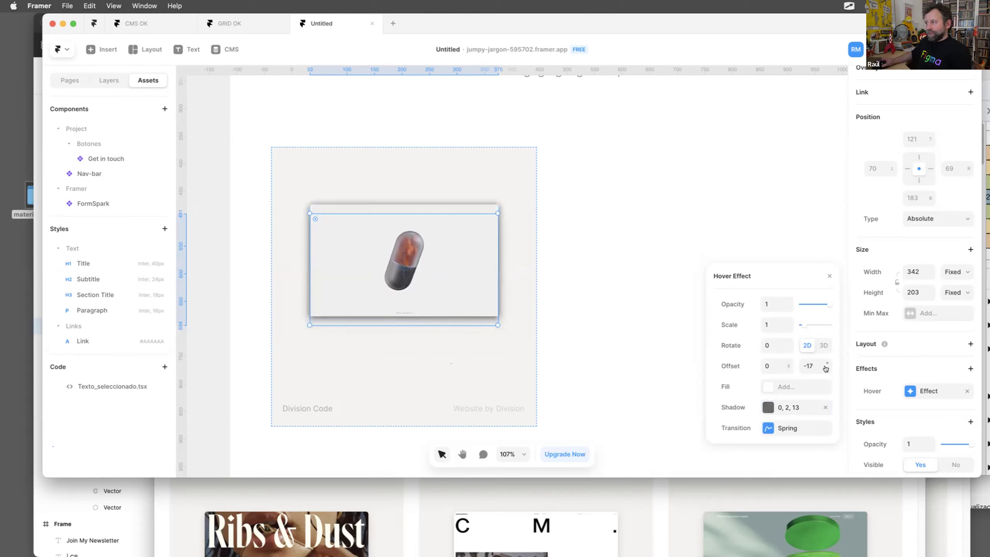
click(826, 368)
click(826, 368)
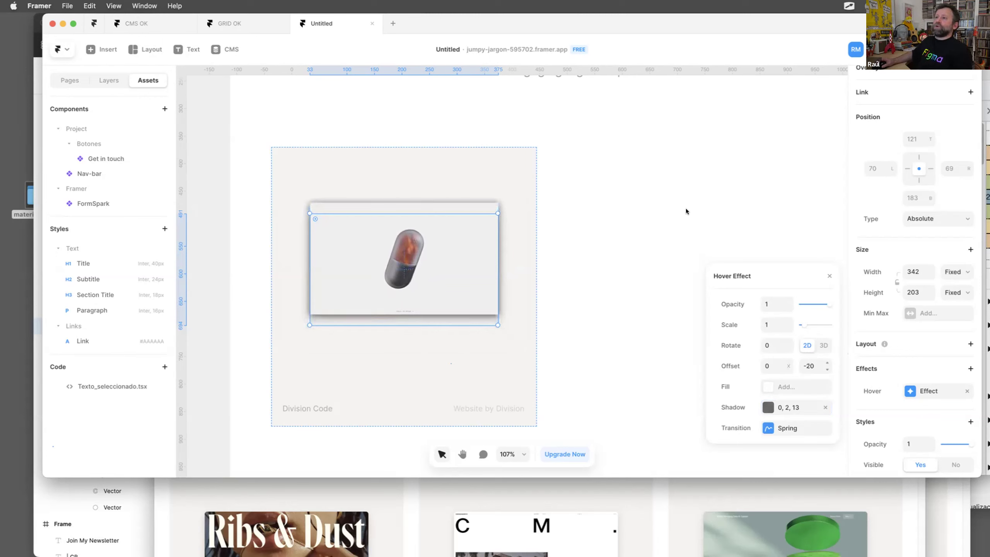
Adjust the hover effect's Spring transition to stiffness 415 and damping 28.
mouse_move(439, 20)
mouse_down()
mouse_move(460, 18)
mouse_move(451, 24)
mouse_up()
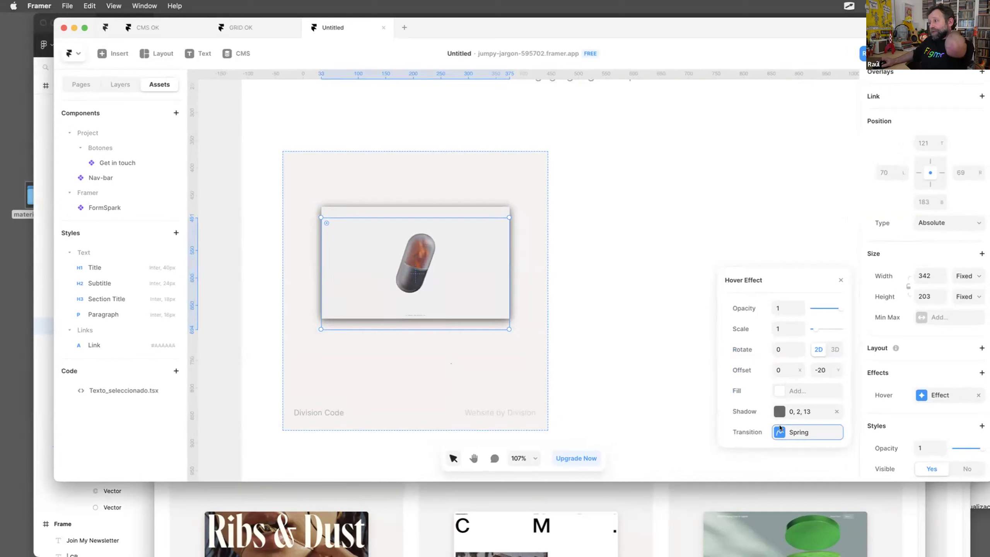
click(800, 432)
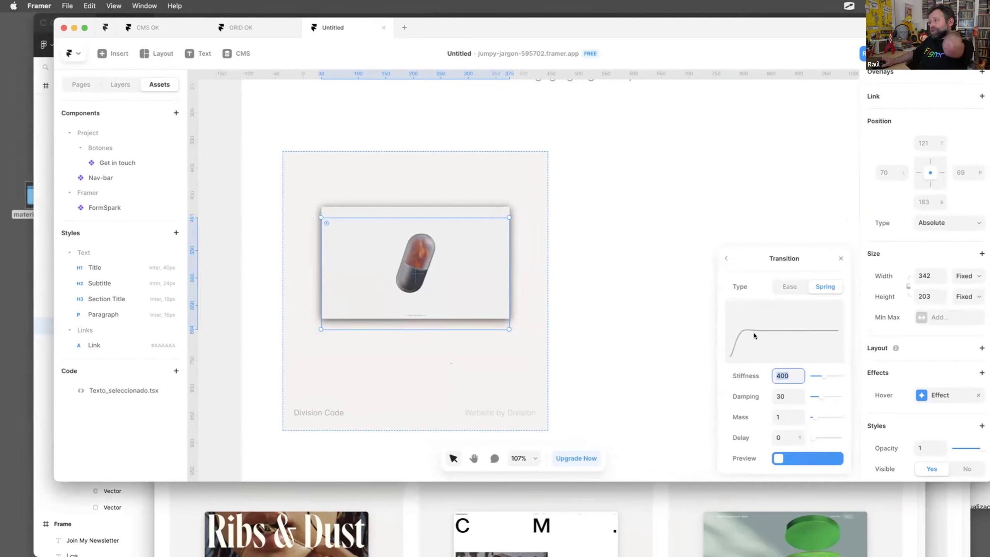
click(819, 375)
drag(822, 377, 816, 397)
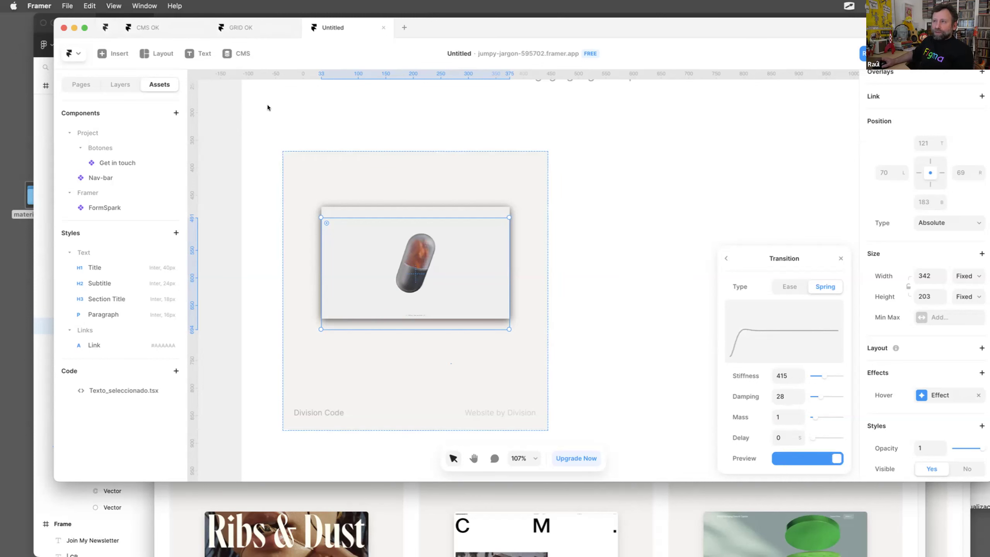
Preview the page, test the hover effect on the Division Code card image, and exit the preview.
scroll(268, 104, up, 10)
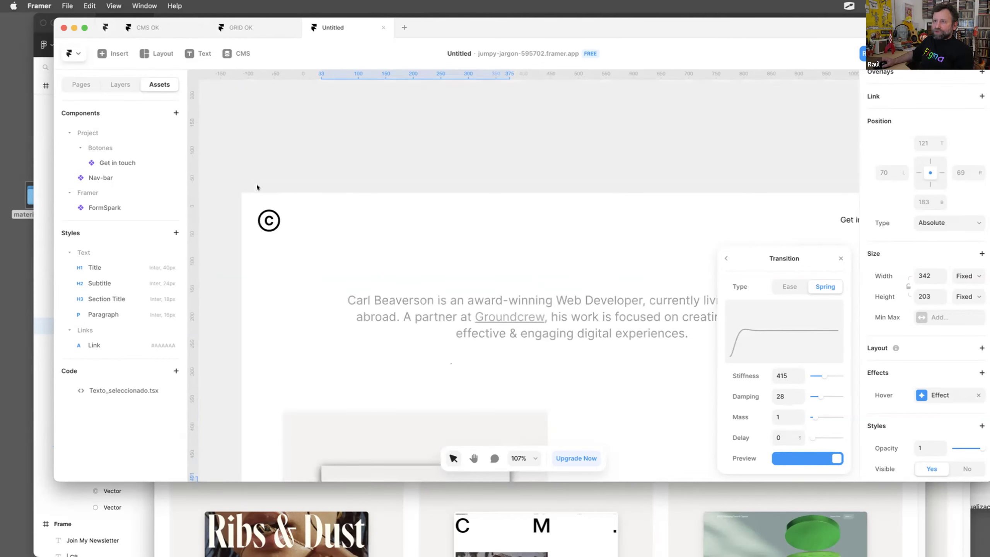
key(super+p)
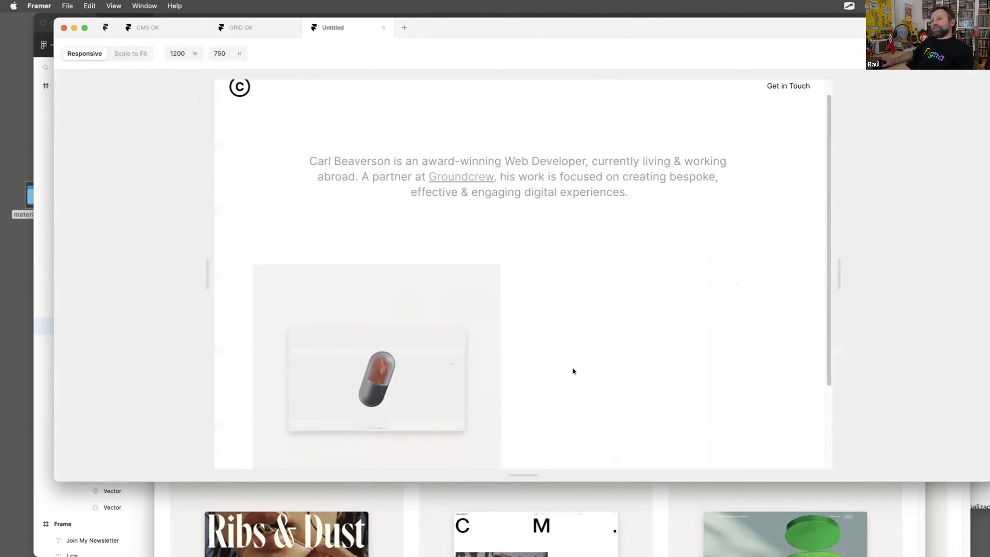
scroll(507, 375, down, 1)
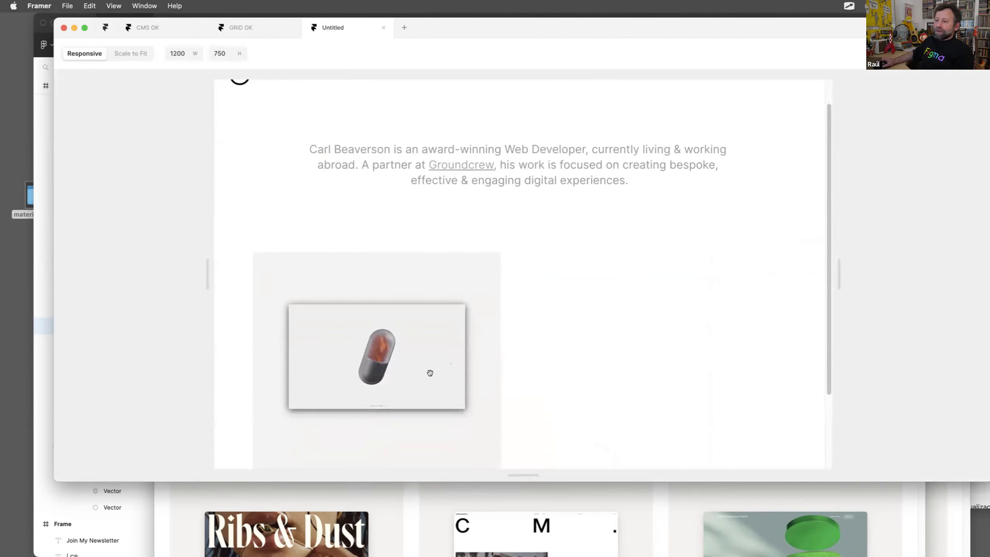
scroll(431, 373, down, 2)
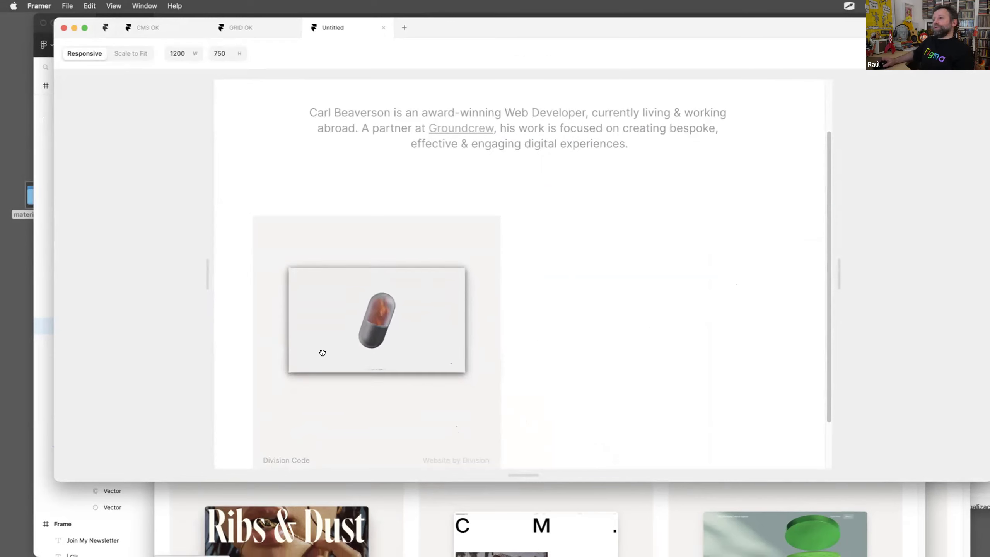
scroll(507, 357, down, 1)
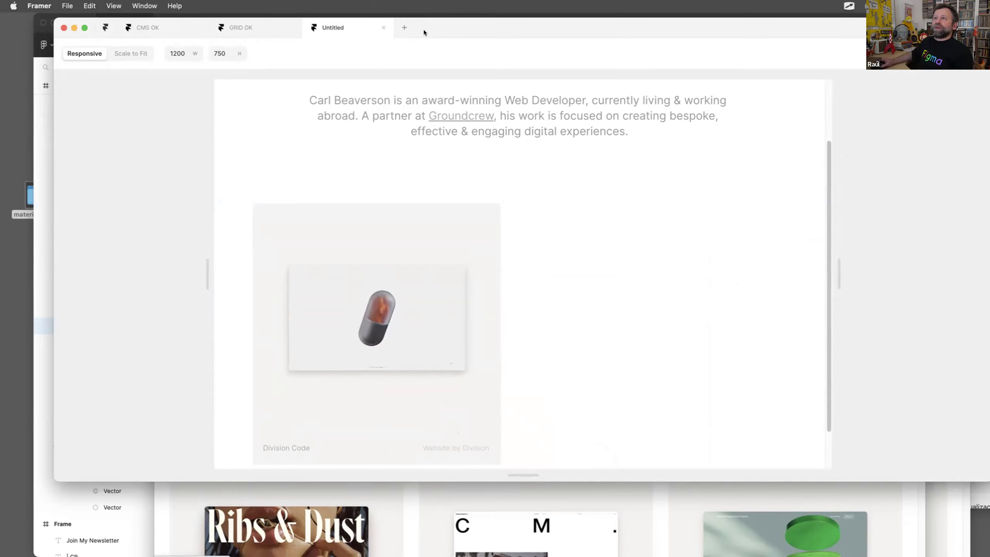
drag(430, 26, 494, 29)
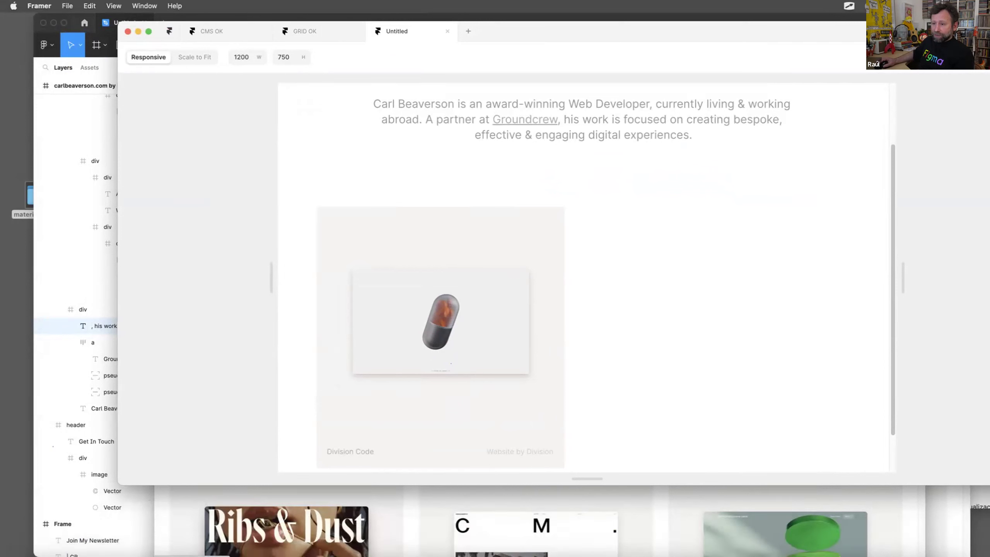
mouse_move(261, 550)
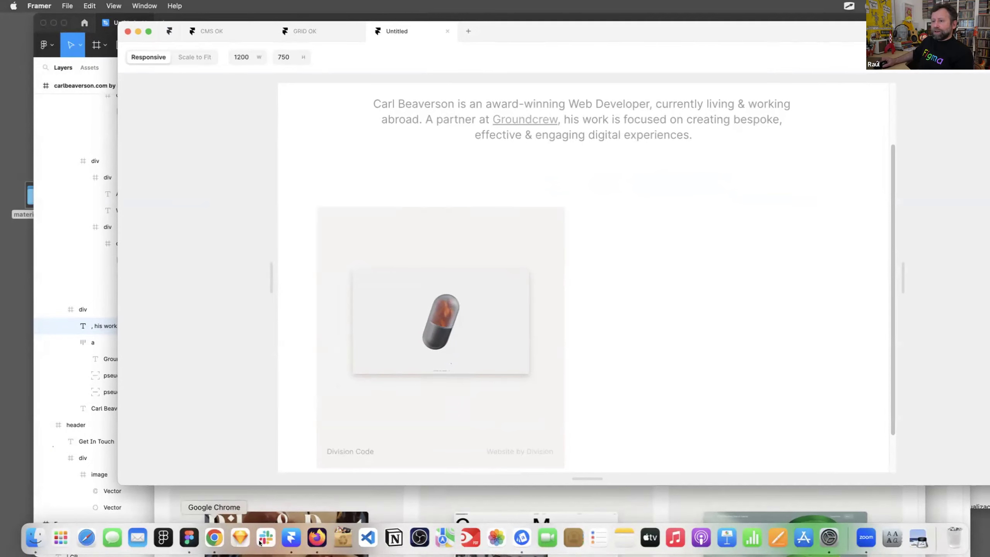
double_click(704, 33)
drag(664, 39, 669, 37)
key(Escape)
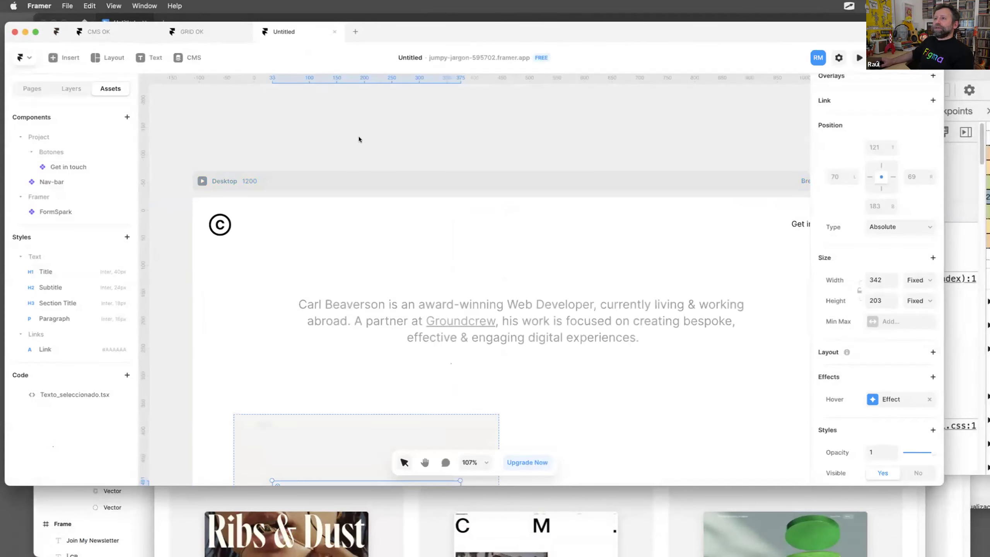
Link the pill image in the Desktop card to the Home page, and remove that link again.
scroll(441, 271, up, 2)
scroll(481, 198, down, 3)
scroll(449, 195, down, 5)
click(366, 296)
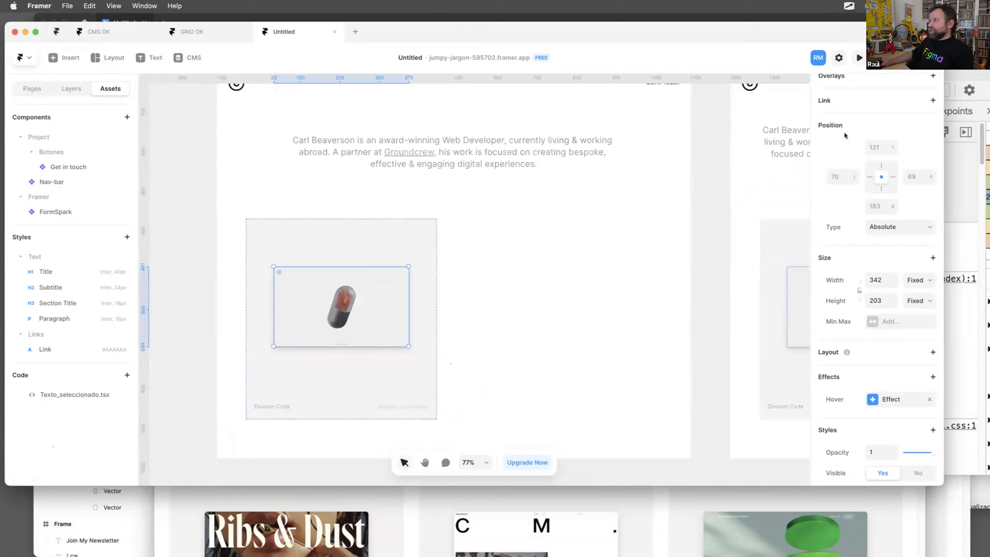
click(869, 98)
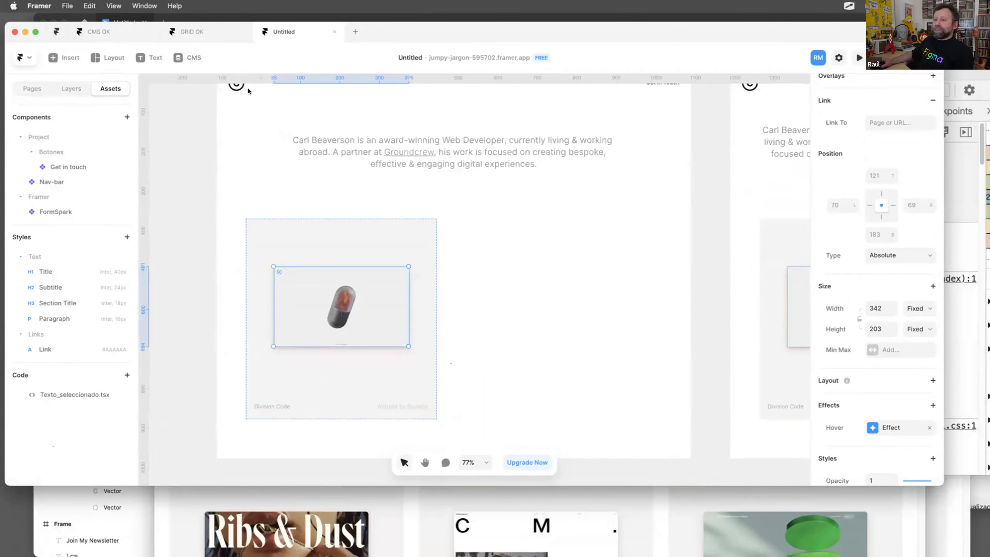
click(886, 122)
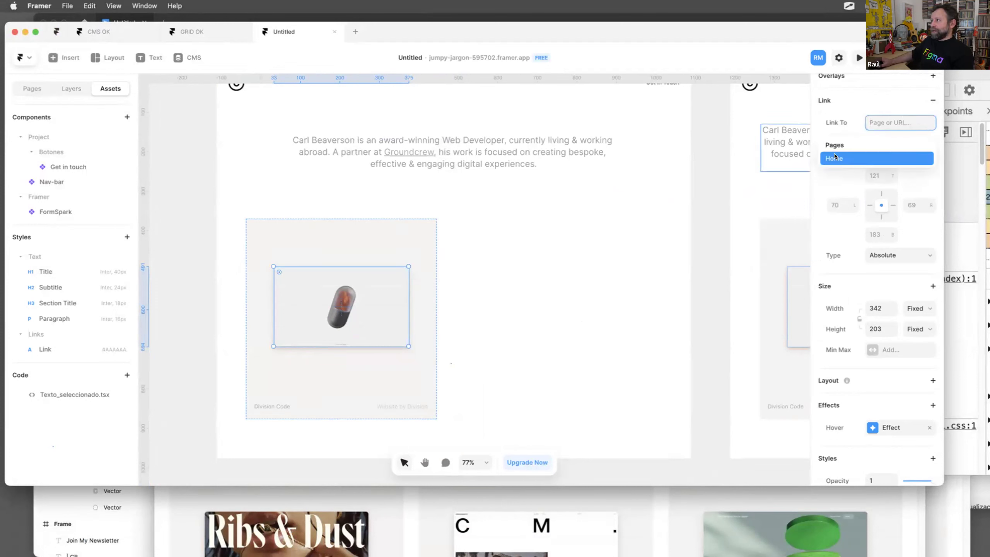
click(835, 157)
click(897, 121)
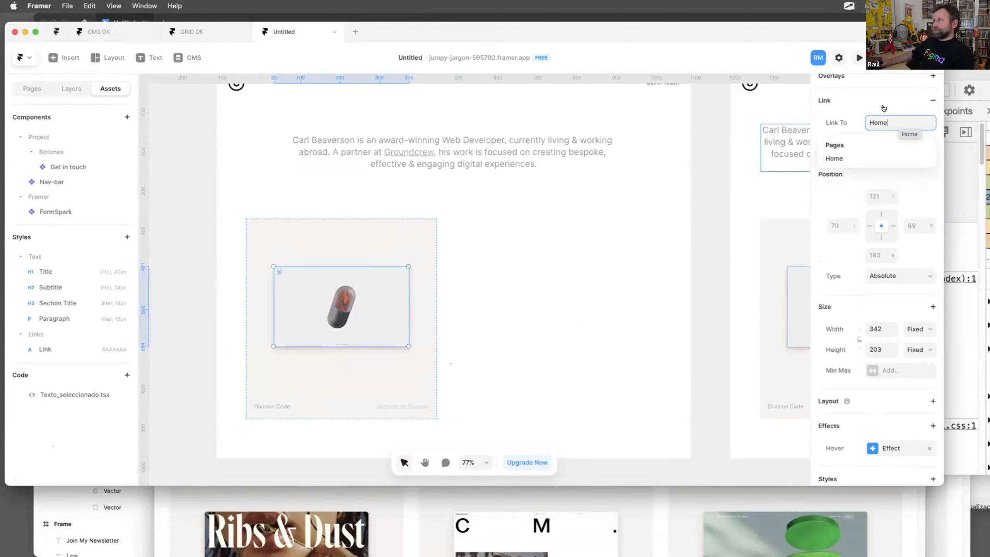
click(832, 158)
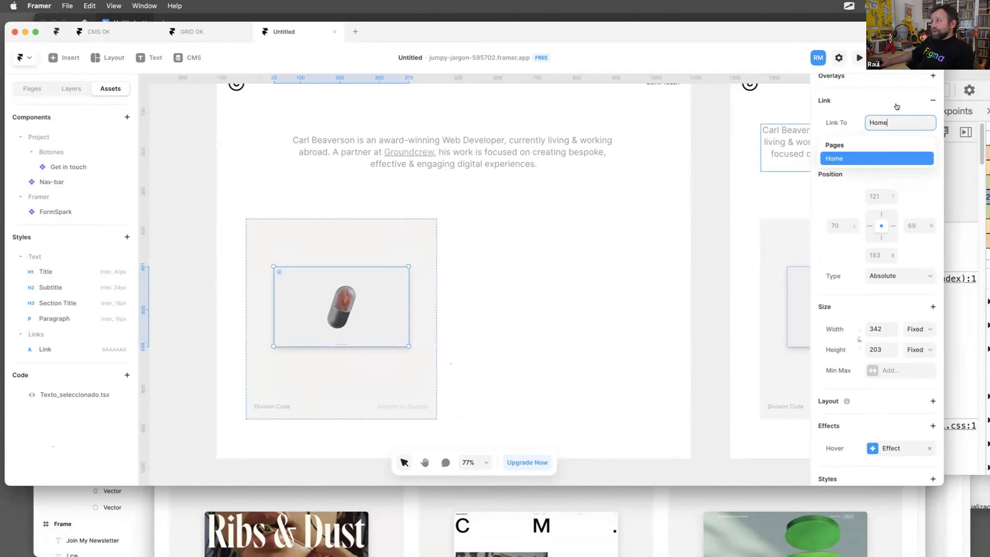
click(933, 100)
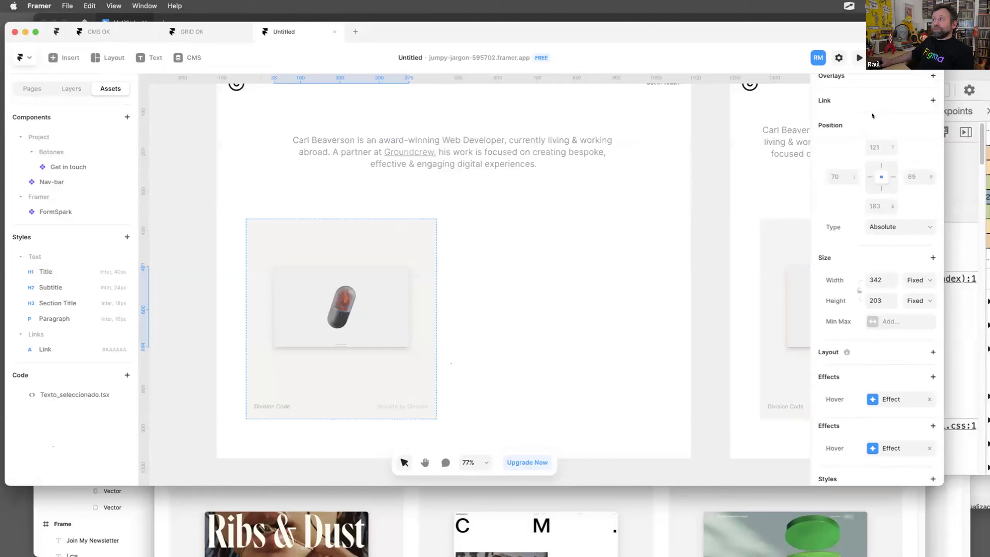
Move the project card down in the Phone breakpoint to 480 from the top and -146 from the right edge.
click(451, 285)
scroll(452, 288, up, 2)
scroll(451, 288, down, 5)
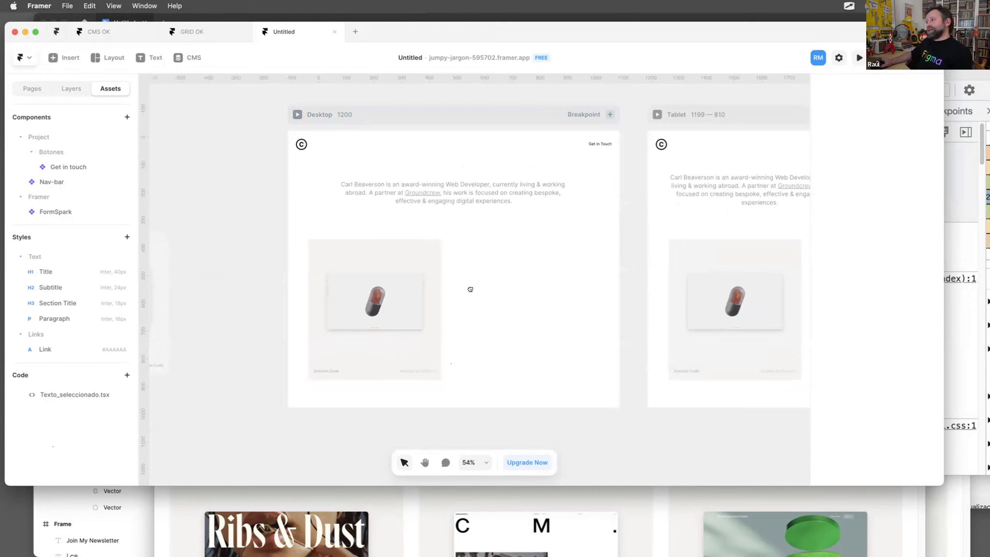
scroll(467, 279, up, 2)
scroll(467, 272, down, 4)
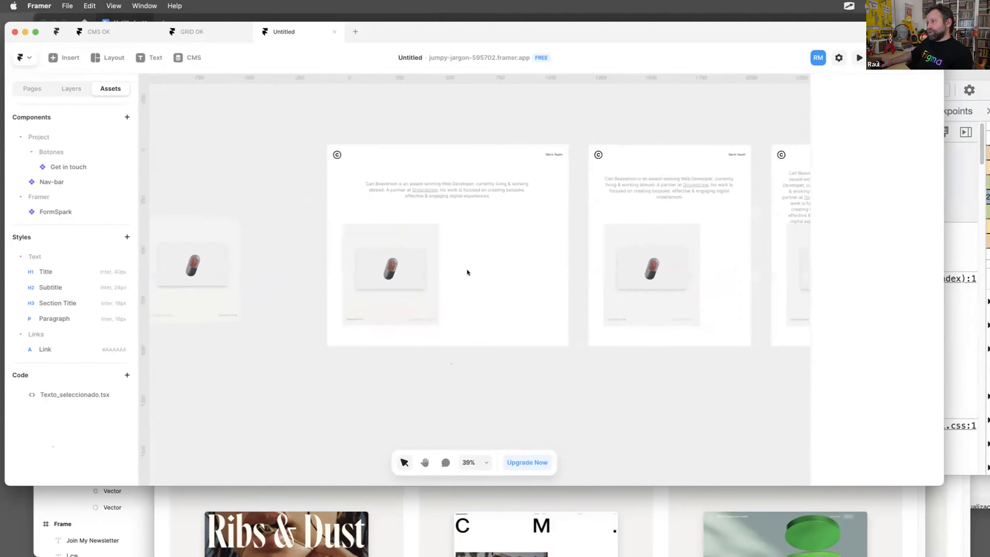
scroll(675, 254, right, 3)
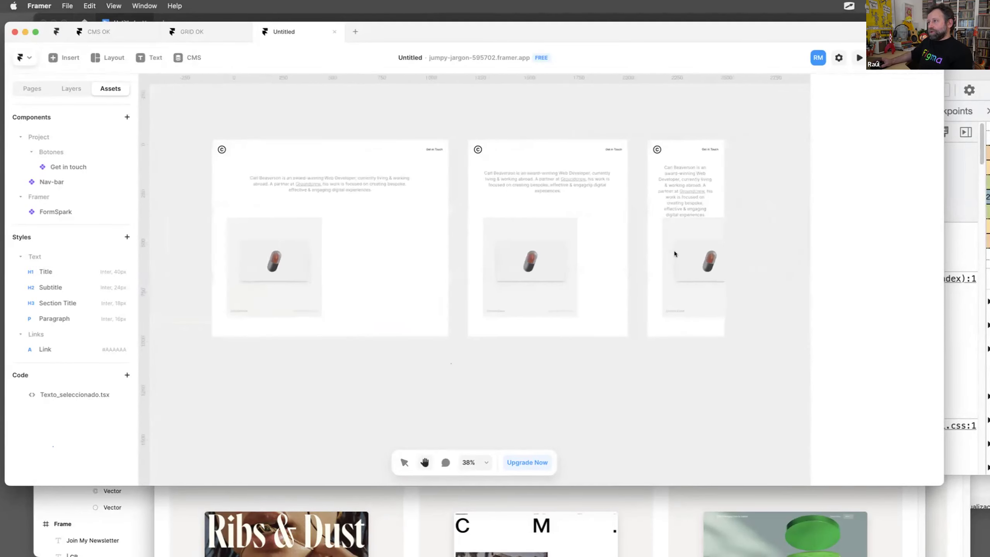
click(675, 231)
drag(674, 245, 682, 244)
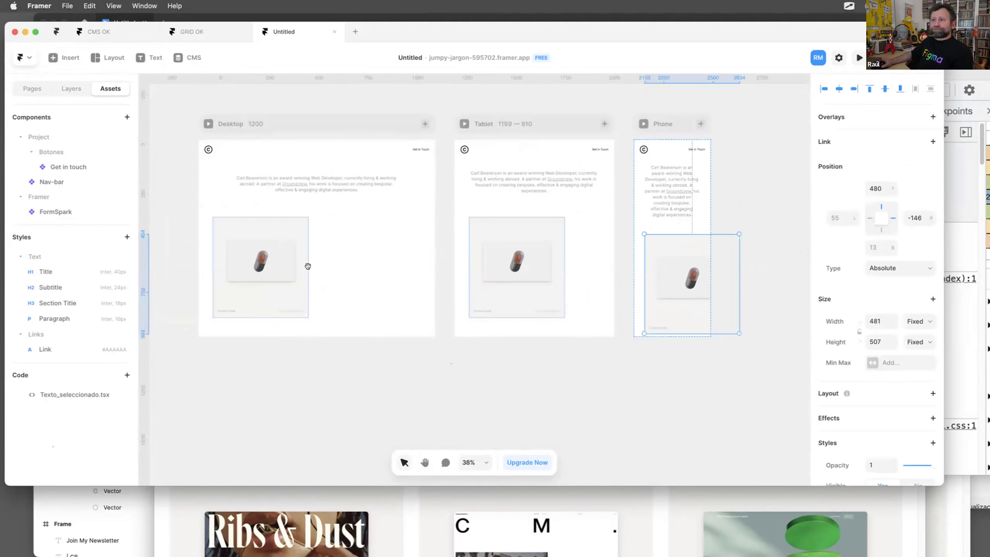
scroll(423, 276, left, 3)
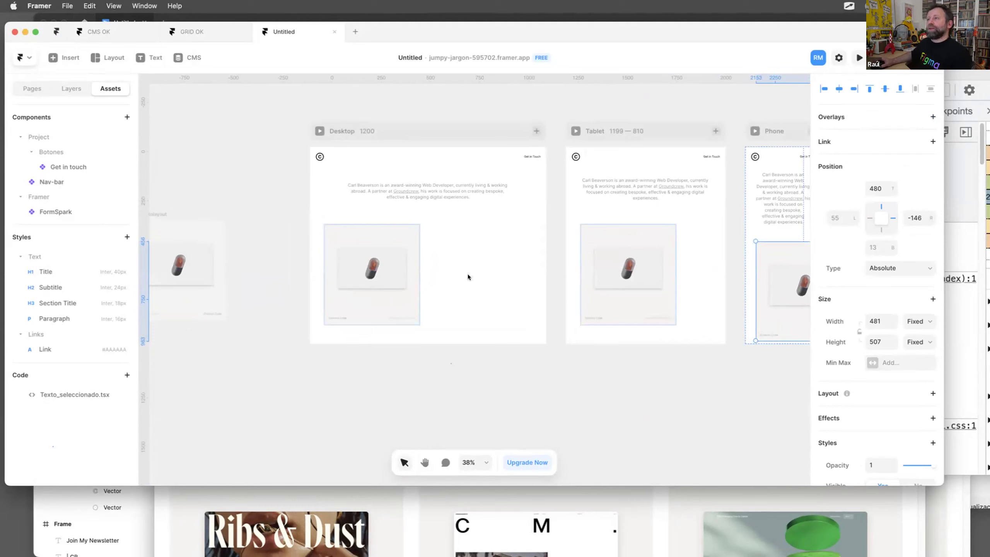
Switch to the GRID OK project, select the Desktop breakpoint, and examine its grid layout type, columns and rows.
click(205, 30)
scroll(488, 214, up, 5)
scroll(488, 213, left, 4)
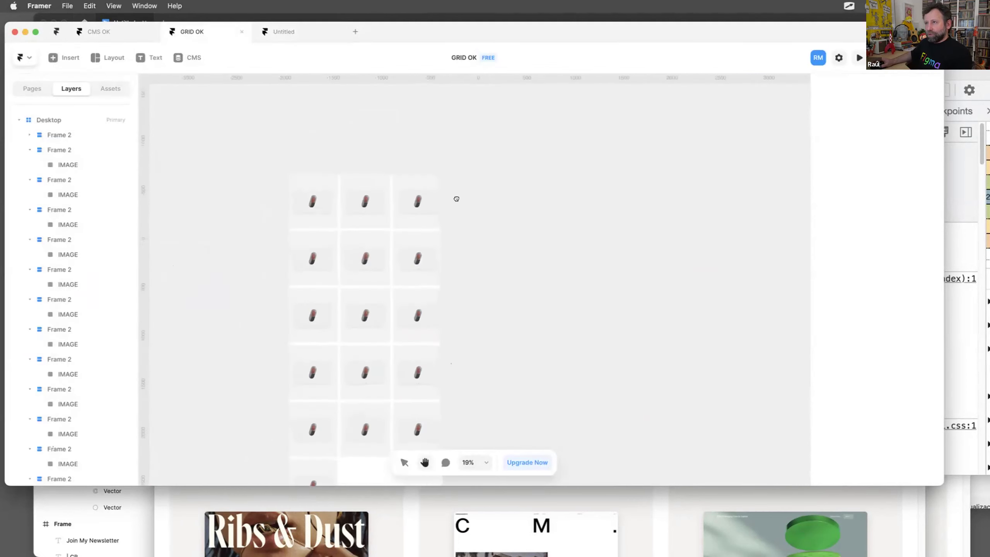
click(364, 212)
scroll(365, 212, up, 1)
scroll(364, 212, up, 5)
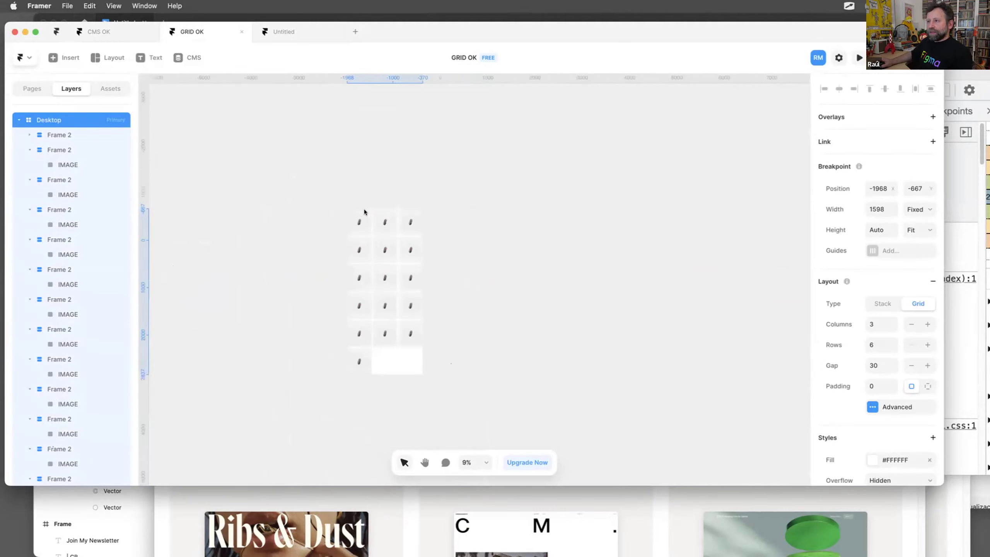
scroll(364, 212, up, 10)
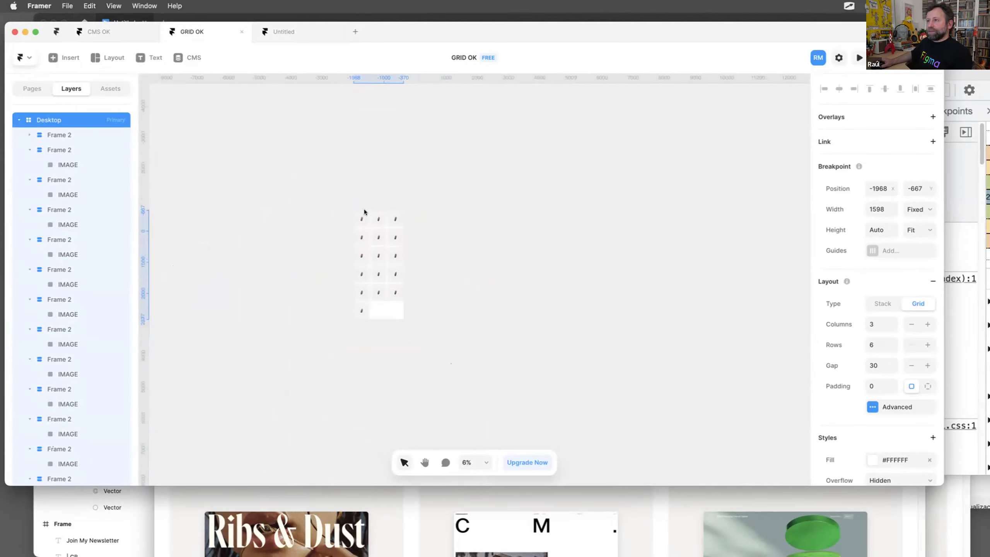
scroll(364, 209, up, 2)
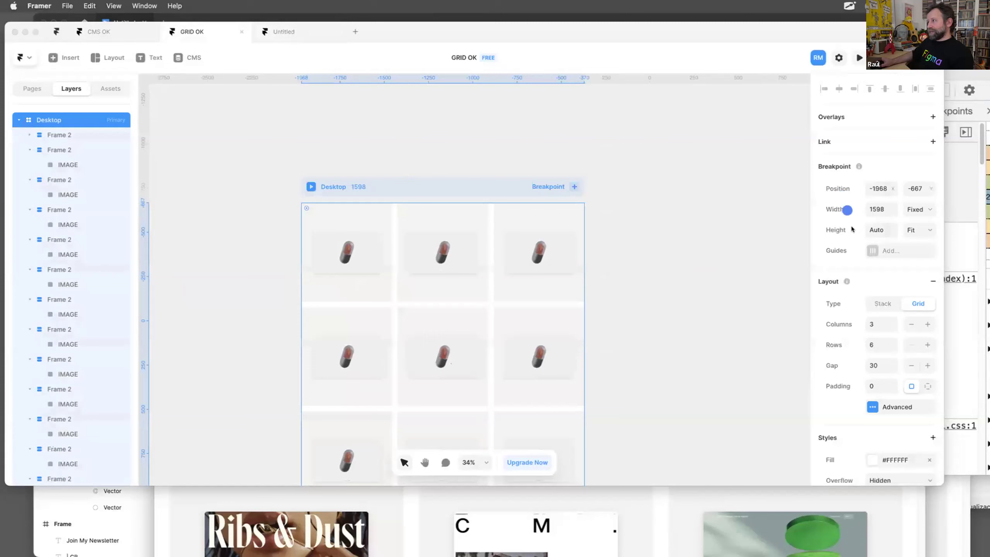
click(852, 229)
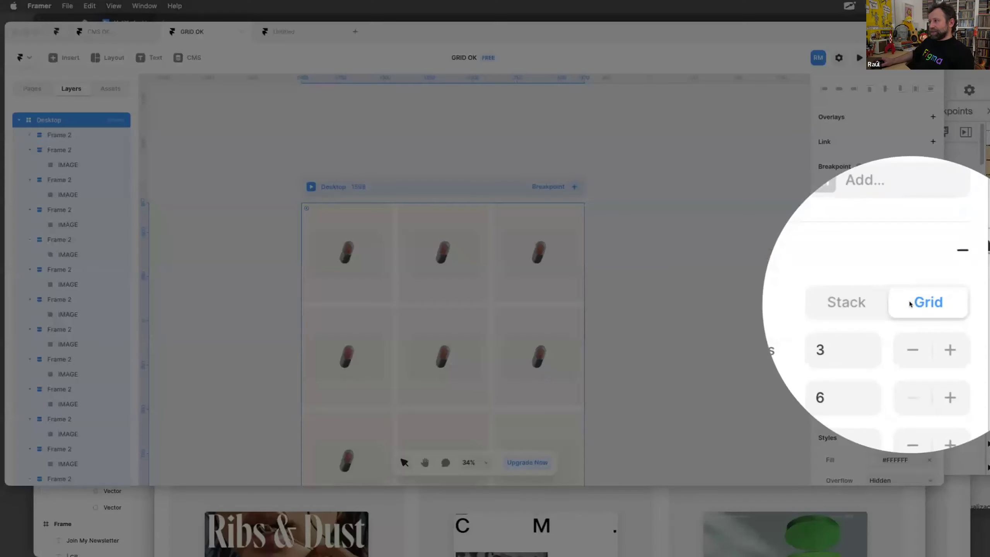
click(910, 301)
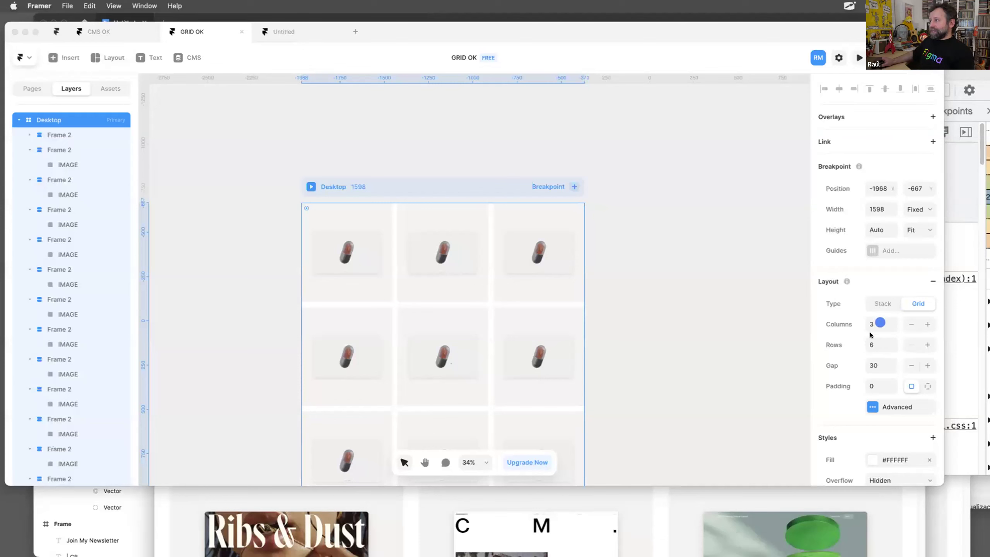
click(871, 346)
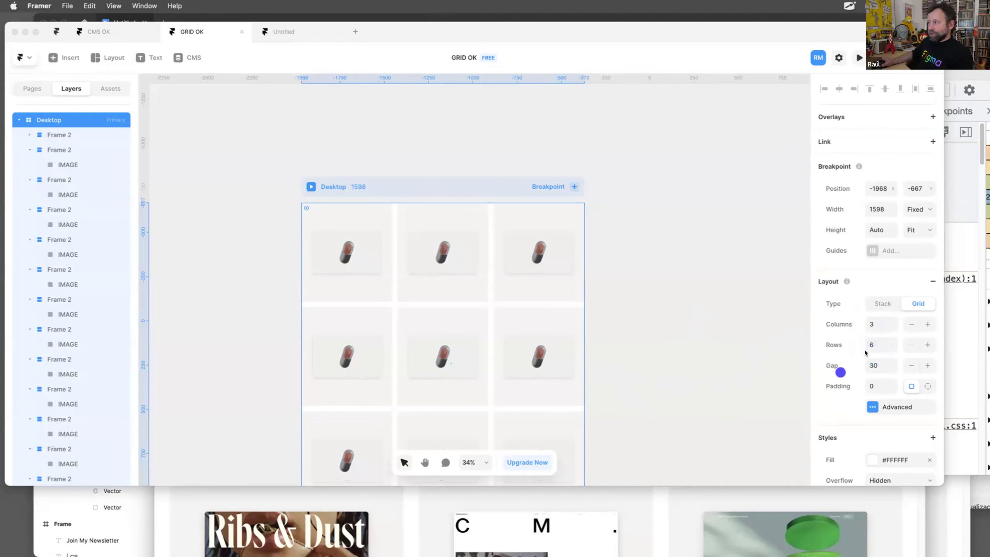
click(889, 338)
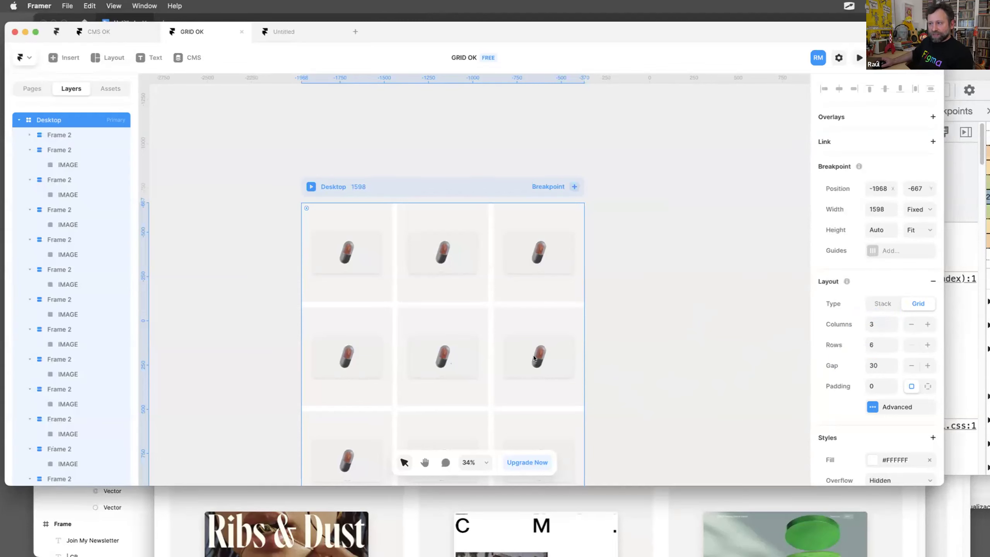
Delete the single card in the grid's last row and reselect the Desktop breakpoint.
scroll(551, 335, down, 10)
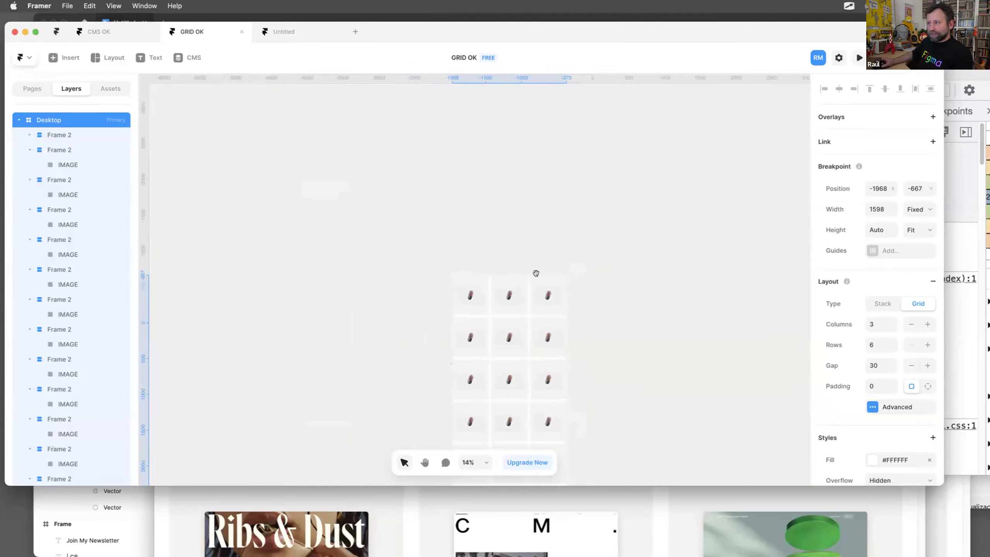
scroll(460, 370, down, 2)
click(434, 379)
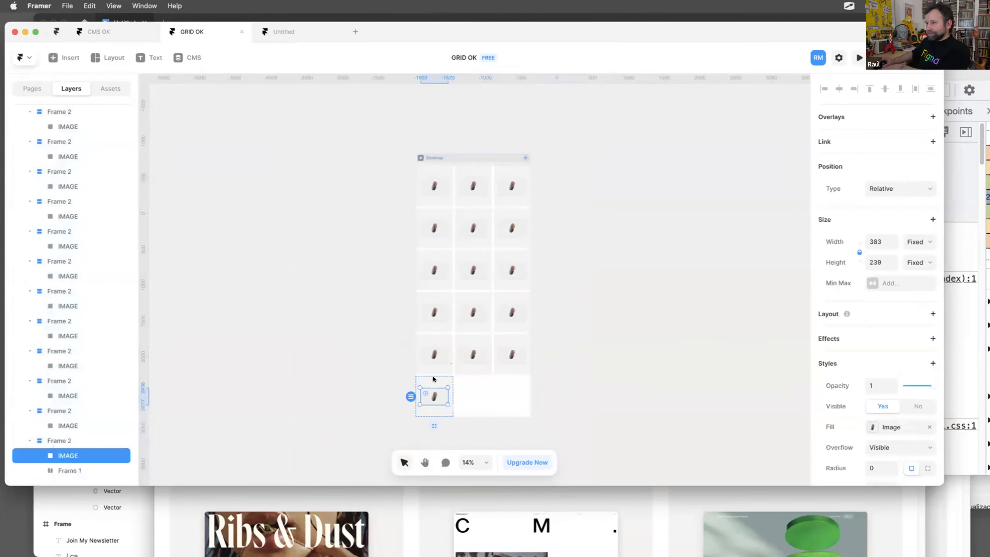
key(Delete)
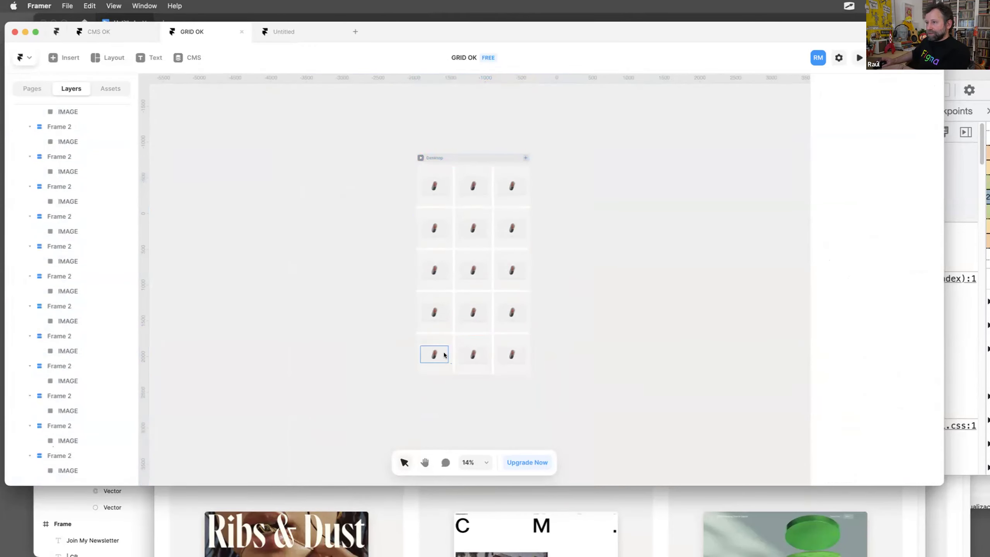
click(458, 156)
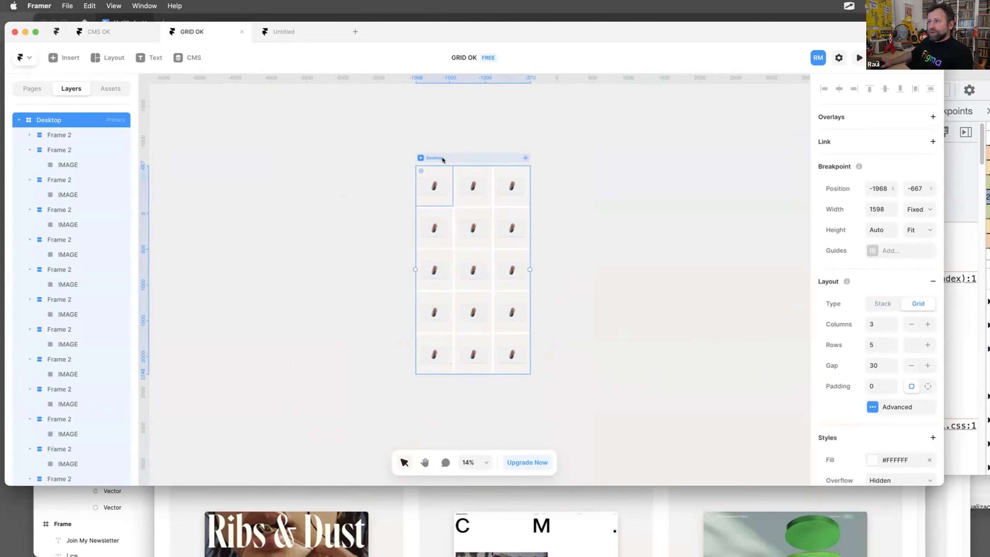
scroll(466, 154, up, 5)
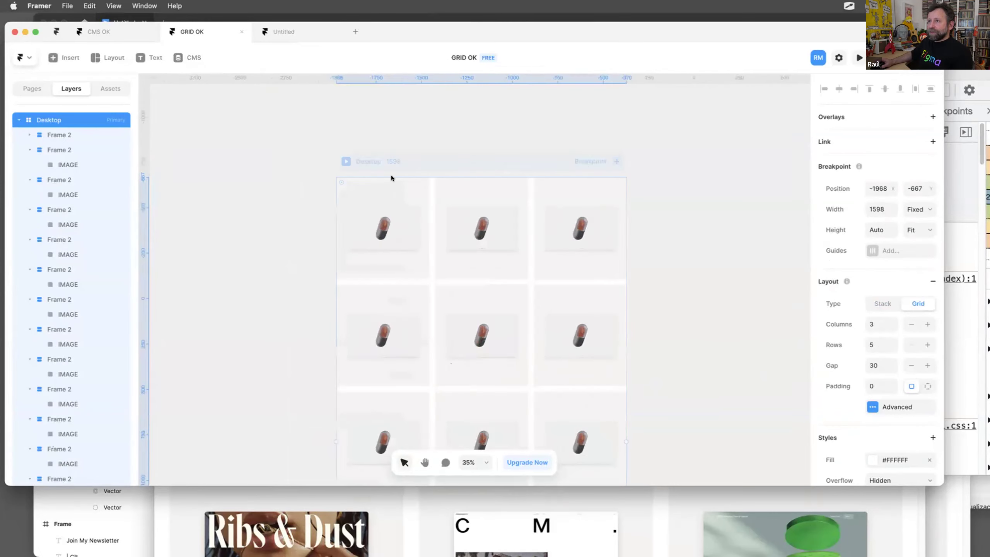
Try fewer and more columns in the Desktop grid, and return it to 3 columns.
click(910, 324)
click(926, 324)
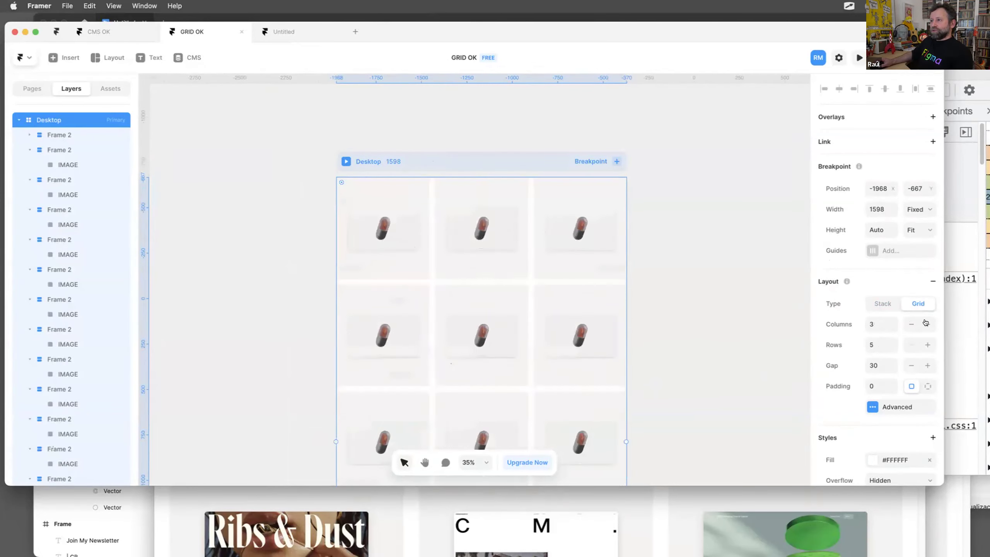
click(926, 324)
click(909, 324)
Set both the gap and the padding of the Desktop grid to 40.
scroll(730, 339, down, 3)
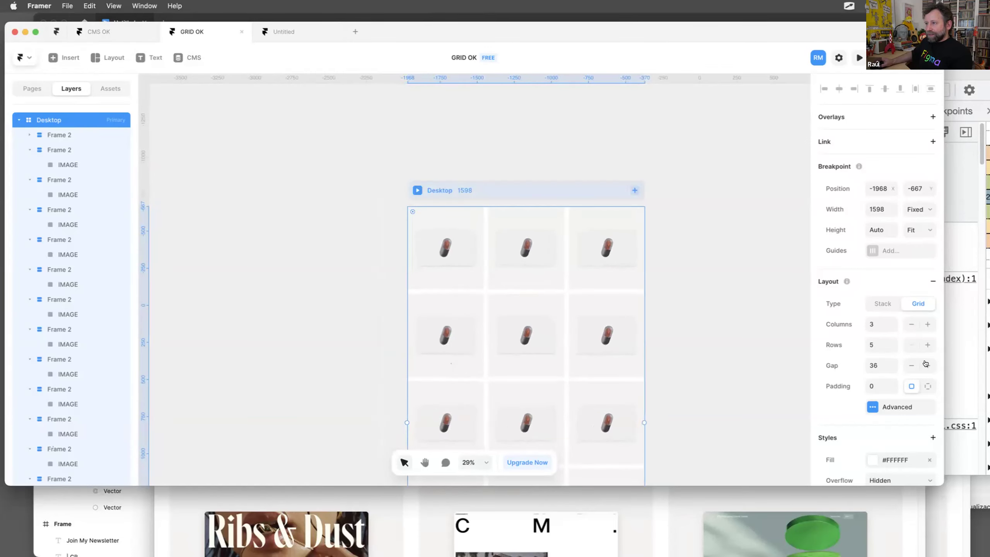
click(926, 365)
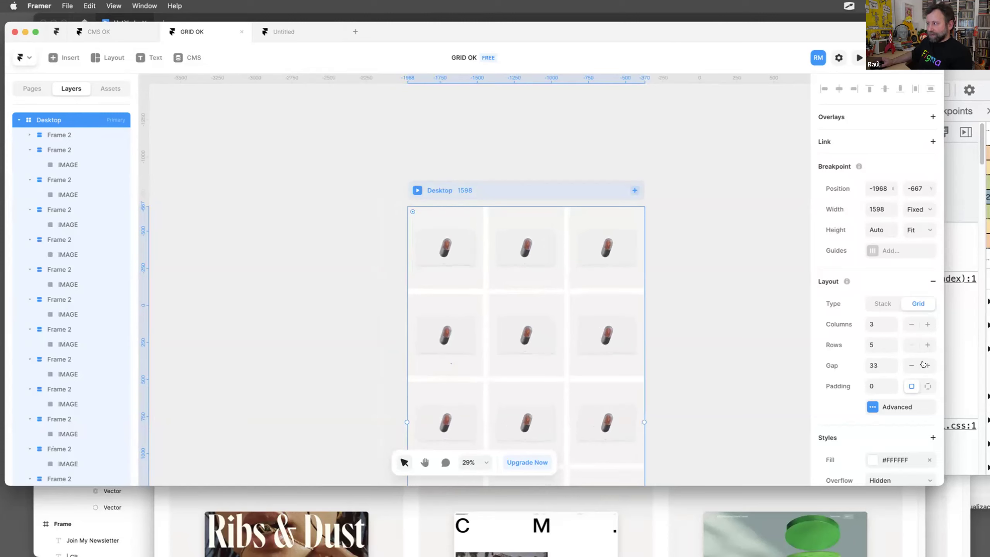
click(925, 364)
click(910, 364)
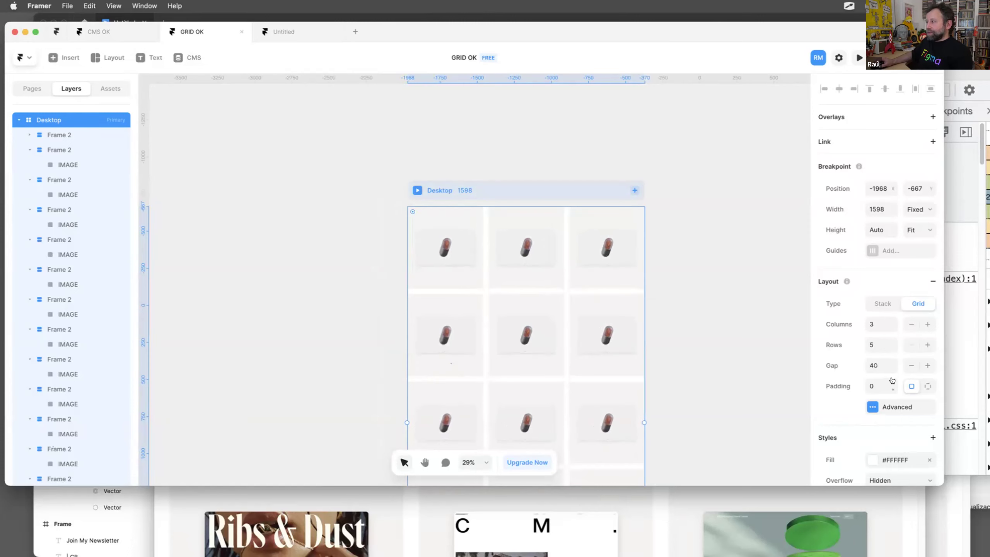
drag(891, 381, 891, 381)
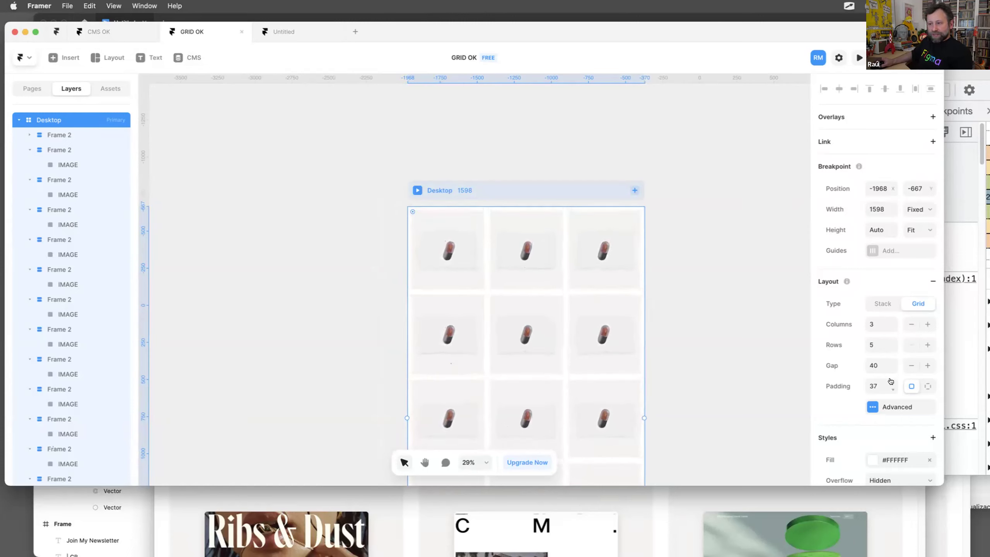
click(712, 351)
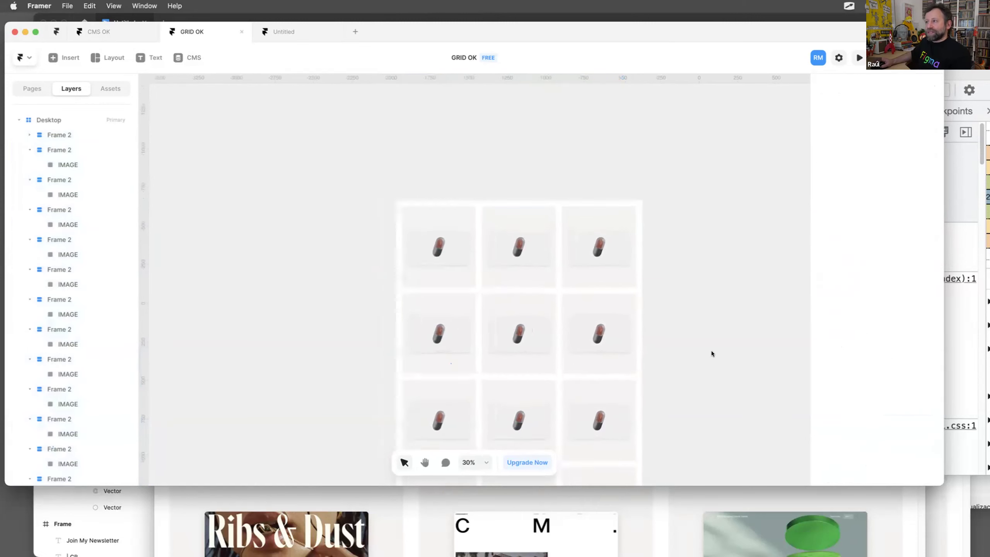
Add an 810-wide Tablet breakpoint to the Desktop grid page.
click(408, 176)
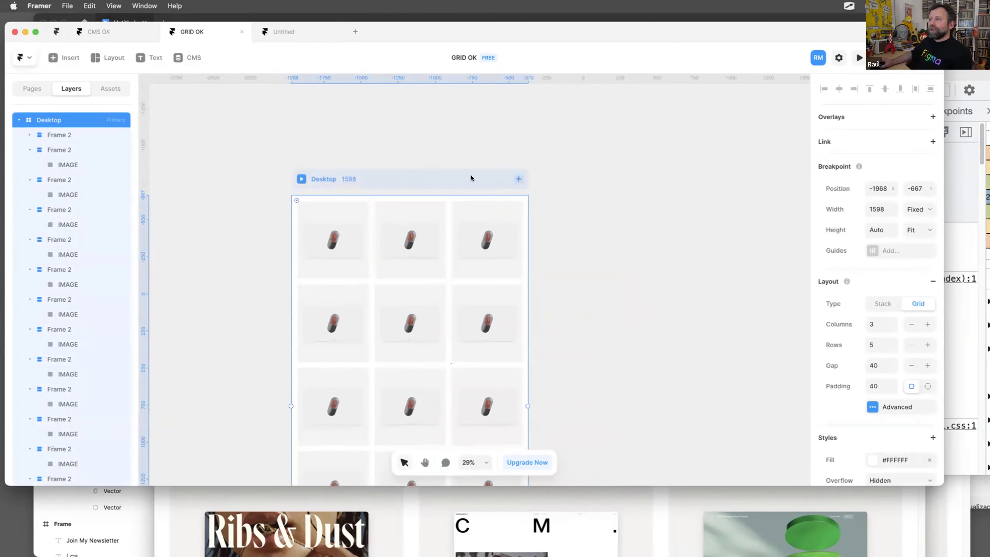
click(518, 179)
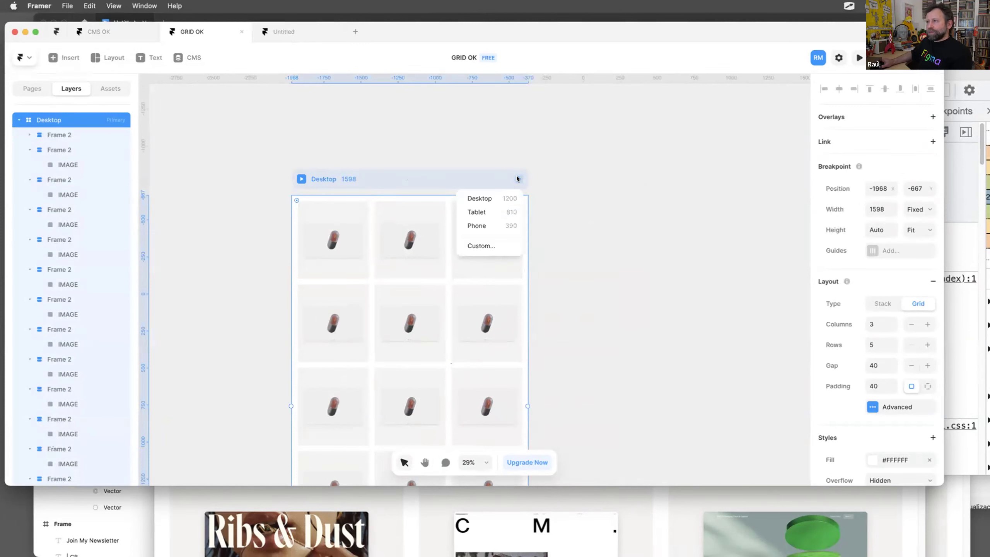
click(493, 211)
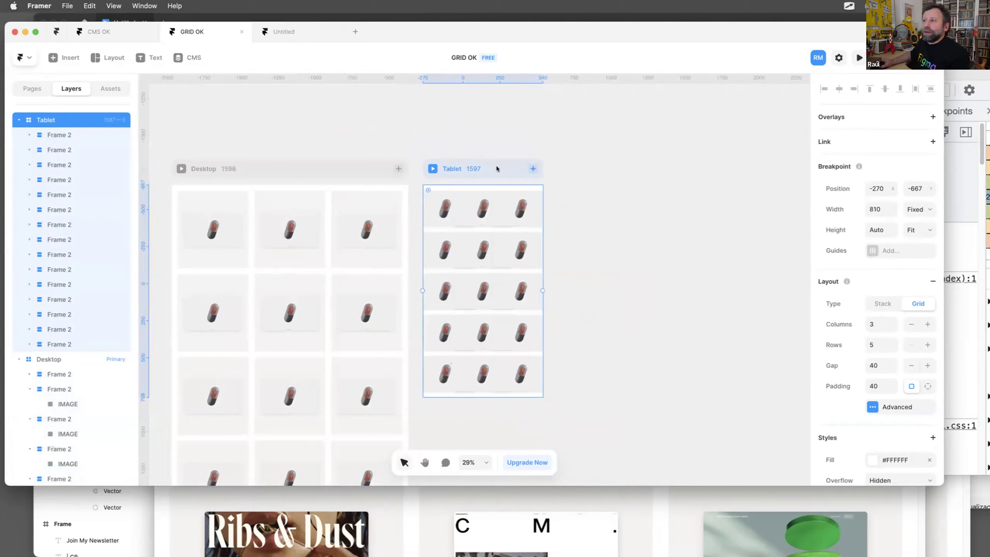
Set the Tablet breakpoint's width to 990 and reduce its grid to 2 columns.
double_click(469, 166)
click(499, 236)
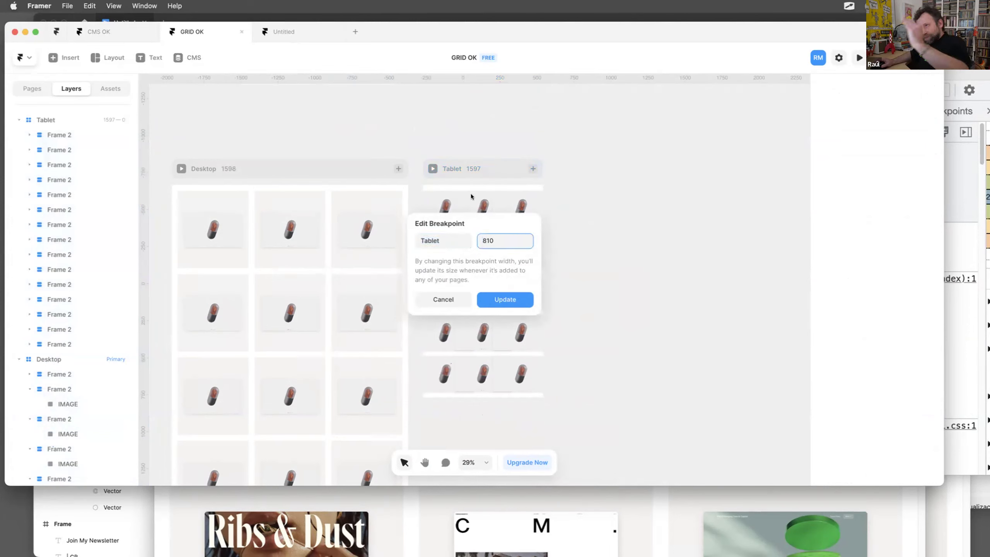
double_click(493, 239)
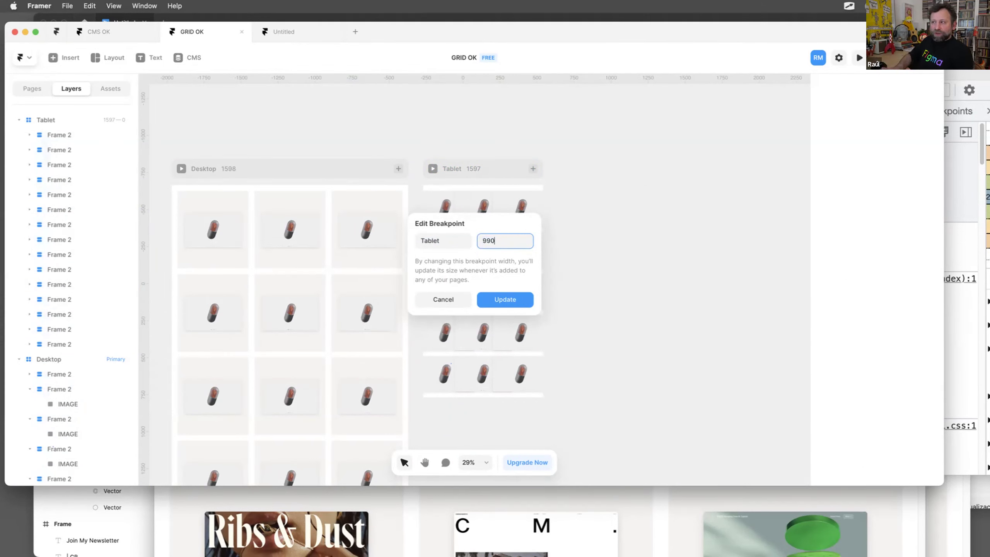
key(Return)
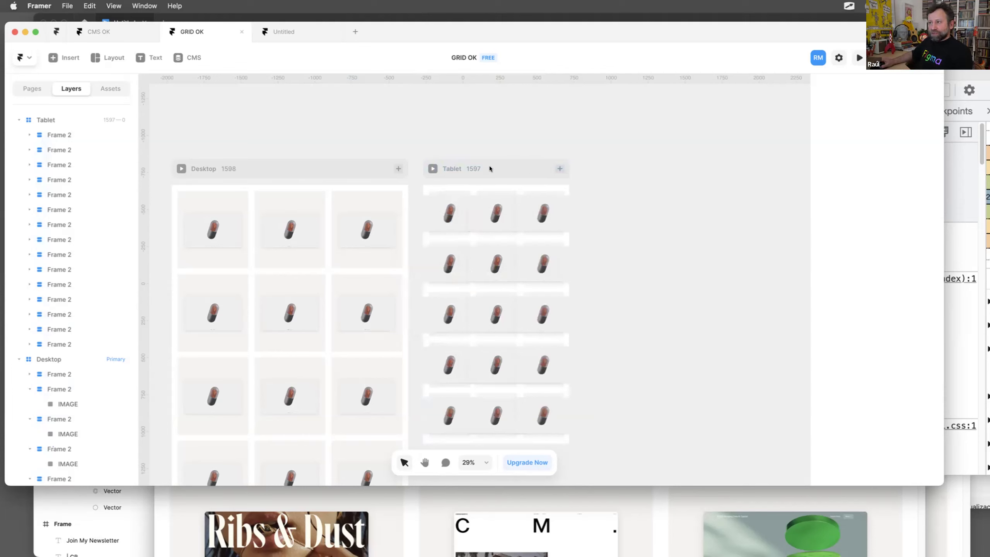
click(490, 168)
click(911, 324)
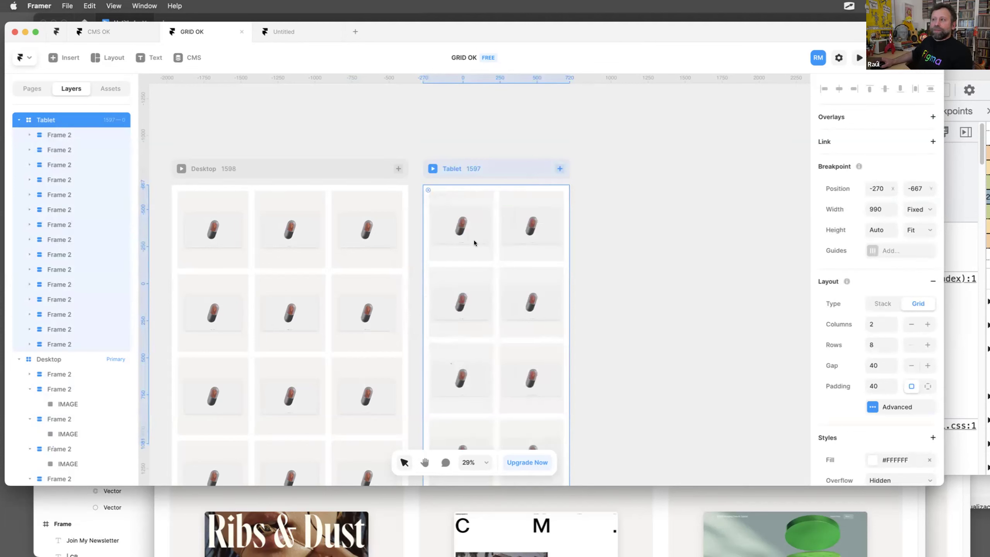
Shrink the image in the first Tablet card to about 348 by 217.
click(460, 226)
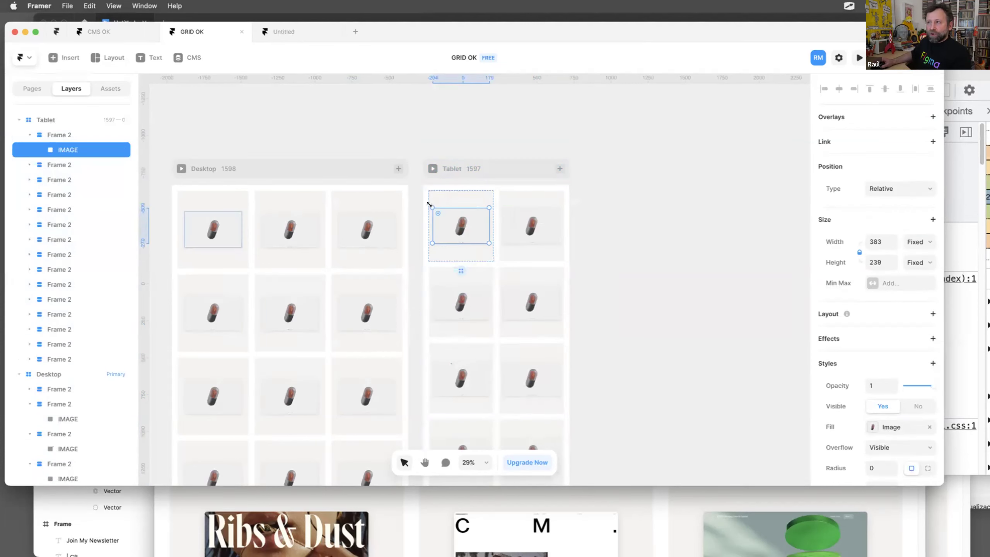
drag(434, 207, 441, 211)
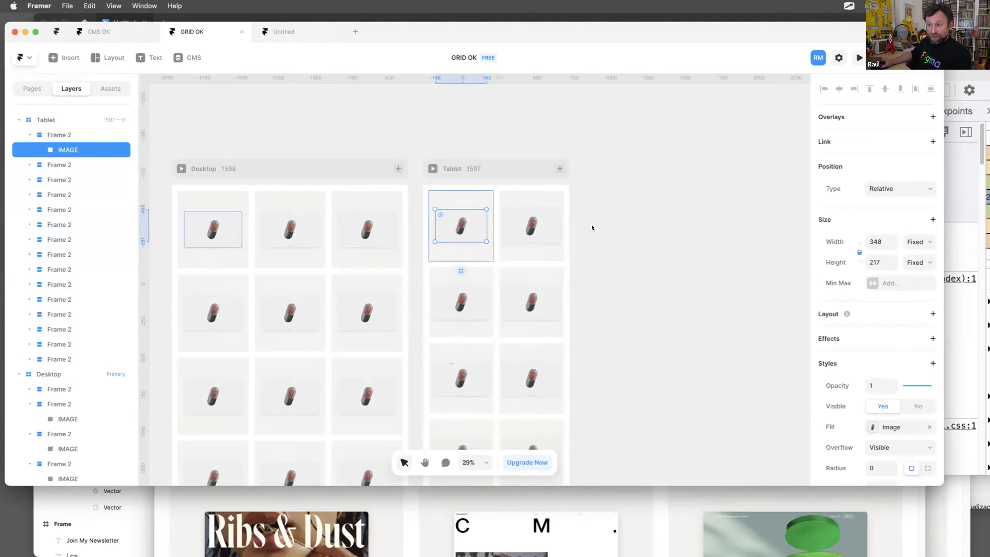
click(583, 266)
Add a 390-wide Phone breakpoint and reduce its grid to 1 column.
scroll(584, 266, down, 5)
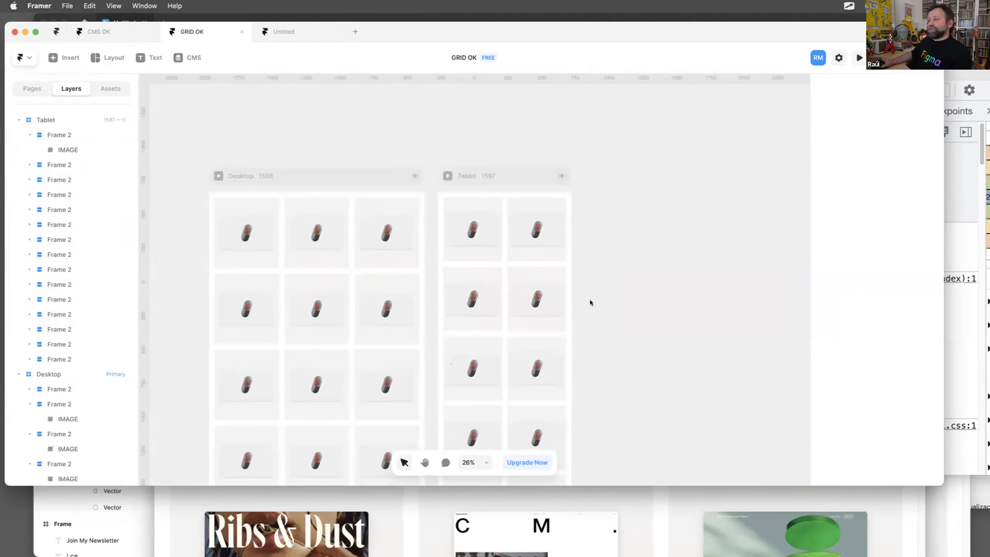
scroll(571, 259, down, 3)
scroll(526, 265, right, 2)
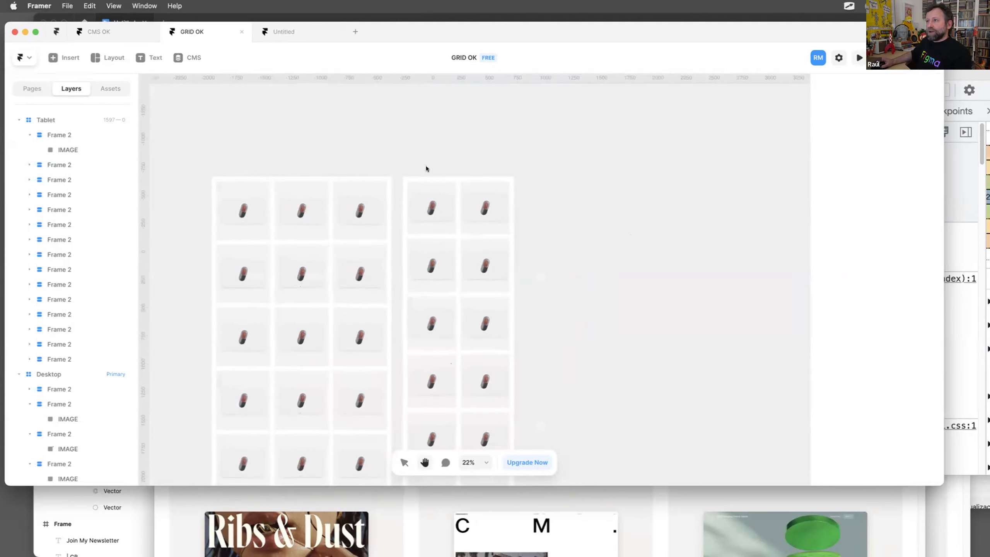
click(503, 166)
click(508, 167)
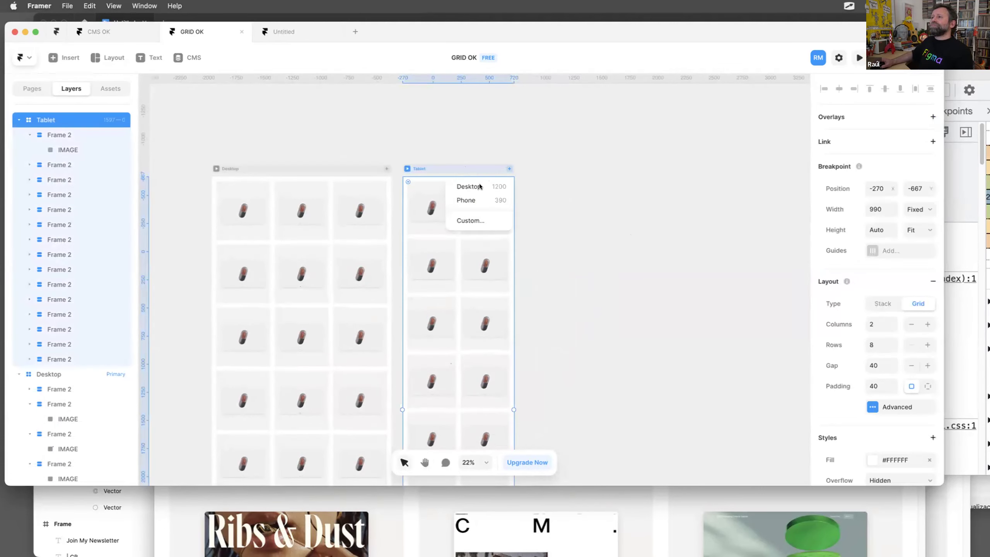
click(482, 202)
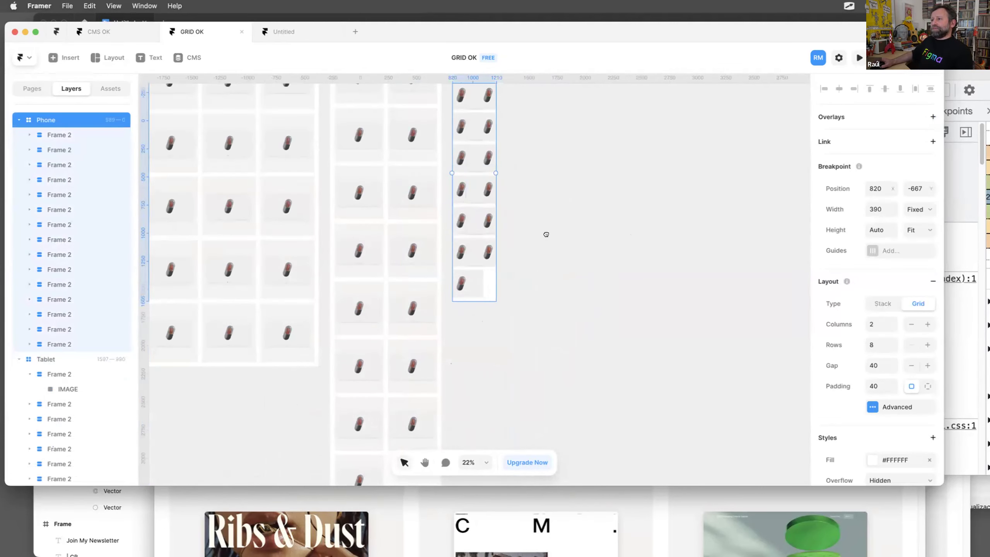
scroll(533, 279, up, 3)
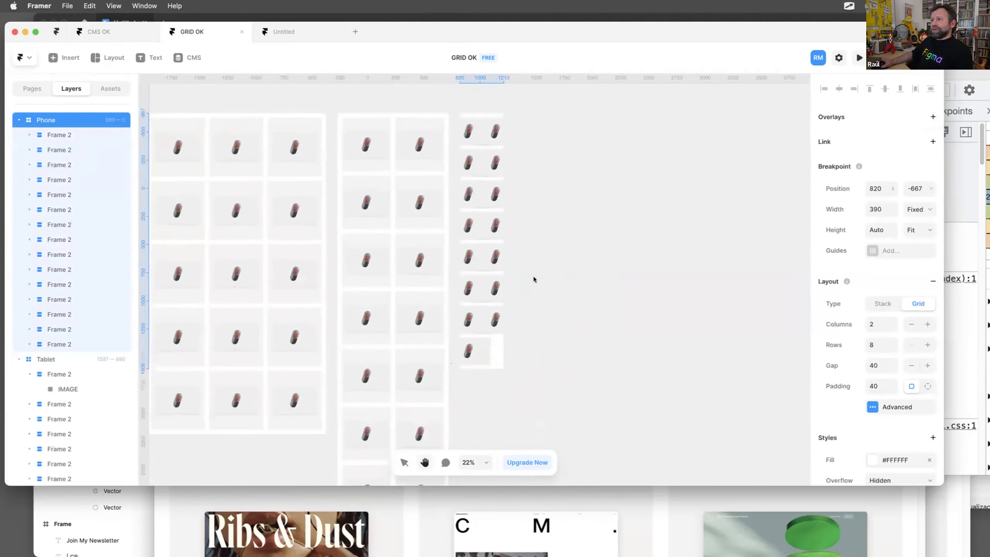
click(910, 324)
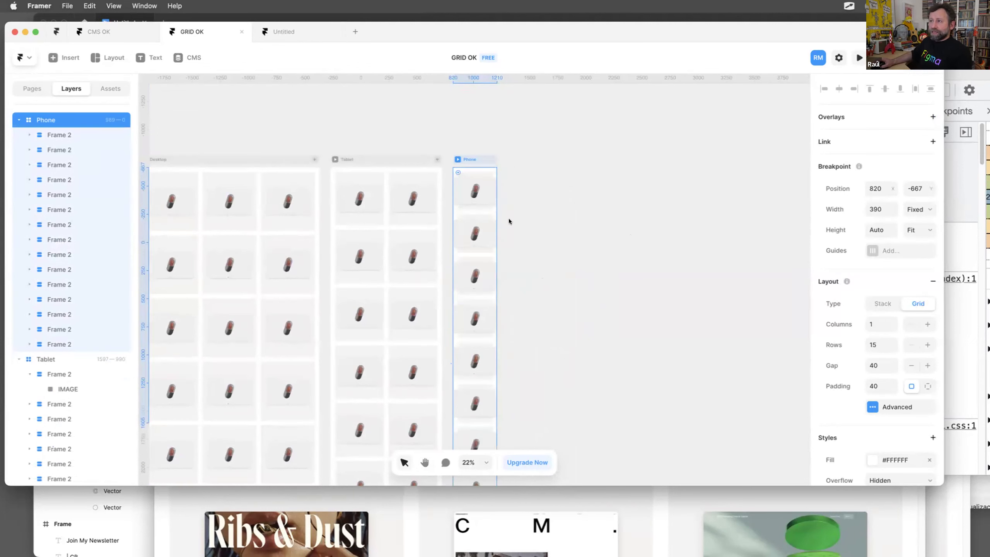
Examine the size of the first card's image in the Phone and Desktop breakpoints, including the available width sizing modes.
double_click(491, 194)
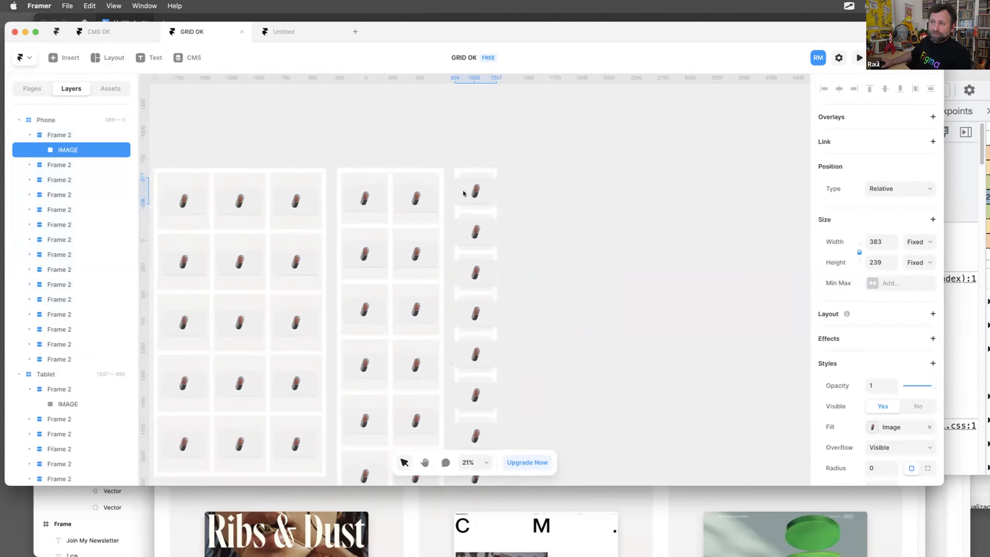
click(192, 198)
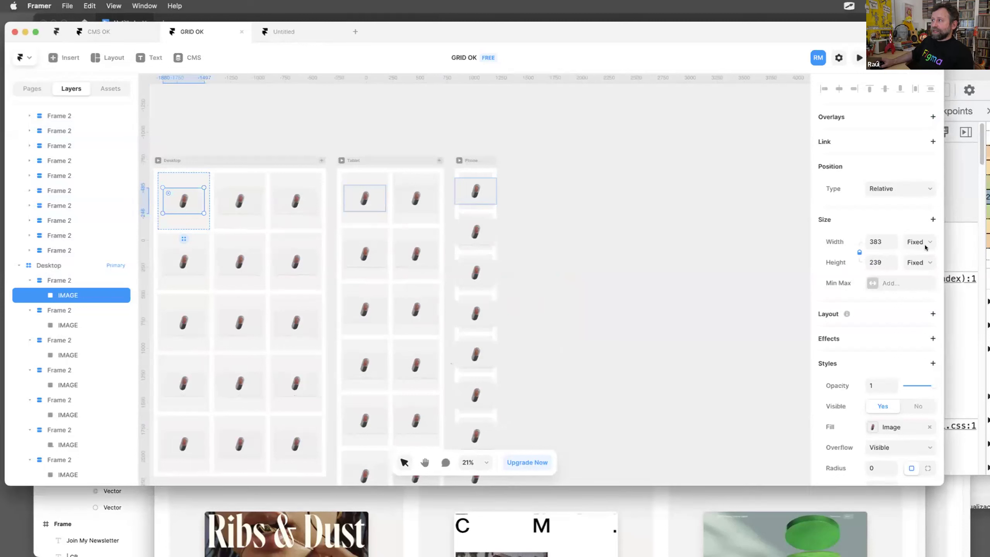
click(924, 243)
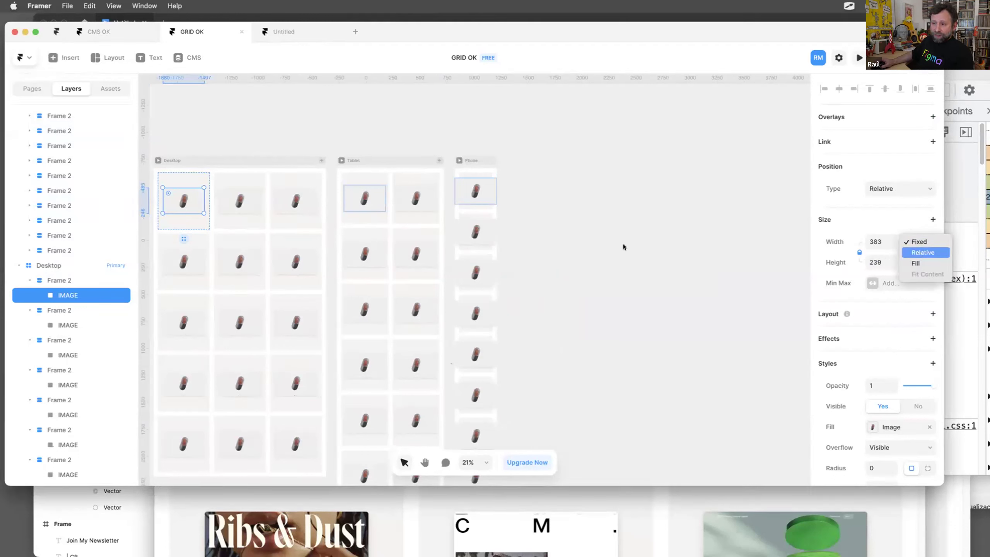
click(587, 252)
click(577, 248)
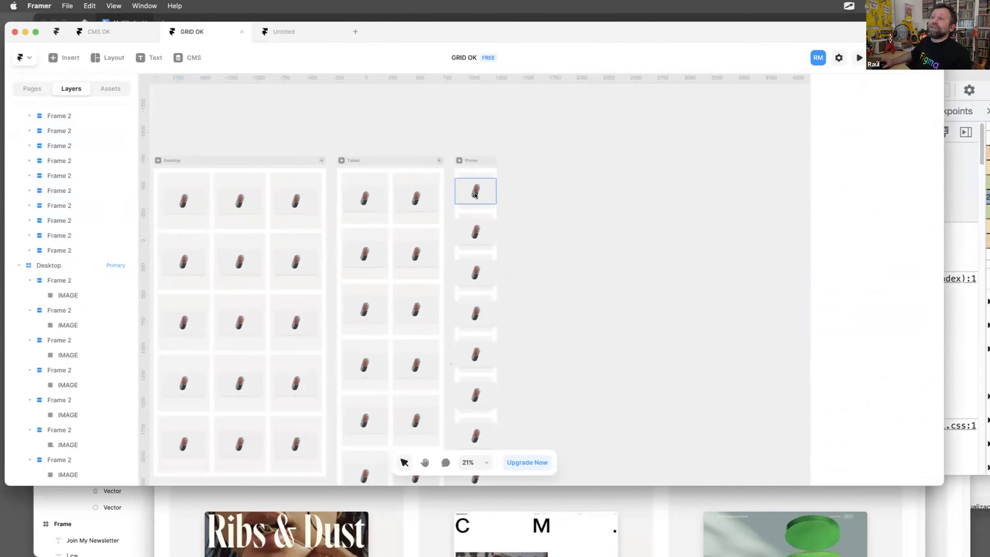
click(476, 194)
scroll(558, 250, down, 3)
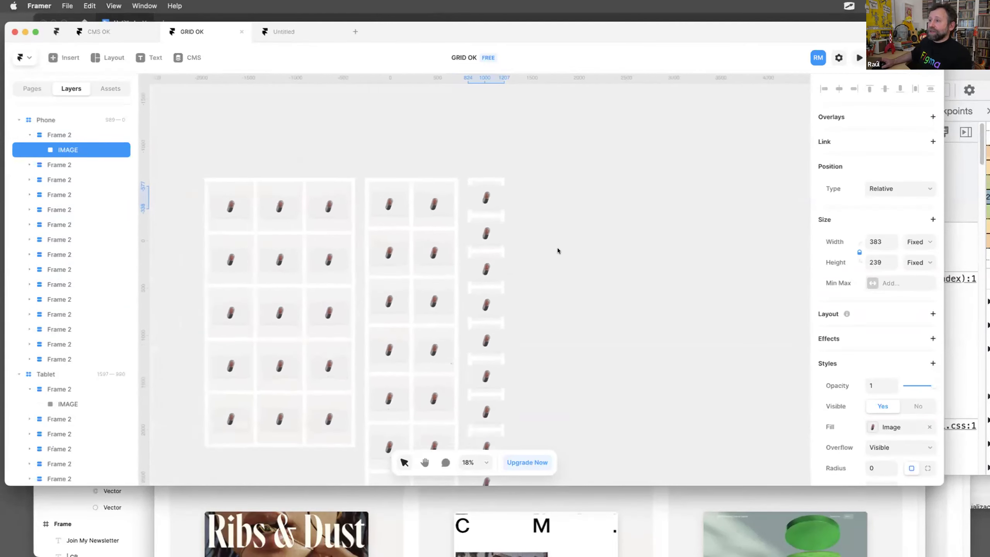
scroll(549, 242, up, 2)
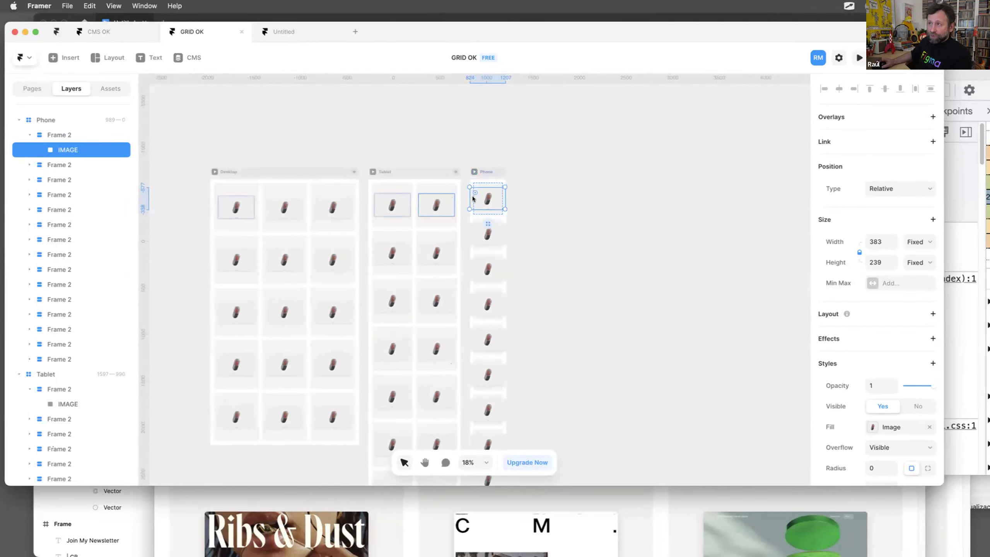
Examine the first Desktop card's stack settings, the available layout types and the grid settings of its parent breakpoint.
click(226, 189)
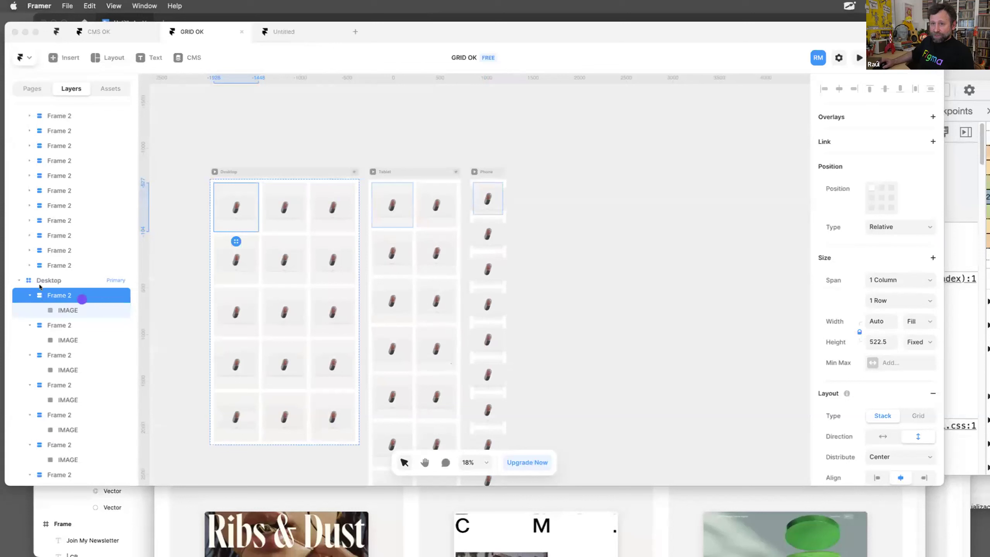
mouse_move(72, 292)
mouse_down()
mouse_move(27, 290)
mouse_move(46, 299)
mouse_up()
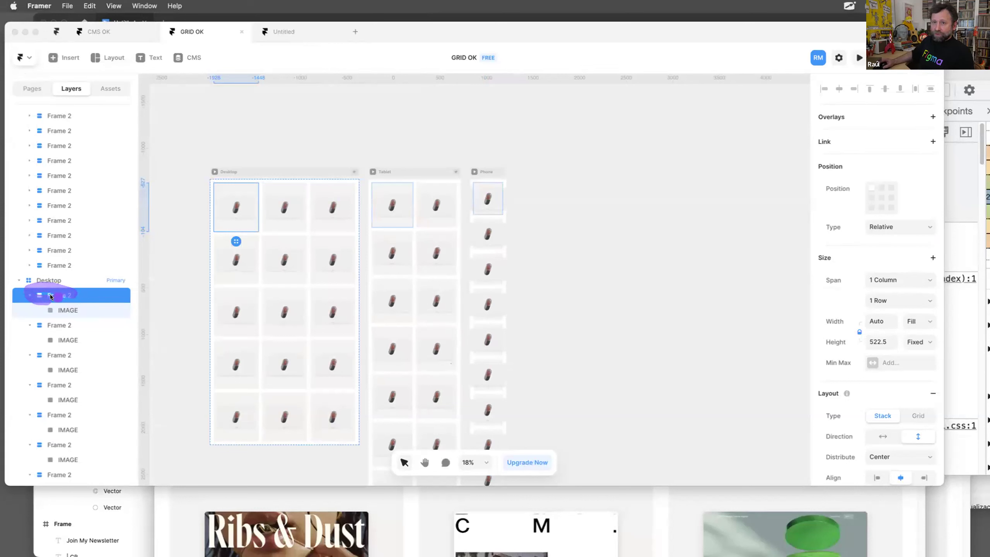
click(53, 297)
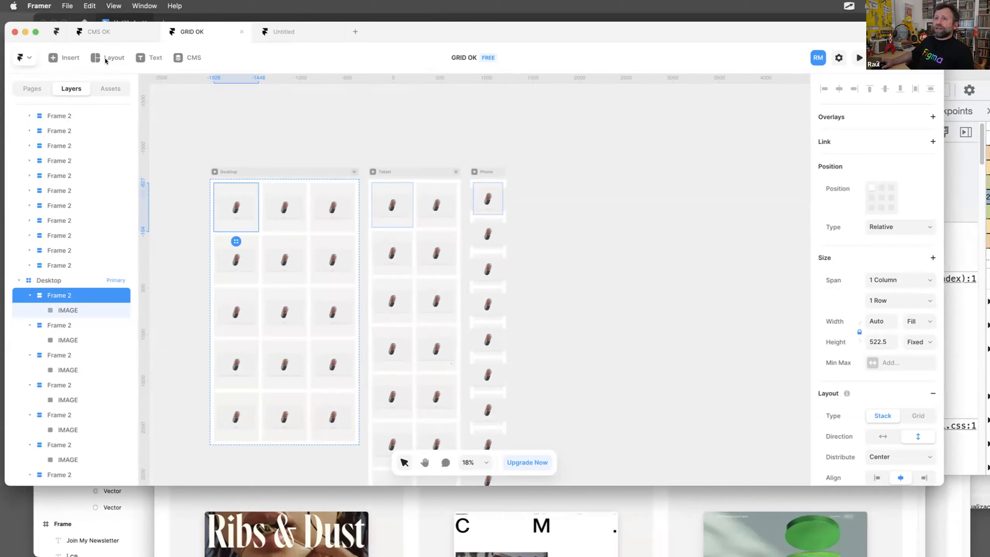
click(106, 58)
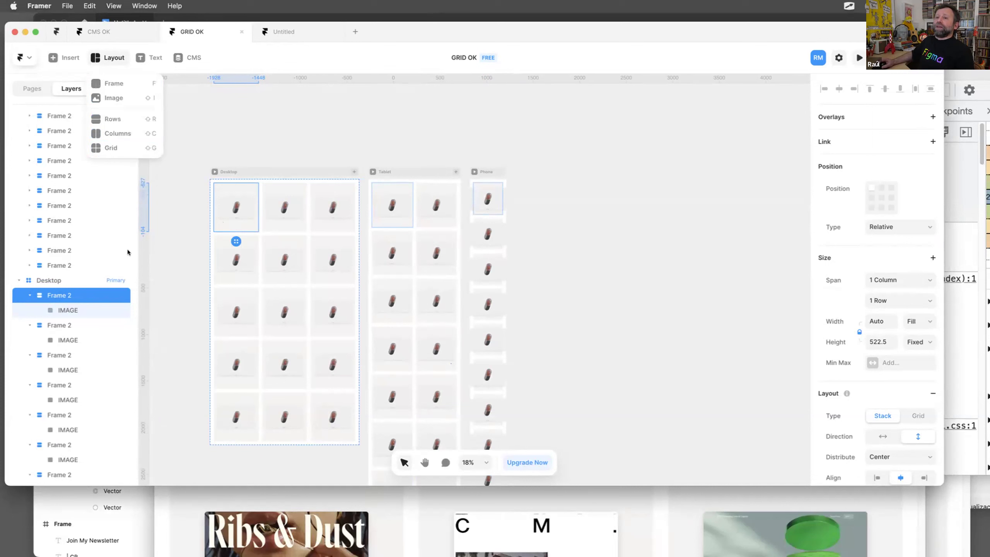
click(47, 281)
click(46, 281)
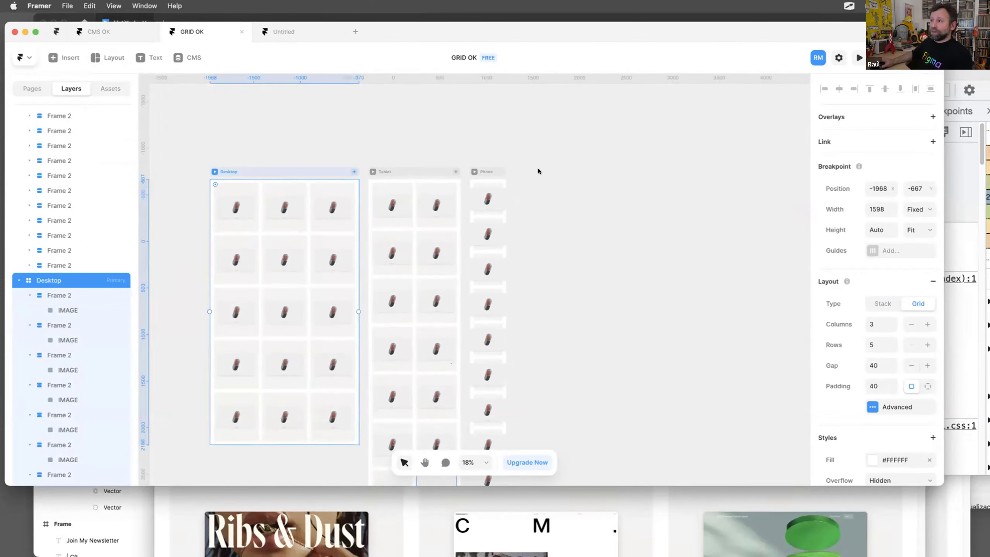
Select the images of the first nine Phone cards and shrink them together to fit inside their cards.
click(495, 198)
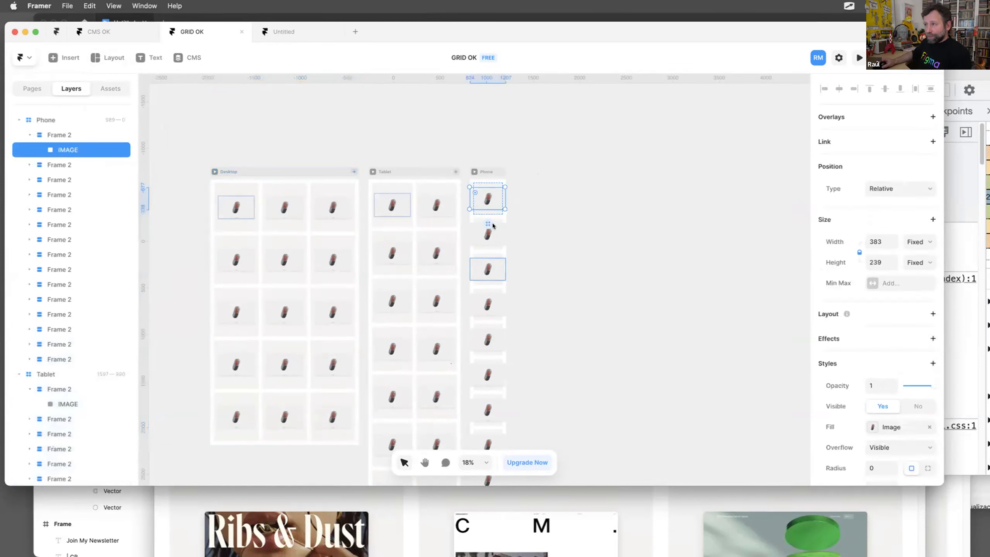
shift+click(490, 234)
shift+click(489, 269)
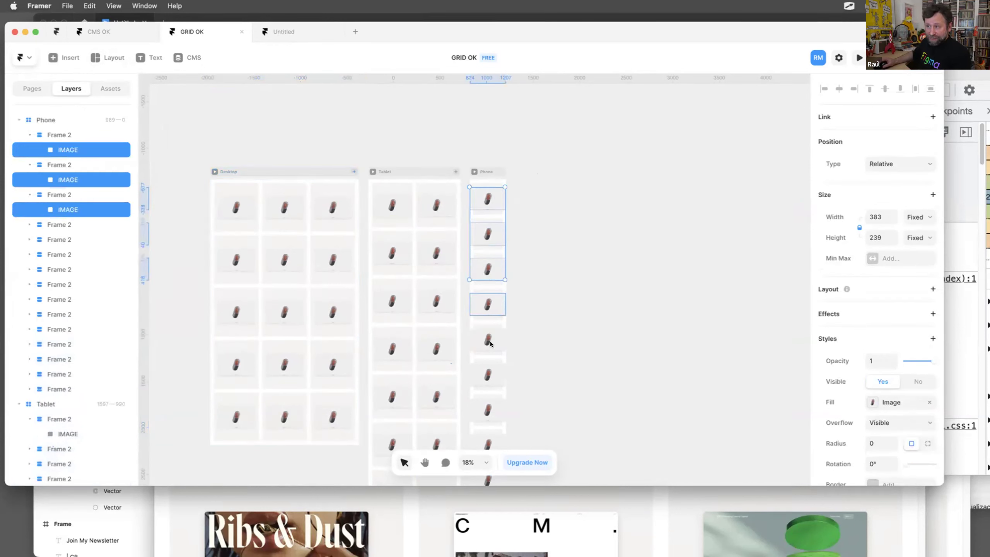
shift+click(490, 304)
shift+click(489, 340)
shift+click(497, 375)
scroll(515, 320, down, 3)
shift+click(497, 369)
shift+click(498, 403)
scroll(545, 356, down, 3)
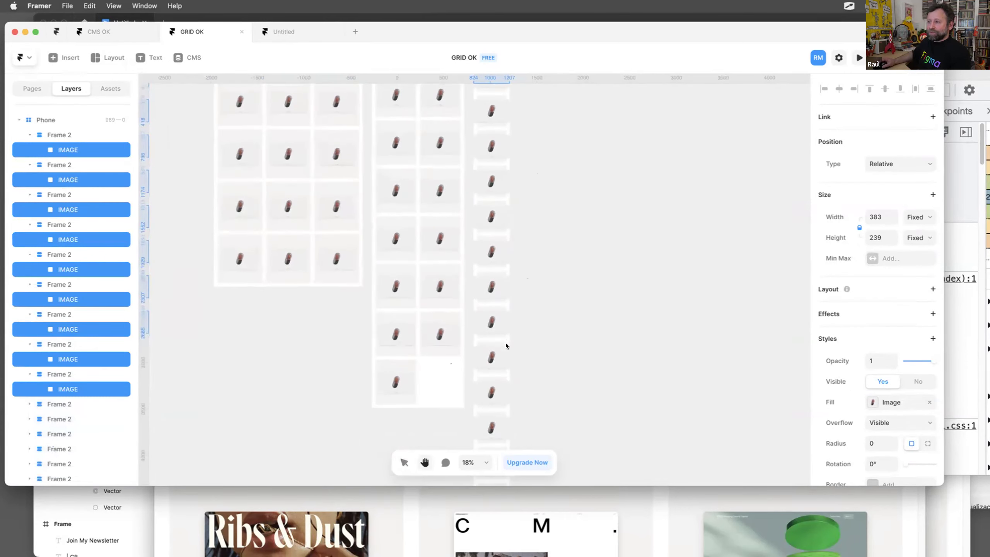
drag(499, 322, 492, 318)
scroll(488, 316, up, 5)
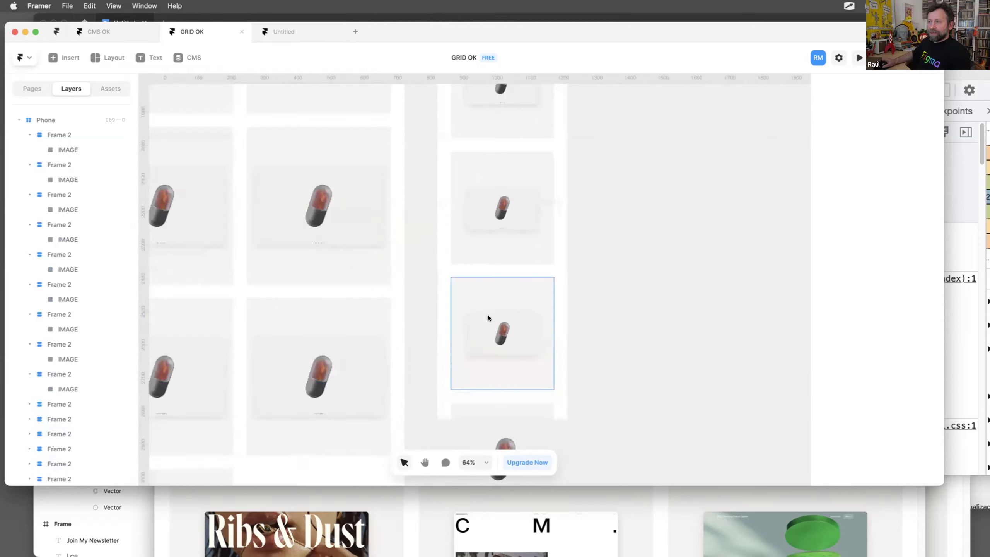
Preview the page from the Desktop breakpoint and resize the preview narrower and wider to test the responsive grid.
scroll(369, 228, down, 2)
drag(436, 280, 427, 207)
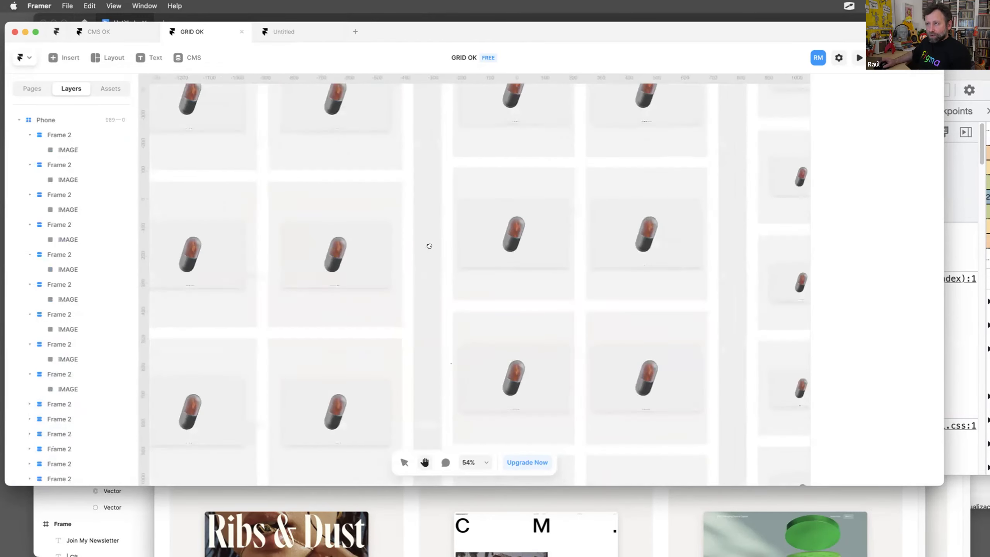
scroll(438, 316, up, 5)
scroll(438, 316, down, 6)
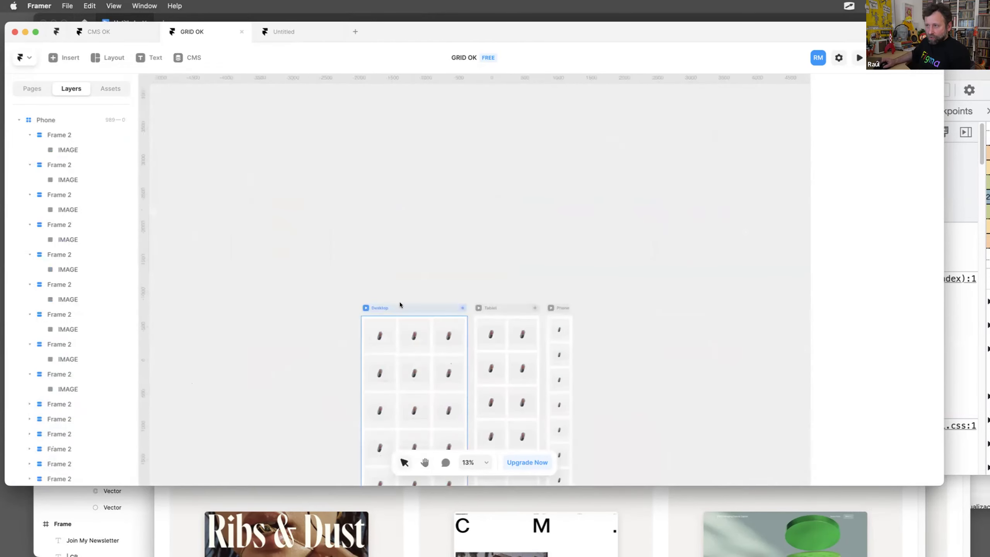
click(365, 308)
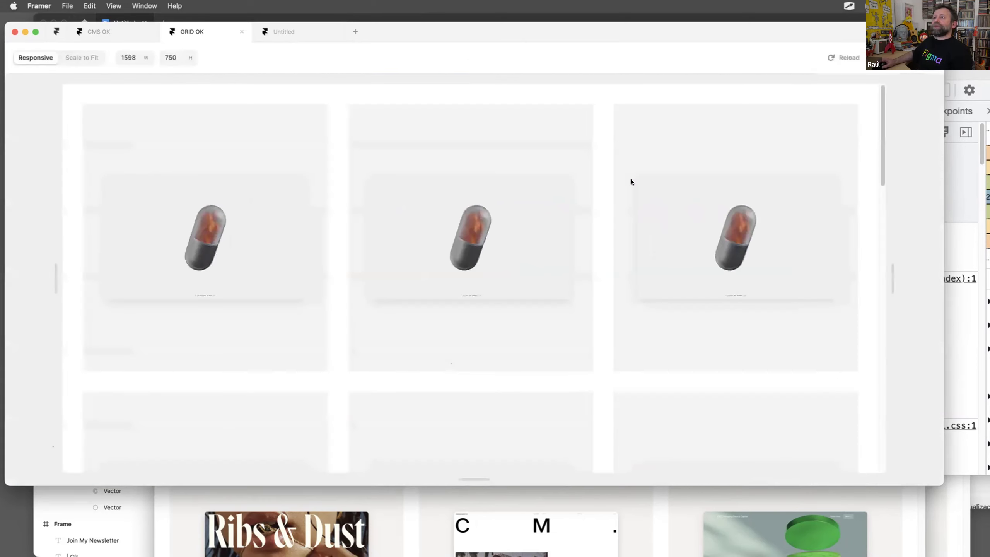
drag(888, 279, 742, 286)
drag(861, 280, 575, 279)
drag(647, 280, 865, 268)
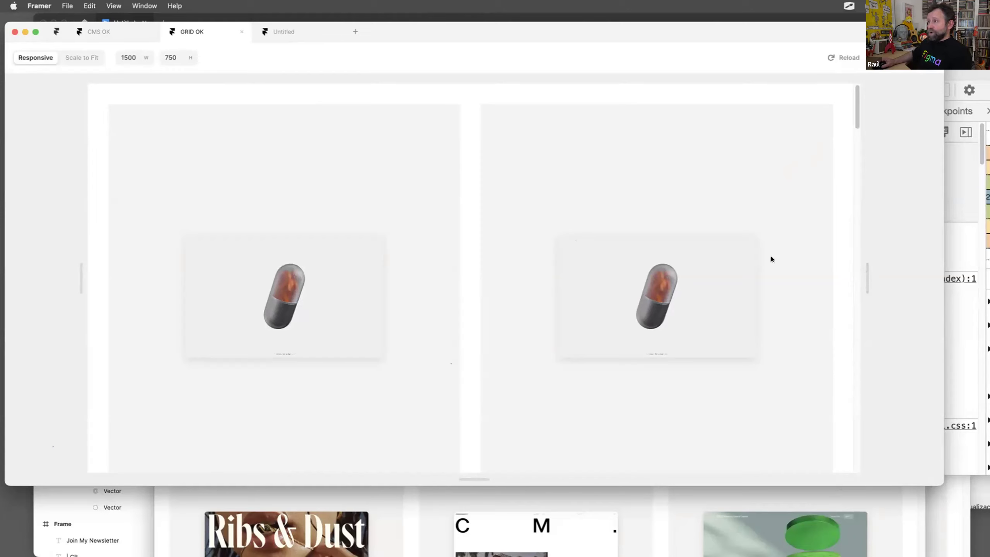
drag(803, 262, 771, 252)
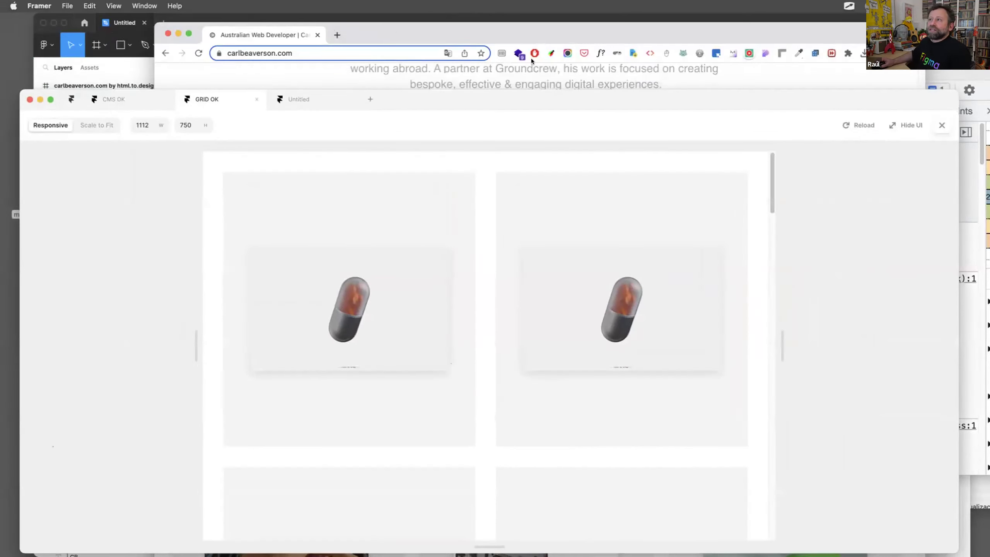
Switch to the original portfolio site in Chrome and resize the window narrower and wider to compare its card grid.
click(530, 58)
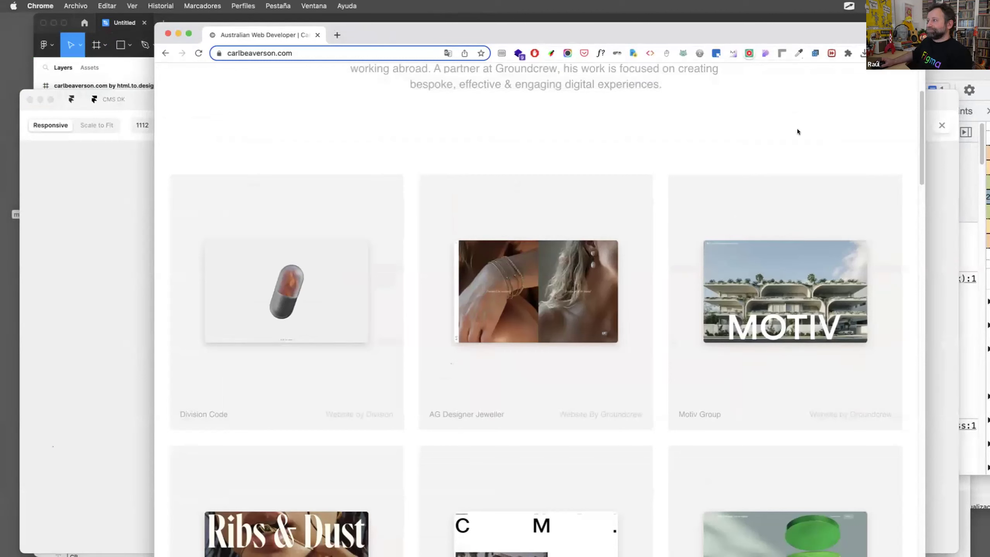
drag(926, 137, 957, 135)
drag(853, 137, 548, 201)
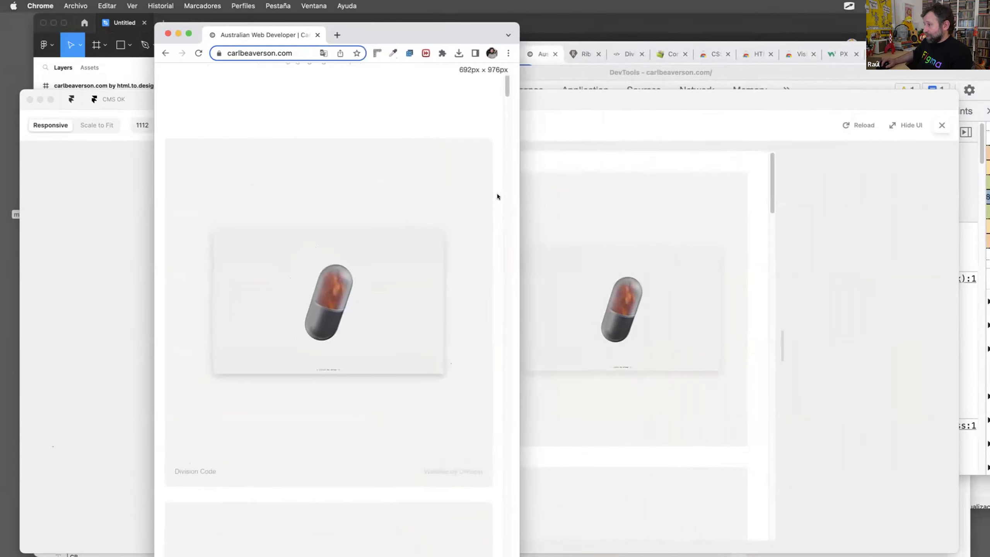
drag(488, 211, 670, 207)
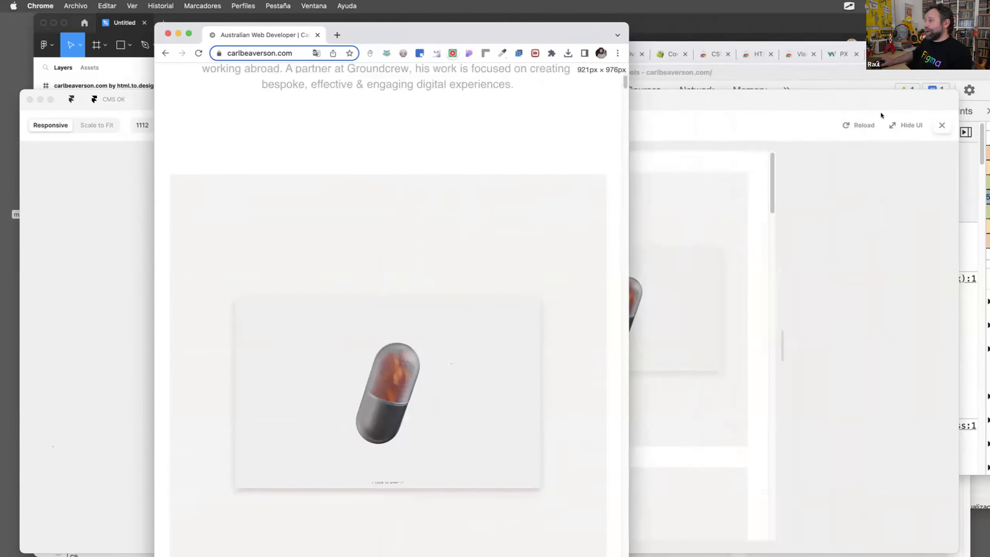
Switch back to Framer's Untitled project, select the Desktop card and show it in the layer list.
click(69, 195)
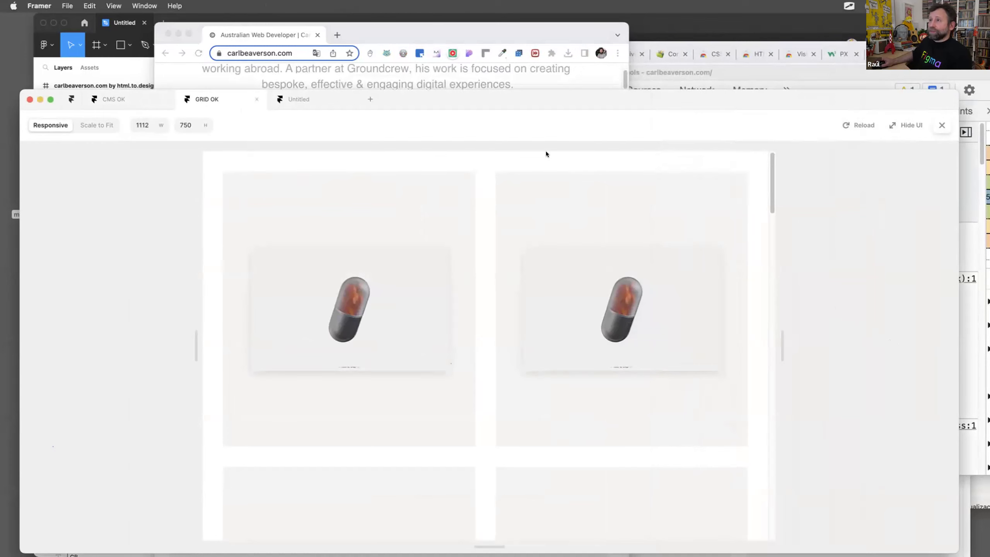
click(319, 95)
drag(418, 96, 418, 61)
scroll(425, 334, down, 3)
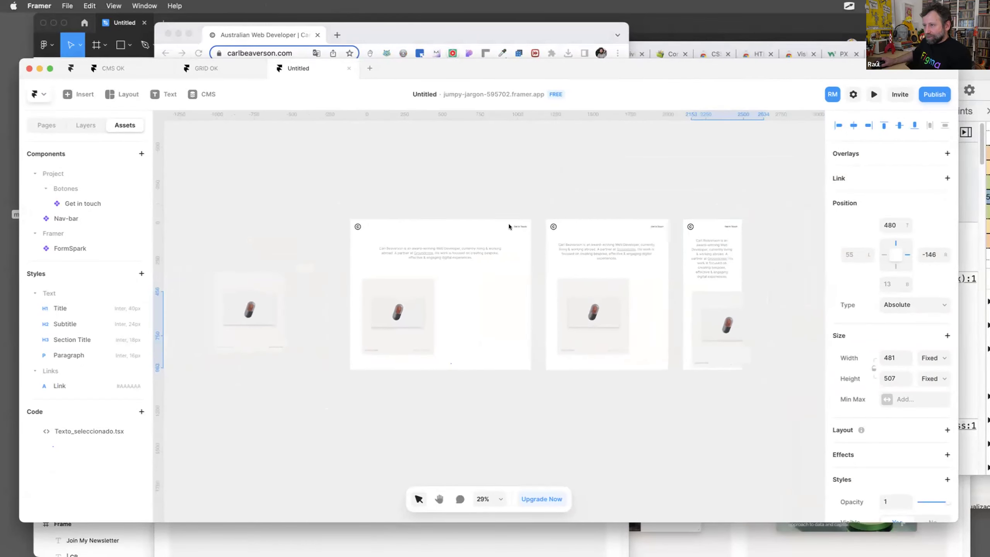
click(327, 294)
scroll(308, 211, down, 3)
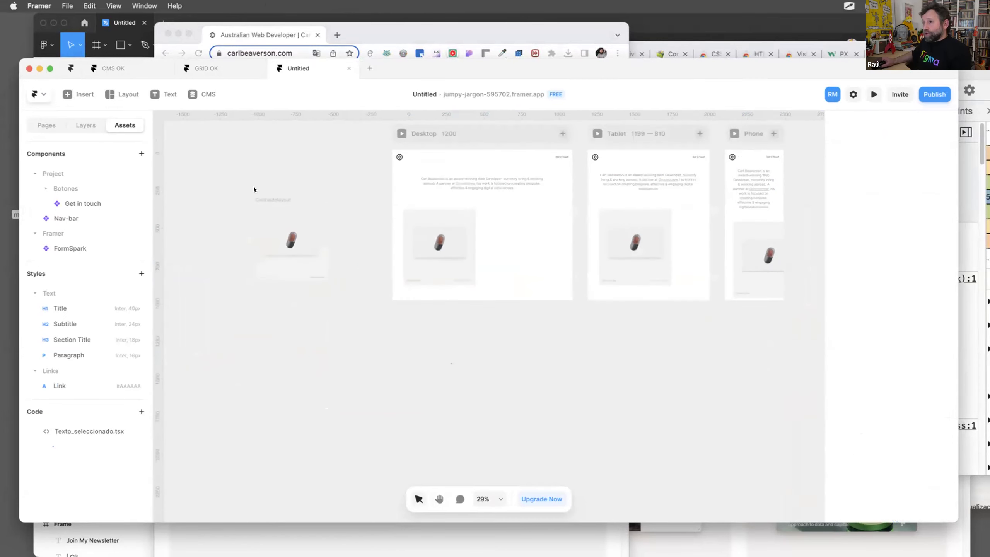
click(440, 219)
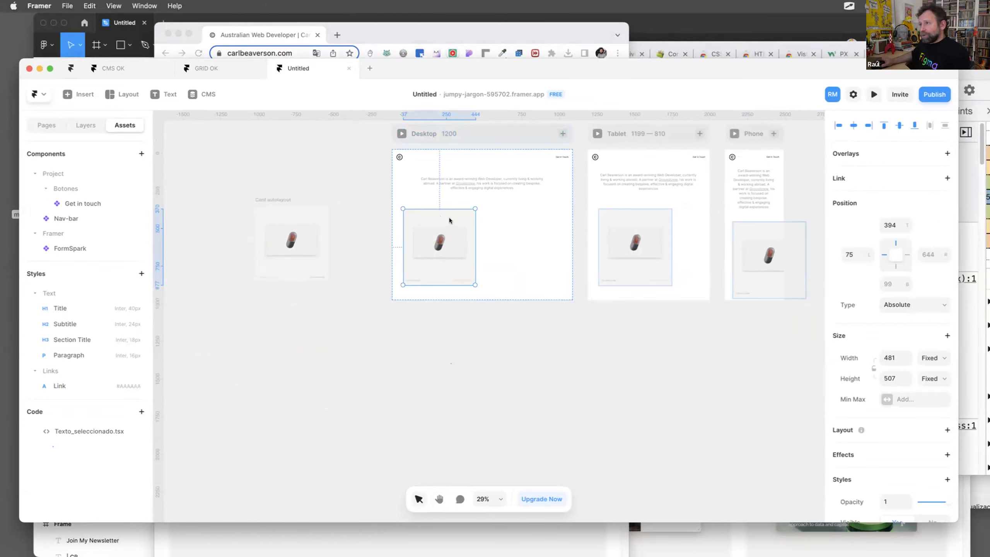
click(41, 125)
click(89, 125)
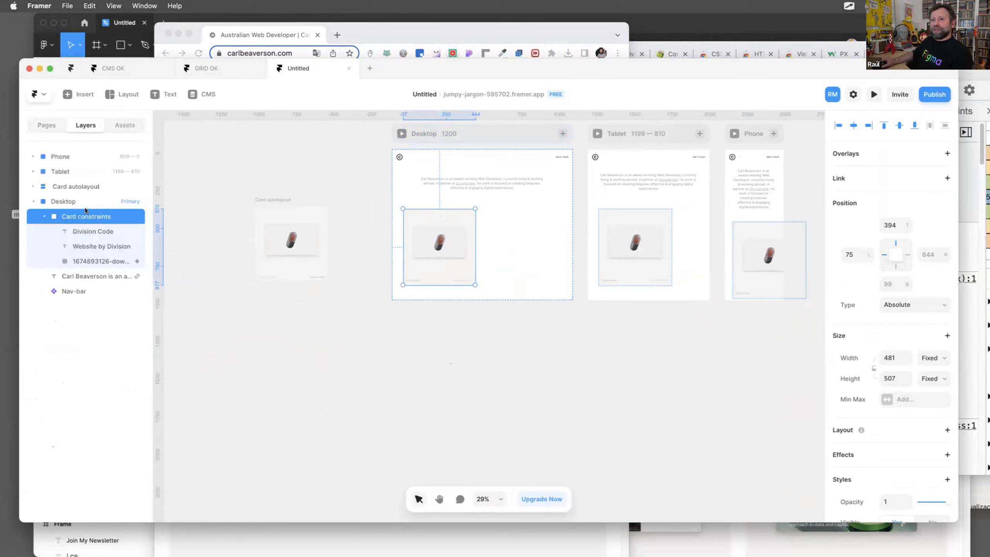
Rename the Card constraints layer inside Desktop as Card 1.
click(44, 217)
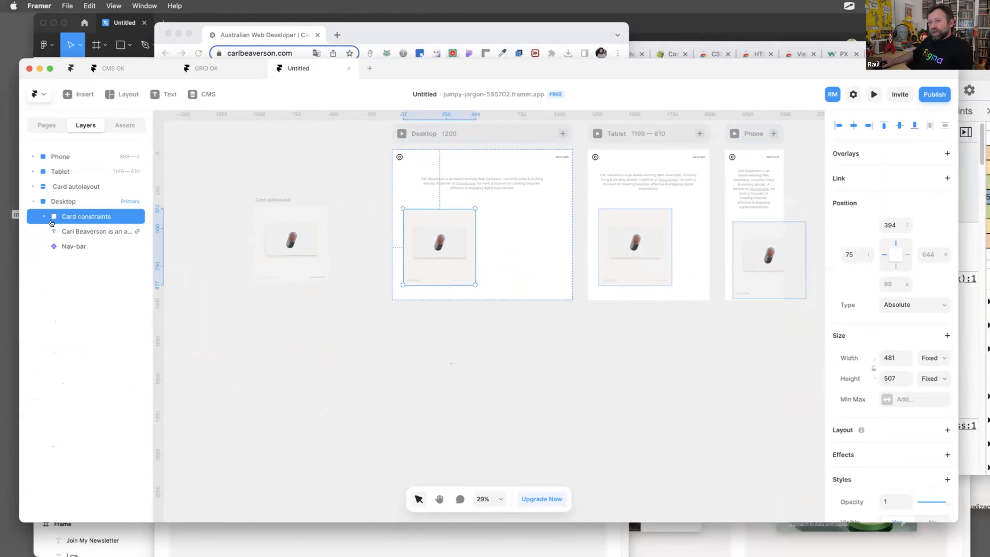
click(137, 233)
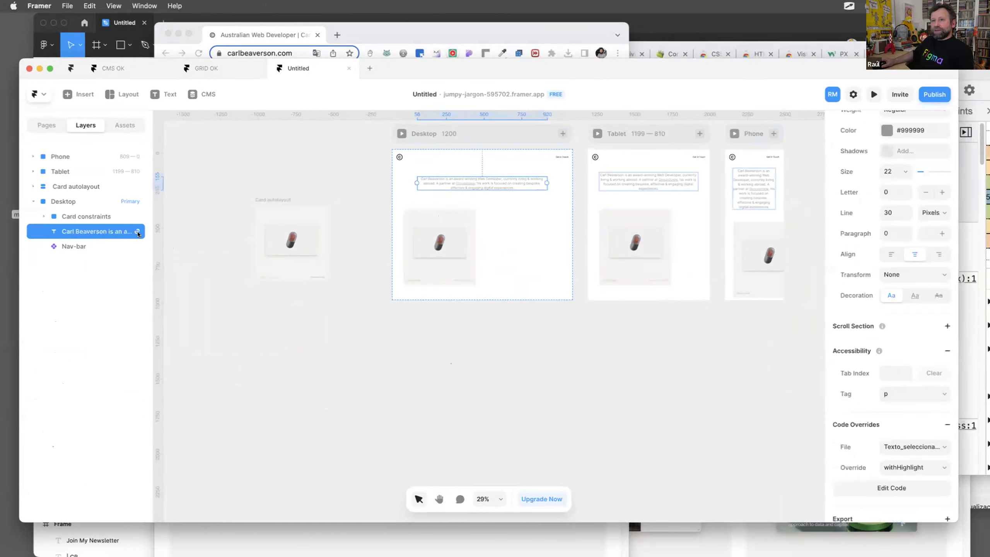
click(96, 215)
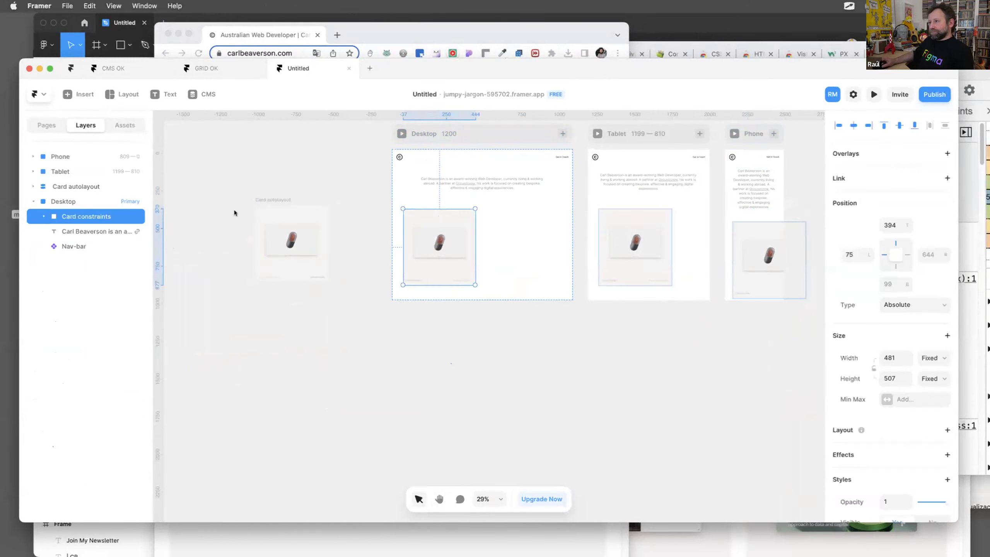
double_click(94, 218)
key(super+shift+Right)
text(1)
key(Return)
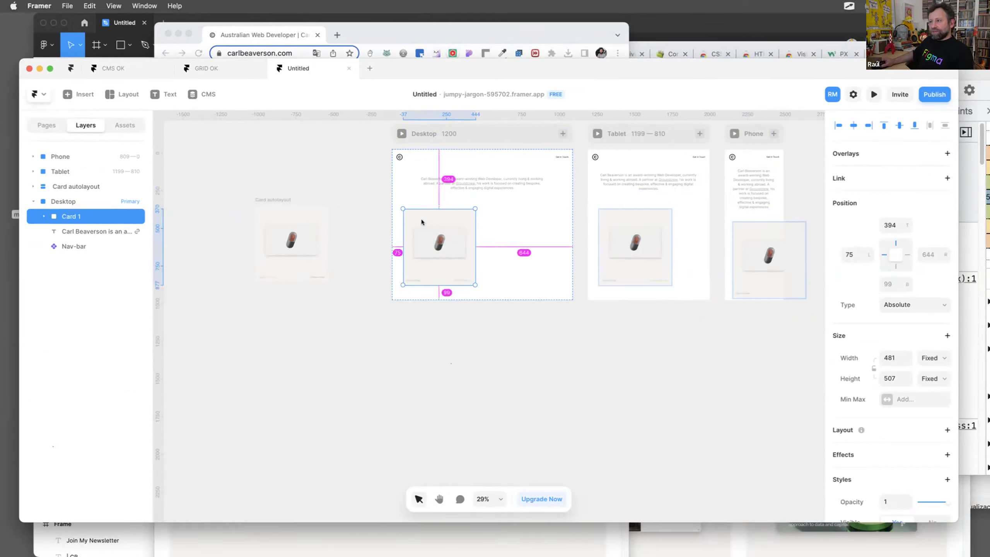
Duplicate Card 1 beside the original in the Desktop breakpoint, with its left position at 600.
key(Escape)
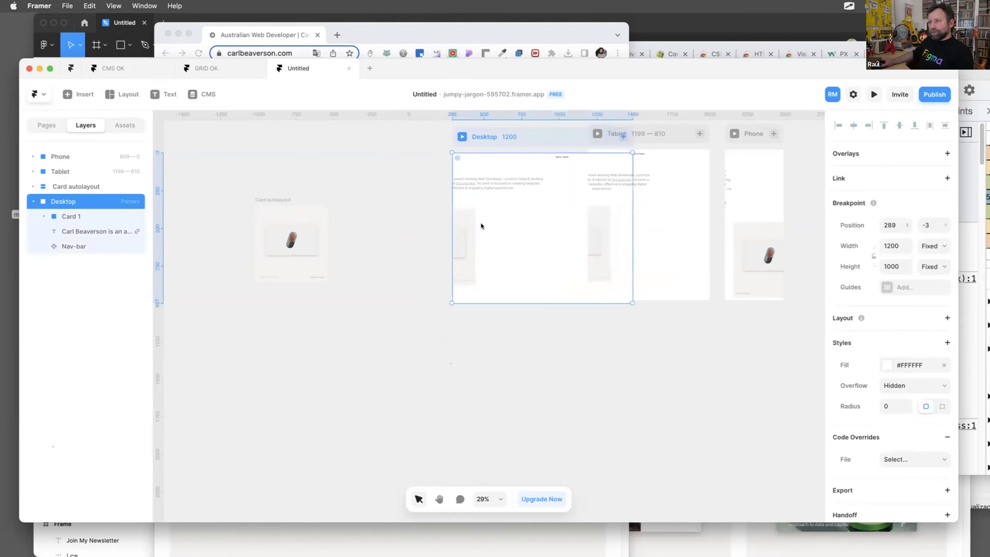
click(444, 214)
drag(414, 214, 492, 217)
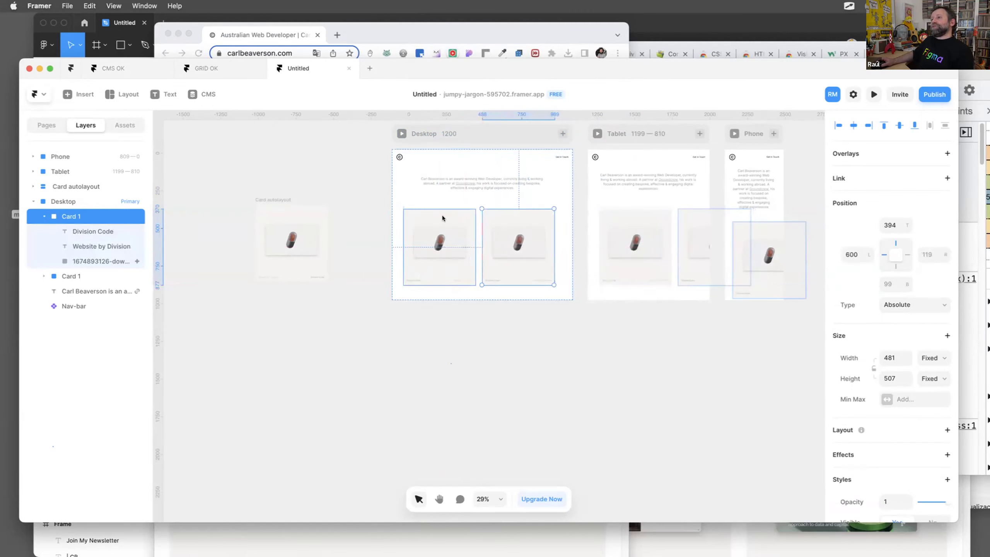
Rename the original Desktop card as Card 2 and collapse the duplicate's sublayers.
click(443, 219)
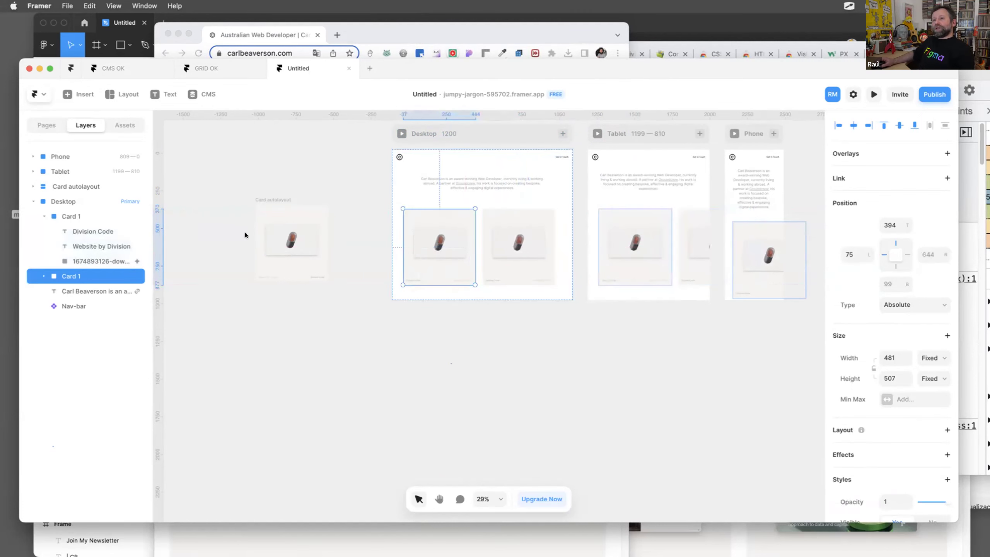
double_click(76, 277)
key(BackSpace)
text(2)
key(Return)
click(45, 215)
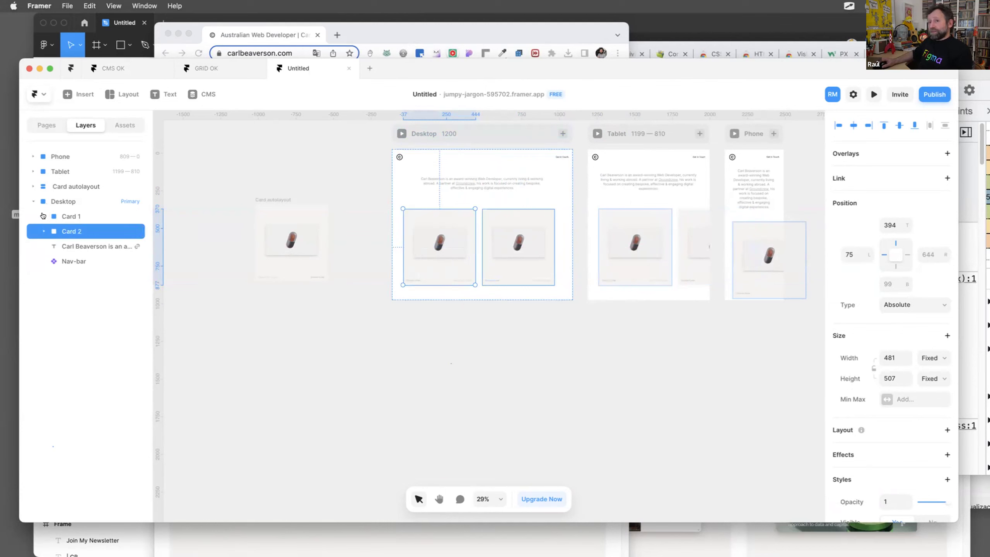
Select Card 1 and Card 2 together and wrap them in a stack.
shift+click(72, 215)
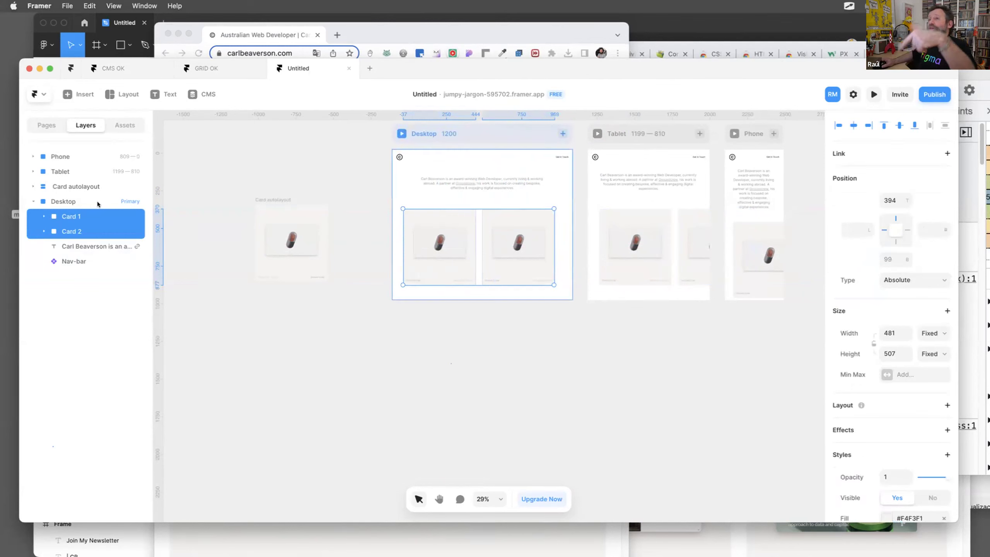
right_click(103, 216)
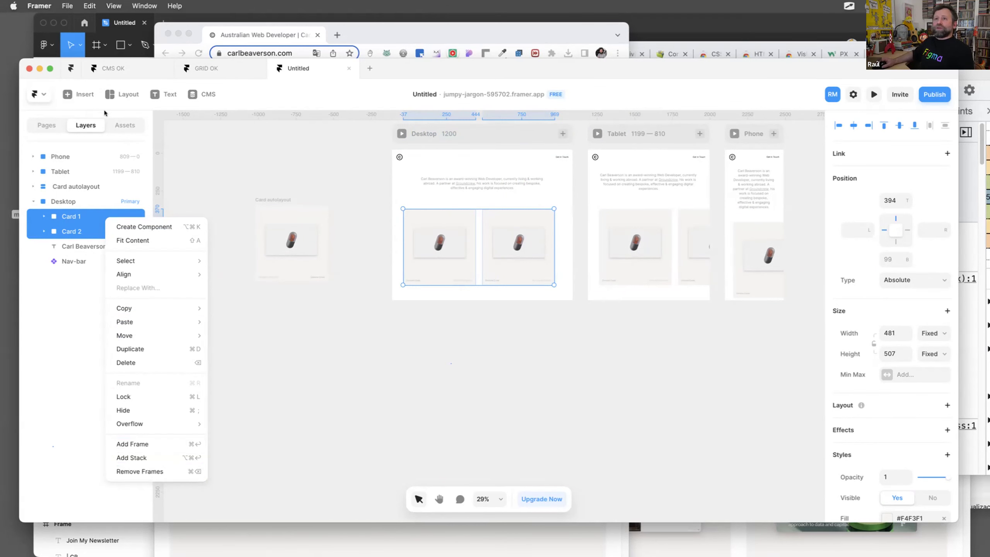
click(128, 94)
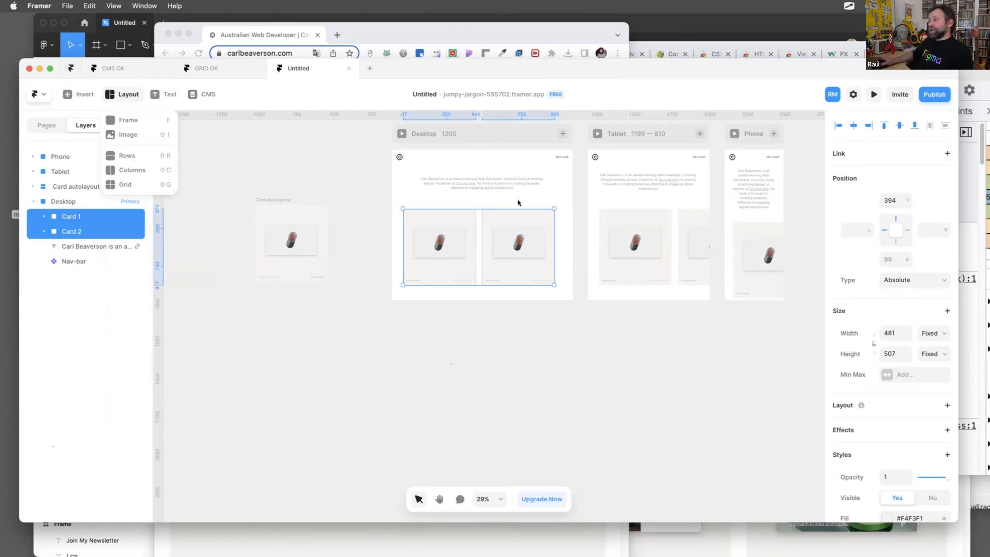
right_click(84, 216)
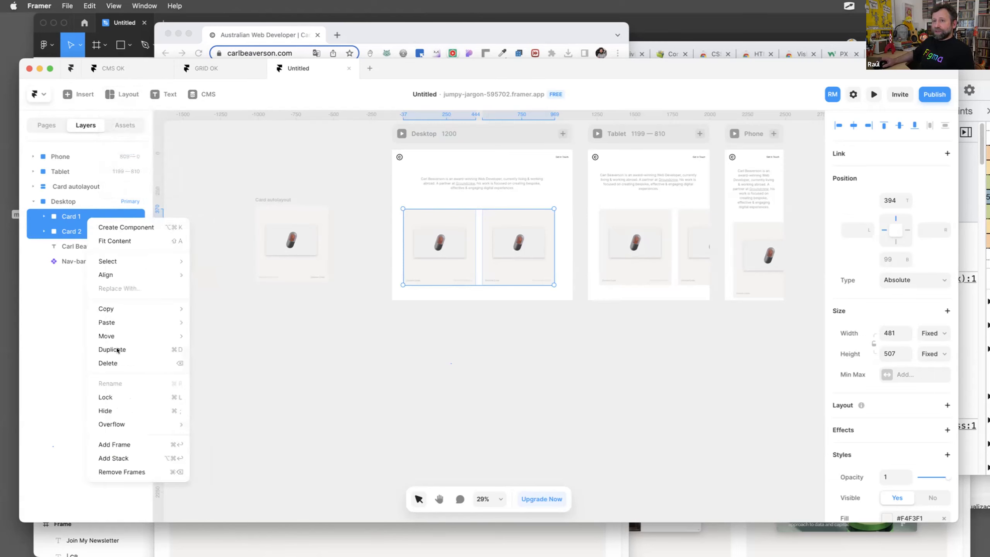
click(149, 458)
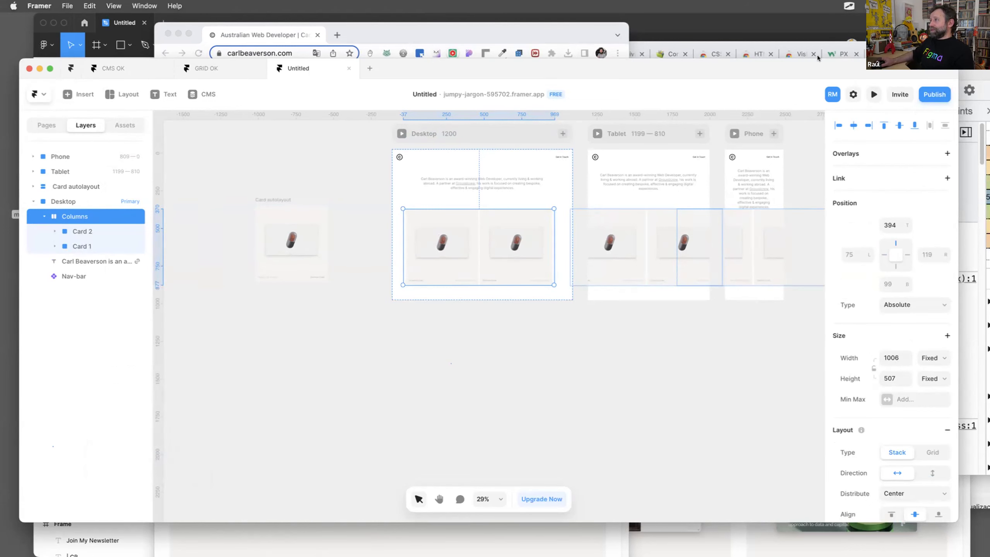
Change the cards' stack to a grid layout with 3 columns and 2 rows, and set its height to 519.
scroll(838, 375, down, 5)
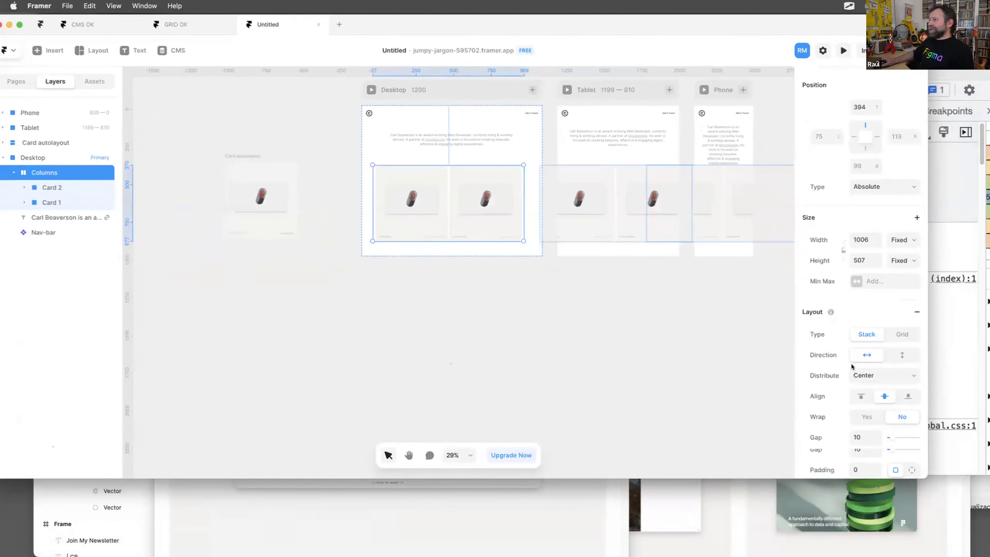
click(899, 312)
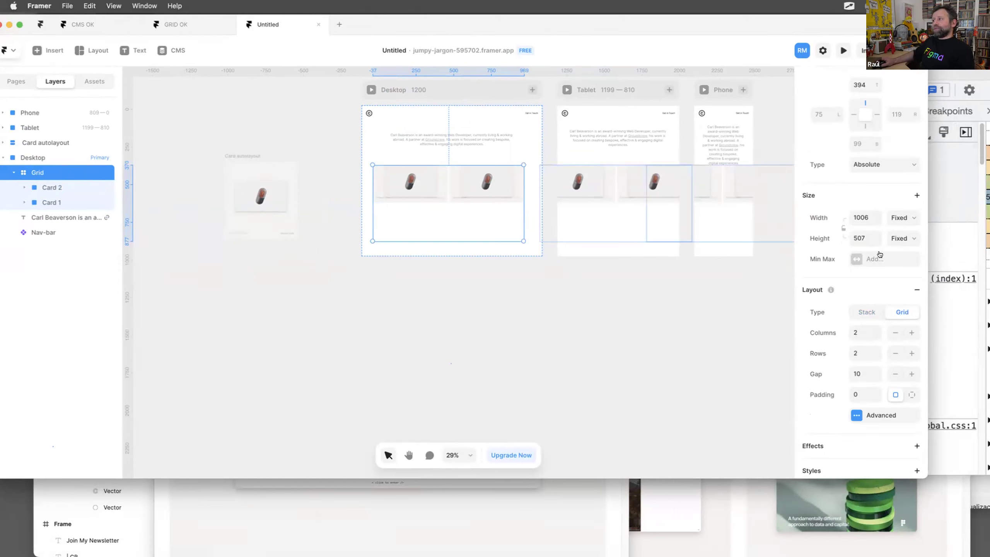
scroll(880, 254, up, 2)
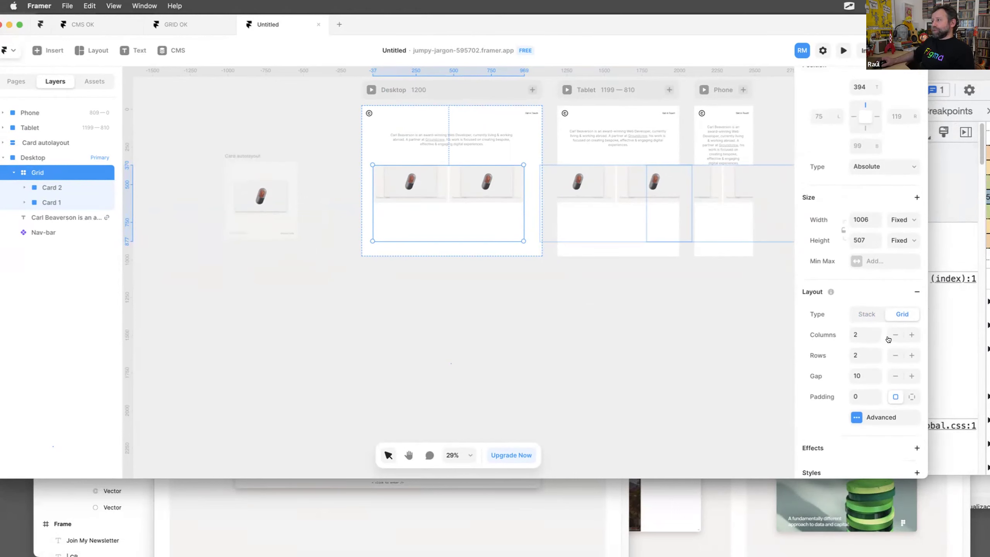
click(893, 336)
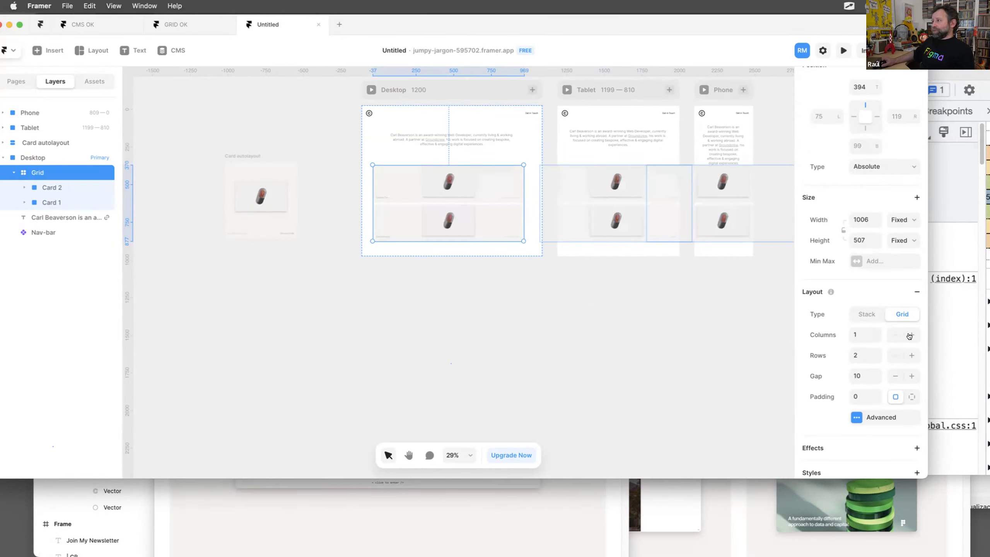
click(910, 335)
click(910, 335)
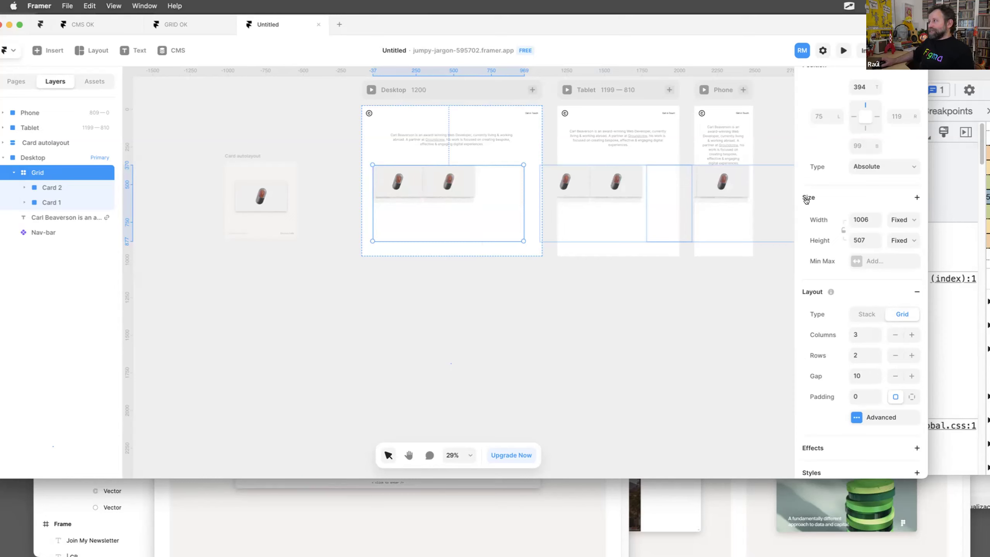
shift+click(874, 237)
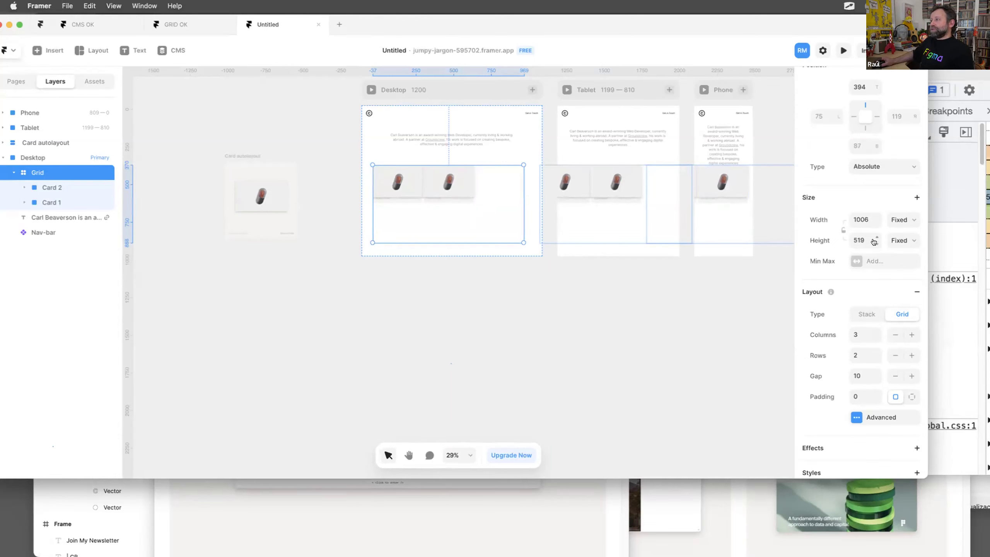
Set Card 2's height and width to Fixed and narrow the card to about 296 px.
double_click(408, 191)
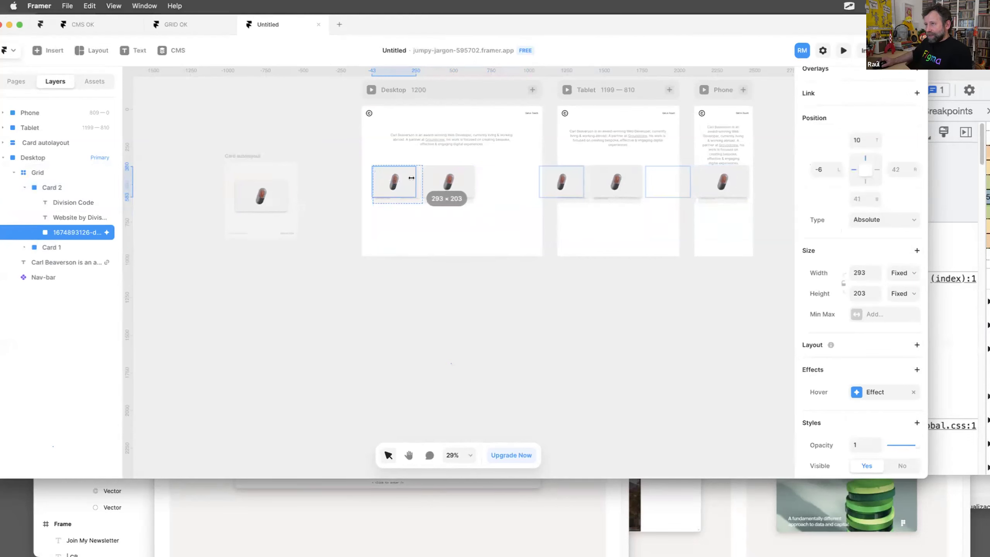
key(Escape)
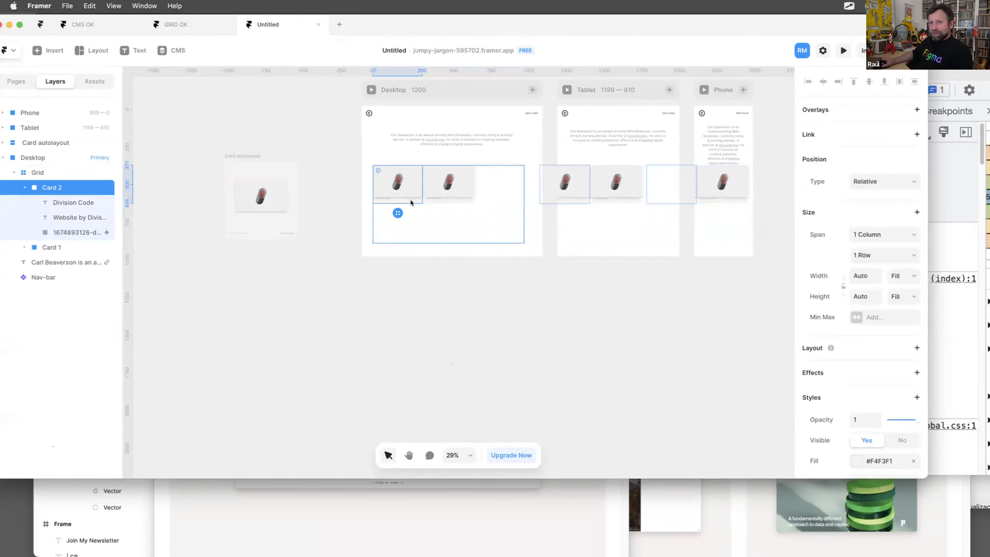
scroll(390, 216, up, 2)
scroll(390, 216, up, 2)
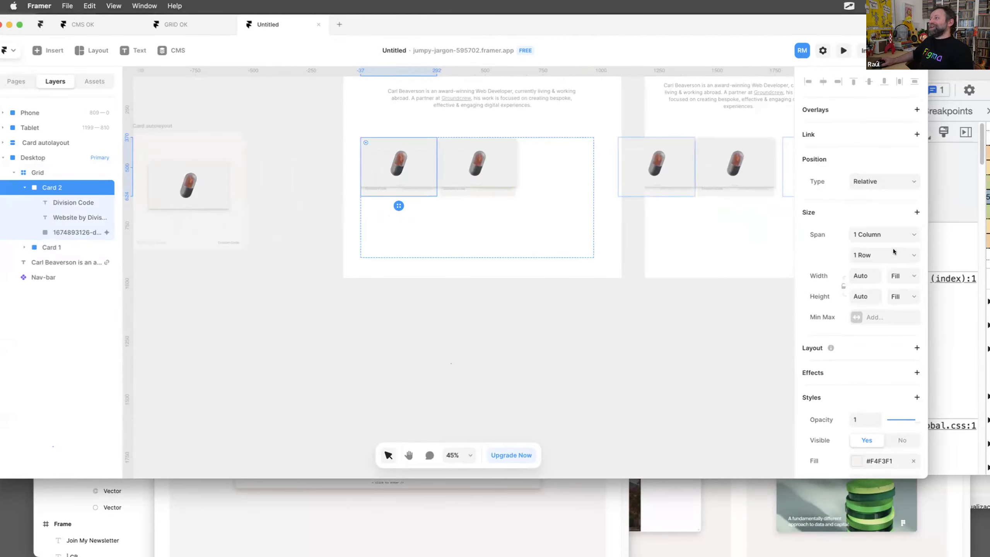
key(alt)
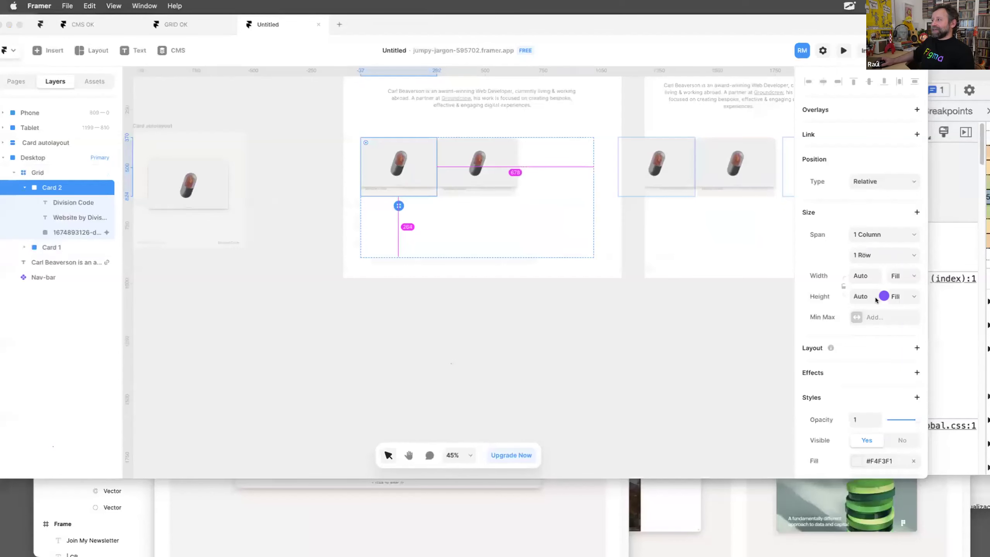
click(904, 296)
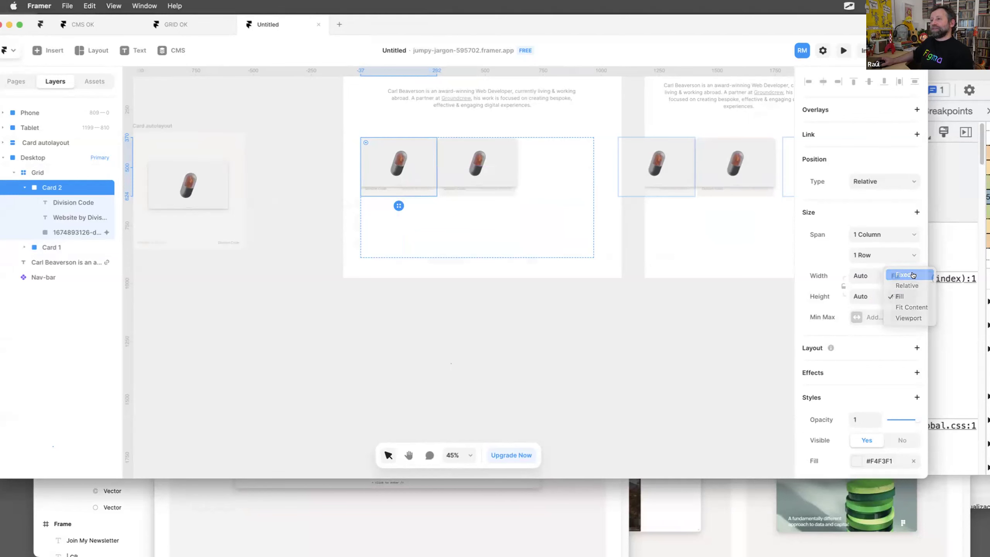
click(912, 276)
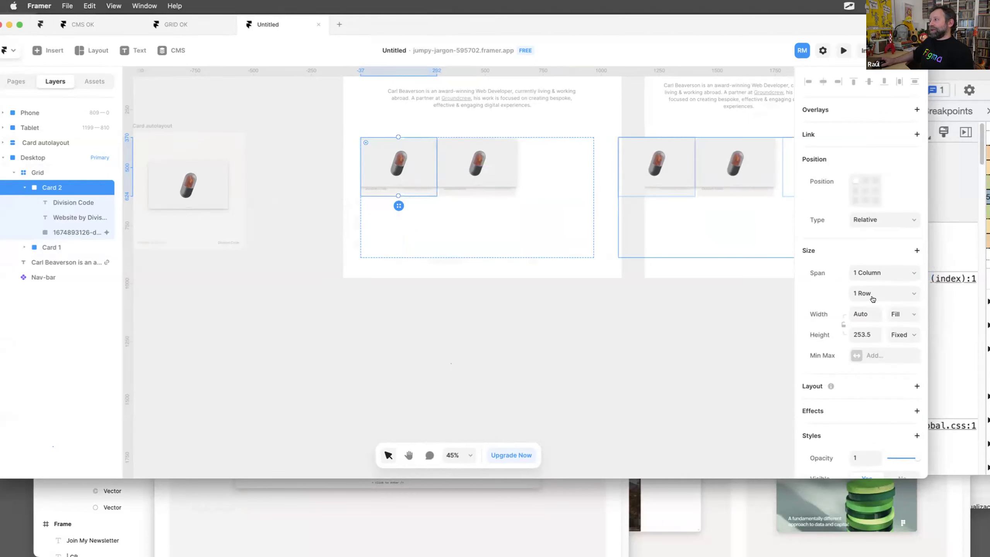
click(905, 313)
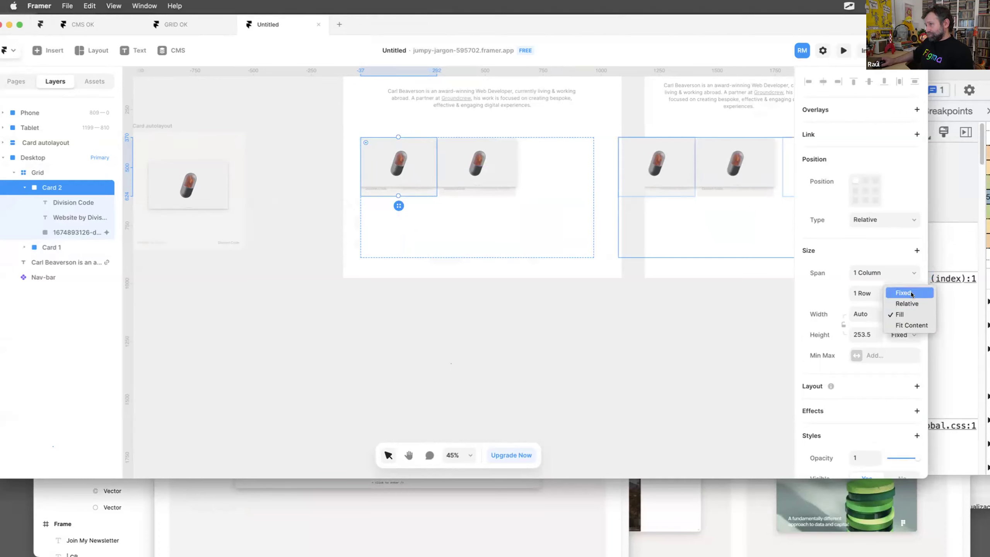
click(910, 295)
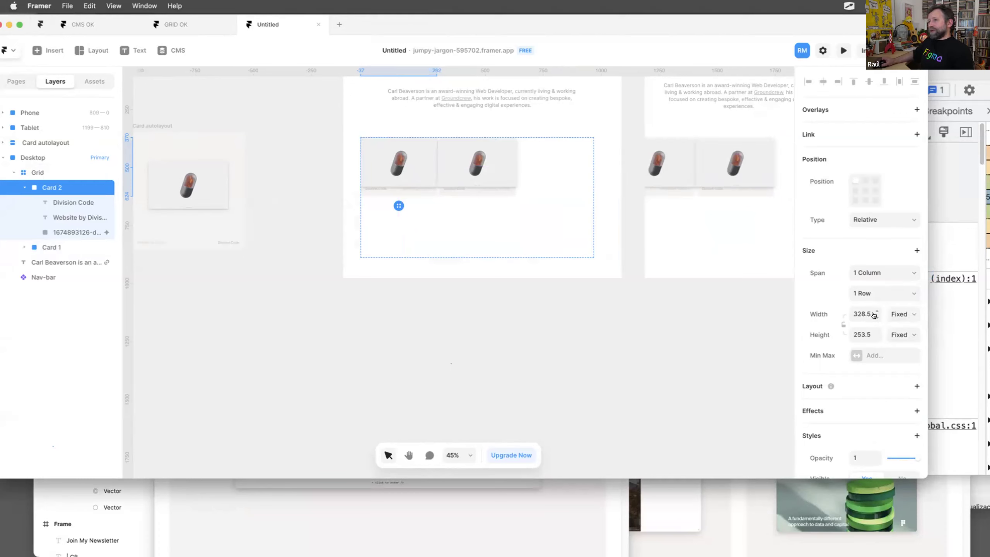
drag(874, 315, 874, 316)
Shrink Card 2's image proportionally about its centre to about 232 × 138 px.
drag(790, 286, 399, 169)
click(408, 164)
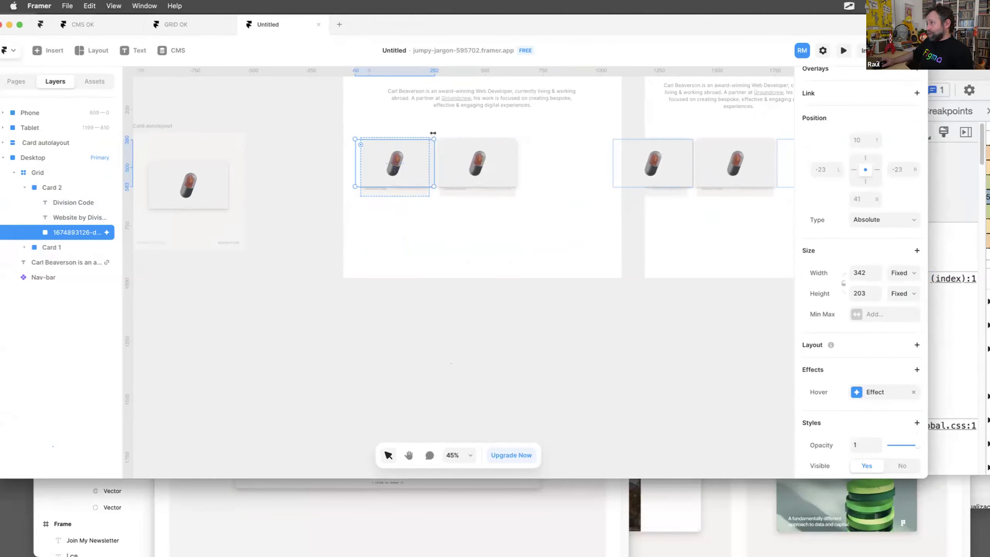
drag(426, 139, 406, 158)
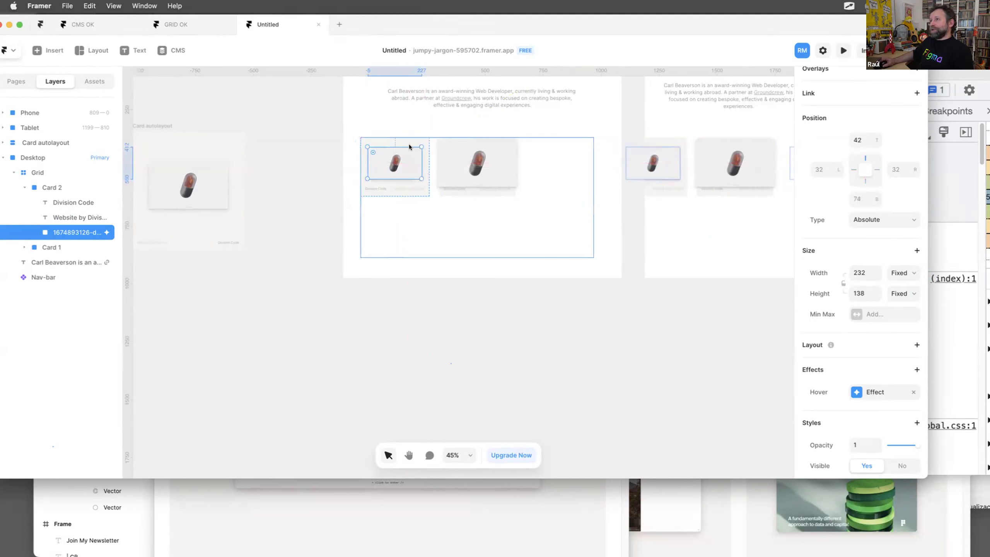
Delete Card 1's image and then the rest of Card 1 from the Desktop grid.
click(407, 140)
click(407, 139)
double_click(459, 143)
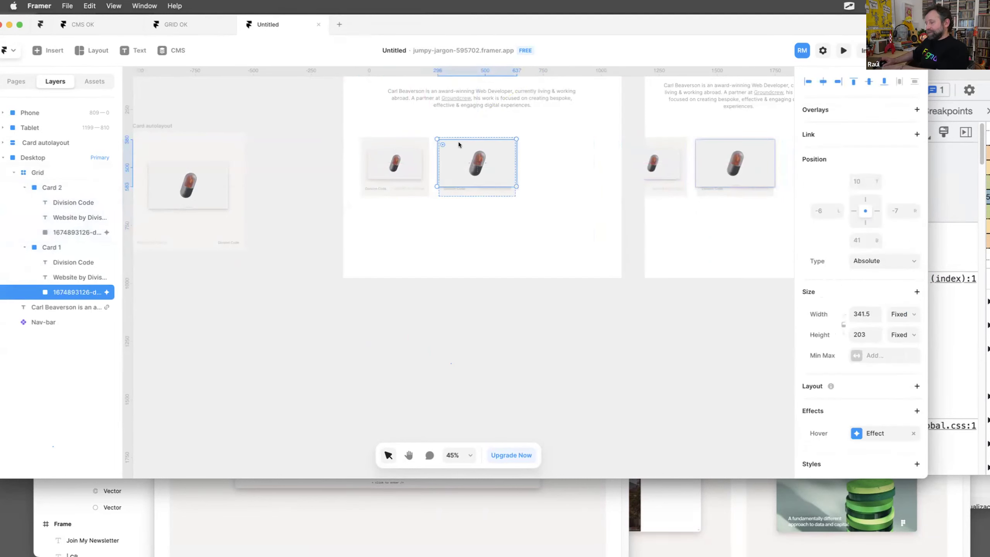
key(Delete)
click(448, 163)
key(Delete)
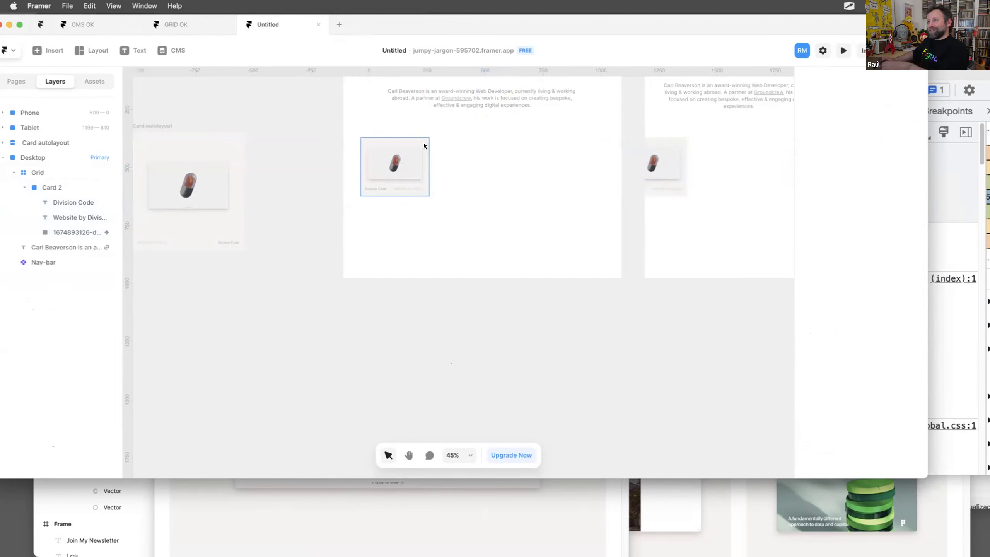
Duplicate Card 2 twice inside the Desktop grid.
click(424, 143)
key(super+d)
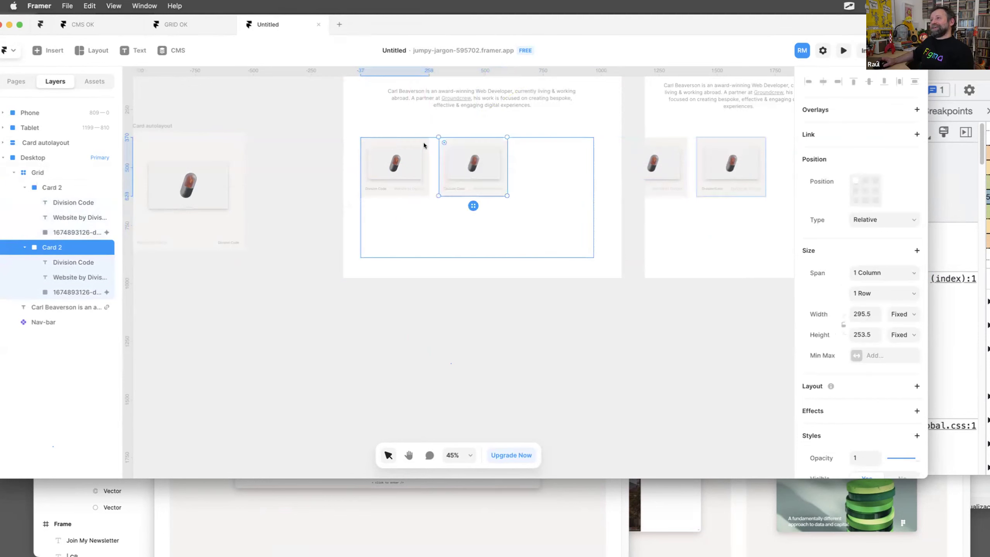
key(super+d)
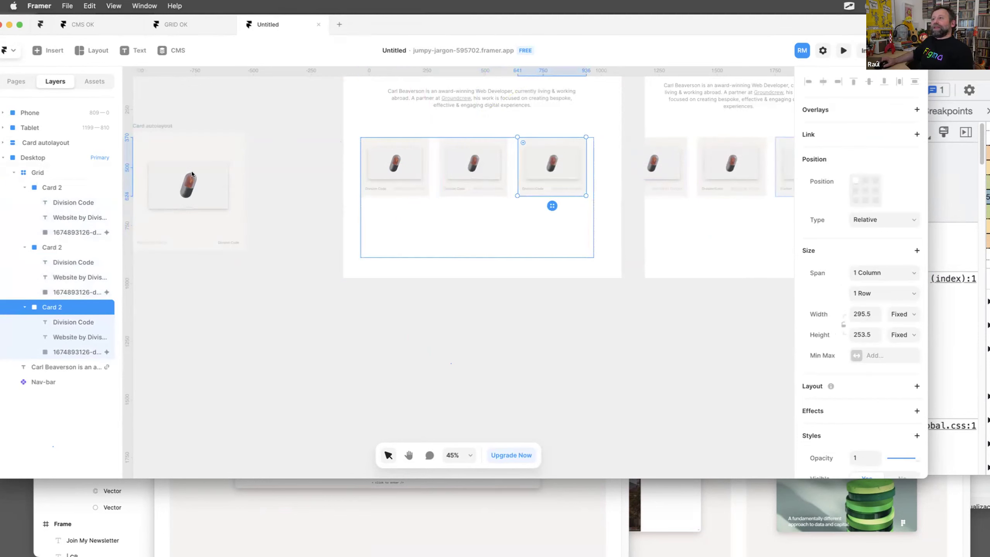
Try the card grid with 2 columns and with 1 column, and return it to 3 columns.
key(Escape)
click(893, 335)
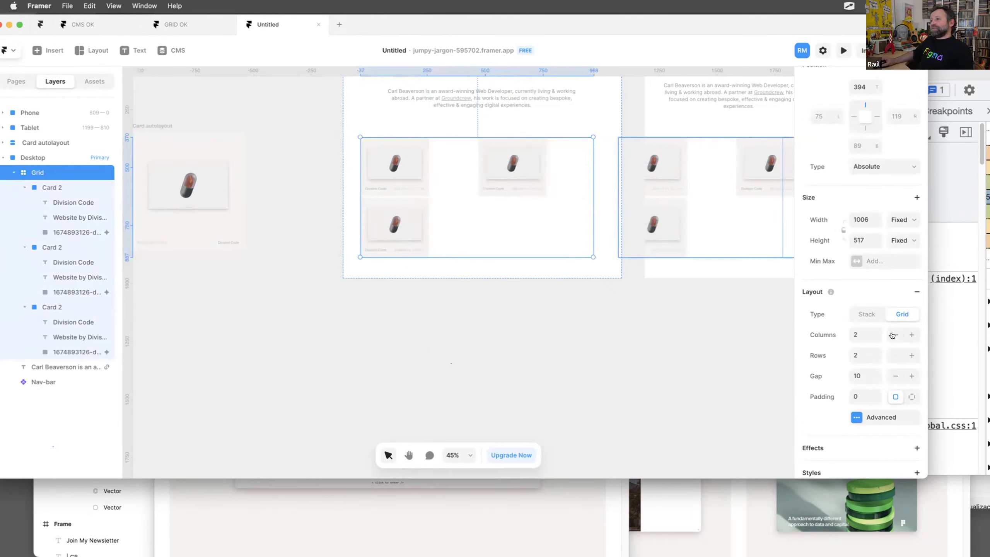
click(909, 336)
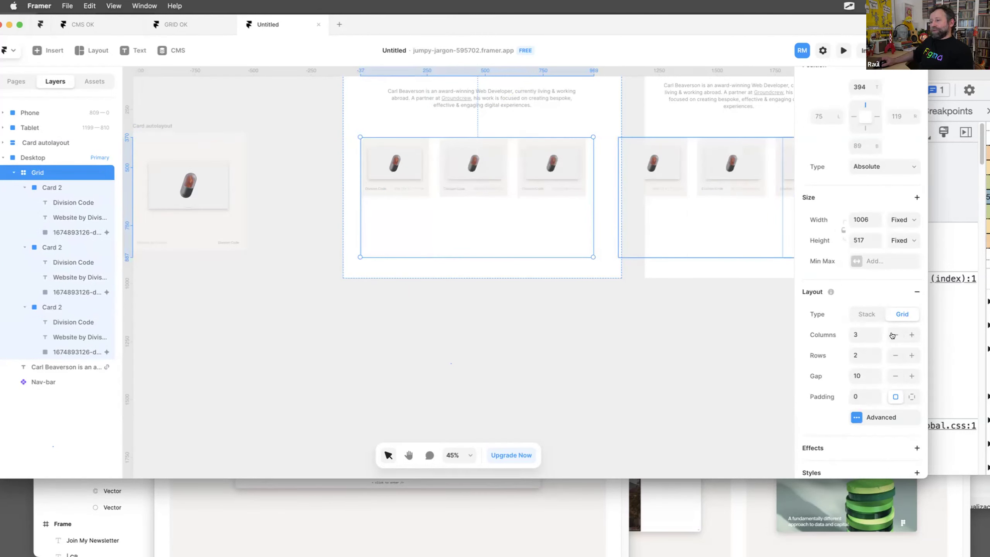
click(898, 335)
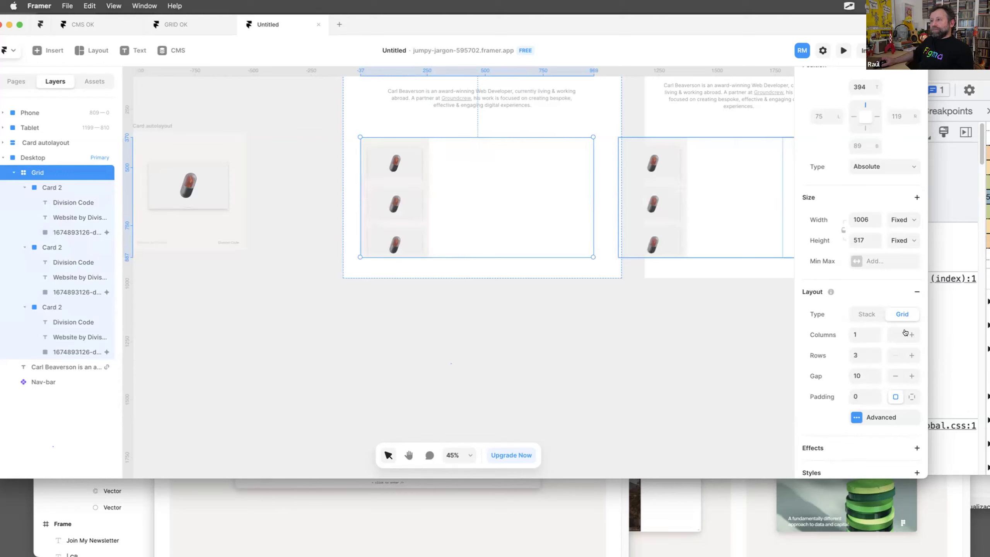
click(905, 333)
click(905, 332)
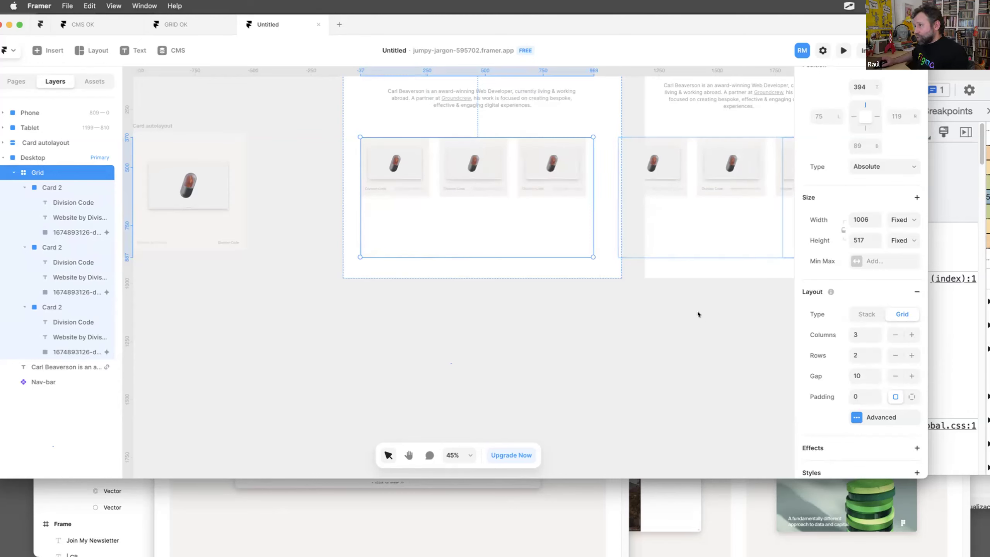
scroll(678, 313, down, 5)
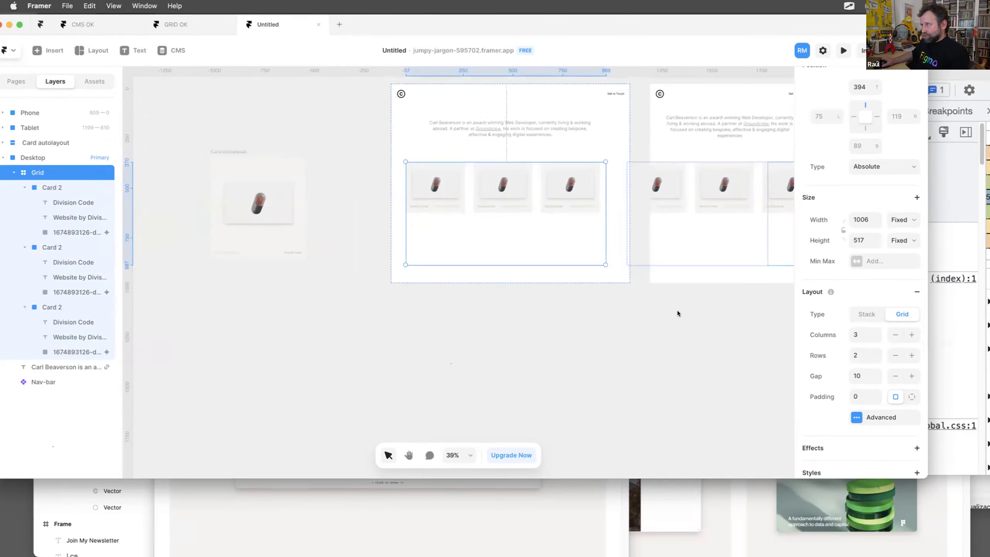
scroll(647, 307, right, 5)
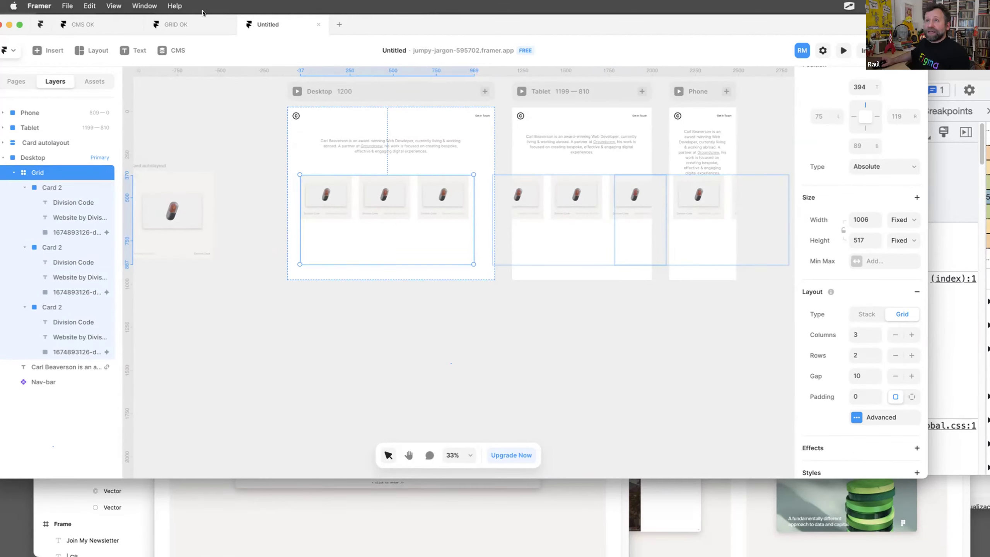
Switch to the GRID OK project, exit its preview and examine the layout and size settings of the Desktop grid's cards.
click(159, 24)
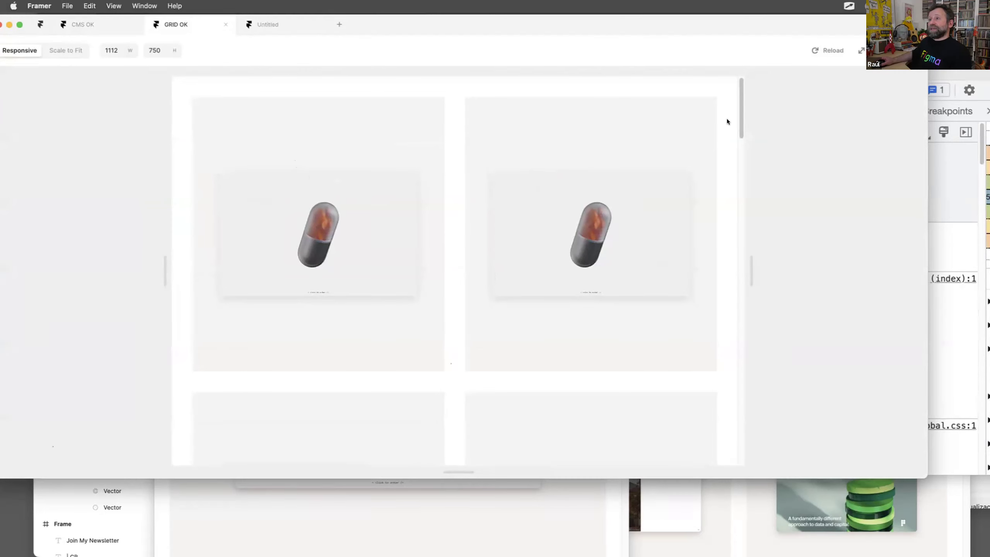
key(Escape)
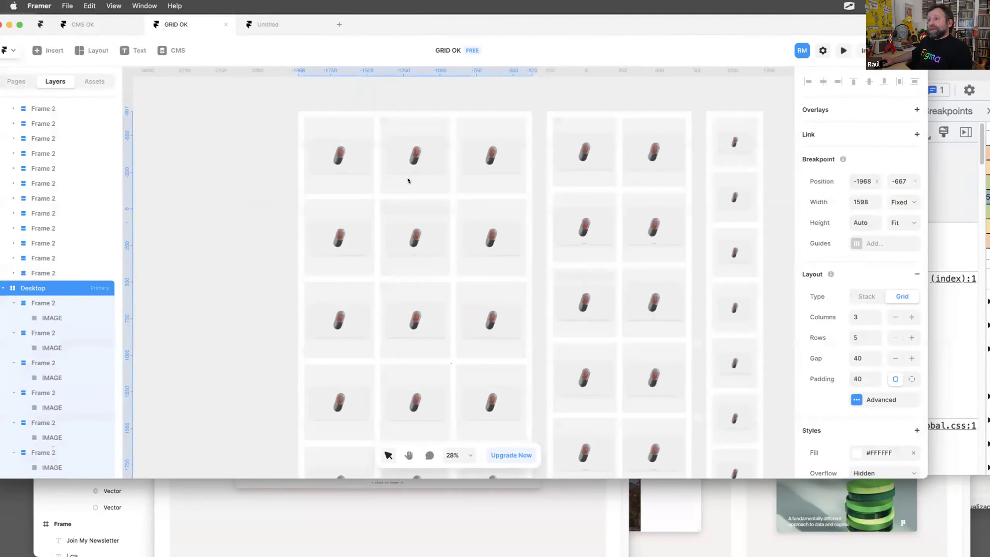
scroll(407, 180, up, 5)
click(419, 135)
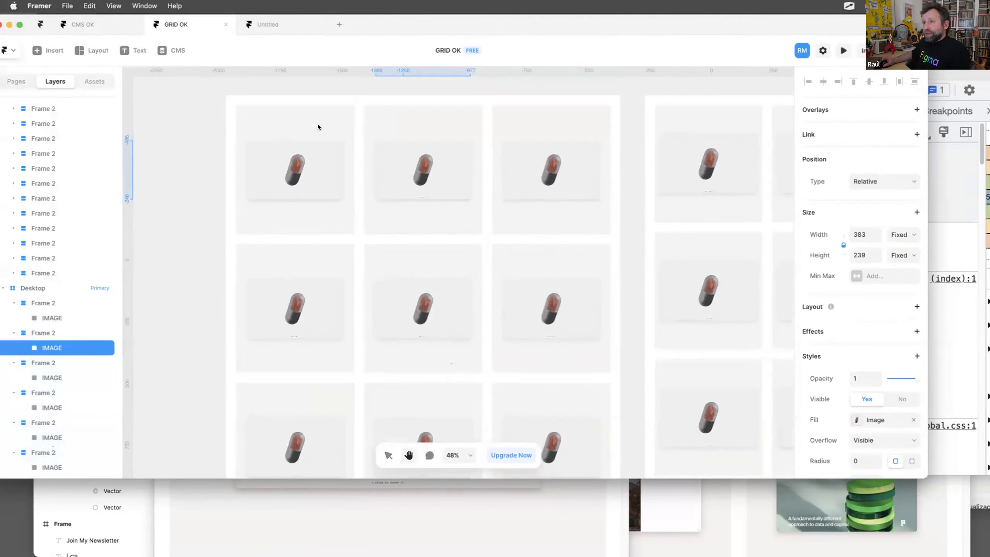
click(317, 127)
key(Tab)
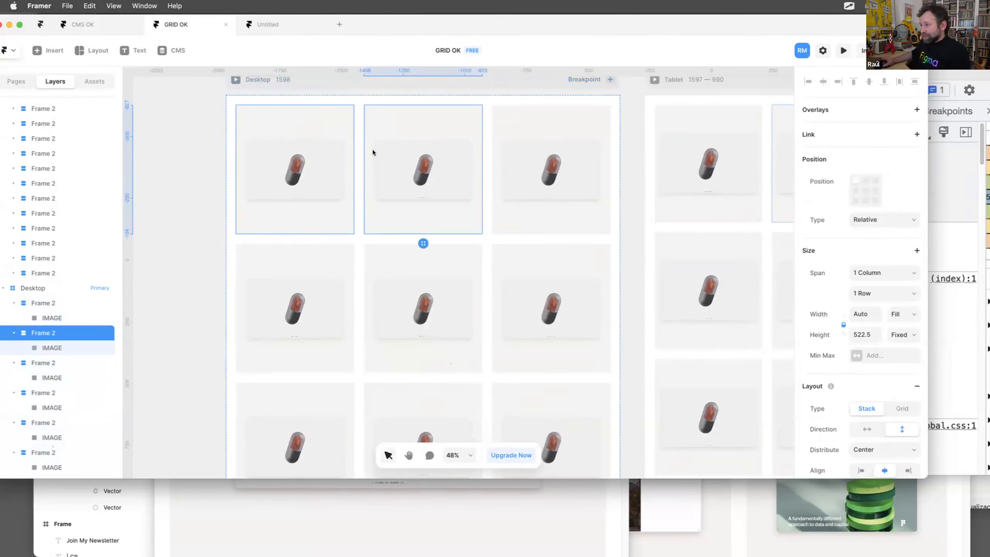
scroll(373, 149, down, 3)
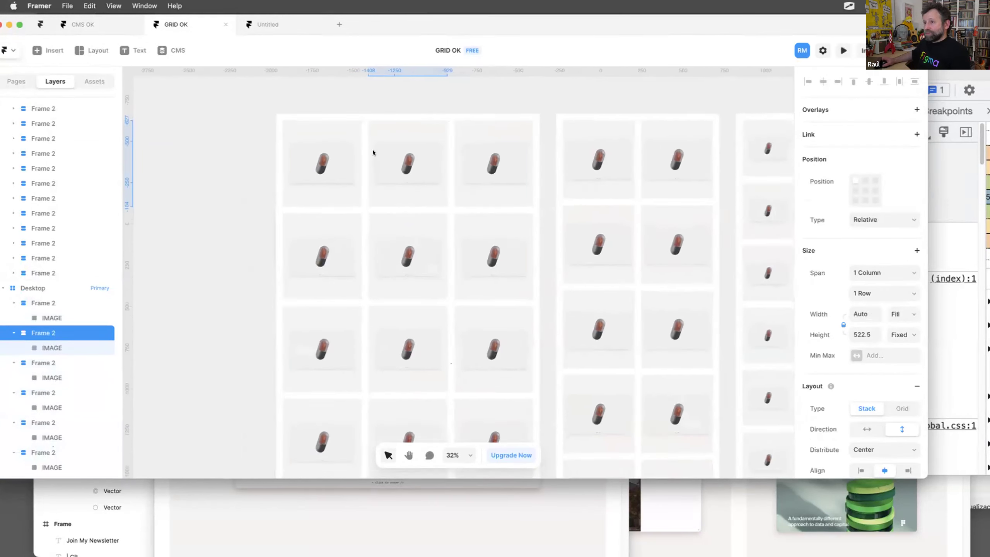
scroll(373, 153, down, 3)
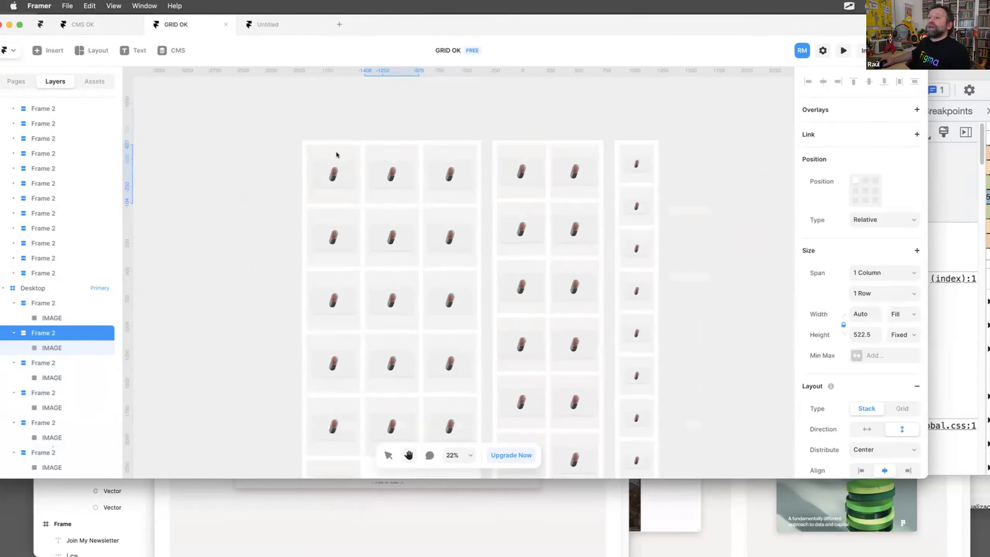
click(336, 154)
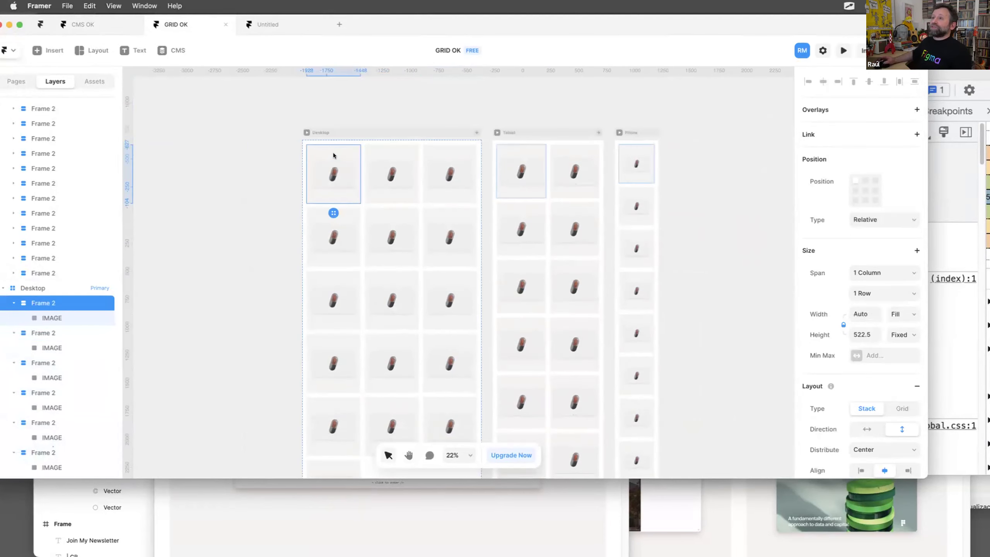
click(158, 51)
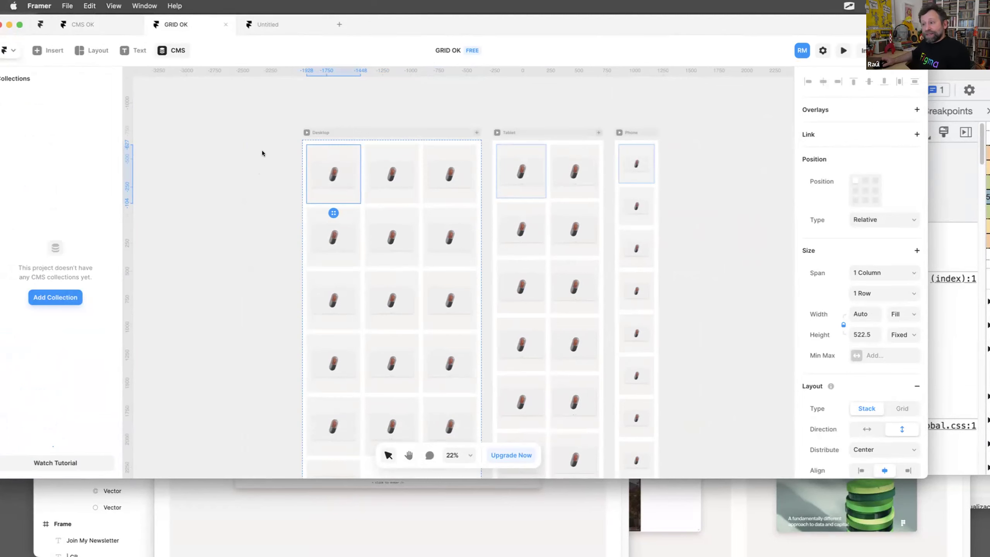
click(236, 169)
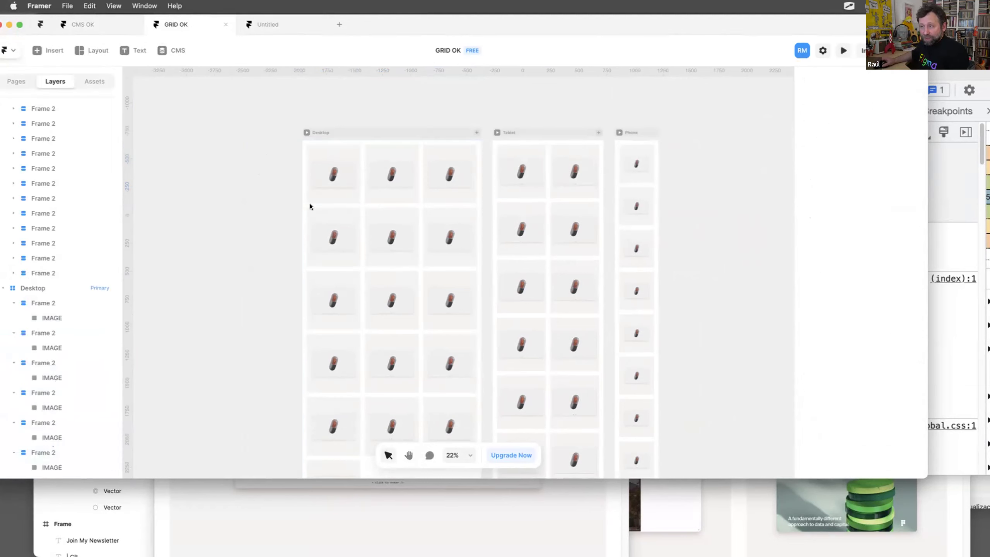
scroll(310, 205, down, 2)
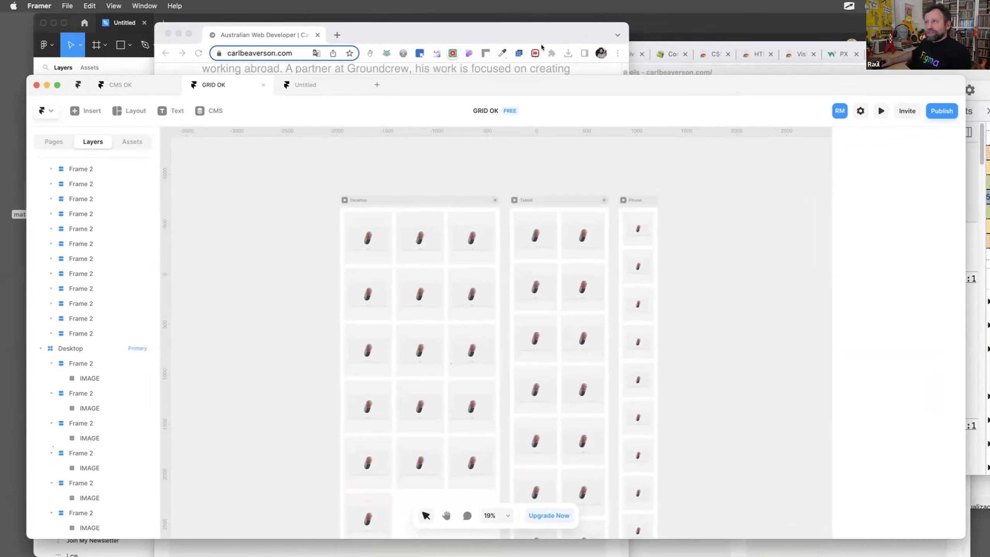
Switch to the carlbeaverson.com site in Chrome, widen its window and examine how the two-column project card grid adapts.
click(516, 32)
drag(648, 126, 698, 125)
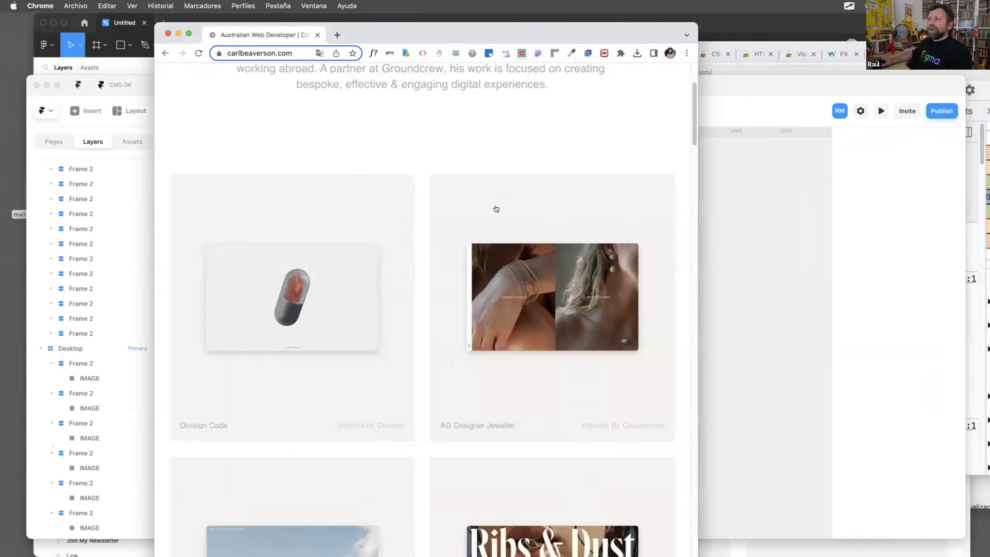
scroll(495, 210, down, 2)
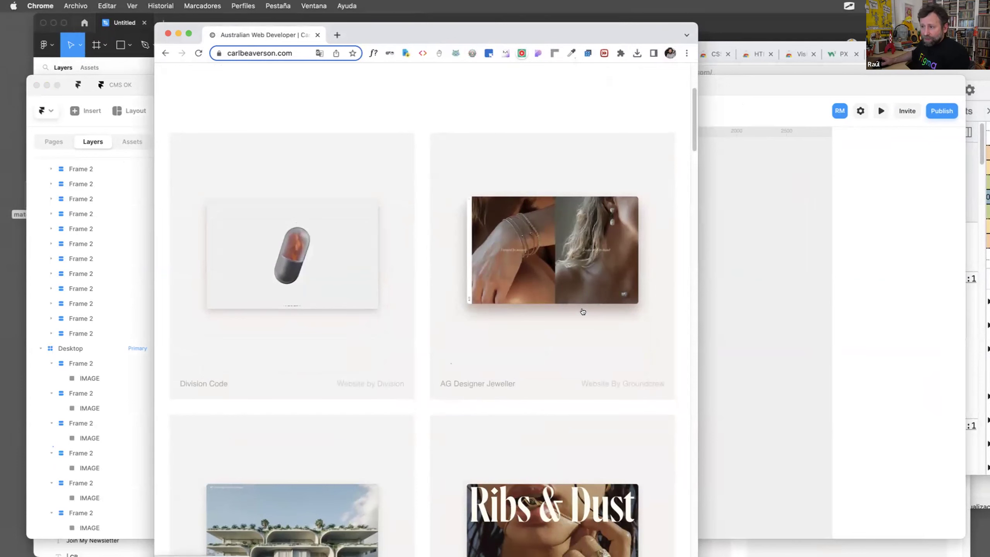
scroll(583, 311, down, 10)
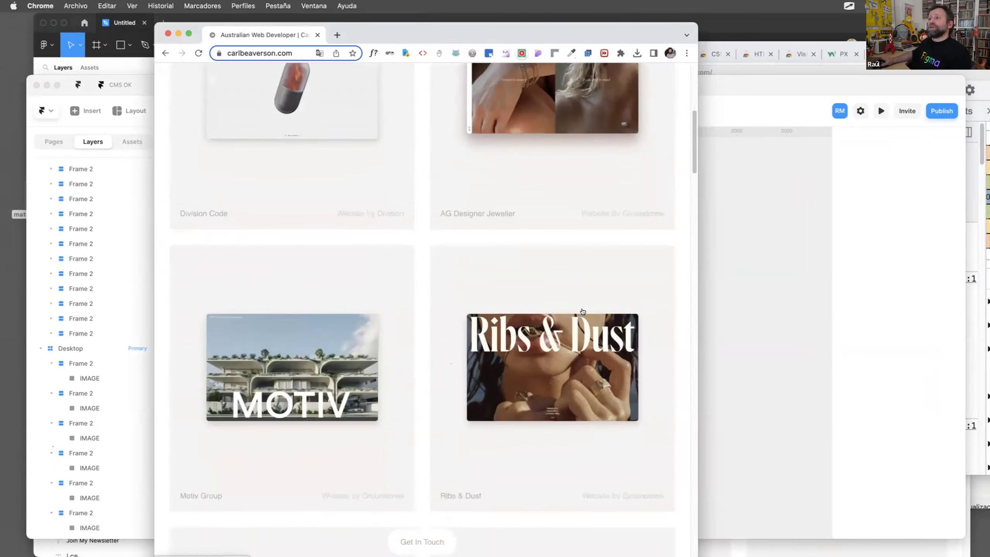
scroll(584, 311, down, 5)
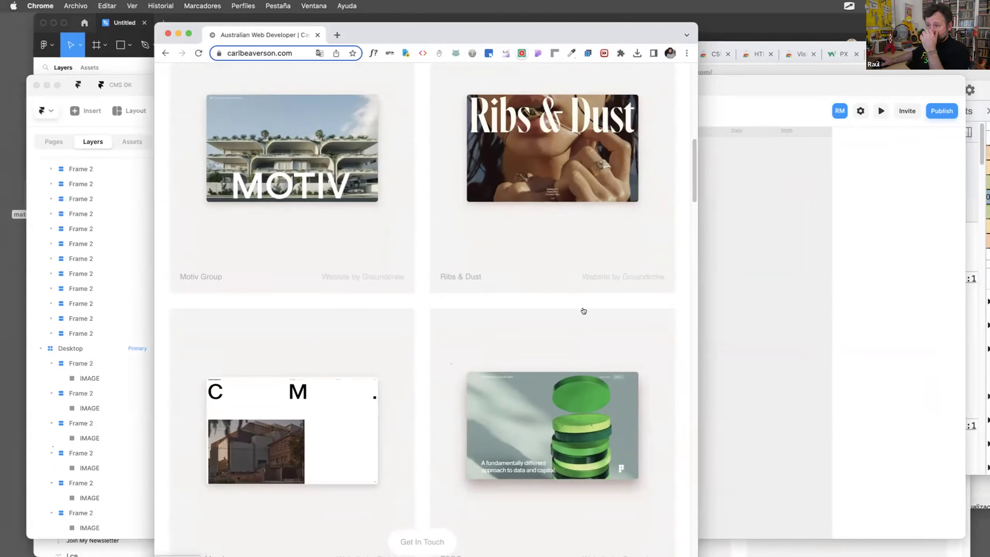
scroll(462, 278, up, 6)
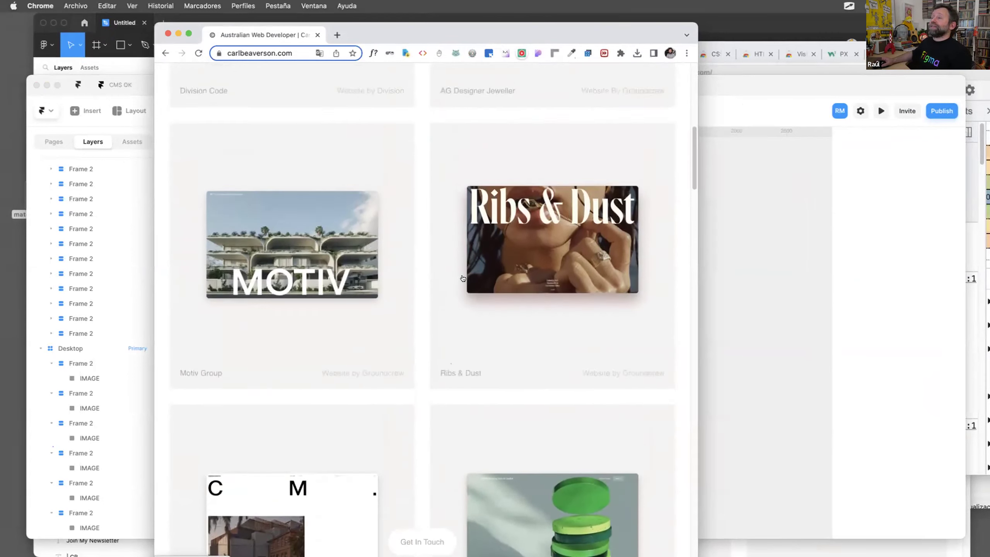
scroll(463, 278, up, 10)
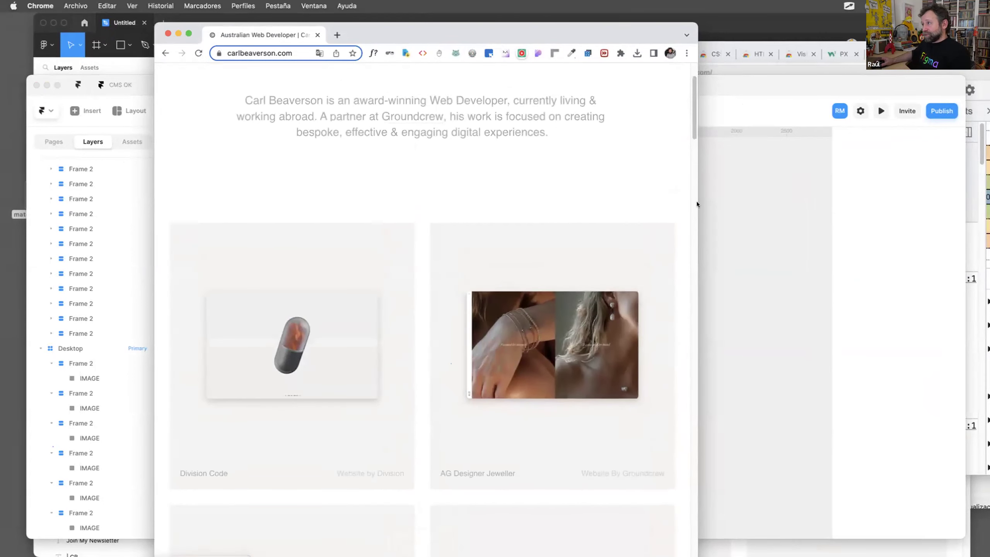
scroll(693, 202, down, 15)
drag(697, 203, 732, 203)
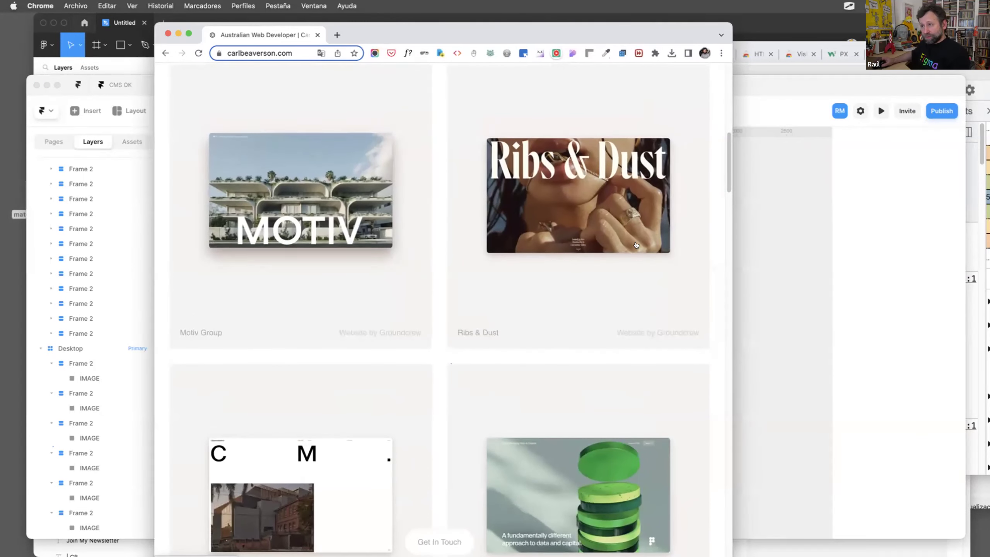
drag(740, 239, 767, 237)
scroll(563, 243, up, 12)
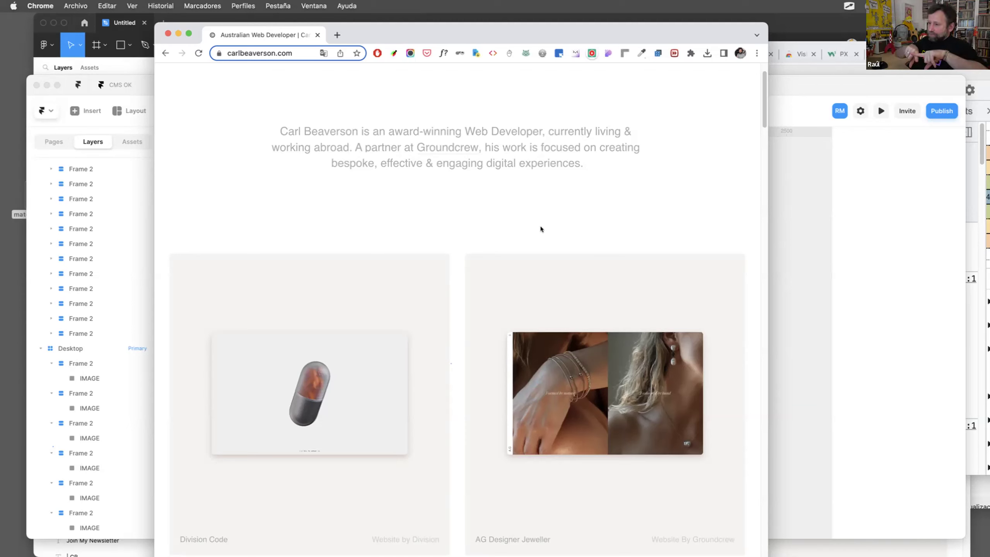
Switch to the CMS OK project in Framer and examine the /blog page's collection grid and its first post image.
click(117, 85)
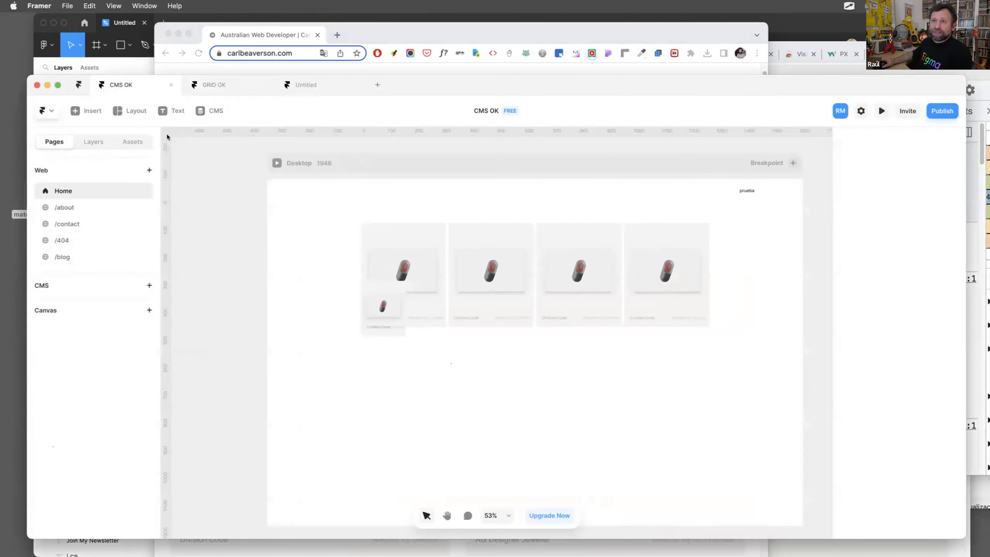
scroll(196, 201, down, 5)
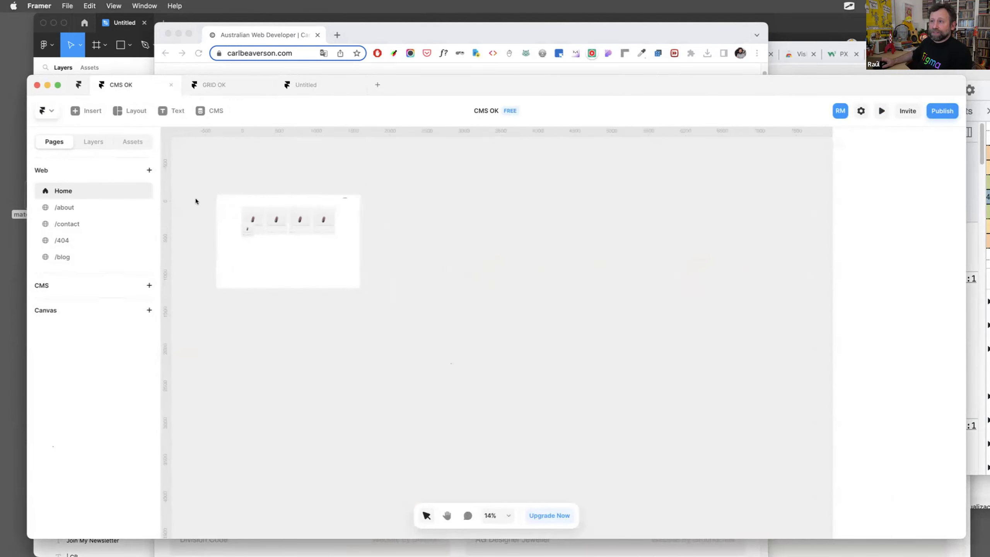
scroll(270, 159, up, 2)
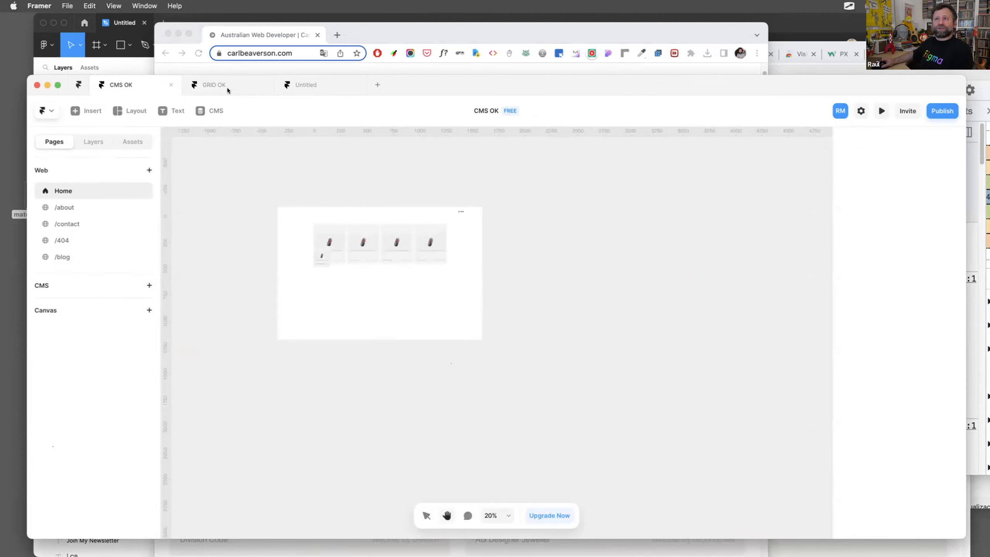
click(86, 144)
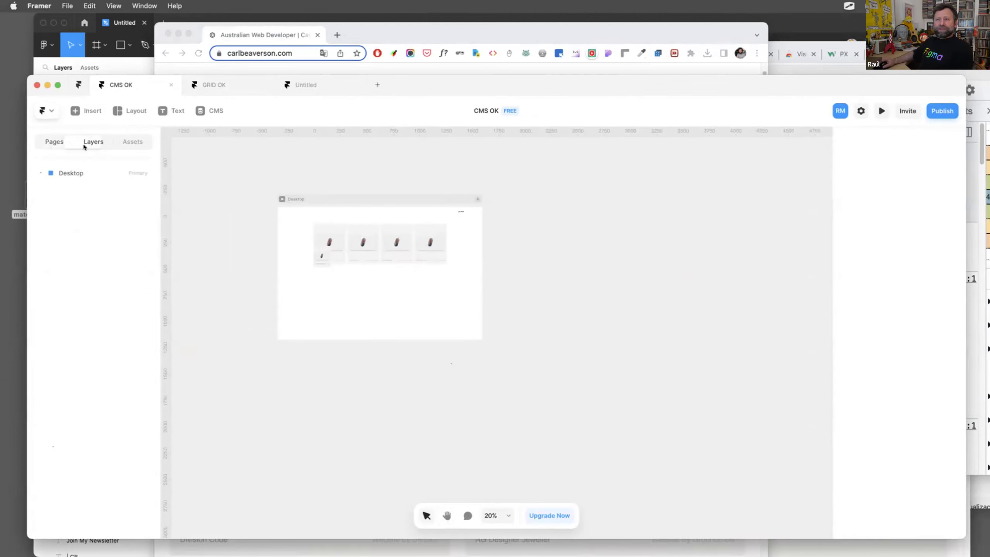
click(55, 142)
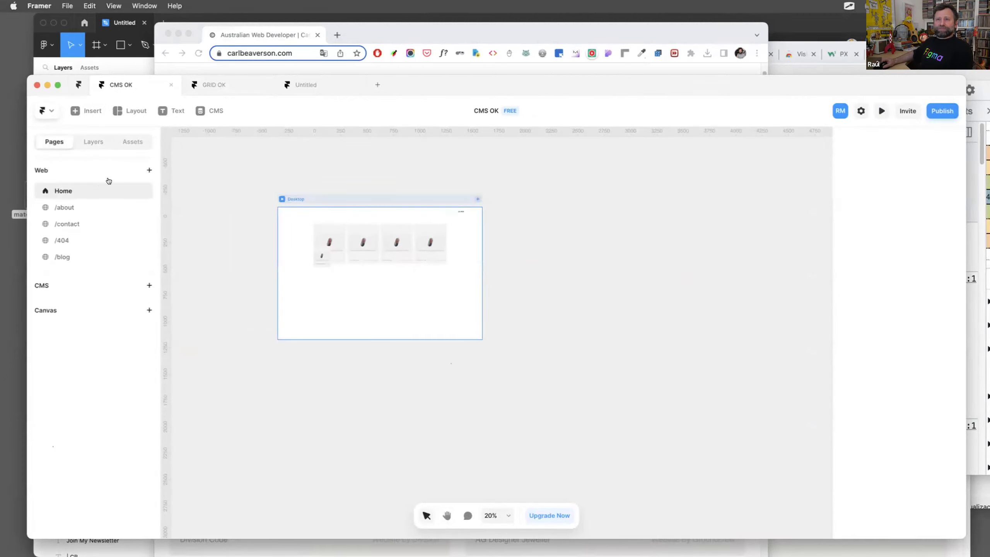
click(64, 257)
scroll(442, 297, down, 5)
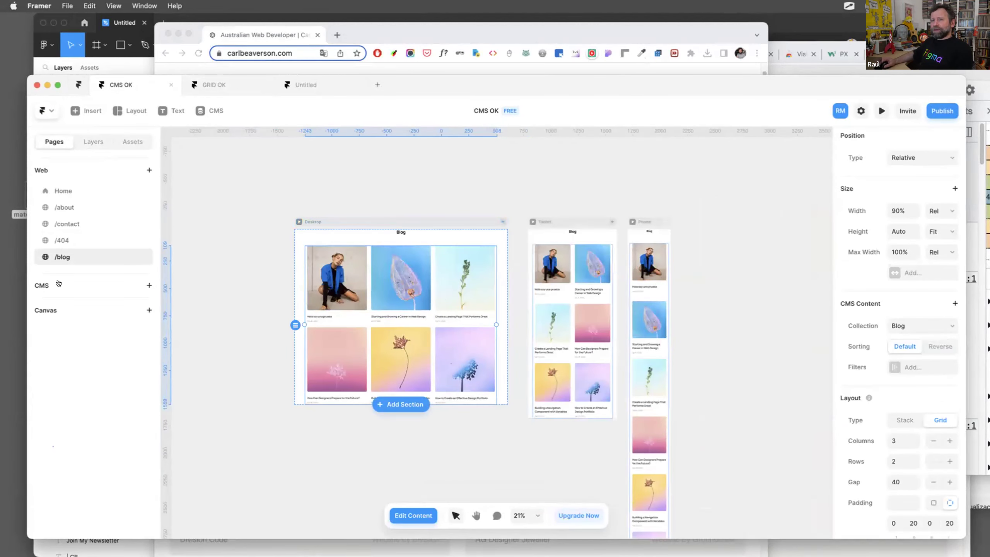
click(334, 268)
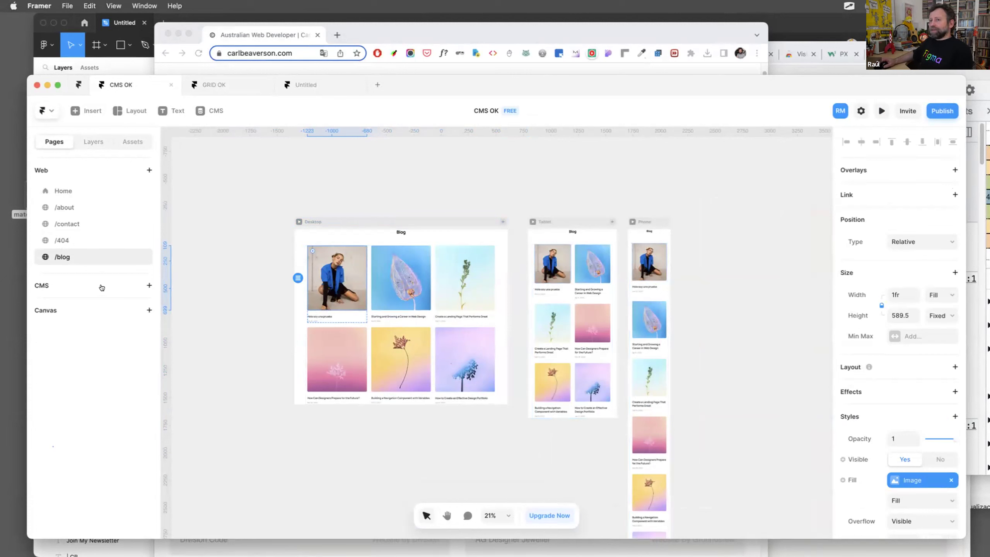
Add a Detail Page for the Blog collection and check the post image on it.
click(149, 285)
mouse_move(160, 292)
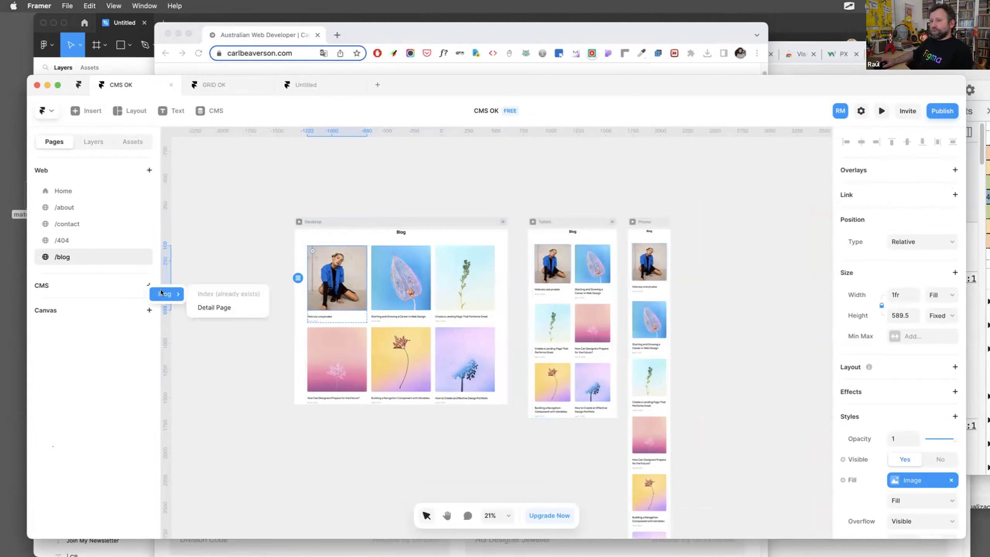
click(212, 307)
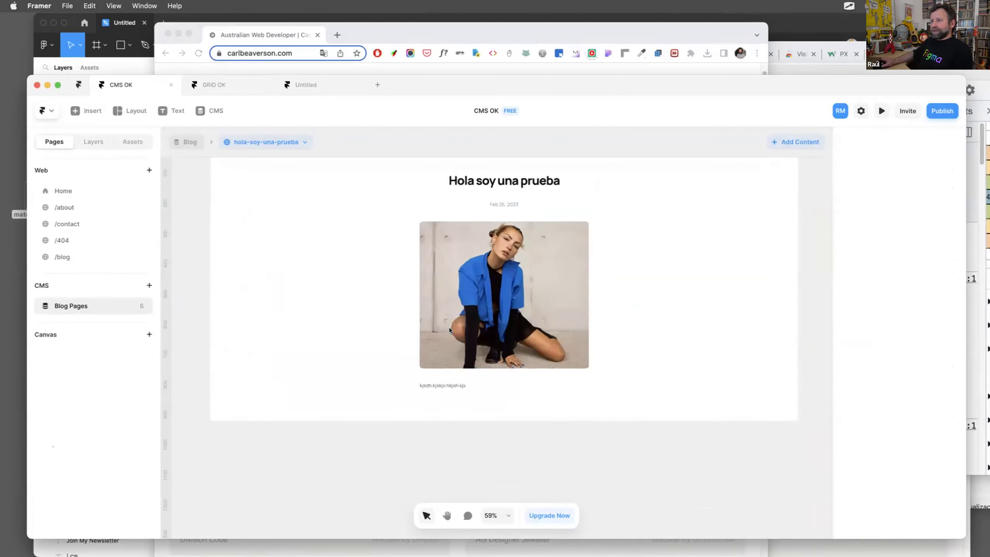
click(465, 318)
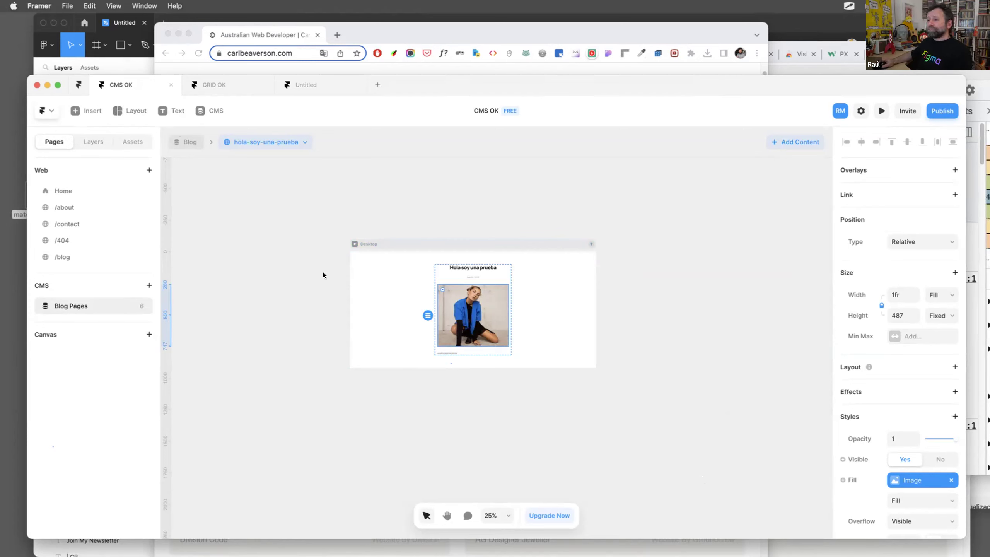
click(318, 260)
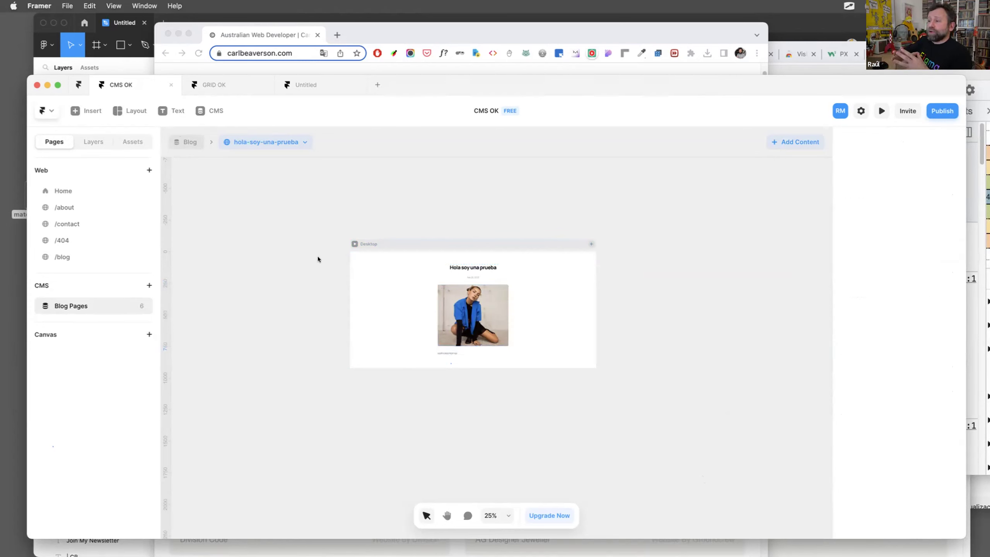